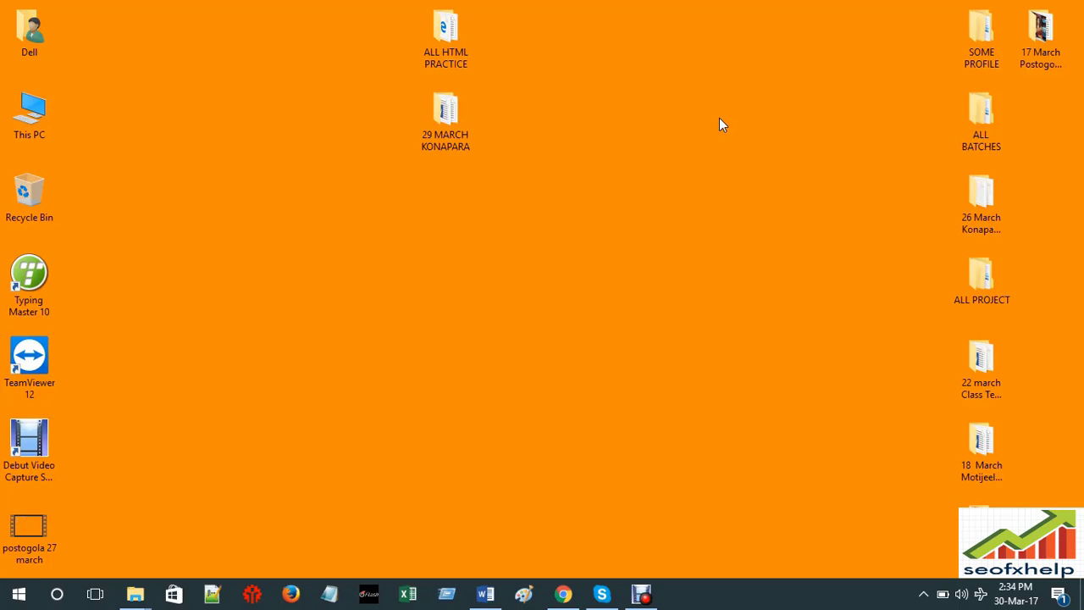
- Open the ALL HTML PRACTICE folder from the desktop, view its files in a maximized window, and close it
{"action": "right_click", "coordinate": [222, 150]}
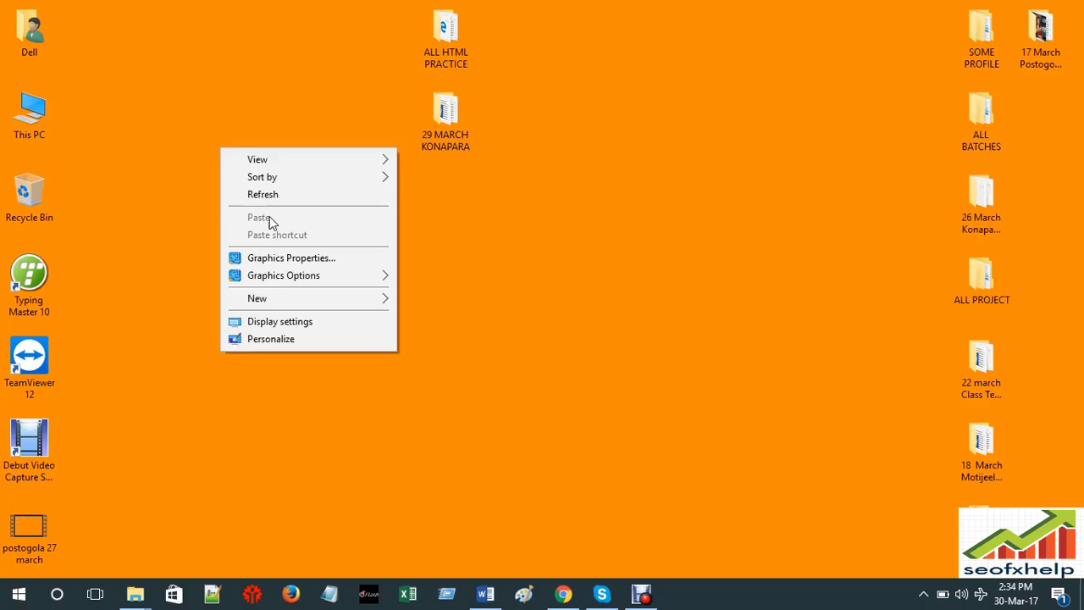
{"action": "left_click", "coordinate": [252, 193]}
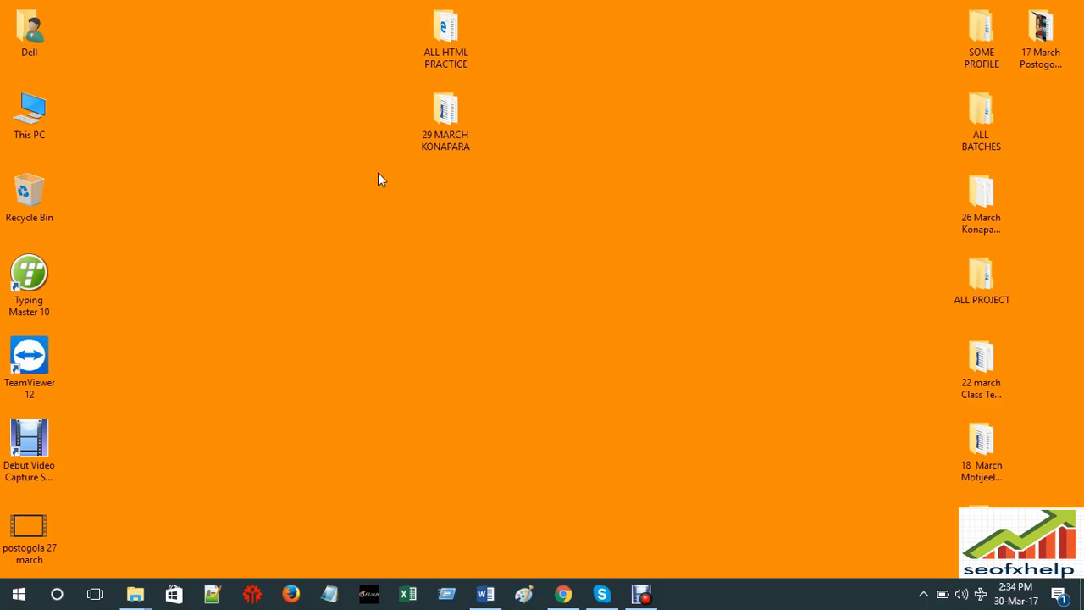
{"action": "double_click", "coordinate": [439, 60]}
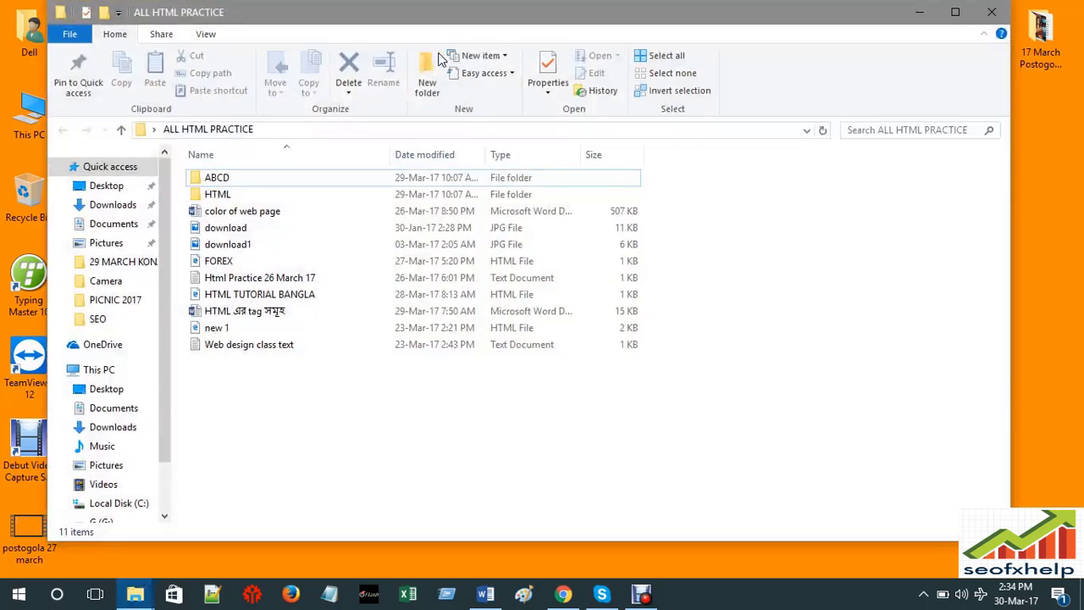
{"action": "left_click", "coordinate": [955, 12]}
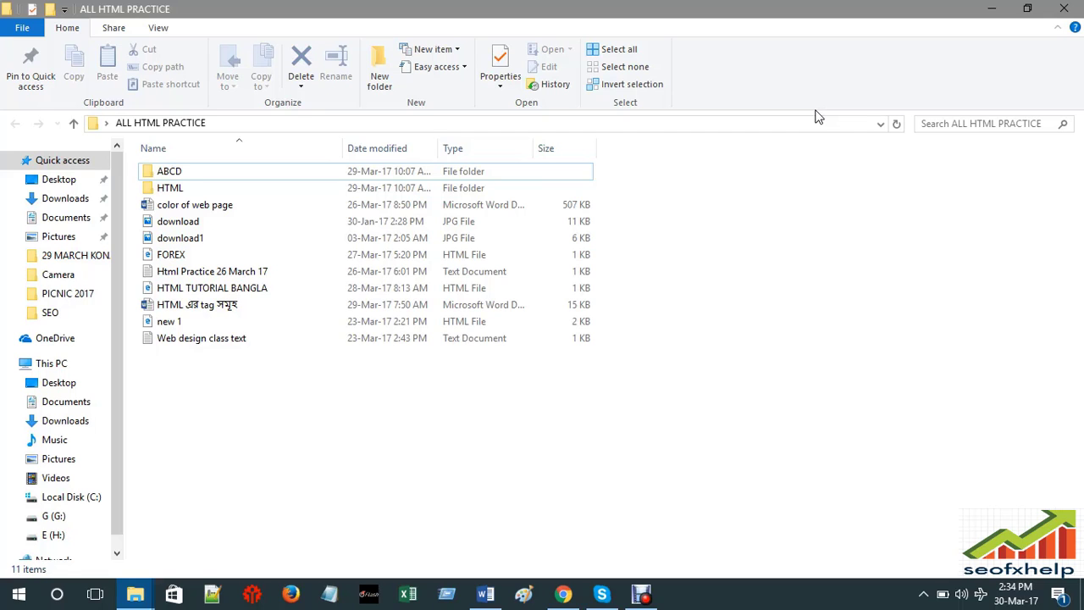
{"action": "left_click", "coordinate": [1064, 9]}
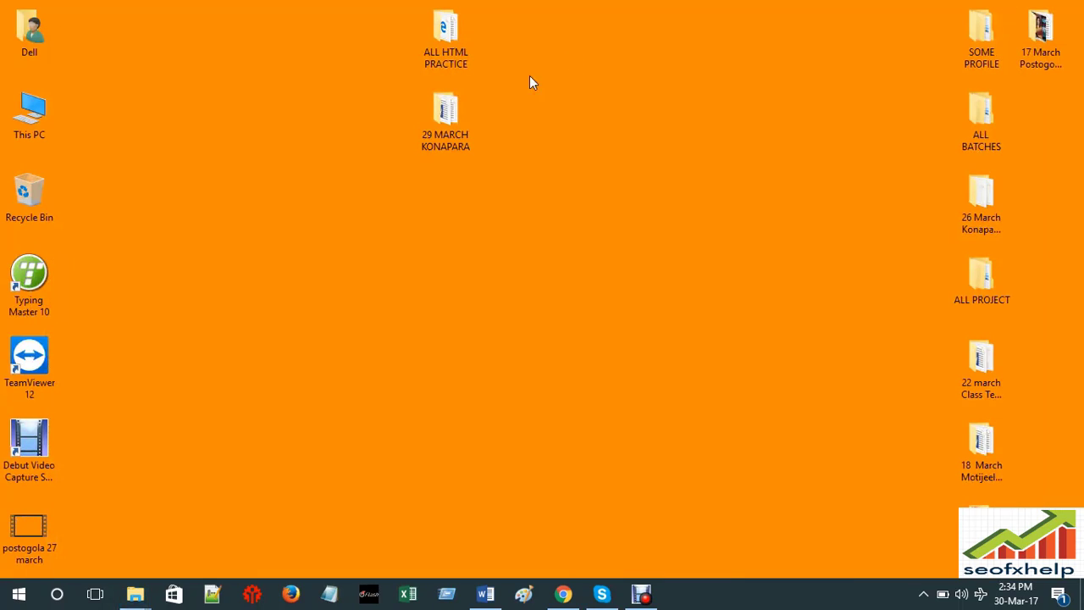
{"action": "right_click", "coordinate": [595, 72]}
{"action": "left_click", "coordinate": [637, 119]}
{"action": "right_click", "coordinate": [594, 84]}
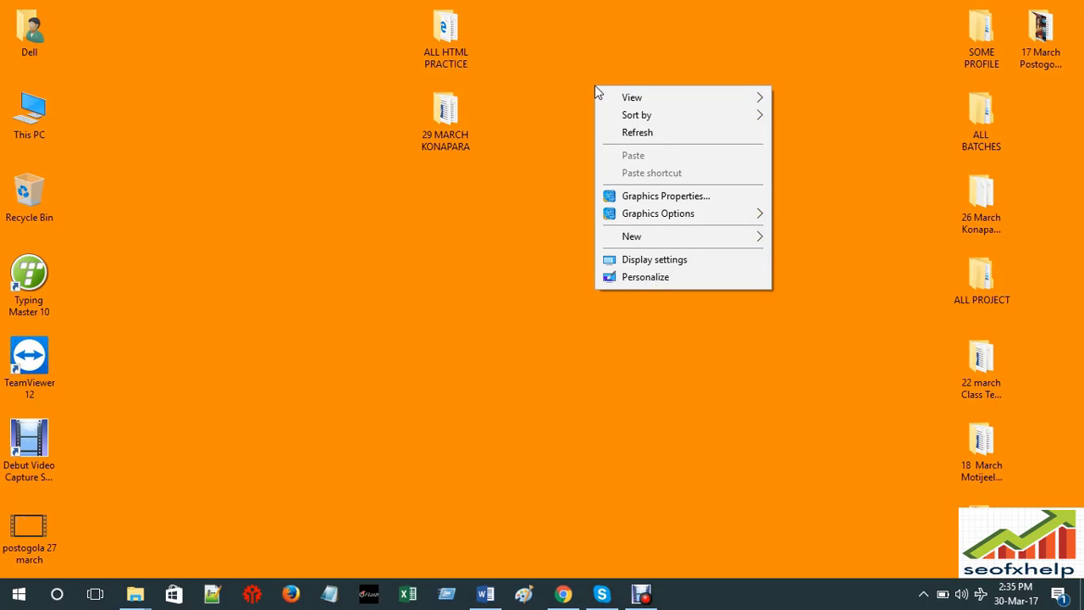
{"action": "right_click", "coordinate": [298, 222]}
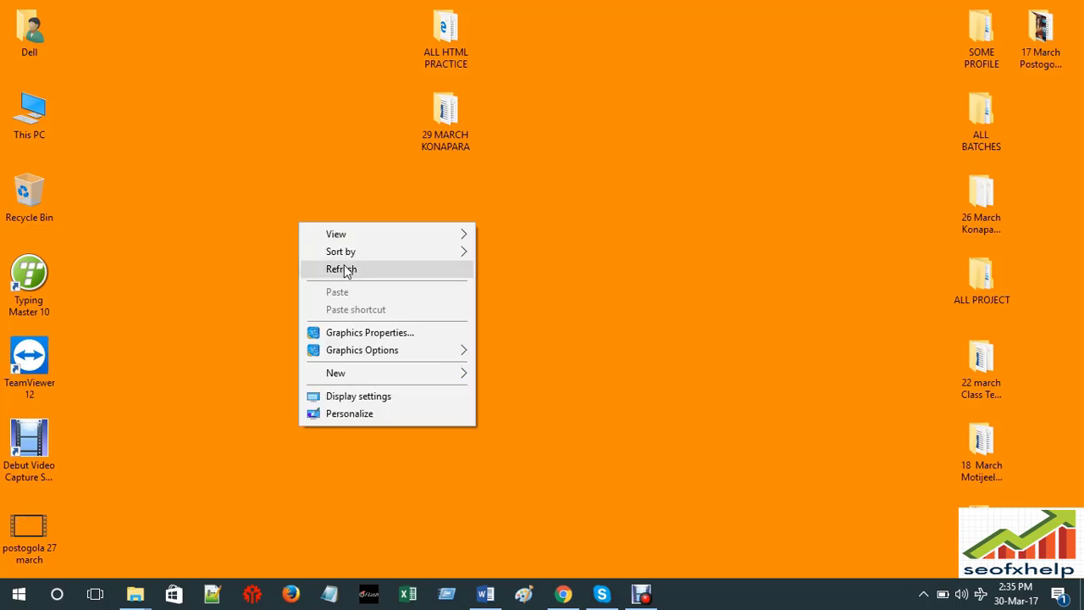
{"action": "left_click", "coordinate": [344, 270]}
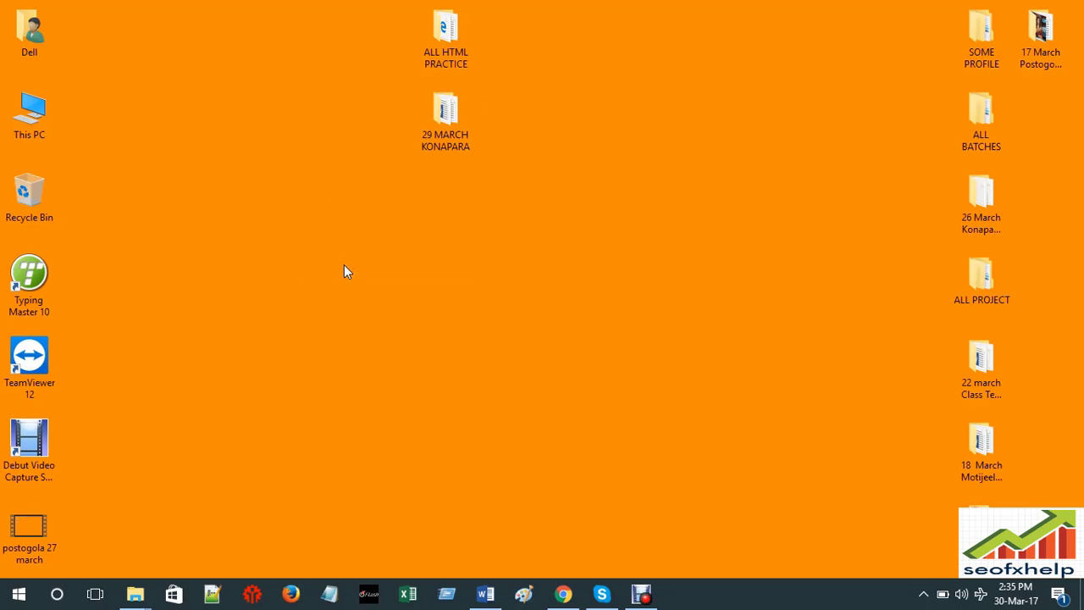
{"action": "right_click", "coordinate": [275, 304]}
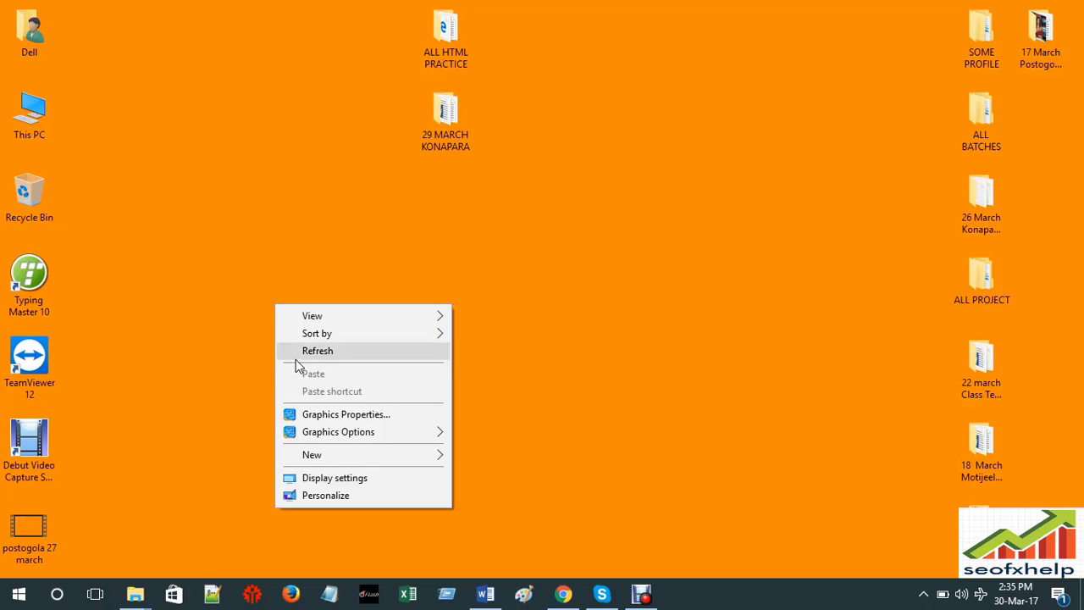
{"action": "left_click", "coordinate": [296, 353]}
{"action": "right_click", "coordinate": [253, 250]}
{"action": "left_click", "coordinate": [326, 299]}
{"action": "right_click", "coordinate": [283, 152]}
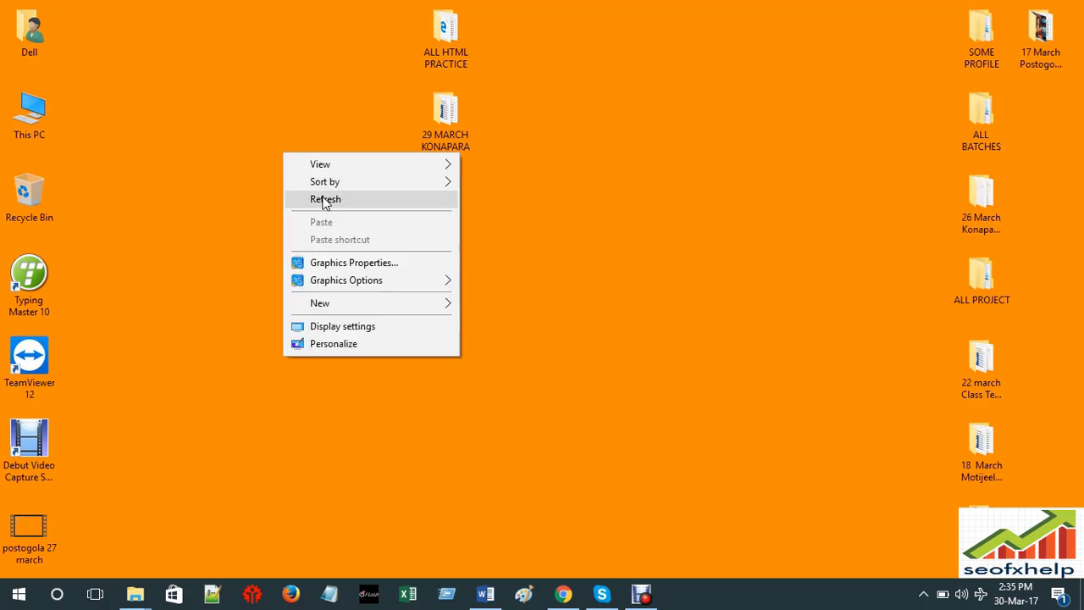
{"action": "left_click", "coordinate": [326, 200]}
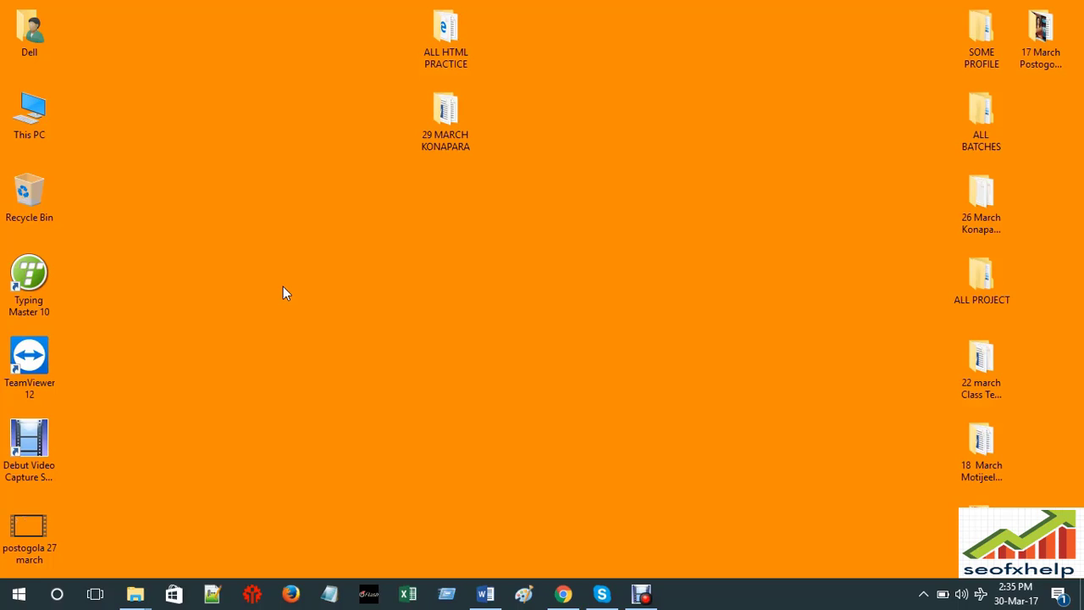
{"action": "right_click", "coordinate": [282, 287]}
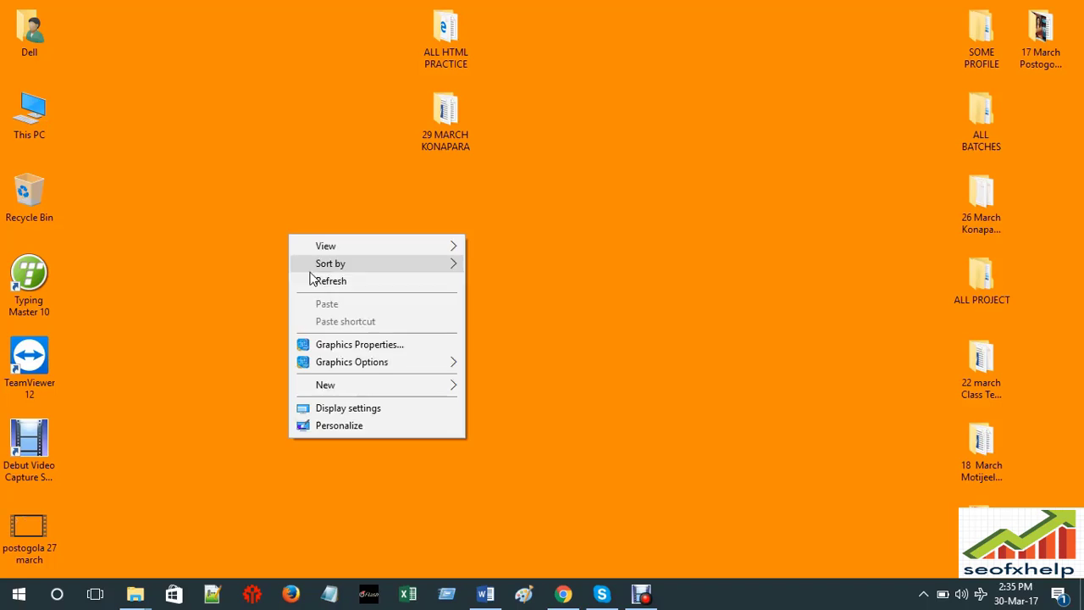
{"action": "left_click", "coordinate": [322, 280]}
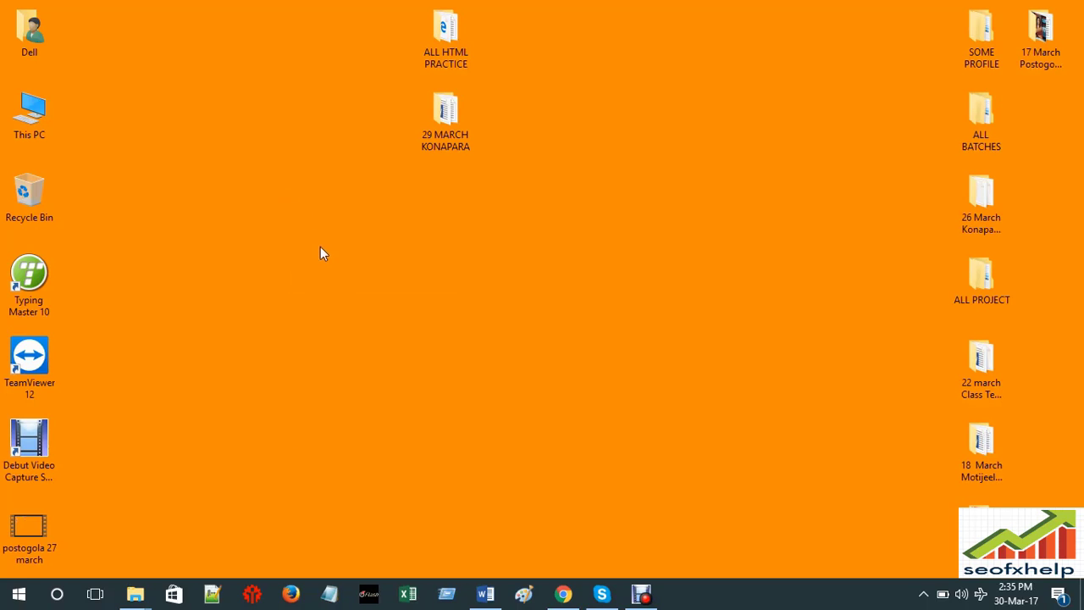
{"action": "right_click", "coordinate": [314, 230]}
{"action": "left_click", "coordinate": [343, 277]}
{"action": "right_click", "coordinate": [281, 236]}
{"action": "left_click", "coordinate": [321, 280]}
{"action": "right_click", "coordinate": [303, 260]}
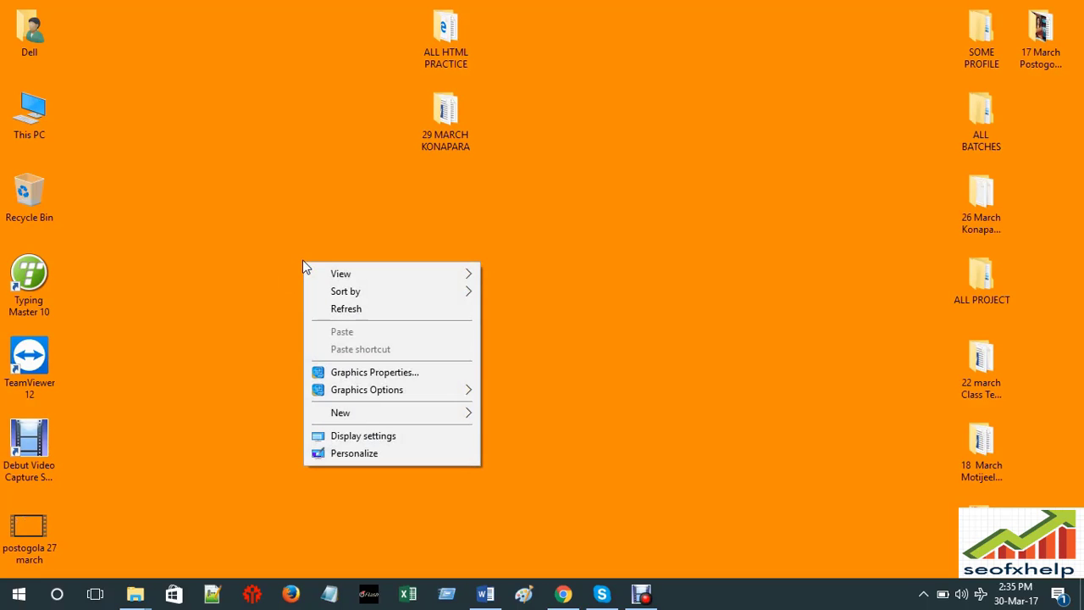
{"action": "left_click", "coordinate": [334, 308]}
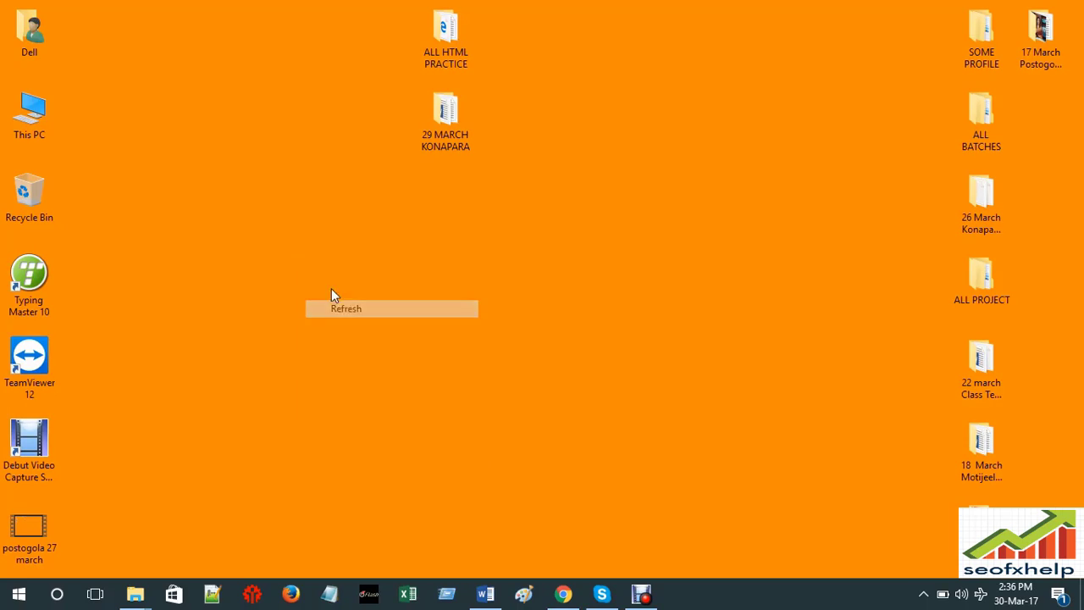
{"action": "right_click", "coordinate": [331, 288]}
{"action": "left_click", "coordinate": [323, 255]}
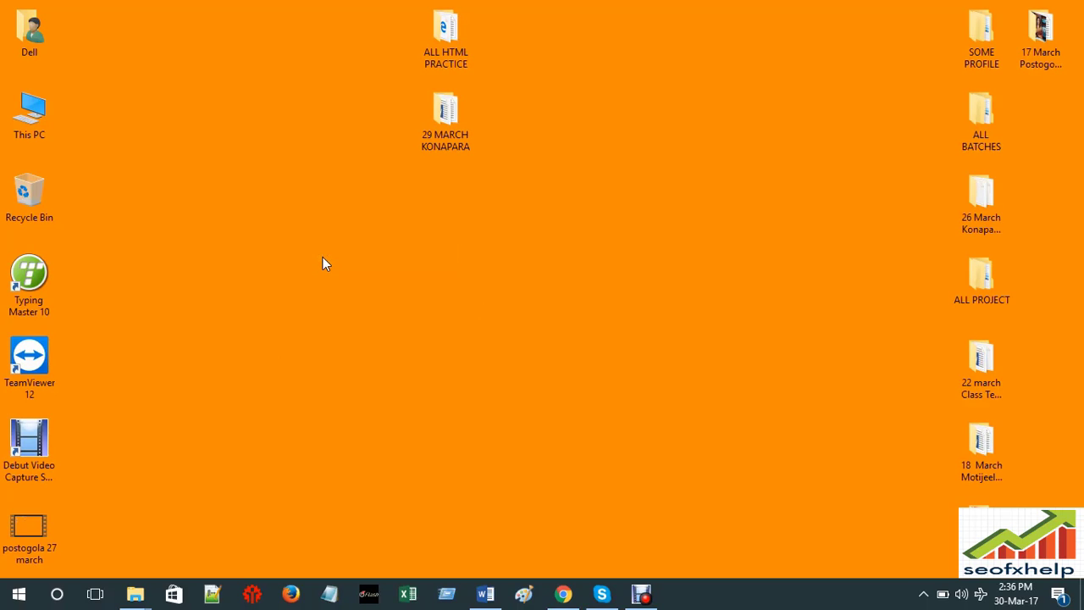
{"action": "right_click", "coordinate": [244, 226]}
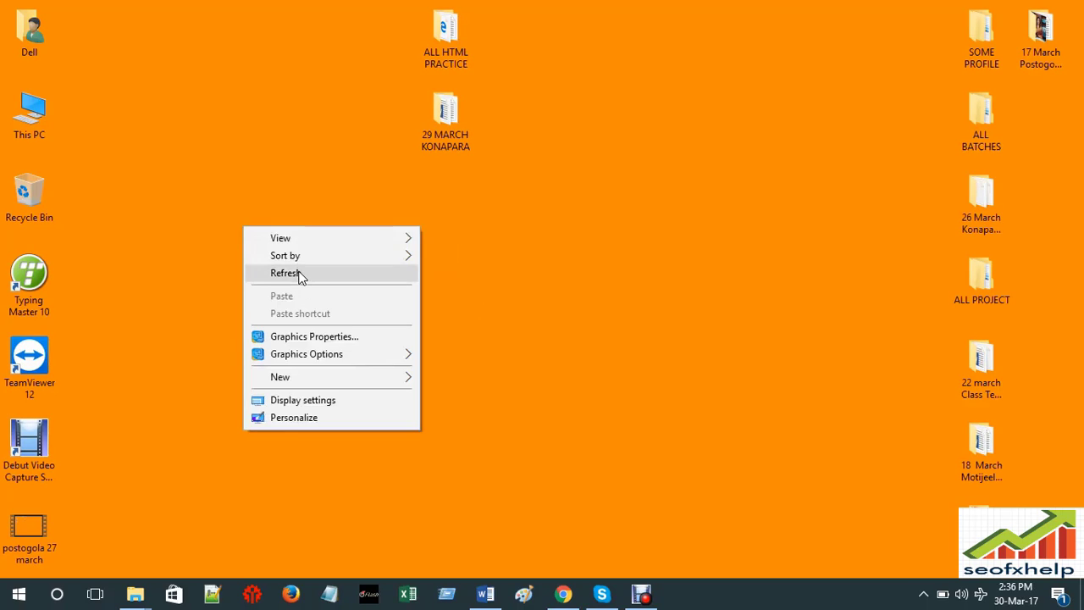
{"action": "left_click", "coordinate": [300, 272]}
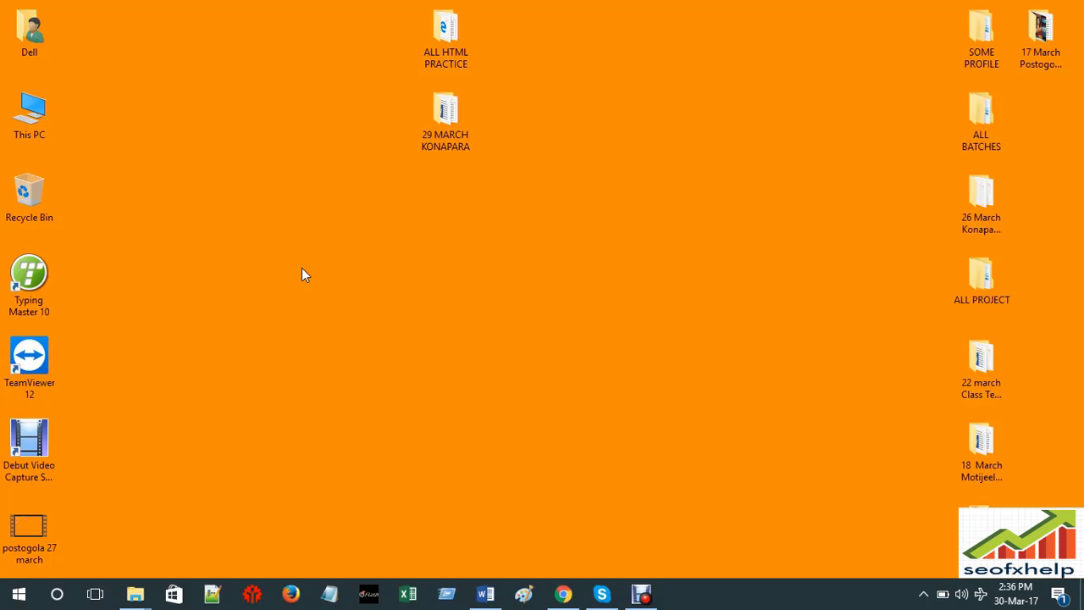
{"action": "right_click", "coordinate": [302, 268]}
{"action": "left_click", "coordinate": [345, 314]}
{"action": "right_click", "coordinate": [282, 218]}
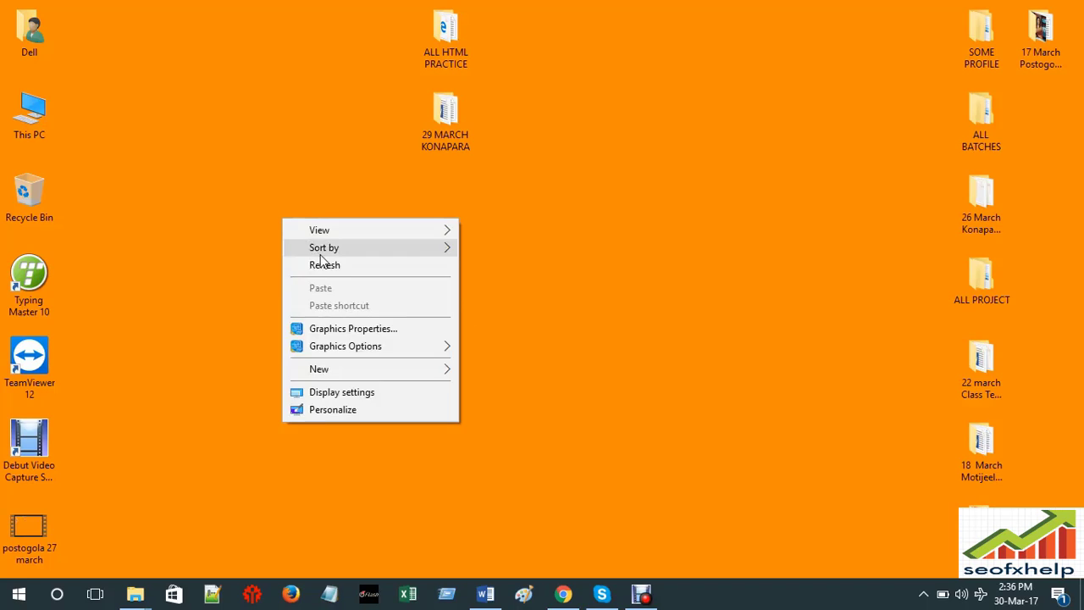
{"action": "left_click", "coordinate": [326, 266]}
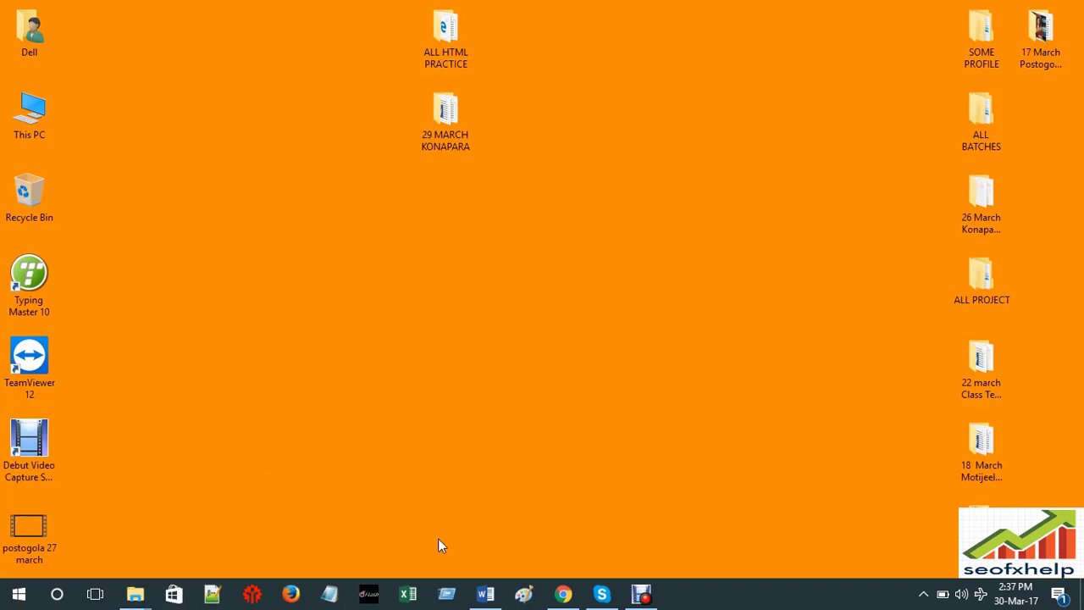
- Open Notepad and write "html" on the first line and "hyper text murcurcap language" on the second
{"action": "left_click", "coordinate": [329, 592]}
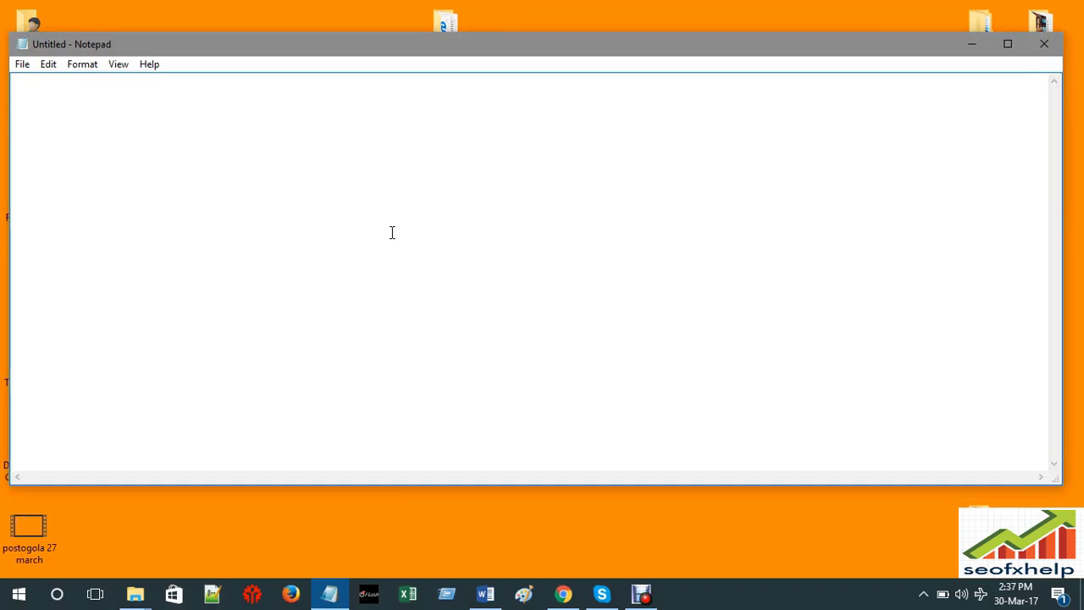
{"action": "type", "text": "html"}
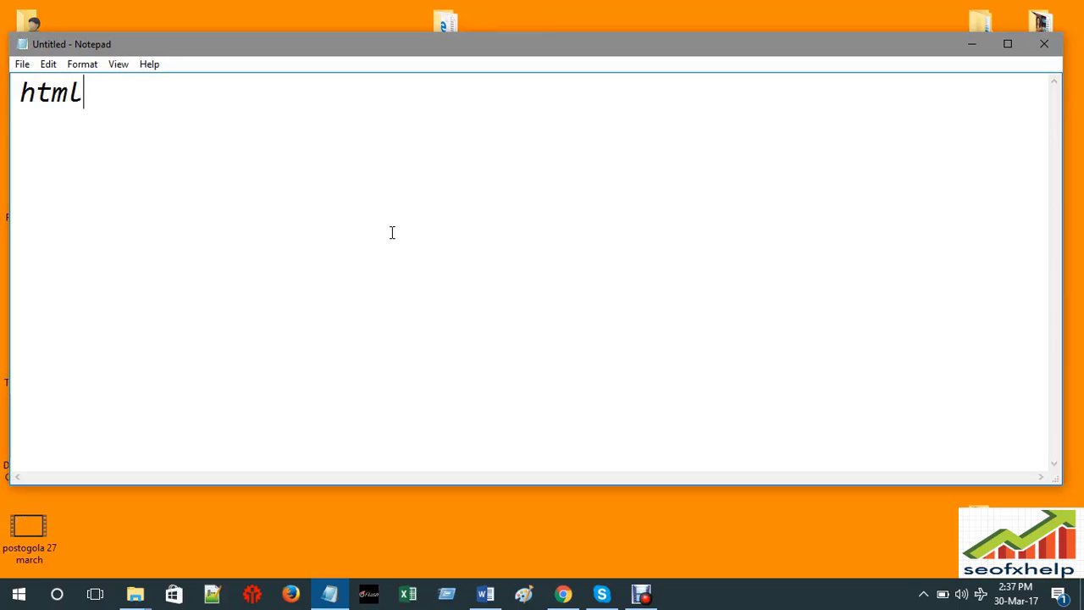
{"action": "key", "text": "Return"}
{"action": "type", "text": "hype"}
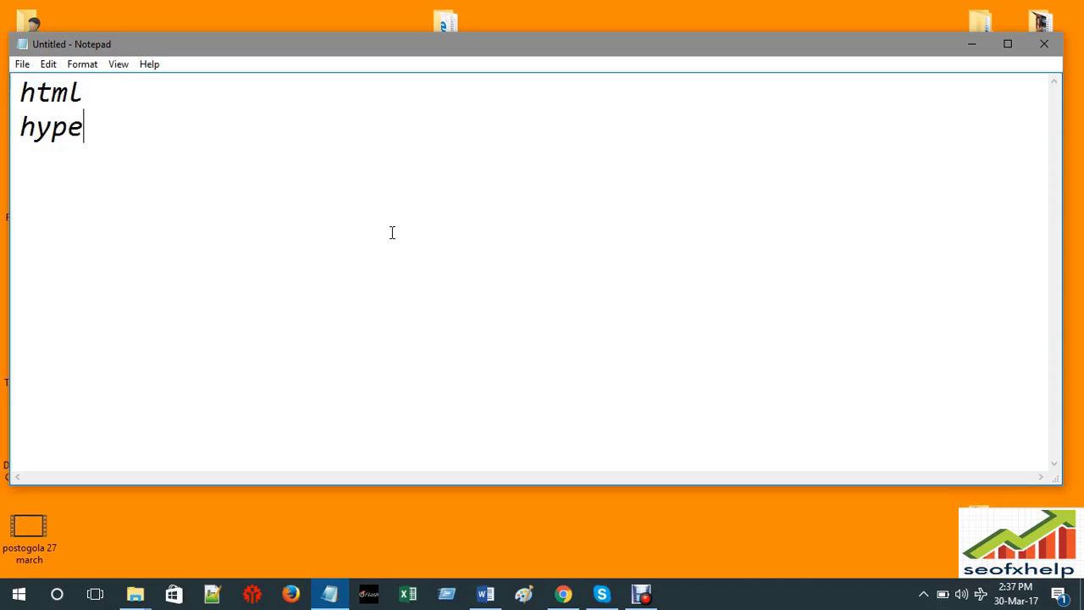
{"action": "type", "text": "r text "}
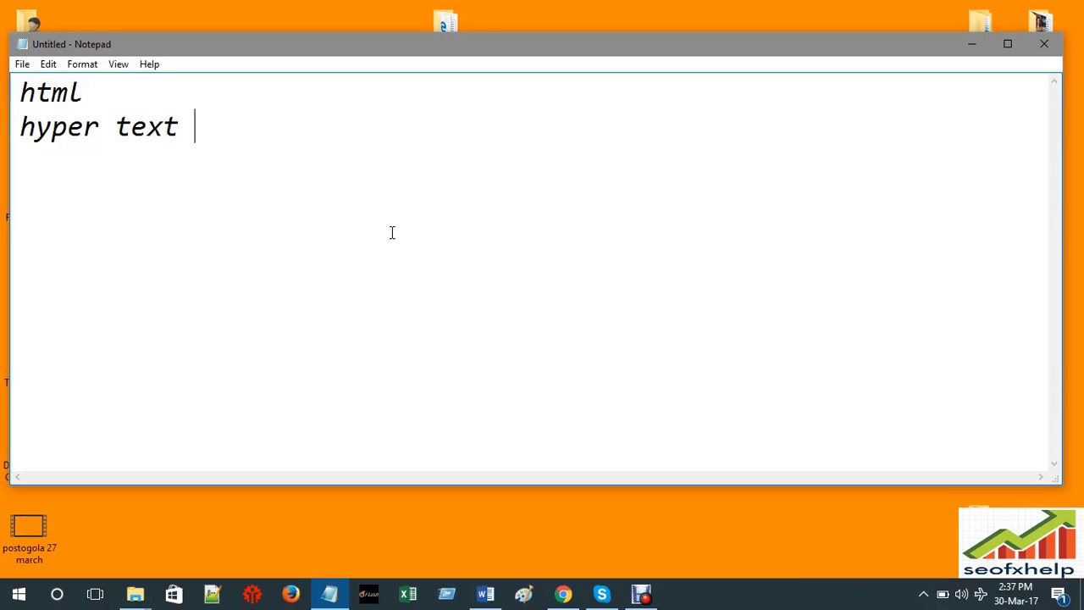
{"action": "type", "text": "mur"}
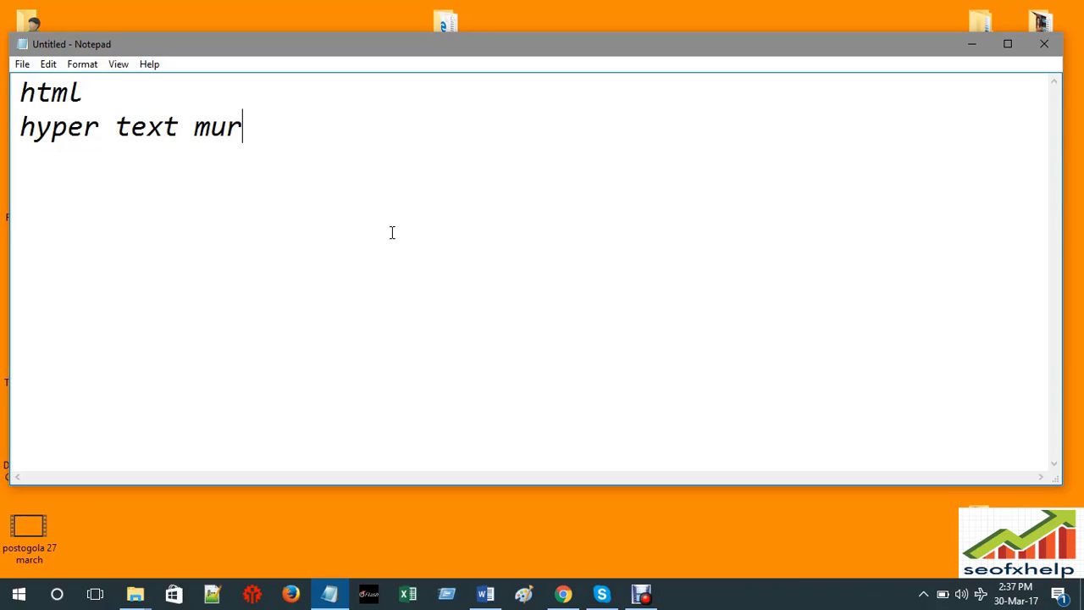
{"action": "type", "text": "curc"}
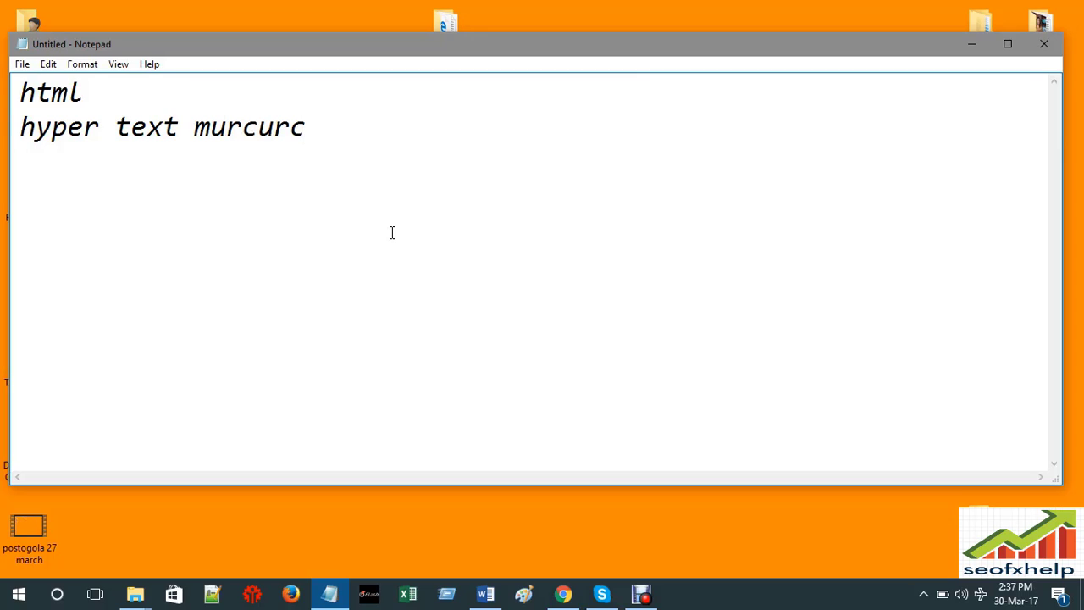
{"action": "type", "text": "ap la"}
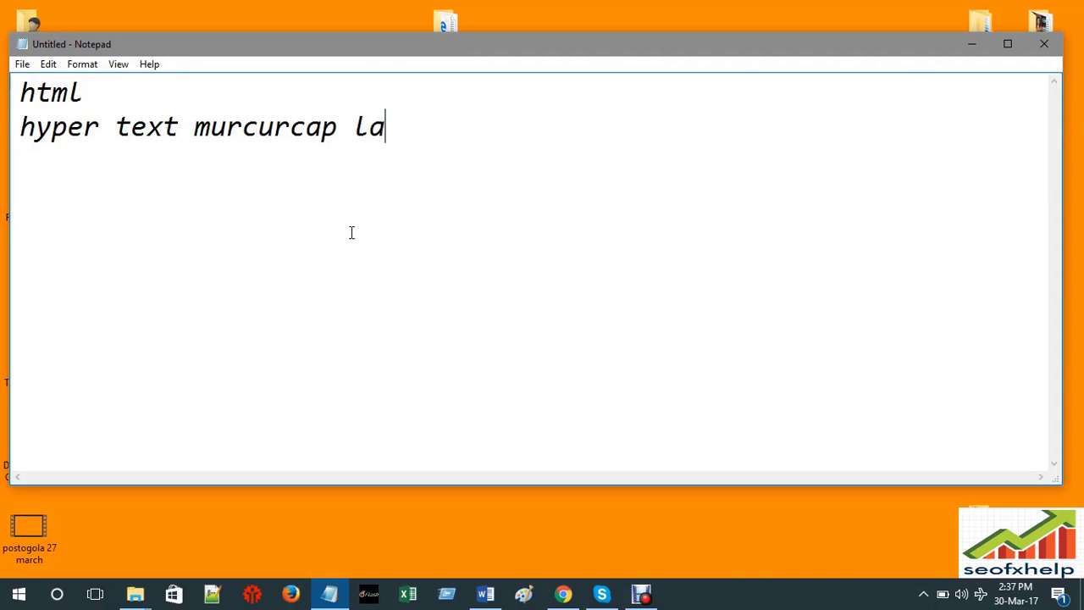
{"action": "type", "text": "nguage"}
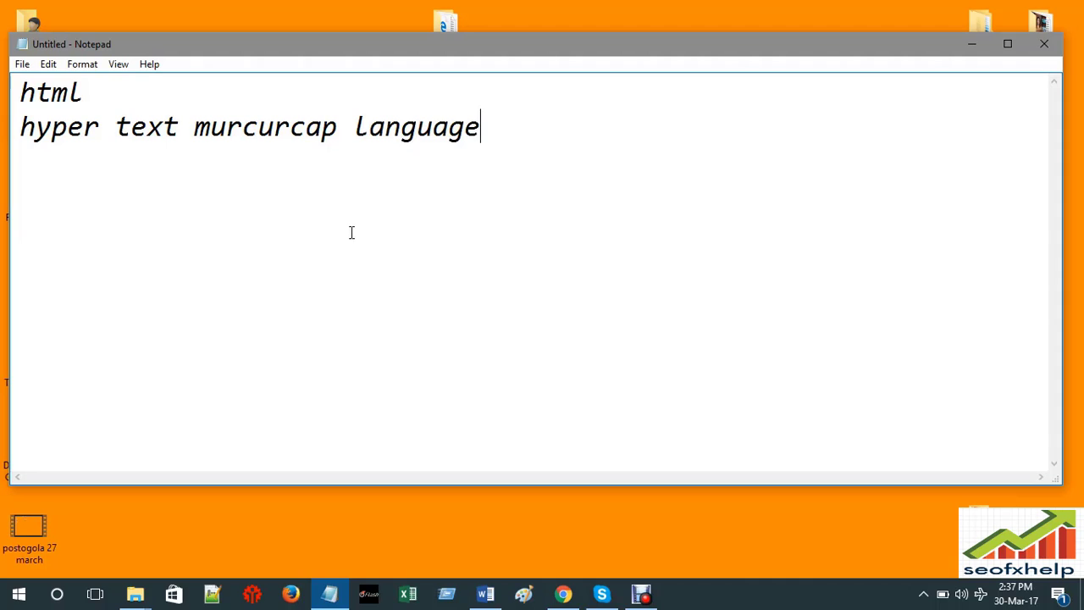
- Copy the line "hyper text murcurcap language" from the note
{"action": "left_click", "coordinate": [329, 172]}
{"action": "left_click", "coordinate": [486, 134]}
{"action": "left_click_drag", "start_coordinate": [487, 134], "coordinate": [121, 90]}
{"action": "right_click", "coordinate": [187, 127]}
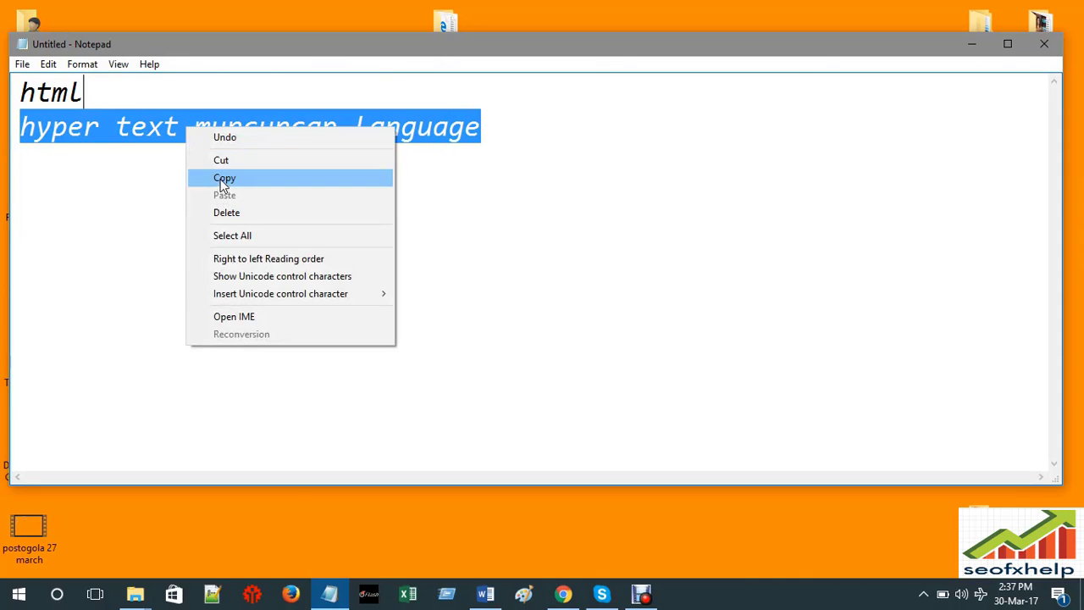
{"action": "left_click", "coordinate": [223, 180]}
- Look at the HTML tag list document in Word, and minimize both Word and Notepad
{"action": "left_click", "coordinate": [485, 592]}
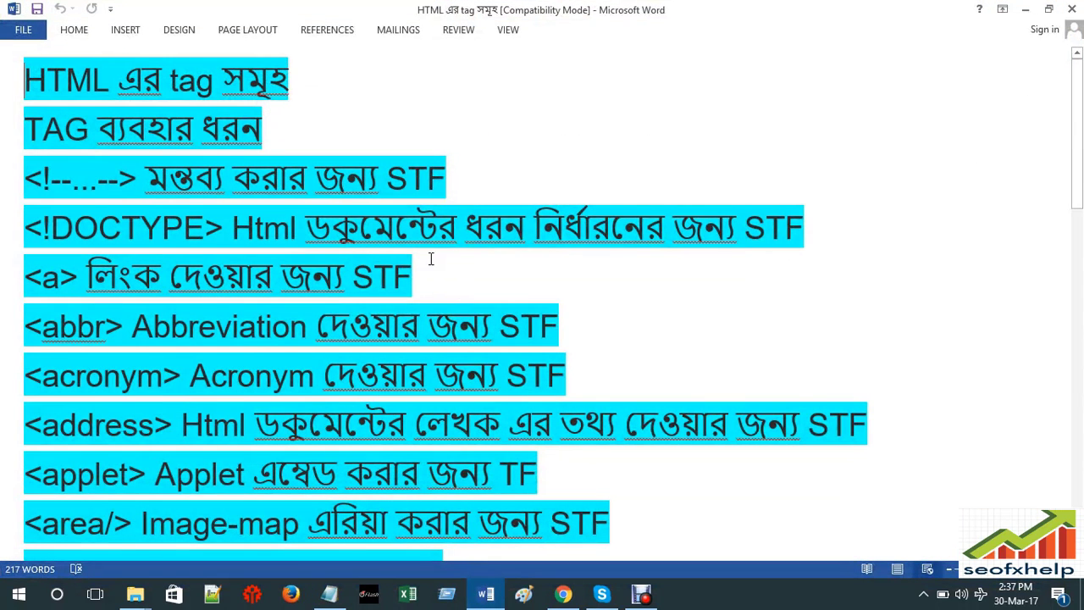
{"action": "left_click", "coordinate": [1024, 10]}
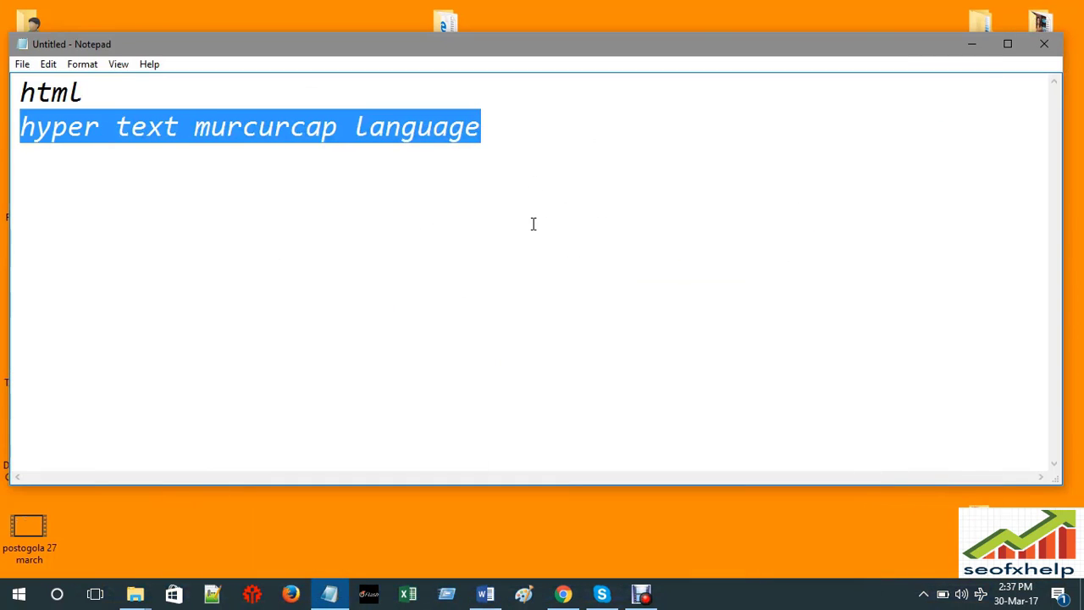
{"action": "left_click", "coordinate": [974, 43]}
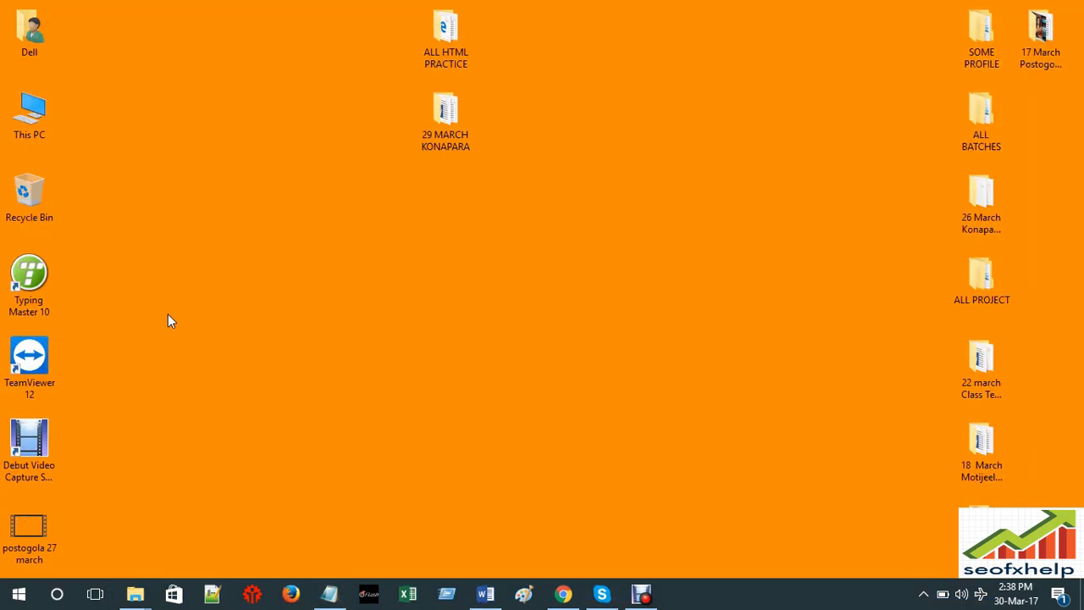
- Refresh the desktop, and start Notepad++ with its blank document and minimize it
{"action": "right_click", "coordinate": [193, 251]}
{"action": "left_click", "coordinate": [243, 298]}
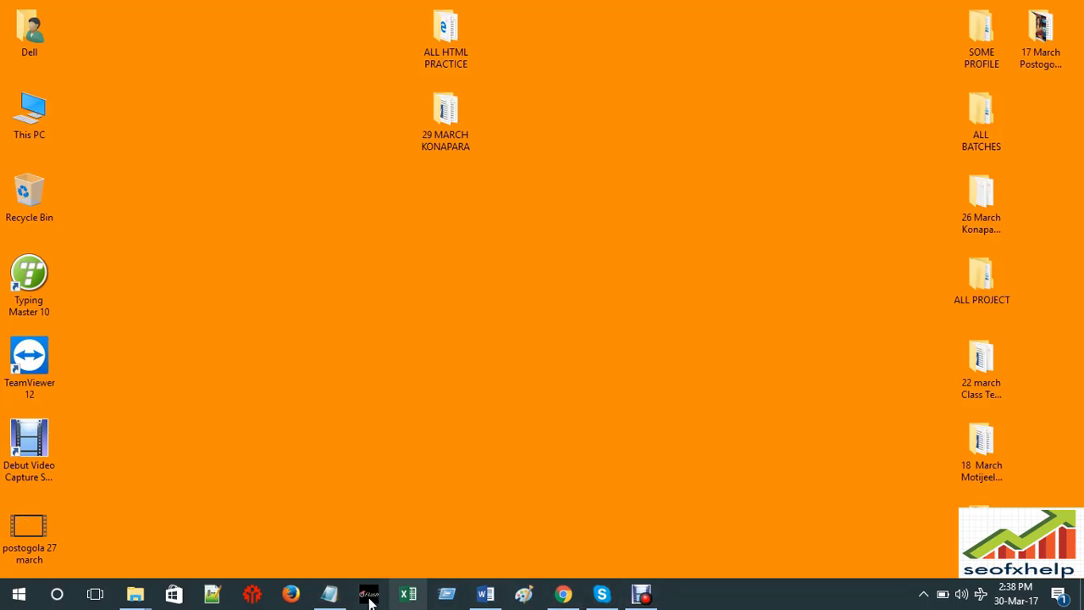
{"action": "left_click", "coordinate": [212, 593]}
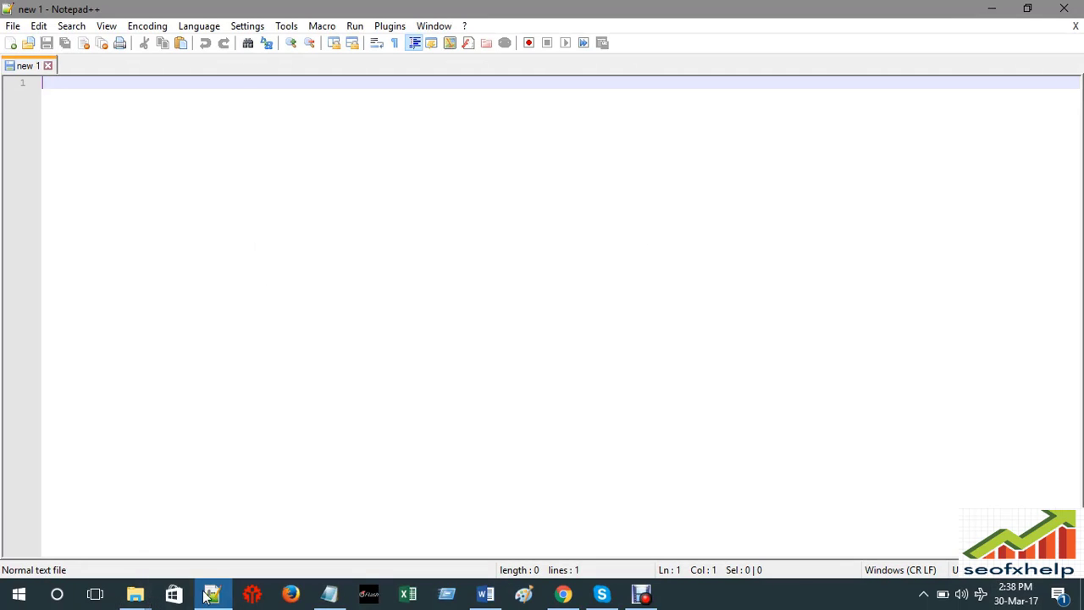
{"action": "left_click", "coordinate": [994, 10]}
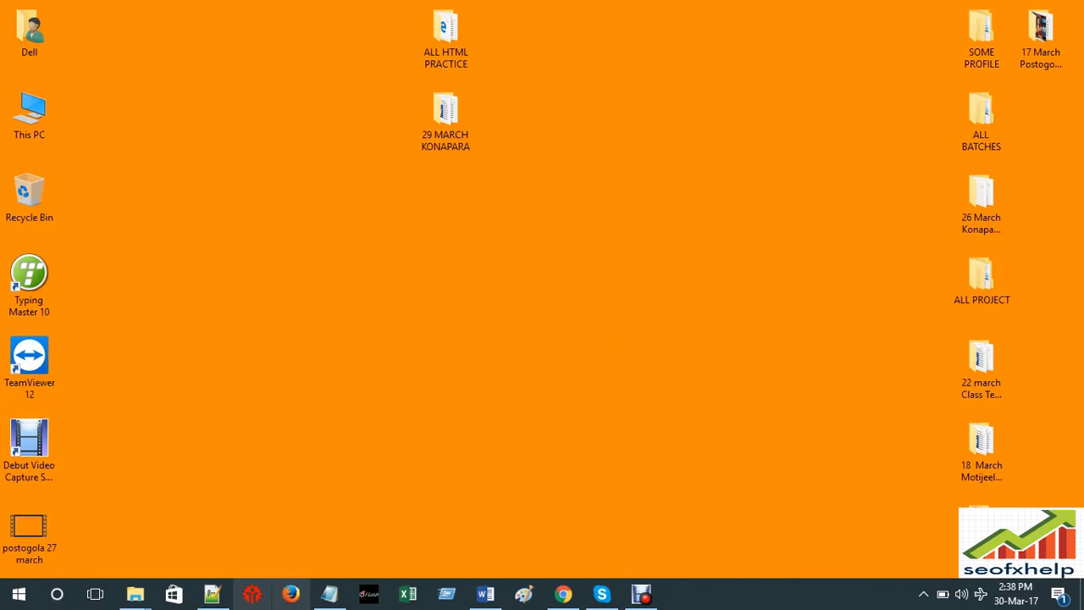
- Glance at the blank Notepad++ document, and close the untitled Notepad note without saving it
{"action": "left_click", "coordinate": [212, 593]}
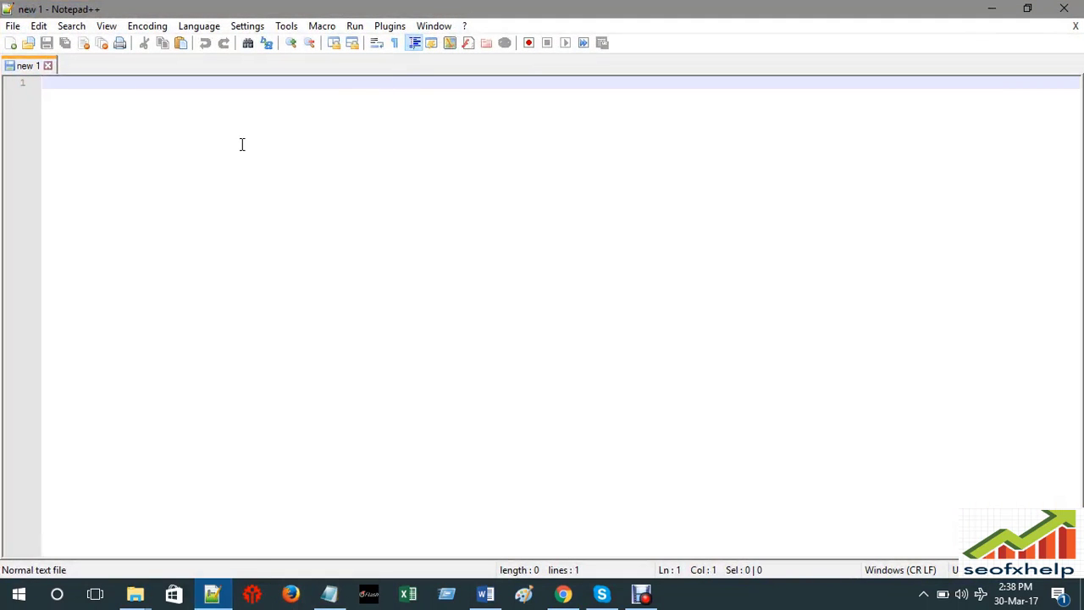
{"action": "left_click", "coordinate": [989, 9]}
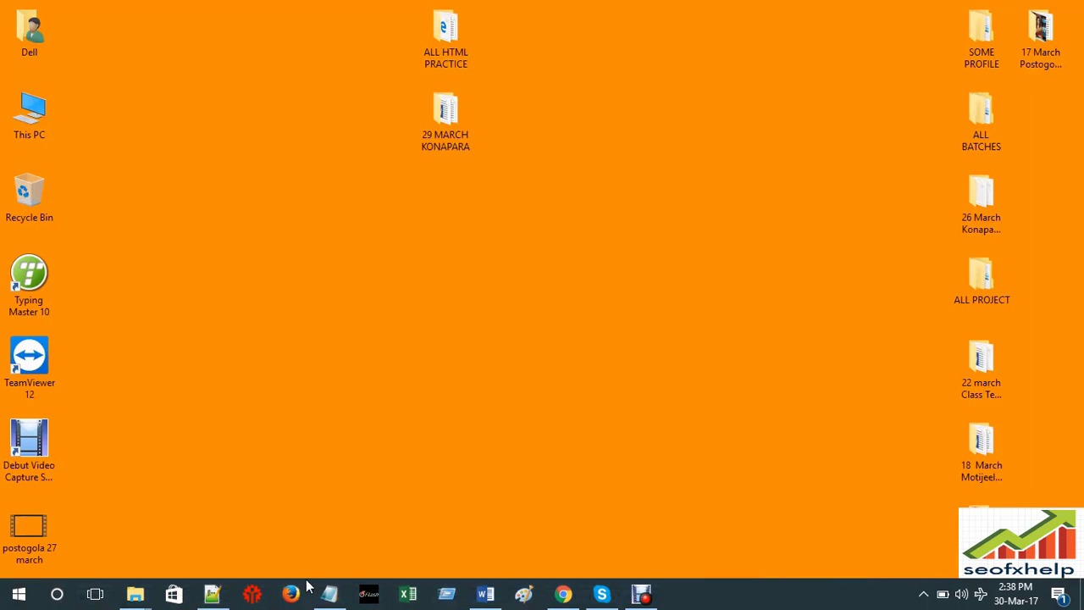
{"action": "left_click", "coordinate": [328, 591]}
{"action": "left_click", "coordinate": [813, 101]}
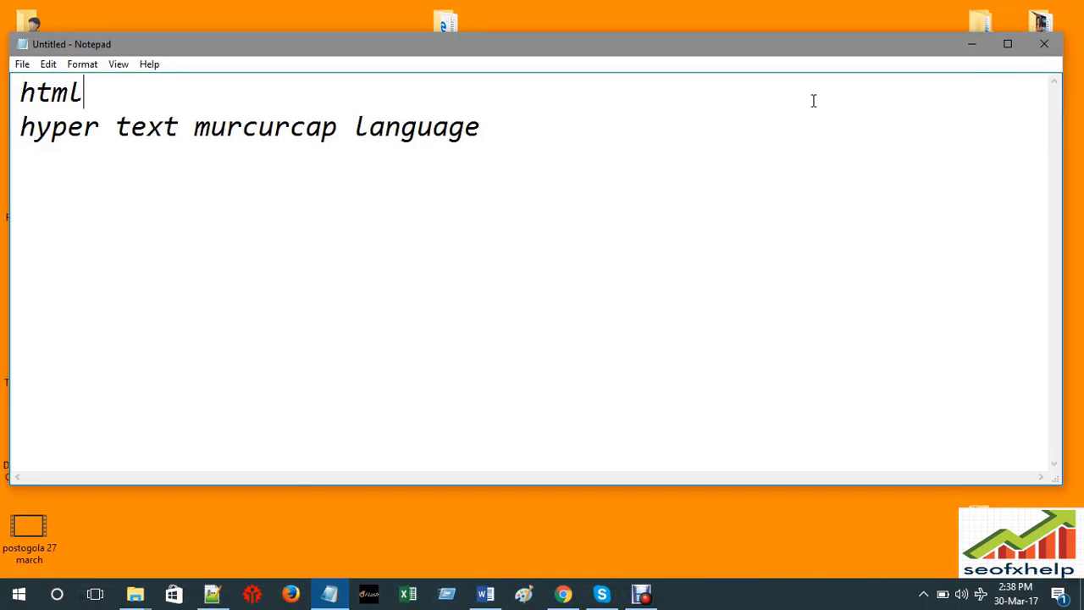
{"action": "left_click", "coordinate": [1043, 45]}
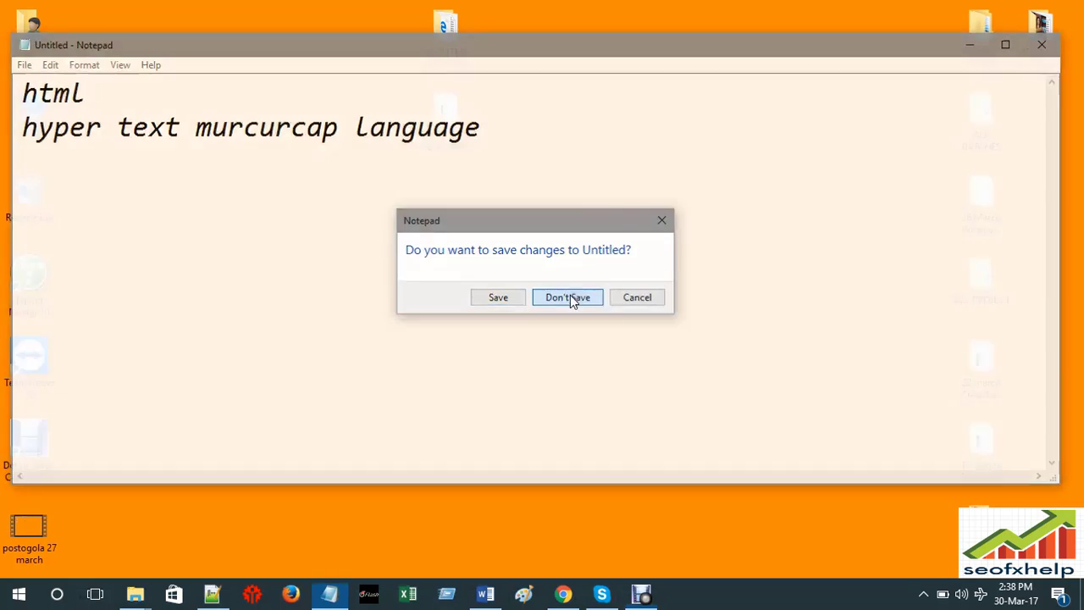
{"action": "left_click", "coordinate": [569, 298]}
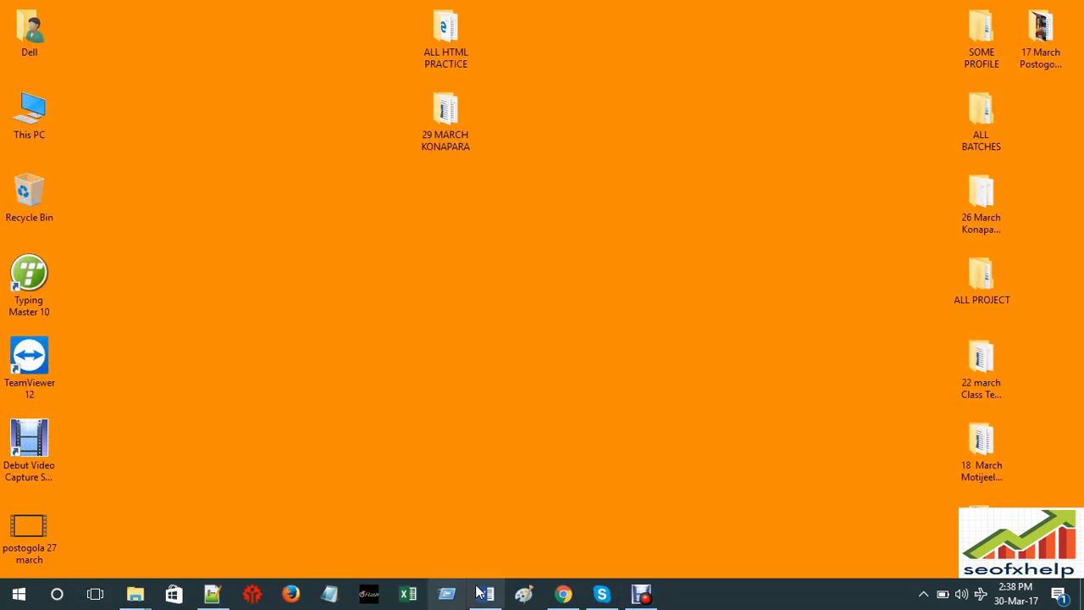
- Look at the blank Notepad++ document again and minimize it
{"action": "left_click", "coordinate": [215, 595]}
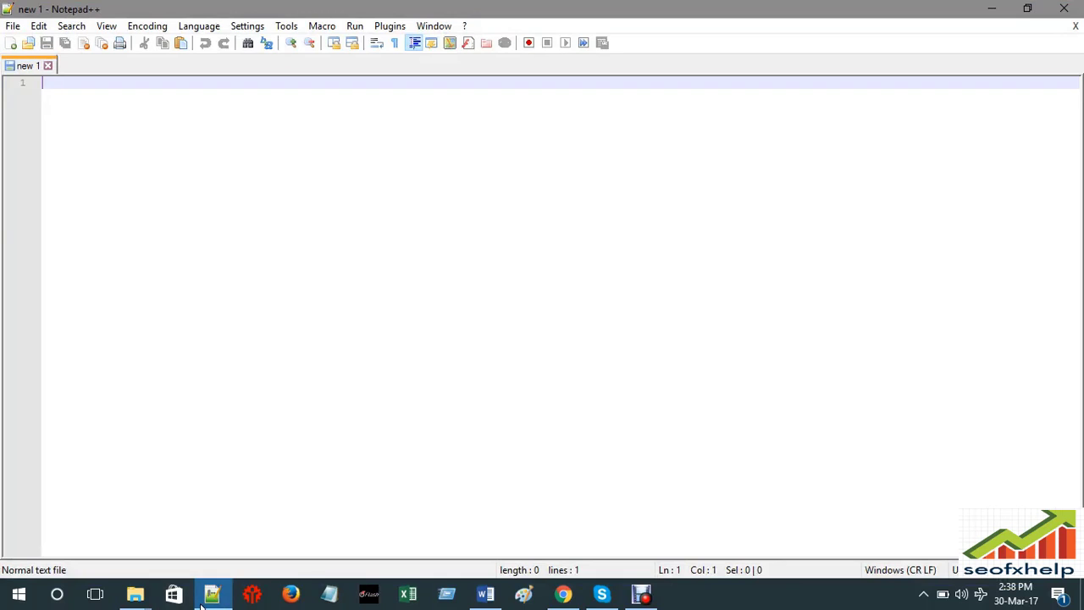
{"action": "mouse_move", "coordinate": [203, 603]}
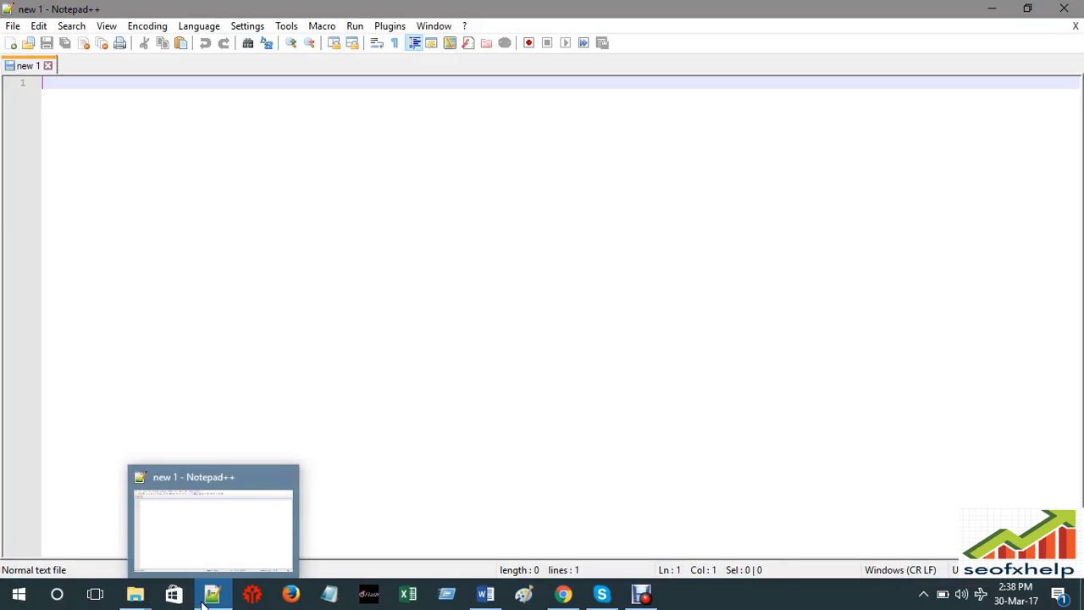
{"action": "left_click", "coordinate": [992, 9]}
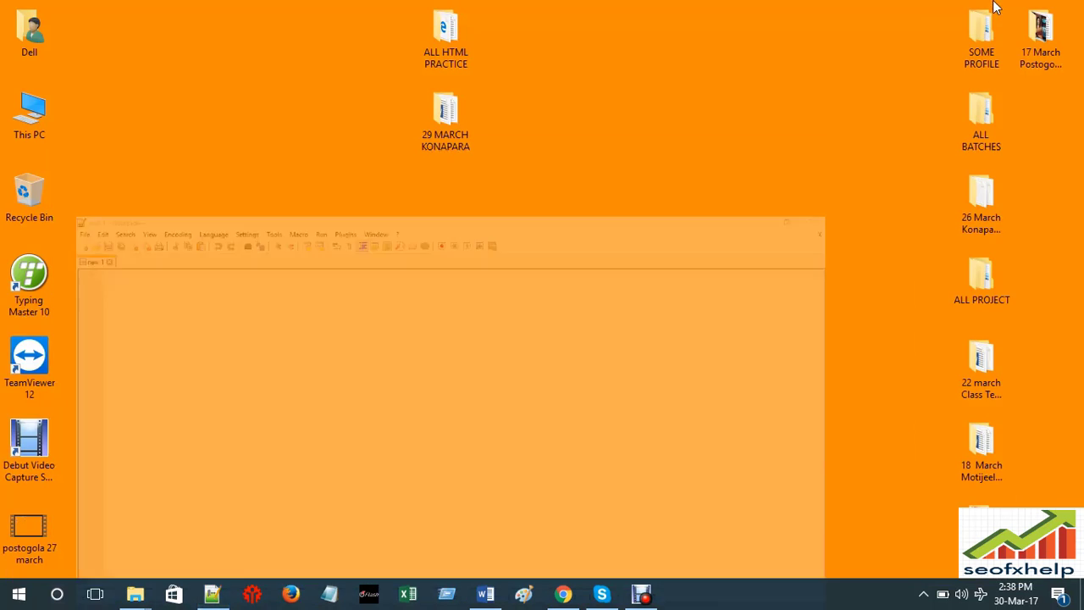
- Switch to Chrome and search Google for "notepad++"
{"action": "left_click", "coordinate": [557, 595]}
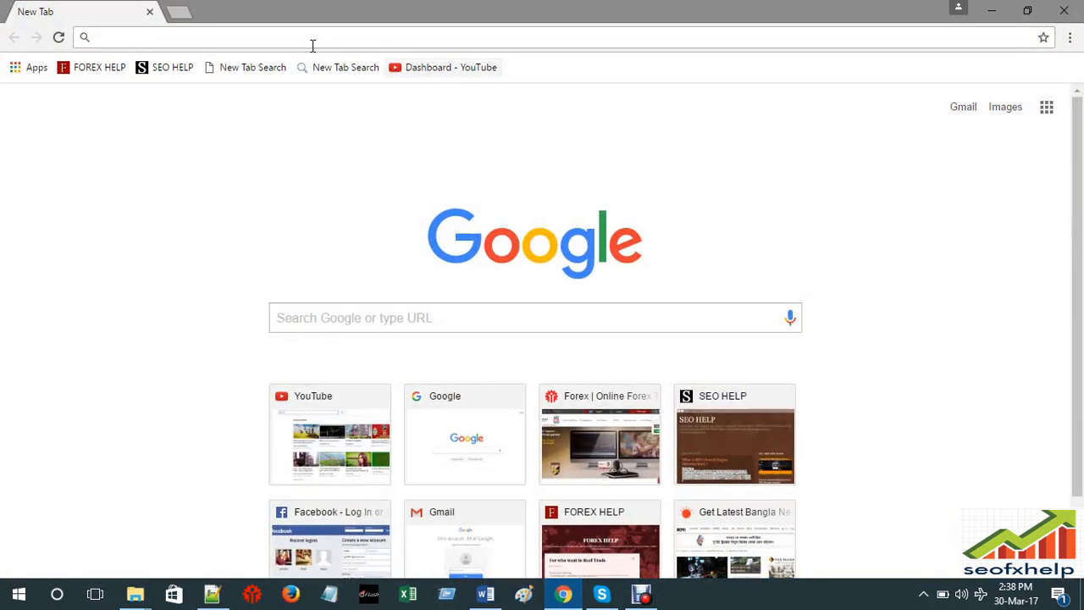
{"action": "type", "text": "no"}
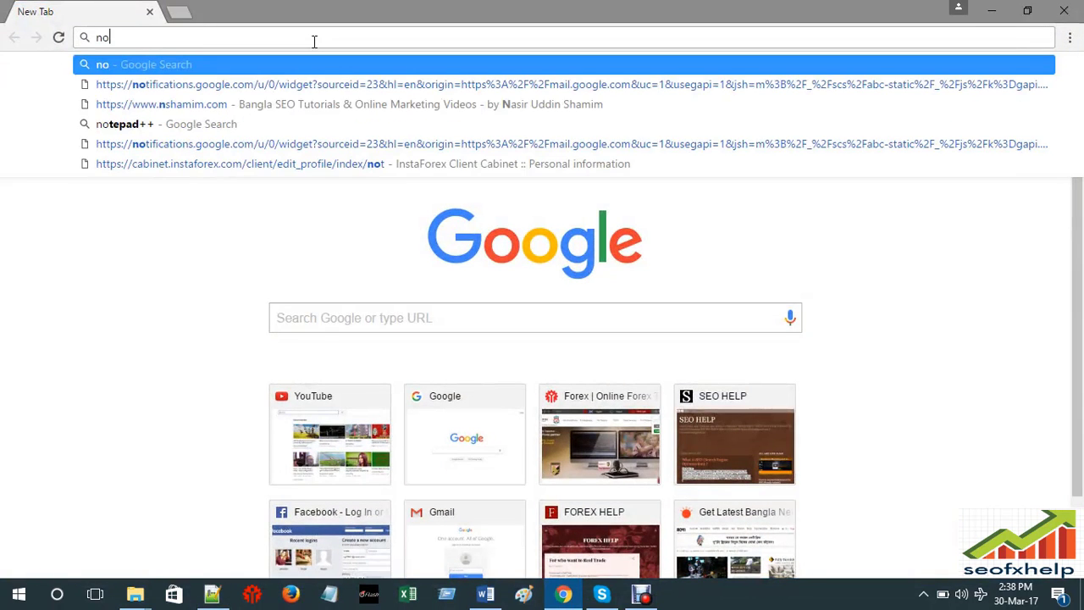
{"action": "type", "text": "tepad"}
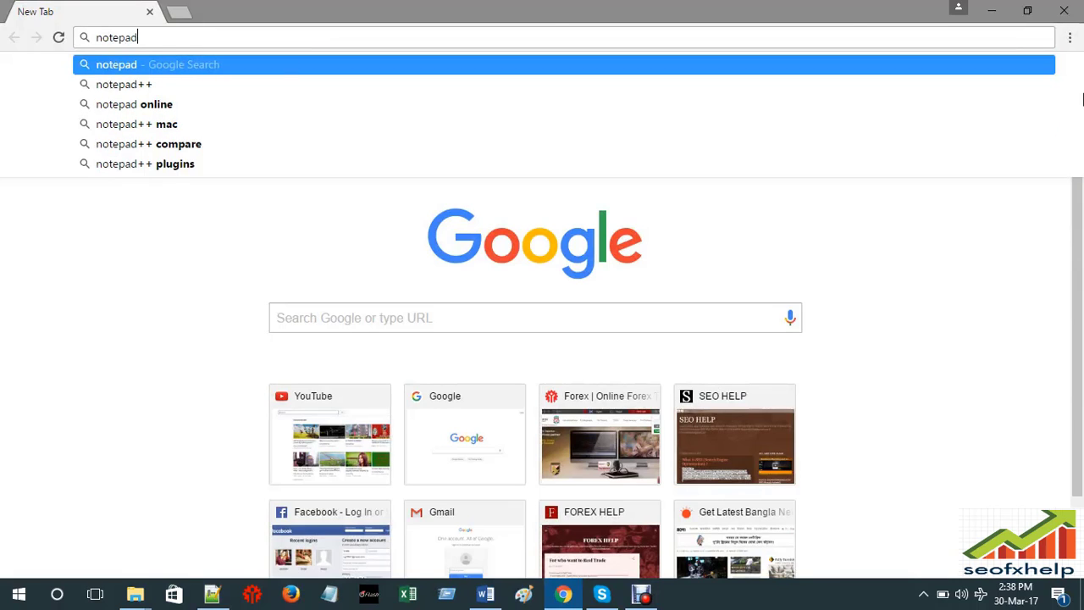
{"action": "left_click", "coordinate": [151, 84]}
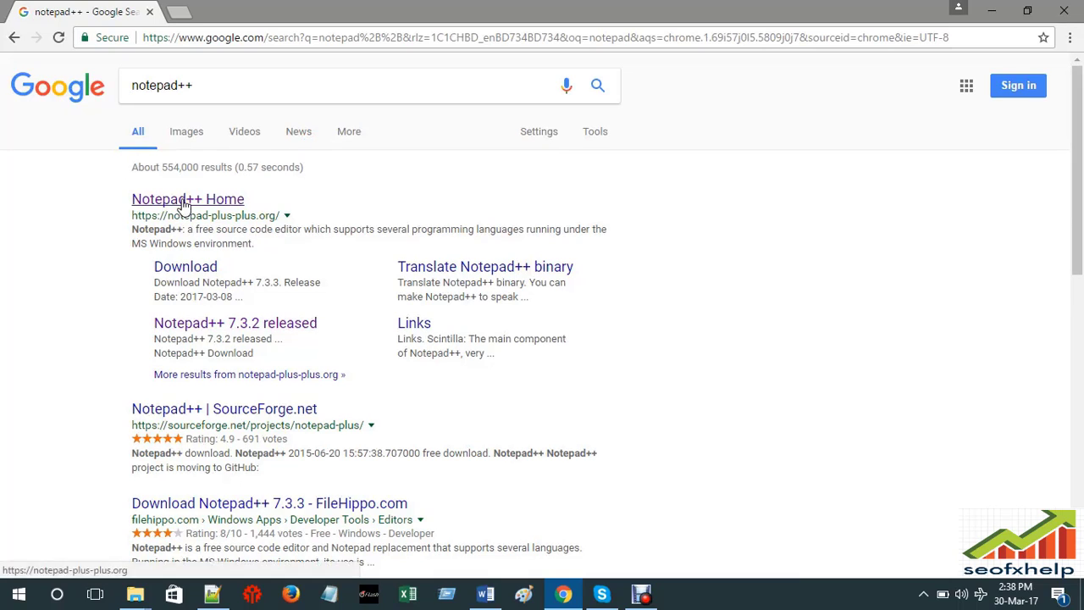
- Open the Notepad++ Home website from the results, examine its download links, and minimize Chrome
{"action": "left_click", "coordinate": [182, 201]}
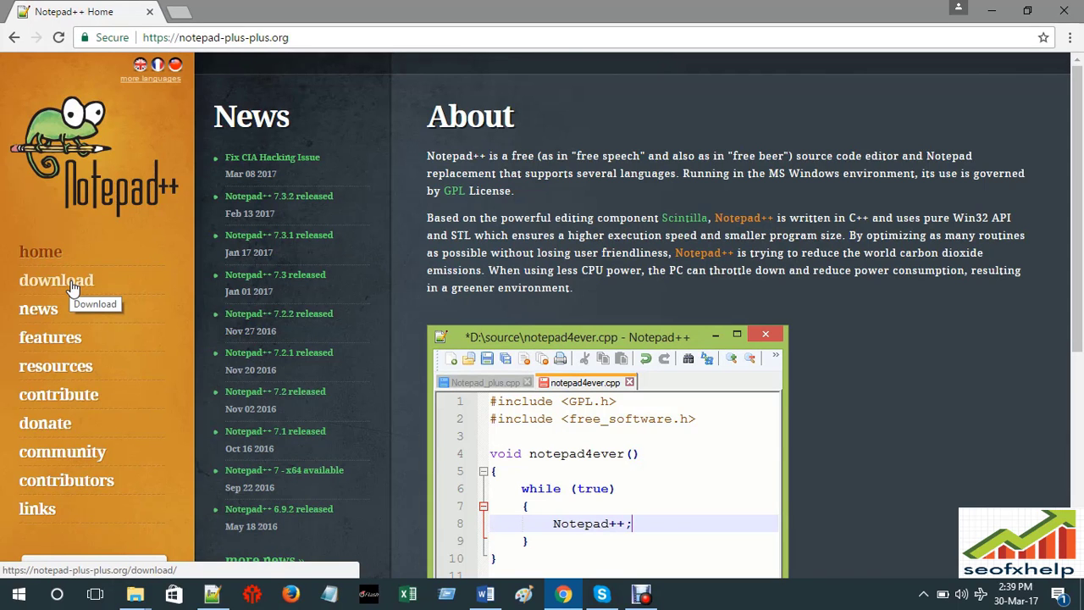
{"action": "scroll", "coordinate": [175, 514], "scroll_direction": "down", "scroll_amount": 3}
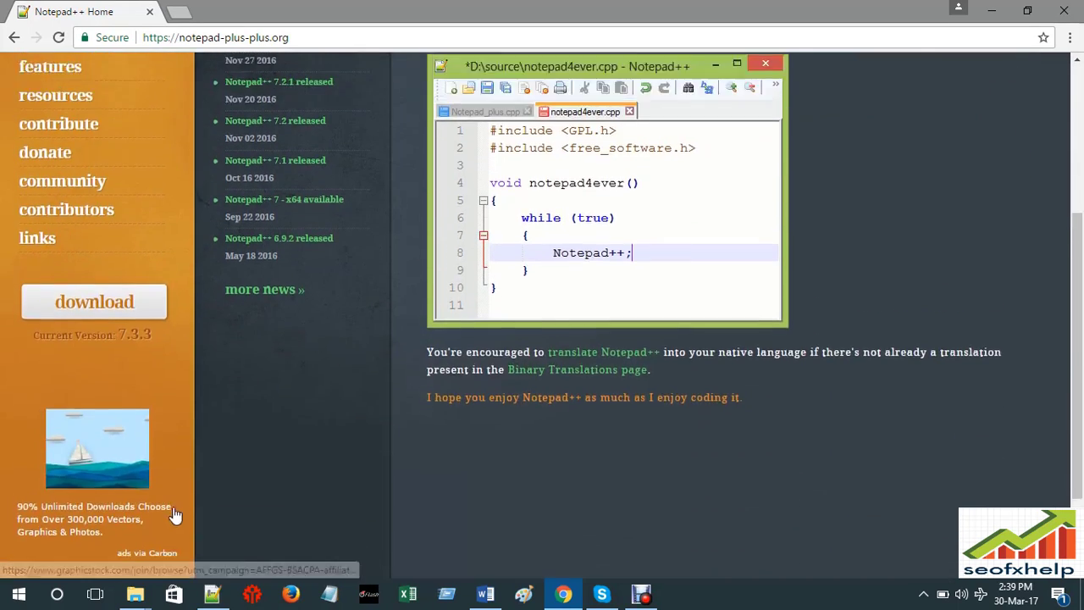
{"action": "scroll", "coordinate": [175, 514], "scroll_direction": "up", "scroll_amount": 2}
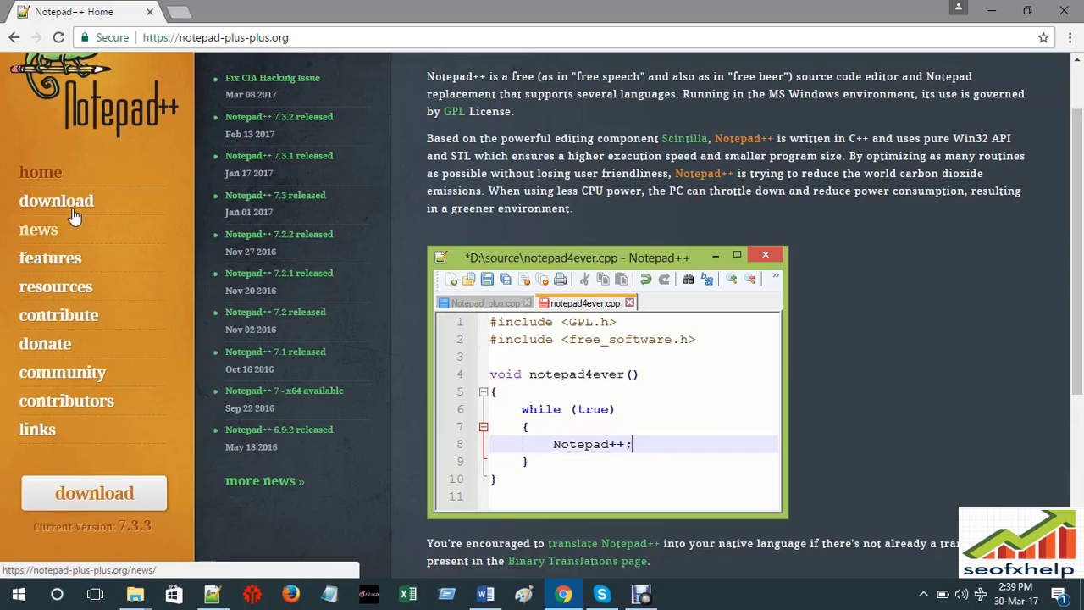
{"action": "left_click", "coordinate": [991, 9]}
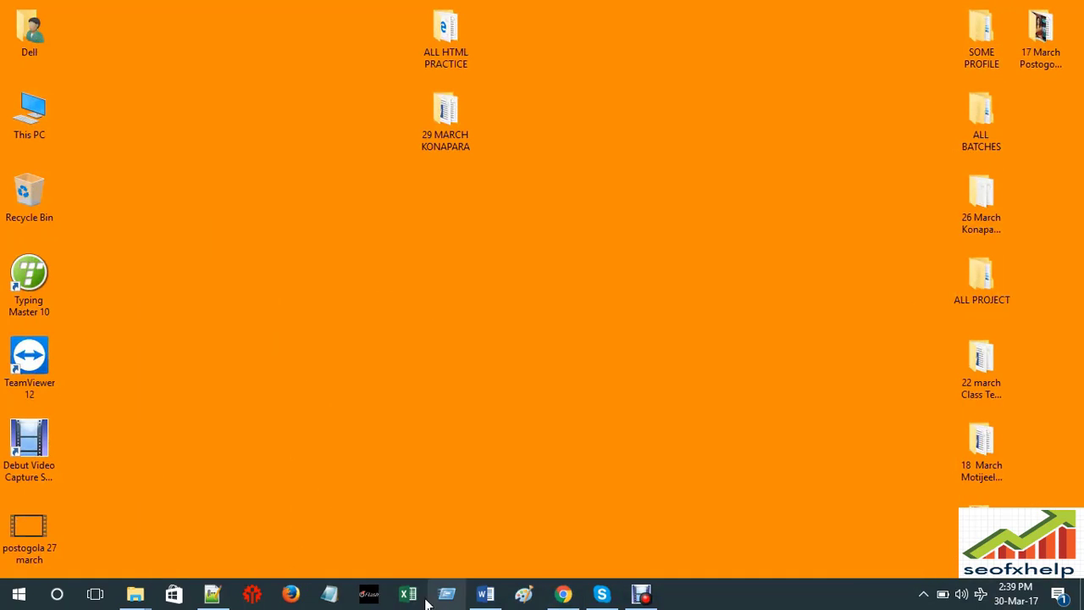
- Switch to Notepad++ and write "<!DOC Type html>" as the first line of the blank document
{"action": "left_click", "coordinate": [212, 595]}
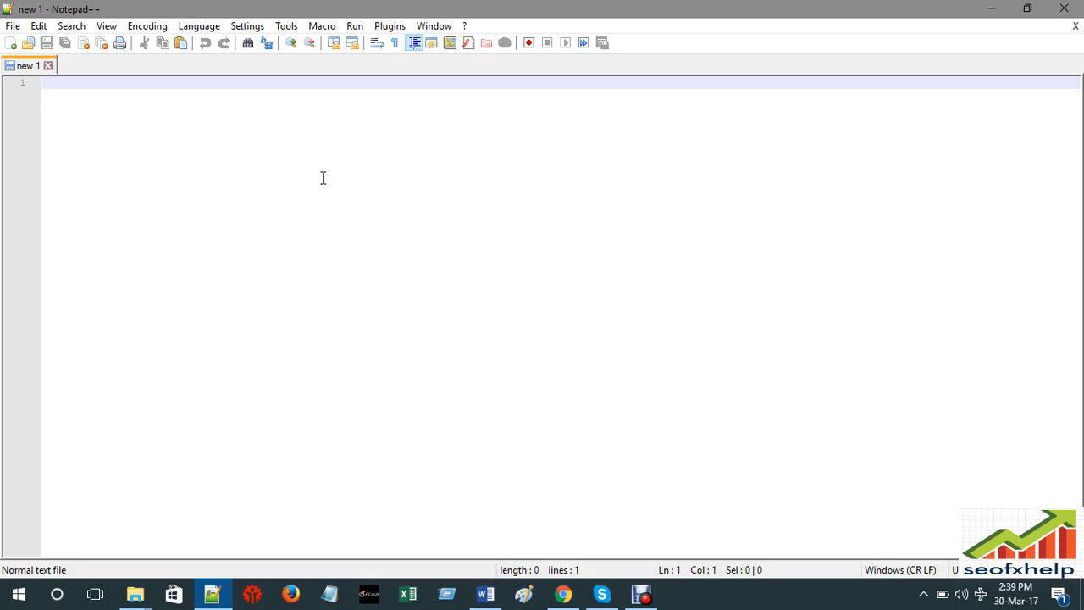
{"action": "type", "text": "<"}
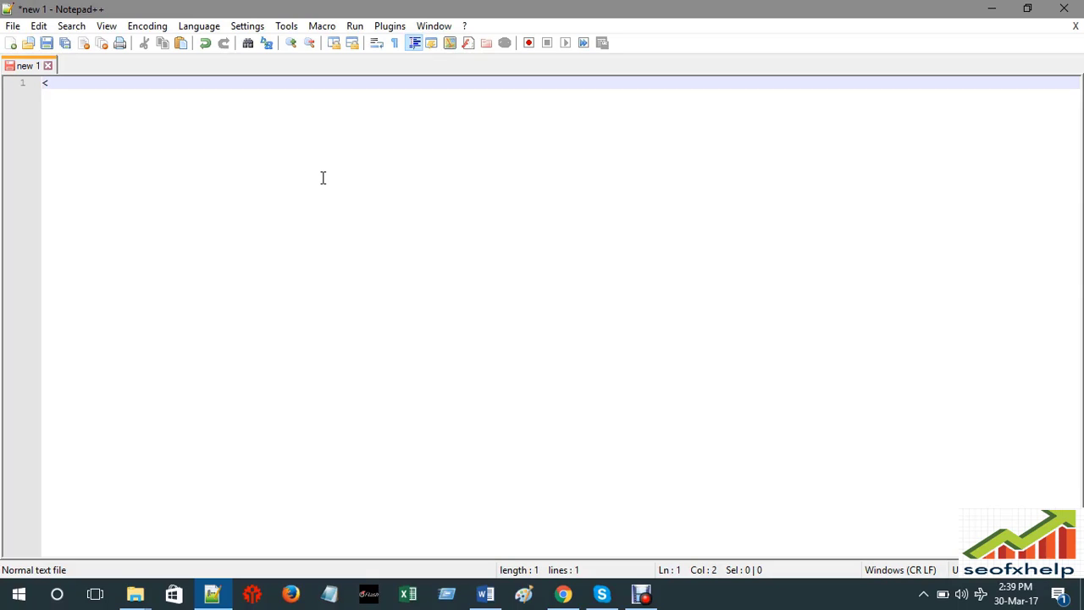
{"action": "type", "text": "!DOC  Tpe "}
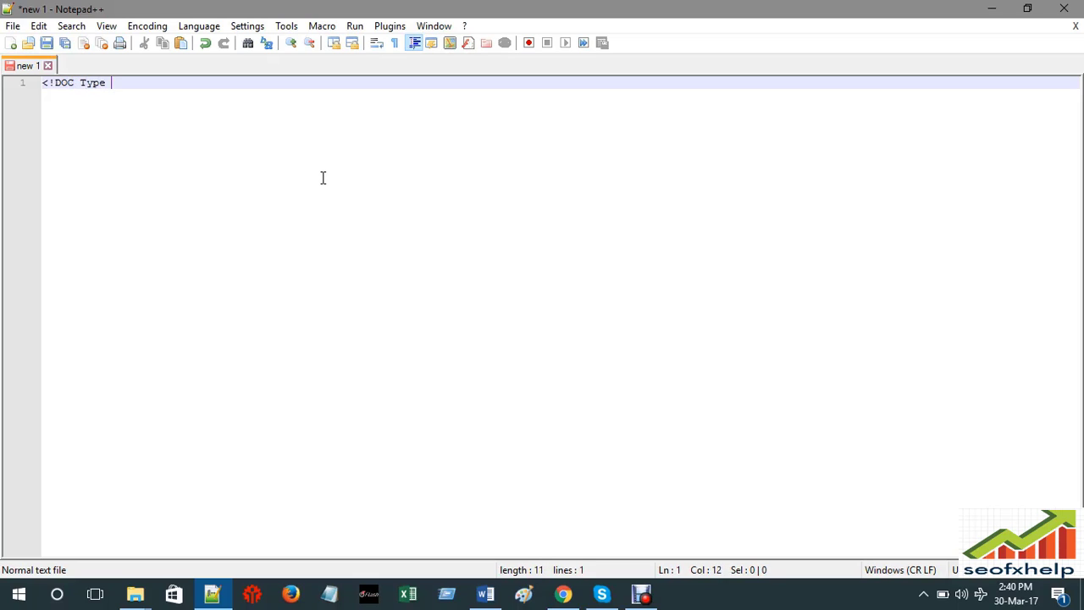
{"action": "type", "text": "html>"}
{"action": "key", "text": "Return"}
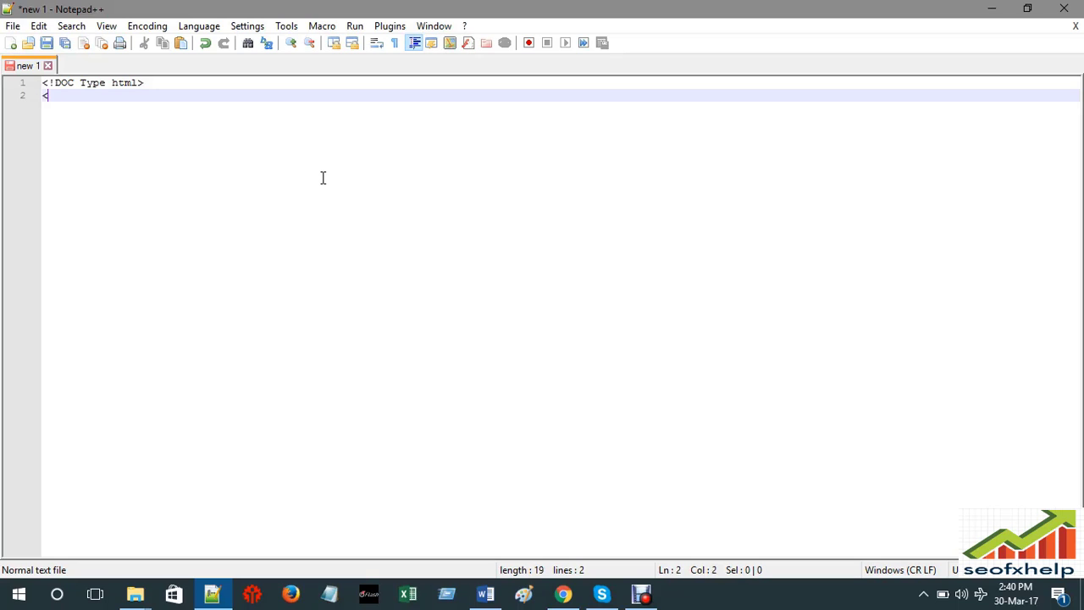
- Add an opening <title> tag and a closing </title> tag on line 2
{"action": "type", "text": "itle><titl"}
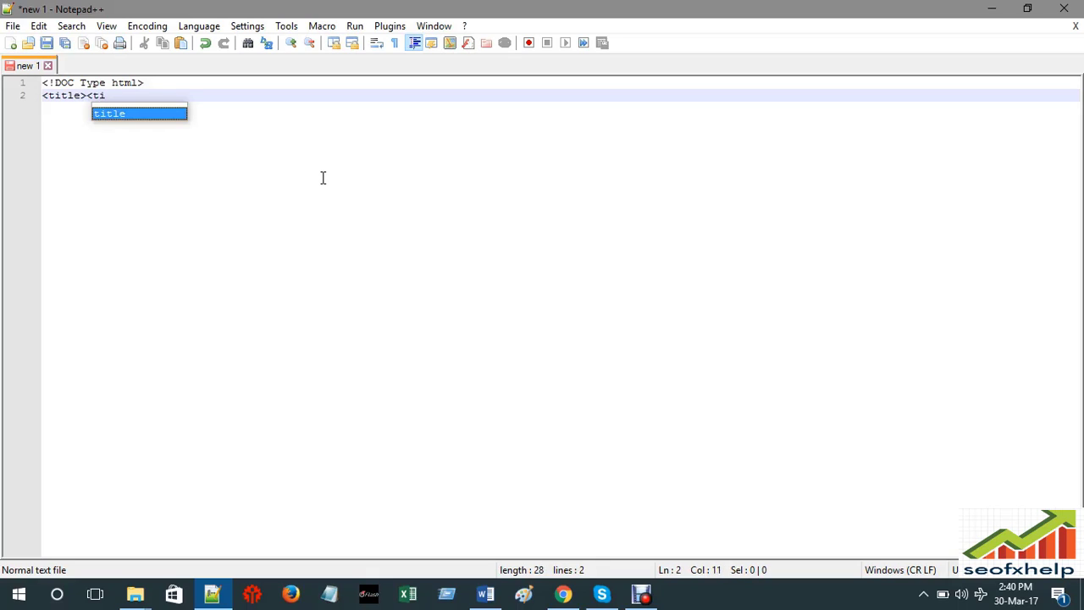
{"action": "type", "text": "e"}
{"action": "left_click", "coordinate": [90, 97]}
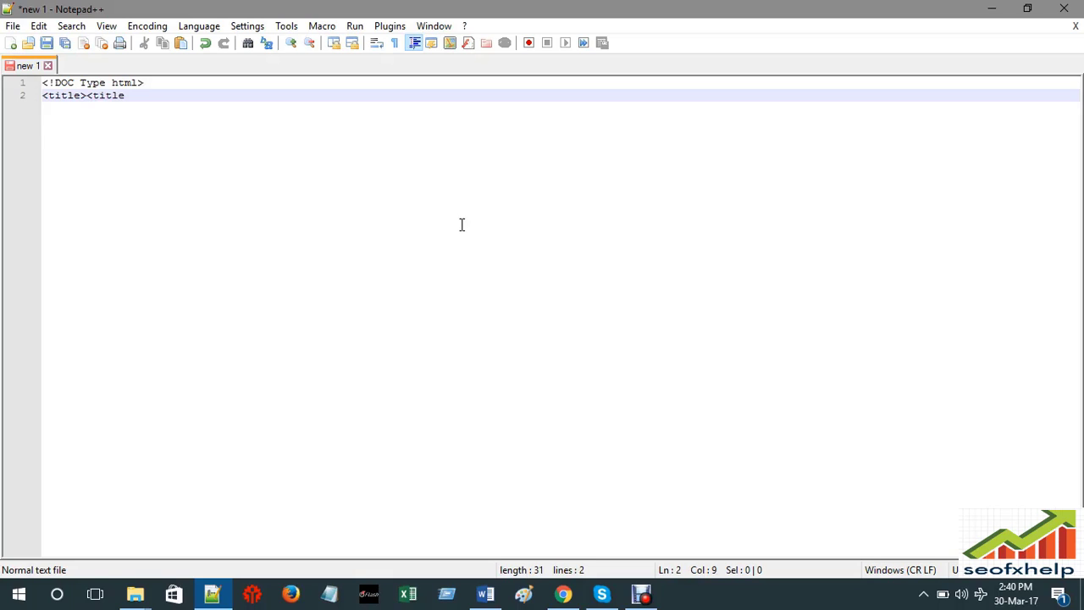
{"action": "type", "text": "?"}
{"action": "key", "text": "BackSpace"}
{"action": "type", "text": "/"}
{"action": "left_click", "coordinate": [138, 97]}
{"action": "type", "text": ">"}
{"action": "left_click", "coordinate": [89, 97]}
{"action": "left_click", "coordinate": [90, 97]}
{"action": "type", "text": "Th"}
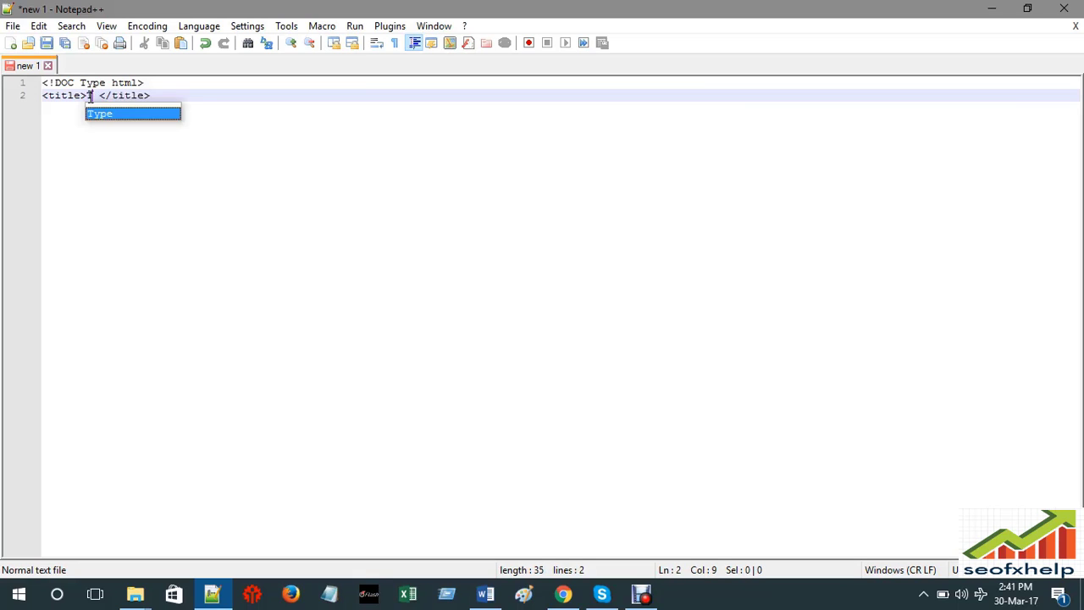
{"action": "key", "text": "BackSpace"}
{"action": "key", "text": "BackSpace"}
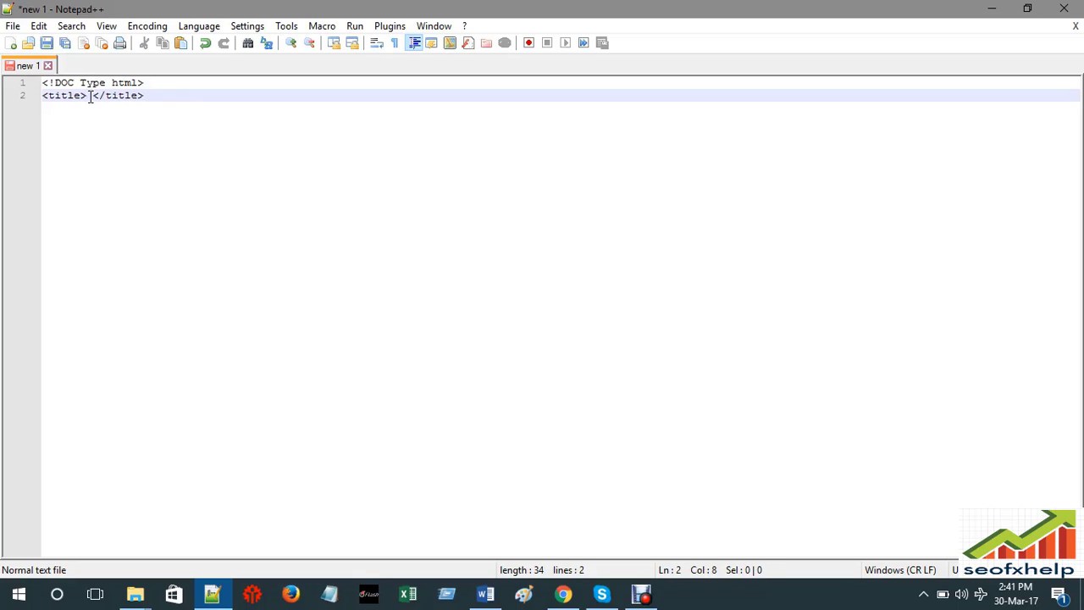
{"action": "left_click", "coordinate": [96, 94]}
{"action": "left_click", "coordinate": [90, 96]}
{"action": "left_click", "coordinate": [88, 95]}
- Insert a blank line between the DOC Type line and the title tags, and minimize Notepad++
{"action": "left_click", "coordinate": [160, 80]}
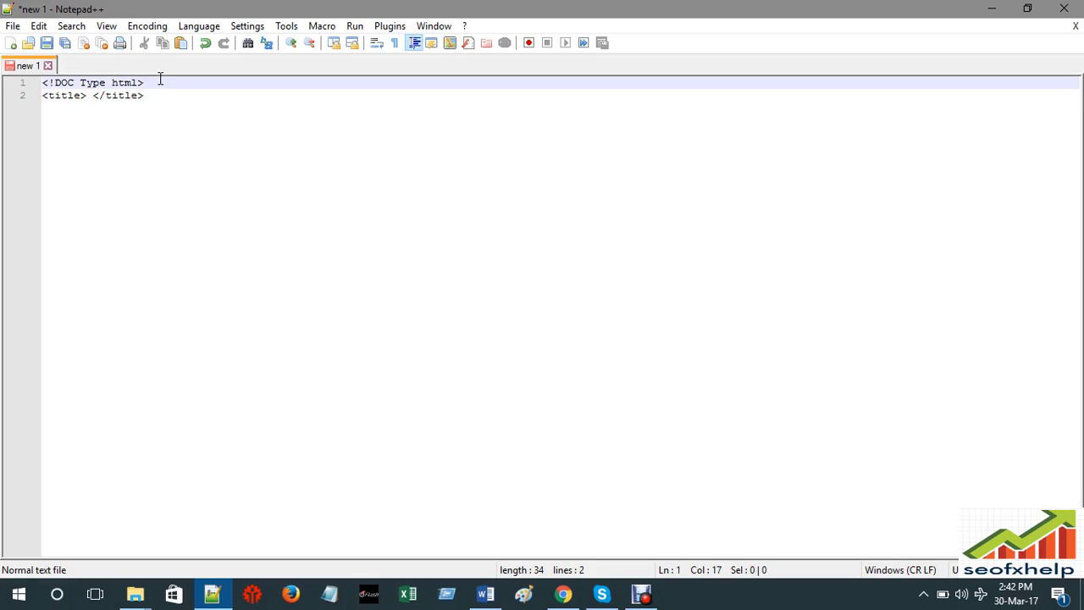
{"action": "key", "text": "Return"}
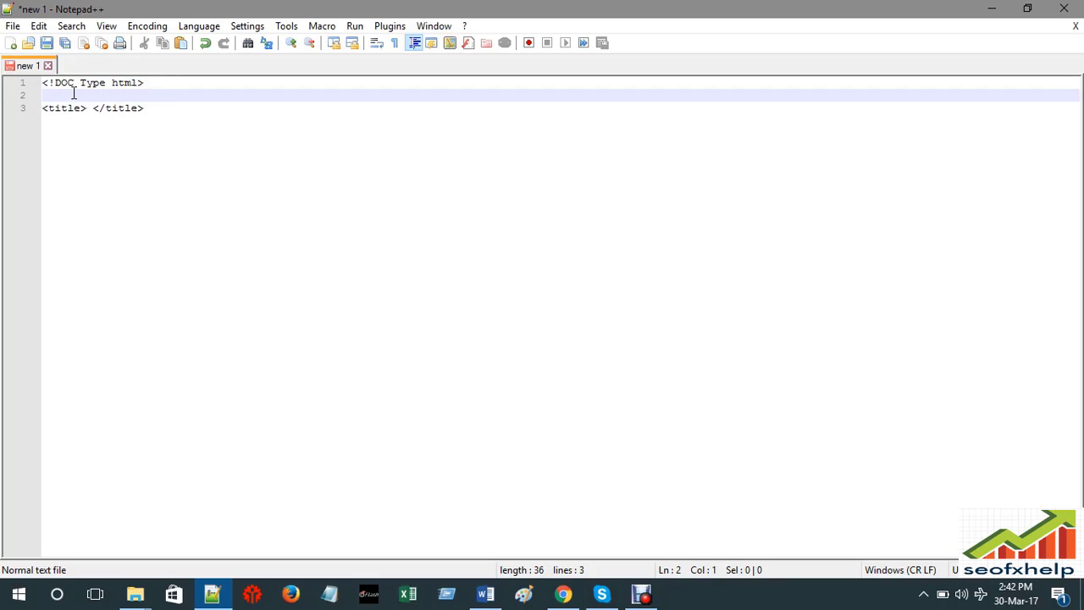
{"action": "left_click", "coordinate": [91, 107]}
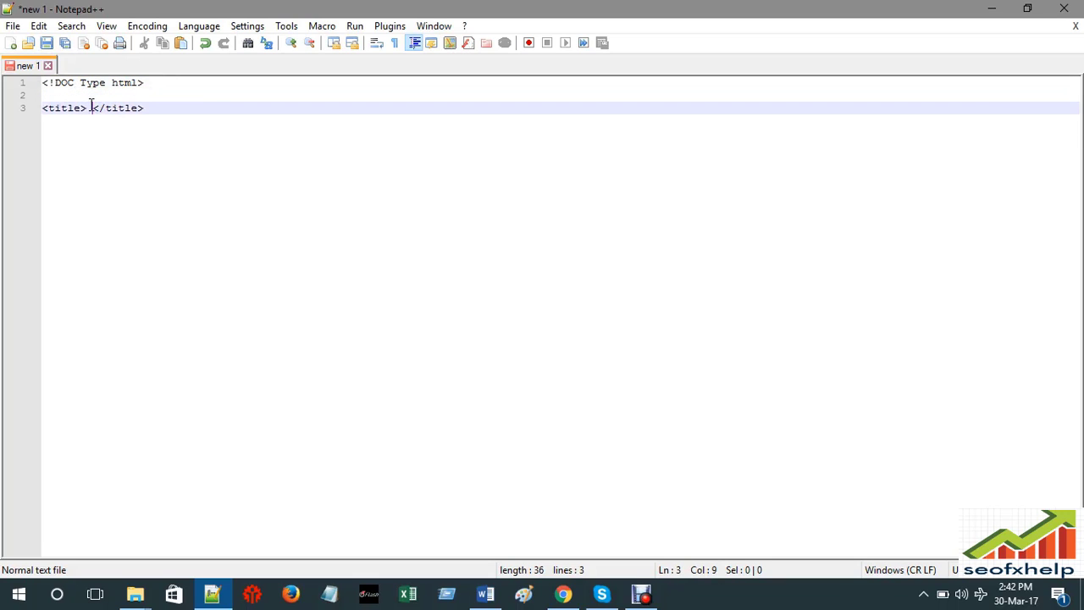
{"action": "left_click", "coordinate": [89, 107]}
{"action": "left_click", "coordinate": [993, 9]}
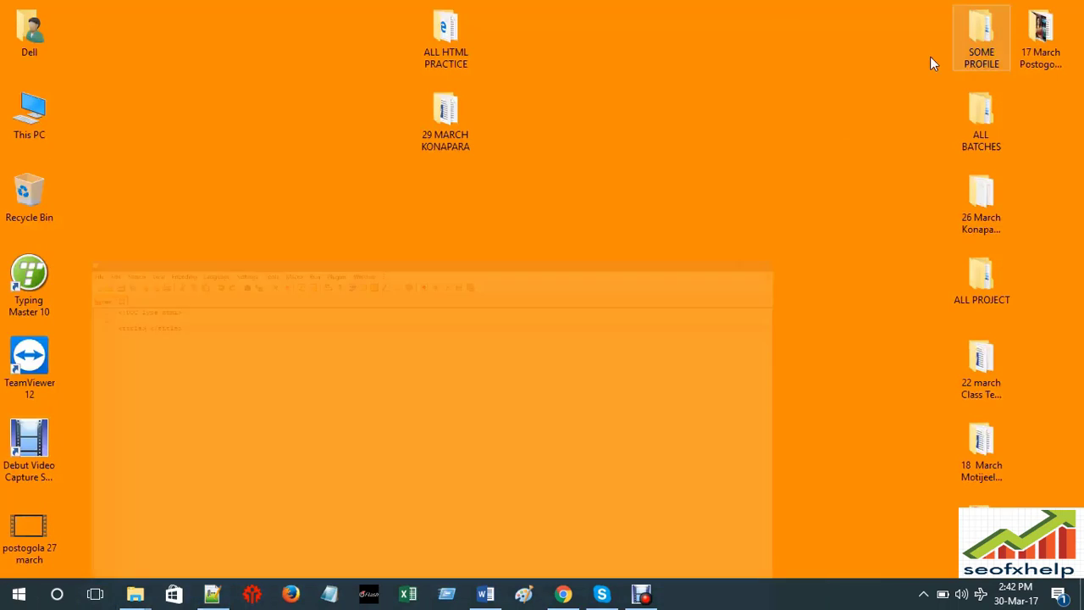
- Look through the ALL HTML PRACTICE desktop folder, including the HTML TUTORIAL BANGLA file, and minimize the folder window
{"action": "double_click", "coordinate": [446, 43]}
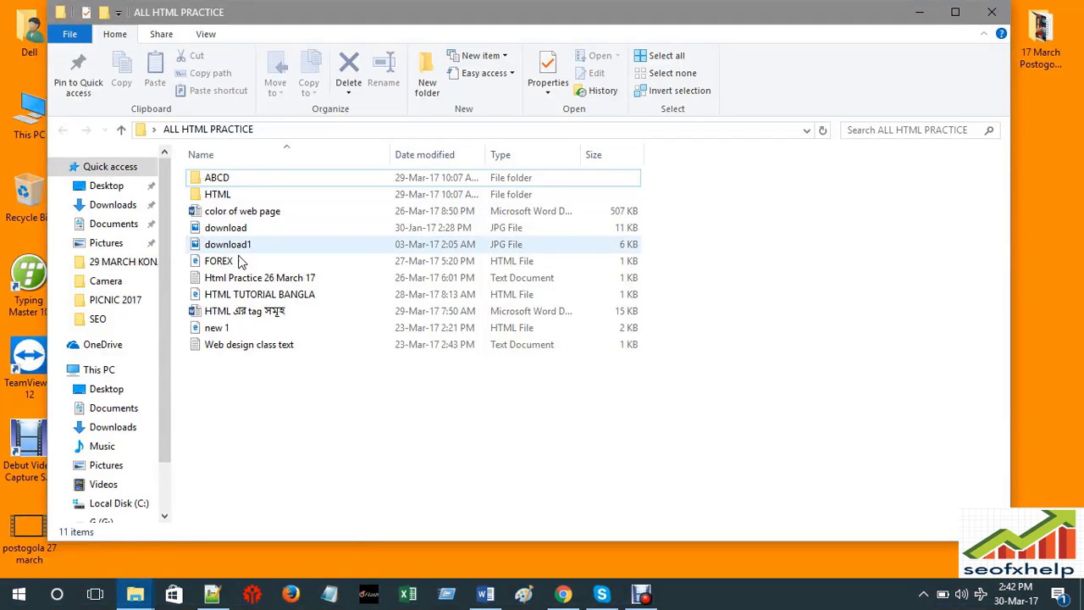
{"action": "right_click", "coordinate": [228, 301]}
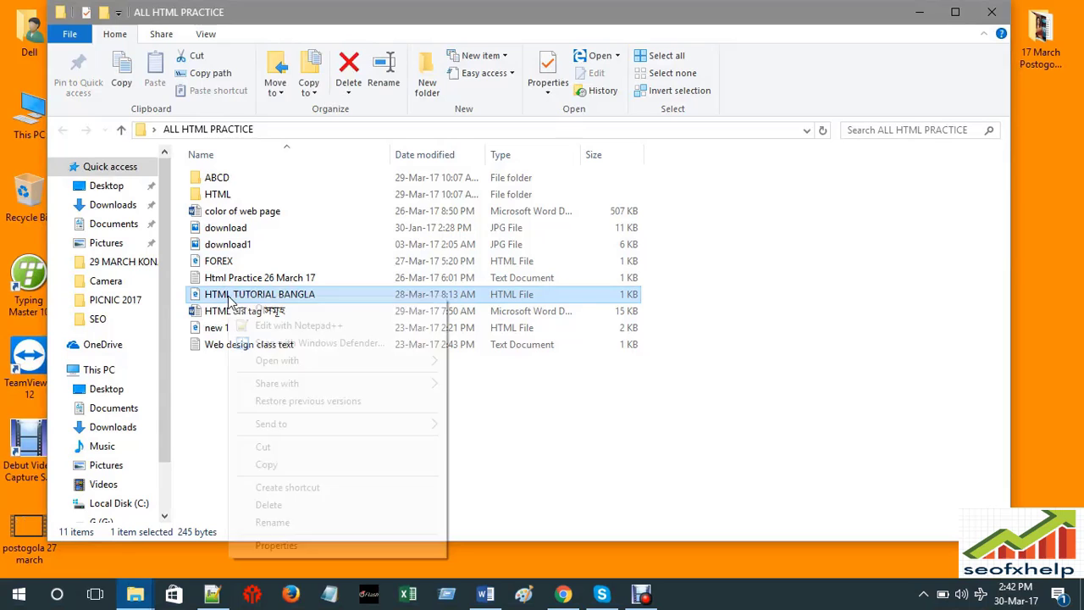
{"action": "left_click", "coordinate": [481, 422]}
{"action": "left_click", "coordinate": [919, 11]}
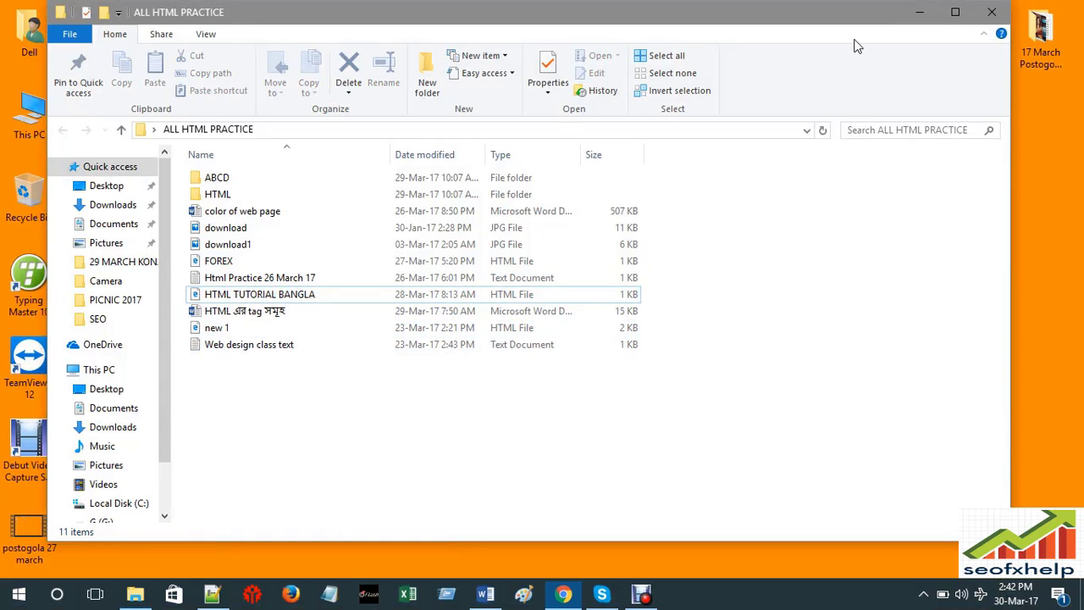
- Reopen the ALL HTML PRACTICE folder to review its file list again, and return to the desktop
{"action": "double_click", "coordinate": [444, 58]}
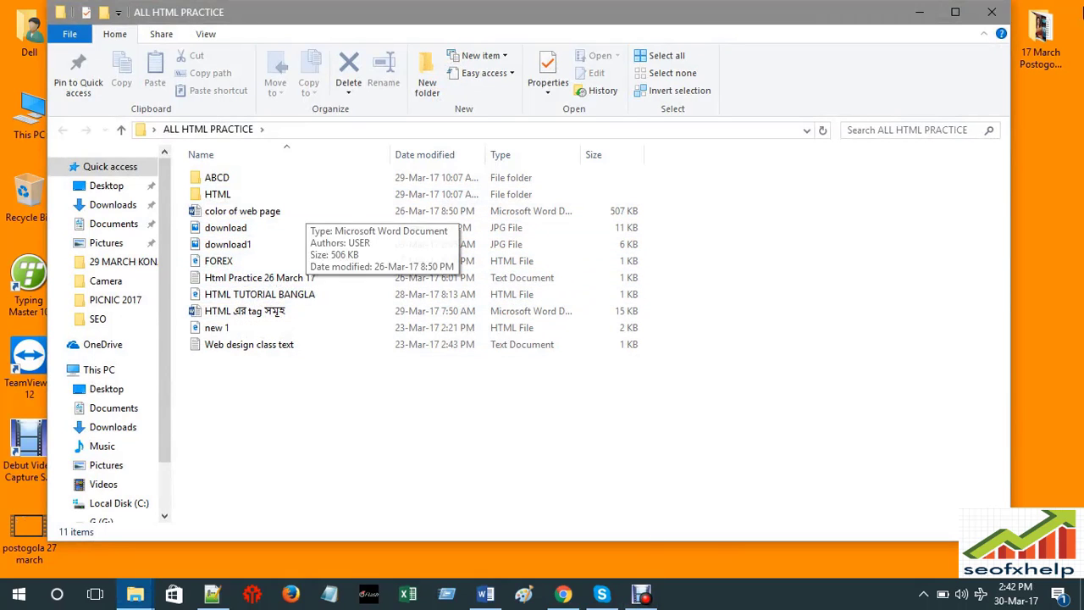
{"action": "left_click", "coordinate": [993, 14]}
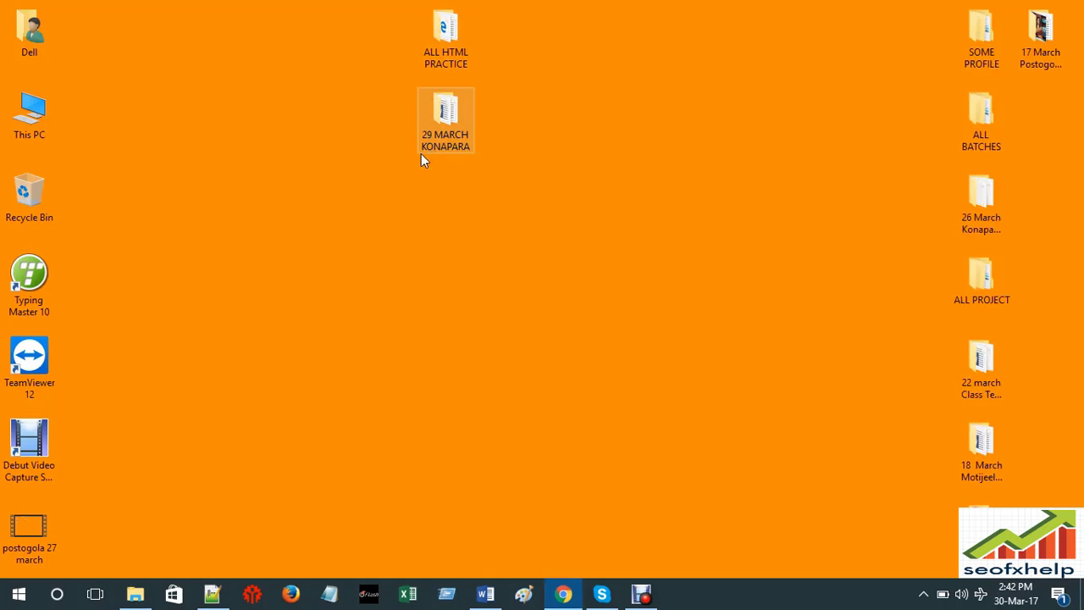
{"action": "double_click", "coordinate": [447, 56]}
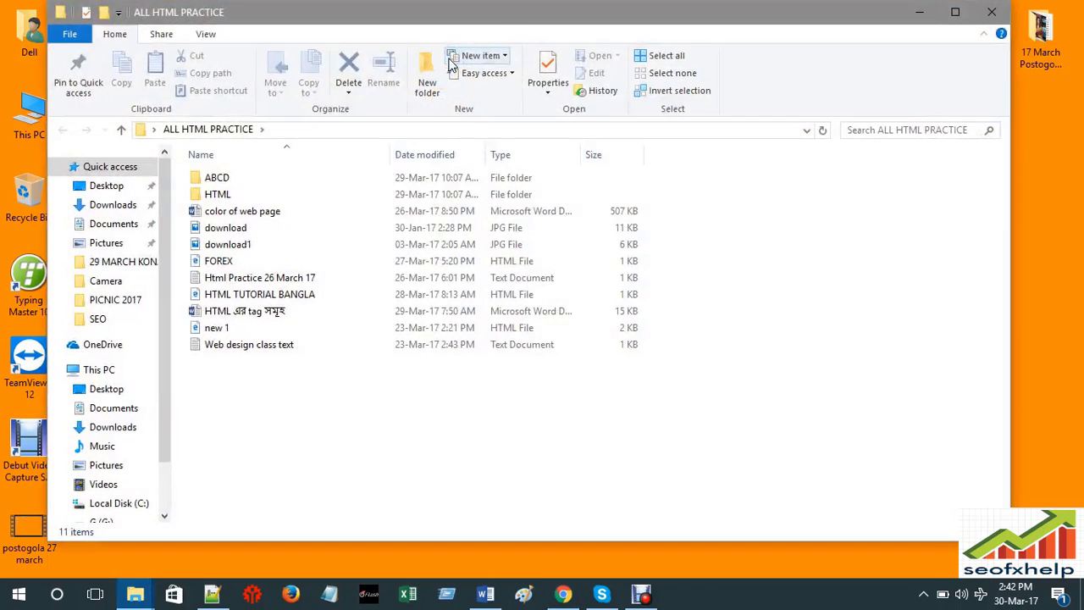
{"action": "left_click", "coordinate": [920, 14]}
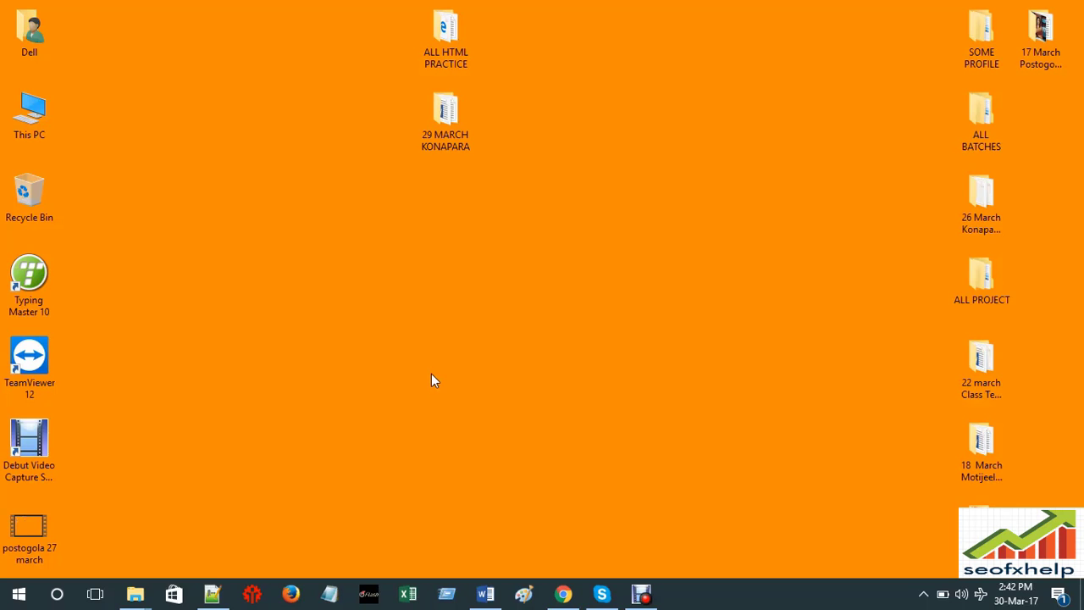
- Switch to Chrome and search Google for w3schools in a new tab
{"action": "left_click", "coordinate": [563, 594]}
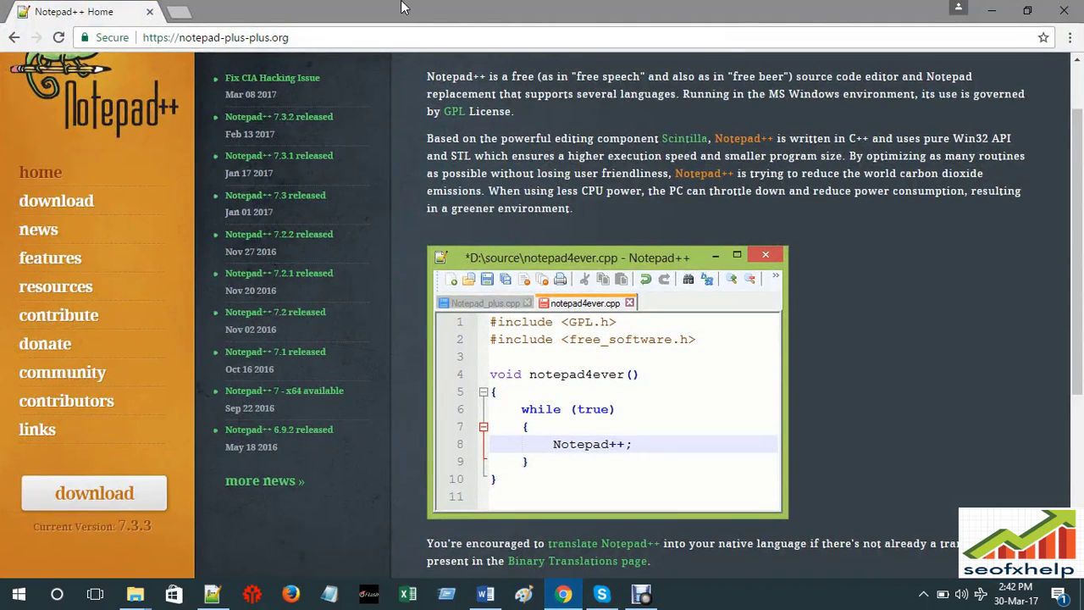
{"action": "left_click", "coordinate": [178, 12]}
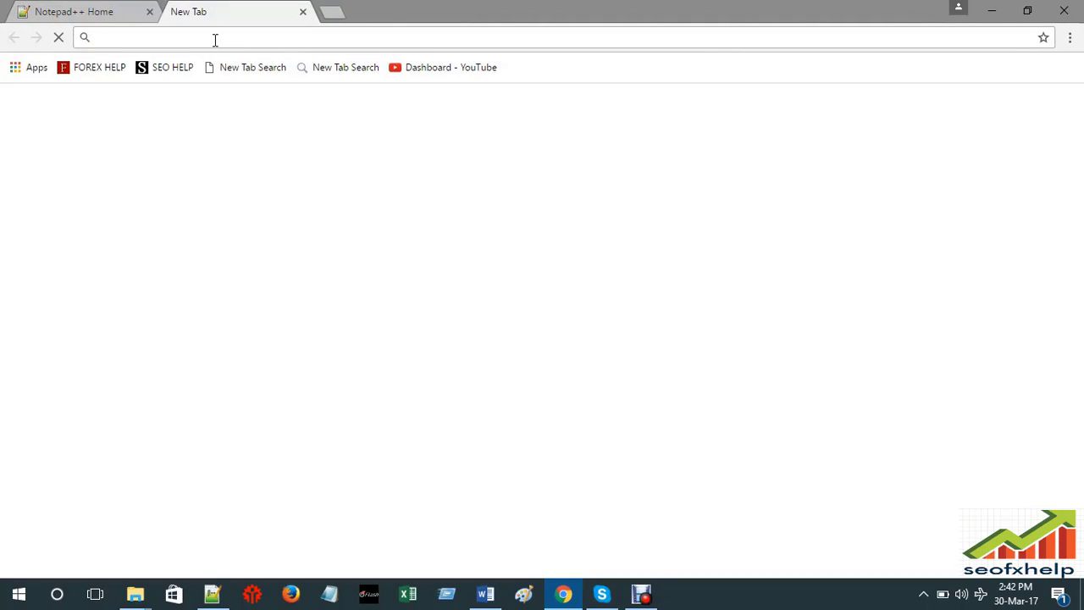
{"action": "type", "text": "w"}
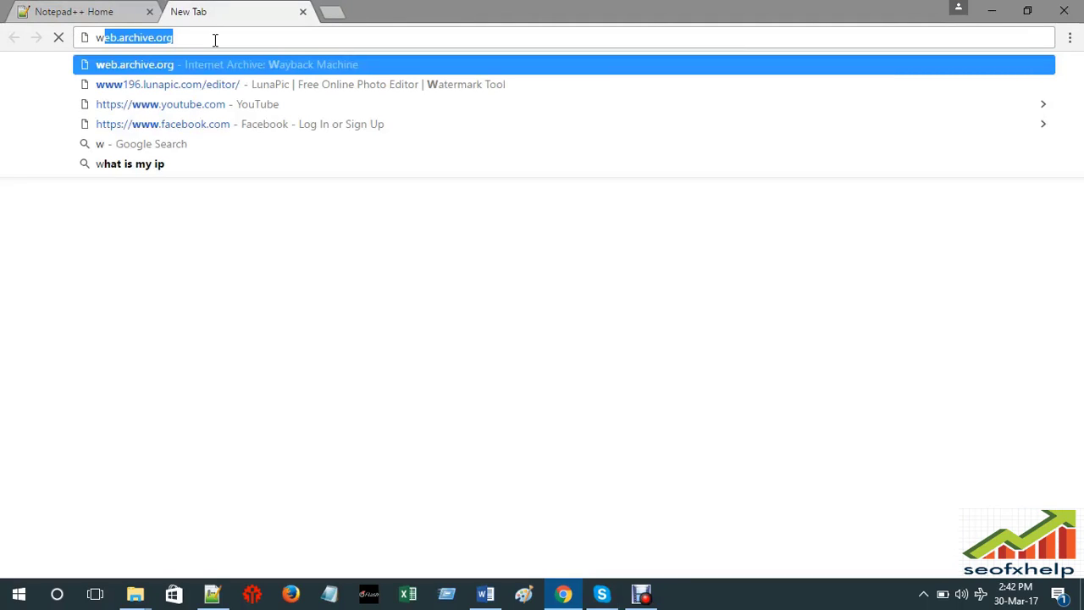
{"action": "type", "text": "3"}
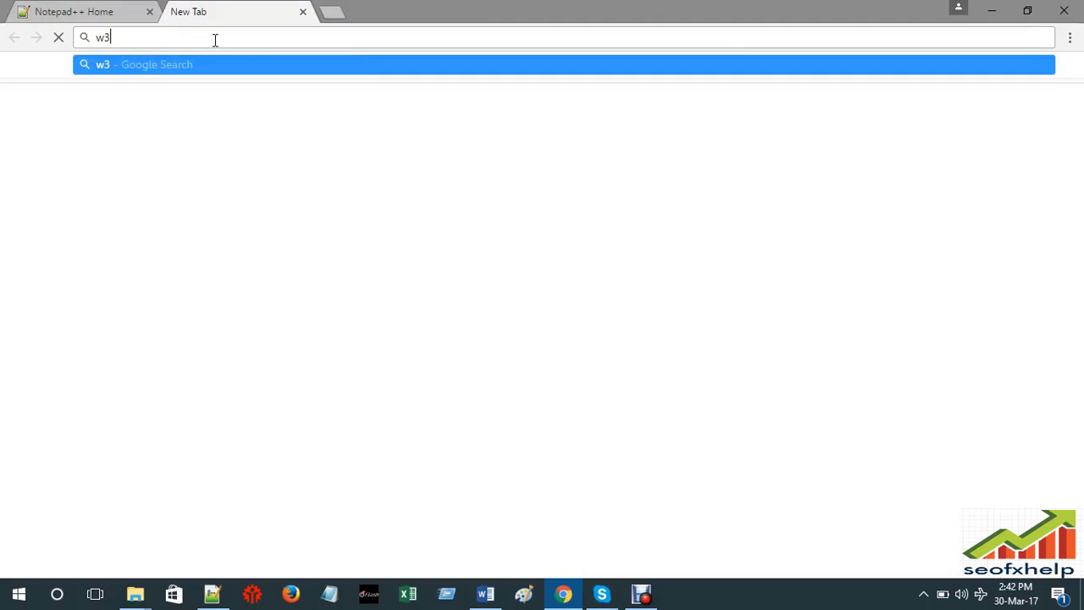
{"action": "type", "text": "w"}
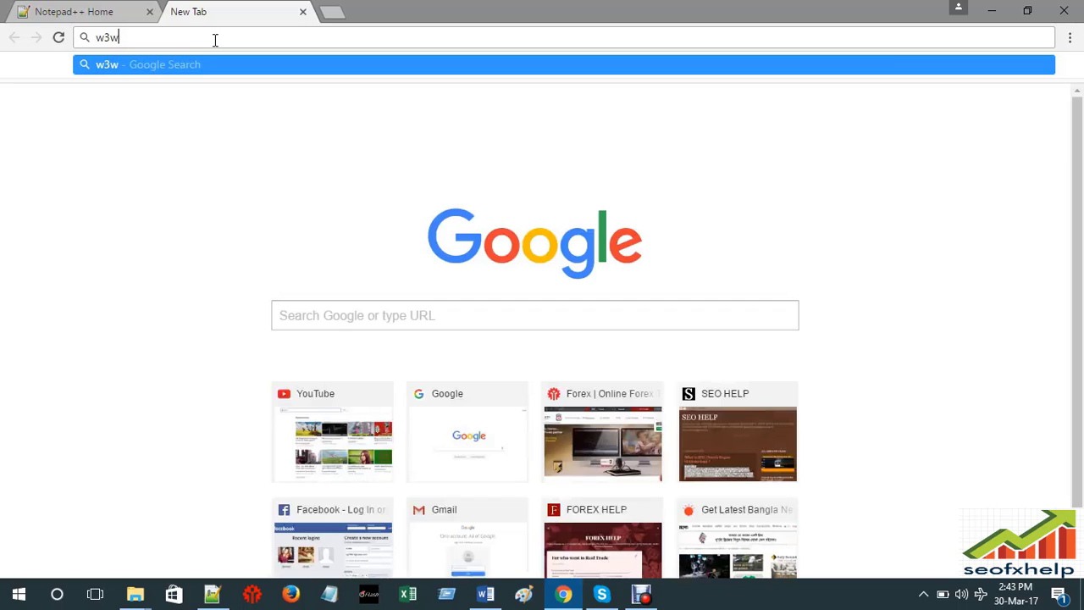
{"action": "key", "text": "BackSpace"}
{"action": "type", "text": "schoo"}
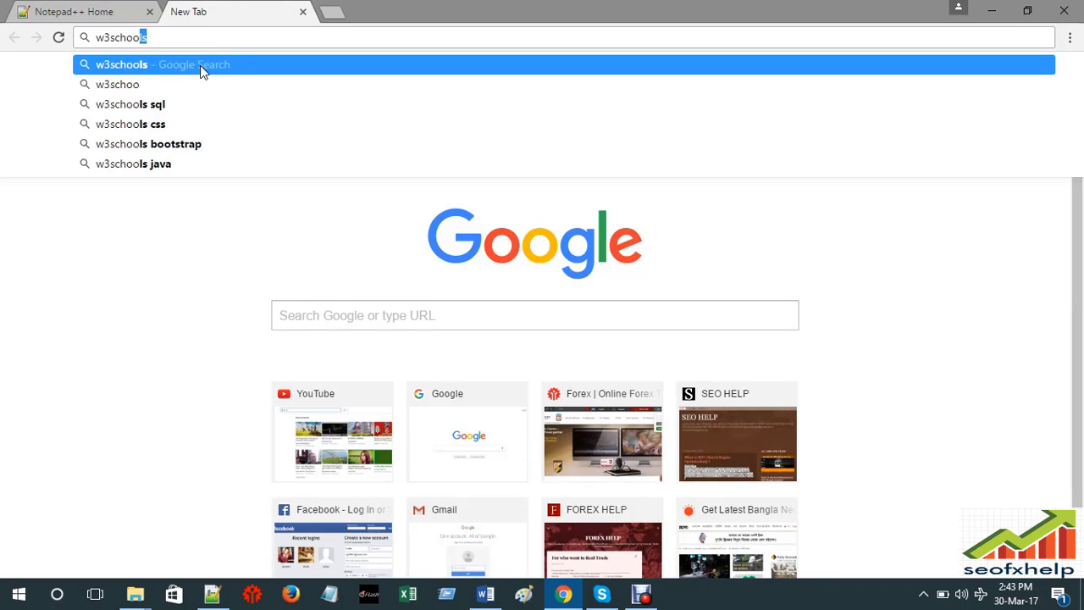
{"action": "left_click", "coordinate": [202, 72]}
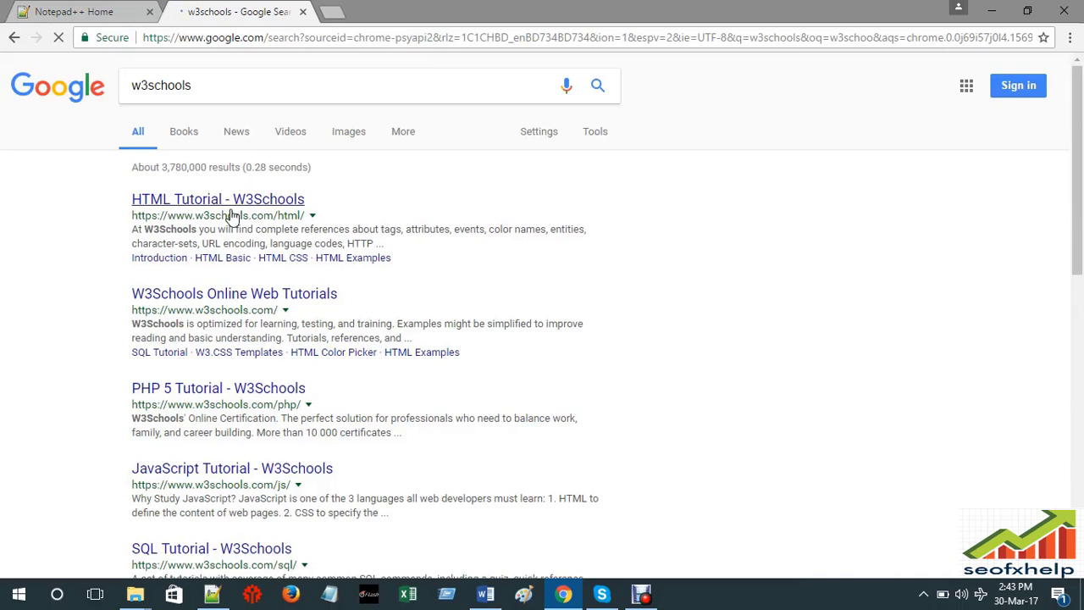
- Open the W3Schools HTML Tutorial result, go to its HTML section and find the sample page code under Examples in Every Chapter
{"action": "left_click", "coordinate": [230, 206]}
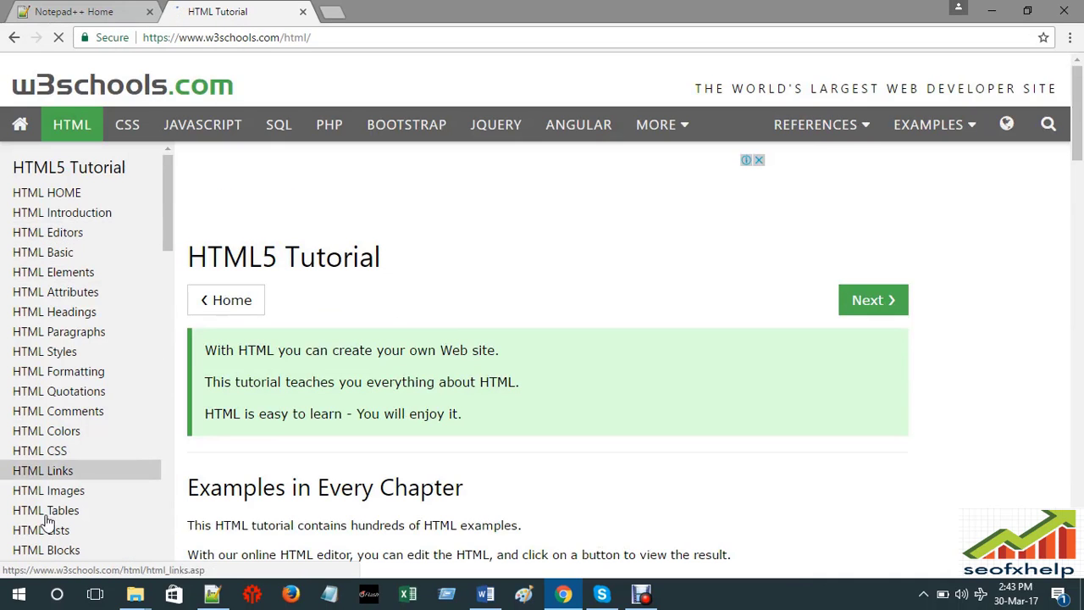
{"action": "left_click", "coordinate": [72, 125]}
{"action": "scroll", "coordinate": [376, 339], "scroll_direction": "down", "scroll_amount": 5}
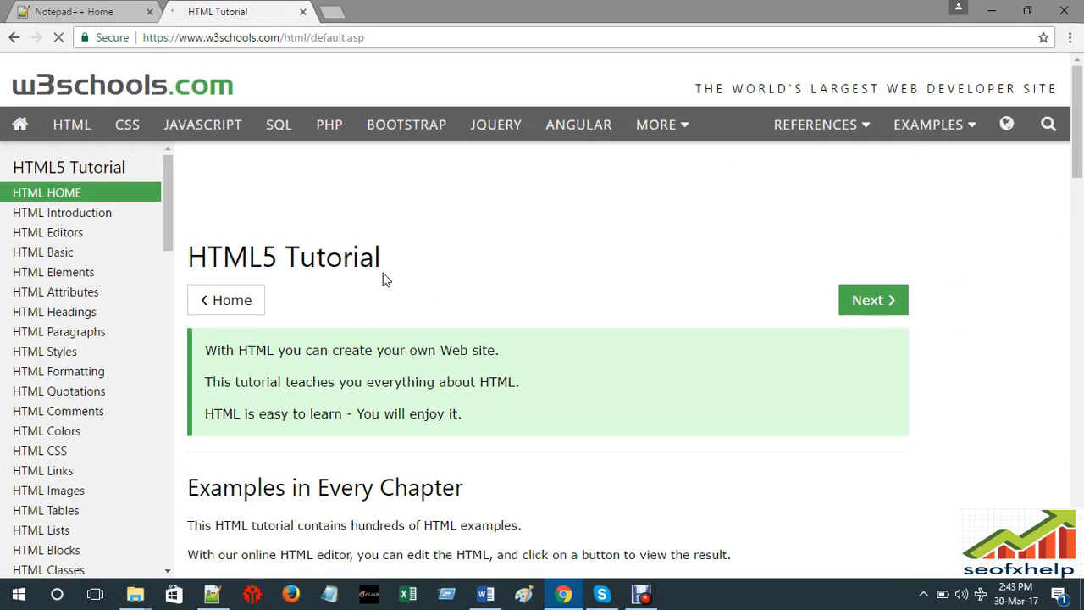
{"action": "scroll", "coordinate": [399, 346], "scroll_direction": "down", "scroll_amount": 5}
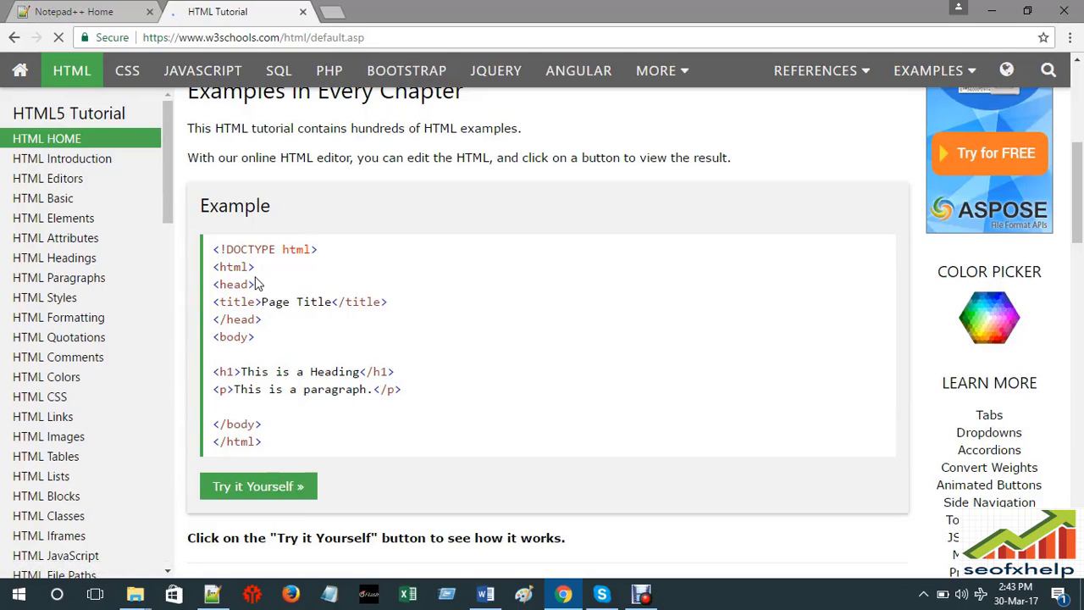
{"action": "scroll", "coordinate": [284, 284], "scroll_direction": "down", "scroll_amount": 1}
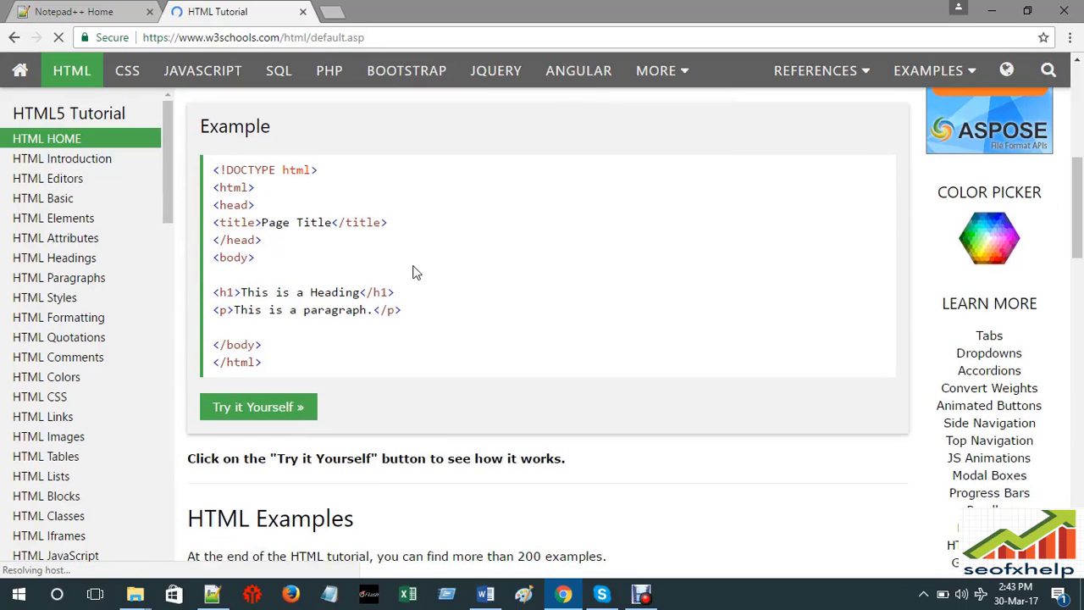
{"action": "scroll", "coordinate": [417, 278], "scroll_direction": "up", "scroll_amount": 1}
{"action": "scroll", "coordinate": [413, 299], "scroll_direction": "down", "scroll_amount": 1}
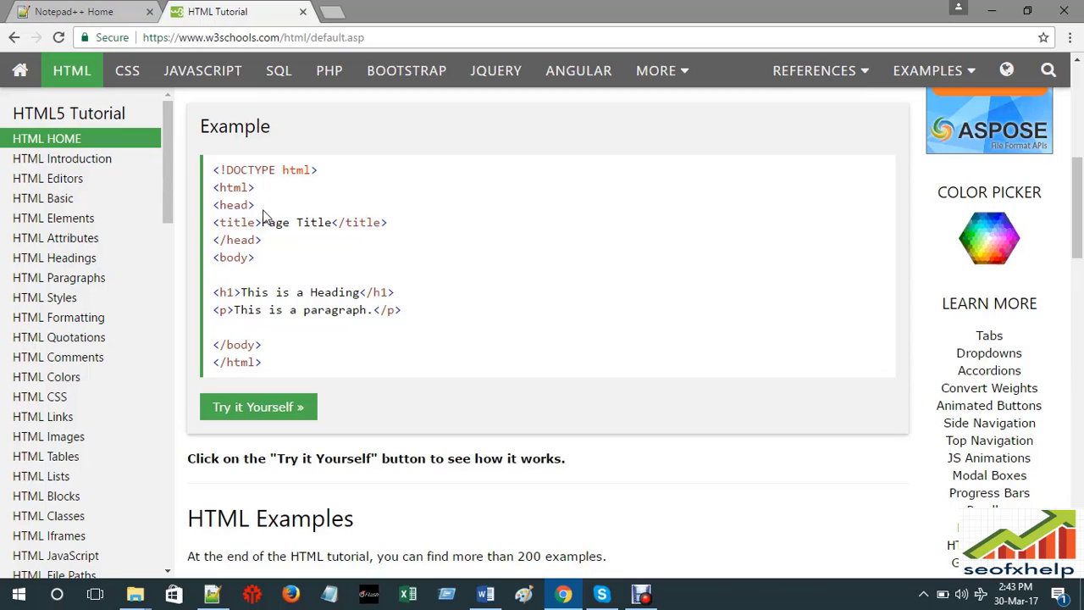
- Copy the whole Example code block, from <!DOCTYPE html> to </html>
{"action": "left_click_drag", "start_coordinate": [212, 170], "coordinate": [367, 369]}
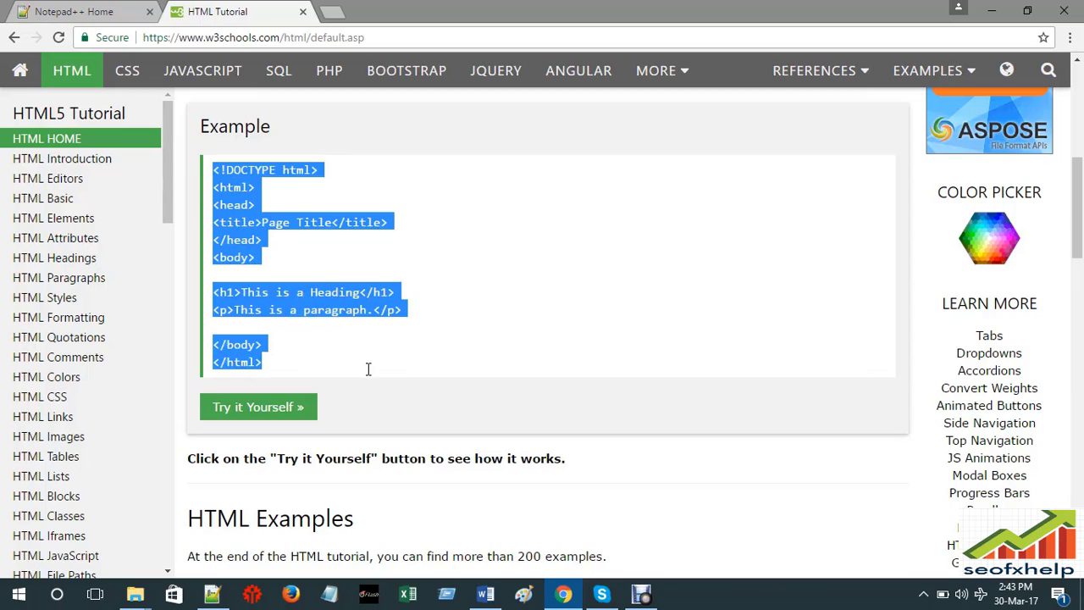
{"action": "left_click", "coordinate": [410, 295]}
{"action": "left_click_drag", "start_coordinate": [214, 166], "coordinate": [354, 371]}
{"action": "right_click", "coordinate": [239, 222]}
{"action": "left_click", "coordinate": [270, 230]}
- Switch to Notepad++ and replace everything in the new 1 document with the copied W3Schools example code
{"action": "left_click", "coordinate": [212, 595]}
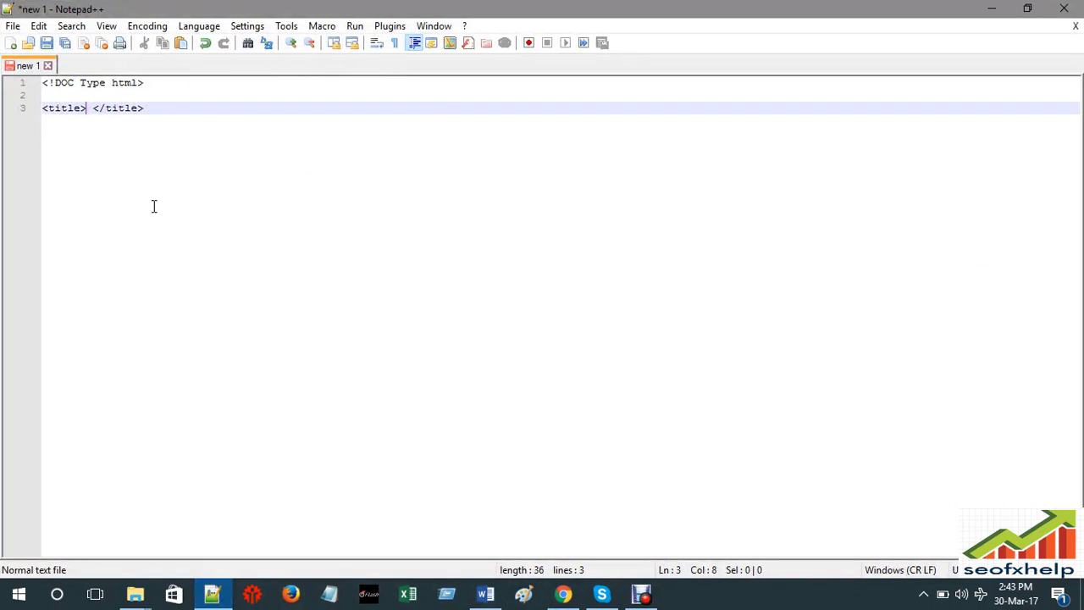
{"action": "left_click", "coordinate": [154, 115]}
{"action": "left_click", "coordinate": [34, 82]}
{"action": "triple_click", "coordinate": [44, 83]}
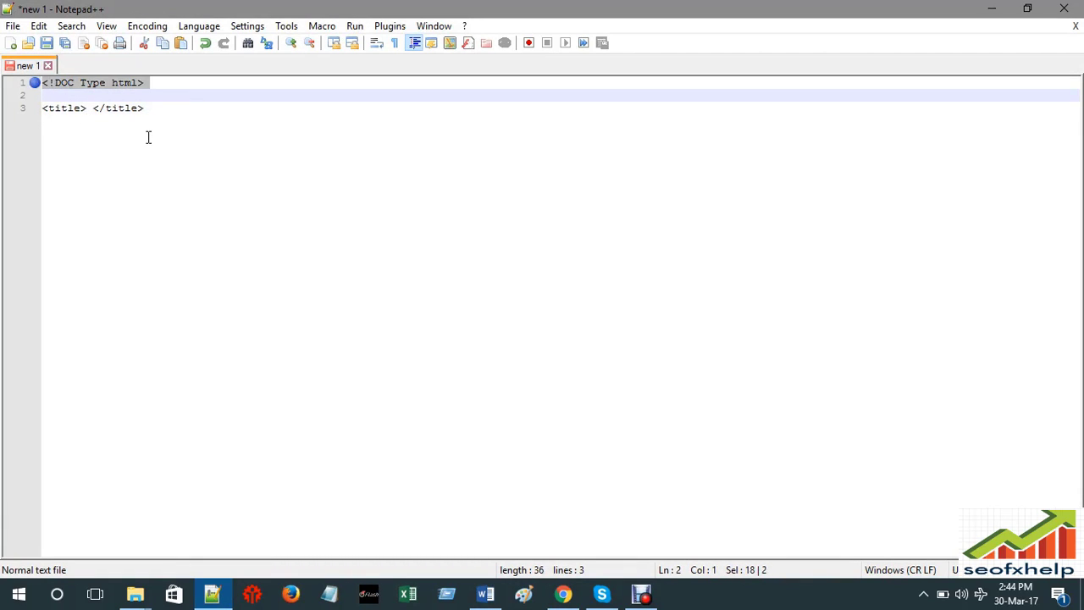
{"action": "left_click", "coordinate": [147, 136]}
{"action": "key", "text": "ctrl+a"}
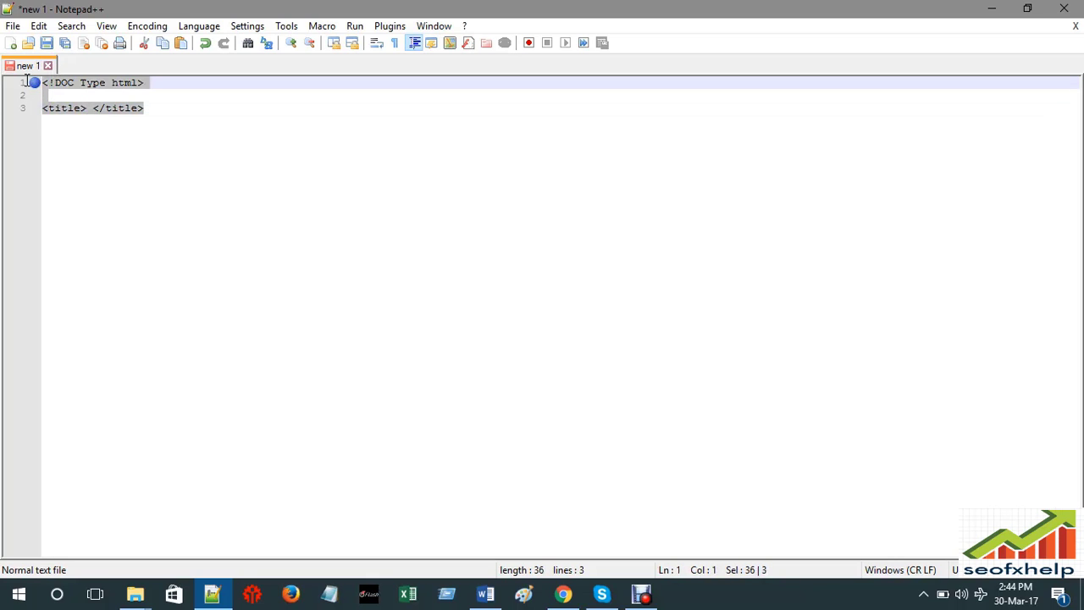
{"action": "key", "text": "Delete"}
{"action": "right_click", "coordinate": [93, 101]}
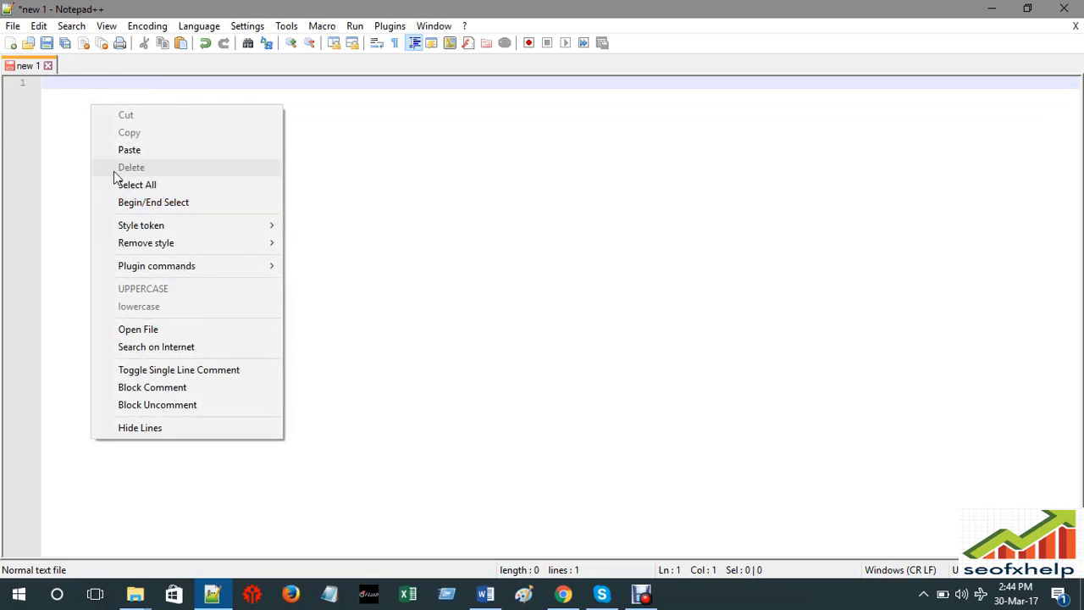
{"action": "left_click", "coordinate": [131, 152]}
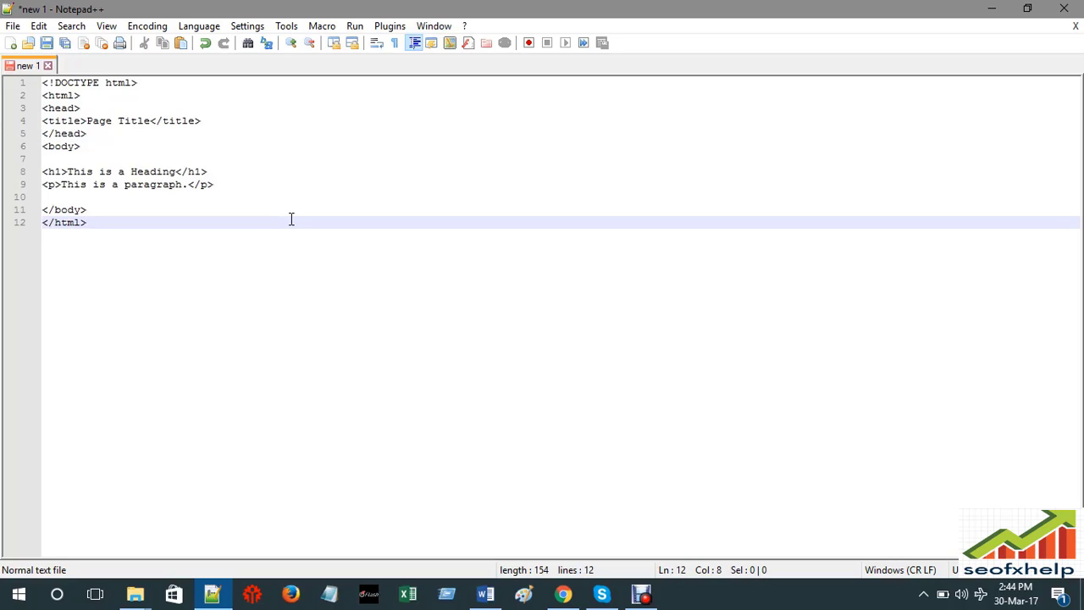
- Save the document to the Desktop as First page.html
{"action": "key", "text": "ctrl+s"}
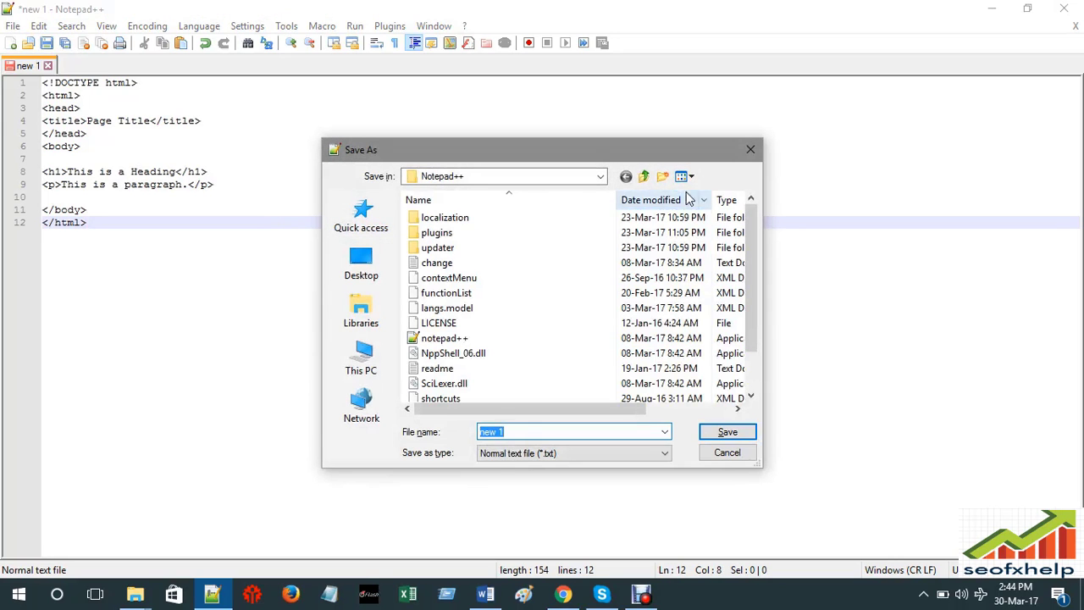
{"action": "left_click", "coordinate": [509, 432]}
{"action": "key", "text": "shift+Left"}
{"action": "key", "text": "shift+Left"}
{"action": "key", "text": "shift+Left"}
{"action": "key", "text": "shift+Left"}
{"action": "key", "text": "shift+Left"}
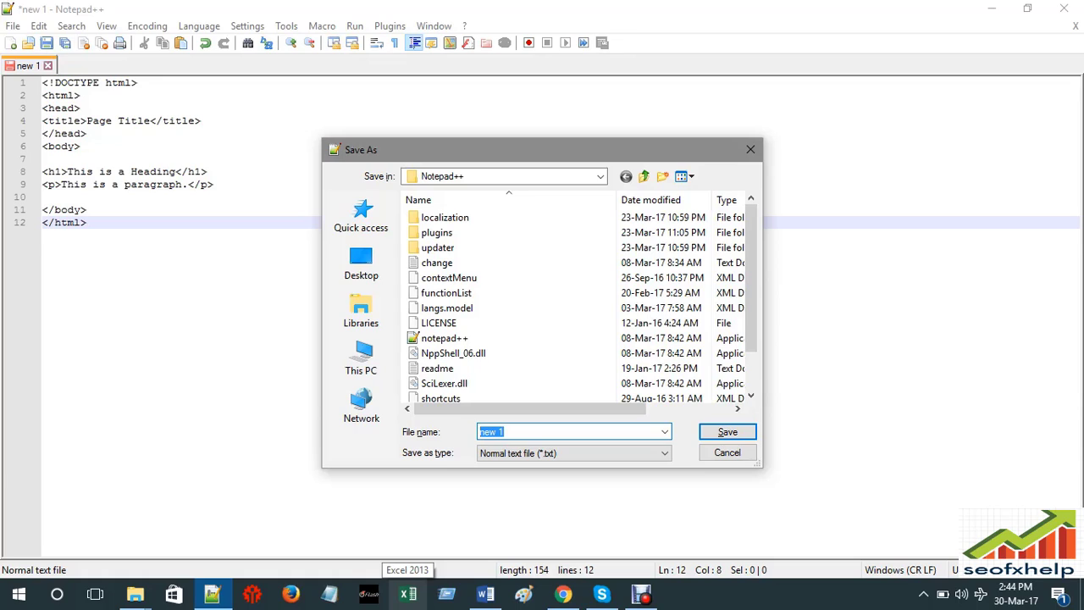
{"action": "type", "text": "F"}
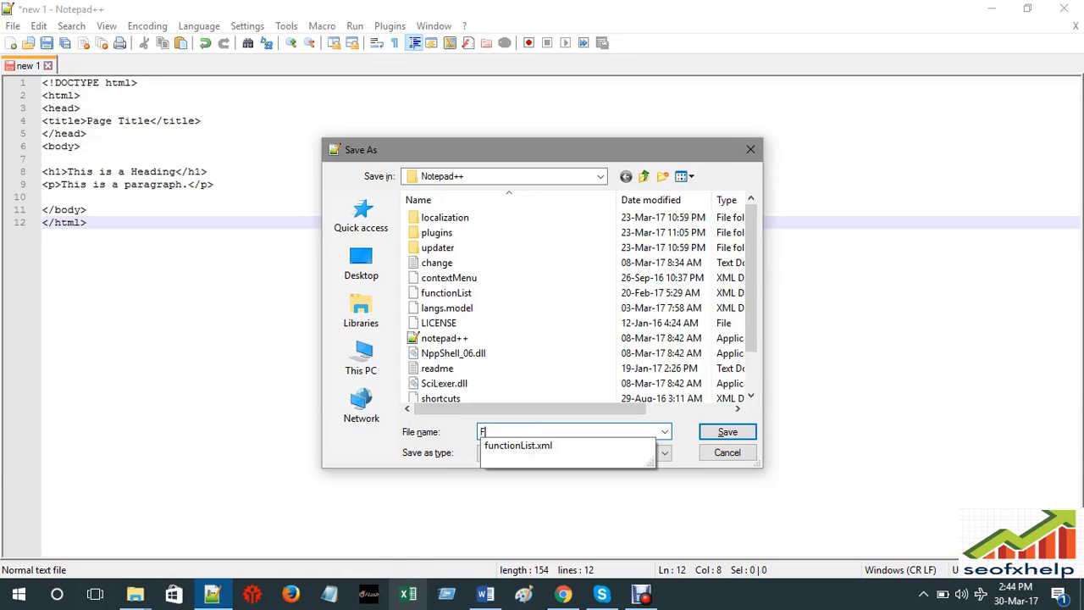
{"action": "type", "text": "irs"}
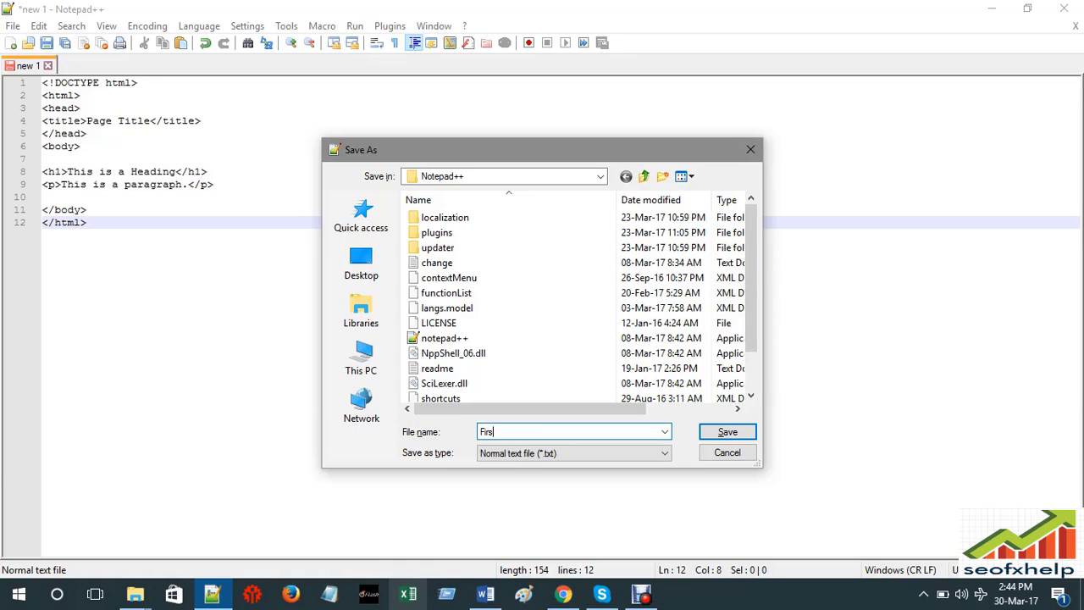
{"action": "type", "text": "t page.html"}
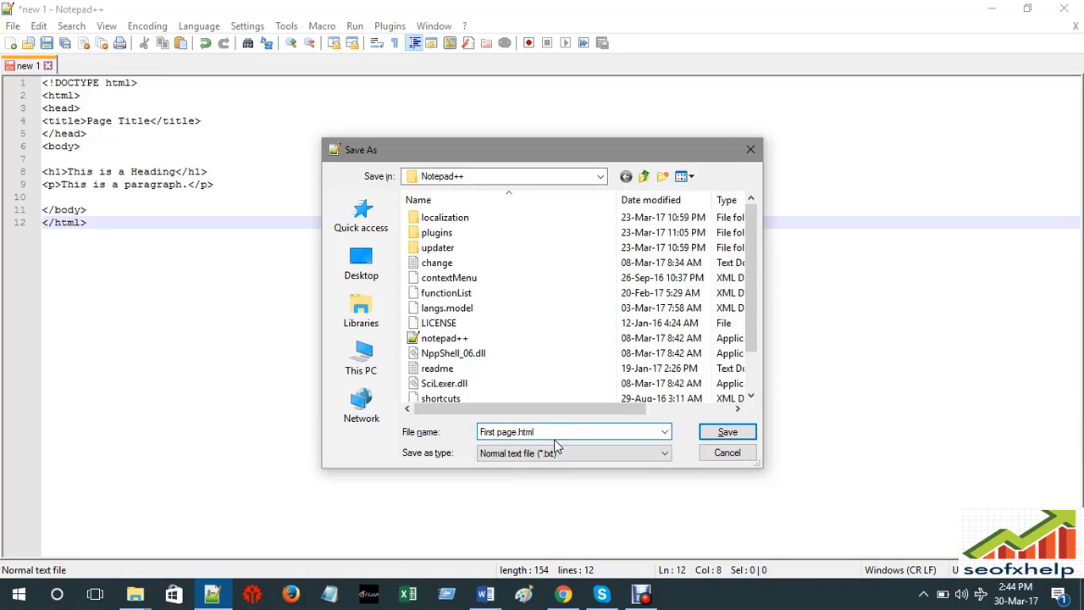
{"action": "left_click", "coordinate": [369, 266]}
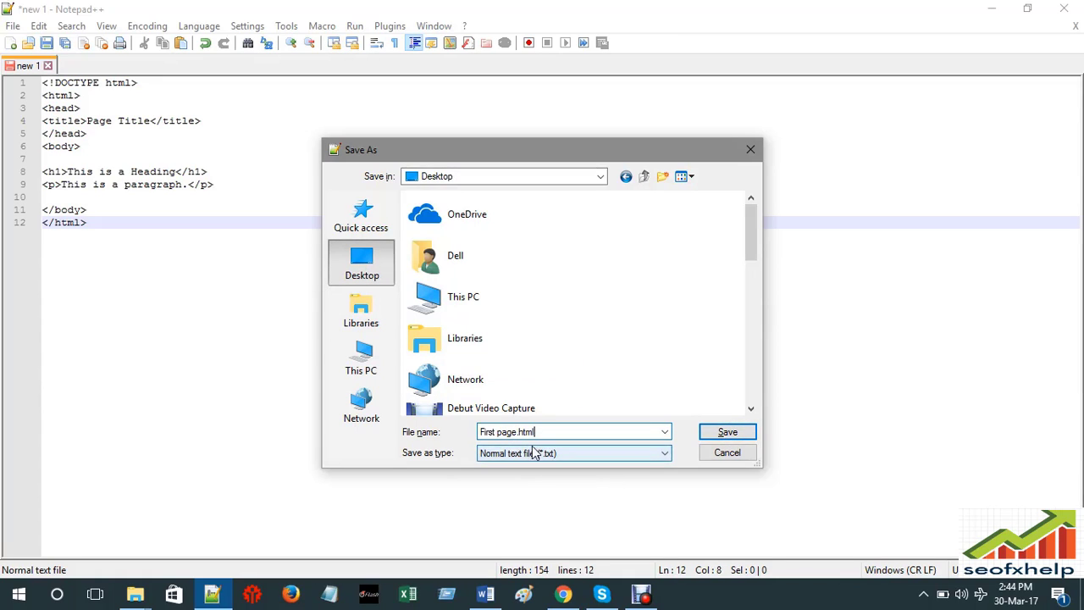
{"action": "left_click", "coordinate": [727, 431]}
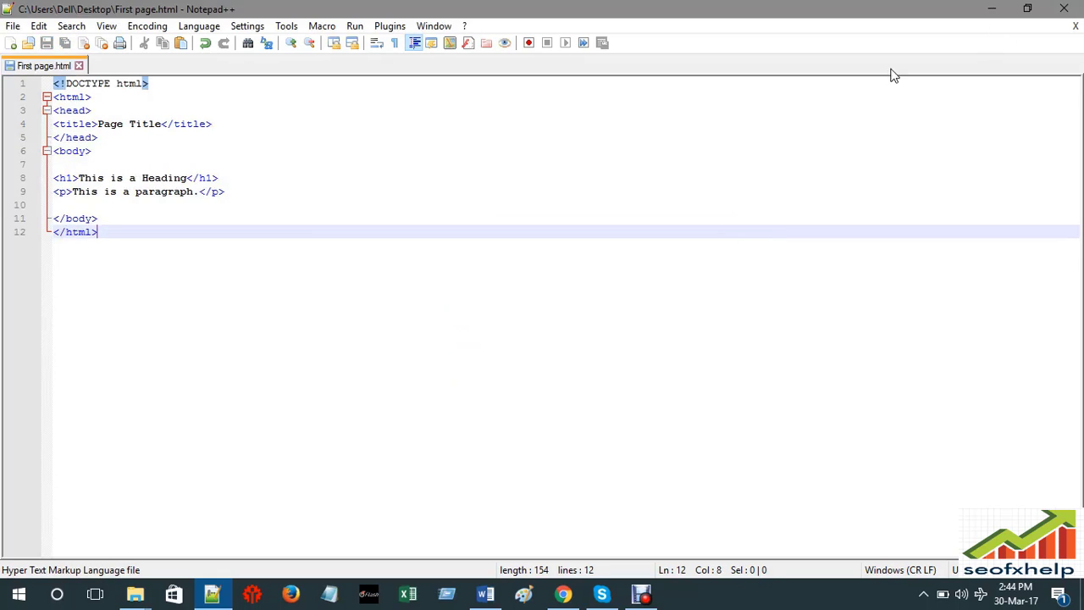
- Launch First page.html in Chrome from Notepad++
{"action": "left_click", "coordinate": [389, 152]}
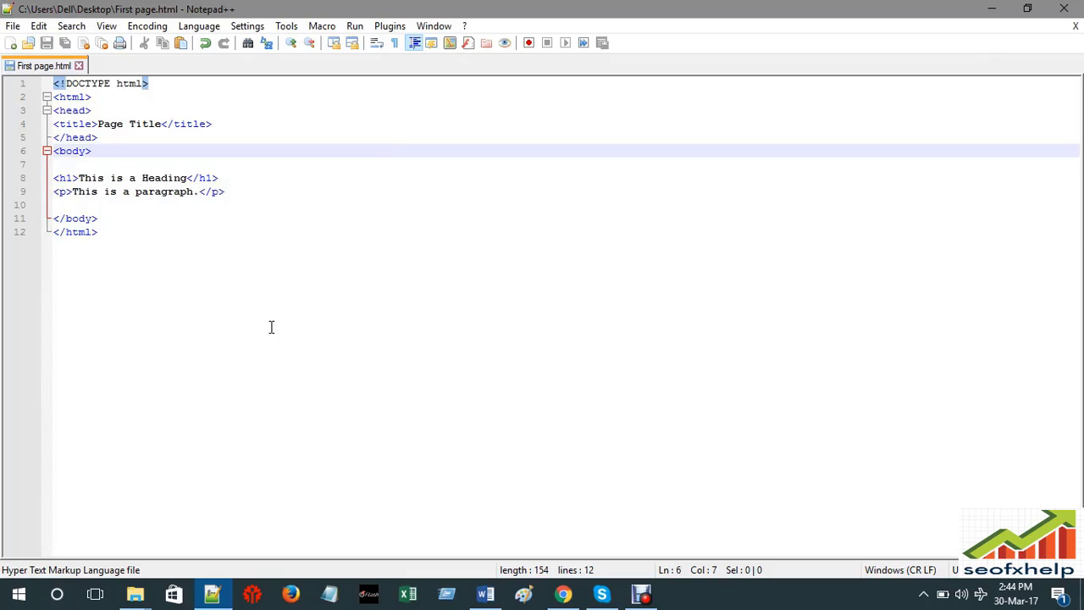
{"action": "left_click", "coordinate": [357, 27]}
{"action": "left_click", "coordinate": [414, 103]}
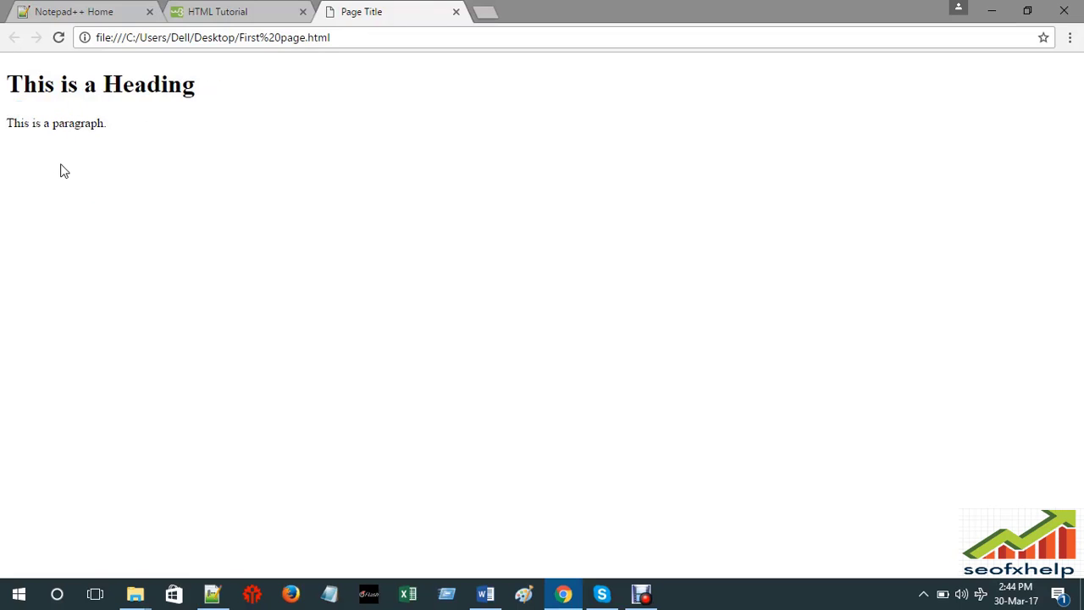
- Look over the W3Schools, Notepad++ Home and Page Title tabs, and switch back to the First page.html code in Notepad++
{"action": "left_click", "coordinate": [185, 11]}
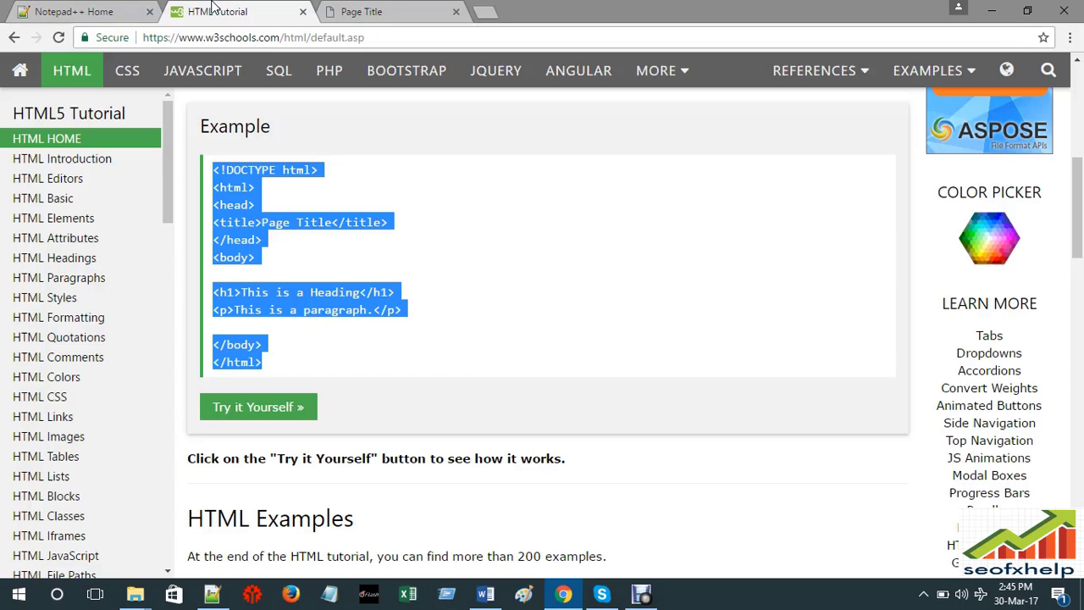
{"action": "left_click", "coordinate": [85, 12]}
{"action": "left_click", "coordinate": [369, 12]}
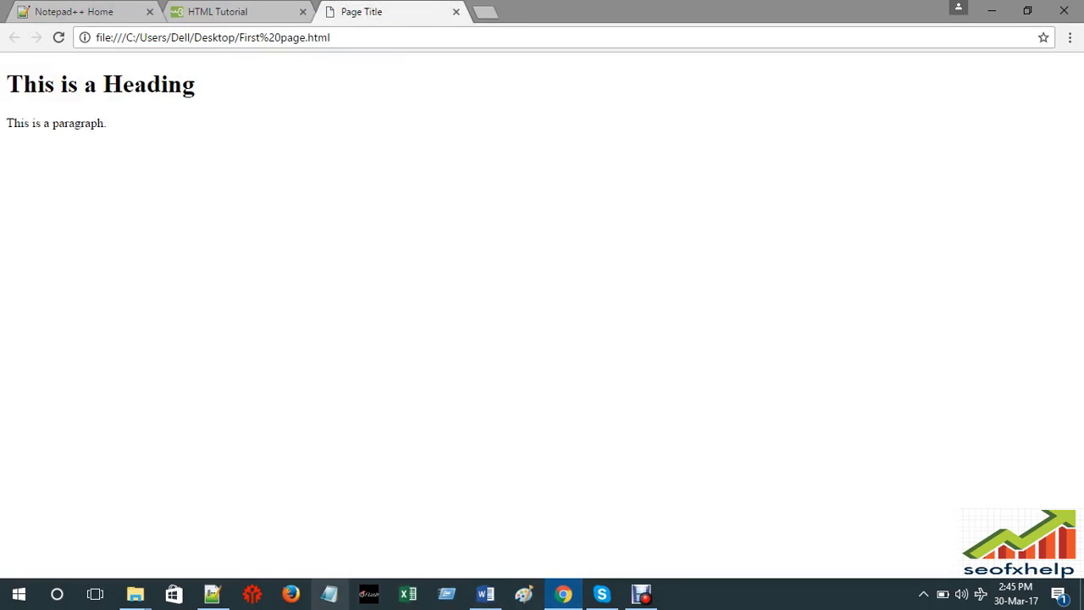
{"action": "left_click", "coordinate": [217, 597]}
{"action": "left_click", "coordinate": [232, 300]}
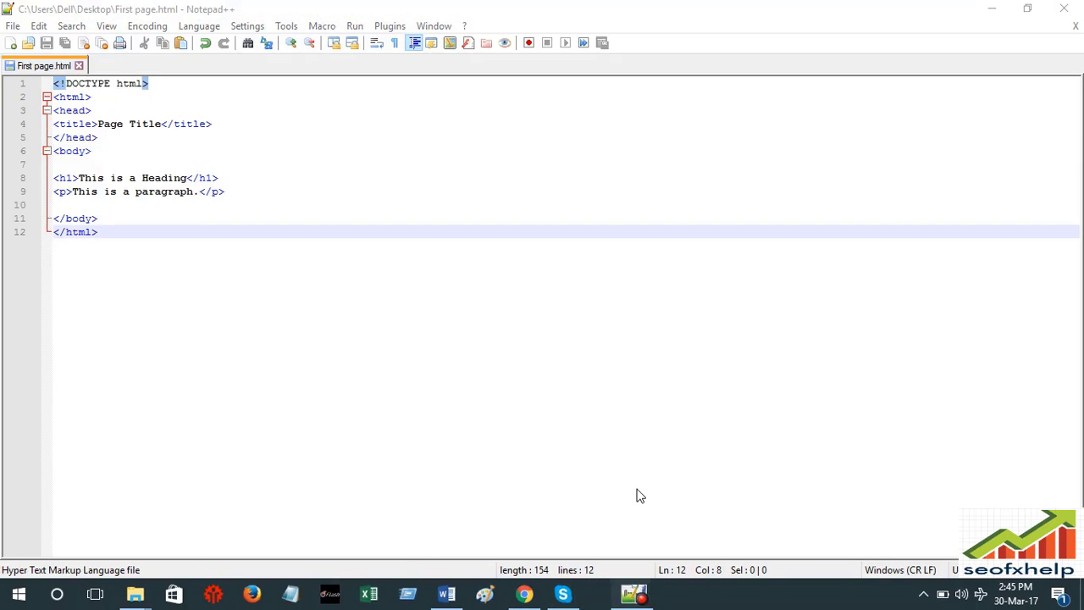
{"action": "left_click", "coordinate": [575, 335]}
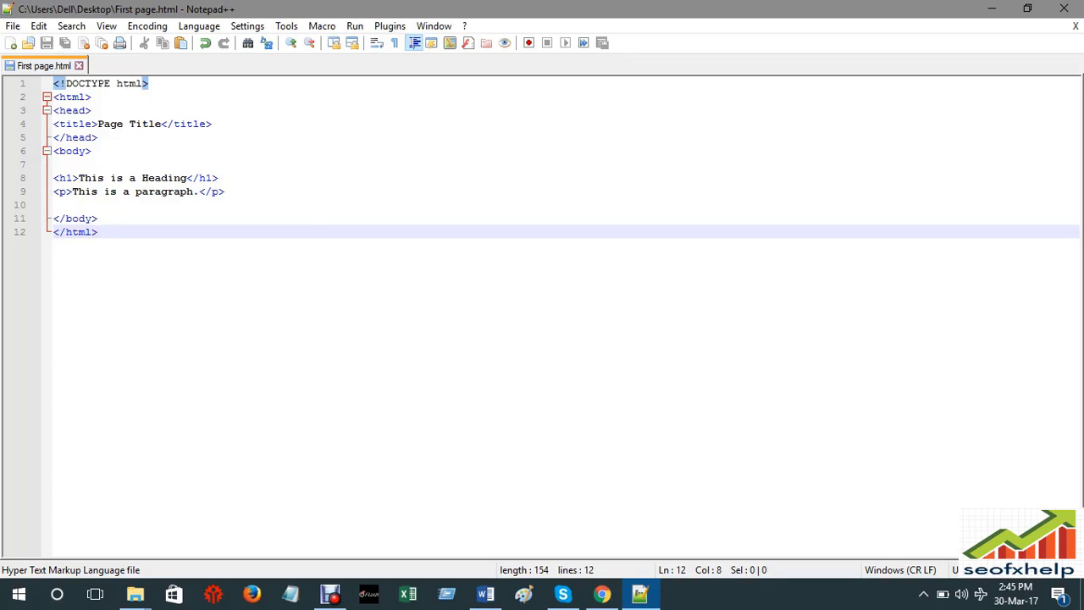
- Switch to Chrome and review the W3Schools HTML5 Tutorial page alongside the rendered First page.html
{"action": "left_click", "coordinate": [602, 594]}
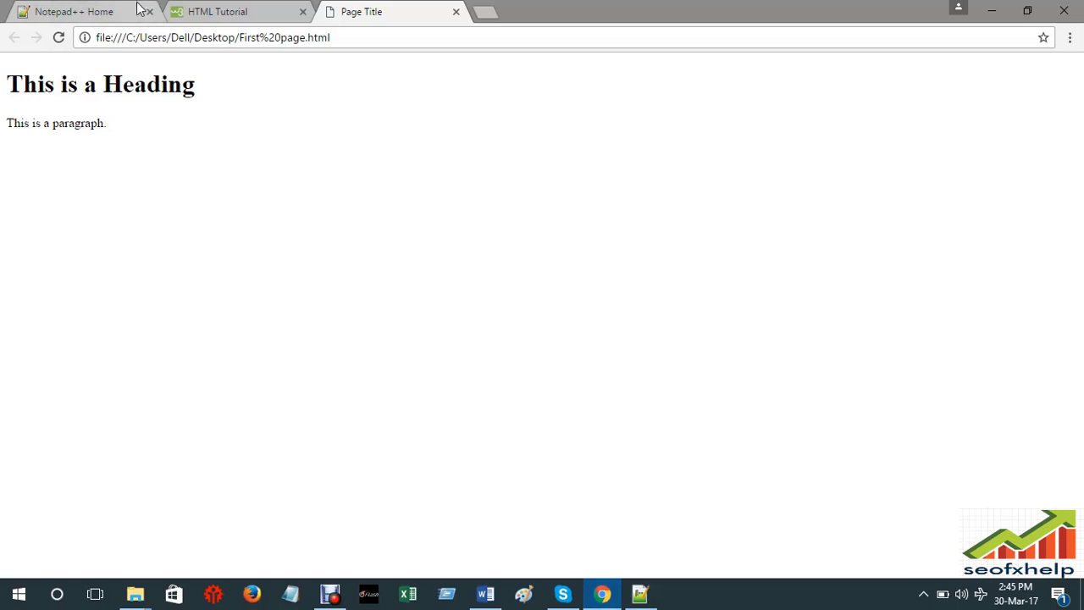
{"action": "left_click", "coordinate": [232, 10]}
{"action": "scroll", "coordinate": [43, 242], "scroll_direction": "up", "scroll_amount": 3}
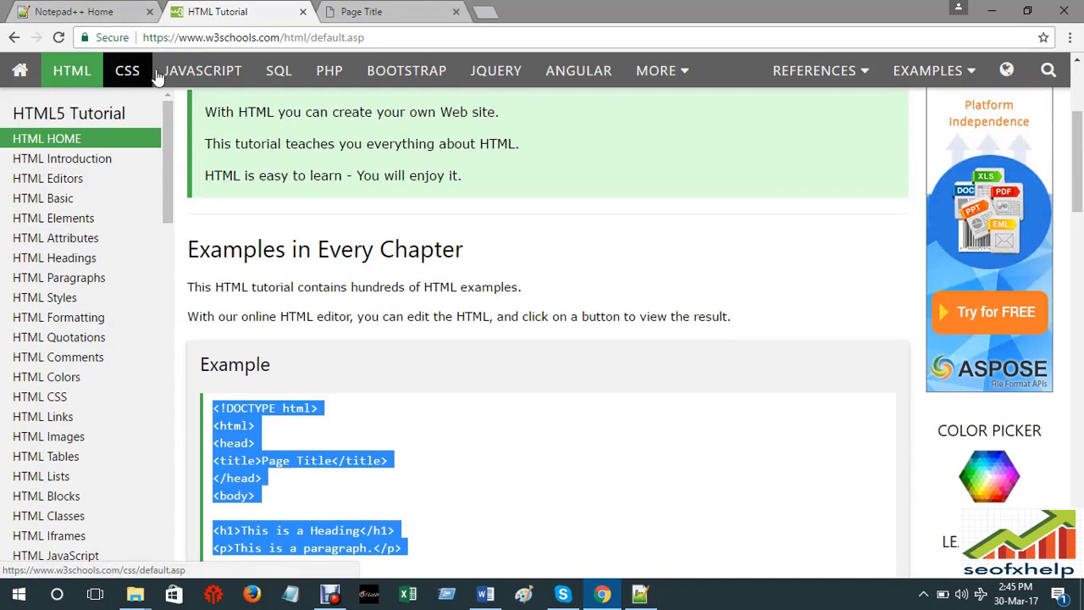
{"action": "scroll", "coordinate": [113, 293], "scroll_direction": "up", "scroll_amount": 2}
{"action": "left_click", "coordinate": [352, 11]}
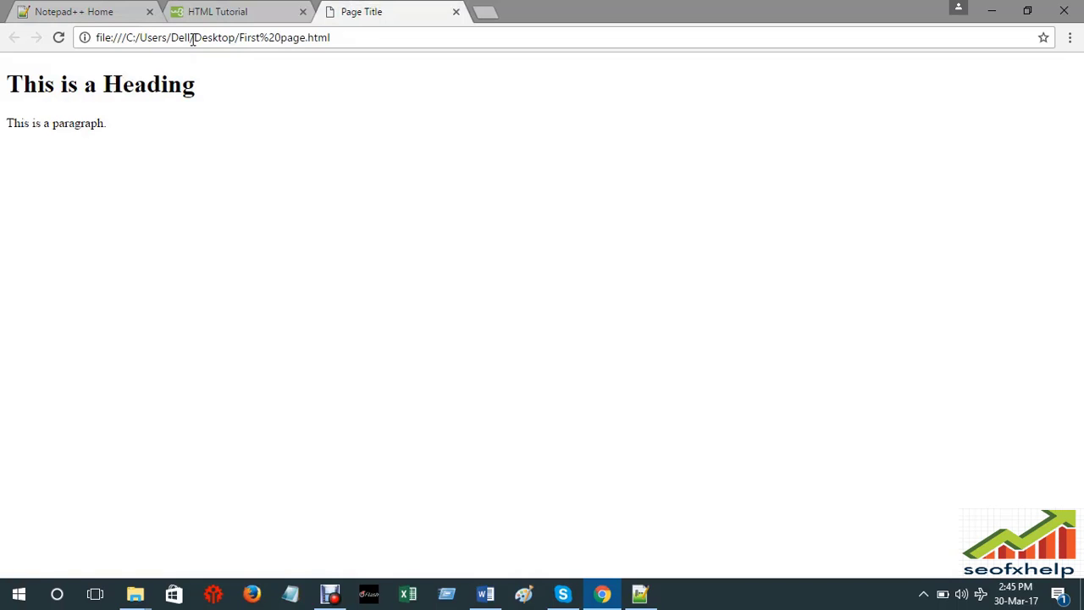
{"action": "left_click", "coordinate": [212, 12]}
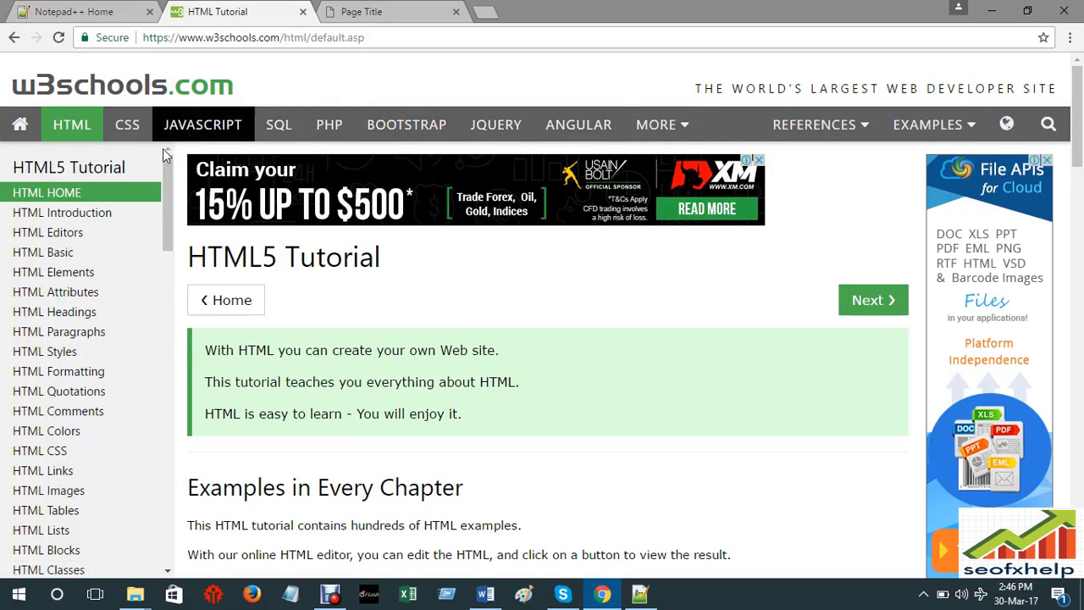
- Examine the HTML topic list and the sample page code in the Example section of the W3Schools HTML5 Tutorial
{"action": "scroll", "coordinate": [47, 339], "scroll_direction": "down", "scroll_amount": 5}
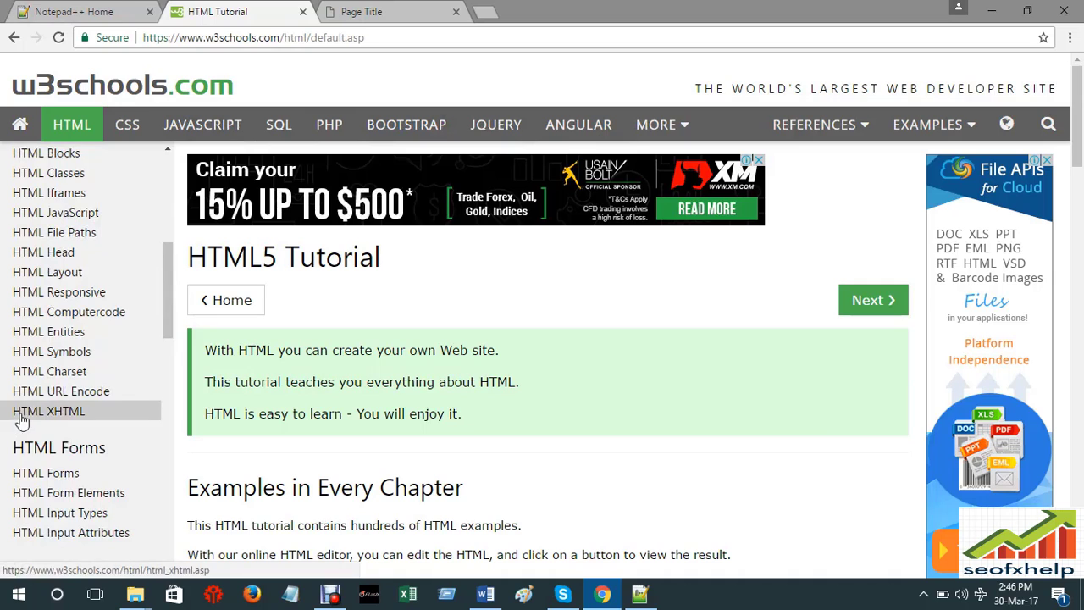
{"action": "scroll", "coordinate": [21, 423], "scroll_direction": "down", "scroll_amount": 7}
{"action": "scroll", "coordinate": [7, 503], "scroll_direction": "up", "scroll_amount": 5}
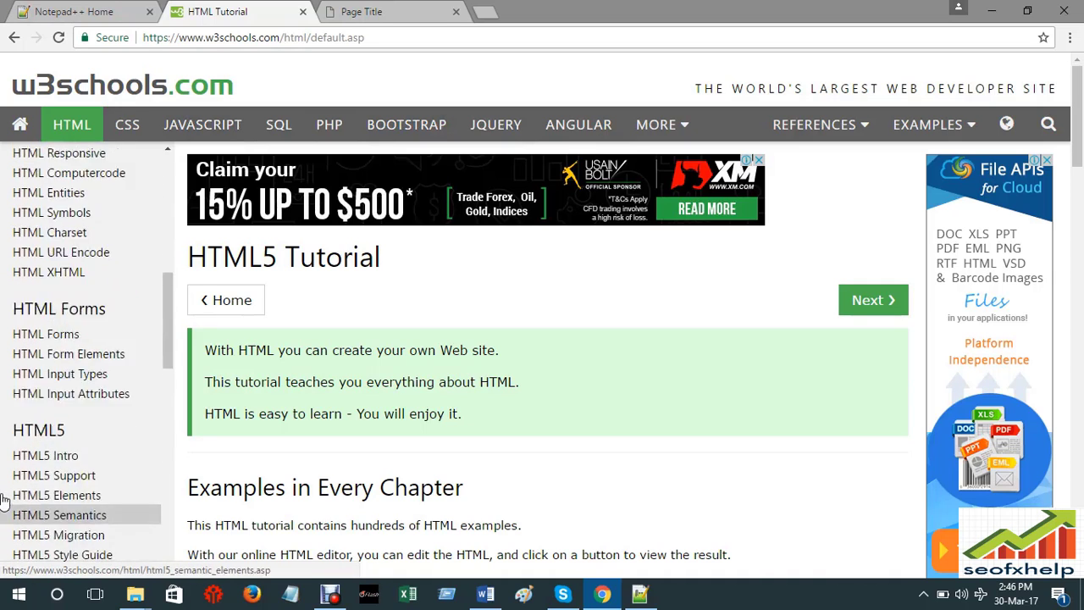
{"action": "scroll", "coordinate": [3, 501], "scroll_direction": "up", "scroll_amount": 10}
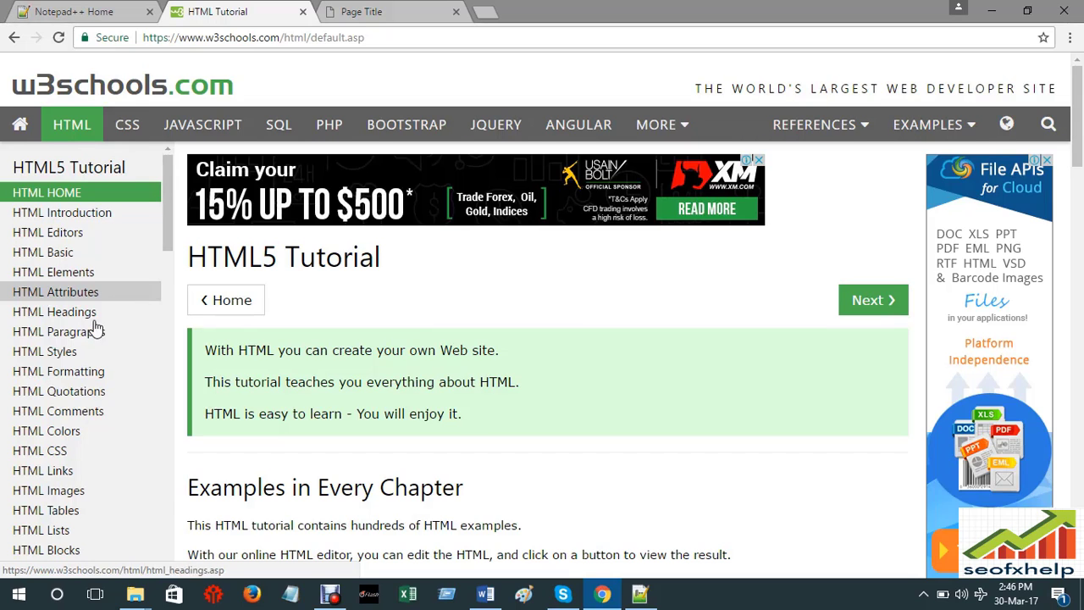
{"action": "scroll", "coordinate": [394, 136], "scroll_direction": "down", "scroll_amount": 5}
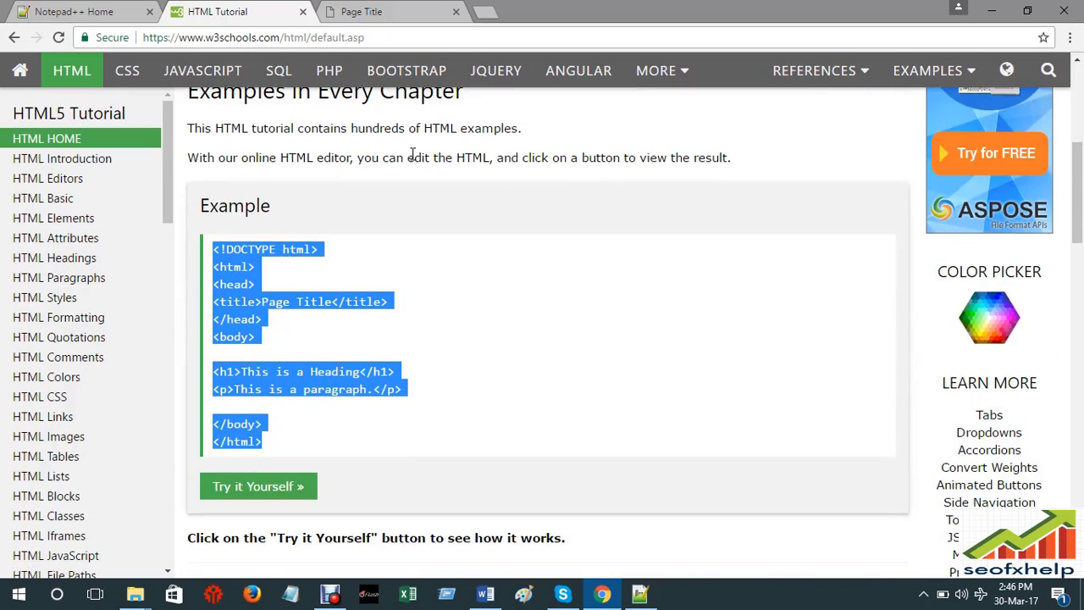
{"action": "scroll", "coordinate": [286, 217], "scroll_direction": "down", "scroll_amount": 1}
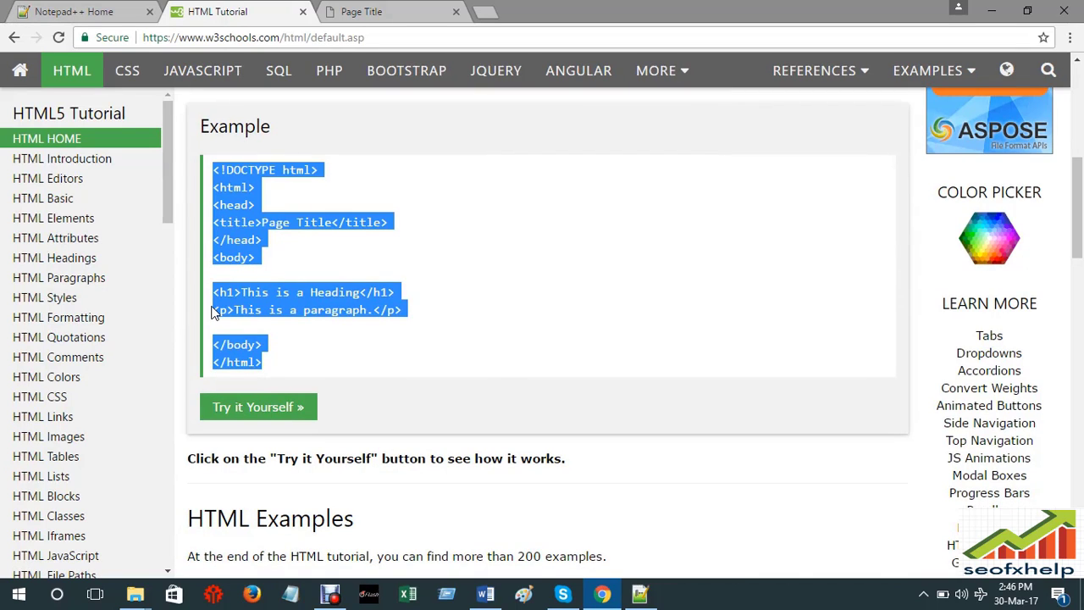
{"action": "left_click", "coordinate": [500, 136]}
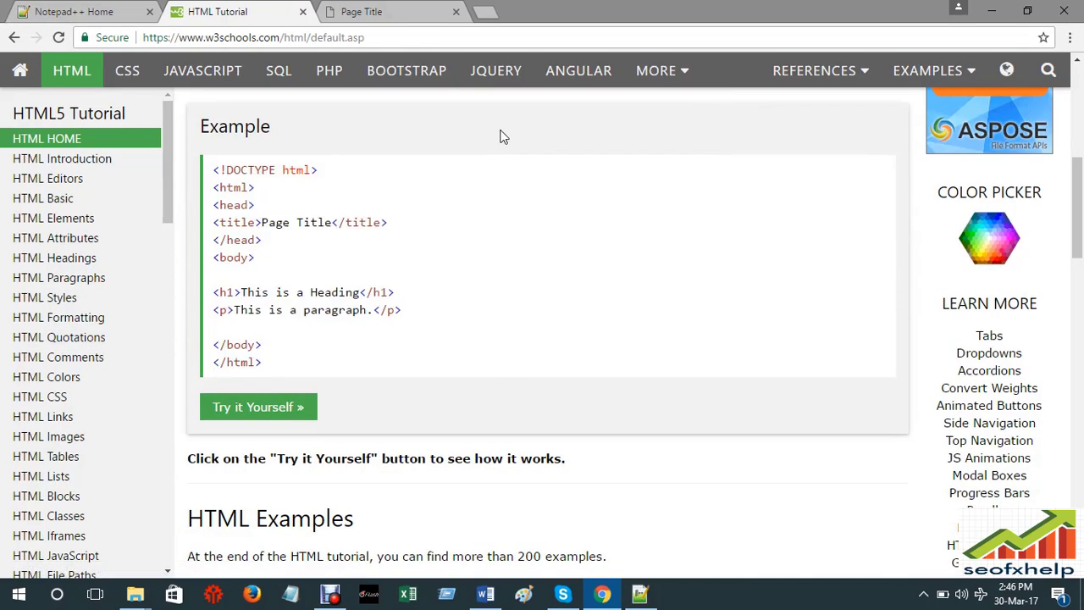
- View the rendered First page.html in the Page Title tab, and go over its html and head lines in Notepad++
{"action": "left_click", "coordinate": [423, 8]}
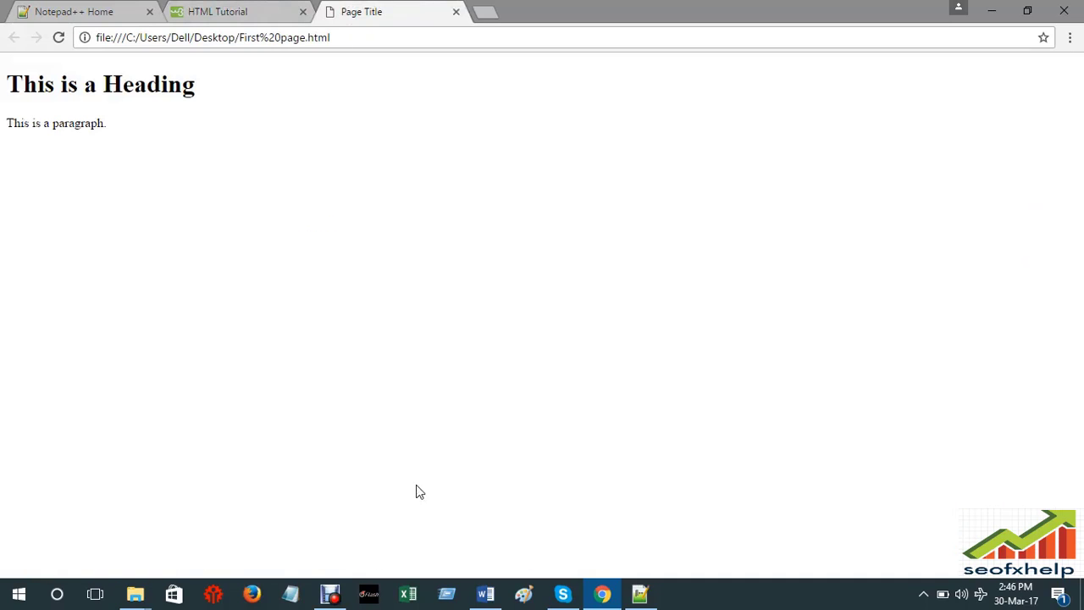
{"action": "left_click", "coordinate": [639, 594]}
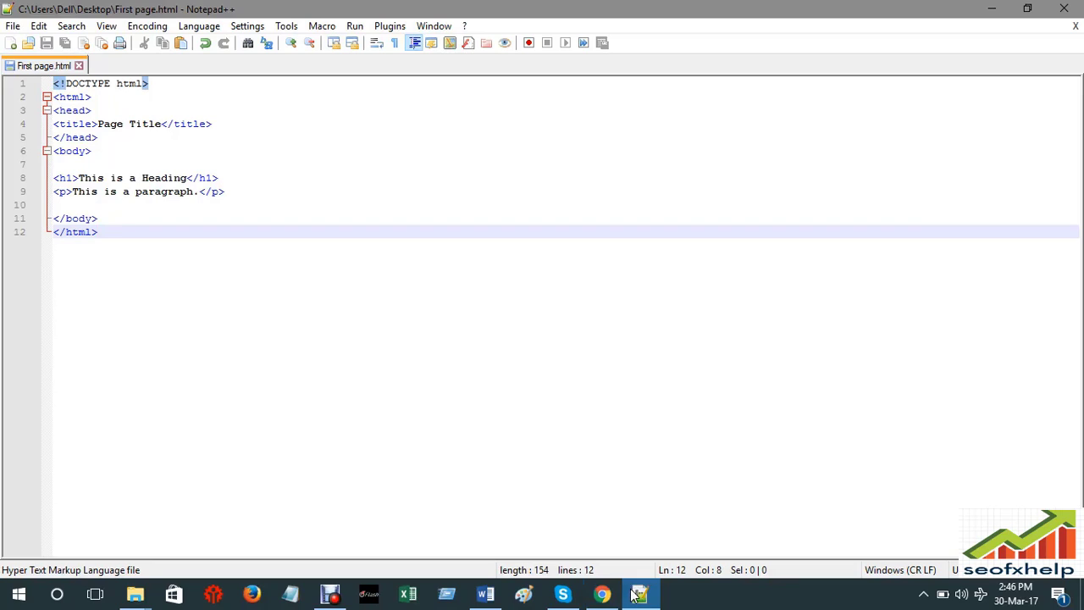
{"action": "left_click", "coordinate": [205, 95]}
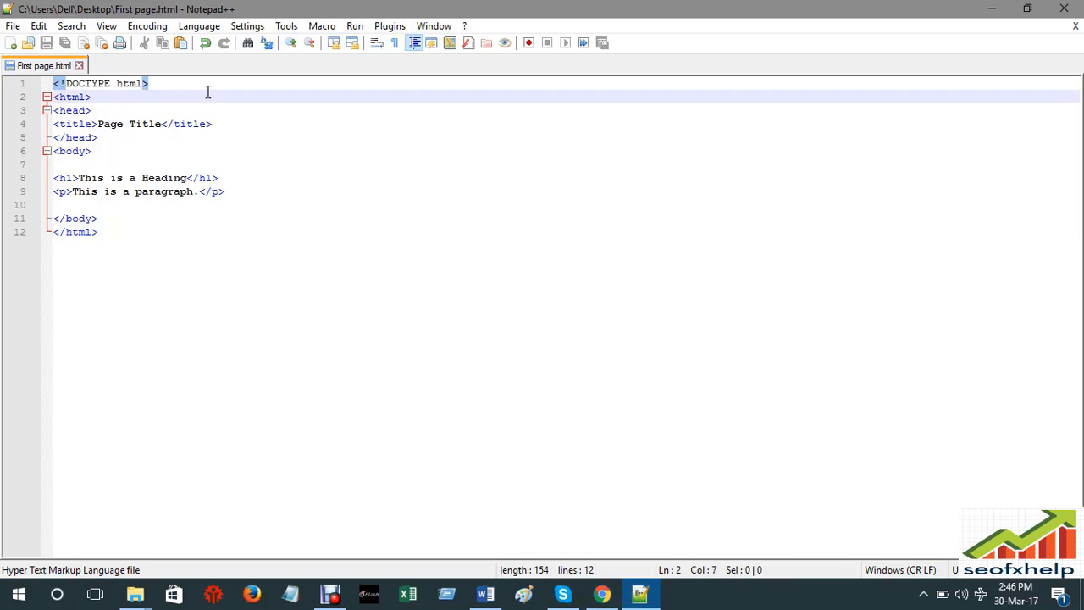
{"action": "left_click", "coordinate": [254, 136]}
{"action": "left_click", "coordinate": [304, 298]}
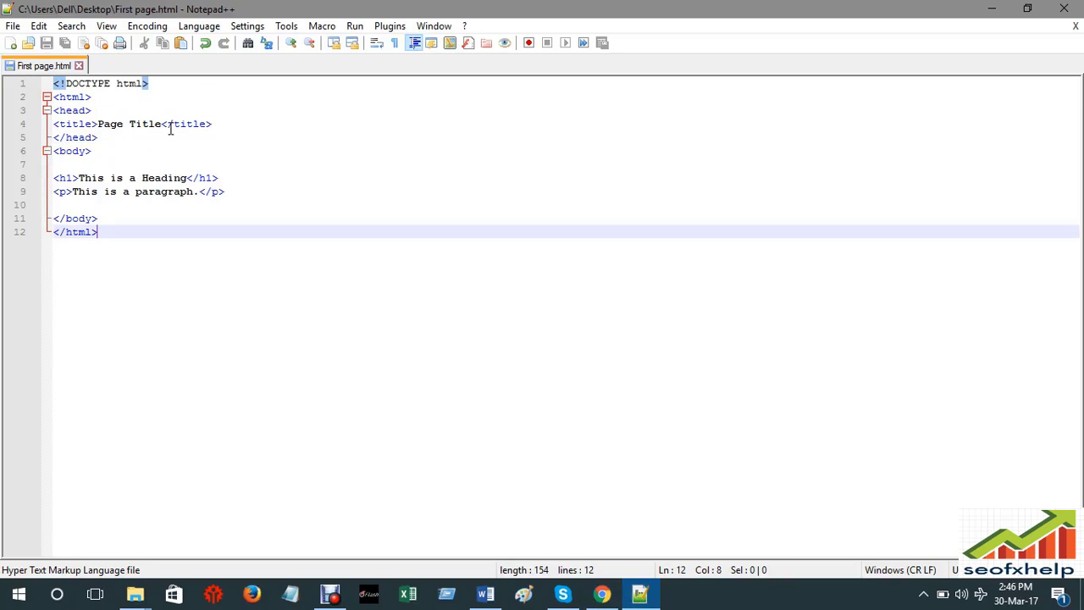
{"action": "left_click", "coordinate": [161, 94]}
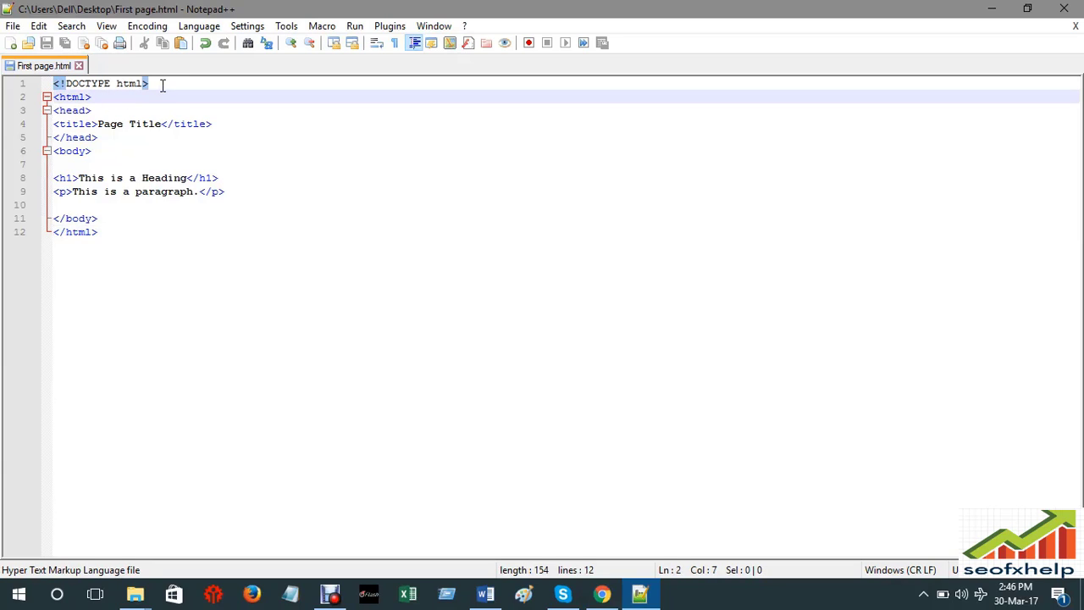
{"action": "left_click", "coordinate": [109, 111]}
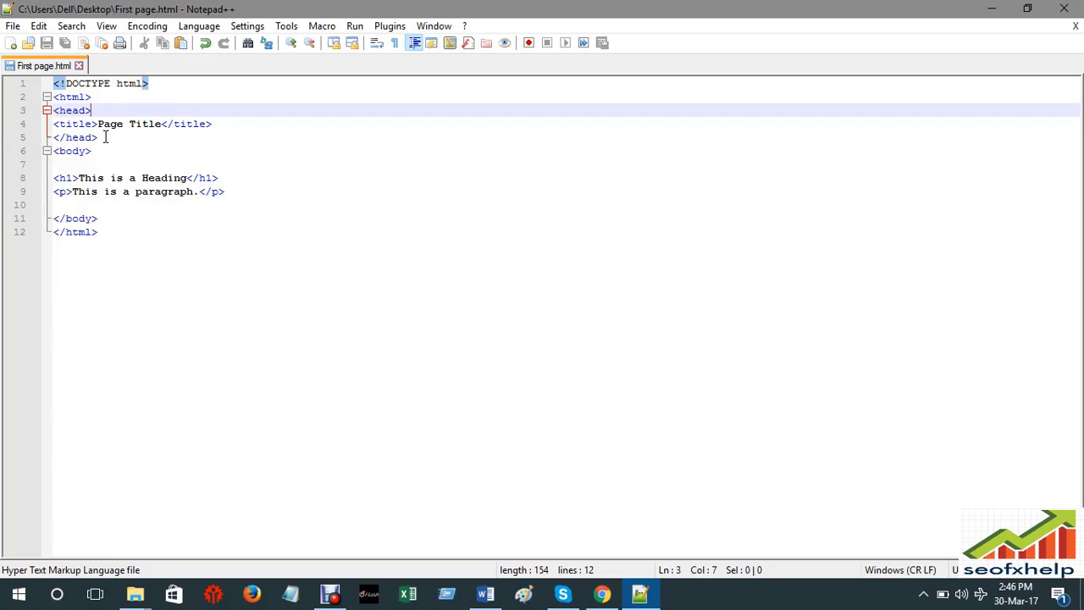
- Replace the text inside the title tags of First page.html with "First way" and save the file
{"action": "left_click", "coordinate": [163, 124]}
{"action": "key", "text": "BackSpace"}
{"action": "key", "text": "BackSpace"}
{"action": "key", "text": "BackSpace"}
{"action": "key", "text": "BackSpace"}
{"action": "key", "text": "BackSpace"}
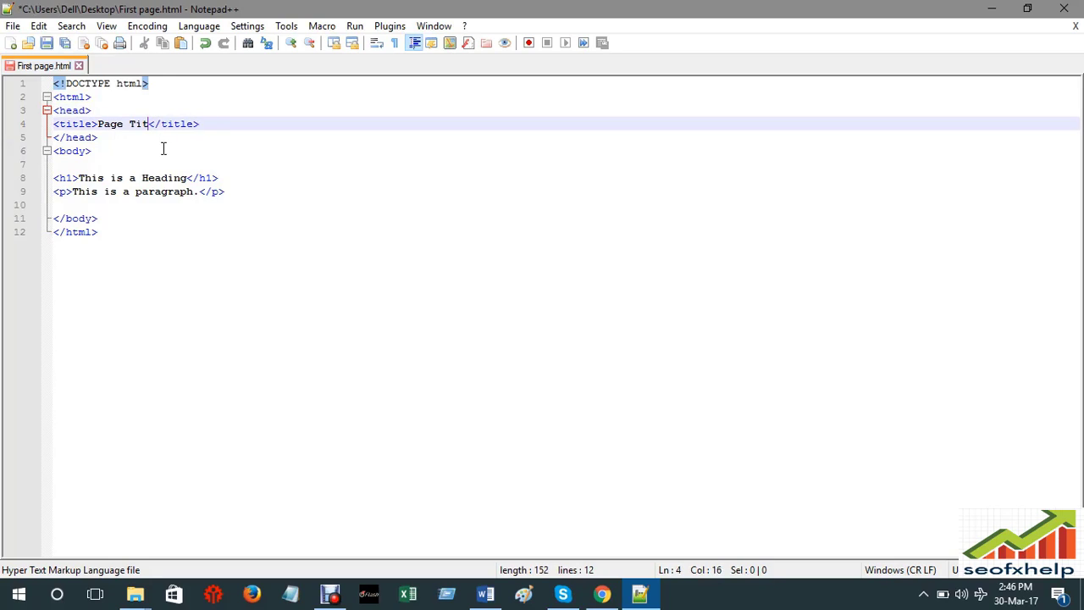
{"action": "key", "text": "BackSpace"}
{"action": "key", "text": "BackSpace"}
{"action": "key", "text": "BackSpace"}
{"action": "key", "text": "BackSpace"}
{"action": "key", "text": "BackSpace"}
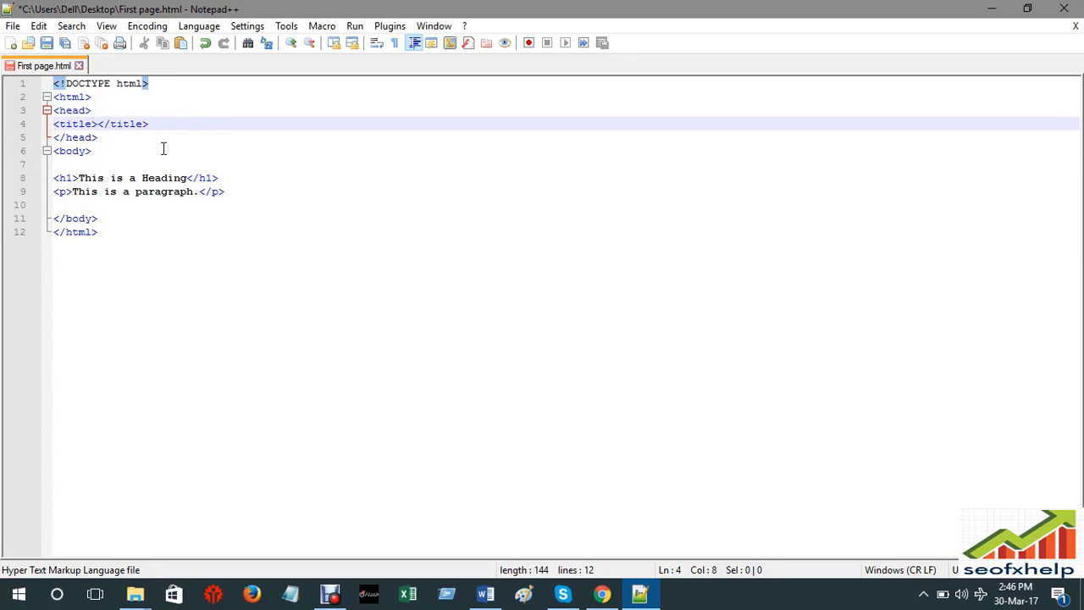
{"action": "type", "text": "First "}
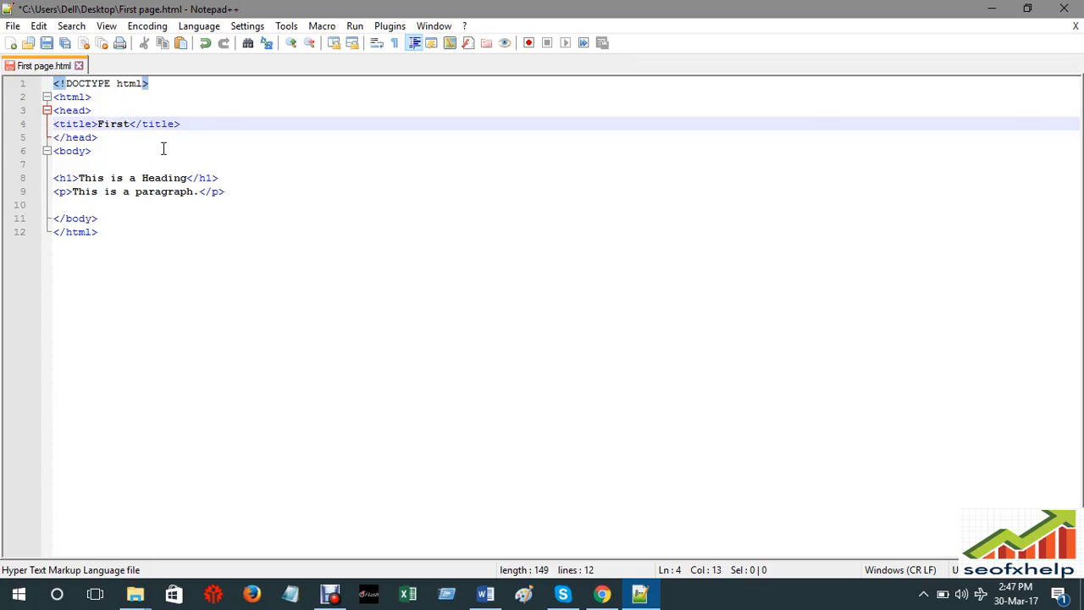
{"action": "type", "text": "way"}
- Switch to Chrome and reload First page.html to check its new title on the browser tab
{"action": "left_click", "coordinate": [365, 24]}
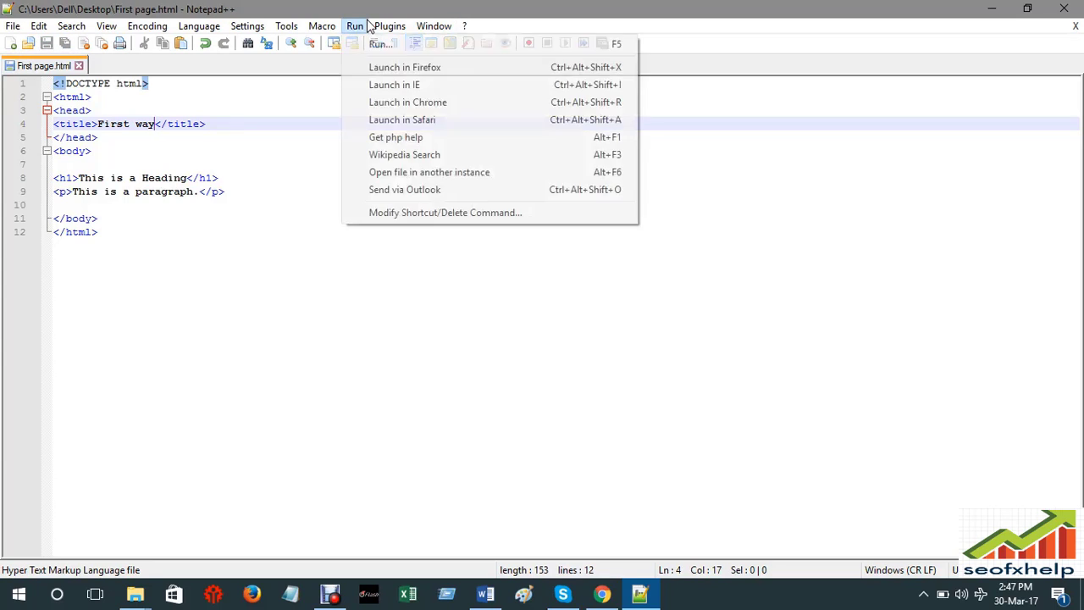
{"action": "left_click", "coordinate": [785, 14]}
{"action": "left_click", "coordinate": [602, 593]}
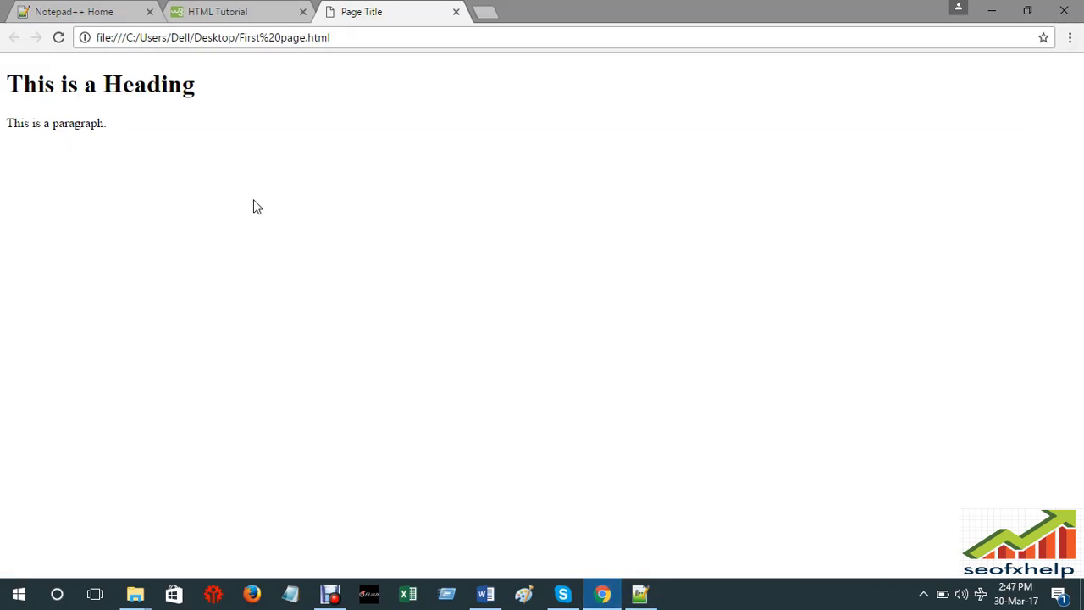
{"action": "left_click", "coordinate": [60, 39]}
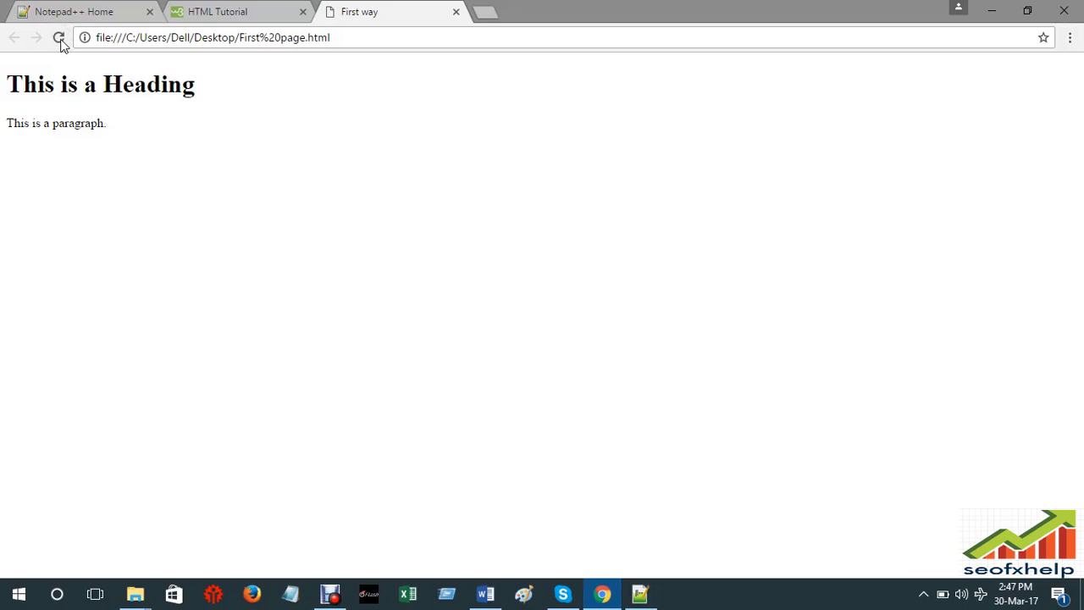
{"action": "left_click", "coordinate": [59, 40]}
{"action": "left_click", "coordinate": [491, 12]}
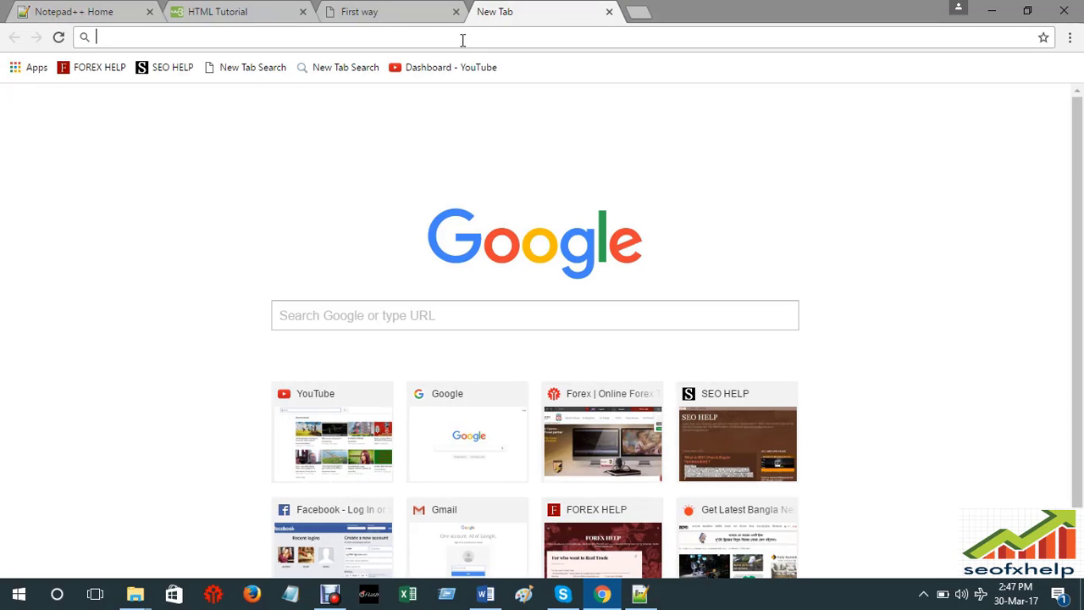
{"action": "type", "text": "p"}
{"action": "key", "text": "Return"}
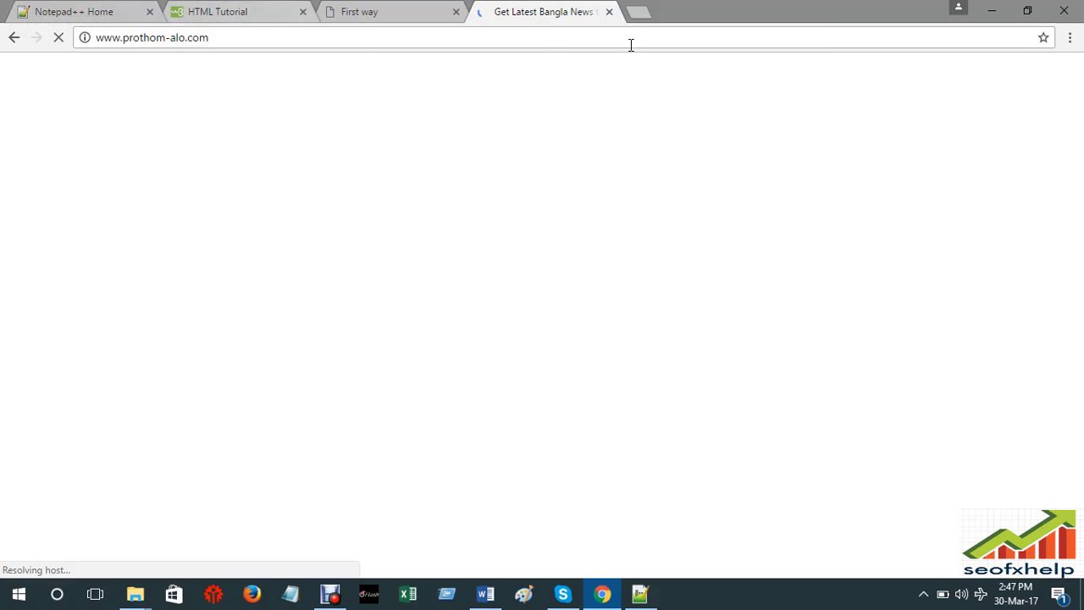
- Close the prothom-alo and First way tabs, and return to the First page.html code in Notepad++
{"action": "left_click", "coordinate": [609, 11]}
{"action": "left_click", "coordinate": [456, 12]}
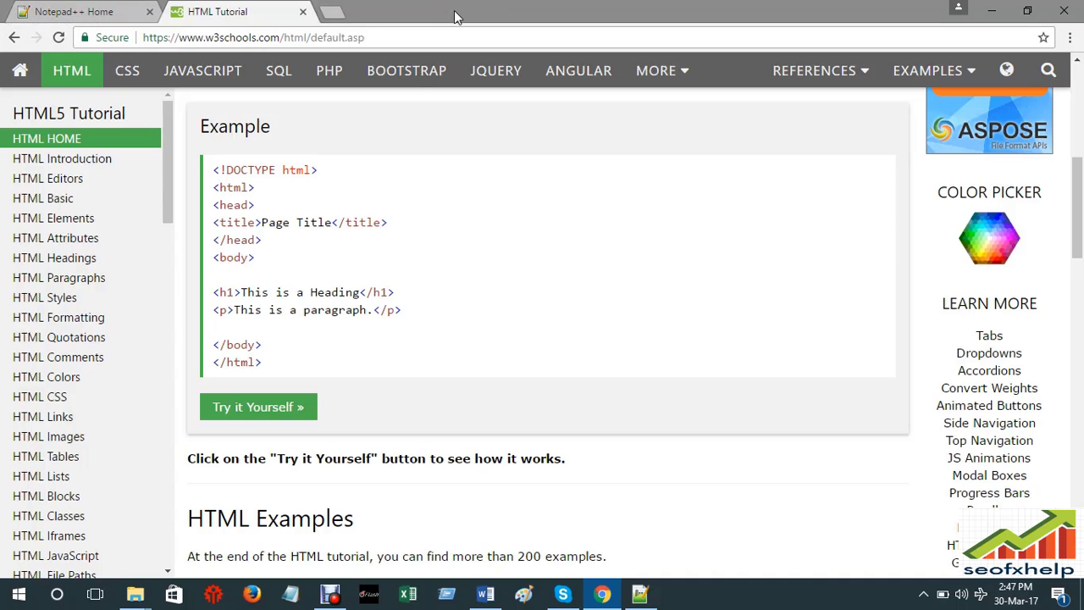
{"action": "left_click", "coordinate": [639, 594]}
{"action": "left_click", "coordinate": [244, 276]}
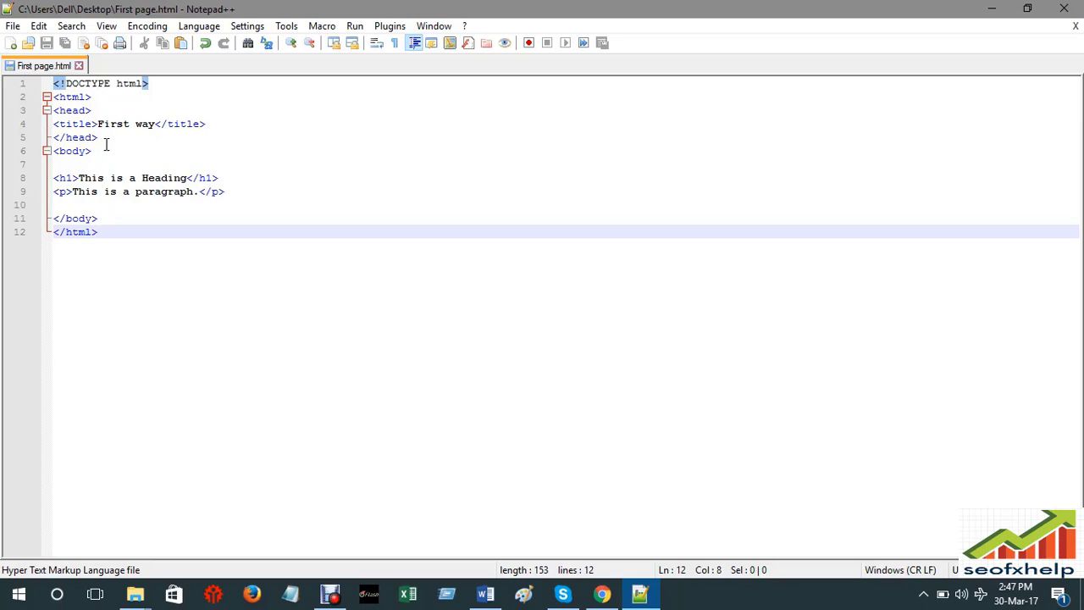
- Delete the opening <head> and closing </head> tags around the title line, and save the file
{"action": "left_click", "coordinate": [97, 109]}
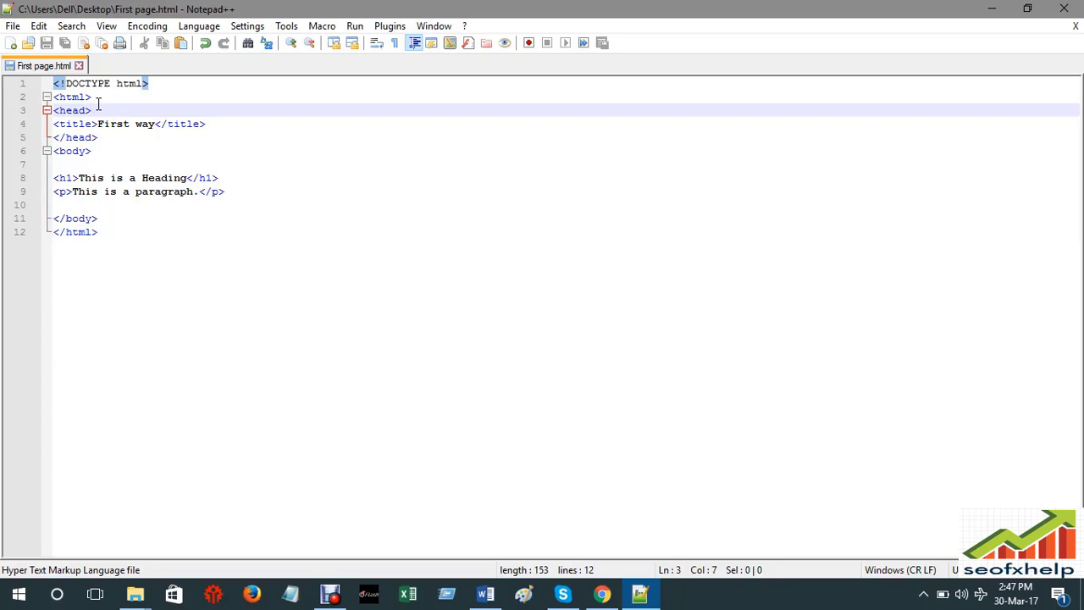
{"action": "key", "text": "BackSpace"}
{"action": "key", "text": "BackSpace"}
{"action": "key", "text": "BackSpace"}
{"action": "key", "text": "BackSpace"}
{"action": "key", "text": "BackSpace"}
{"action": "key", "text": "BackSpace"}
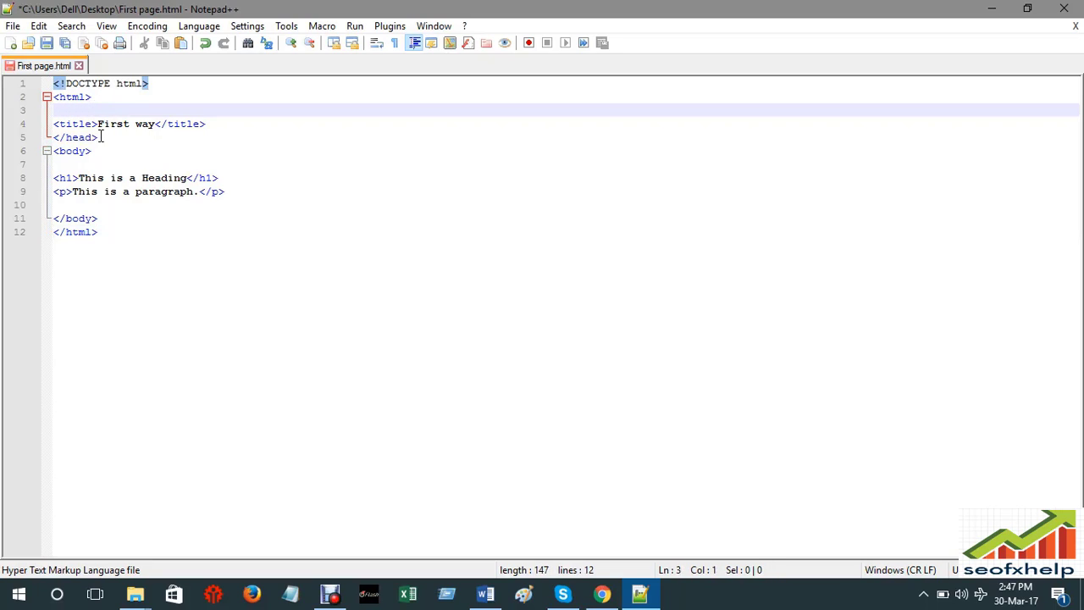
{"action": "left_click", "coordinate": [100, 136]}
{"action": "key", "text": "BackSpace"}
{"action": "key", "text": "BackSpace"}
{"action": "key", "text": "BackSpace"}
{"action": "key", "text": "BackSpace"}
{"action": "key", "text": "BackSpace"}
{"action": "key", "text": "BackSpace"}
{"action": "key", "text": "BackSpace"}
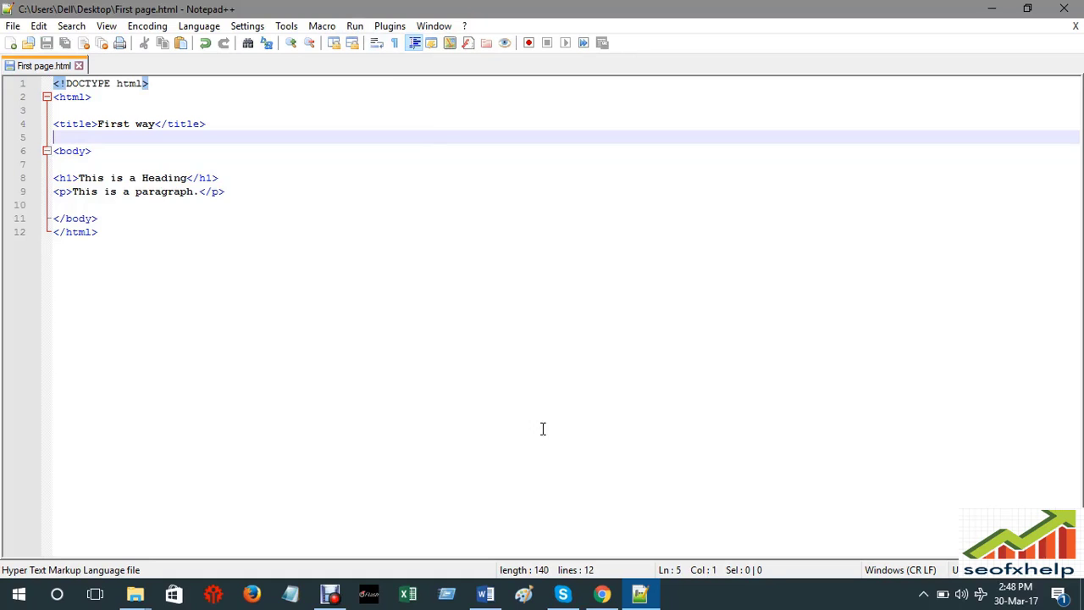
- Check the open Chrome tabs, comparing the W3Schools example with the First page.html code and viewing the Notepad++ Home page
{"action": "left_click", "coordinate": [601, 592]}
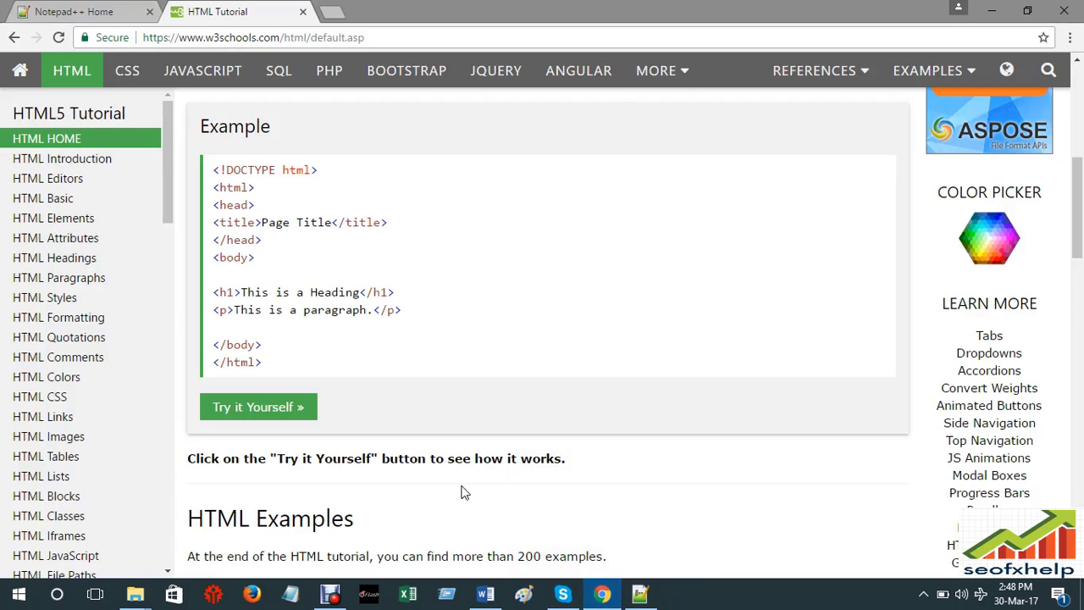
{"action": "left_click", "coordinate": [639, 593]}
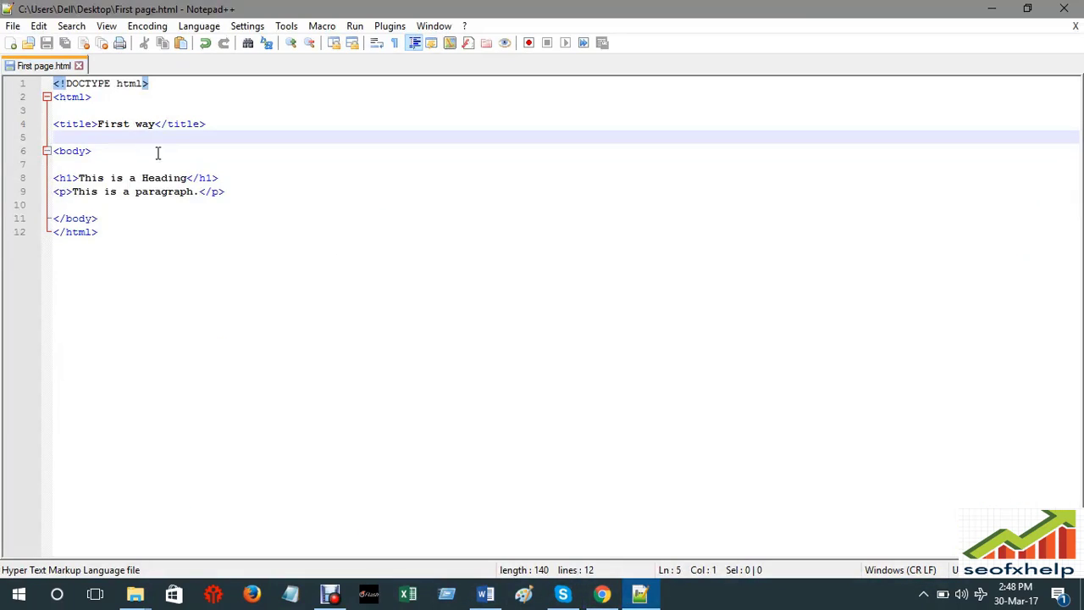
{"action": "left_click", "coordinate": [602, 593]}
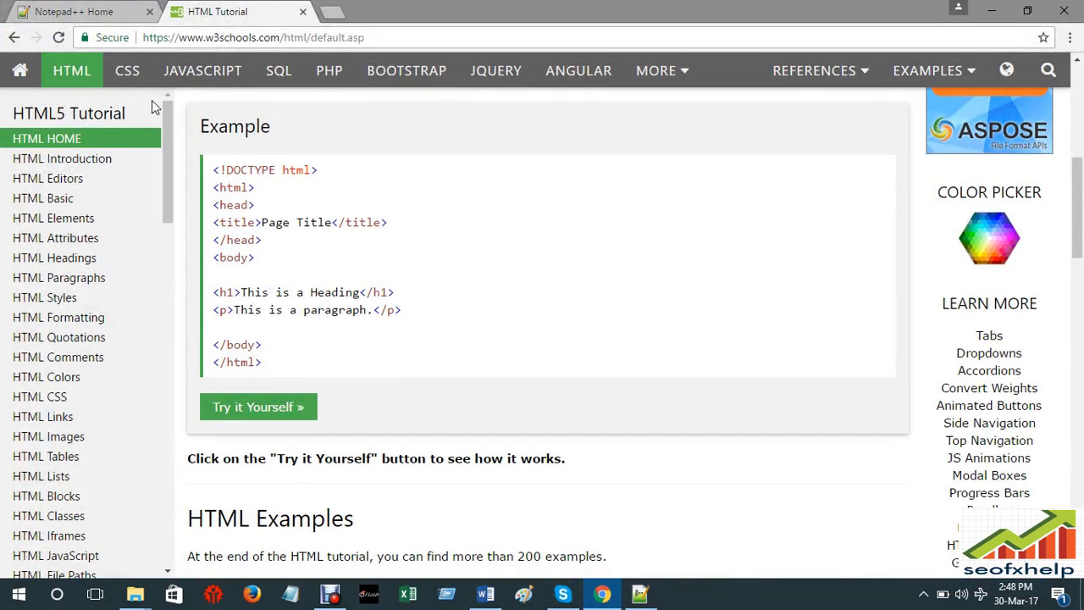
{"action": "left_click", "coordinate": [103, 10]}
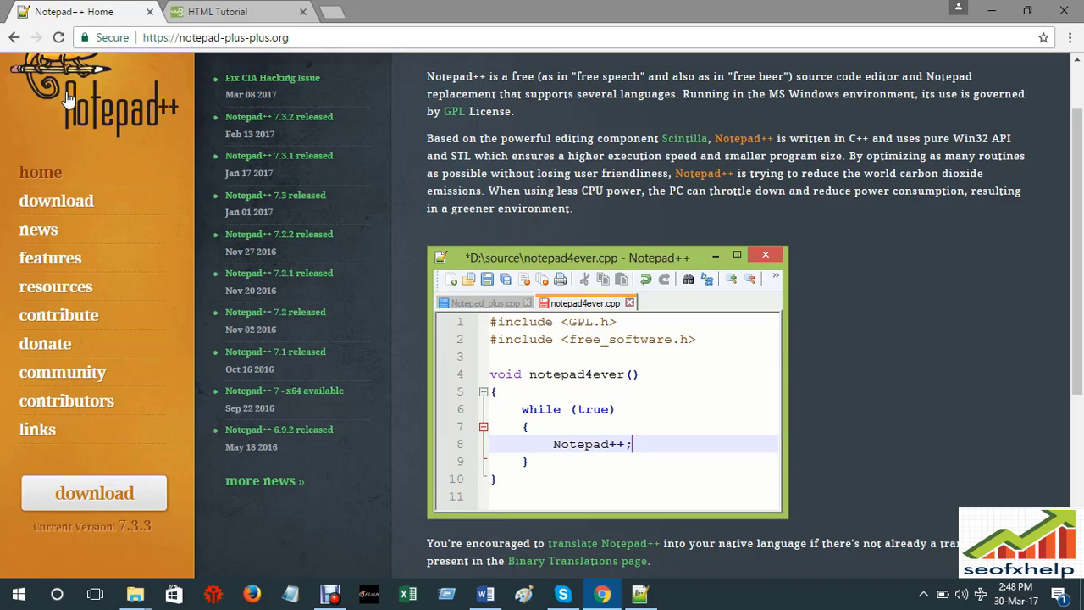
{"action": "left_click", "coordinate": [222, 13]}
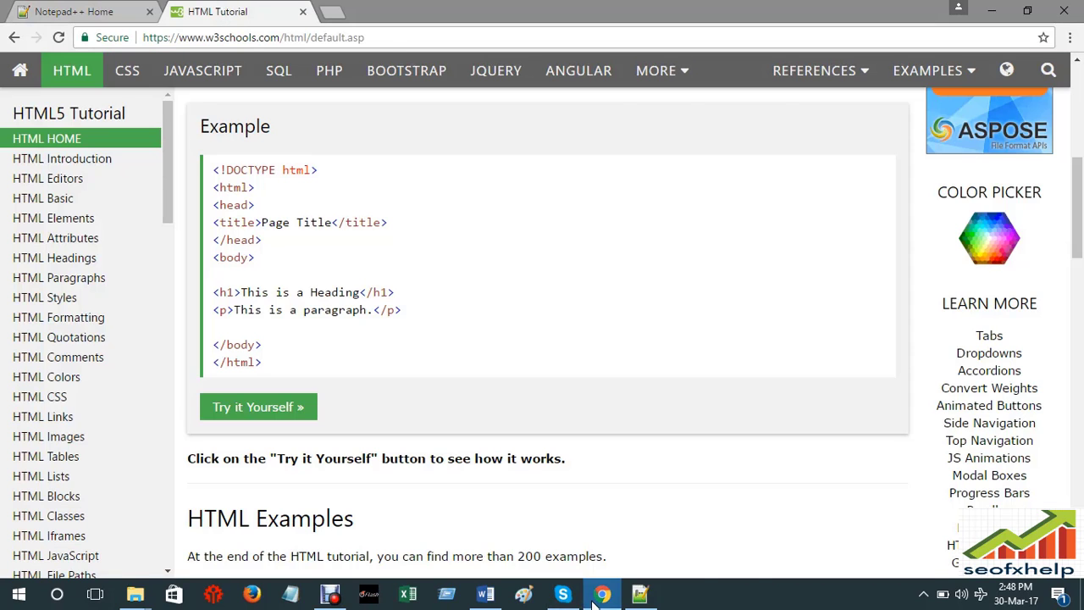
- Launch the edited First page.html in Chrome from Notepad++
{"action": "left_click", "coordinate": [640, 593]}
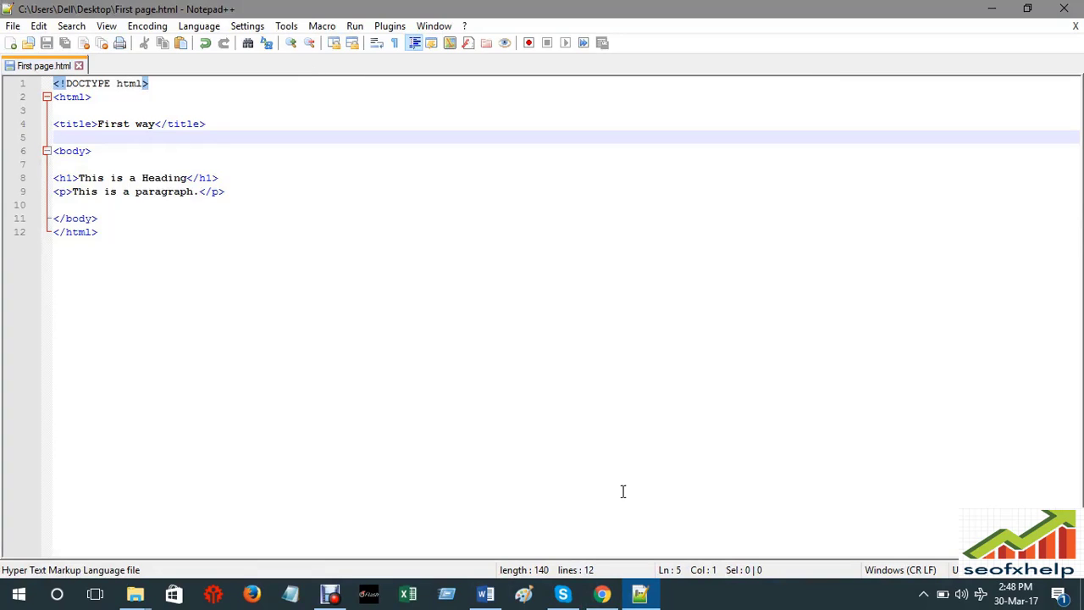
{"action": "left_click", "coordinate": [355, 25]}
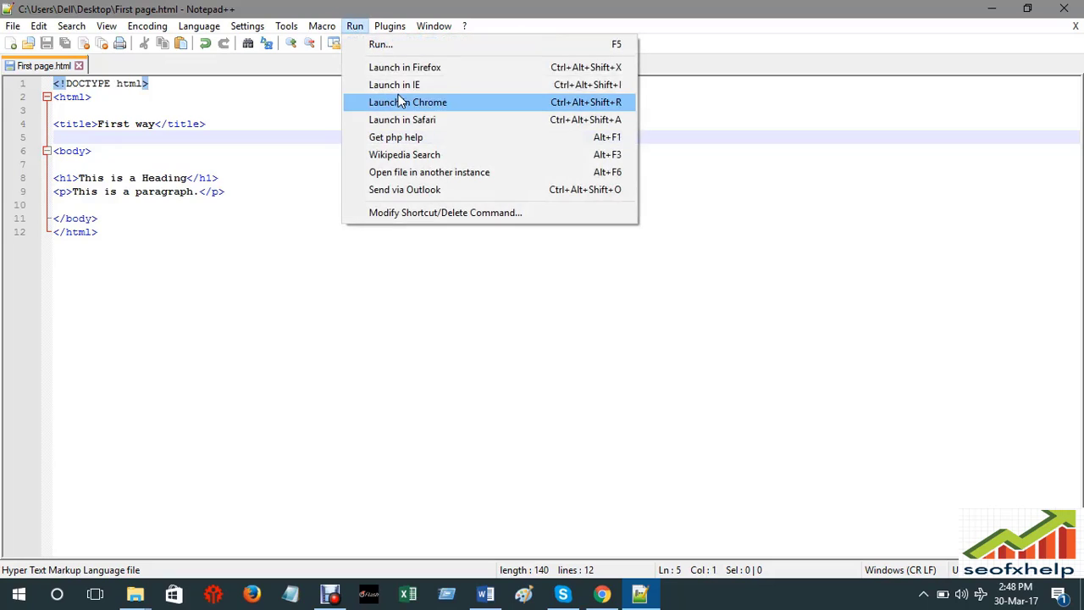
{"action": "left_click", "coordinate": [415, 102]}
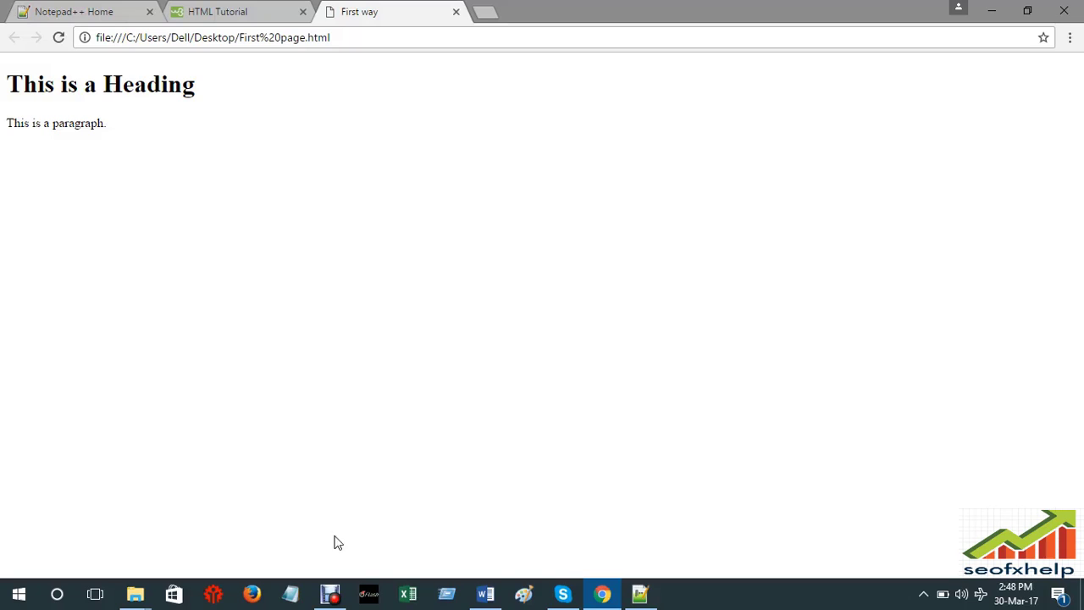
- Return to the First page.html code in Notepad++ and place the cursor on the empty line 3 below the <html> tag
{"action": "left_click", "coordinate": [640, 593]}
{"action": "left_click", "coordinate": [142, 232]}
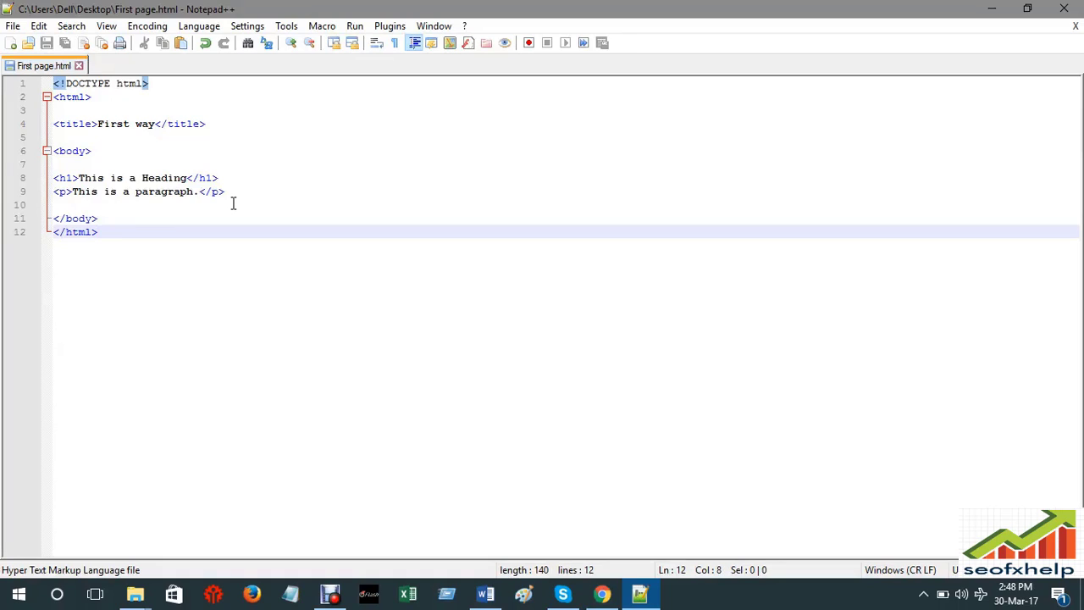
{"action": "left_click", "coordinate": [71, 109]}
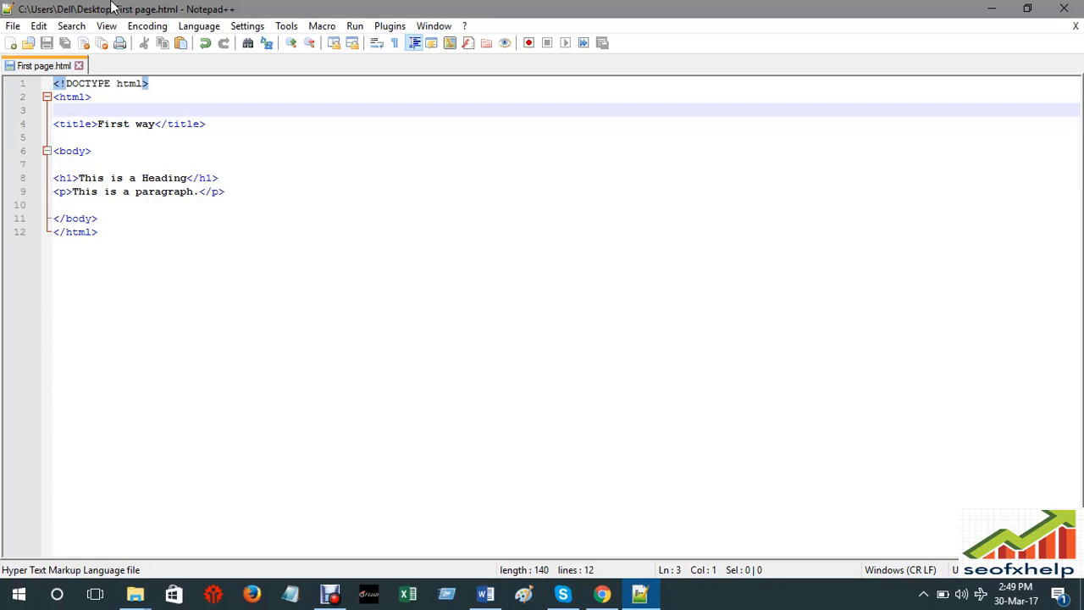
{"action": "left_click", "coordinate": [173, 86]}
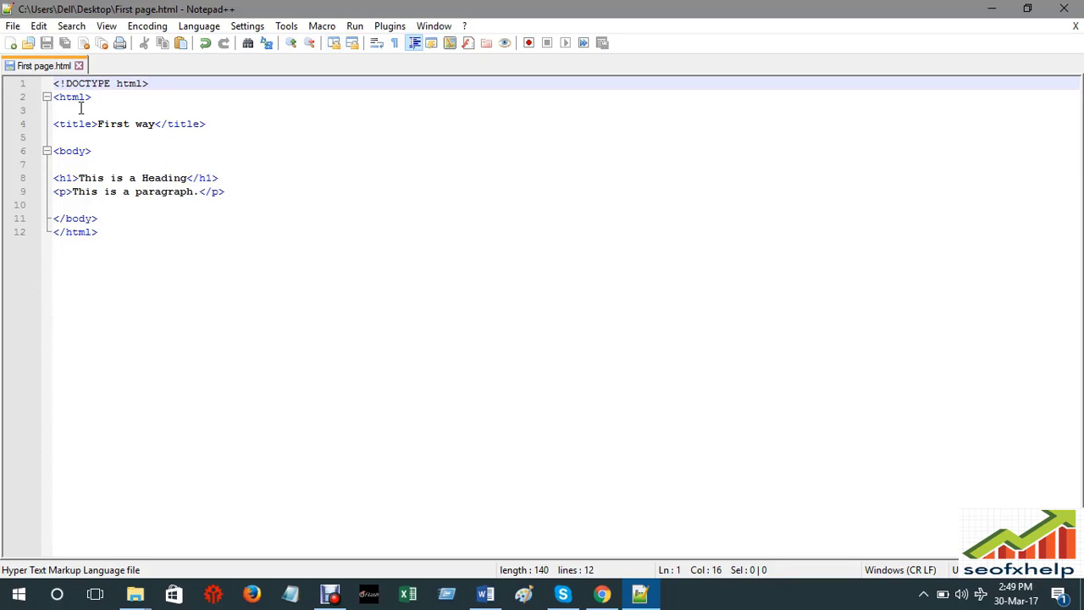
{"action": "left_click", "coordinate": [62, 137]}
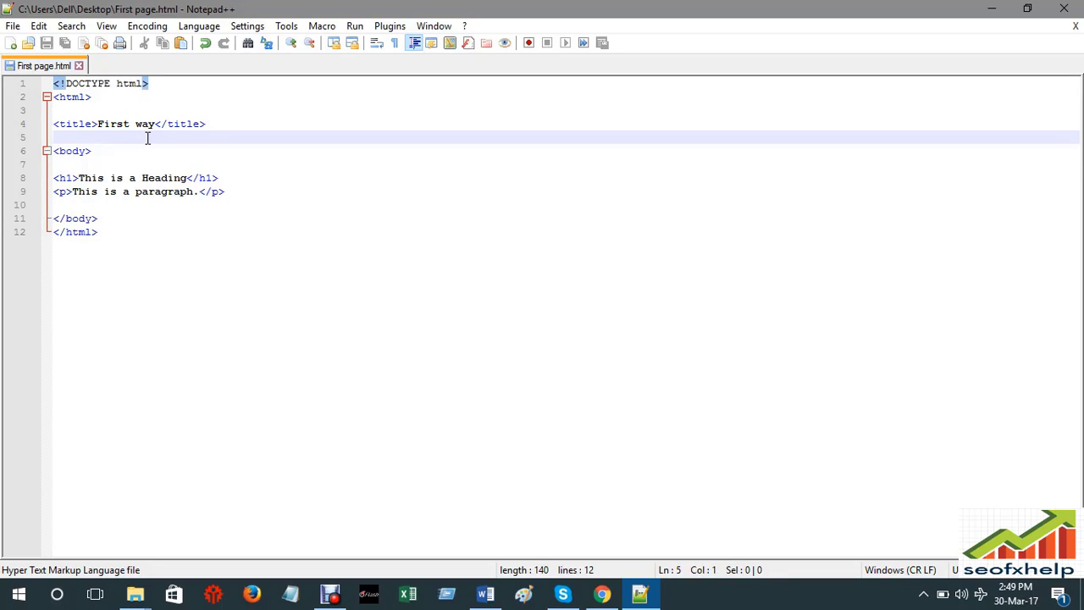
{"action": "type", "text": "<"}
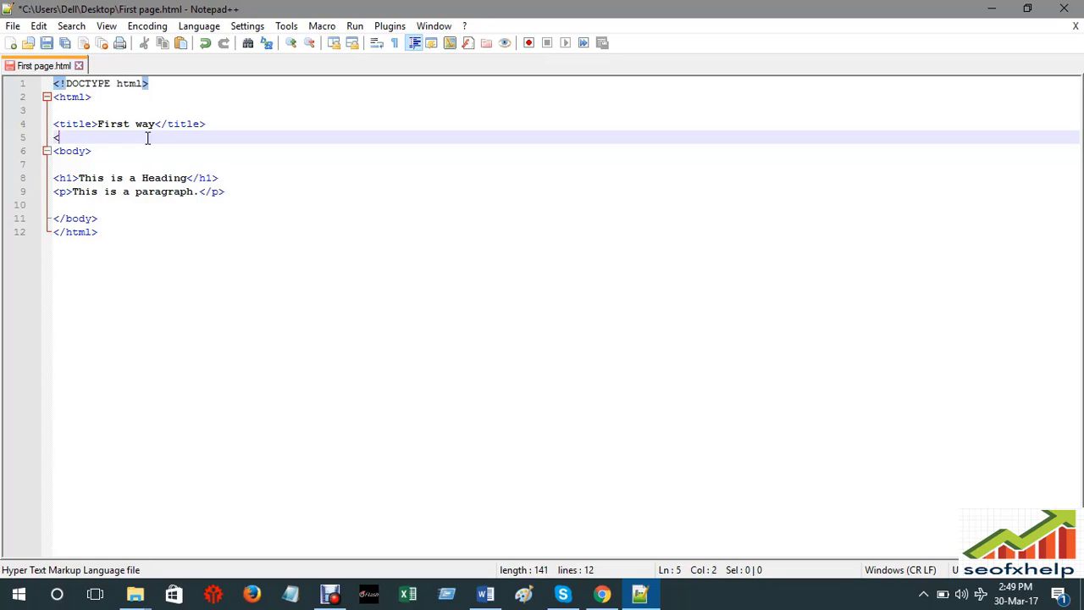
{"action": "type", "text": "head"}
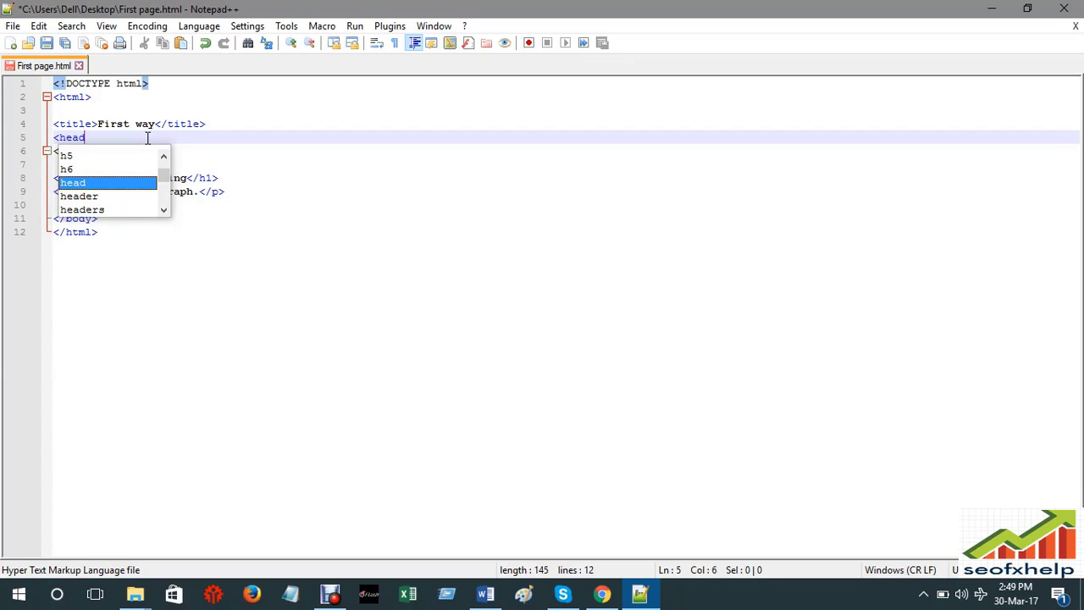
{"action": "type", "text": ">"}
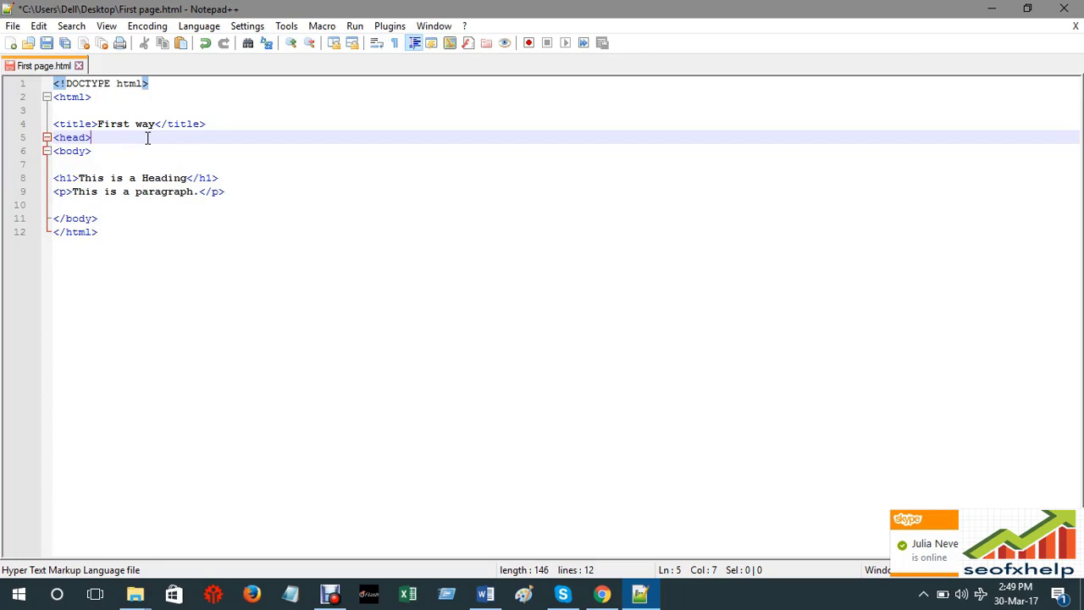
{"action": "key", "text": "BackSpace"}
{"action": "key", "text": "BackSpace"}
{"action": "key", "text": "BackSpace"}
{"action": "key", "text": "BackSpace"}
{"action": "key", "text": "BackSpace"}
{"action": "key", "text": "BackSpace"}
- Enter the text "This is My Property" on line 5 between the title line and the <body> tag, and save the file
{"action": "type", "text": "T"}
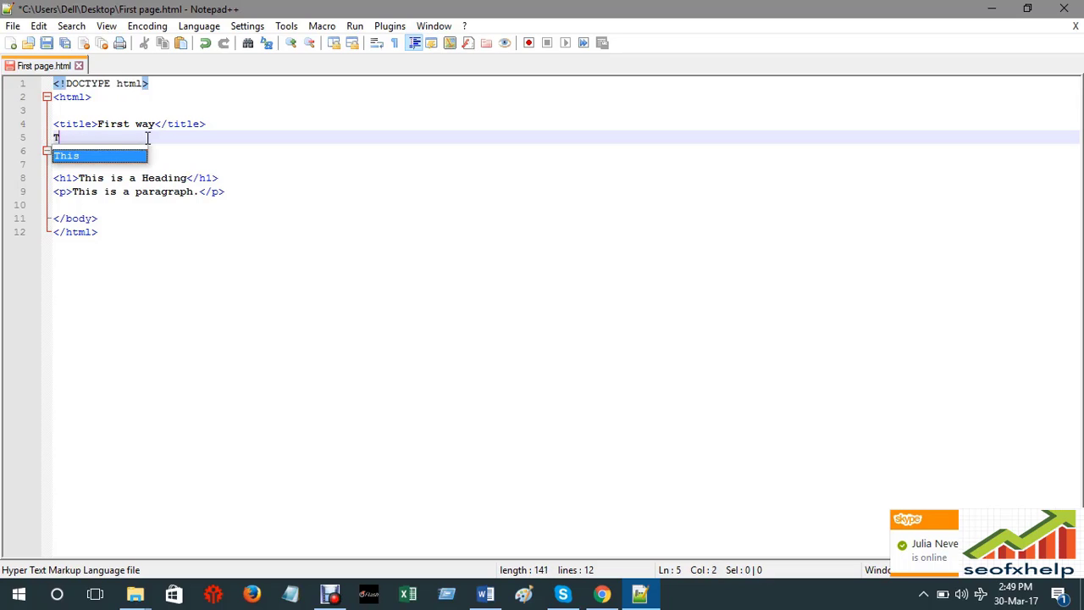
{"action": "type", "text": "h"}
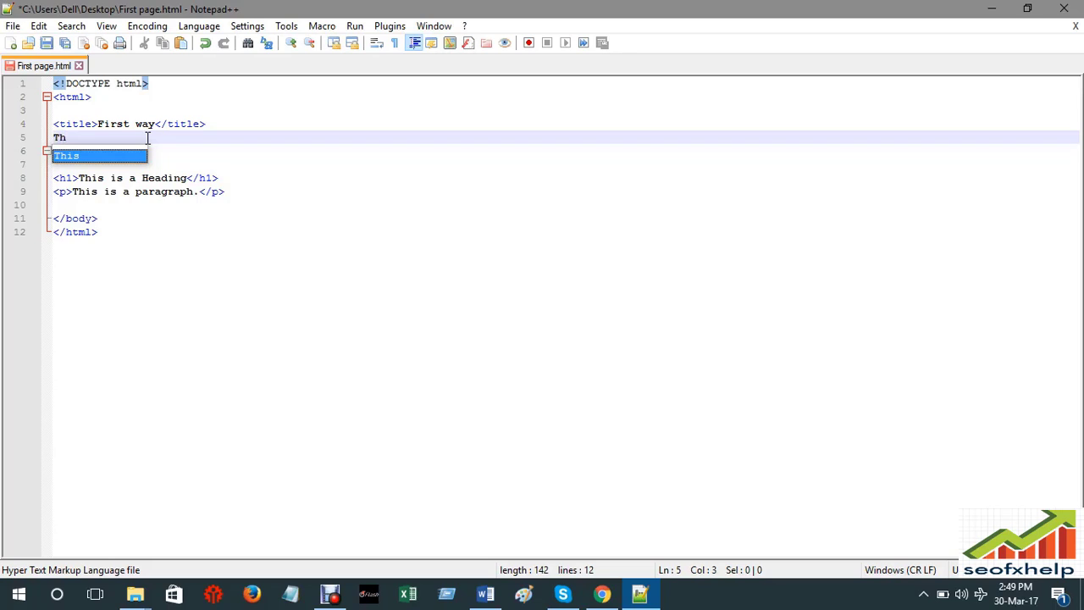
{"action": "type", "text": "is "}
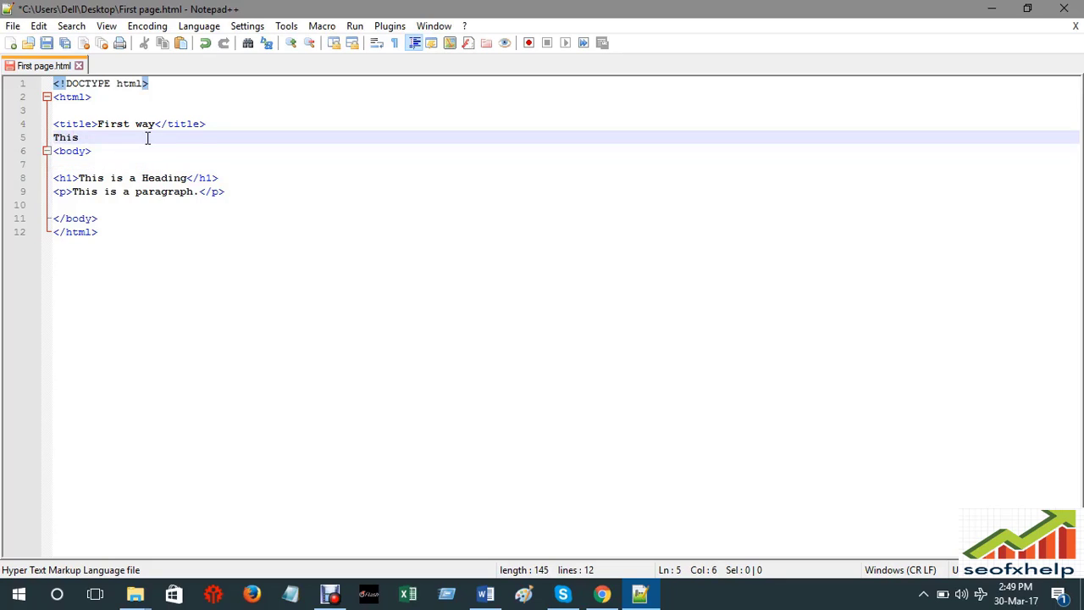
{"action": "type", "text": "is My Pro"}
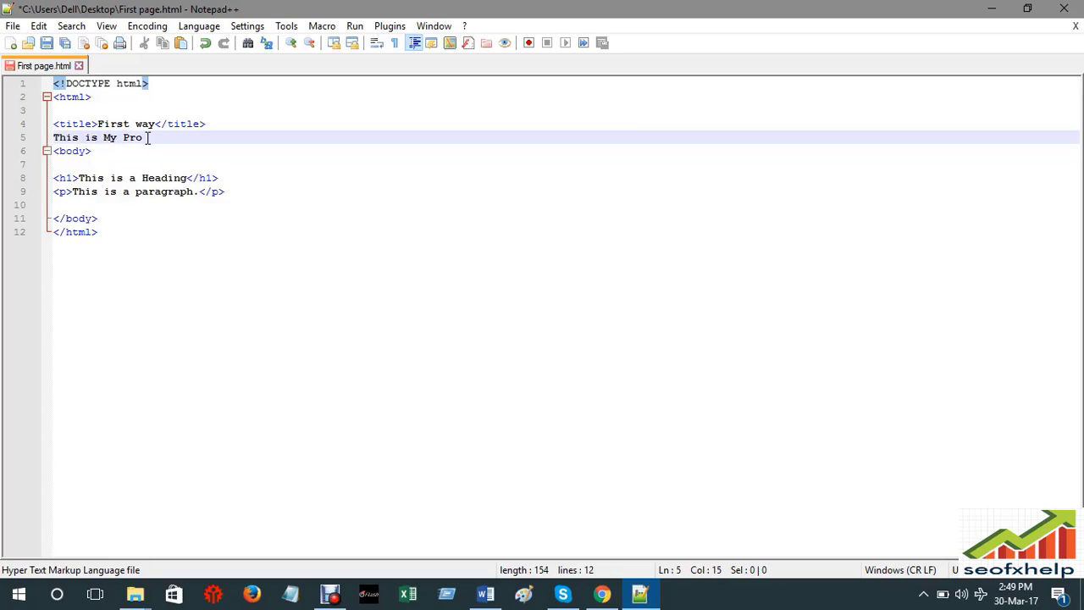
{"action": "type", "text": "perty"}
{"action": "key", "text": "ctrl+s"}
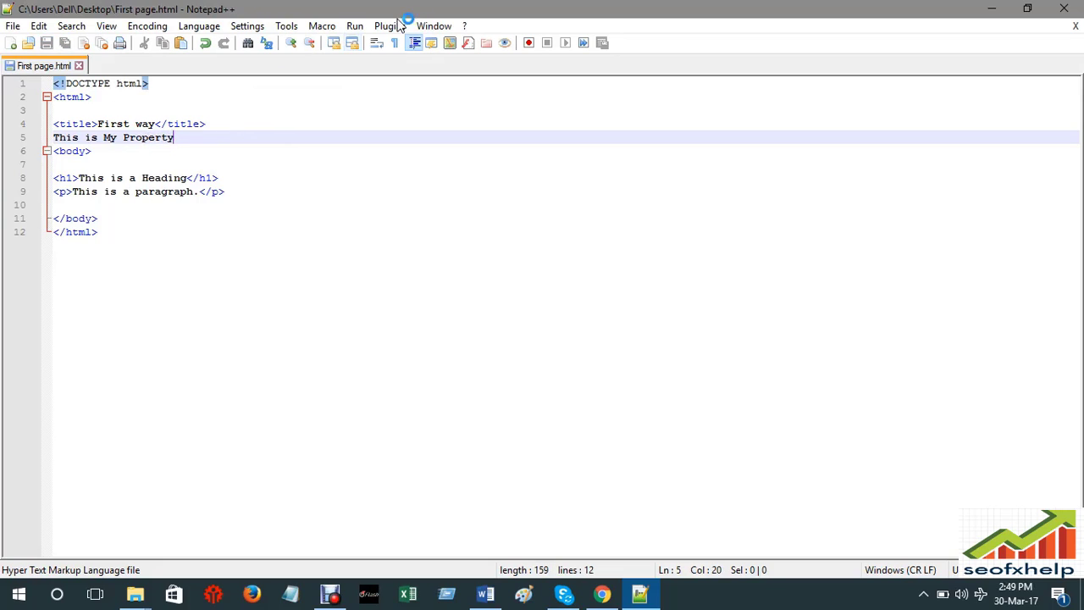
- Launch the saved First page.html in Chrome and compare it with the earlier First way preview
{"action": "left_click", "coordinate": [355, 26]}
{"action": "left_click", "coordinate": [393, 102]}
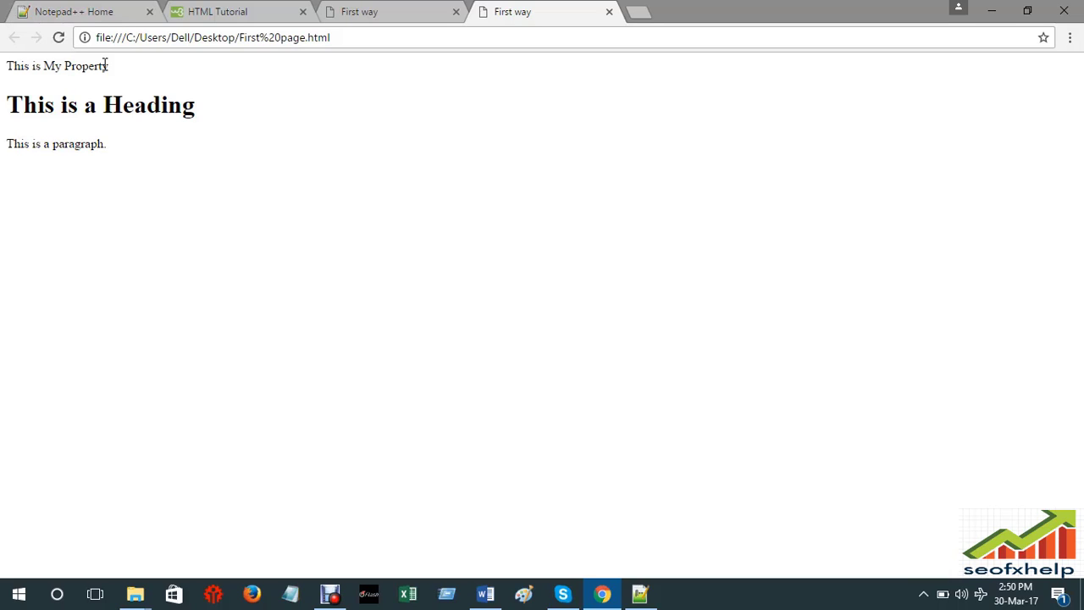
{"action": "left_click", "coordinate": [364, 10]}
- Review the W3Schools example code, the Notepad++ Home page and the two First way previews in the open Chrome tabs
{"action": "left_click", "coordinate": [298, 8]}
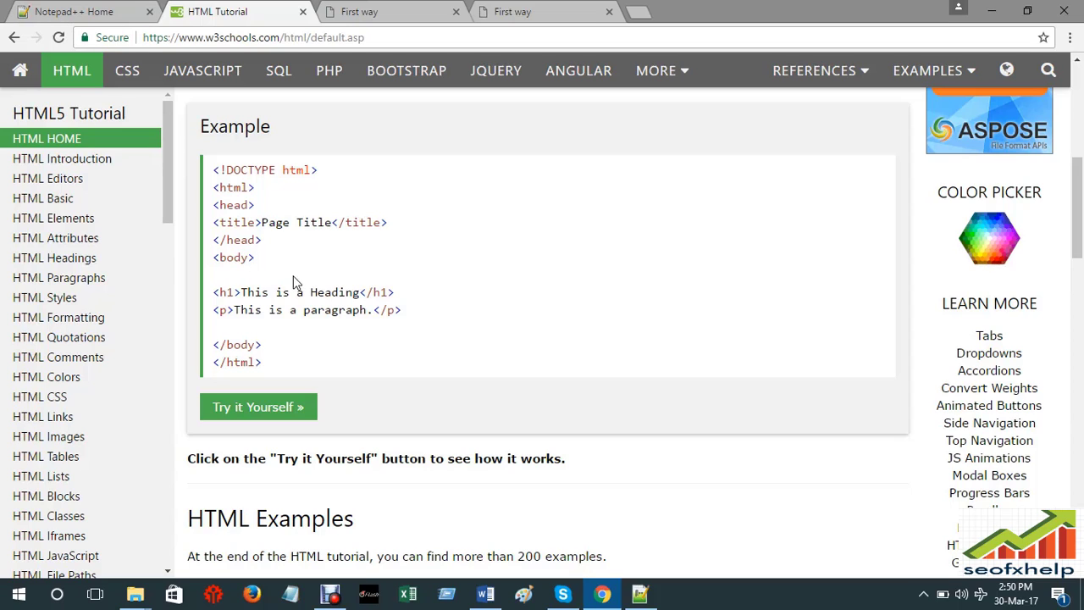
{"action": "scroll", "coordinate": [305, 314], "scroll_direction": "down", "scroll_amount": 1}
{"action": "scroll", "coordinate": [324, 303], "scroll_direction": "up", "scroll_amount": 1}
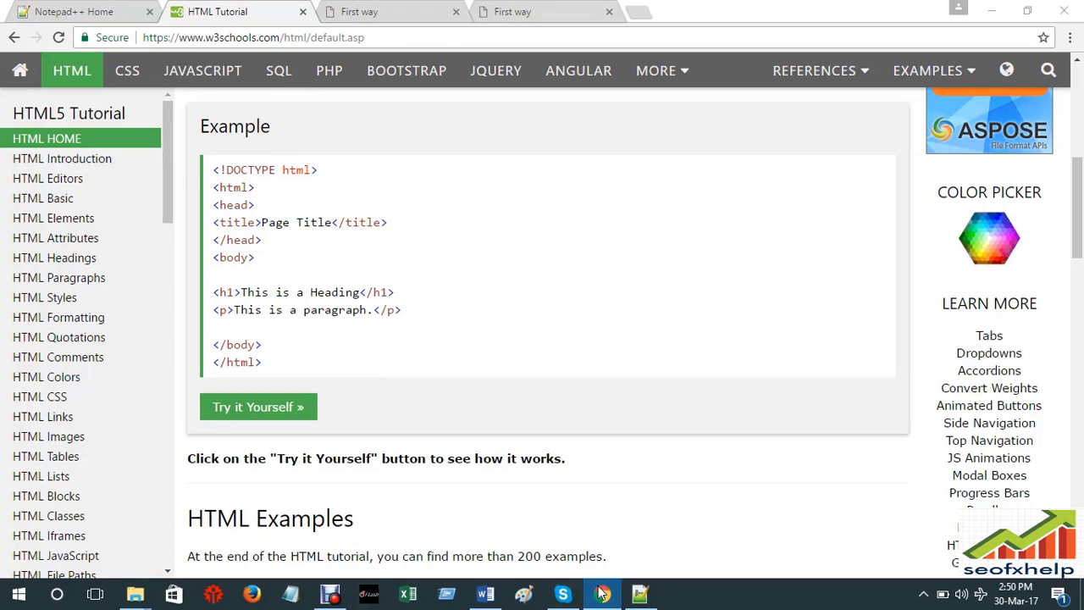
{"action": "left_click", "coordinate": [640, 593]}
{"action": "left_click", "coordinate": [603, 594]}
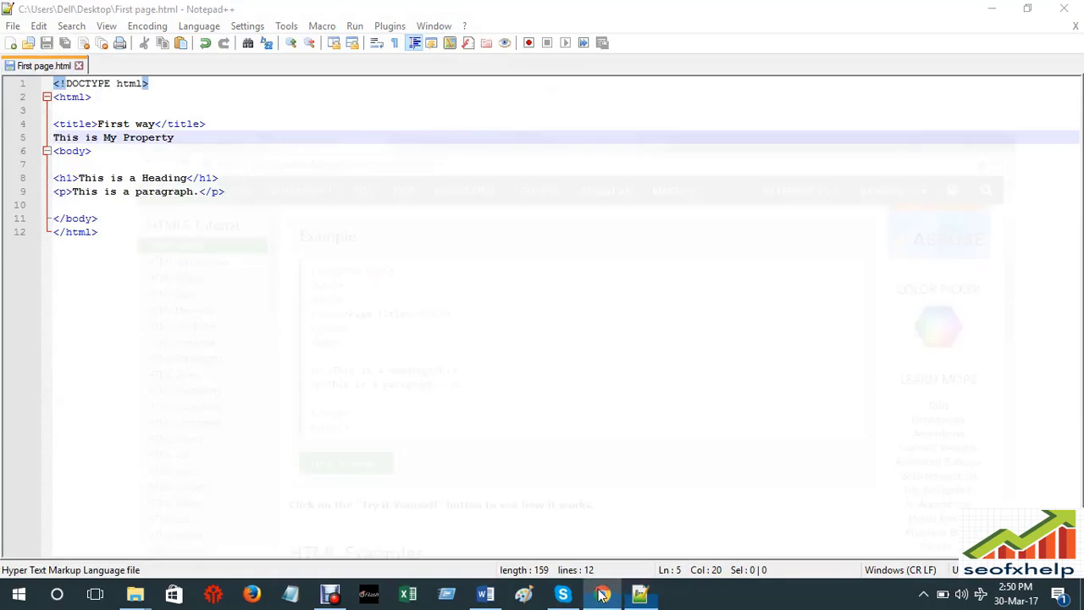
{"action": "left_click", "coordinate": [104, 7]}
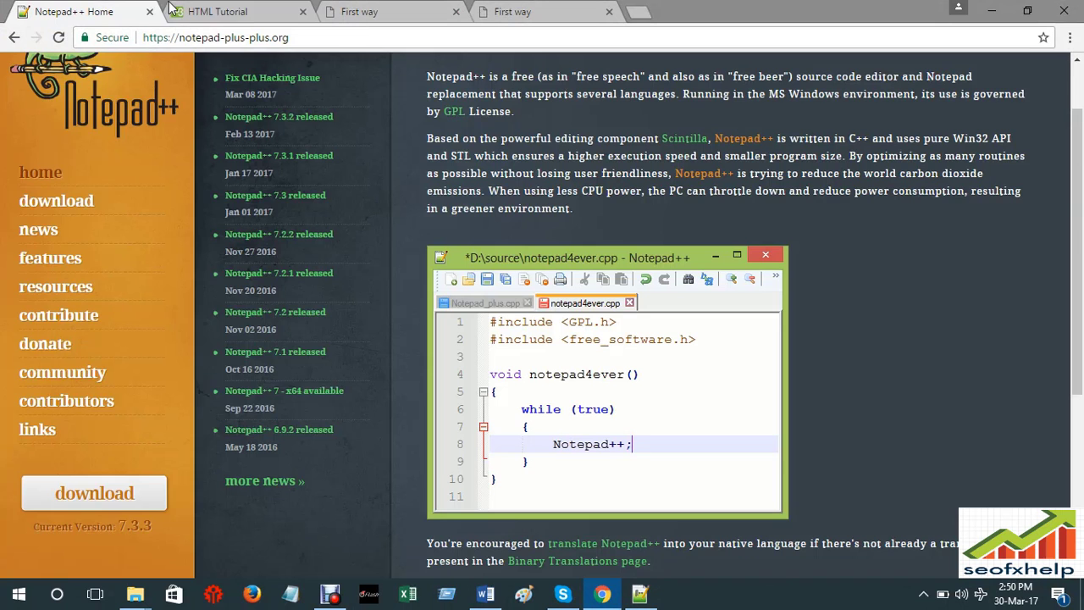
{"action": "left_click", "coordinate": [211, 10]}
{"action": "scroll", "coordinate": [309, 362], "scroll_direction": "up", "scroll_amount": 6}
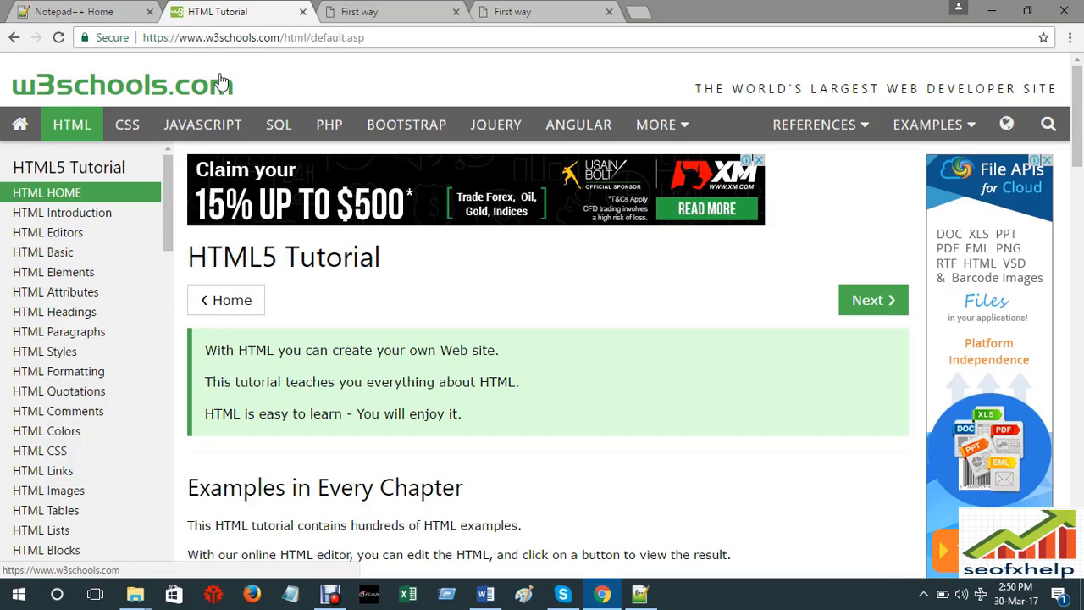
{"action": "left_click", "coordinate": [514, 12]}
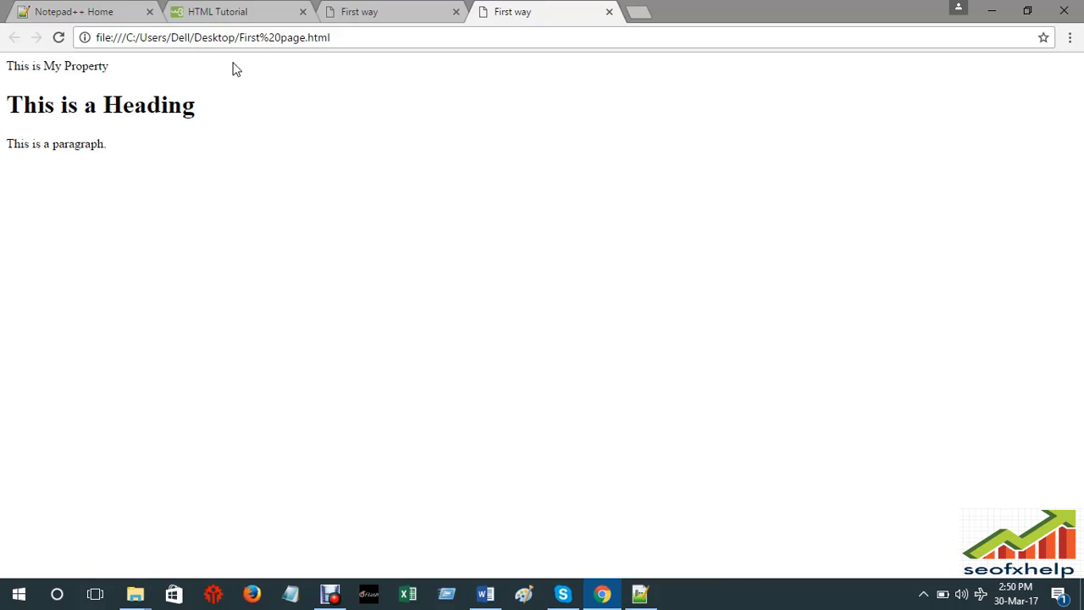
{"action": "left_click", "coordinate": [359, 14]}
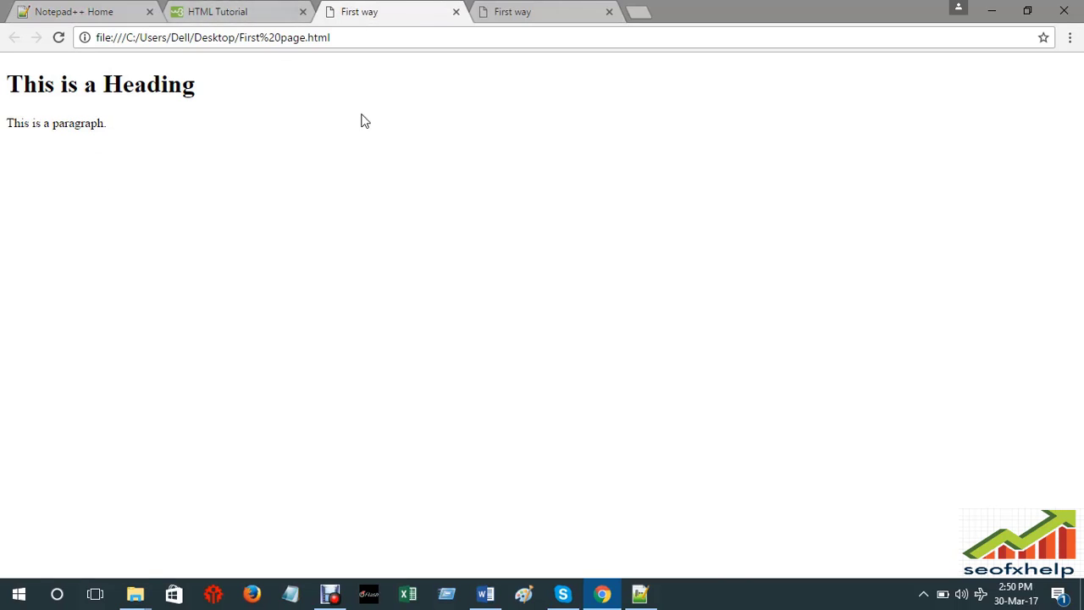
{"action": "left_click", "coordinate": [250, 8]}
{"action": "left_click", "coordinate": [527, 12]}
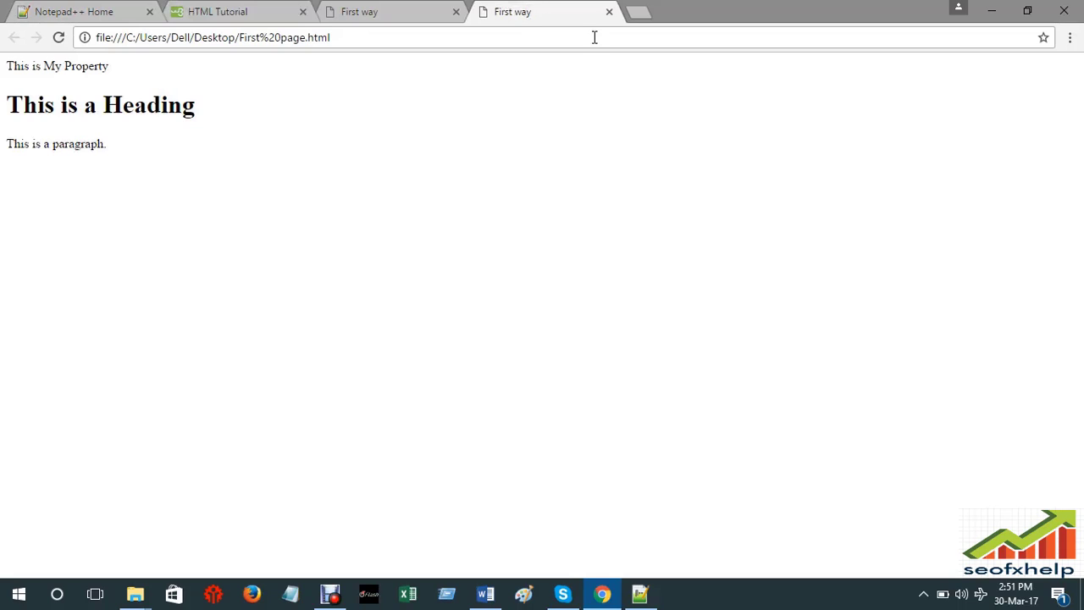
- Close the newer First way tab in Chrome and return to Notepad++ with the cursor on empty line 7 below <body>
{"action": "left_click", "coordinate": [610, 13]}
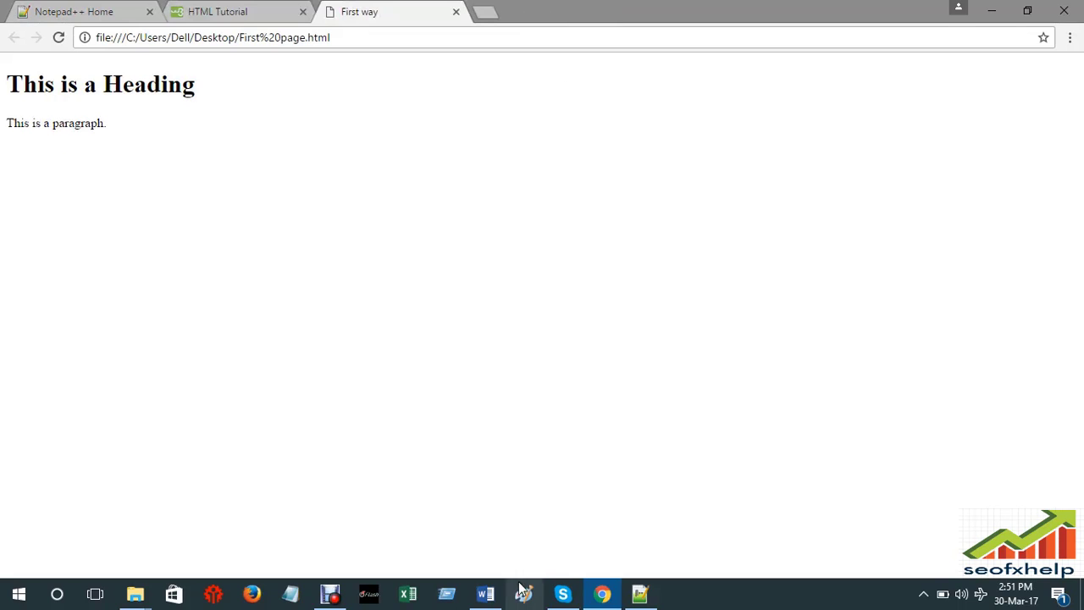
{"action": "left_click", "coordinate": [627, 597]}
{"action": "left_click", "coordinate": [286, 153]}
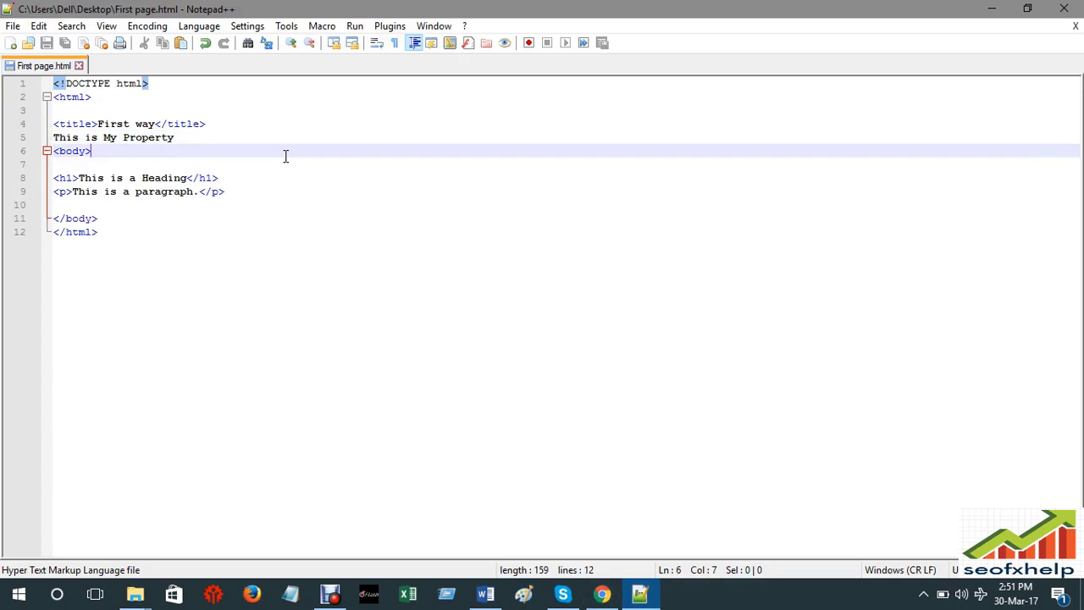
{"action": "left_click", "coordinate": [117, 161]}
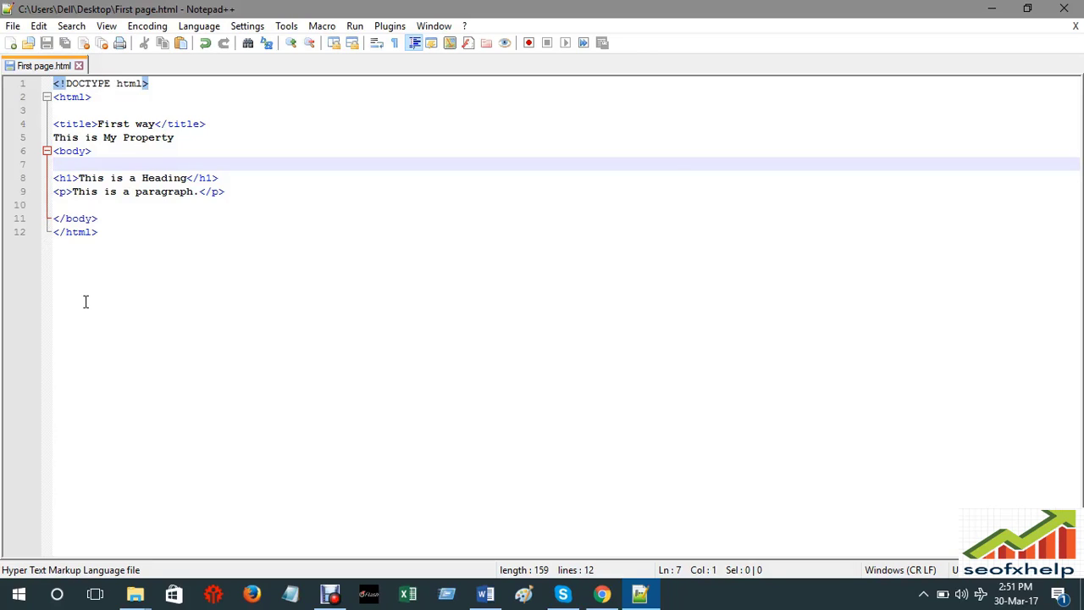
- Change the opening and closing h1 tags around "This is a Heading" to h6, and save the file
{"action": "left_click", "coordinate": [75, 176]}
{"action": "left_click", "coordinate": [332, 166]}
{"action": "double_click", "coordinate": [71, 178]}
{"action": "left_click", "coordinate": [72, 179]}
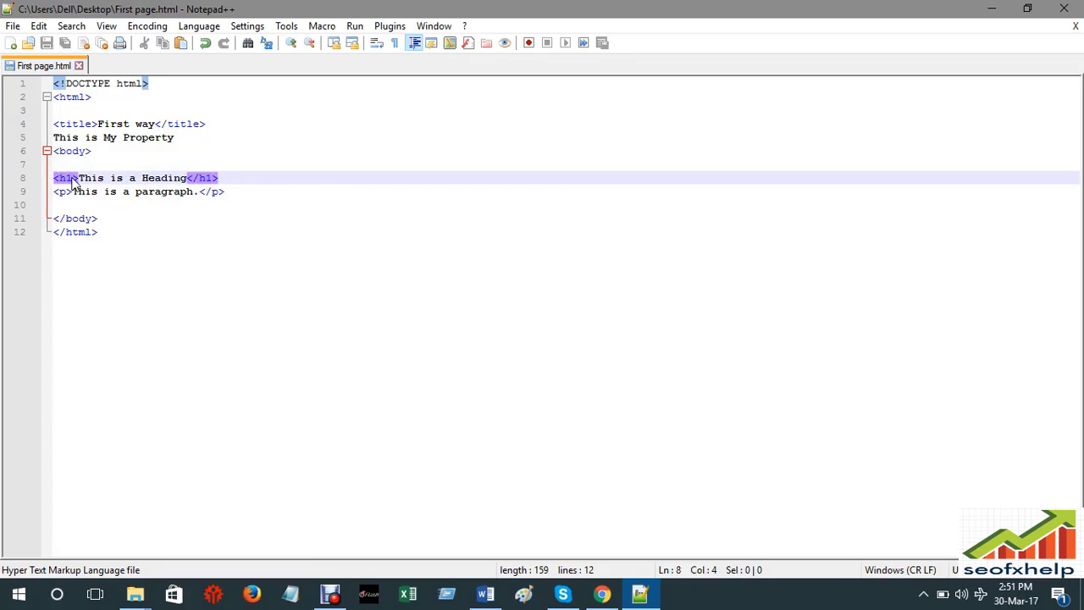
{"action": "key", "text": "BackSpace"}
{"action": "type", "text": "6"}
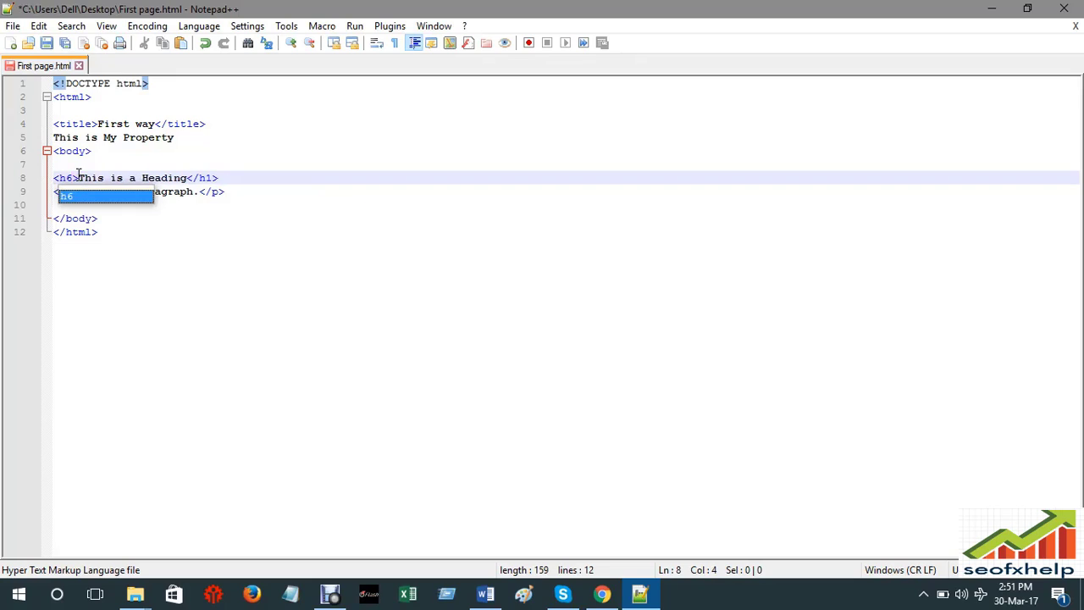
{"action": "left_click", "coordinate": [211, 178]}
{"action": "key", "text": "BackSpace"}
{"action": "type", "text": "6"}
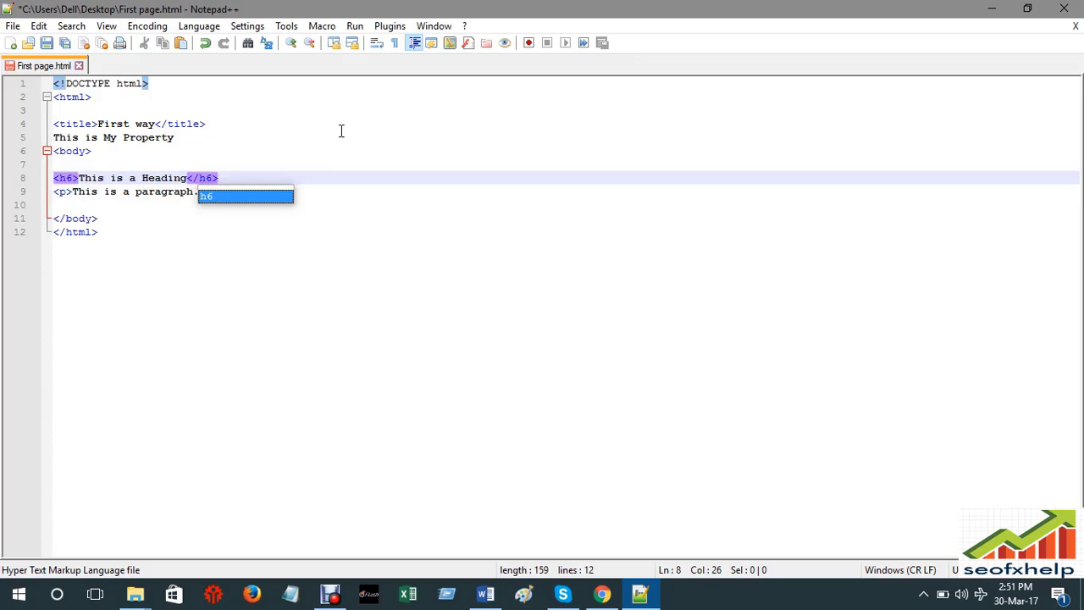
{"action": "key", "text": "ctrl+s"}
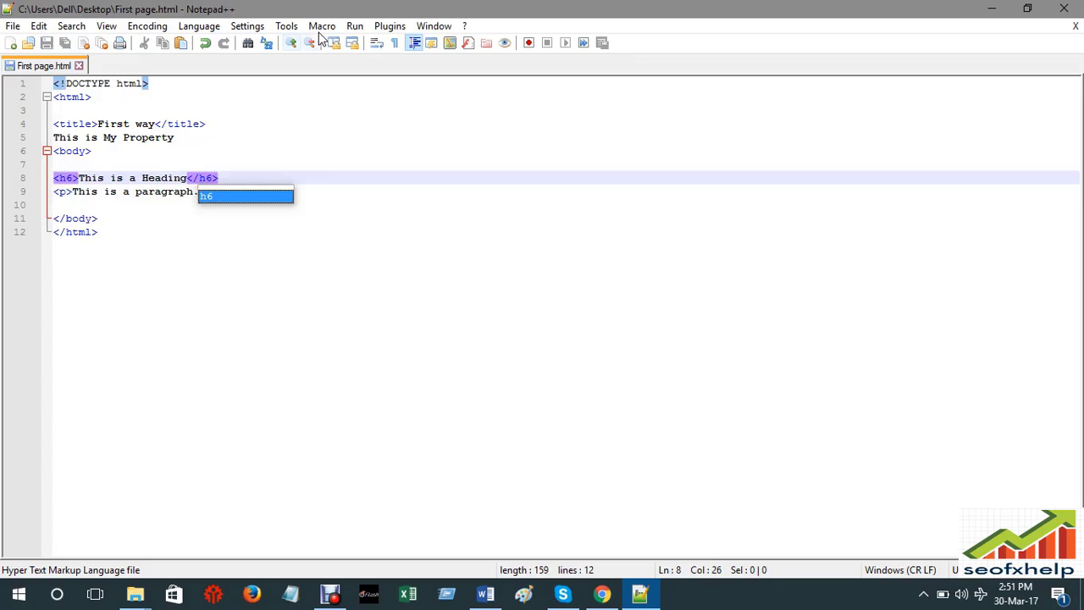
- Switch to Chrome and reload the First way page to preview the saved heading change
{"action": "left_click", "coordinate": [354, 27]}
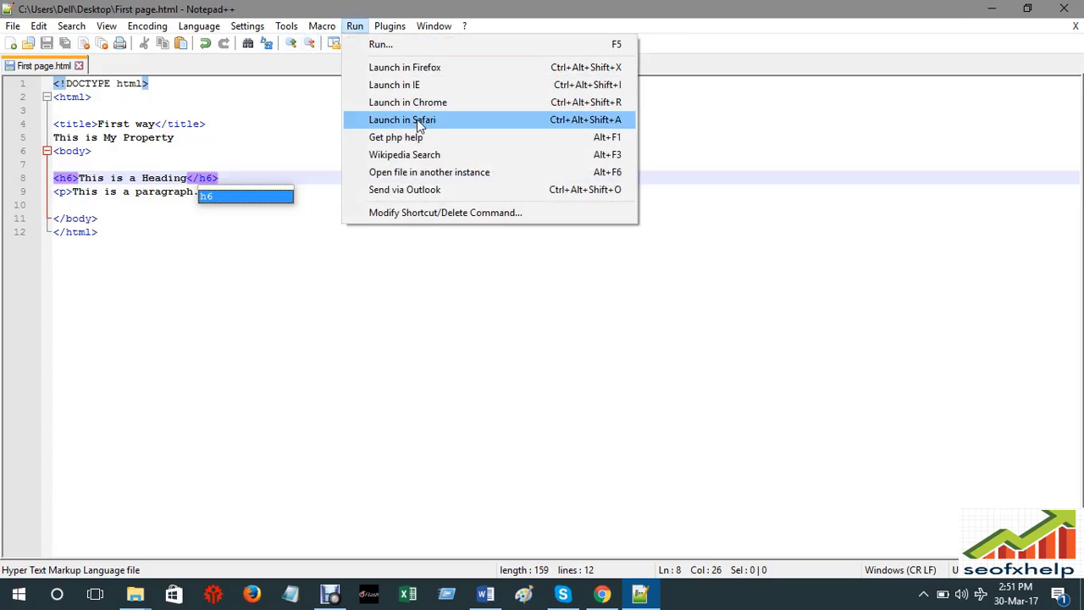
{"action": "left_click", "coordinate": [480, 67]}
{"action": "left_click", "coordinate": [602, 594]}
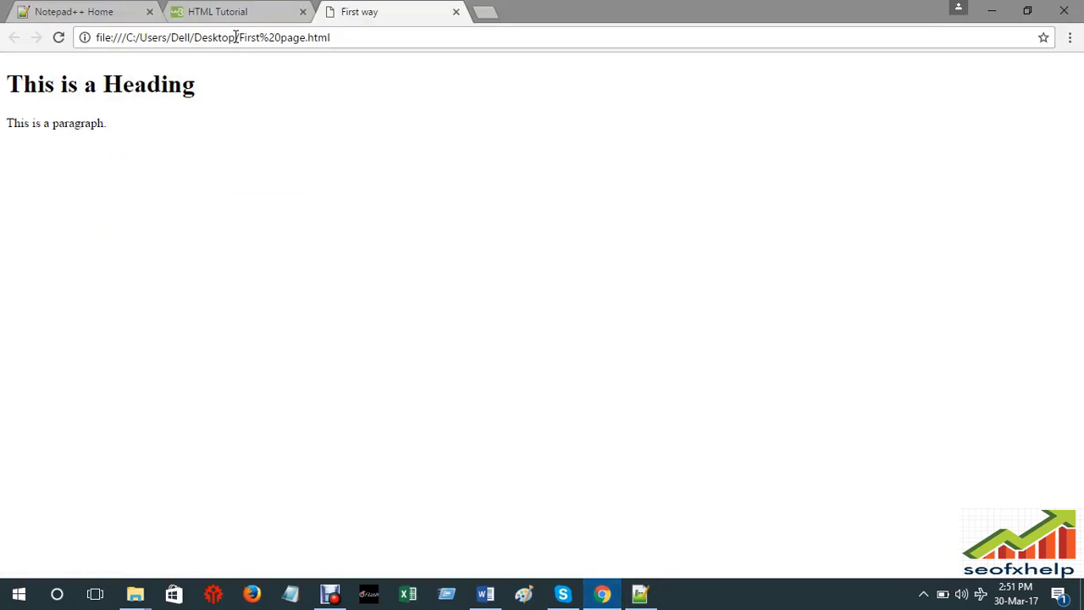
{"action": "left_click", "coordinate": [59, 38]}
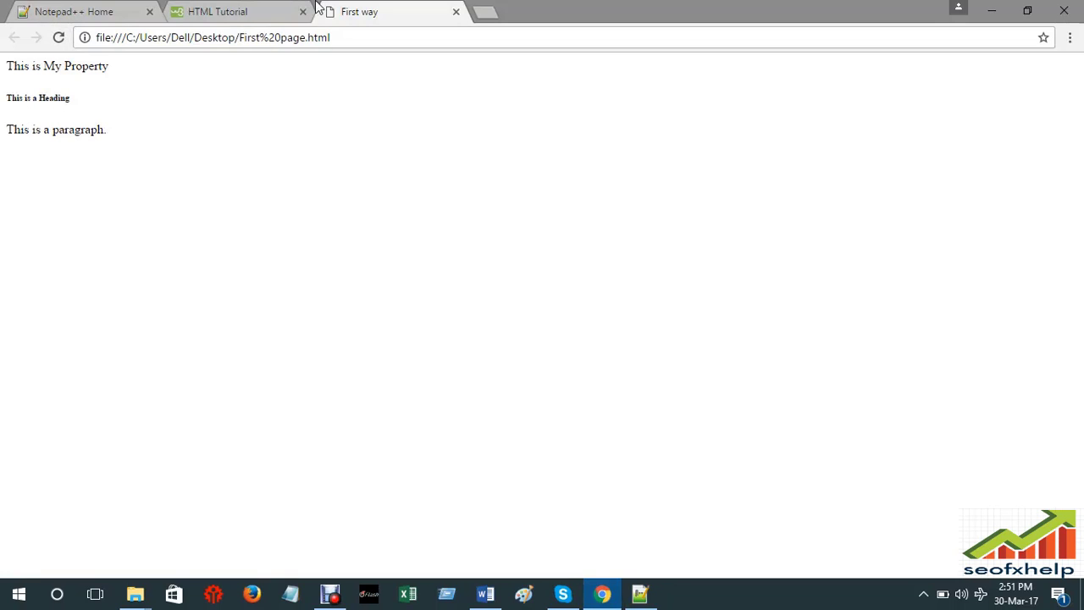
- View the W3Schools HTML Tutorial and Notepad++ Home tabs, and return to the First way preview
{"action": "left_click", "coordinate": [214, 9]}
{"action": "left_click", "coordinate": [100, 10]}
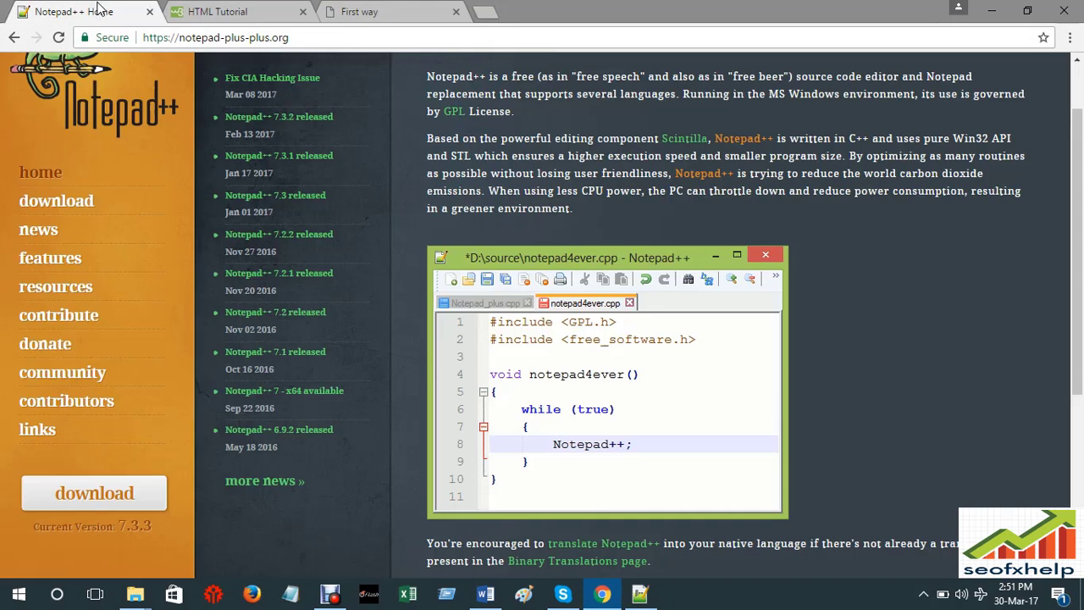
{"action": "left_click", "coordinate": [377, 10]}
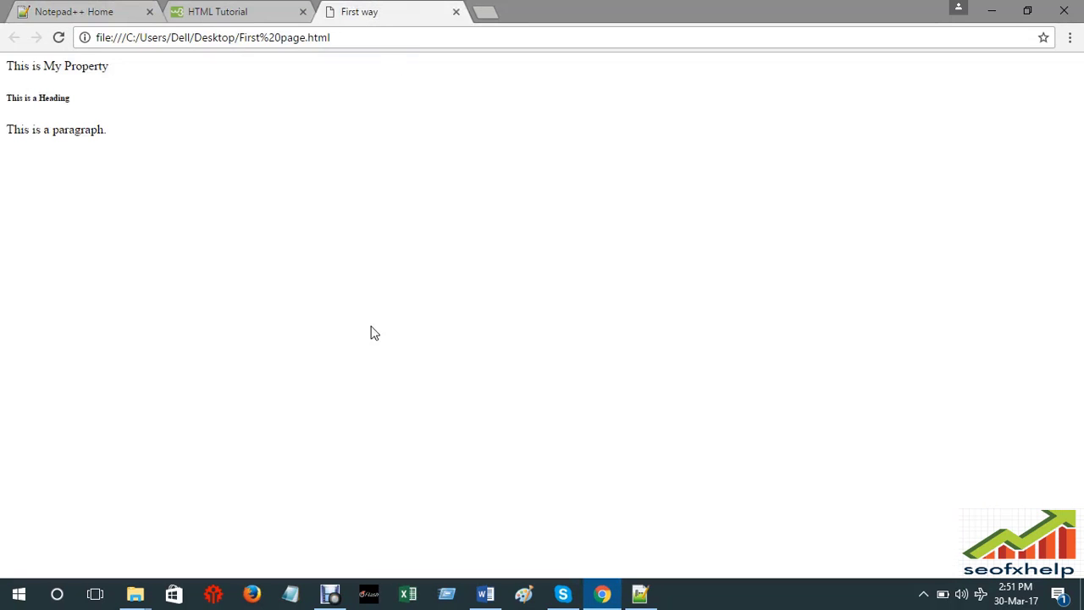
- Review the First page.html code in Notepad++, and examine the example section of the W3Schools HTML Tutorial in Chrome
{"action": "left_click", "coordinate": [640, 593]}
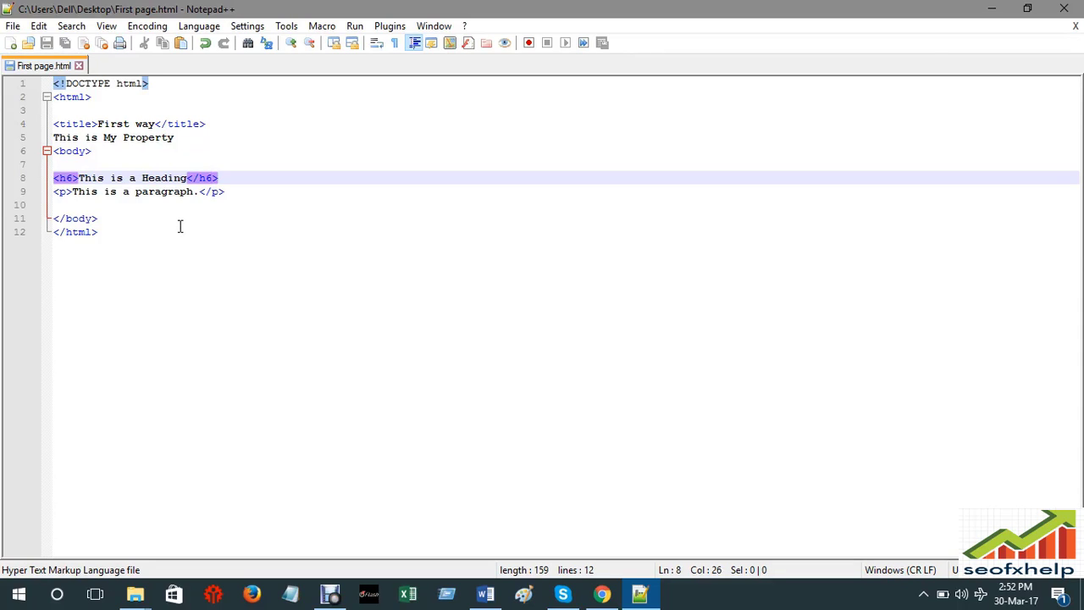
{"action": "left_click", "coordinate": [145, 245]}
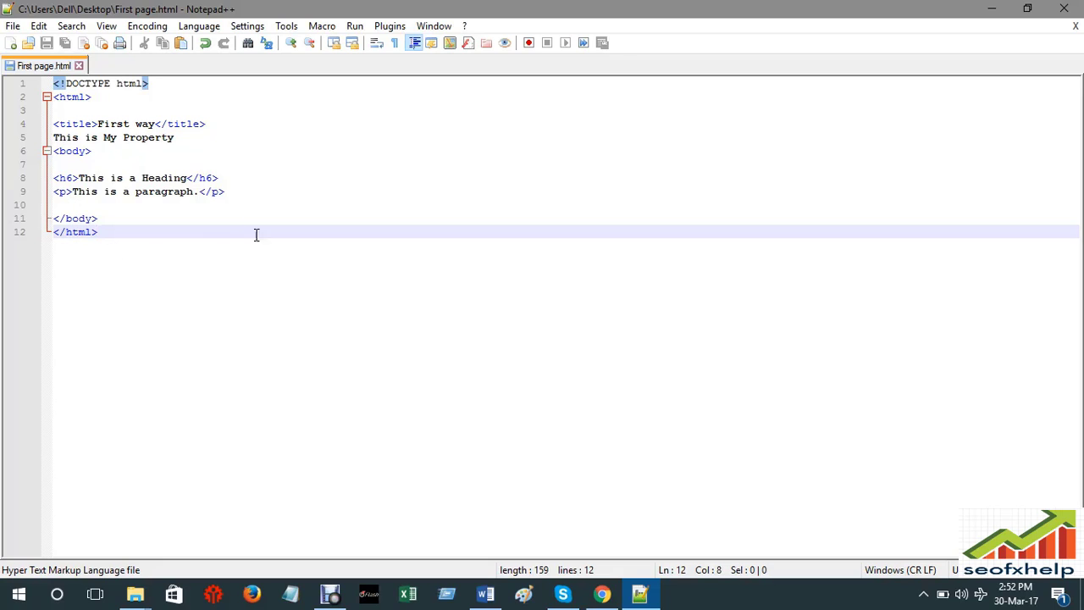
{"action": "mouse_move", "coordinate": [601, 595]}
{"action": "left_click", "coordinate": [601, 595]}
{"action": "left_click", "coordinate": [252, 9]}
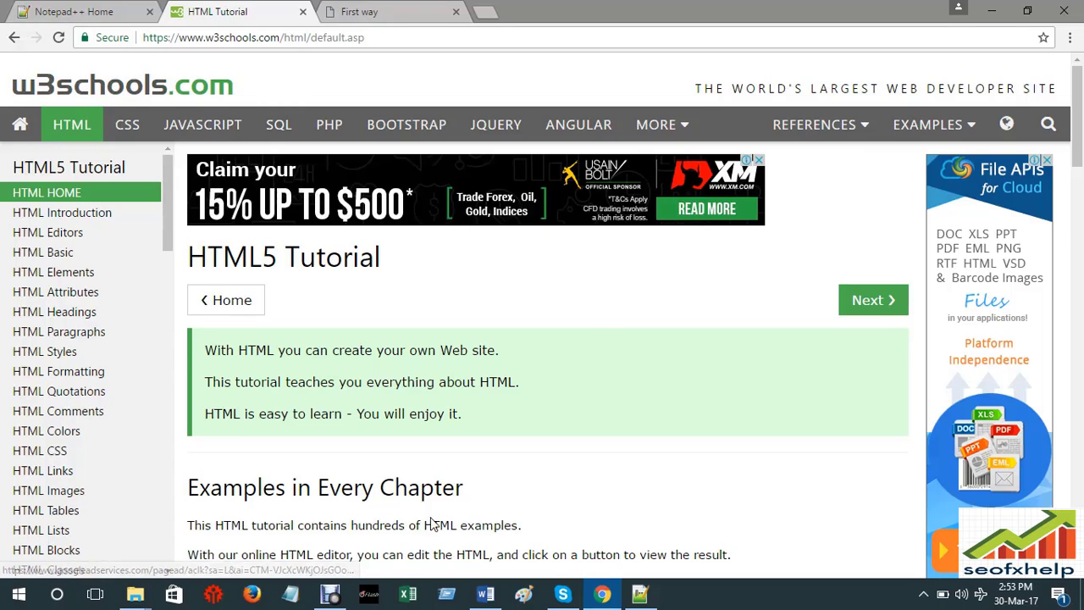
{"action": "scroll", "coordinate": [342, 458], "scroll_direction": "down", "scroll_amount": 7}
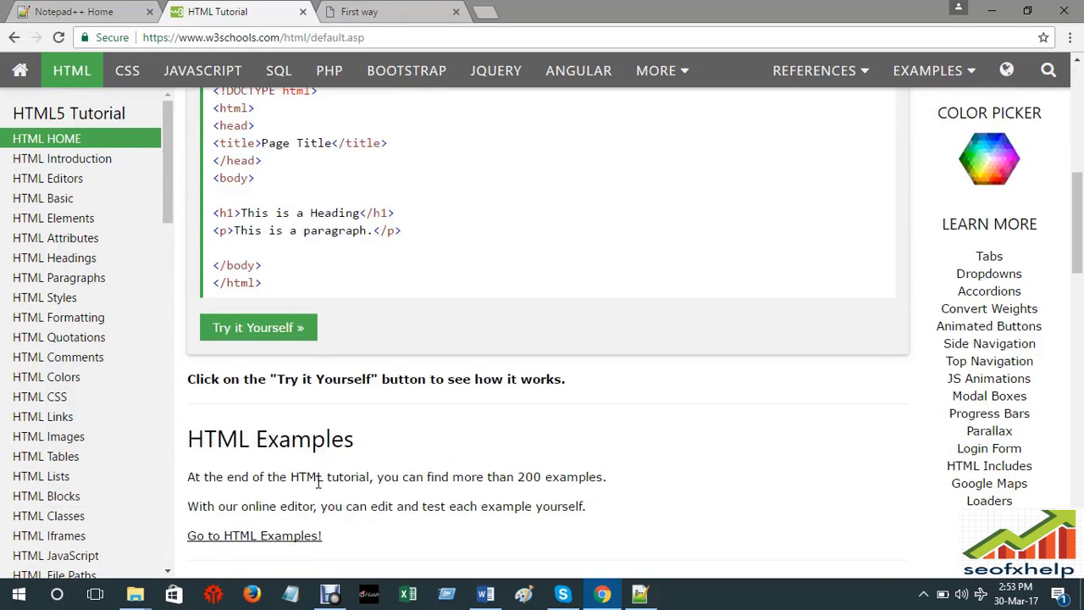
- Look through the lower sections of the W3Schools HTML Tutorial, view the First way preview, and return to the tutorial
{"action": "scroll", "coordinate": [305, 507], "scroll_direction": "down", "scroll_amount": 5}
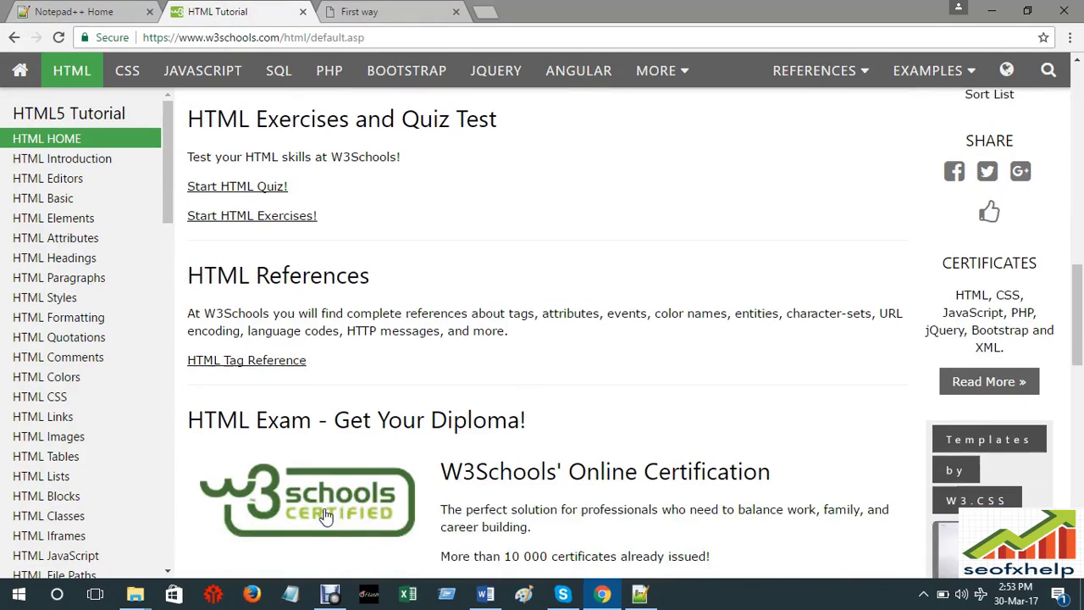
{"action": "scroll", "coordinate": [479, 340], "scroll_direction": "up", "scroll_amount": 5}
{"action": "left_click", "coordinate": [363, 11]}
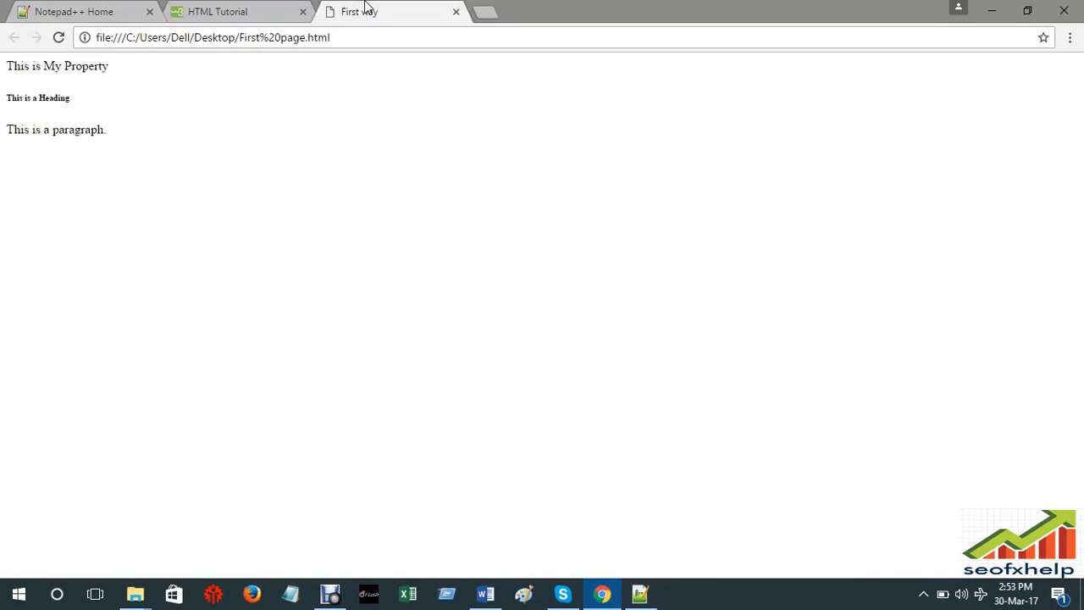
{"action": "left_click", "coordinate": [212, 12]}
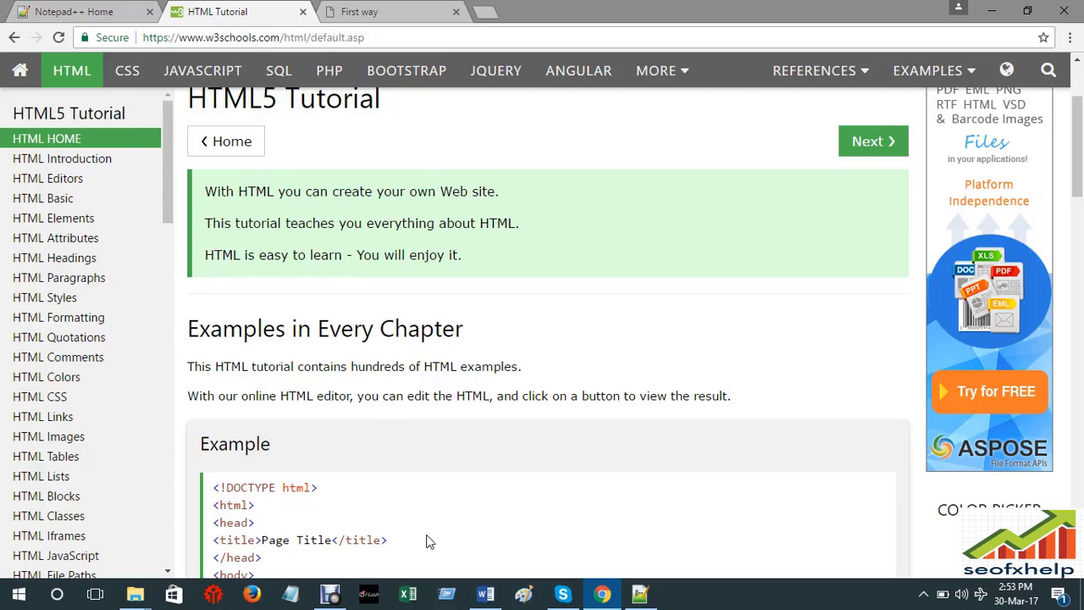
- Highlight the line "This is My Property" in Notepad++, and find the same text on the First way page in Chrome
{"action": "left_click", "coordinate": [640, 594]}
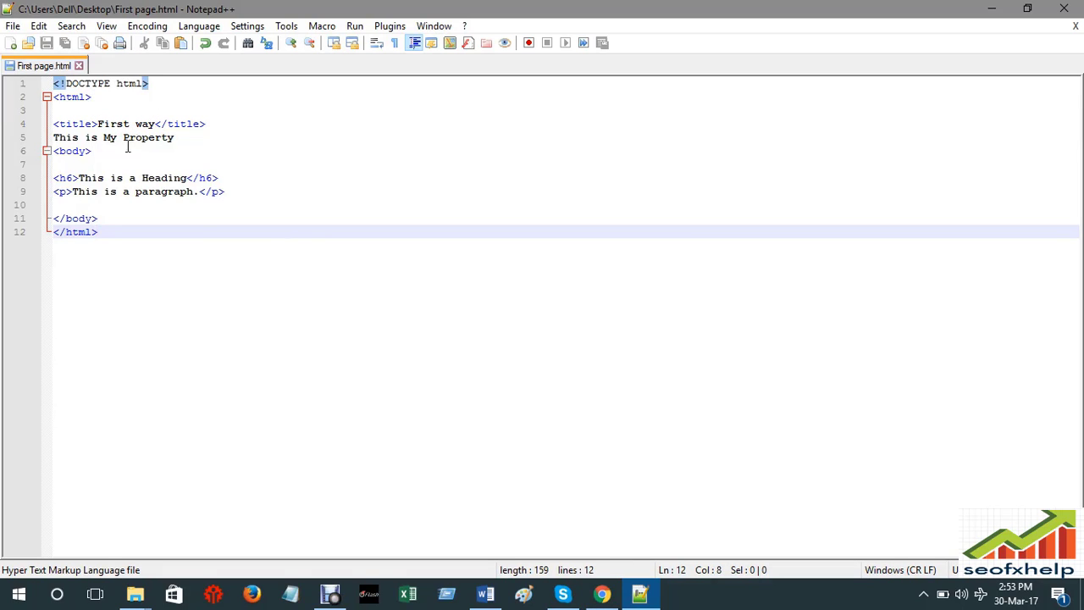
{"action": "left_click_drag", "start_coordinate": [178, 139], "coordinate": [53, 138]}
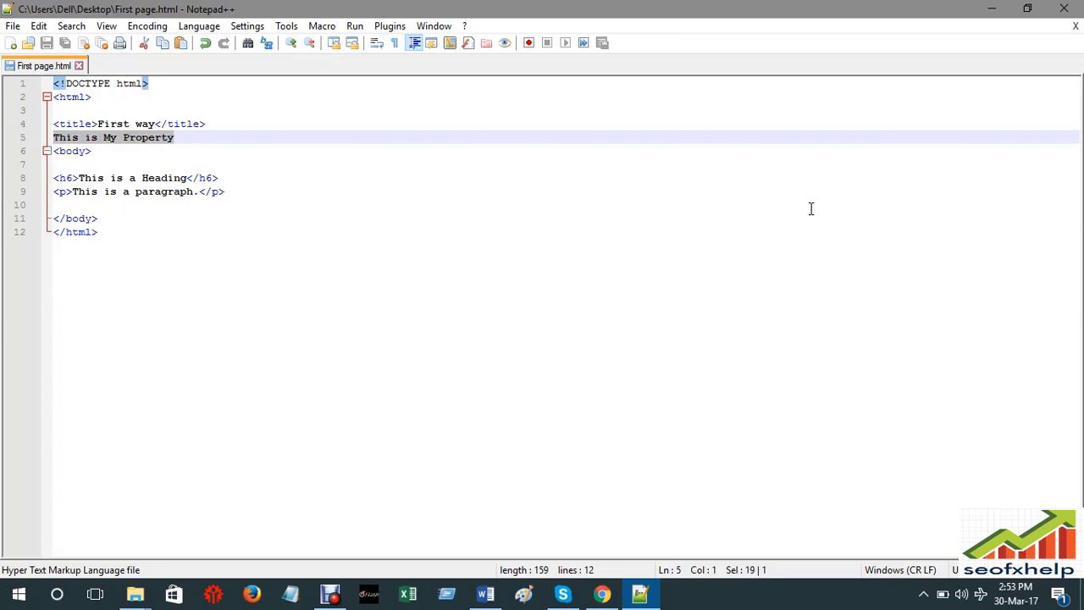
{"action": "left_click", "coordinate": [600, 595]}
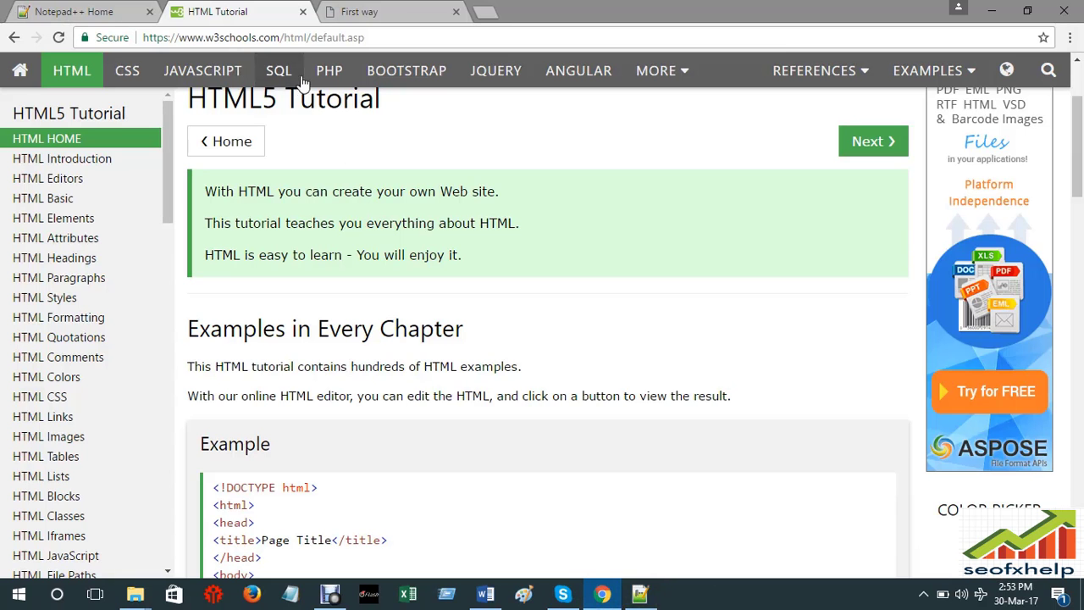
{"action": "left_click", "coordinate": [347, 12]}
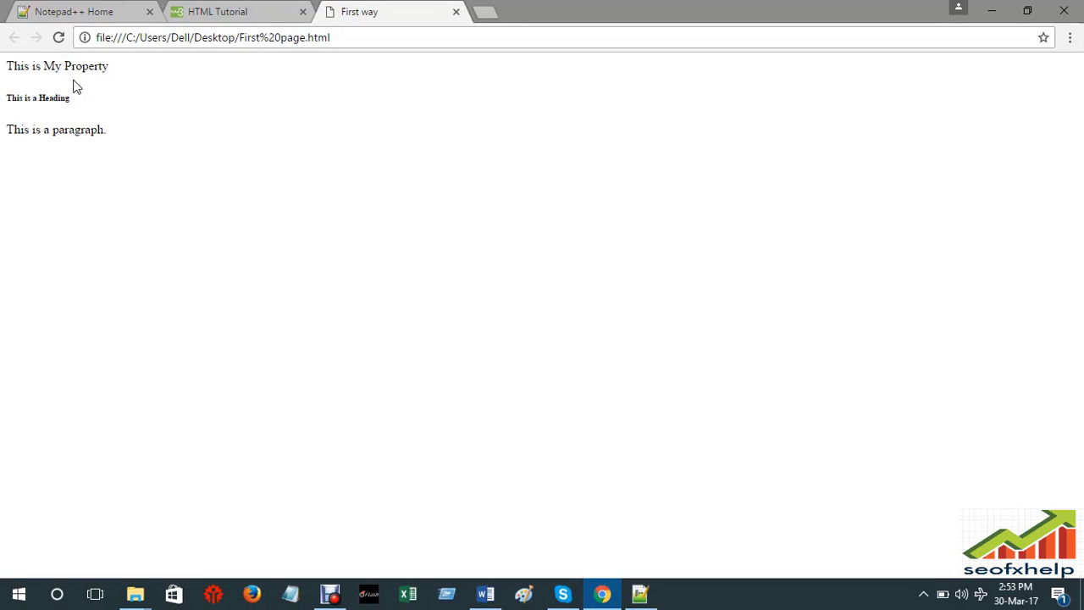
- Switch to Notepad++ and remove the full stop after "This is a paragraph" in the p element
{"action": "left_click", "coordinate": [634, 598]}
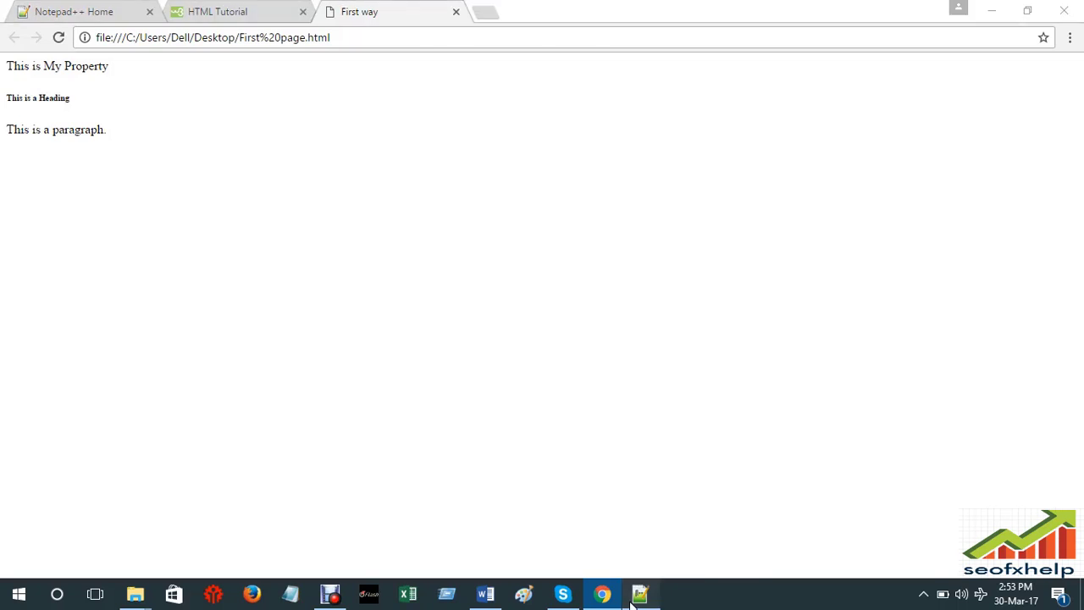
{"action": "left_click", "coordinate": [76, 192]}
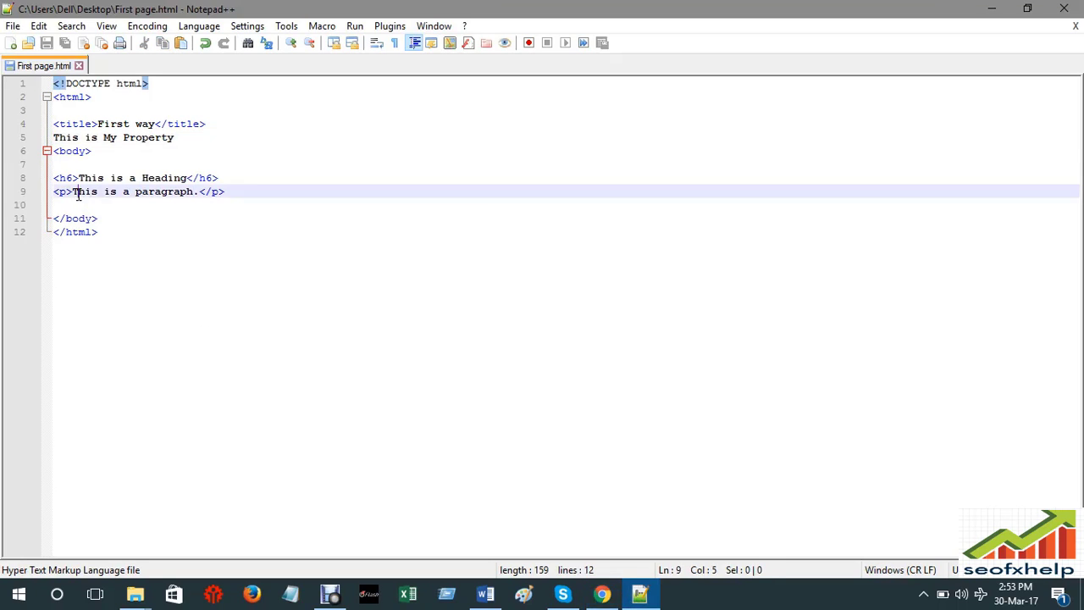
{"action": "left_click", "coordinate": [197, 191]}
{"action": "key", "text": "BackSpace"}
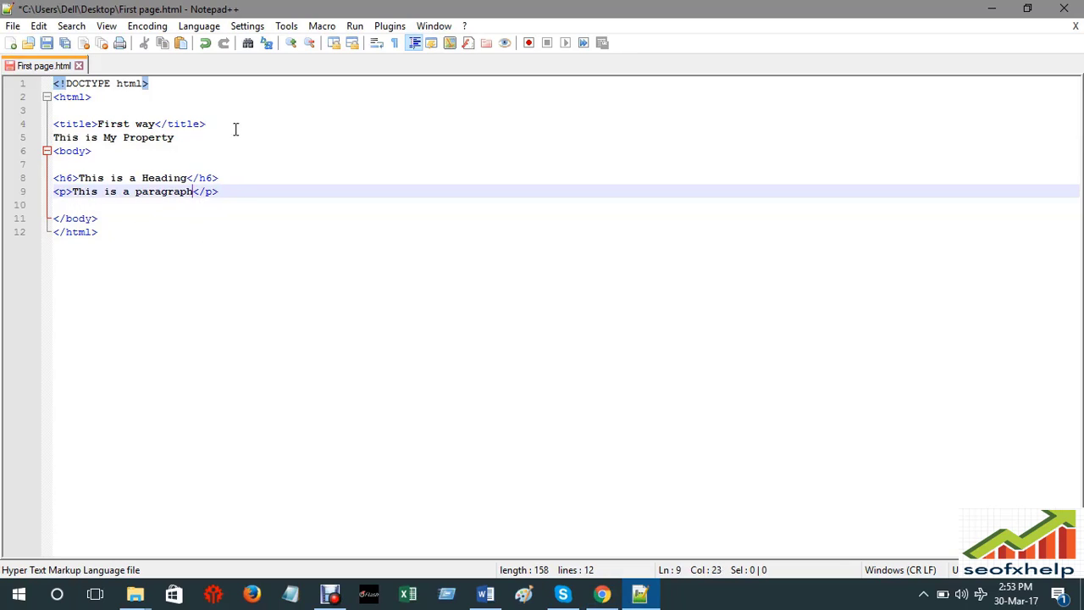
- Select all the code in First page.html, view the First way page in Chrome, and return to the code and clear the selection
{"action": "key", "text": "ctrl+a"}
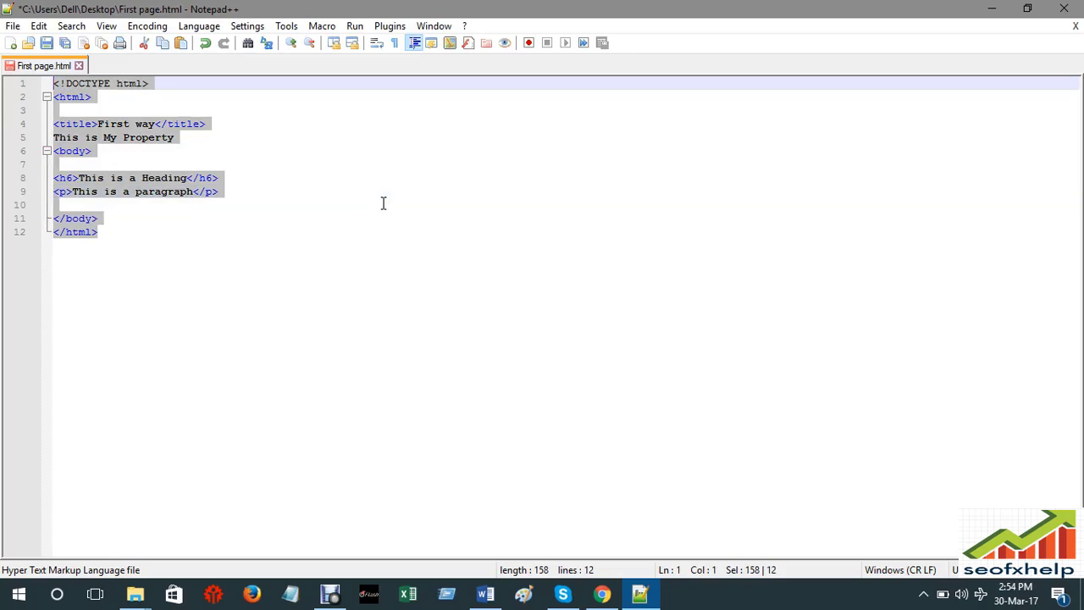
{"action": "left_click", "coordinate": [601, 593]}
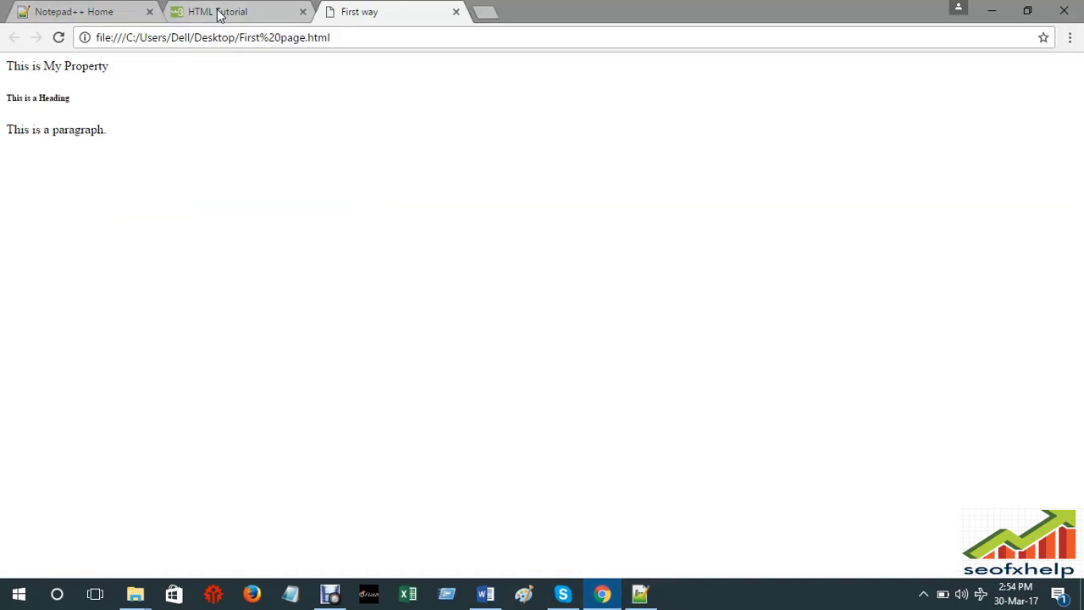
{"action": "left_click", "coordinate": [641, 594]}
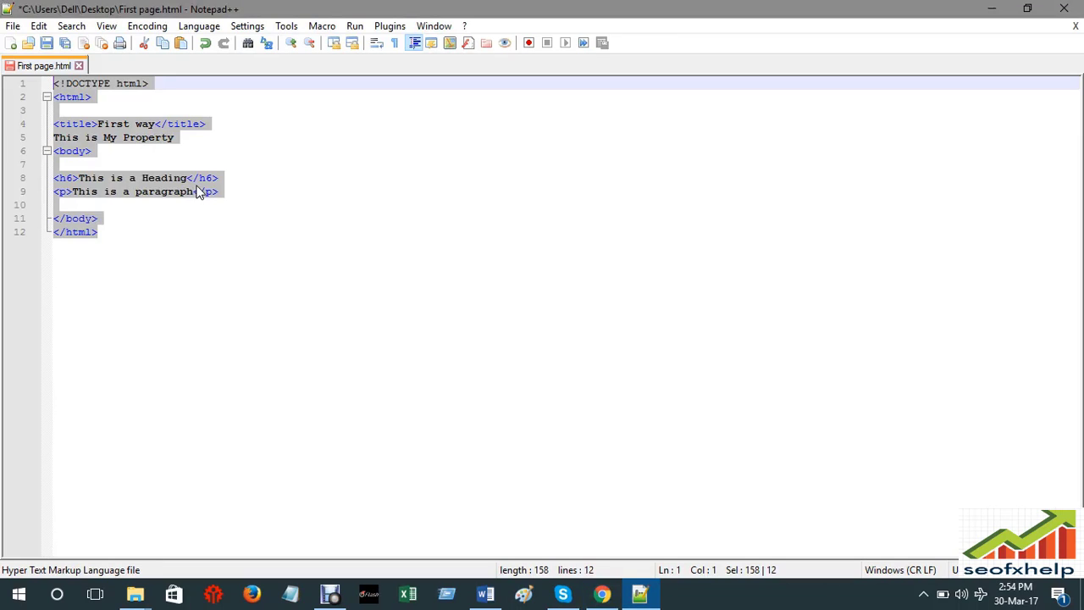
{"action": "left_click", "coordinate": [106, 155]}
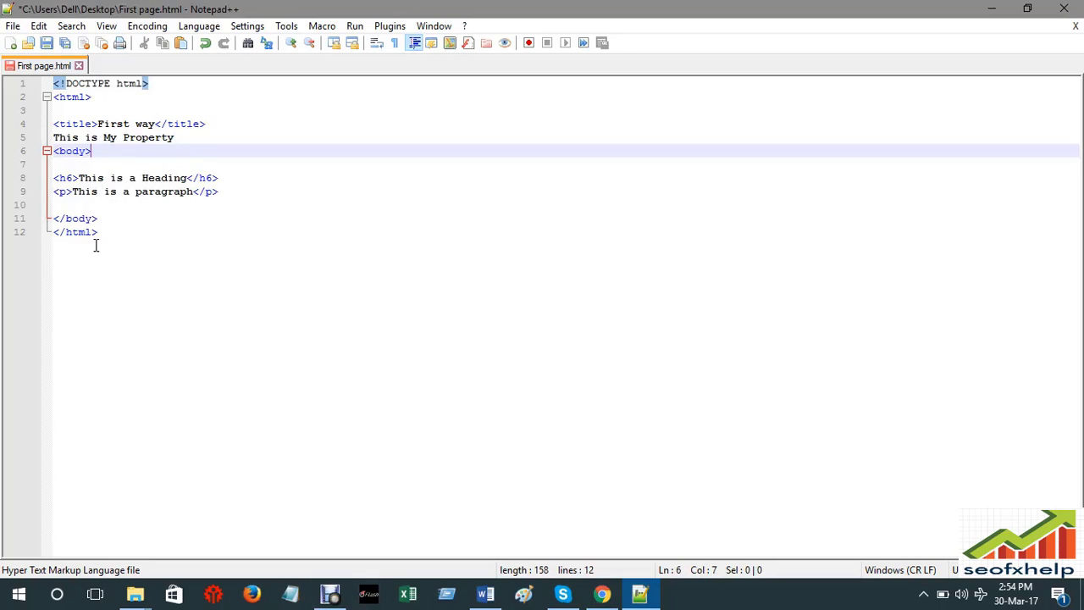
- Insert 18 blank lines below the paragraph line, ahead of the closing body tag
{"action": "left_click", "coordinate": [243, 193]}
{"action": "key", "text": "Return"}
{"action": "key", "text": "Return"}
{"action": "key", "text": "Return"}
{"action": "key", "text": "Return"}
{"action": "key", "text": "Return"}
{"action": "key", "text": "Return"}
{"action": "key", "text": "Return"}
{"action": "key", "text": "Return"}
{"action": "key", "text": "Return"}
{"action": "key", "text": "Return"}
{"action": "key", "text": "Return"}
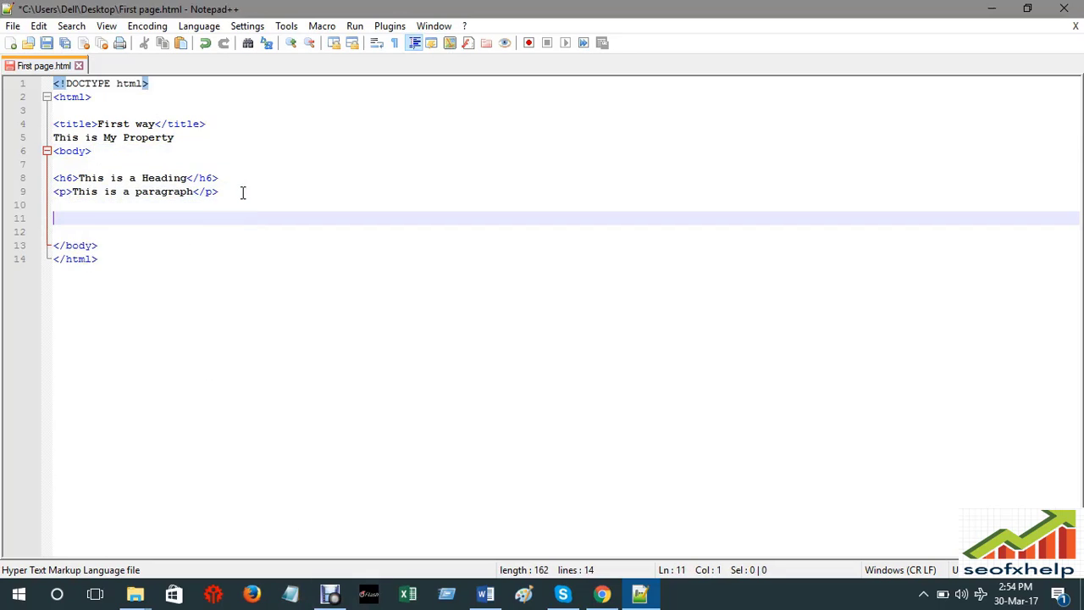
{"action": "key", "text": "Return"}
{"action": "key", "text": "Return"}
{"action": "key", "text": "Return"}
{"action": "key", "text": "Return"}
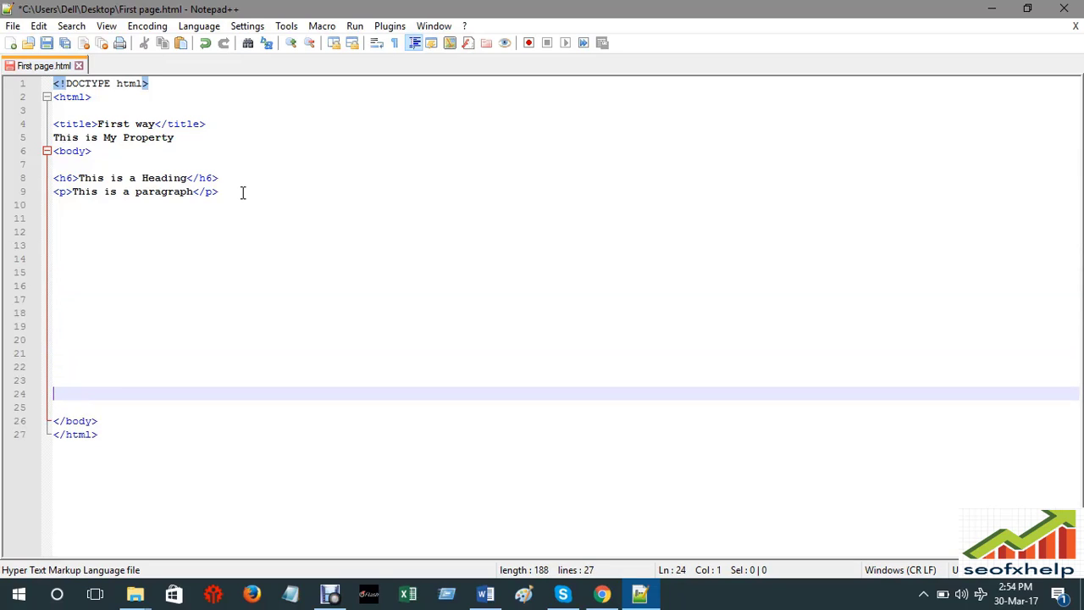
{"action": "key", "text": "Return"}
{"action": "key", "text": "Return"}
{"action": "key", "text": "Return"}
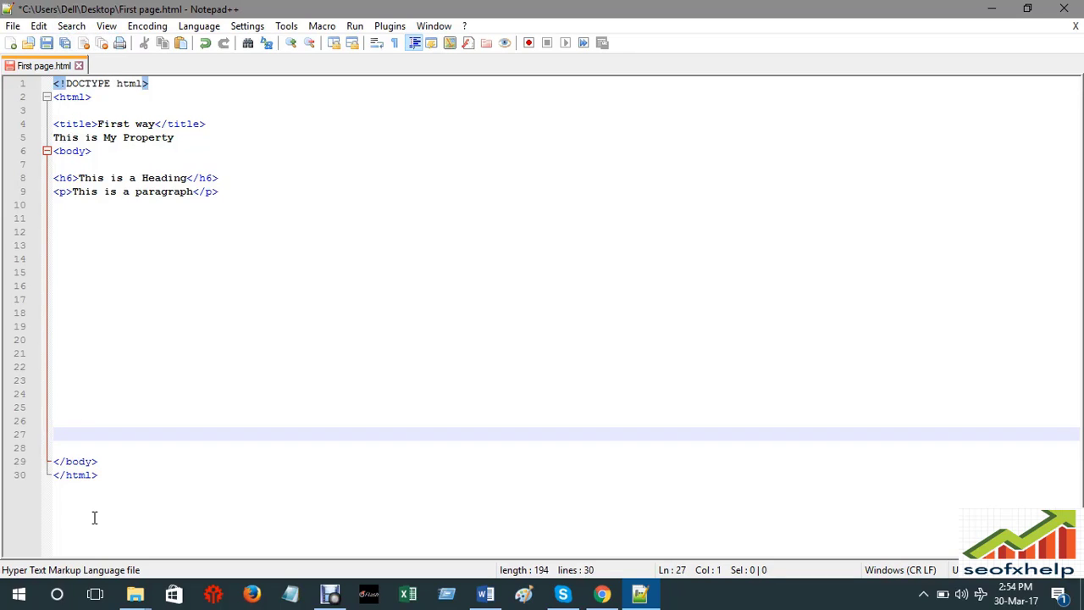
- Point out the matching closing and opening html tags in the code
{"action": "left_click", "coordinate": [66, 475]}
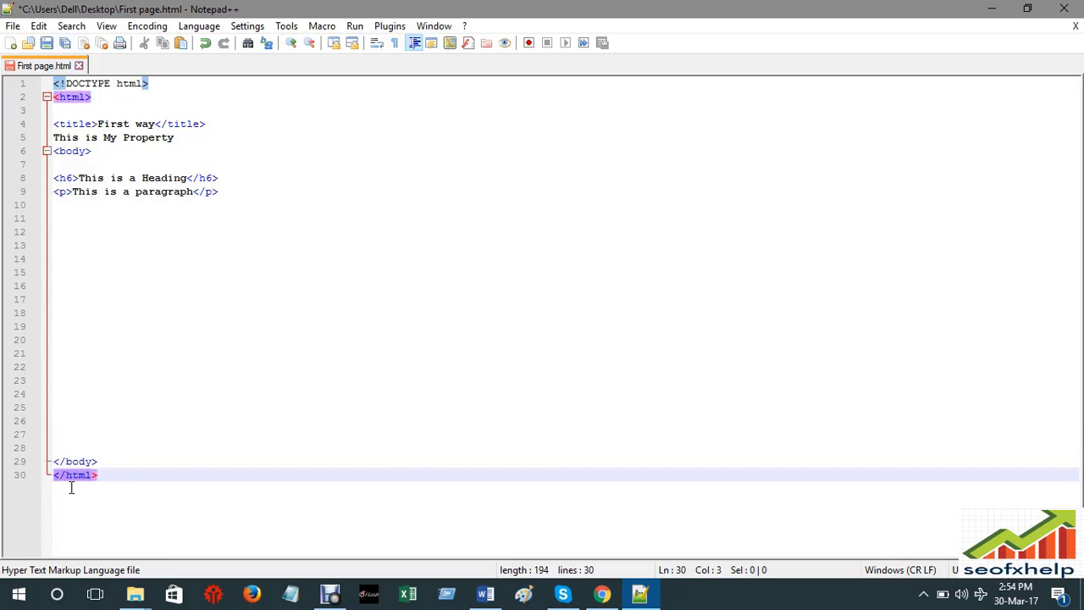
{"action": "left_click", "coordinate": [72, 97]}
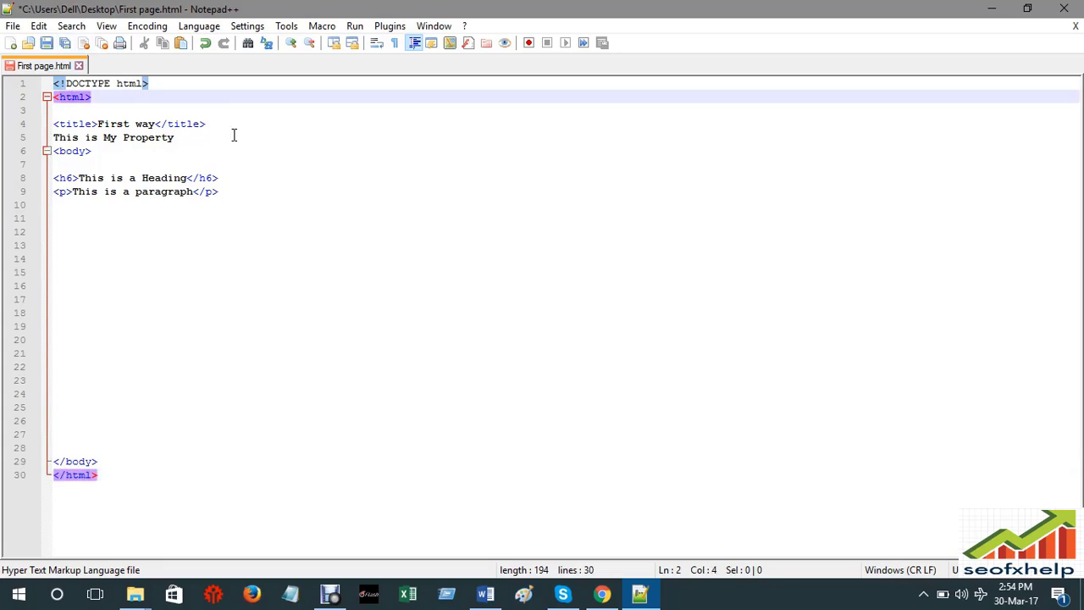
{"action": "left_click", "coordinate": [234, 136]}
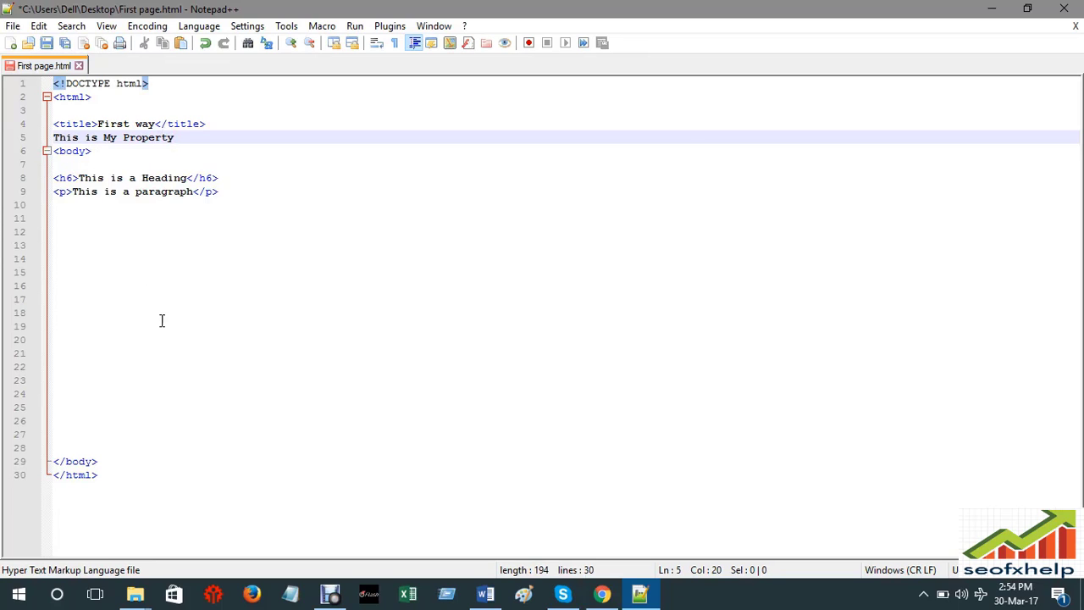
- Examine the Example code in the W3Schools HTML Tutorial in Chrome, and return to the blank area of the body in Notepad++
{"action": "left_click", "coordinate": [615, 597]}
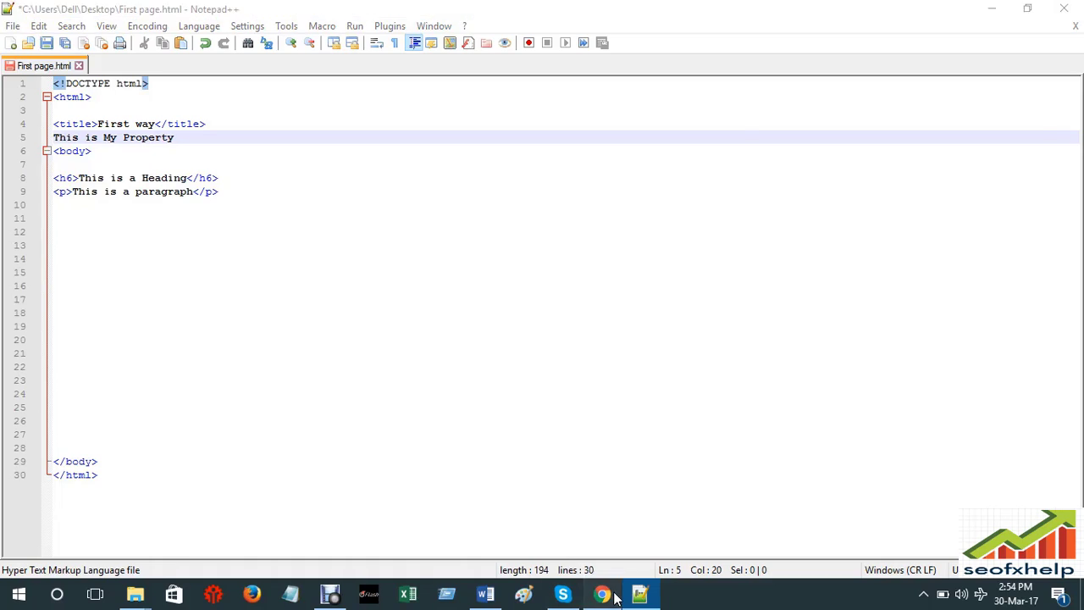
{"action": "left_click", "coordinate": [279, 13]}
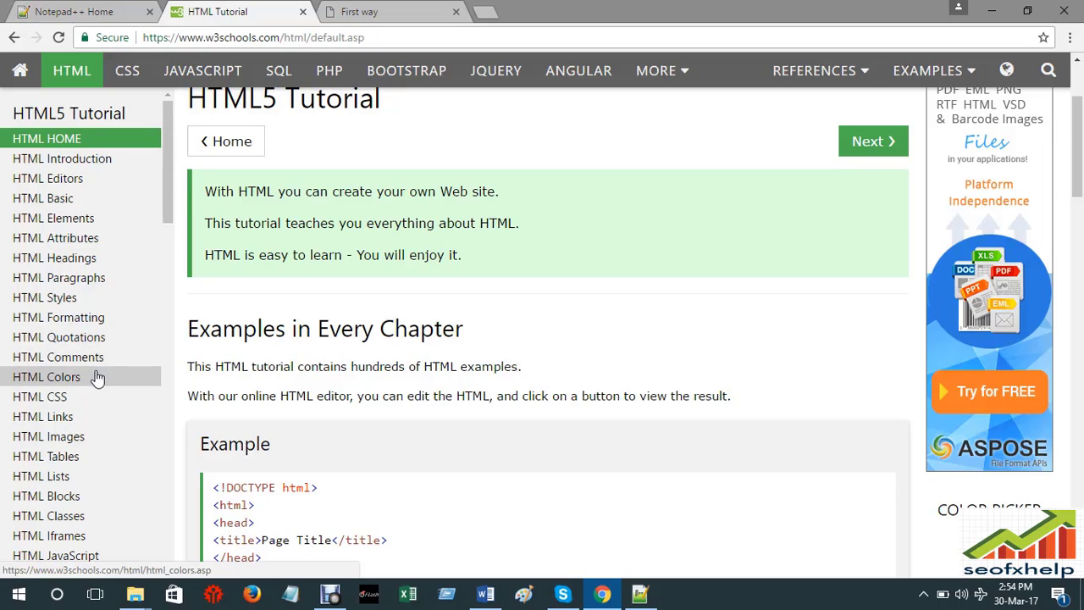
{"action": "scroll", "coordinate": [733, 288], "scroll_direction": "down", "scroll_amount": 1}
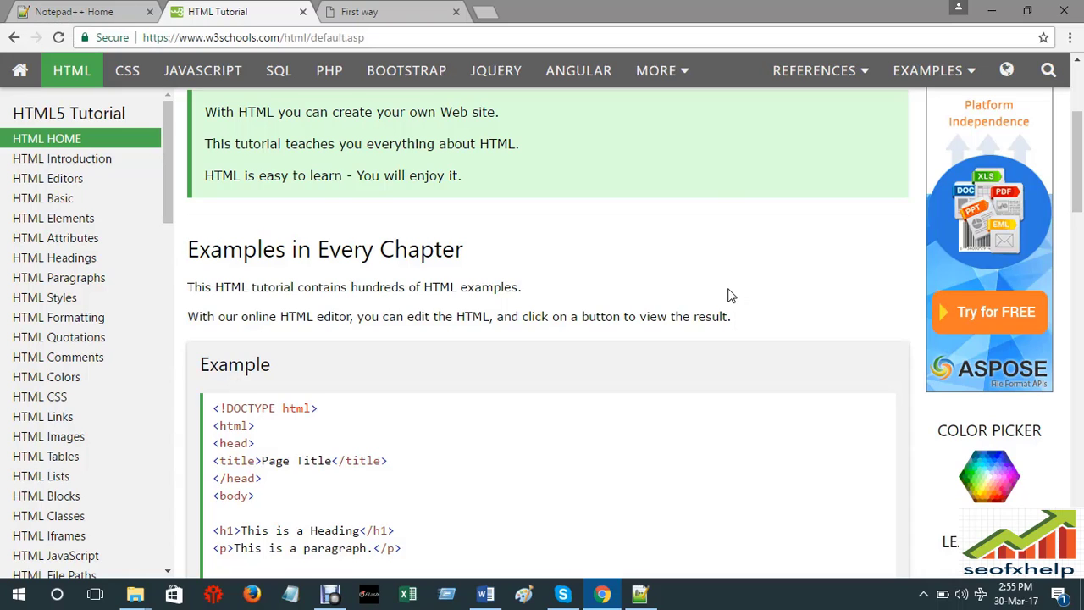
{"action": "scroll", "coordinate": [728, 297], "scroll_direction": "down", "scroll_amount": 1}
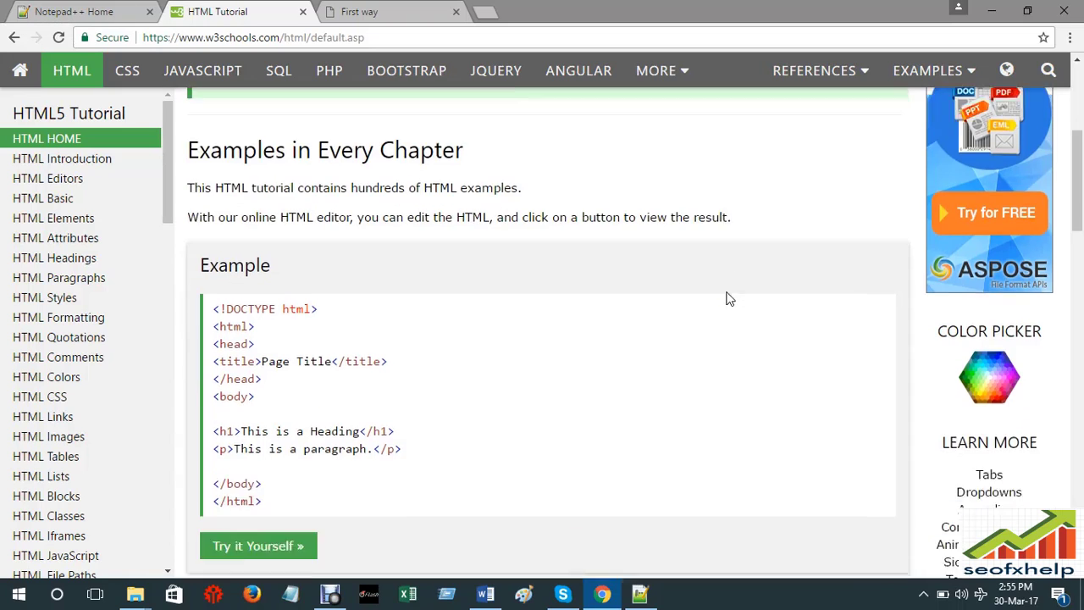
{"action": "scroll", "coordinate": [602, 322], "scroll_direction": "up", "scroll_amount": 2}
{"action": "scroll", "coordinate": [602, 323], "scroll_direction": "down", "scroll_amount": 3}
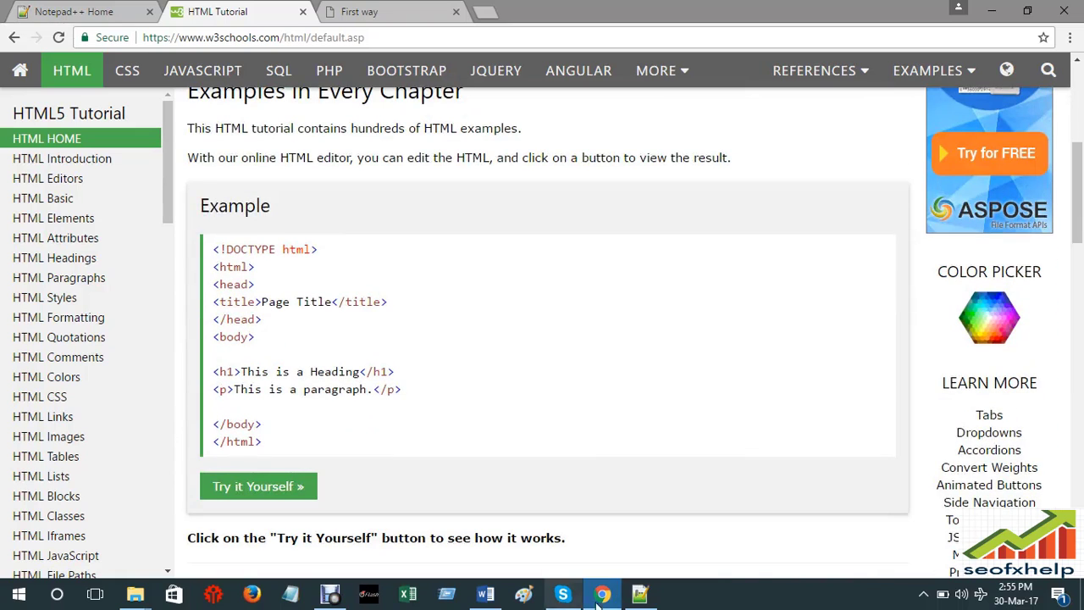
{"action": "left_click", "coordinate": [640, 594]}
{"action": "left_click", "coordinate": [296, 298]}
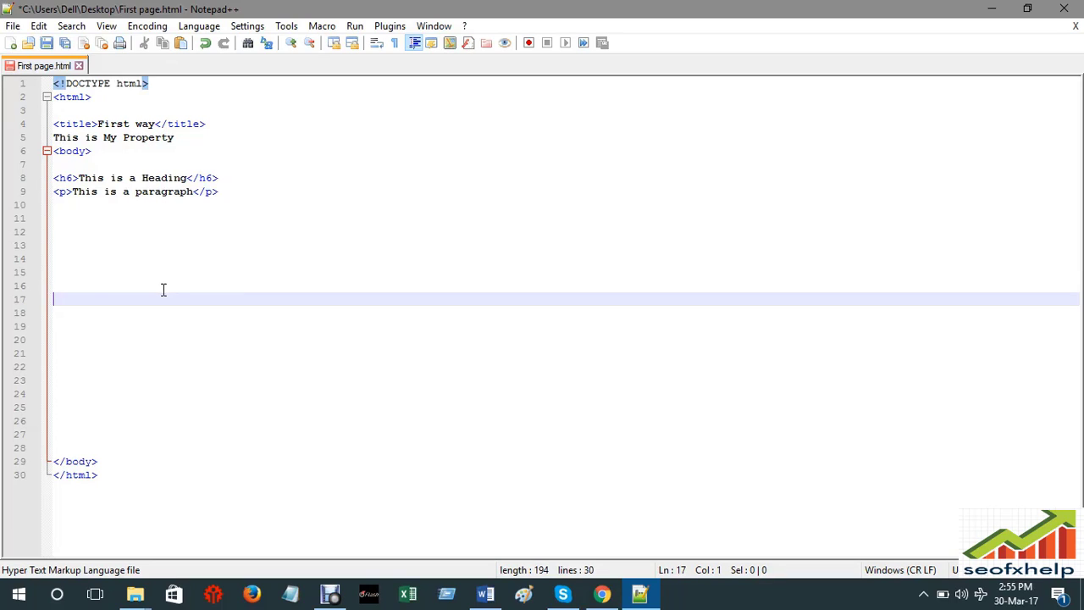
- Switch to Chrome and browse the chapter list and page sections of the W3Schools HTML Tutorial
{"action": "left_click", "coordinate": [602, 593]}
{"action": "scroll", "coordinate": [166, 184], "scroll_direction": "up", "scroll_amount": 3}
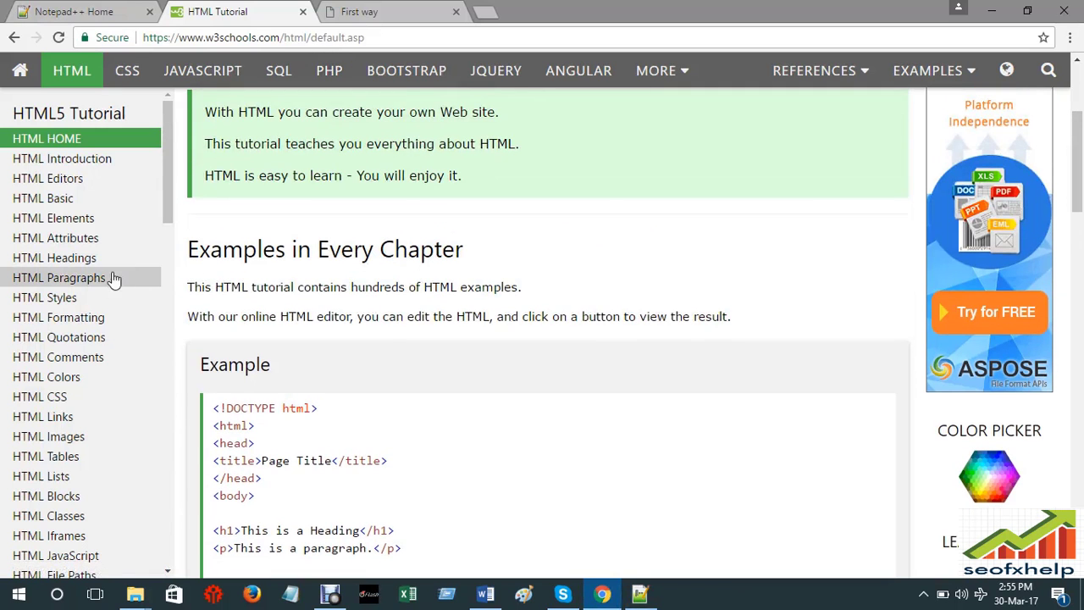
{"action": "scroll", "coordinate": [109, 172], "scroll_direction": "down", "scroll_amount": 4}
{"action": "scroll", "coordinate": [508, 347], "scroll_direction": "down", "scroll_amount": 5}
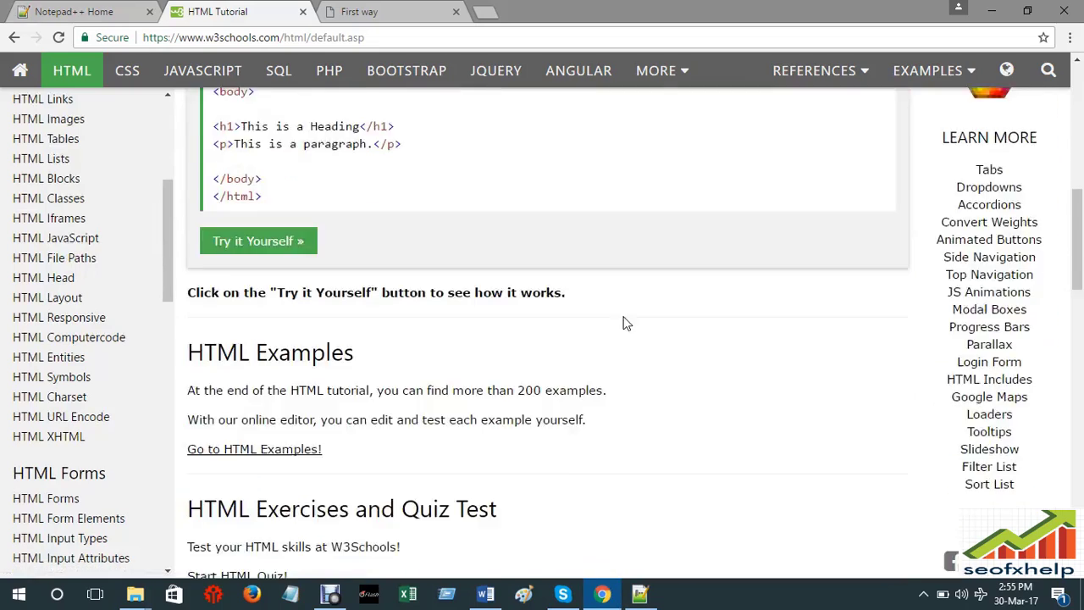
{"action": "scroll", "coordinate": [624, 323], "scroll_direction": "down", "scroll_amount": 6}
{"action": "scroll", "coordinate": [622, 356], "scroll_direction": "up", "scroll_amount": 9}
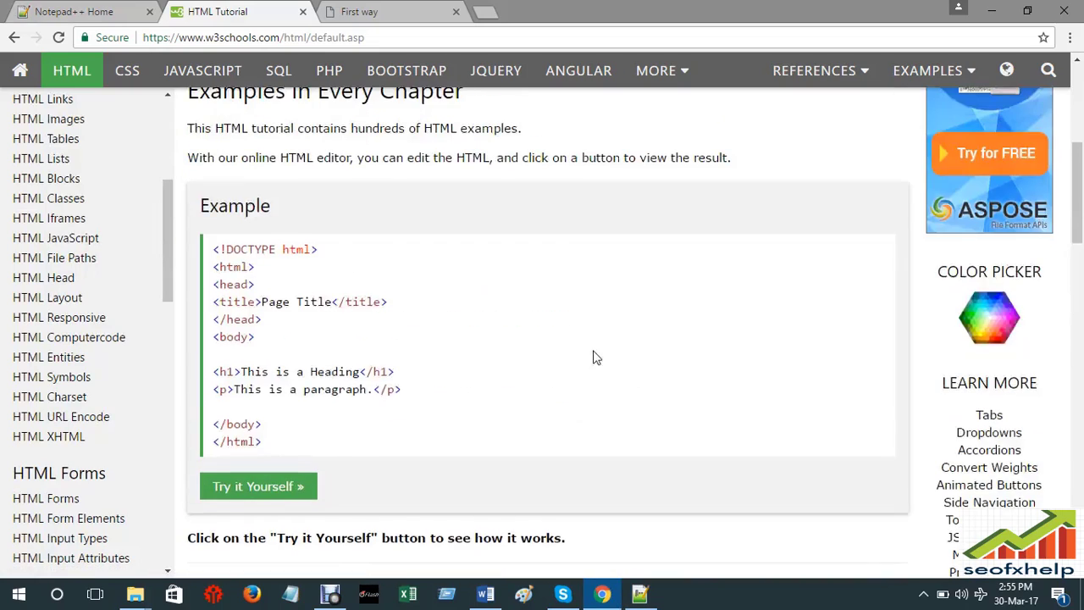
- Switch to Notepad++ and delete the text "This is a paragraph" from between the p tags
{"action": "left_click", "coordinate": [640, 593]}
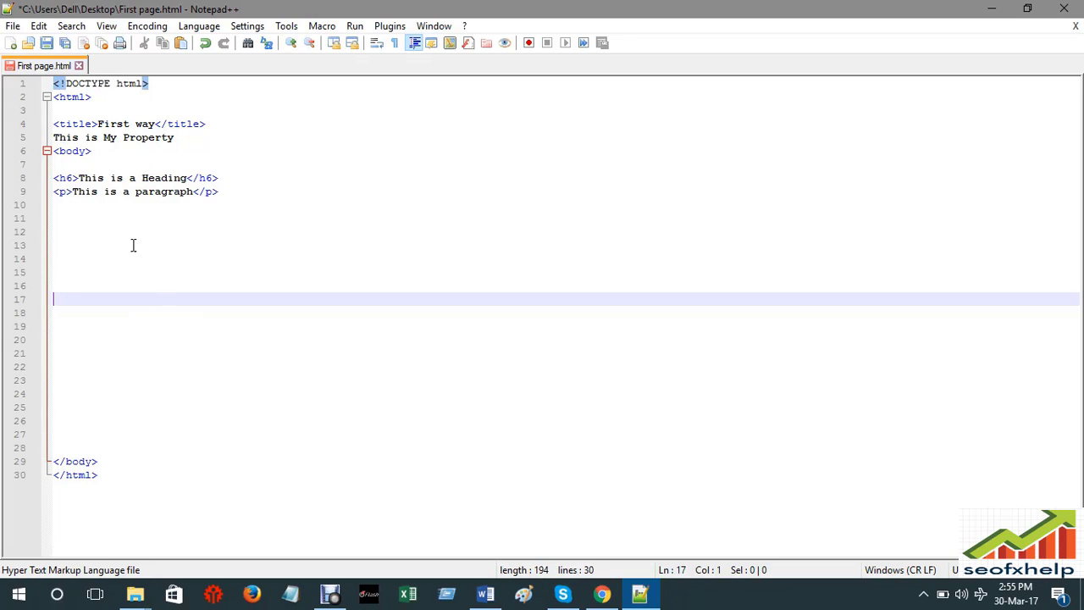
{"action": "left_click", "coordinate": [195, 190]}
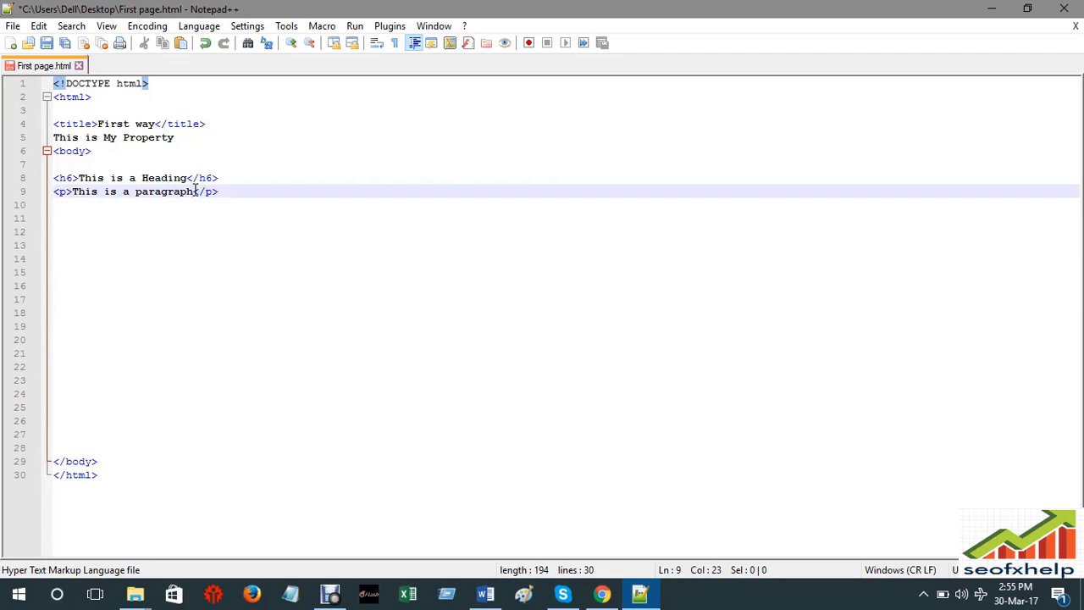
{"action": "left_click_drag", "start_coordinate": [195, 191], "coordinate": [72, 191]}
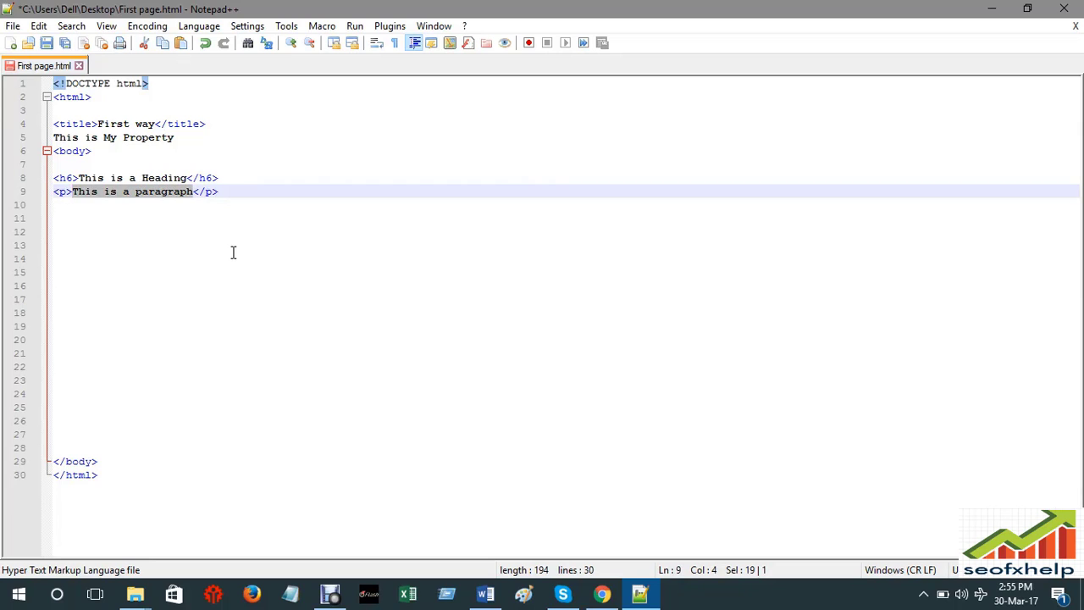
{"action": "key", "text": "Delete"}
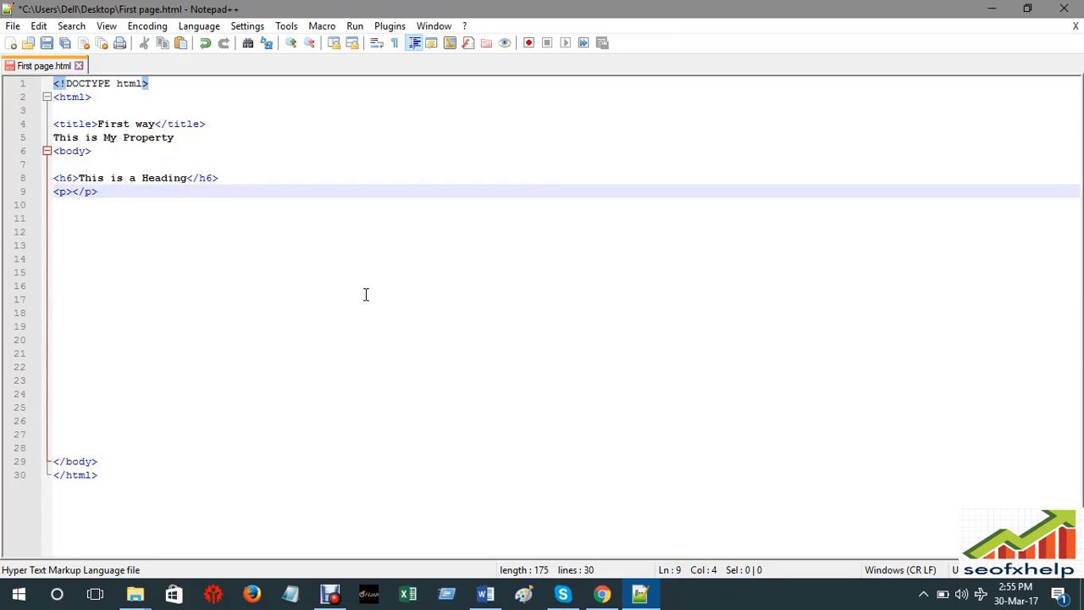
- Switch to Chrome and copy the paragraph under HTML References in the W3Schools HTML Tutorial
{"action": "left_click", "coordinate": [601, 594]}
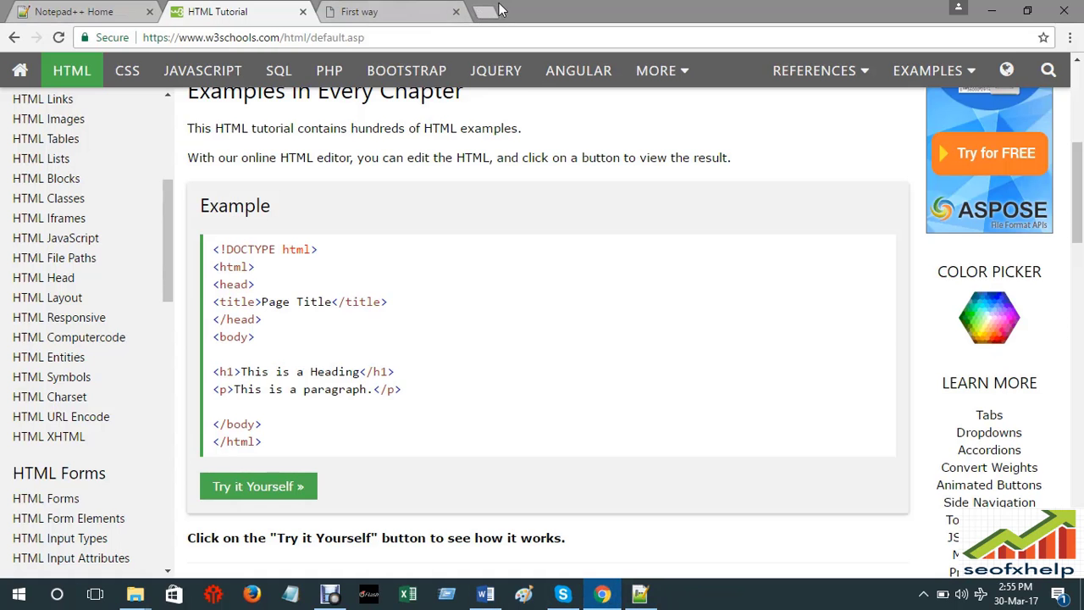
{"action": "scroll", "coordinate": [495, 302], "scroll_direction": "down", "scroll_amount": 11}
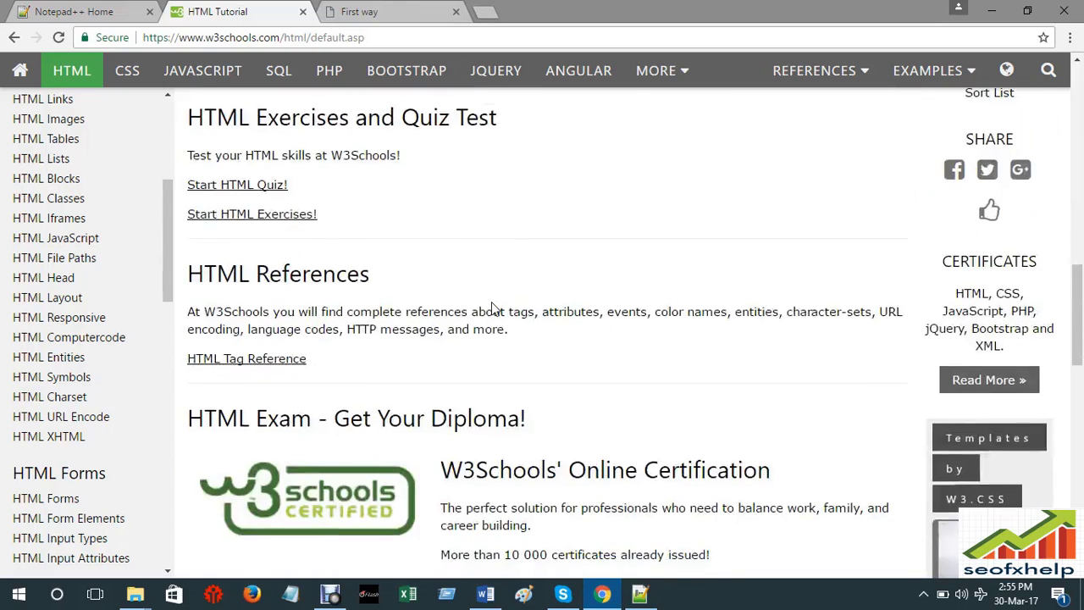
{"action": "scroll", "coordinate": [492, 305], "scroll_direction": "up", "scroll_amount": 4}
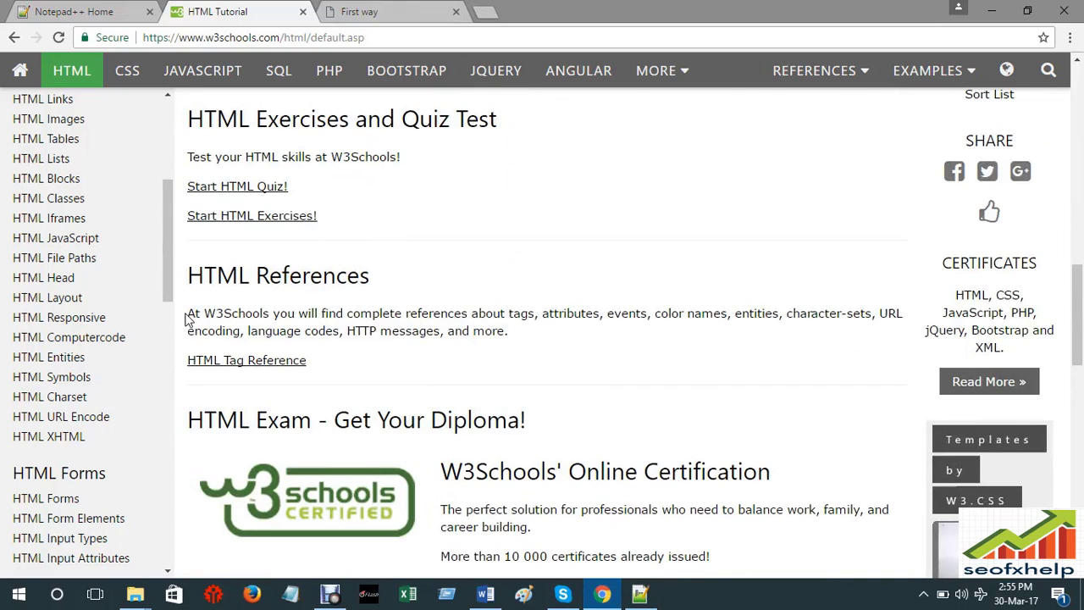
{"action": "left_click_drag", "start_coordinate": [185, 314], "coordinate": [527, 331]}
{"action": "key", "text": "ctrl+c"}
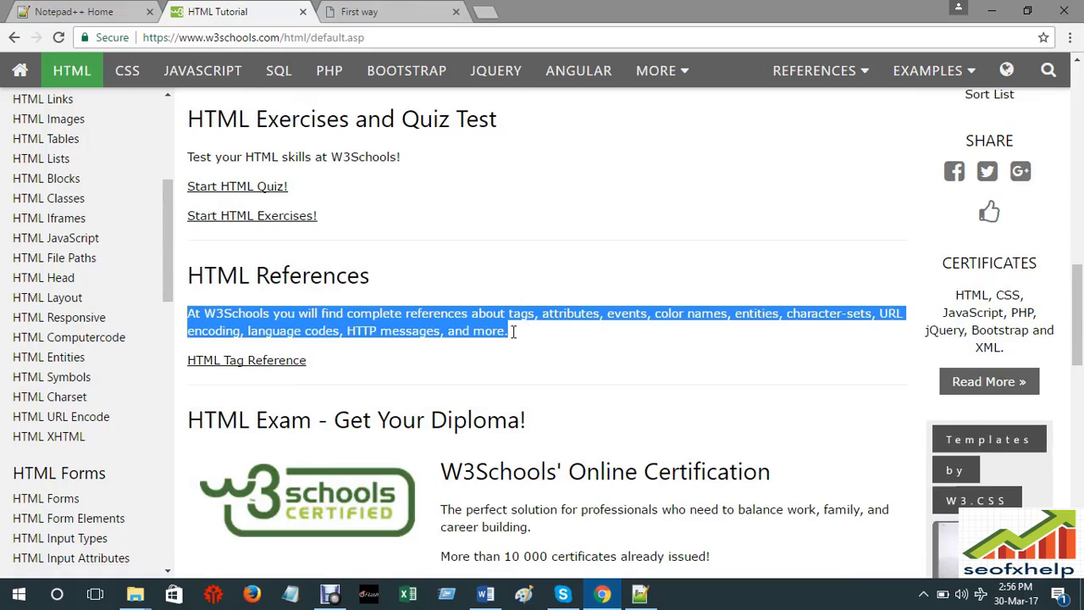
{"action": "right_click", "coordinate": [465, 336]}
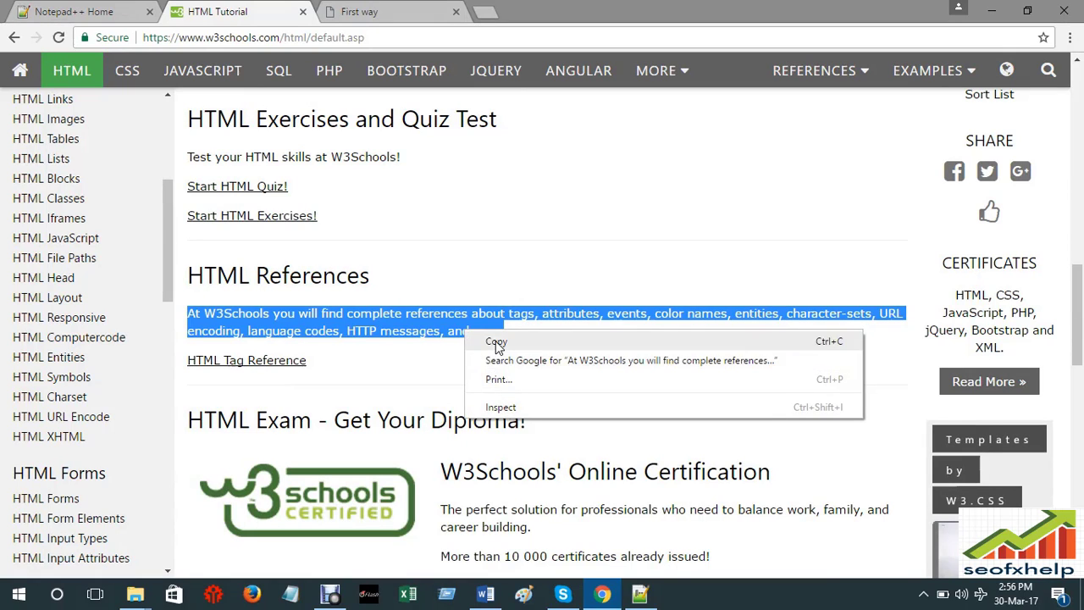
{"action": "left_click", "coordinate": [496, 341]}
- Switch to Notepad++, paste the copied text between the p tags, and break the line before "character-sets"
{"action": "left_click", "coordinate": [639, 593]}
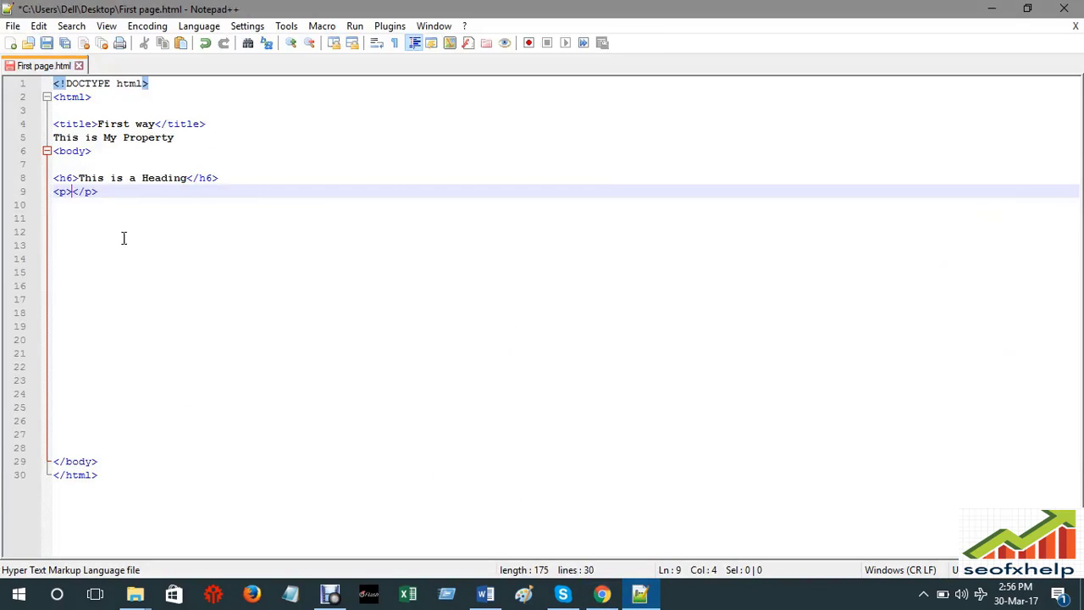
{"action": "right_click", "coordinate": [74, 191]}
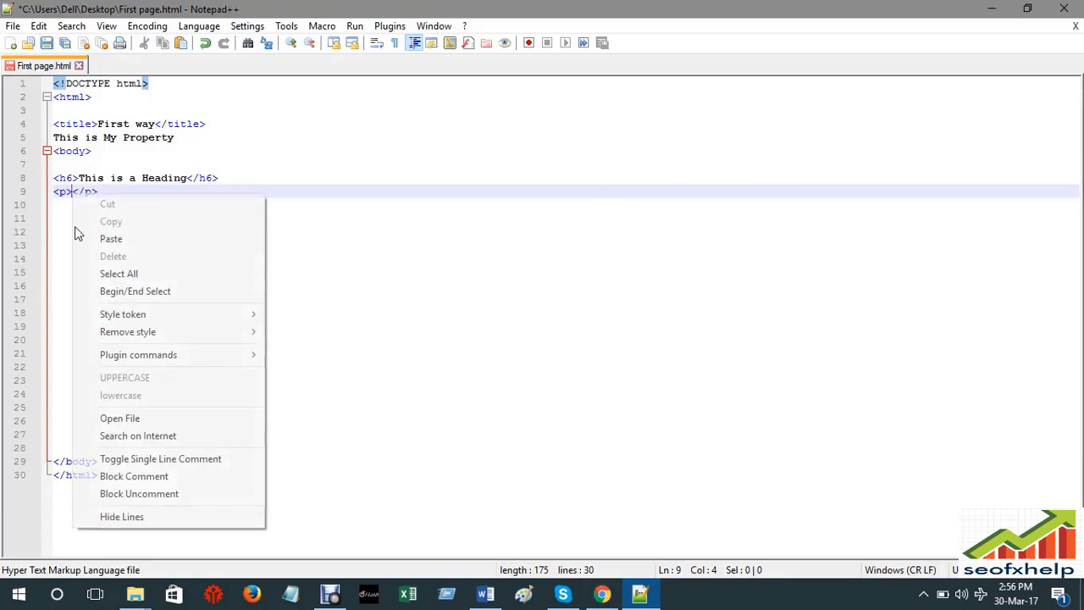
{"action": "left_click", "coordinate": [124, 238]}
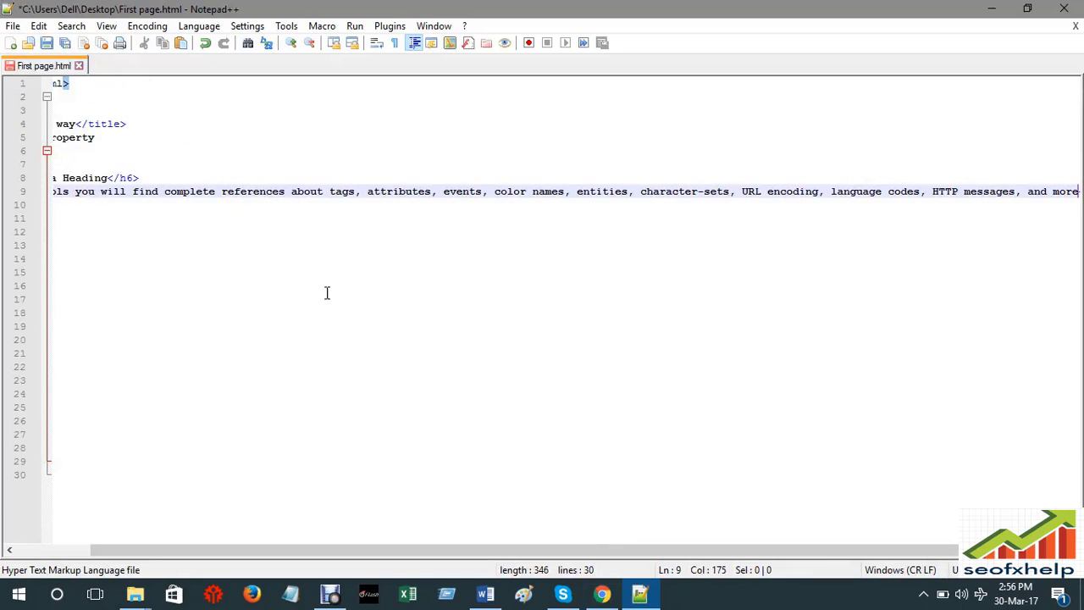
{"action": "left_click", "coordinate": [641, 193]}
{"action": "key", "text": "Return"}
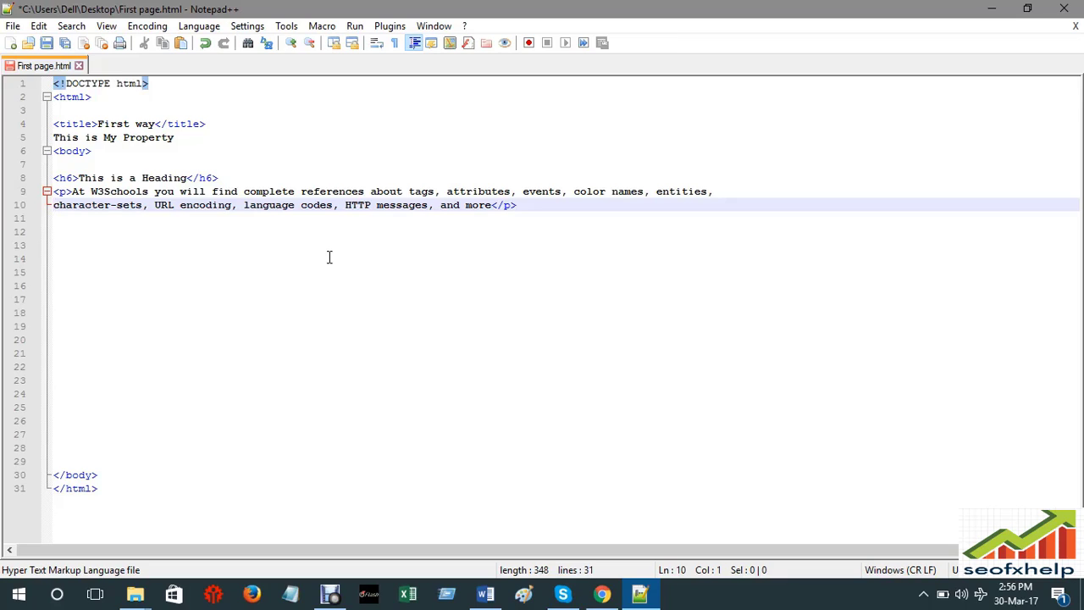
- Change the opening and closing tags around "This is a Heading" to h1 and save the file
{"action": "left_click", "coordinate": [211, 153]}
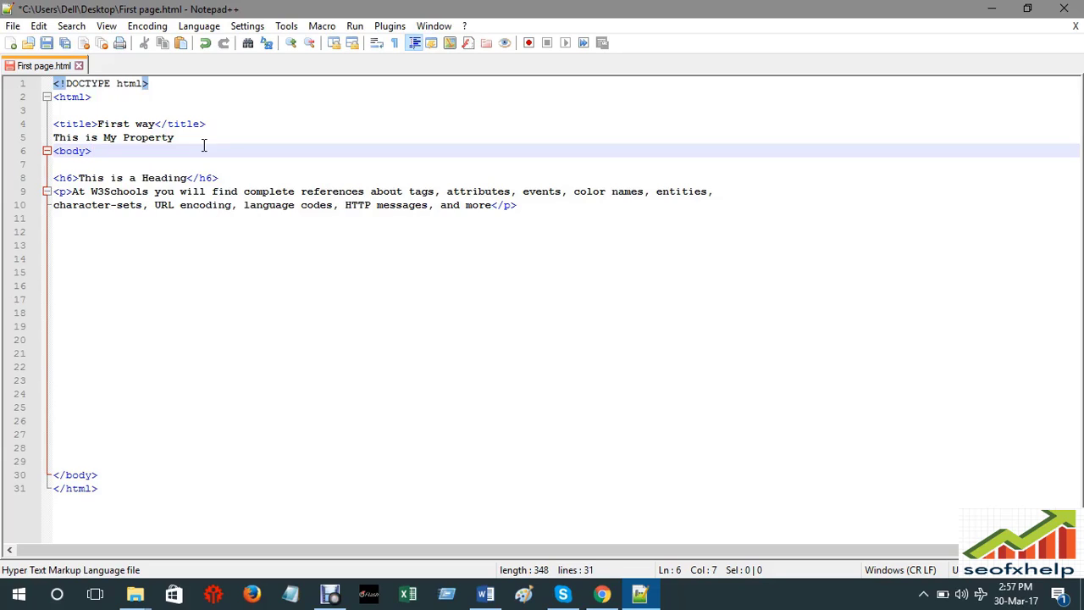
{"action": "left_click", "coordinate": [67, 177]}
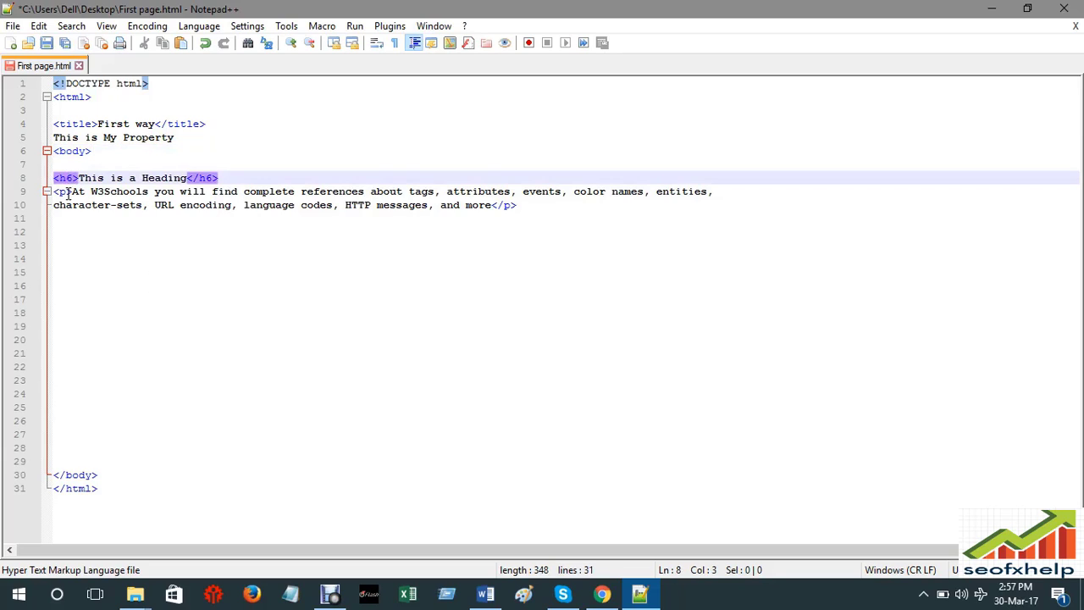
{"action": "left_click", "coordinate": [74, 178]}
{"action": "key", "text": "BackSpace"}
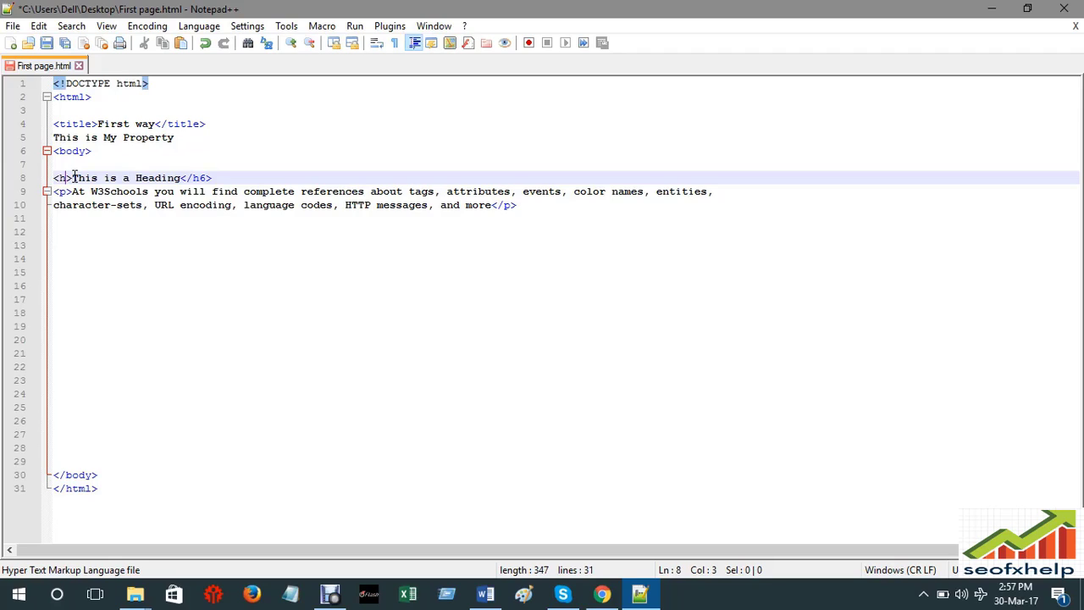
{"action": "type", "text": "1"}
{"action": "left_click", "coordinate": [211, 178]}
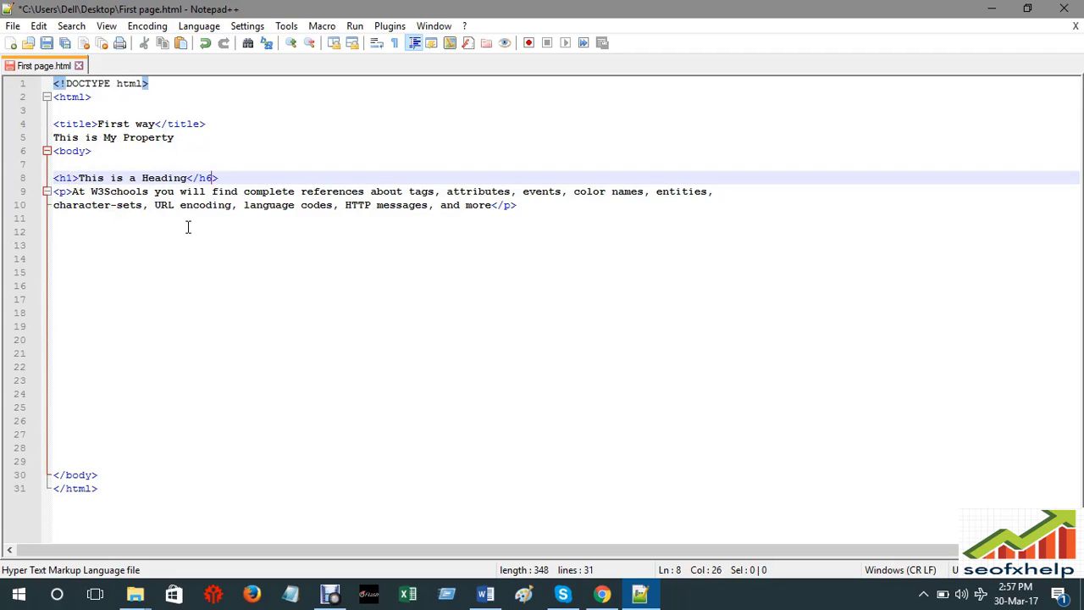
{"action": "key", "text": "BackSpace"}
{"action": "type", "text": "1"}
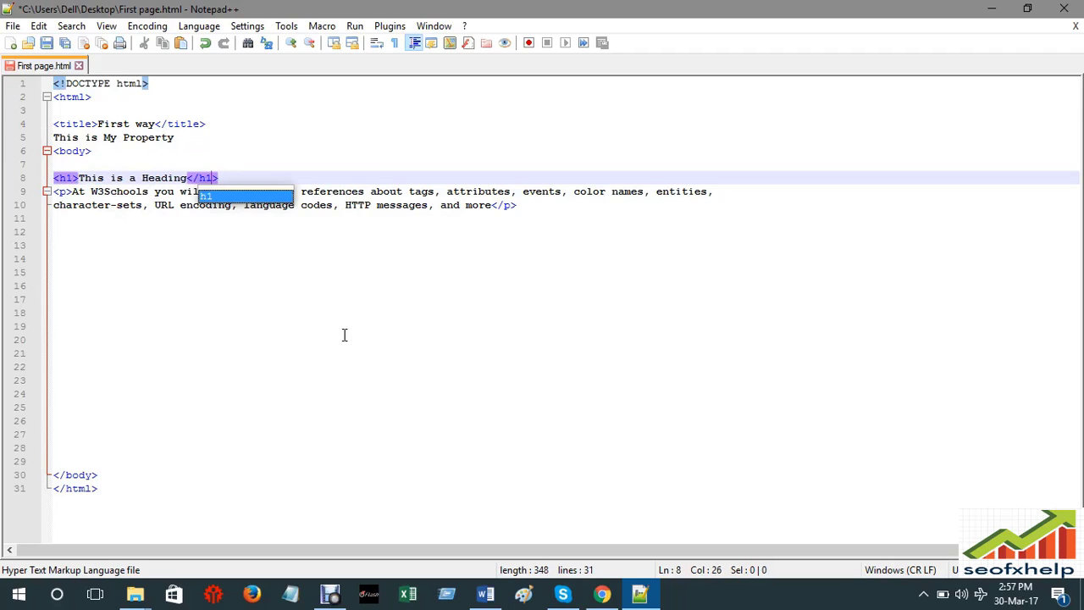
{"action": "key", "text": "ctrl+s"}
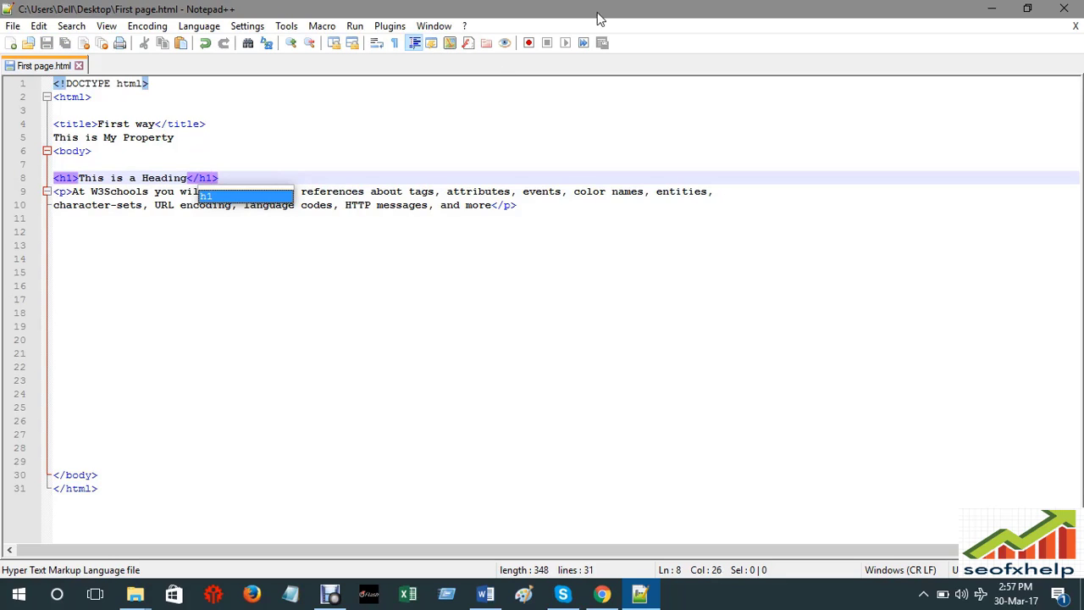
- Switch to Chrome and reload the First way page to preview the h1 heading and new paragraph
{"action": "left_click", "coordinate": [602, 595]}
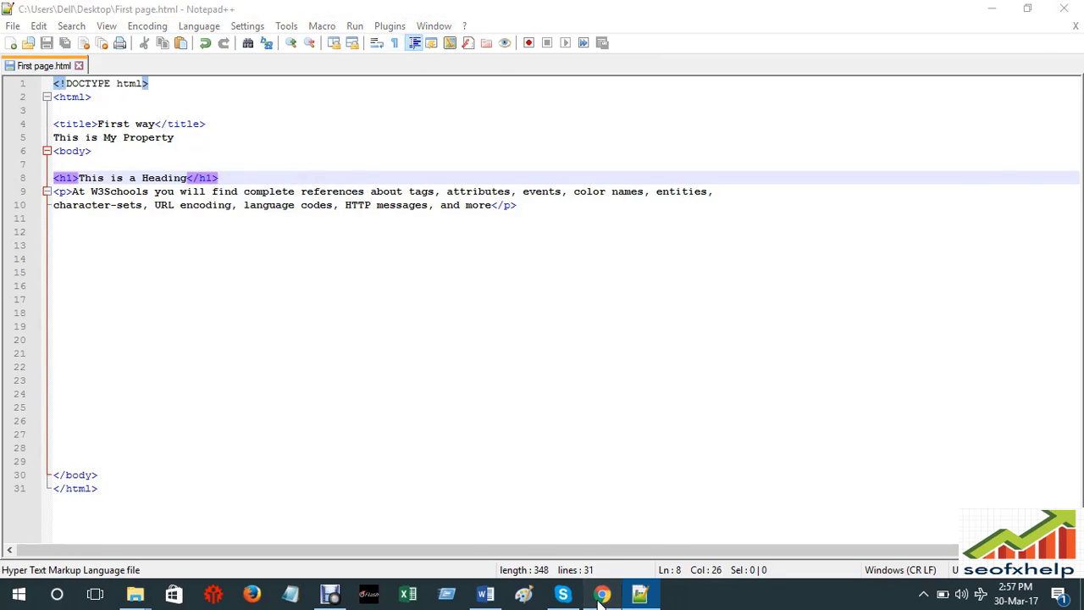
{"action": "left_click", "coordinate": [352, 10]}
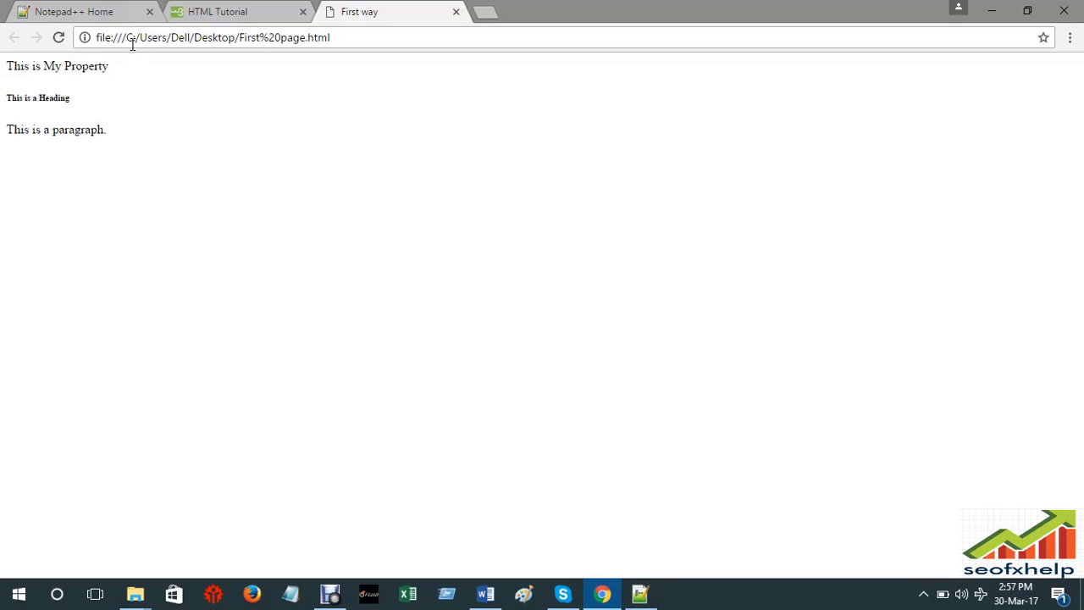
{"action": "left_click", "coordinate": [59, 38]}
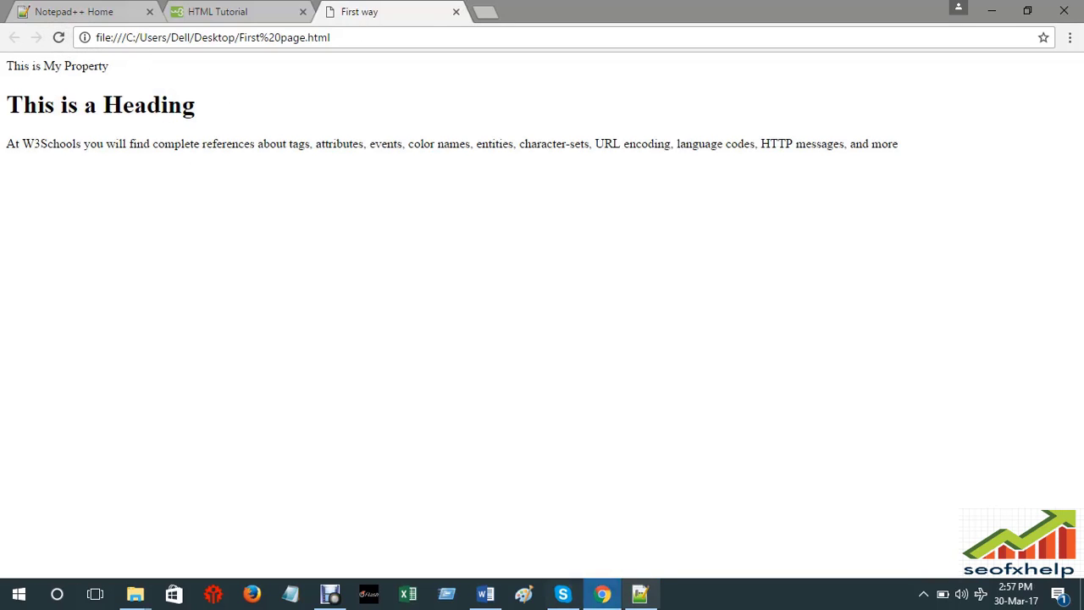
- Switch to Notepad++, change the heading's opening and closing tags to h4, and save the file
{"action": "left_click", "coordinate": [641, 594]}
{"action": "left_click", "coordinate": [73, 177]}
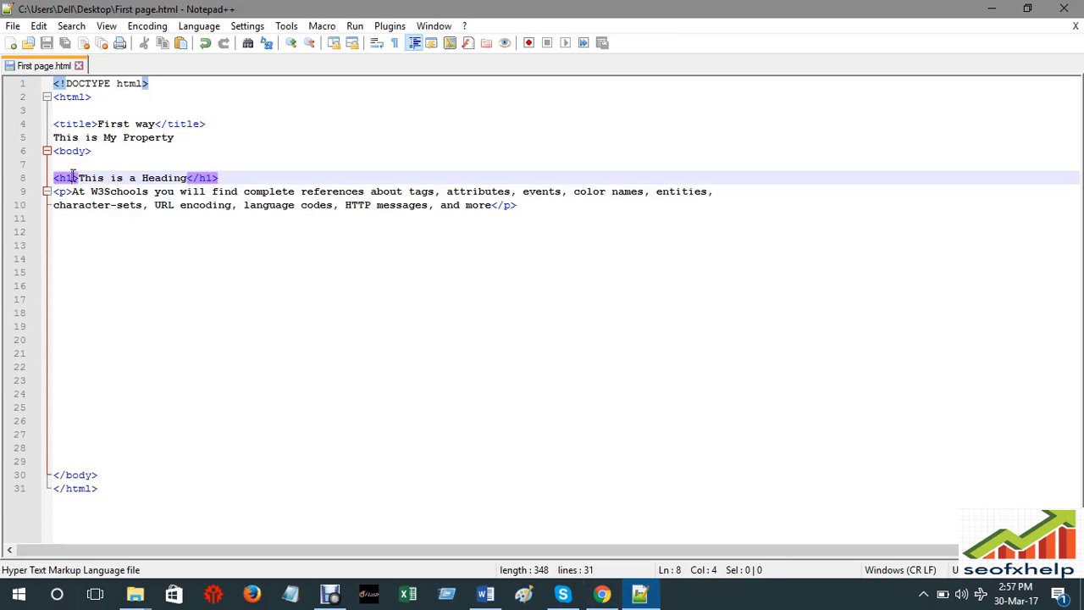
{"action": "key", "text": "BackSpace"}
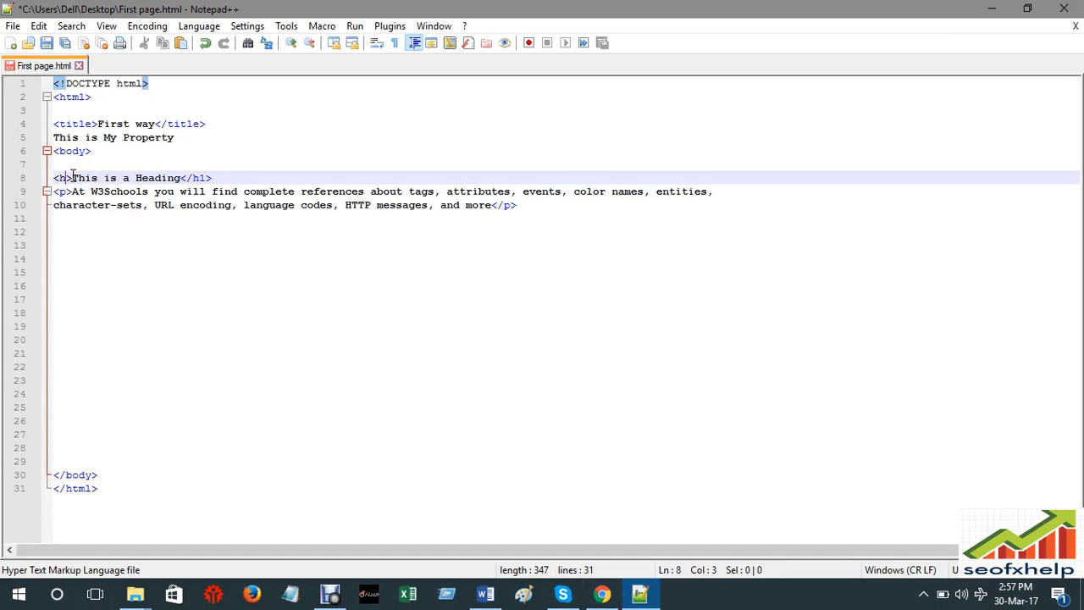
{"action": "type", "text": "4"}
{"action": "left_click", "coordinate": [212, 177]}
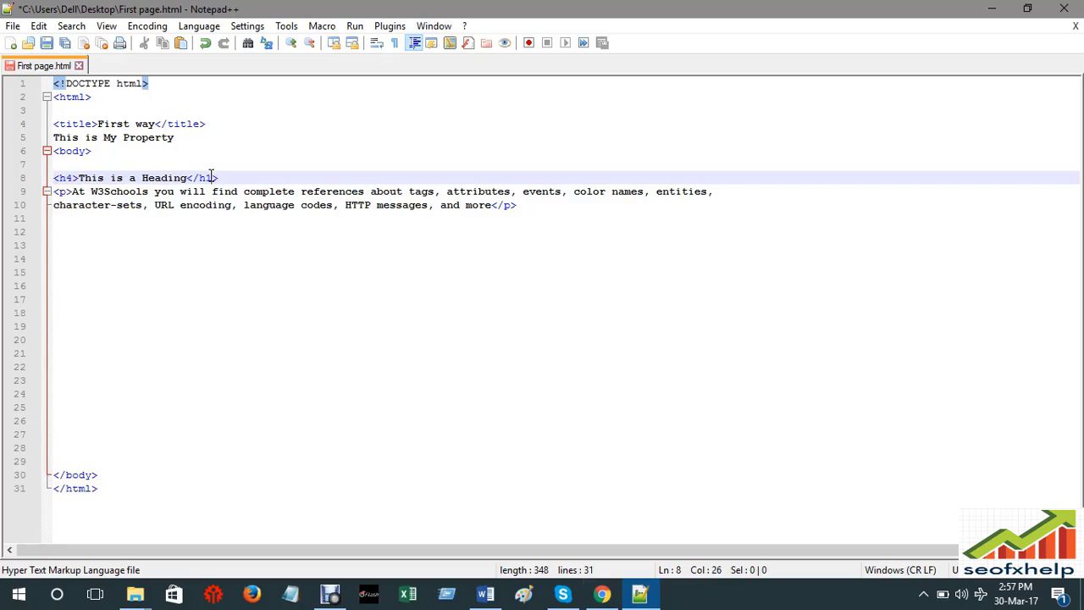
{"action": "key", "text": "BackSpace"}
{"action": "type", "text": "4"}
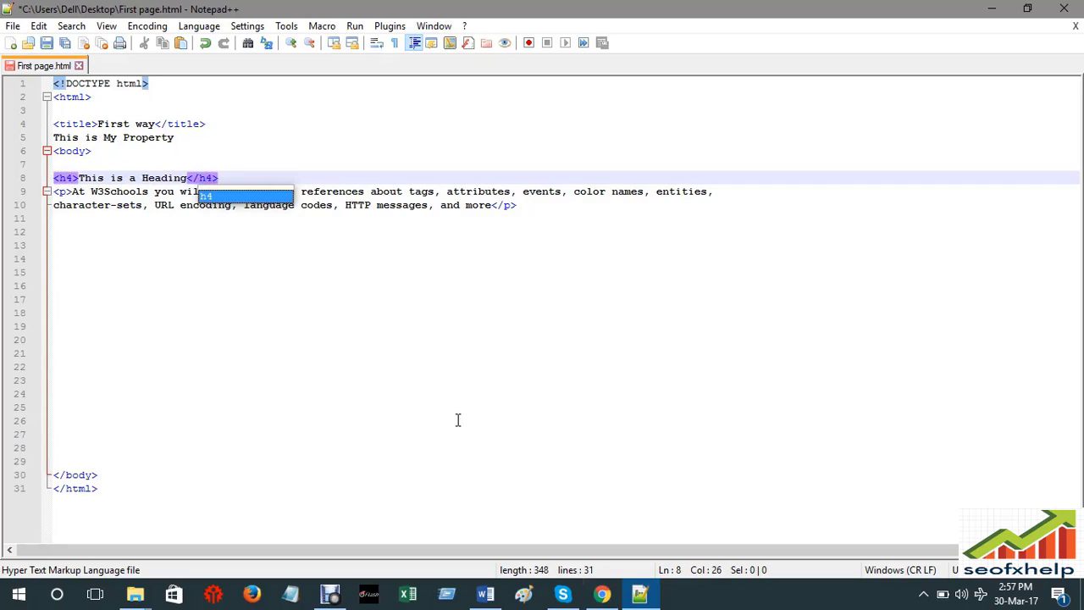
{"action": "key", "text": "ctrl+s"}
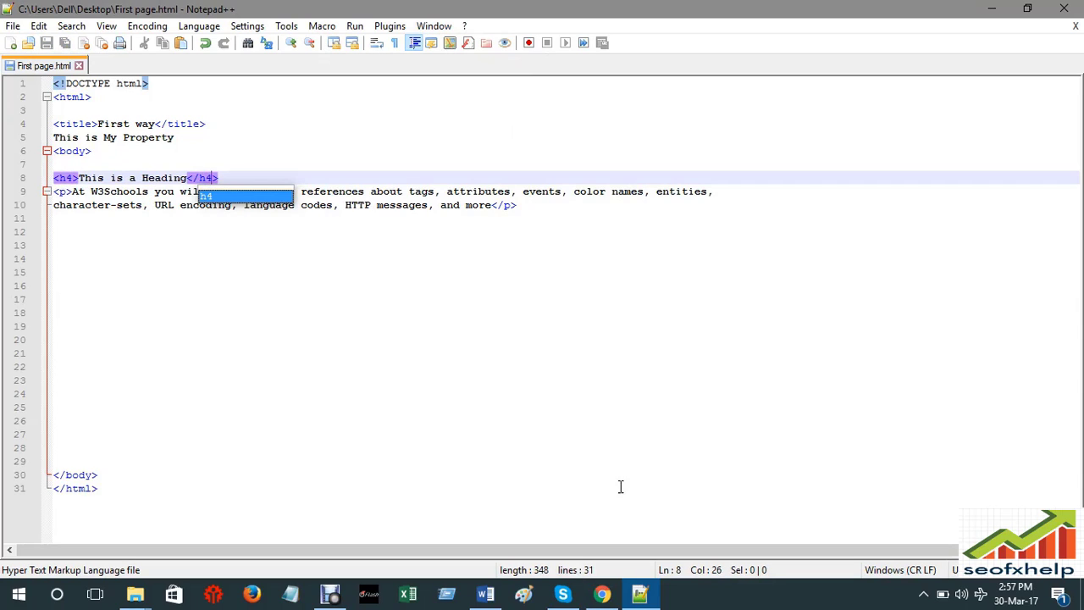
- Reload the First way page in Chrome and compare the h4 heading and paragraph with the code in Notepad++
{"action": "left_click", "coordinate": [601, 595]}
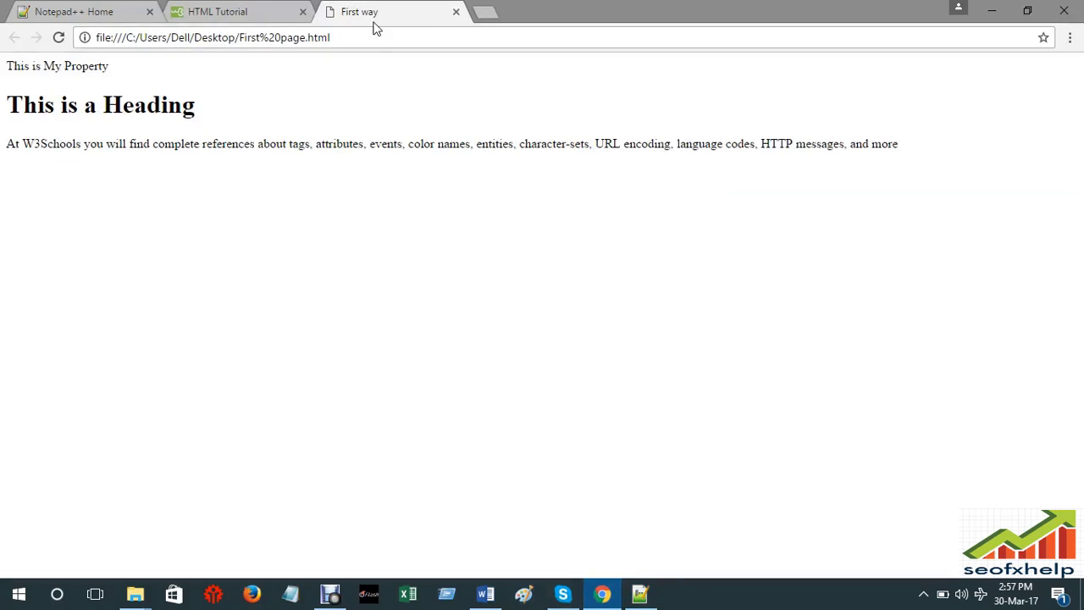
{"action": "left_click", "coordinate": [59, 38]}
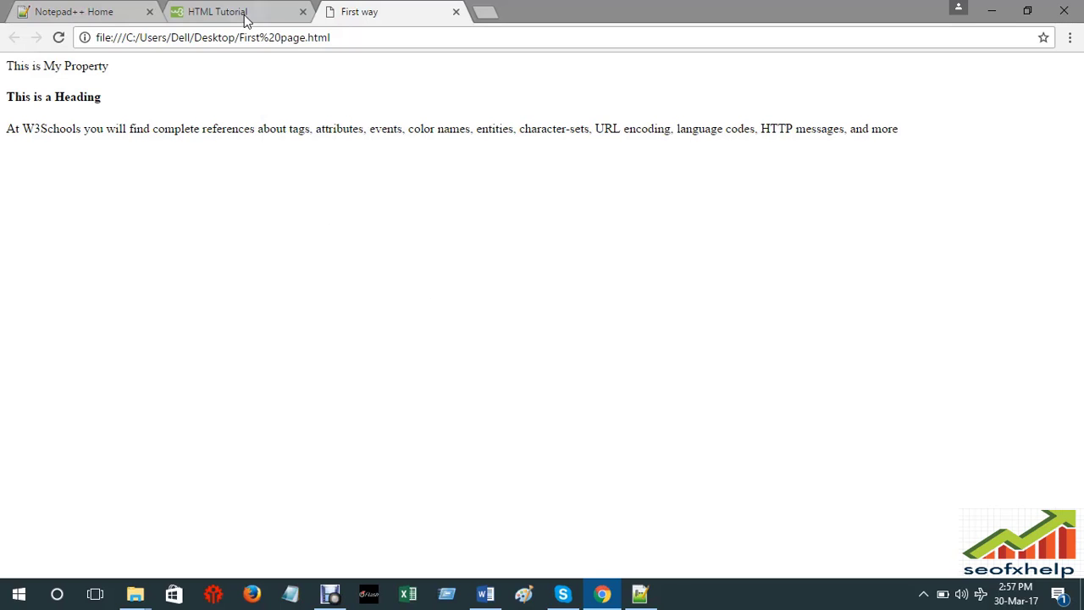
{"action": "left_click", "coordinate": [640, 593]}
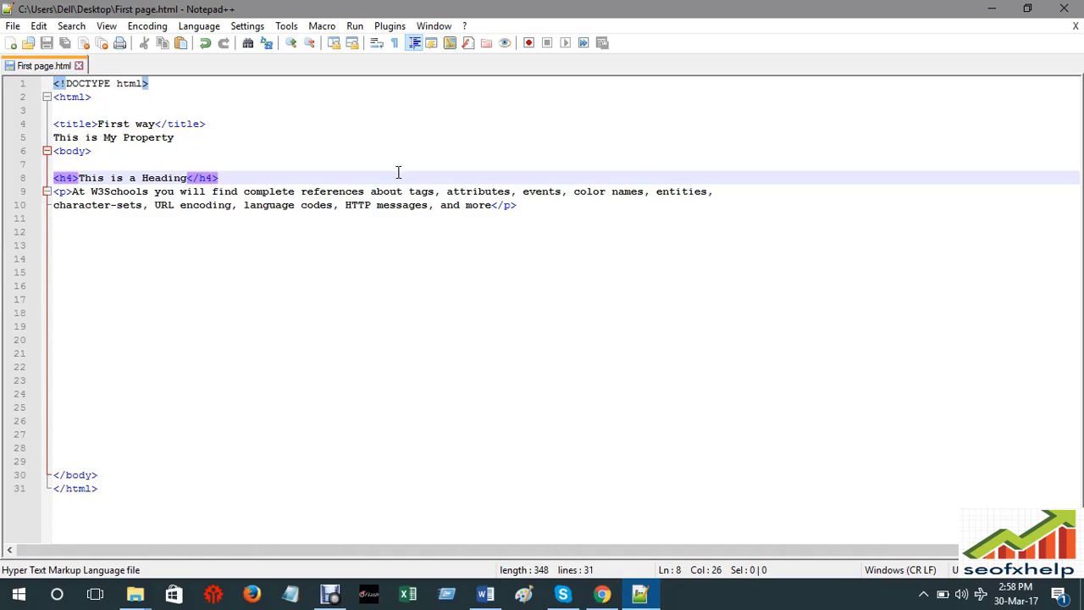
{"action": "left_click", "coordinate": [603, 595]}
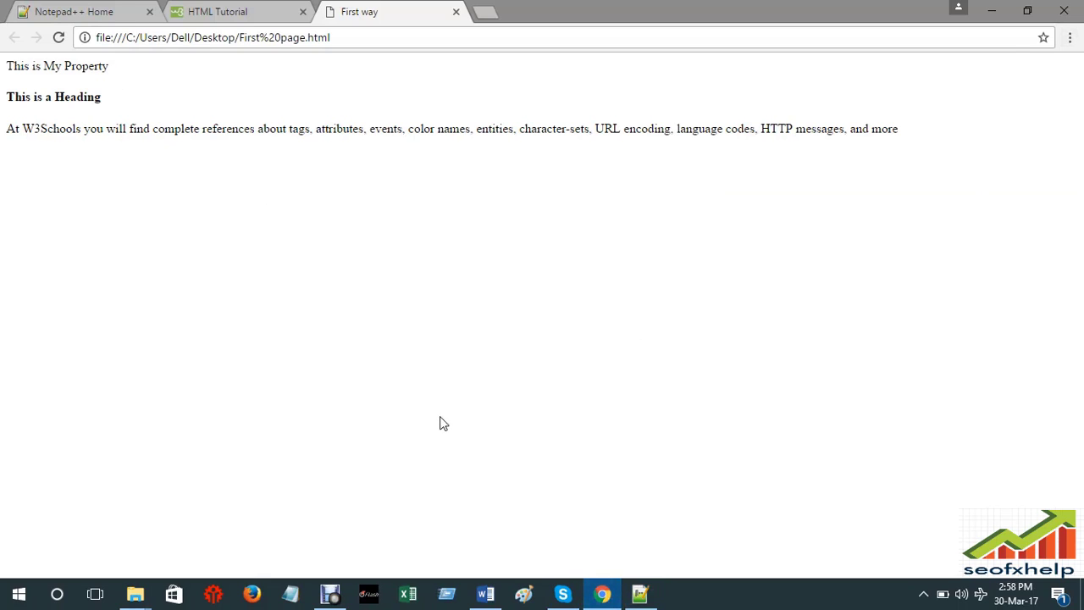
{"action": "left_click", "coordinate": [640, 593]}
{"action": "left_click", "coordinate": [290, 286]}
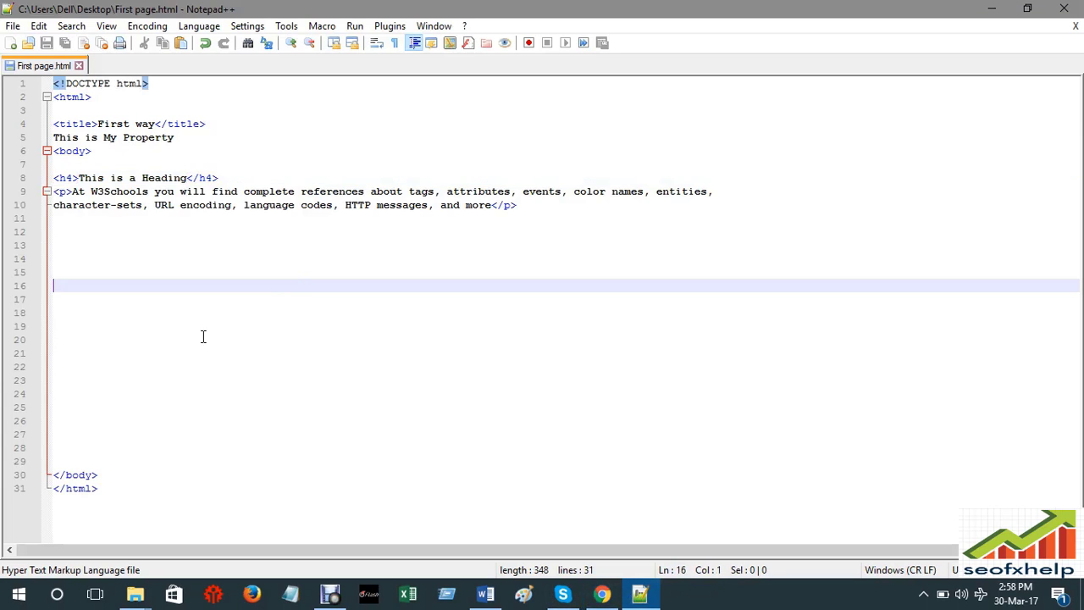
{"action": "left_click", "coordinate": [151, 256]}
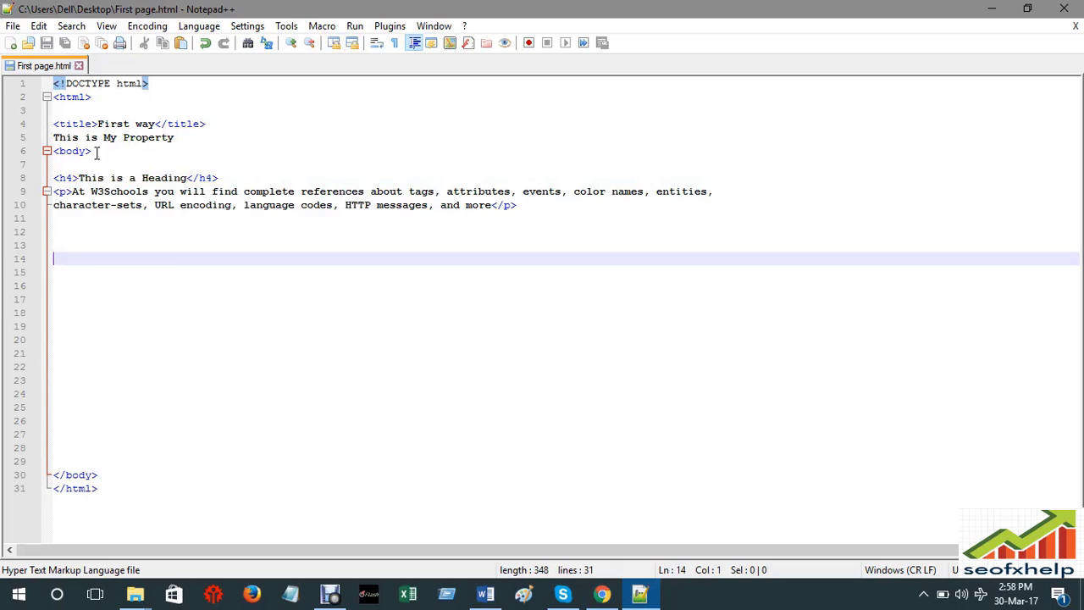
{"action": "left_click", "coordinate": [602, 594]}
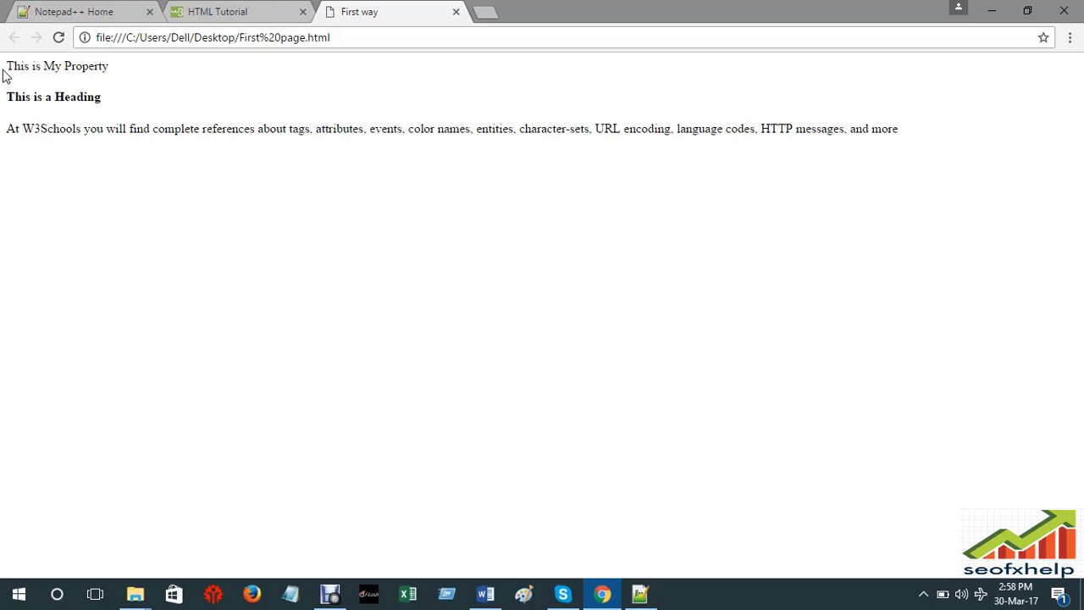
- Switch to Notepad++ and insert an opening center tag directly before "This is My Property"
{"action": "left_click", "coordinate": [640, 594]}
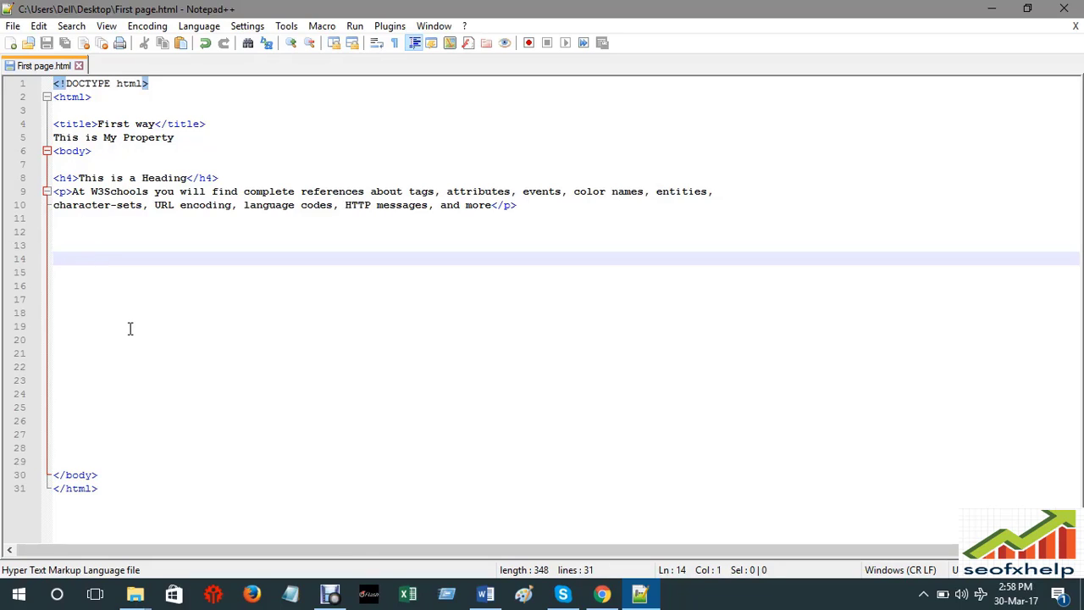
{"action": "left_click", "coordinate": [55, 123]}
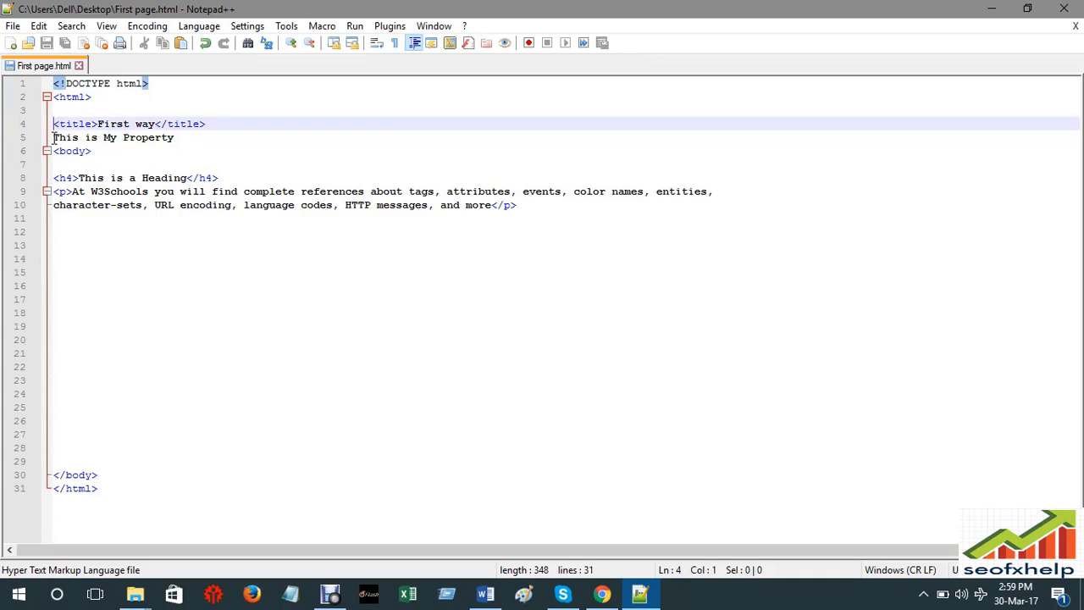
{"action": "left_click", "coordinate": [54, 137]}
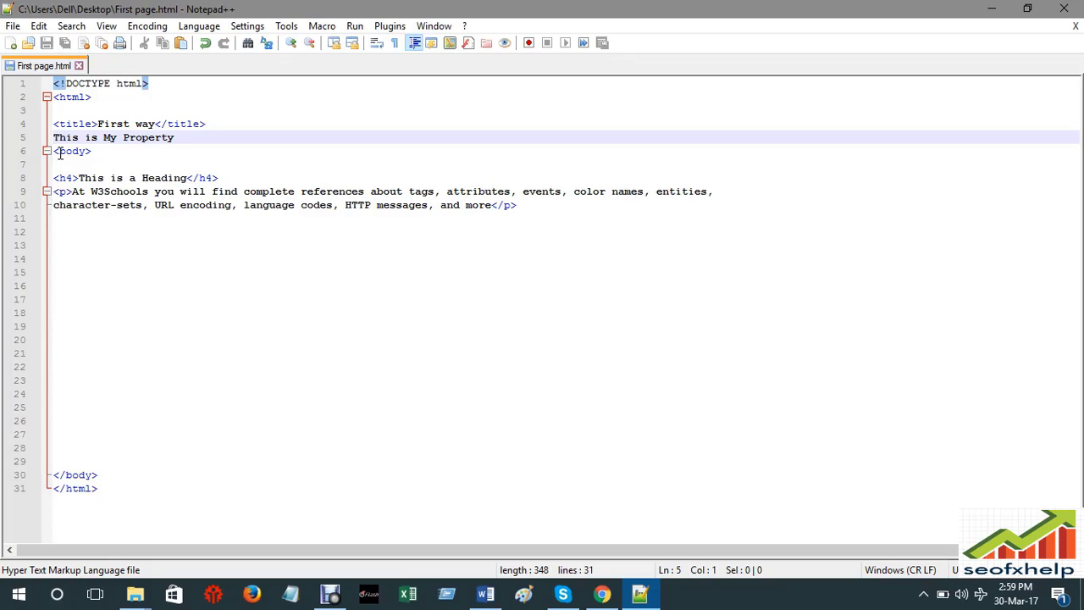
{"action": "type", "text": "<"}
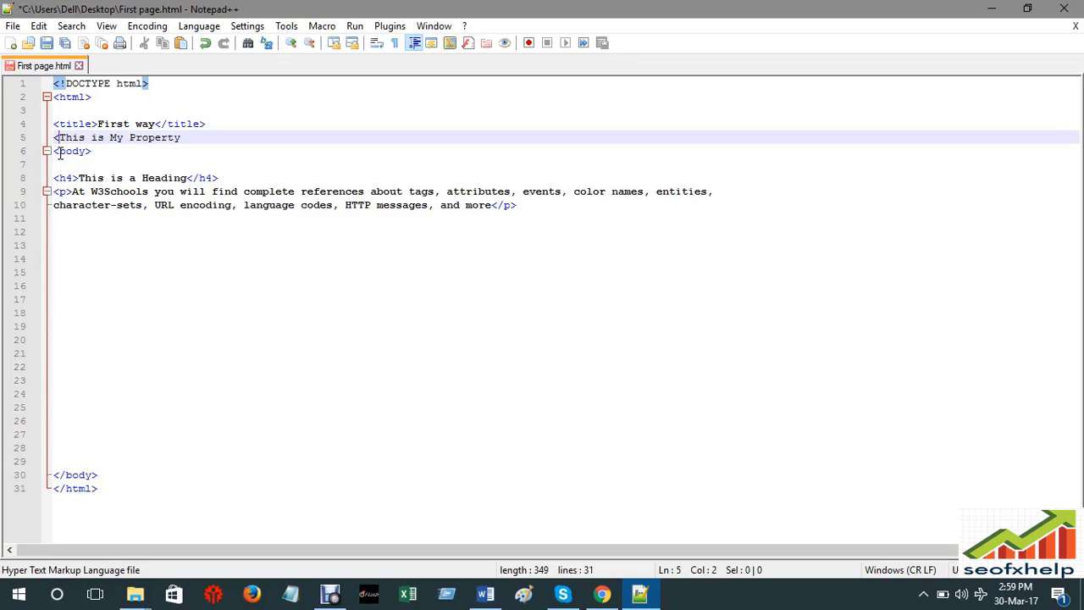
{"action": "type", "text": "ce"}
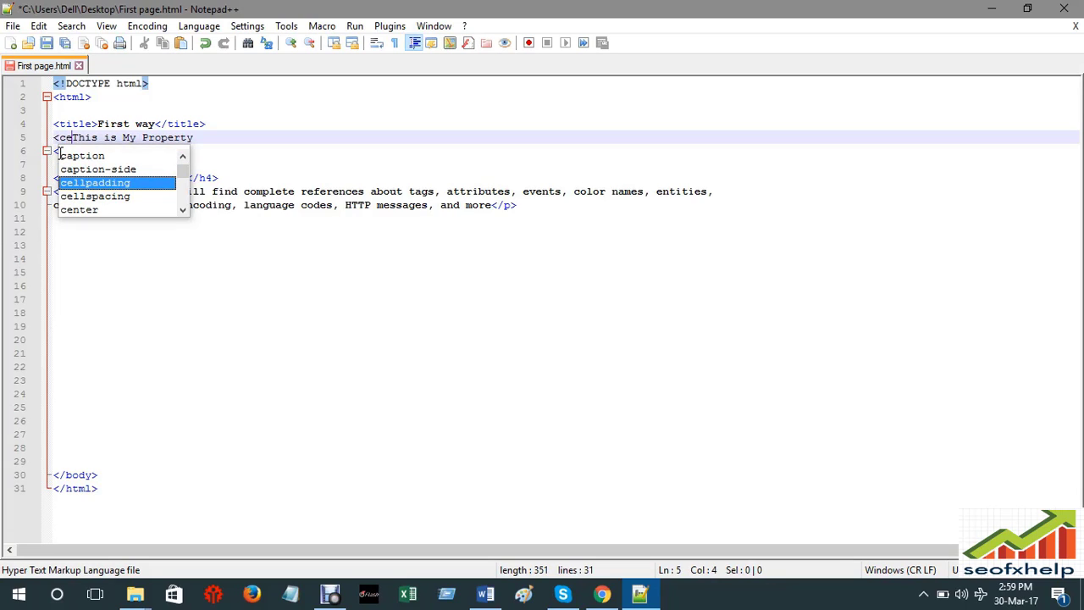
{"action": "type", "text": "nter"}
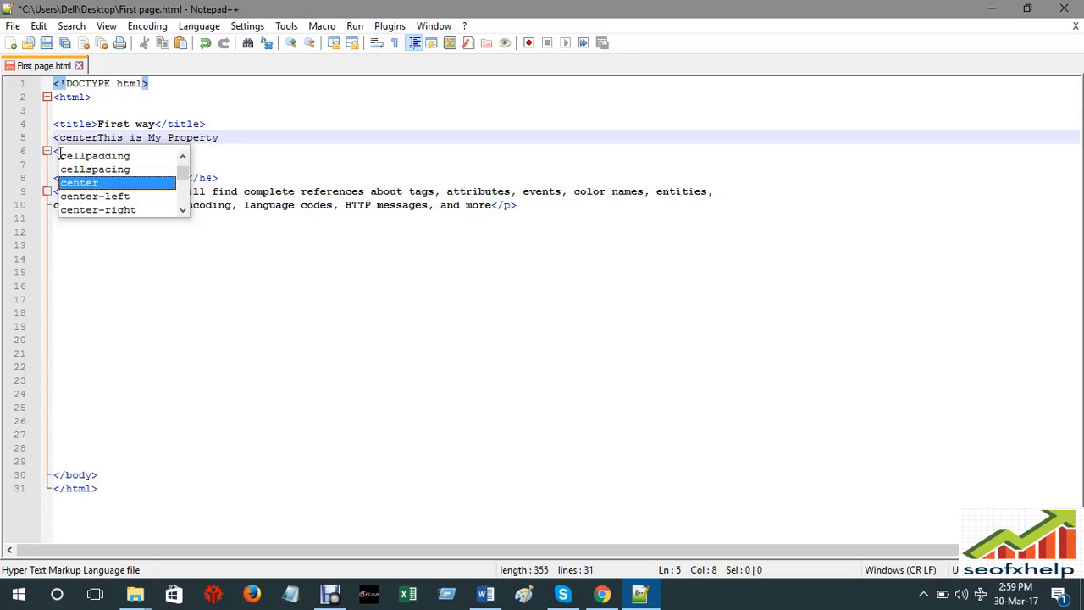
{"action": "type", "text": ">"}
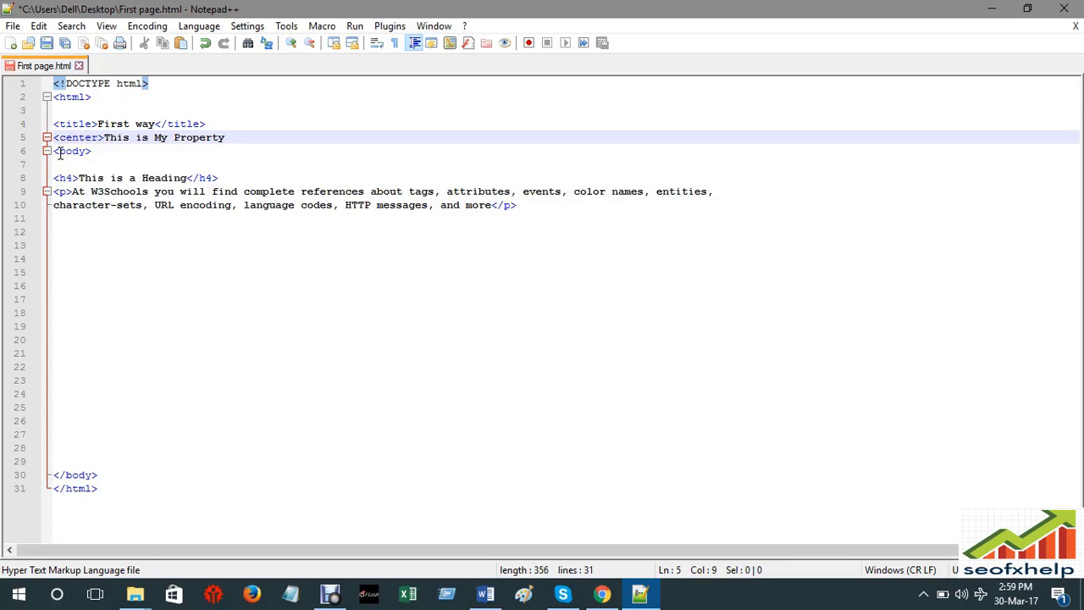
- Add a closing center tag after "This is My Property" and save the file
{"action": "left_click", "coordinate": [252, 138]}
{"action": "type", "text": "</"}
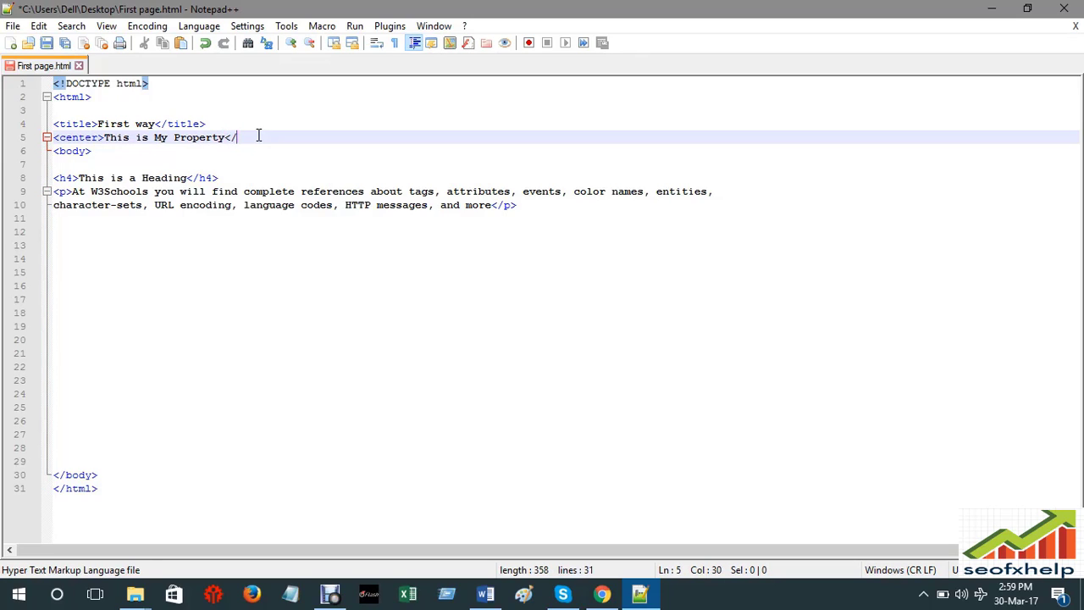
{"action": "type", "text": "center"}
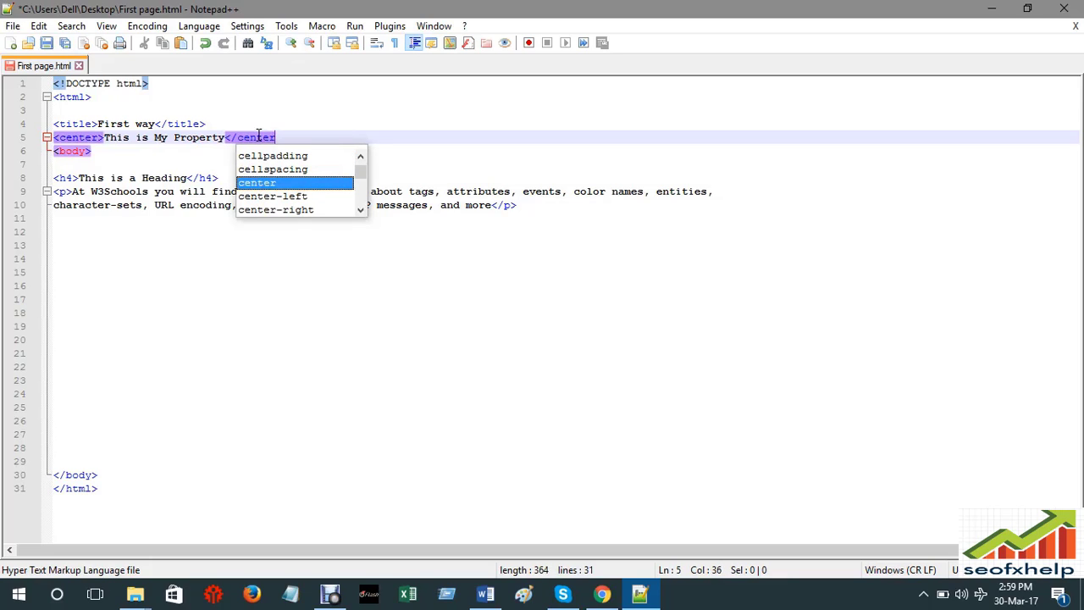
{"action": "type", "text": ">"}
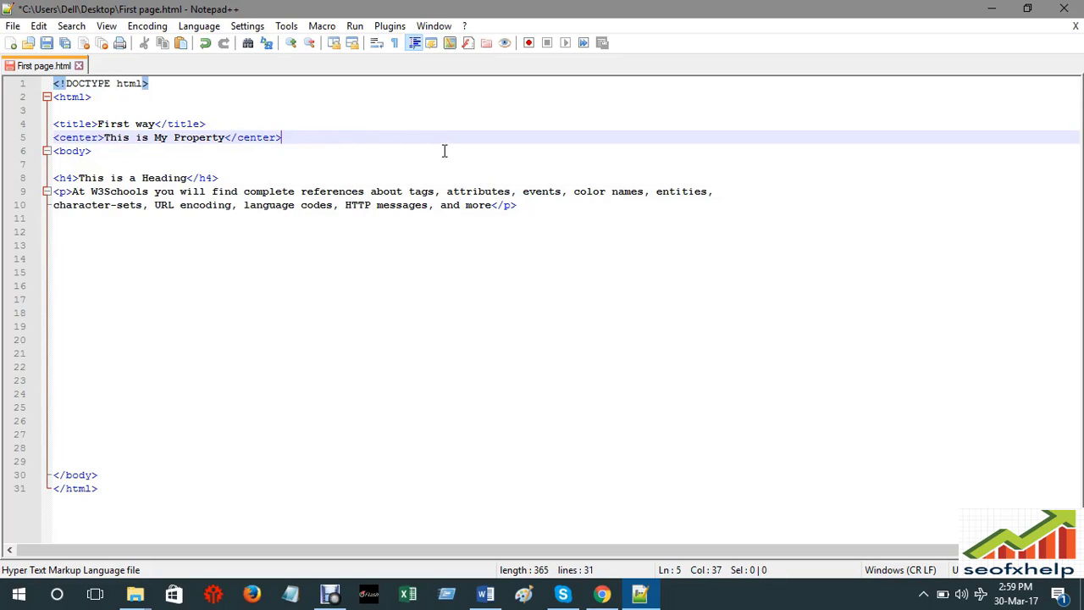
{"action": "key", "text": "ctrl+s"}
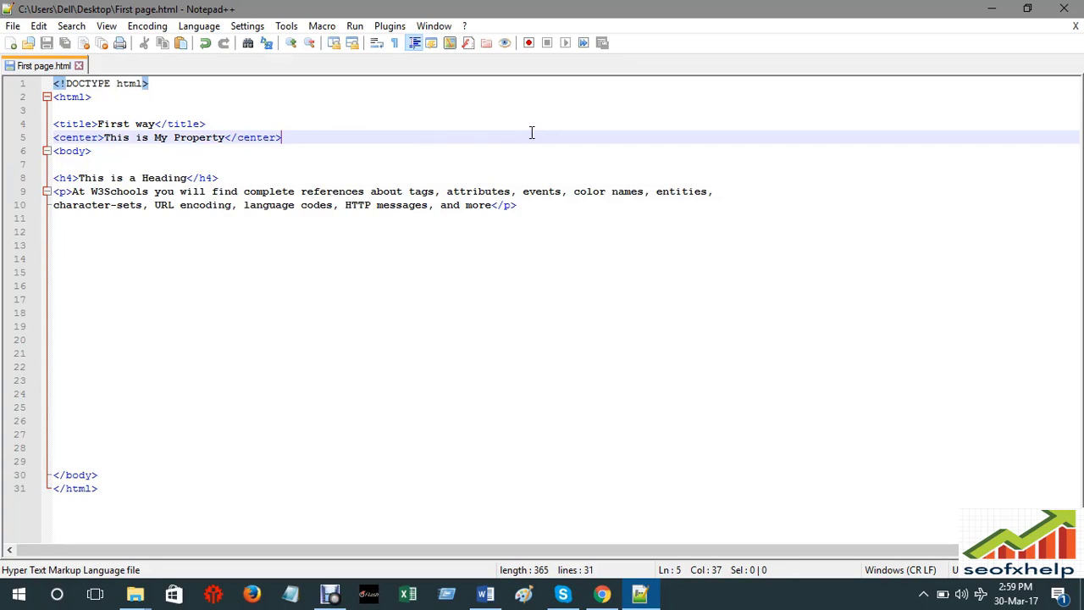
- Reload the First way page in Chrome and compare the "This is My Property" line with its center tags in Notepad++
{"action": "left_click", "coordinate": [602, 594]}
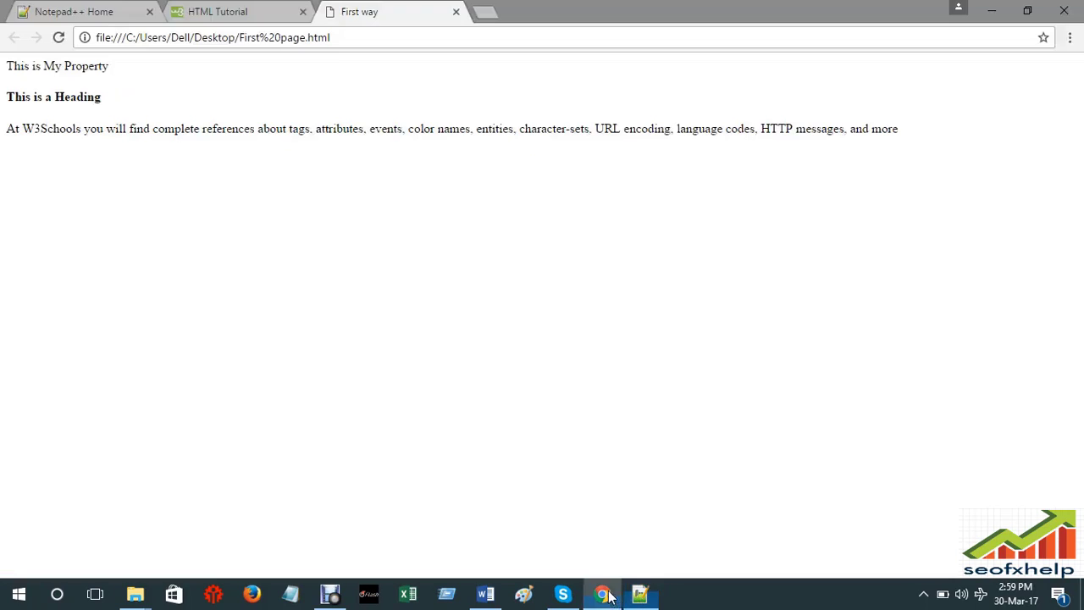
{"action": "left_click", "coordinate": [58, 37]}
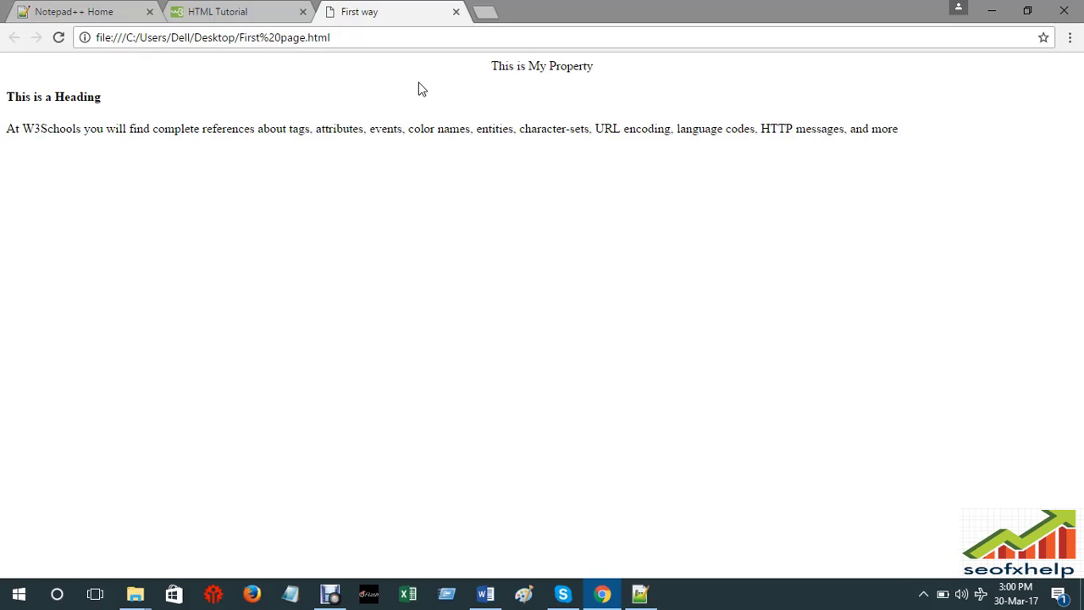
{"action": "left_click", "coordinate": [639, 594]}
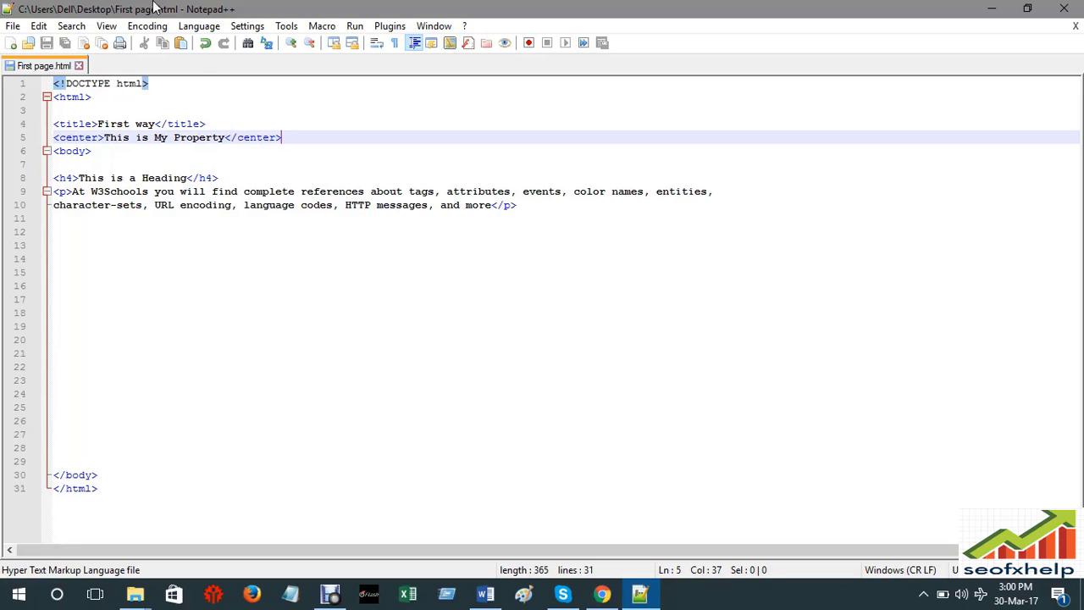
{"action": "left_click", "coordinate": [100, 138]}
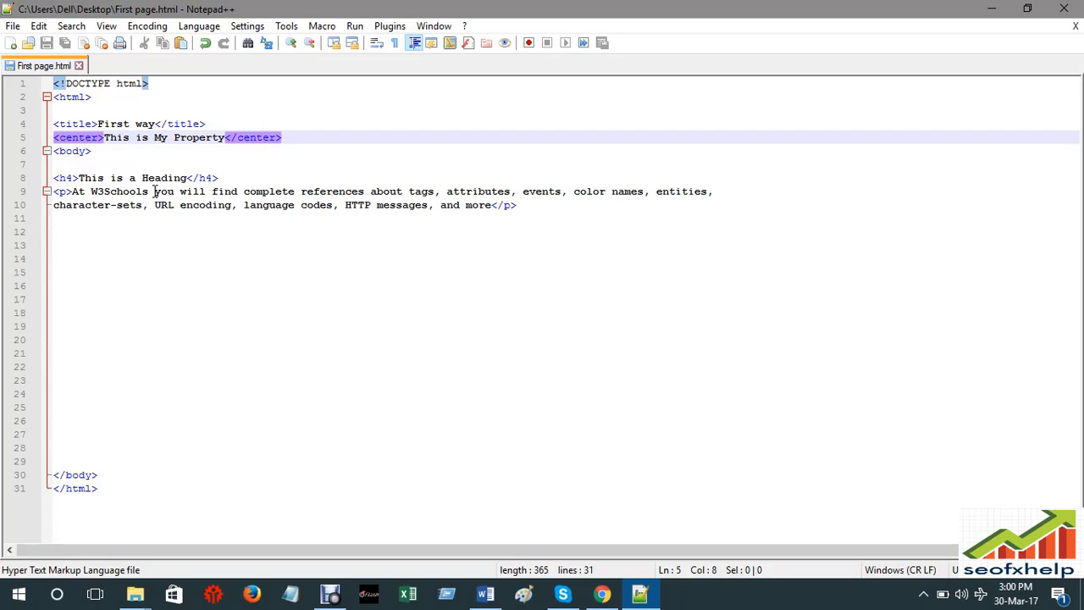
- Delete "center>" from the opening tag before "This is My Property", leaving only the opening angle bracket
{"action": "left_click", "coordinate": [106, 143]}
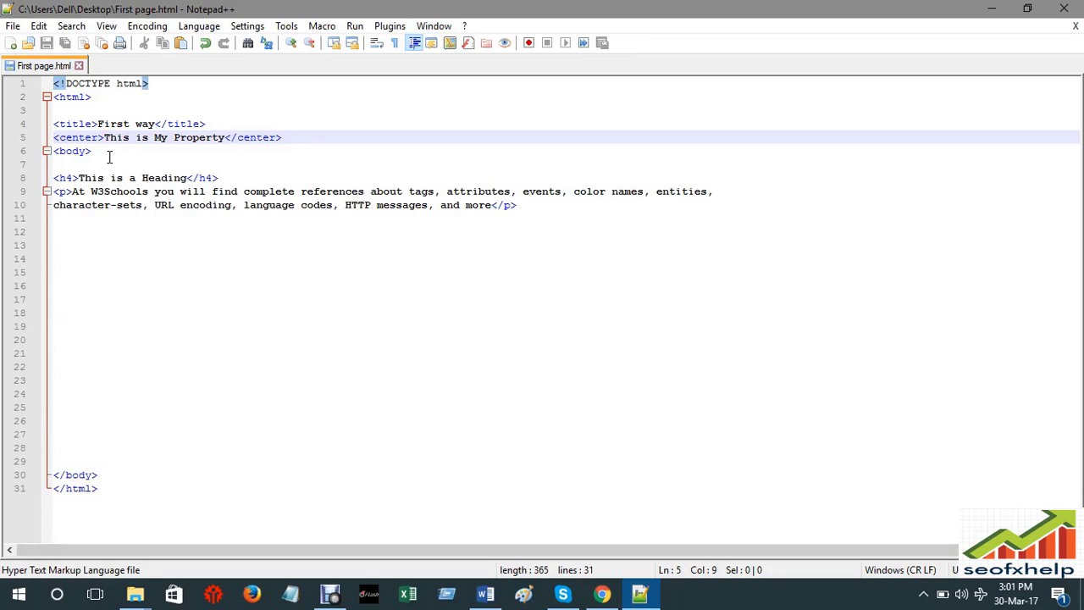
{"action": "key", "text": "BackSpace"}
{"action": "key", "text": "BackSpace"}
{"action": "key", "text": "BackSpace"}
{"action": "key", "text": "BackSpace"}
{"action": "key", "text": "BackSpace"}
{"action": "key", "text": "BackSpace"}
{"action": "key", "text": "BackSpace"}
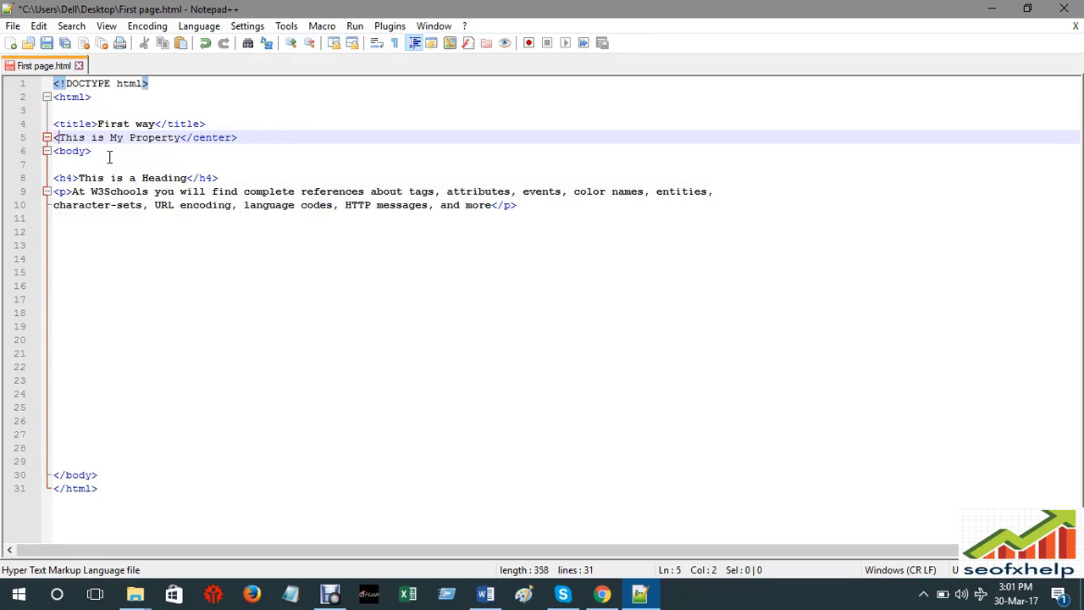
{"action": "type", "text": "ri"}
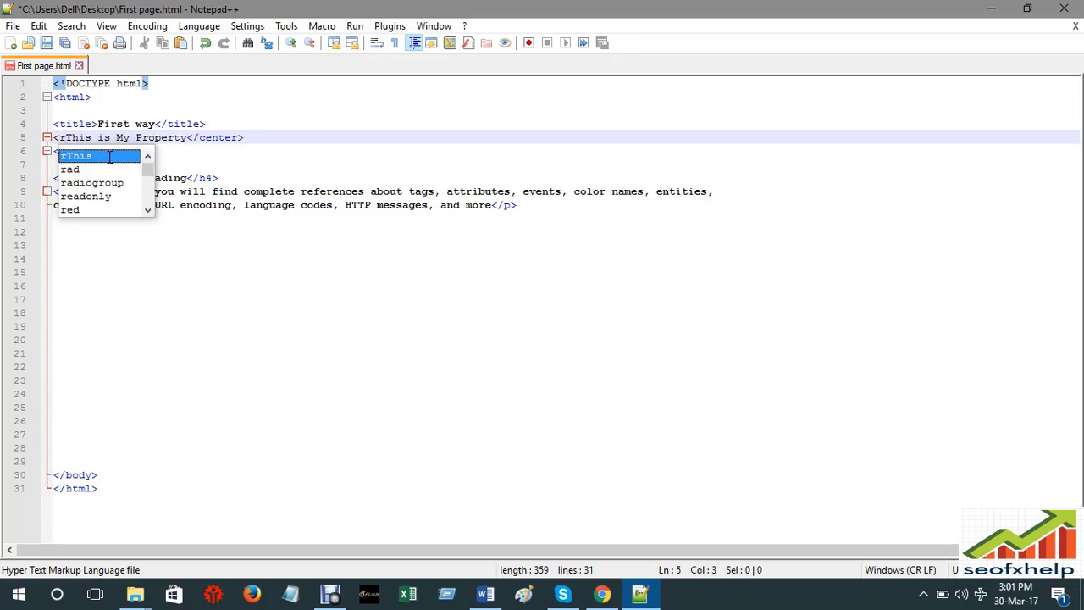
{"action": "type", "text": "ght"}
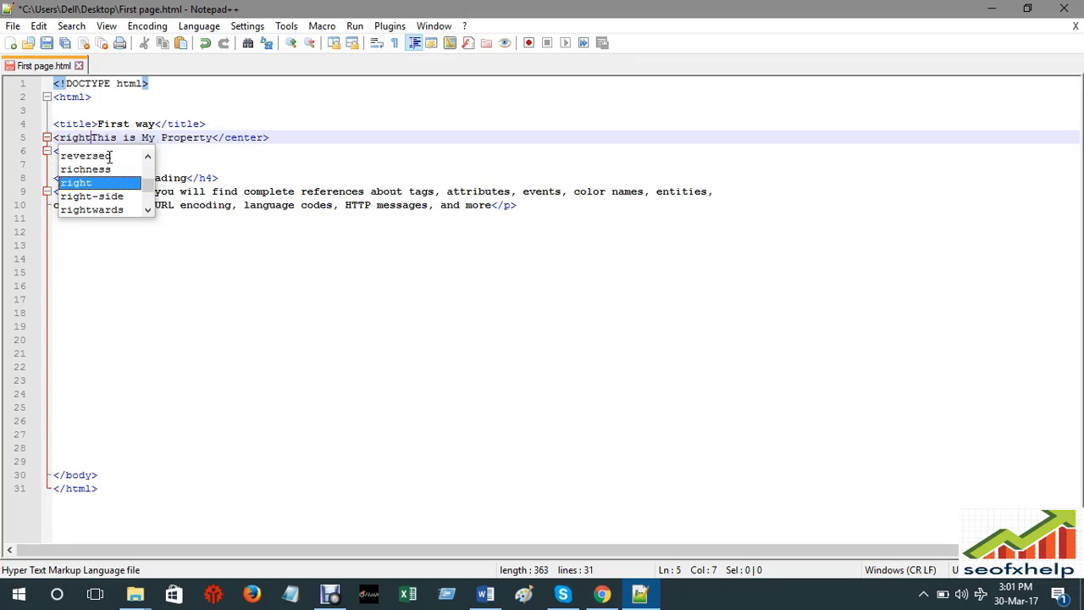
{"action": "key", "text": "BackSpace"}
{"action": "key", "text": "BackSpace"}
{"action": "key", "text": "BackSpace"}
{"action": "key", "text": "BackSpace"}
{"action": "key", "text": "BackSpace"}
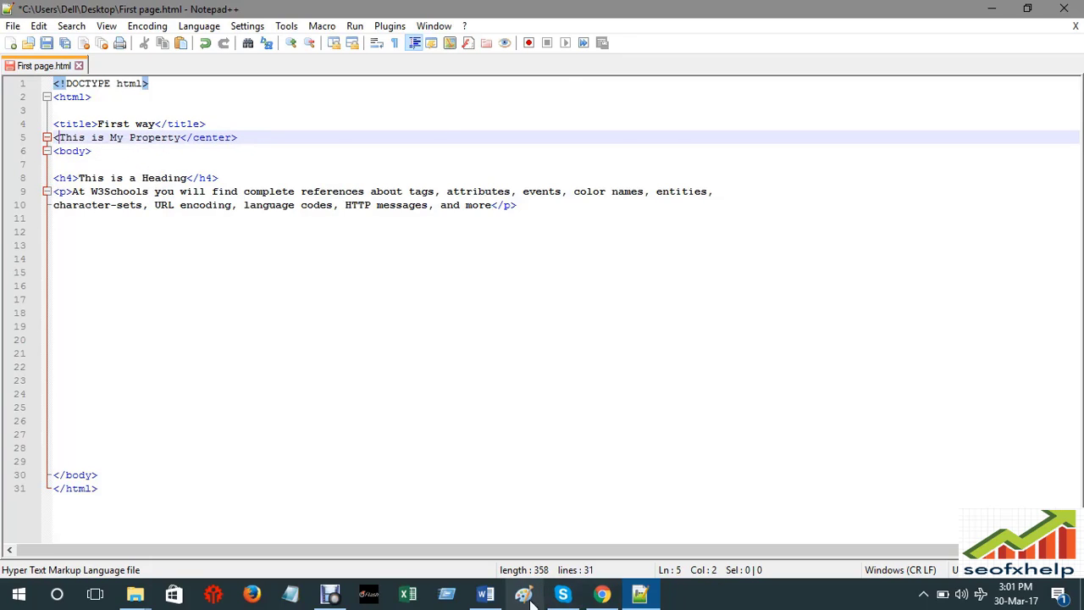
- Switch to the W3Schools HTML Tutorial page in Chrome and look through its references, certification and example sections
{"action": "left_click", "coordinate": [602, 594]}
{"action": "left_click", "coordinate": [263, 10]}
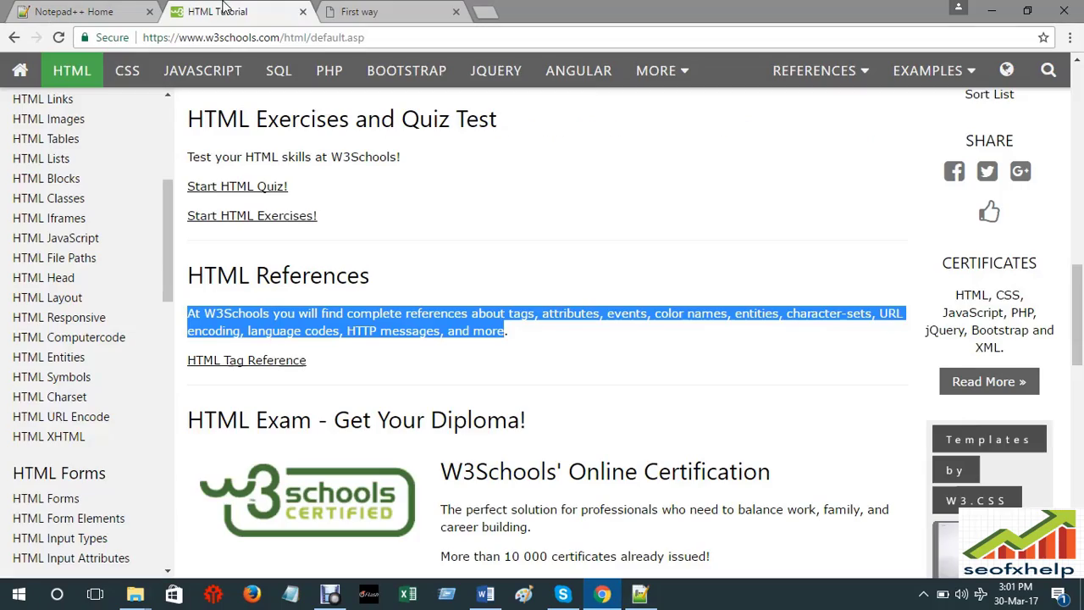
{"action": "scroll", "coordinate": [520, 276], "scroll_direction": "down", "scroll_amount": 15}
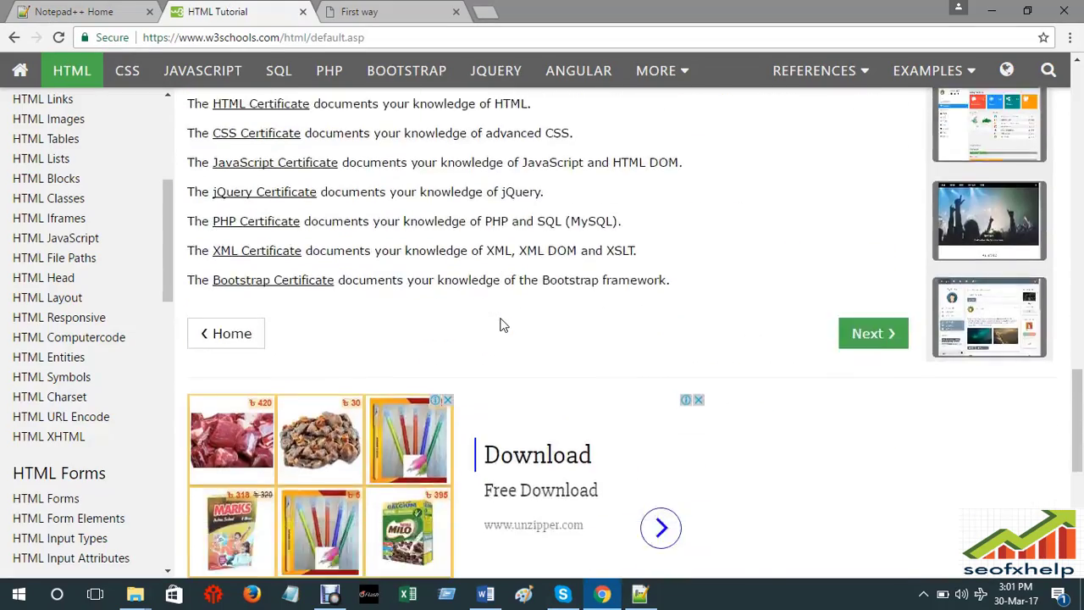
{"action": "scroll", "coordinate": [393, 399], "scroll_direction": "up", "scroll_amount": 20}
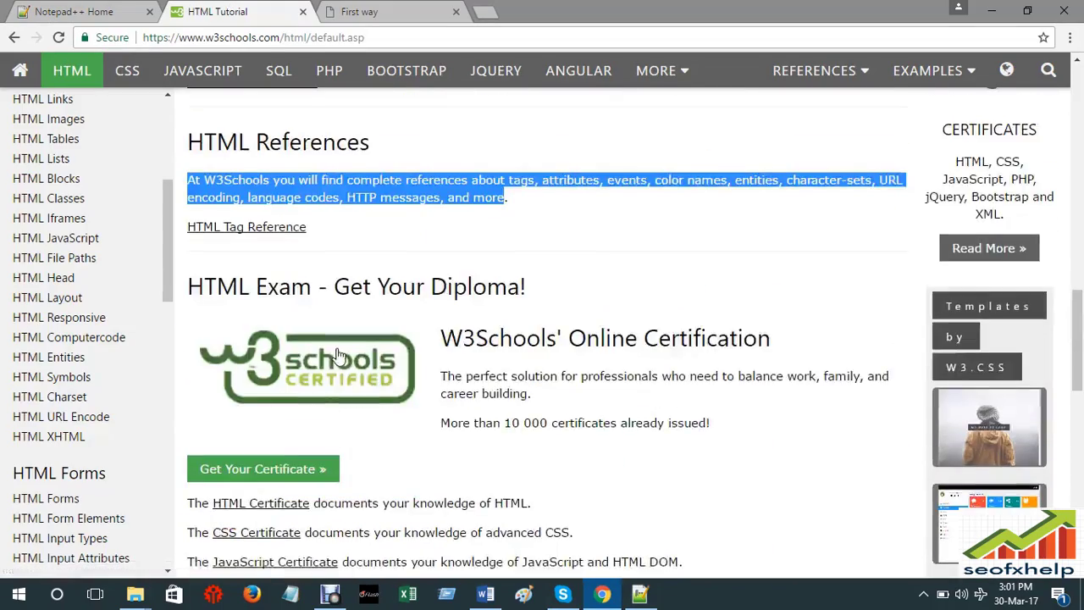
{"action": "scroll", "coordinate": [373, 385], "scroll_direction": "down", "scroll_amount": 4}
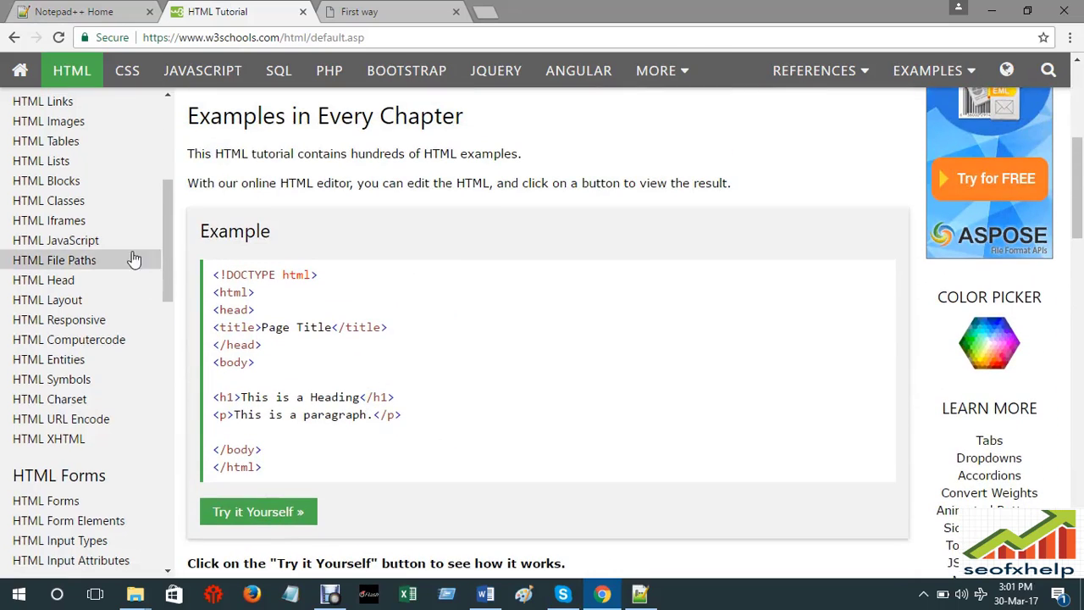
- Examine the HTML5 Tutorial topic list from HTML Home through HTML References, along with the page's example code
{"action": "scroll", "coordinate": [170, 204], "scroll_direction": "up", "scroll_amount": 4}
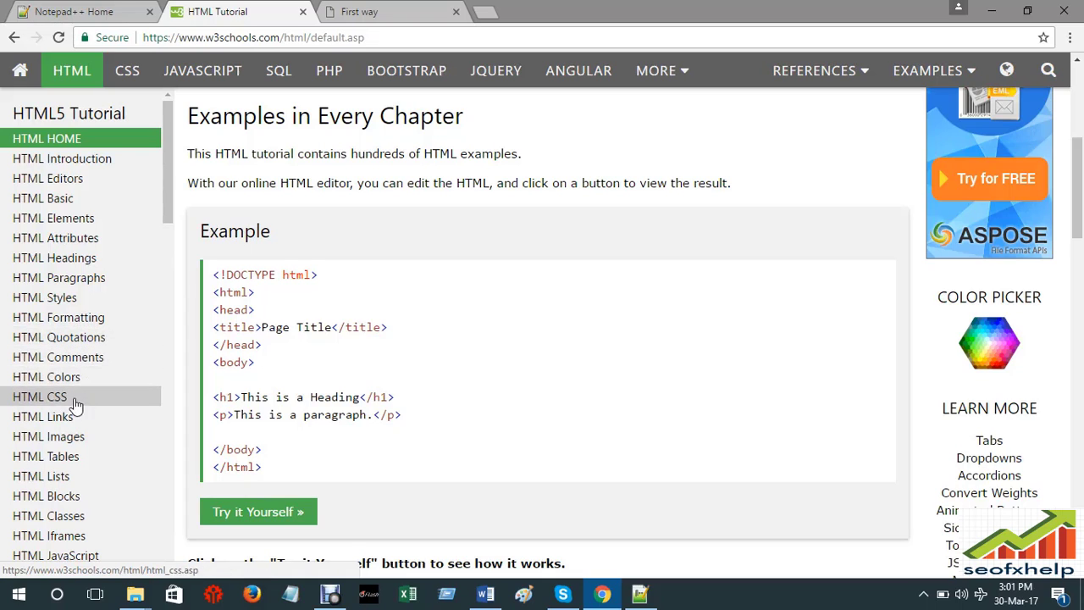
{"action": "scroll", "coordinate": [77, 436], "scroll_direction": "down", "scroll_amount": 2}
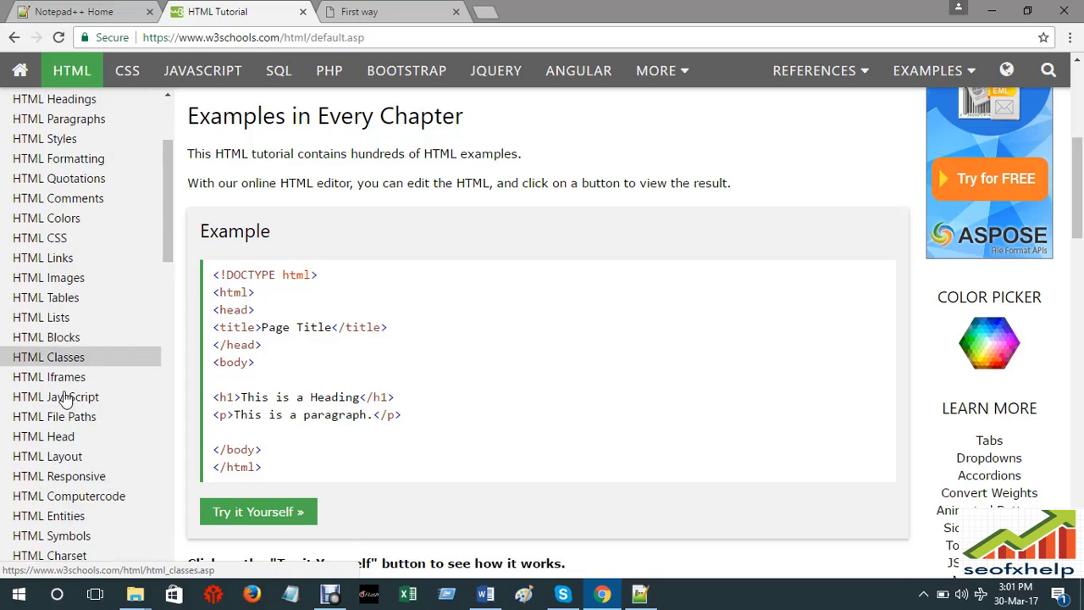
{"action": "scroll", "coordinate": [68, 493], "scroll_direction": "down", "scroll_amount": 2}
{"action": "scroll", "coordinate": [68, 464], "scroll_direction": "down", "scroll_amount": 5}
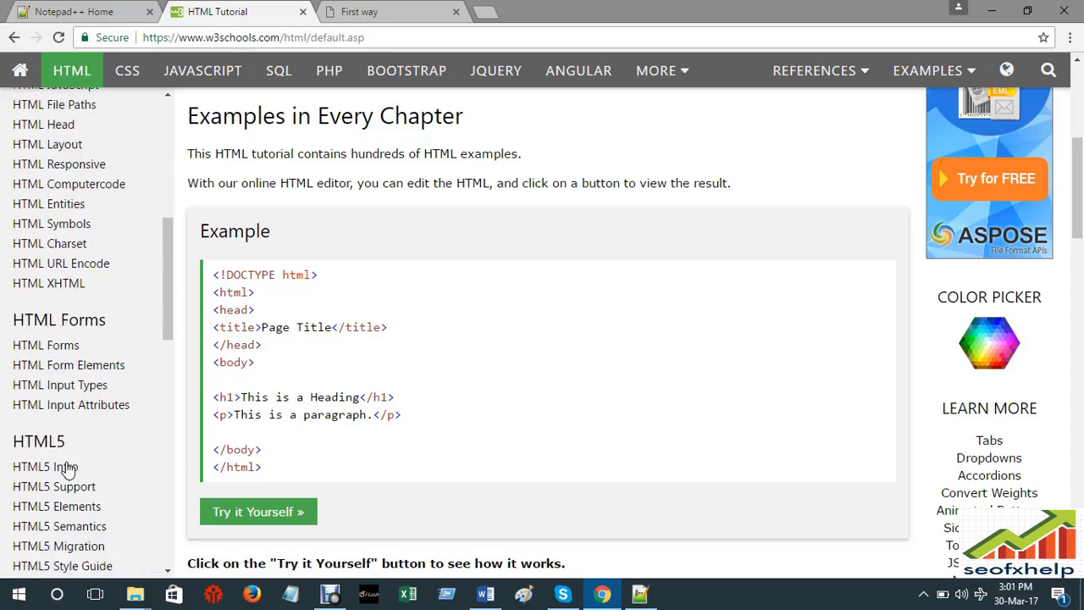
{"action": "scroll", "coordinate": [68, 455], "scroll_direction": "down", "scroll_amount": 7}
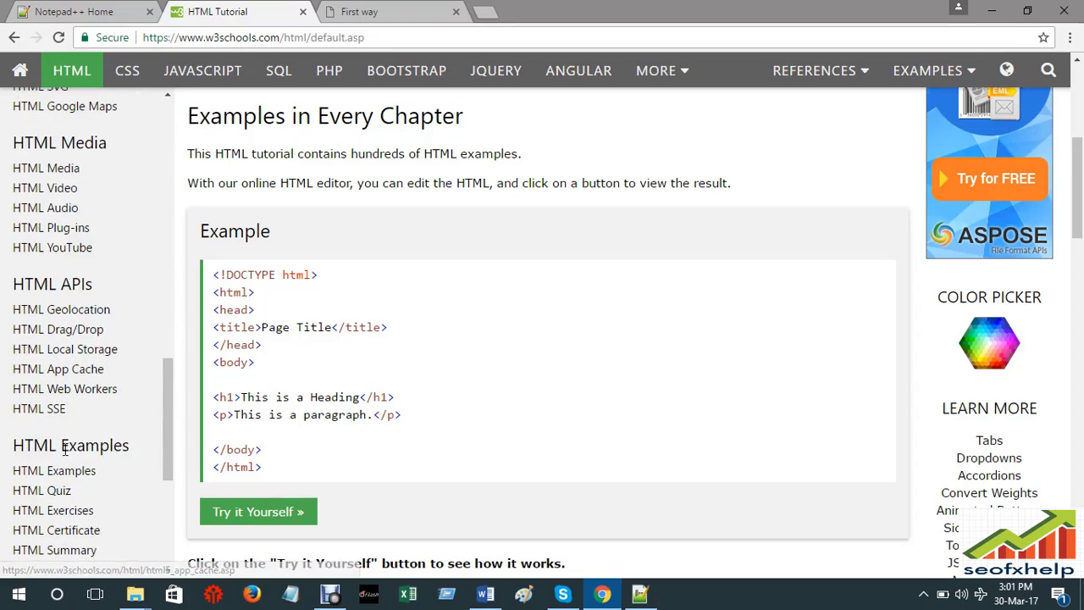
{"action": "scroll", "coordinate": [66, 455], "scroll_direction": "down", "scroll_amount": 4}
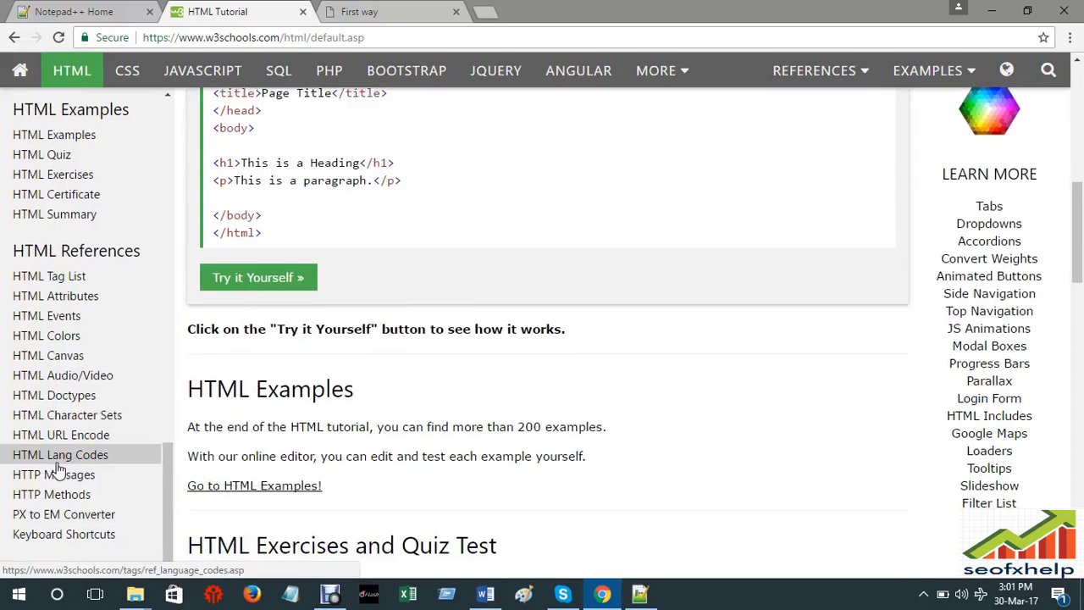
{"action": "scroll", "coordinate": [64, 448], "scroll_direction": "up", "scroll_amount": 10}
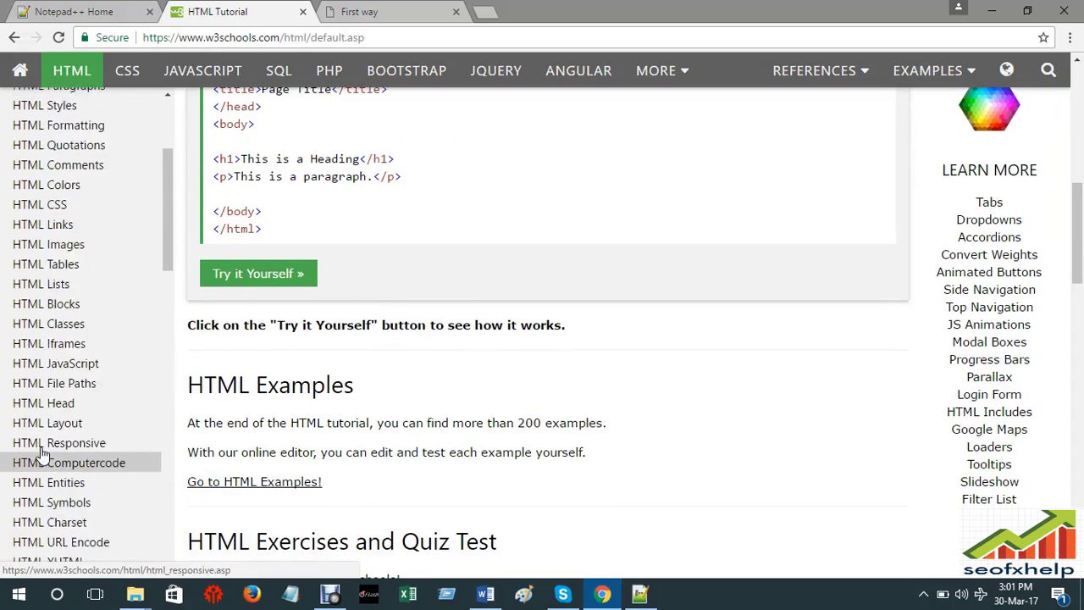
{"action": "scroll", "coordinate": [352, 298], "scroll_direction": "up", "scroll_amount": 3}
{"action": "scroll", "coordinate": [353, 298], "scroll_direction": "up", "scroll_amount": 1}
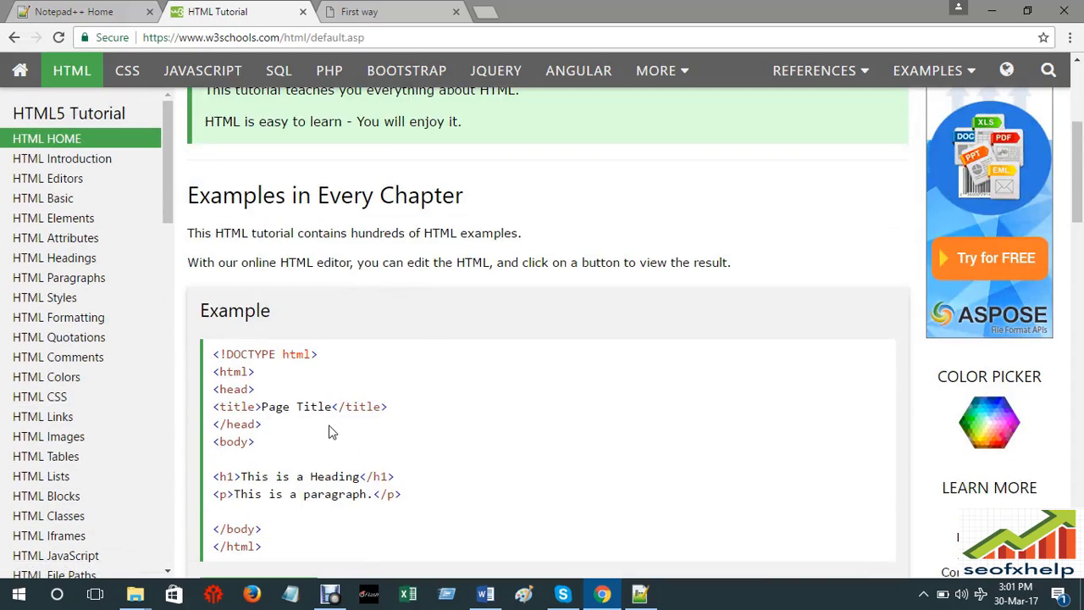
{"action": "scroll", "coordinate": [338, 364], "scroll_direction": "down", "scroll_amount": 1}
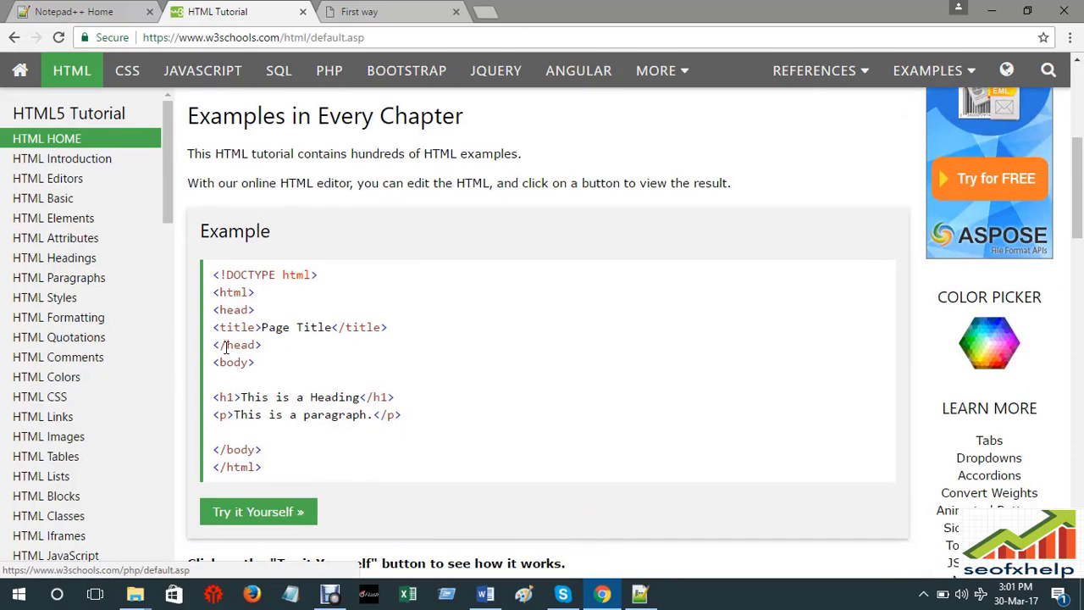
- Read the HTML Introduction chapter and its simple document example, and open the HTML Editors chapter
{"action": "left_click", "coordinate": [61, 163]}
{"action": "scroll", "coordinate": [651, 295], "scroll_direction": "down", "scroll_amount": 6}
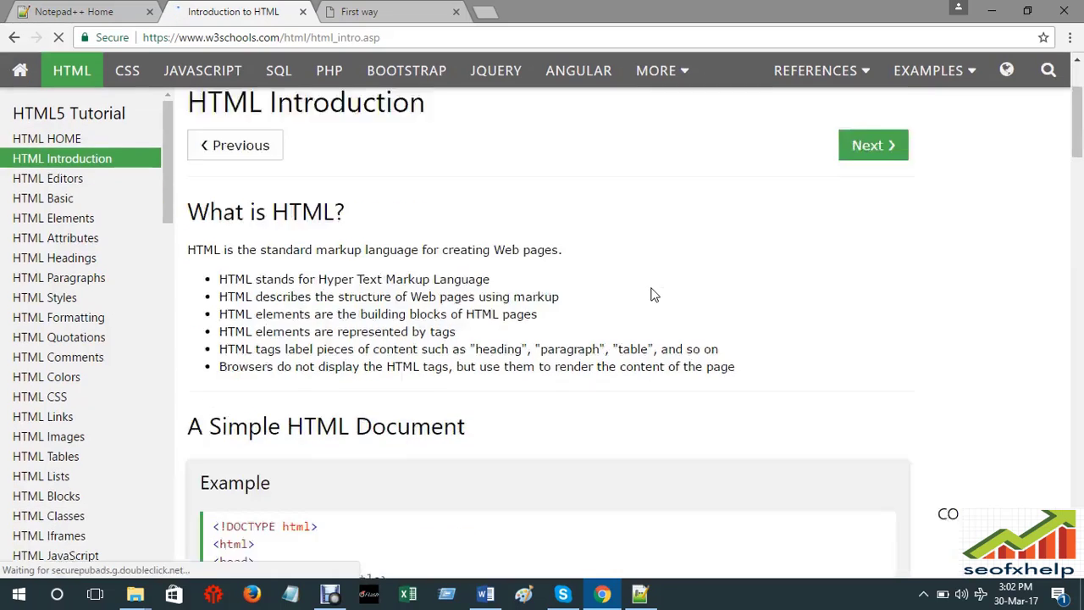
{"action": "scroll", "coordinate": [462, 356], "scroll_direction": "down", "scroll_amount": 1}
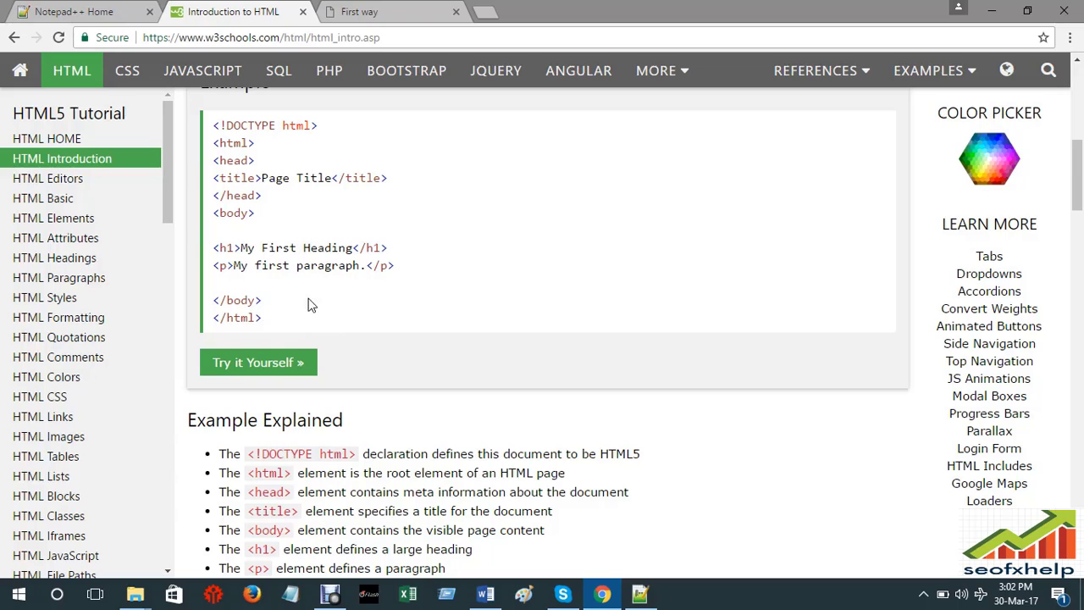
{"action": "left_click", "coordinate": [71, 188]}
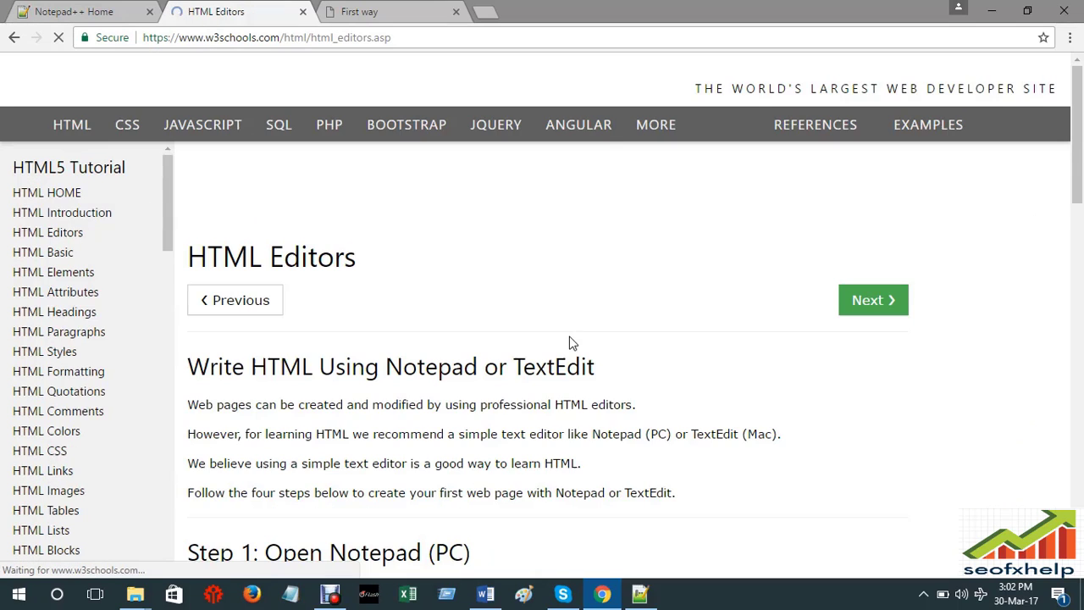
- Read the code example in the HTML Editors chapter, and open the HTML Basic chapter to view its document example
{"action": "scroll", "coordinate": [680, 412], "scroll_direction": "down", "scroll_amount": 8}
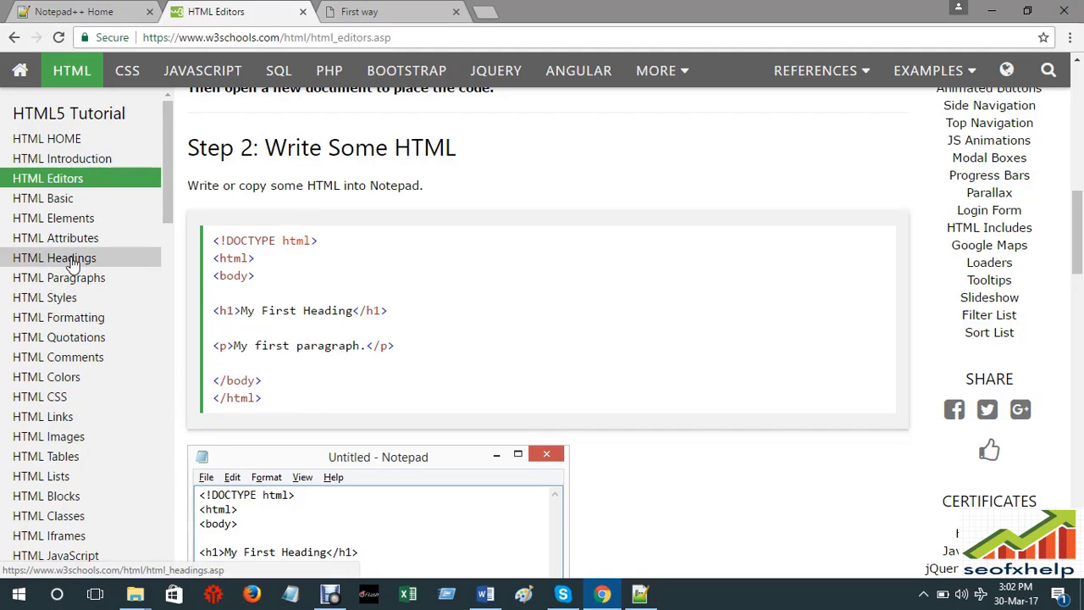
{"action": "left_click", "coordinate": [44, 200]}
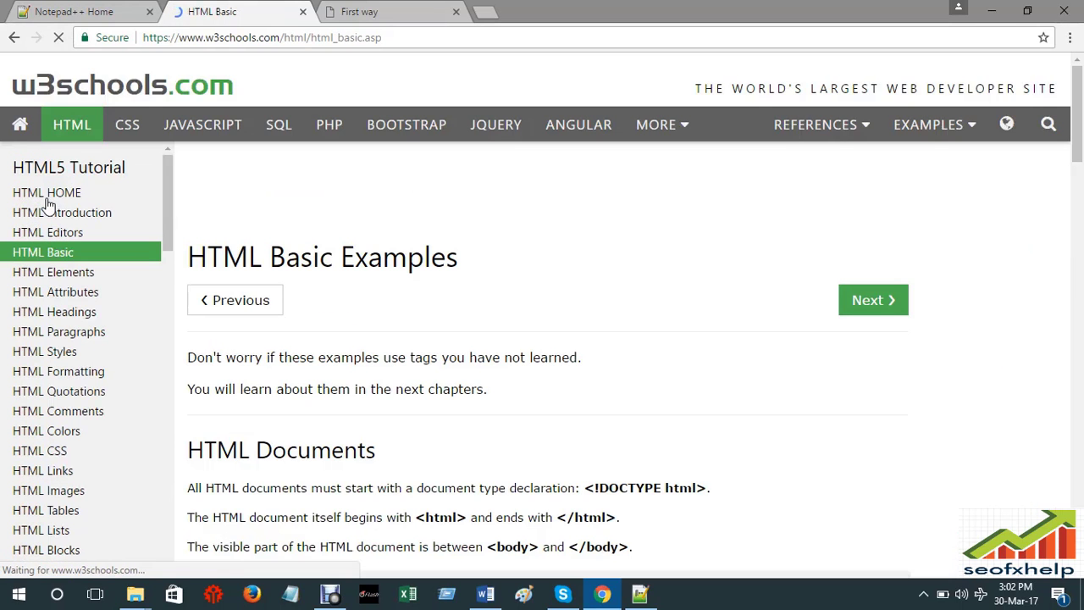
{"action": "scroll", "coordinate": [678, 333], "scroll_direction": "down", "scroll_amount": 5}
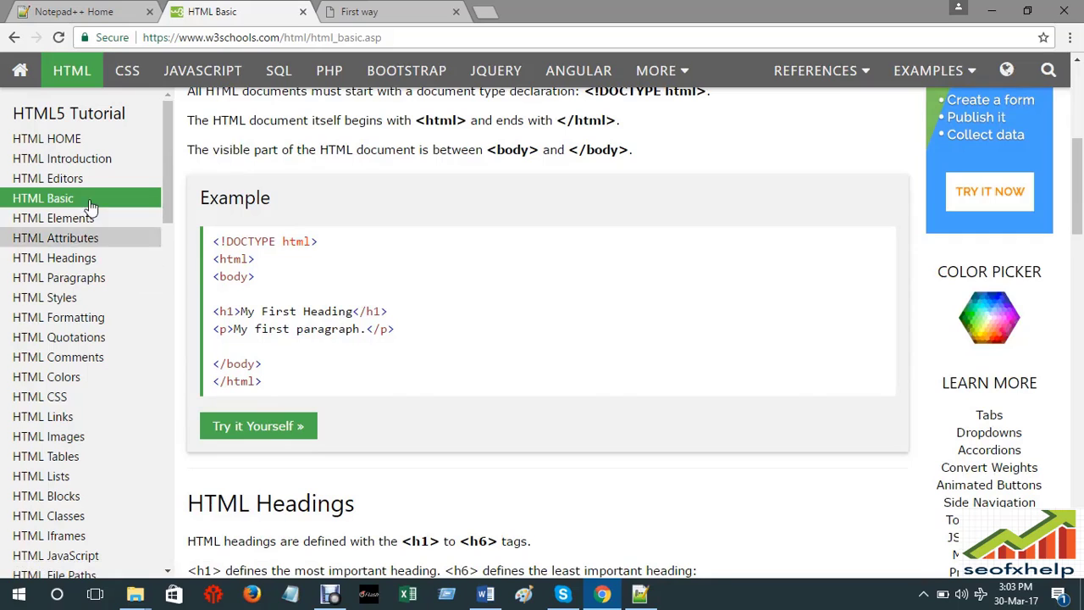
- Open the HTML Elements chapter and examine its tag table, nested elements example, example explanation and end tag section
{"action": "left_click", "coordinate": [49, 218]}
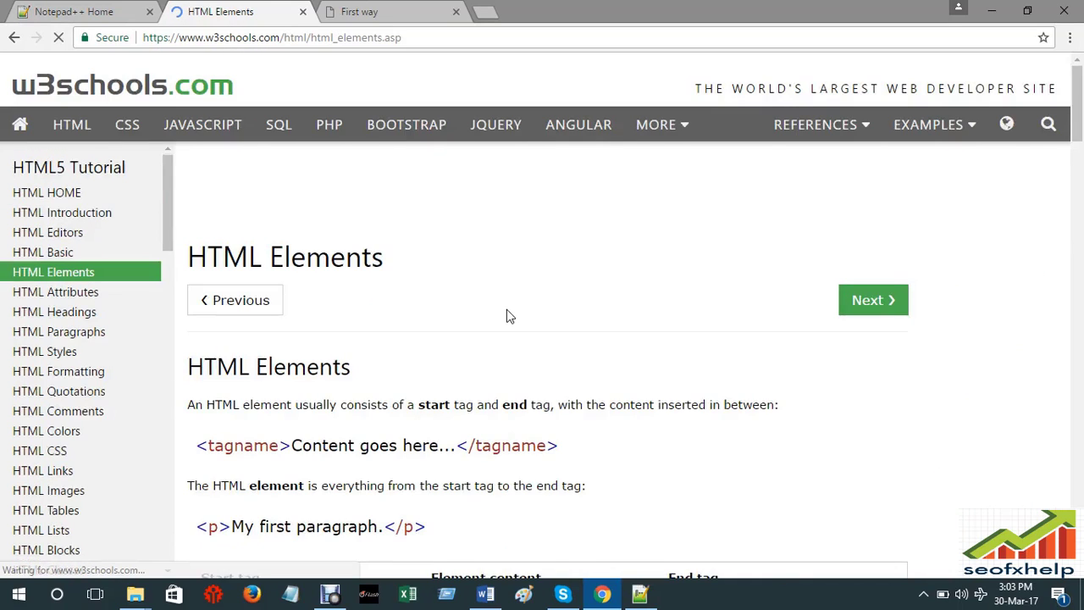
{"action": "scroll", "coordinate": [617, 367], "scroll_direction": "down", "scroll_amount": 3}
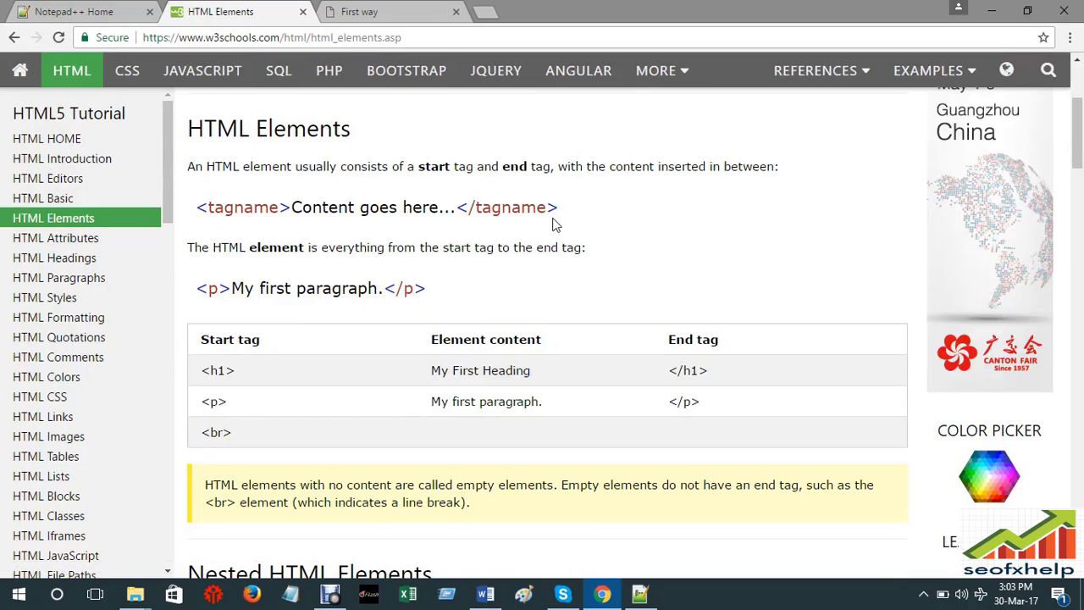
{"action": "scroll", "coordinate": [552, 225], "scroll_direction": "down", "scroll_amount": 1}
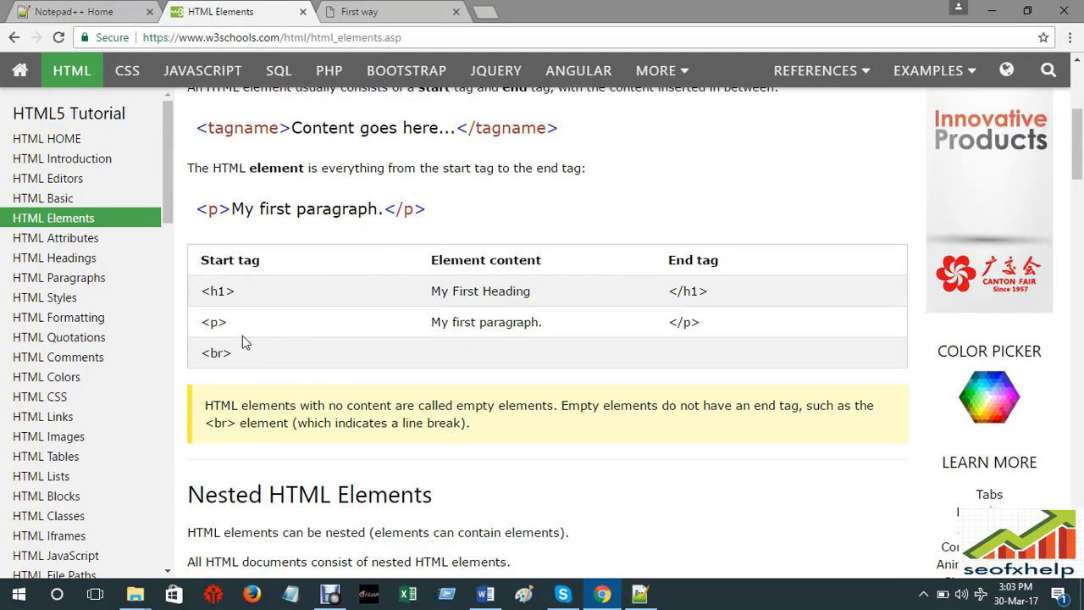
{"action": "scroll", "coordinate": [405, 329], "scroll_direction": "down", "scroll_amount": 2}
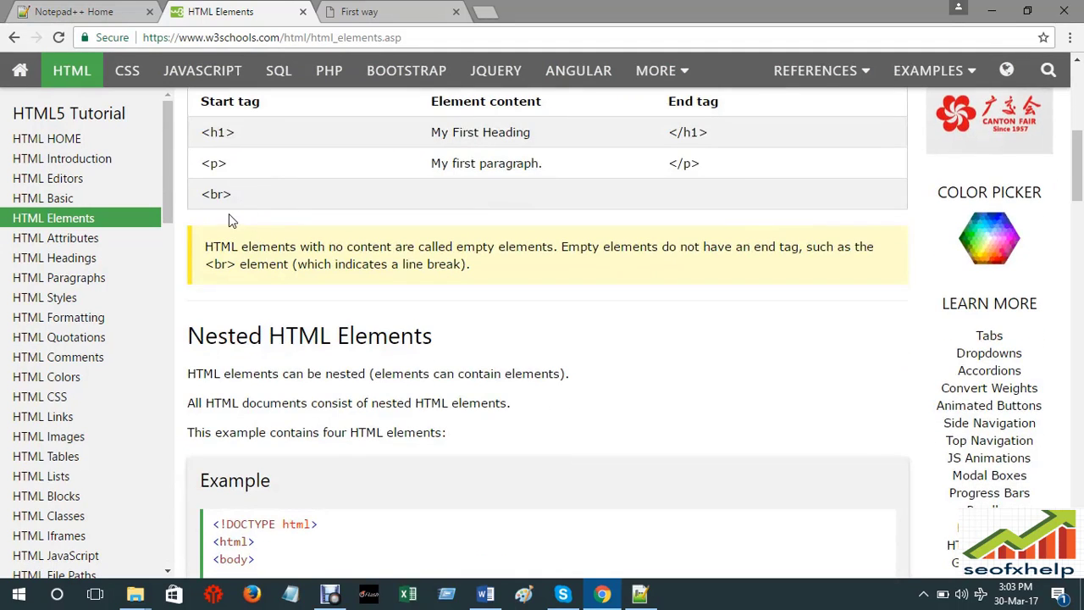
{"action": "scroll", "coordinate": [224, 212], "scroll_direction": "down", "scroll_amount": 3}
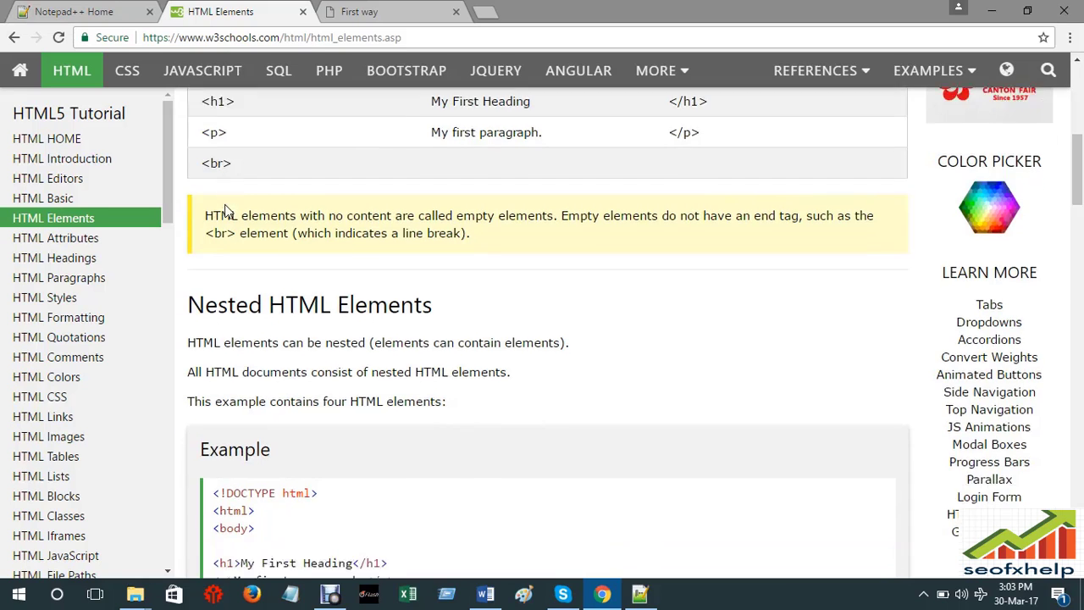
{"action": "scroll", "coordinate": [289, 435], "scroll_direction": "down", "scroll_amount": 2}
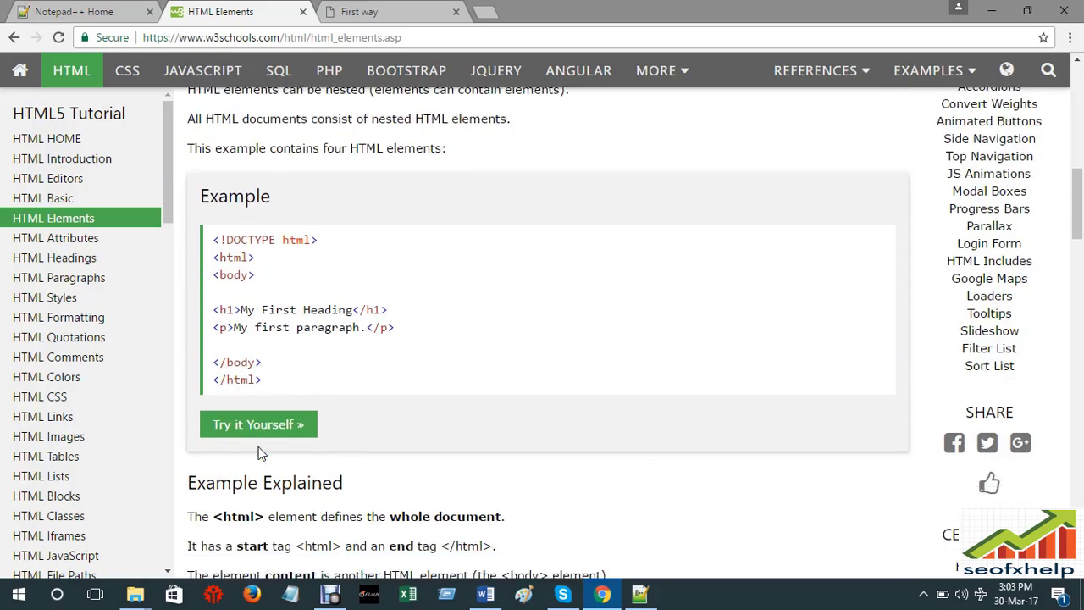
{"action": "scroll", "coordinate": [306, 320], "scroll_direction": "down", "scroll_amount": 3}
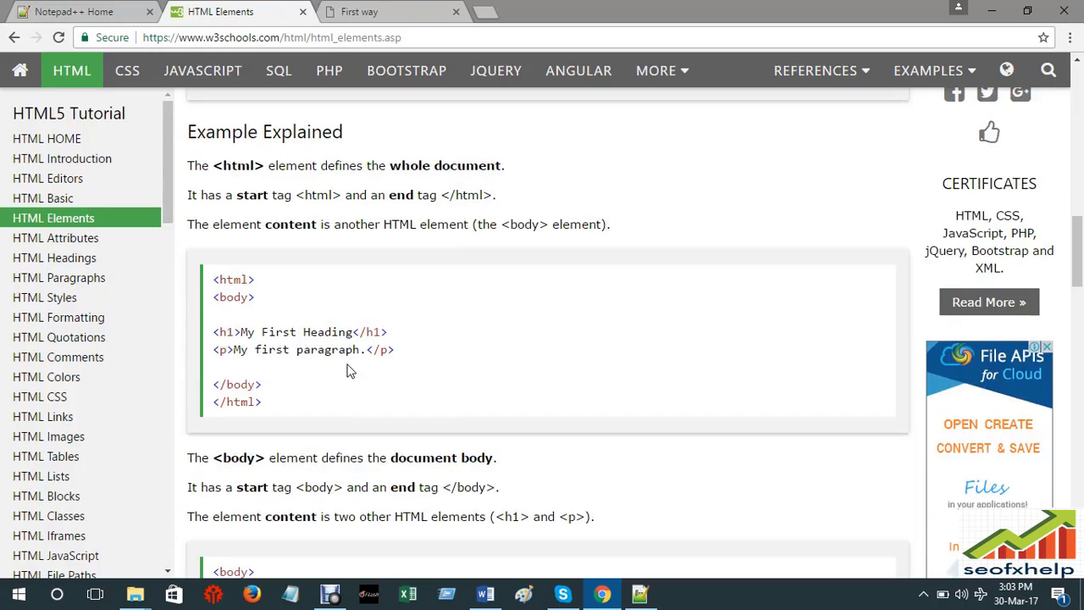
{"action": "scroll", "coordinate": [257, 375], "scroll_direction": "down", "scroll_amount": 2}
{"action": "scroll", "coordinate": [378, 405], "scroll_direction": "down", "scroll_amount": 3}
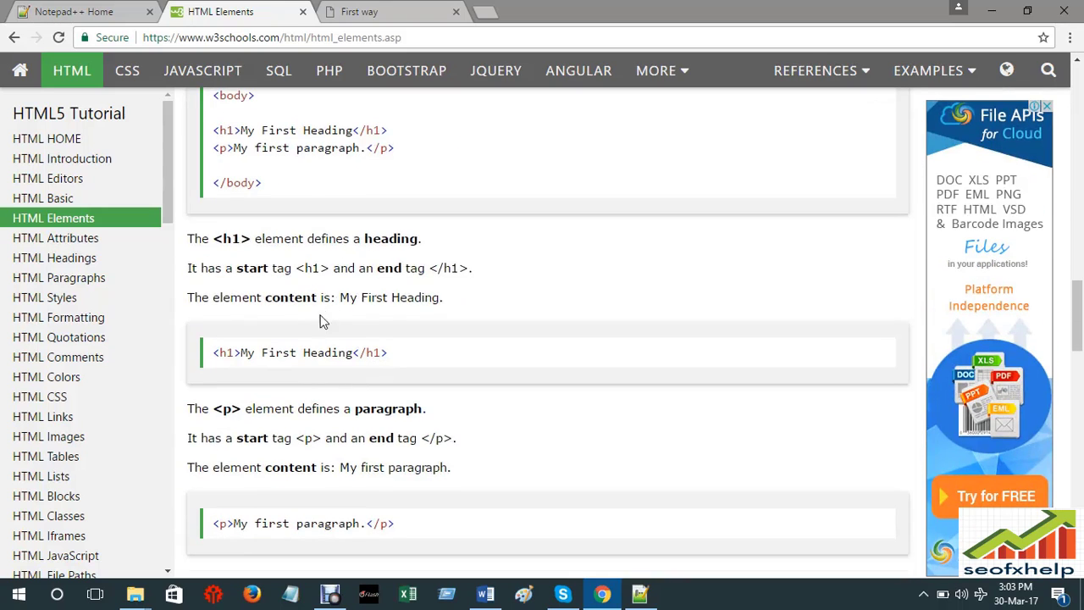
{"action": "scroll", "coordinate": [368, 314], "scroll_direction": "down", "scroll_amount": 6}
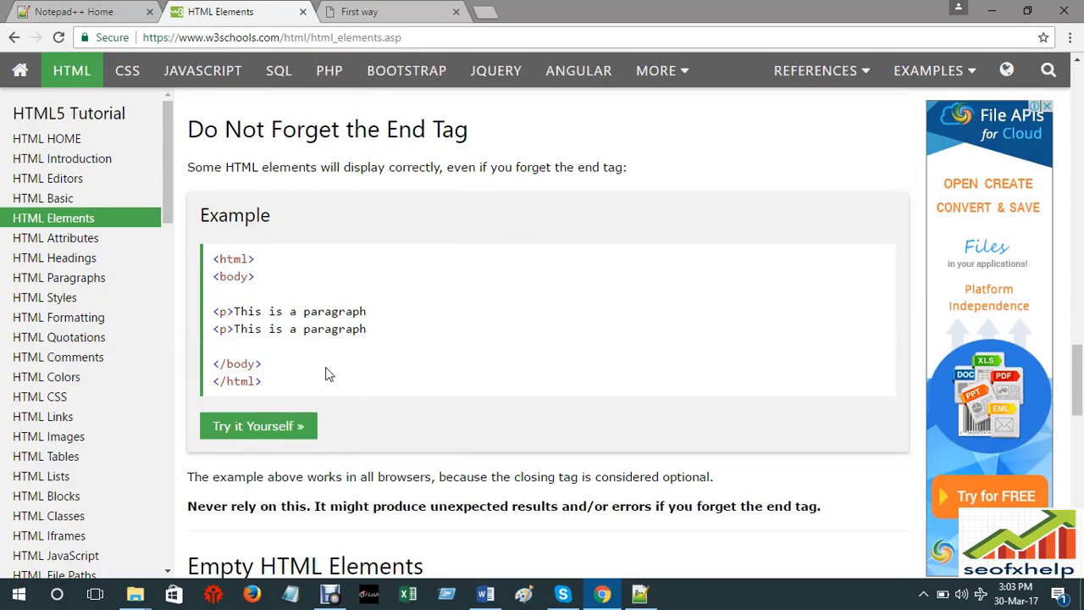
{"action": "scroll", "coordinate": [327, 373], "scroll_direction": "up", "scroll_amount": 10}
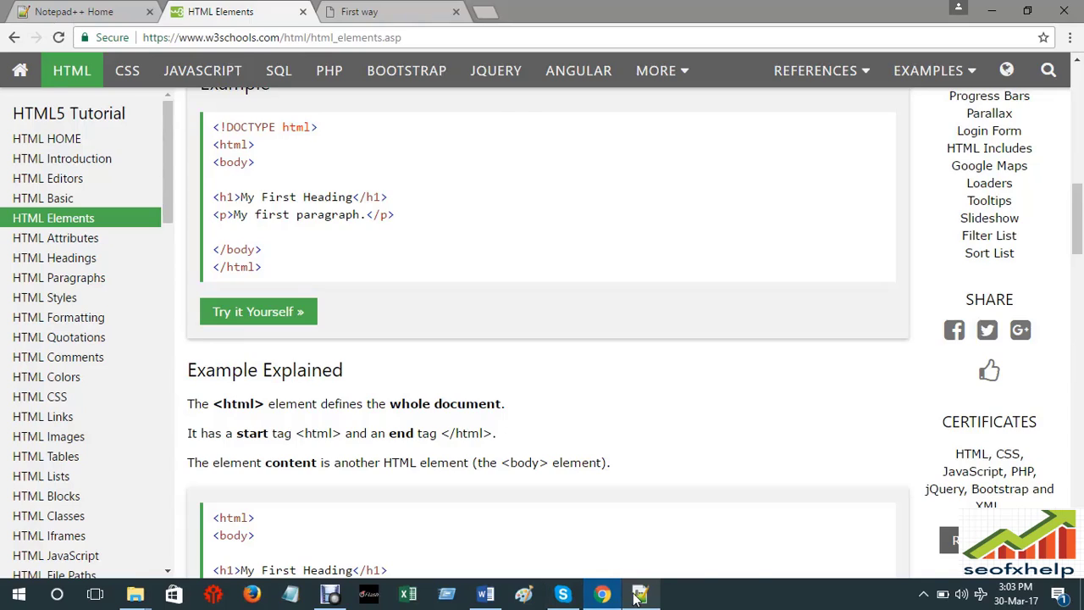
- Compare the code of First page.html in Notepad++ with the reloaded First way preview in Chrome, ending back in Notepad++
{"action": "left_click", "coordinate": [641, 598]}
{"action": "left_click", "coordinate": [354, 127]}
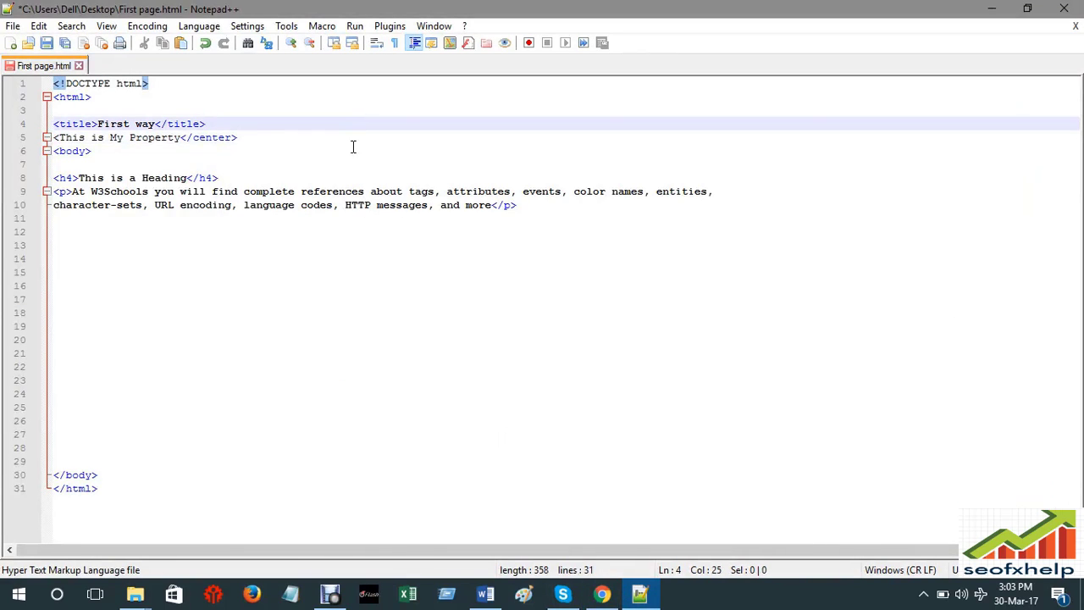
{"action": "left_click", "coordinate": [350, 140]}
{"action": "left_click", "coordinate": [601, 595]}
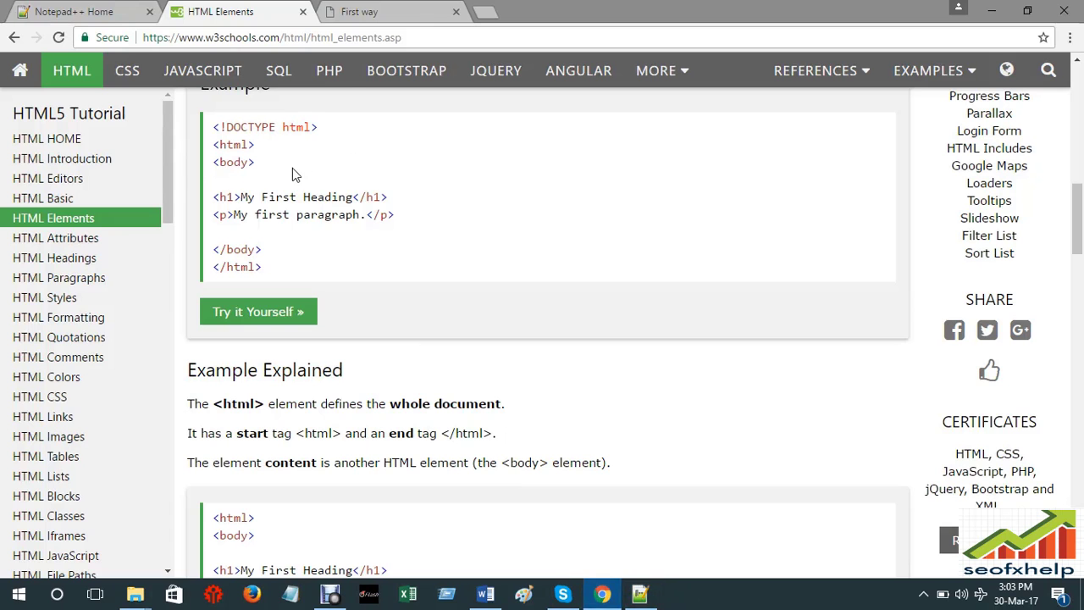
{"action": "left_click", "coordinate": [349, 12]}
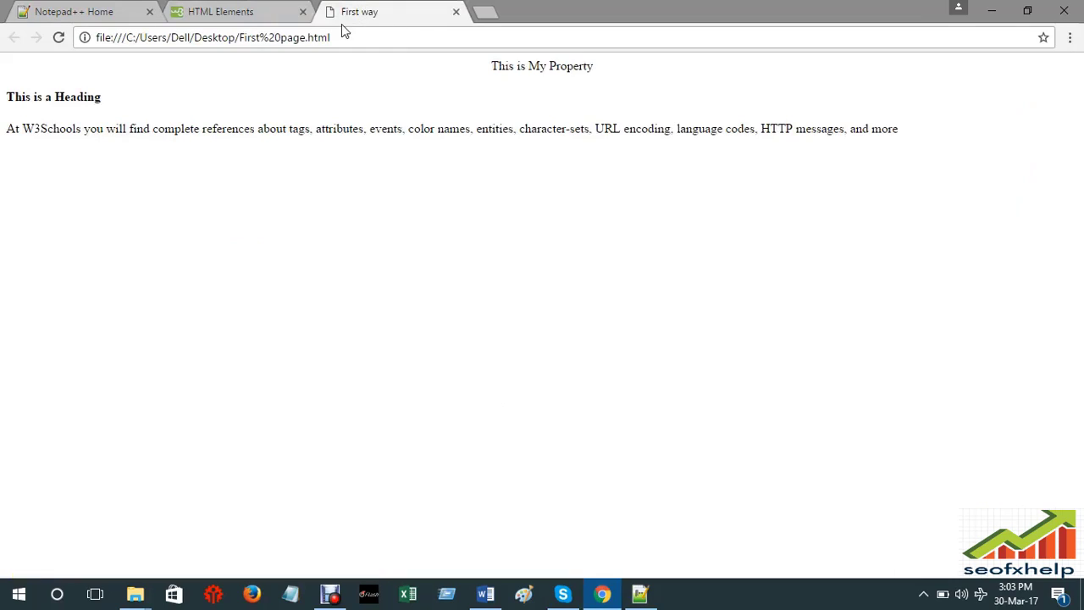
{"action": "left_click", "coordinate": [59, 38]}
{"action": "mouse_move", "coordinate": [639, 596]}
{"action": "left_click", "coordinate": [639, 596]}
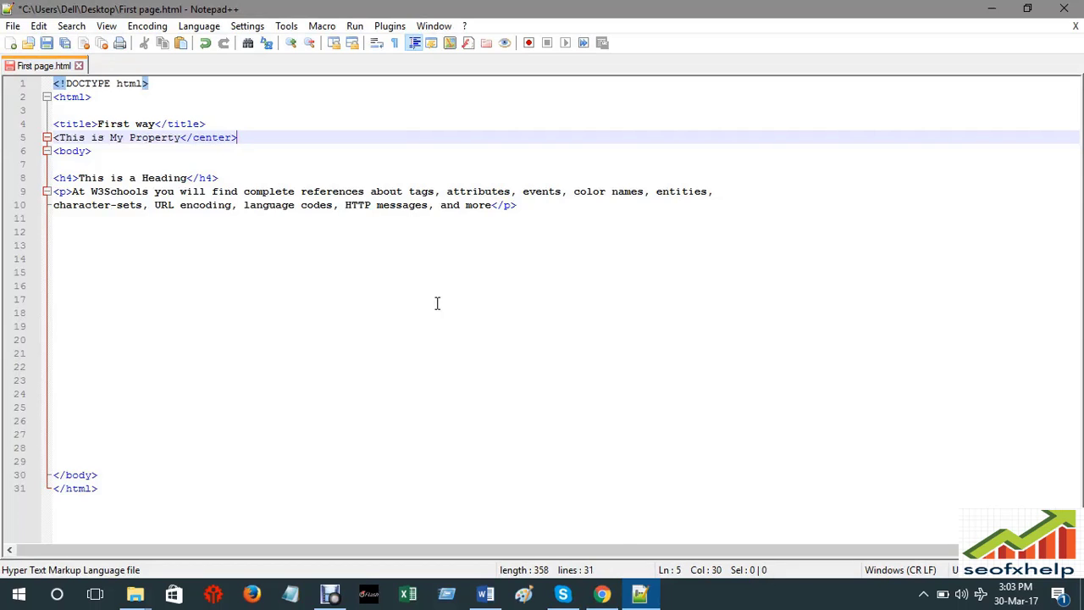
{"action": "left_click", "coordinate": [602, 598]}
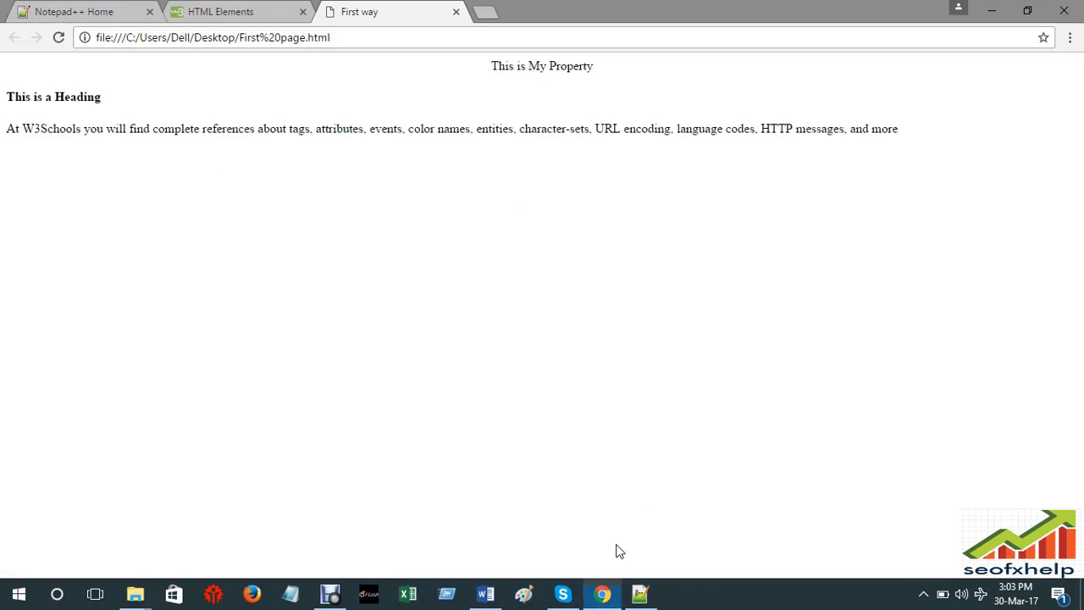
{"action": "left_click", "coordinate": [640, 597]}
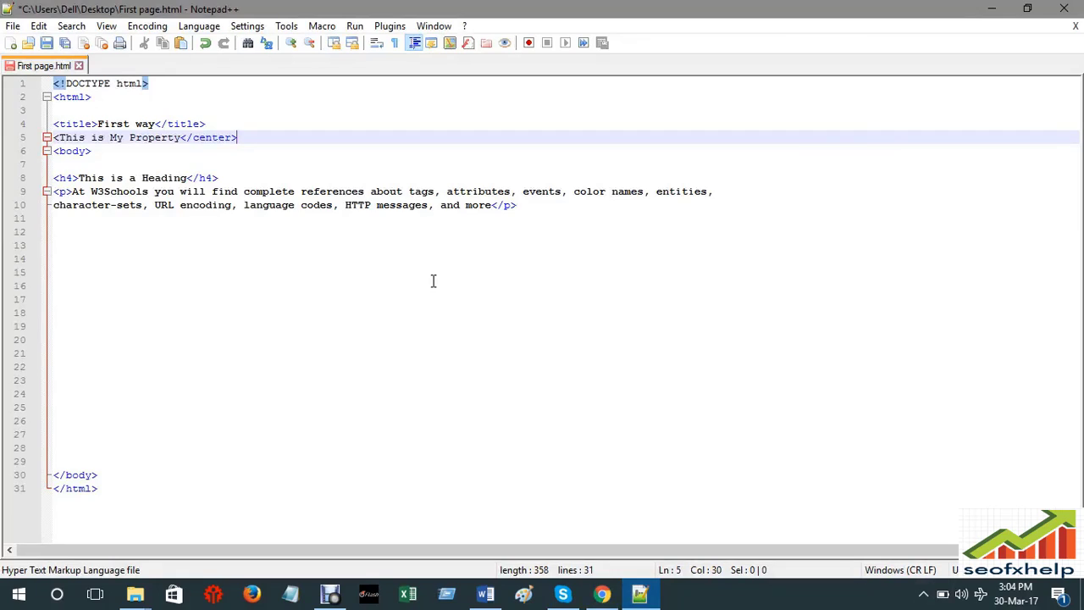
- Try inserting "/n>" before "tags" in the paragraph on line 9, saving the file along the way
{"action": "left_click", "coordinate": [409, 191]}
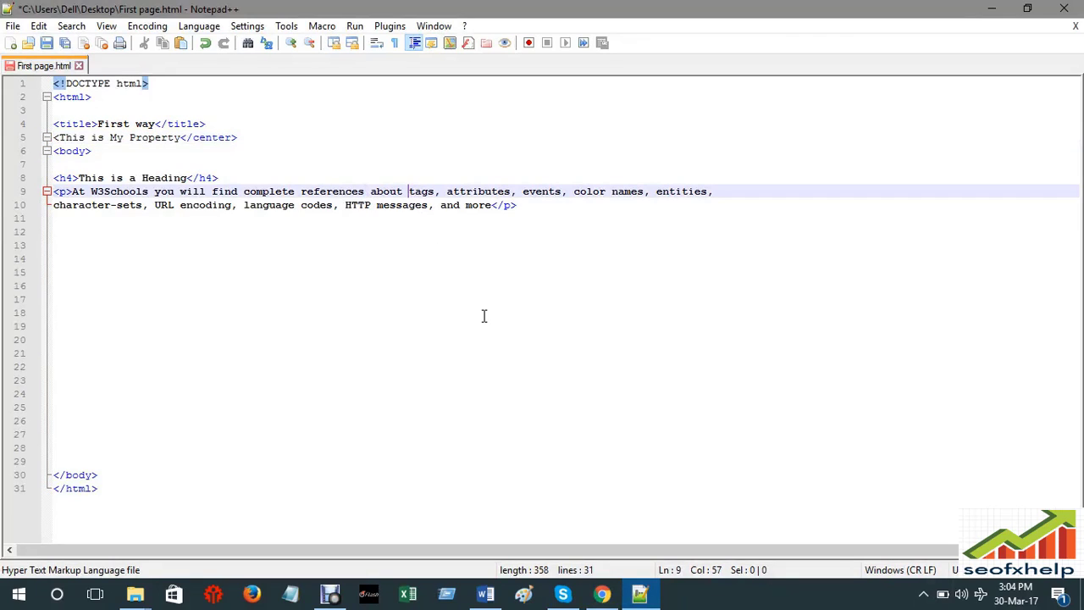
{"action": "type", "text": "/"}
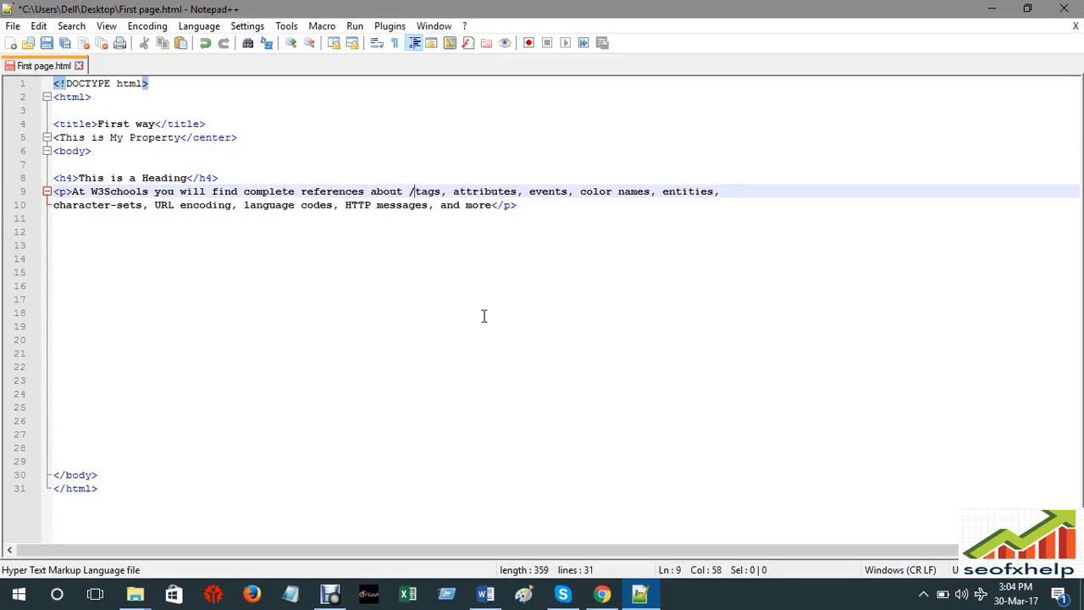
{"action": "type", "text": "n"}
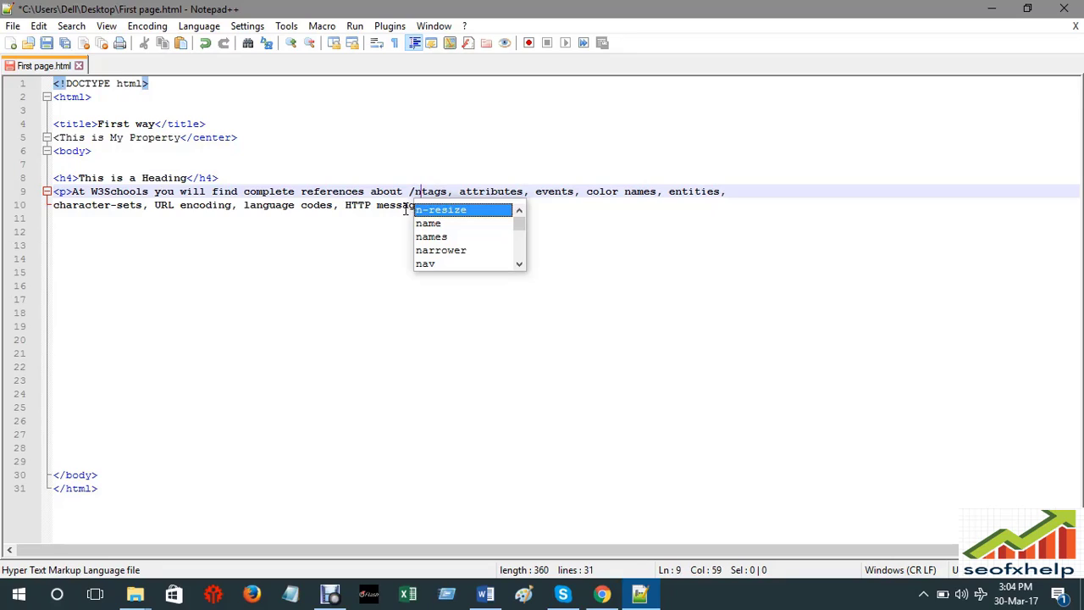
{"action": "key", "text": "ctrl+s"}
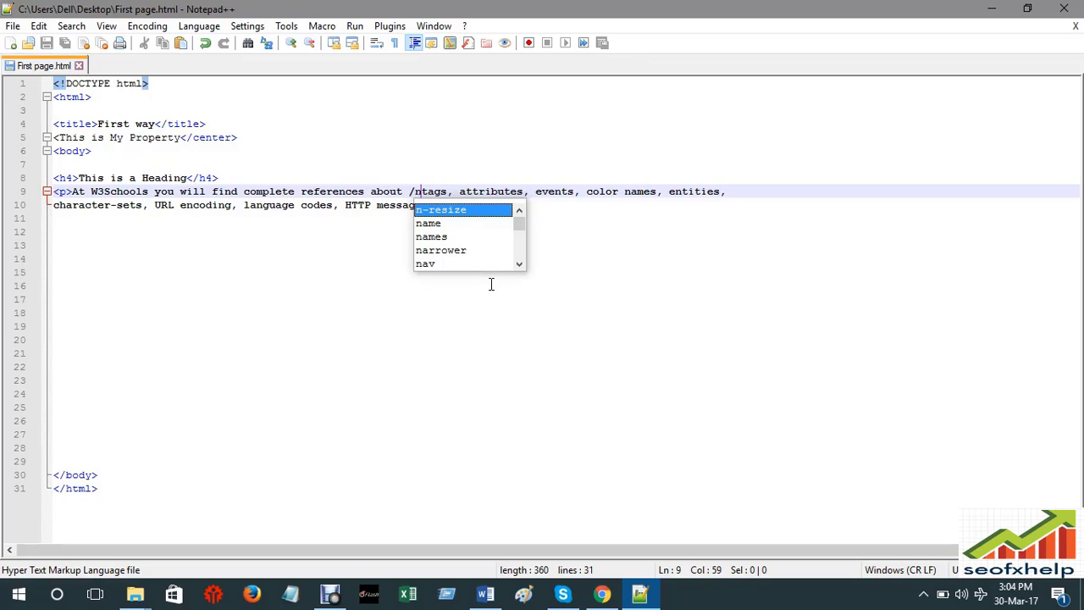
{"action": "type", "text": ">"}
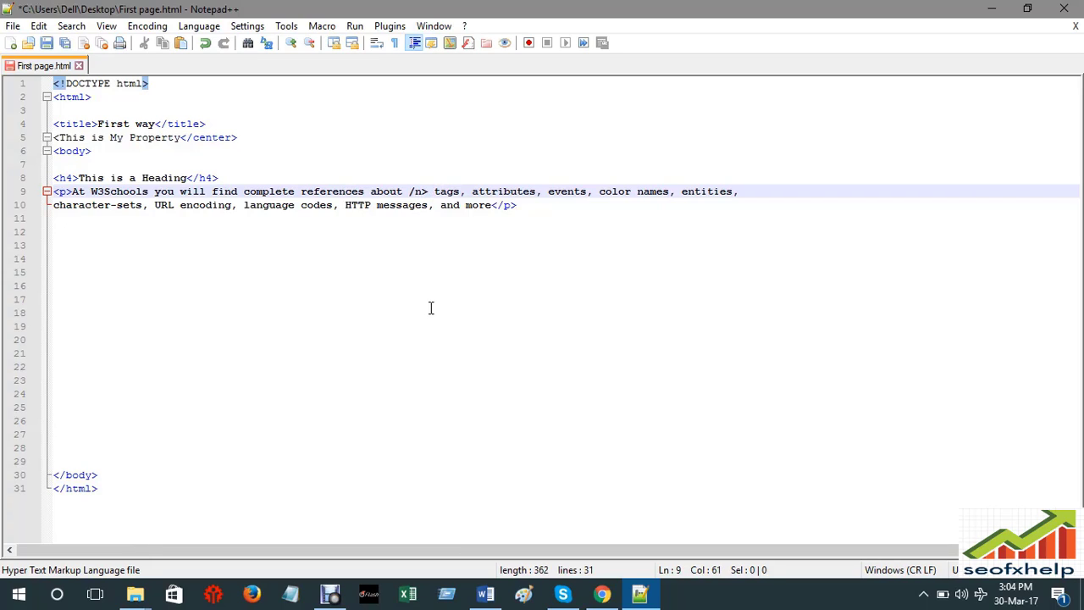
- Remove the "/n>" text before "tags" in the paragraph on line 9
{"action": "left_click", "coordinate": [427, 184]}
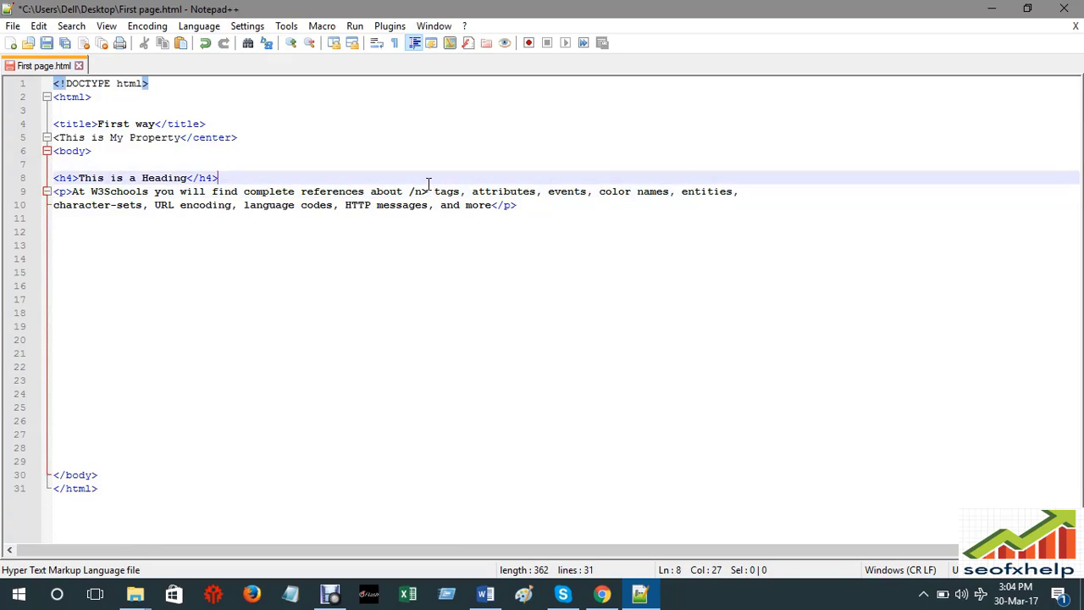
{"action": "left_click", "coordinate": [428, 191]}
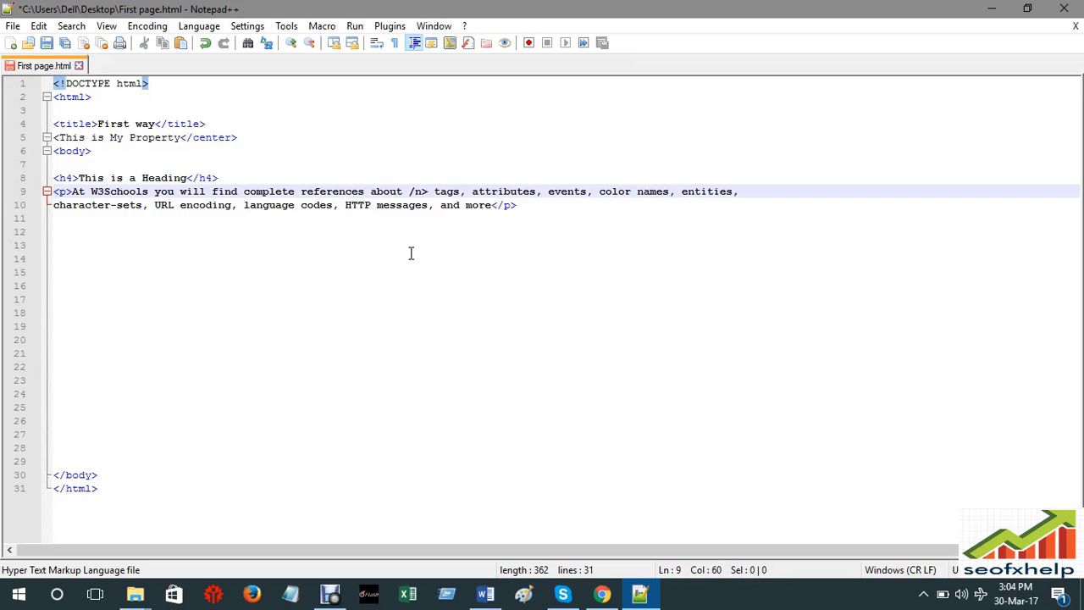
{"action": "key", "text": "BackSpace"}
{"action": "key", "text": "BackSpace"}
{"action": "key", "text": "BackSpace"}
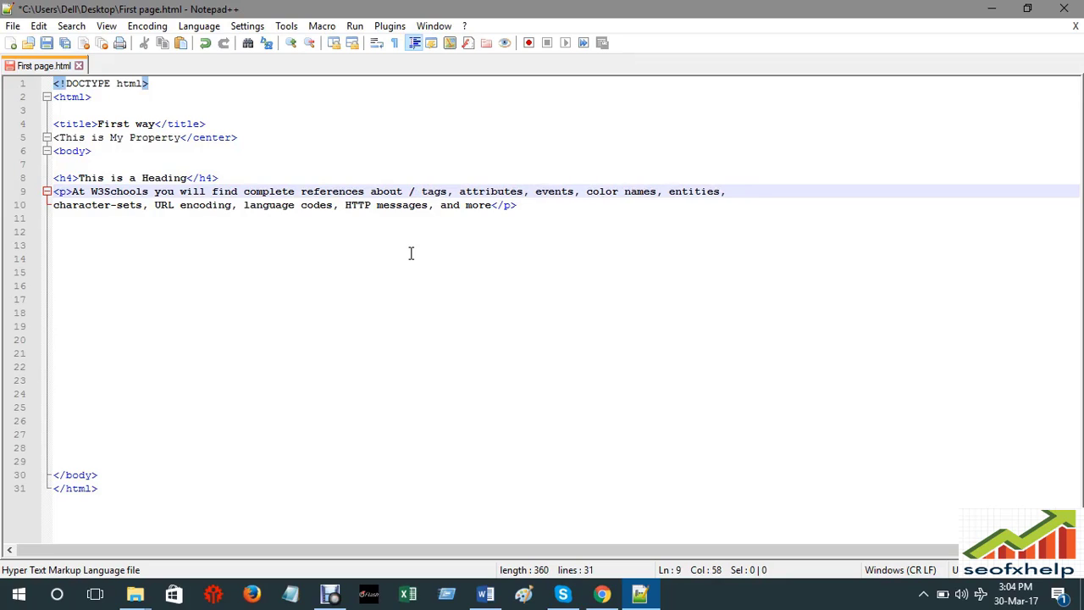
{"action": "key", "text": "Delete"}
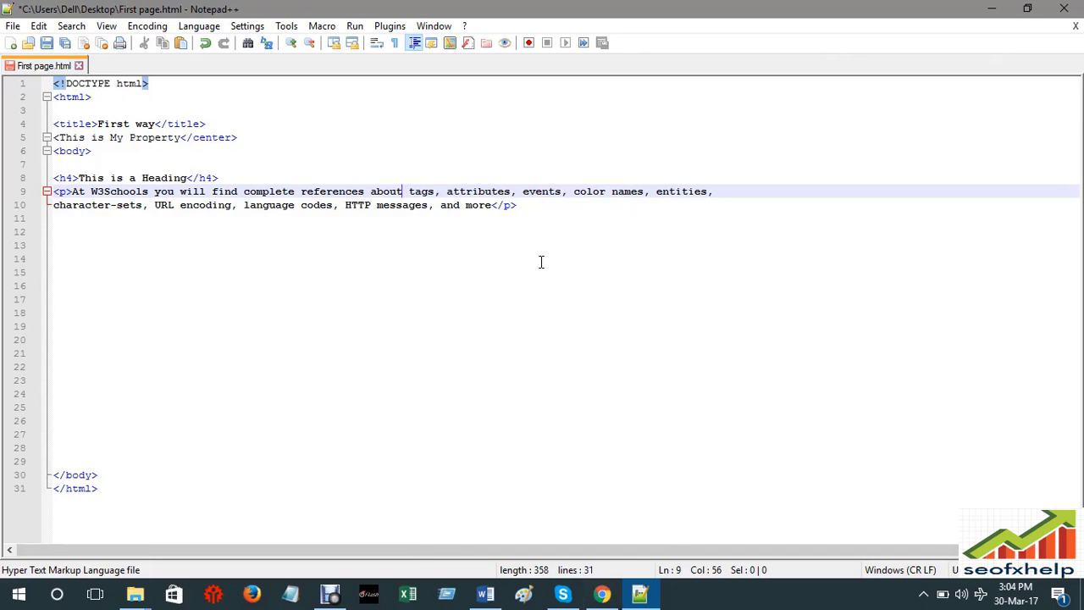
- Minimize Notepad++ and Chrome, and open the HTML subfolder of the desktop folder ALL HTML PRACTICE
{"action": "left_click", "coordinate": [991, 8]}
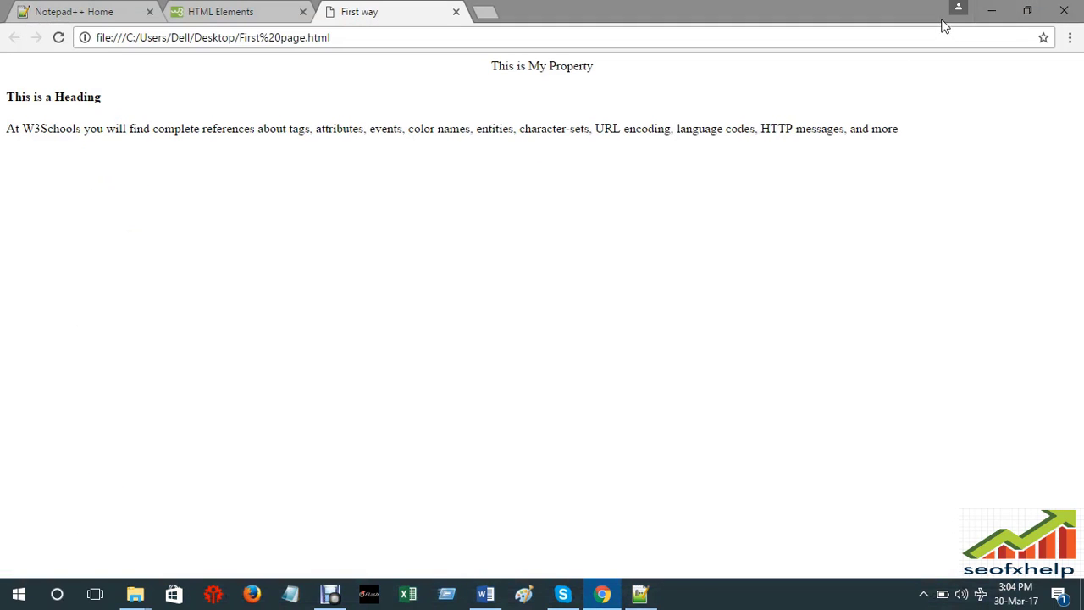
{"action": "left_click", "coordinate": [991, 11]}
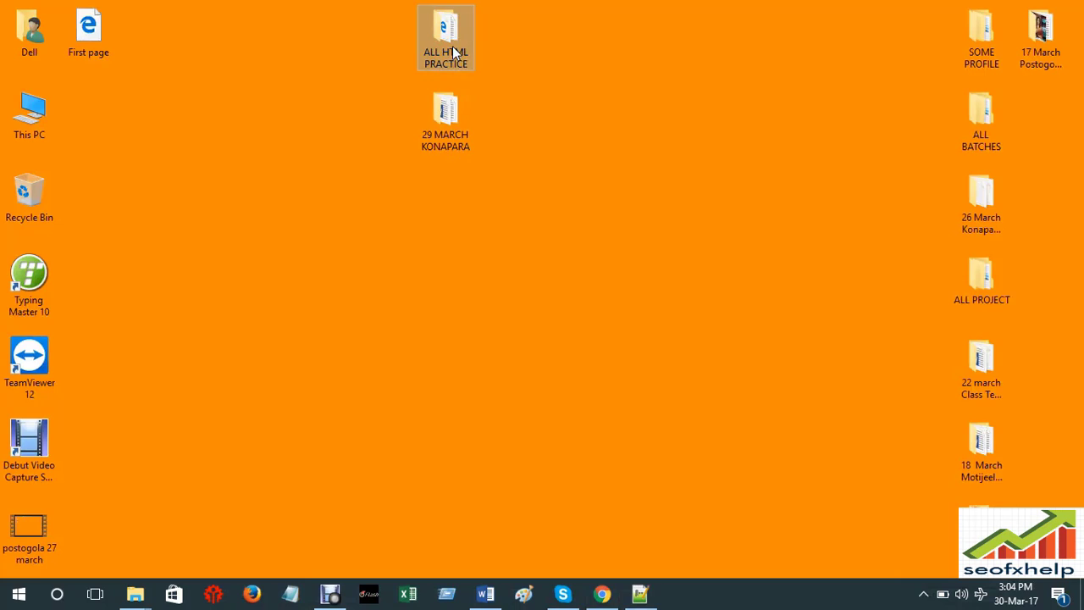
{"action": "double_click", "coordinate": [446, 38]}
{"action": "left_click", "coordinate": [955, 10]}
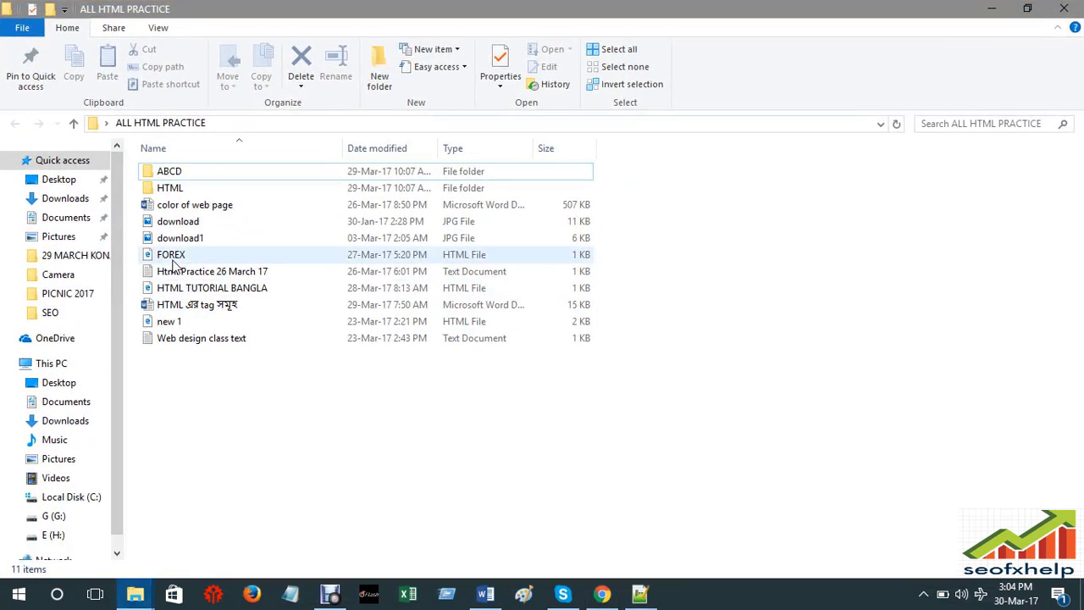
{"action": "double_click", "coordinate": [174, 189]}
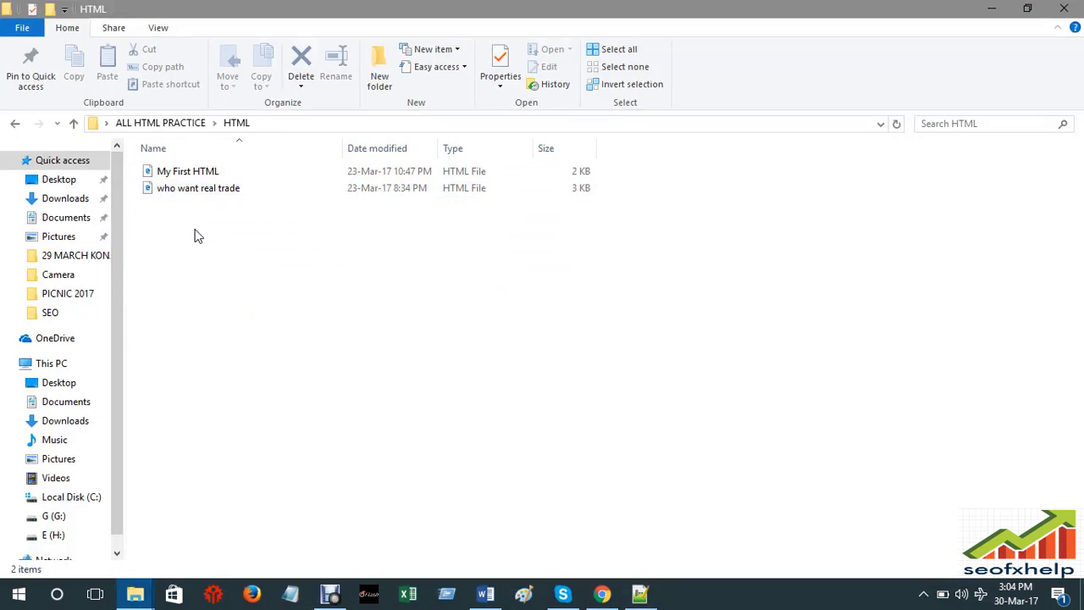
- View the My First HTML page in the browser, and close both the page and the folder window
{"action": "double_click", "coordinate": [195, 176]}
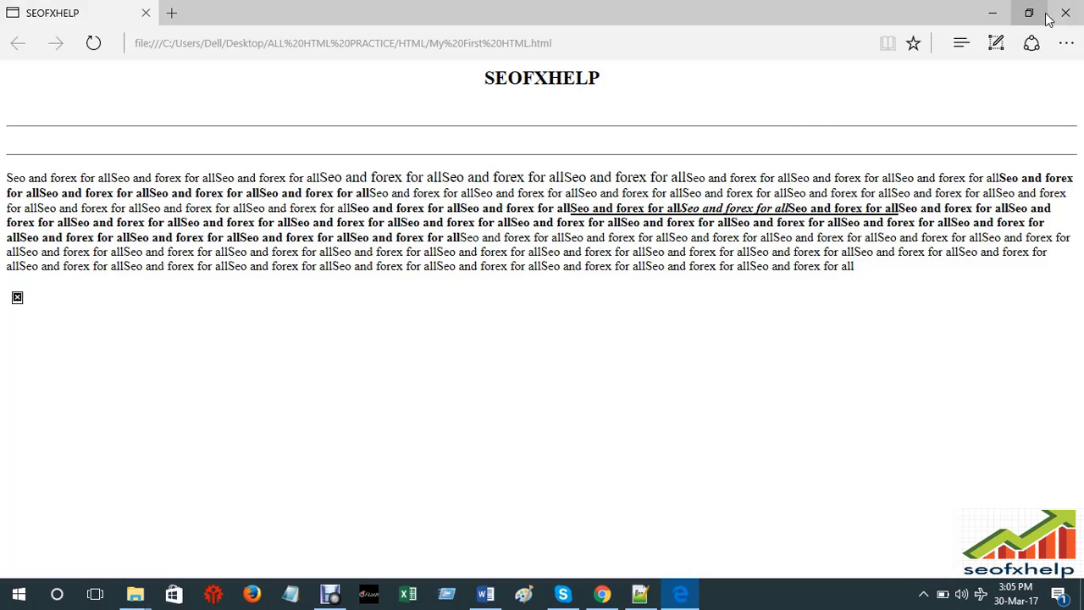
{"action": "left_click", "coordinate": [1067, 11]}
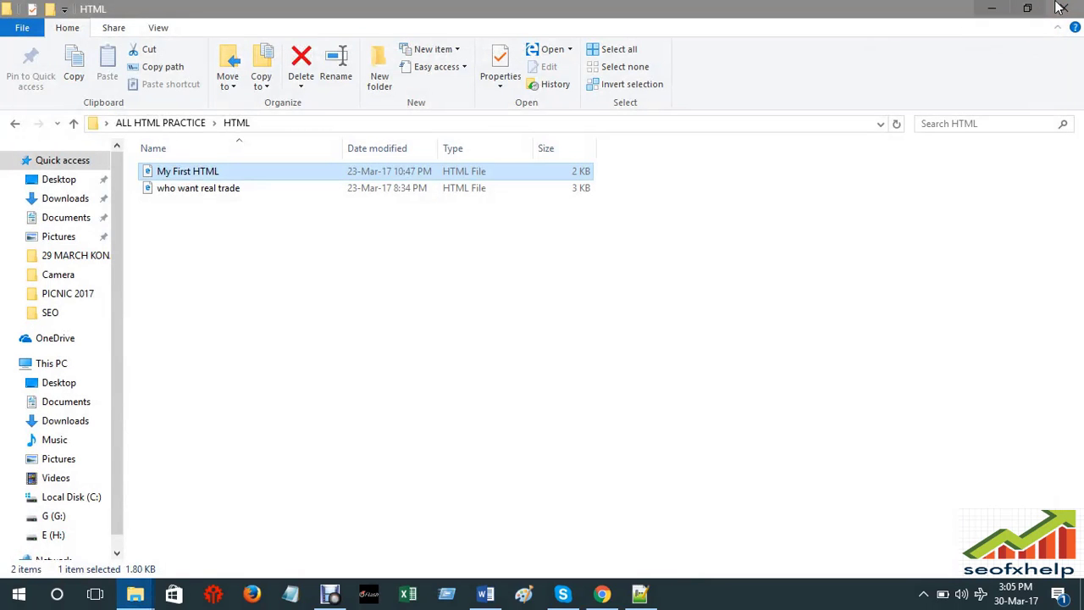
{"action": "left_click", "coordinate": [1063, 9]}
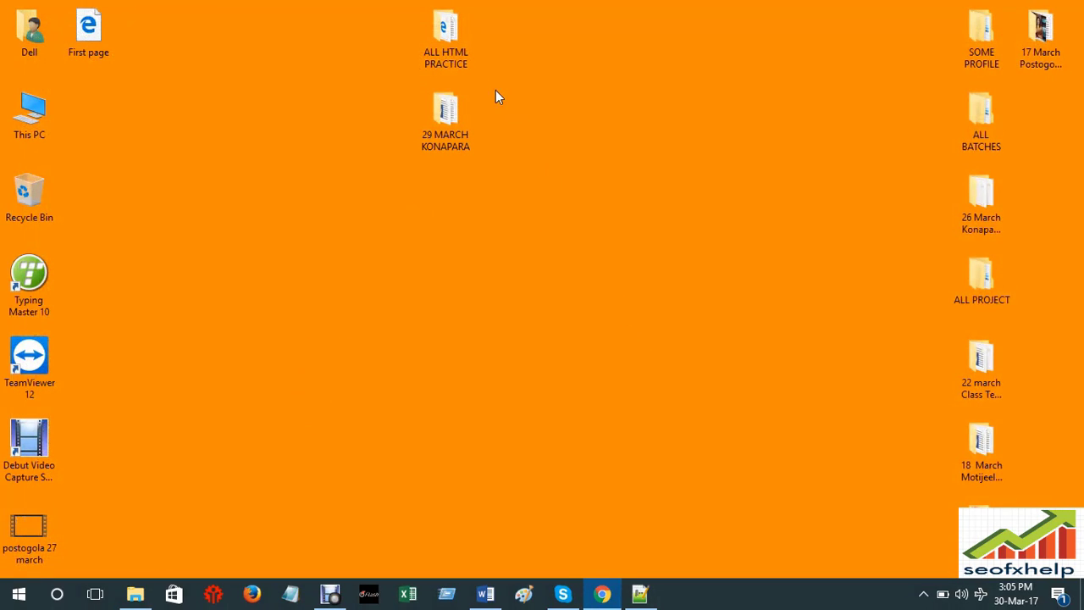
- Switch to Chrome and review the Example Explained section on the W3Schools HTML Elements page
{"action": "left_click", "coordinate": [602, 593]}
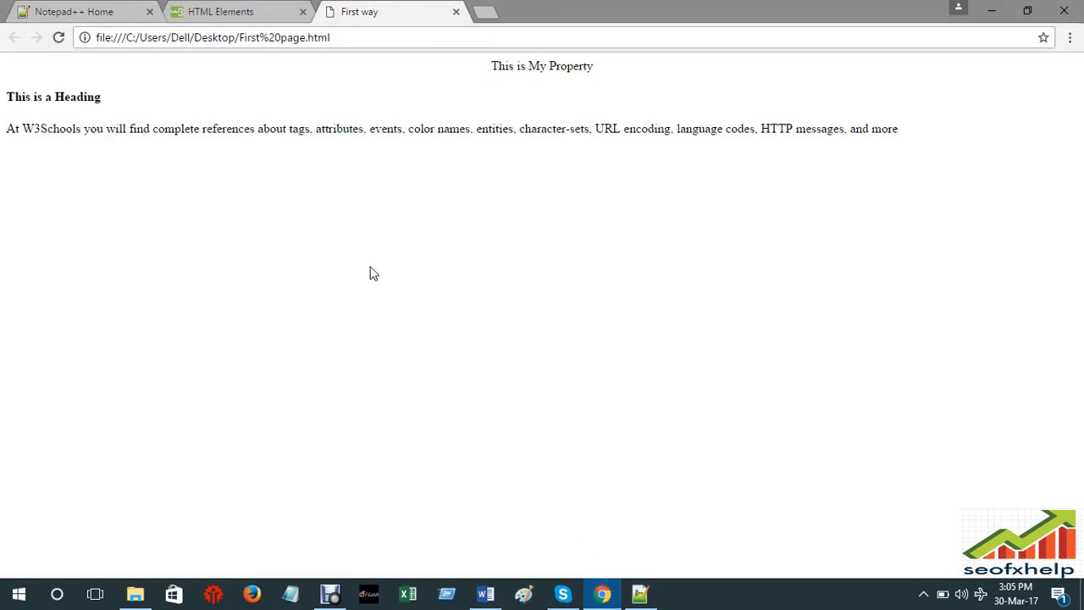
{"action": "left_click", "coordinate": [262, 11]}
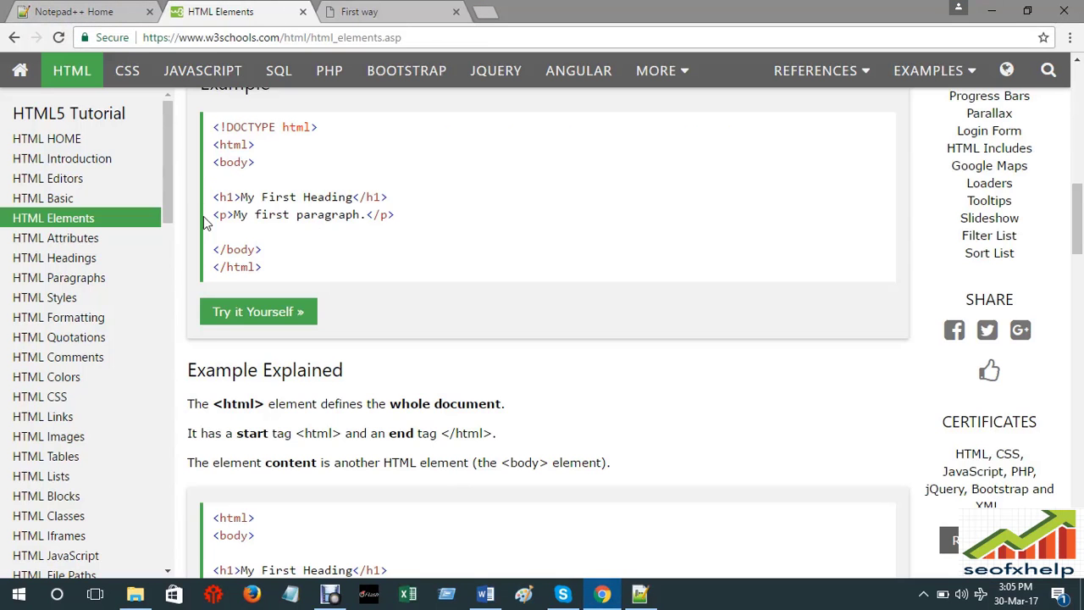
{"action": "scroll", "coordinate": [204, 219], "scroll_direction": "down", "scroll_amount": 2}
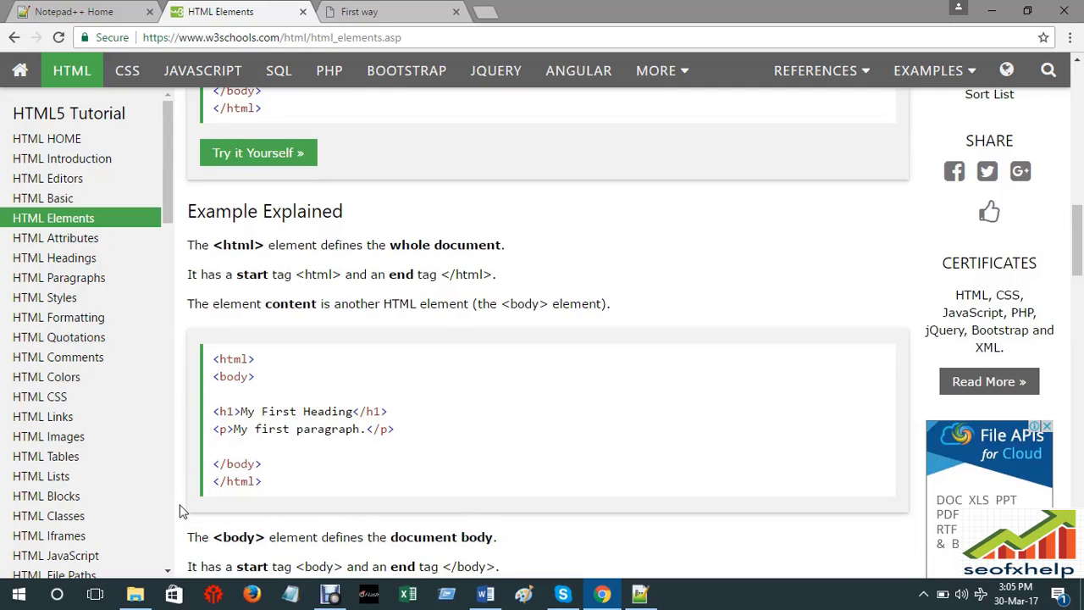
{"action": "scroll", "coordinate": [181, 508], "scroll_direction": "down", "scroll_amount": 2}
{"action": "scroll", "coordinate": [213, 423], "scroll_direction": "up", "scroll_amount": 2}
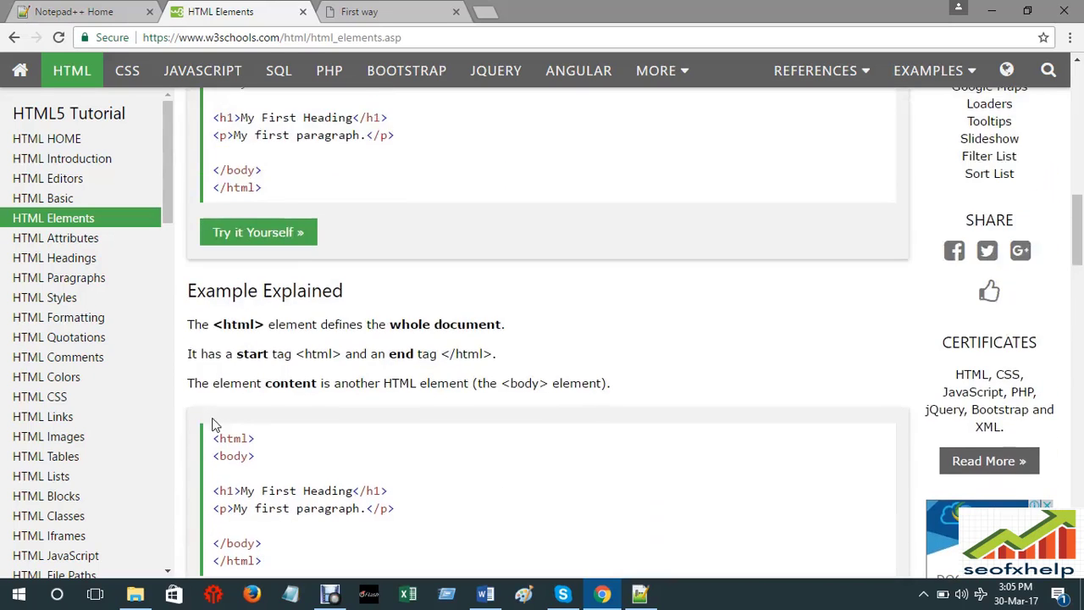
{"action": "scroll", "coordinate": [343, 406], "scroll_direction": "down", "scroll_amount": 3}
- Review the title line and the end of line 9 of First page.html in Notepad++, and minimize the editor
{"action": "left_click", "coordinate": [639, 593]}
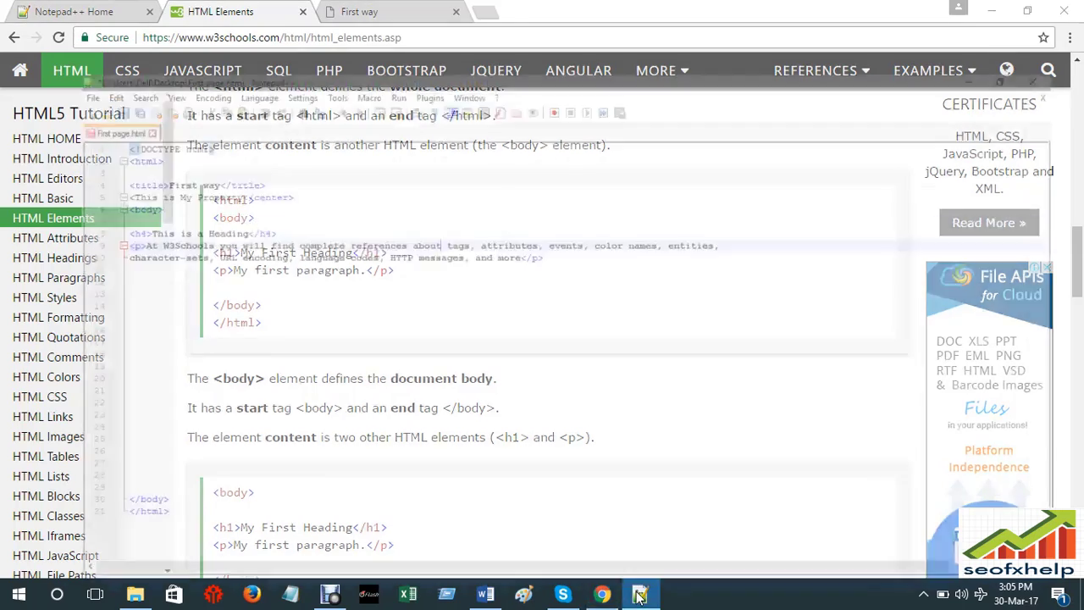
{"action": "left_click", "coordinate": [271, 124]}
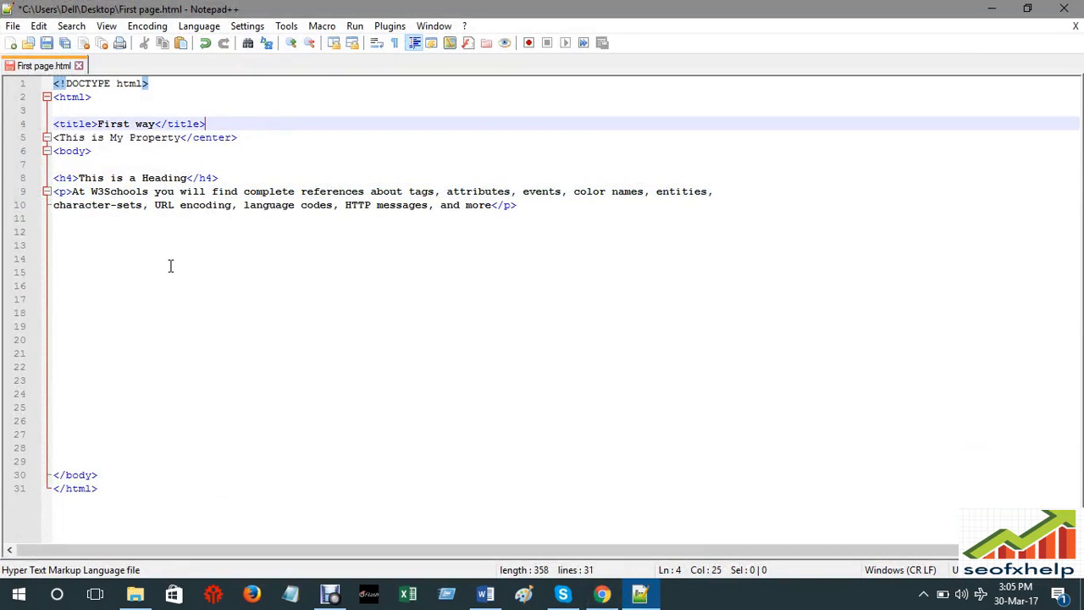
{"action": "left_click", "coordinate": [714, 191]}
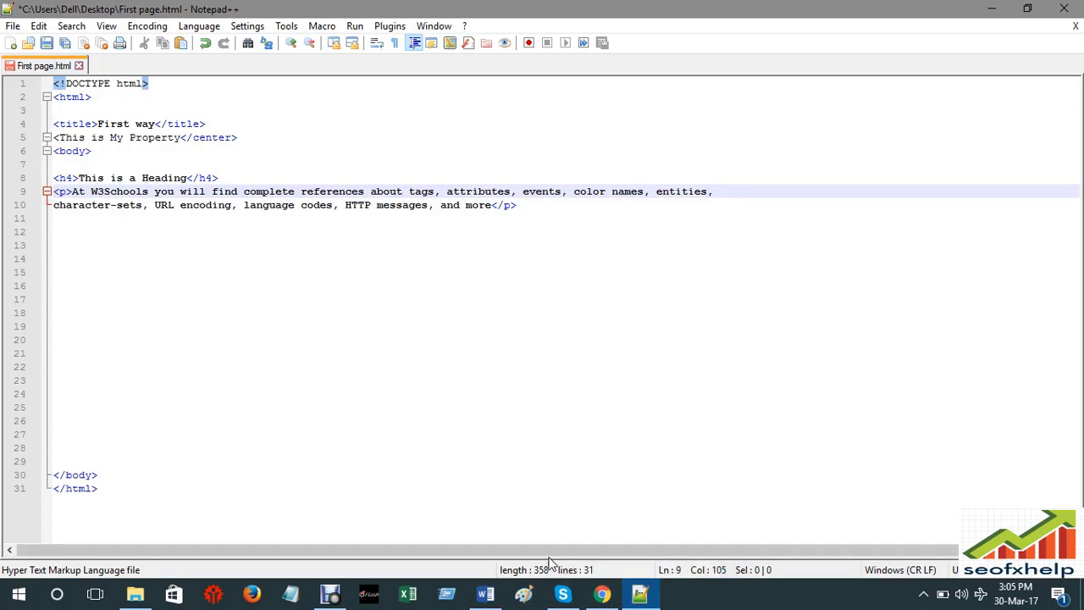
{"action": "left_click", "coordinate": [992, 8]}
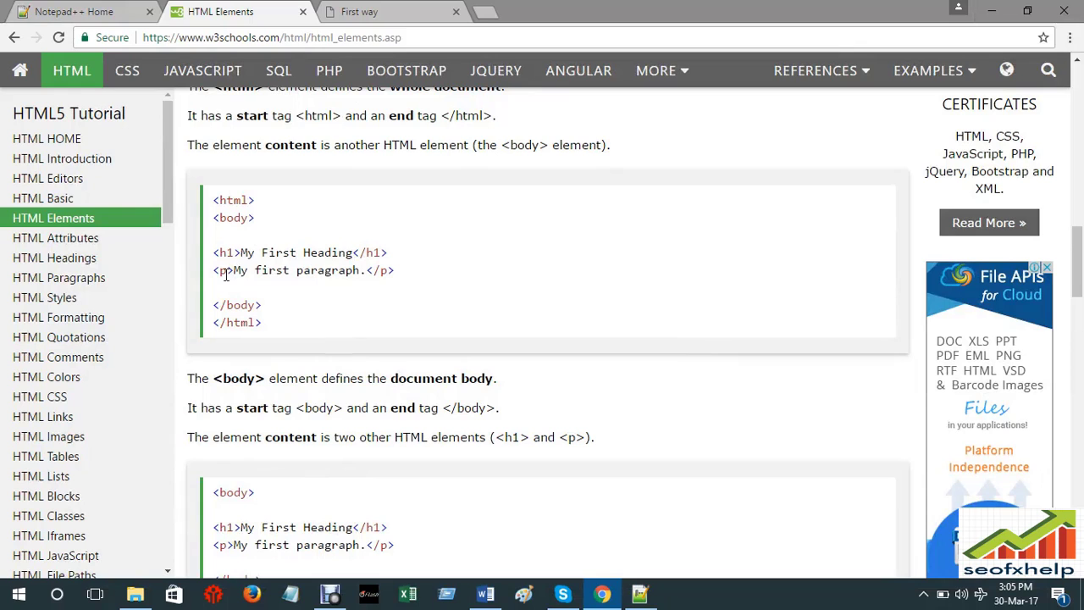
- Minimize Chrome and open the Word document "HTML এর tag সমূহ" from the desktop folder ALL HTML PRACTICE
{"action": "left_click", "coordinate": [347, 12]}
{"action": "left_click", "coordinate": [992, 10]}
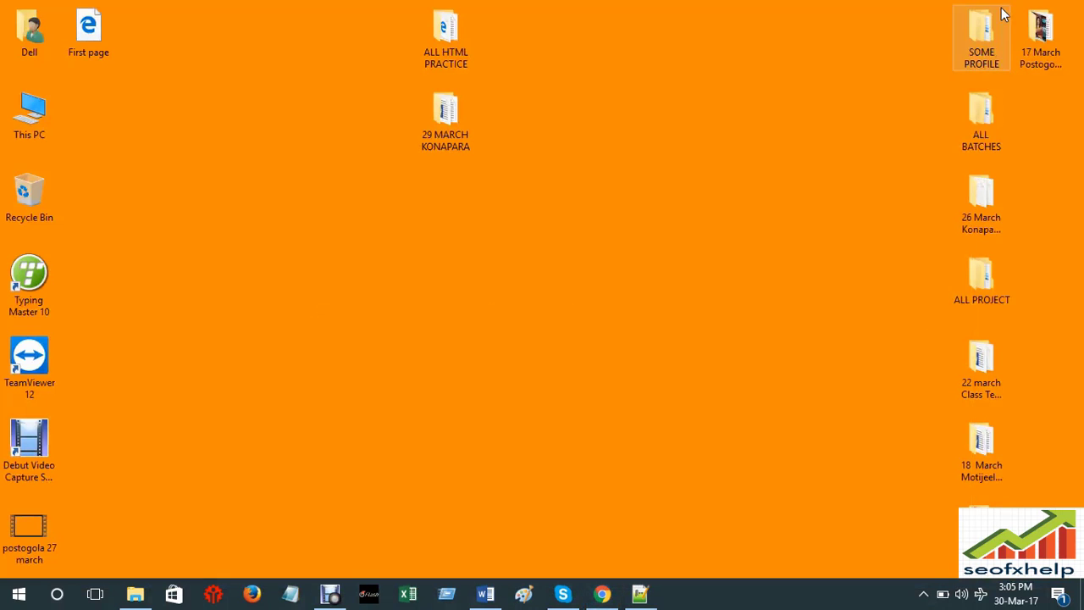
{"action": "double_click", "coordinate": [448, 59]}
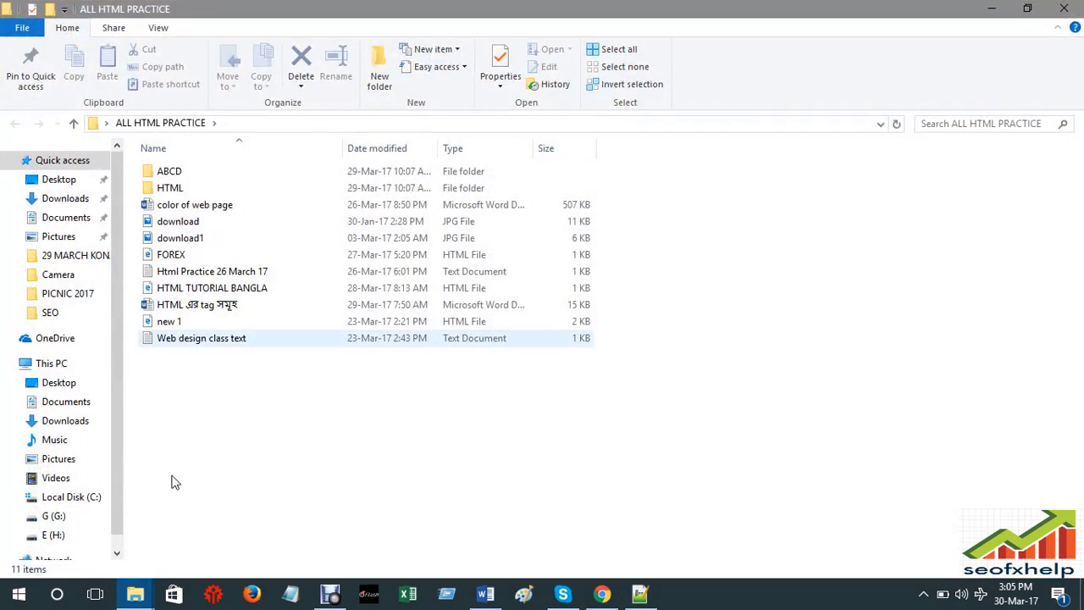
{"action": "double_click", "coordinate": [221, 303]}
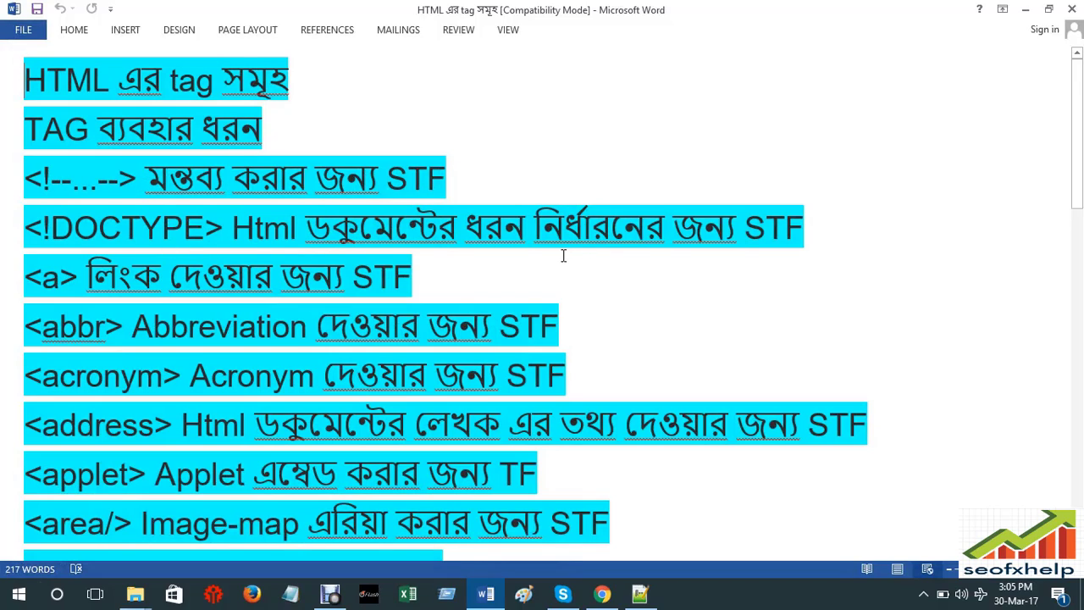
- Read through the Word document's list of HTML tags and their uses down to <dt>, and return to its beginning
{"action": "scroll", "coordinate": [85, 284], "scroll_direction": "down", "scroll_amount": 1}
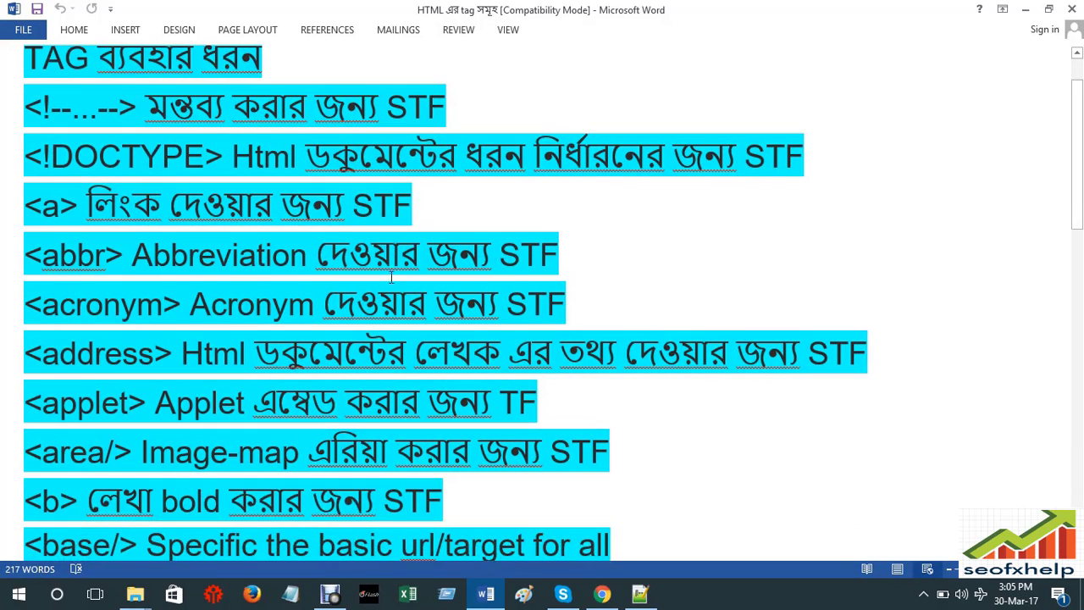
{"action": "scroll", "coordinate": [178, 342], "scroll_direction": "down", "scroll_amount": 1}
{"action": "scroll", "coordinate": [178, 341], "scroll_direction": "down", "scroll_amount": 3}
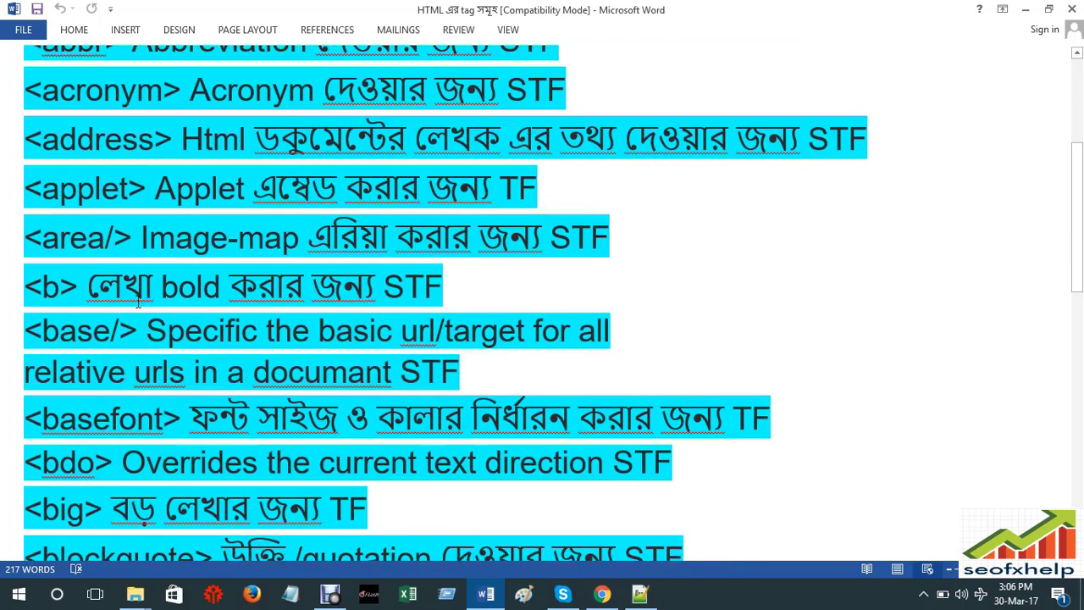
{"action": "scroll", "coordinate": [144, 321], "scroll_direction": "down", "scroll_amount": 2}
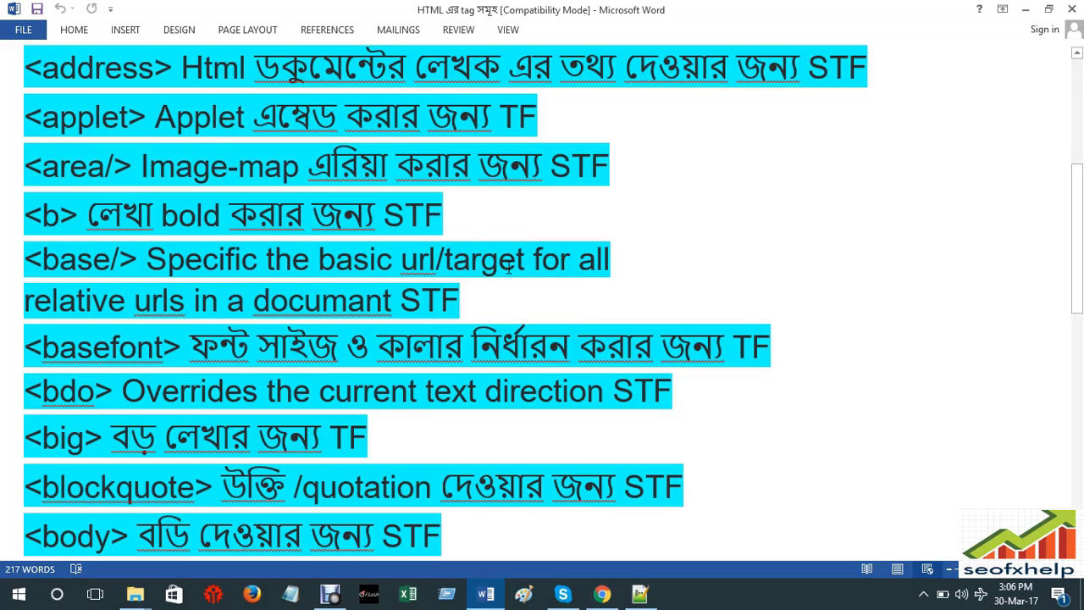
{"action": "scroll", "coordinate": [149, 329], "scroll_direction": "down", "scroll_amount": 1}
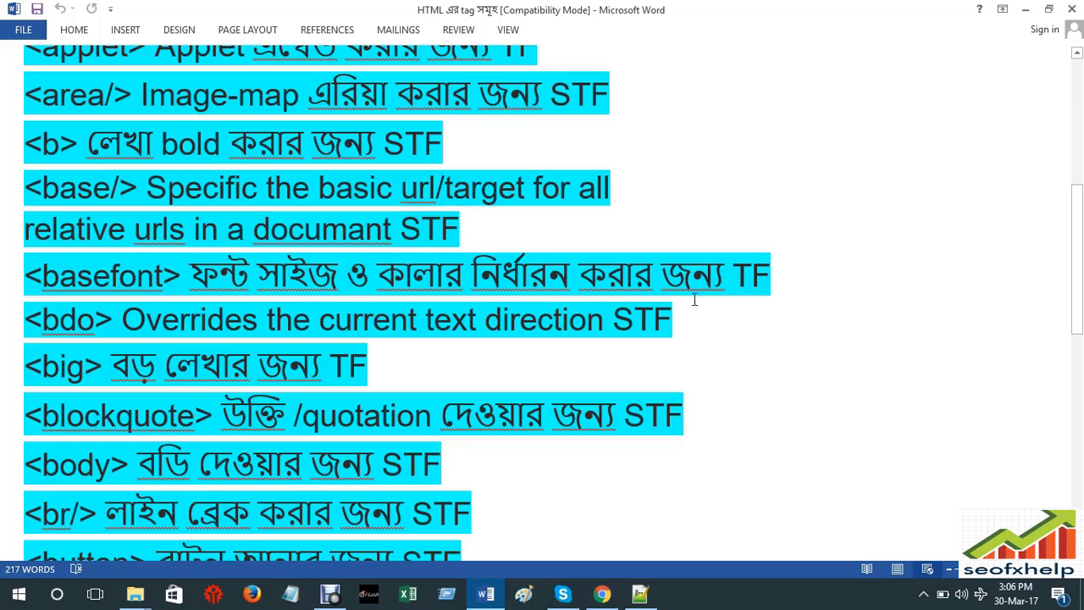
{"action": "scroll", "coordinate": [169, 344], "scroll_direction": "down", "scroll_amount": 1}
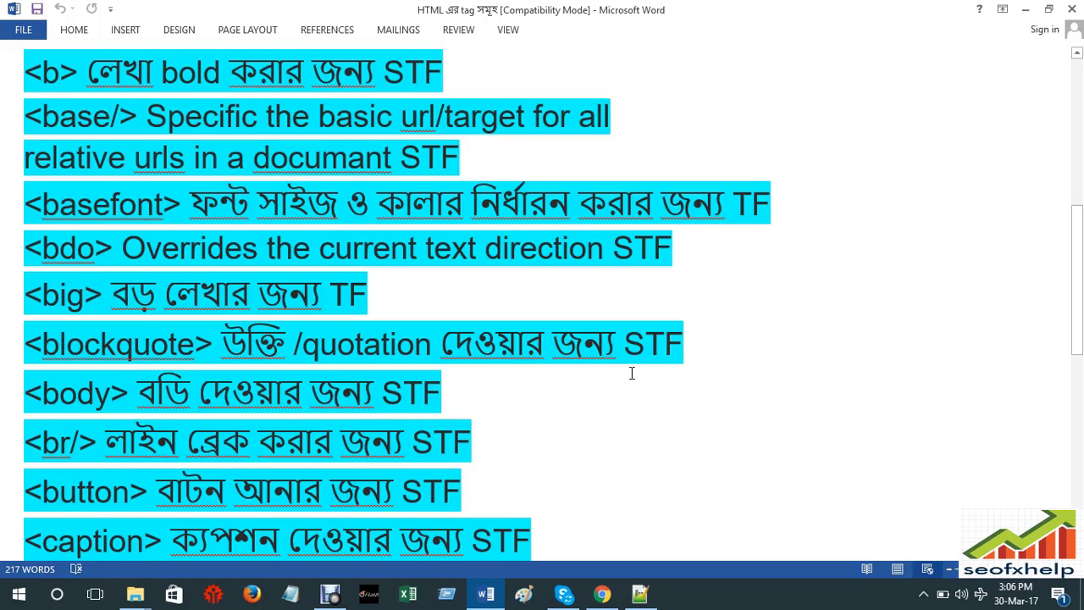
{"action": "scroll", "coordinate": [82, 426], "scroll_direction": "down", "scroll_amount": 5}
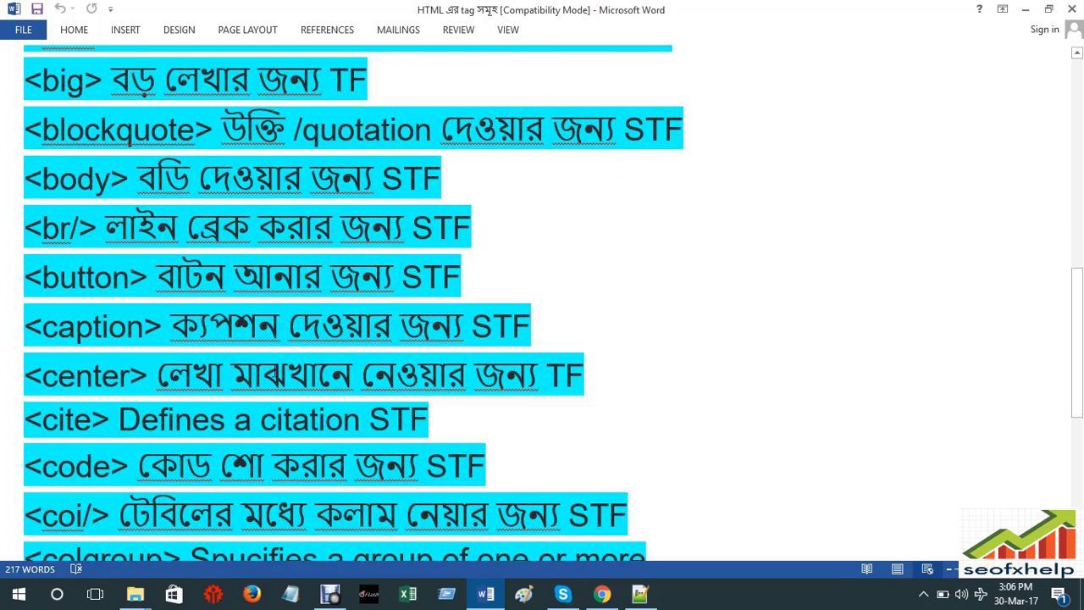
{"action": "scroll", "coordinate": [169, 333], "scroll_direction": "down", "scroll_amount": 3}
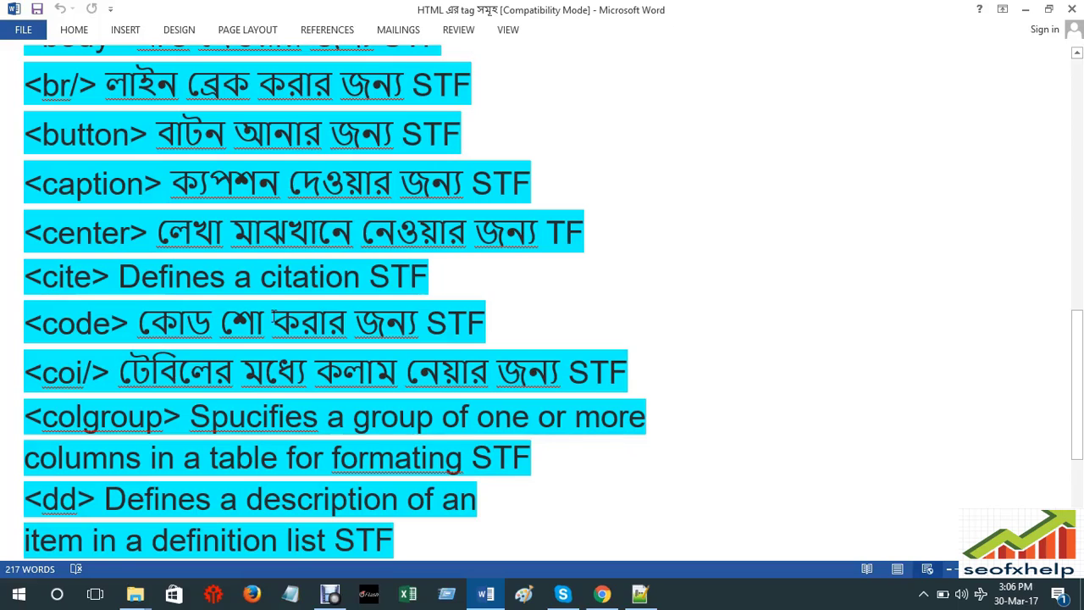
{"action": "scroll", "coordinate": [571, 339], "scroll_direction": "down", "scroll_amount": 1}
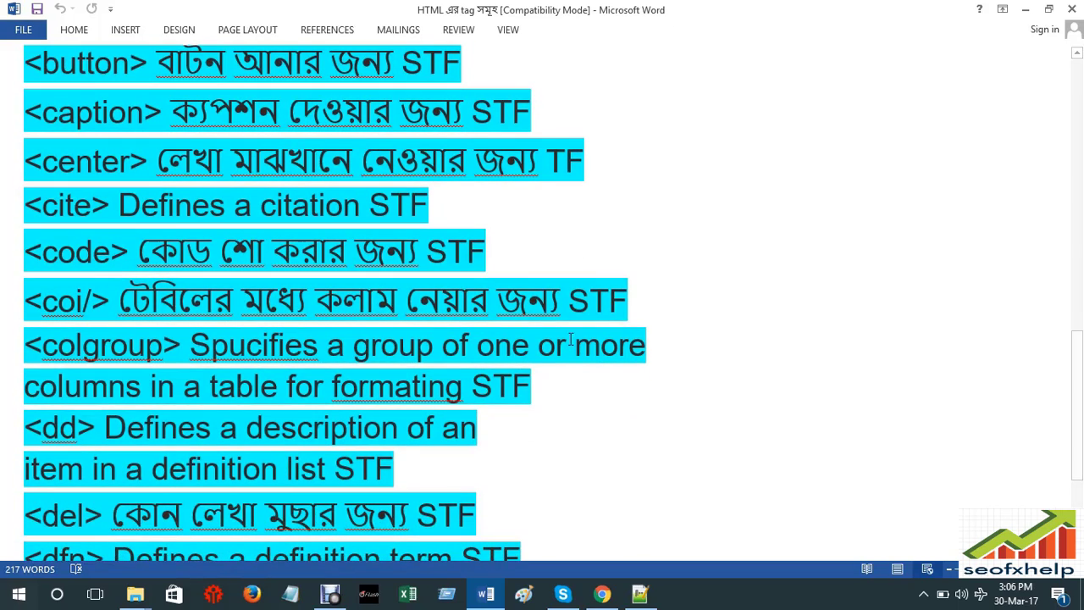
{"action": "scroll", "coordinate": [82, 357], "scroll_direction": "down", "scroll_amount": 1}
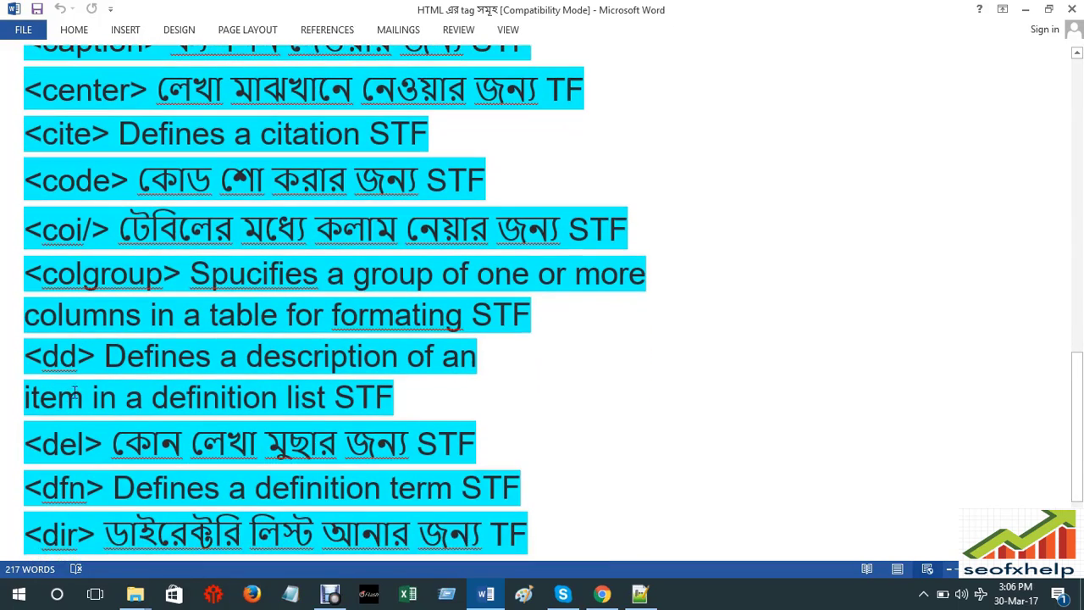
{"action": "scroll", "coordinate": [75, 392], "scroll_direction": "down", "scroll_amount": 2}
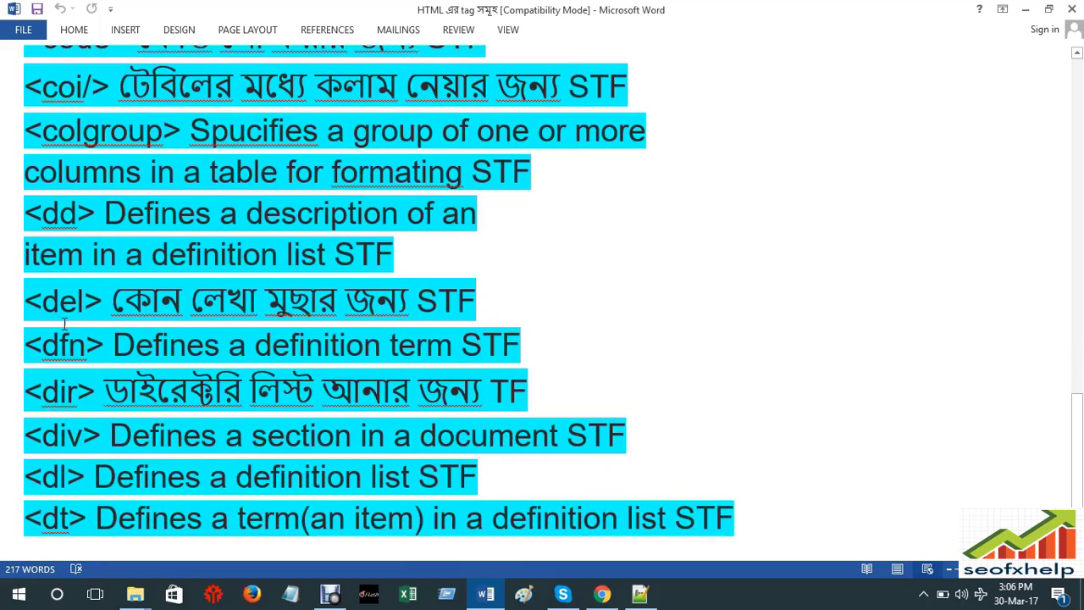
{"action": "scroll", "coordinate": [69, 465], "scroll_direction": "down", "scroll_amount": 1}
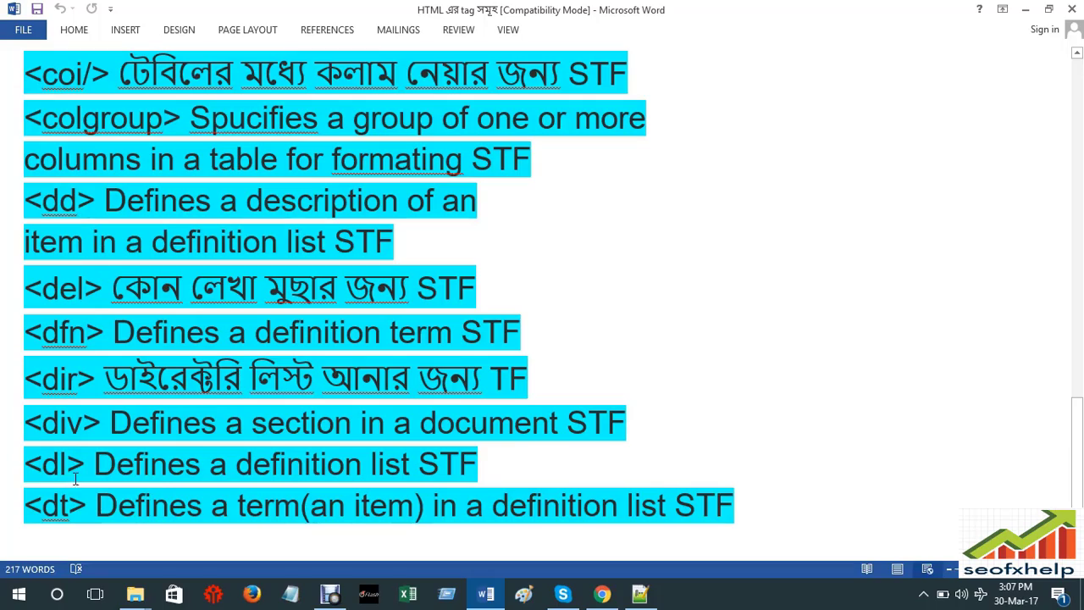
{"action": "scroll", "coordinate": [288, 323], "scroll_direction": "up", "scroll_amount": 8}
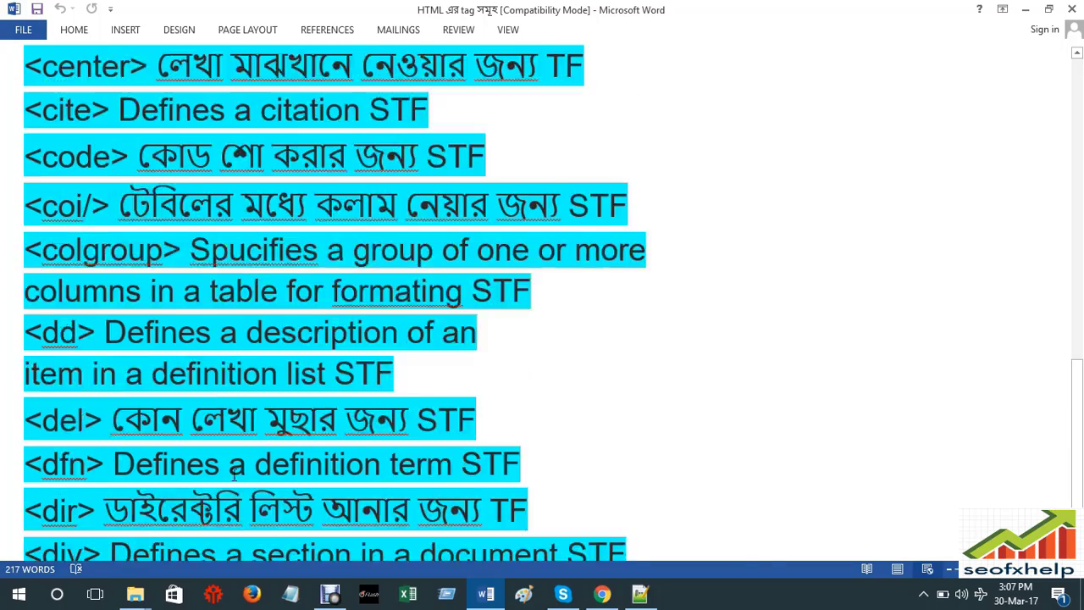
{"action": "scroll", "coordinate": [720, 322], "scroll_direction": "up", "scroll_amount": 5}
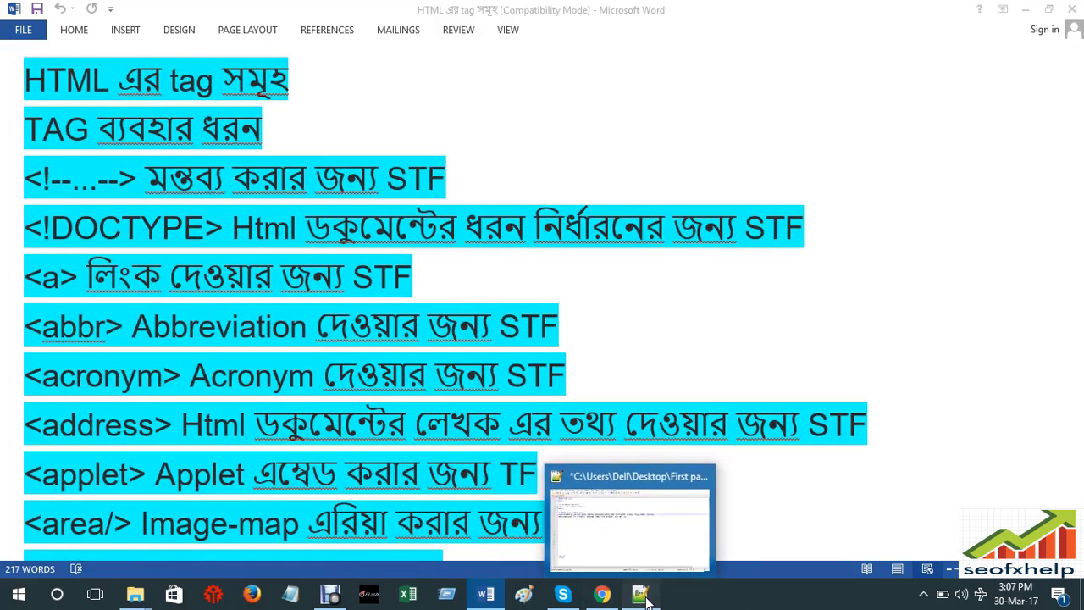
- Compare First page.html in Notepad++ with its Chrome preview, and review the <body> element explanation on the HTML Elements page
{"action": "left_click", "coordinate": [639, 594]}
{"action": "left_click", "coordinate": [603, 596]}
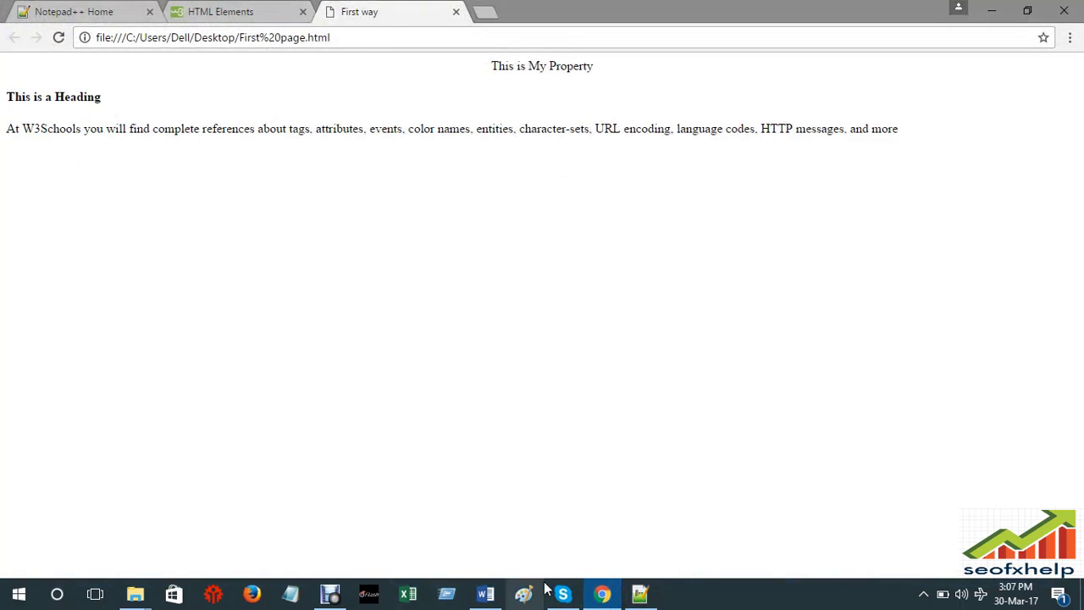
{"action": "left_click", "coordinate": [639, 593]}
{"action": "left_click", "coordinate": [602, 595]}
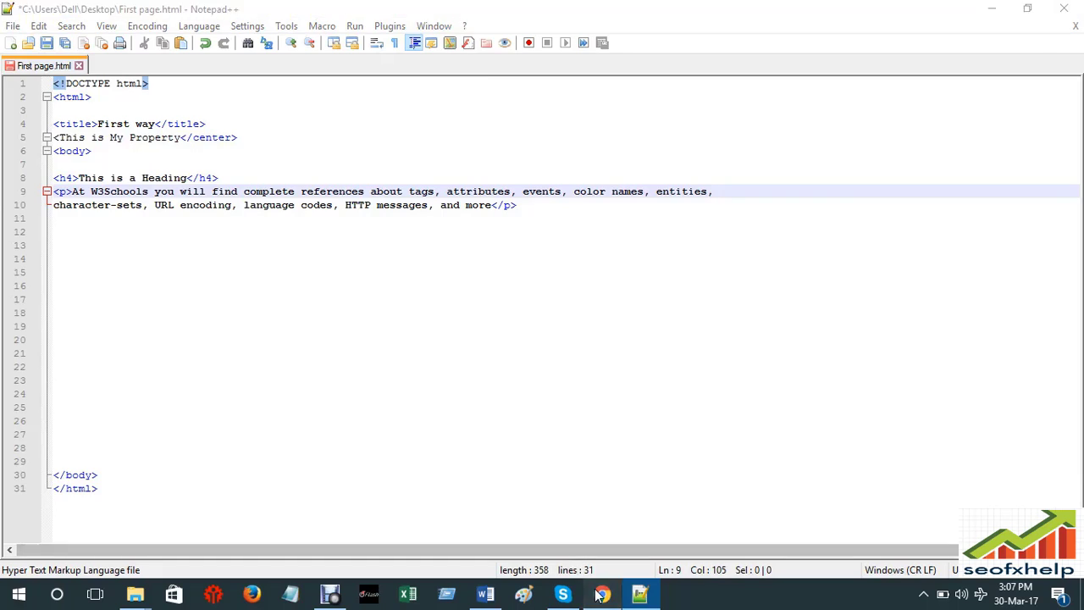
{"action": "left_click", "coordinate": [225, 7]}
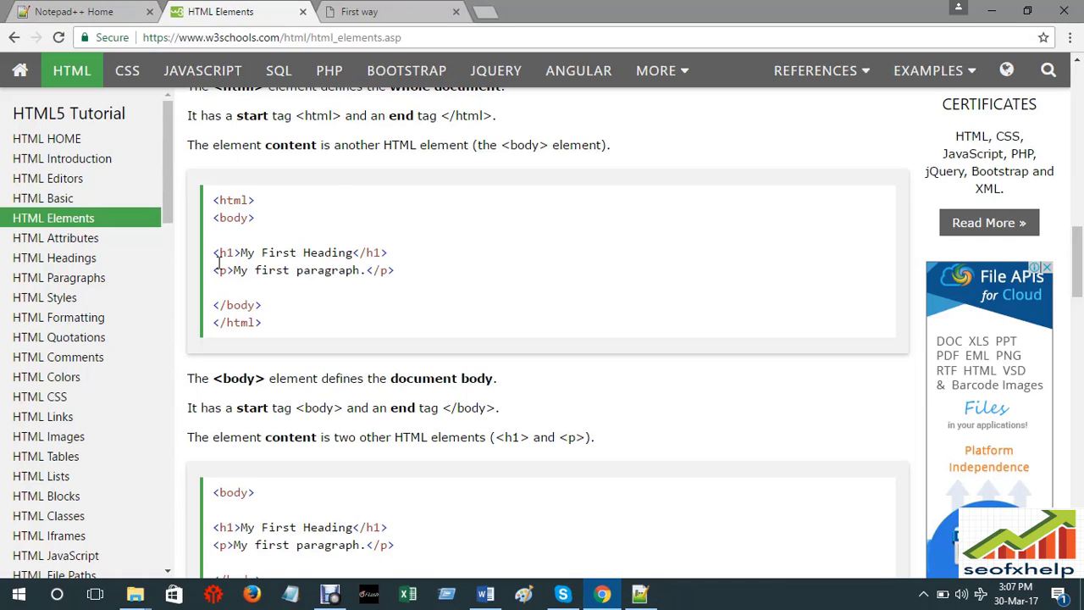
{"action": "scroll", "coordinate": [212, 283], "scroll_direction": "down", "scroll_amount": 1}
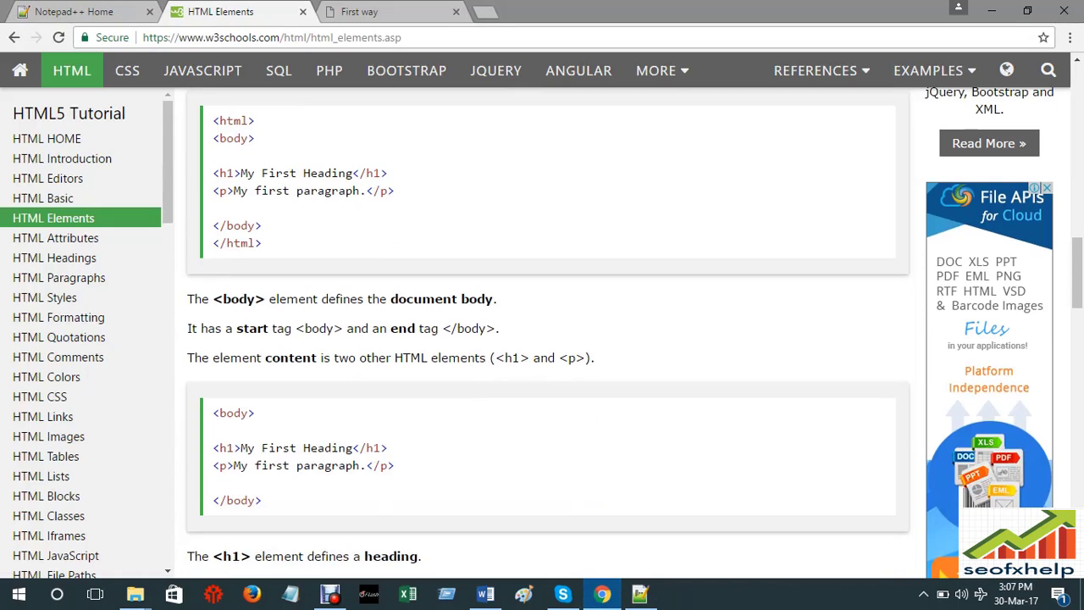
- Insert a <br> tag after "entities," at the end of line 9 in First page.html, and save the file
{"action": "left_click", "coordinate": [640, 593]}
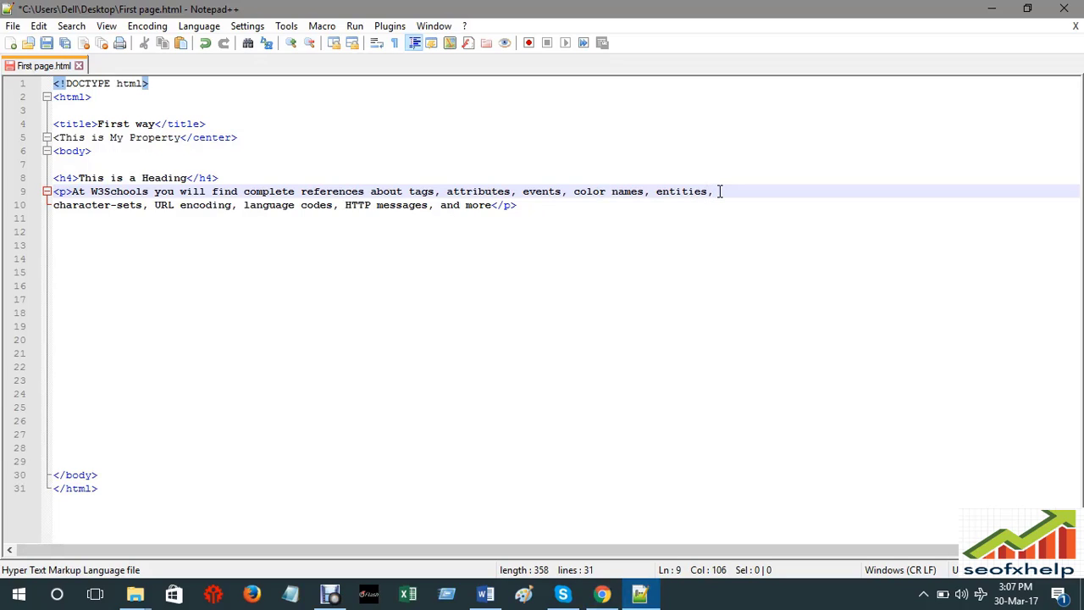
{"action": "type", "text": "<"}
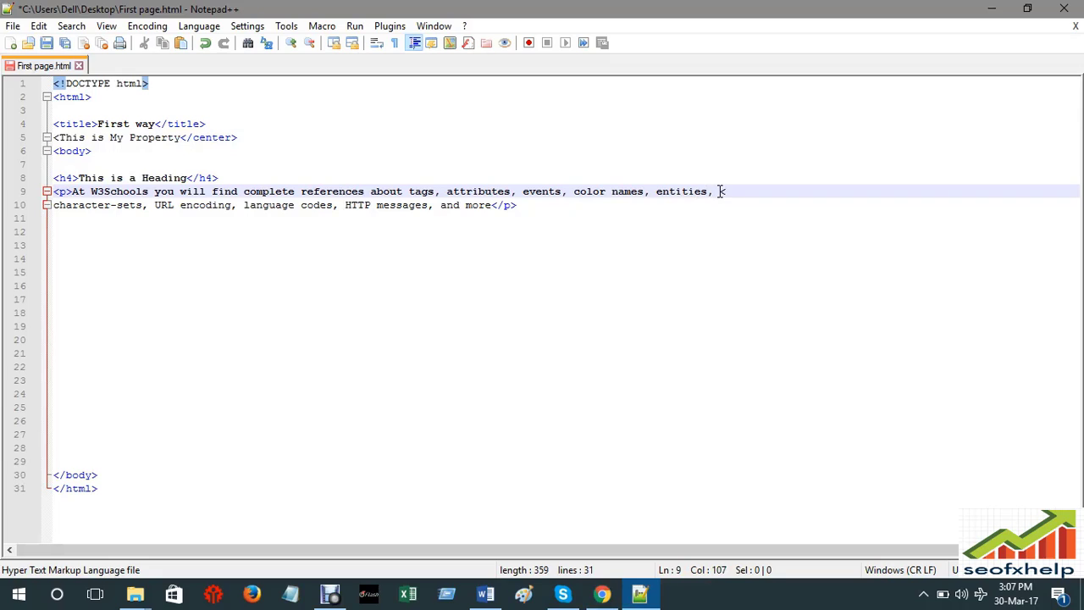
{"action": "type", "text": "b"}
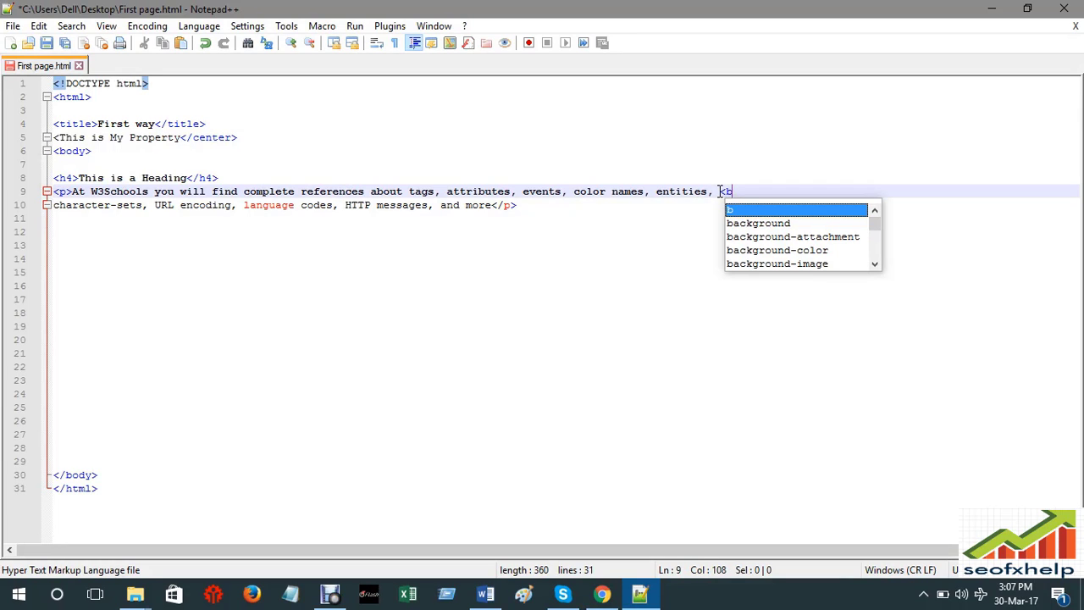
{"action": "type", "text": "r"}
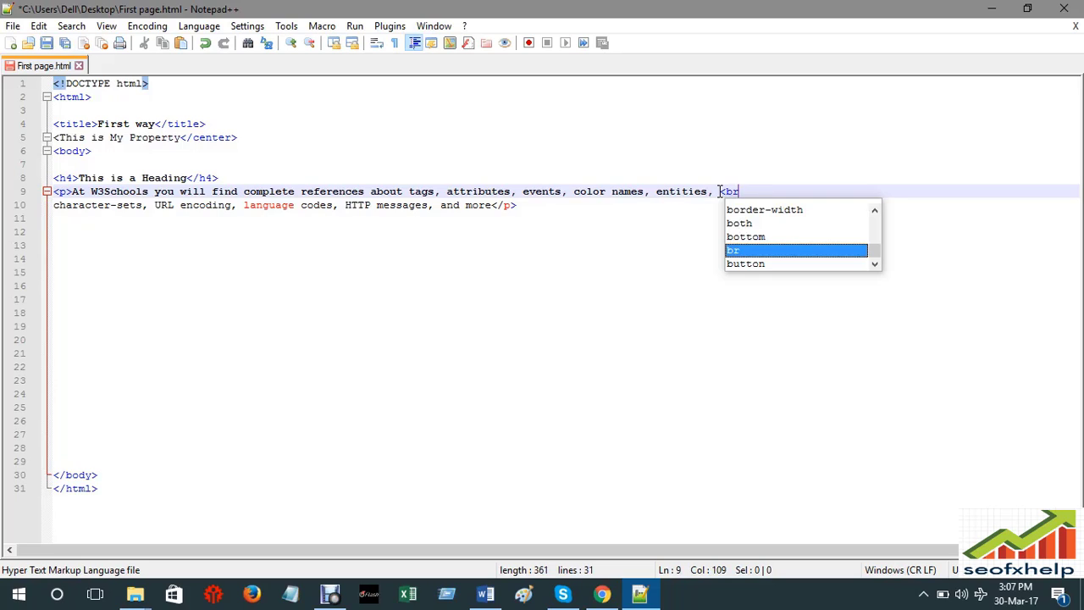
{"action": "type", "text": ">"}
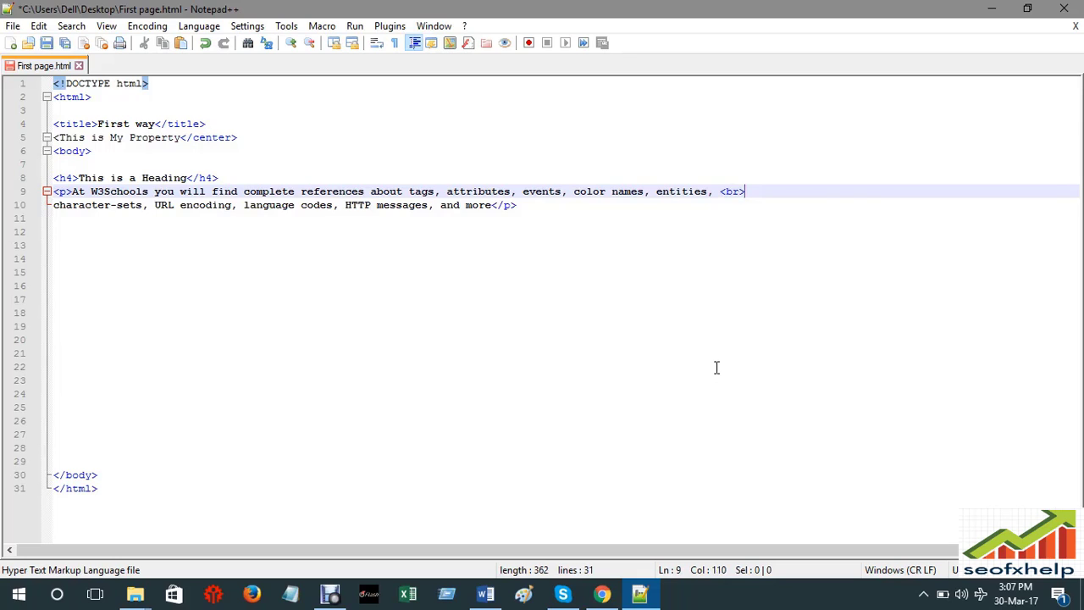
{"action": "key", "text": "ctrl+s"}
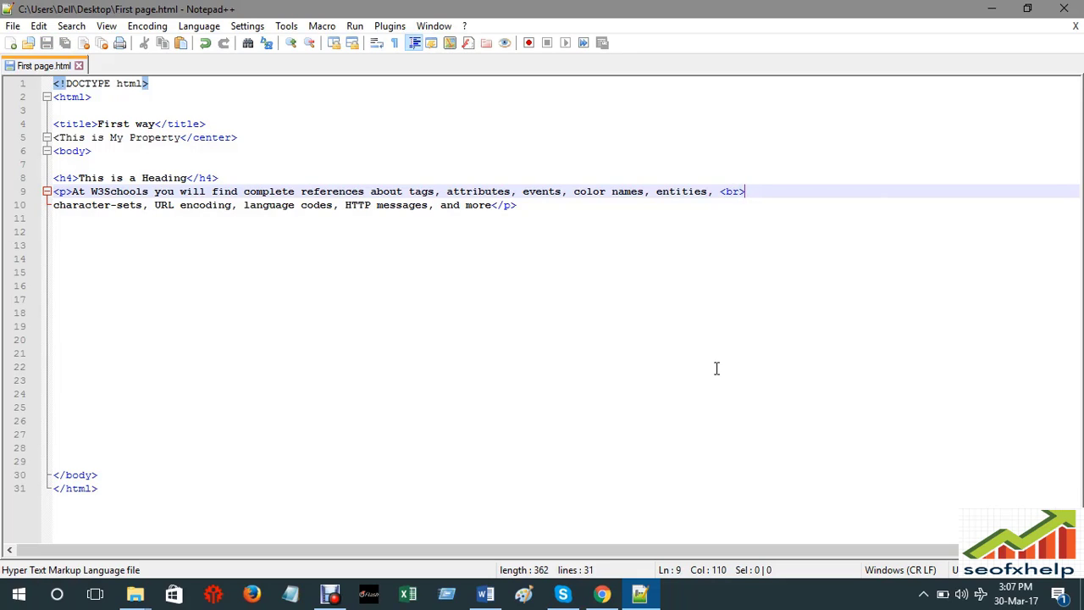
- Reload the First way page in Chrome to check the line break after "entities,", and return to Notepad++
{"action": "left_click", "coordinate": [603, 593]}
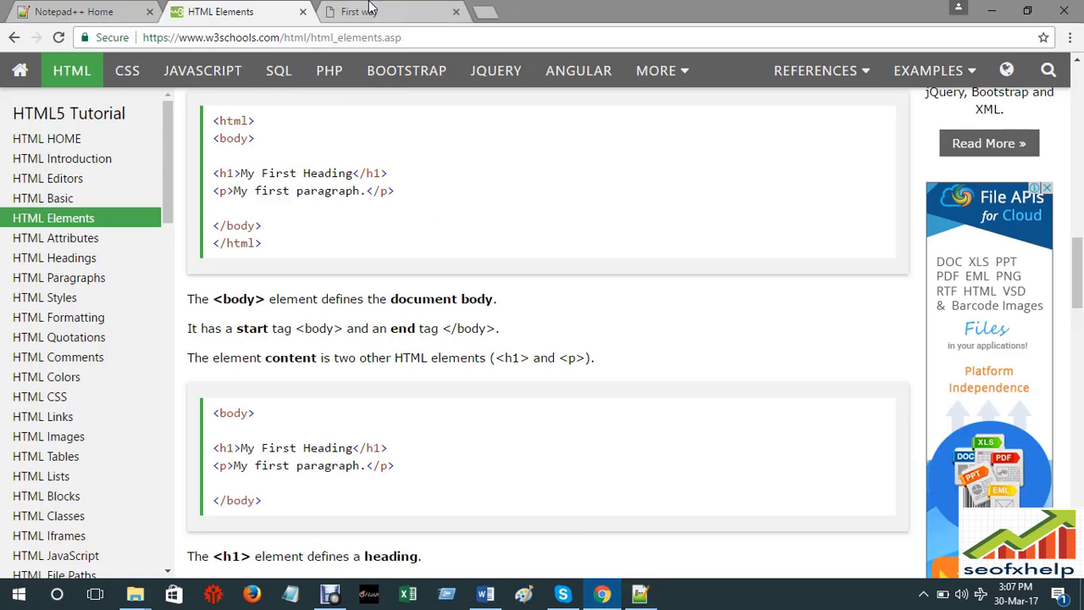
{"action": "left_click", "coordinate": [367, 10]}
{"action": "left_click", "coordinate": [58, 39]}
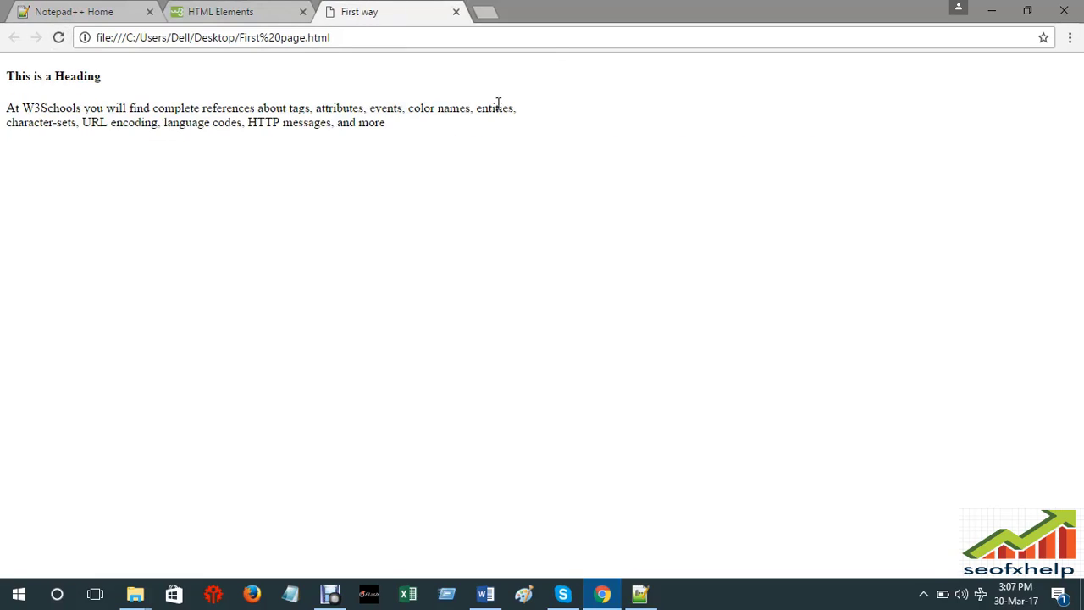
{"action": "left_click", "coordinate": [640, 593]}
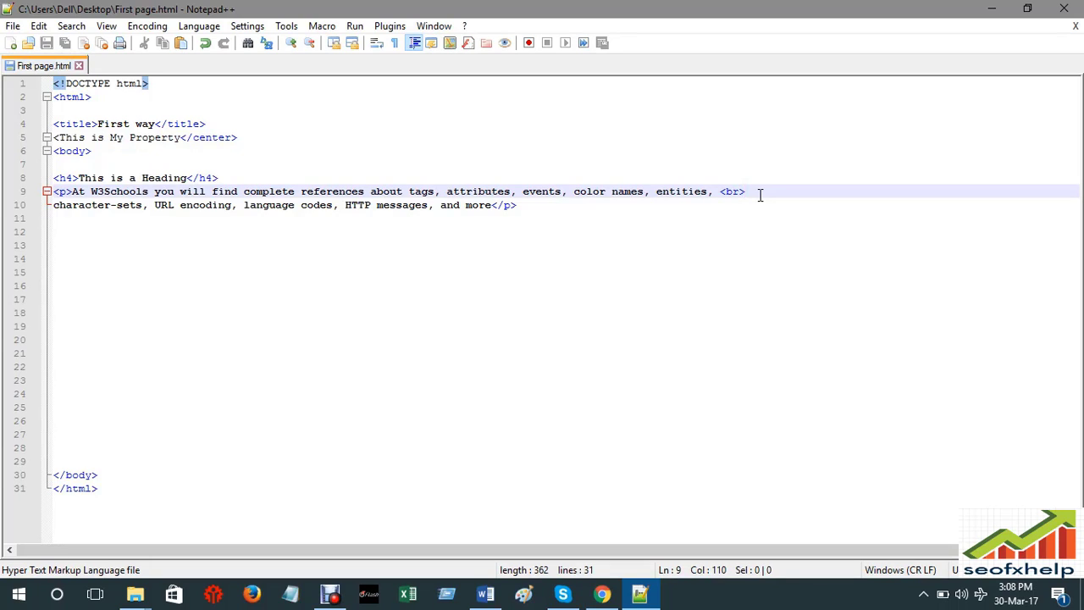
- Open the HTML Attributes page of the W3Schools tutorial in Chrome and review its lang and title attribute sections
{"action": "left_click", "coordinate": [602, 594]}
{"action": "left_click", "coordinate": [263, 10]}
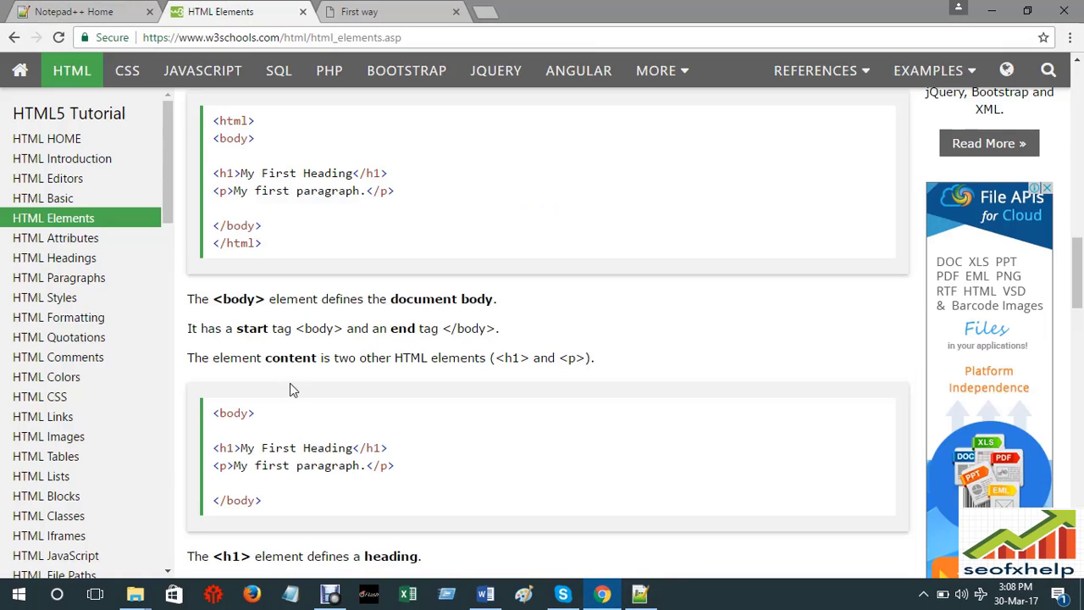
{"action": "scroll", "coordinate": [378, 356], "scroll_direction": "down", "scroll_amount": 2}
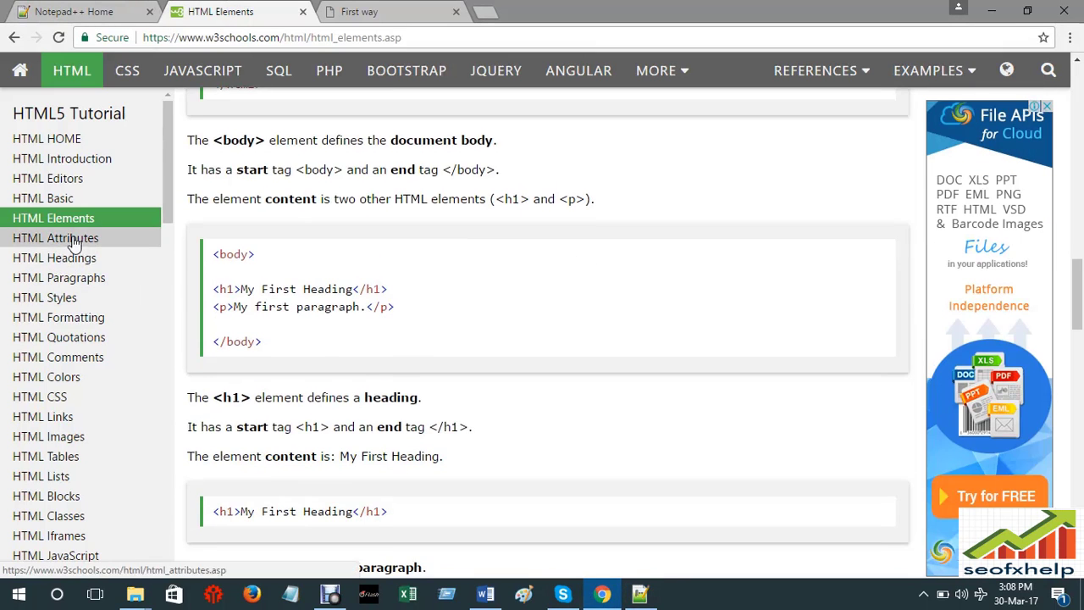
{"action": "left_click", "coordinate": [76, 239]}
{"action": "scroll", "coordinate": [466, 300], "scroll_direction": "down", "scroll_amount": 3}
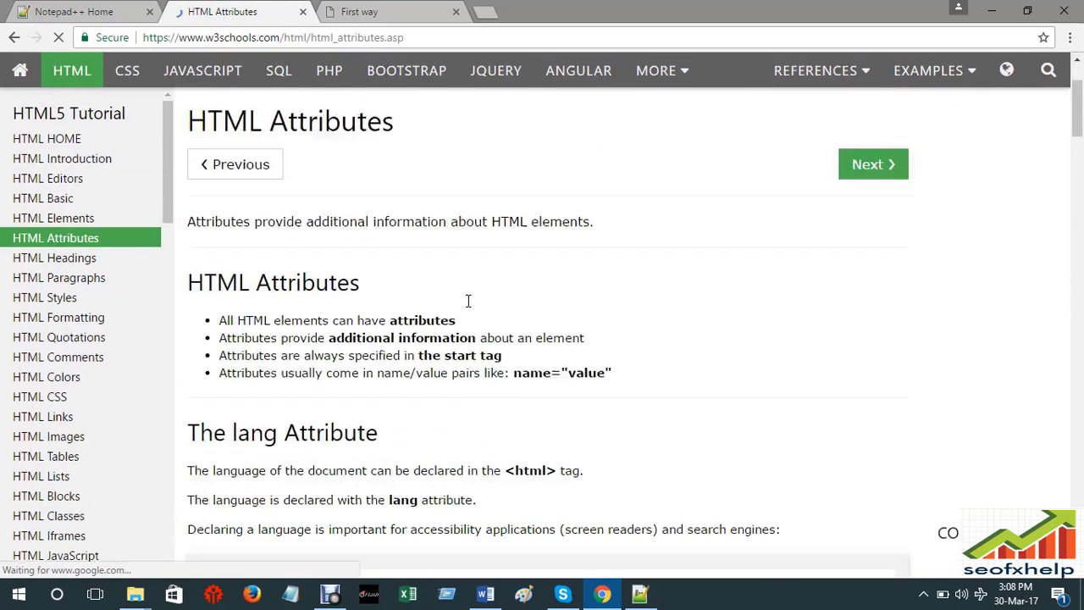
{"action": "scroll", "coordinate": [564, 330], "scroll_direction": "down", "scroll_amount": 4}
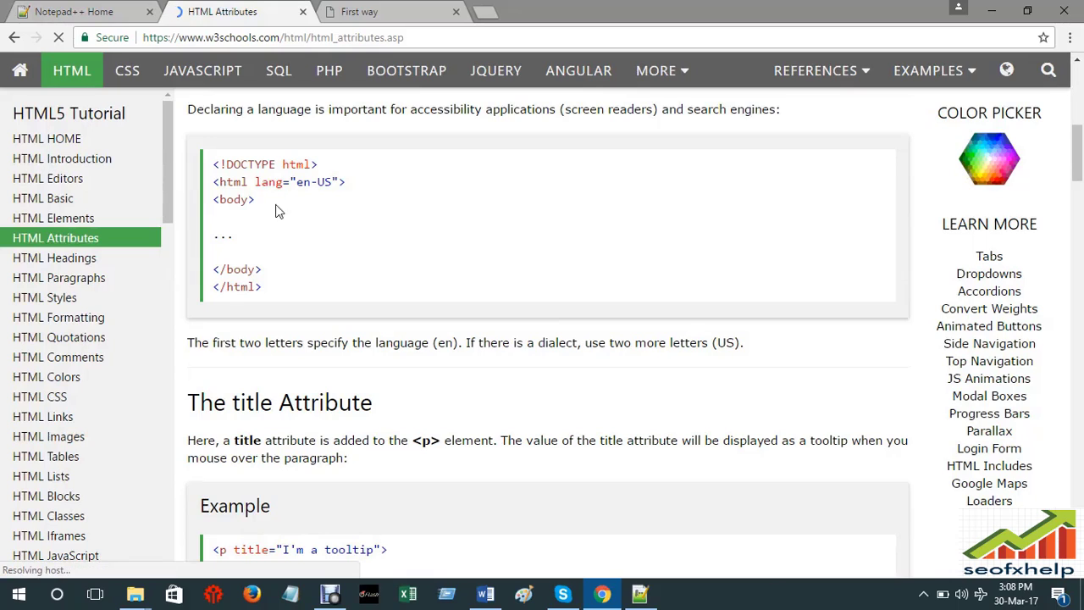
{"action": "scroll", "coordinate": [327, 258], "scroll_direction": "down", "scroll_amount": 2}
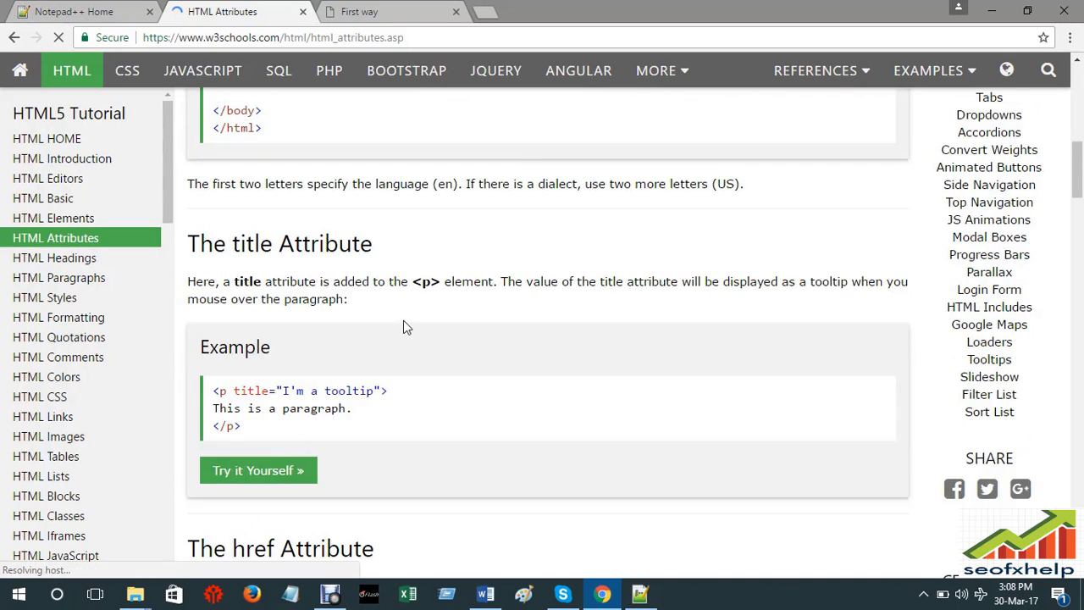
{"action": "scroll", "coordinate": [404, 323], "scroll_direction": "up", "scroll_amount": 3}
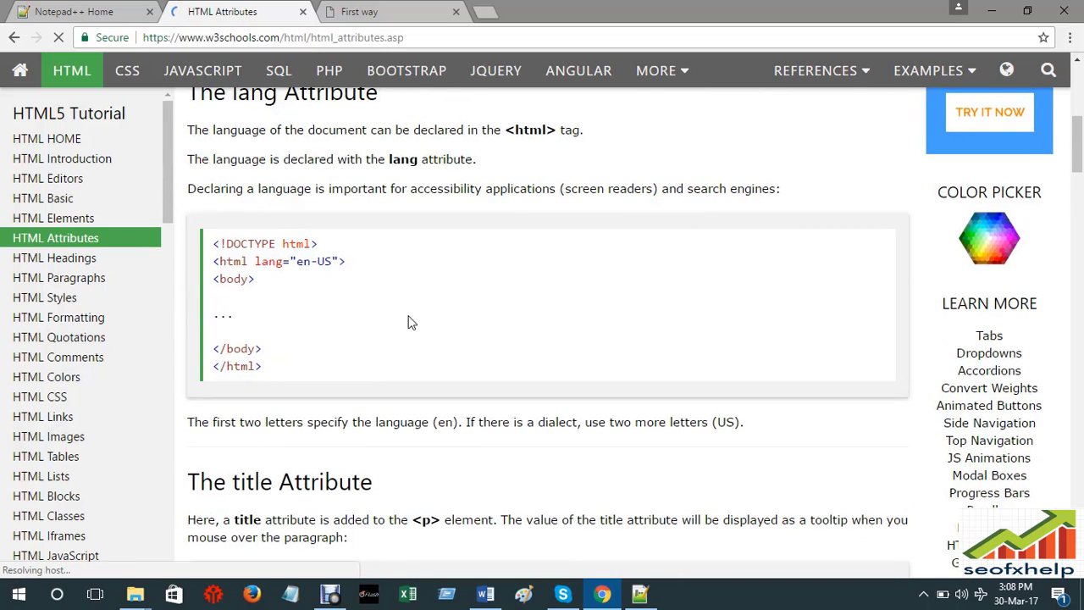
- Compare the code of First page.html in Notepad++ with its First way preview in Chrome
{"action": "left_click", "coordinate": [640, 593]}
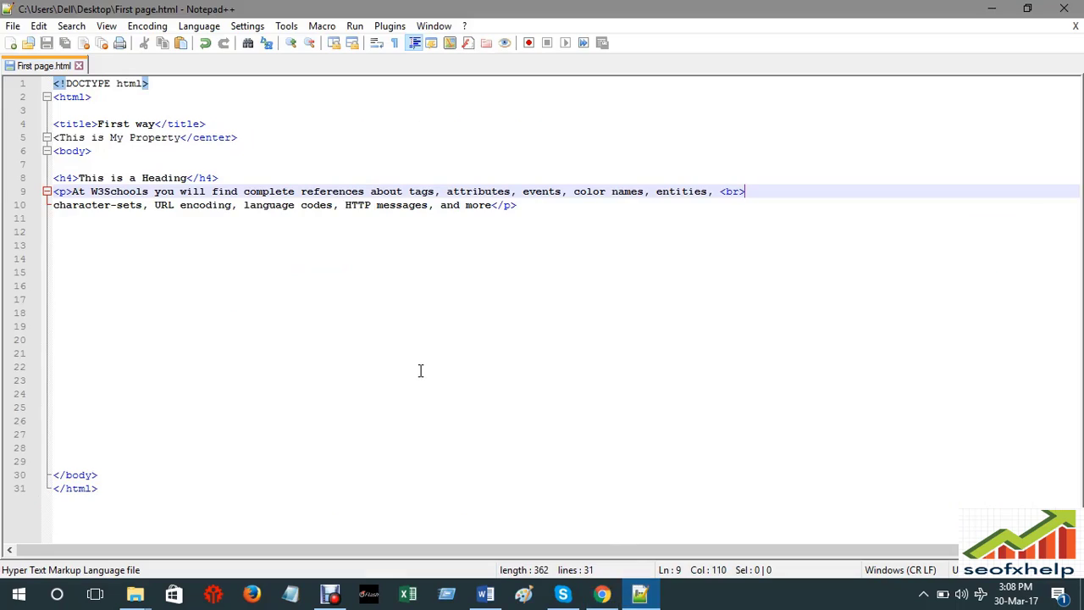
{"action": "left_click", "coordinate": [601, 594]}
{"action": "left_click", "coordinate": [354, 11]}
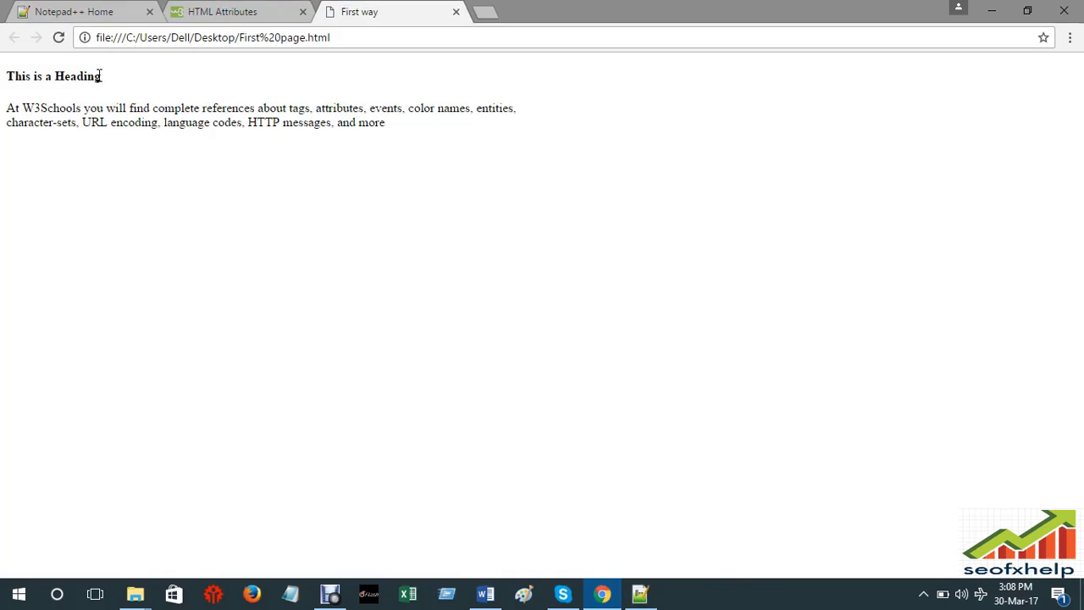
{"action": "left_click", "coordinate": [639, 593]}
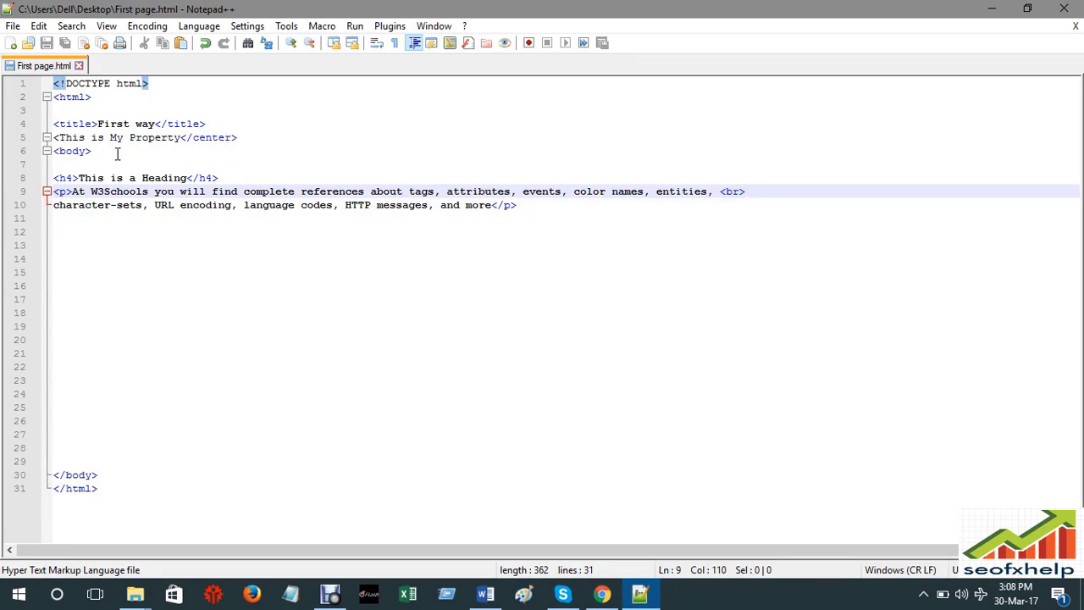
- Remove the closing </center> tag and the leading "<" from line 5, keeping only the text "This is My Property"
{"action": "left_click", "coordinate": [237, 137]}
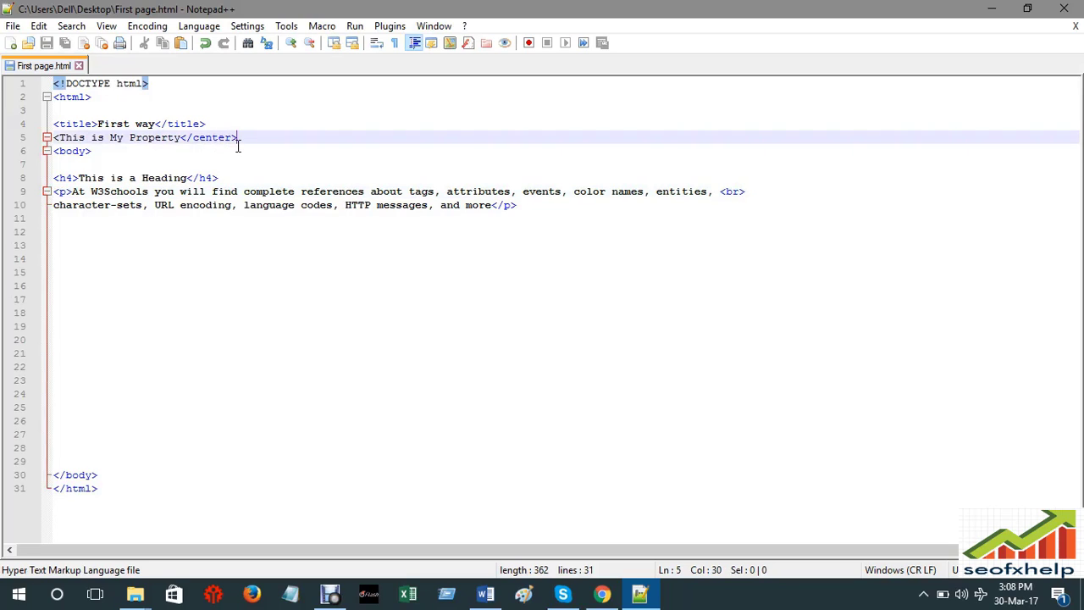
{"action": "key", "text": "BackSpace"}
{"action": "key", "text": "BackSpace"}
{"action": "key", "text": "BackSpace"}
{"action": "key", "text": "BackSpace"}
{"action": "key", "text": "BackSpace"}
{"action": "key", "text": "BackSpace"}
{"action": "key", "text": "BackSpace"}
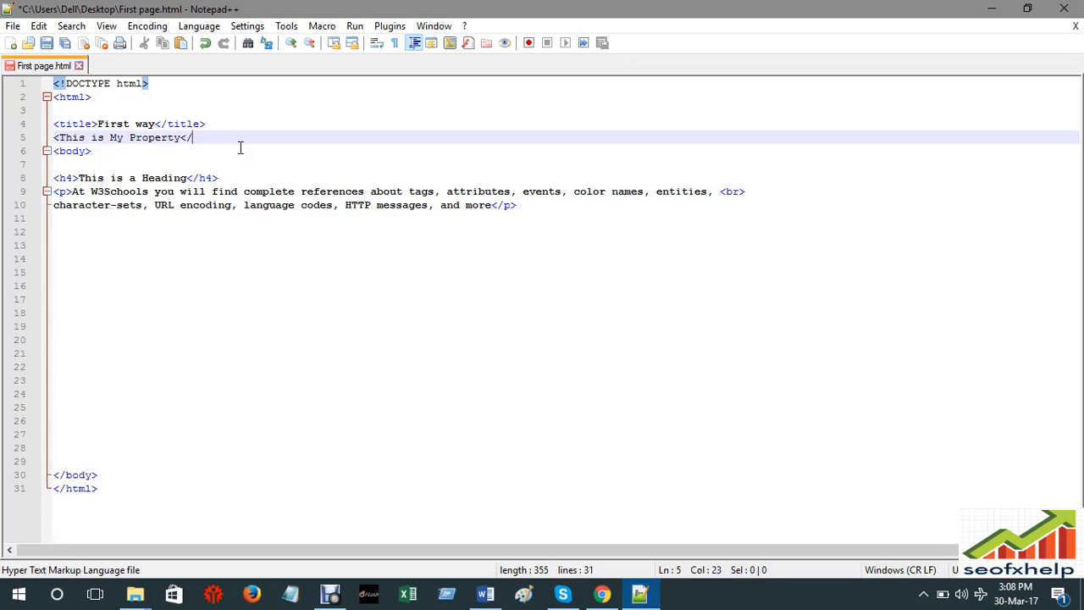
{"action": "key", "text": "BackSpace"}
{"action": "key", "text": "BackSpace"}
{"action": "left_click", "coordinate": [59, 139]}
{"action": "key", "text": "BackSpace"}
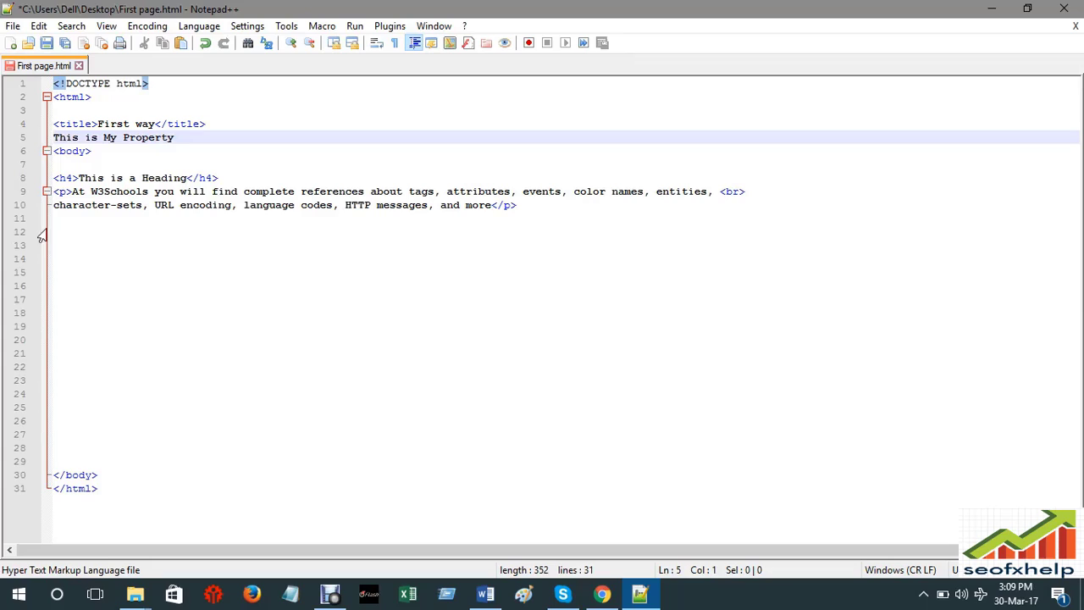
- Highlight "This is My Property" on line 5 and the whole document, clear the selection, and save First page.html
{"action": "left_click", "coordinate": [191, 142]}
{"action": "key", "text": "shift+Left"}
{"action": "key", "text": "shift+Left"}
{"action": "key", "text": "shift+Left"}
{"action": "key", "text": "shift+Left"}
{"action": "key", "text": "shift+Left"}
{"action": "key", "text": "shift+Left"}
{"action": "key", "text": "shift+Left"}
{"action": "key", "text": "shift+Left"}
{"action": "key", "text": "shift+Left"}
{"action": "key", "text": "shift+Left"}
{"action": "key", "text": "shift+Left"}
{"action": "key", "text": "shift+Left"}
{"action": "key", "text": "shift+Left"}
{"action": "key", "text": "shift+Left"}
{"action": "key", "text": "shift+Left"}
{"action": "key", "text": "shift+Left"}
{"action": "key", "text": "shift+Left"}
{"action": "key", "text": "shift+Left"}
{"action": "key", "text": "shift+Left"}
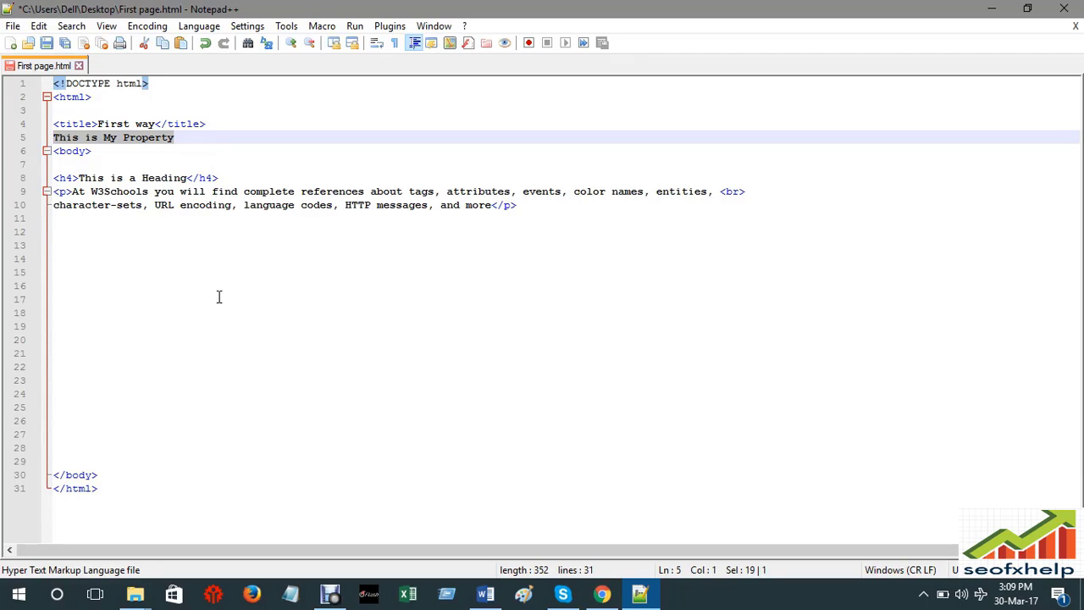
{"action": "key", "text": "ctrl+a"}
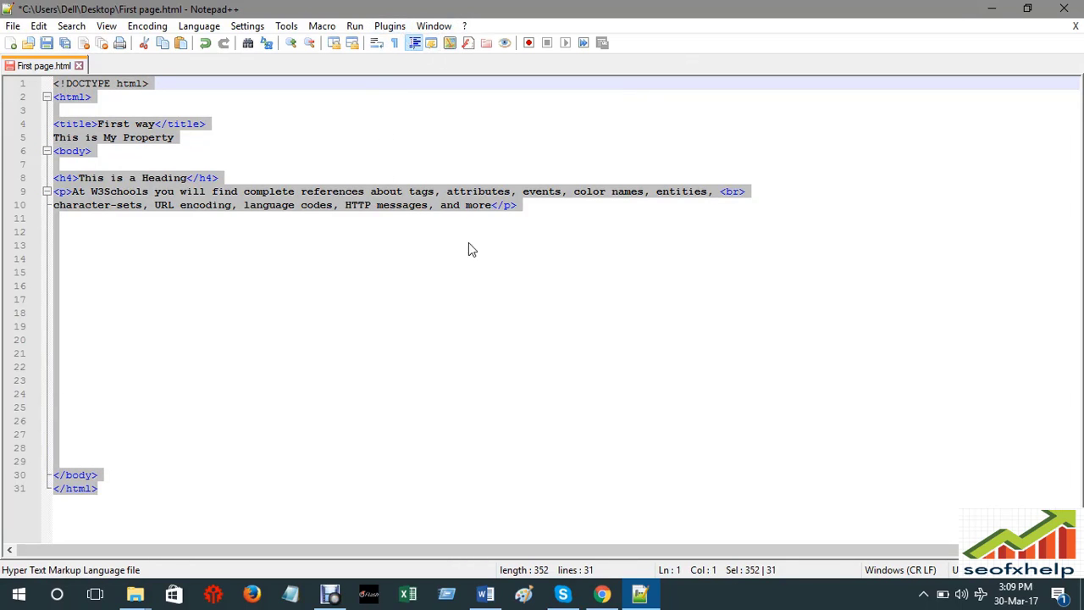
{"action": "left_click", "coordinate": [469, 269]}
{"action": "key", "text": "ctrl+s"}
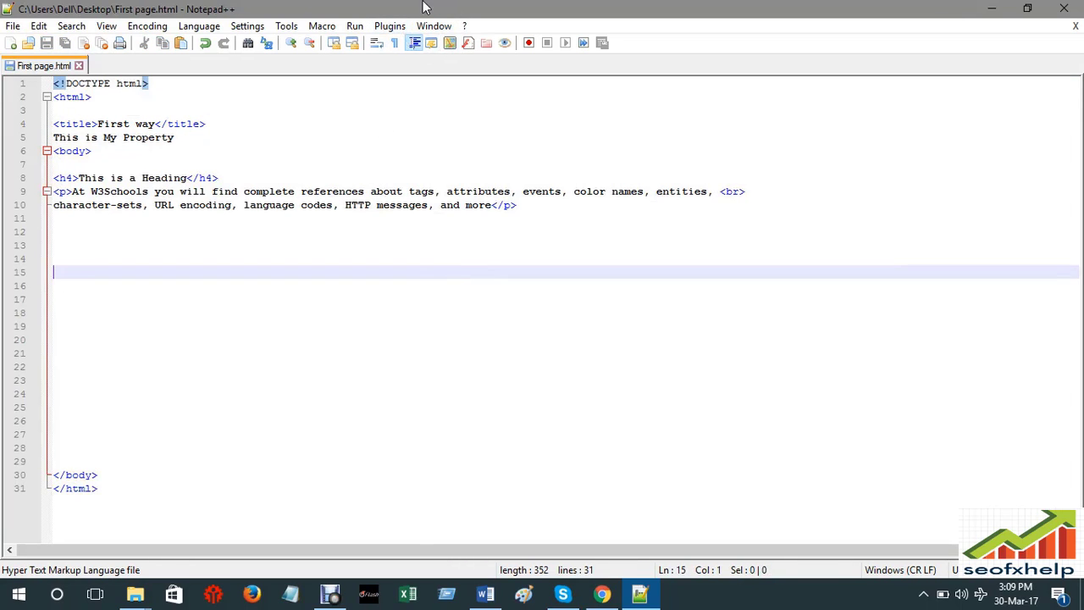
- Launch First page.html in Chrome and compare the rendered page with its source code
{"action": "left_click", "coordinate": [355, 26]}
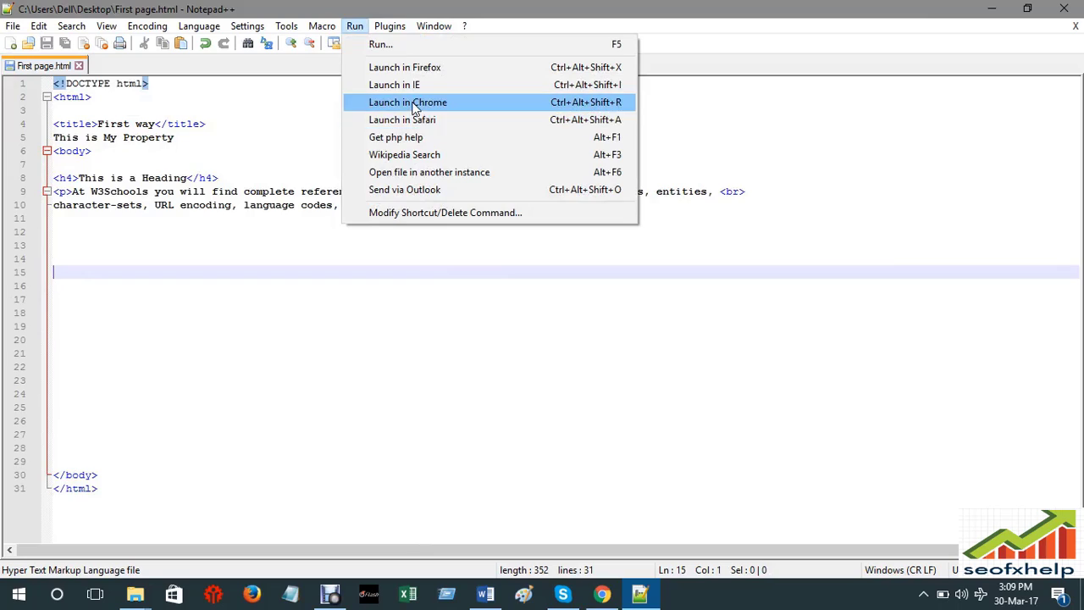
{"action": "left_click", "coordinate": [413, 101]}
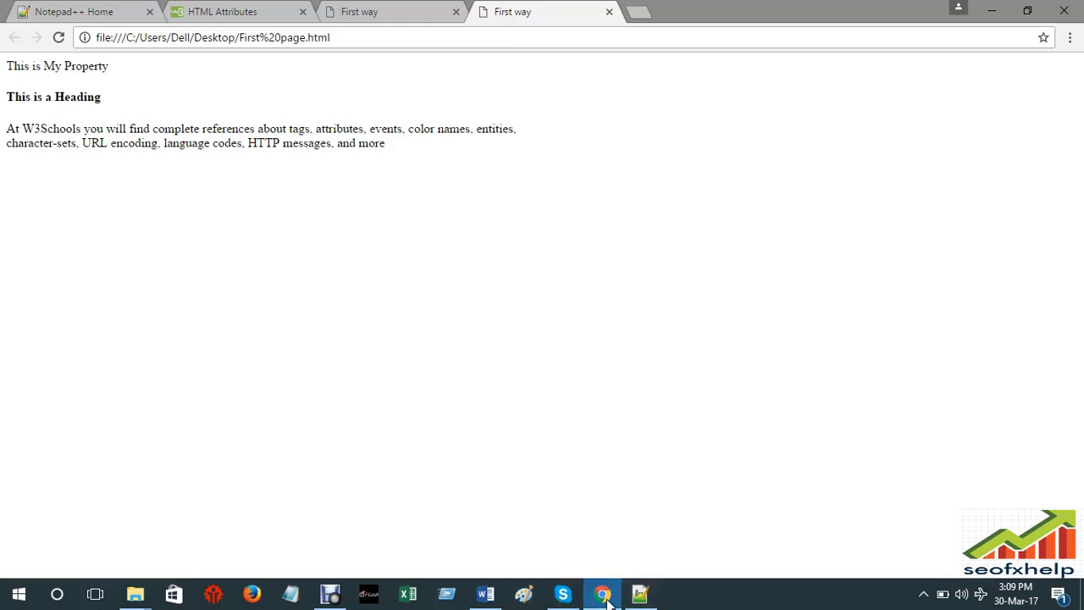
{"action": "left_click", "coordinate": [640, 594]}
{"action": "left_click", "coordinate": [602, 593]}
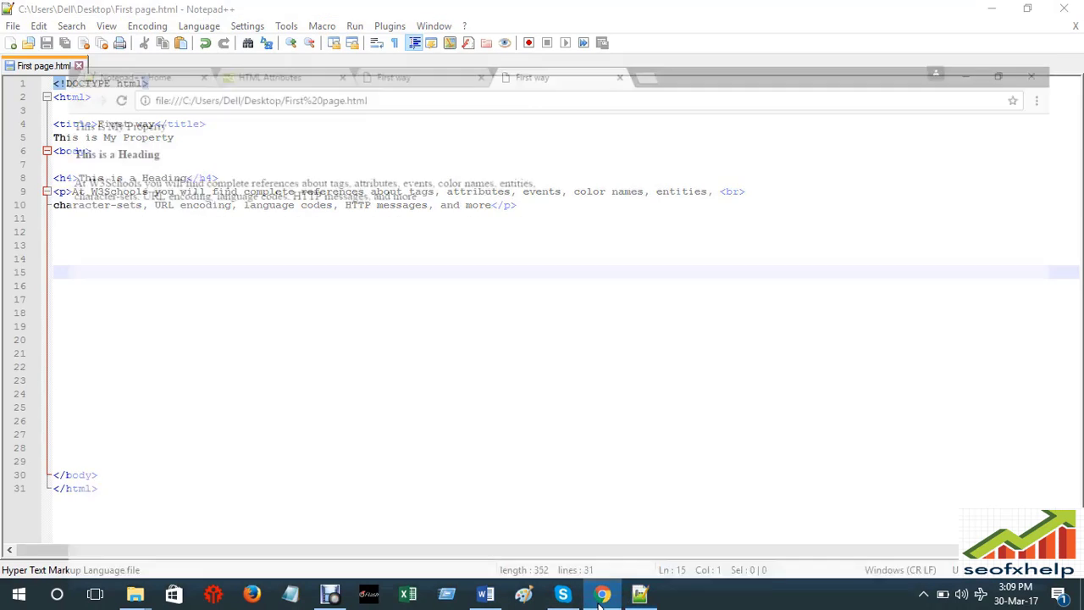
- Copy the <html lang="en-US"> line from the lang Attribute example on the W3Schools HTML Attributes page
{"action": "left_click", "coordinate": [387, 11]}
{"action": "left_click", "coordinate": [221, 10]}
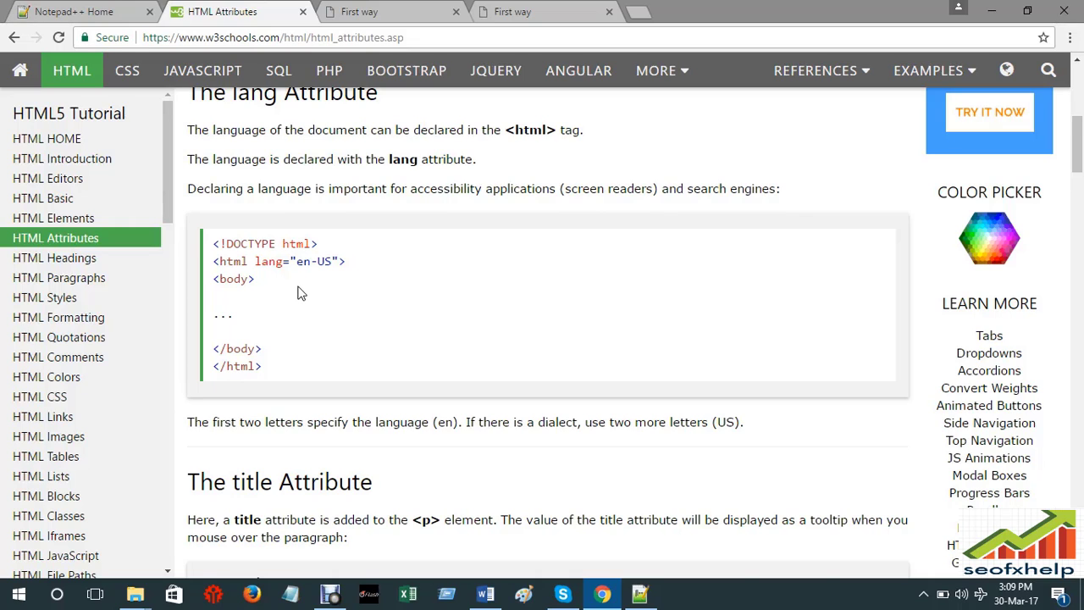
{"action": "scroll", "coordinate": [301, 295], "scroll_direction": "down", "scroll_amount": 1}
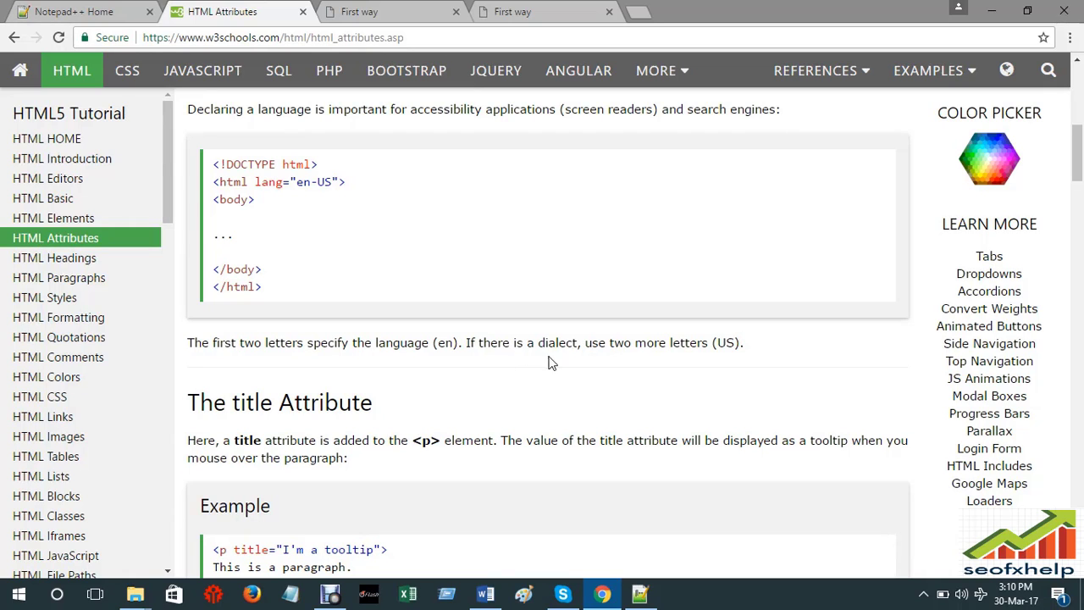
{"action": "scroll", "coordinate": [572, 372], "scroll_direction": "up", "scroll_amount": 1}
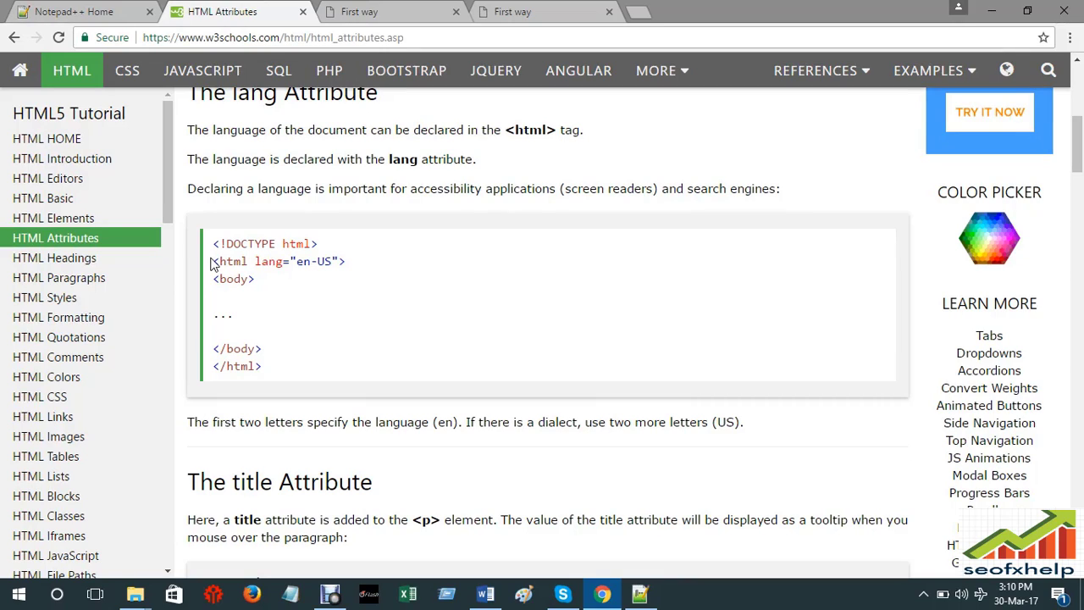
{"action": "left_click_drag", "start_coordinate": [215, 242], "coordinate": [290, 361]}
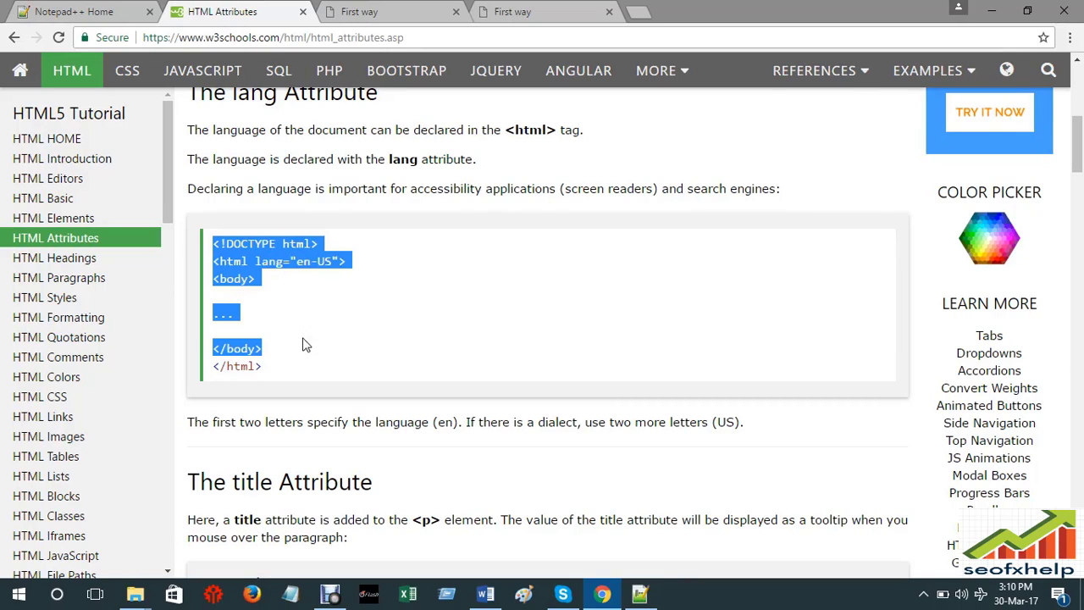
{"action": "left_click", "coordinate": [262, 260]}
{"action": "left_click_drag", "start_coordinate": [213, 262], "coordinate": [329, 262]}
{"action": "right_click", "coordinate": [309, 265]}
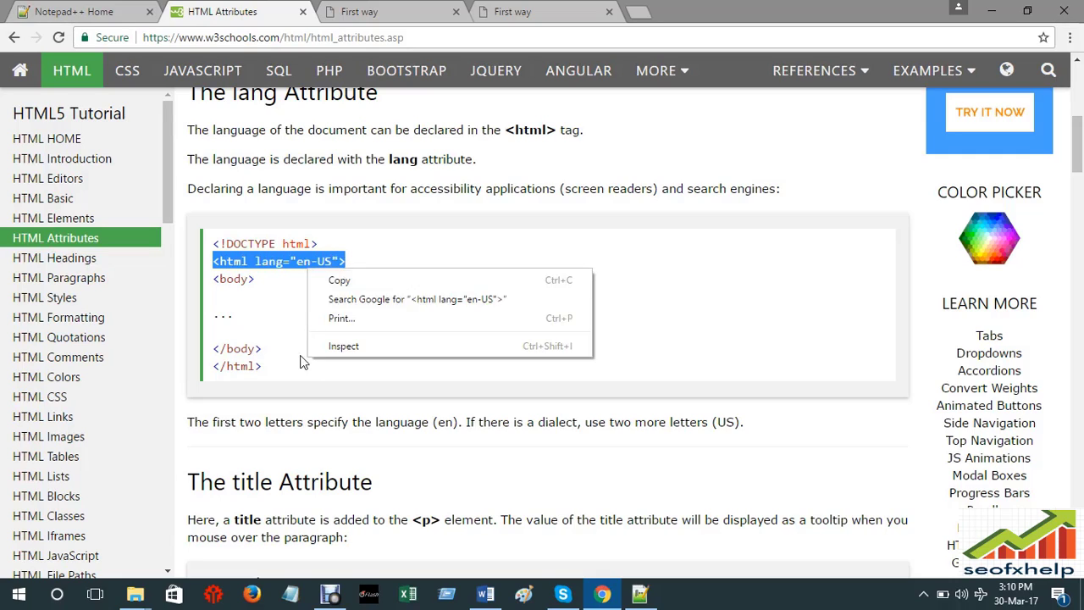
{"action": "left_click", "coordinate": [343, 280]}
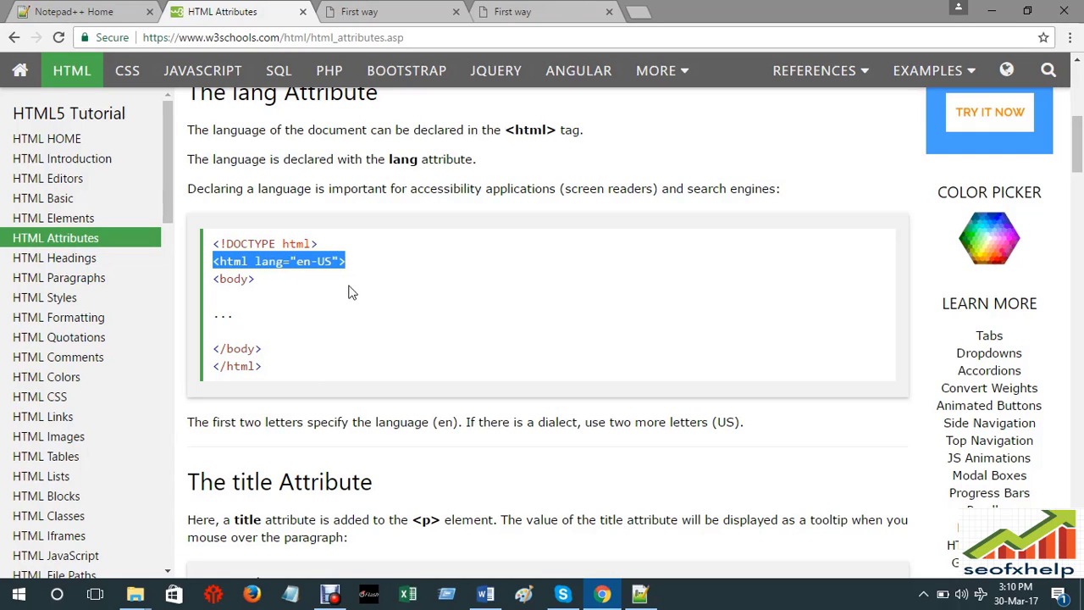
- Switch to Notepad++, paste <html lang="en-US"> on line 12 of First page.html below the paragraph, and save the file
{"action": "left_click", "coordinate": [640, 594]}
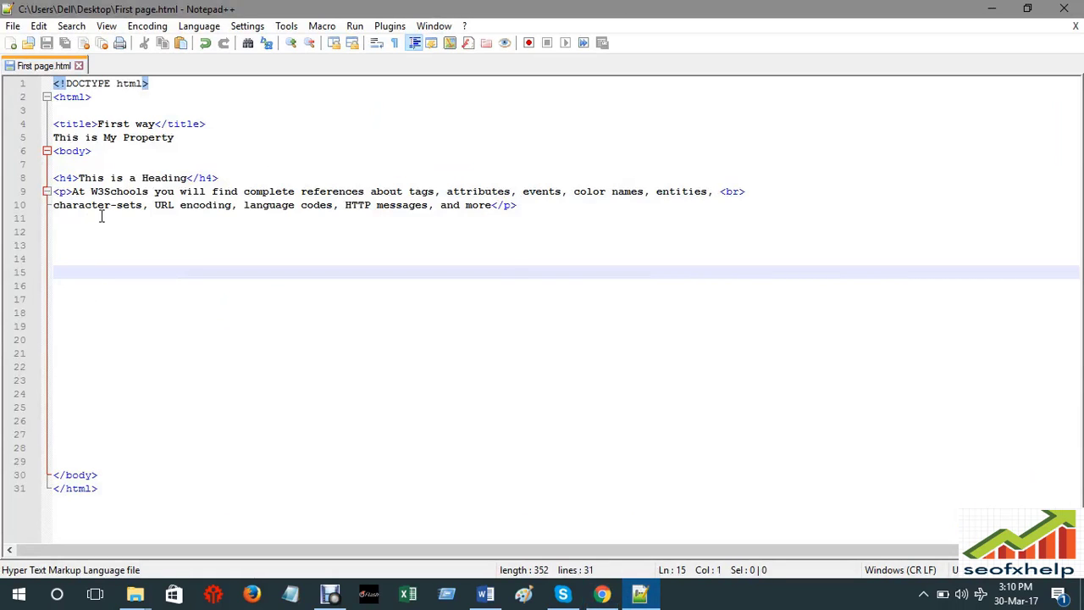
{"action": "left_click", "coordinate": [236, 177]}
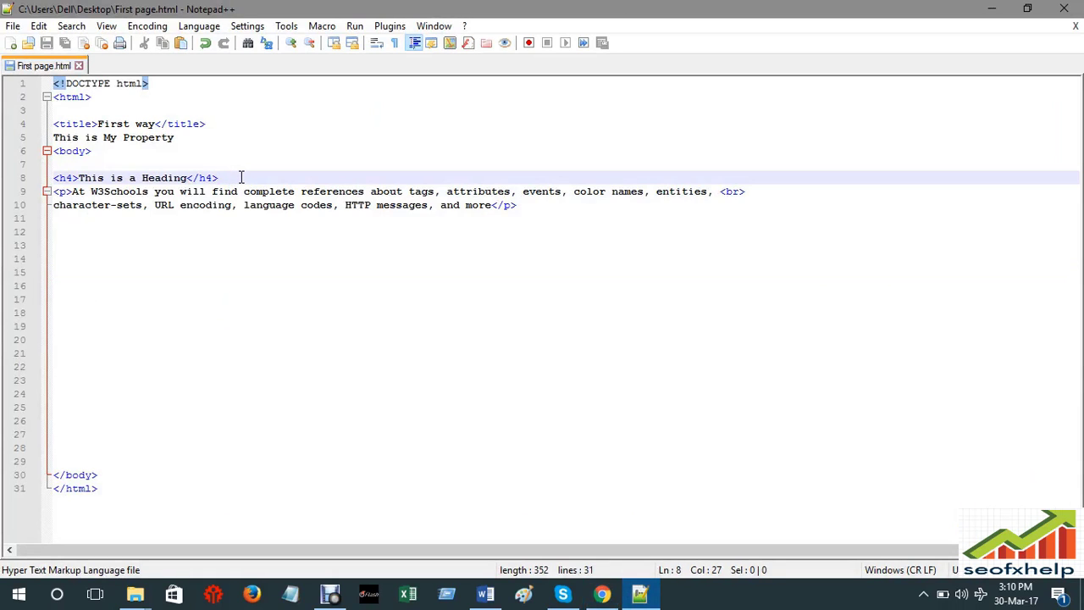
{"action": "left_click", "coordinate": [493, 207]}
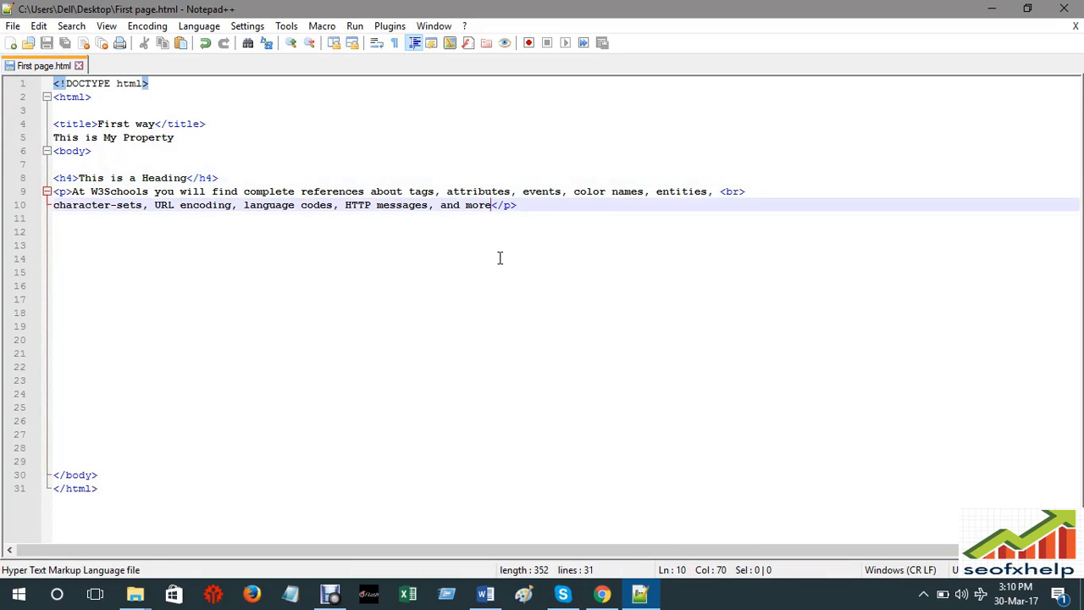
{"action": "left_click", "coordinate": [192, 325]}
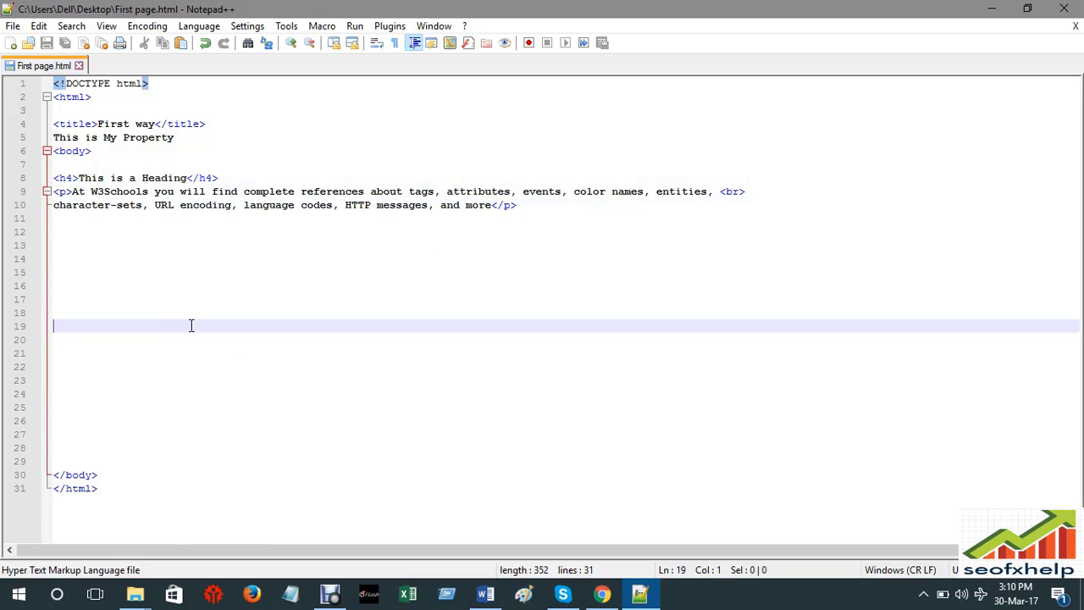
{"action": "left_click", "coordinate": [100, 261]}
{"action": "right_click", "coordinate": [88, 237]}
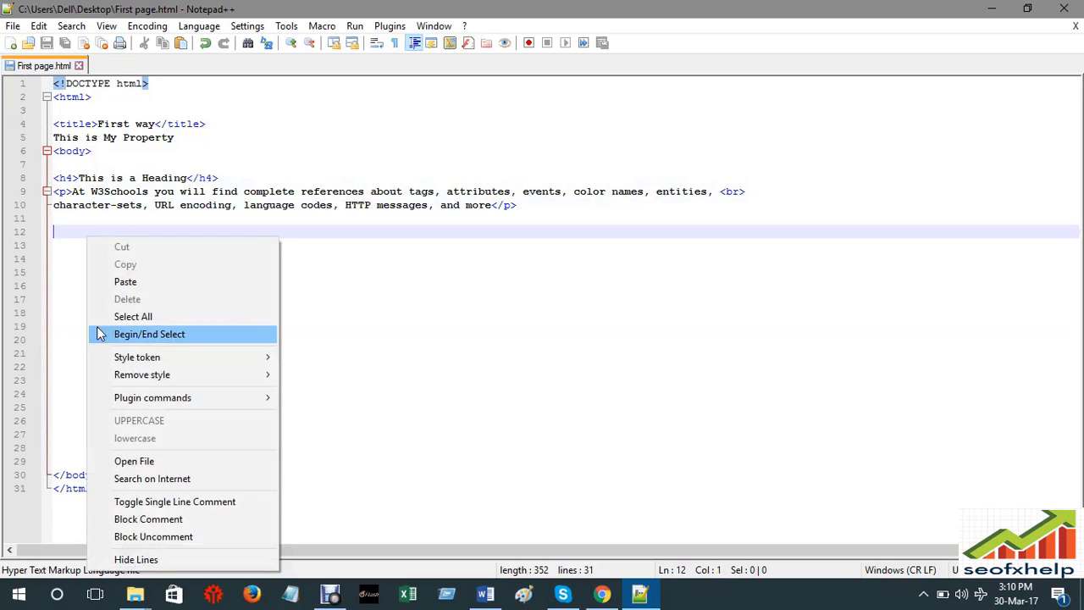
{"action": "left_click", "coordinate": [146, 282]}
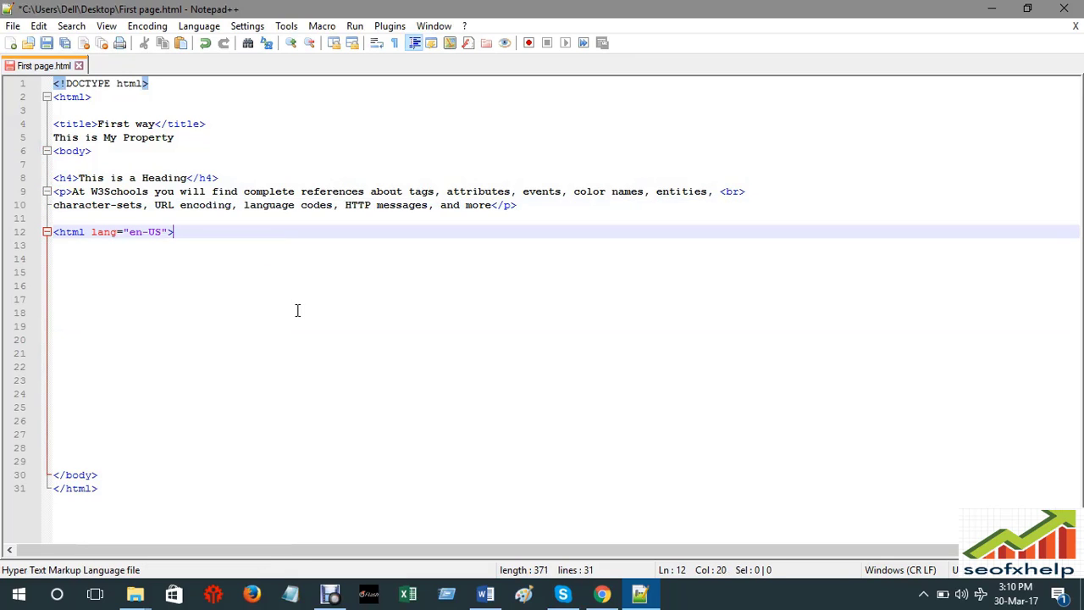
{"action": "key", "text": "ctrl+s"}
- Launch the saved page in Chrome and compare it with the code and the earlier page previews
{"action": "left_click", "coordinate": [355, 25]}
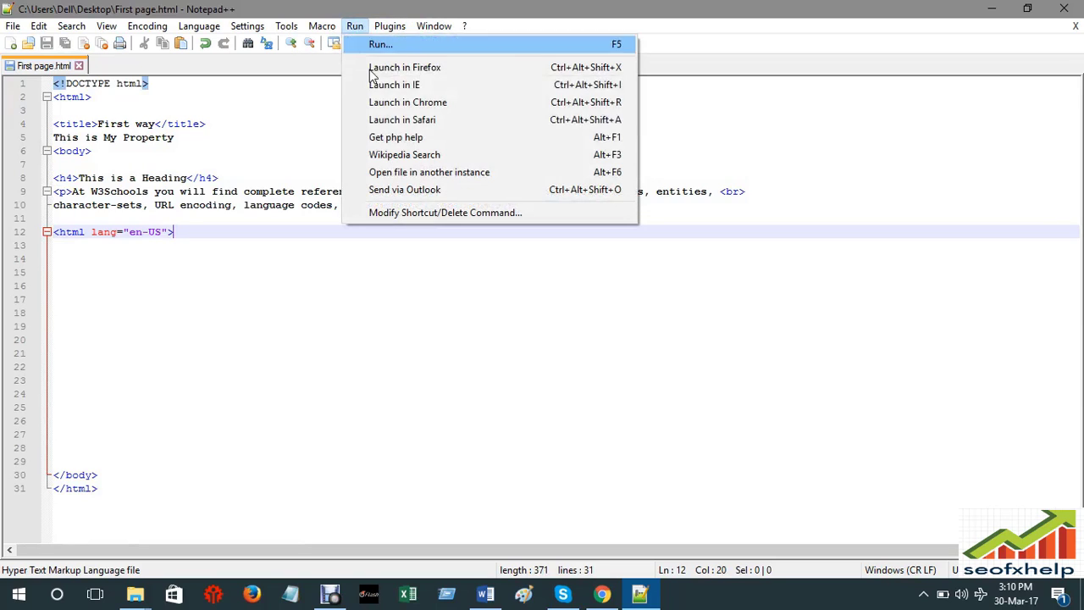
{"action": "left_click", "coordinate": [407, 102]}
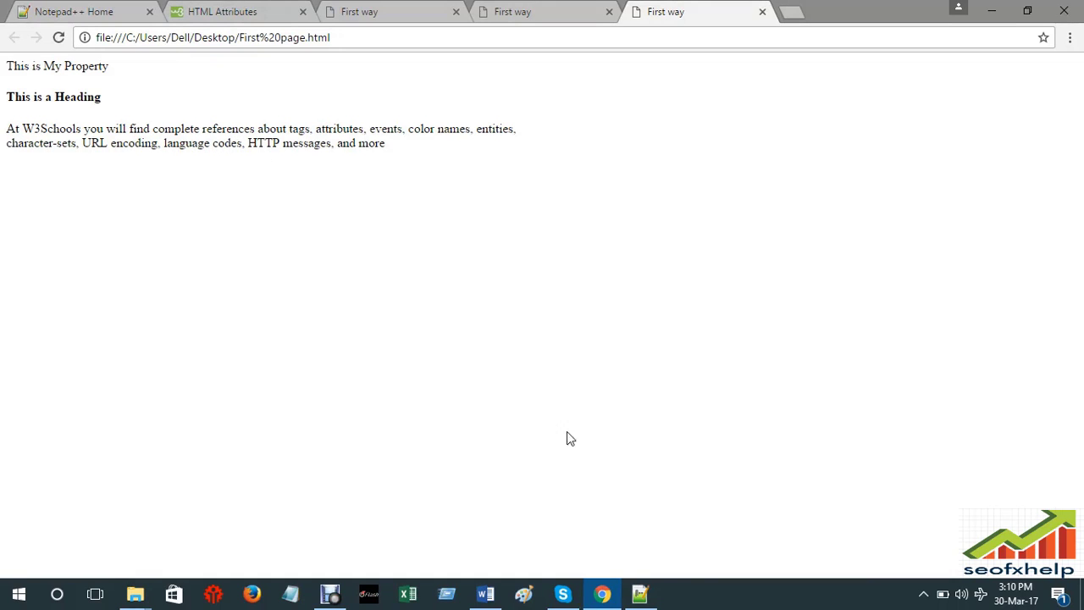
{"action": "left_click", "coordinate": [640, 590]}
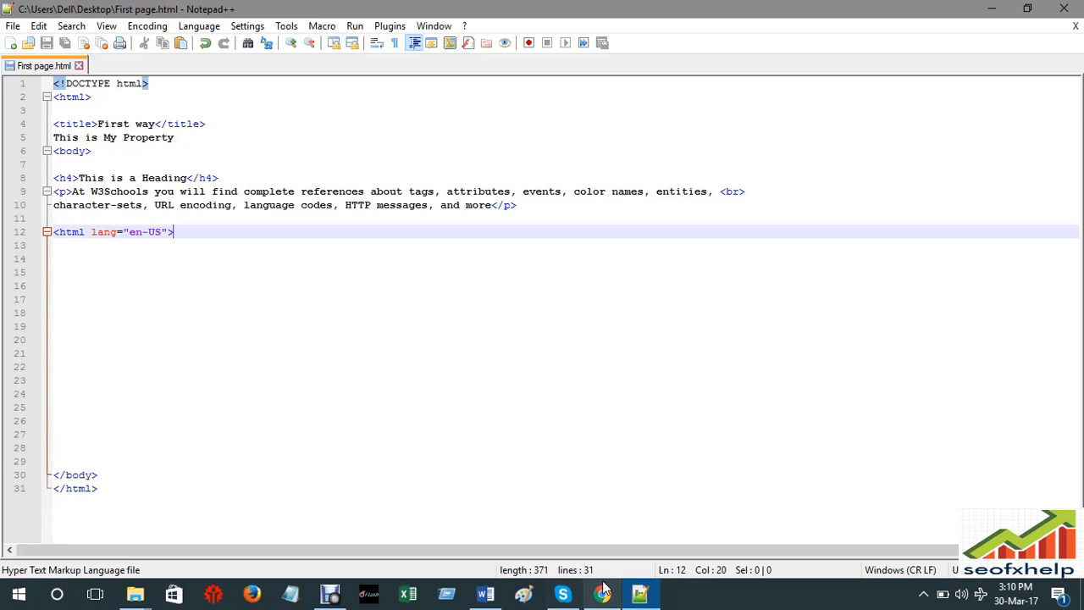
{"action": "left_click", "coordinate": [601, 594]}
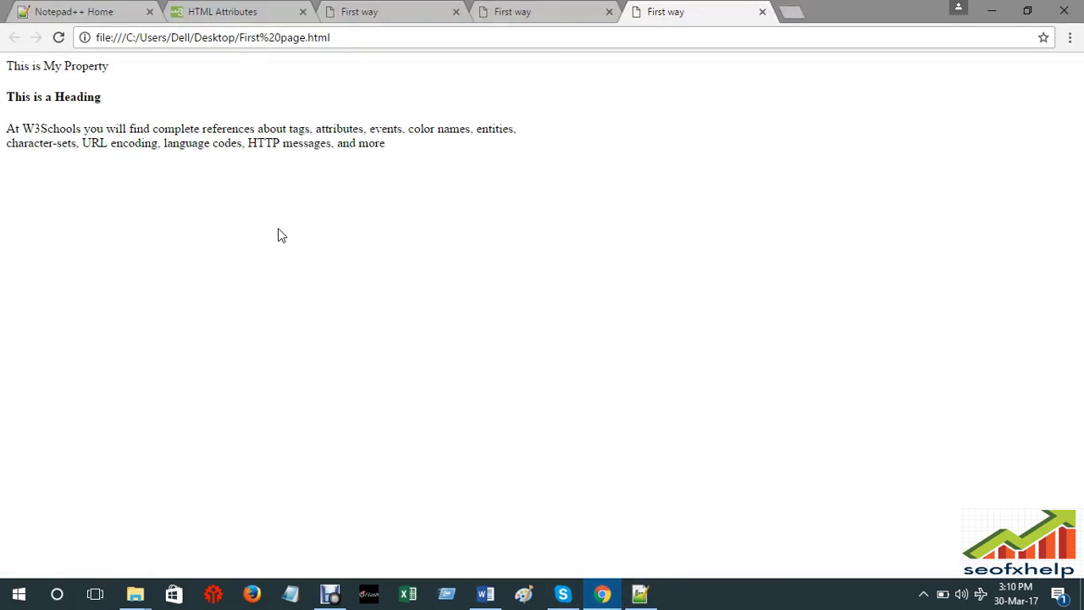
{"action": "left_click", "coordinate": [533, 11]}
{"action": "left_click", "coordinate": [327, 12]}
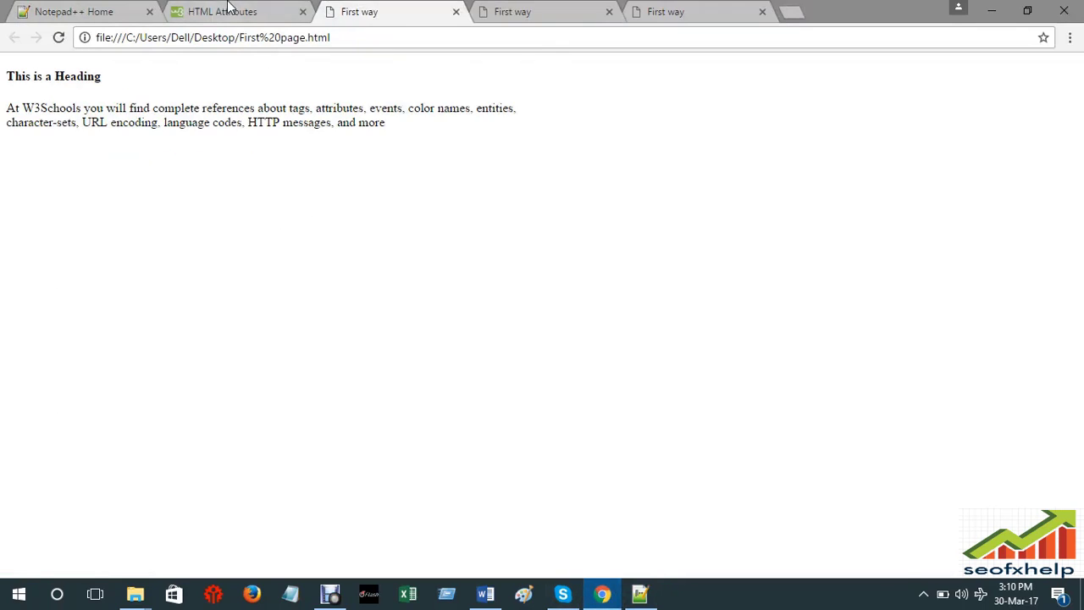
- Return to the W3Schools tutorial and look through the HTML Headings and HTML Paragraphs lessons with their examples
{"action": "left_click", "coordinate": [230, 11]}
{"action": "left_click", "coordinate": [399, 276]}
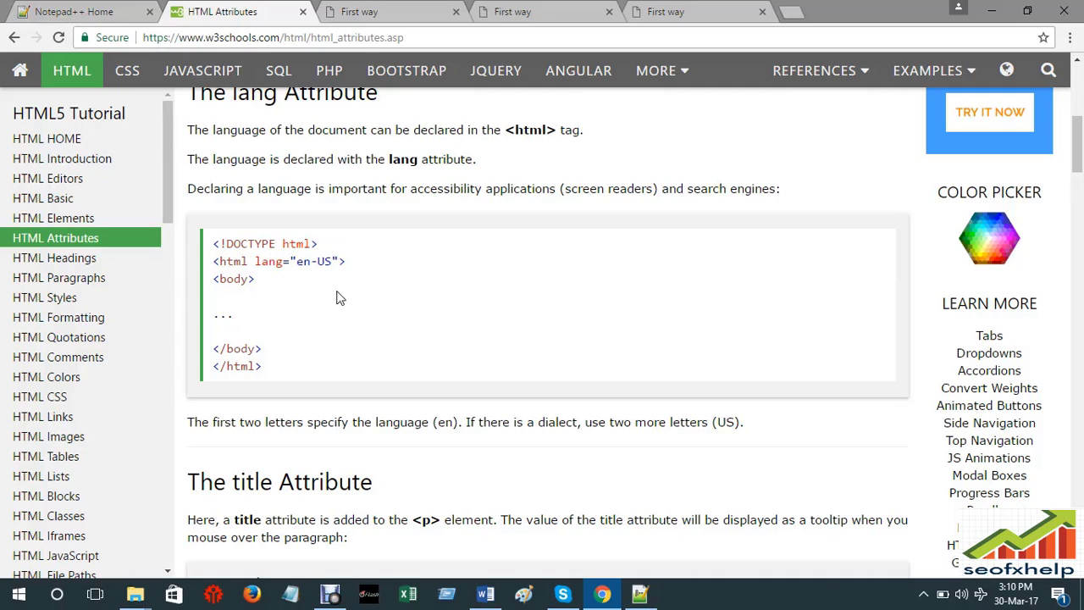
{"action": "left_click", "coordinate": [70, 306]}
{"action": "scroll", "coordinate": [491, 266], "scroll_direction": "down", "scroll_amount": 3}
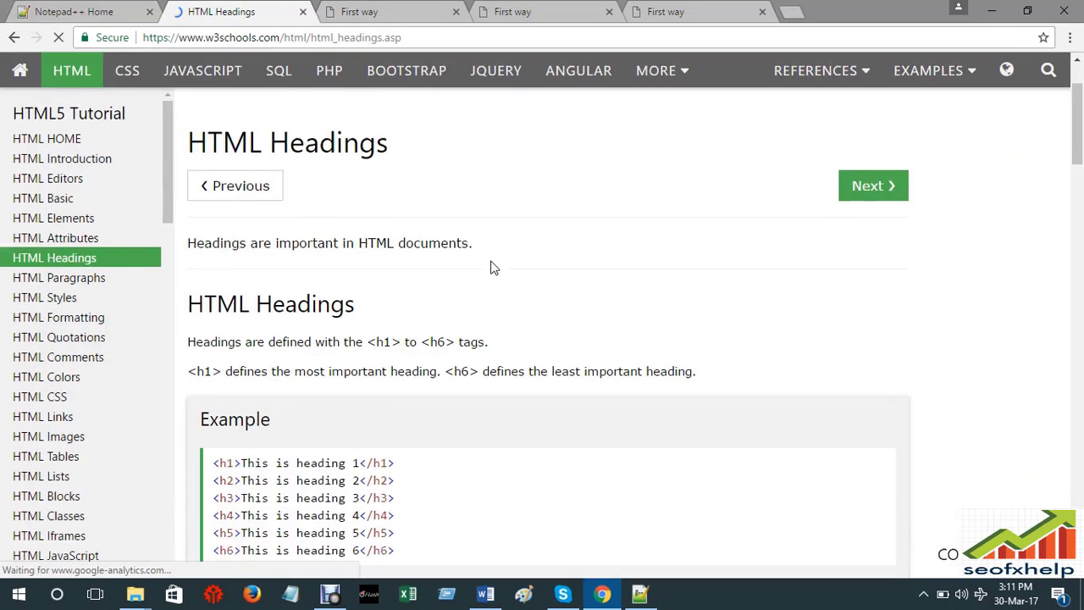
{"action": "scroll", "coordinate": [448, 346], "scroll_direction": "down", "scroll_amount": 2}
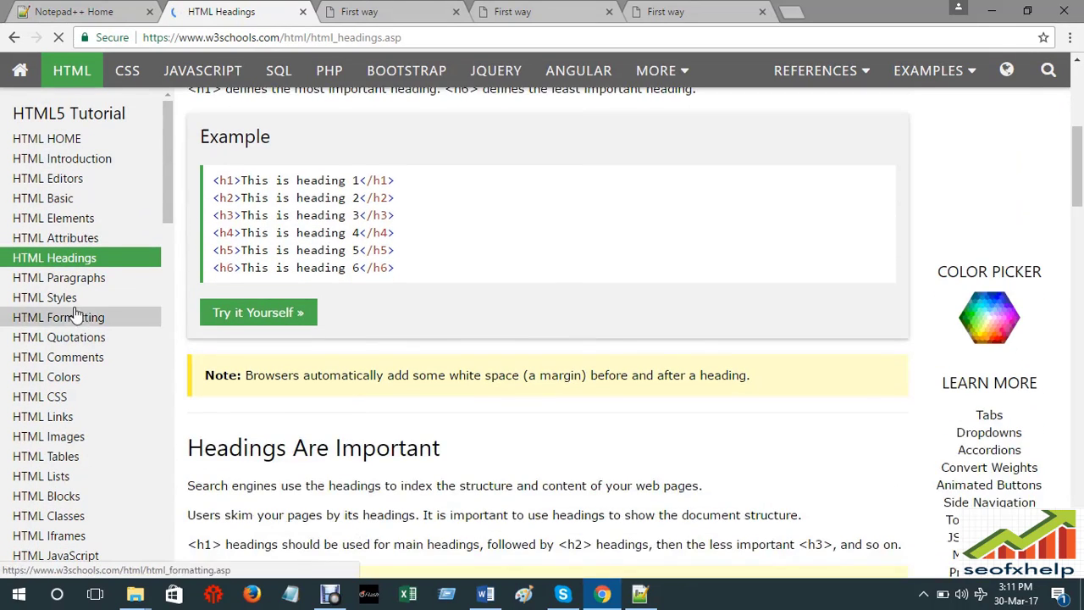
{"action": "left_click", "coordinate": [59, 284]}
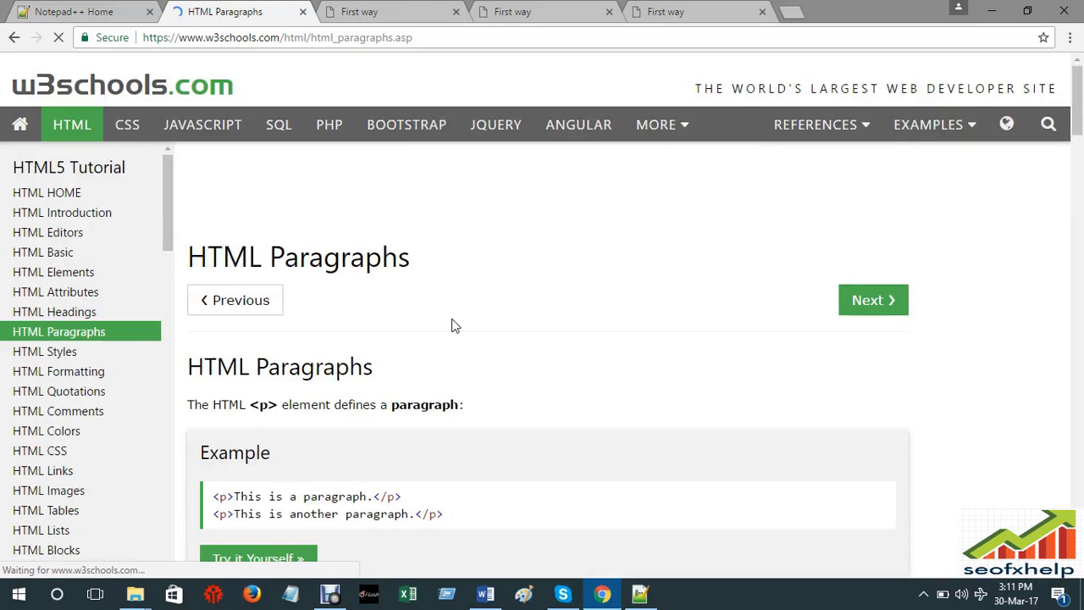
{"action": "scroll", "coordinate": [461, 318], "scroll_direction": "down", "scroll_amount": 3}
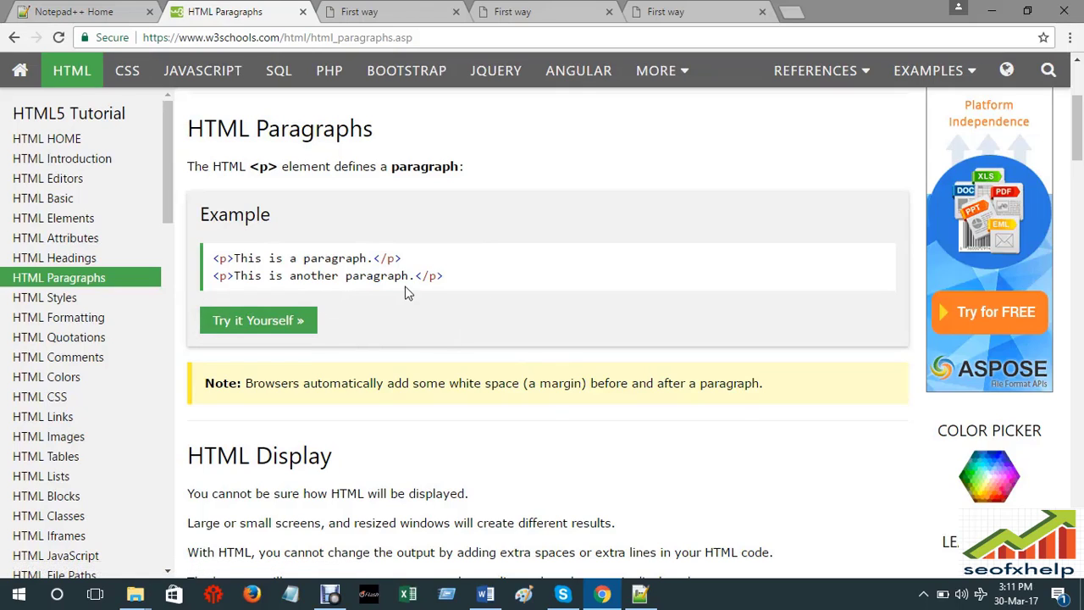
- Open the HTML Styles lesson and copy the <body style="background-color:powderblue;"> line from the HTML Background Color example
{"action": "left_click", "coordinate": [44, 298]}
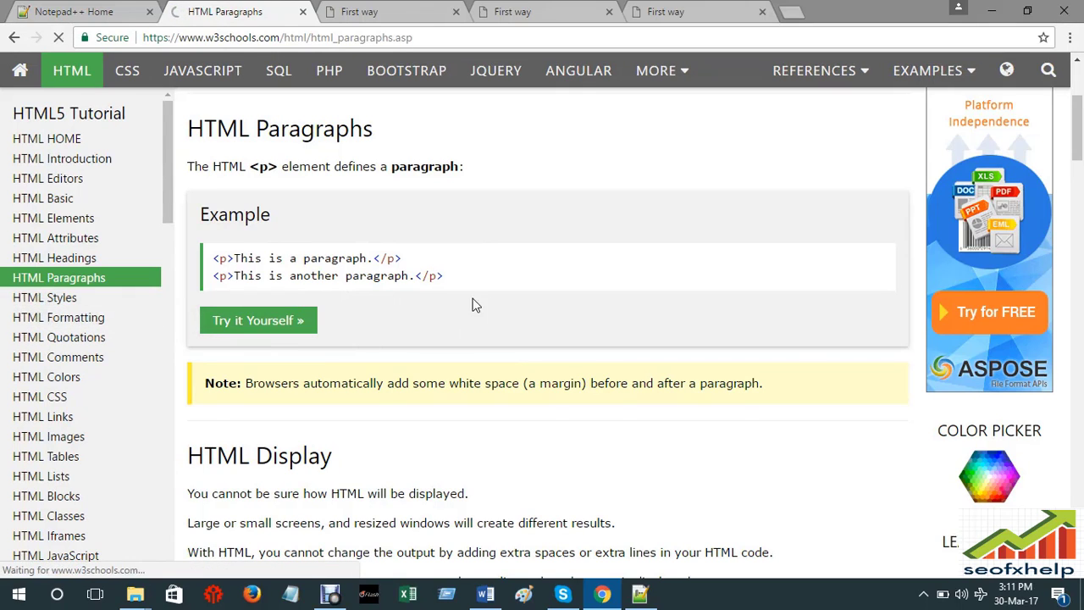
{"action": "scroll", "coordinate": [510, 330], "scroll_direction": "down", "scroll_amount": 3}
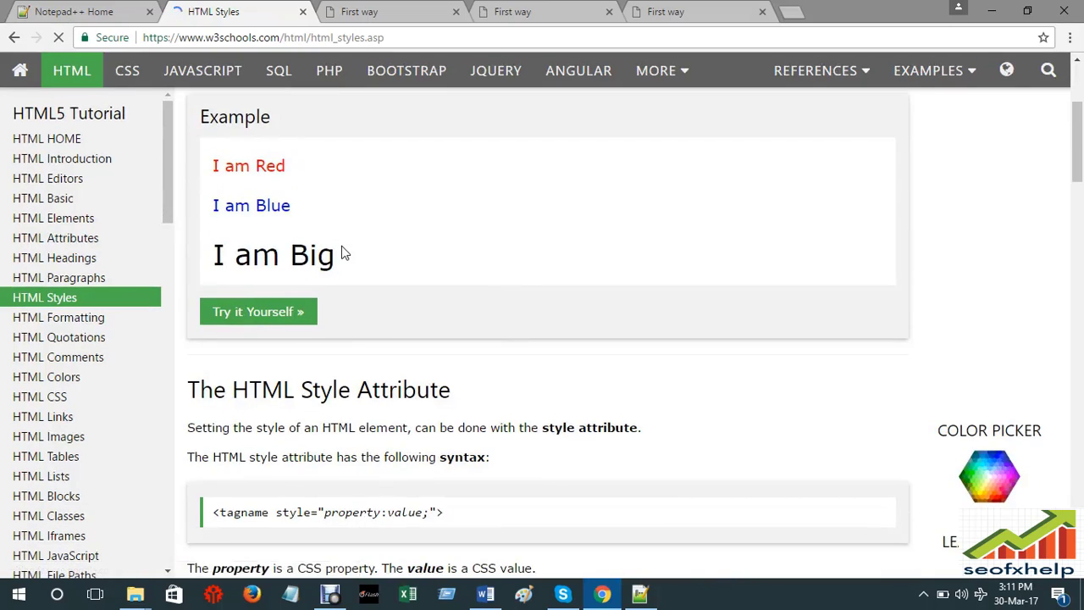
{"action": "scroll", "coordinate": [347, 254], "scroll_direction": "up", "scroll_amount": 2}
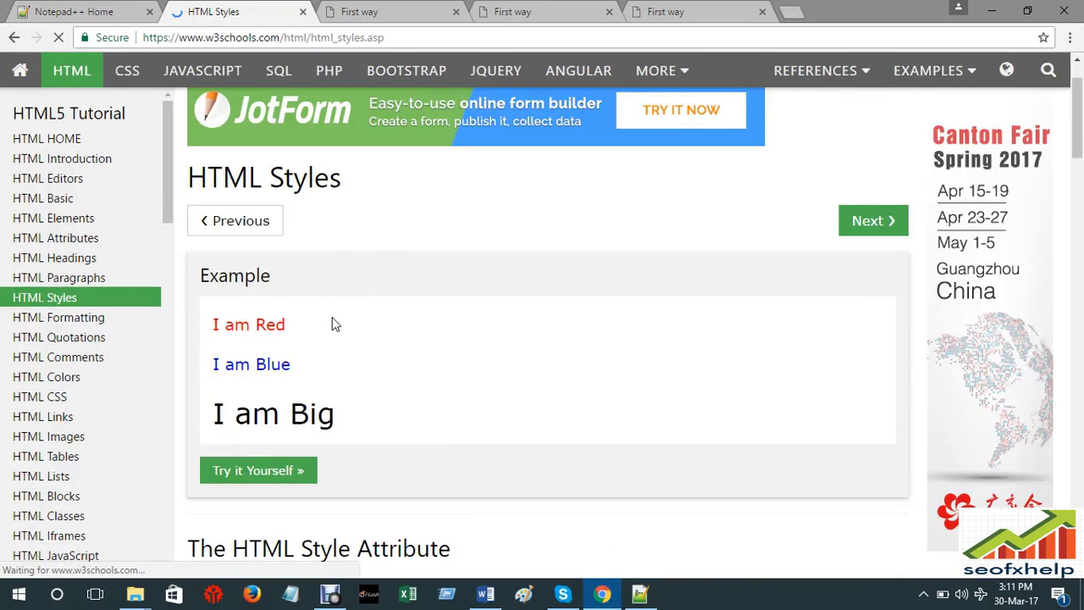
{"action": "scroll", "coordinate": [327, 355], "scroll_direction": "down", "scroll_amount": 3}
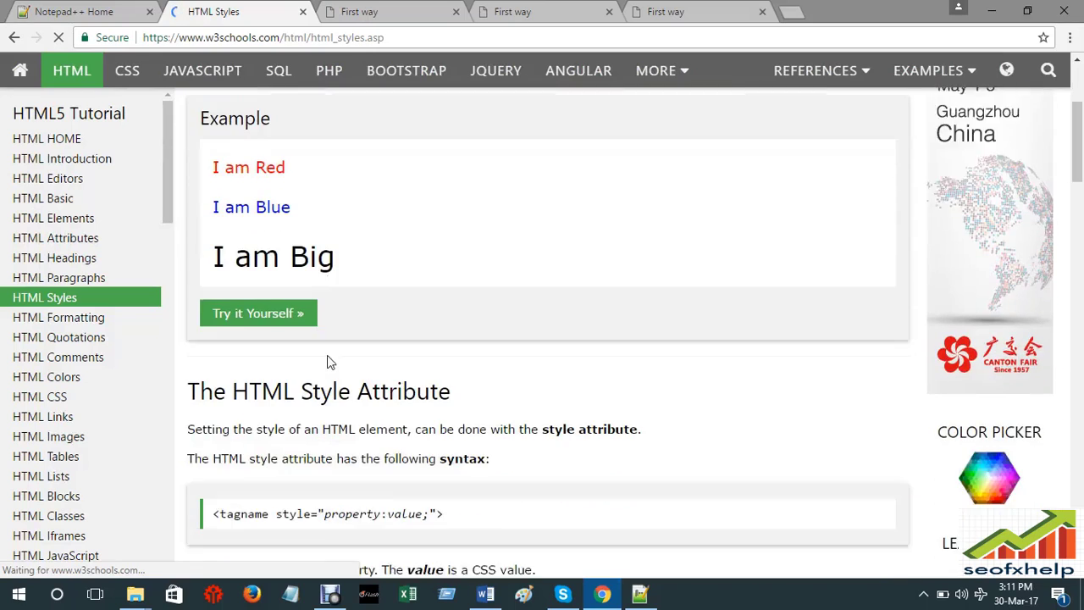
{"action": "scroll", "coordinate": [367, 455], "scroll_direction": "down", "scroll_amount": 2}
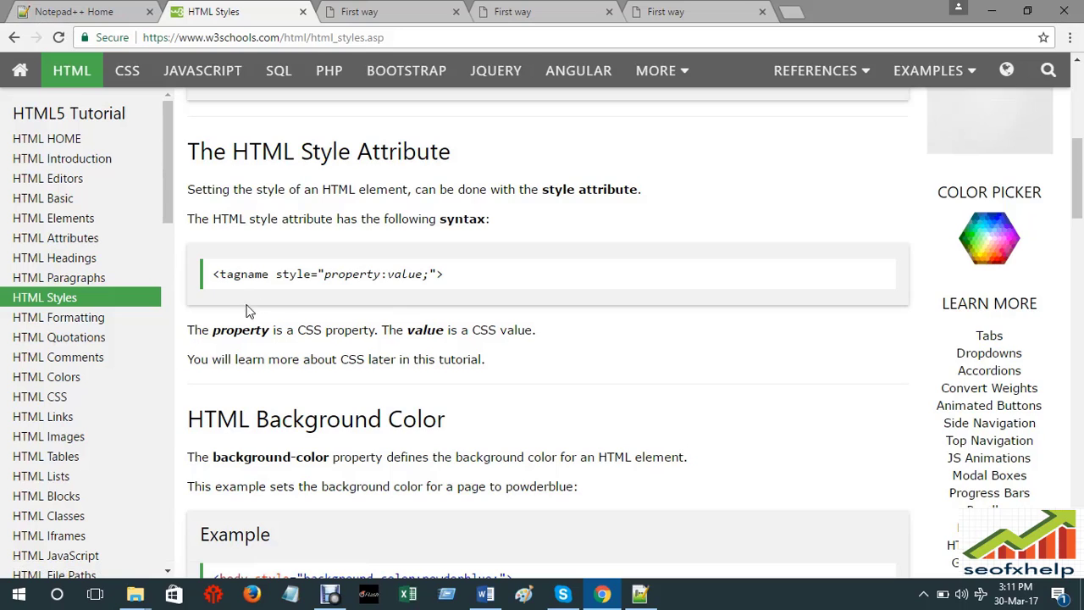
{"action": "scroll", "coordinate": [250, 312], "scroll_direction": "down", "scroll_amount": 2}
{"action": "scroll", "coordinate": [343, 453], "scroll_direction": "down", "scroll_amount": 1}
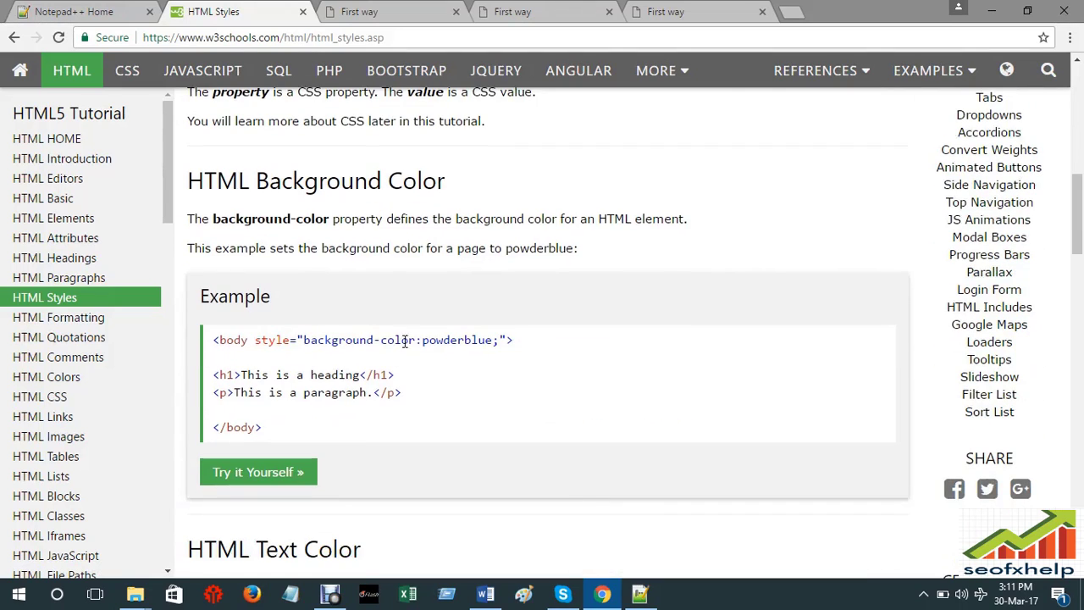
{"action": "scroll", "coordinate": [369, 347], "scroll_direction": "down", "scroll_amount": 1}
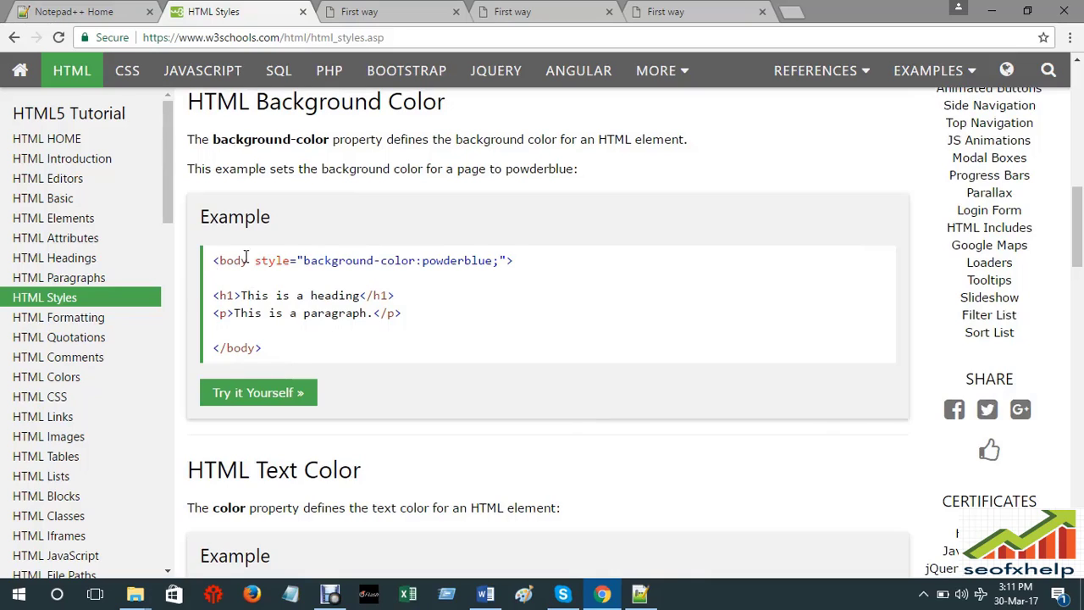
{"action": "left_click_drag", "start_coordinate": [213, 260], "coordinate": [520, 264]}
{"action": "right_click", "coordinate": [475, 257]}
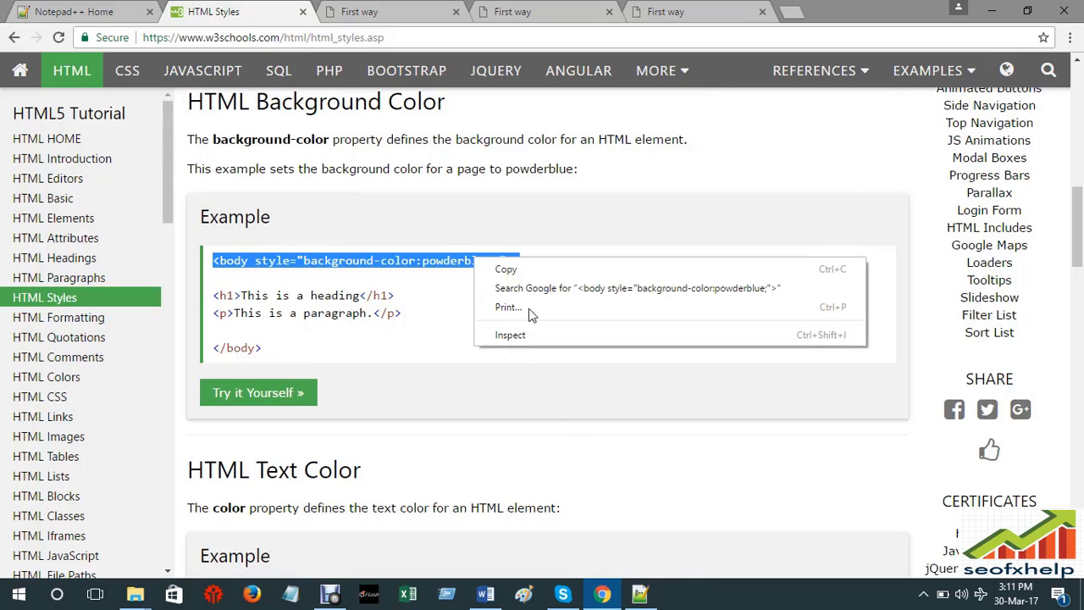
{"action": "left_click", "coordinate": [512, 270]}
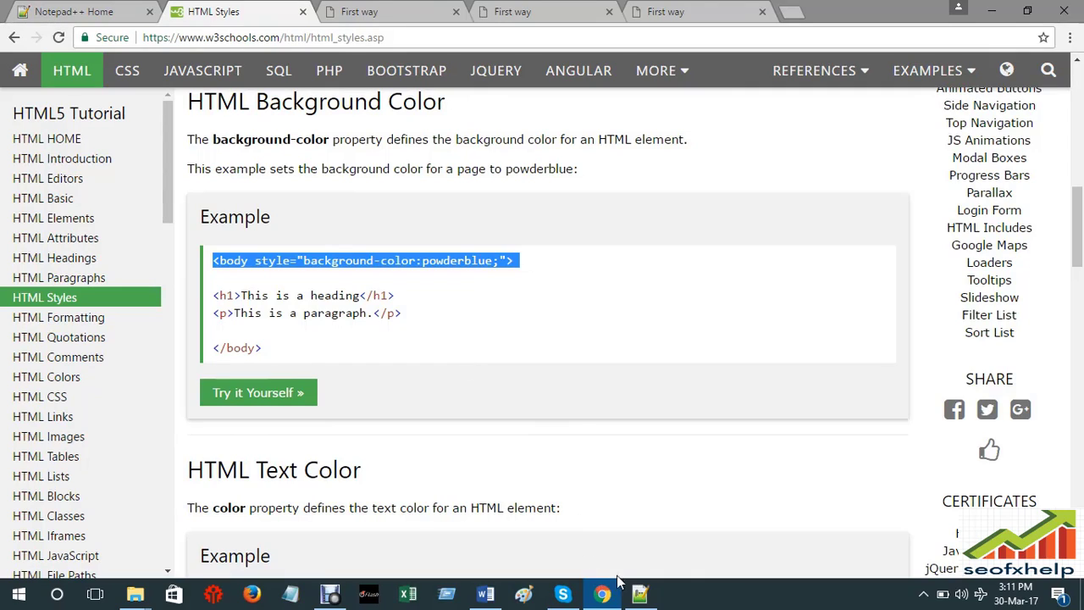
{"action": "mouse_move", "coordinate": [640, 598]}
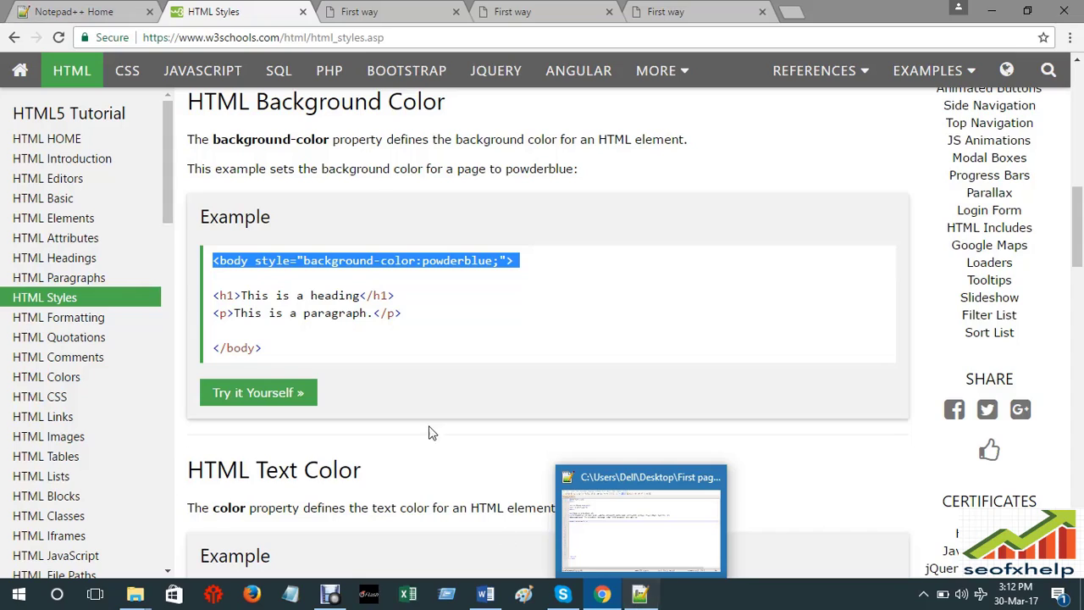
- Examine the <body style="background-color:powderblue;"> line in the HTML Background Color example
{"action": "left_click", "coordinate": [437, 301]}
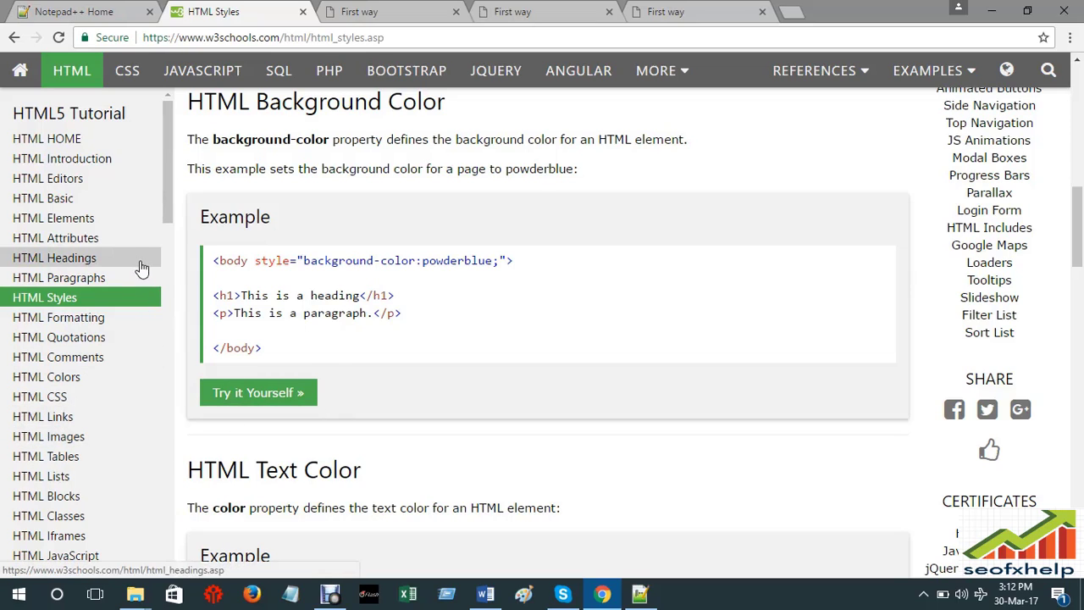
{"action": "scroll", "coordinate": [133, 271], "scroll_direction": "down", "scroll_amount": 2}
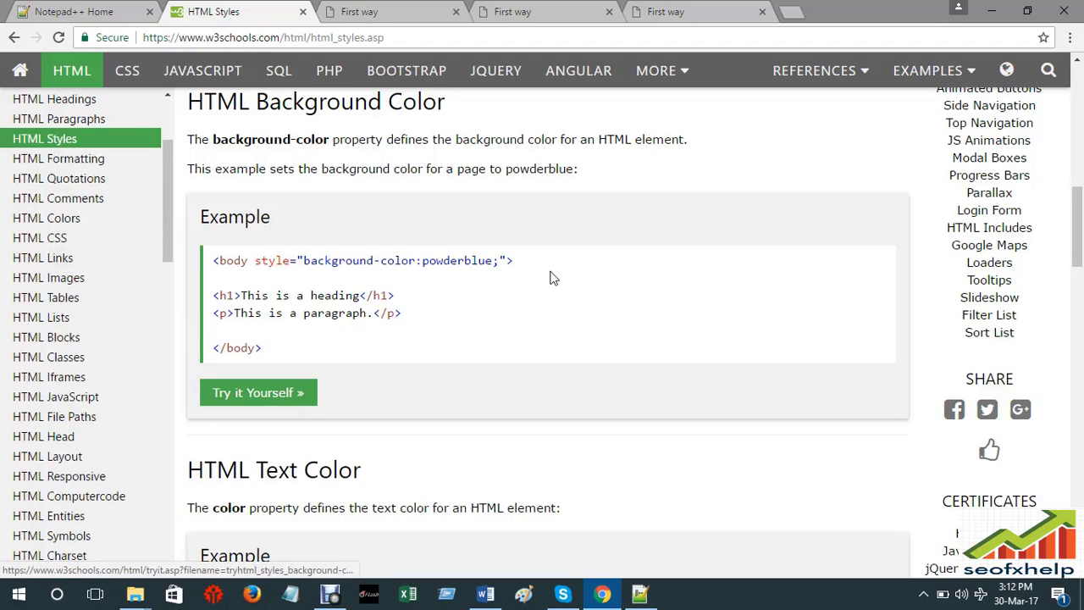
{"action": "scroll", "coordinate": [552, 276], "scroll_direction": "up", "scroll_amount": 1}
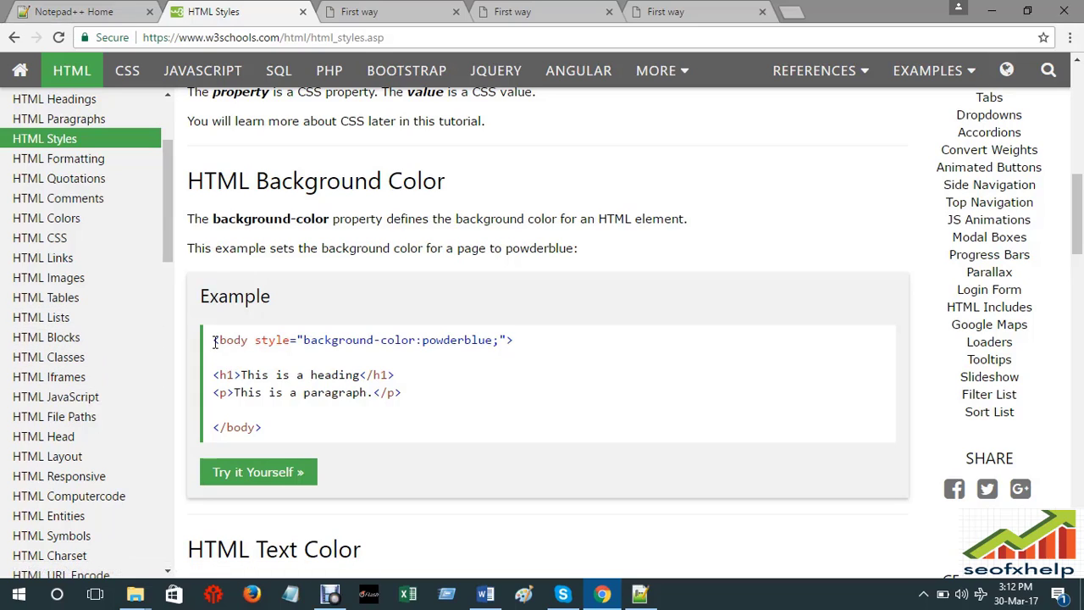
{"action": "left_click_drag", "start_coordinate": [215, 342], "coordinate": [520, 335]}
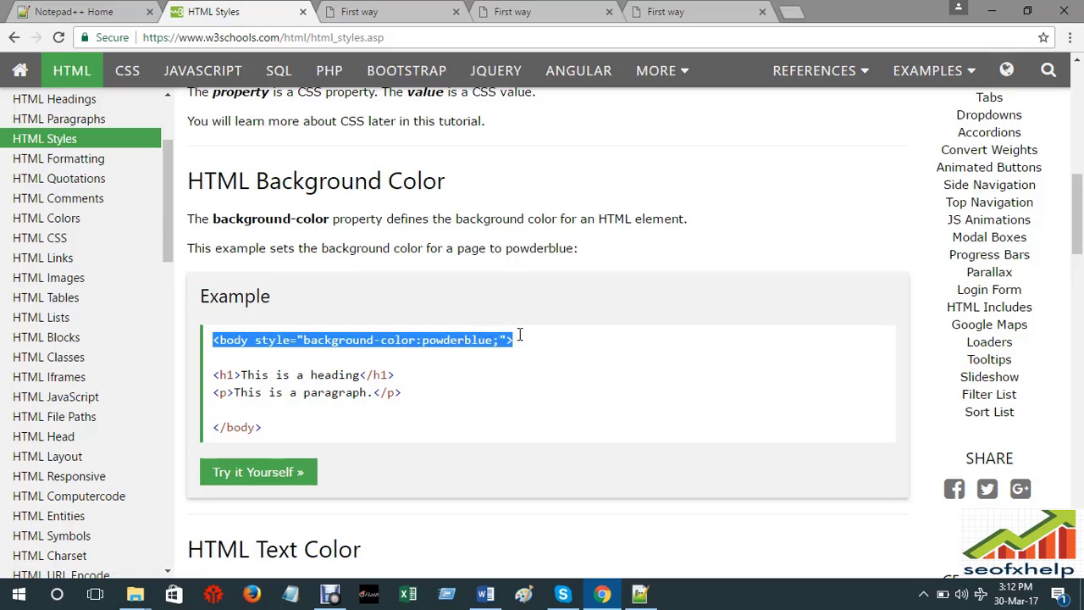
{"action": "left_click", "coordinate": [518, 342]}
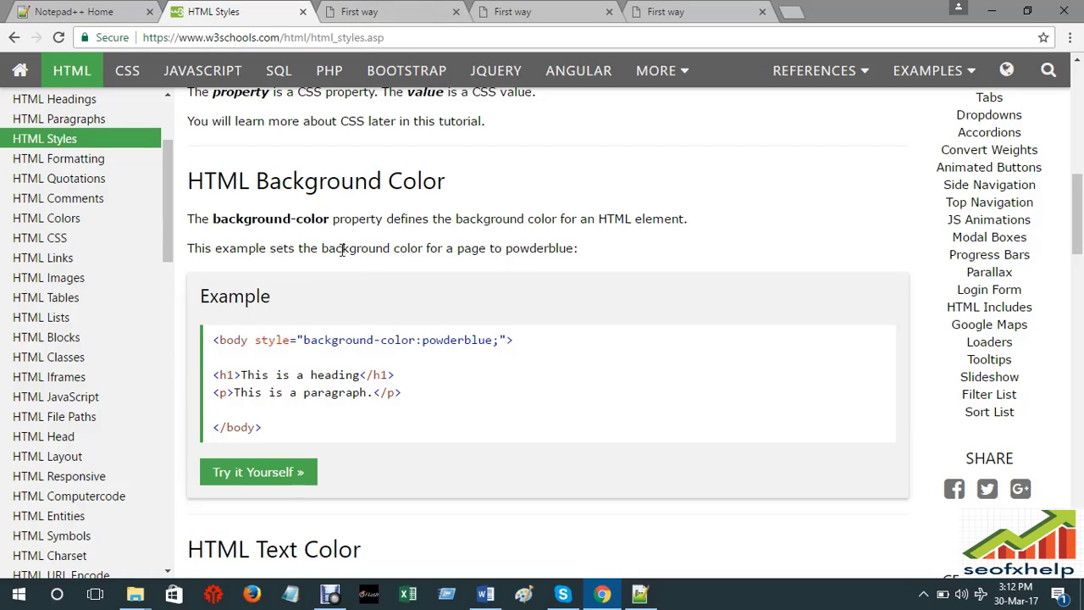
{"action": "left_click_drag", "start_coordinate": [213, 341], "coordinate": [513, 339]}
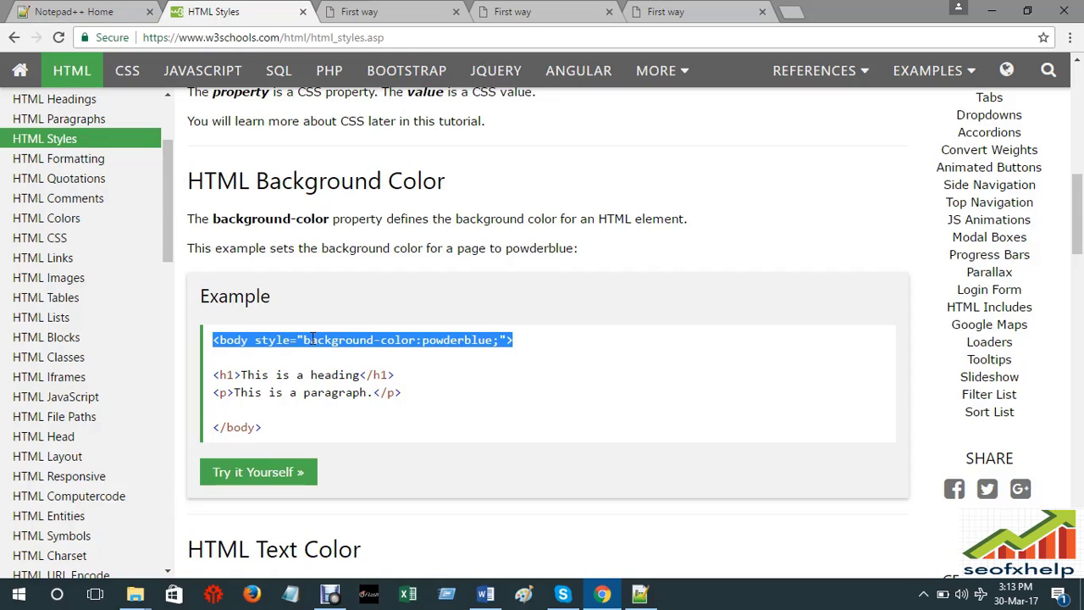
{"action": "left_click", "coordinate": [492, 386]}
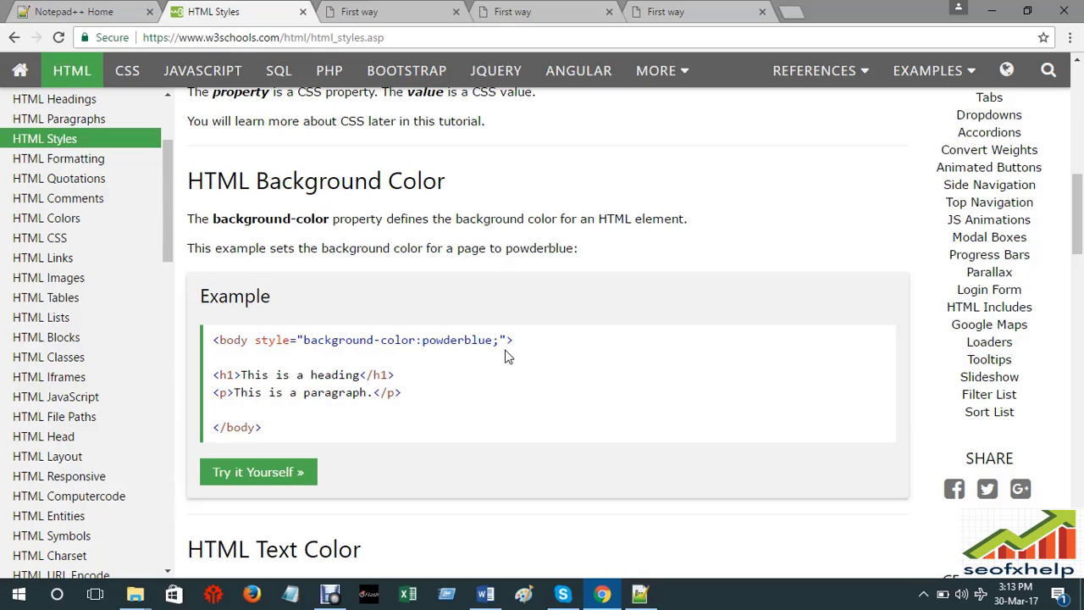
- Look through the HTML Styles lesson from the opening color example and style attribute syntax to the HTML Text Color example
{"action": "scroll", "coordinate": [509, 360], "scroll_direction": "down", "scroll_amount": 2}
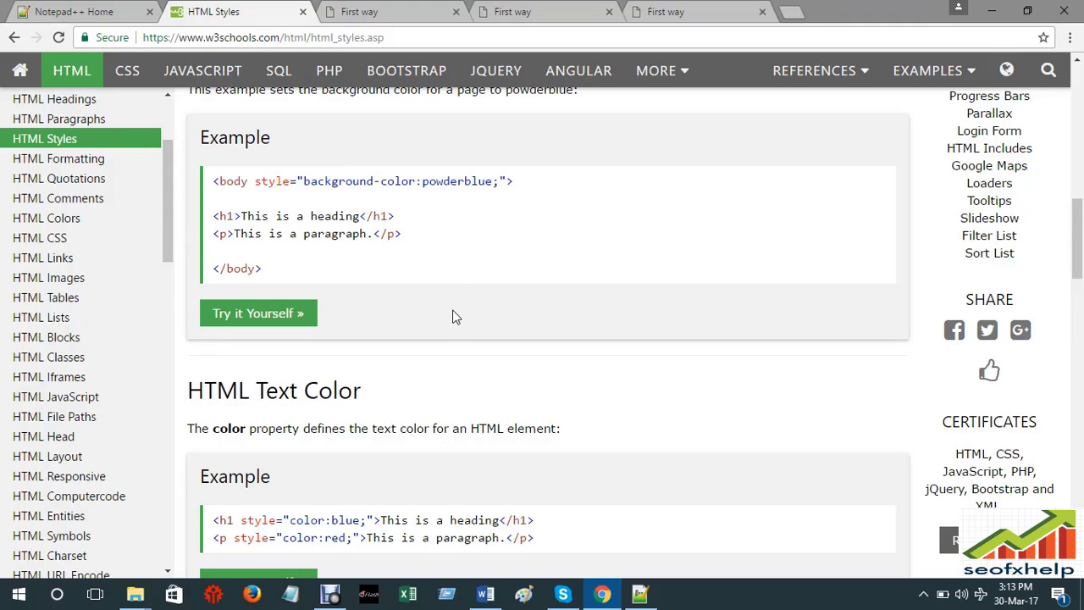
{"action": "scroll", "coordinate": [500, 296], "scroll_direction": "up", "scroll_amount": 5}
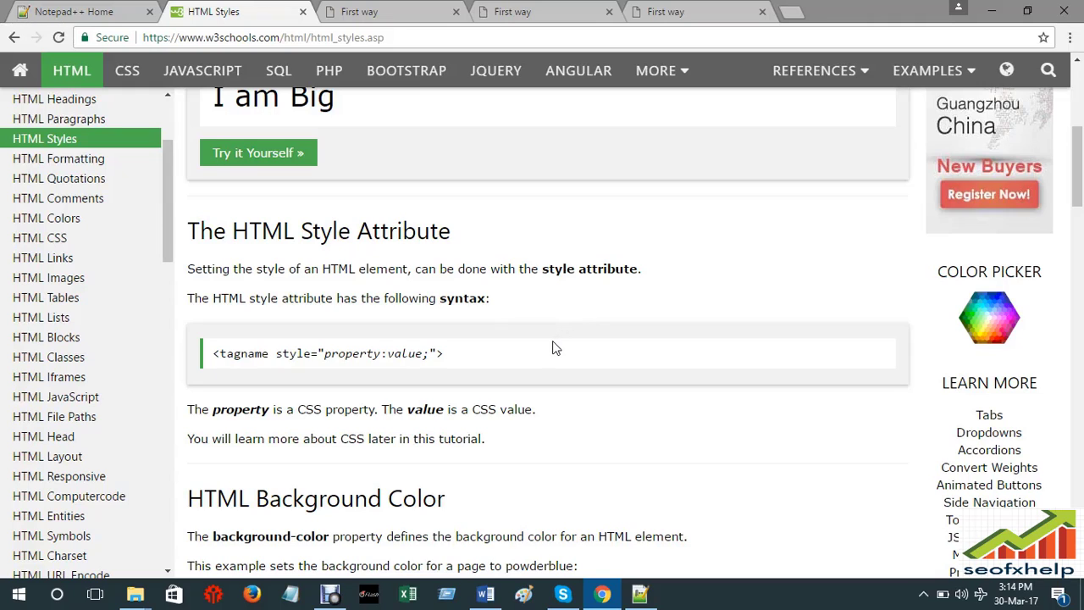
{"action": "scroll", "coordinate": [512, 373], "scroll_direction": "up", "scroll_amount": 2}
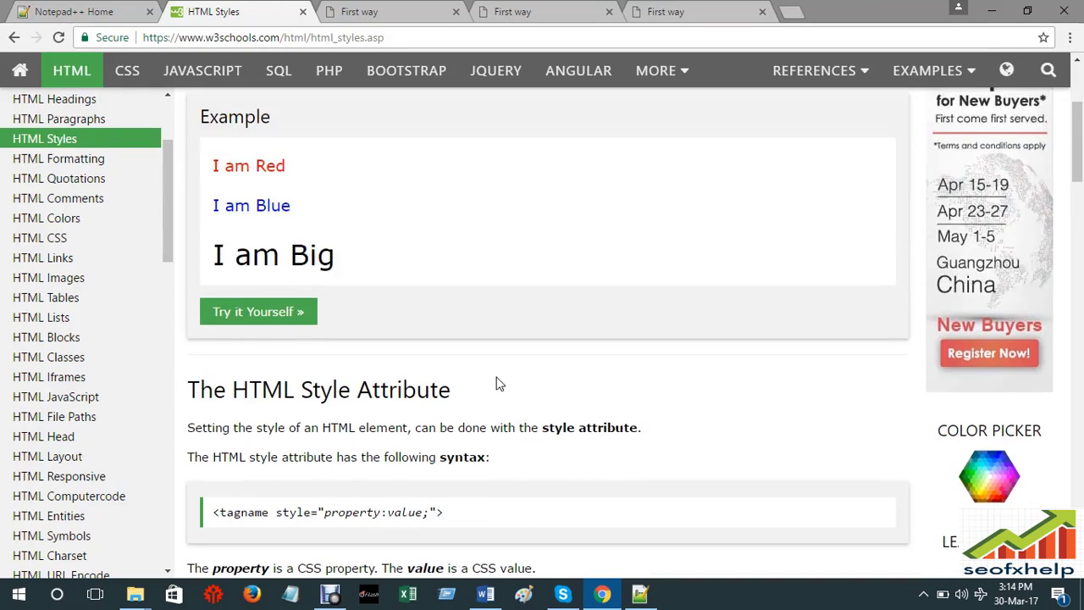
{"action": "scroll", "coordinate": [491, 384], "scroll_direction": "down", "scroll_amount": 1}
{"action": "scroll", "coordinate": [479, 386], "scroll_direction": "up", "scroll_amount": 1}
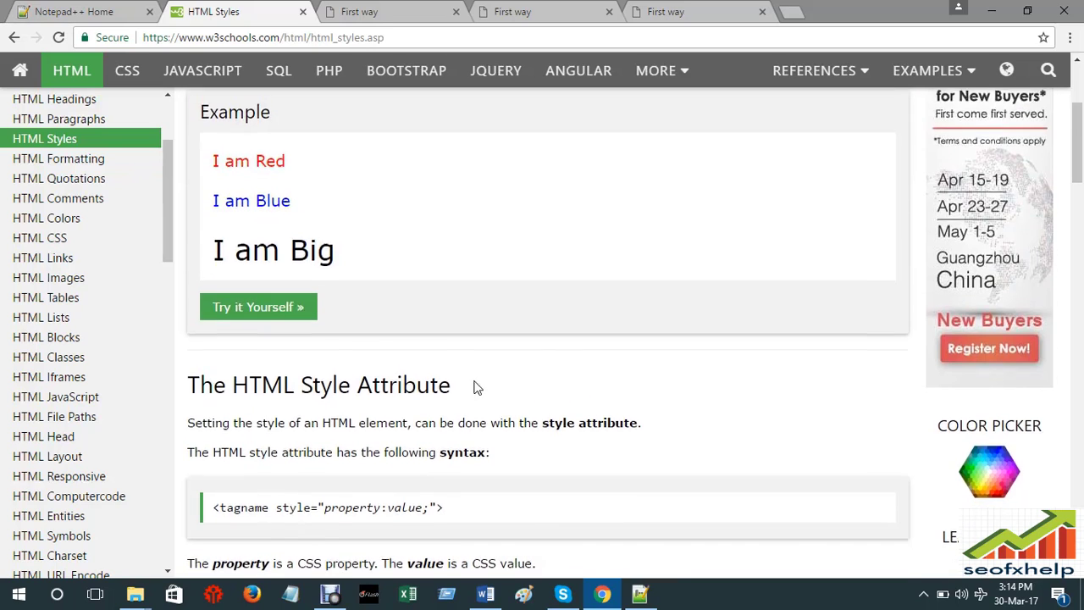
{"action": "scroll", "coordinate": [474, 386], "scroll_direction": "down", "scroll_amount": 9}
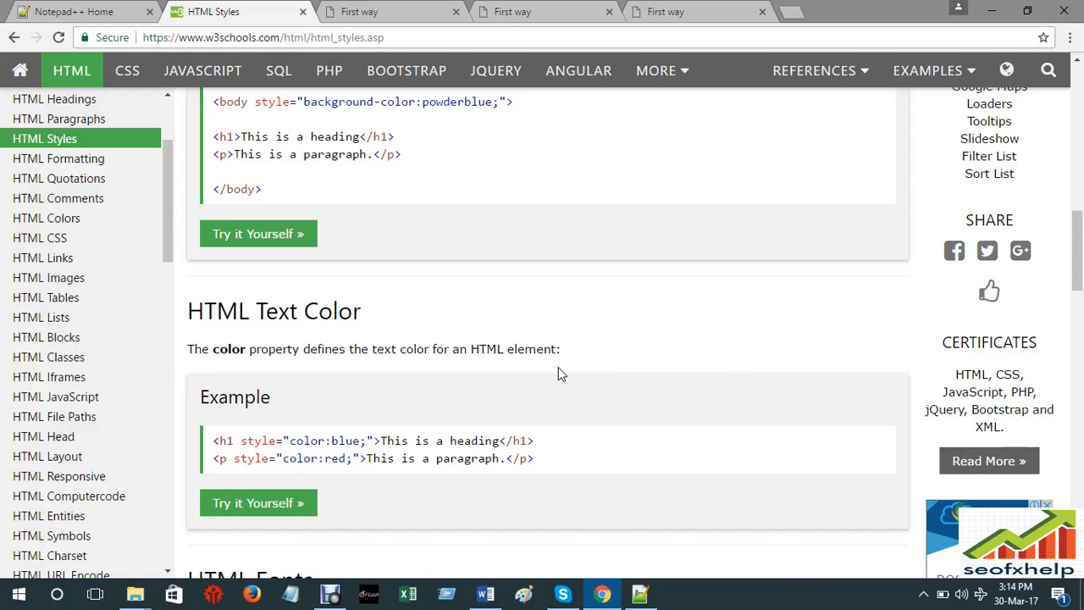
{"action": "scroll", "coordinate": [699, 241], "scroll_direction": "up", "scroll_amount": 7}
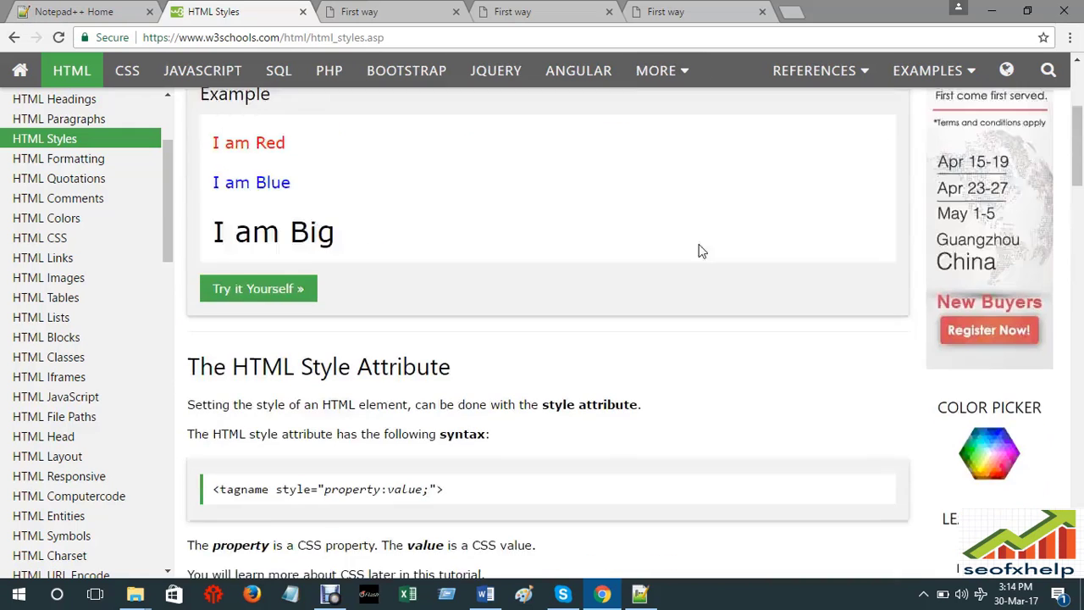
- Close the three First way preview tabs and return to the HTML Background Color example in the Styles lesson
{"action": "left_click", "coordinate": [762, 11]}
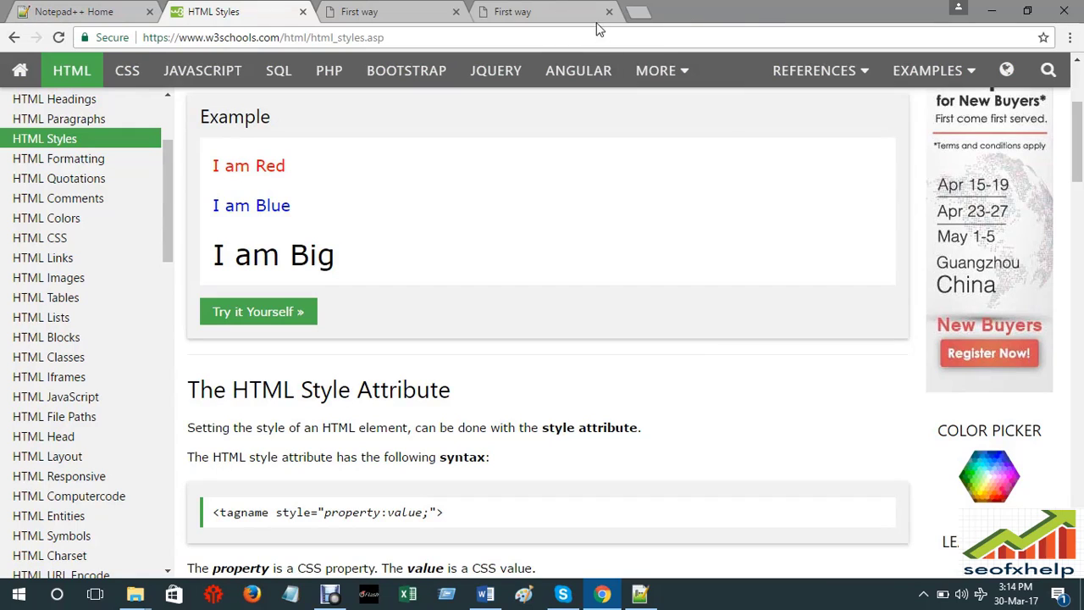
{"action": "left_click", "coordinate": [609, 11]}
{"action": "left_click", "coordinate": [456, 12]}
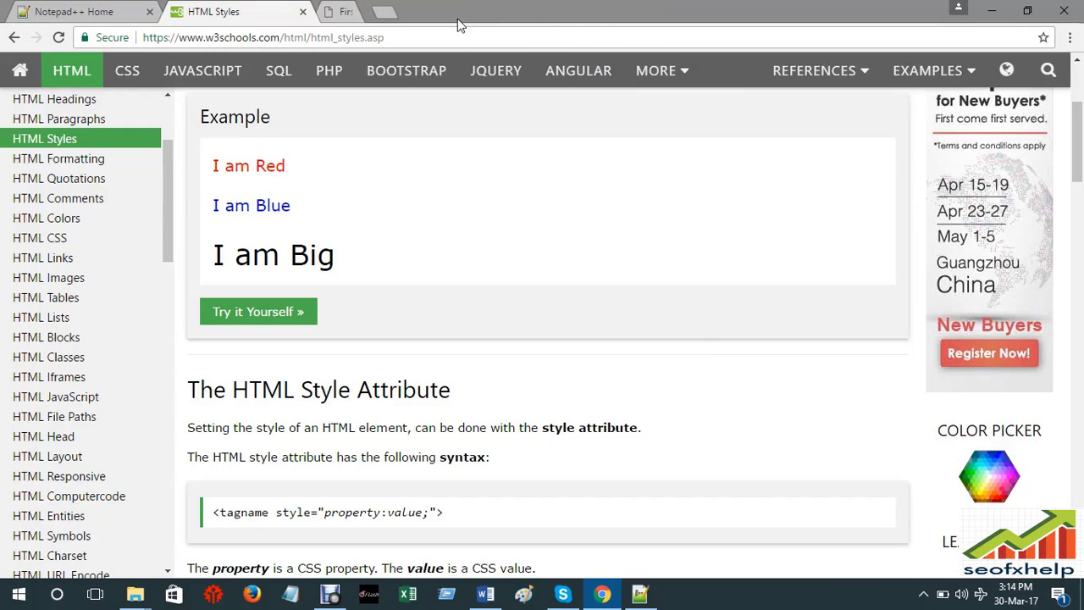
{"action": "scroll", "coordinate": [438, 254], "scroll_direction": "down", "scroll_amount": 2}
{"action": "scroll", "coordinate": [398, 355], "scroll_direction": "up", "scroll_amount": 3}
{"action": "scroll", "coordinate": [381, 398], "scroll_direction": "down", "scroll_amount": 3}
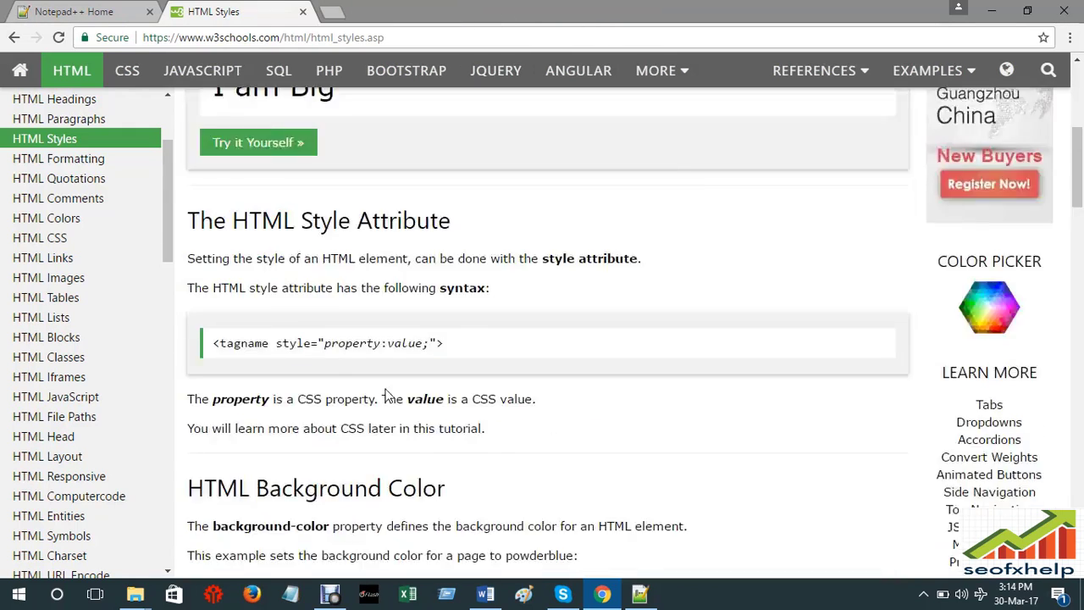
{"action": "scroll", "coordinate": [385, 394], "scroll_direction": "down", "scroll_amount": 5}
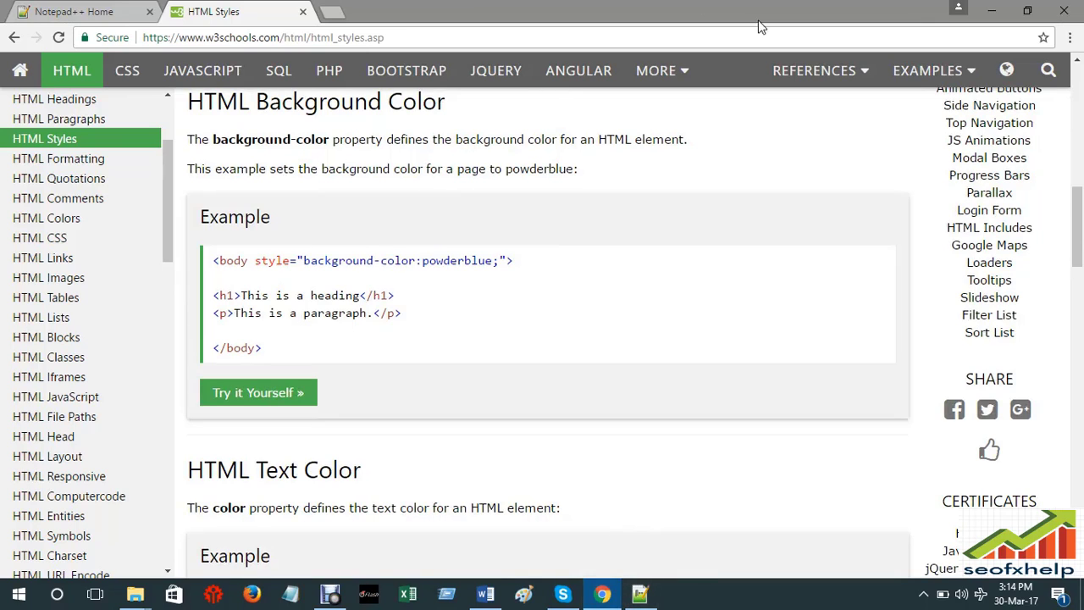
- Switch to Notepad++ and delete the <html lang="en-US"> tag from line 12 of First page.html
{"action": "left_click", "coordinate": [644, 593]}
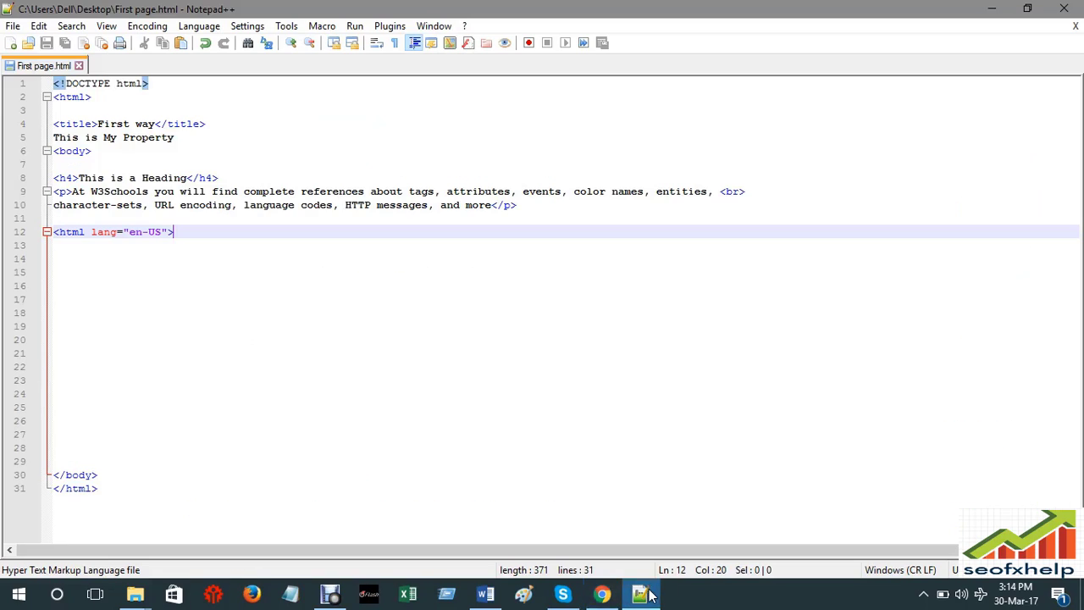
{"action": "left_click", "coordinate": [344, 394]}
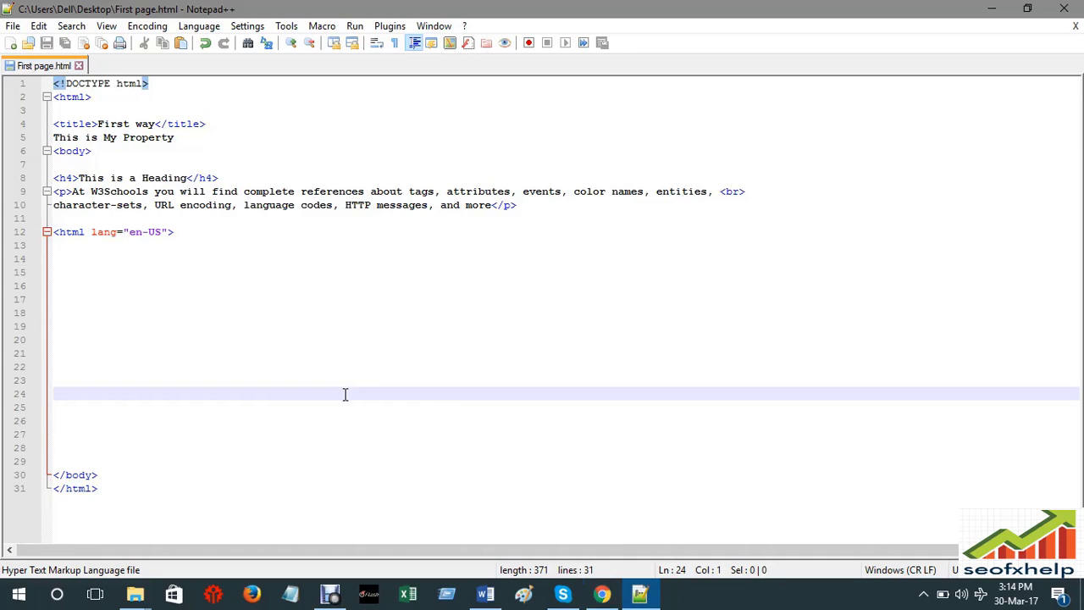
{"action": "left_click", "coordinate": [180, 231]}
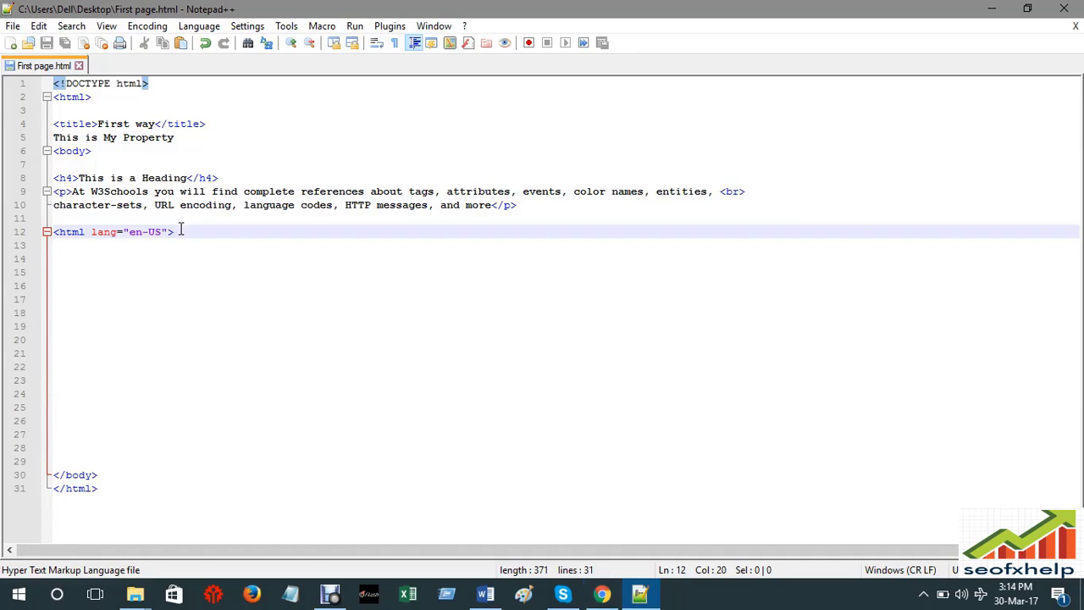
{"action": "key", "text": "BackSpace"}
{"action": "key", "text": "BackSpace"}
{"action": "key", "text": "BackSpace"}
{"action": "key", "text": "BackSpace"}
{"action": "key", "text": "BackSpace"}
{"action": "key", "text": "BackSpace"}
{"action": "key", "text": "BackSpace"}
{"action": "key", "text": "BackSpace"}
{"action": "key", "text": "BackSpace"}
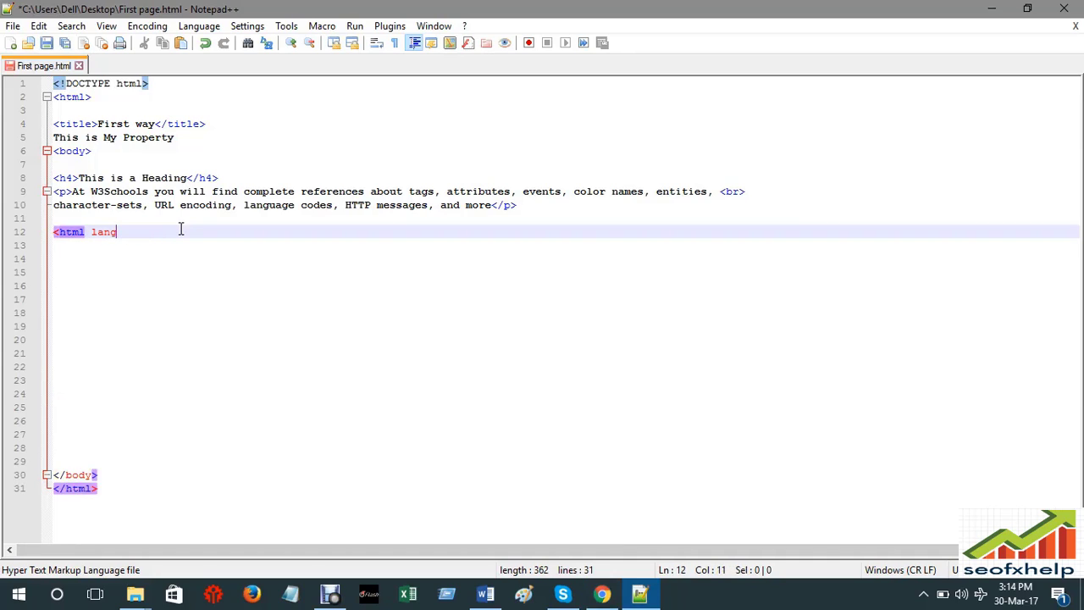
{"action": "key", "text": "BackSpace"}
{"action": "key", "text": "BackSpace"}
{"action": "key", "text": "BackSpace"}
{"action": "key", "text": "BackSpace"}
{"action": "key", "text": "BackSpace"}
{"action": "key", "text": "BackSpace"}
{"action": "key", "text": "BackSpace"}
{"action": "key", "text": "BackSpace"}
{"action": "key", "text": "BackSpace"}
{"action": "key", "text": "BackSpace"}
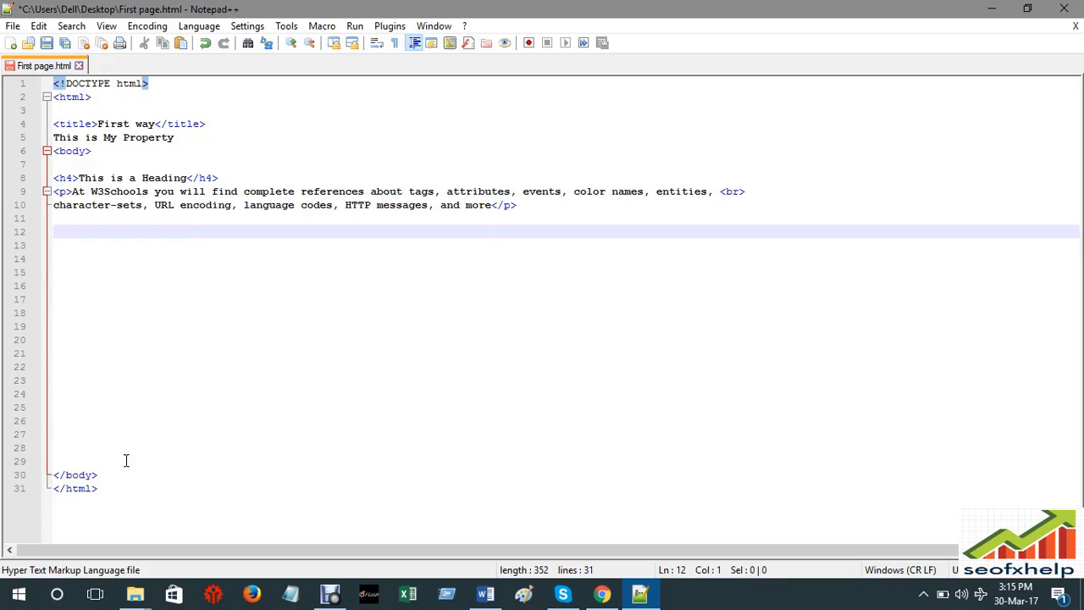
- Wrap the words URL encoding on line 10 in <u> and </u> tags and save the file
{"action": "left_click", "coordinate": [158, 207]}
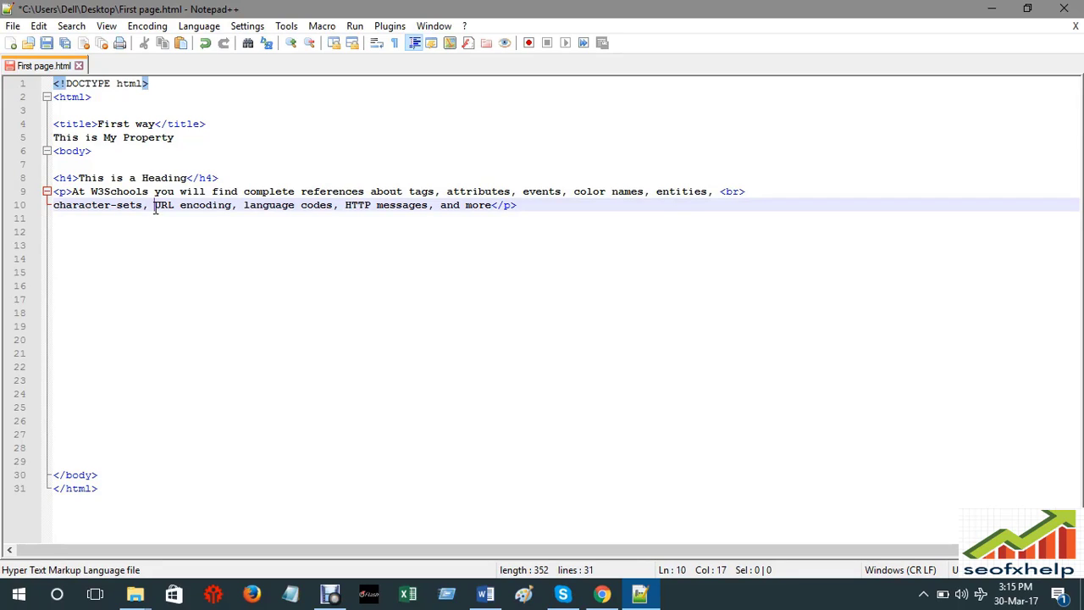
{"action": "type", "text": "K"}
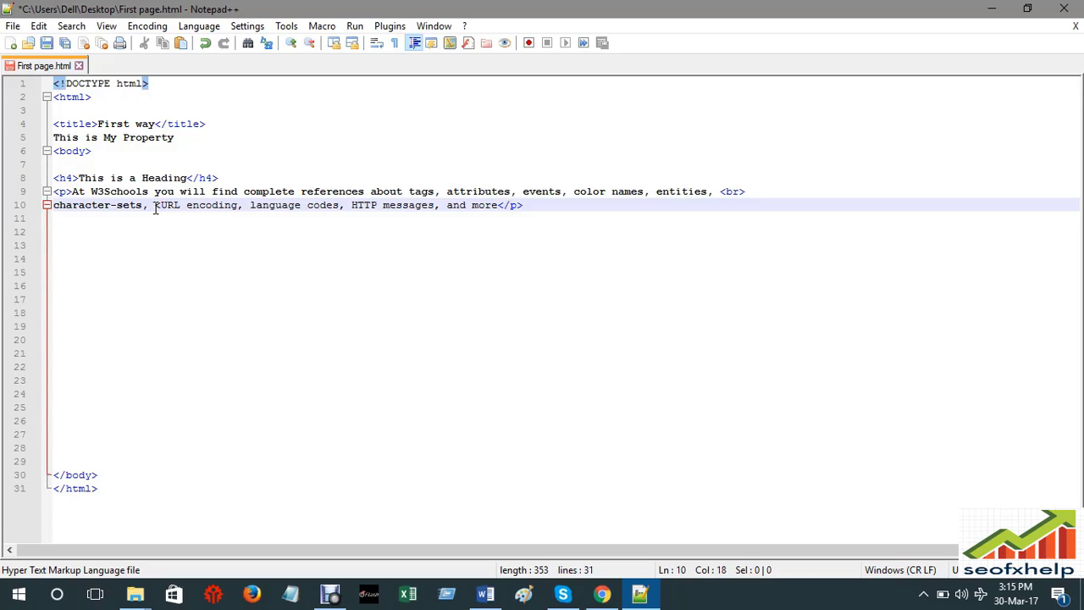
{"action": "type", "text": "u"}
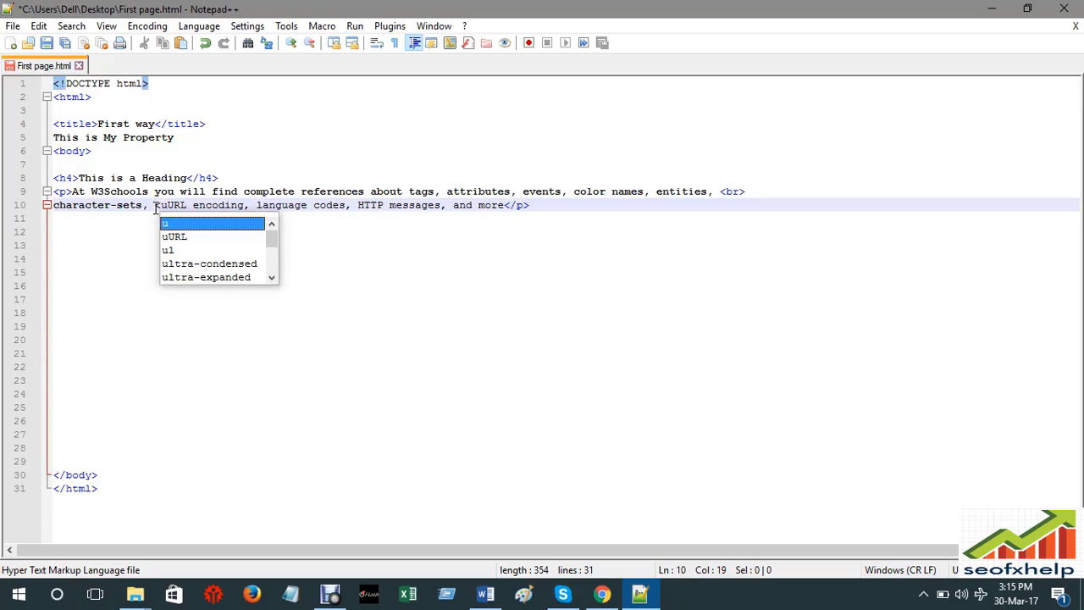
{"action": "type", "text": ">"}
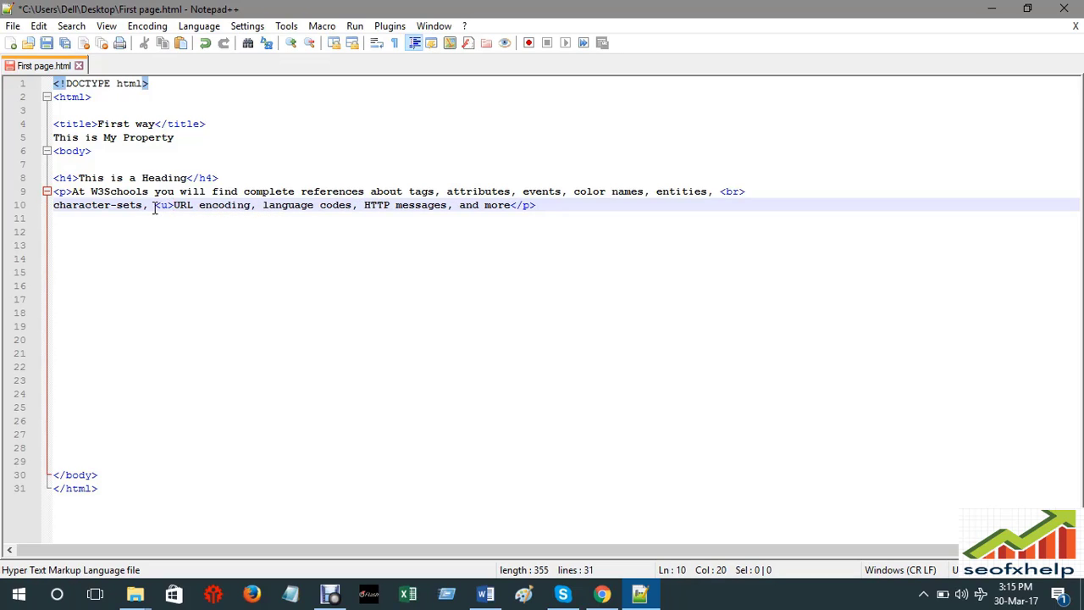
{"action": "left_click", "coordinate": [251, 206]}
{"action": "type", "text": "<"}
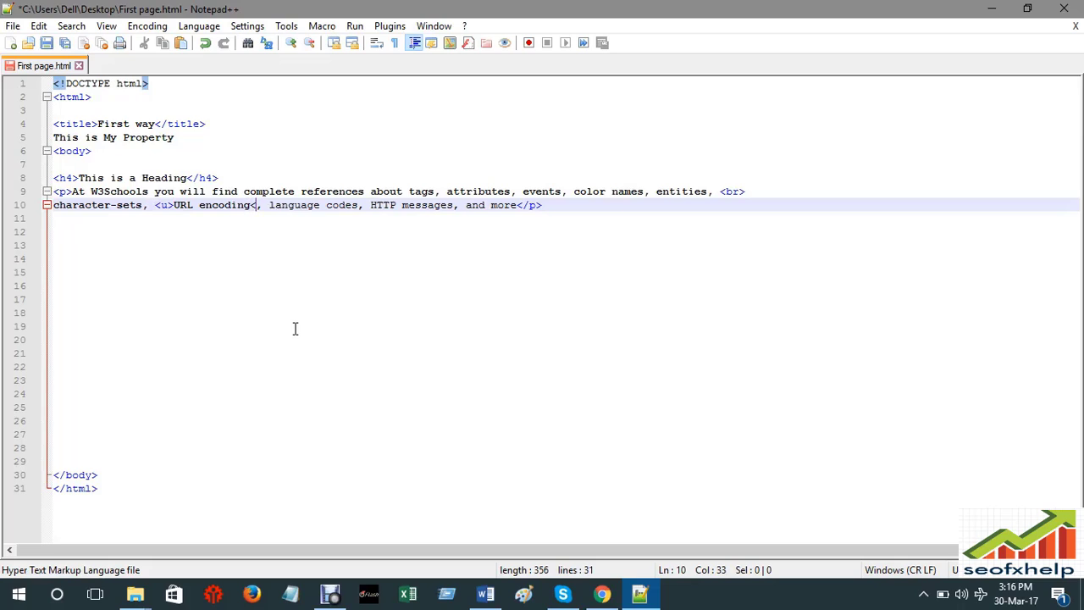
{"action": "type", "text": "/"}
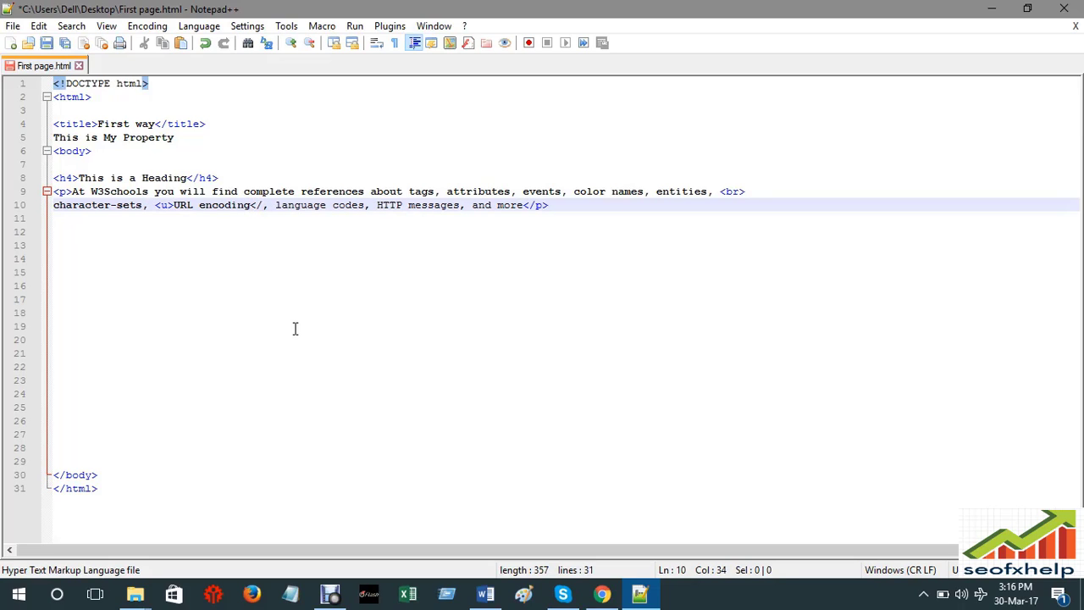
{"action": "type", "text": "u"}
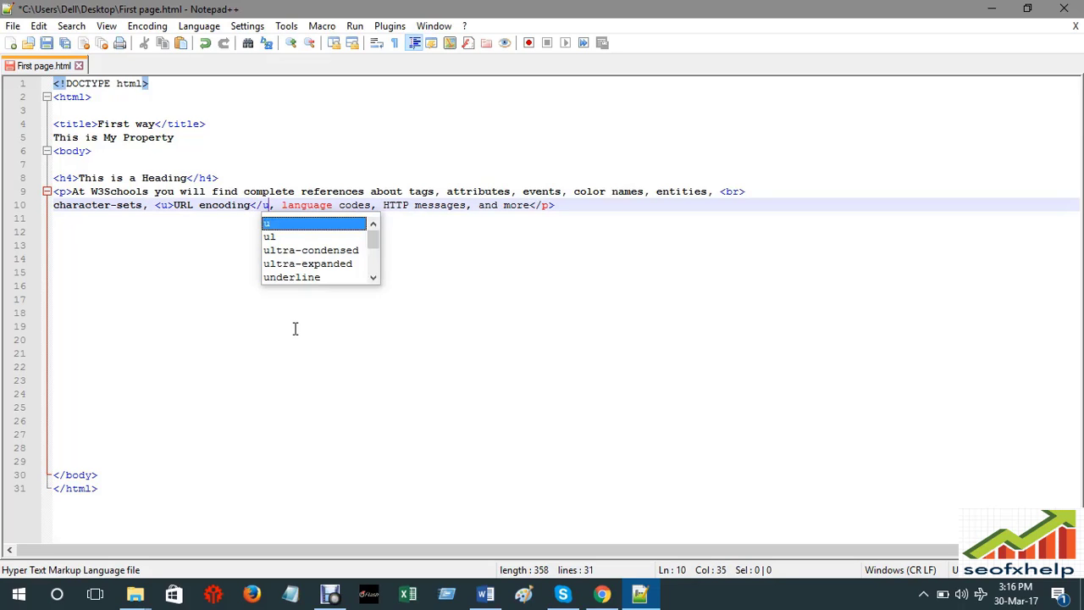
{"action": "type", "text": ">"}
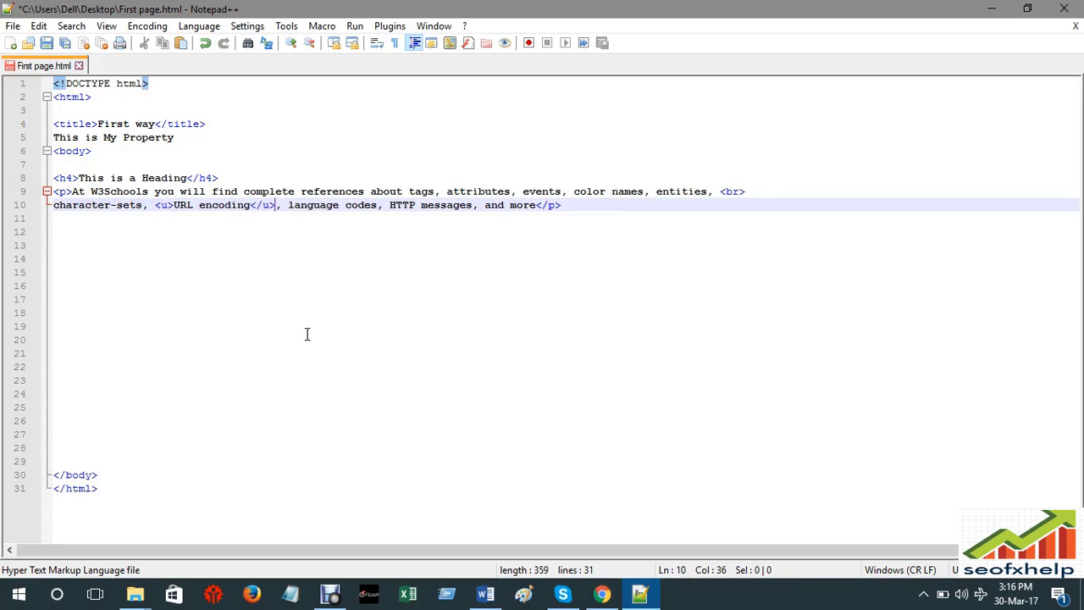
{"action": "key", "text": "ctrl+s"}
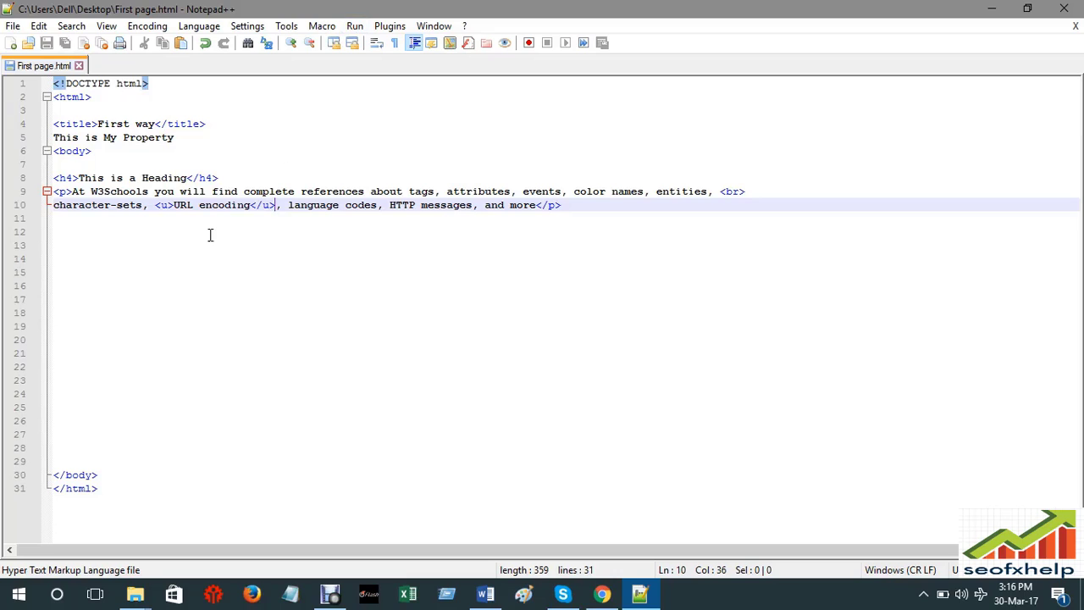
- Launch the saved page in Chrome to check URL encoding, and return to Notepad++ to review its <u> tag
{"action": "left_click", "coordinate": [354, 26]}
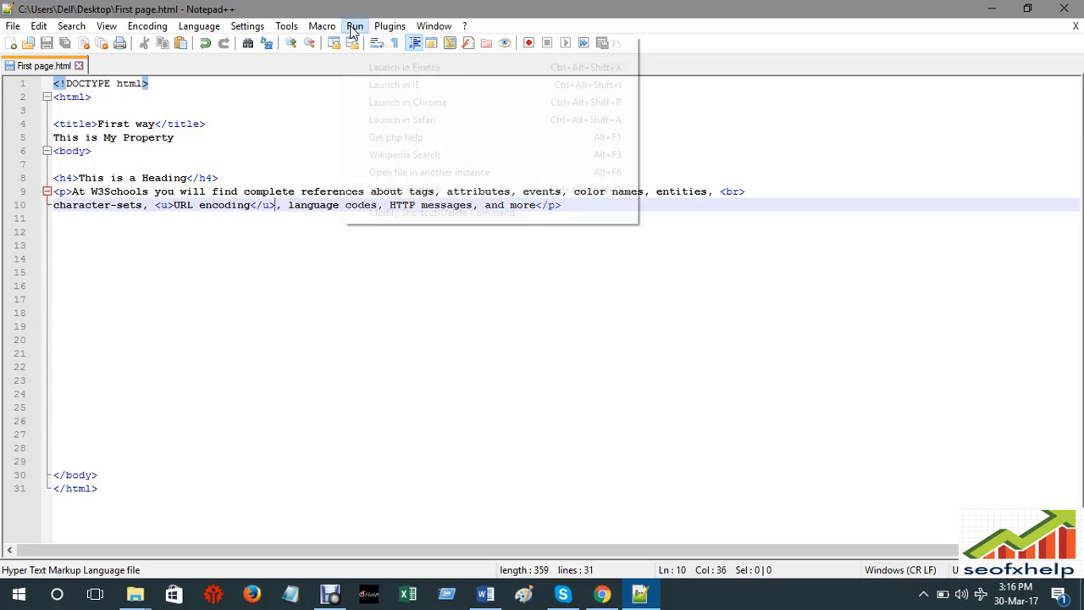
{"action": "left_click", "coordinate": [413, 105]}
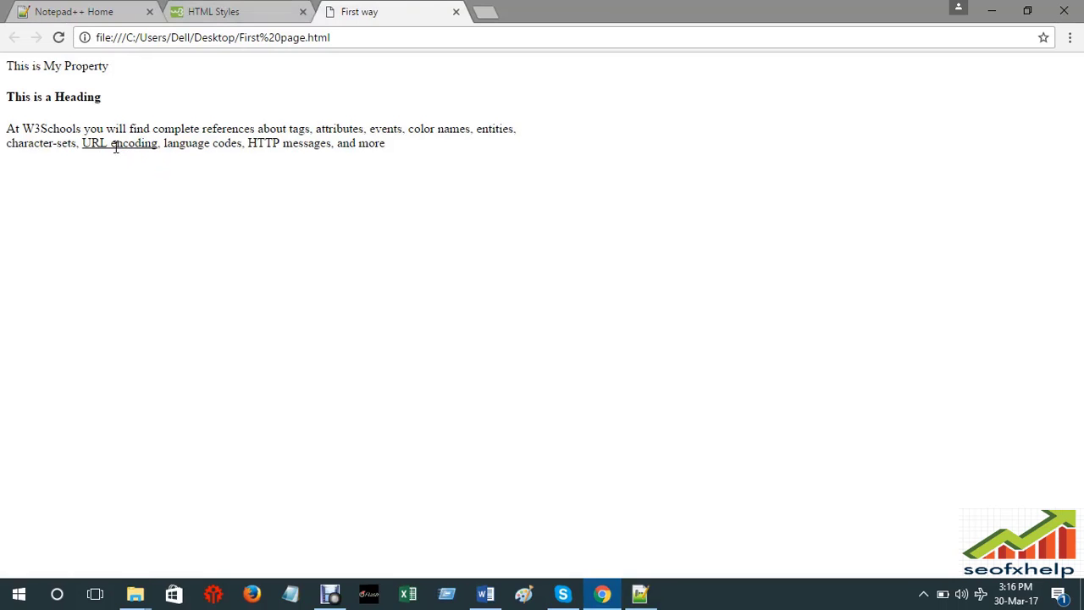
{"action": "left_click", "coordinate": [642, 593]}
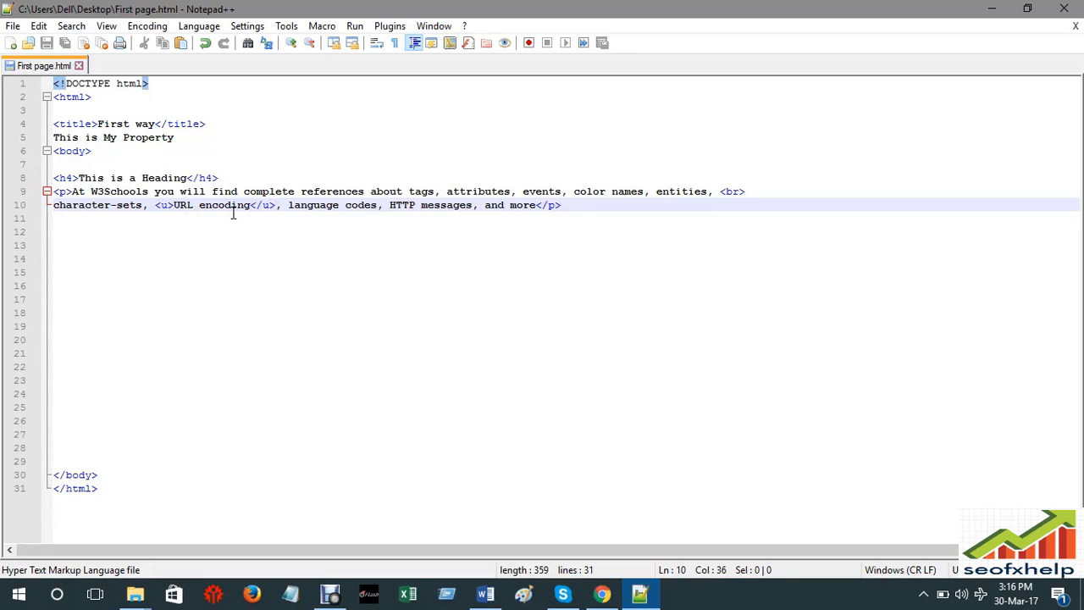
{"action": "left_click", "coordinate": [167, 205]}
{"action": "key", "text": "shift+Right"}
{"action": "left_click", "coordinate": [168, 208]}
{"action": "left_click", "coordinate": [171, 284]}
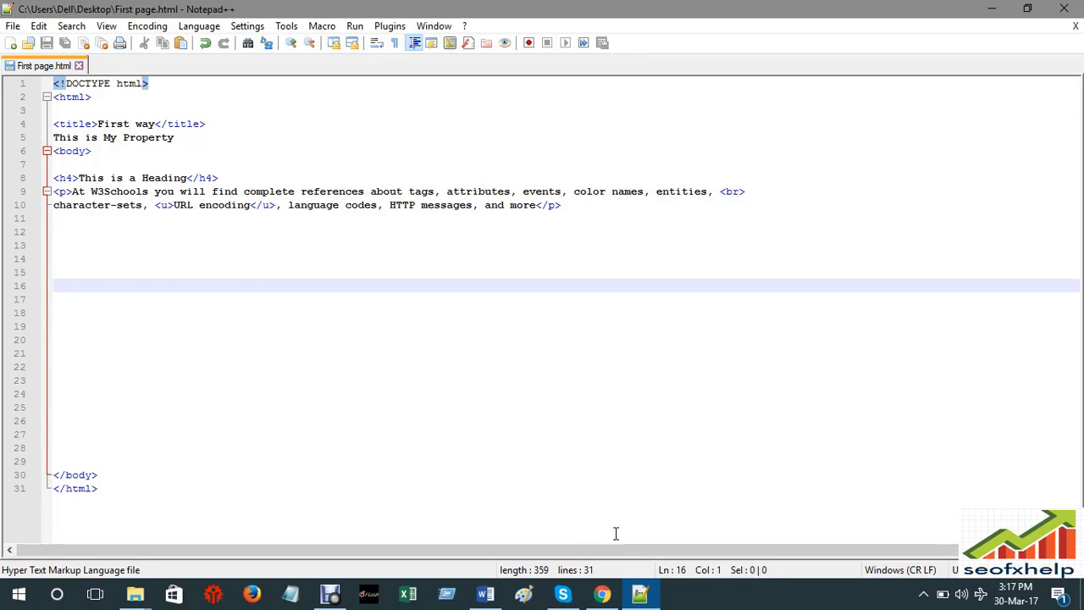
- Switch to Chrome to check URL encoding in the First way preview, and return to Notepad++
{"action": "left_click", "coordinate": [601, 594]}
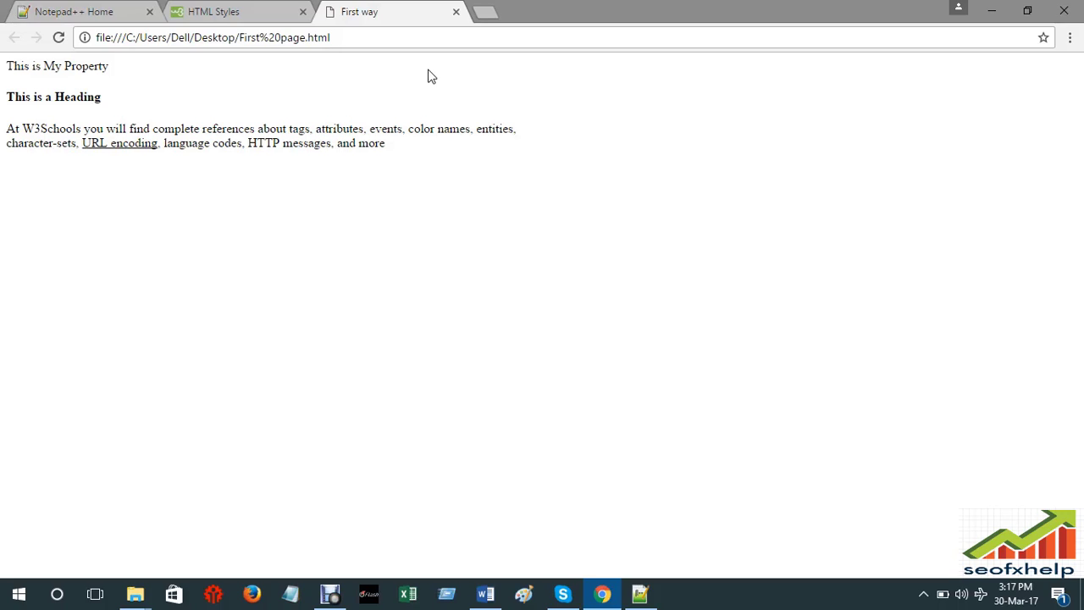
{"action": "left_click", "coordinate": [639, 593]}
{"action": "left_click", "coordinate": [321, 231]}
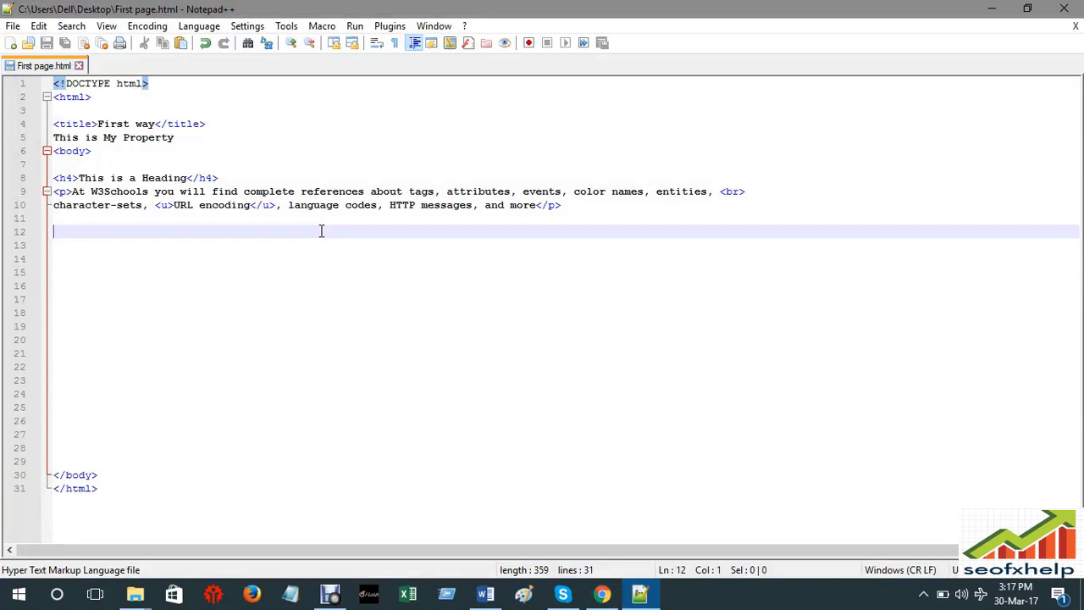
- Replace the <u> and </u> tags around URL encoding on line 10 with <i> and </i>, and save the file
{"action": "left_click", "coordinate": [167, 207]}
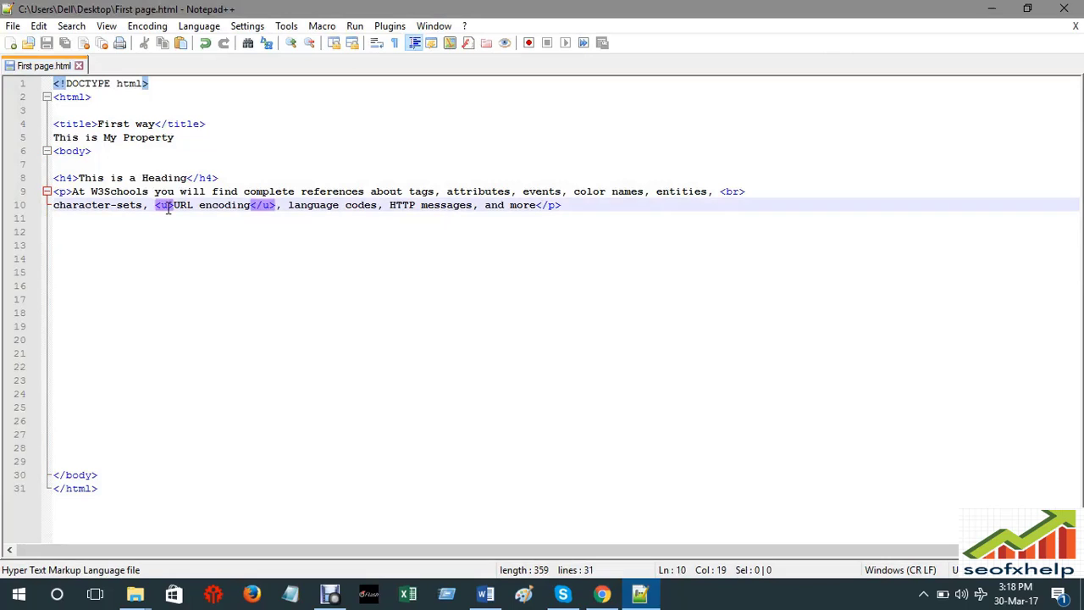
{"action": "key", "text": "BackSpace"}
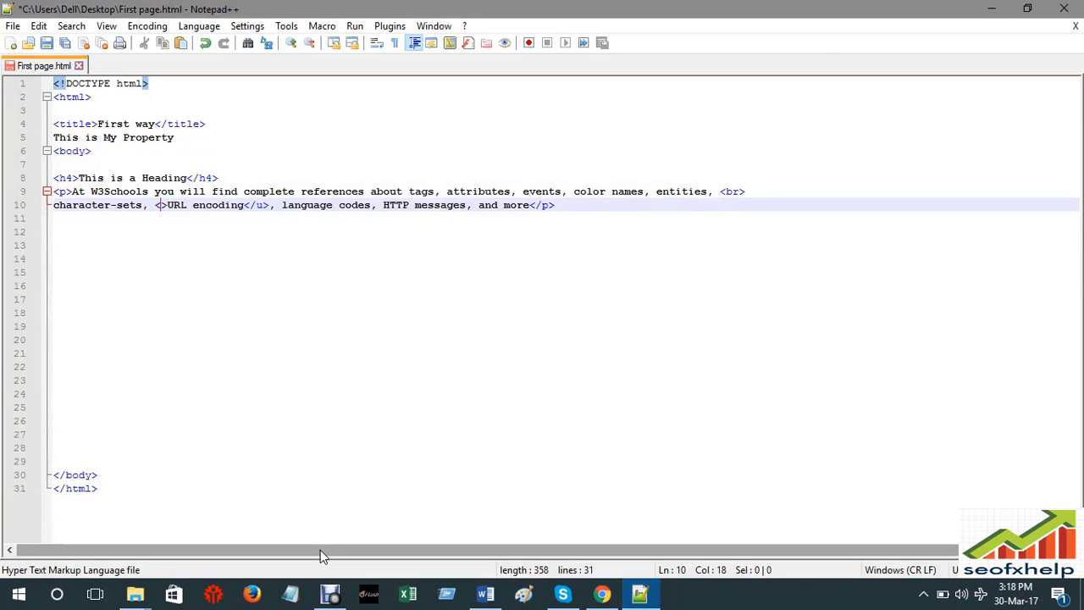
{"action": "type", "text": "i"}
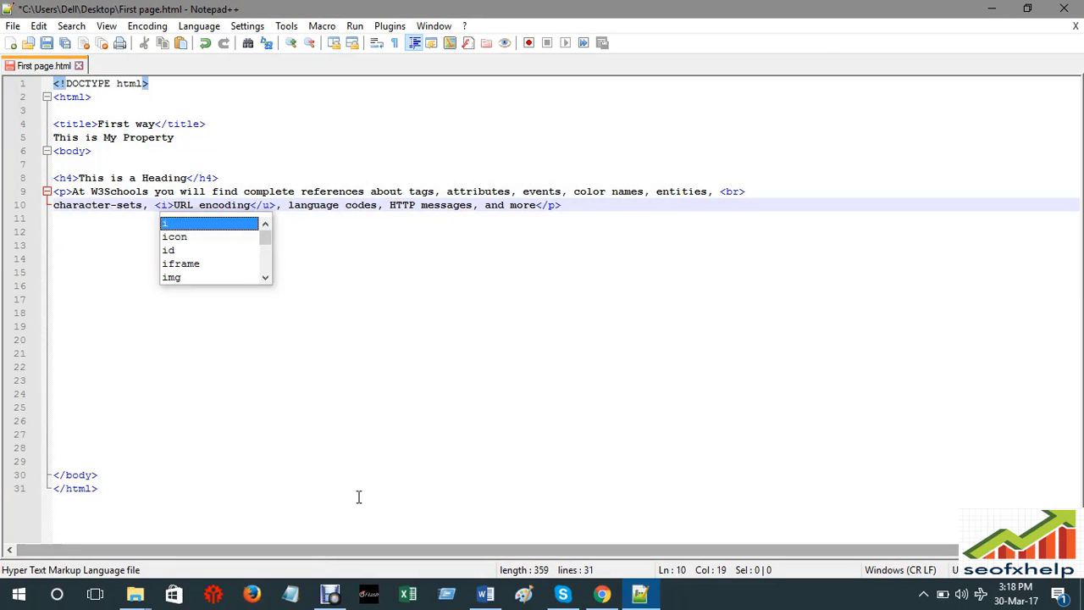
{"action": "left_click", "coordinate": [268, 205]}
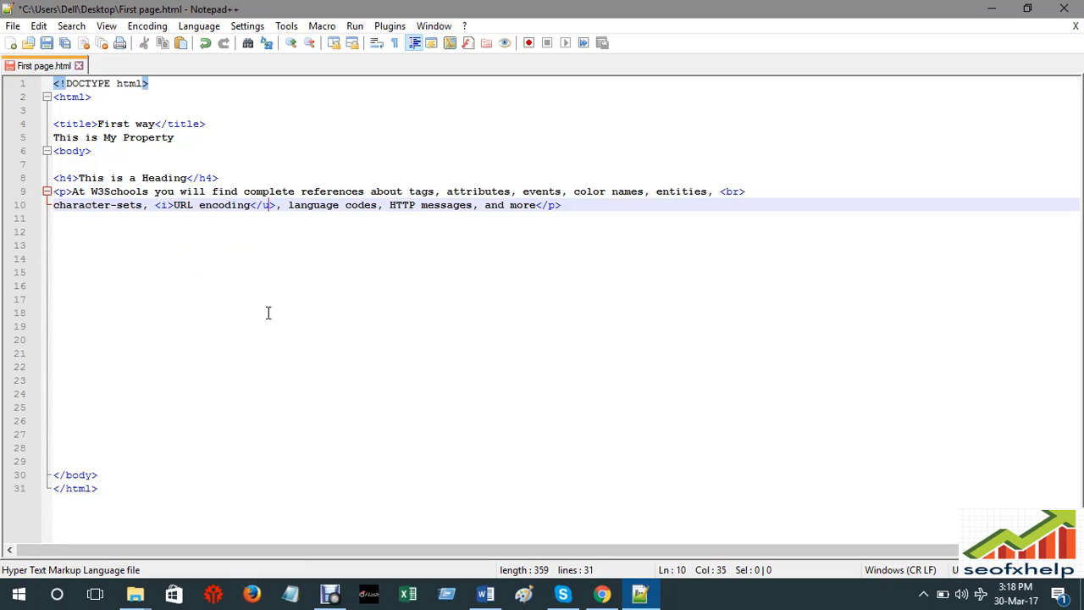
{"action": "key", "text": "BackSpace"}
{"action": "type", "text": "i"}
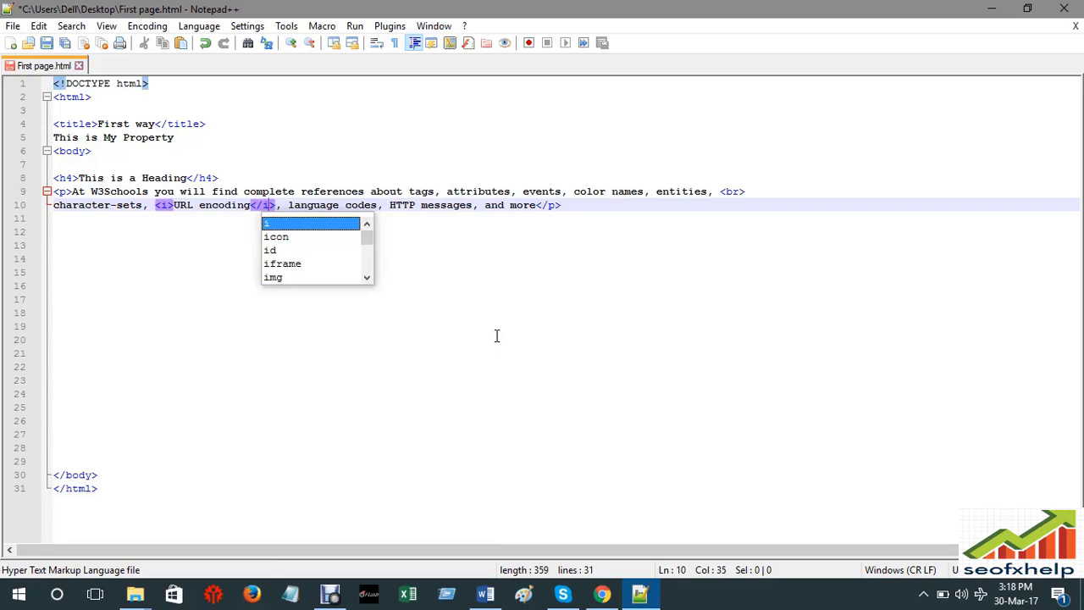
{"action": "key", "text": "ctrl+s"}
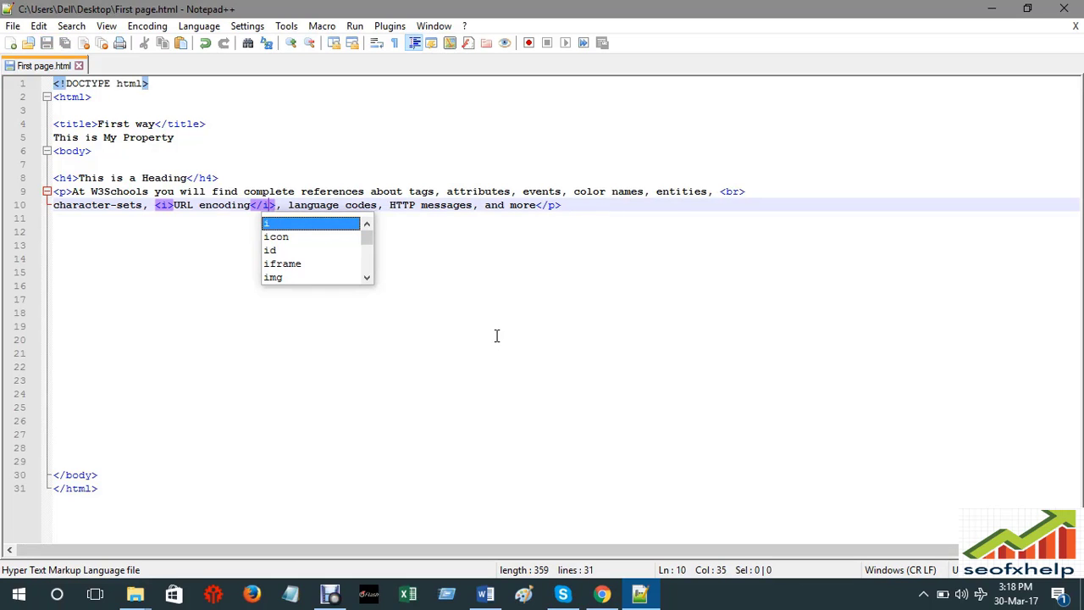
- Launch the saved page in Chrome to check how the <i> tag renders URL encoding, and return to Notepad++
{"action": "left_click", "coordinate": [355, 25]}
{"action": "left_click", "coordinate": [410, 103]}
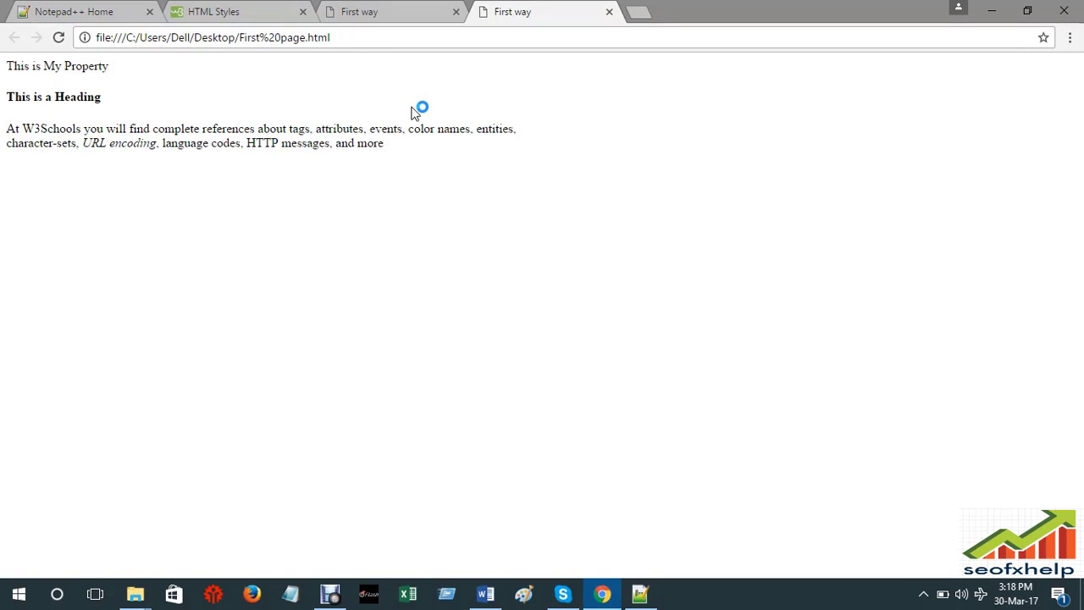
{"action": "left_click", "coordinate": [639, 594]}
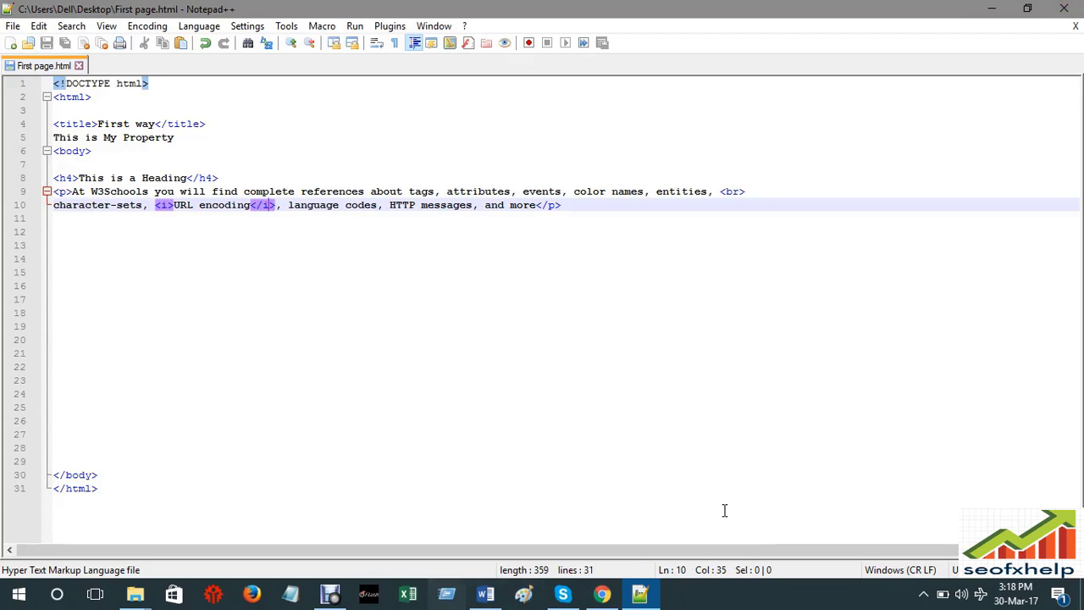
- Switch to Word to view the HTML tag list, recheck the Chrome preview, and return to Notepad++
{"action": "left_click", "coordinate": [485, 594]}
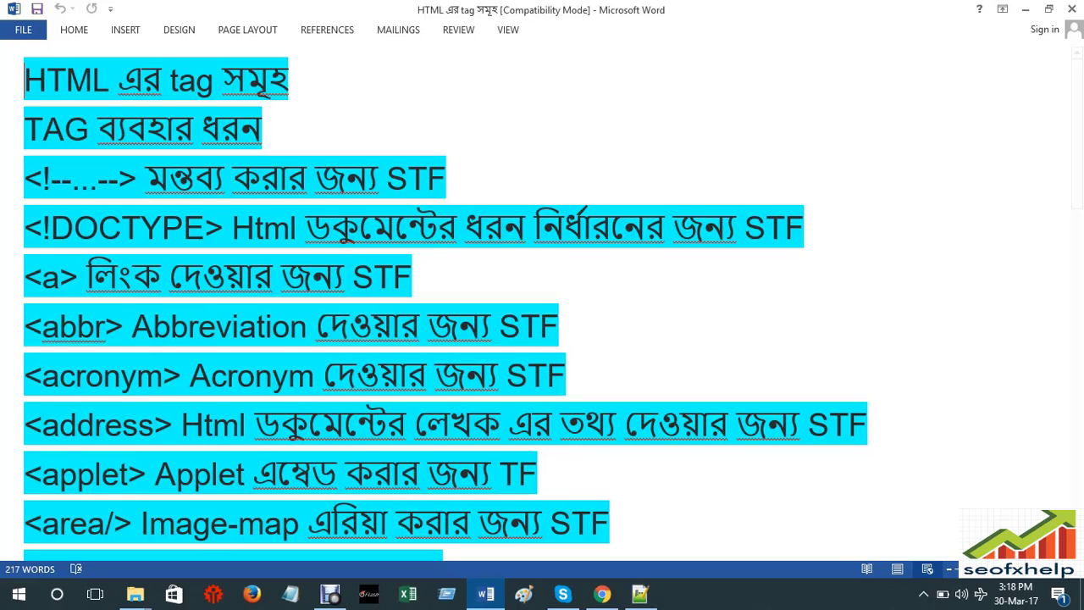
{"action": "left_click", "coordinate": [606, 594]}
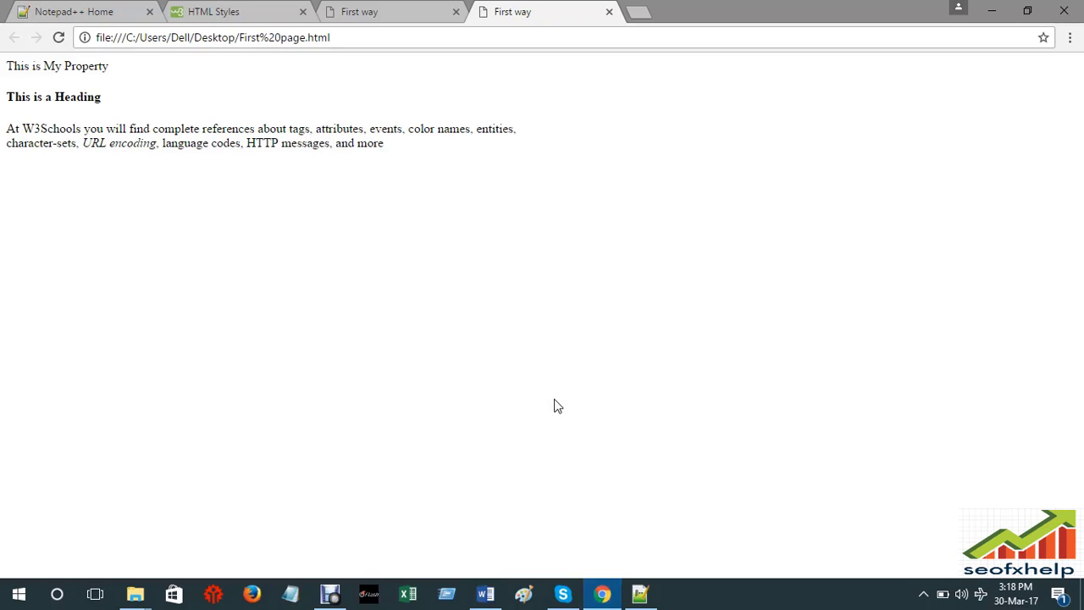
{"action": "left_click", "coordinate": [640, 594]}
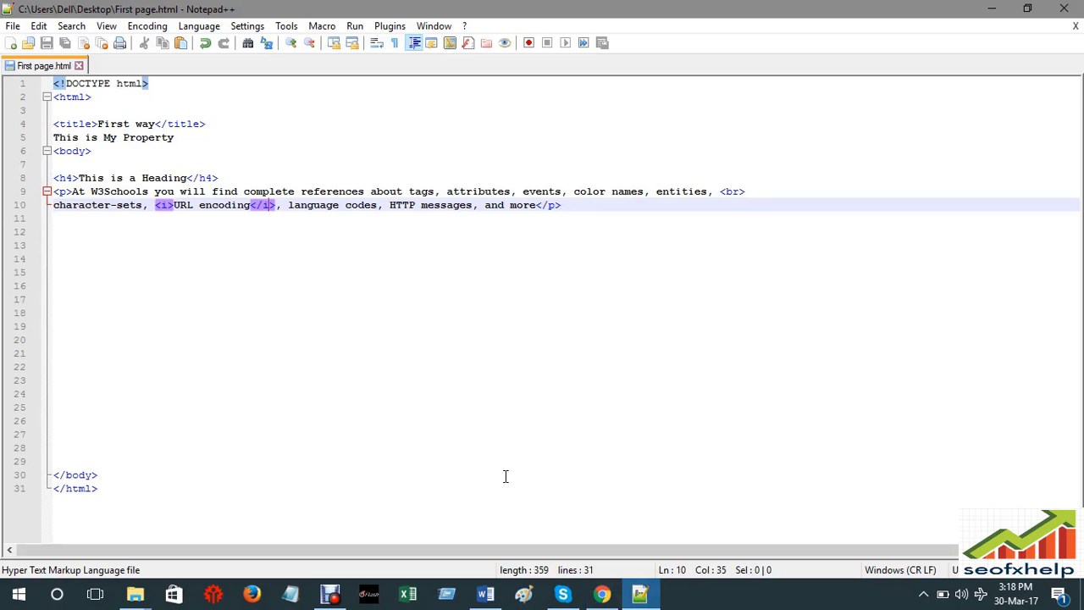
{"action": "left_click", "coordinate": [168, 207]}
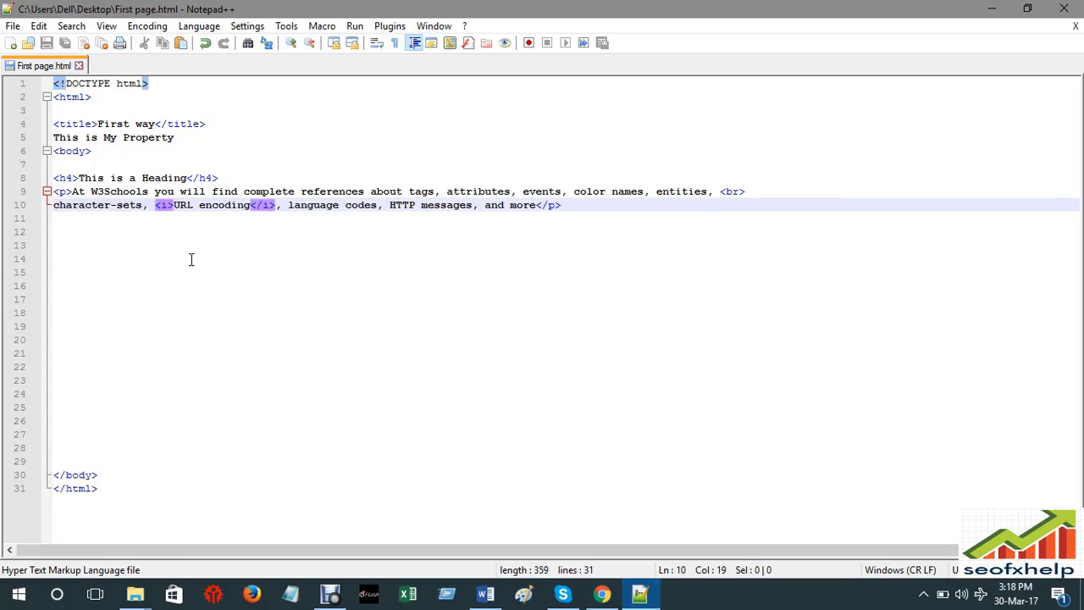
{"action": "left_click", "coordinate": [219, 259]}
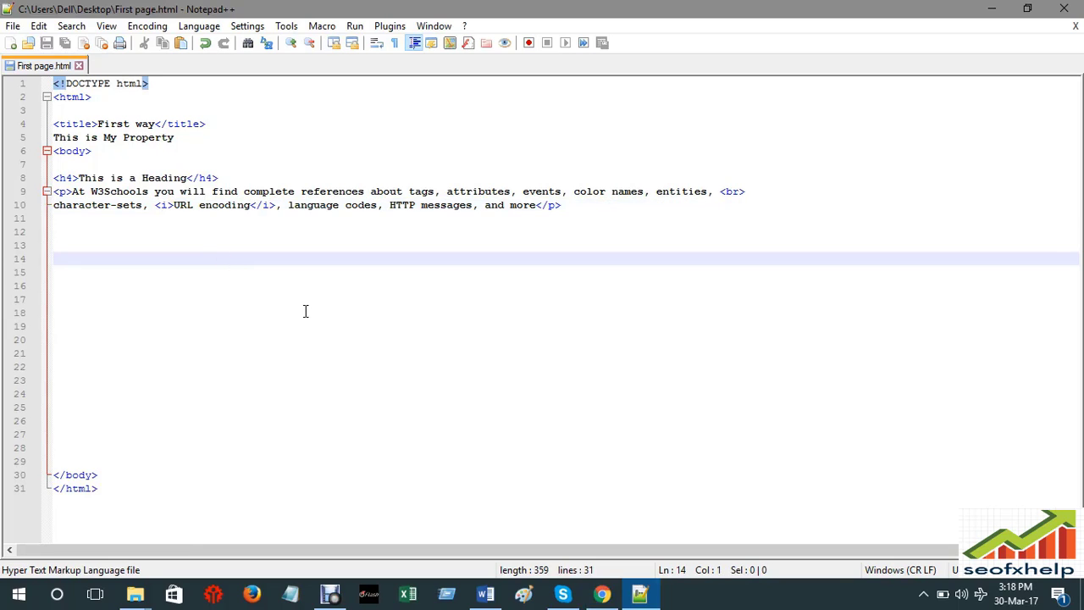
{"action": "left_click", "coordinate": [254, 229]}
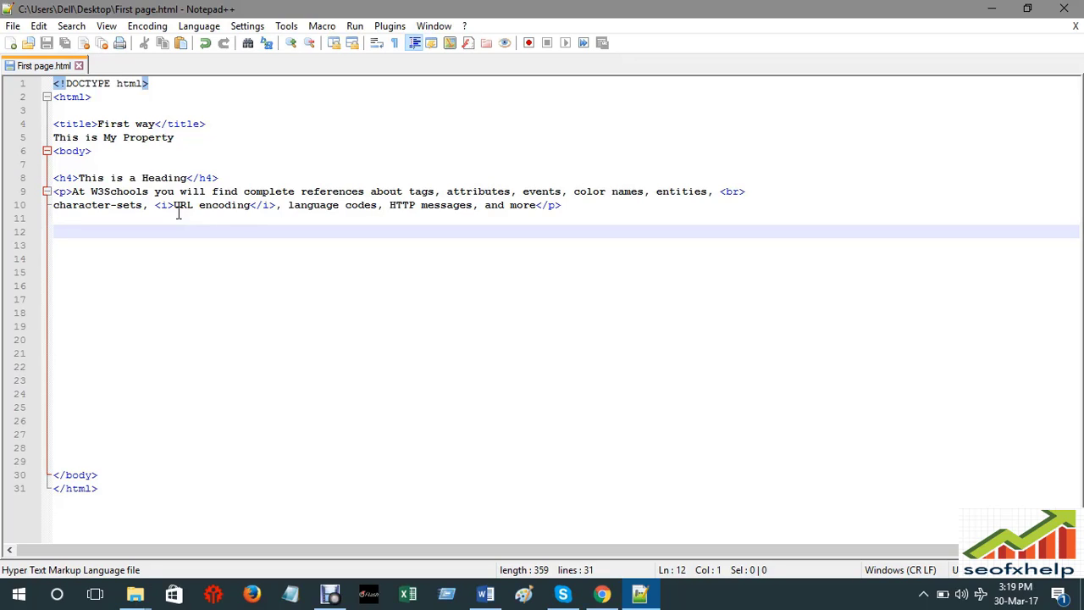
{"action": "left_click", "coordinate": [151, 251]}
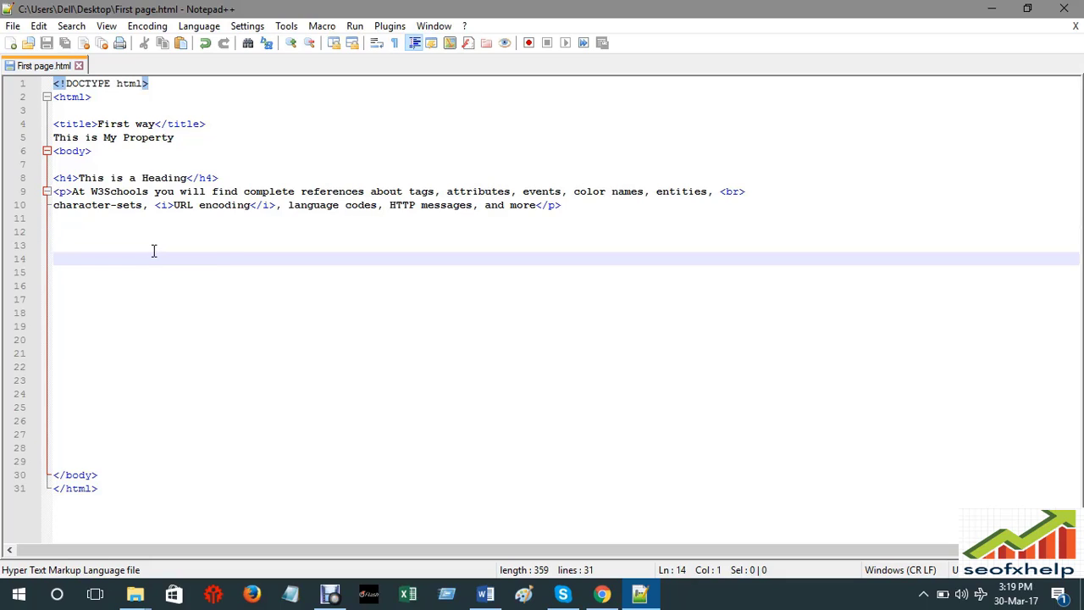
{"action": "left_click", "coordinate": [205, 233]}
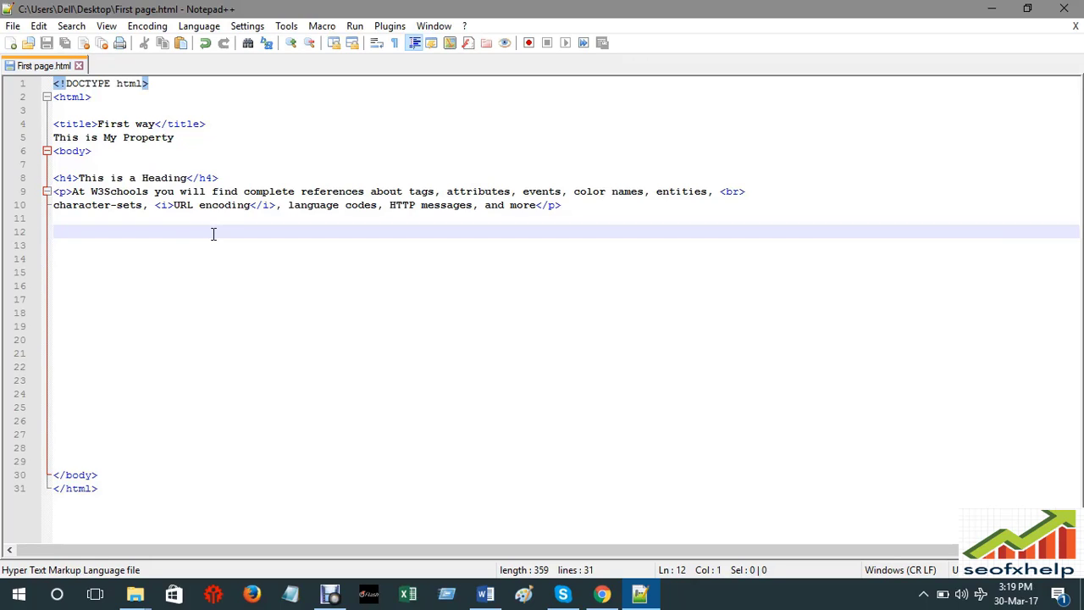
- Replace the <i> and </i> tags around URL encoding on line 10 with <var> and </var>, and save the file
{"action": "left_click", "coordinate": [169, 204]}
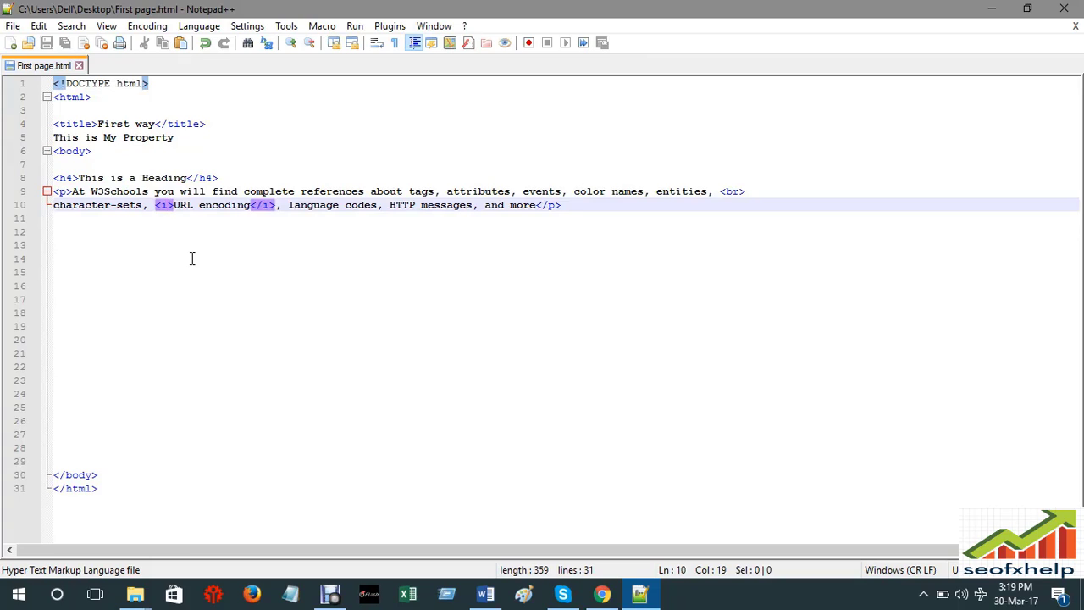
{"action": "key", "text": "BackSpace"}
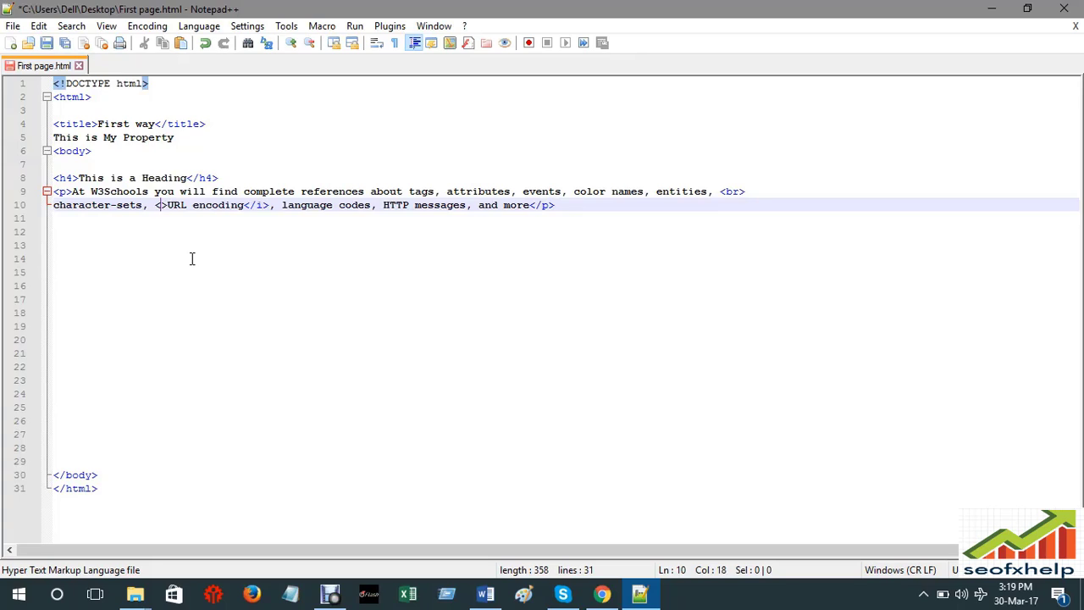
{"action": "type", "text": "var"}
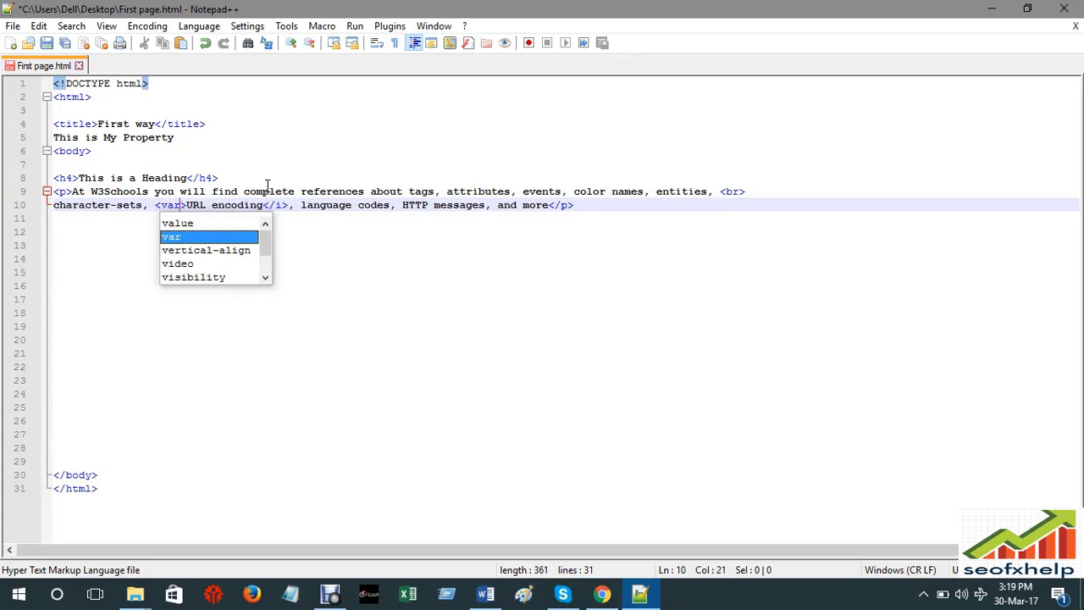
{"action": "left_click", "coordinate": [281, 205]}
{"action": "key", "text": "BackSpace"}
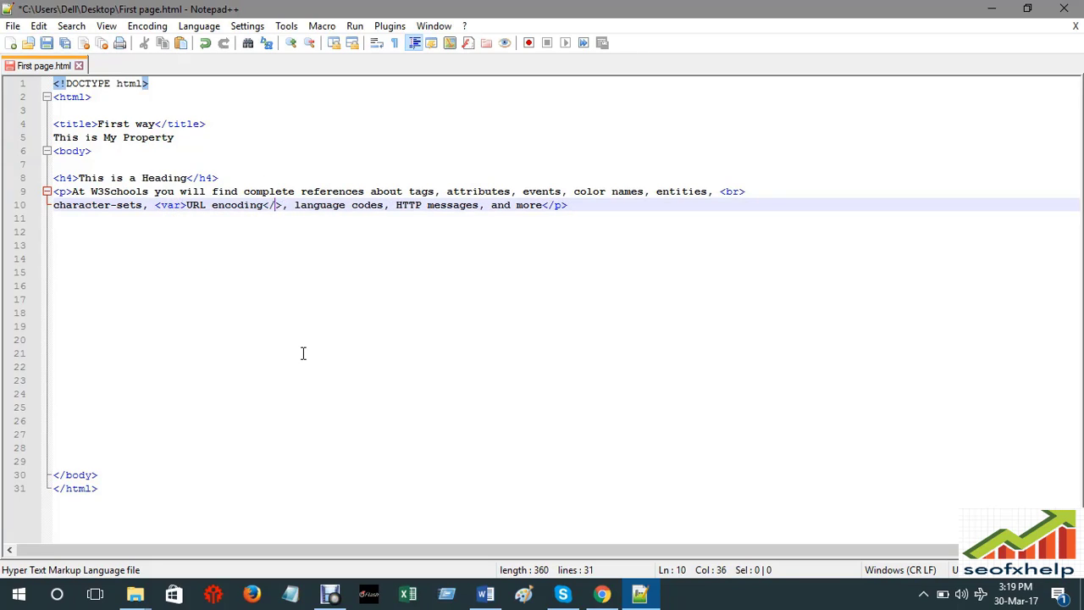
{"action": "type", "text": "var"}
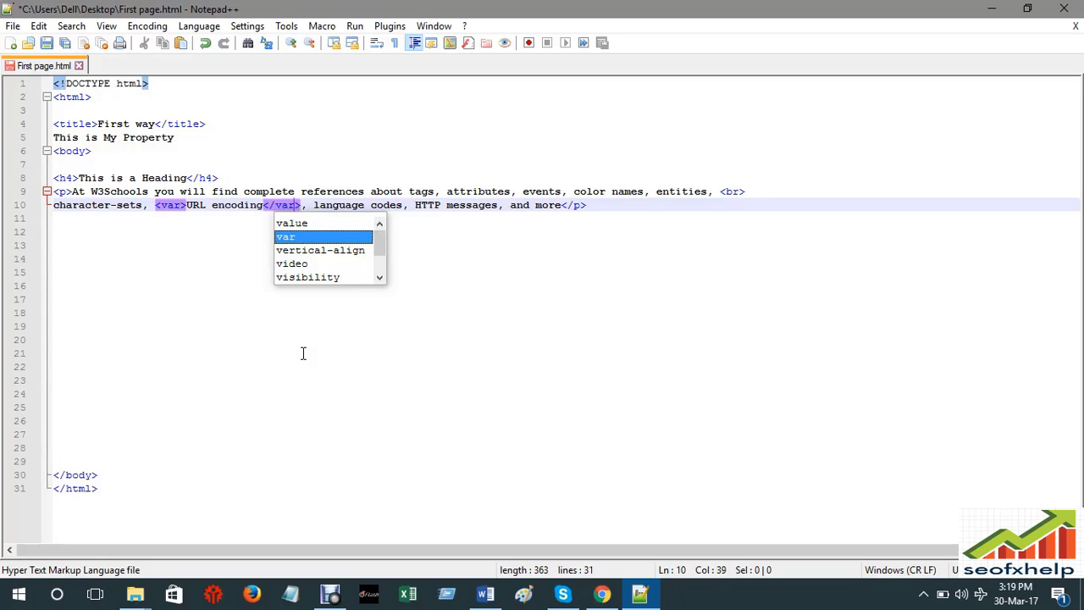
{"action": "left_click", "coordinate": [476, 308]}
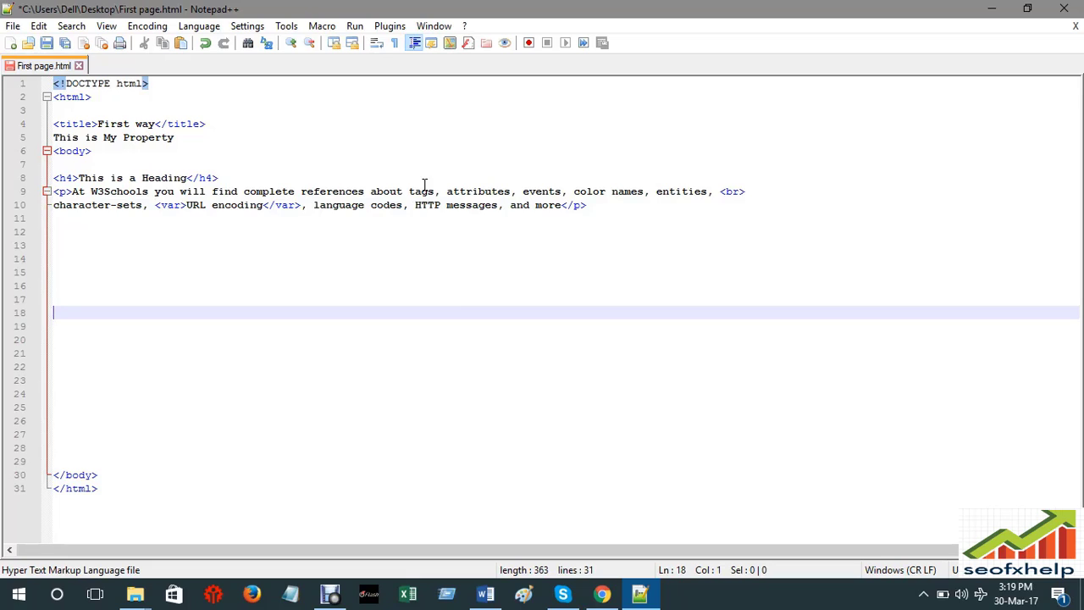
{"action": "key", "text": "ctrl+s"}
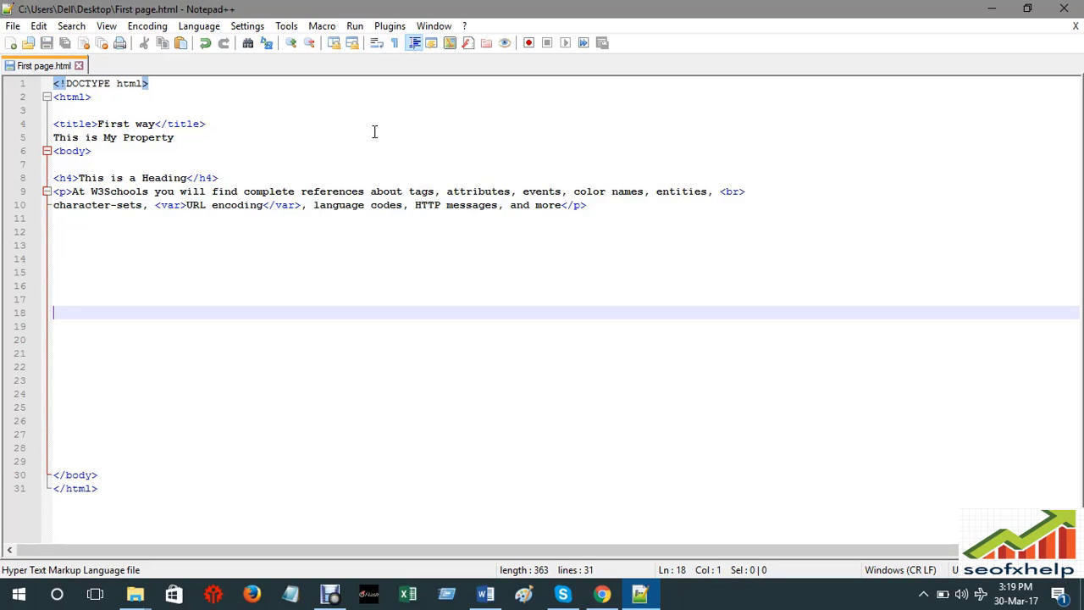
- Launch the saved page in Chrome to check how the <var> tag renders URL encoding, and return to Notepad++
{"action": "left_click", "coordinate": [355, 26]}
{"action": "left_click", "coordinate": [415, 102]}
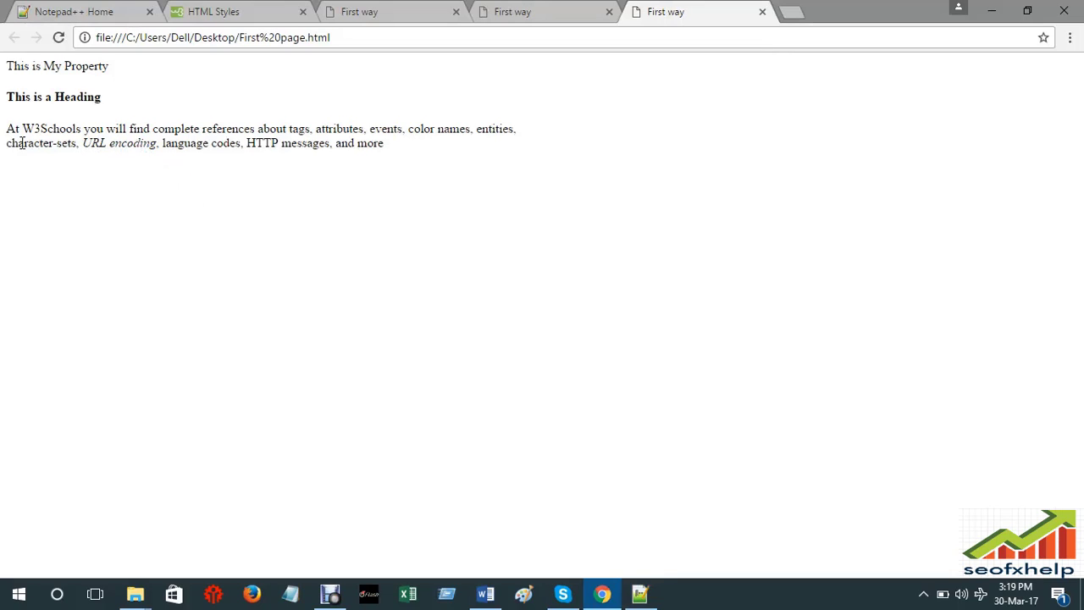
{"action": "left_click", "coordinate": [640, 597]}
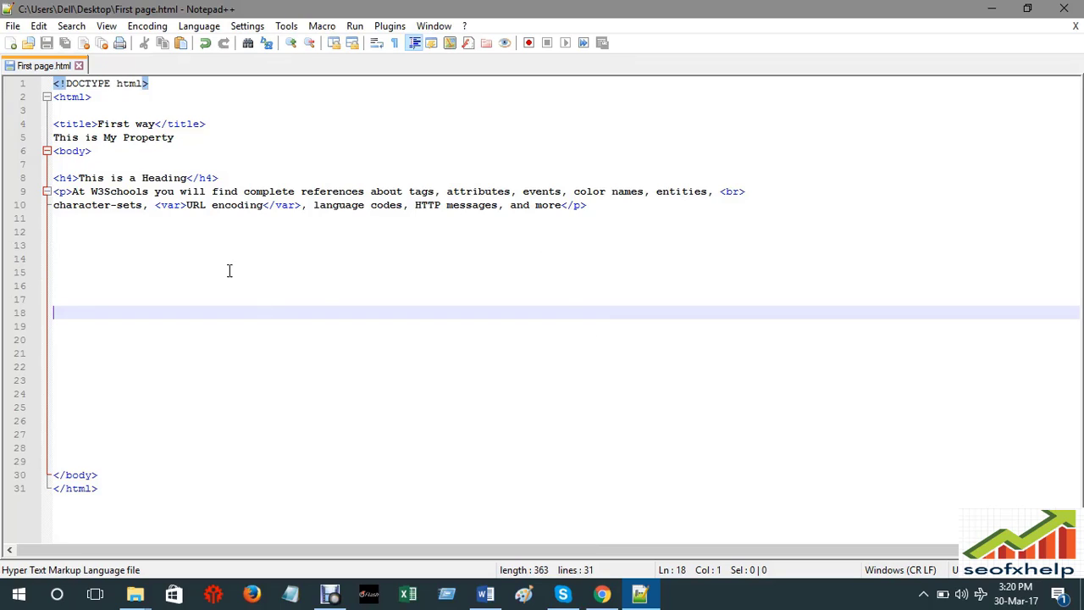
{"action": "left_click", "coordinate": [184, 232]}
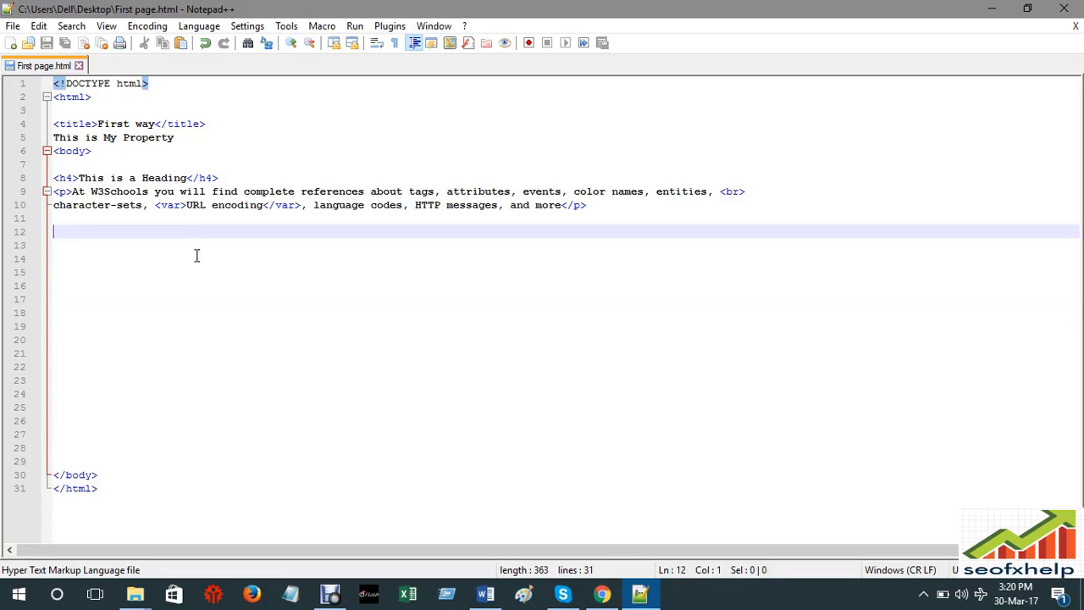
{"action": "left_click", "coordinate": [196, 256]}
{"action": "key", "text": "Up"}
{"action": "key", "text": "Up"}
{"action": "key", "text": "Up"}
{"action": "key", "text": "shift+Down"}
{"action": "left_click", "coordinate": [196, 241]}
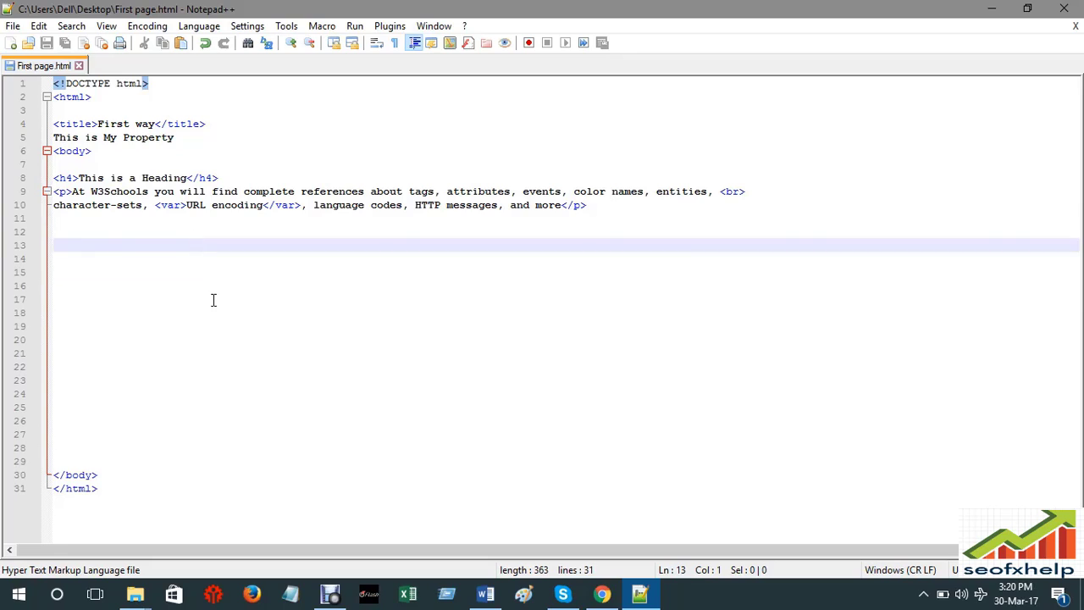
{"action": "left_click", "coordinate": [212, 300]}
{"action": "left_click", "coordinate": [191, 223]}
{"action": "left_click", "coordinate": [219, 280]}
{"action": "left_click", "coordinate": [193, 224]}
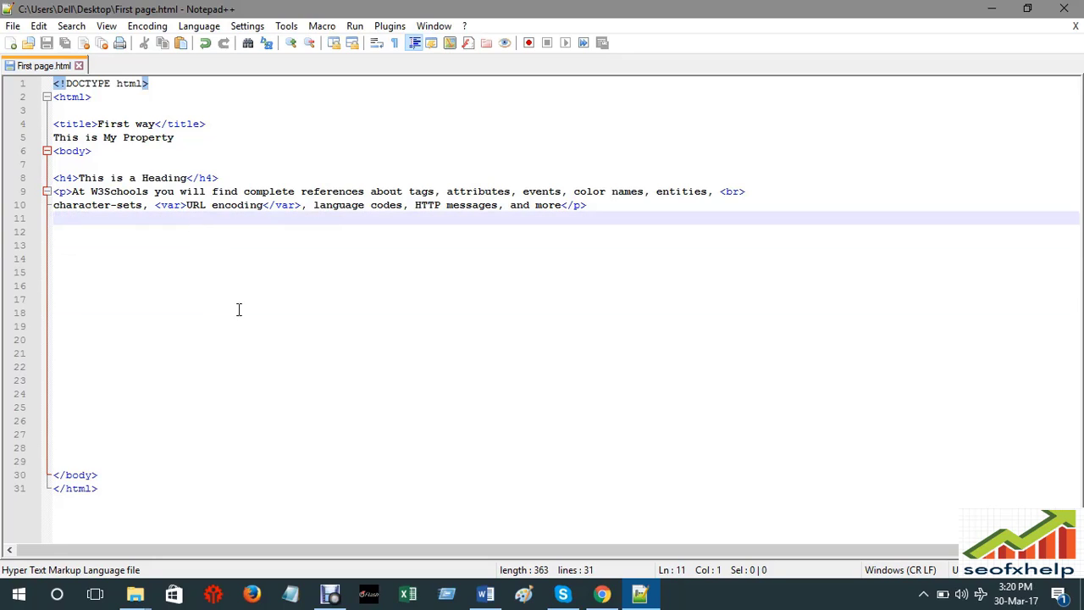
{"action": "left_click", "coordinate": [240, 300]}
{"action": "left_click_drag", "start_coordinate": [203, 260], "coordinate": [211, 271]}
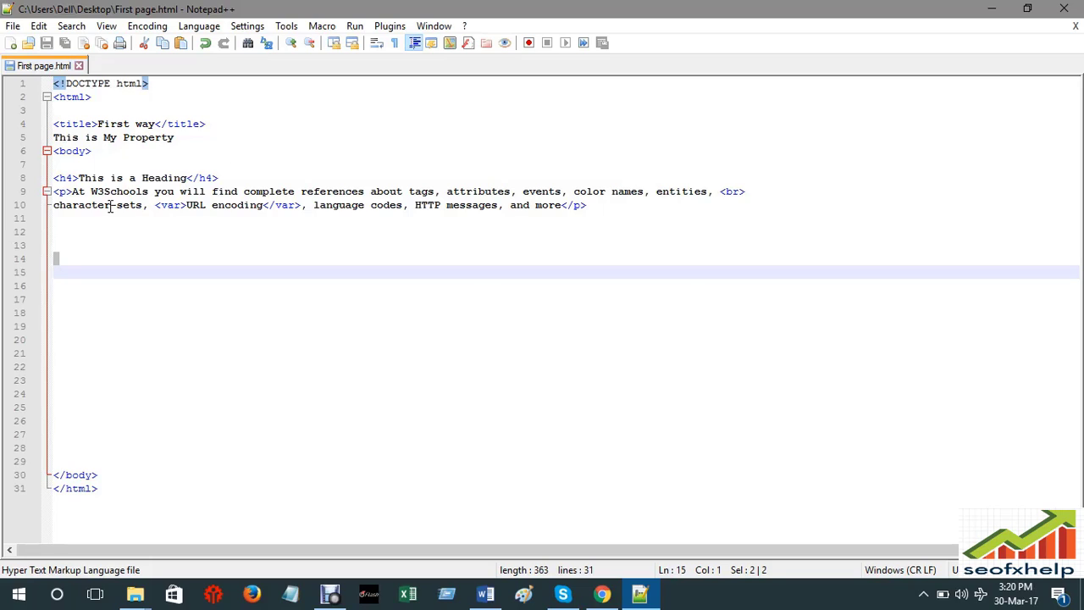
{"action": "left_click_drag", "start_coordinate": [178, 211], "coordinate": [183, 222]}
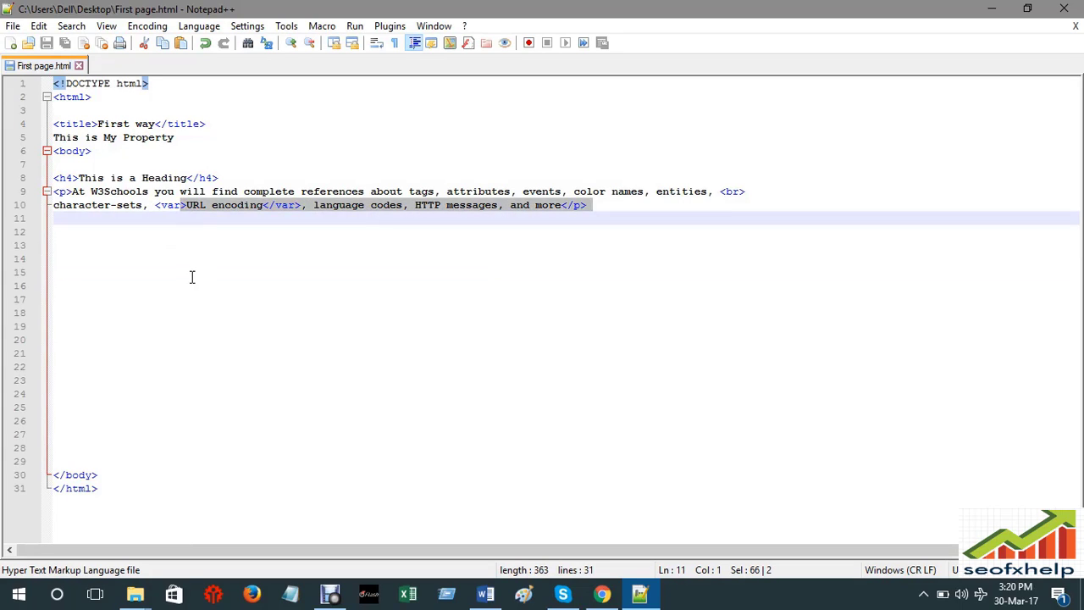
{"action": "key", "text": "BackSpace"}
{"action": "key", "text": "BackSpace"}
{"action": "key", "text": "BackSpace"}
{"action": "key", "text": "BackSpace"}
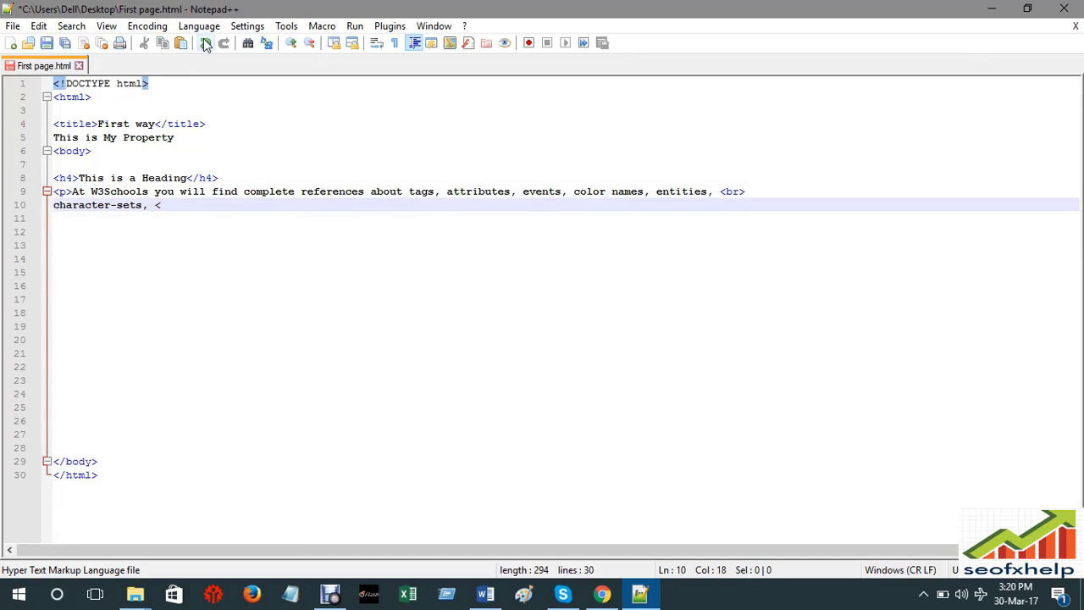
{"action": "left_click", "coordinate": [206, 44]}
{"action": "left_click", "coordinate": [206, 44]}
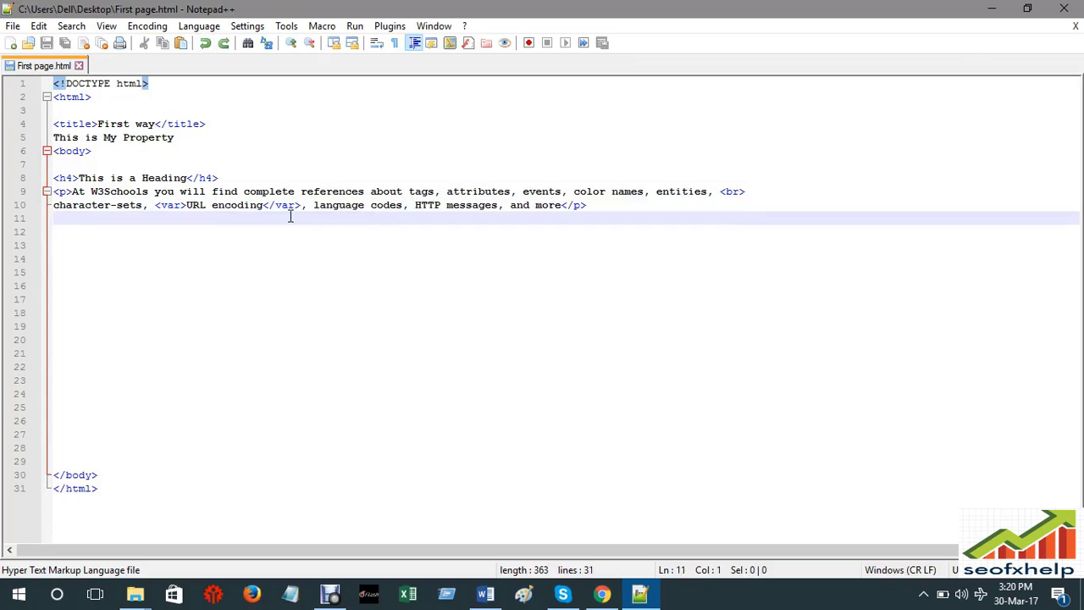
- Replace the <var> and </var> tags around URL encoding on line 10 with <big> and </big>
{"action": "left_click", "coordinate": [177, 205]}
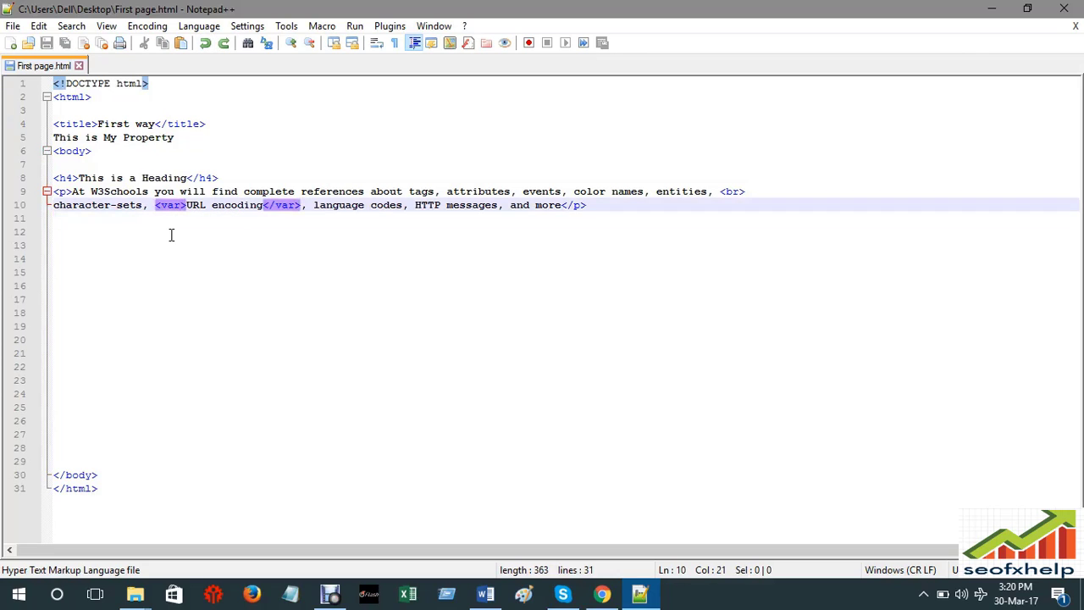
{"action": "key", "text": "BackSpace"}
{"action": "key", "text": "BackSpace"}
{"action": "key", "text": "BackSpace"}
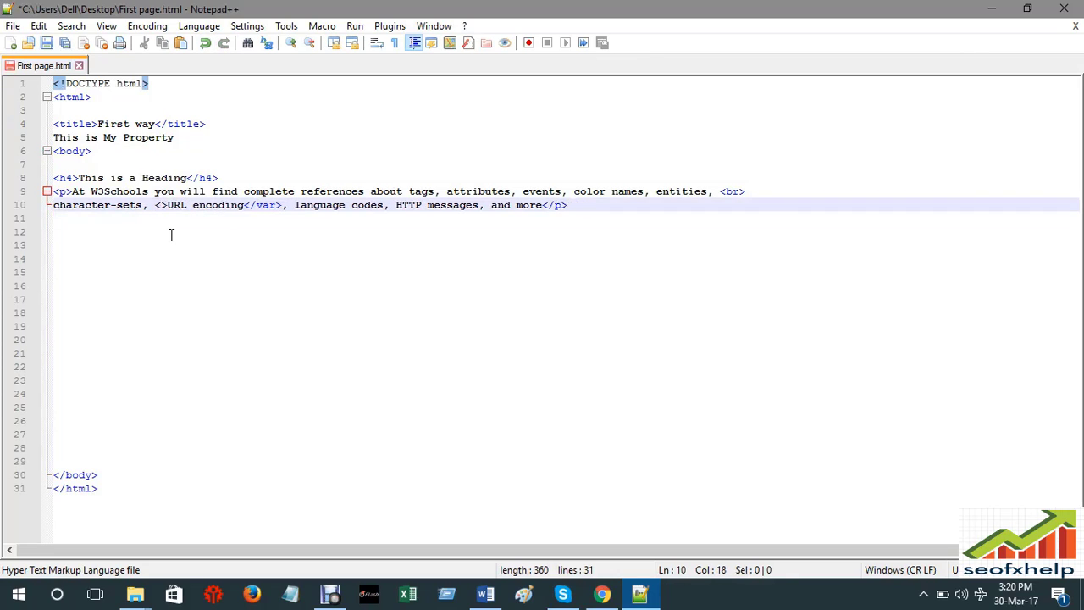
{"action": "type", "text": "big"}
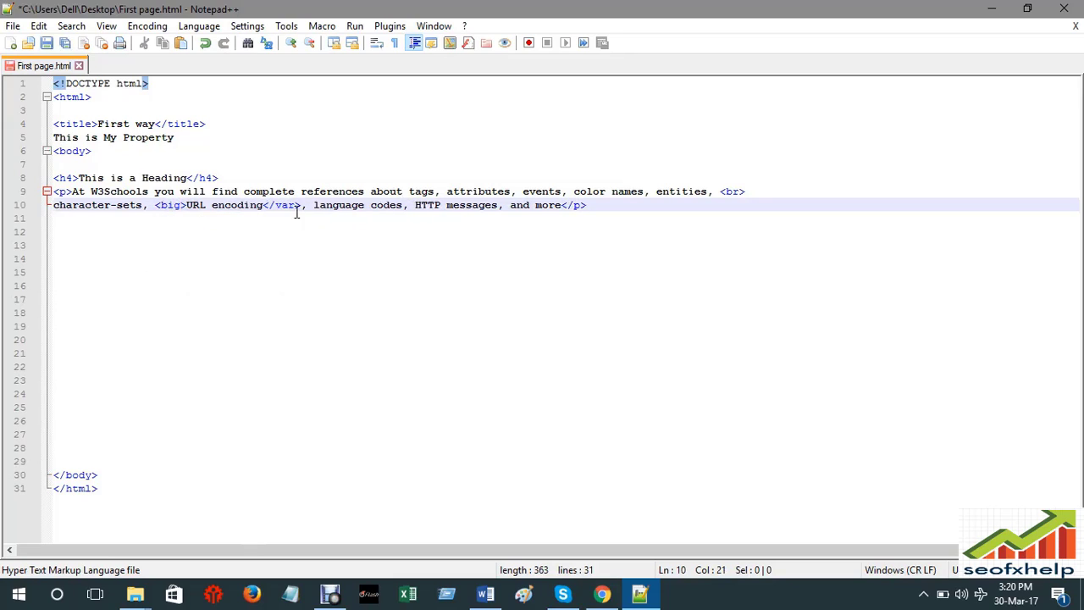
{"action": "left_click", "coordinate": [296, 211]}
{"action": "key", "text": "BackSpace"}
{"action": "key", "text": "BackSpace"}
{"action": "key", "text": "BackSpace"}
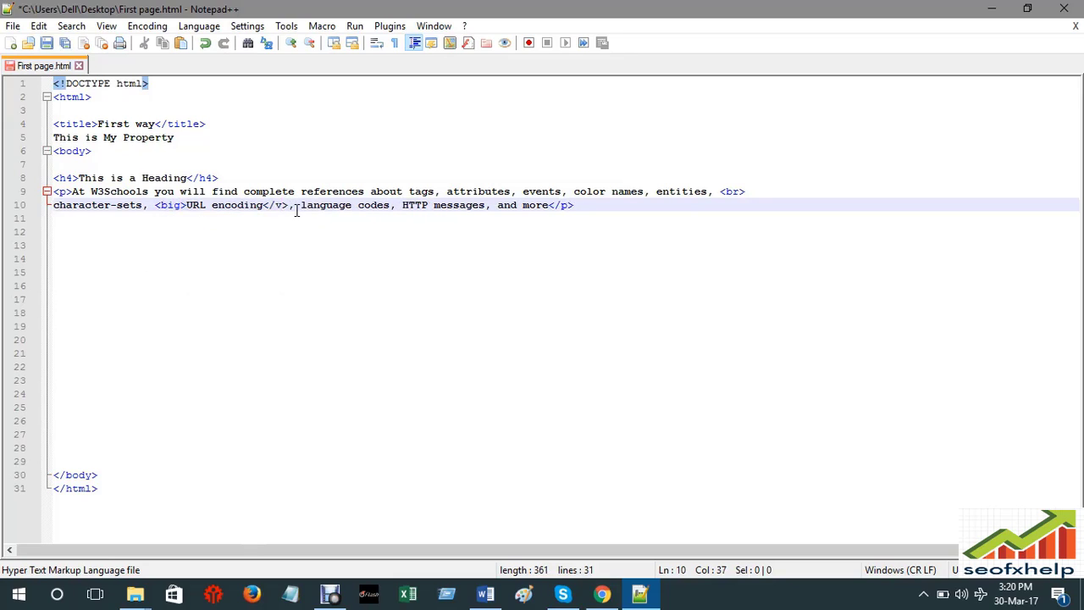
{"action": "type", "text": "b"}
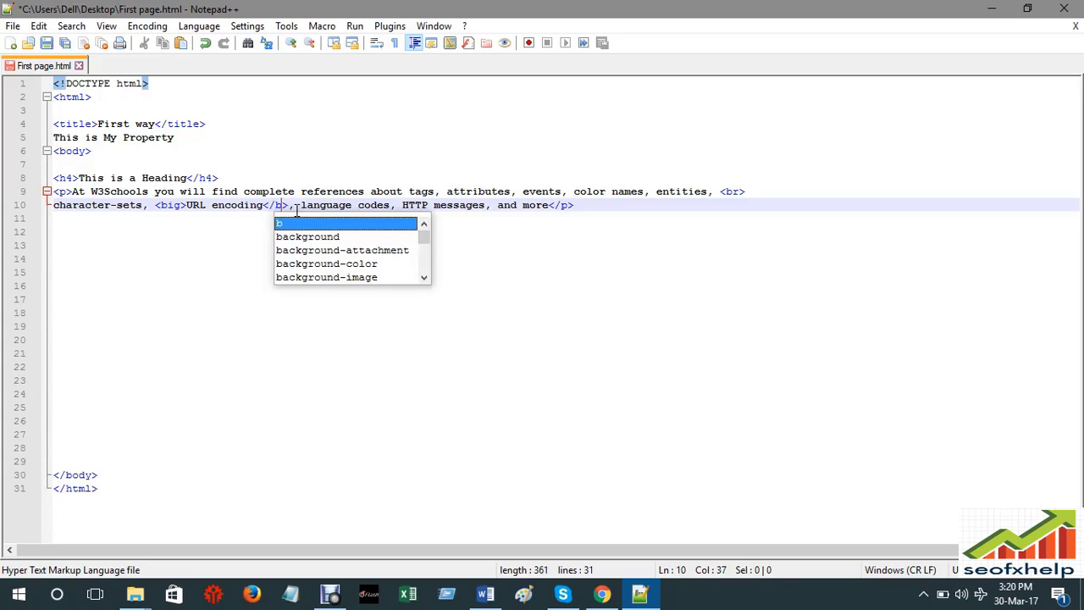
{"action": "type", "text": "ig"}
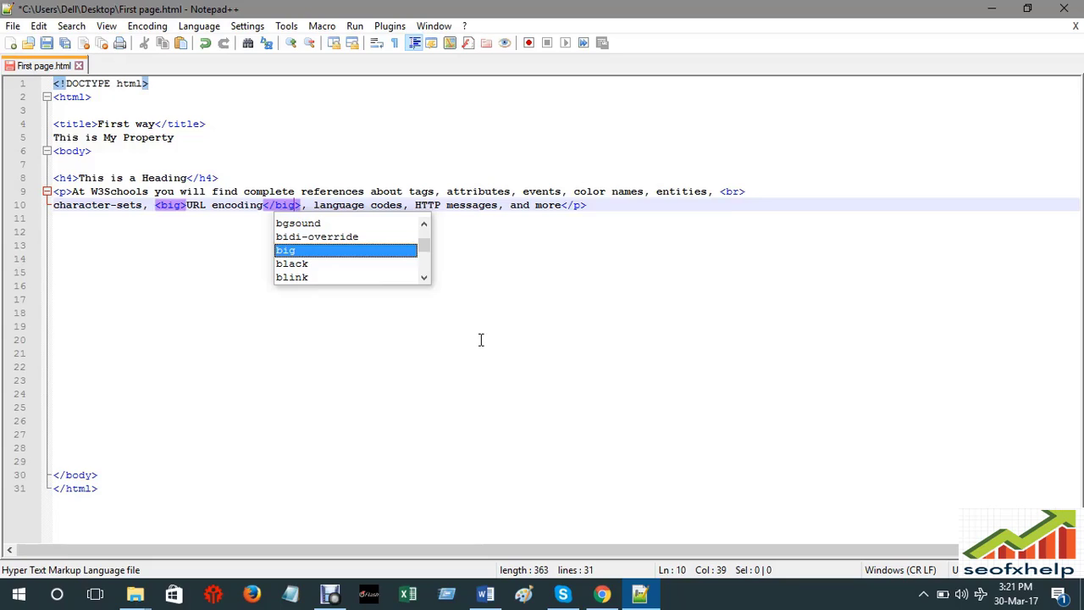
{"action": "left_click", "coordinate": [184, 229]}
{"action": "left_click", "coordinate": [178, 205]}
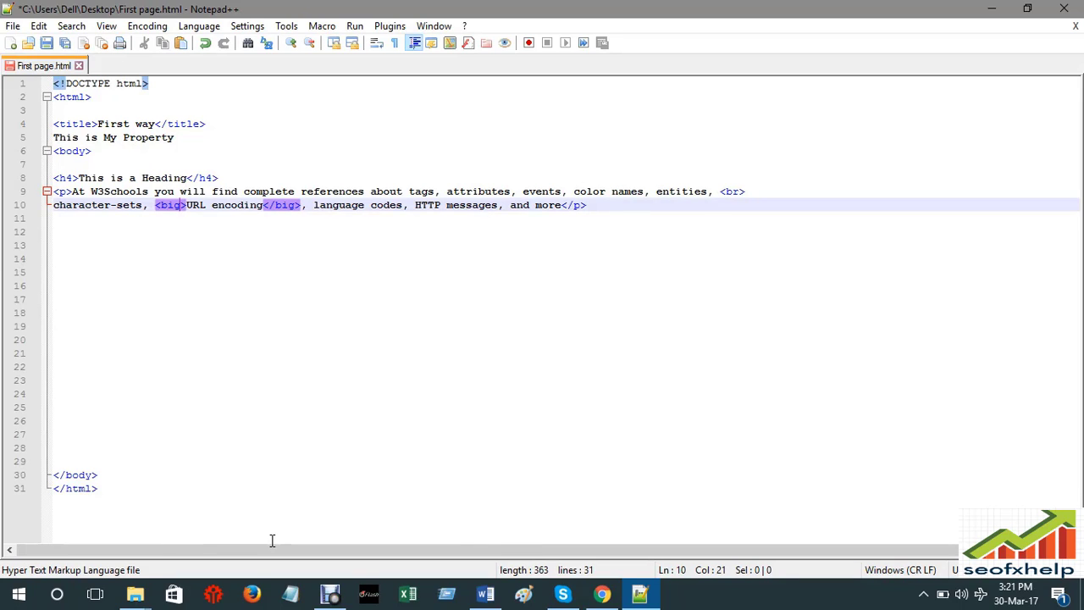
{"action": "right_click", "coordinate": [183, 206]}
{"action": "left_click", "coordinate": [245, 249]}
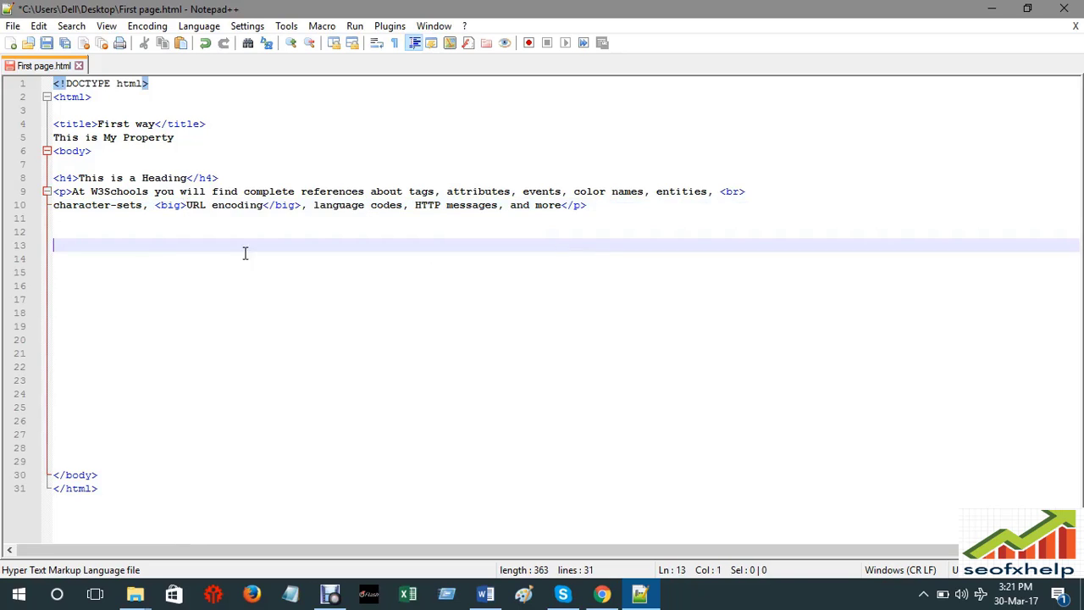
- Copy the opening <big> tag on line 10 and insert a second <big> directly before URL encoding
{"action": "left_click", "coordinate": [186, 207]}
{"action": "mouse_move", "coordinate": [186, 207]}
{"action": "left_mouse_down"}
{"action": "mouse_move", "coordinate": [154, 207]}
{"action": "mouse_move", "coordinate": [179, 209]}
{"action": "left_mouse_up"}
{"action": "right_click", "coordinate": [172, 212]}
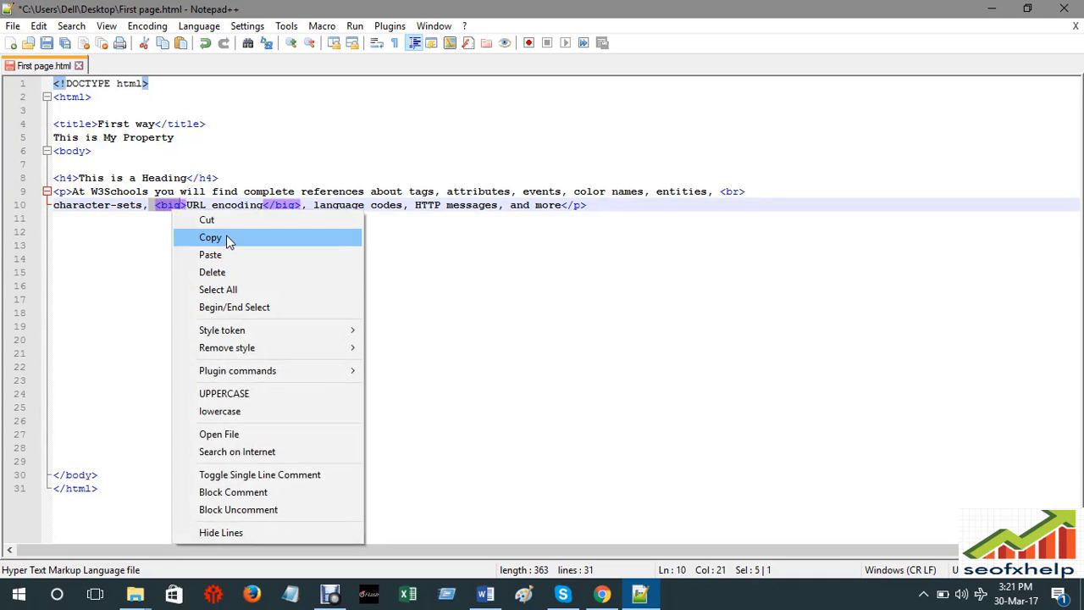
{"action": "left_click", "coordinate": [226, 236]}
{"action": "key", "text": "Right"}
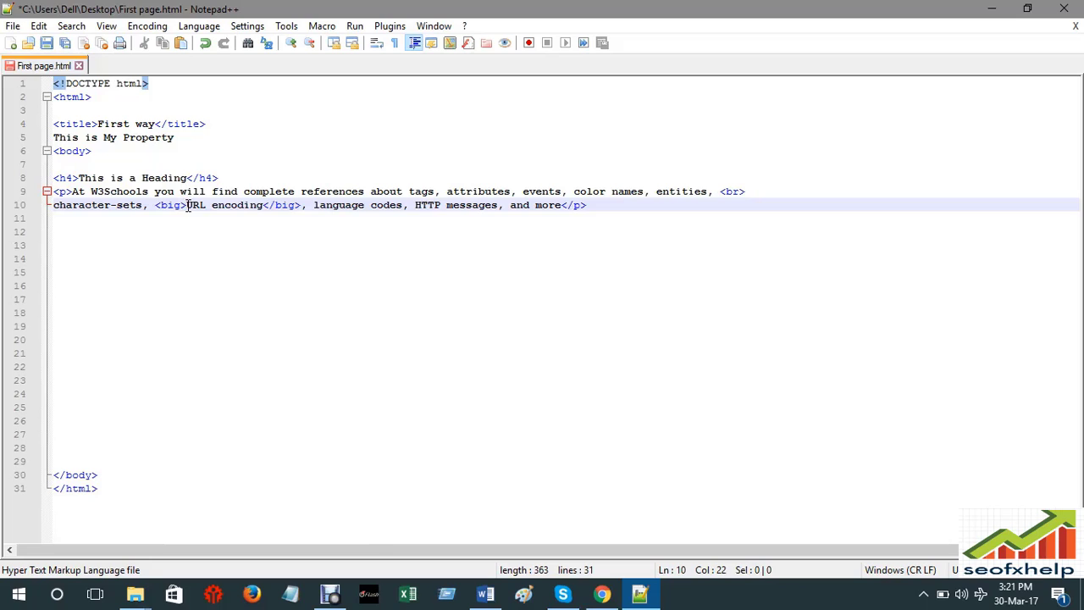
{"action": "right_click", "coordinate": [188, 205]}
{"action": "left_click", "coordinate": [245, 247]}
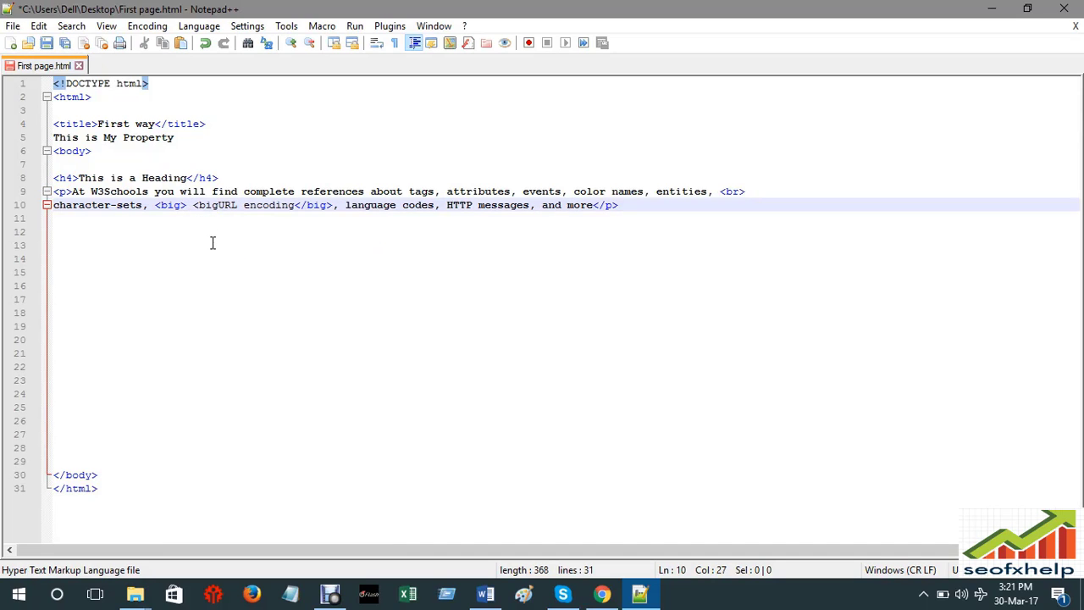
{"action": "type", "text": ">"}
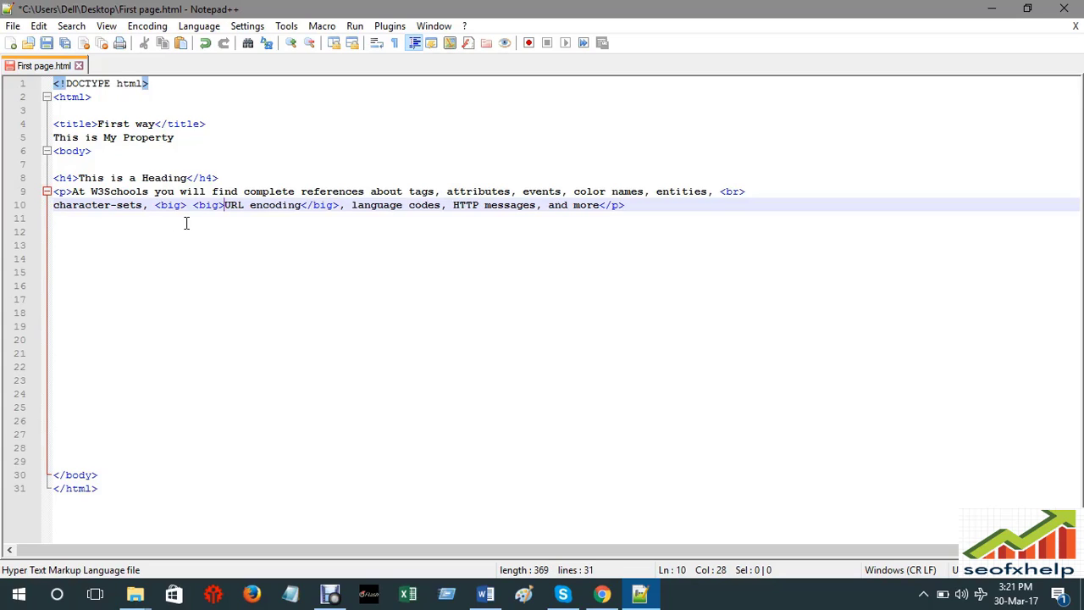
- Replace the comma after </big> on line 10 with a second closing </big> tag, and save the file
{"action": "key", "text": "Left"}
{"action": "key", "text": "Left"}
{"action": "key", "text": "Left"}
{"action": "key", "text": "Left"}
{"action": "key", "text": "Left"}
{"action": "left_click_drag", "start_coordinate": [338, 205], "coordinate": [345, 204]}
{"action": "left_click", "coordinate": [351, 207]}
{"action": "key", "text": "BackSpace"}
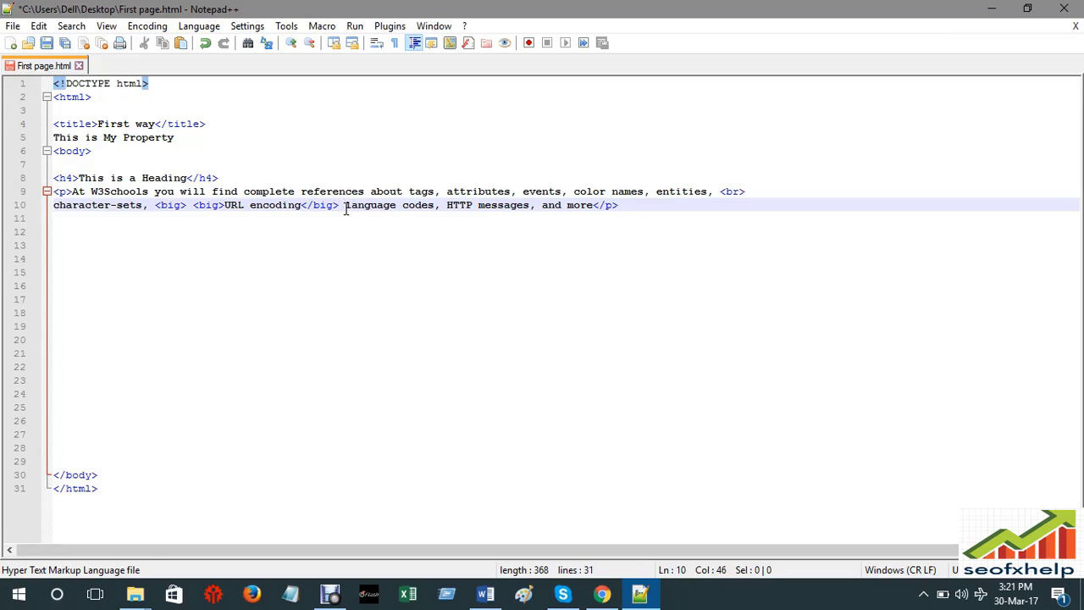
{"action": "right_click", "coordinate": [340, 215]}
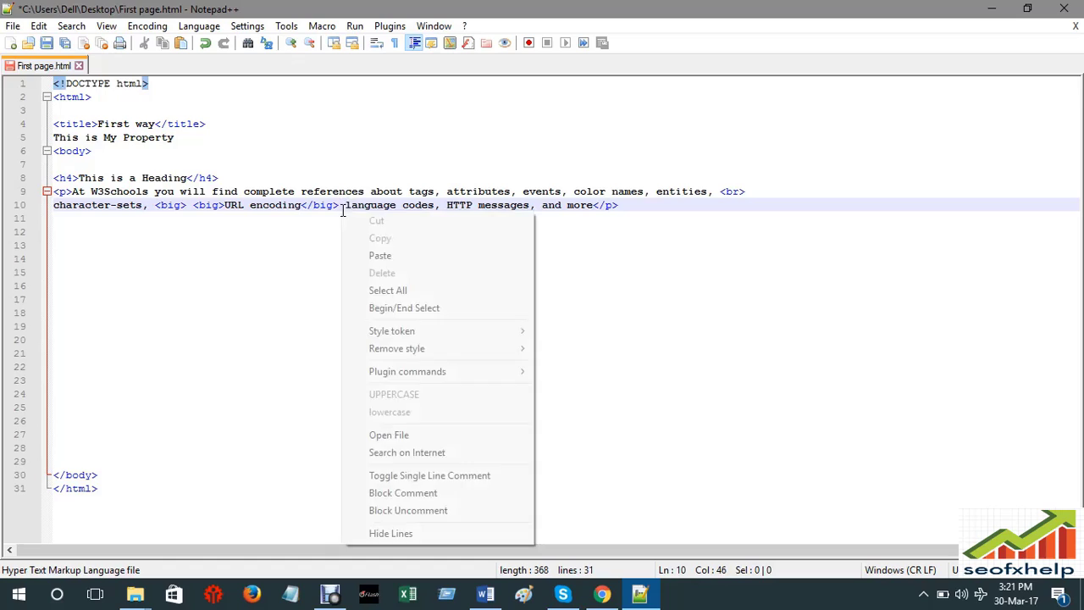
{"action": "left_click", "coordinate": [378, 254]}
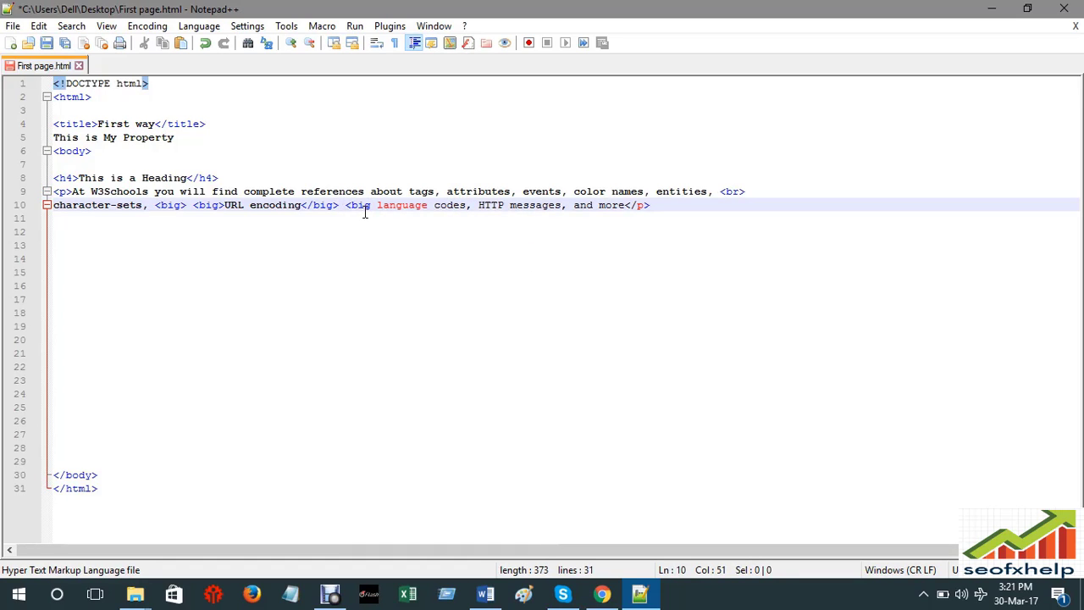
{"action": "type", "text": ">"}
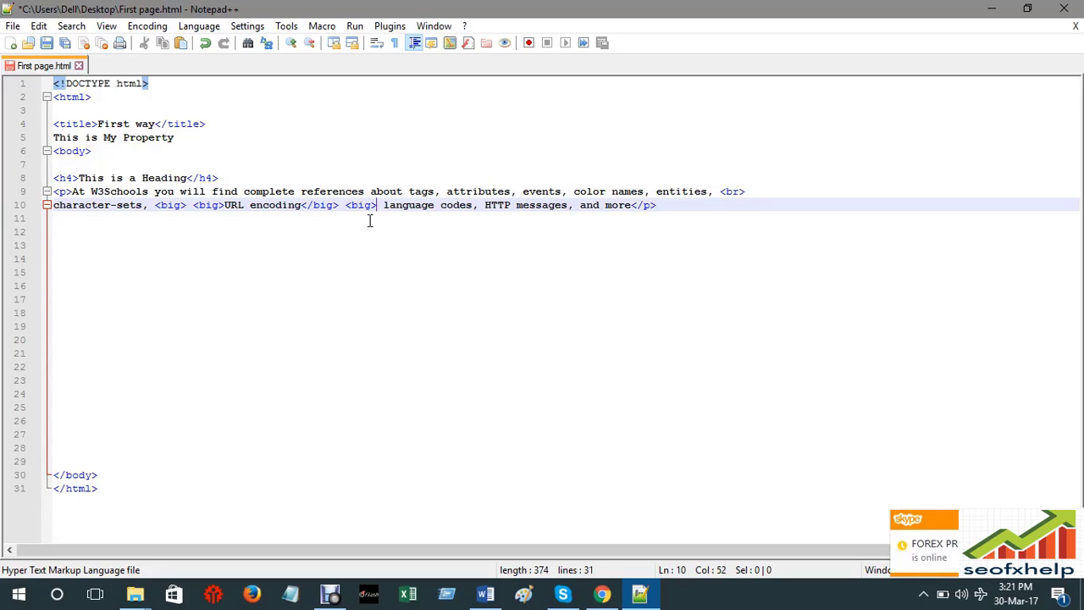
{"action": "left_click", "coordinate": [351, 205]}
{"action": "type", "text": "/"}
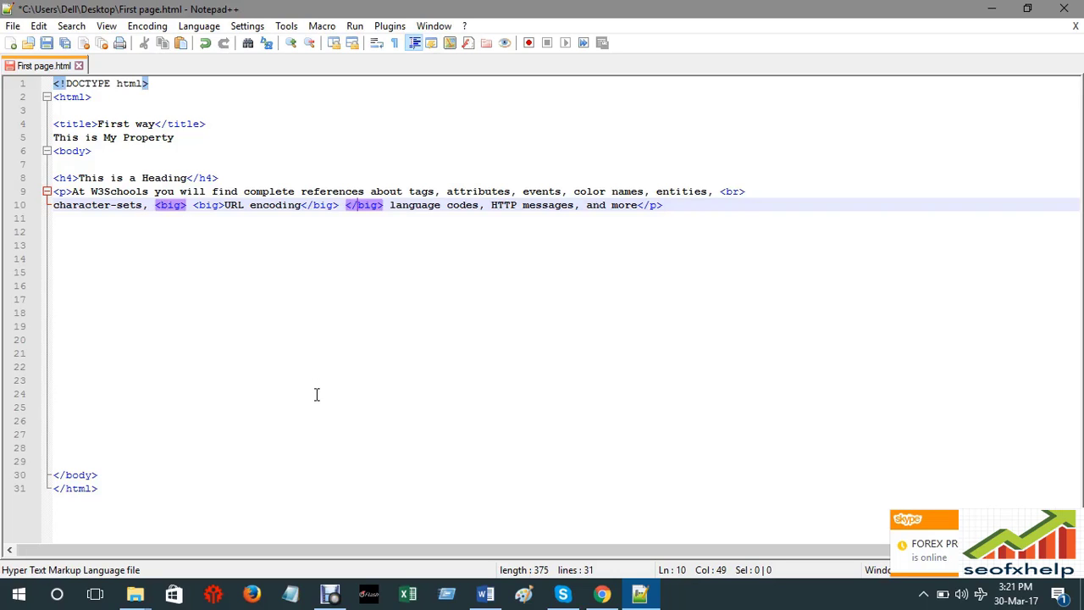
{"action": "key", "text": "ctrl+s"}
- Launch the saved page in Chrome to check how the nested <big> tags render URL encoding
{"action": "left_click", "coordinate": [355, 26]}
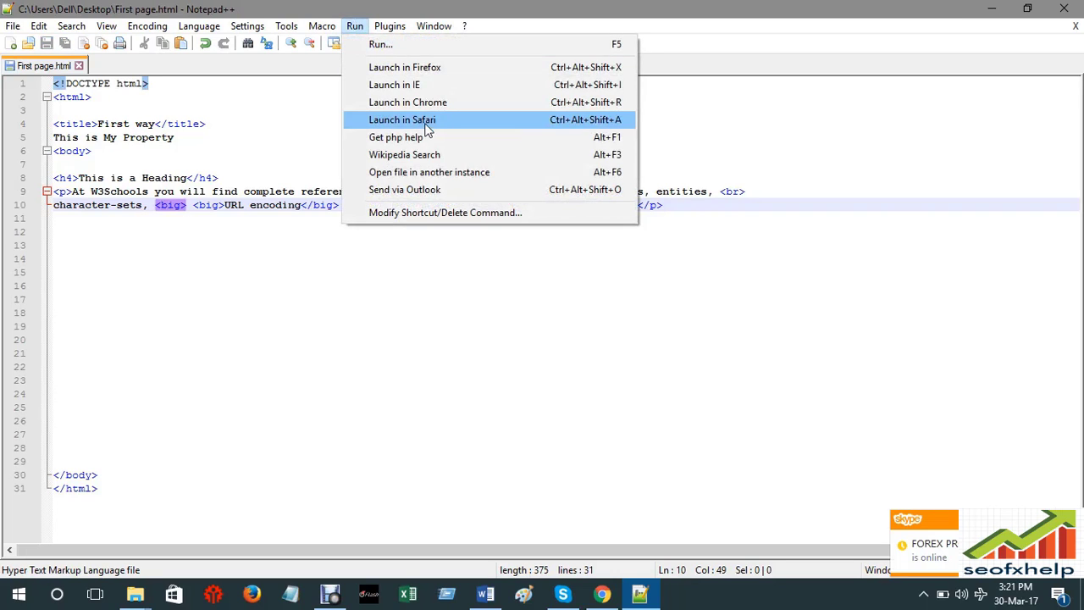
{"action": "left_click", "coordinate": [418, 101]}
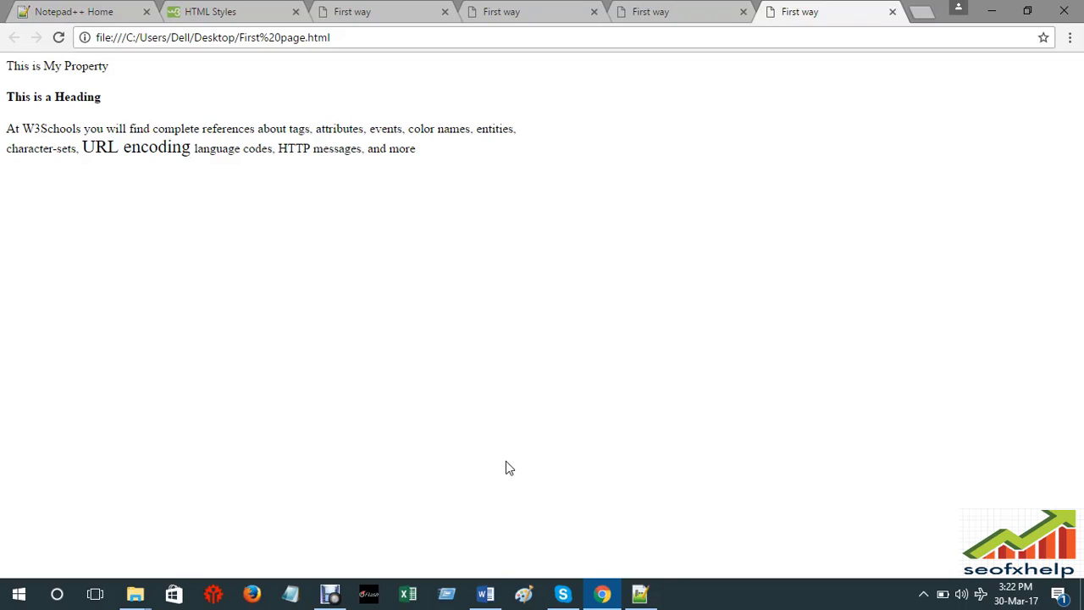
{"action": "mouse_move", "coordinate": [563, 594]}
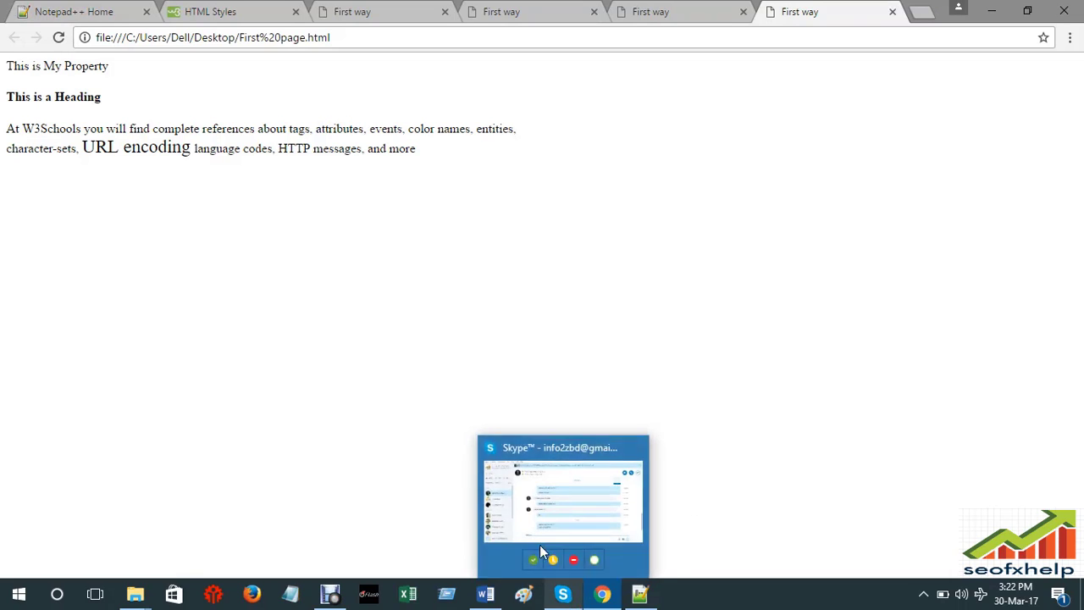
- Close the three older First way preview tabs, keeping the newest one, and return to Notepad++
{"action": "left_click", "coordinate": [715, 11]}
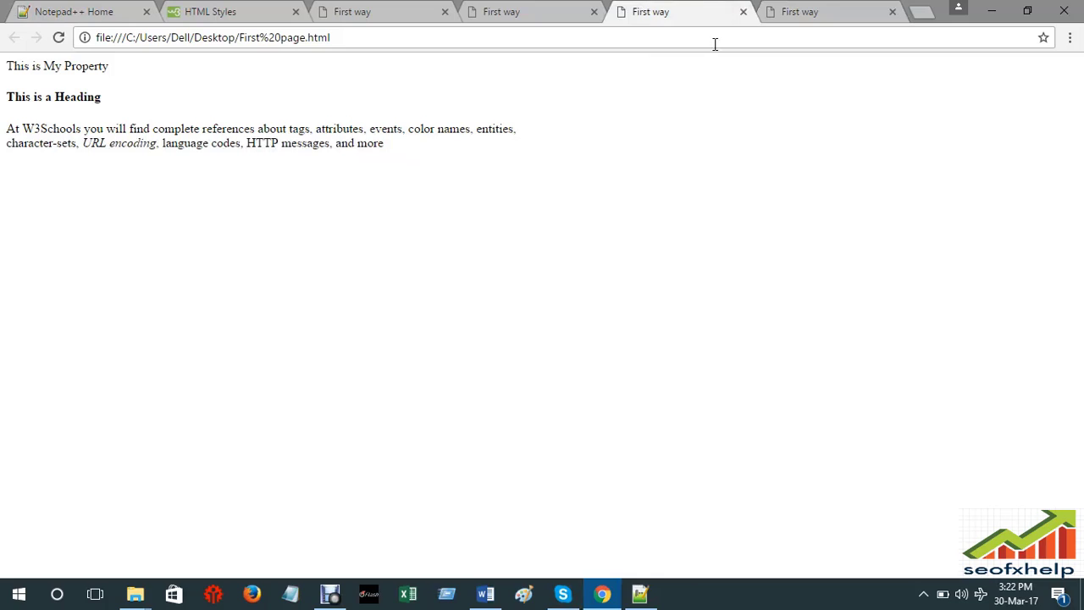
{"action": "left_click", "coordinate": [743, 12]}
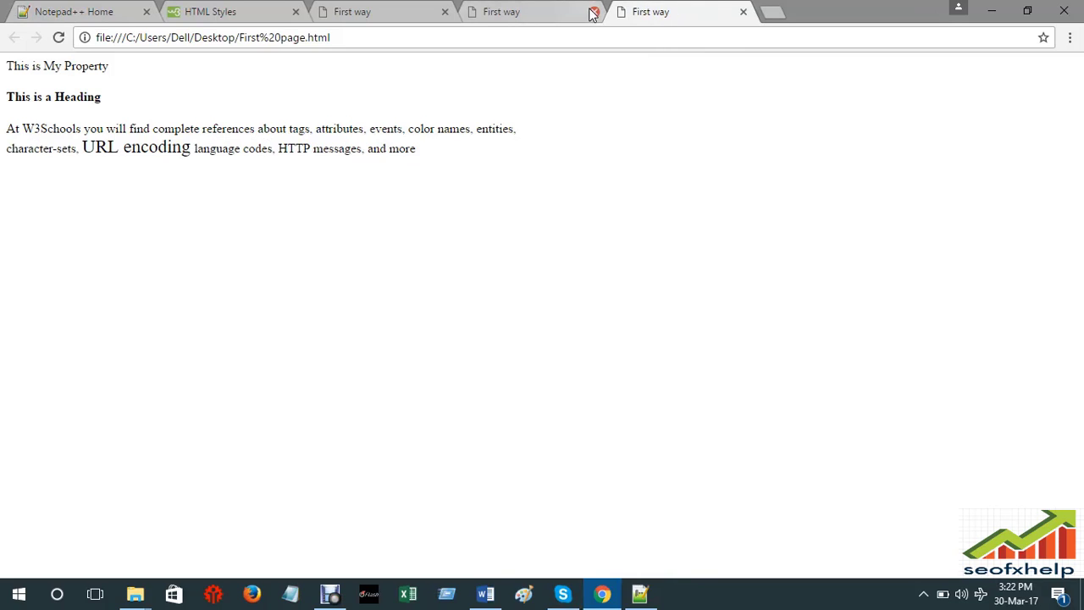
{"action": "left_click", "coordinate": [593, 12]}
{"action": "left_click", "coordinate": [442, 12]}
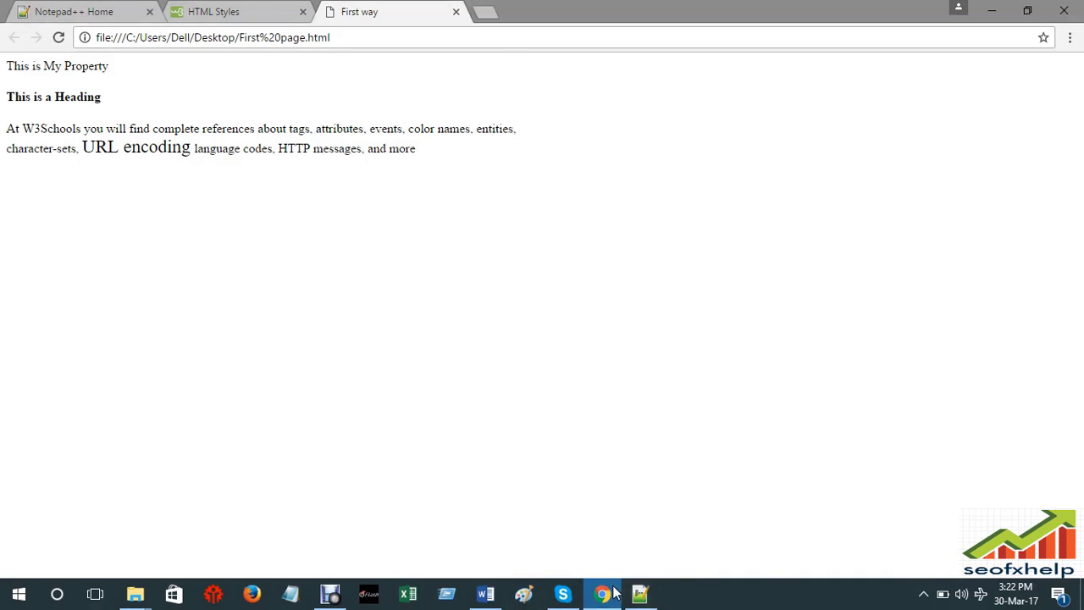
{"action": "left_click", "coordinate": [640, 594]}
{"action": "left_click", "coordinate": [277, 307]}
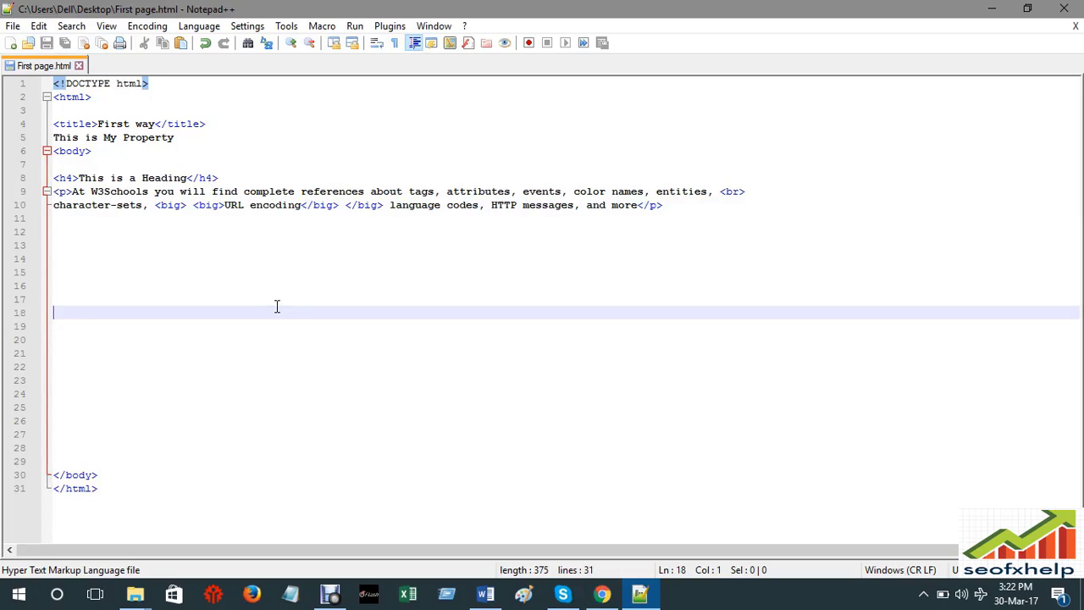
{"action": "left_click", "coordinate": [216, 246]}
{"action": "left_click", "coordinate": [186, 229]}
{"action": "left_click", "coordinate": [169, 252]}
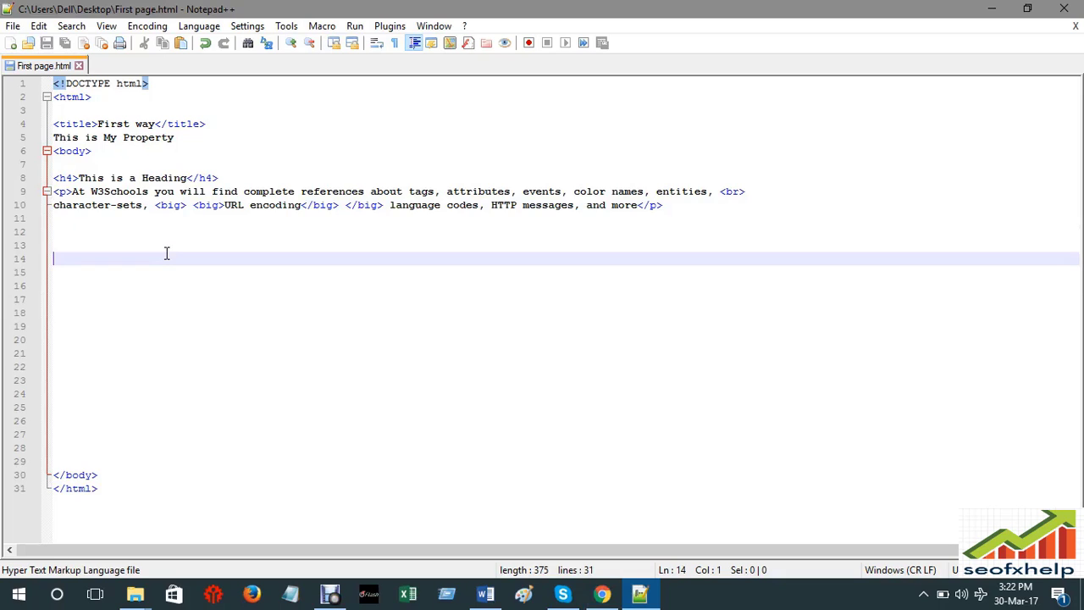
- Start an image tag on line 13 with <img src=" in the page body
{"action": "left_click", "coordinate": [159, 246]}
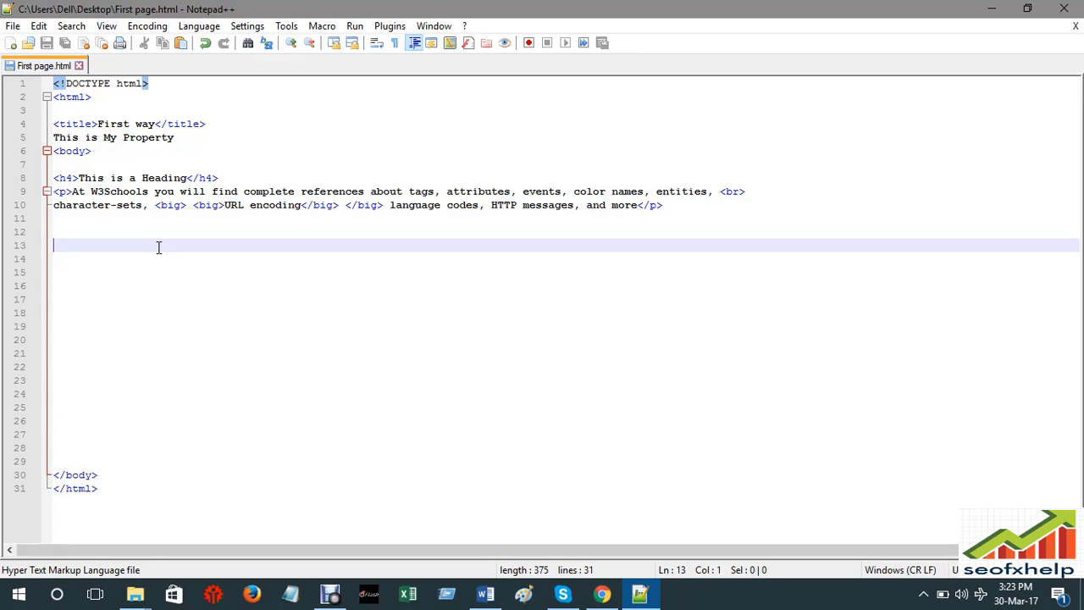
{"action": "type", "text": "<img"}
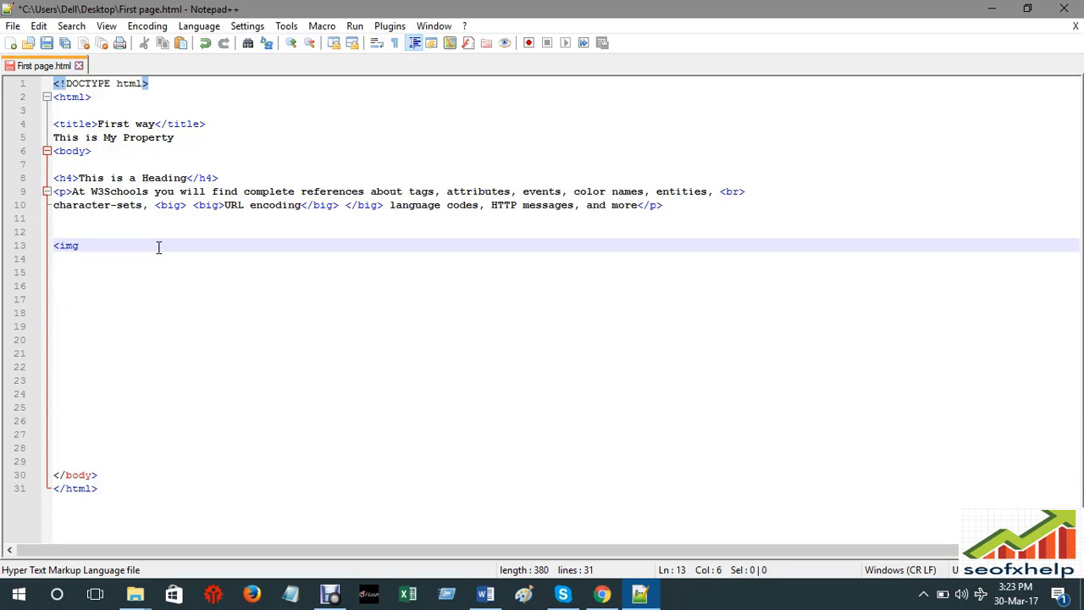
{"action": "type", "text": " s"}
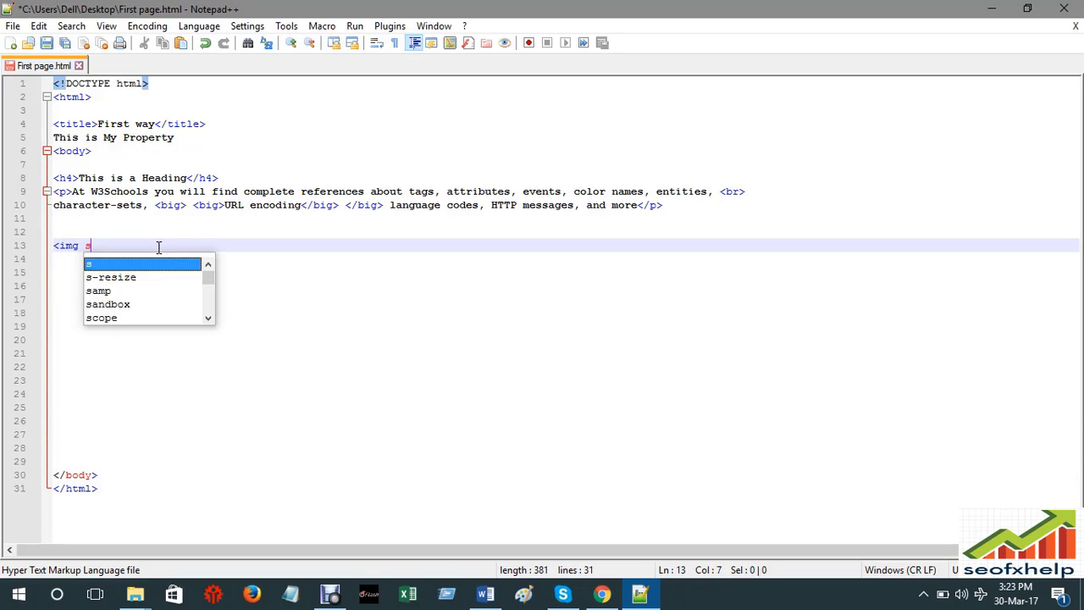
{"action": "type", "text": "rc"}
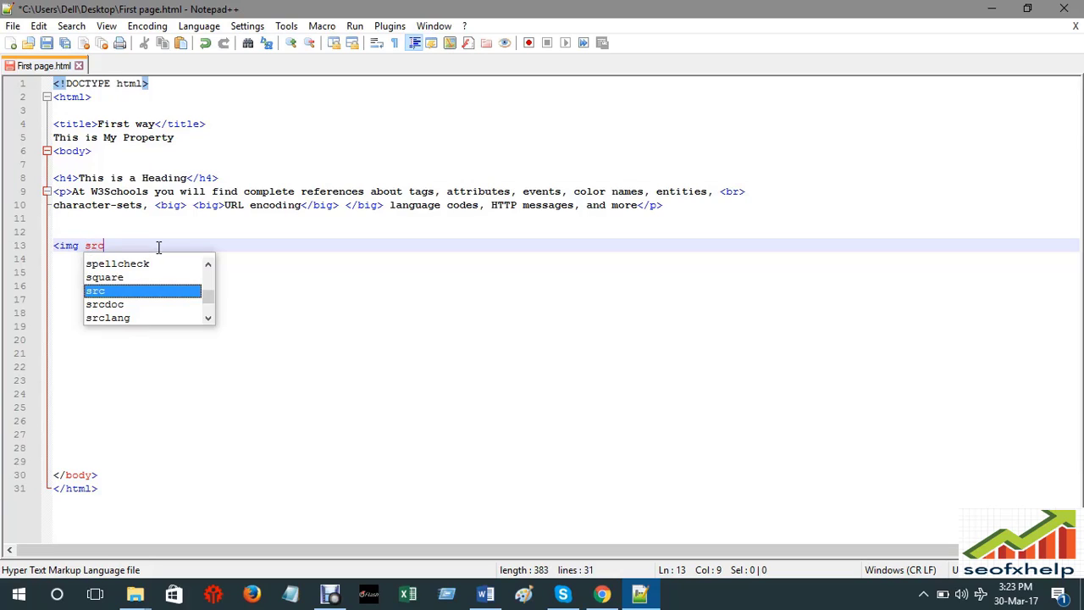
{"action": "type", "text": "="}
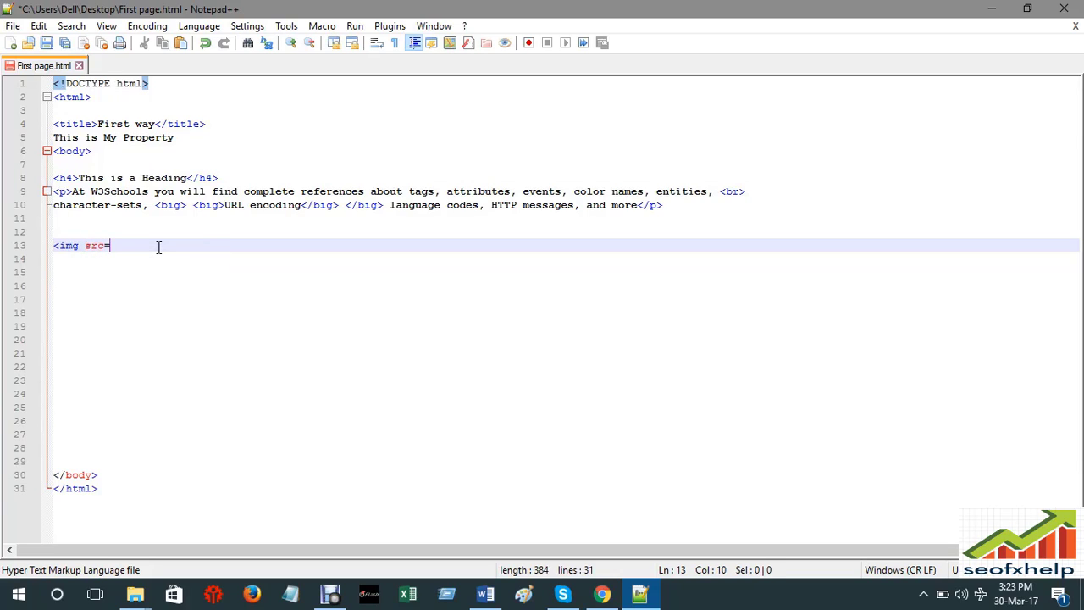
{"action": "type", "text": "\""}
- Minimize the open windows to reach the desktop, and open the Image folder in File Explorer
{"action": "left_click", "coordinate": [992, 10]}
{"action": "left_click", "coordinate": [991, 9]}
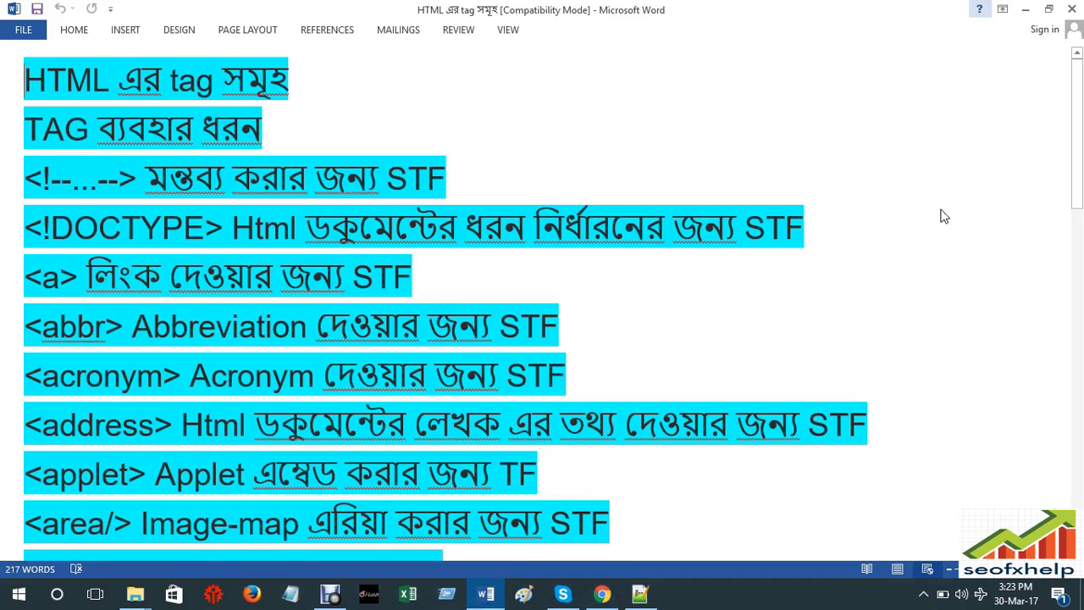
{"action": "left_click", "coordinate": [1026, 12]}
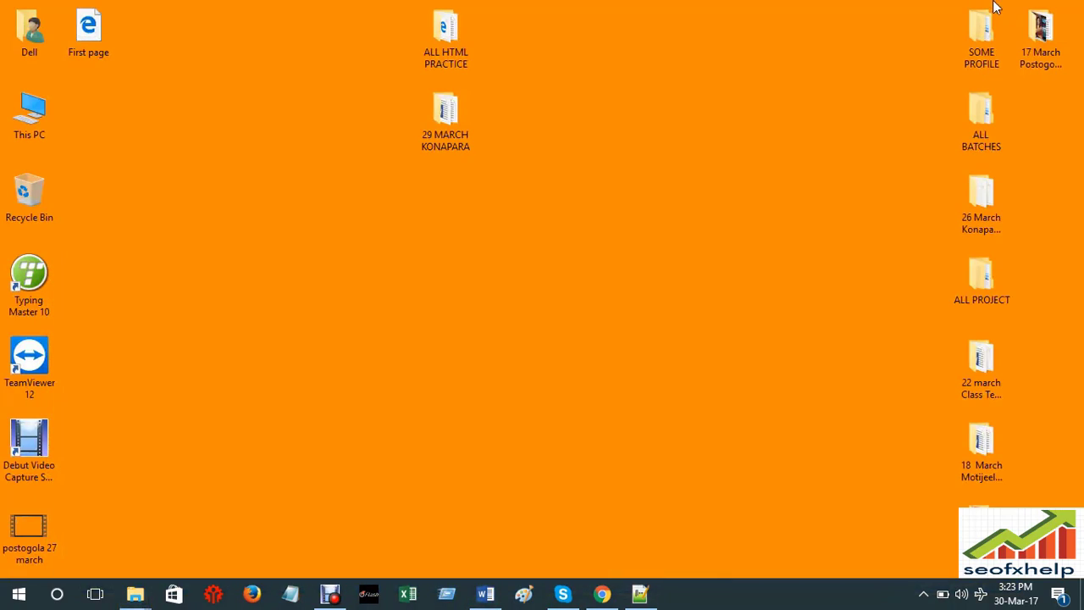
{"action": "left_click", "coordinate": [992, 9]}
{"action": "double_click", "coordinate": [981, 527]}
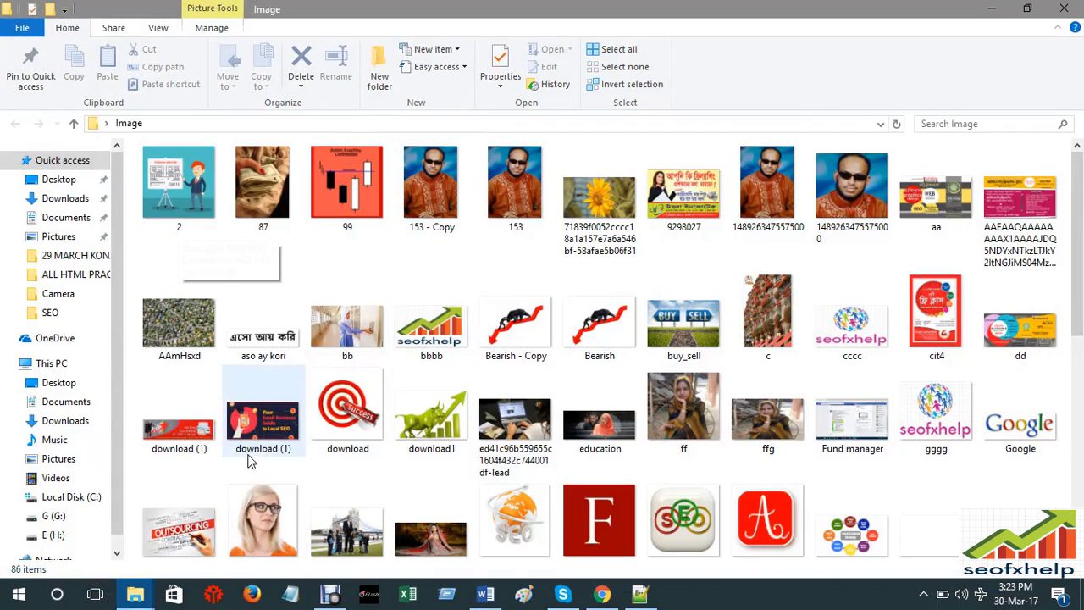
- Copy the file name of the outsourcing picture in the Image folder, and close the folder window
{"action": "right_click", "coordinate": [185, 227]}
{"action": "left_click", "coordinate": [765, 309]}
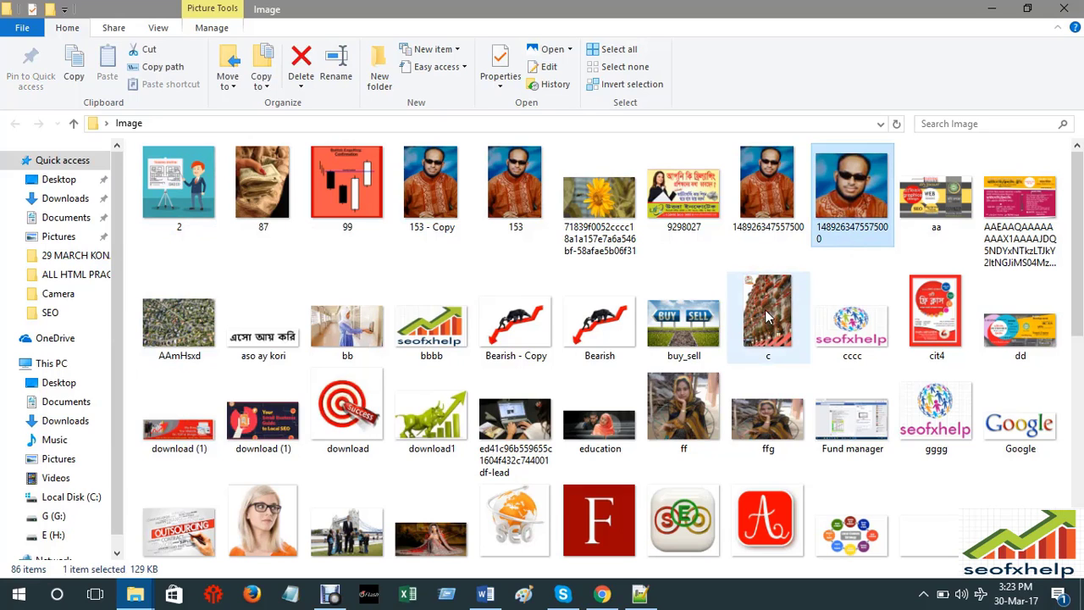
{"action": "scroll", "coordinate": [765, 309], "scroll_direction": "down", "scroll_amount": 6}
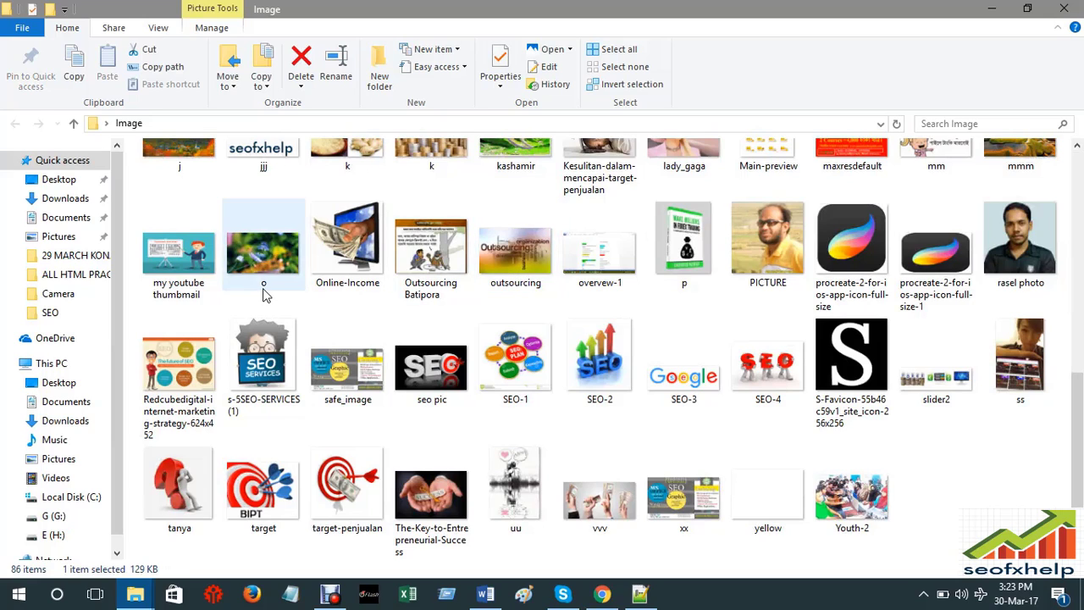
{"action": "left_click", "coordinate": [500, 275]}
{"action": "right_click", "coordinate": [505, 275]}
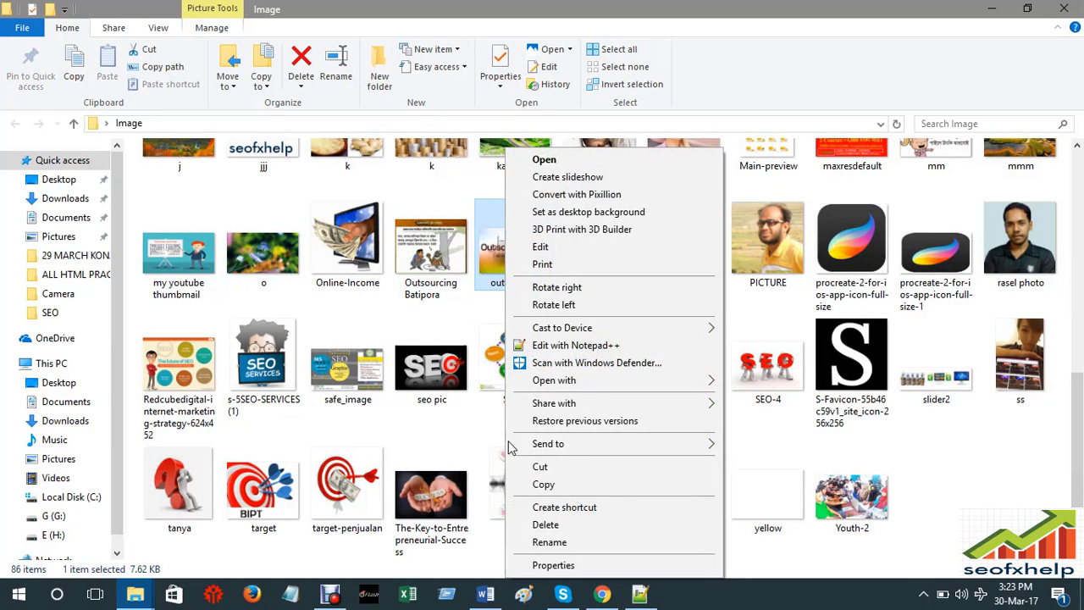
{"action": "left_click", "coordinate": [551, 543]}
{"action": "right_click", "coordinate": [523, 286]}
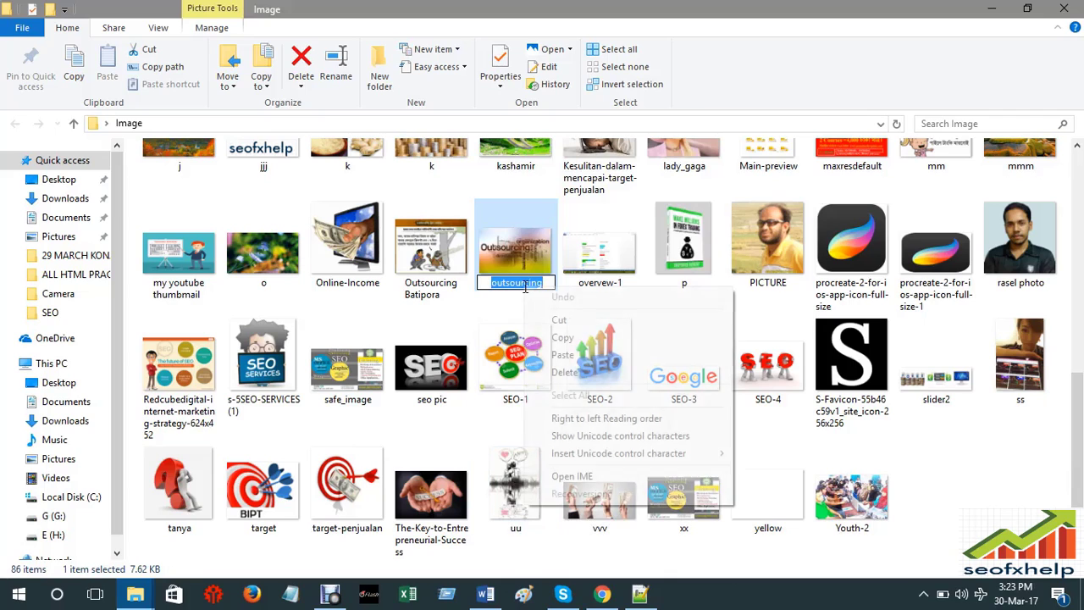
{"action": "left_click", "coordinate": [567, 338]}
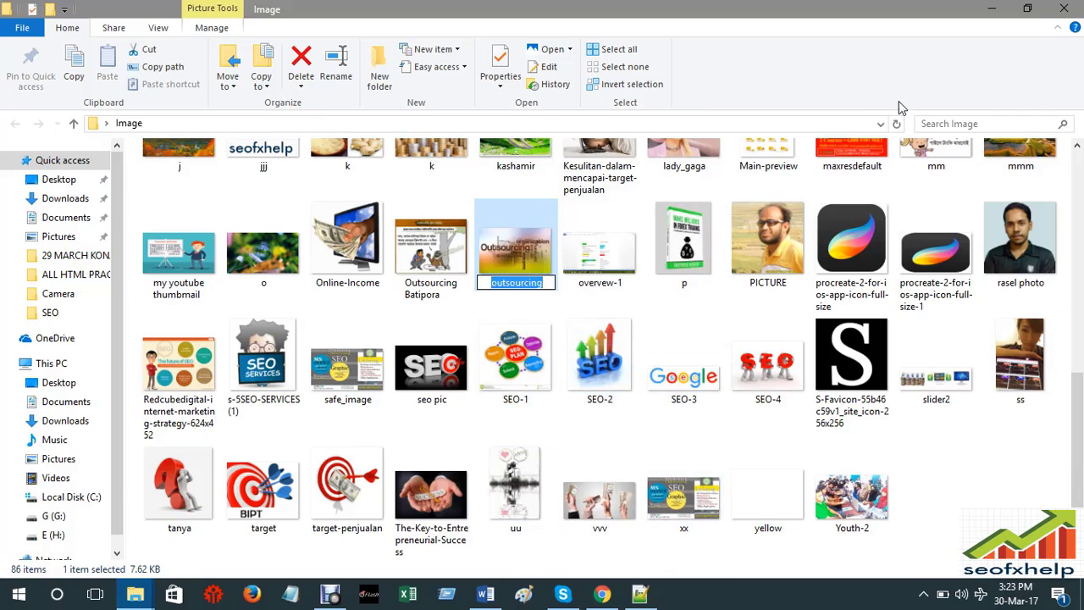
{"action": "left_click", "coordinate": [1064, 8]}
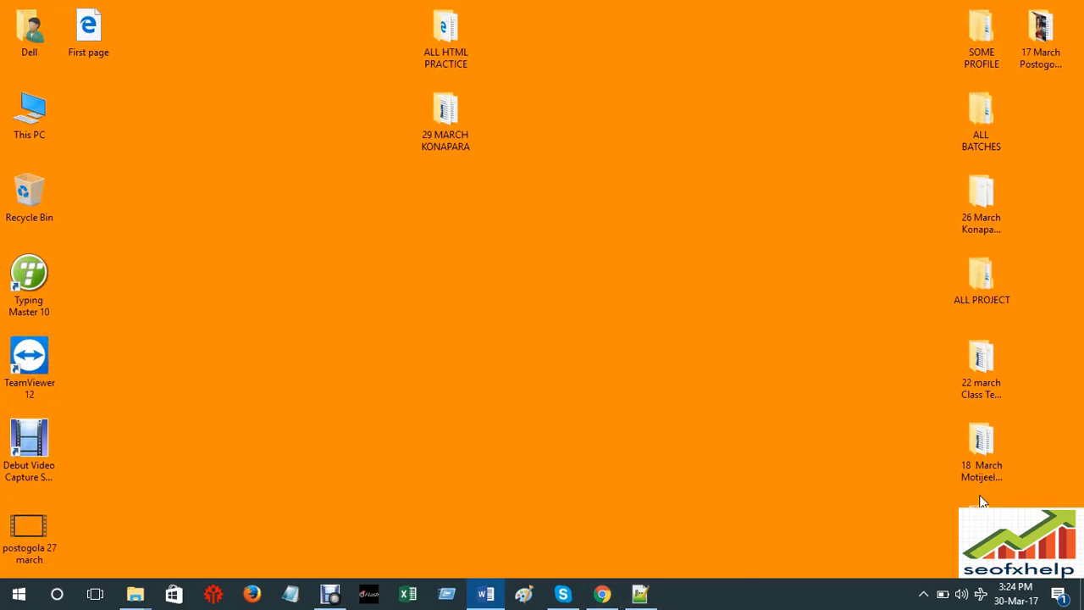
- Return to Notepad++ and complete the image tag on line 13 as <img src="outsourcing"> using the copied file name
{"action": "left_click", "coordinate": [640, 594]}
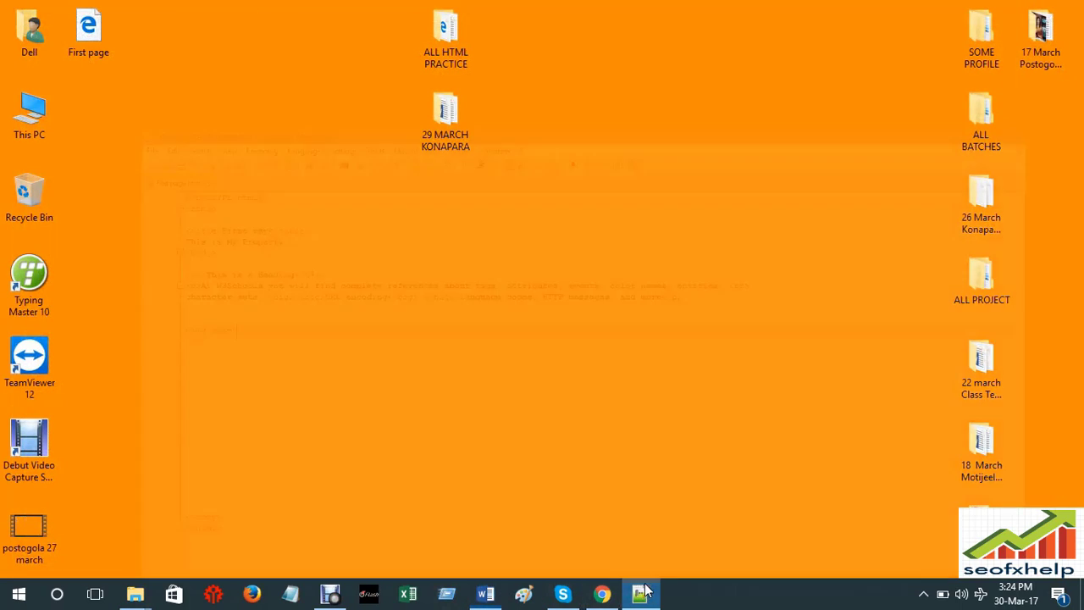
{"action": "right_click", "coordinate": [127, 244]}
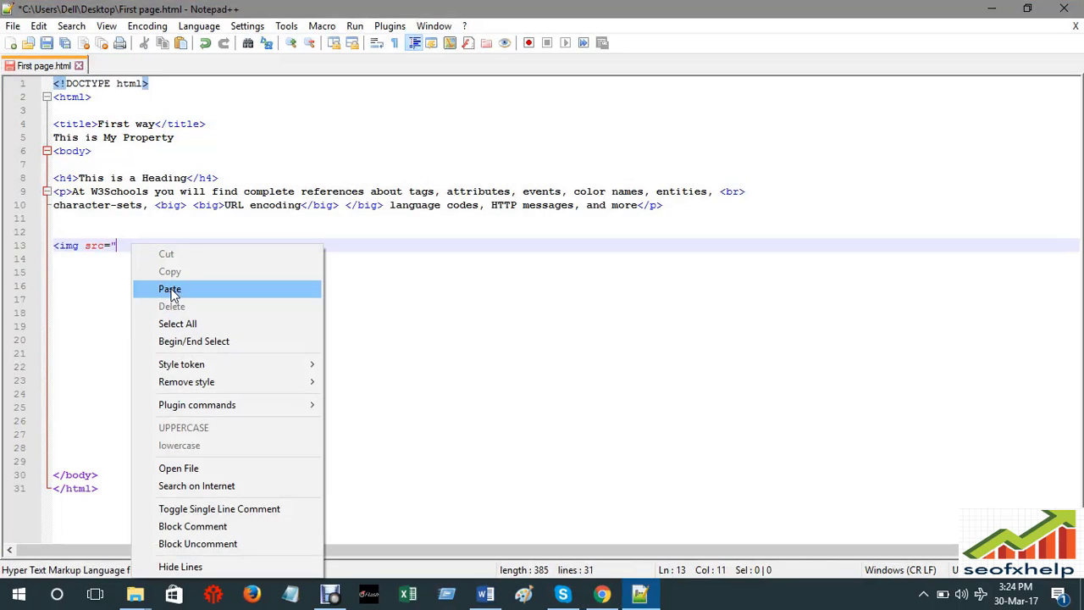
{"action": "left_click", "coordinate": [173, 288]}
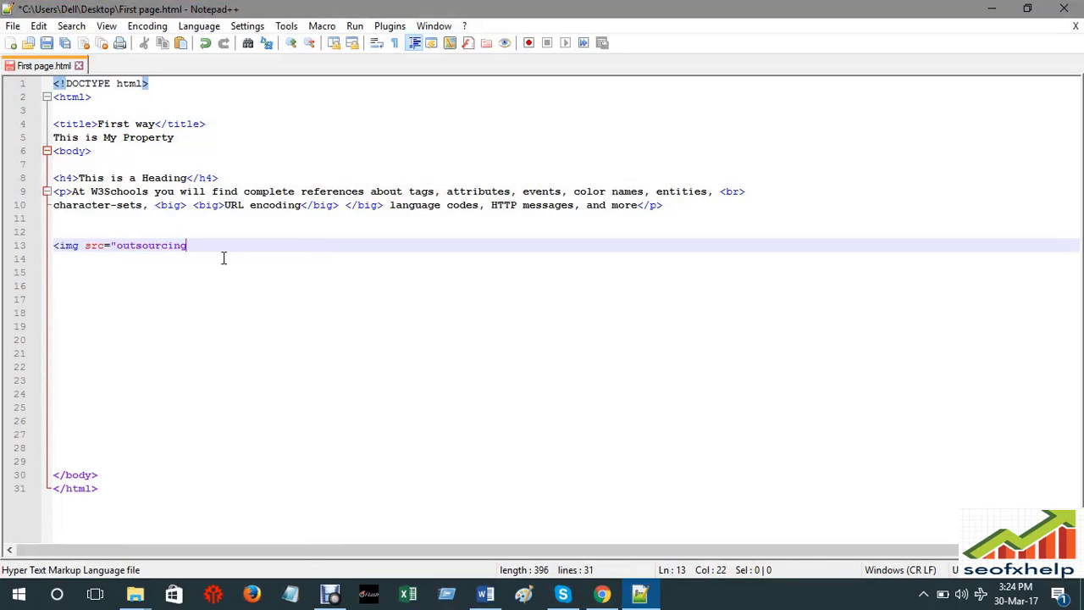
{"action": "type", "text": "\""}
{"action": "type", "text": ">"}
- Minimize Notepad++ and copy the name of the Image folder on the desktop
{"action": "left_click", "coordinate": [992, 9]}
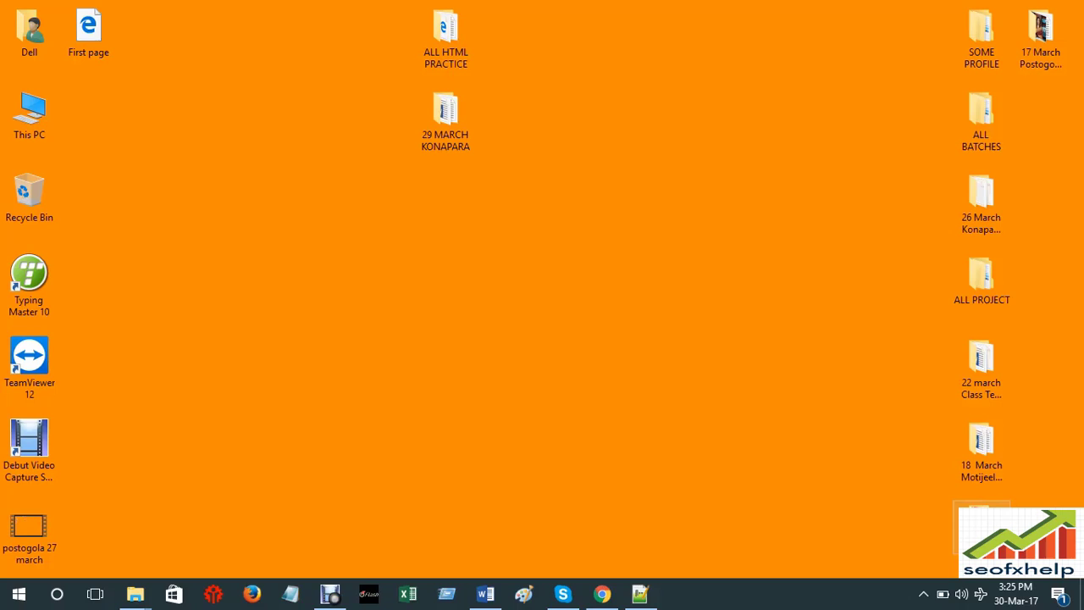
{"action": "right_click", "coordinate": [983, 542]}
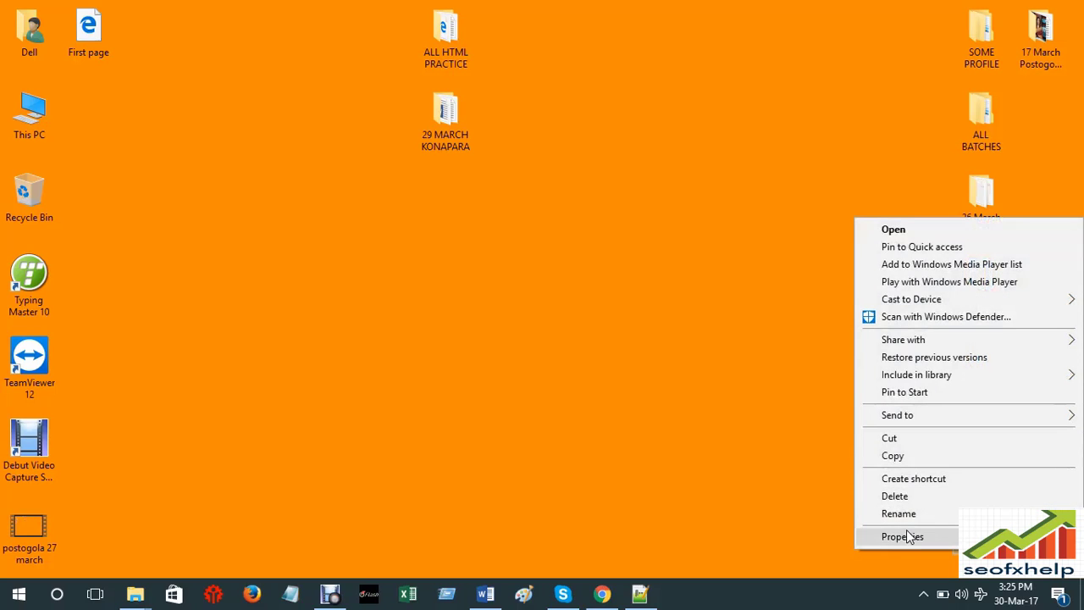
{"action": "left_click", "coordinate": [888, 513]}
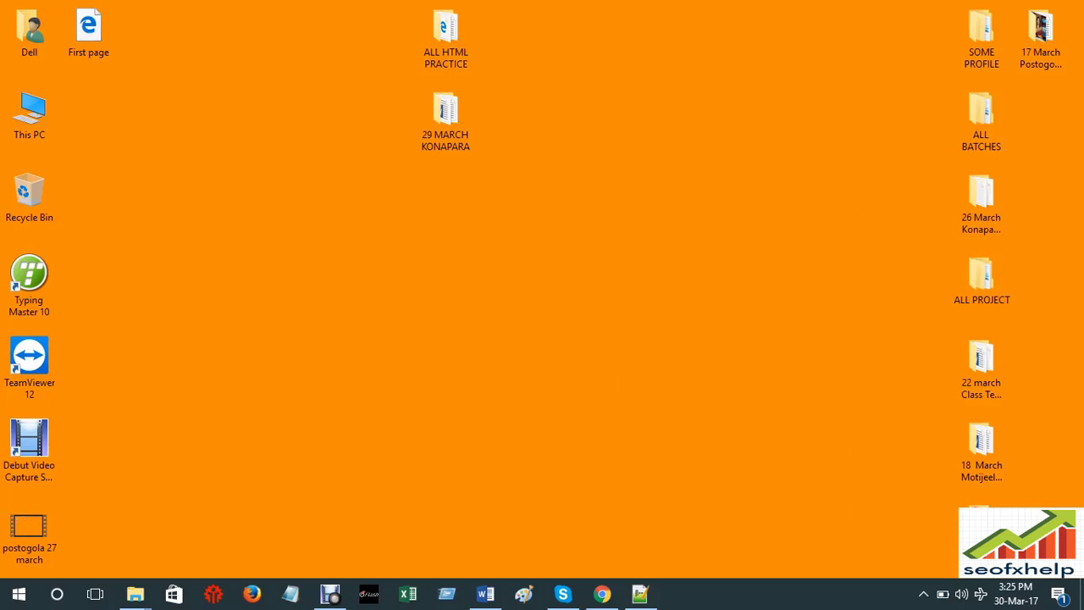
{"action": "right_click", "coordinate": [983, 552]}
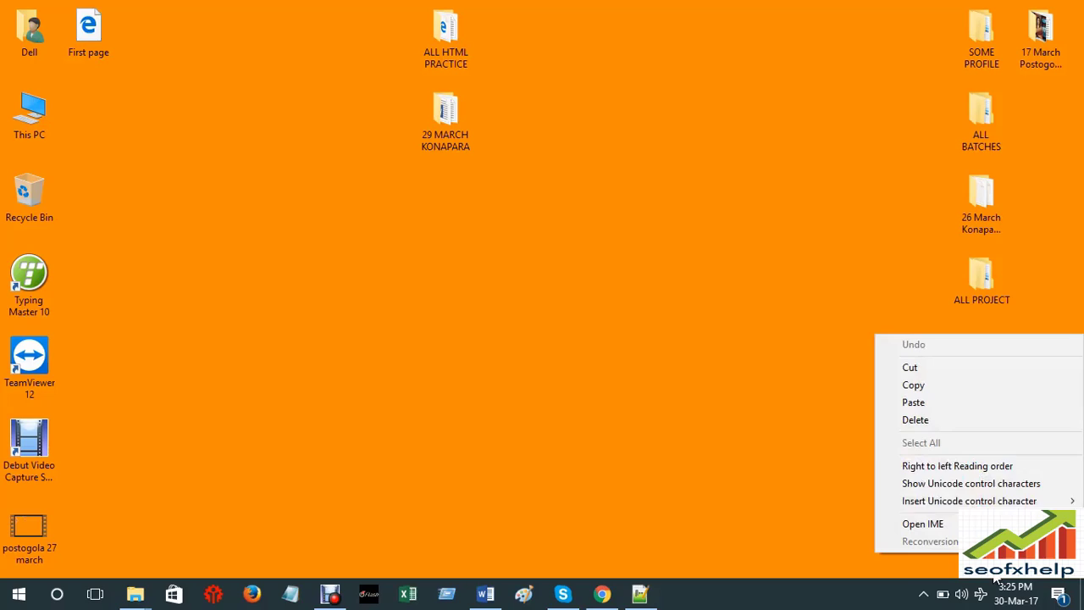
{"action": "left_click", "coordinate": [921, 386]}
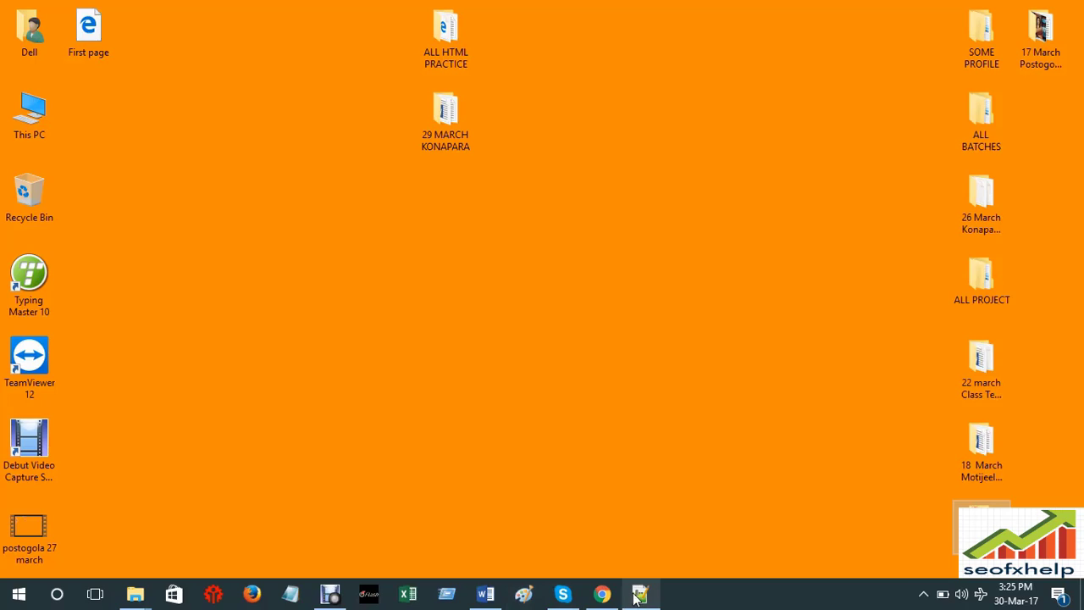
{"action": "mouse_move", "coordinate": [617, 600]}
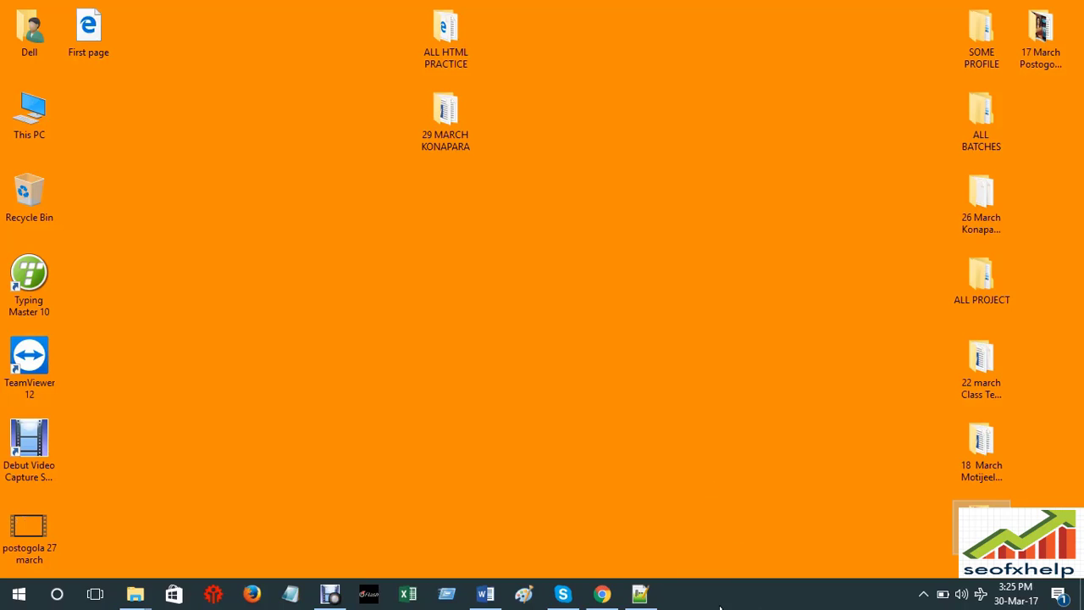
- Back in Notepad++, insert the copied folder name and a slash so the source reads Image/outsourcing, and save the file
{"action": "left_click", "coordinate": [640, 594]}
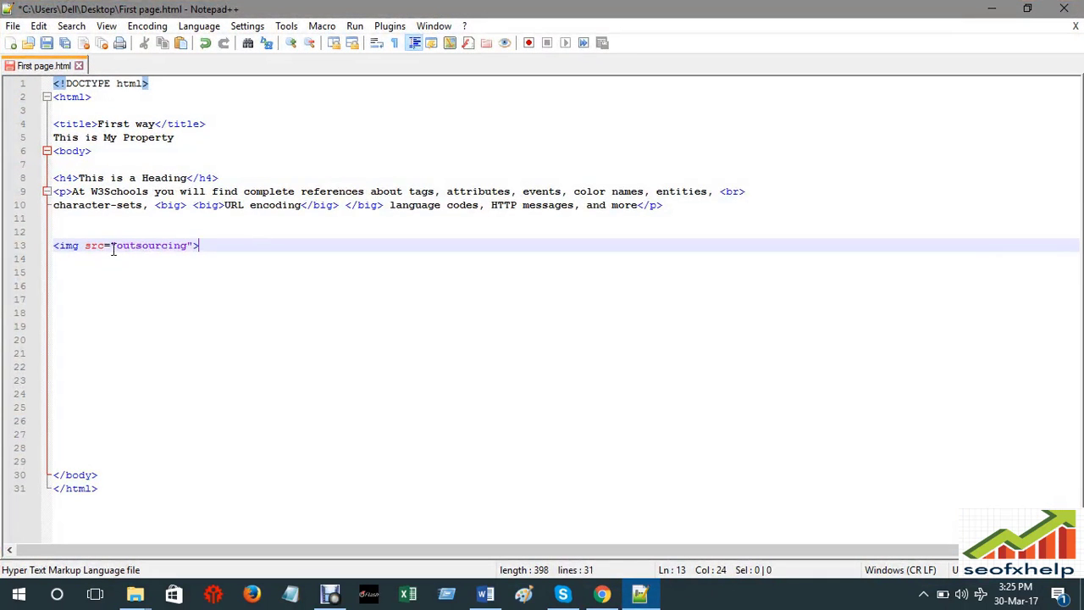
{"action": "right_click", "coordinate": [116, 243]}
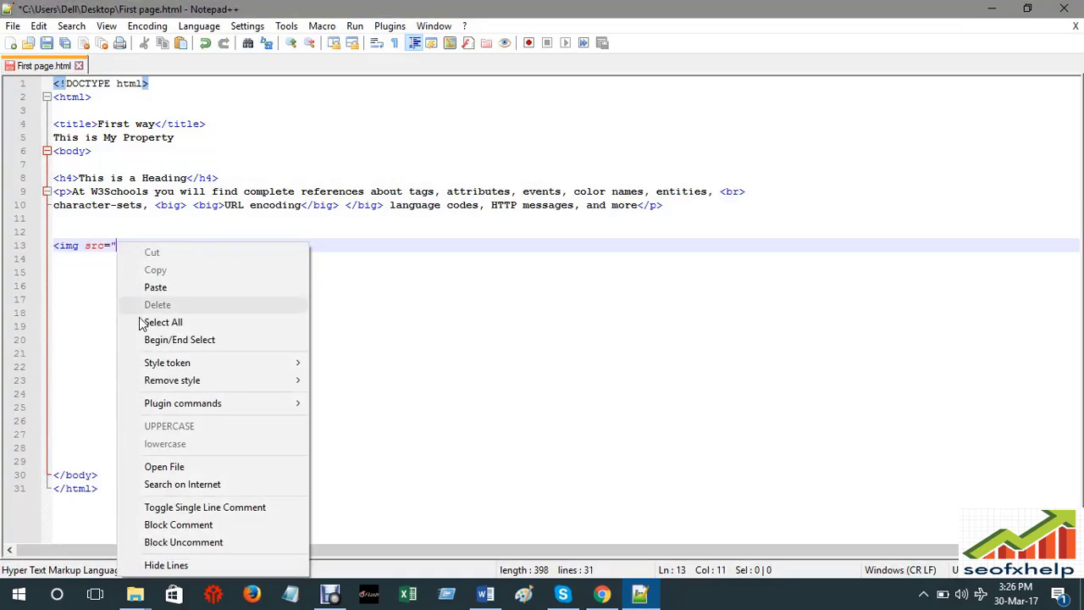
{"action": "left_click", "coordinate": [155, 287]}
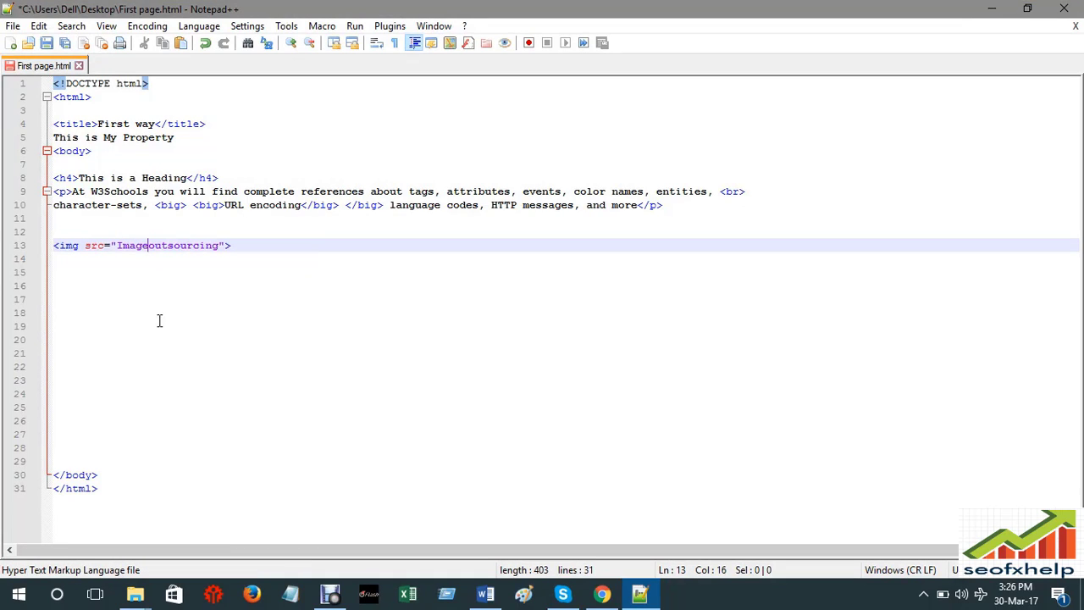
{"action": "type", "text": "/"}
{"action": "key", "text": "ctrl+s"}
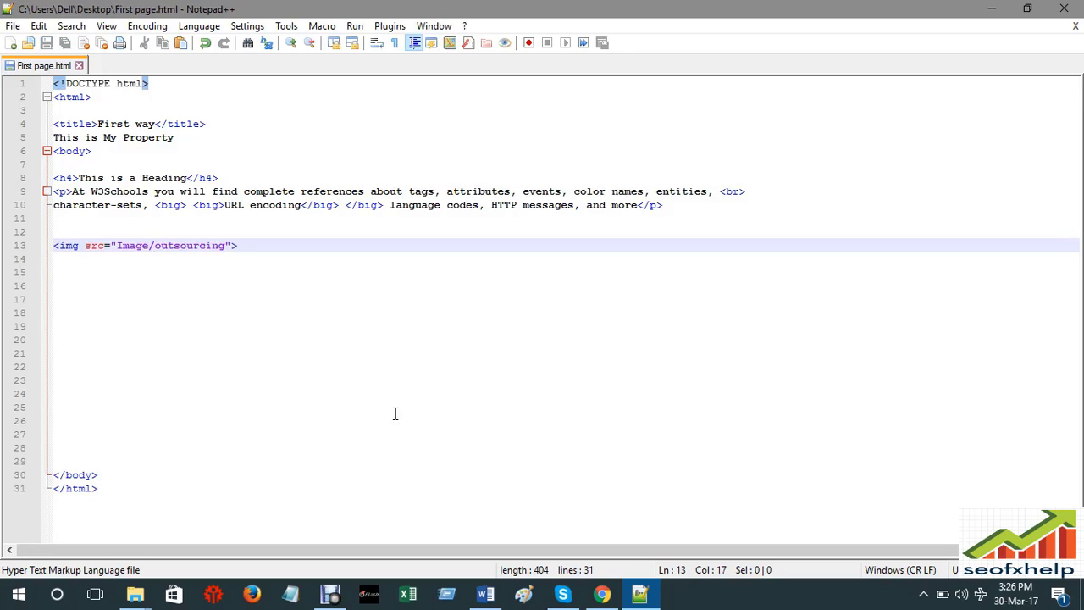
- Launch the saved page in Chrome to check whether the image loads, and minimize the windows to reach the desktop
{"action": "left_click", "coordinate": [355, 26]}
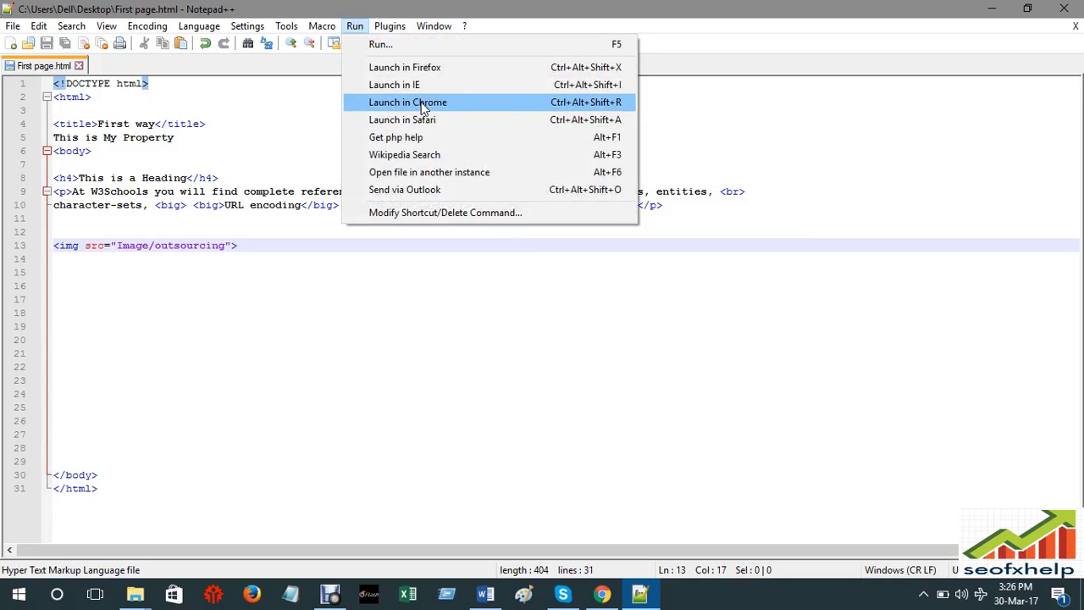
{"action": "left_click", "coordinate": [423, 104]}
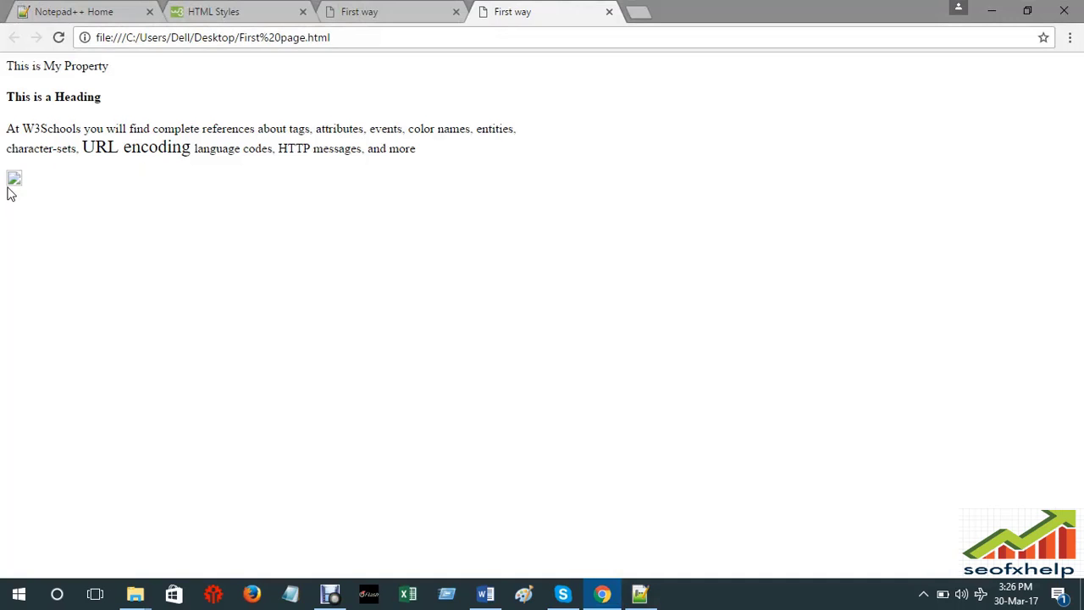
{"action": "left_click", "coordinate": [992, 12]}
{"action": "left_click", "coordinate": [988, 8]}
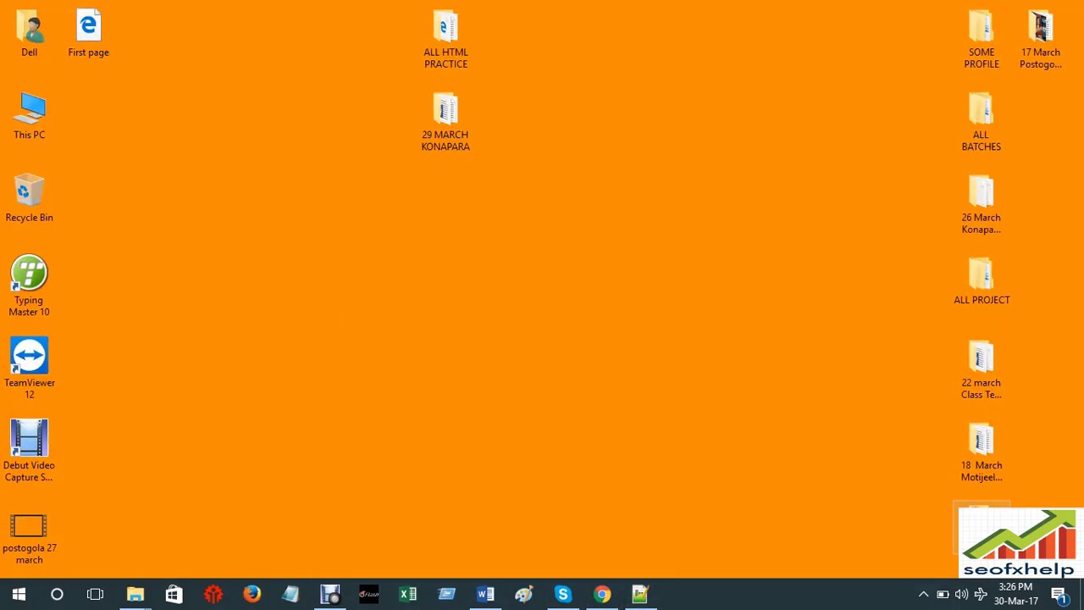
- Check the outsourcing picture's file name in the Image folder, close the folder and refresh the desktop
{"action": "left_click", "coordinate": [330, 594]}
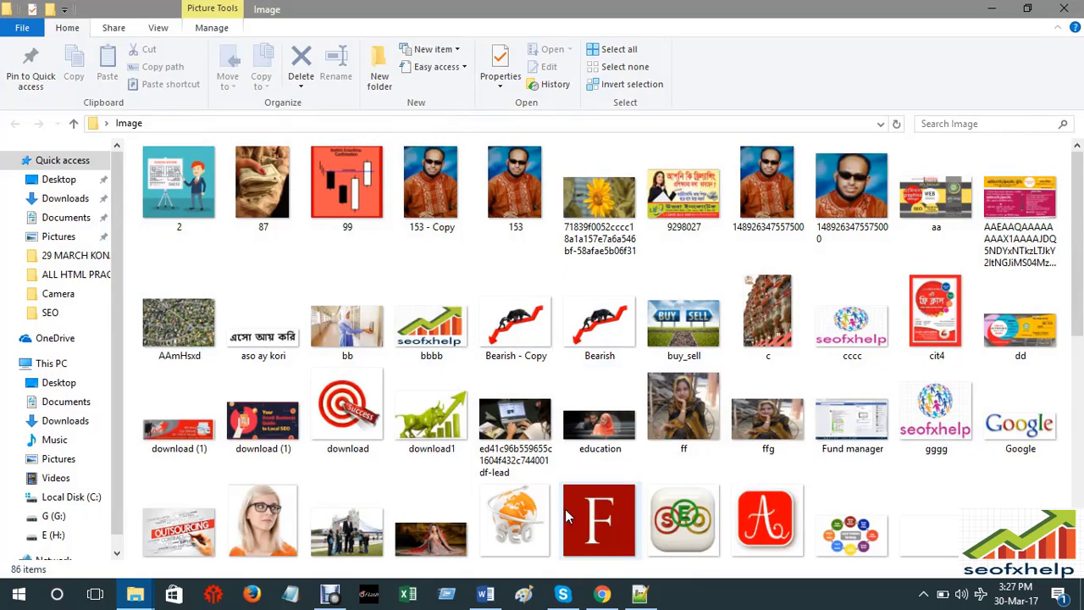
{"action": "scroll", "coordinate": [597, 413], "scroll_direction": "down", "scroll_amount": 5}
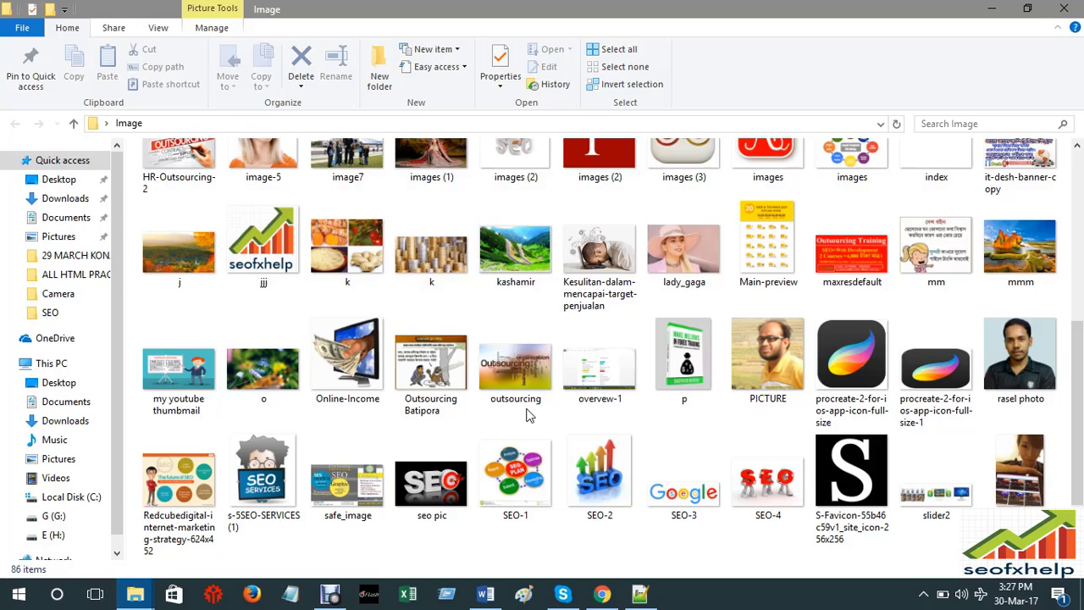
{"action": "left_click", "coordinate": [1064, 8]}
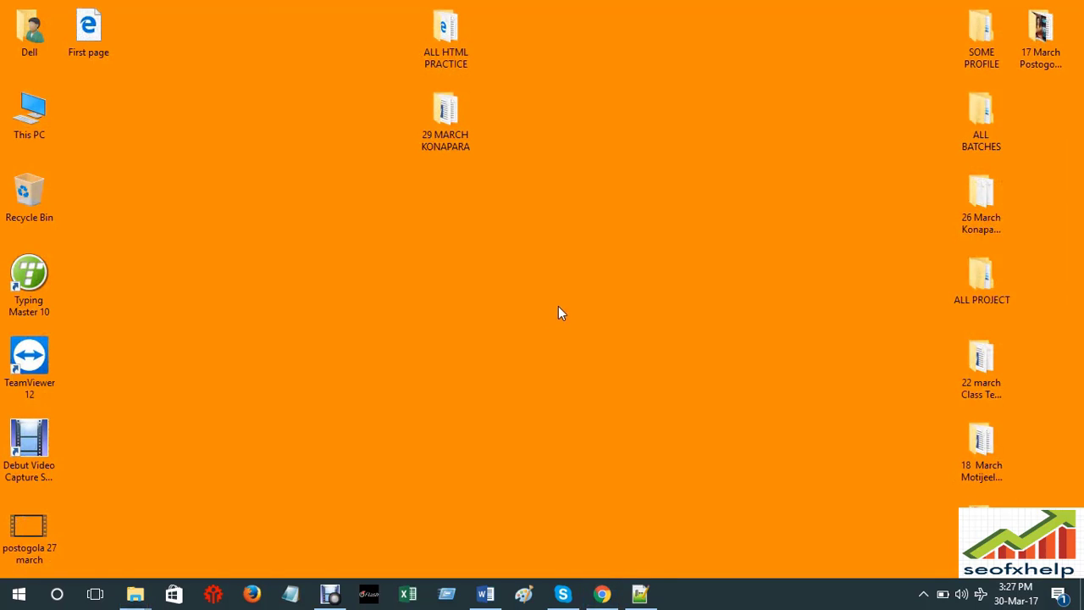
{"action": "right_click", "coordinate": [583, 268]}
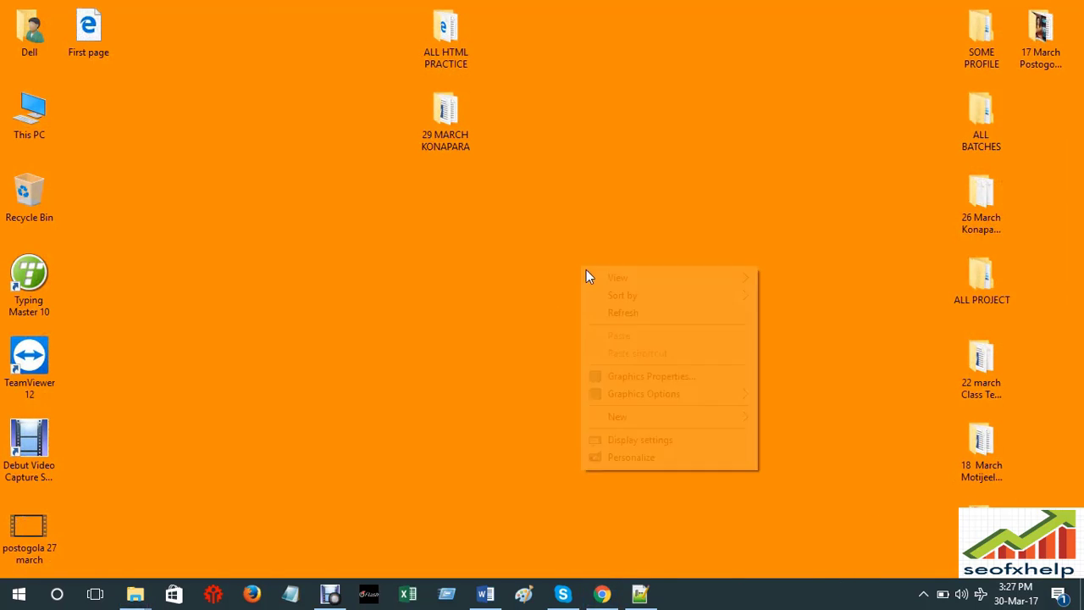
{"action": "left_click", "coordinate": [638, 314]}
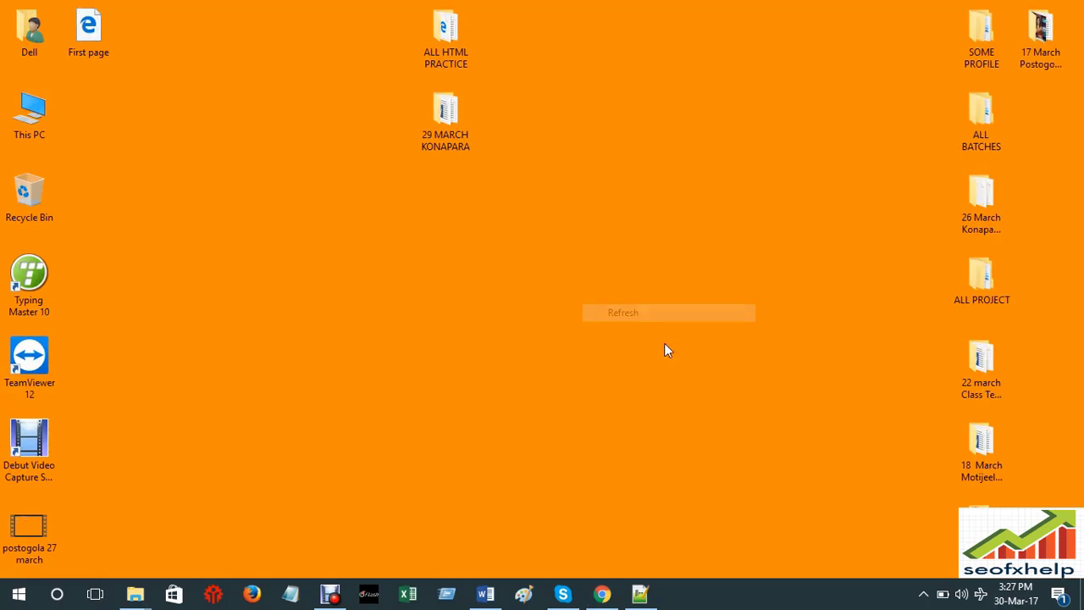
- Return to Notepad++, make the image tag on line 13 self-closing with /> and save the file
{"action": "left_click", "coordinate": [641, 594]}
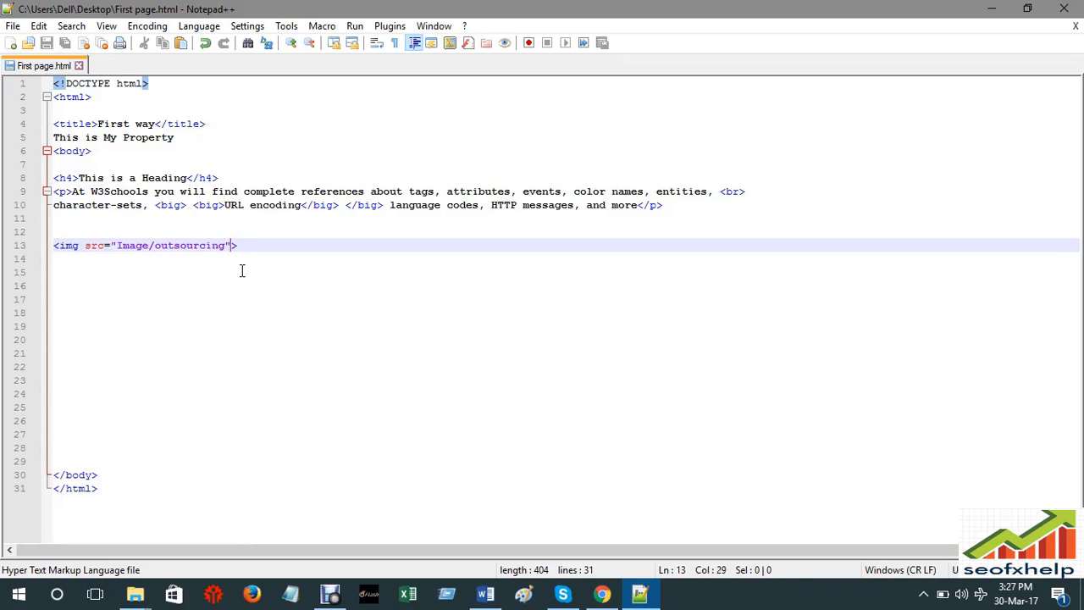
{"action": "type", "text": "/"}
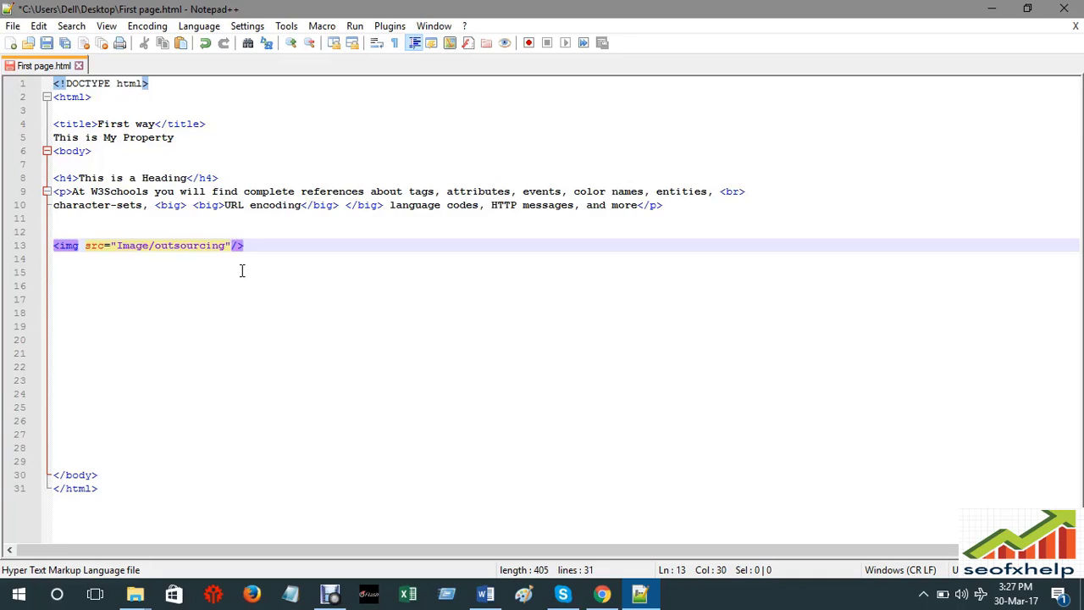
{"action": "key", "text": "ctrl+s"}
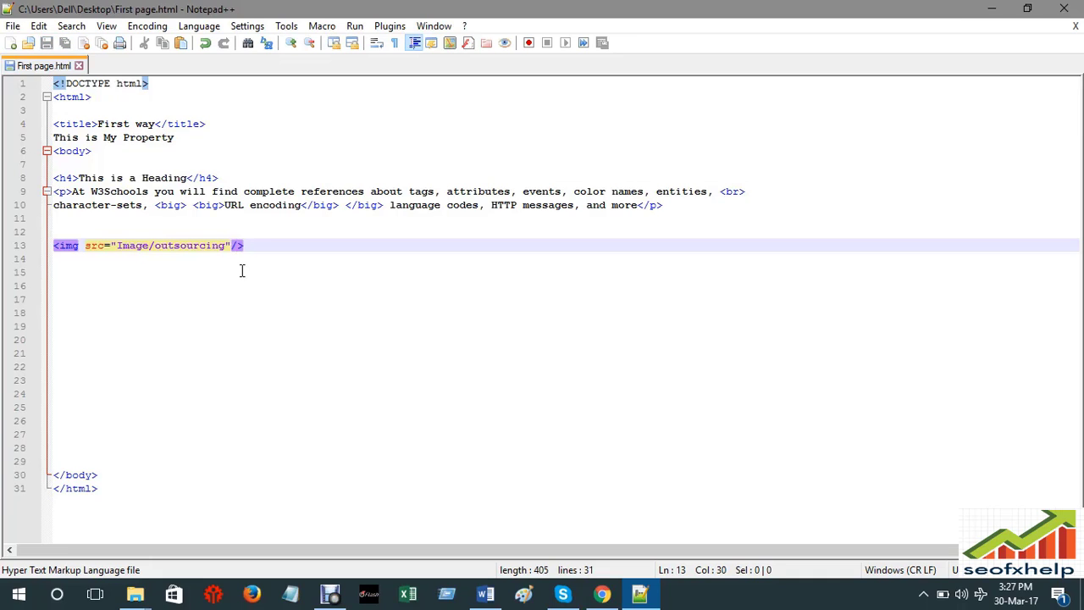
- Launch the page in Chrome to check the self-closing image tag, and return to Notepad++
{"action": "left_click", "coordinate": [354, 25]}
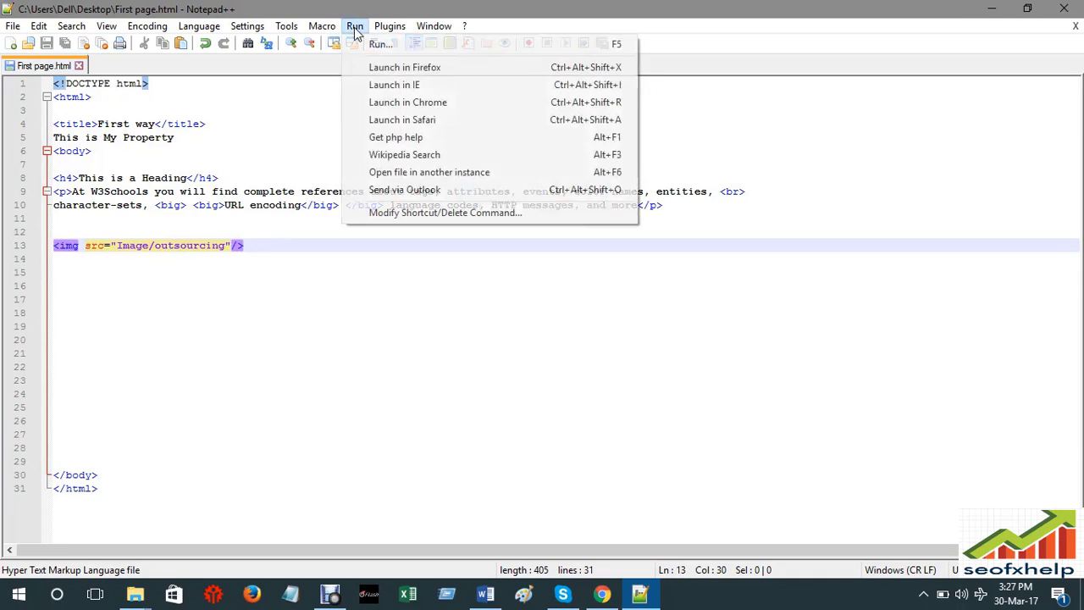
{"action": "left_click", "coordinate": [402, 100]}
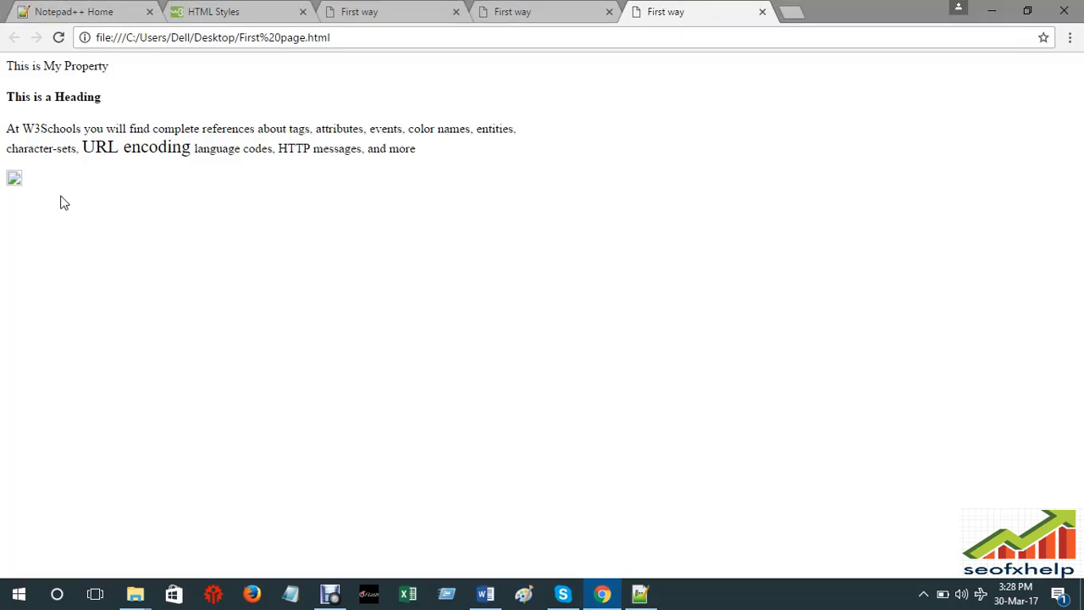
{"action": "left_click", "coordinate": [989, 12]}
{"action": "left_click", "coordinate": [843, 178]}
{"action": "left_click", "coordinate": [356, 312]}
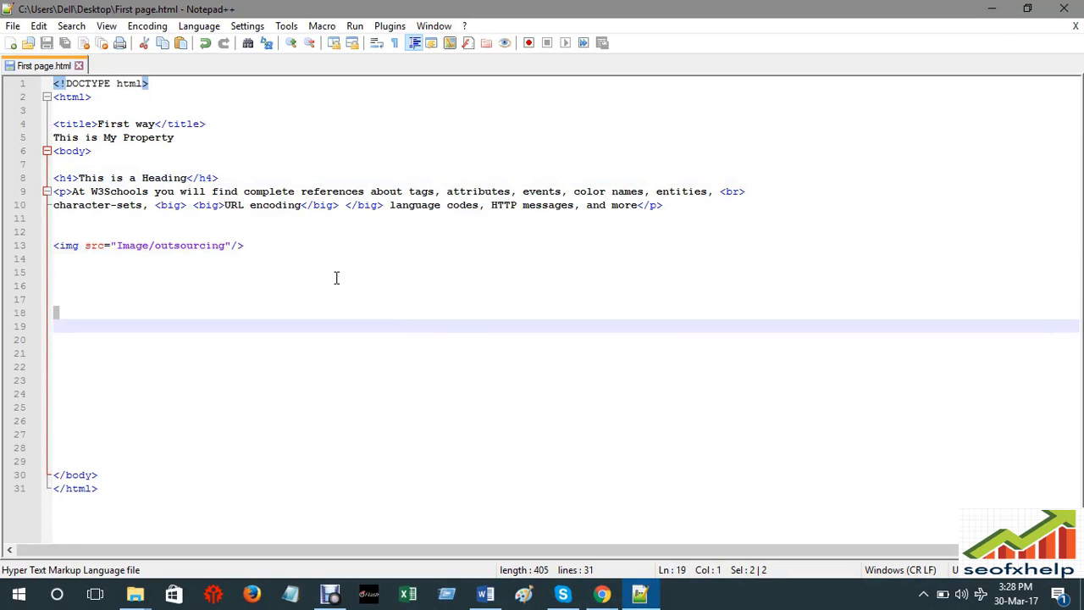
{"action": "left_click", "coordinate": [337, 258]}
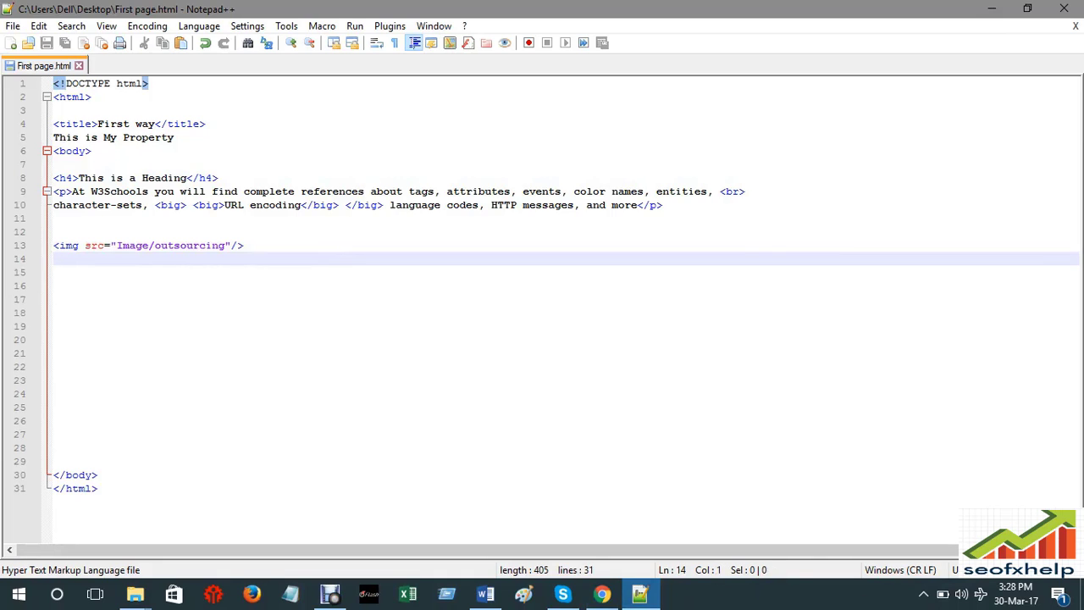
{"action": "left_click", "coordinate": [498, 368]}
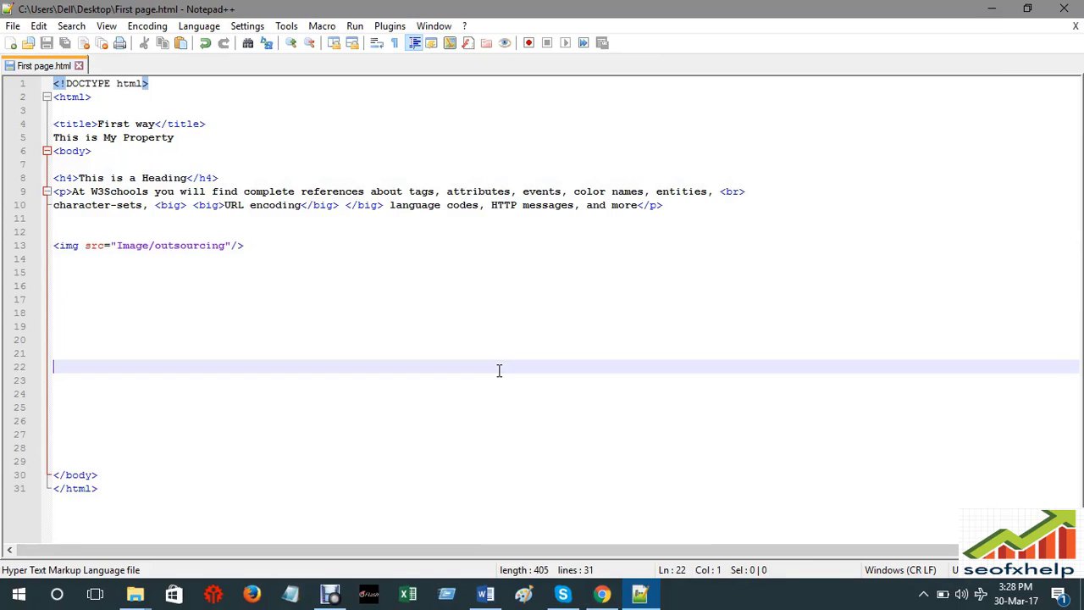
- Minimize the editor, look through the picture names in the Image folder for file extensions, and minimize the folder
{"action": "left_click", "coordinate": [991, 9]}
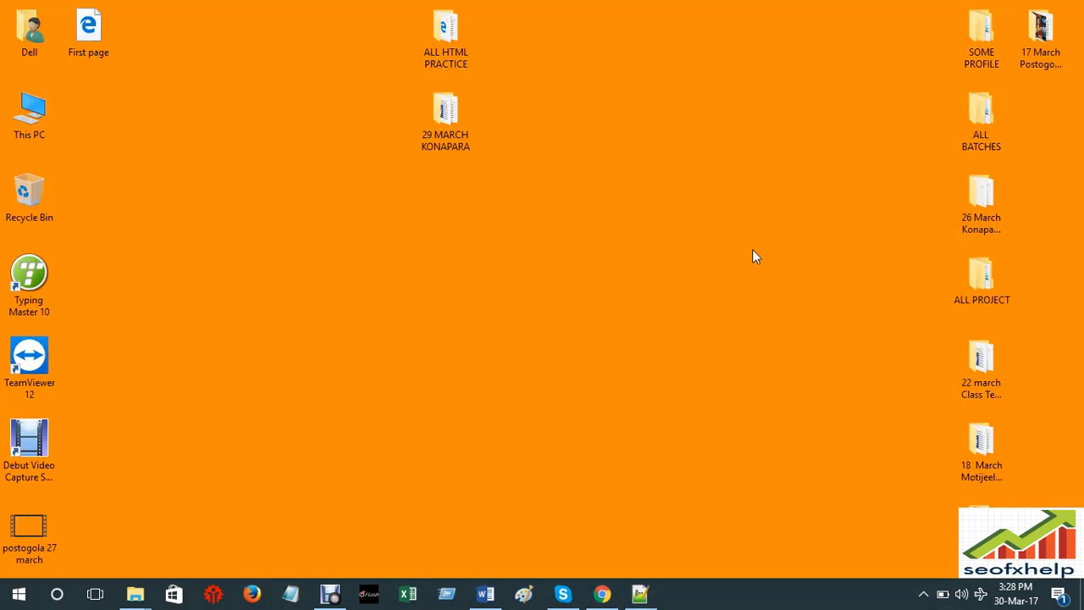
{"action": "double_click", "coordinate": [981, 524]}
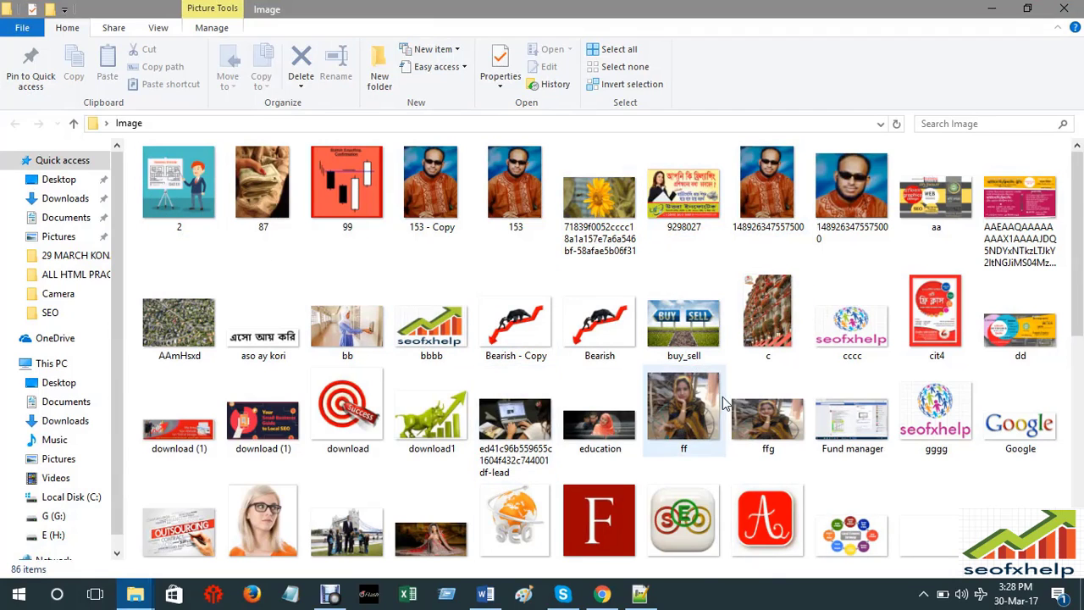
{"action": "scroll", "coordinate": [669, 381], "scroll_direction": "down", "scroll_amount": 5}
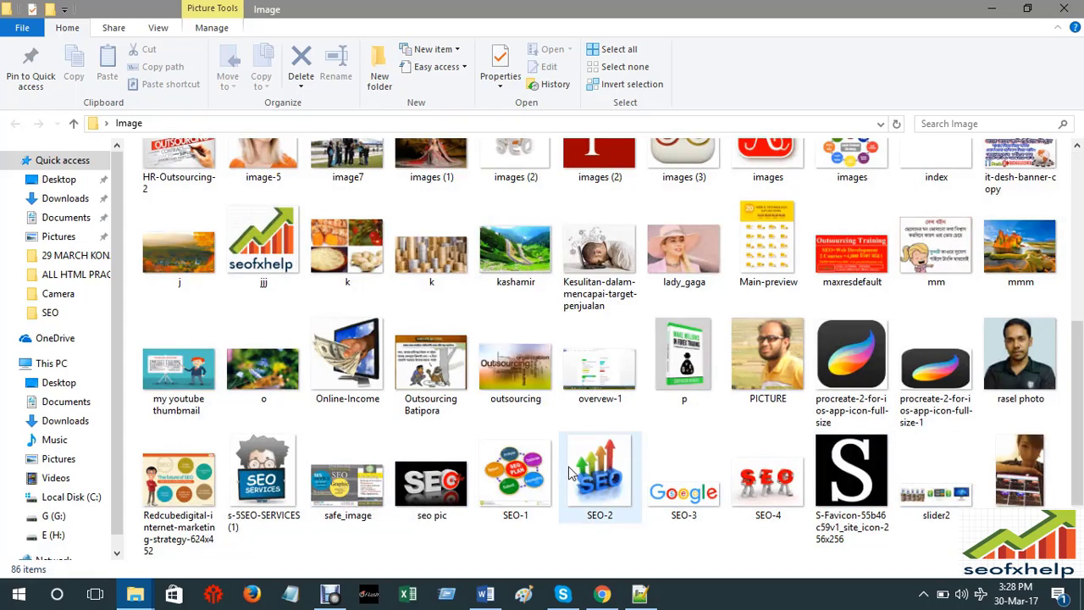
{"action": "mouse_move", "coordinate": [652, 450]}
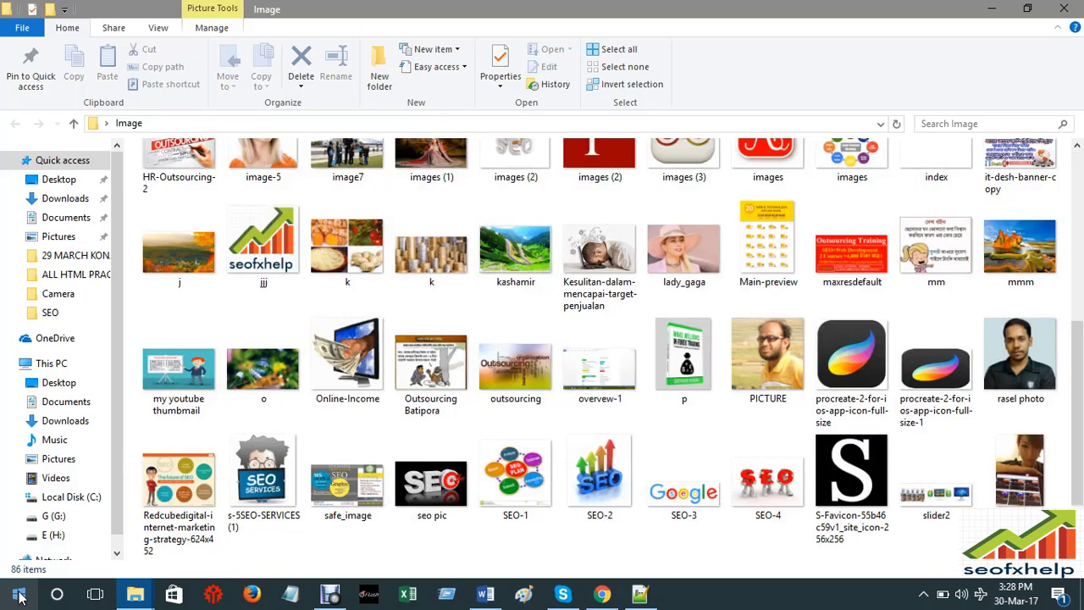
{"action": "left_click", "coordinate": [992, 9]}
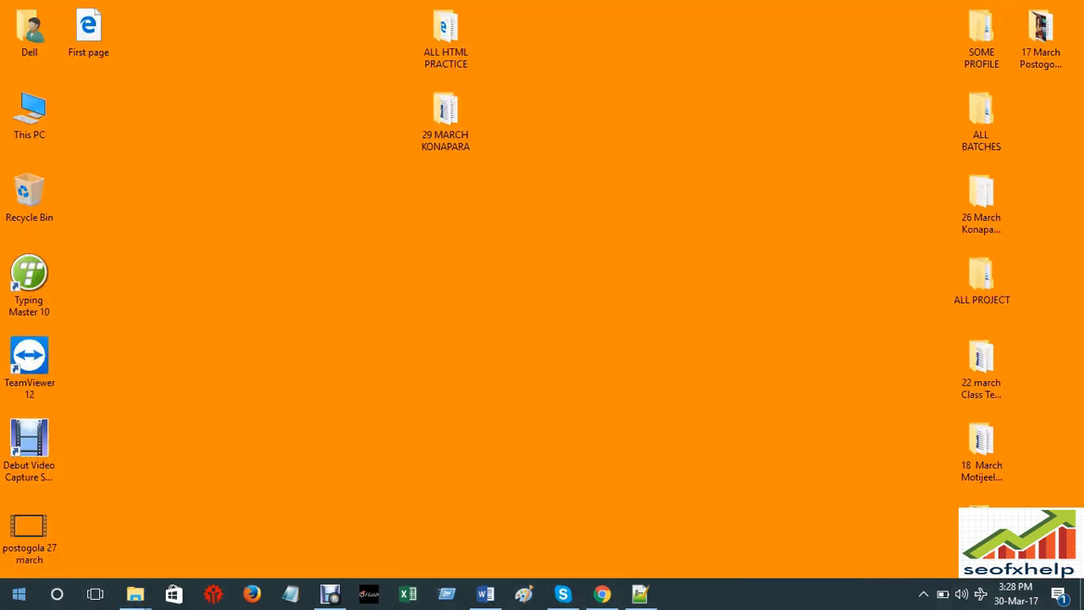
{"action": "right_click", "coordinate": [26, 595]}
{"action": "mouse_move", "coordinate": [177, 544]}
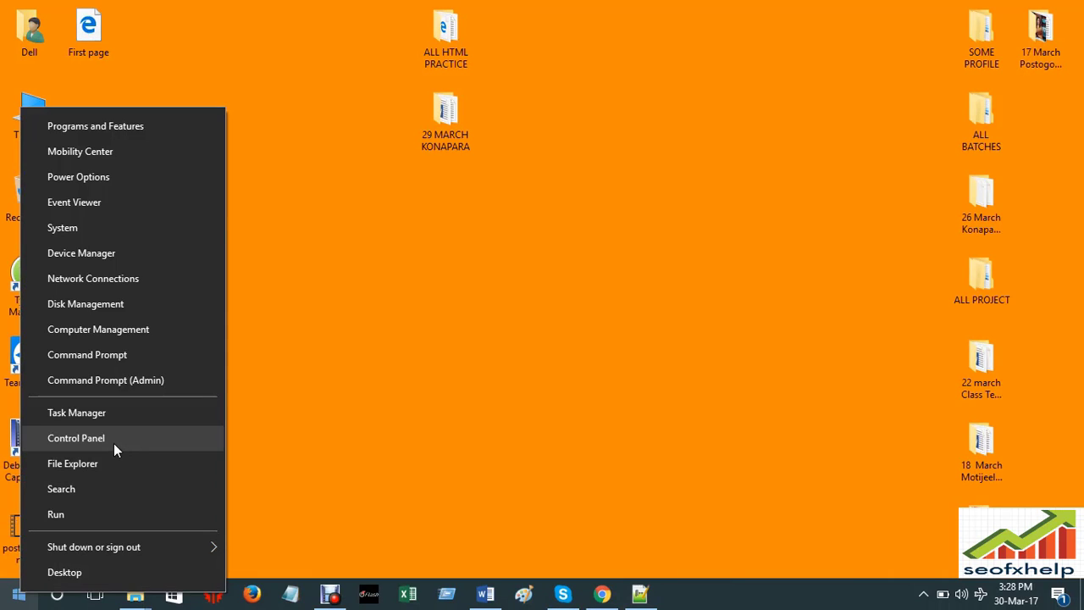
{"action": "left_click", "coordinate": [114, 439]}
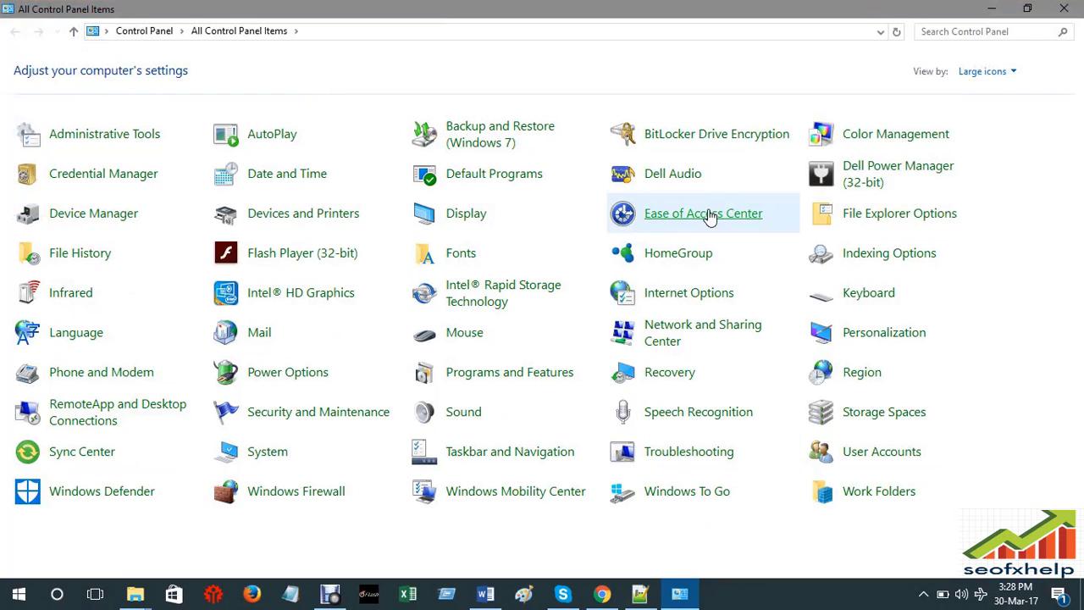
{"action": "left_click", "coordinate": [710, 217]}
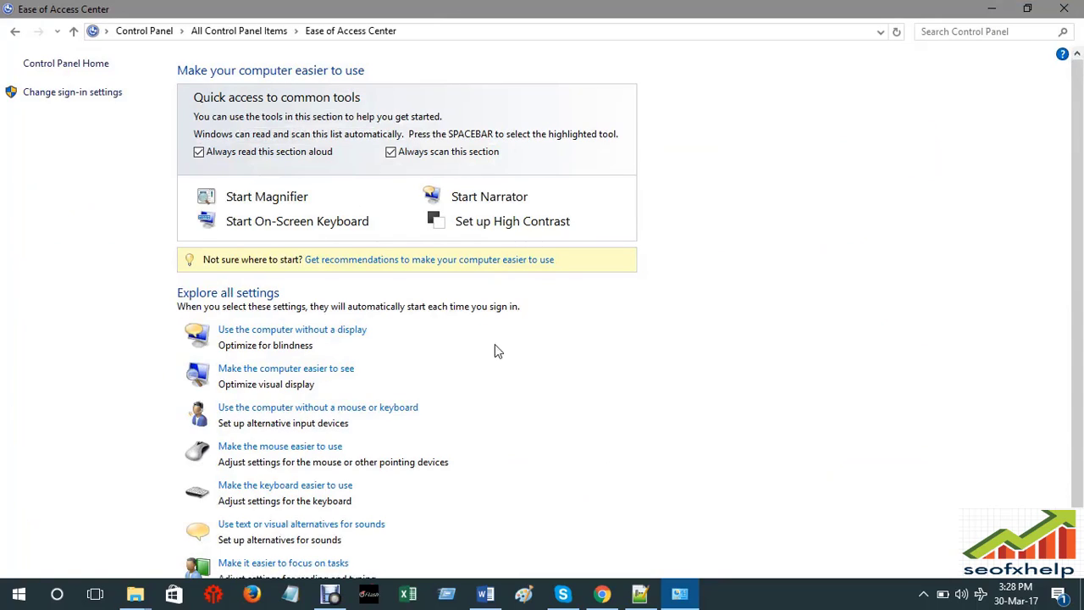
{"action": "scroll", "coordinate": [496, 347], "scroll_direction": "down", "scroll_amount": 1}
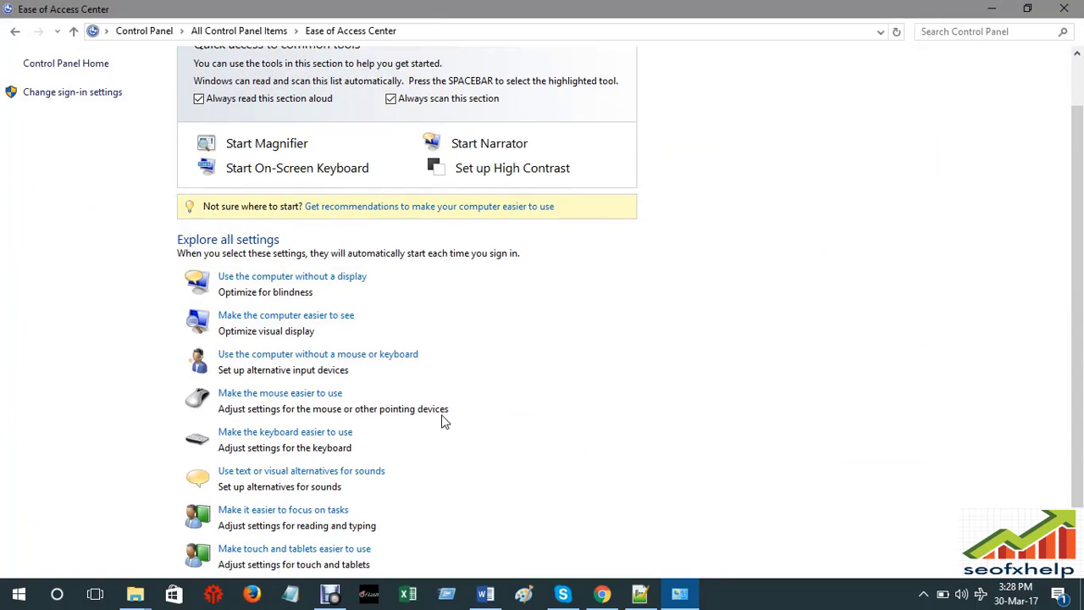
{"action": "scroll", "coordinate": [447, 409], "scroll_direction": "up", "scroll_amount": 1}
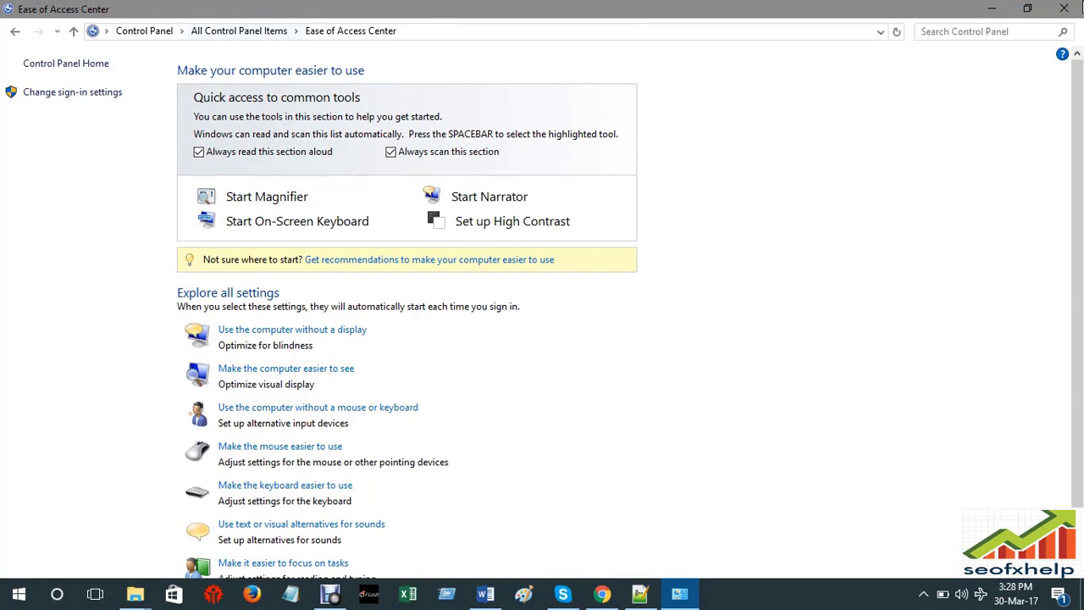
{"action": "left_click", "coordinate": [1064, 8]}
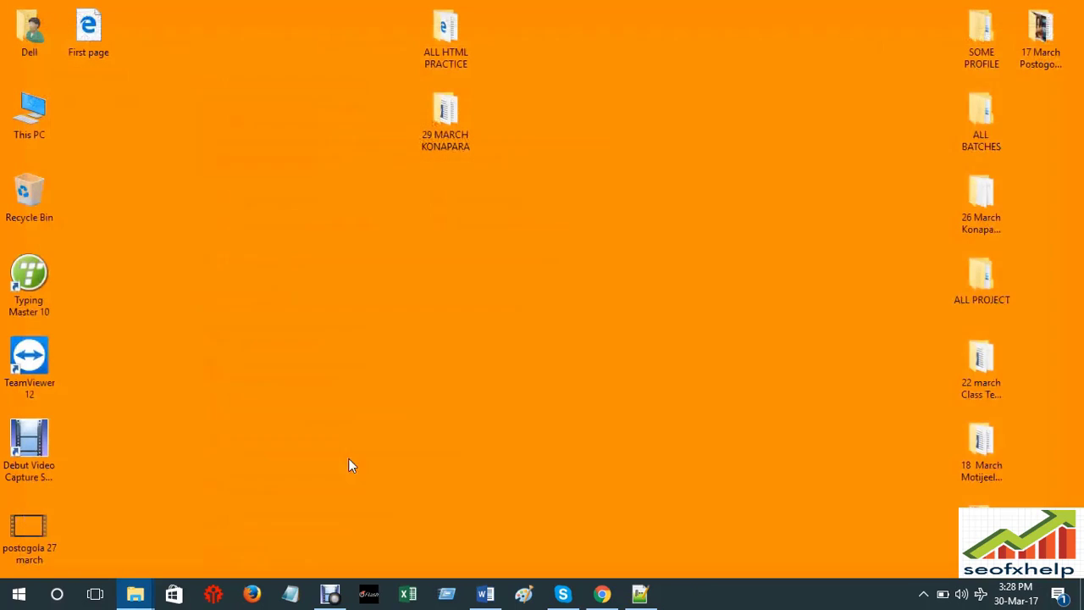
{"action": "right_click", "coordinate": [24, 595]}
{"action": "left_click", "coordinate": [132, 446]}
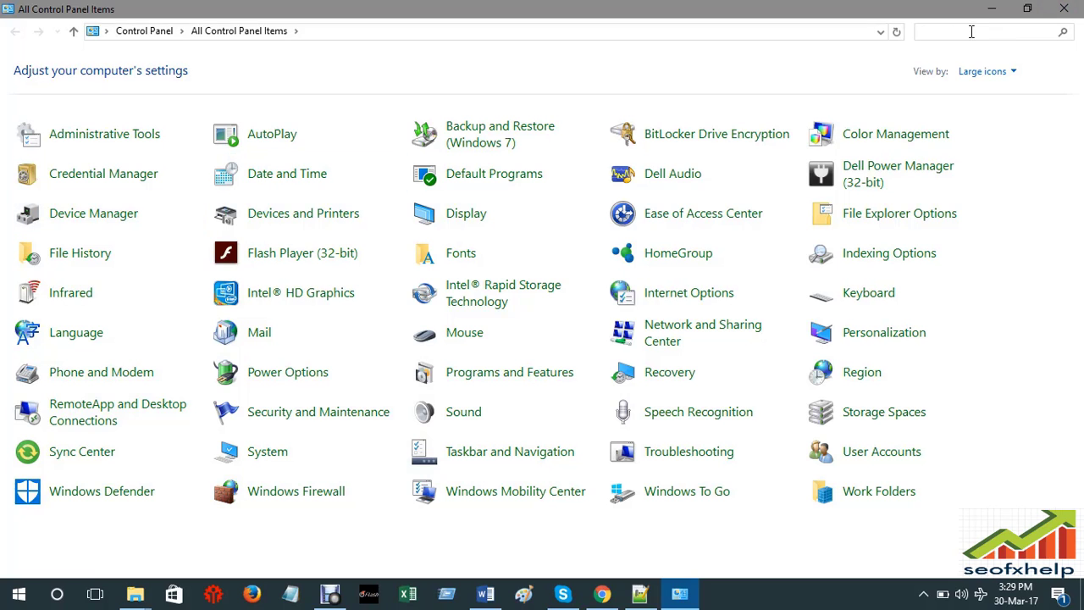
{"action": "left_click", "coordinate": [1063, 8]}
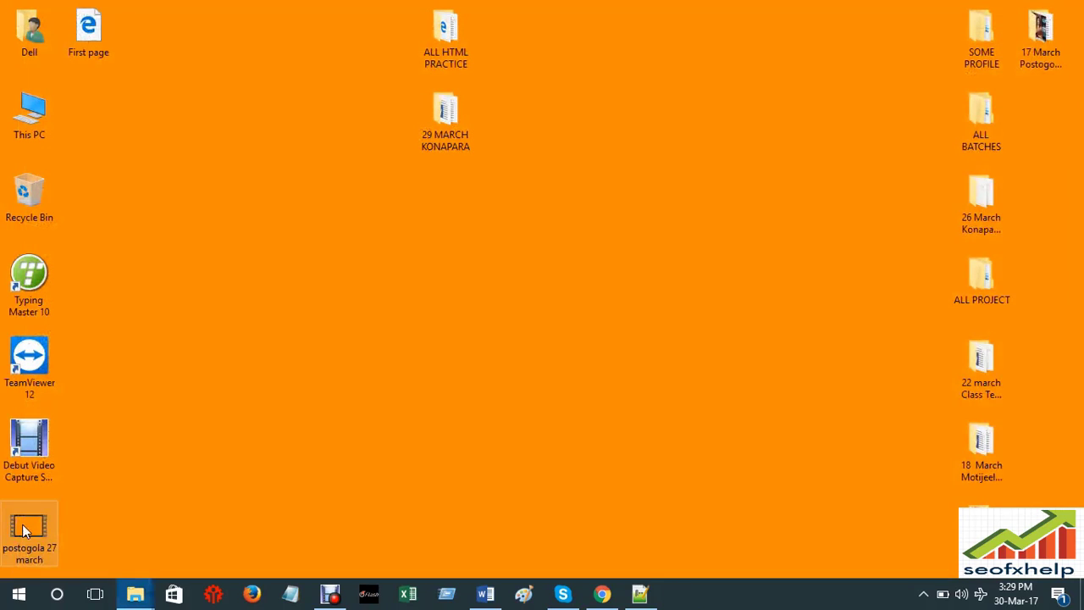
{"action": "left_click", "coordinate": [18, 593]}
{"action": "left_click", "coordinate": [824, 307]}
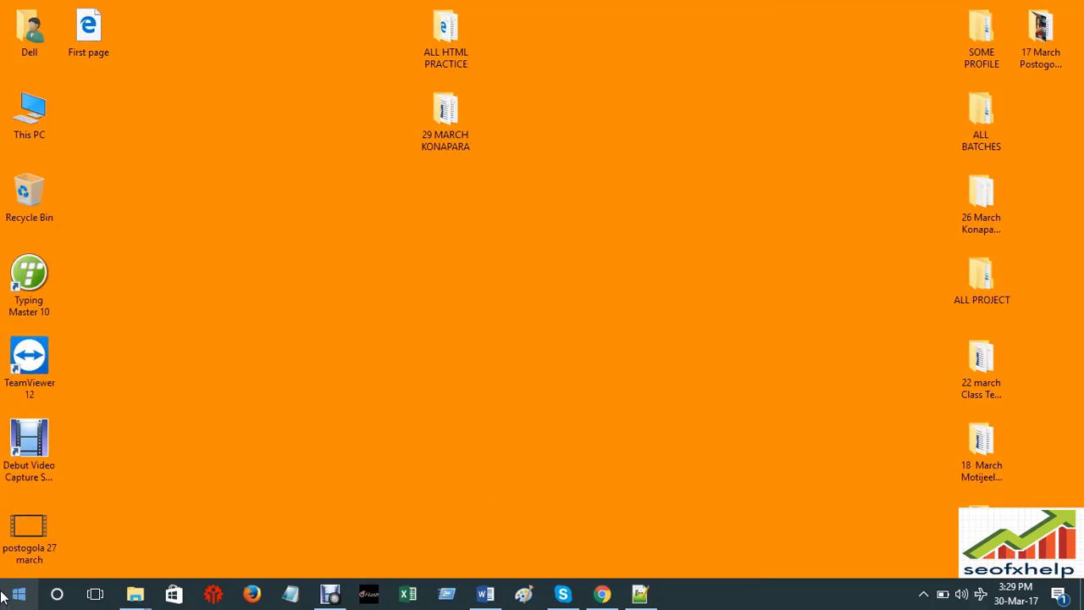
- Turn off "Hide extensions for known file types" in Control Panel's File Explorer Options, apply it and close Control Panel
{"action": "right_click", "coordinate": [18, 593]}
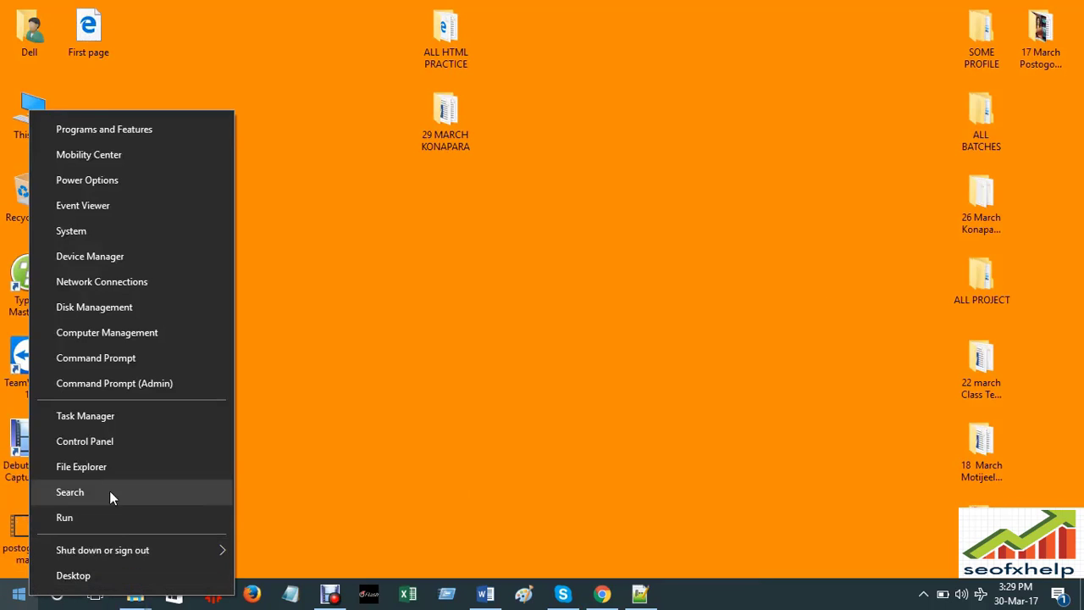
{"action": "left_click", "coordinate": [124, 442]}
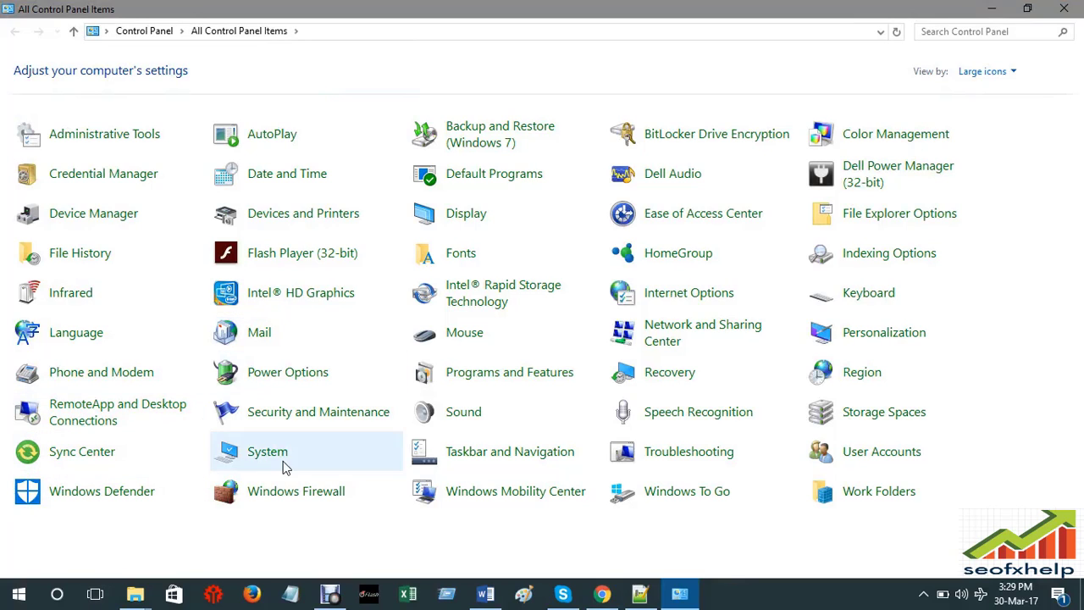
{"action": "left_click", "coordinate": [884, 220]}
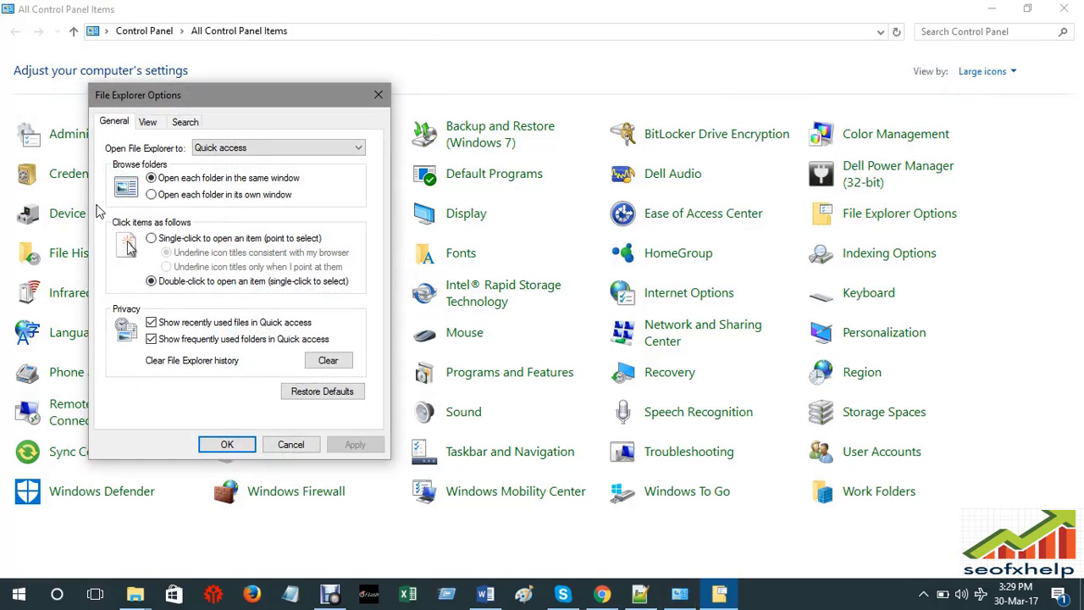
{"action": "left_click", "coordinate": [145, 125]}
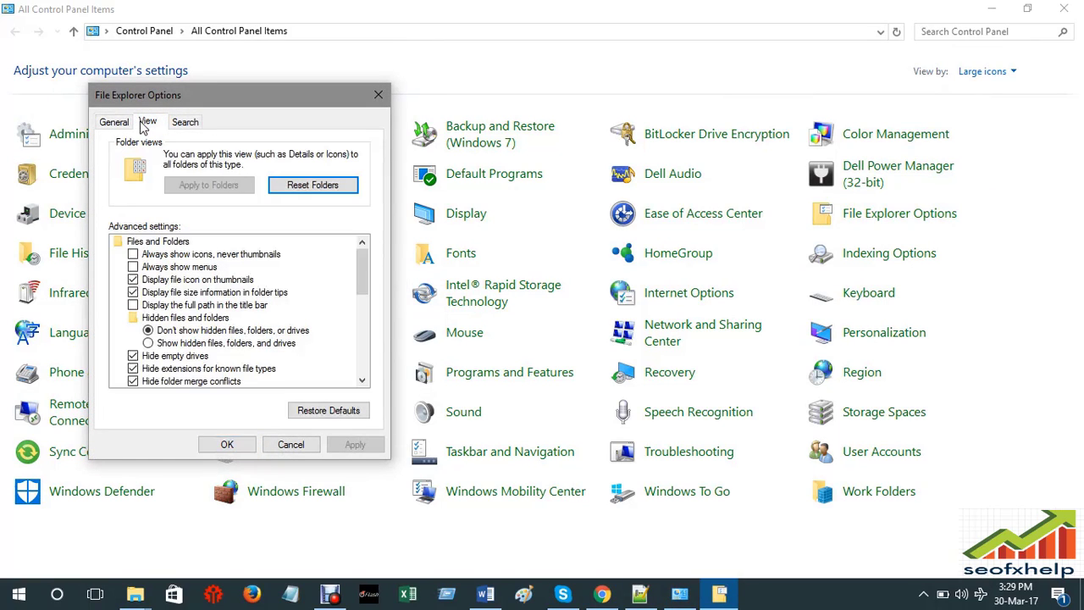
{"action": "left_click", "coordinate": [133, 368]}
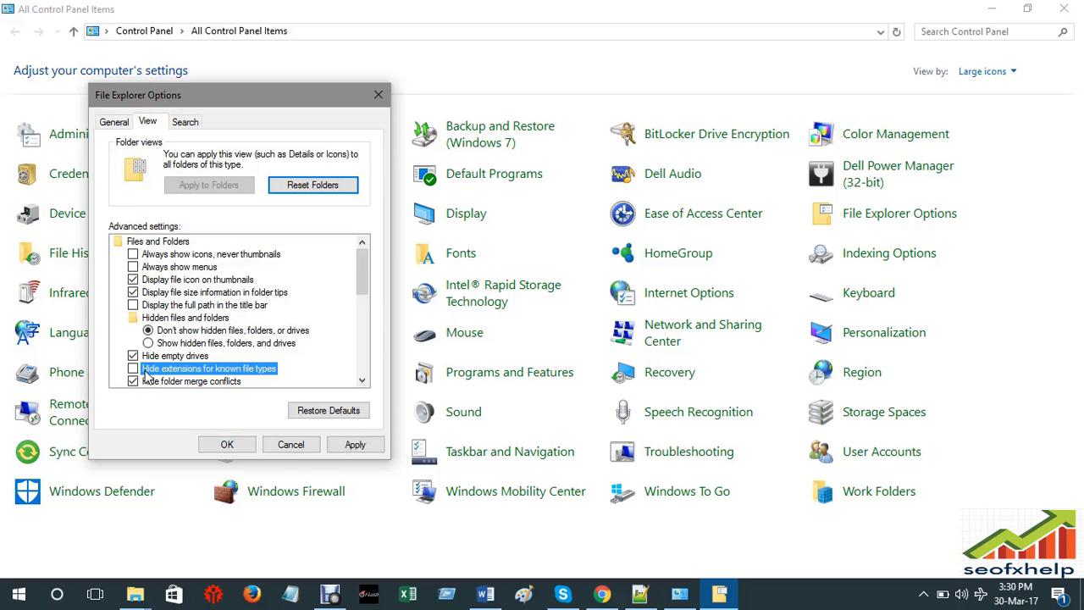
{"action": "left_click", "coordinate": [357, 445]}
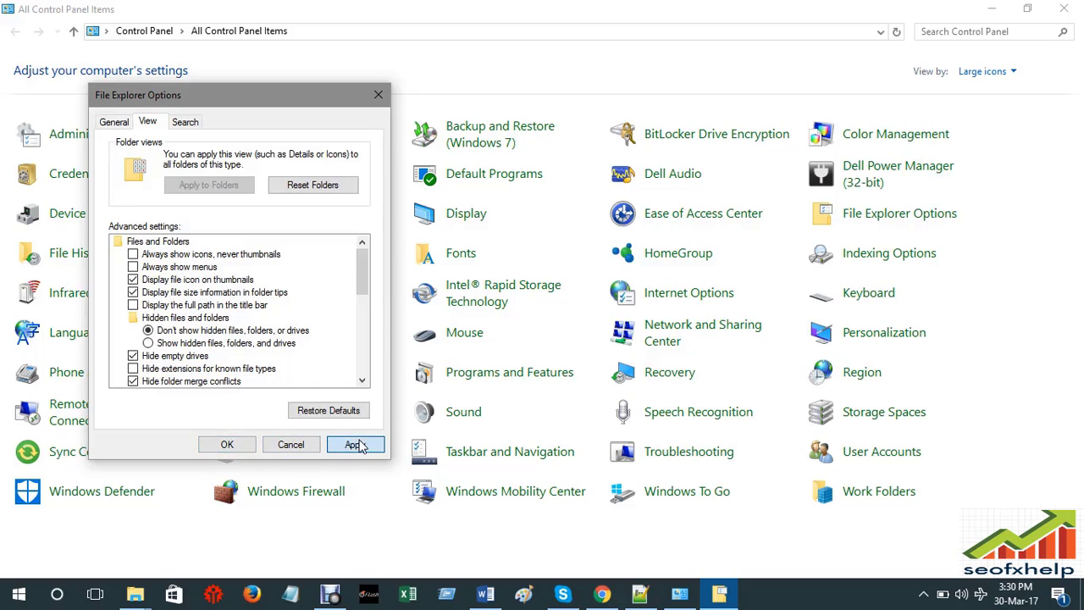
{"action": "left_click", "coordinate": [225, 444]}
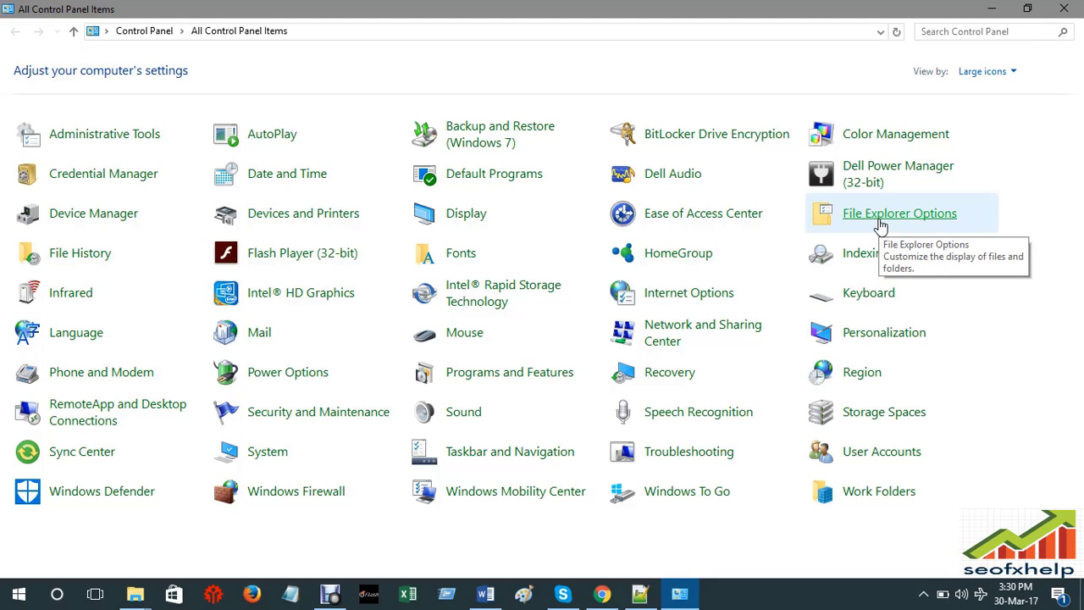
{"action": "left_click", "coordinate": [1064, 8]}
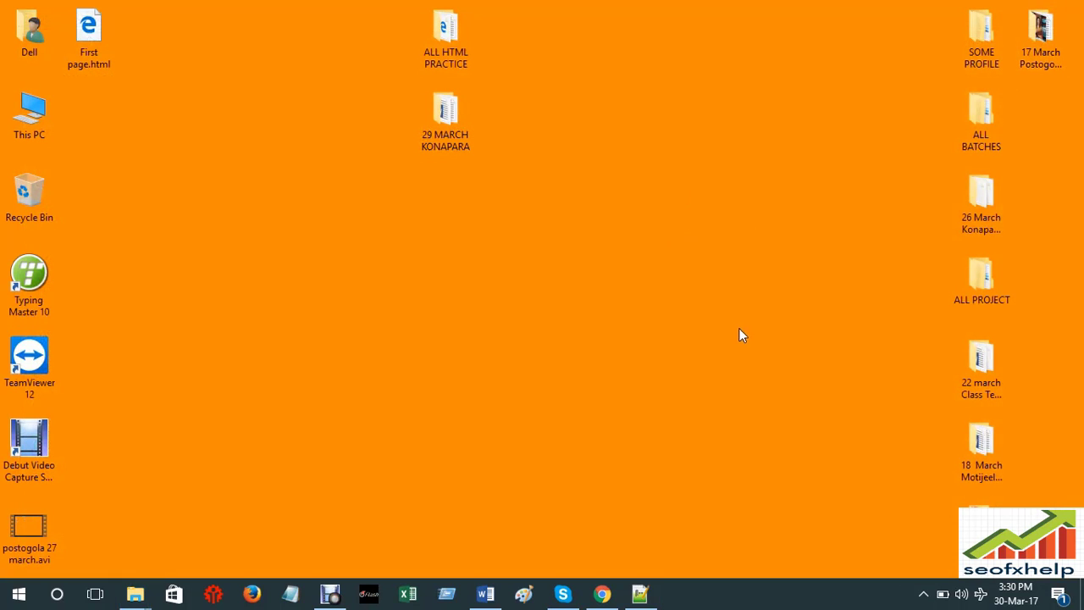
- Copy the full file name outsourcing.jpg from the picture in the desktop's Image folder and close the folder
{"action": "double_click", "coordinate": [981, 519]}
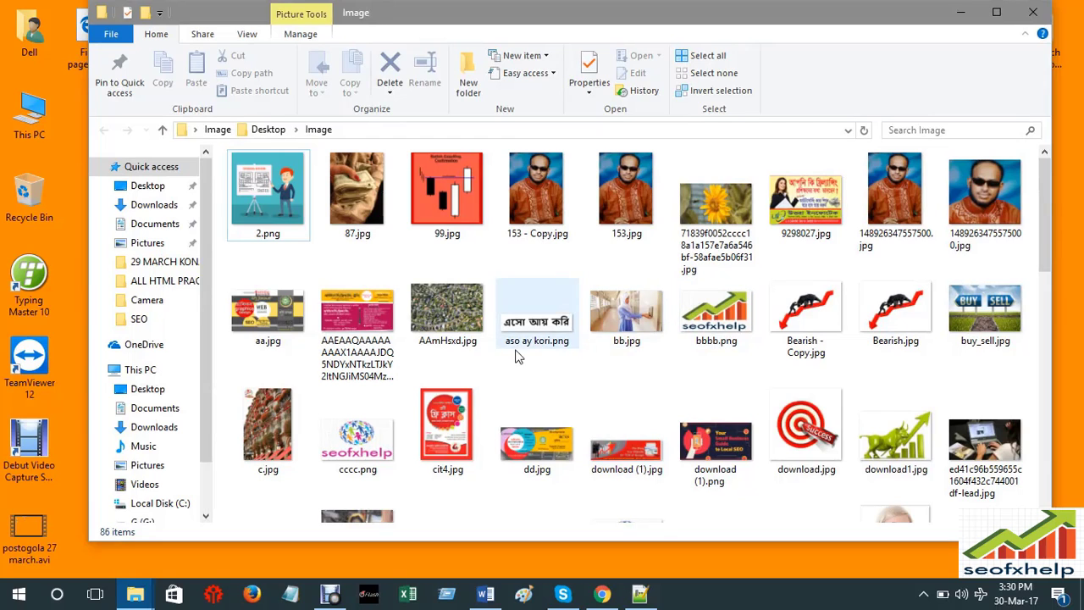
{"action": "scroll", "coordinate": [644, 356], "scroll_direction": "down", "scroll_amount": 5}
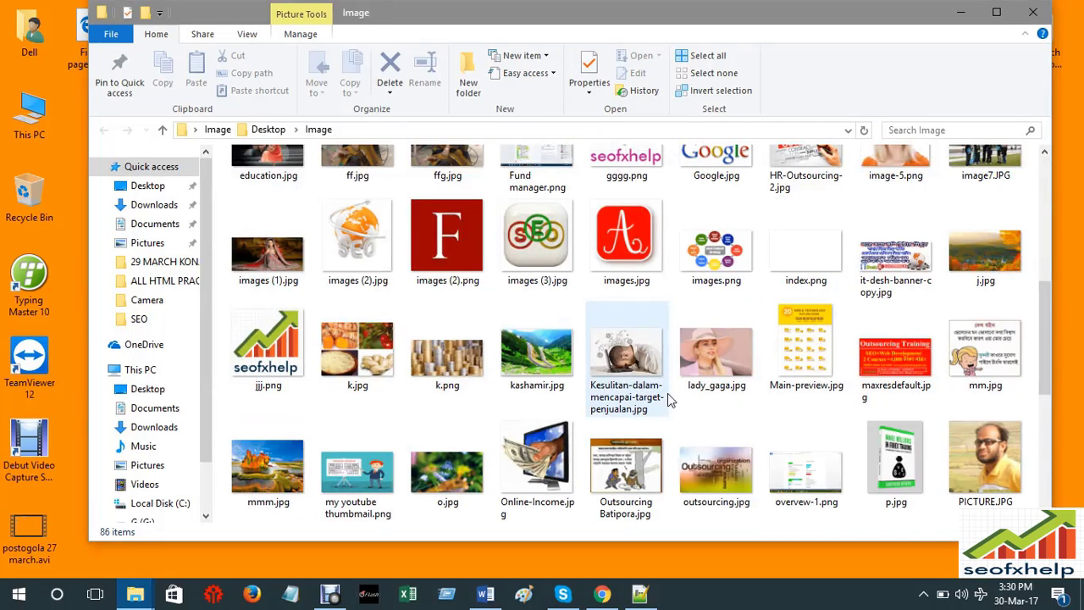
{"action": "scroll", "coordinate": [486, 436], "scroll_direction": "down", "scroll_amount": 4}
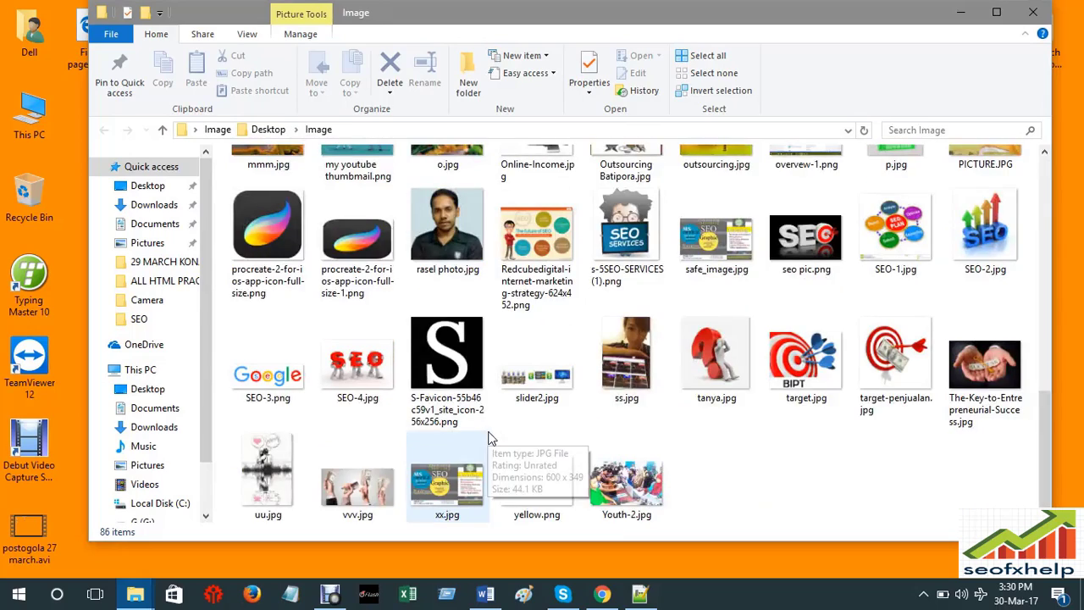
{"action": "scroll", "coordinate": [664, 457], "scroll_direction": "up", "scroll_amount": 3}
{"action": "scroll", "coordinate": [677, 444], "scroll_direction": "up", "scroll_amount": 3}
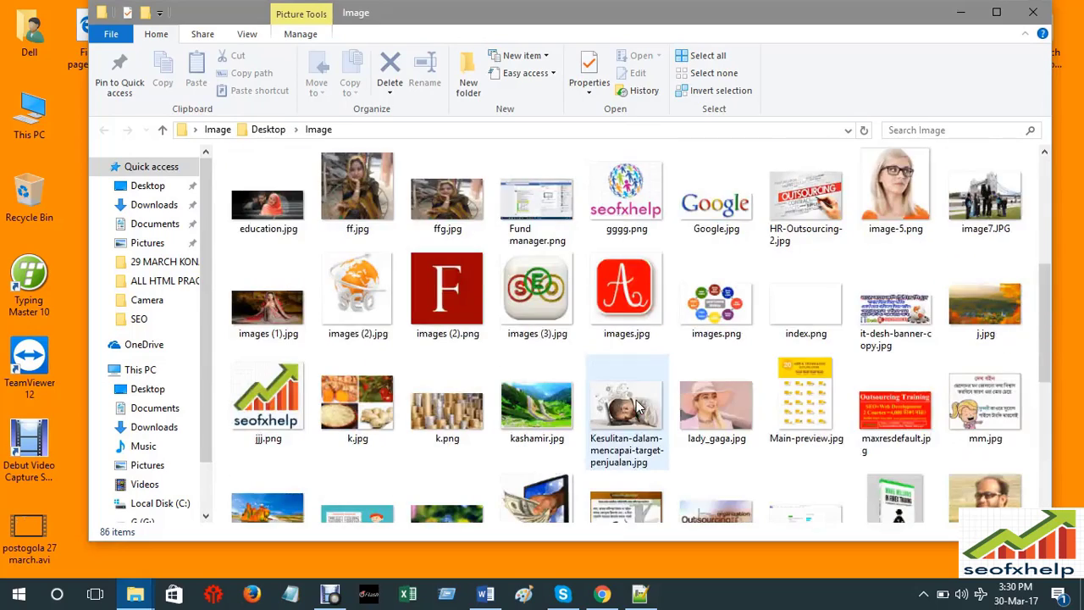
{"action": "scroll", "coordinate": [696, 433], "scroll_direction": "down", "scroll_amount": 2}
{"action": "left_click", "coordinate": [717, 378]}
{"action": "right_click", "coordinate": [717, 377]}
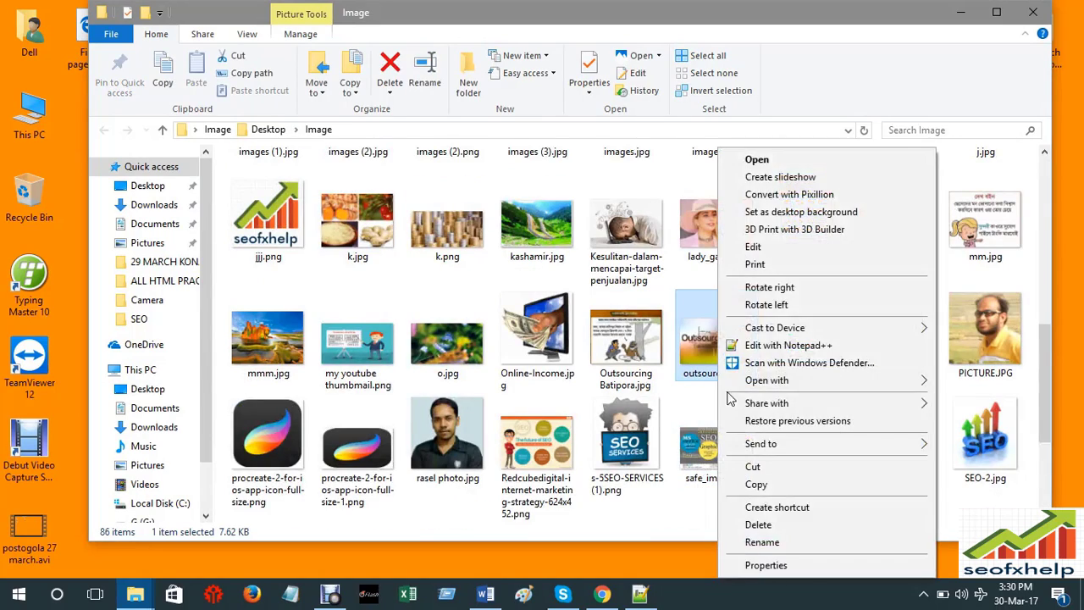
{"action": "left_click", "coordinate": [768, 544]}
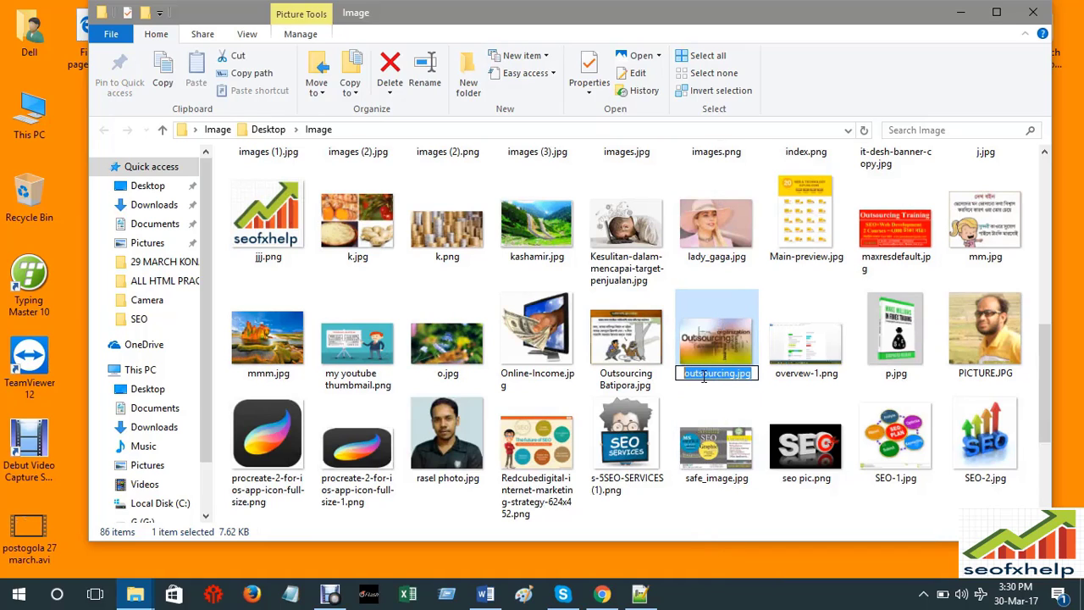
{"action": "right_click", "coordinate": [703, 374]}
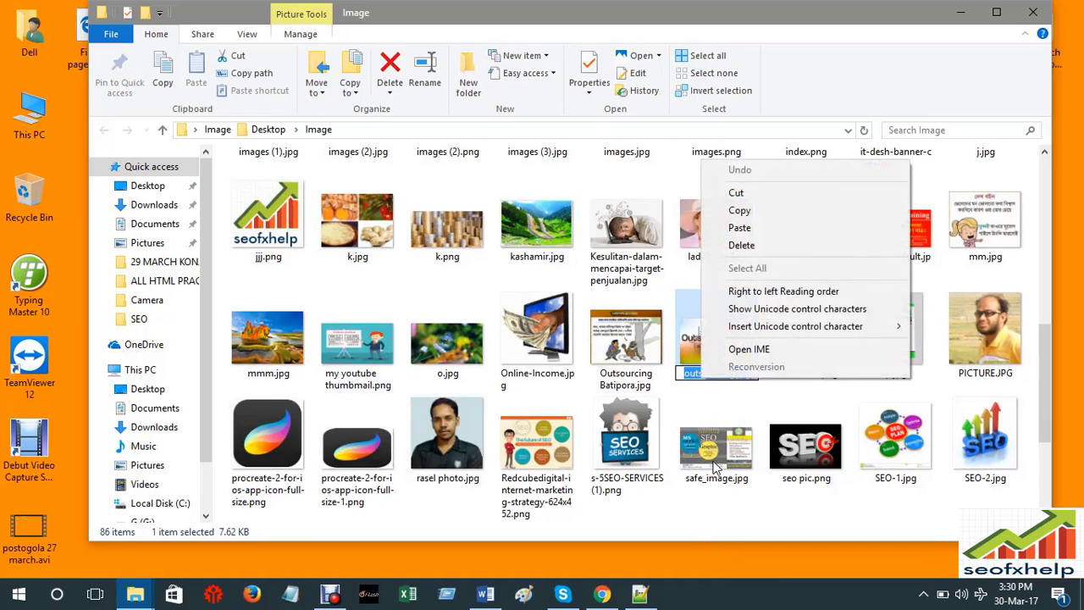
{"action": "left_click", "coordinate": [739, 211]}
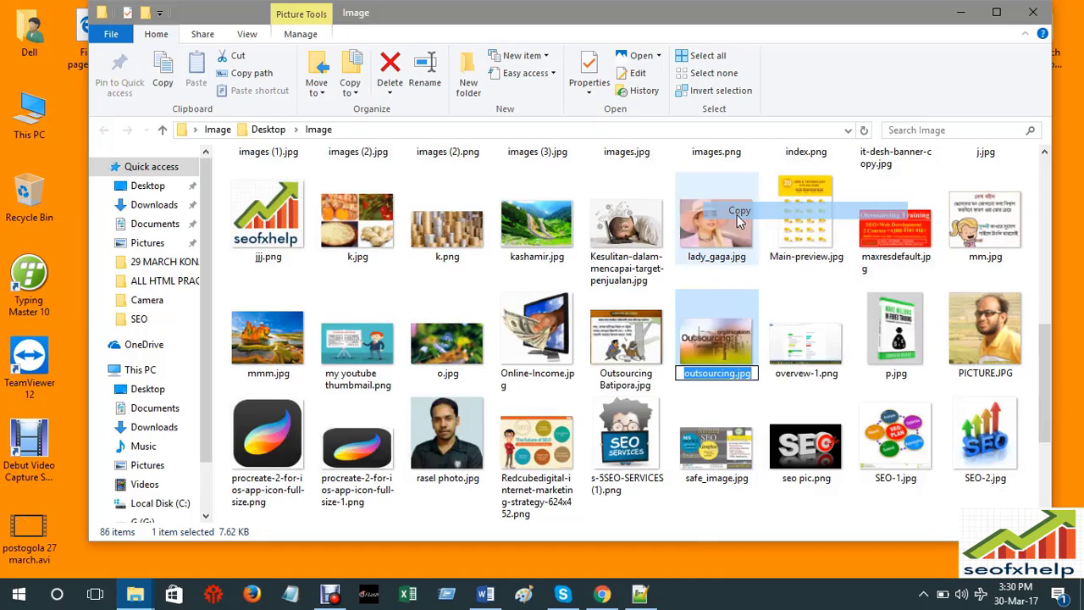
{"action": "left_click", "coordinate": [1033, 12]}
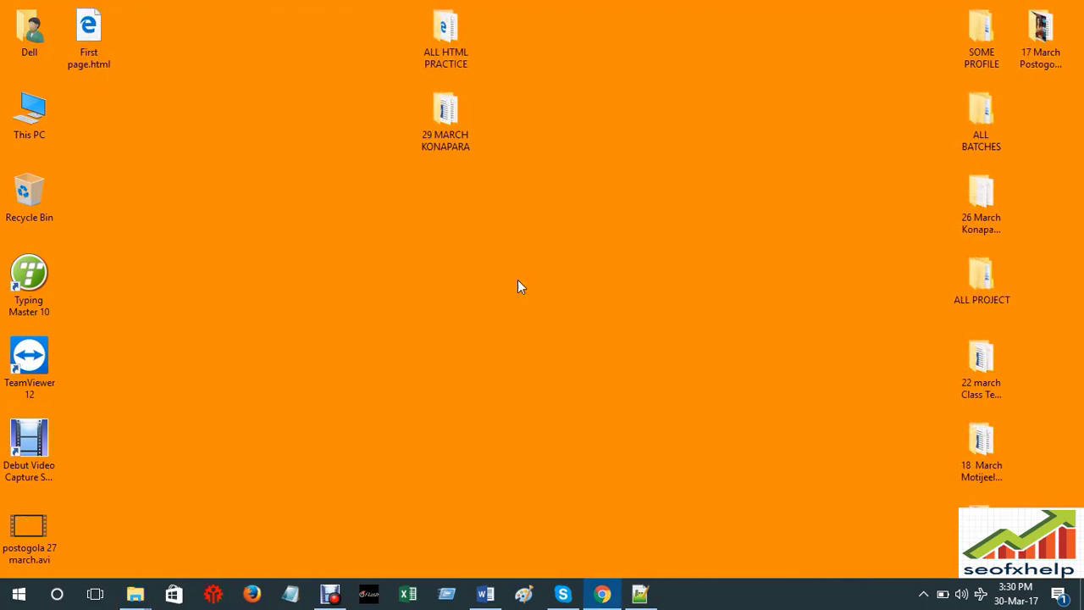
- Return to Notepad++ and replace outsourcing in the line 13 image source with the copied name, making the path Image/outsourcing.jpg
{"action": "left_click", "coordinate": [641, 594]}
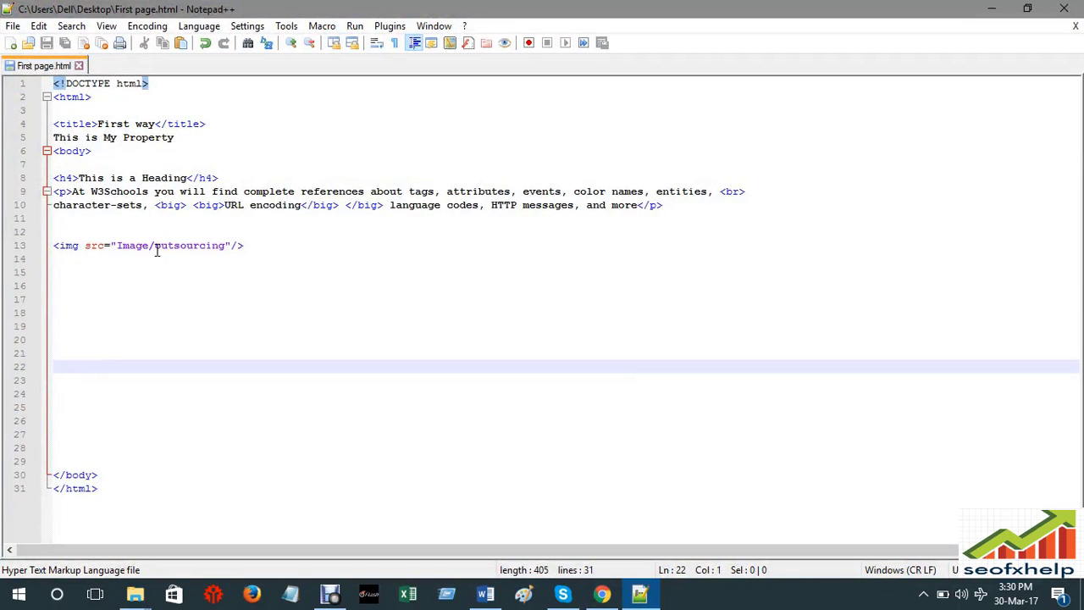
{"action": "left_click", "coordinate": [225, 244]}
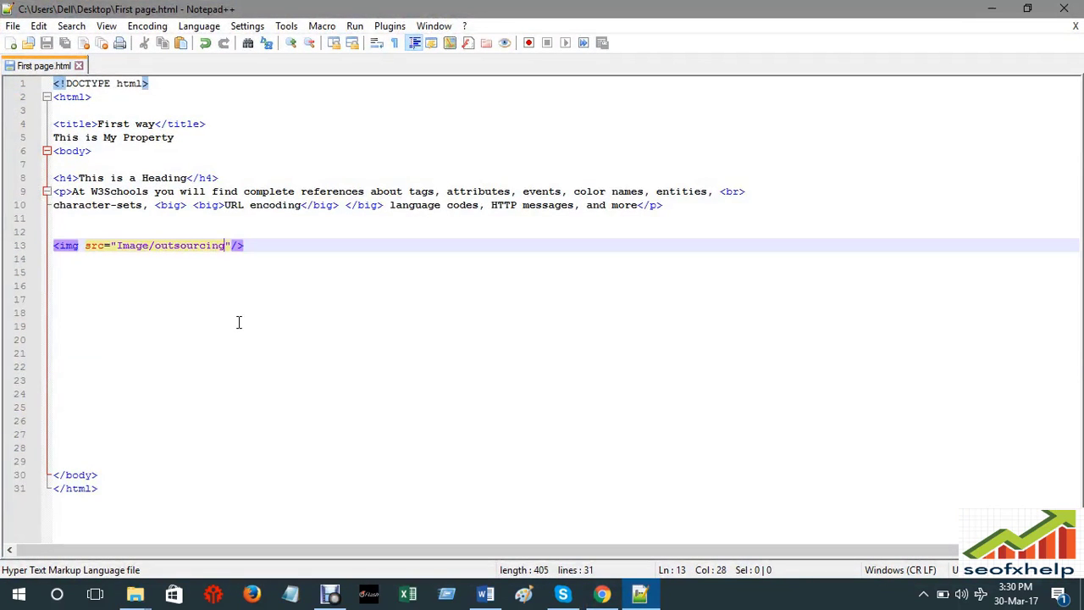
{"action": "key", "text": "BackSpace"}
{"action": "key", "text": "BackSpace"}
{"action": "key", "text": "BackSpace"}
{"action": "key", "text": "BackSpace"}
{"action": "key", "text": "BackSpace"}
{"action": "key", "text": "BackSpace"}
{"action": "key", "text": "BackSpace"}
{"action": "key", "text": "BackSpace"}
{"action": "key", "text": "BackSpace"}
{"action": "key", "text": "BackSpace"}
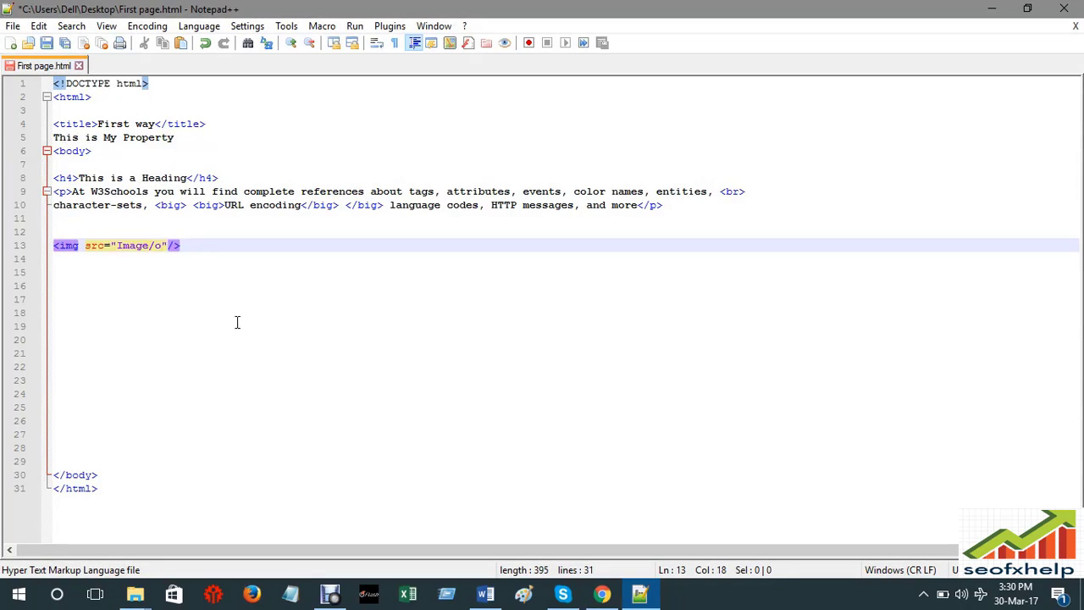
{"action": "key", "text": "BackSpace"}
{"action": "right_click", "coordinate": [155, 246]}
{"action": "left_click", "coordinate": [199, 289]}
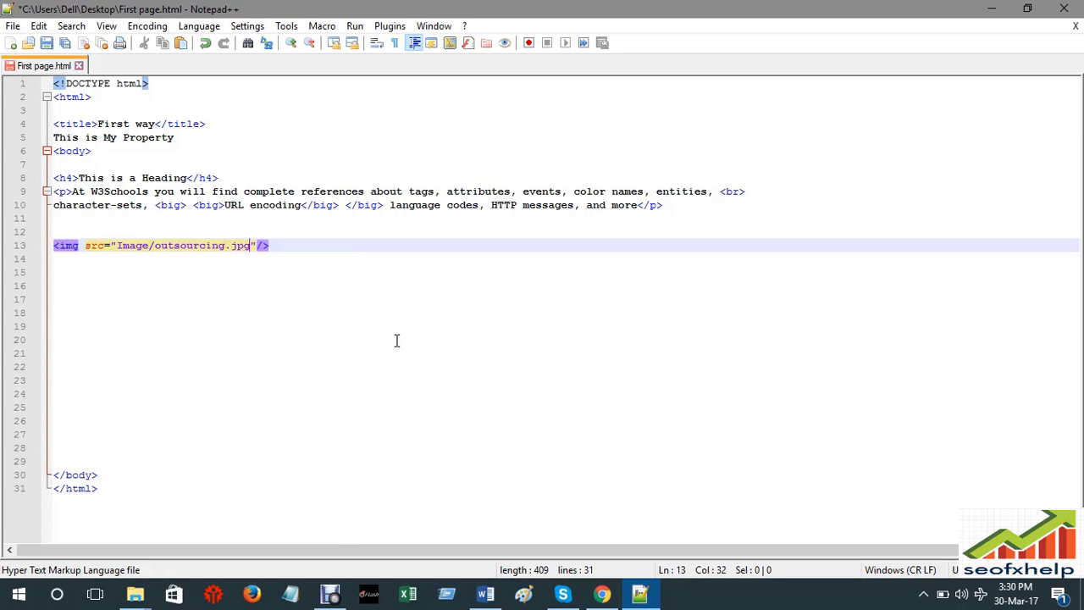
- Save First page.html, launch it in Chrome to check the outsourcing picture, and minimize the browser
{"action": "key", "text": "ctrl+s"}
{"action": "left_click", "coordinate": [354, 26]}
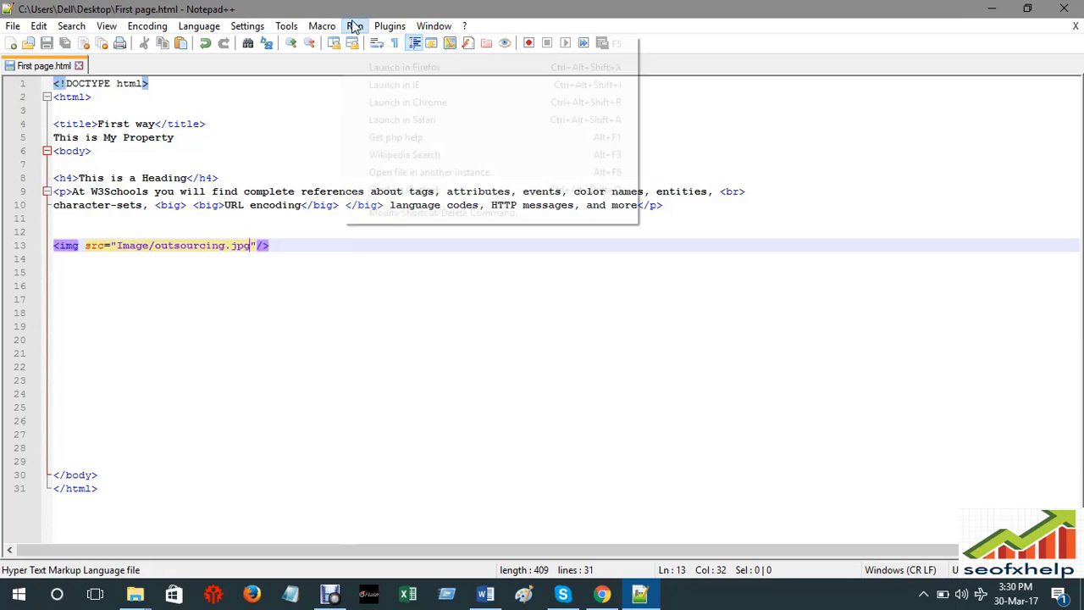
{"action": "left_click", "coordinate": [404, 103]}
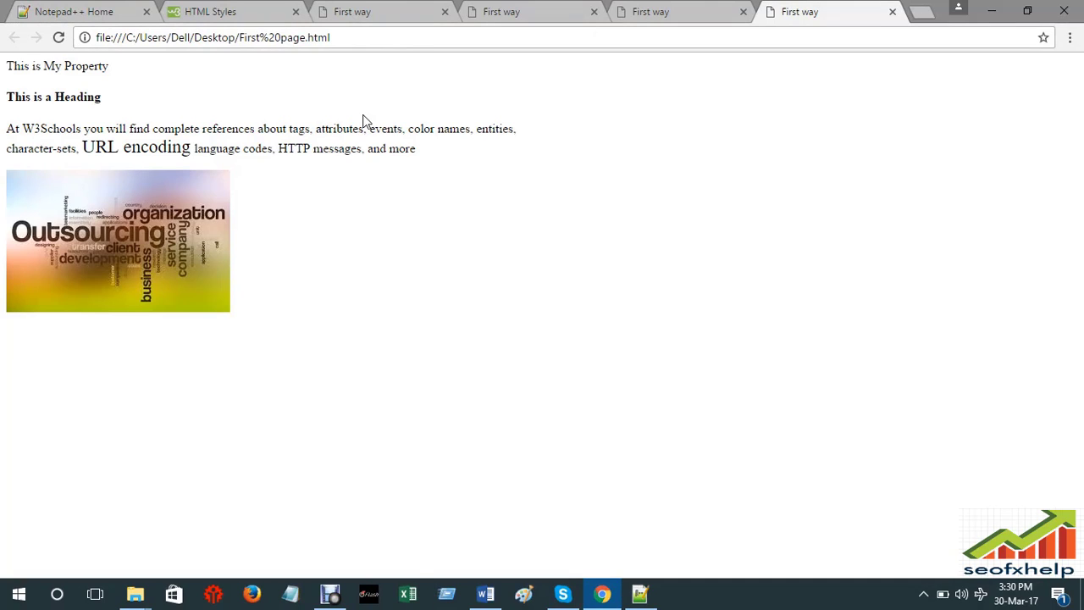
{"action": "left_click", "coordinate": [992, 11]}
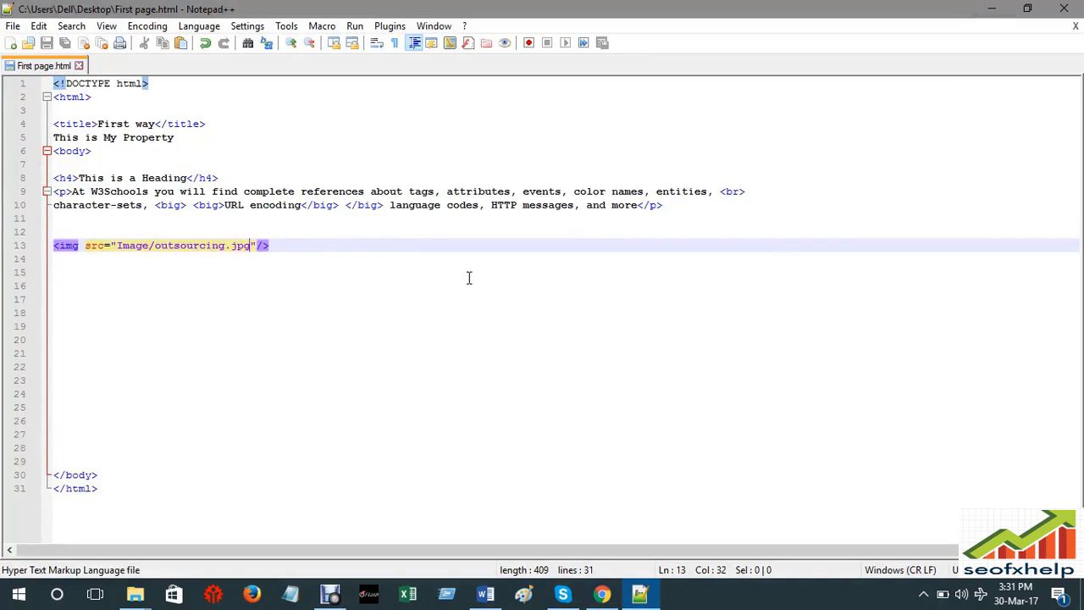
{"action": "left_click", "coordinate": [992, 10]}
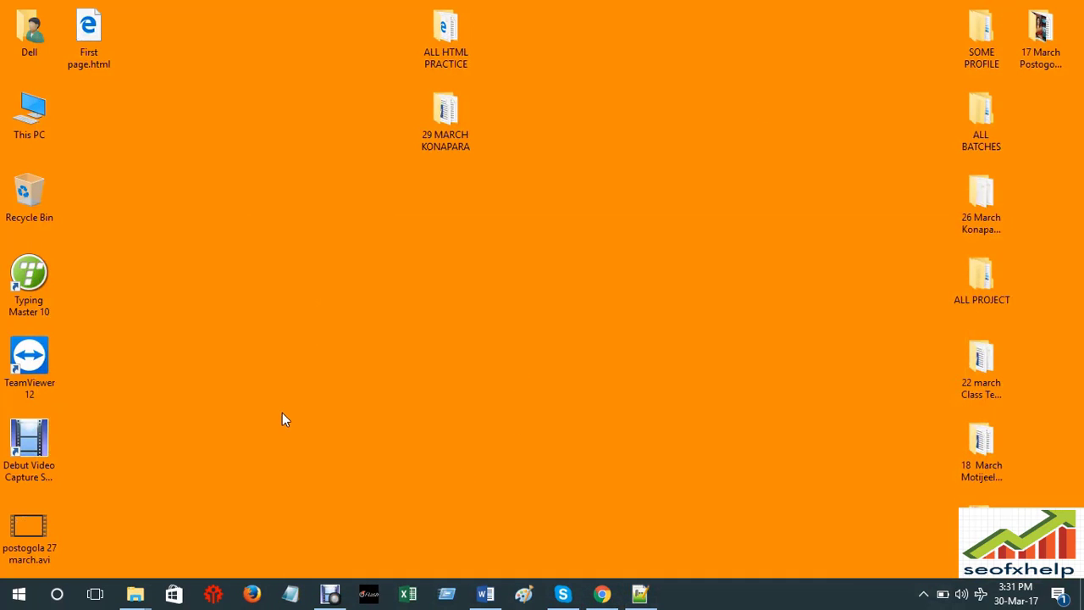
{"action": "double_click", "coordinate": [982, 119]}
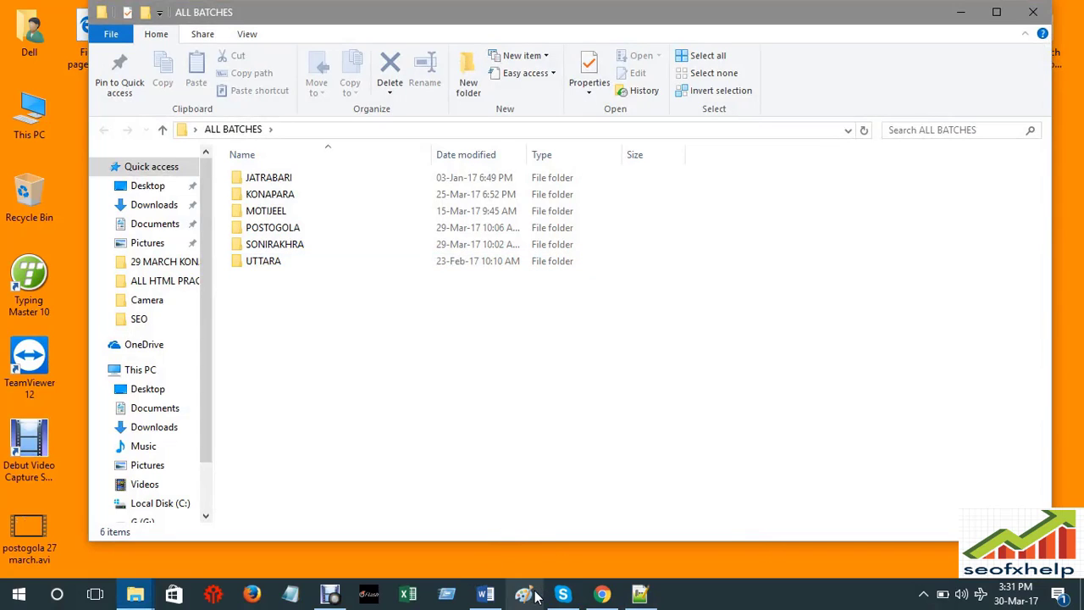
{"action": "left_click", "coordinate": [1033, 12]}
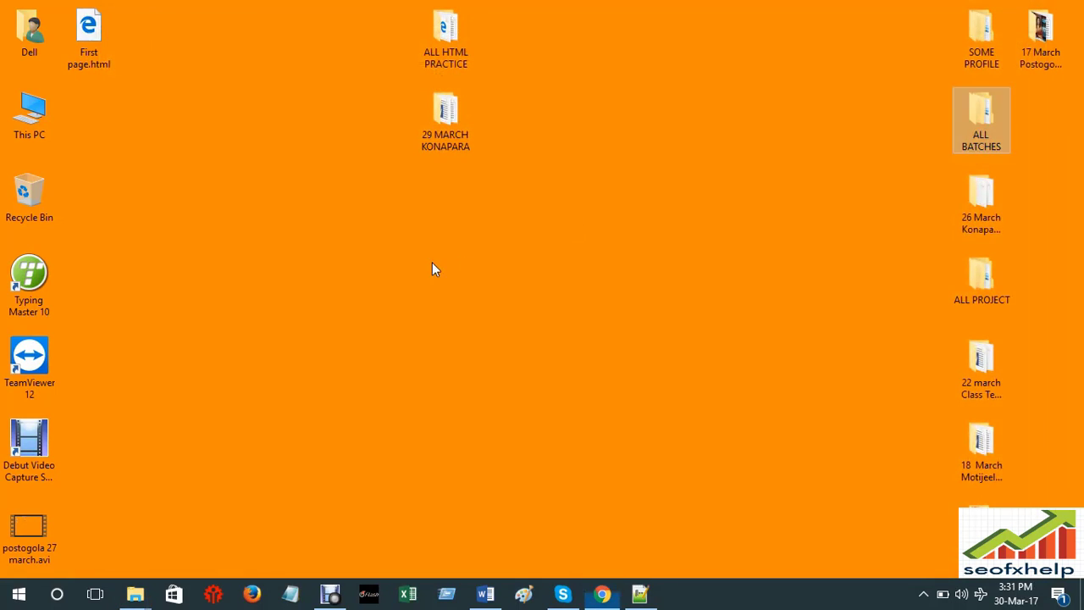
{"action": "left_click", "coordinate": [640, 594]}
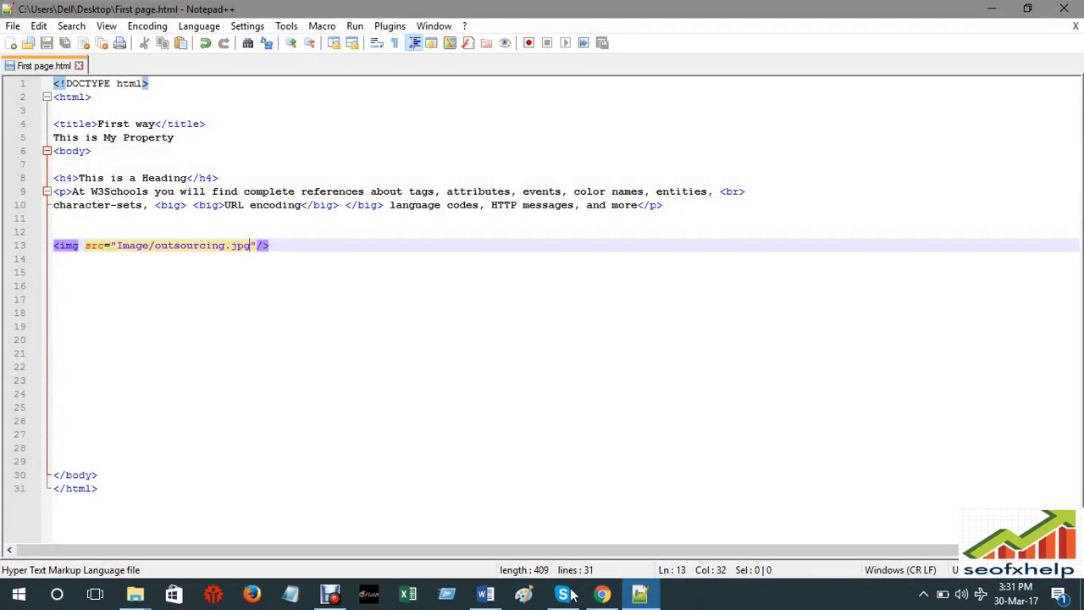
- Minimize the editor, review the View settings of File Explorer Options in Control Panel, and close both windows without changes
{"action": "left_click", "coordinate": [992, 9]}
{"action": "right_click", "coordinate": [19, 594]}
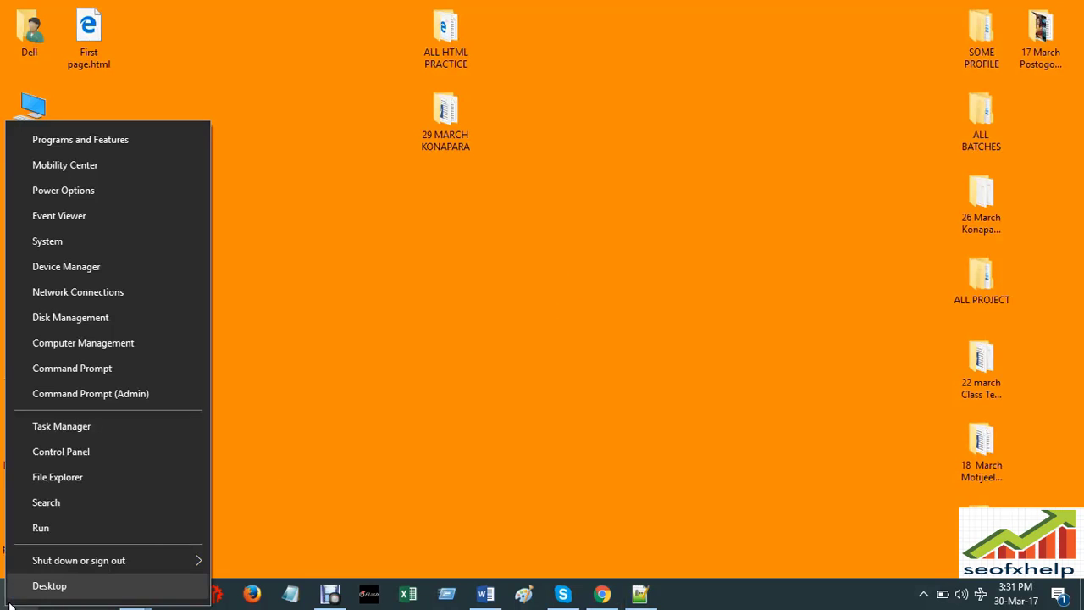
{"action": "left_click", "coordinate": [362, 375]}
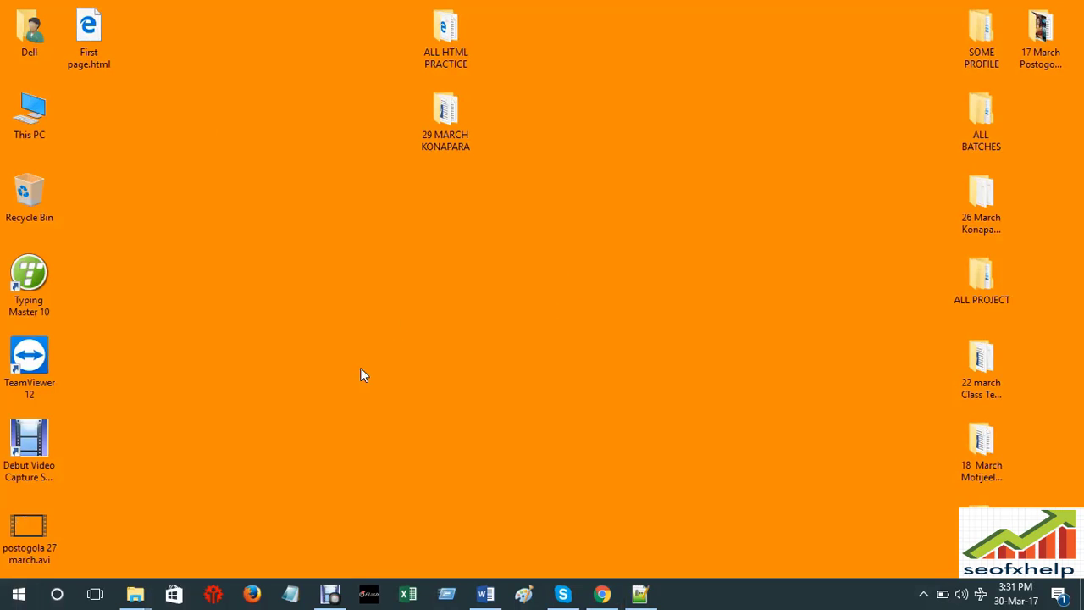
{"action": "right_click", "coordinate": [22, 596]}
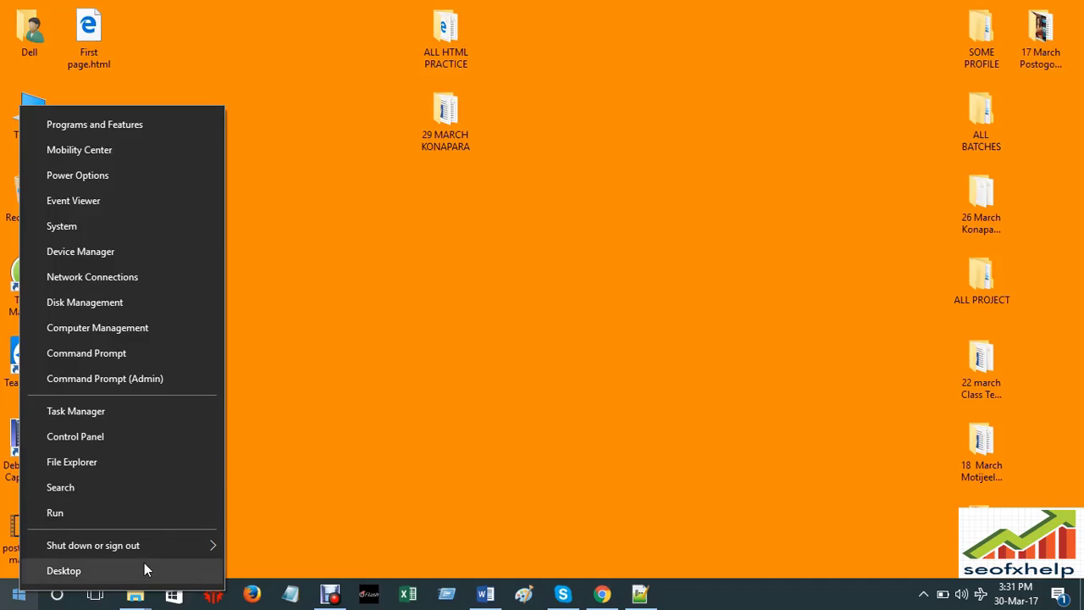
{"action": "left_click", "coordinate": [167, 440]}
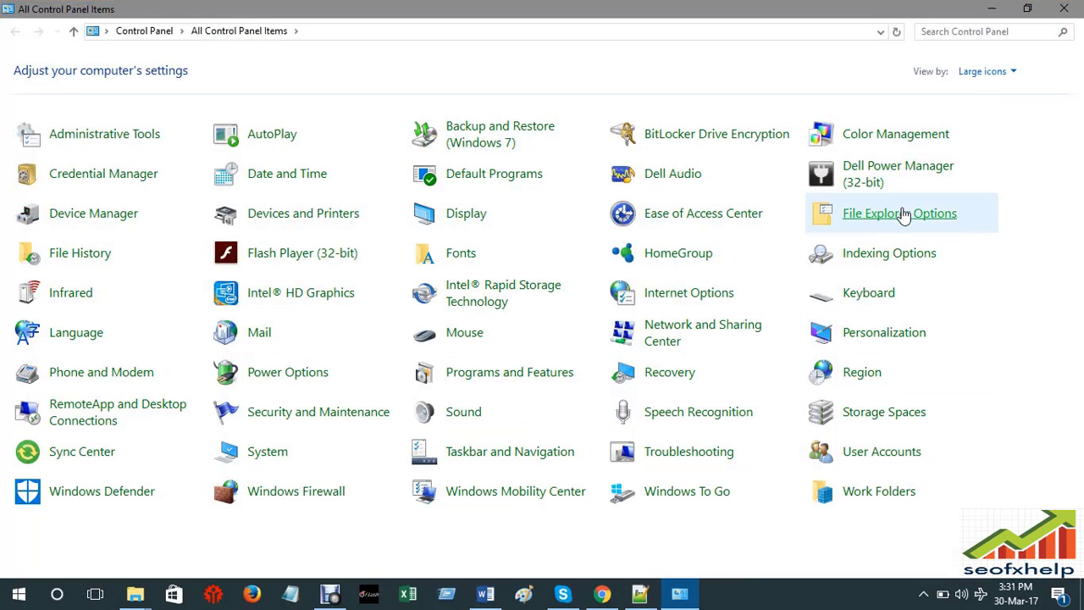
{"action": "left_click", "coordinate": [912, 221]}
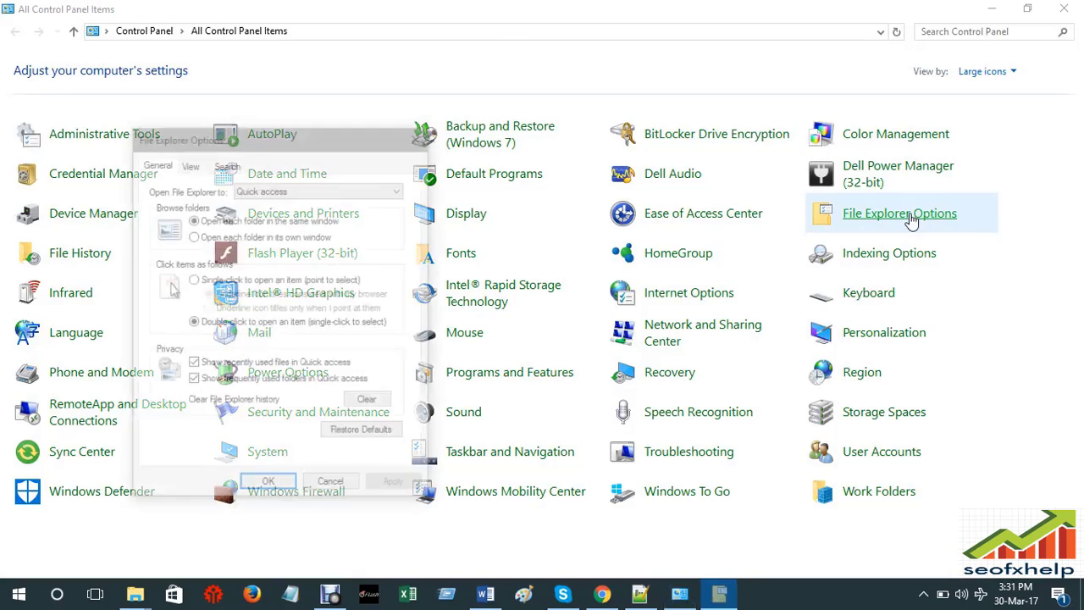
{"action": "left_click", "coordinate": [191, 165]}
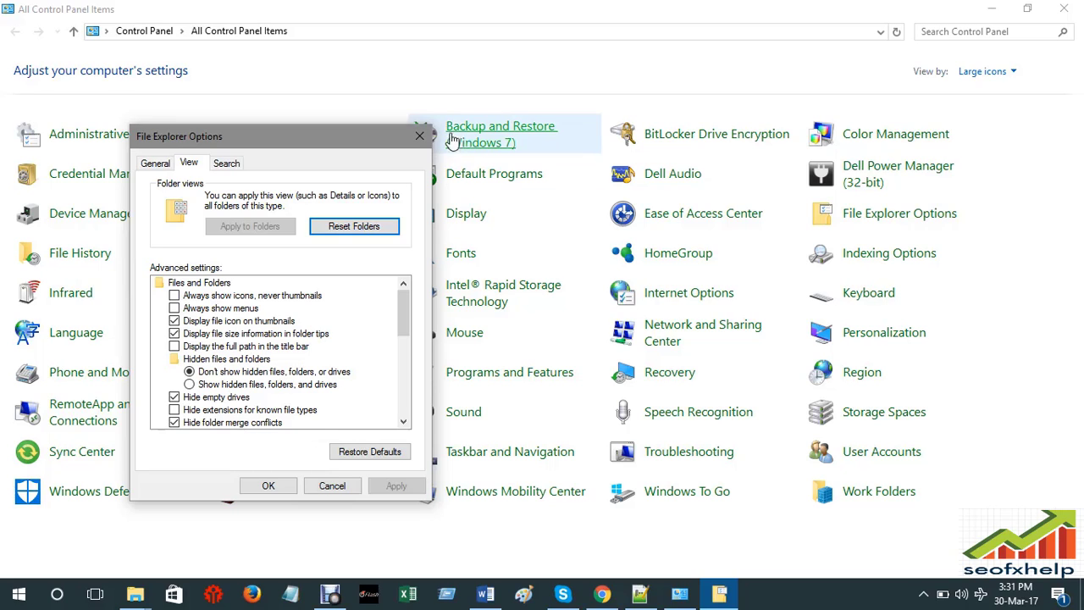
{"action": "left_click", "coordinate": [418, 135]}
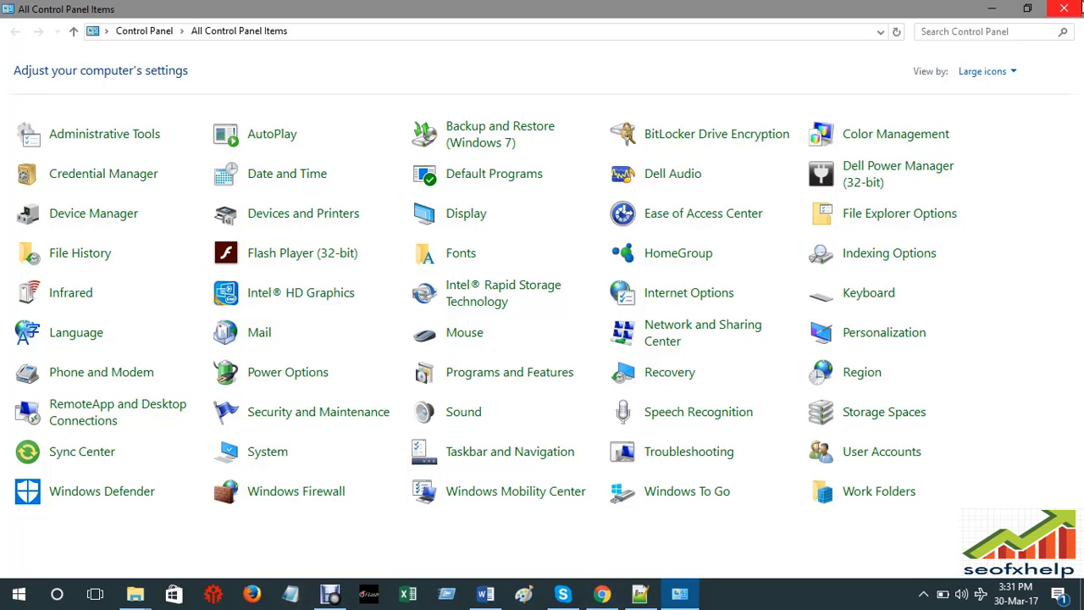
{"action": "left_click", "coordinate": [1063, 8]}
{"action": "right_click", "coordinate": [358, 199]}
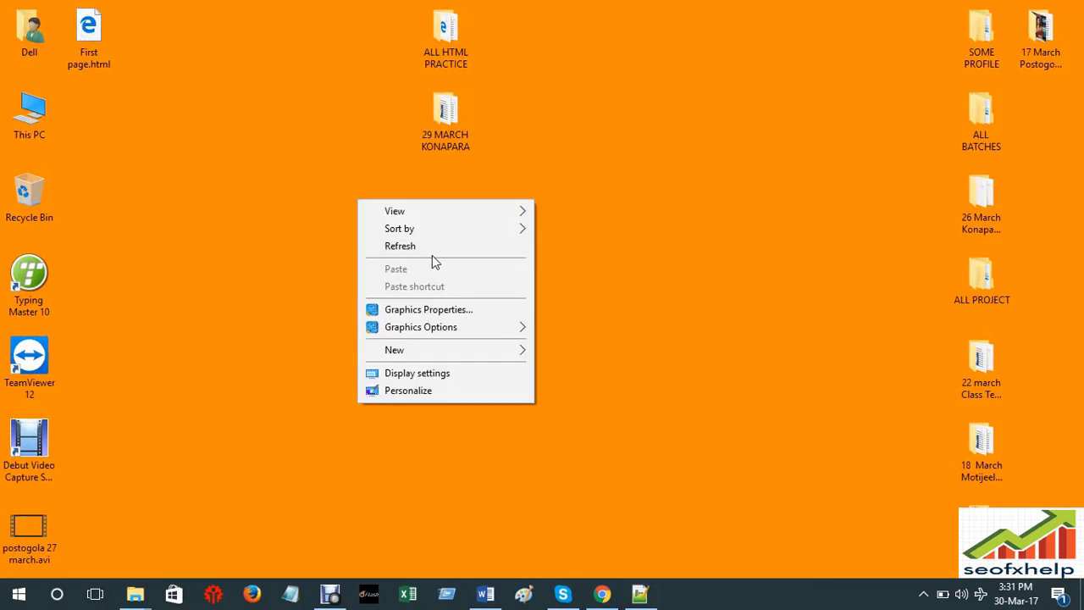
{"action": "right_click", "coordinate": [199, 214]}
{"action": "left_click", "coordinate": [232, 261]}
{"action": "right_click", "coordinate": [215, 210]}
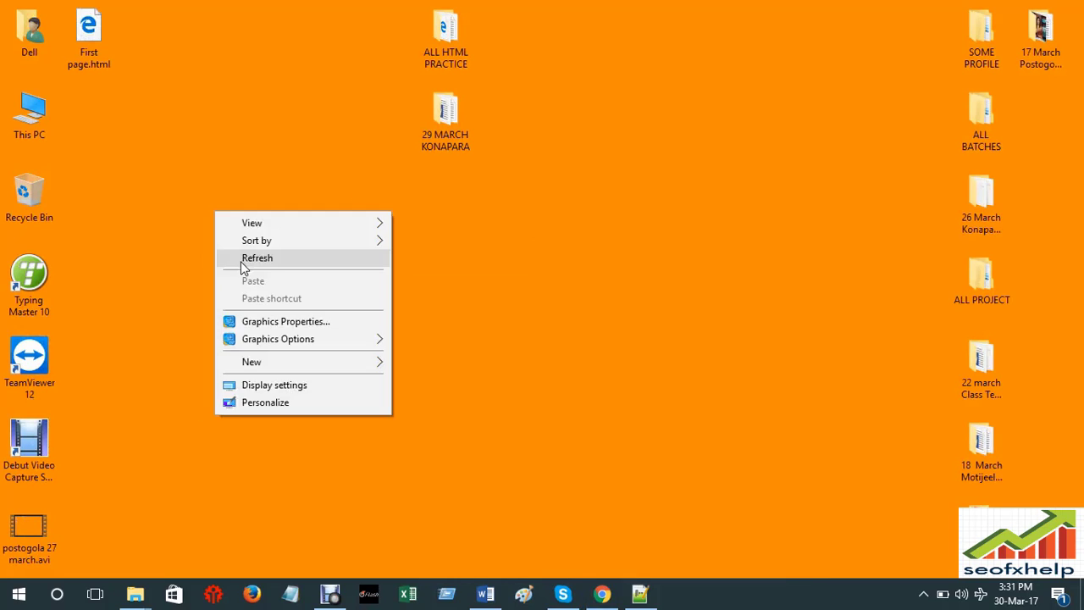
{"action": "left_click", "coordinate": [238, 257]}
{"action": "right_click", "coordinate": [208, 202]}
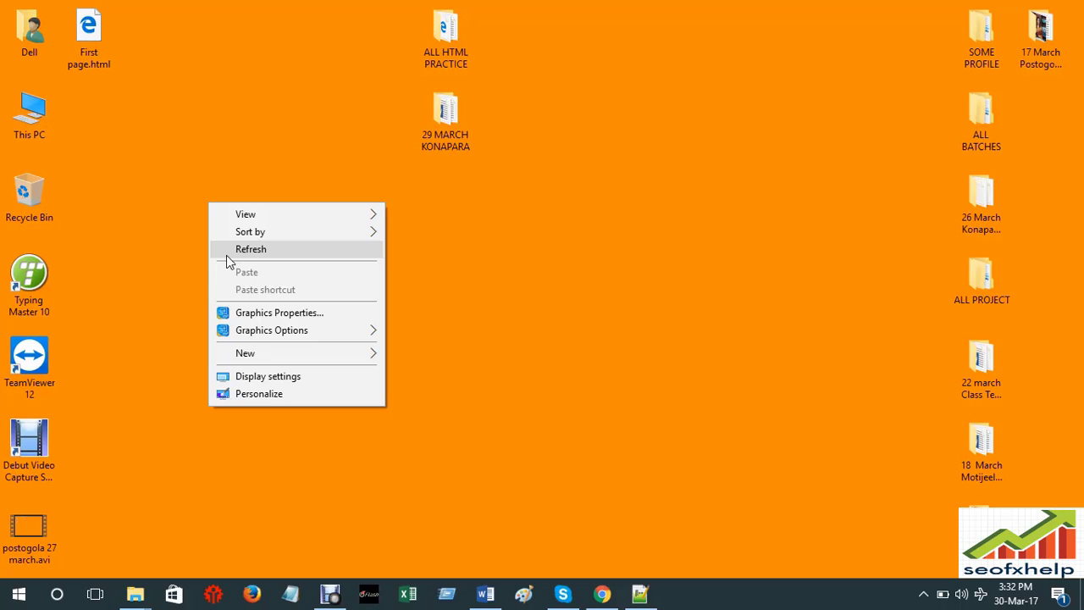
{"action": "left_click", "coordinate": [240, 250]}
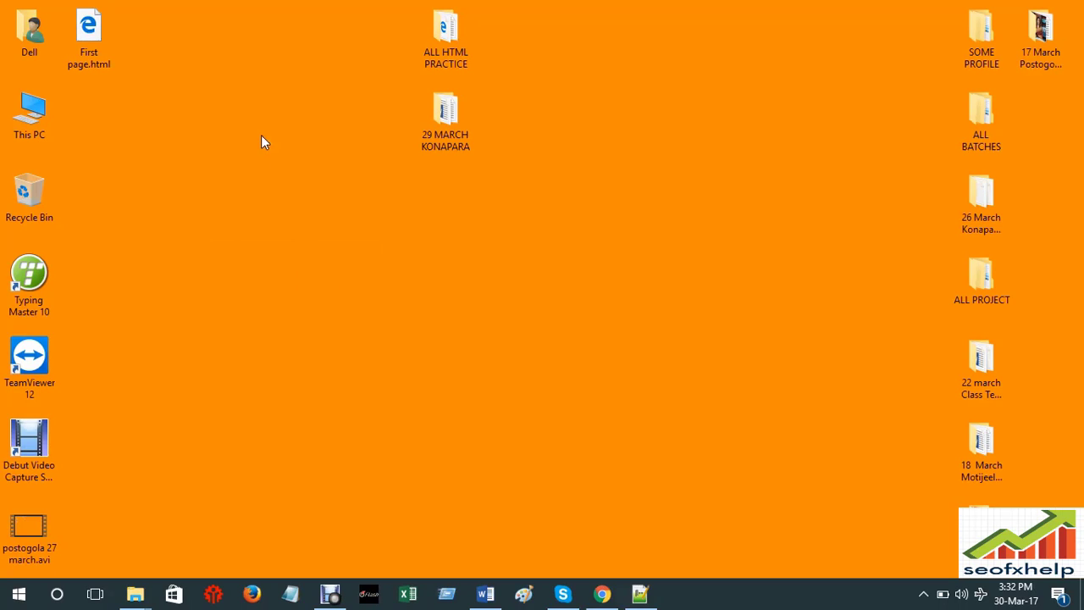
{"action": "right_click", "coordinate": [262, 135]}
{"action": "left_click", "coordinate": [294, 186]}
{"action": "right_click", "coordinate": [198, 215]}
{"action": "left_click", "coordinate": [232, 264]}
{"action": "right_click", "coordinate": [411, 218]}
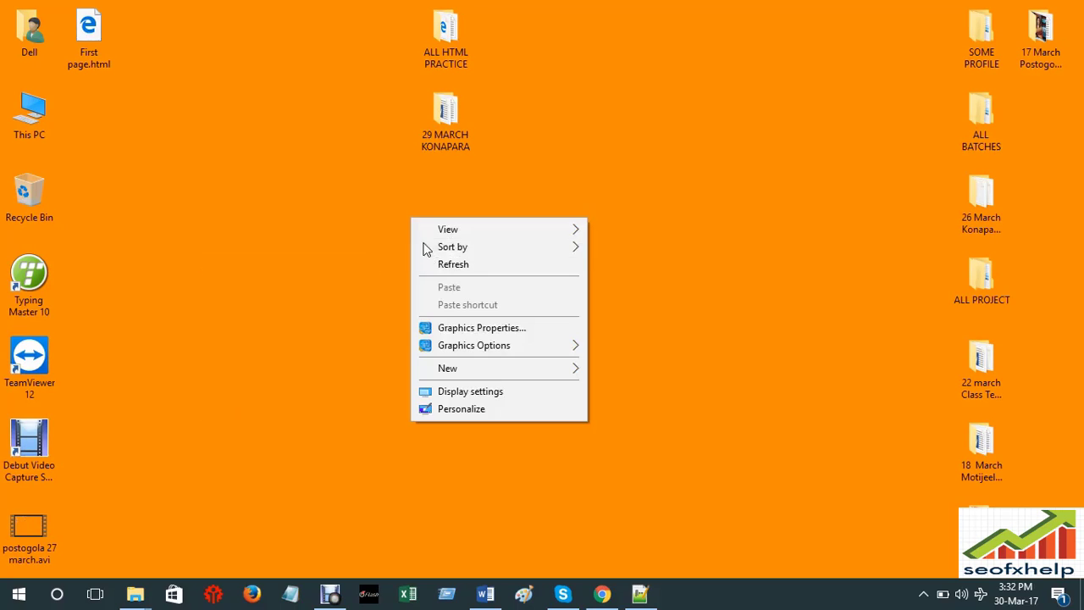
{"action": "left_click", "coordinate": [436, 259]}
{"action": "right_click", "coordinate": [206, 212]}
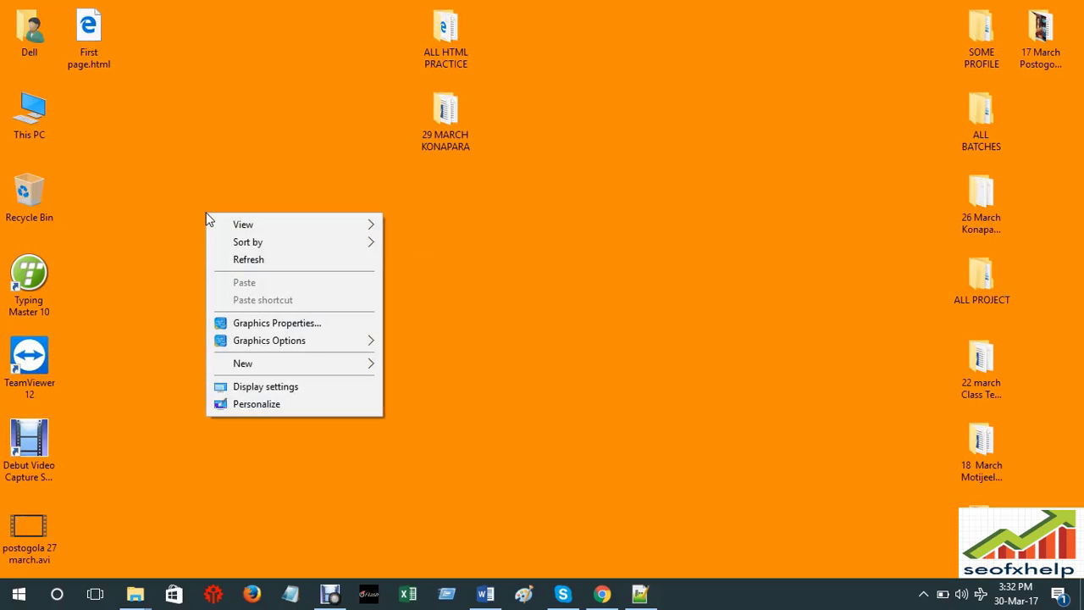
{"action": "left_click", "coordinate": [251, 259]}
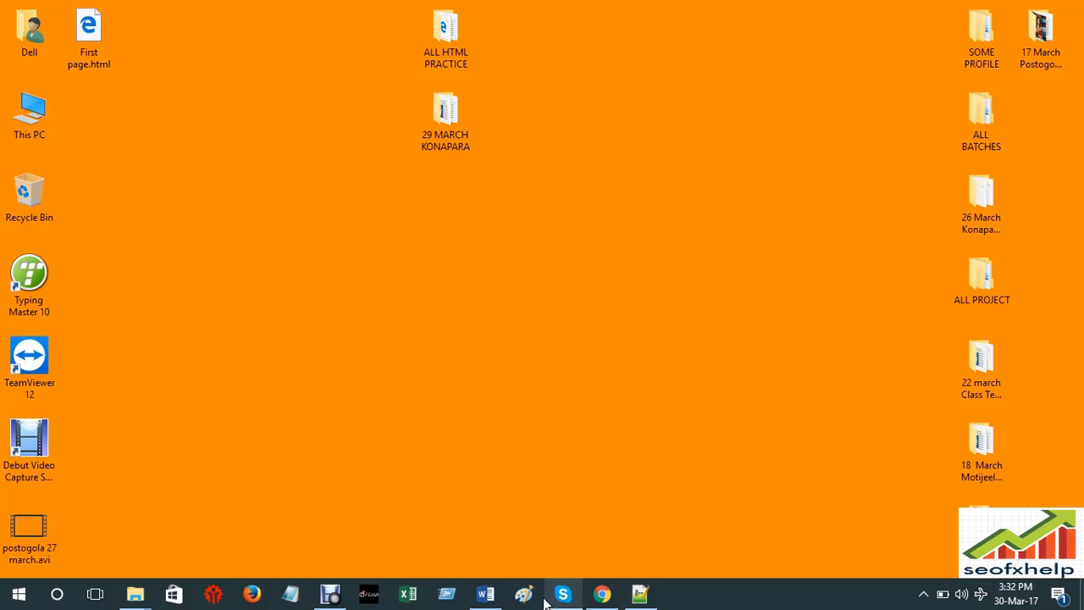
- Return to First page.html in Notepad++, preview it in Chrome again, and minimize the browser
{"action": "left_click", "coordinate": [641, 593]}
{"action": "left_click", "coordinate": [200, 340]}
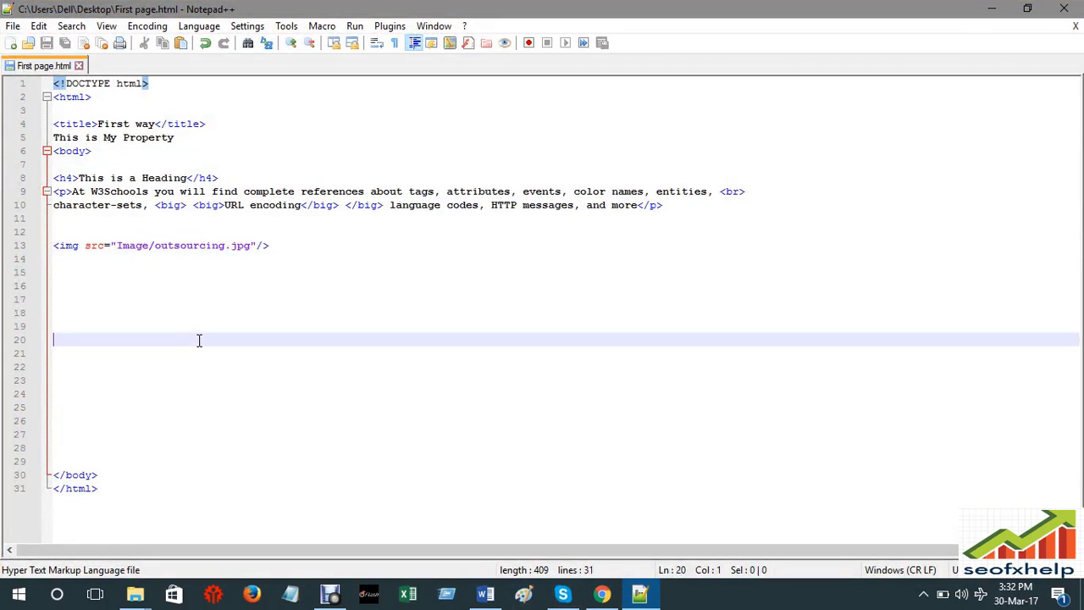
{"action": "left_click", "coordinate": [291, 276]}
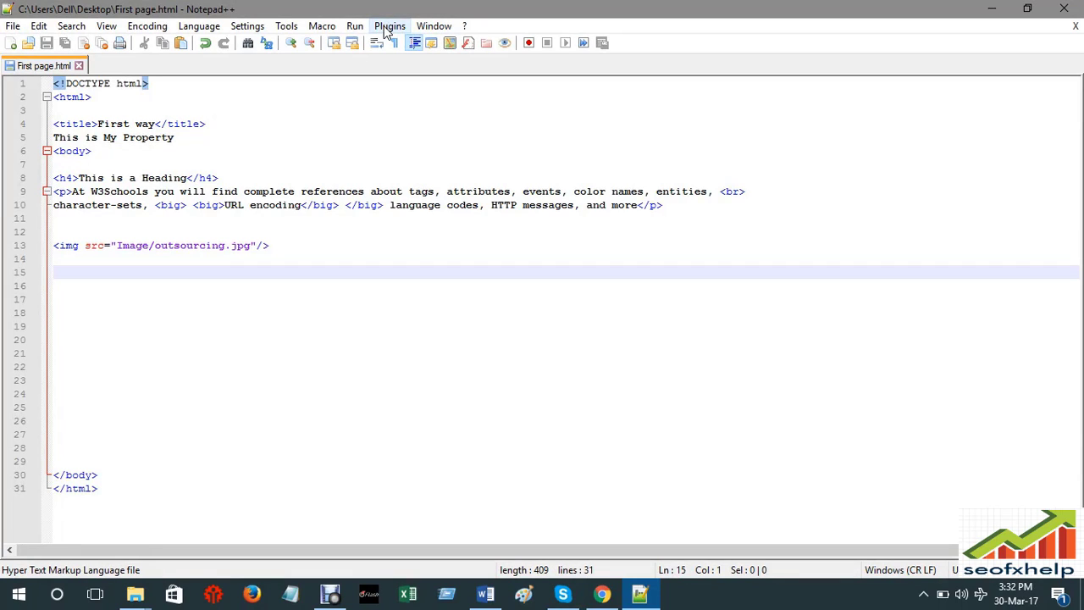
{"action": "left_click", "coordinate": [356, 26]}
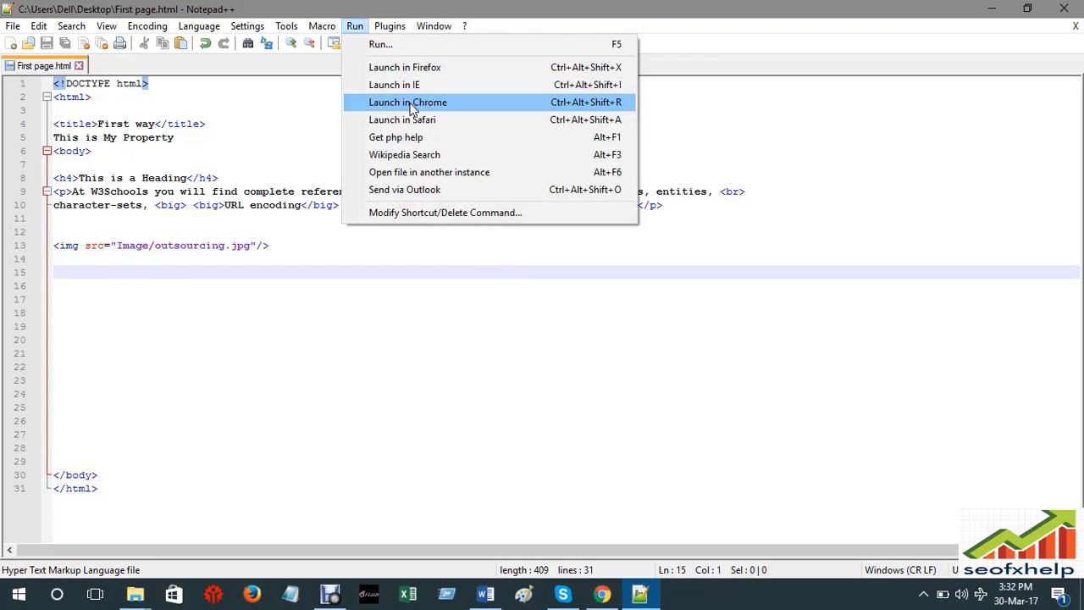
{"action": "left_click", "coordinate": [413, 105]}
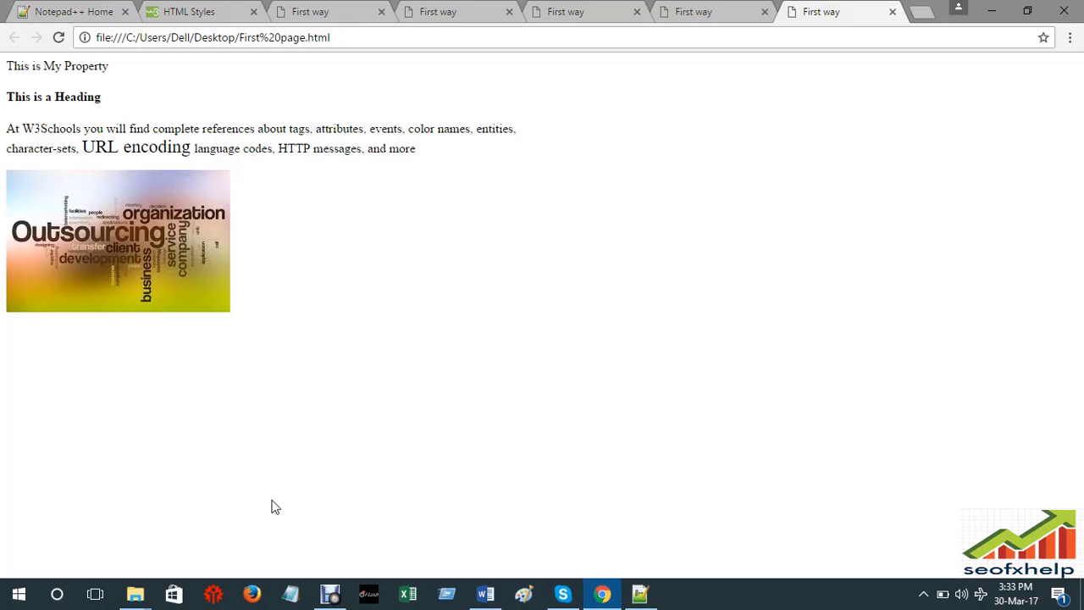
{"action": "left_click", "coordinate": [993, 9]}
- Minimize the editor, find outsourcing.jpg in the maximized Image folder to inspect its file details, and close the folder
{"action": "left_click", "coordinate": [994, 9]}
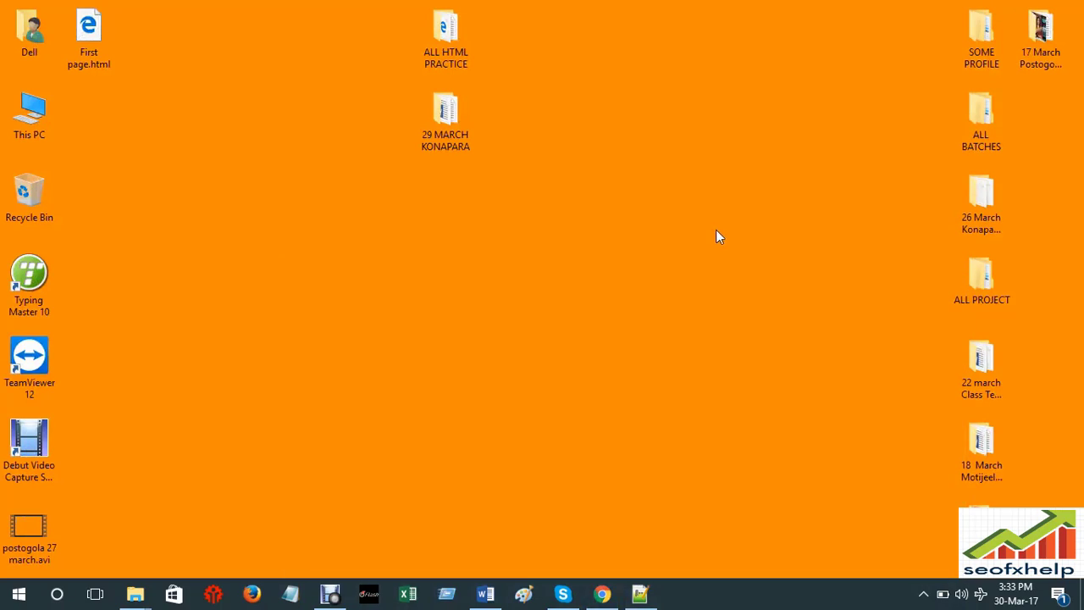
{"action": "left_click", "coordinate": [135, 592]}
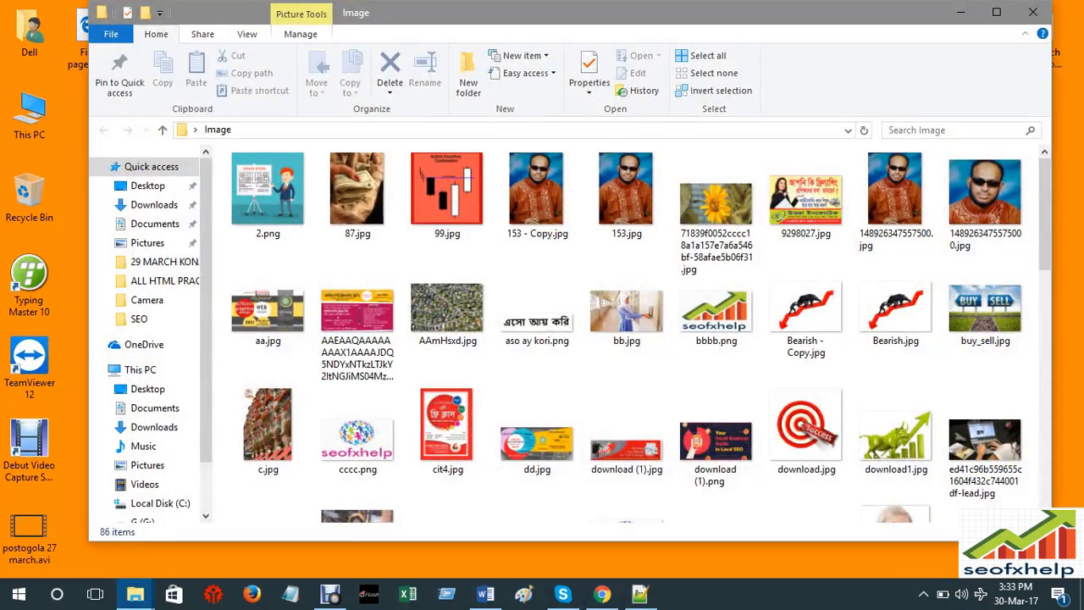
{"action": "left_click", "coordinate": [996, 12]}
{"action": "scroll", "coordinate": [599, 432], "scroll_direction": "down", "scroll_amount": 5}
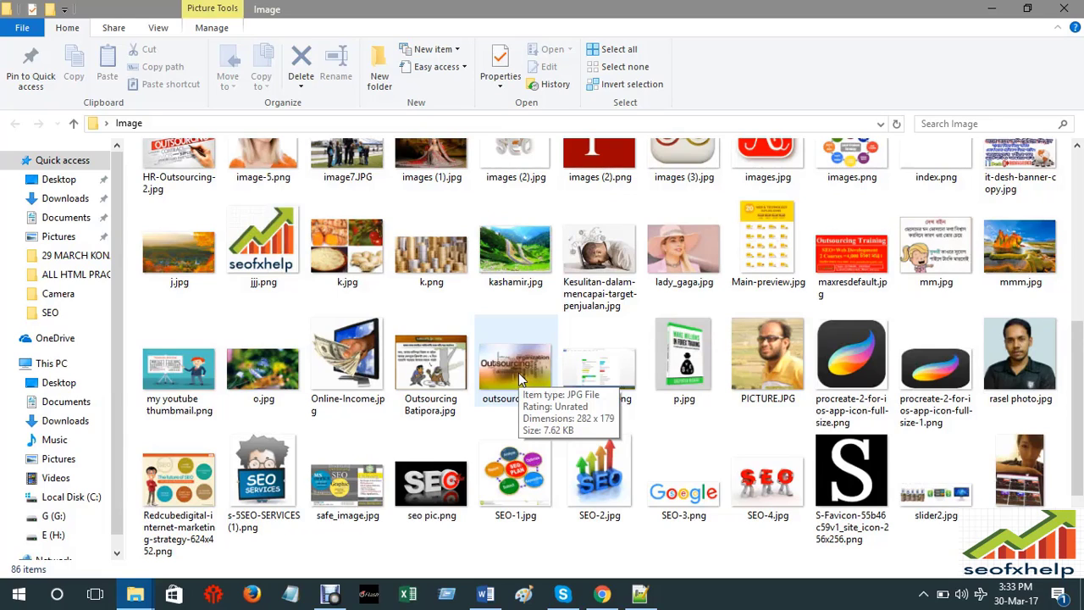
{"action": "right_click", "coordinate": [517, 375]}
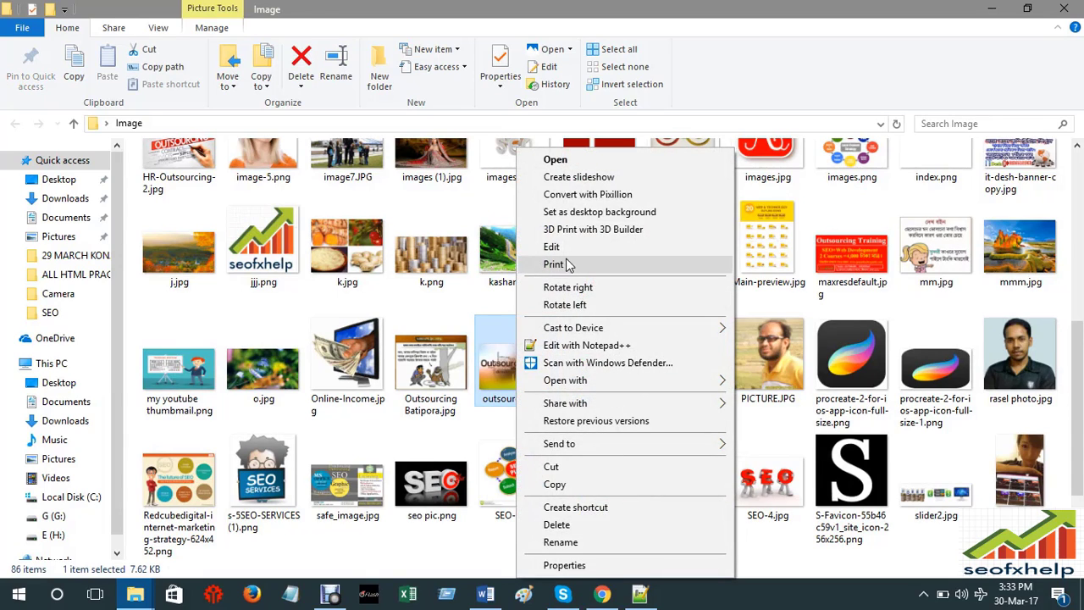
{"action": "left_click", "coordinate": [1035, 14]}
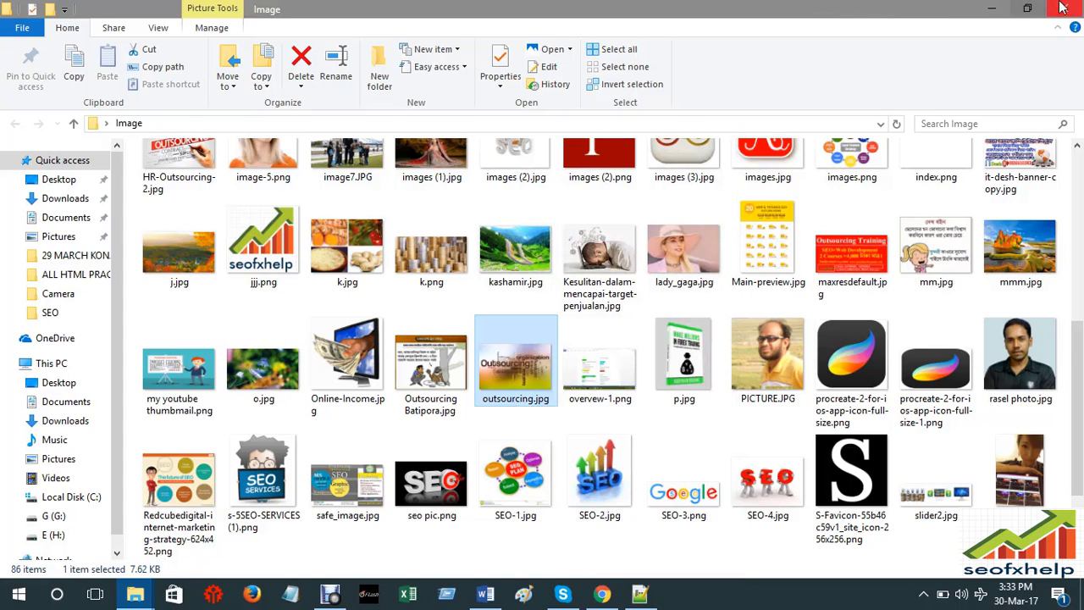
{"action": "left_click", "coordinate": [1062, 6]}
{"action": "right_click", "coordinate": [543, 158]}
{"action": "left_click", "coordinate": [609, 206]}
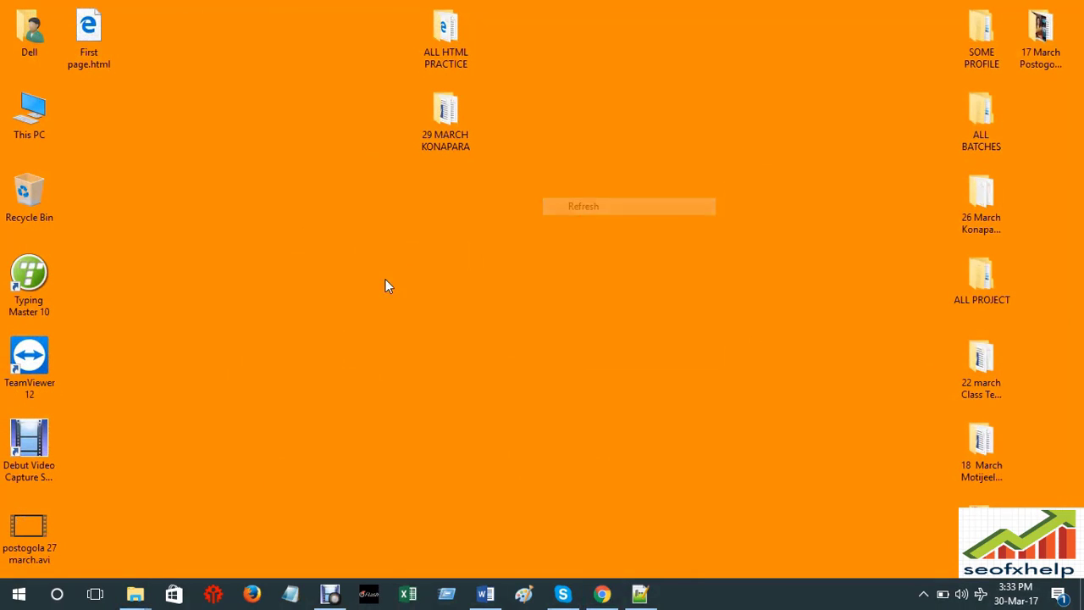
{"action": "right_click", "coordinate": [90, 316]}
{"action": "left_click", "coordinate": [136, 361]}
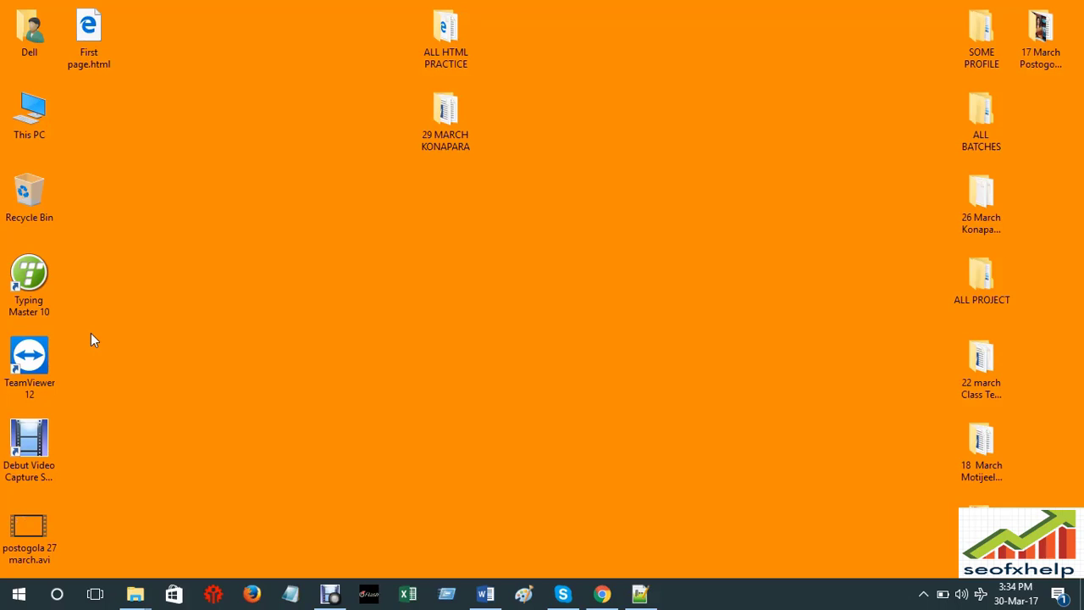
{"action": "left_click", "coordinate": [640, 593]}
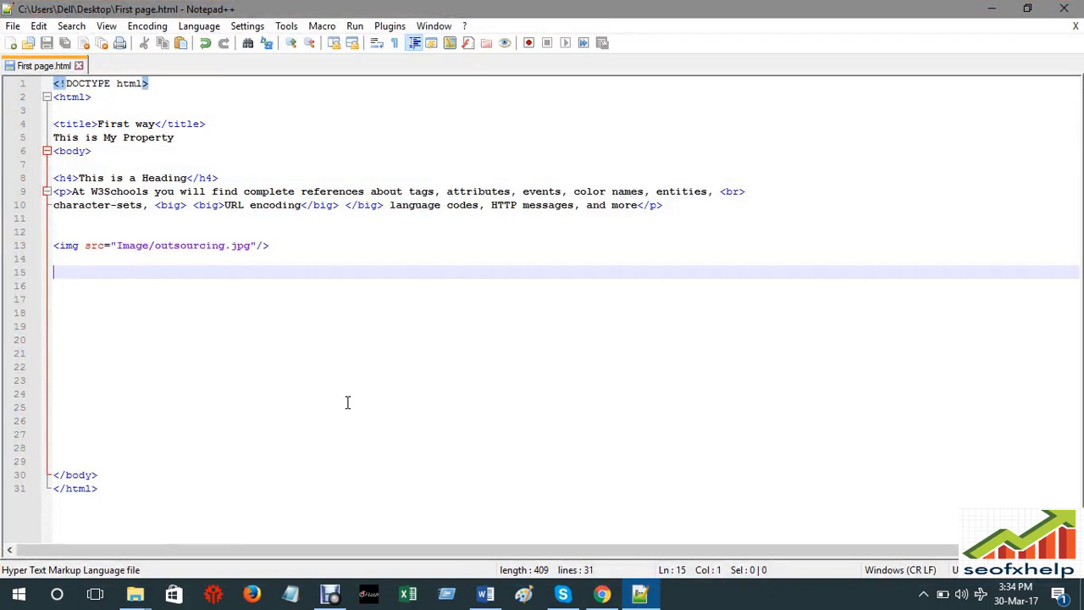
{"action": "left_click", "coordinate": [252, 247]}
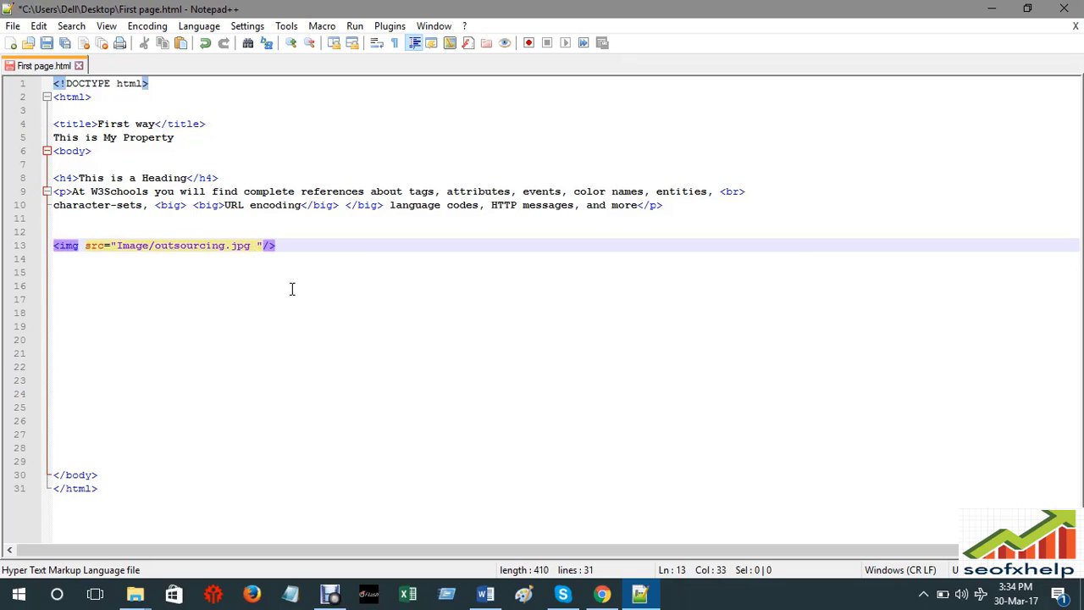
{"action": "type", "text": "w"}
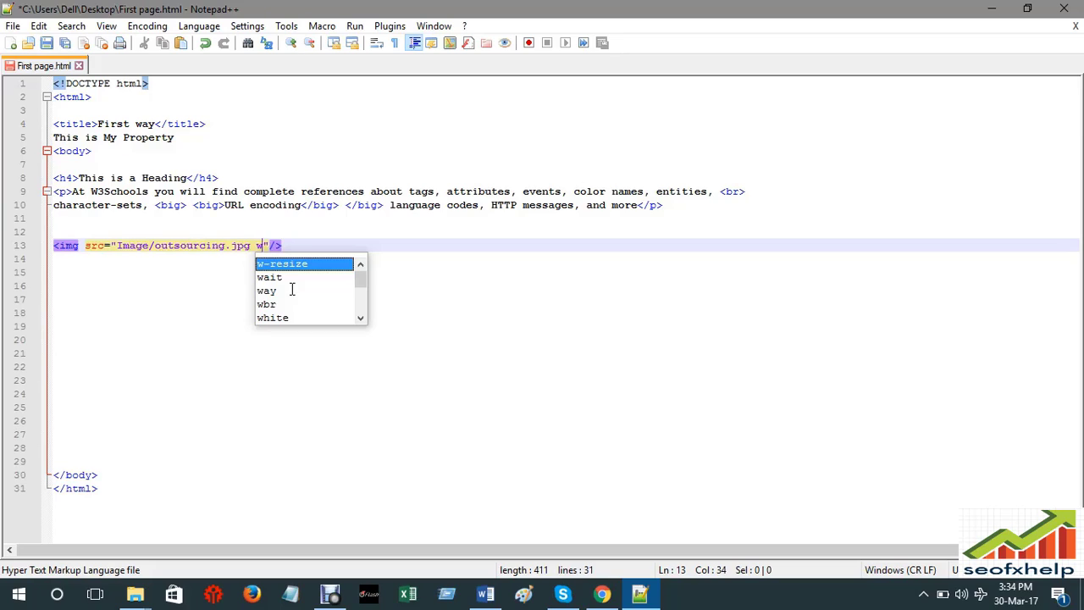
{"action": "type", "text": "idth"}
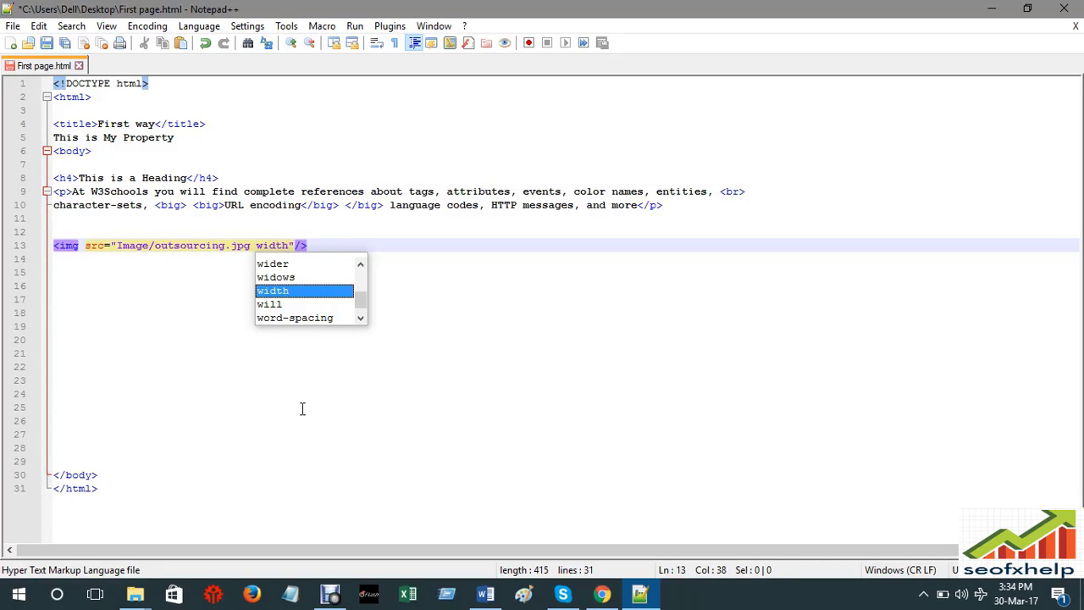
{"action": "left_click", "coordinate": [328, 246]}
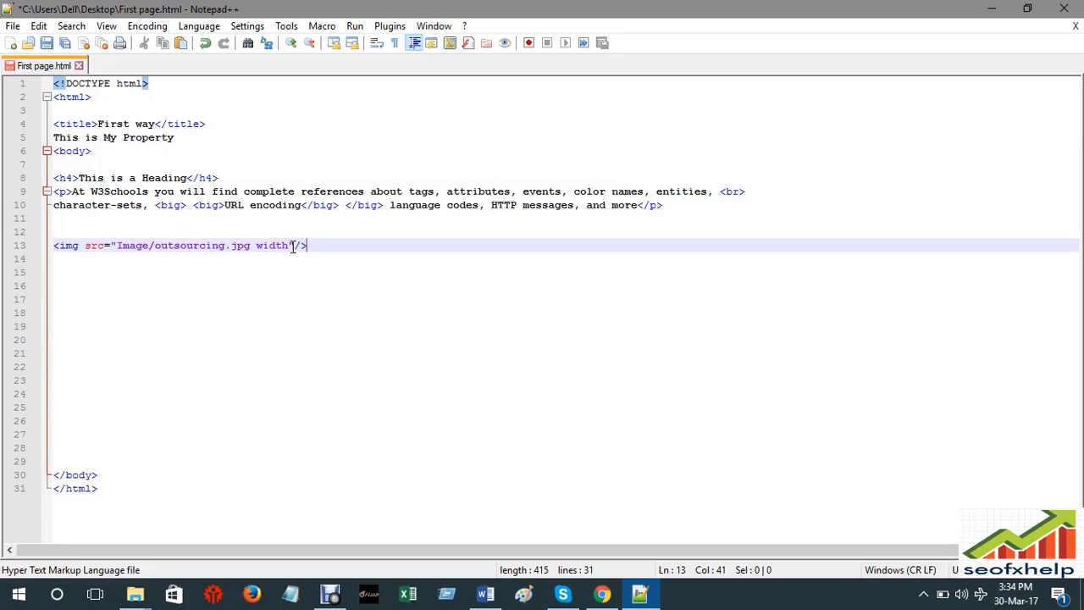
{"action": "left_click", "coordinate": [292, 246]}
{"action": "key", "text": "BackSpace"}
{"action": "key", "text": "BackSpace"}
{"action": "key", "text": "BackSpace"}
{"action": "key", "text": "BackSpace"}
{"action": "key", "text": "BackSpace"}
{"action": "left_click", "coordinate": [322, 273]}
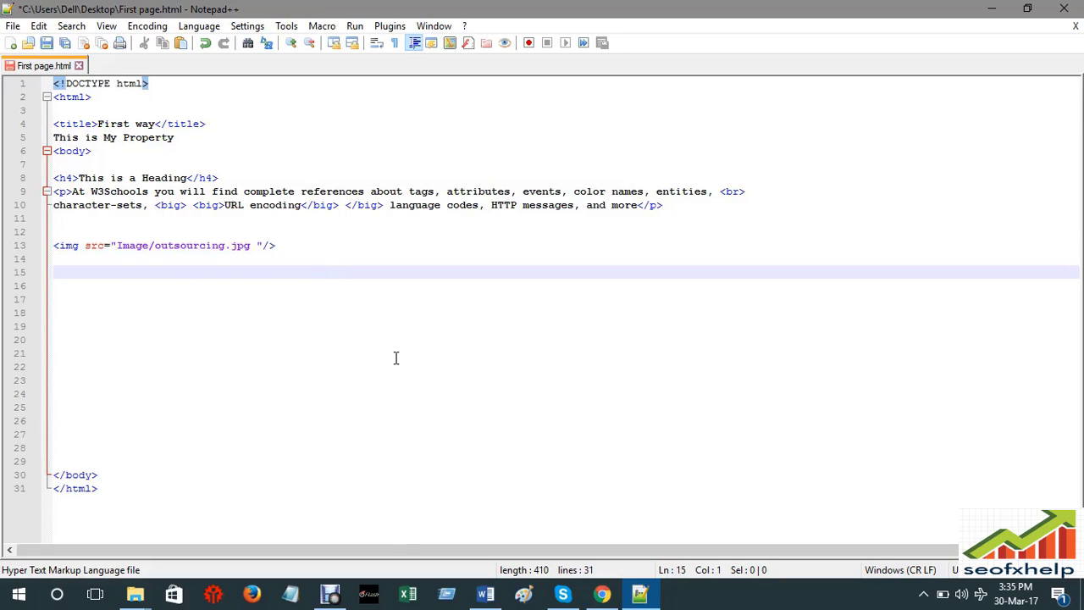
- Save First page.html and launch it in Chrome to check the outsourcing picture
{"action": "key", "text": "ctrl+s"}
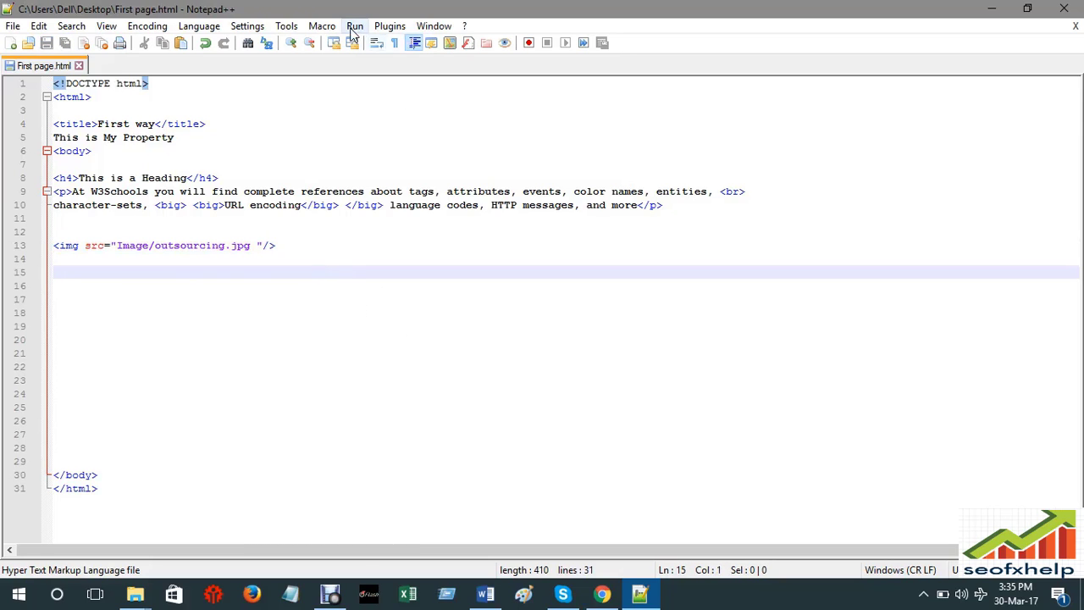
{"action": "left_click", "coordinate": [355, 26]}
{"action": "left_click", "coordinate": [412, 105]}
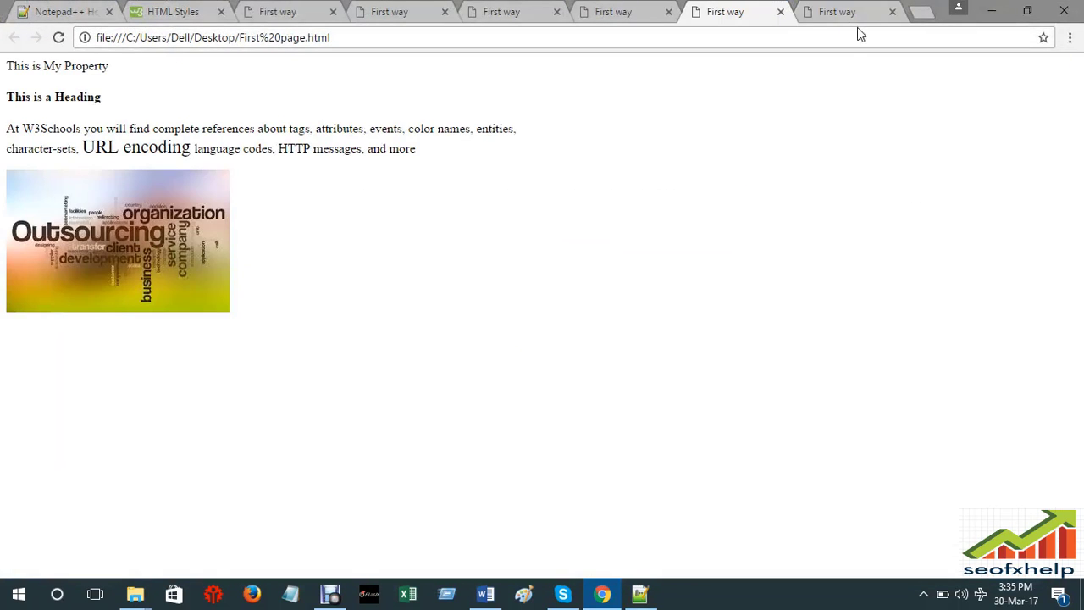
- Close the duplicate First way tabs in Chrome, keeping only the first one, and minimize the browser
{"action": "left_click", "coordinate": [892, 11]}
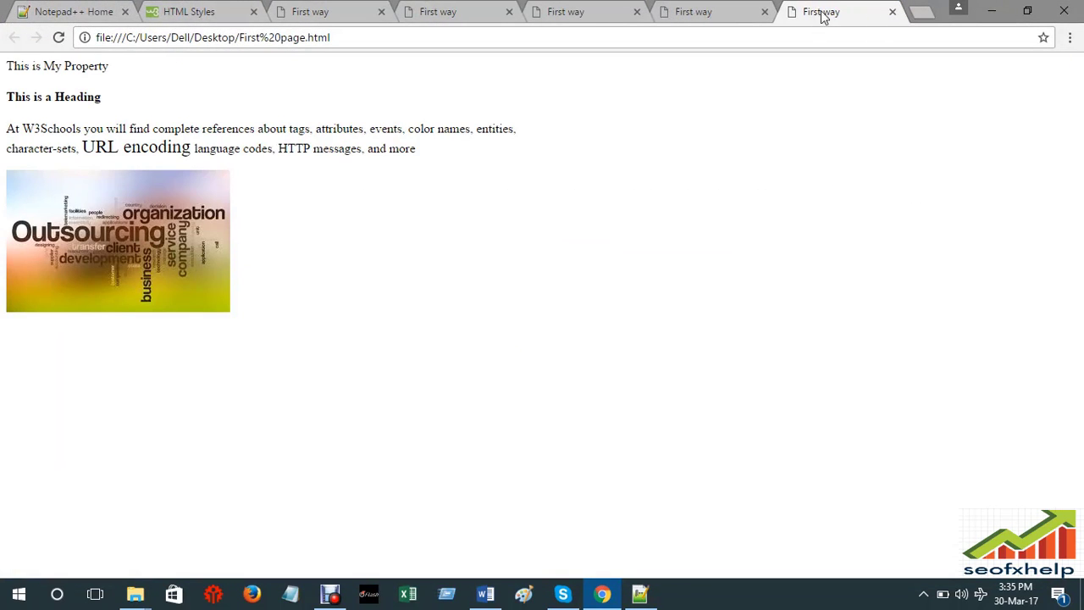
{"action": "left_click", "coordinate": [893, 12]}
{"action": "left_click", "coordinate": [892, 13]}
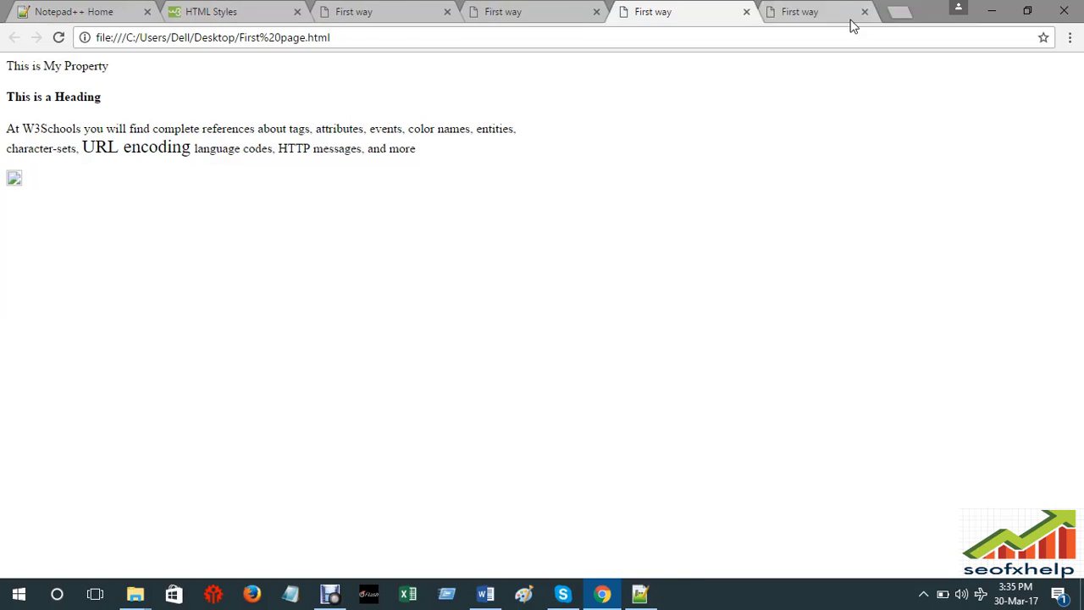
{"action": "left_click", "coordinate": [762, 13]}
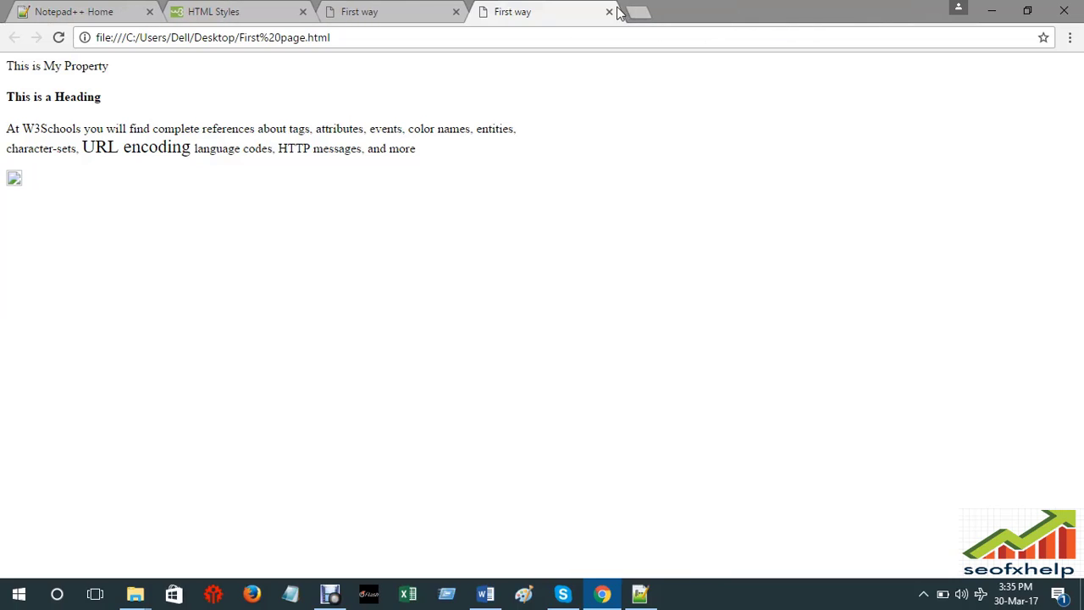
{"action": "left_click", "coordinate": [609, 12]}
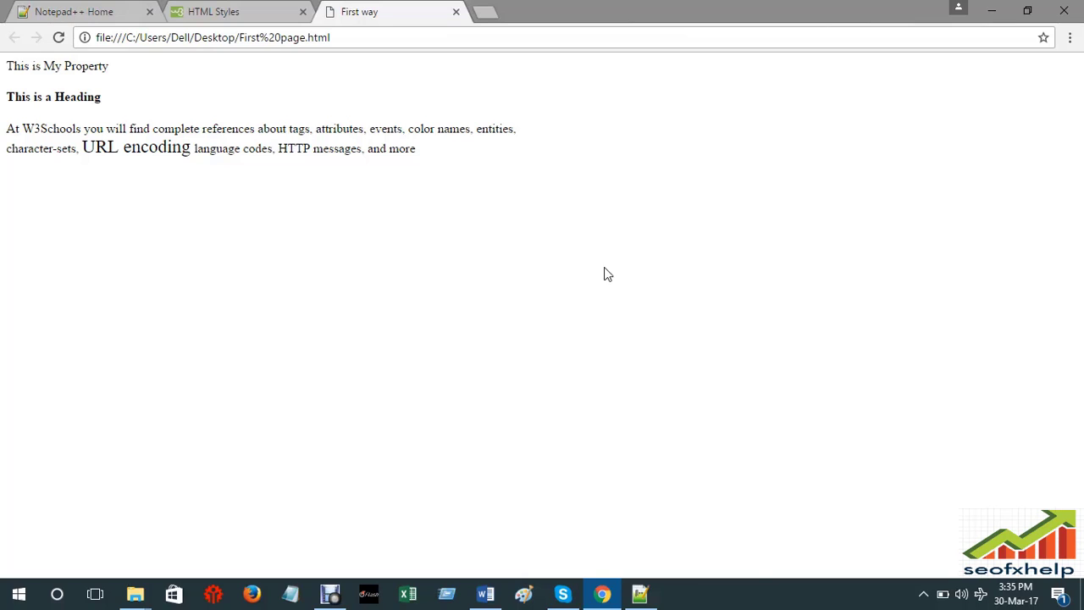
{"action": "left_click", "coordinate": [991, 10]}
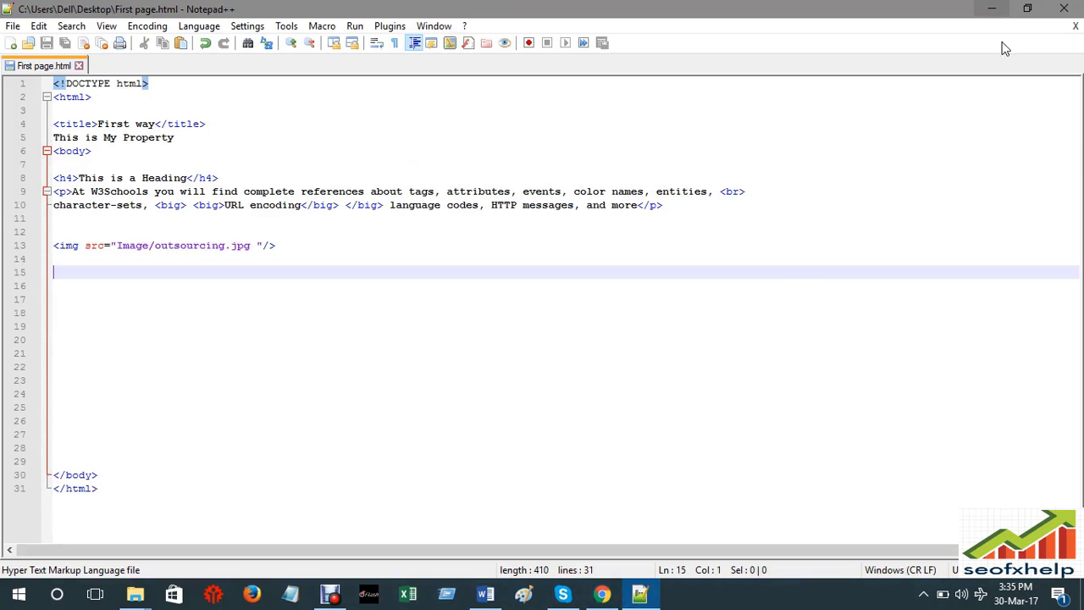
{"action": "left_click", "coordinate": [537, 409]}
{"action": "left_click", "coordinate": [640, 595]}
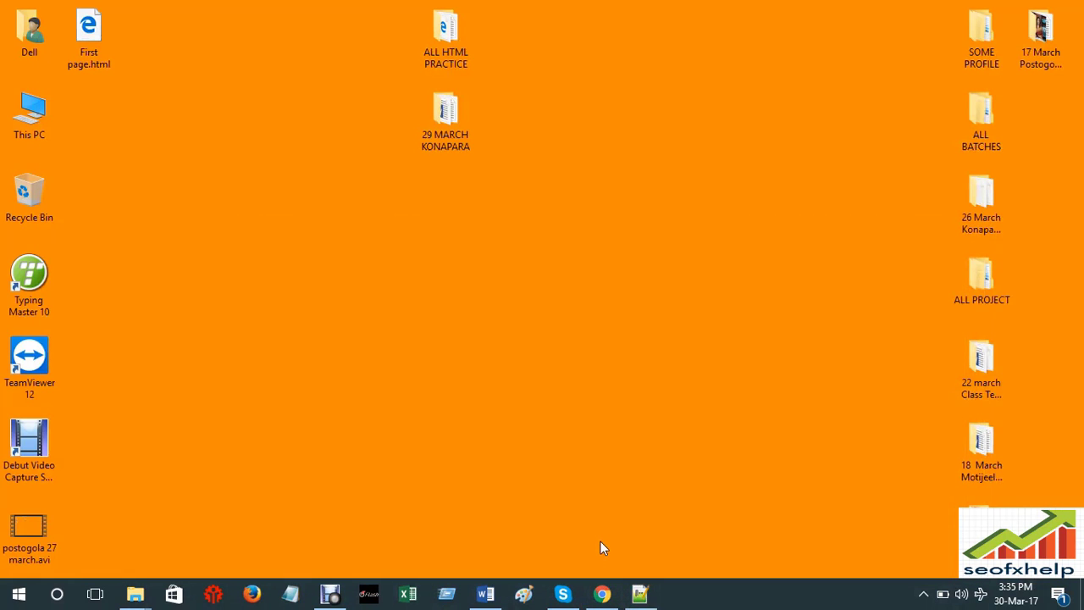
{"action": "left_click", "coordinate": [640, 595]}
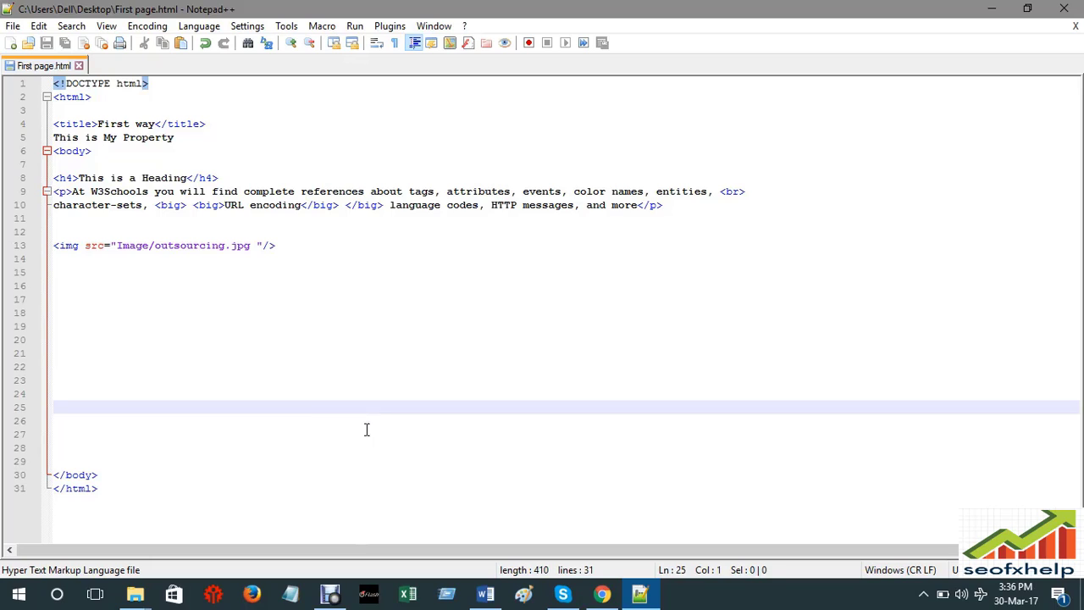
- Add width="400" after outsourcing.jpg in the <img> tag on line 13, without a space before the closing quote
{"action": "left_click", "coordinate": [252, 246]}
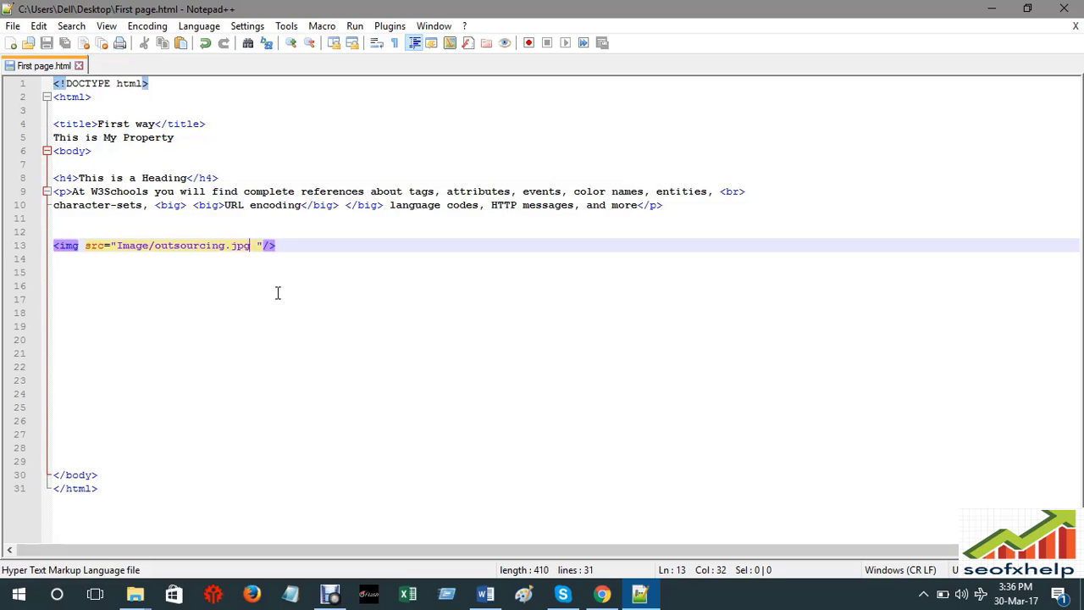
{"action": "type", "text": "w"}
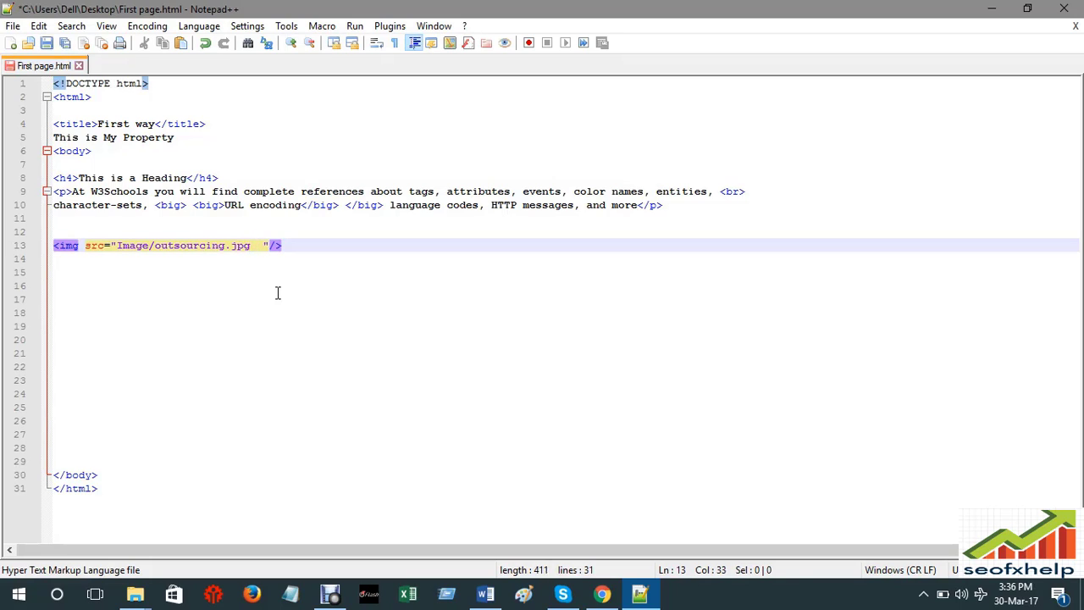
{"action": "type", "text": "i"}
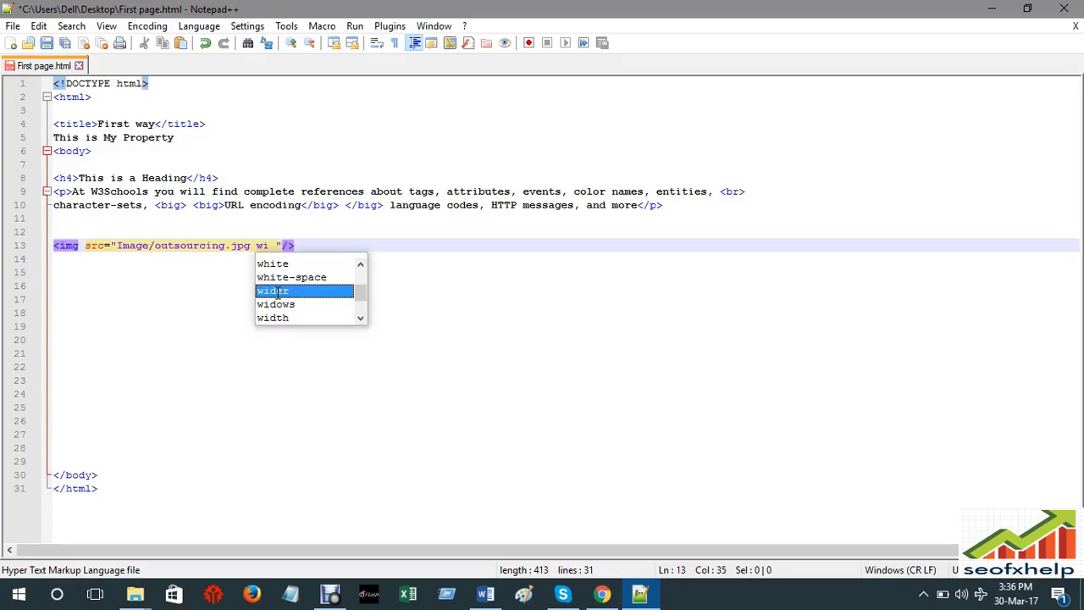
{"action": "type", "text": "dth"}
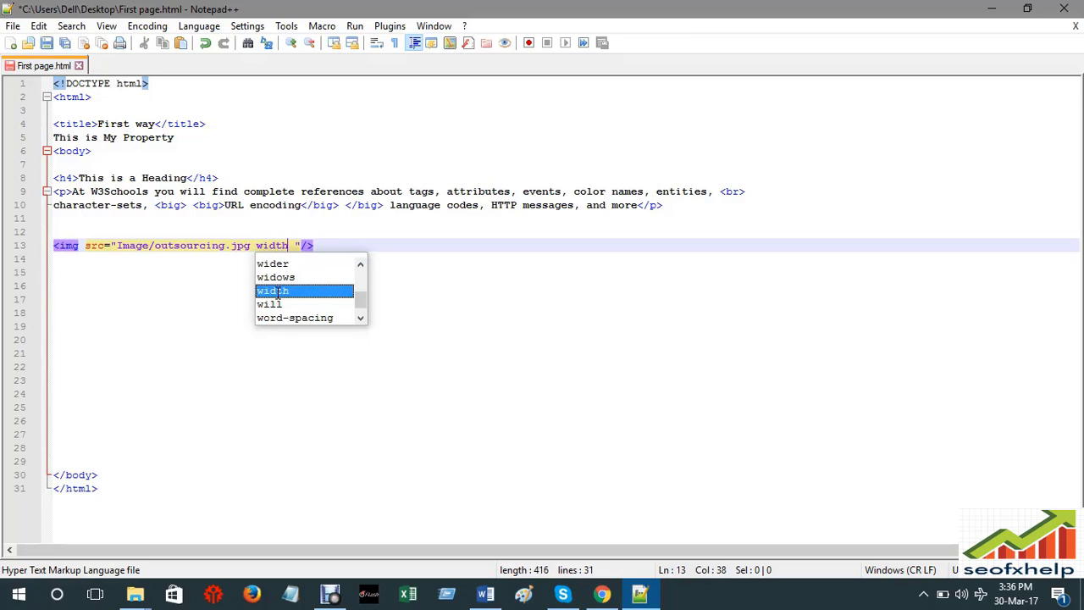
{"action": "type", "text": "="}
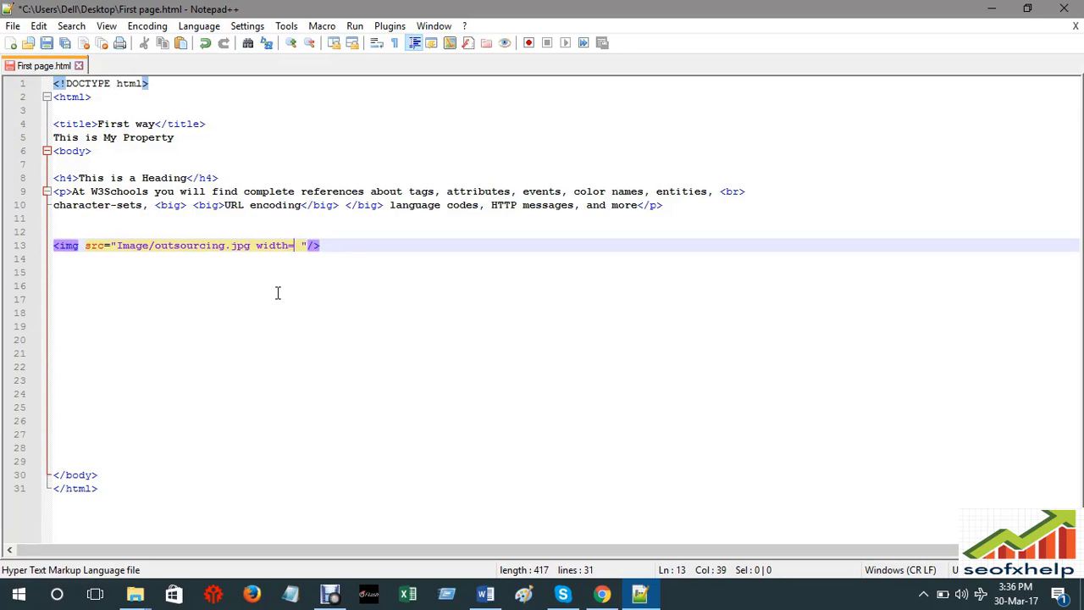
{"action": "type", "text": "\""}
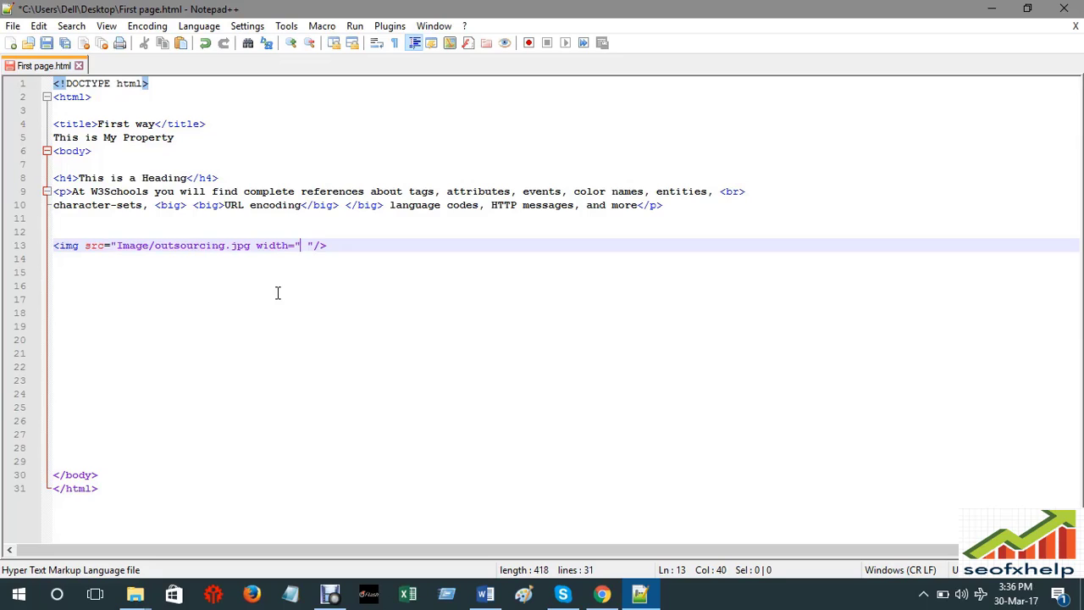
{"action": "type", "text": "400"}
{"action": "left_click", "coordinate": [277, 292]}
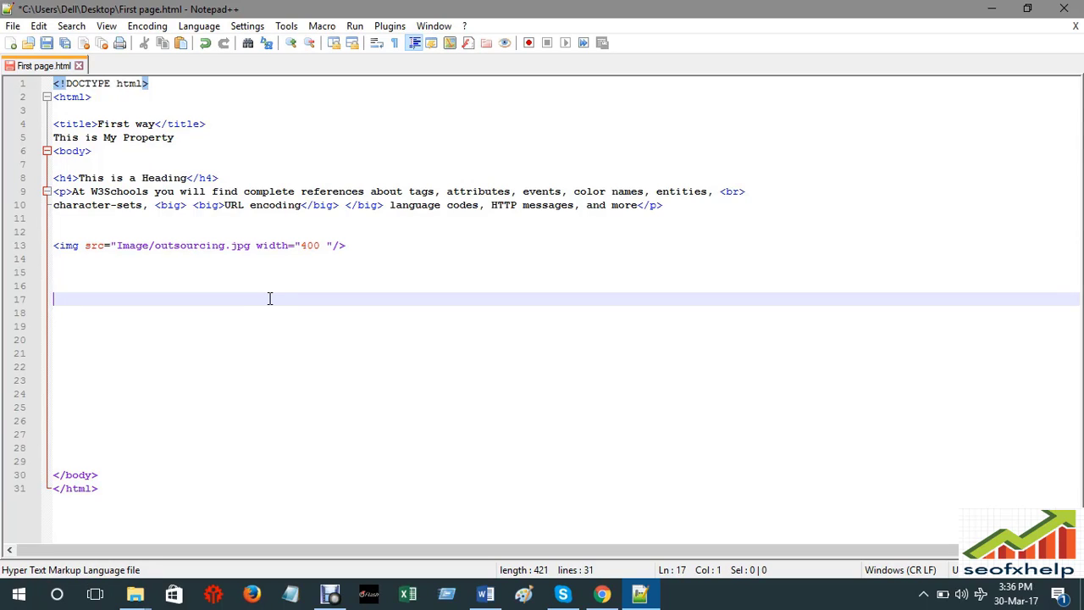
{"action": "type", "text": "\""}
{"action": "key", "text": "BackSpace"}
{"action": "left_click", "coordinate": [329, 247]}
{"action": "key", "text": "BackSpace"}
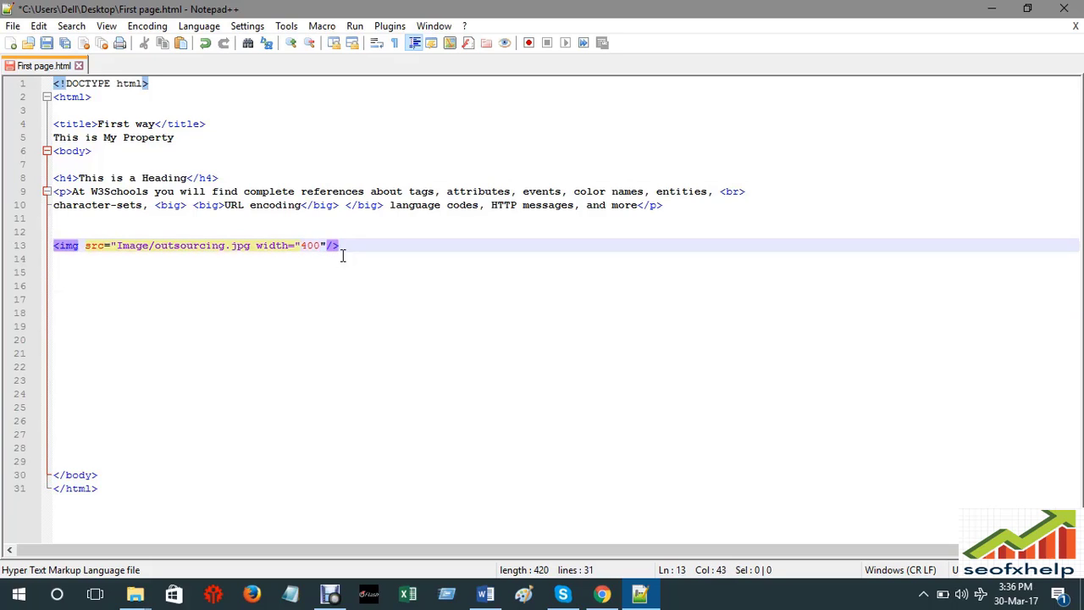
- Add height="300" after the width attribute in the <img> tag
{"action": "key", "text": "Right"}
{"action": "type", "text": "h"}
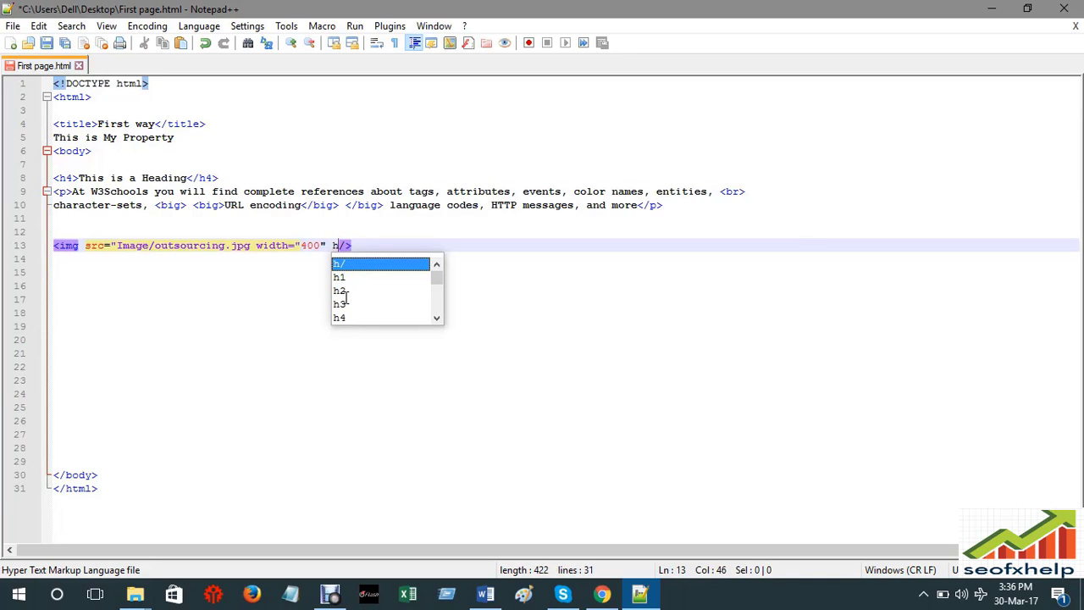
{"action": "type", "text": "eig"}
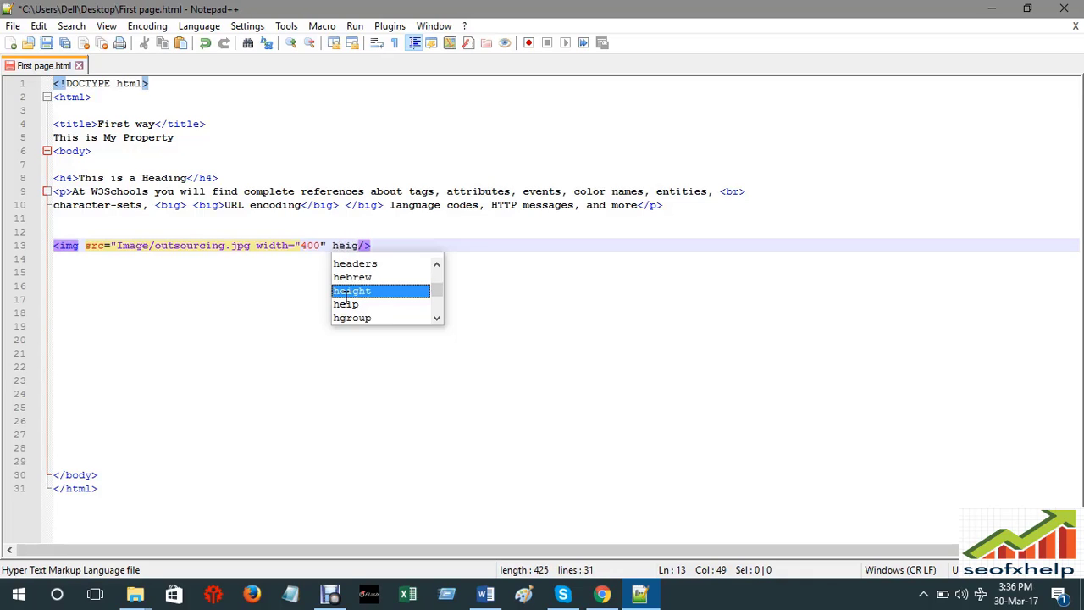
{"action": "type", "text": "ht="}
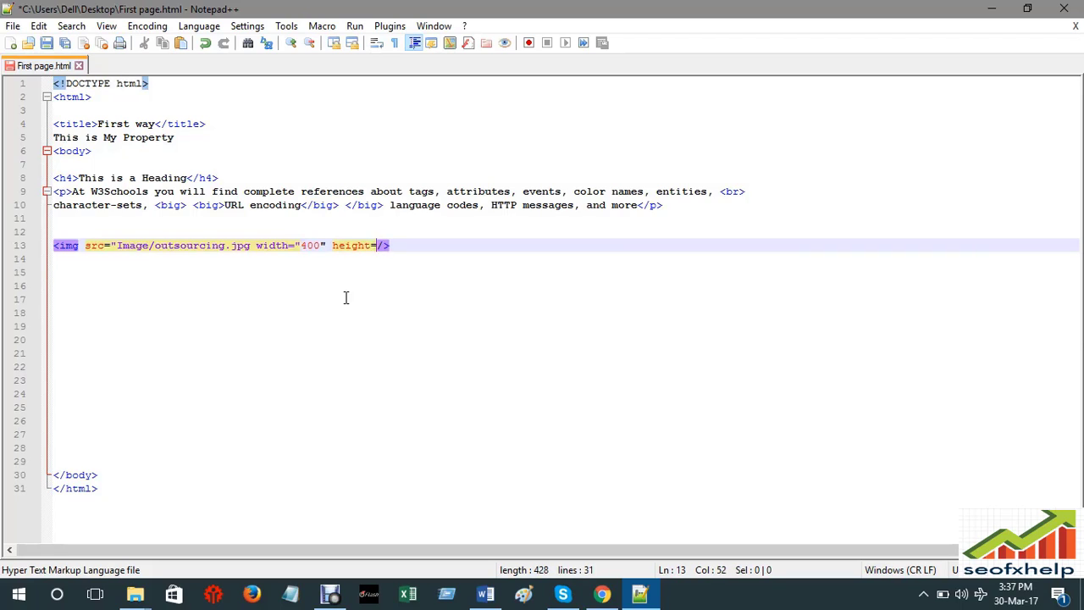
{"action": "type", "text": "\""}
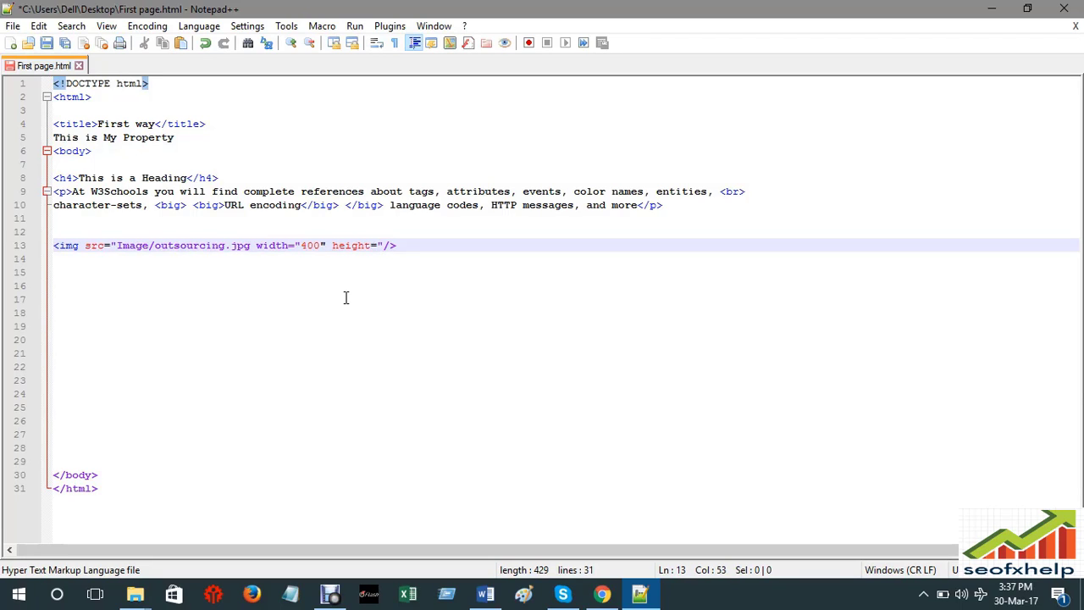
{"action": "type", "text": "300\""}
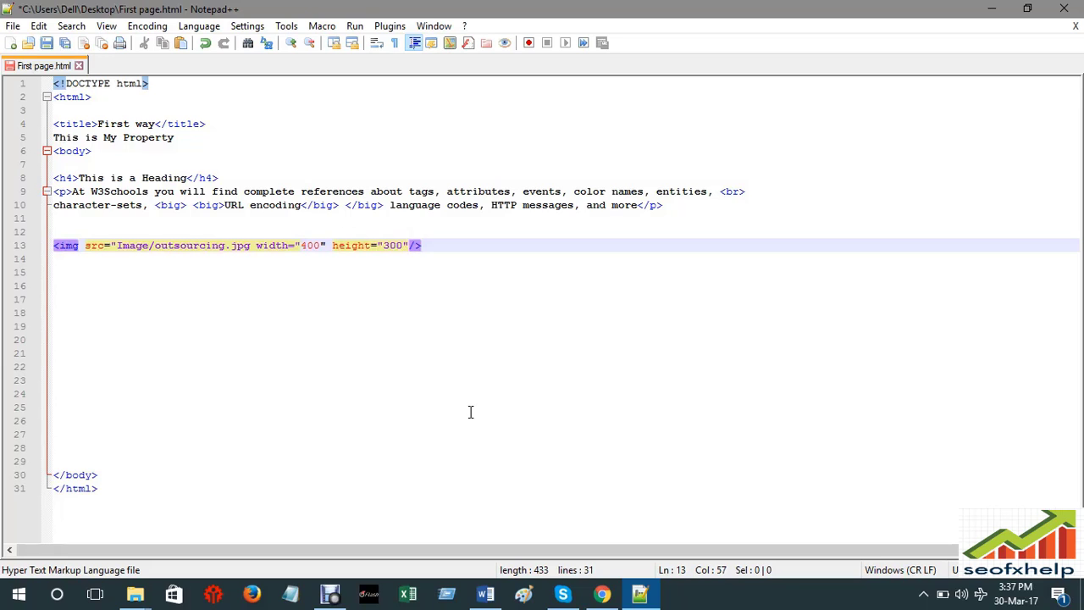
- Save First page.html, reload the First way page in Chrome to check the picture, and return to Notepad++
{"action": "key", "text": "ctrl+s"}
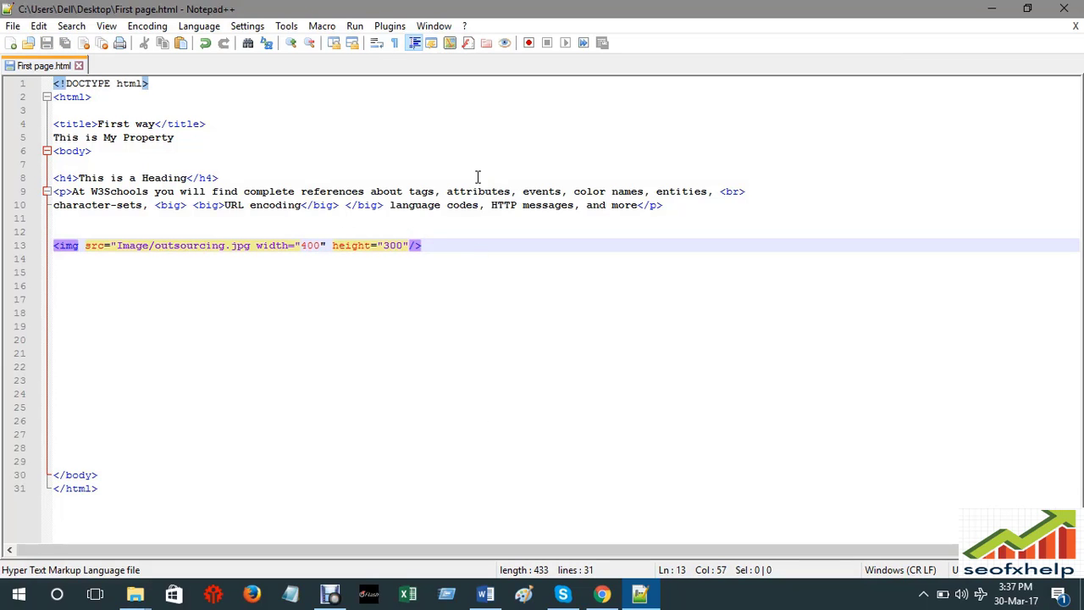
{"action": "left_click", "coordinate": [602, 594]}
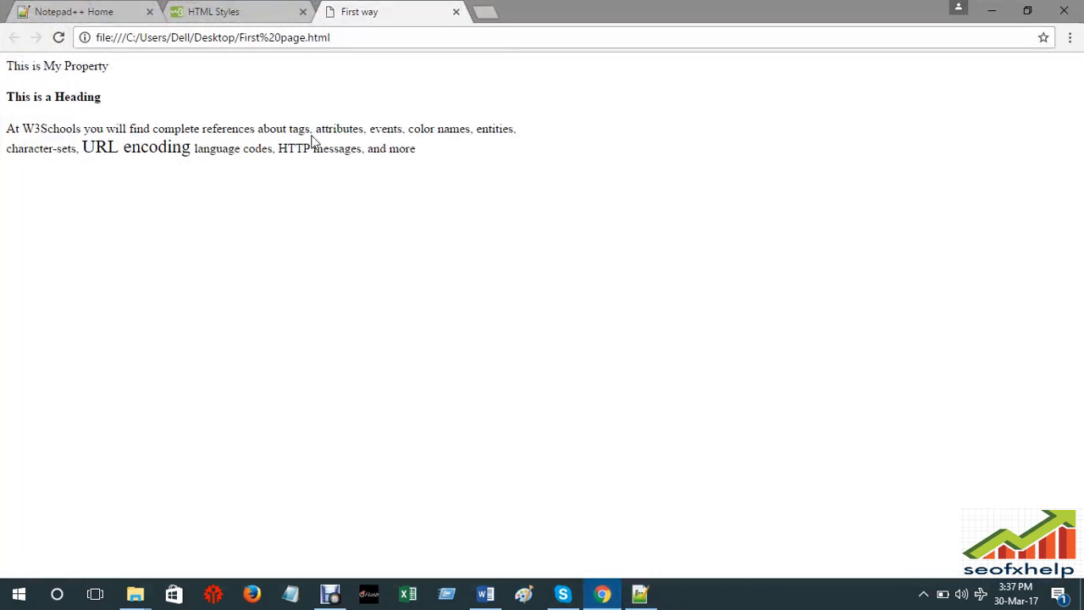
{"action": "left_click", "coordinate": [61, 37]}
{"action": "left_click", "coordinate": [230, 10]}
{"action": "left_click", "coordinate": [385, 10]}
{"action": "left_click", "coordinate": [639, 594]}
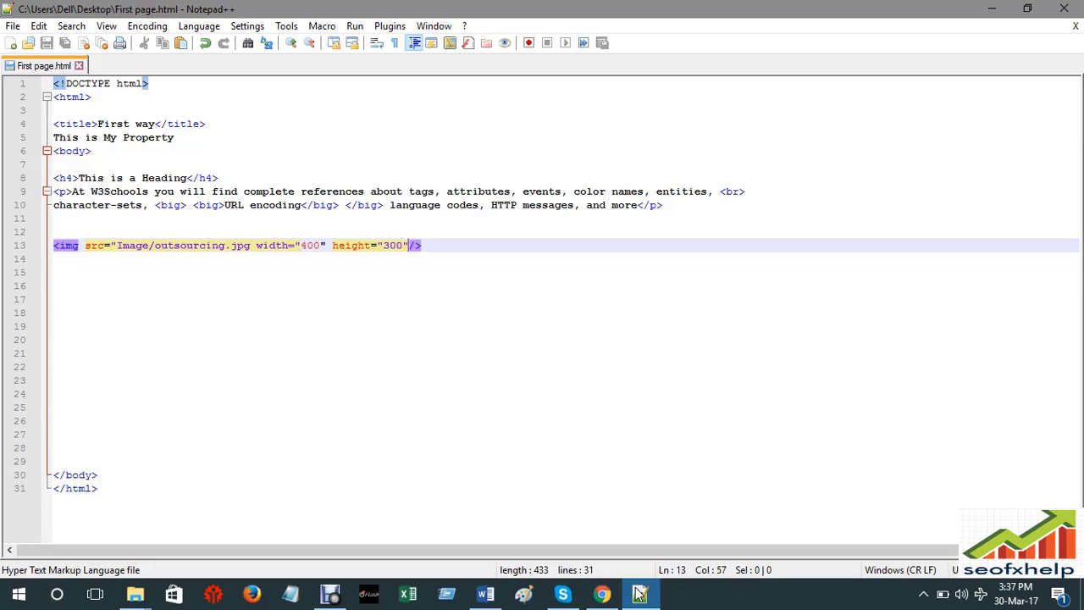
- Insert the missing closing quote after outsourcing.jpg in the <img> tag's src attribute and save the file
{"action": "left_click", "coordinate": [259, 284]}
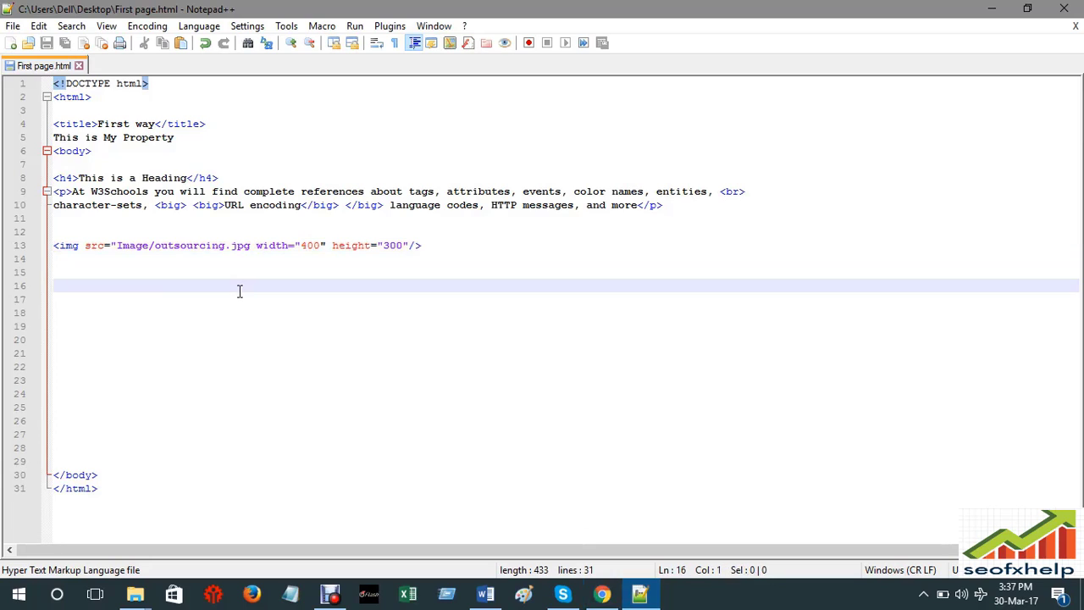
{"action": "left_click", "coordinate": [252, 245]}
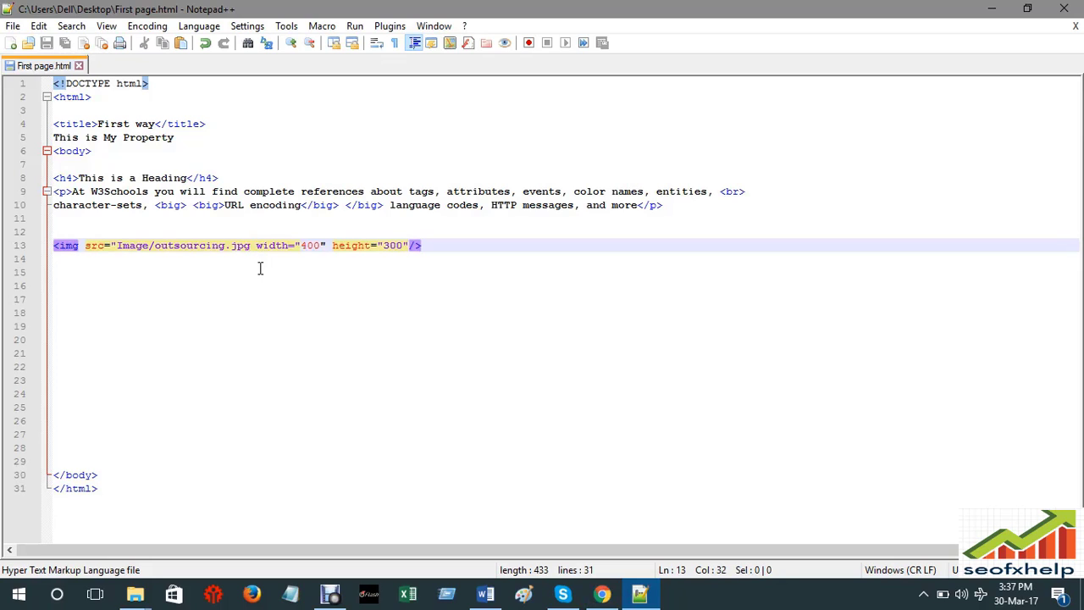
{"action": "type", "text": "\""}
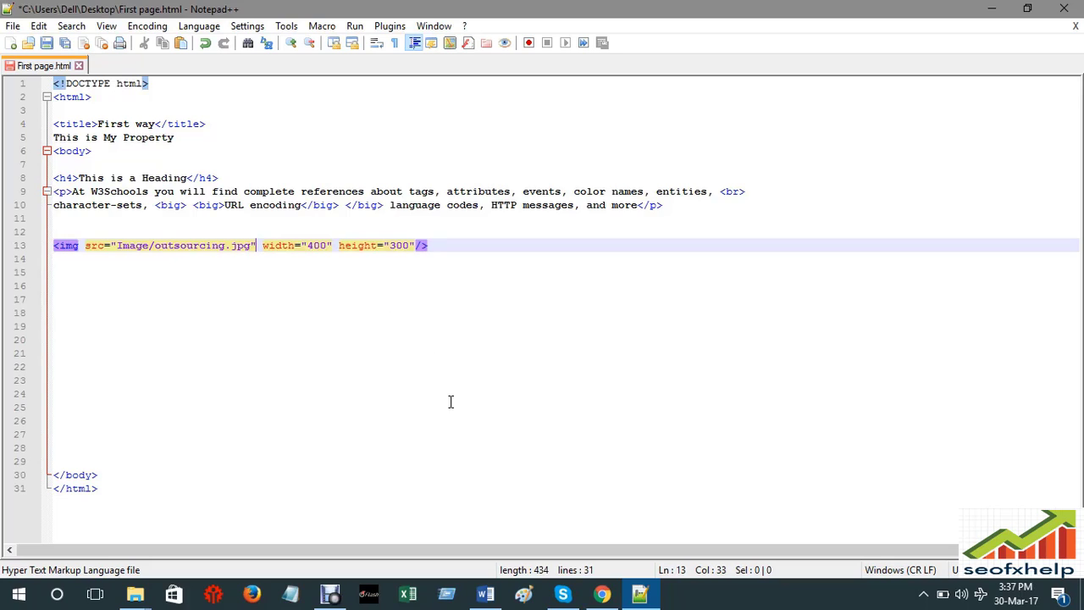
{"action": "key", "text": "ctrl+s"}
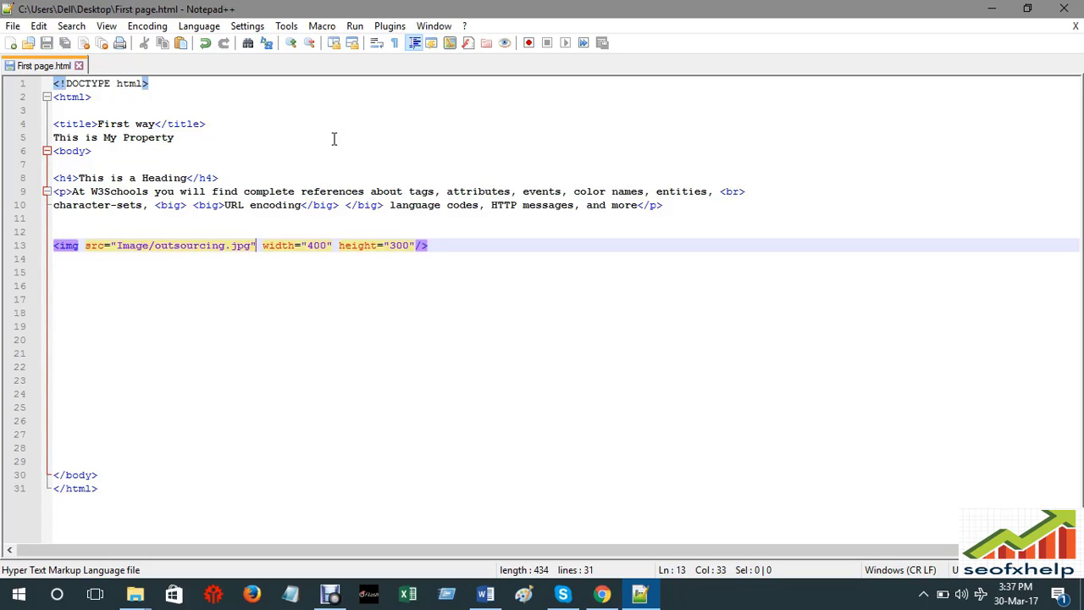
- Reload the First way page in Chrome to check the outsourcing picture and return to Notepad++
{"action": "left_click", "coordinate": [602, 594]}
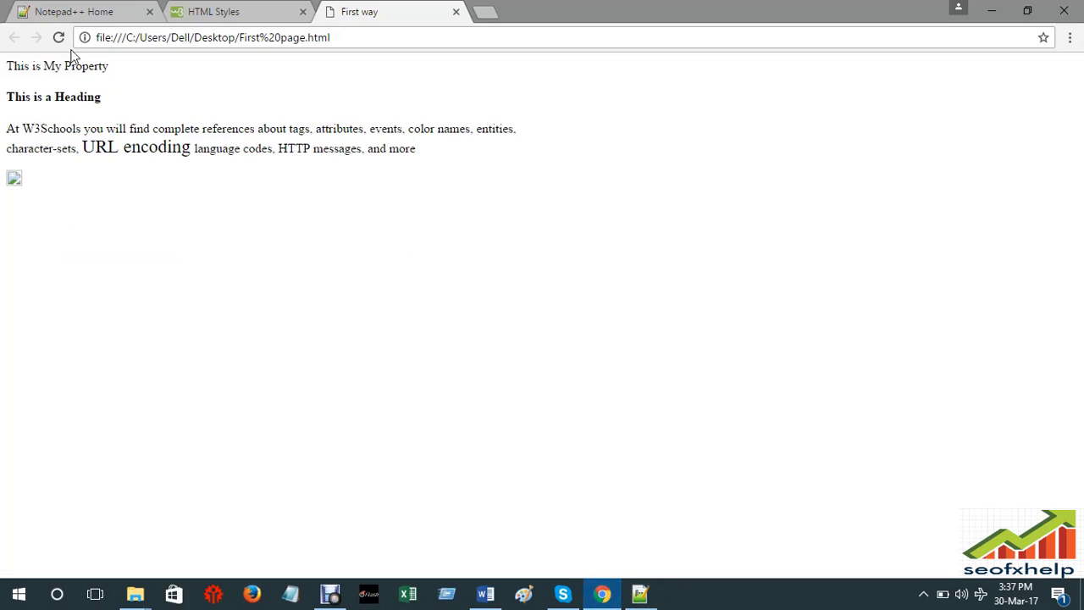
{"action": "left_click", "coordinate": [58, 37]}
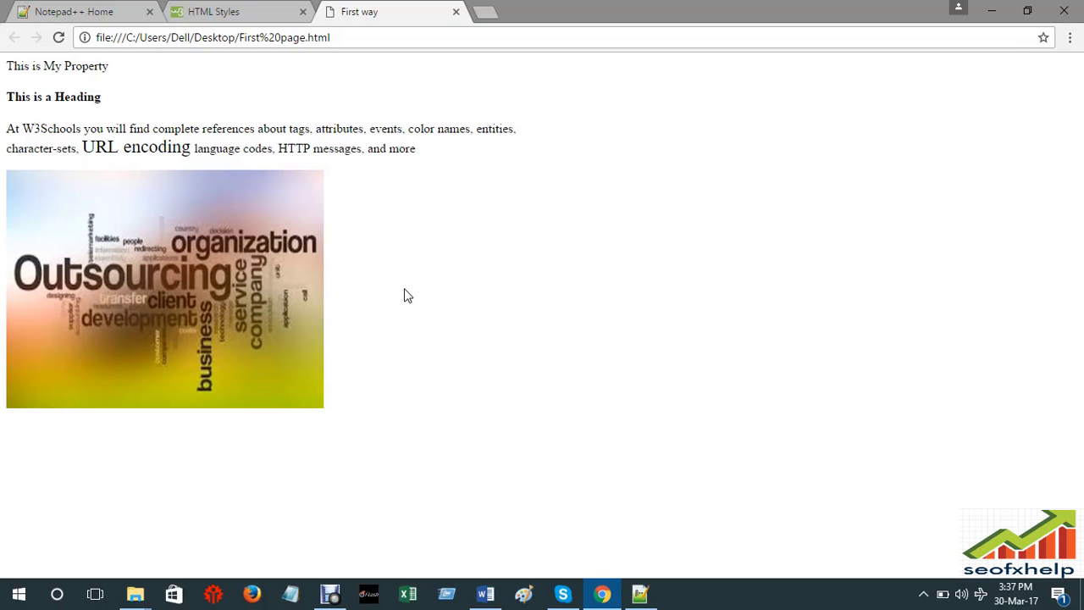
{"action": "left_click", "coordinate": [640, 594]}
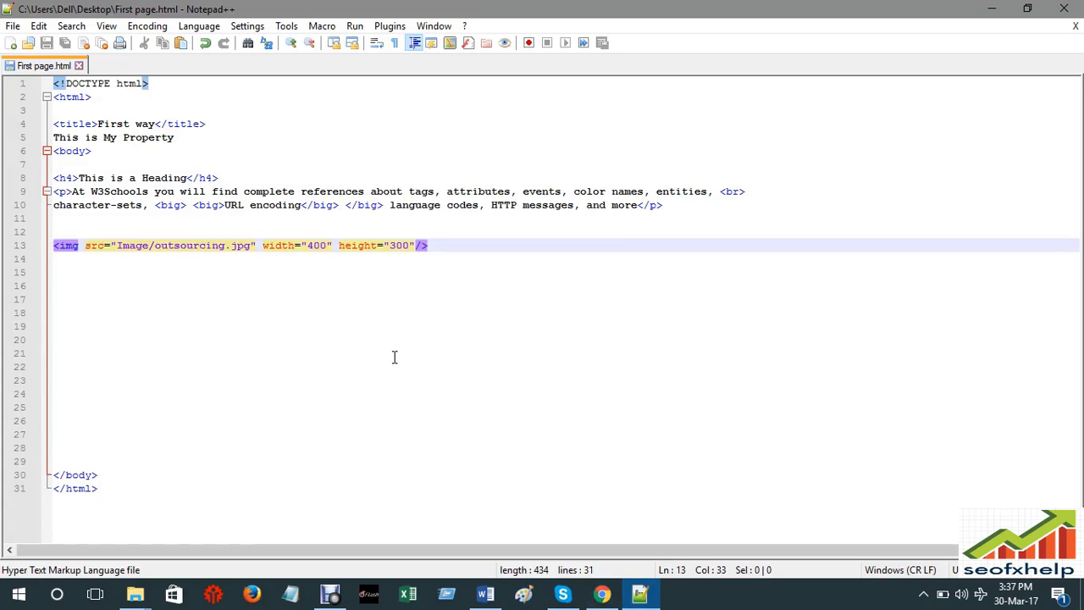
{"action": "left_click", "coordinate": [394, 357]}
{"action": "left_click", "coordinate": [991, 8]}
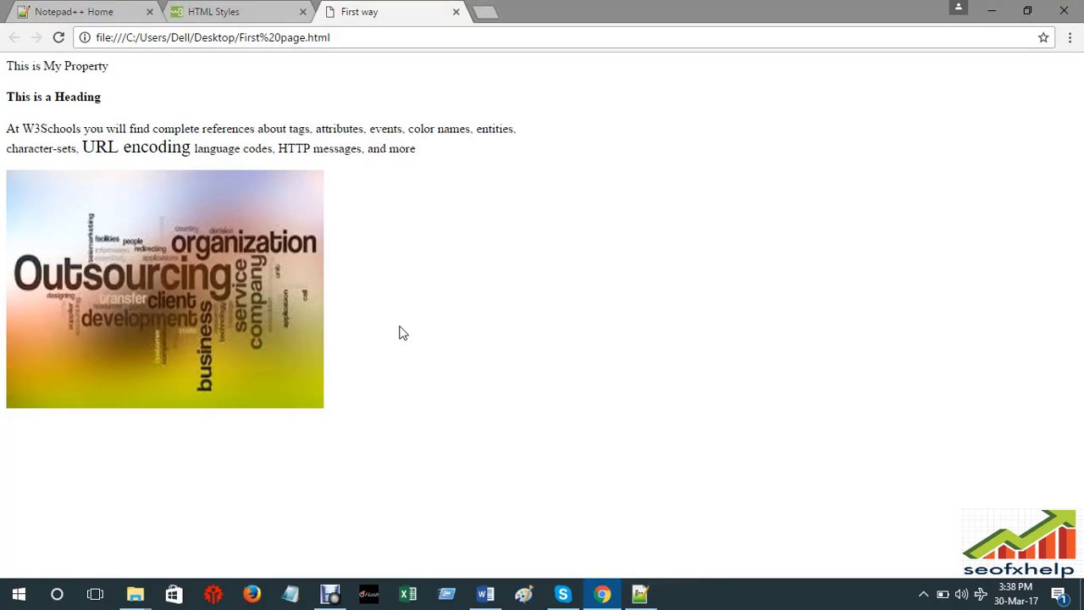
{"action": "left_click", "coordinate": [640, 594]}
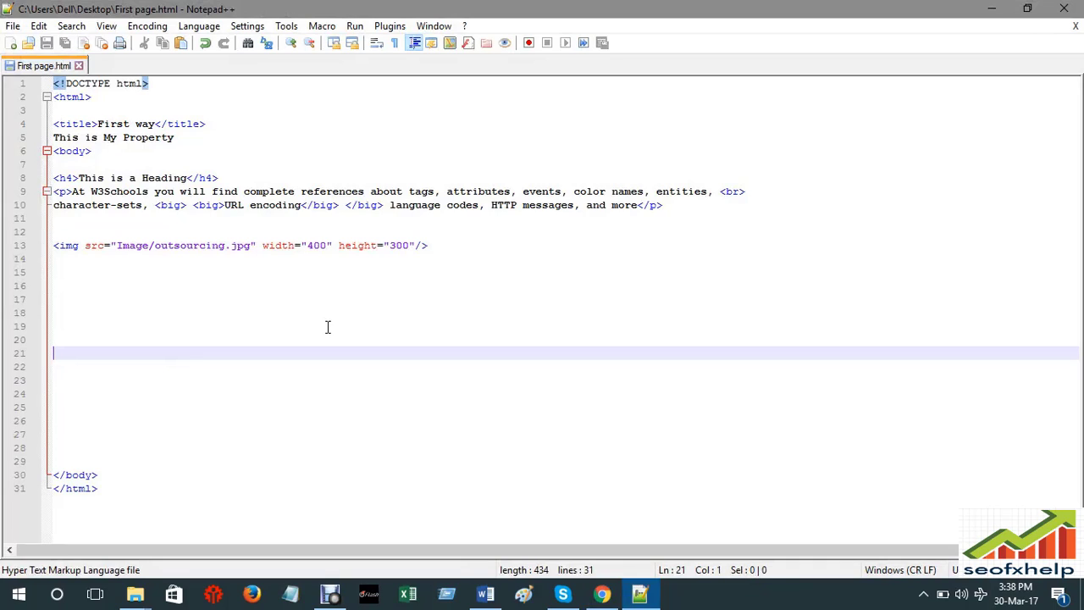
- Add the paragraph <p>HTML</p> on line 16, below the <img> tag
{"action": "left_click", "coordinate": [91, 286]}
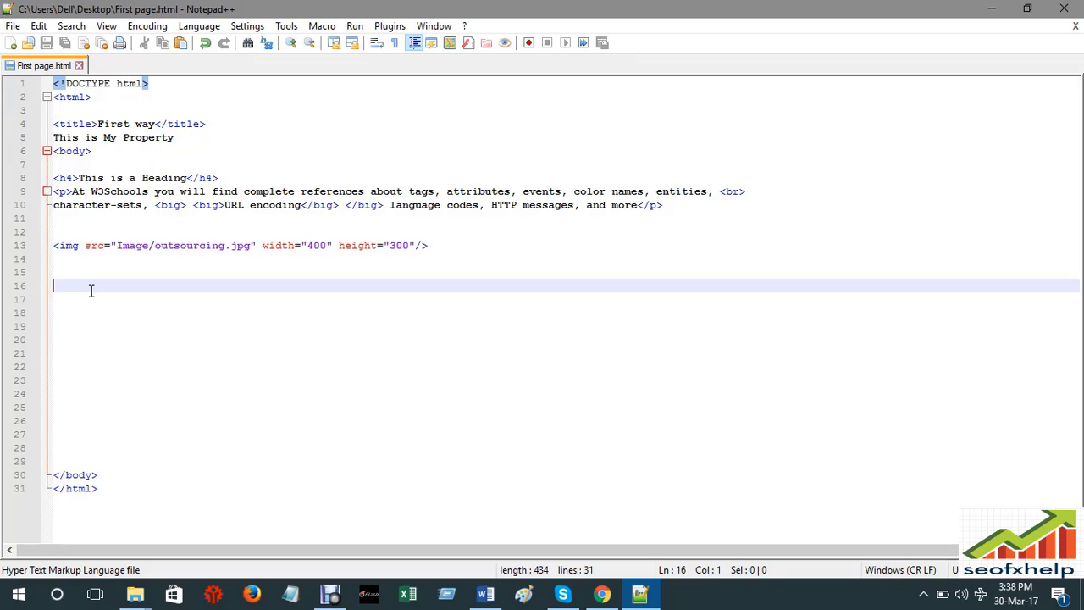
{"action": "type", "text": "P"}
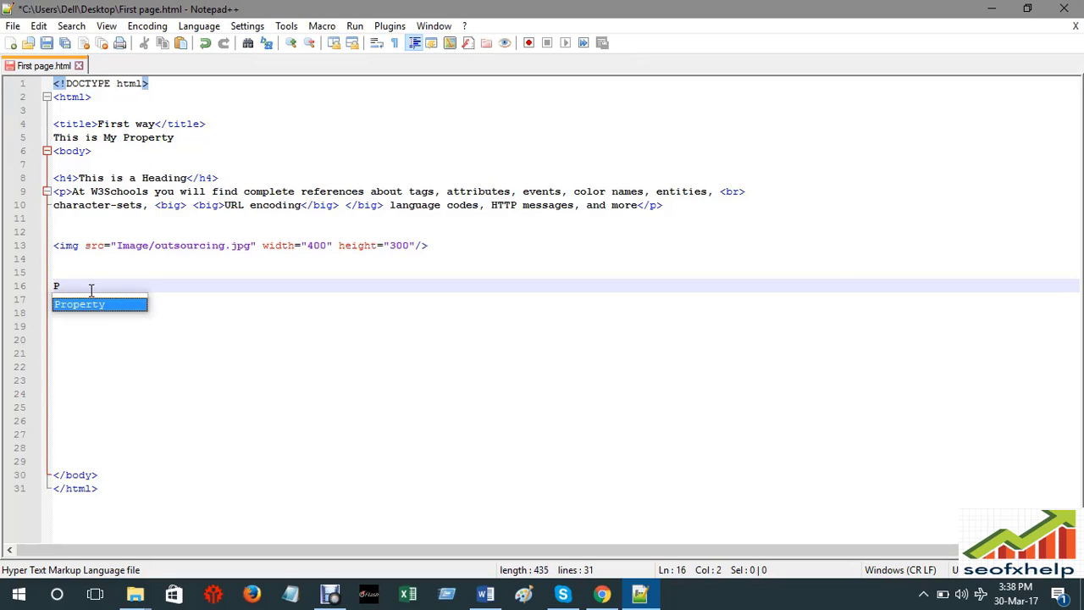
{"action": "key", "text": "BackSpace"}
{"action": "type", "text": "<p"}
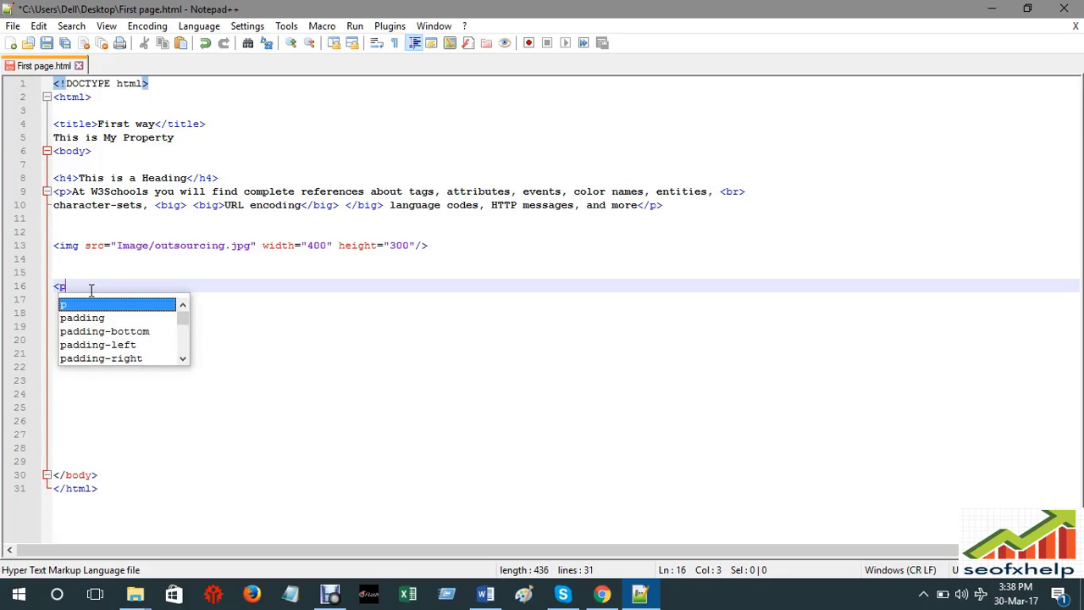
{"action": "type", "text": "> T"}
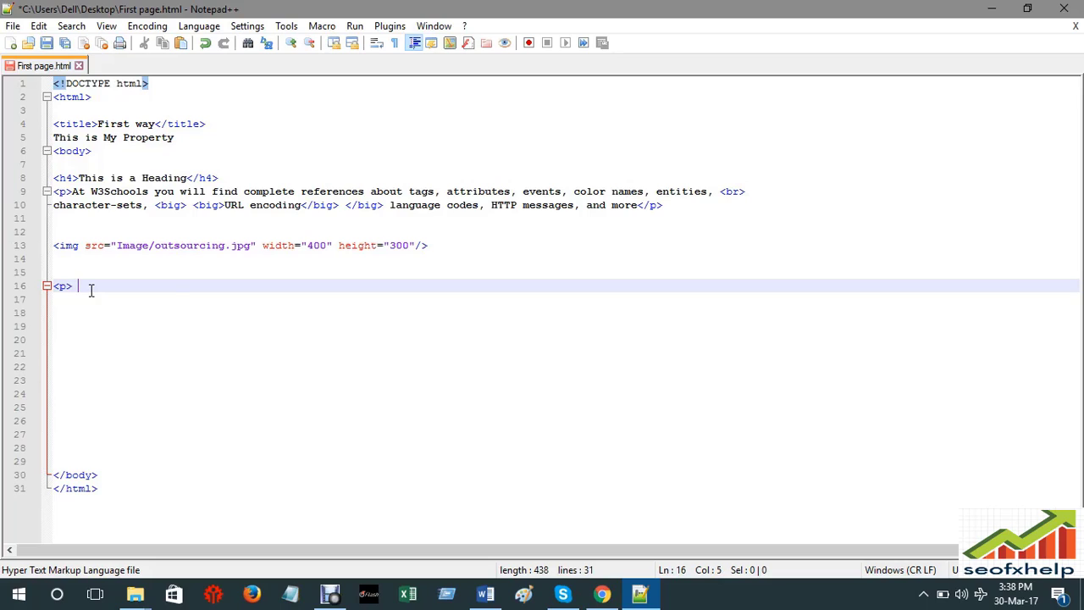
{"action": "type", "text": "h"}
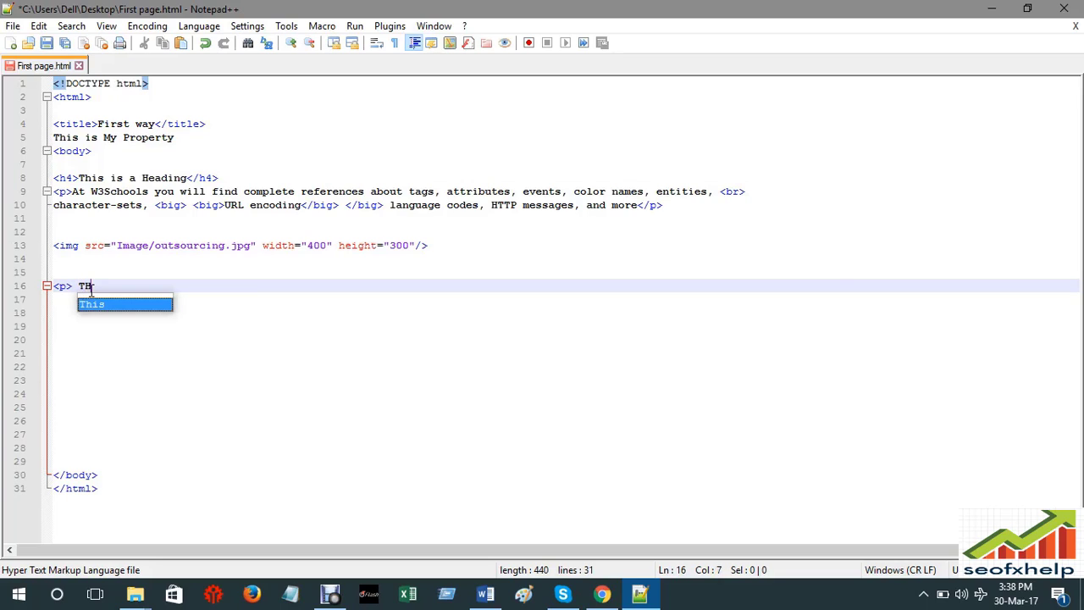
{"action": "type", "text": "IS"}
{"action": "key", "text": "BackSpace"}
{"action": "key", "text": "BackSpace"}
{"action": "key", "text": "BackSpace"}
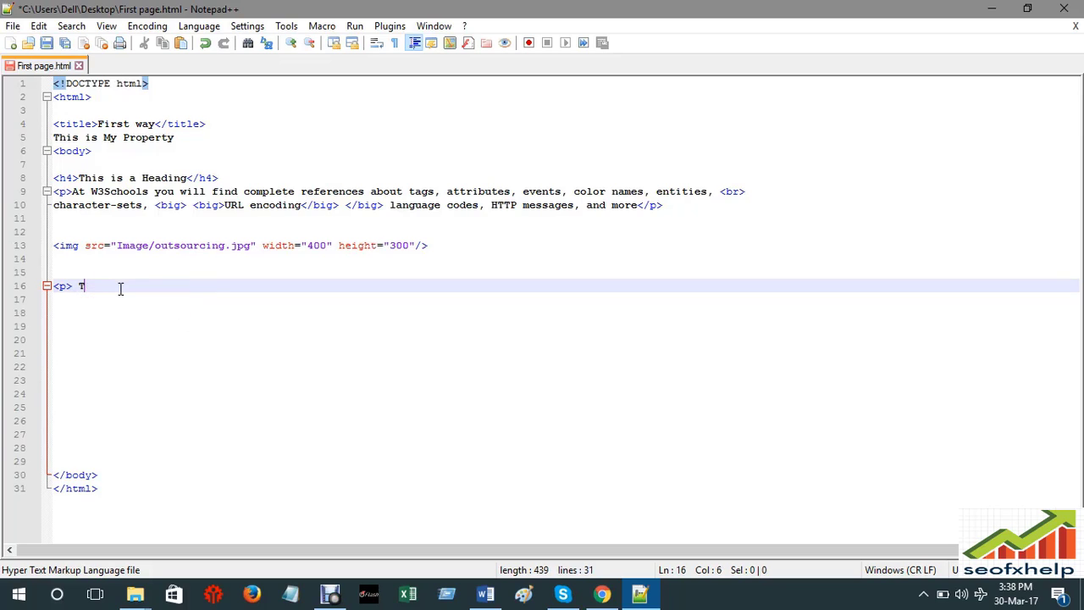
{"action": "key", "text": "BackSpace"}
{"action": "key", "text": "BackSpace"}
{"action": "type", "text": "HTML</p"}
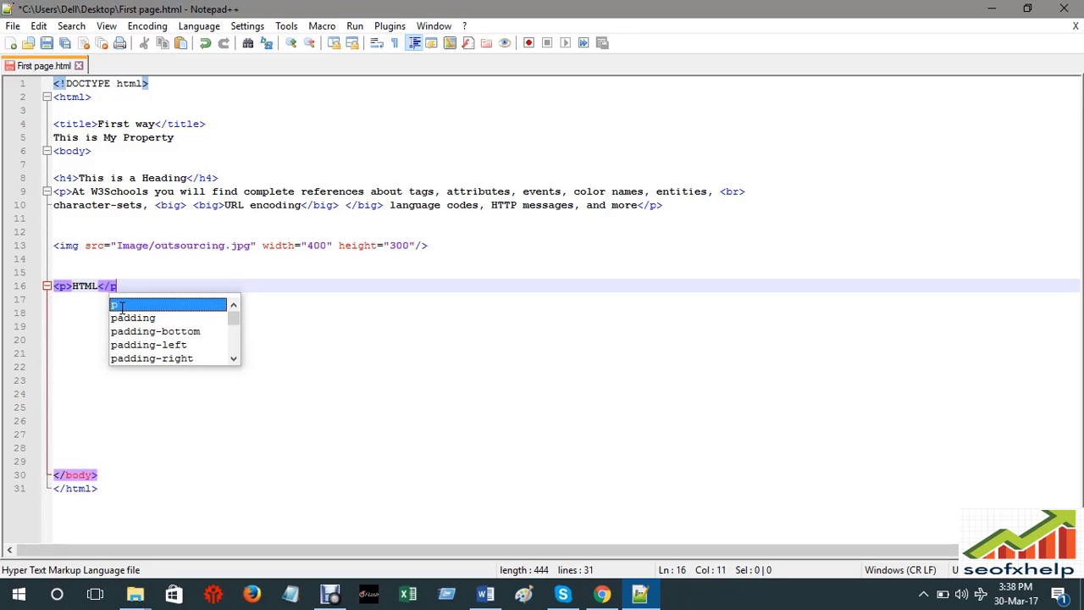
{"action": "type", "text": ">"}
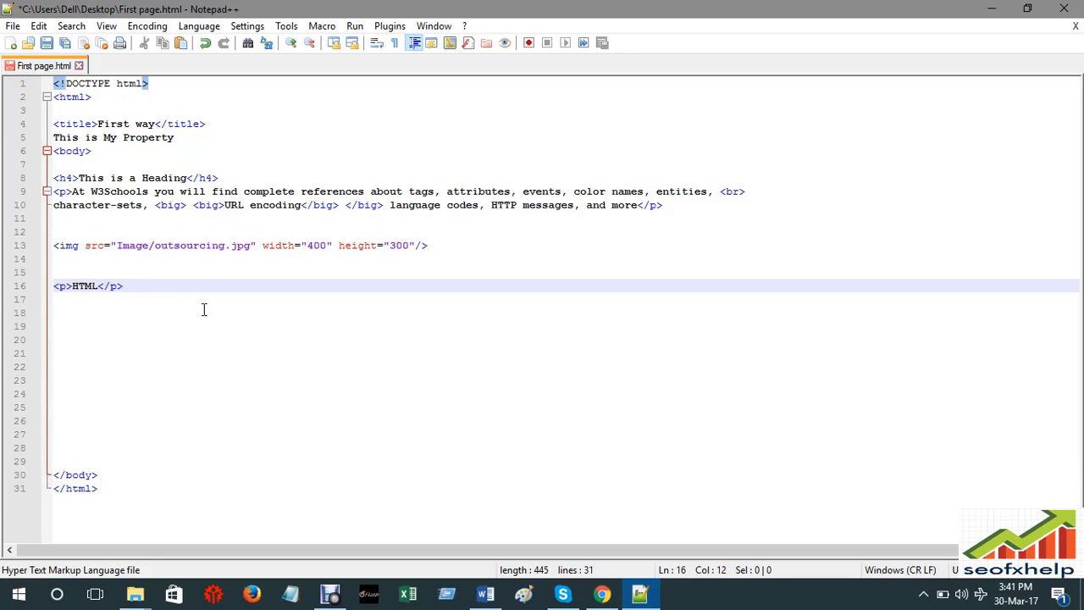
- Leave a blank line below the HTML paragraph and enter four lines of placeholder text: dgfdgfdhfghf, fdgfhgfhgfh, fhfghgfg and 1362
{"action": "key", "text": "Return"}
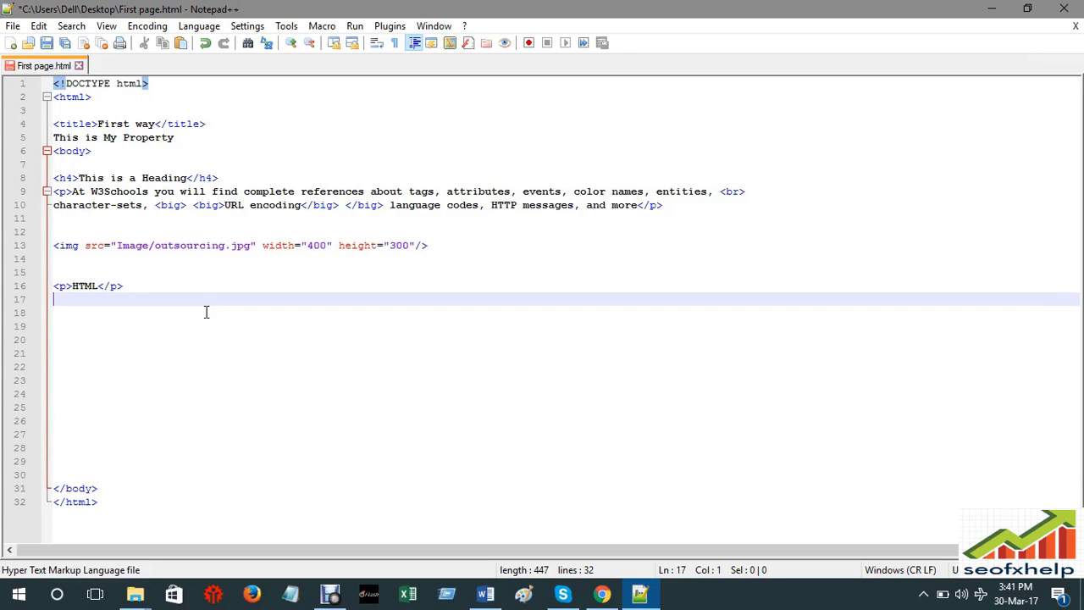
{"action": "key", "text": "Return"}
{"action": "type", "text": "dgfdgfdhfghf"}
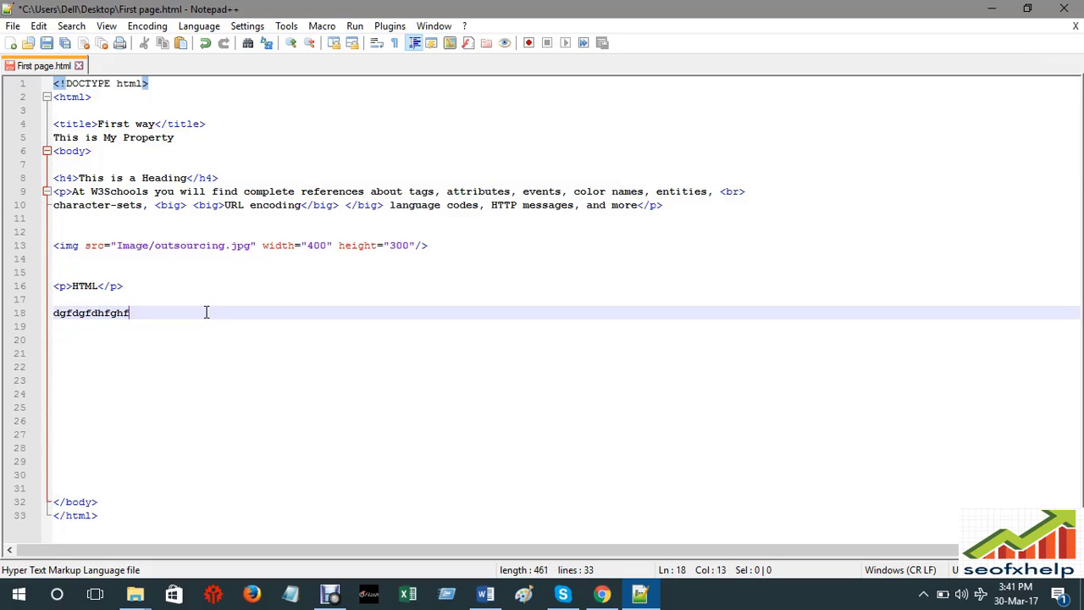
{"action": "key", "text": "Return"}
{"action": "type", "text": "fdgfhgfhgfh"}
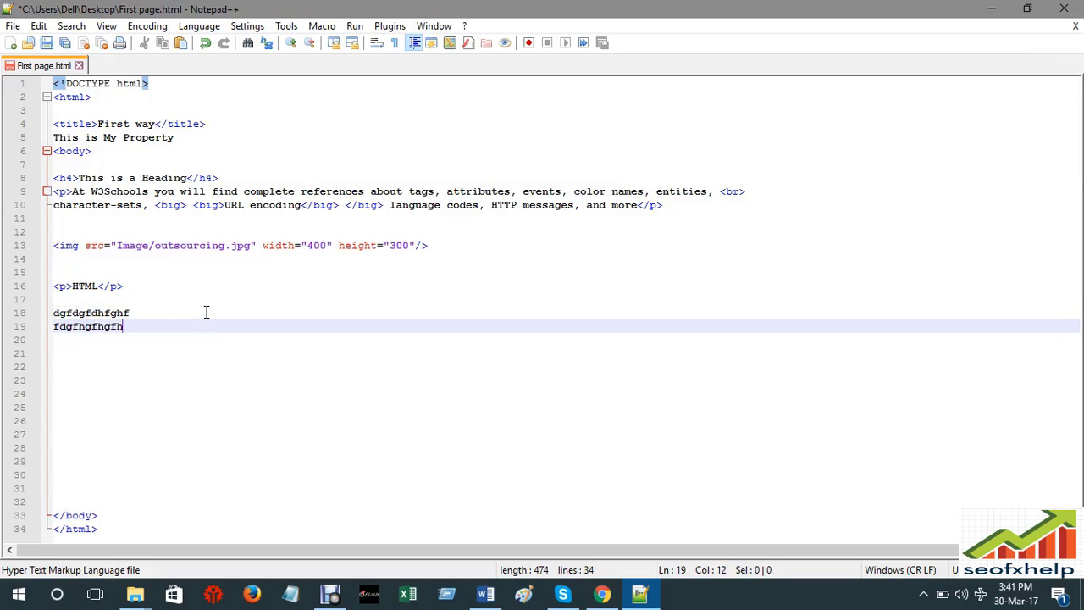
{"action": "key", "text": "Return"}
{"action": "type", "text": "fhfghgfg"}
{"action": "key", "text": "Return"}
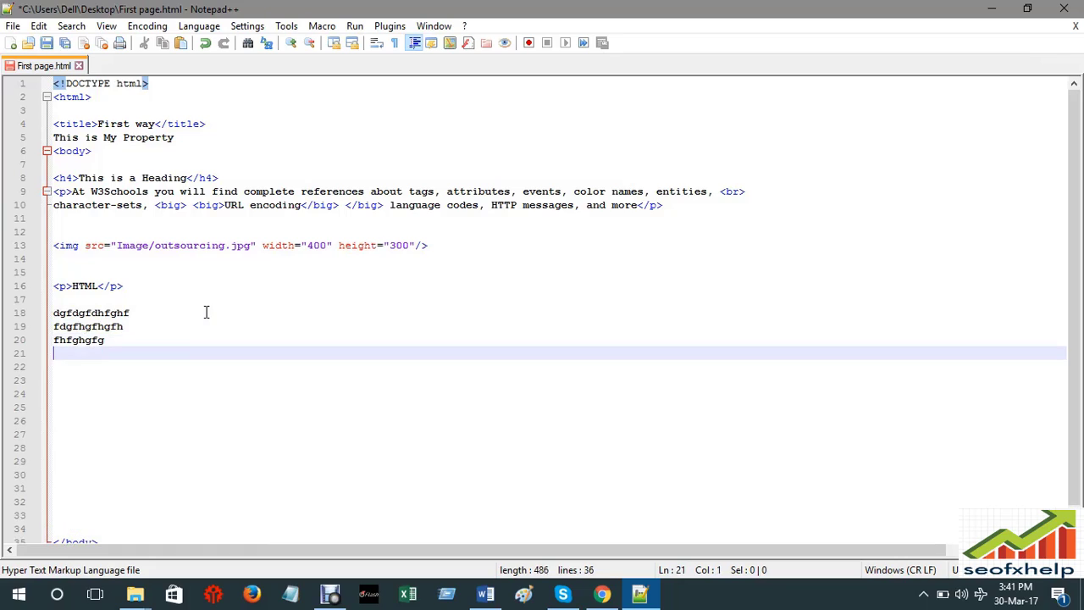
{"action": "type", "text": "1362"}
- Wrap the four placeholder lines on lines 18 to 21 in <address> and </address> tags
{"action": "left_click", "coordinate": [55, 312]}
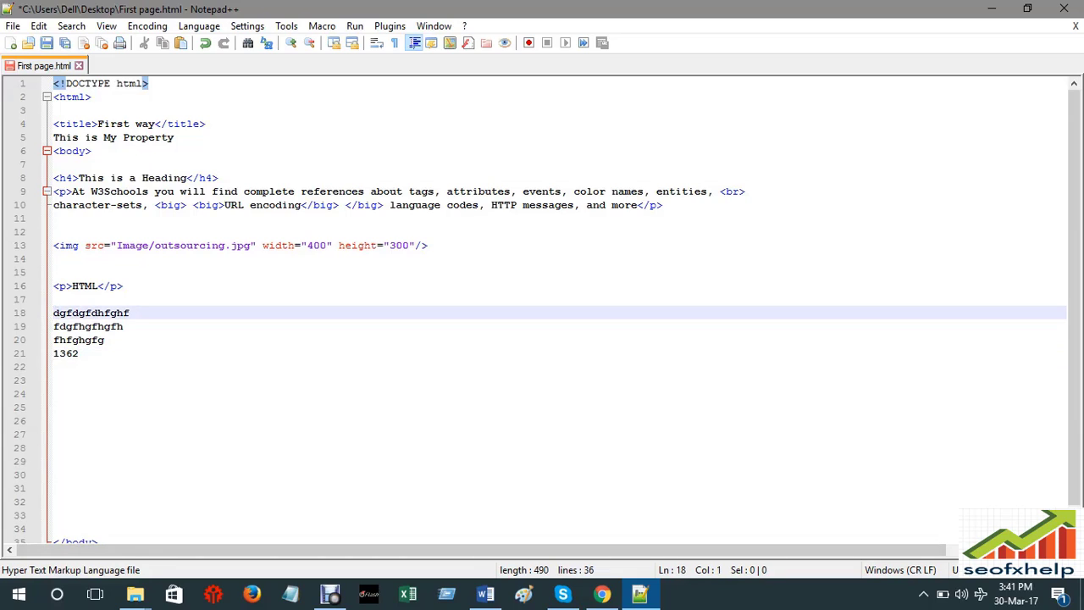
{"action": "type", "text": "<"}
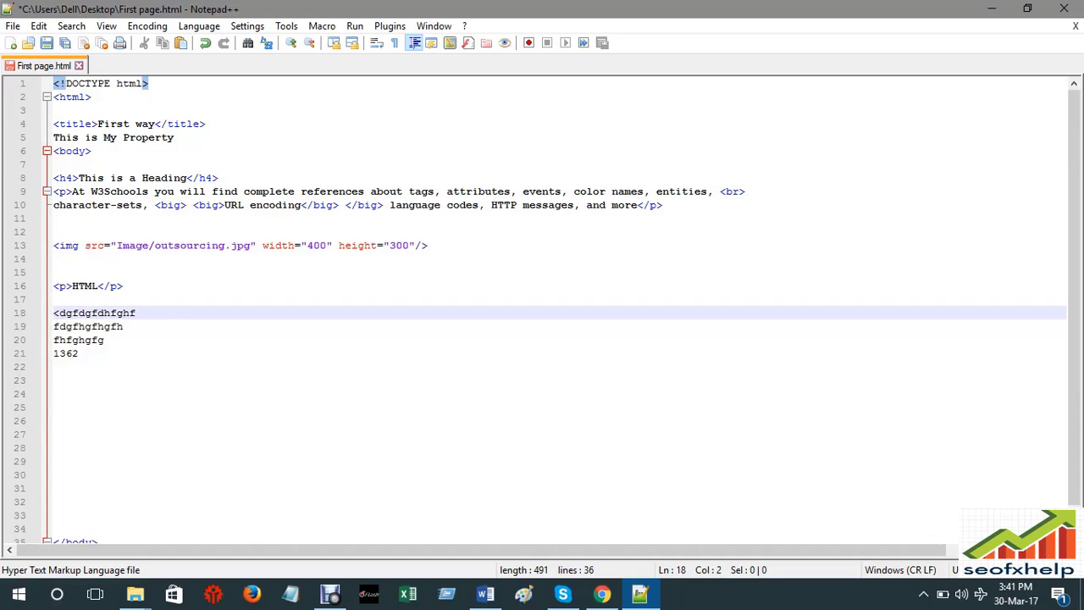
{"action": "type", "text": "addres"}
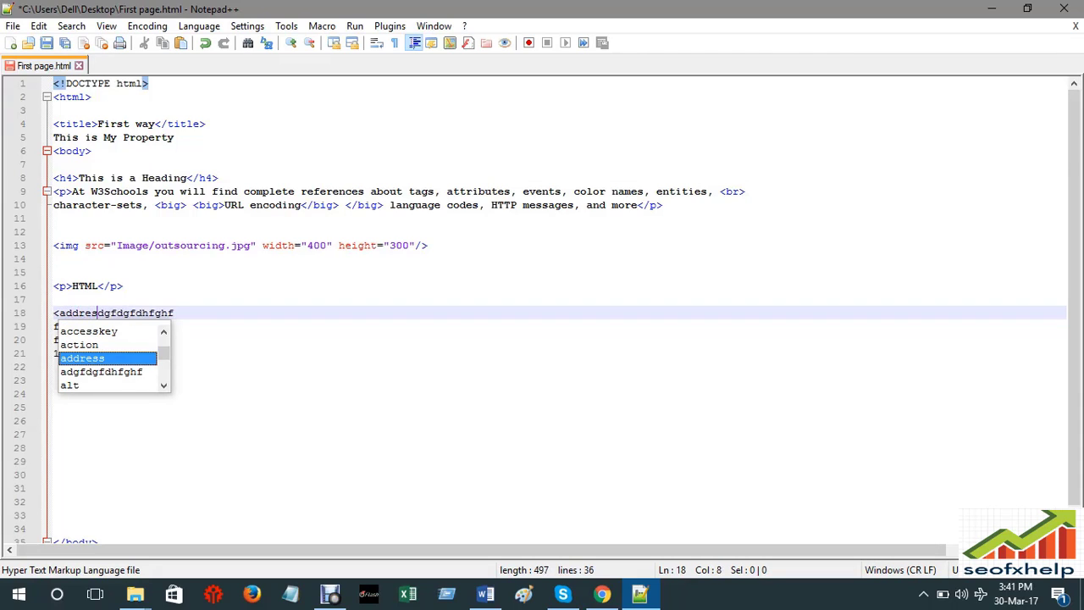
{"action": "type", "text": "s>"}
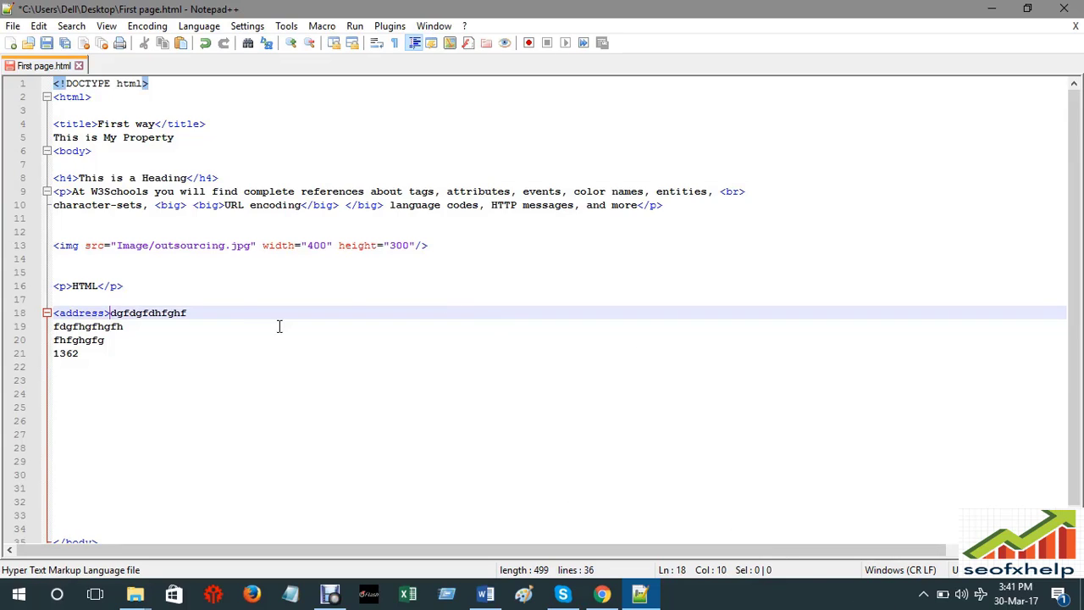
{"action": "left_click", "coordinate": [195, 315]}
{"action": "left_click", "coordinate": [83, 355]}
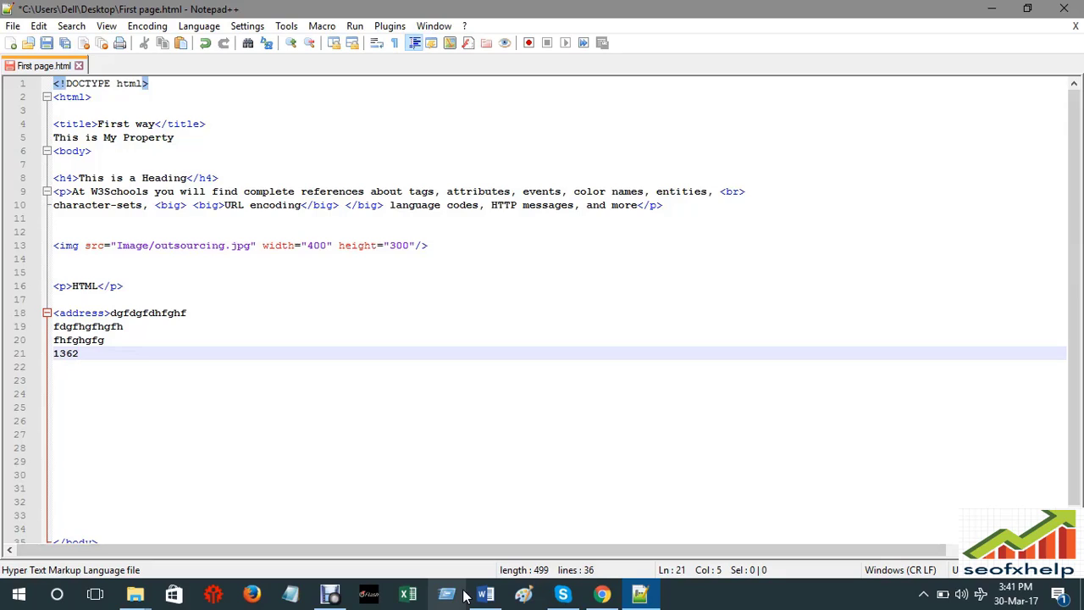
{"action": "type", "text": "<"}
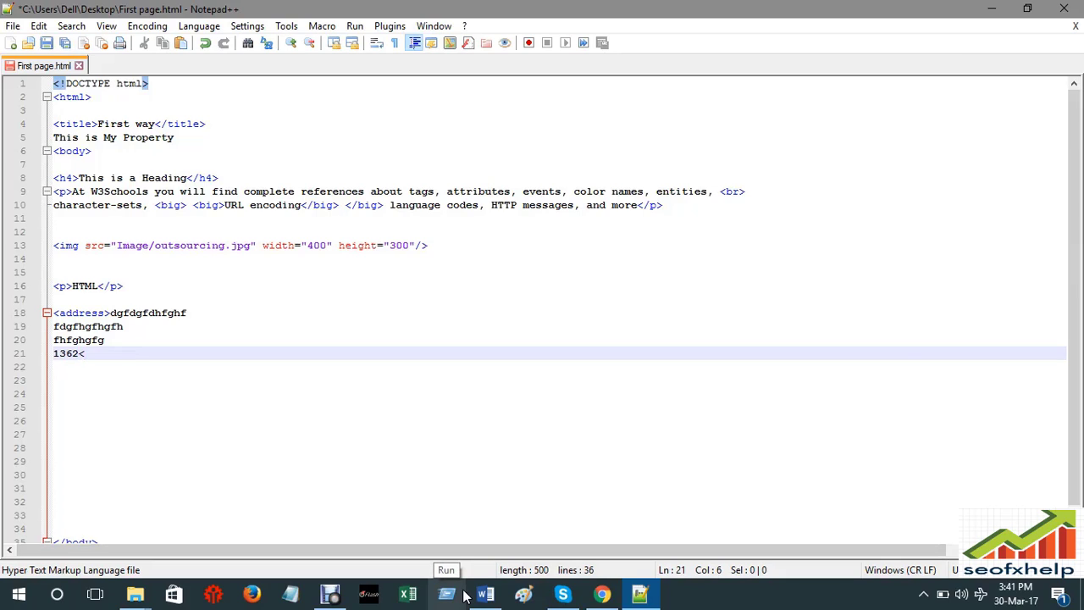
{"action": "type", "text": "/a"}
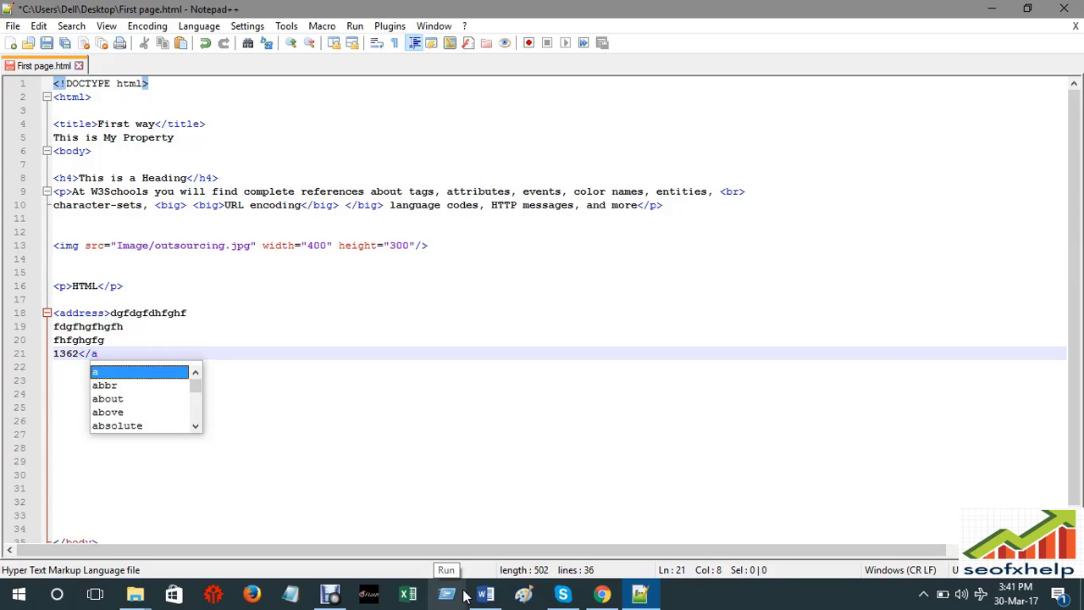
{"action": "type", "text": "ddress>"}
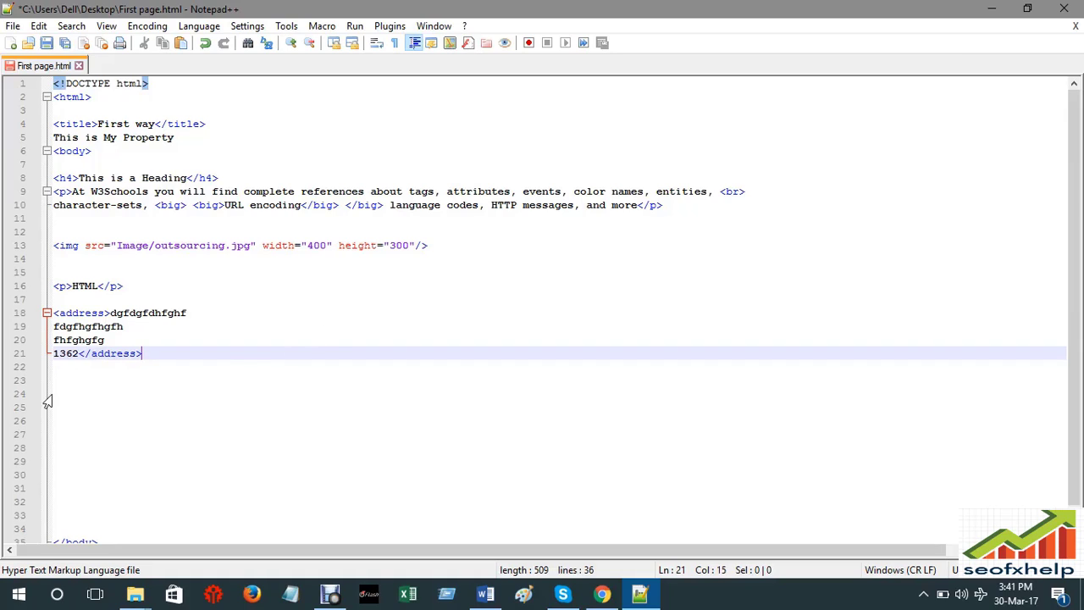
{"action": "left_click", "coordinate": [79, 353]}
- Save First page.html, reload the First way page in Chrome to check the address block, and return to Notepad++
{"action": "key", "text": "ctrl+s"}
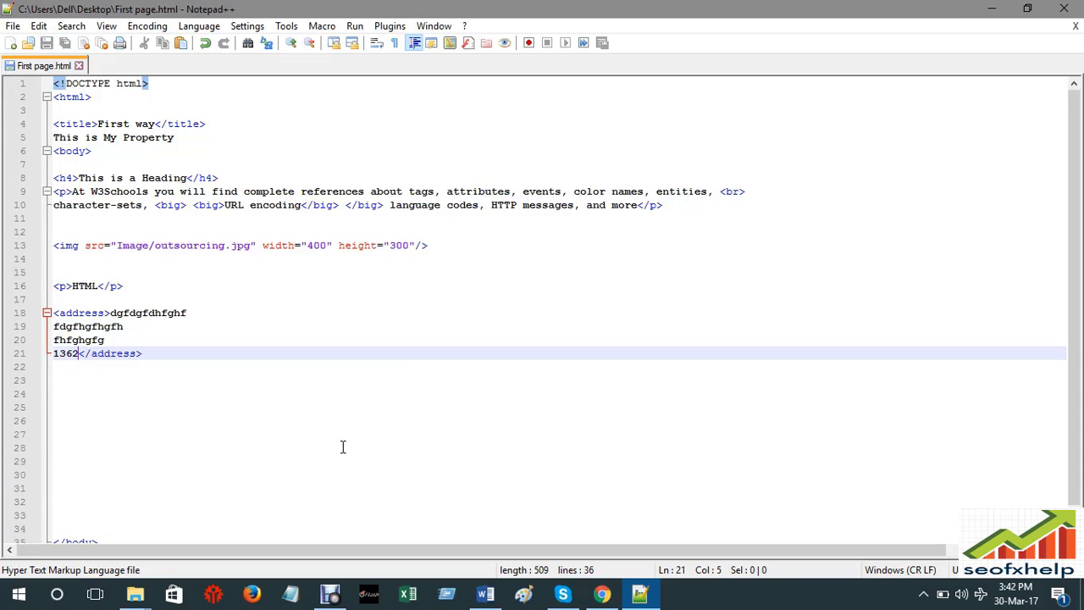
{"action": "left_click", "coordinate": [613, 596]}
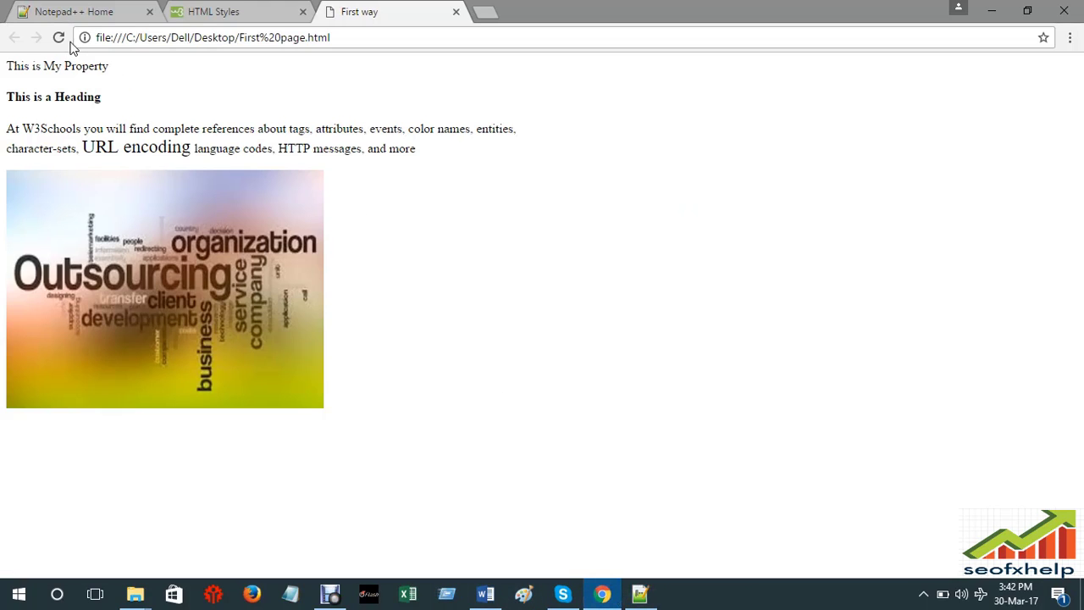
{"action": "left_click", "coordinate": [60, 38]}
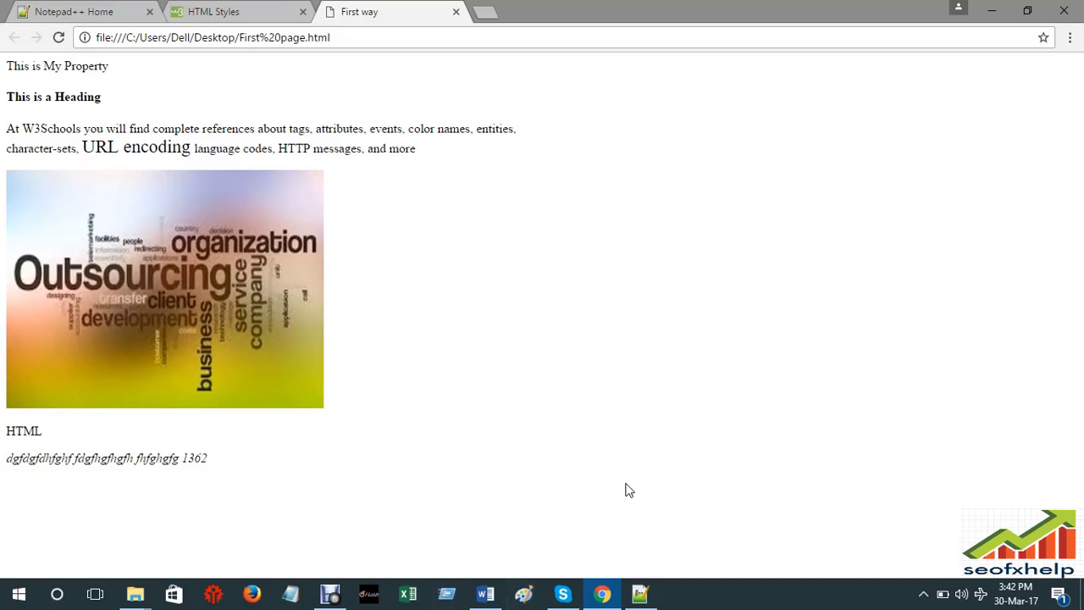
{"action": "left_click", "coordinate": [640, 595]}
{"action": "left_click", "coordinate": [242, 425]}
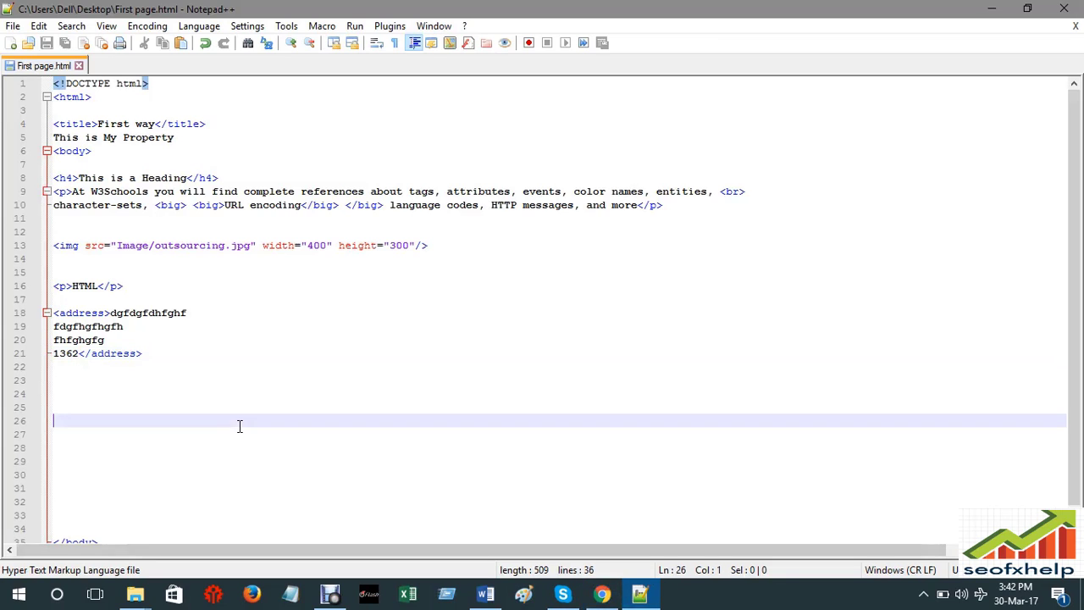
{"action": "left_click", "coordinate": [80, 392]}
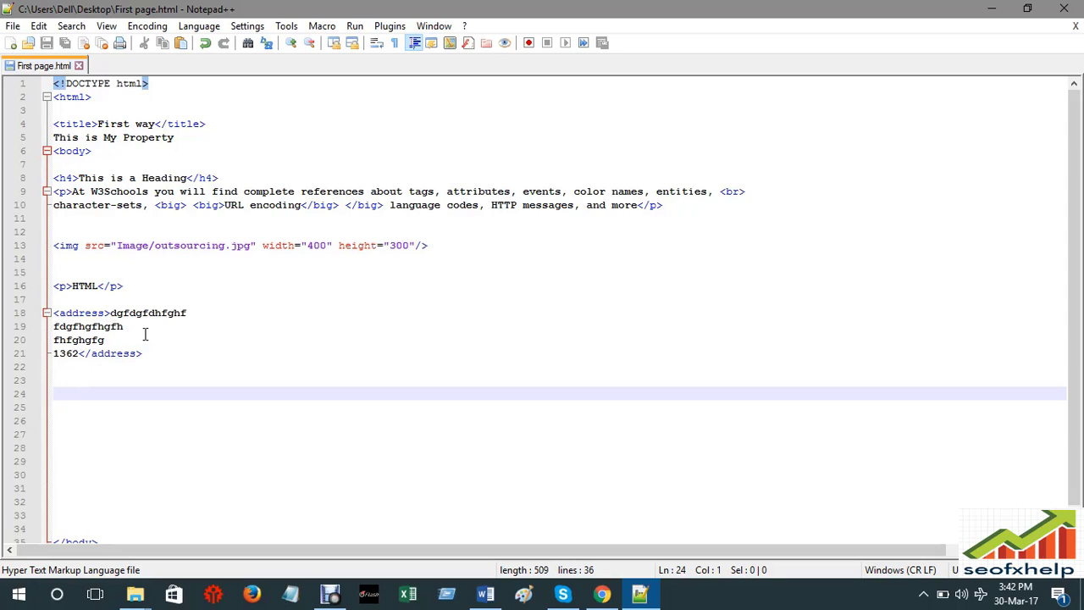
- Replace the text HTML in the line 16 paragraph with fdkhgfkhjgfkhfglhkfgljkgljkf
{"action": "left_click", "coordinate": [100, 288]}
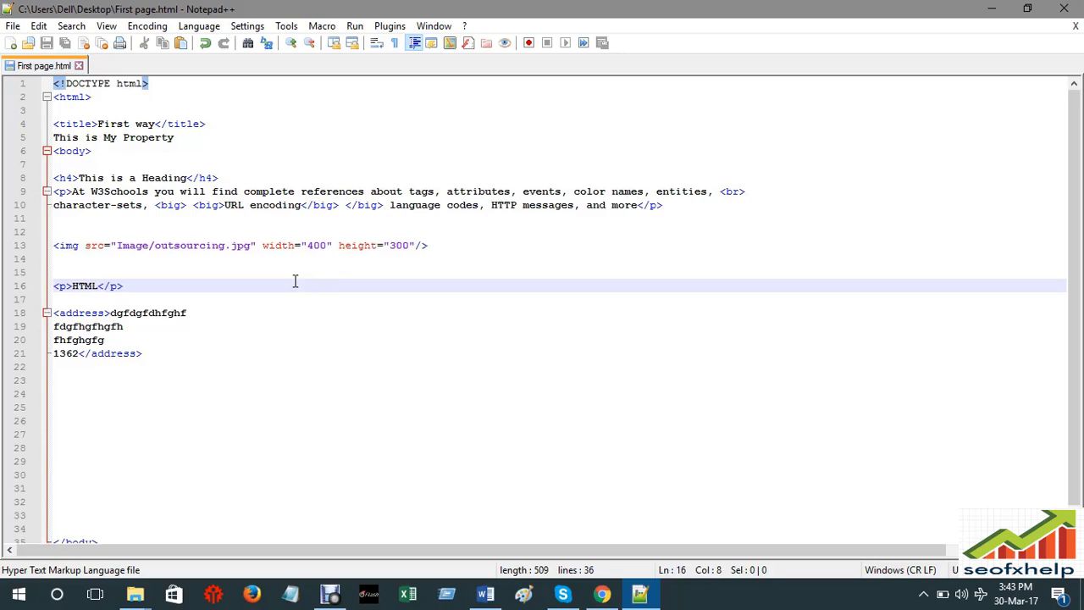
{"action": "left_click", "coordinate": [133, 286]}
{"action": "key", "text": "Left"}
{"action": "key", "text": "Left"}
{"action": "key", "text": "Left"}
{"action": "key", "text": "Left"}
{"action": "key", "text": "BackSpace"}
{"action": "key", "text": "BackSpace"}
{"action": "key", "text": "BackSpace"}
{"action": "key", "text": "BackSpace"}
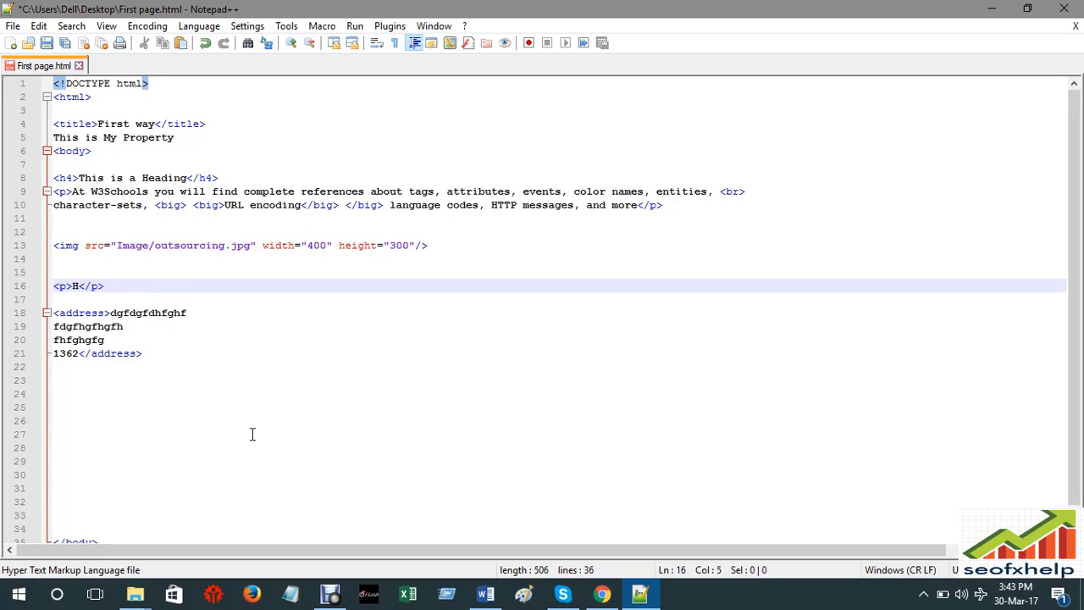
{"action": "type", "text": "fdkhgfkhjgfkhfglhkfgljkgljkf"}
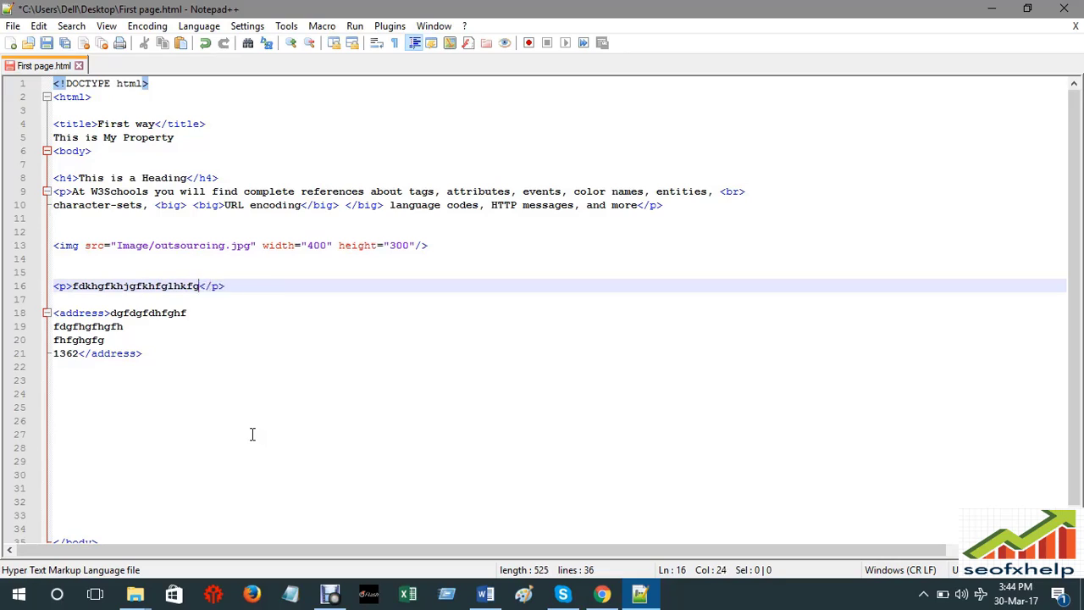
- Add an opening <abbr > tag with a trailing space inside it, following the placeholder text in the line 16 paragraph
{"action": "left_click", "coordinate": [72, 286]}
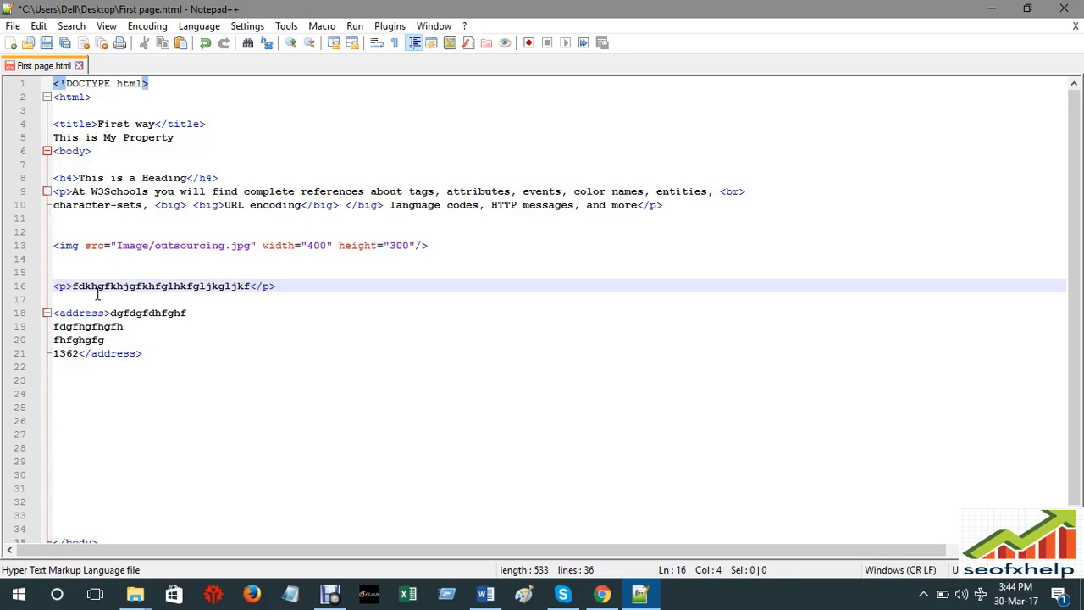
{"action": "left_click", "coordinate": [252, 286]}
{"action": "type", "text": "abbr"}
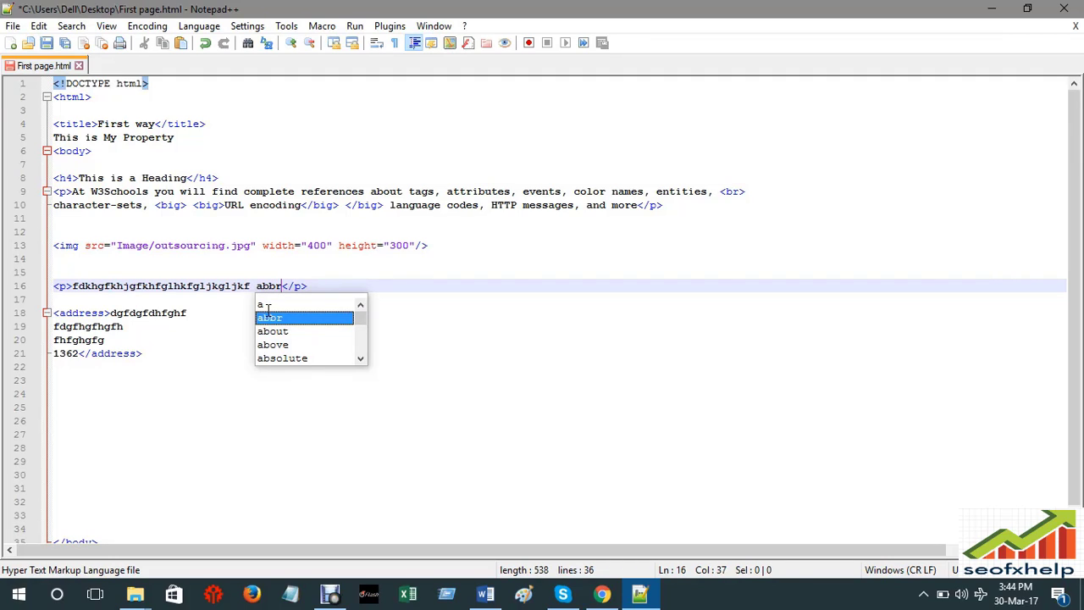
{"action": "left_click", "coordinate": [259, 285]}
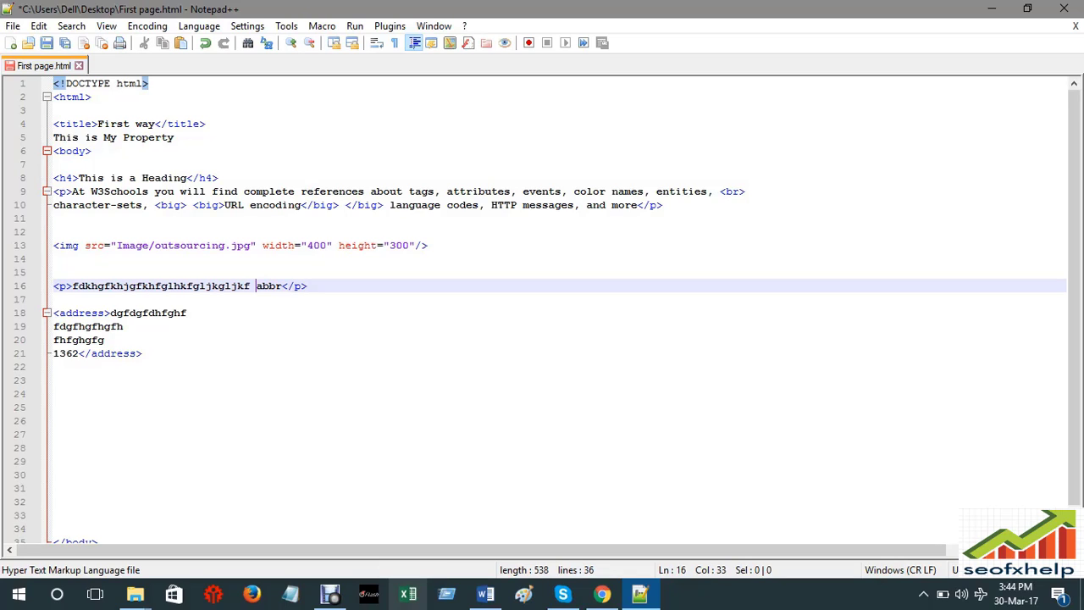
{"action": "type", "text": "<"}
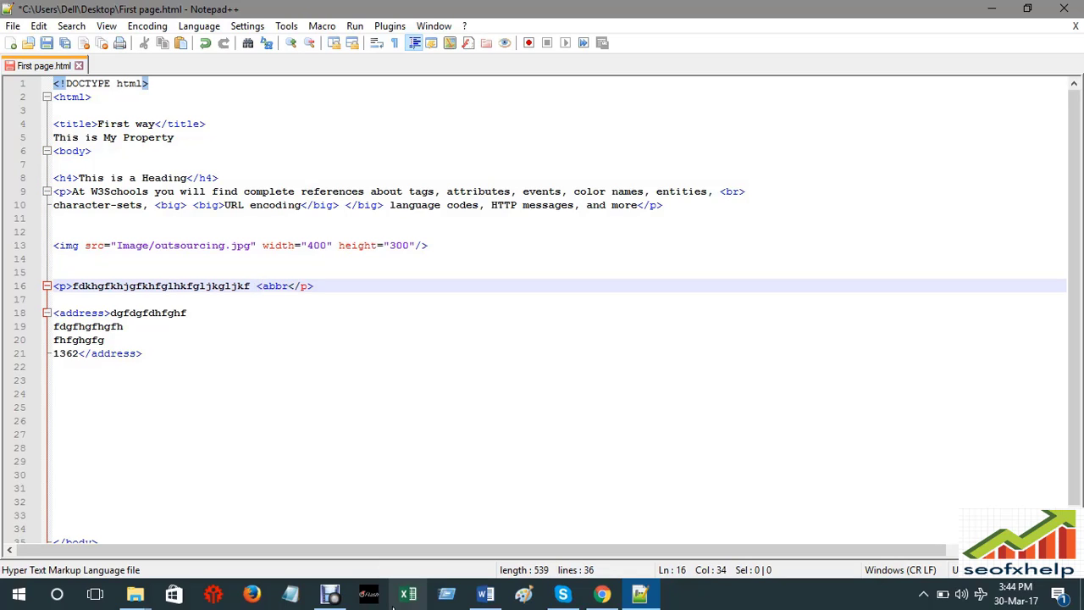
{"action": "left_click", "coordinate": [289, 285]}
{"action": "key", "text": "shift+Up"}
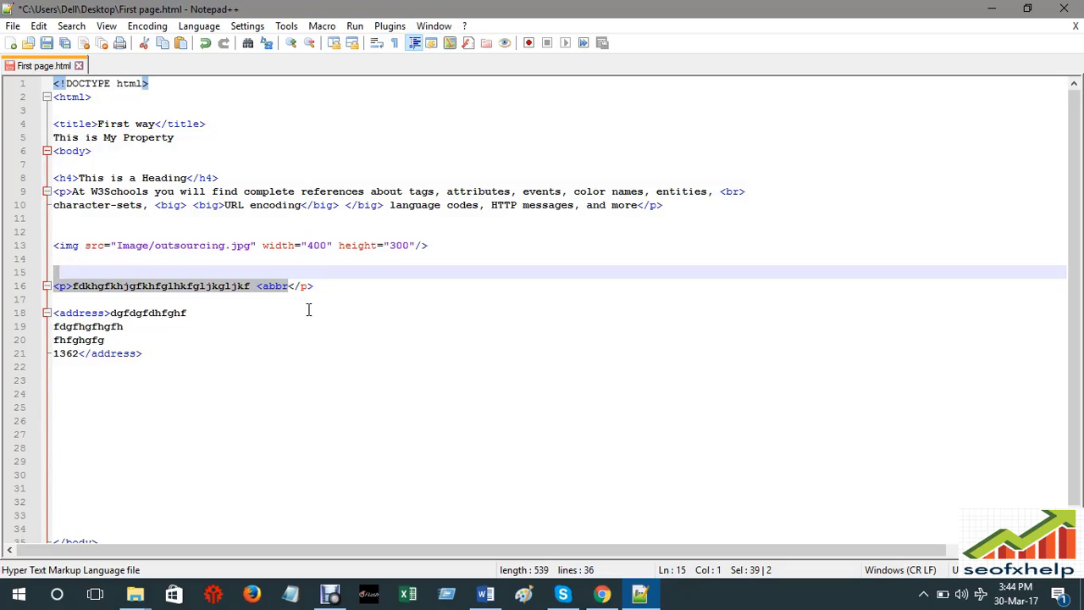
{"action": "double_click", "coordinate": [284, 288]}
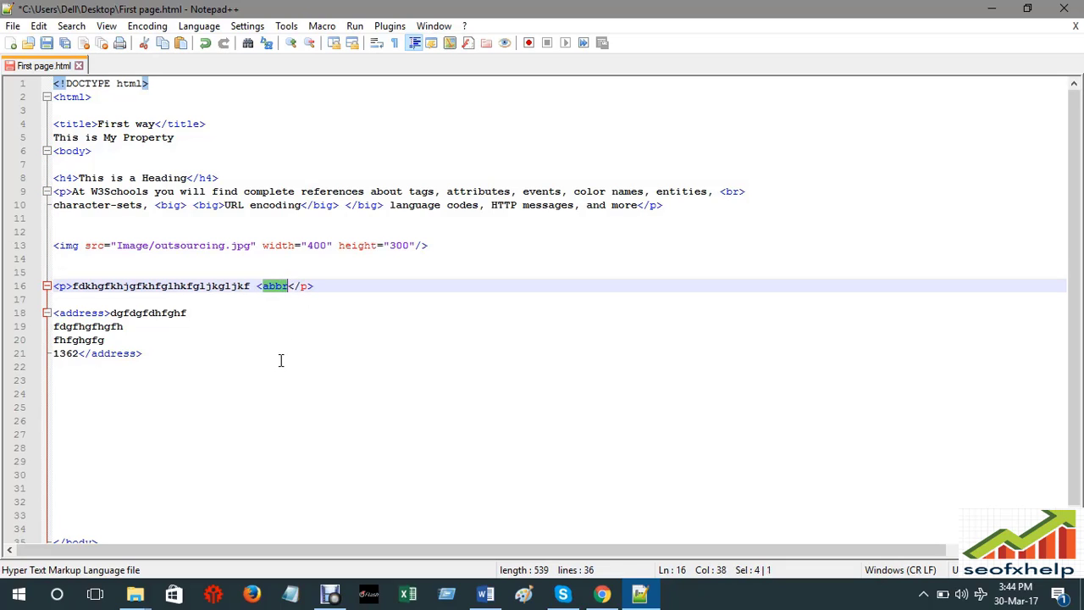
{"action": "type", "text": ">"}
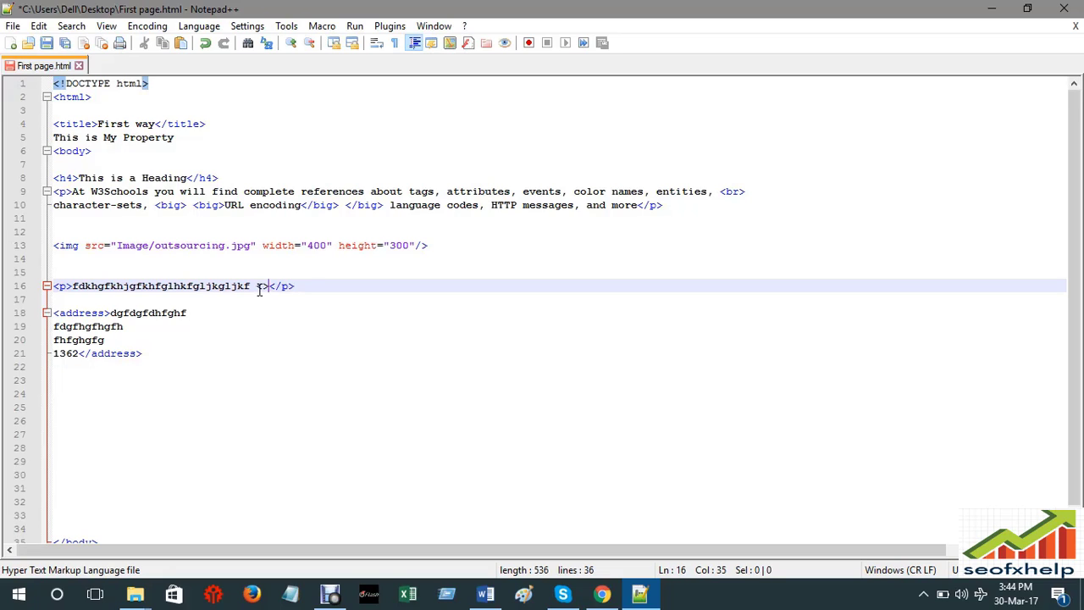
{"action": "left_click", "coordinate": [262, 286]}
{"action": "type", "text": "abbr"}
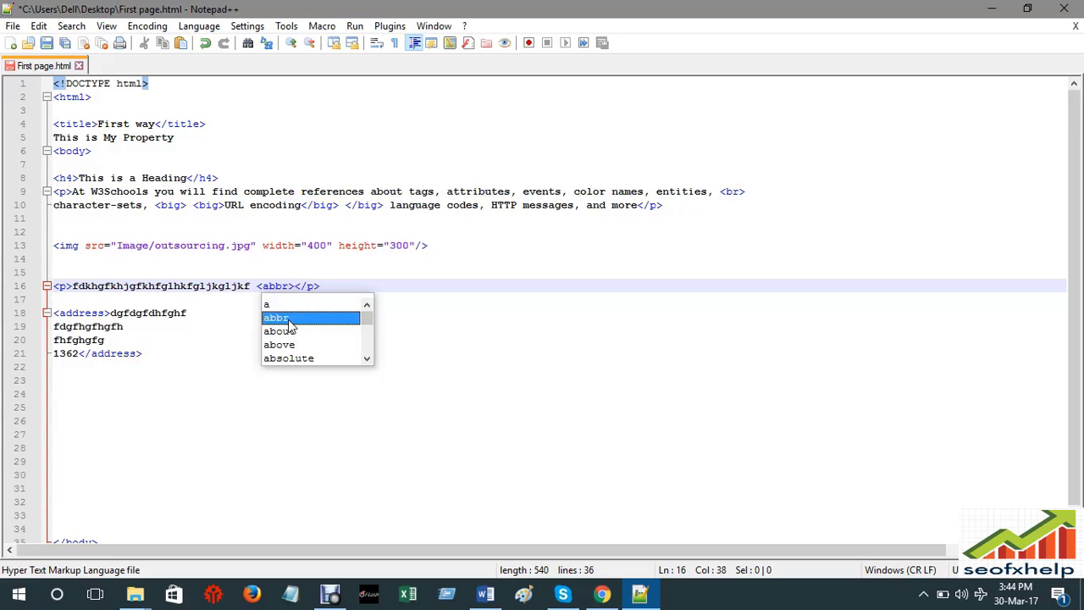
{"action": "double_click", "coordinate": [283, 315]}
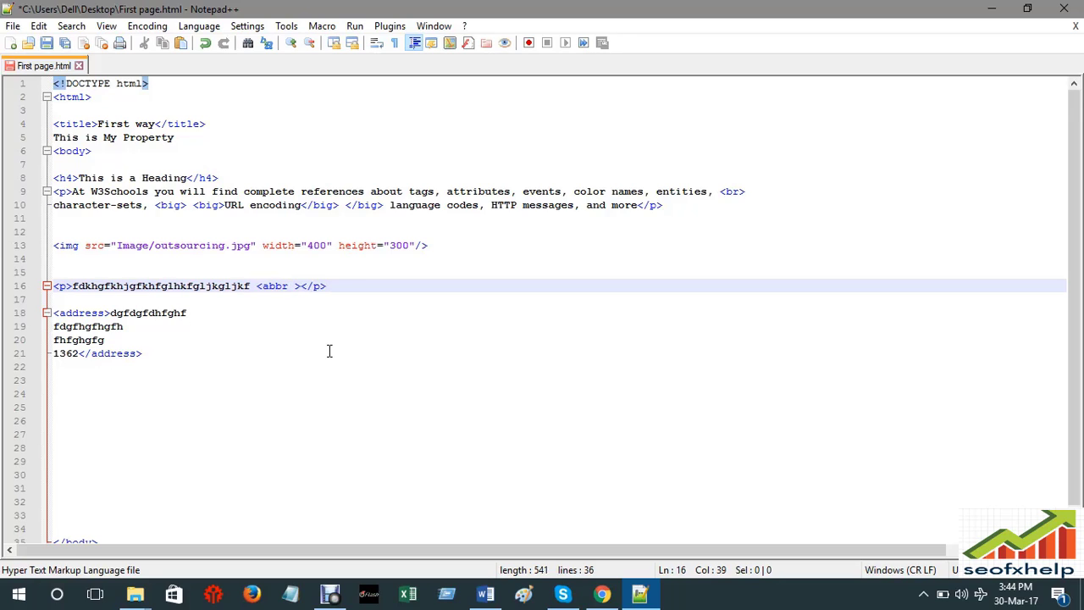
{"action": "type", "text": "gfjghjghjhkhjk"}
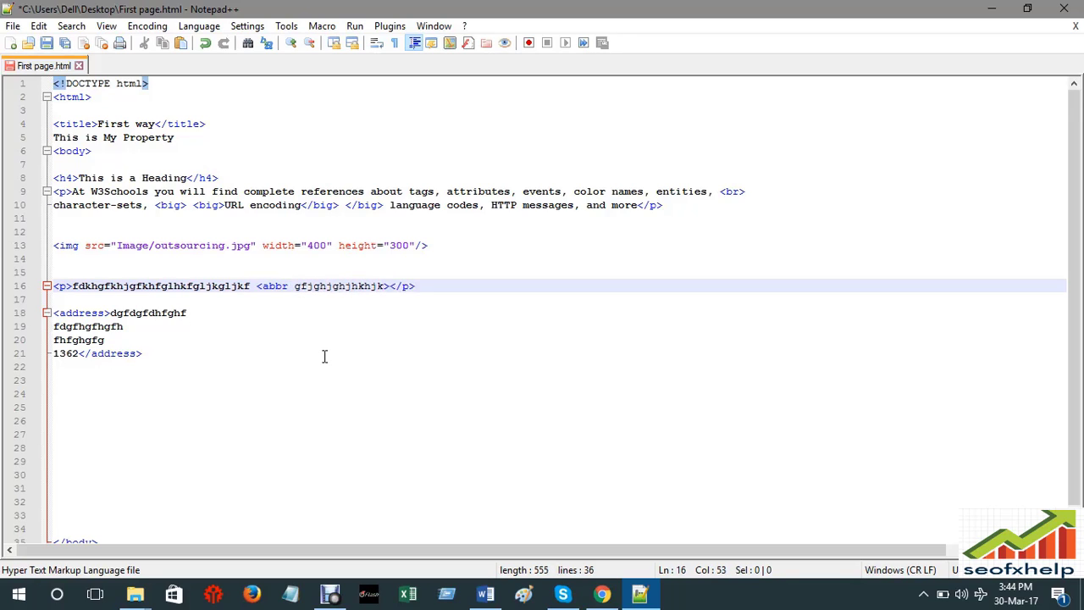
{"action": "key", "text": "BackSpace"}
{"action": "key", "text": "BackSpace"}
{"action": "key", "text": "BackSpace"}
{"action": "key", "text": "BackSpace"}
{"action": "key", "text": "BackSpace"}
{"action": "key", "text": "BackSpace"}
{"action": "key", "text": "BackSpace"}
{"action": "key", "text": "BackSpace"}
{"action": "key", "text": "BackSpace"}
{"action": "key", "text": "BackSpace"}
{"action": "key", "text": "BackSpace"}
{"action": "key", "text": "BackSpace"}
{"action": "key", "text": "BackSpace"}
{"action": "key", "text": "BackSpace"}
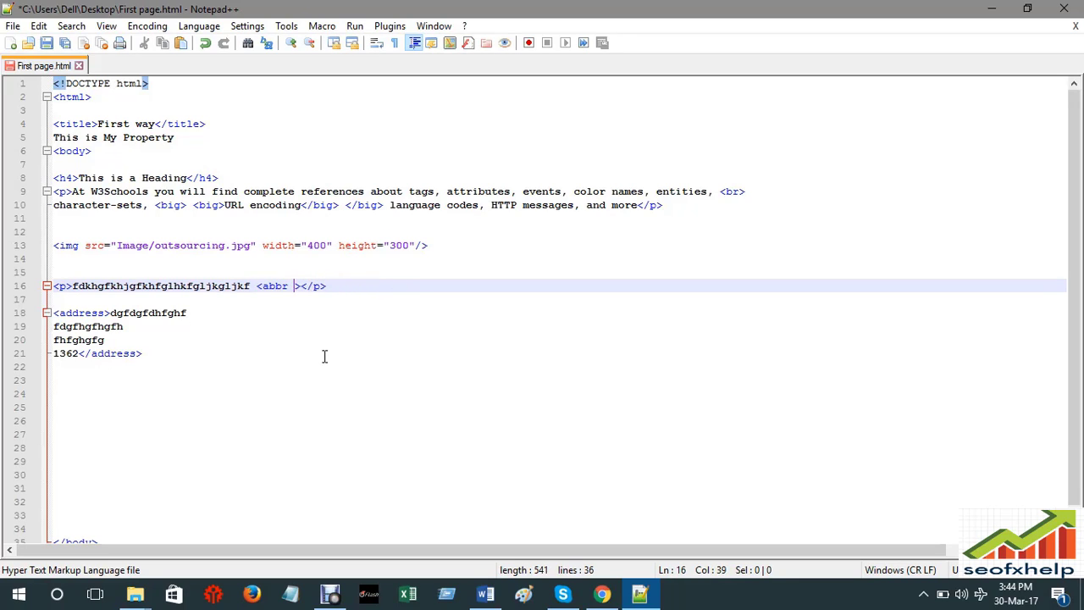
- Add an empty title="" attribute to the abbr tag on line 16
{"action": "type", "text": "t"}
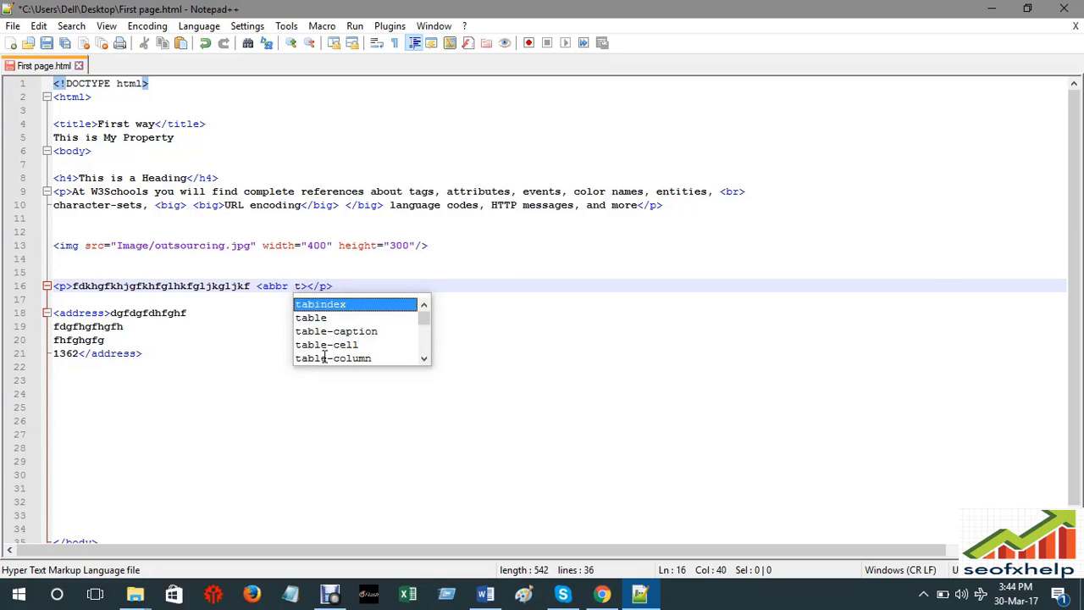
{"action": "type", "text": "i"}
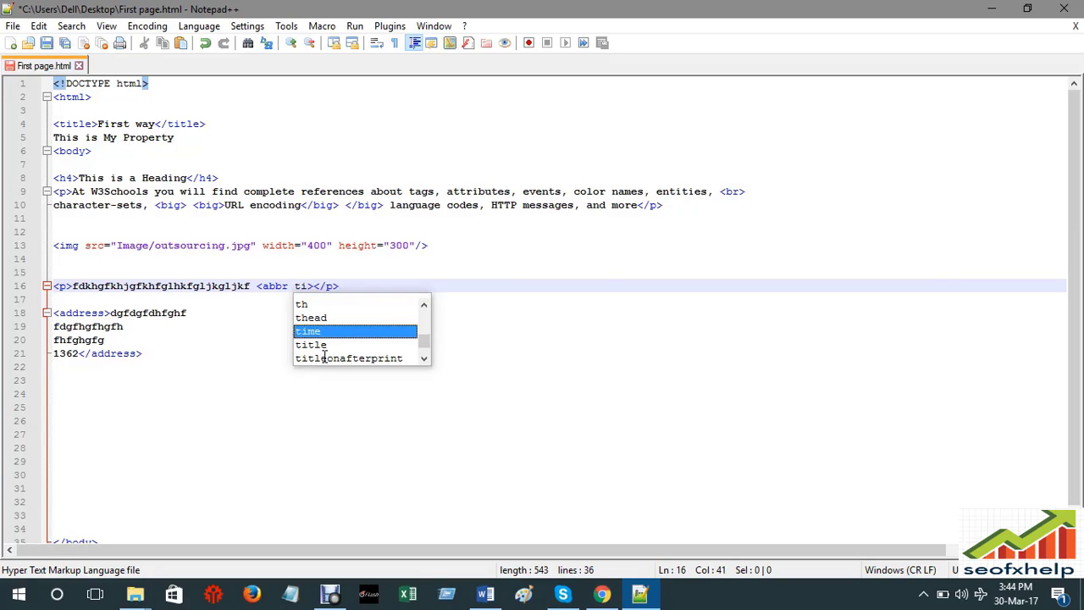
{"action": "type", "text": "tle"}
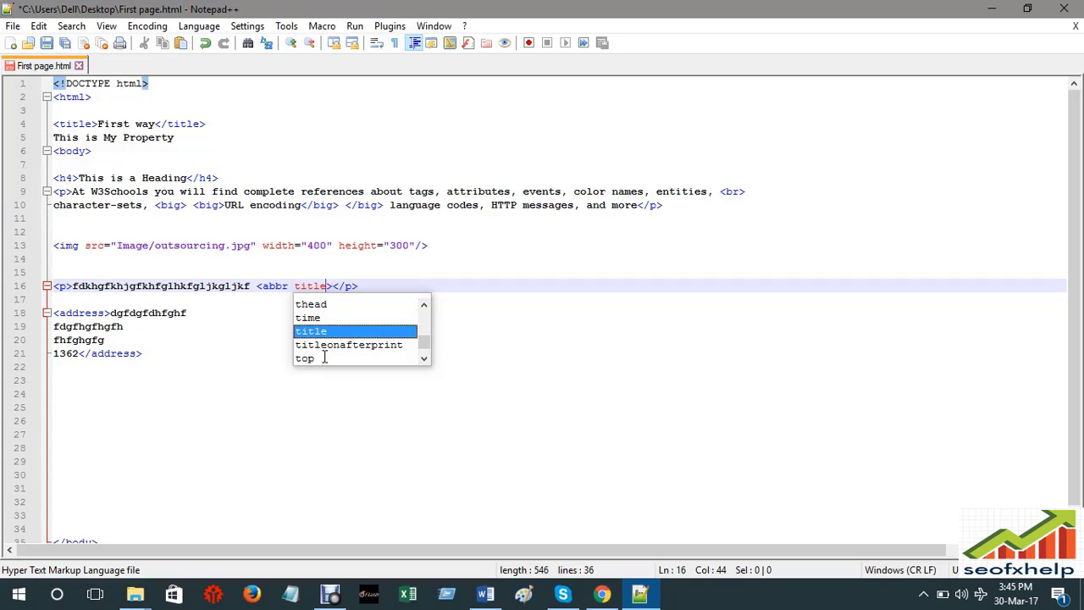
{"action": "type", "text": "="}
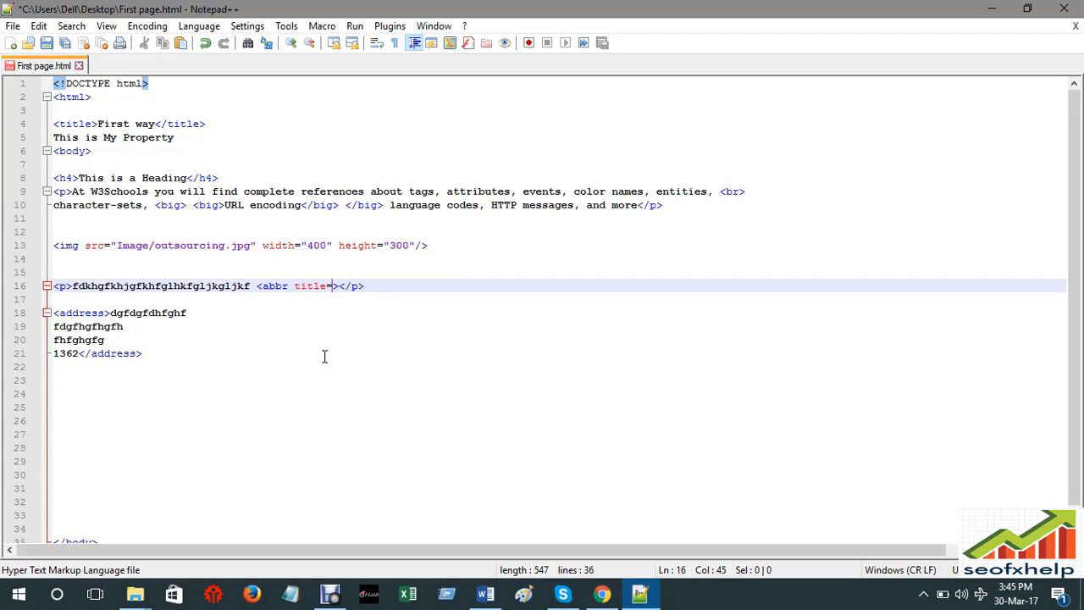
{"action": "type", "text": "\""}
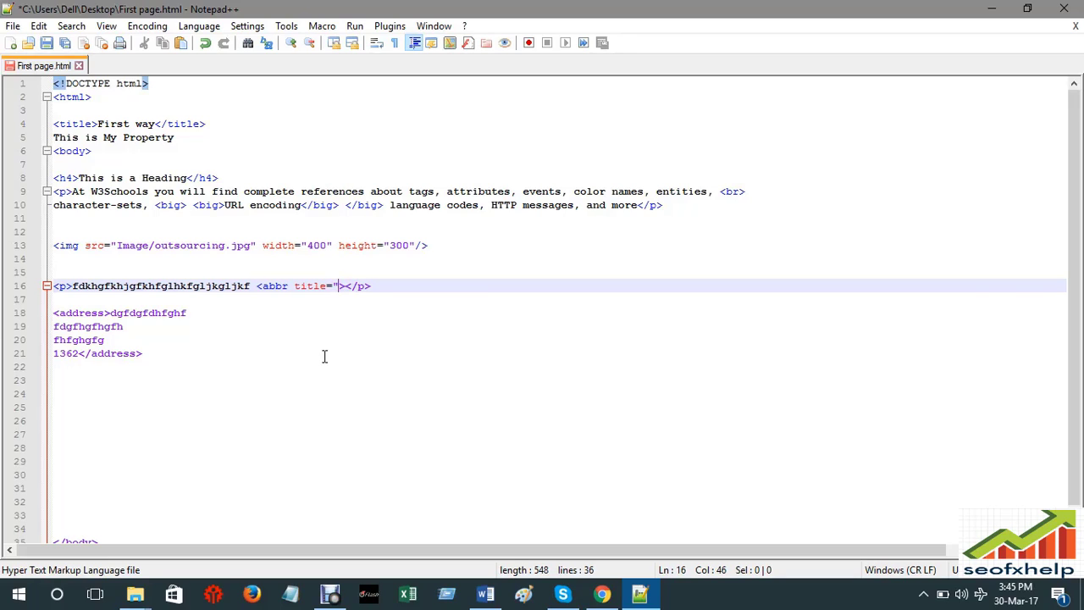
{"action": "type", "text": "\""}
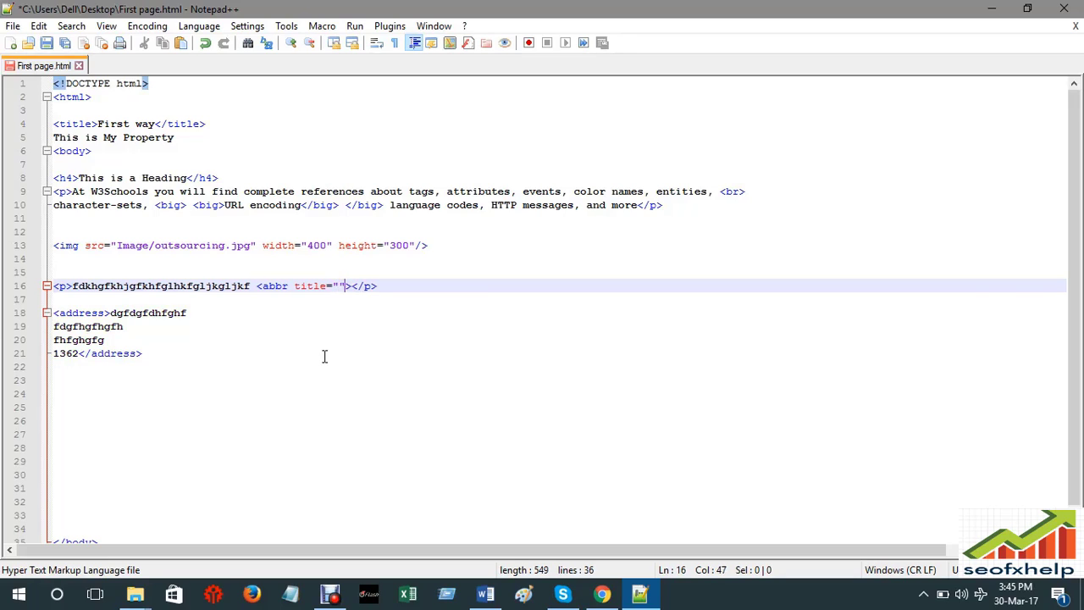
{"action": "left_click", "coordinate": [340, 285]}
{"action": "type", "text": "a"}
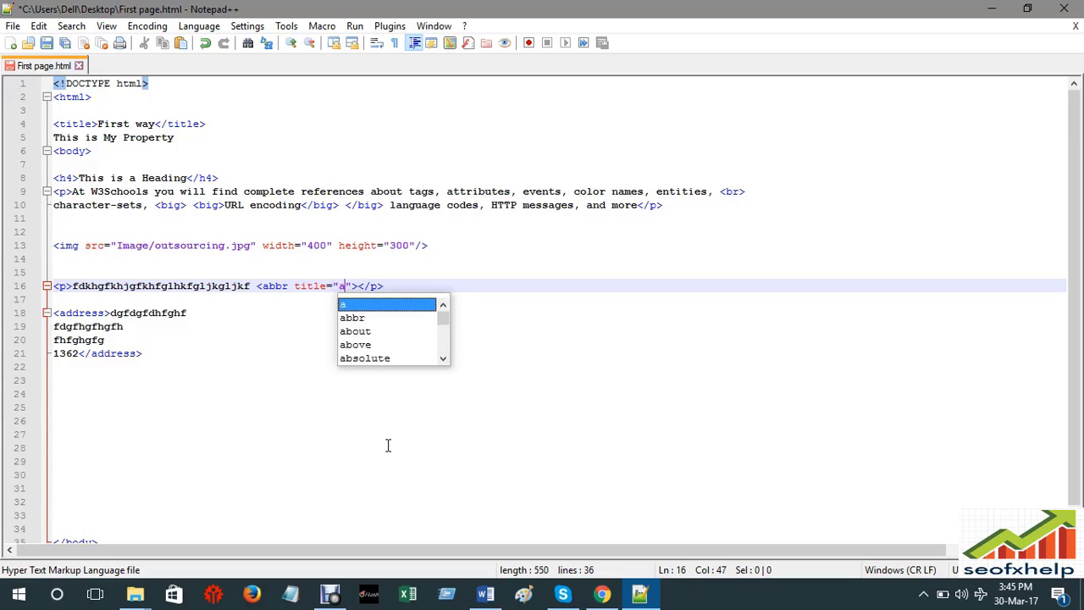
{"action": "key", "text": "BackSpace"}
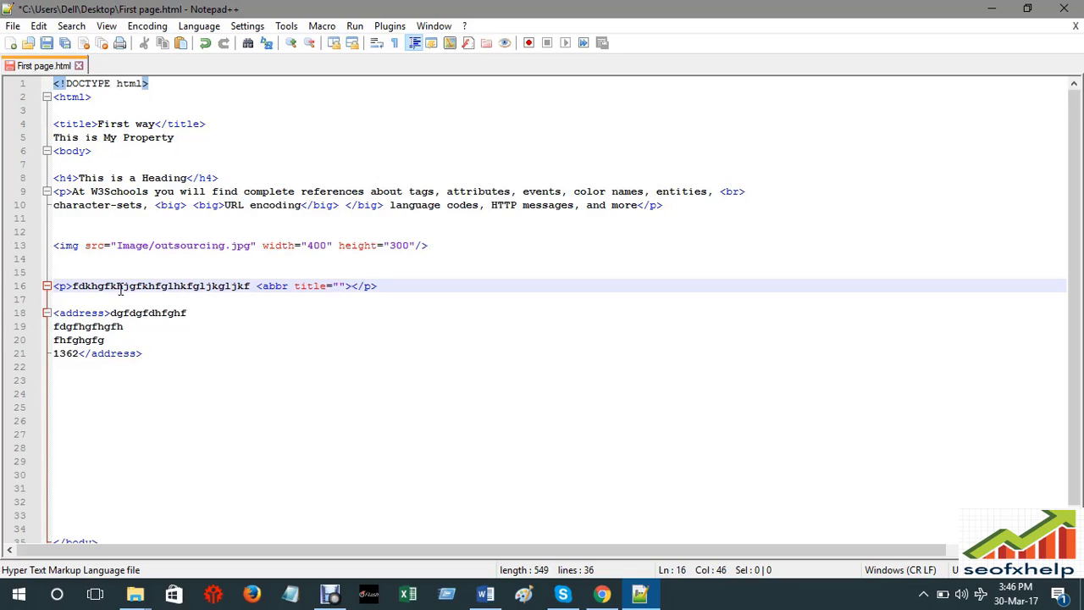
- Move the text fdkhgfkhjgfkhfglhkfgljkgljkf from the start of the line 16 paragraph into the abbr title's quotation marks
{"action": "left_click", "coordinate": [252, 284]}
{"action": "left_click_drag", "start_coordinate": [252, 286], "coordinate": [73, 286]}
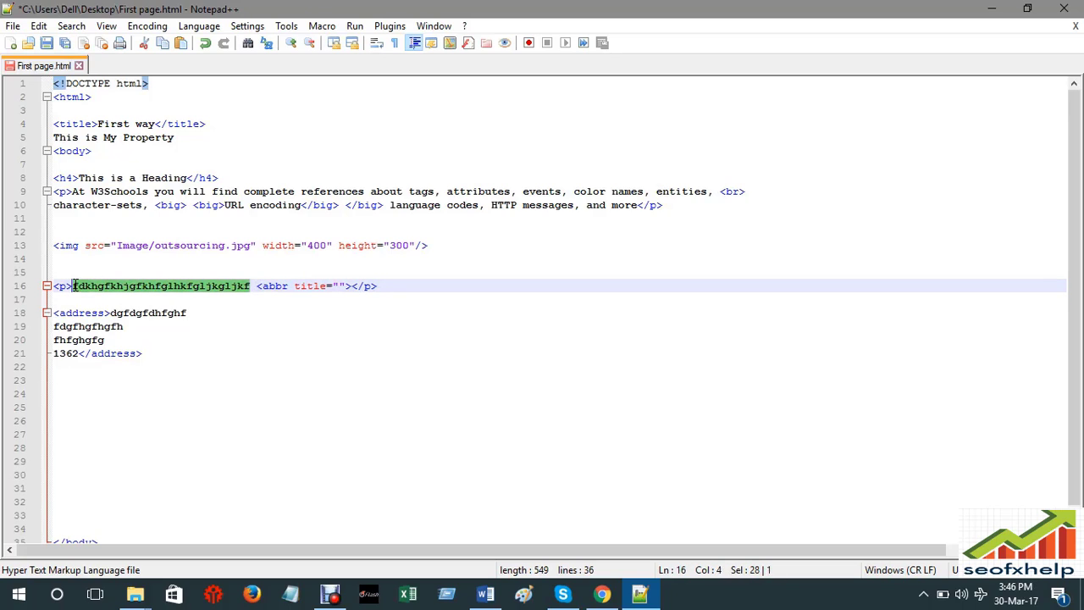
{"action": "right_click", "coordinate": [207, 291]}
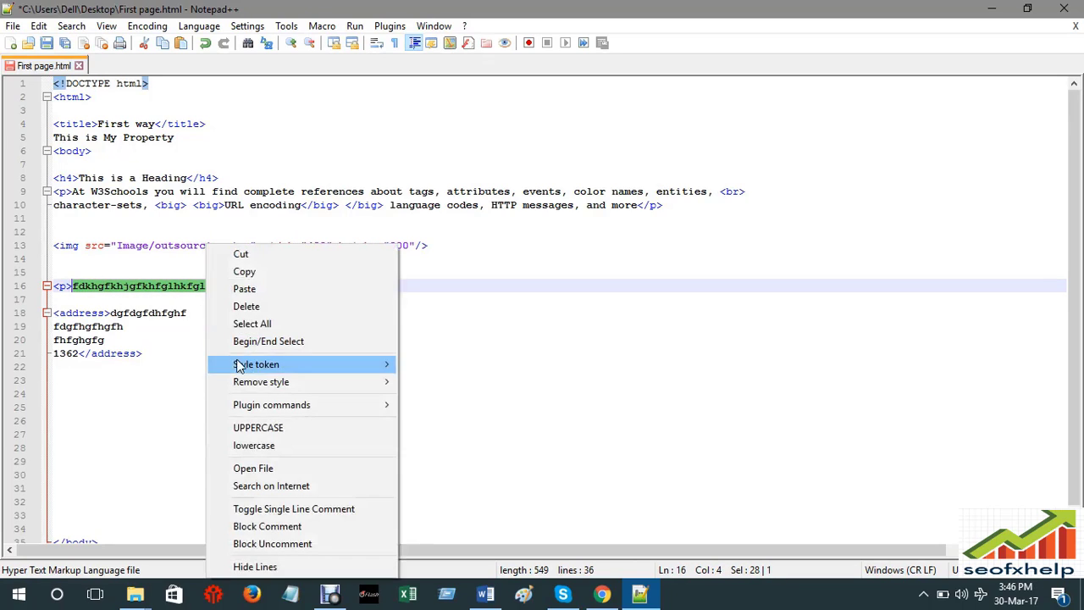
{"action": "left_click", "coordinate": [247, 253]}
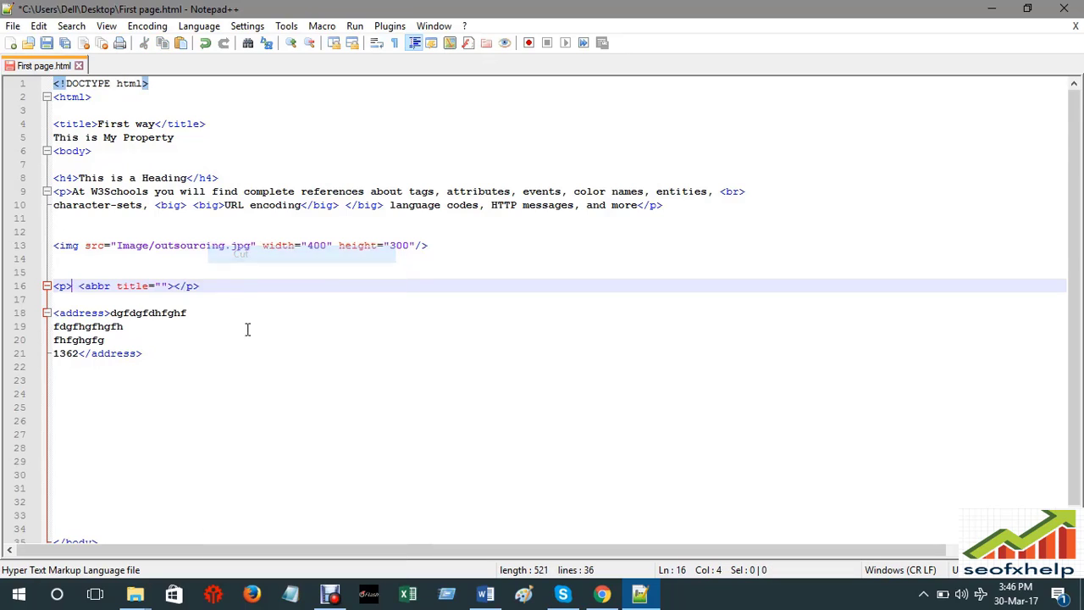
{"action": "left_click", "coordinate": [160, 285]}
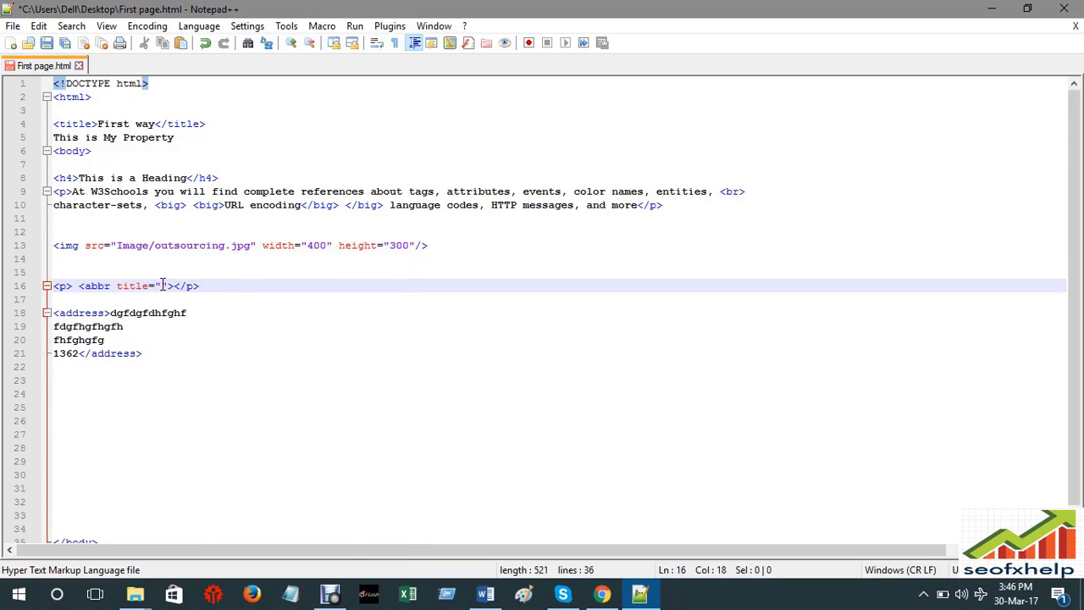
{"action": "right_click", "coordinate": [161, 285]}
{"action": "left_click", "coordinate": [212, 288]}
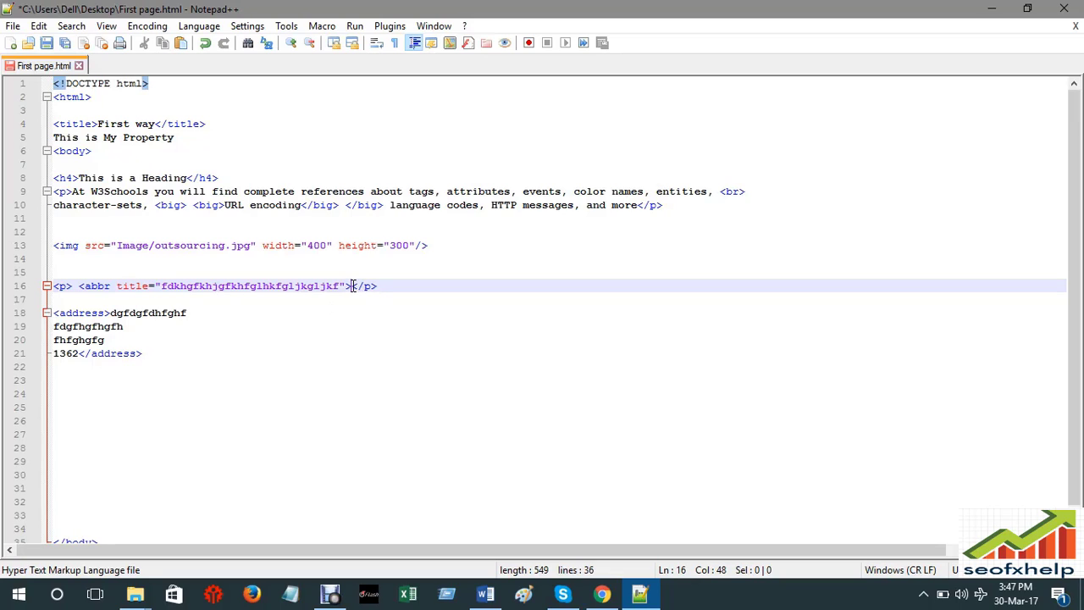
- Enter BRITISH BROADCASTING CORPORATION as the text directly following the opening abbr tag on line 16
{"action": "type", "text": "W"}
{"action": "type", "text": "RI"}
{"action": "type", "text": "TISH"}
{"action": "type", "text": "BROAD "}
{"action": "type", "text": "CAS"}
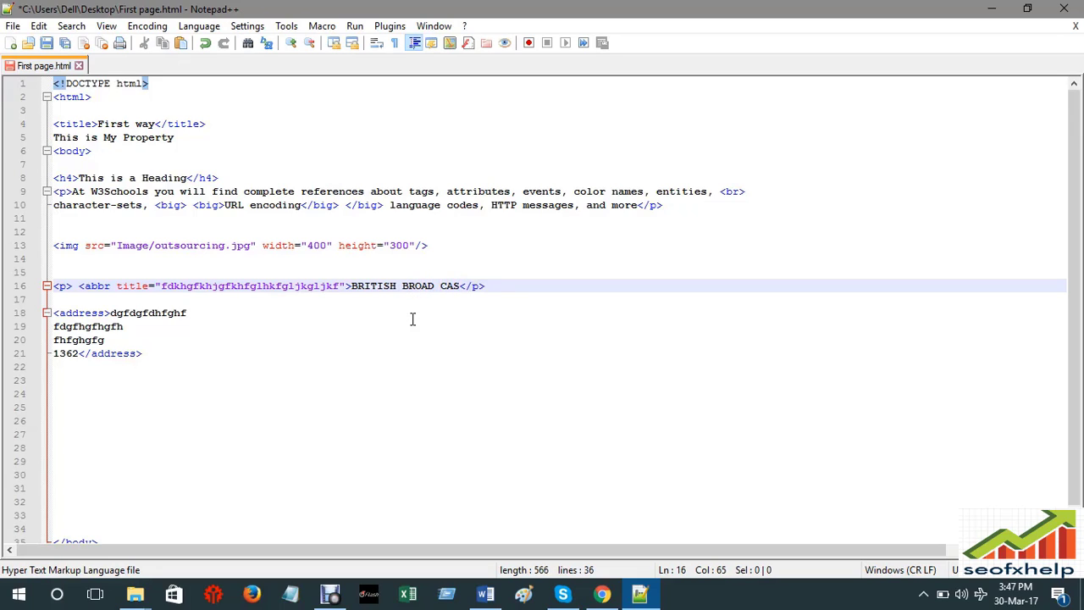
{"action": "type", "text": "TING"}
{"action": "left_click", "coordinate": [439, 285]}
{"action": "key", "text": "BackSpace"}
{"action": "key", "text": "BackSpace"}
{"action": "type", "text": "D"}
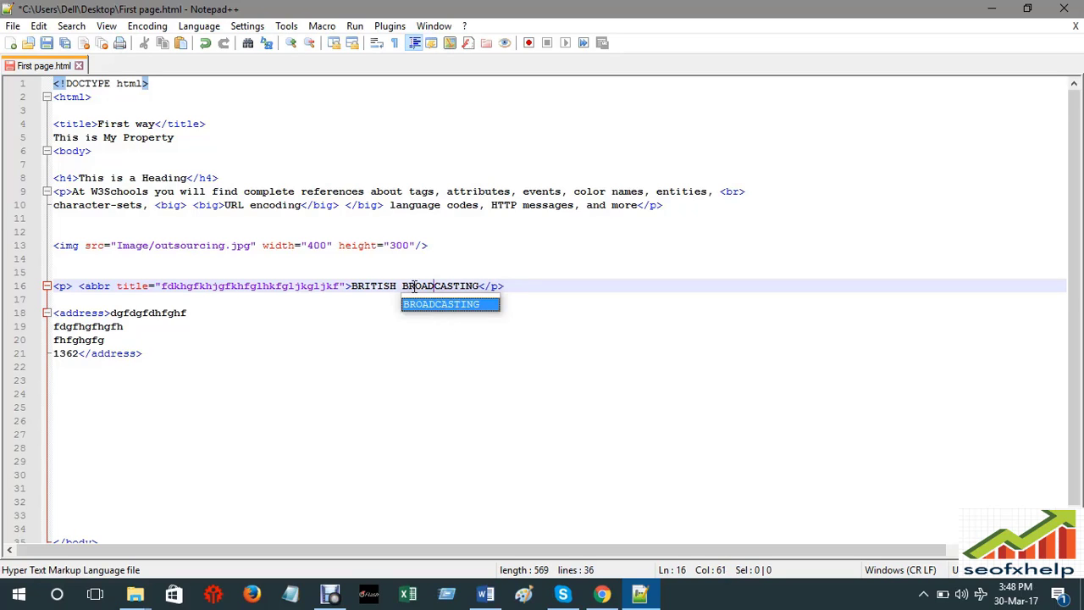
{"action": "left_click", "coordinate": [480, 286]}
{"action": "type", "text": "C"}
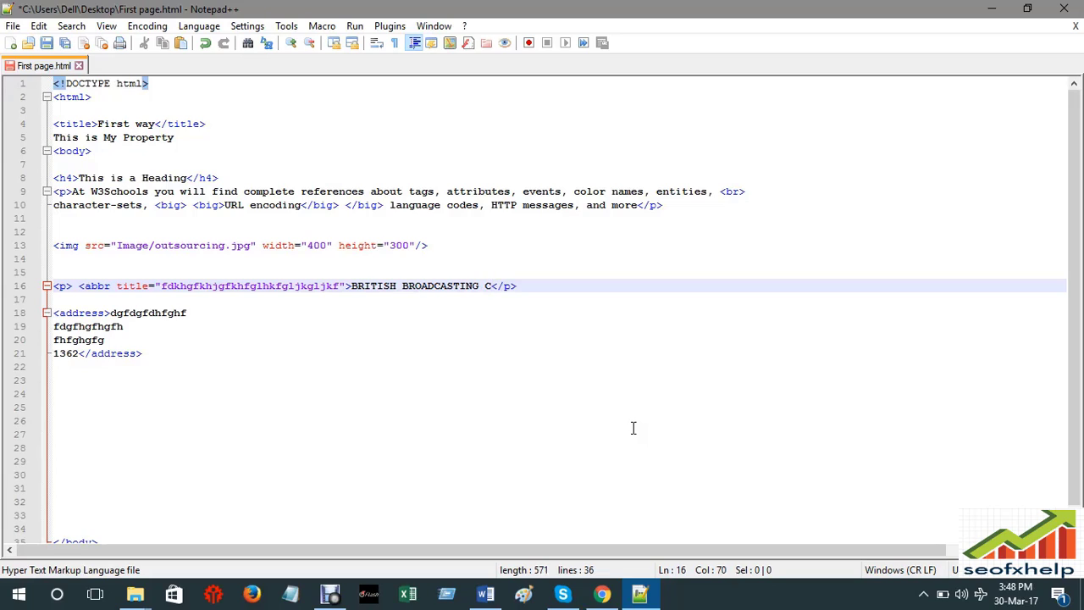
{"action": "type", "text": "ORPORATION"}
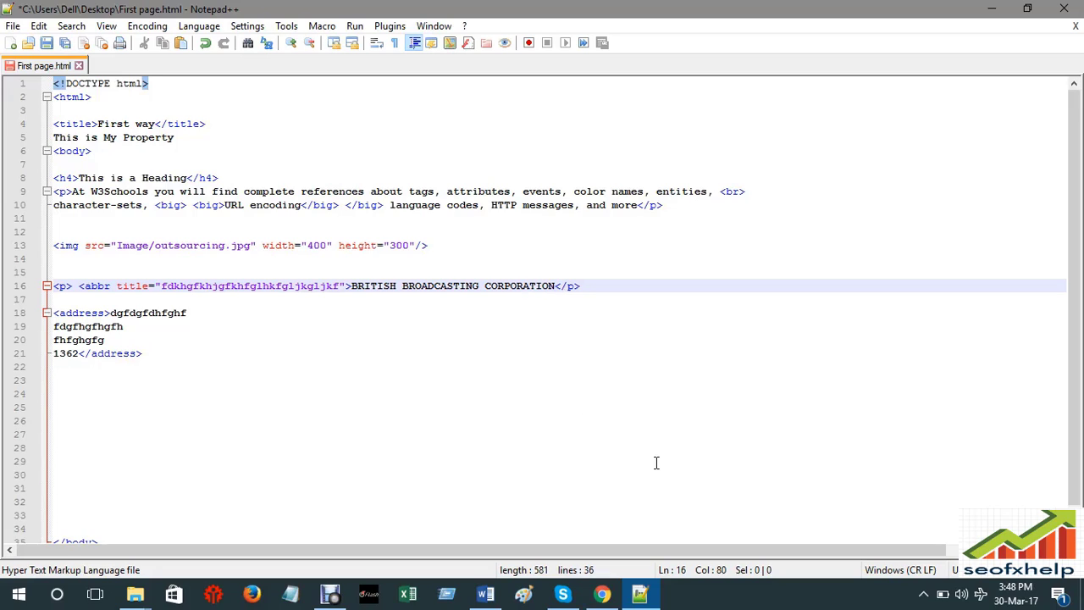
- Close the abbreviation with </abbr> just before the paragraph's closing tag on line 16
{"action": "type", "text": "</a"}
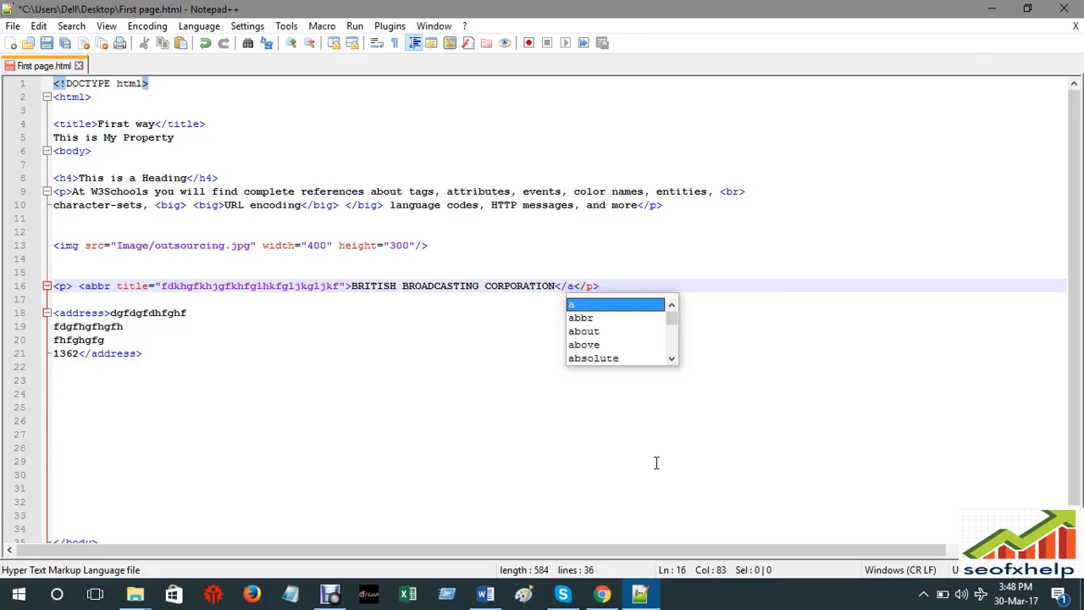
{"action": "type", "text": "bbr"}
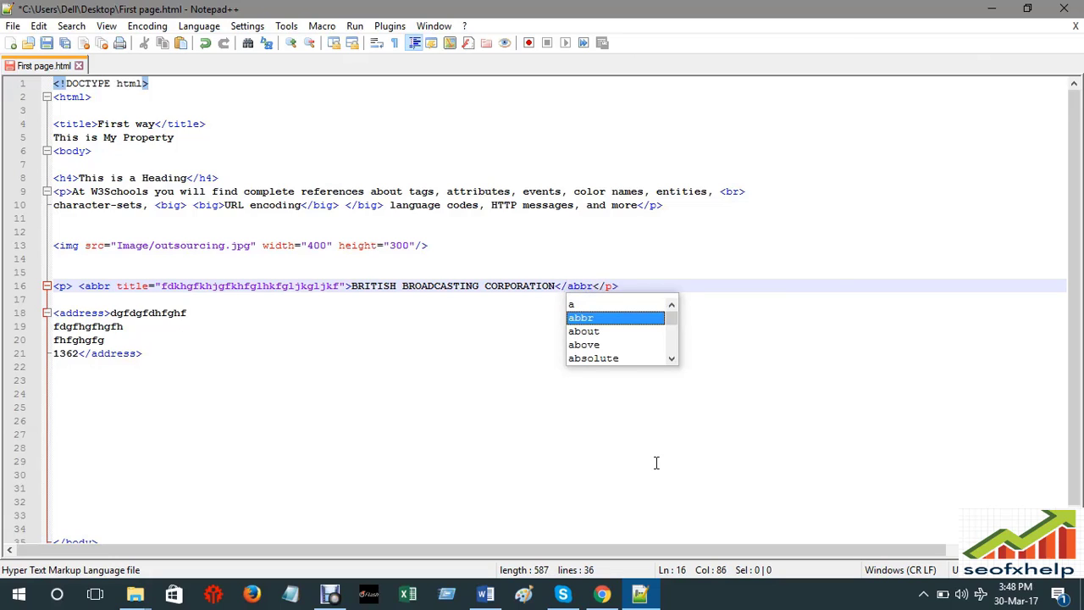
{"action": "type", "text": ">"}
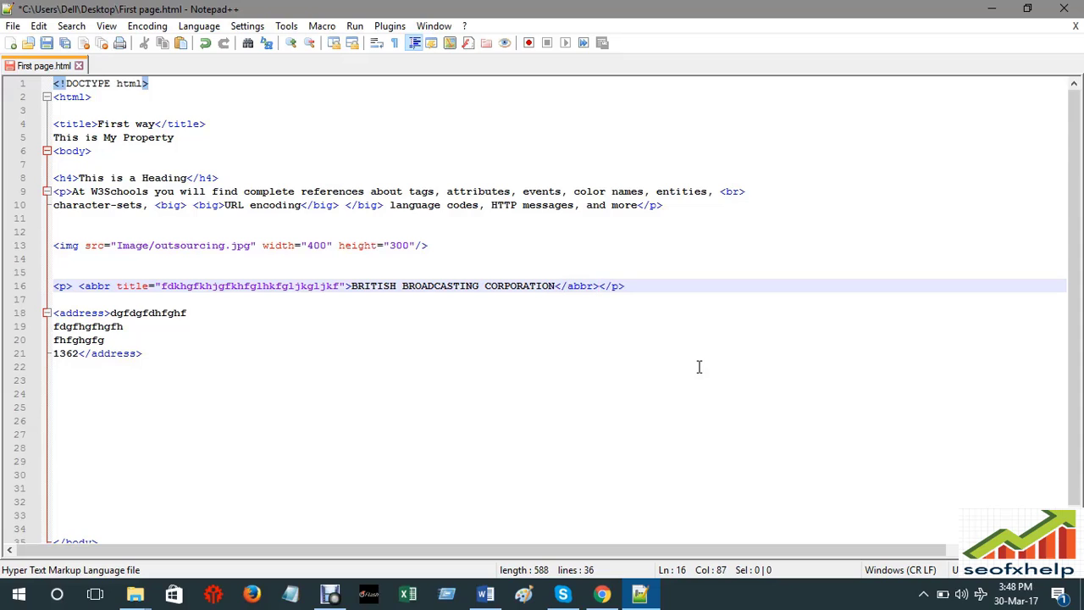
- Save First page.html, launch it in Chrome and reload the First way page to check the abbreviation
{"action": "key", "text": "ctrl+s"}
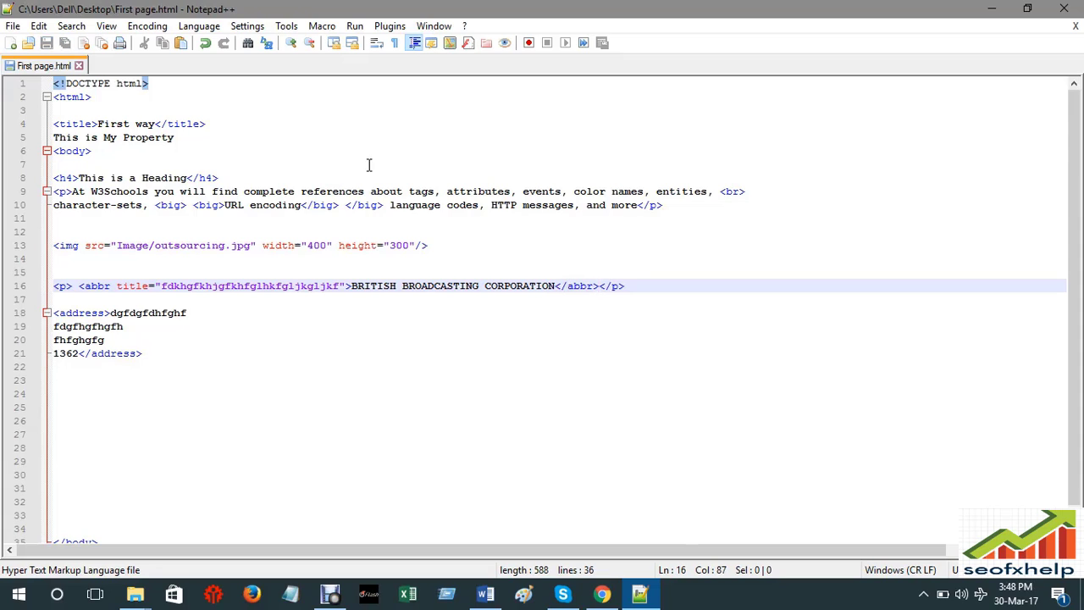
{"action": "left_click", "coordinate": [355, 26]}
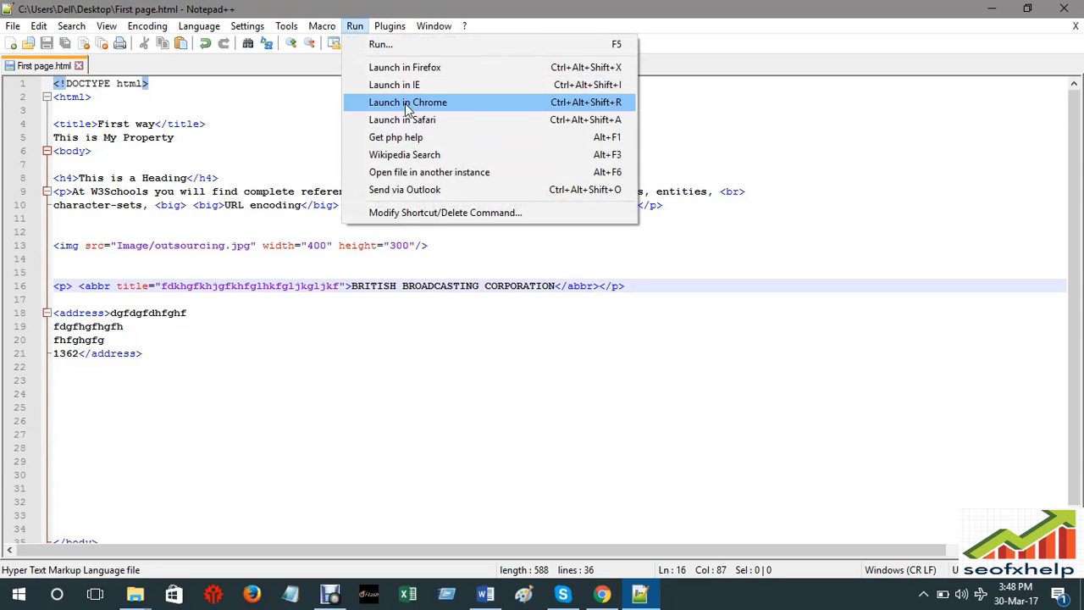
{"action": "left_click", "coordinate": [407, 101]}
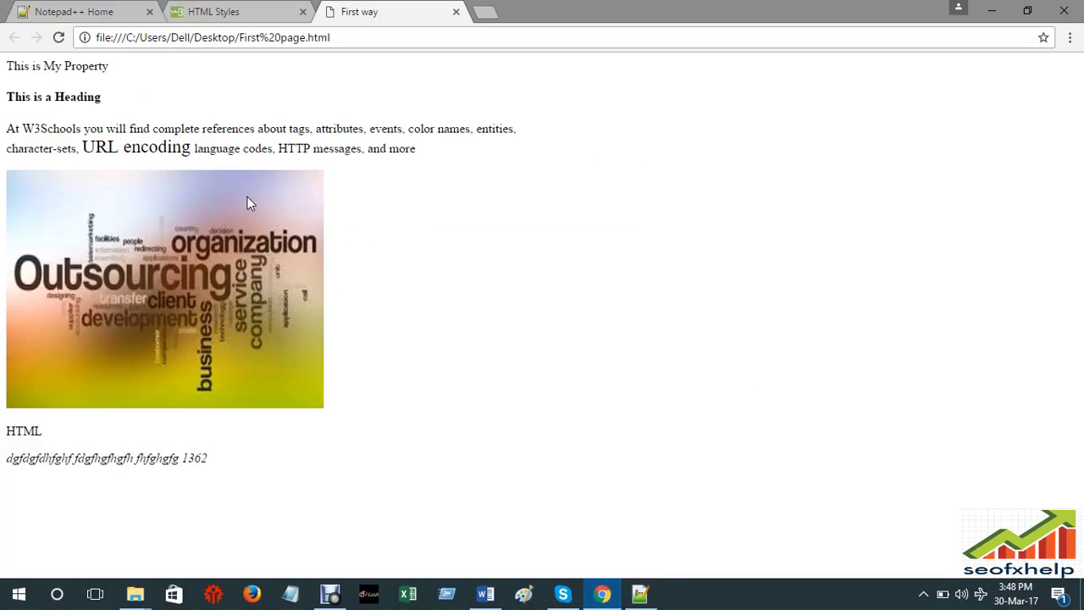
{"action": "left_click", "coordinate": [59, 37]}
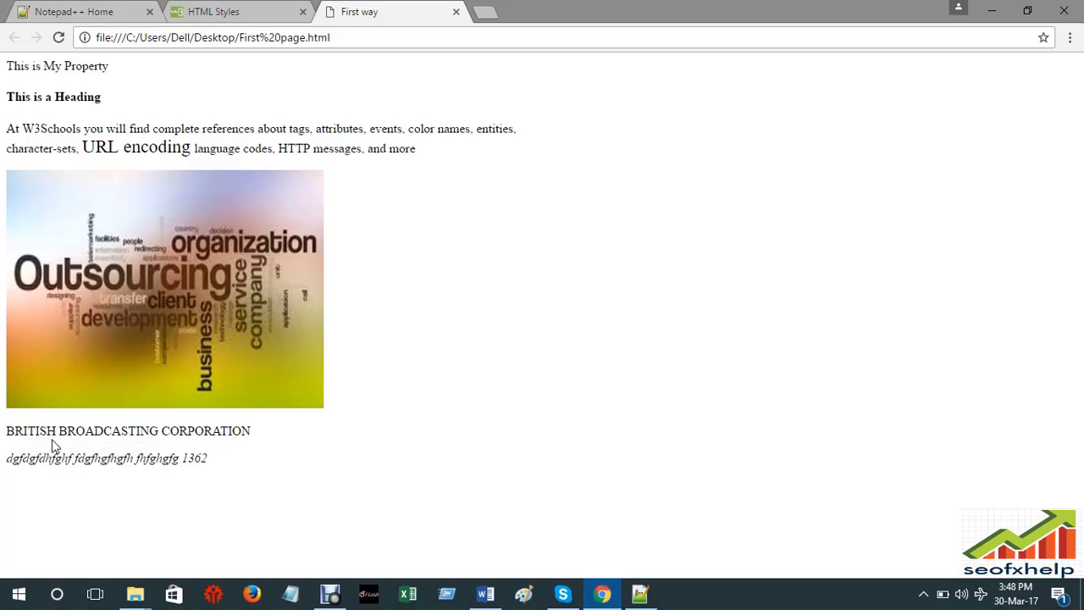
- Switch to Notepad++ and shorten the abbr element's text on line 16 to its initials, BBC
{"action": "mouse_move", "coordinate": [40, 433]}
{"action": "left_click", "coordinate": [639, 593]}
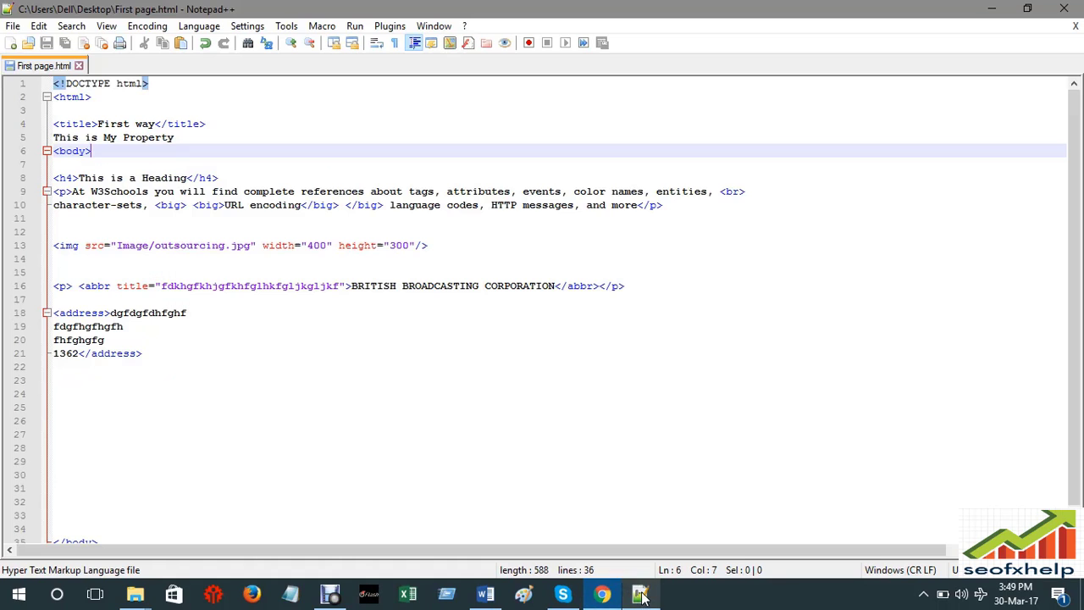
{"action": "left_click", "coordinate": [548, 286]}
{"action": "key", "text": "BackSpace"}
{"action": "key", "text": "BackSpace"}
{"action": "key", "text": "BackSpace"}
{"action": "key", "text": "BackSpace"}
{"action": "key", "text": "BackSpace"}
{"action": "key", "text": "BackSpace"}
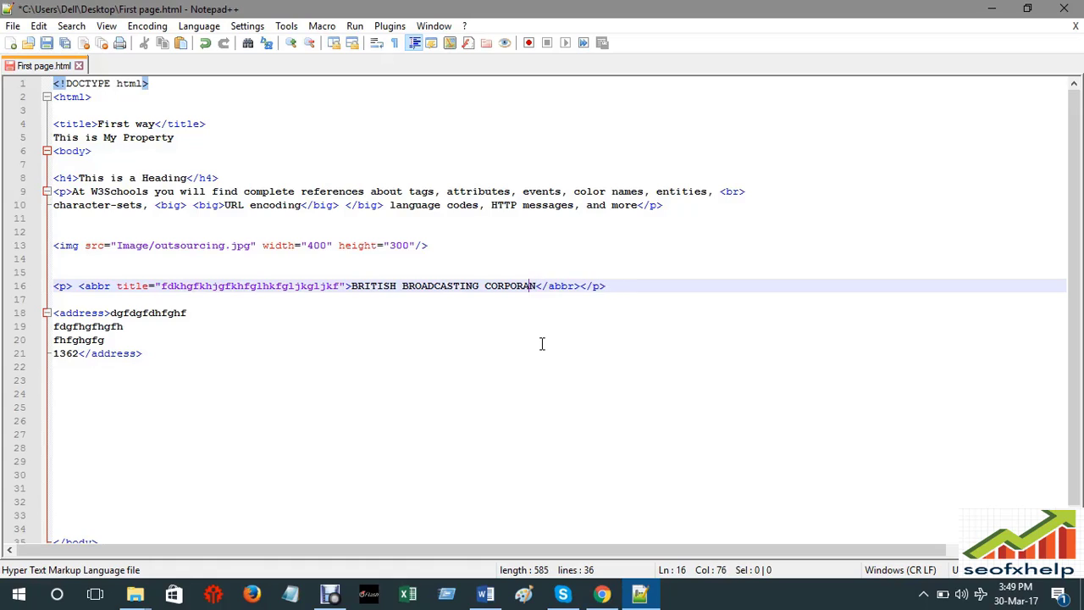
{"action": "left_click", "coordinate": [520, 286]}
{"action": "key", "text": "BackSpace"}
{"action": "key", "text": "BackSpace"}
{"action": "key", "text": "BackSpace"}
{"action": "key", "text": "BackSpace"}
{"action": "left_click", "coordinate": [488, 281]}
{"action": "key", "text": "BackSpace"}
{"action": "key", "text": "BackSpace"}
{"action": "key", "text": "BackSpace"}
{"action": "key", "text": "BackSpace"}
{"action": "key", "text": "BackSpace"}
{"action": "key", "text": "BackSpace"}
{"action": "key", "text": "BackSpace"}
{"action": "key", "text": "BackSpace"}
{"action": "key", "text": "BackSpace"}
{"action": "key", "text": "BackSpace"}
{"action": "key", "text": "BackSpace"}
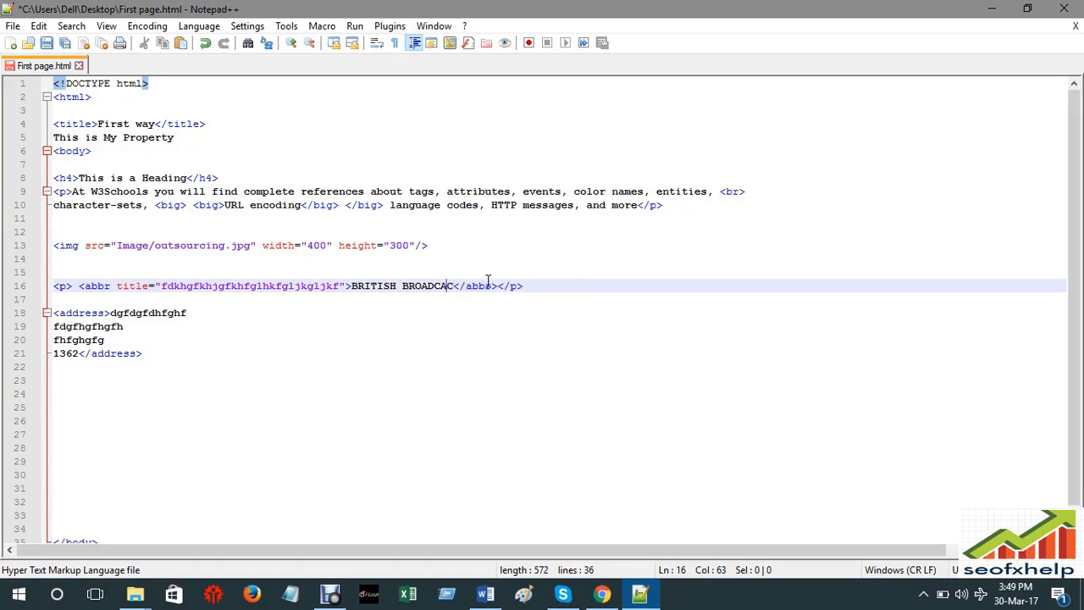
{"action": "key", "text": "BackSpace"}
{"action": "key", "text": "BackSpace"}
{"action": "key", "text": "BackSpace"}
{"action": "key", "text": "BackSpace"}
{"action": "key", "text": "BackSpace"}
{"action": "key", "text": "BackSpace"}
{"action": "key", "text": "BackSpace"}
{"action": "key", "text": "BackSpace"}
{"action": "key", "text": "Left"}
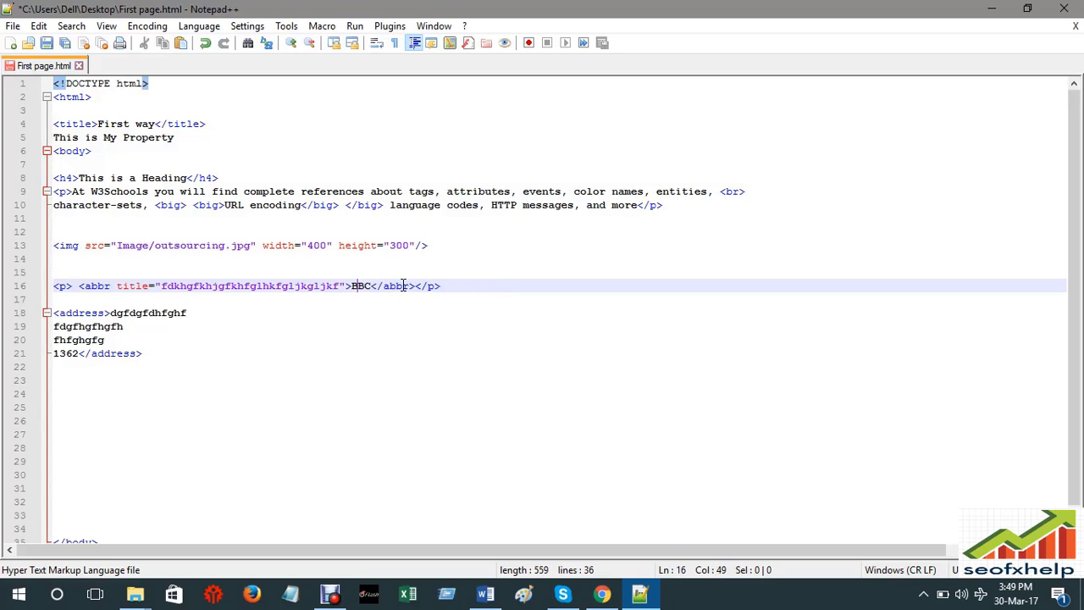
- Save First page.html and launch it in Chrome to check the BBC abbreviation
{"action": "left_click", "coordinate": [429, 375]}
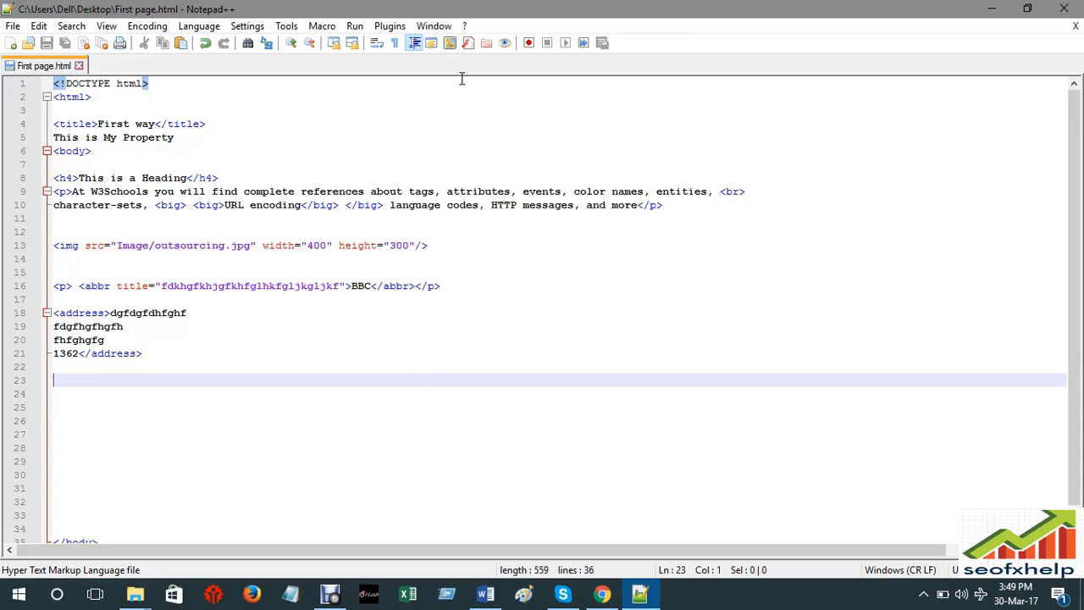
{"action": "left_click", "coordinate": [355, 25]}
{"action": "left_click", "coordinate": [401, 102]}
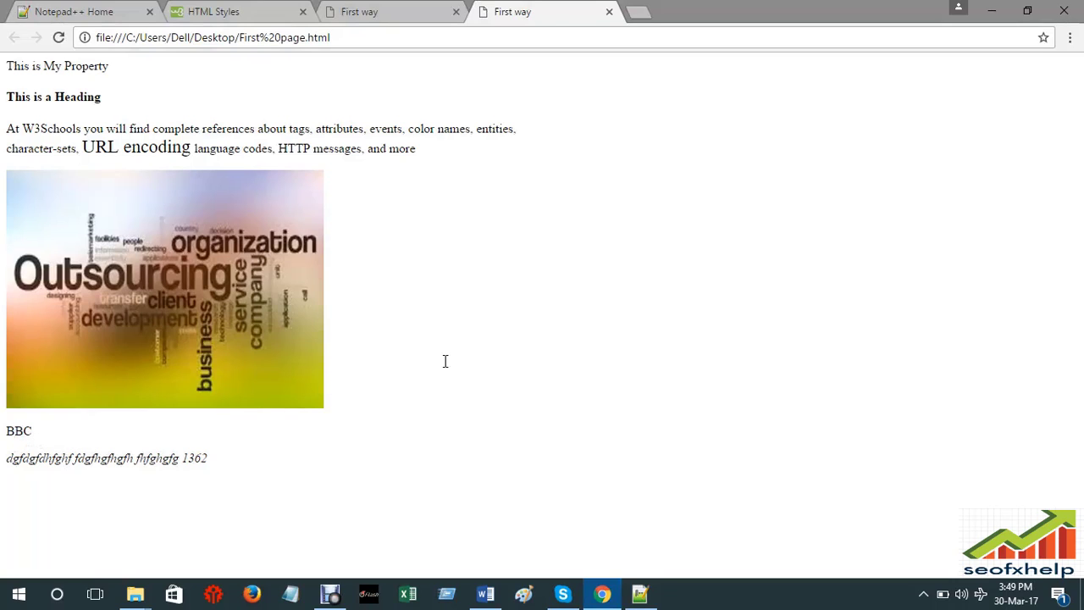
- Return to Notepad++ and place the insertion point on empty line 23 below the address element
{"action": "left_click", "coordinate": [640, 594]}
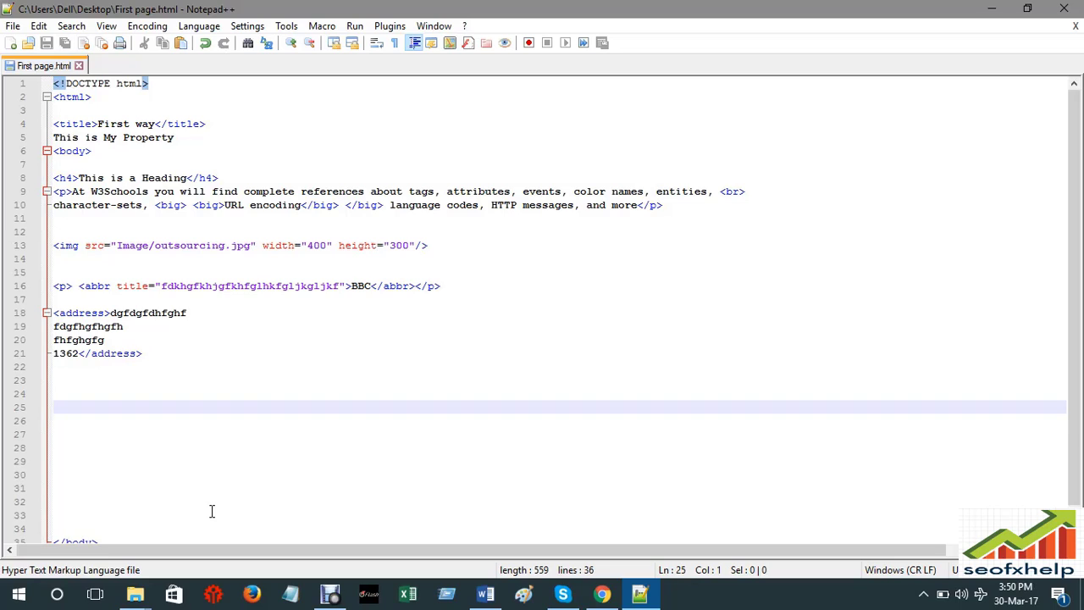
{"action": "left_click", "coordinate": [220, 415]}
{"action": "left_click", "coordinate": [63, 393]}
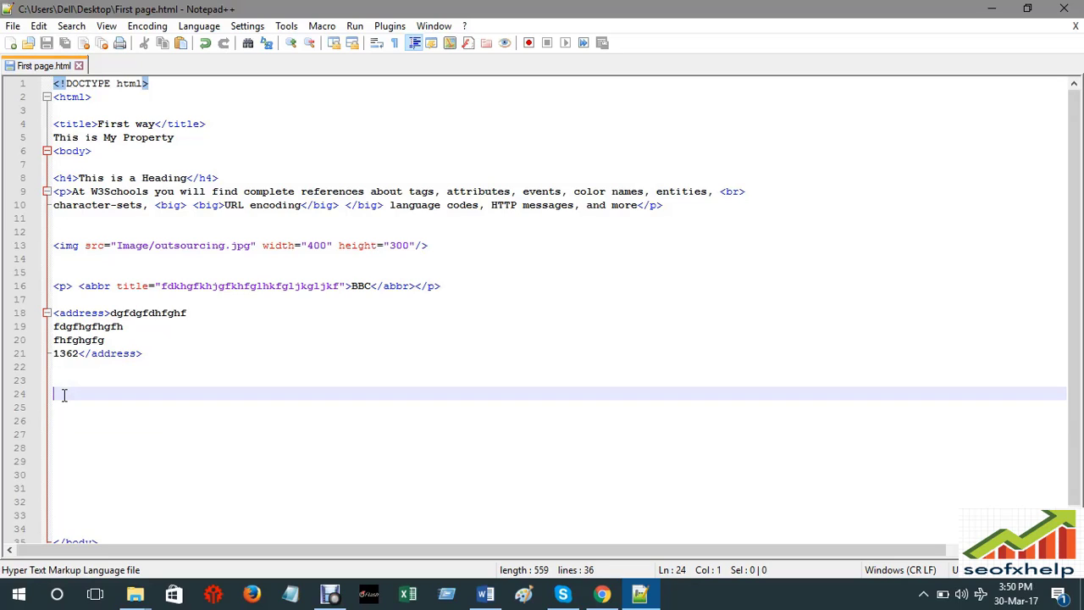
{"action": "left_click", "coordinate": [59, 381]}
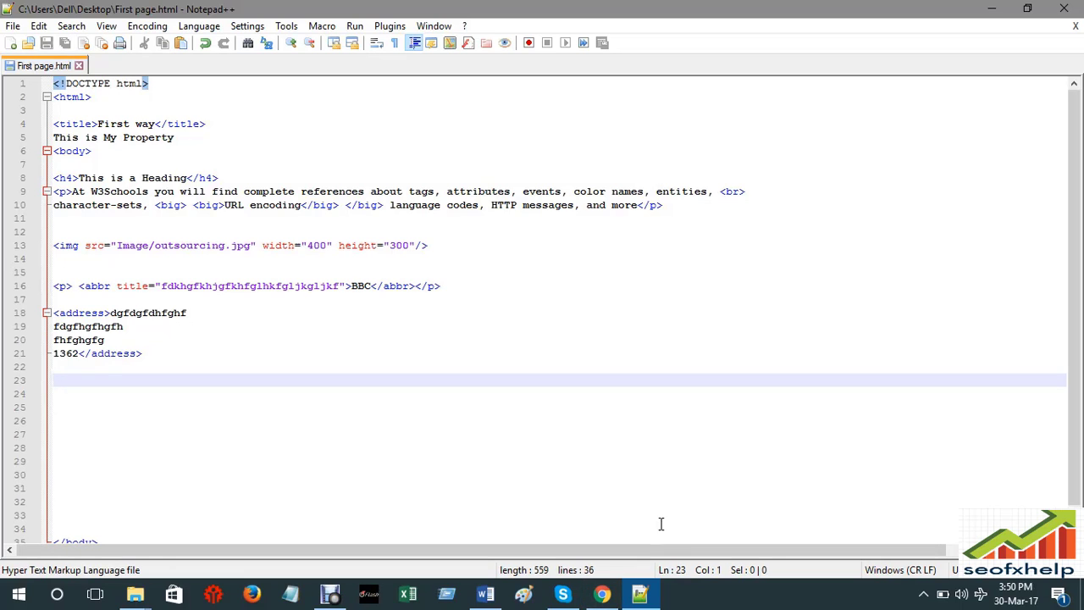
- Copy <body style="background-color:powderblue;"> from the W3Schools HTML Background Color example in Chrome and paste it on line 23 in Notepad++
{"action": "mouse_move", "coordinate": [608, 599]}
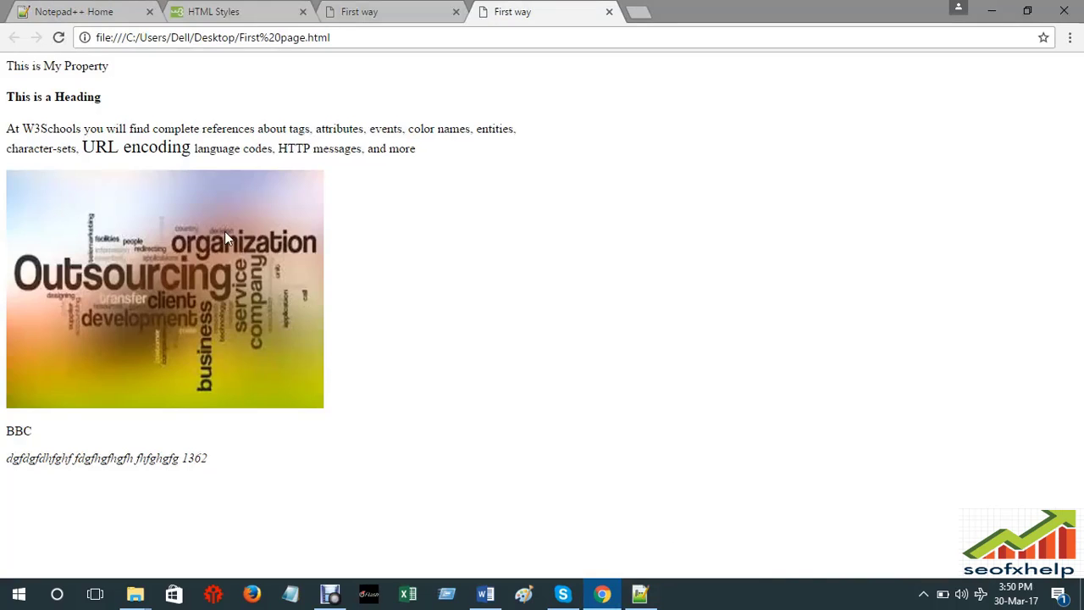
{"action": "left_click", "coordinate": [229, 16]}
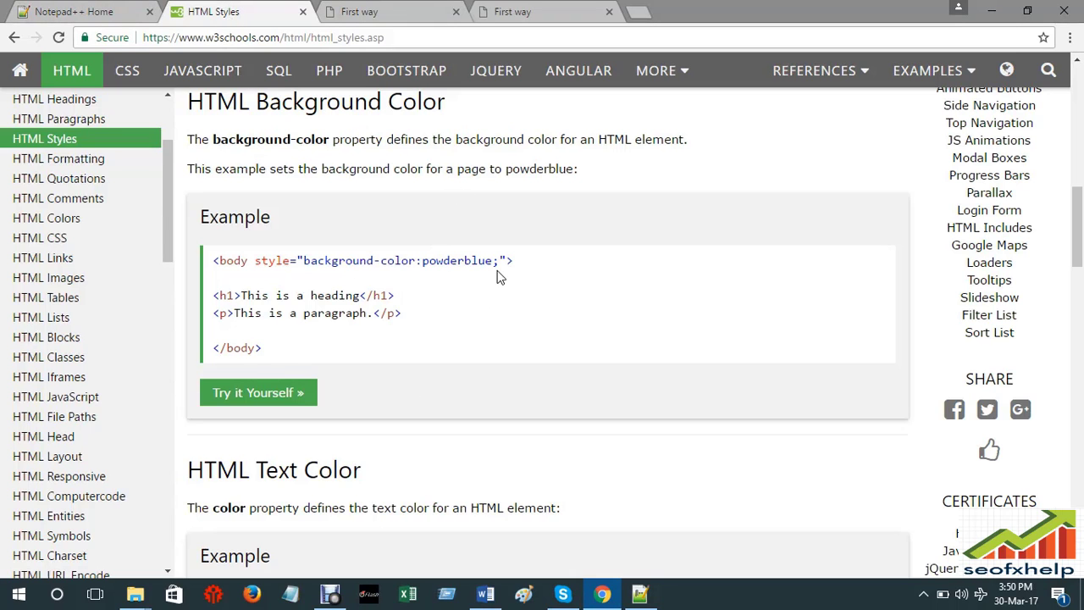
{"action": "left_click_drag", "start_coordinate": [525, 263], "coordinate": [215, 260]}
{"action": "right_click", "coordinate": [261, 261]}
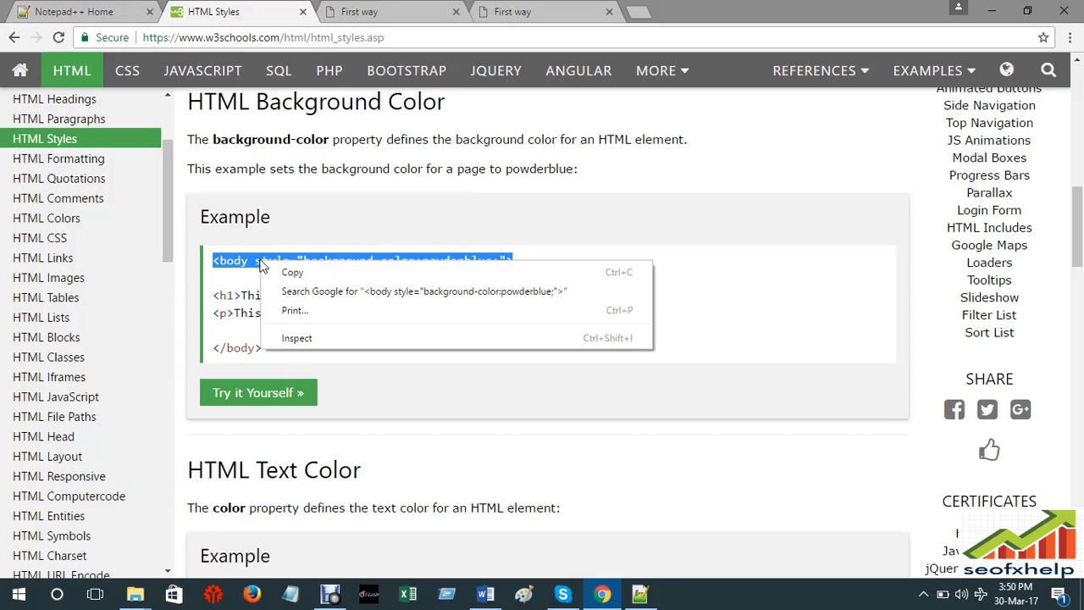
{"action": "left_click", "coordinate": [291, 271]}
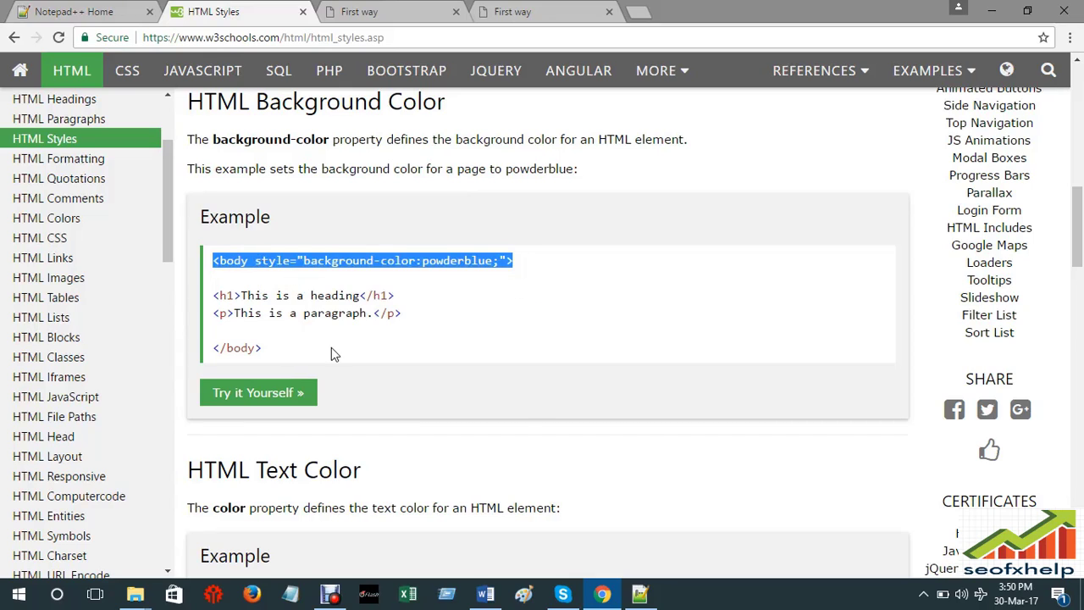
{"action": "left_click", "coordinate": [629, 593]}
{"action": "right_click", "coordinate": [93, 386]}
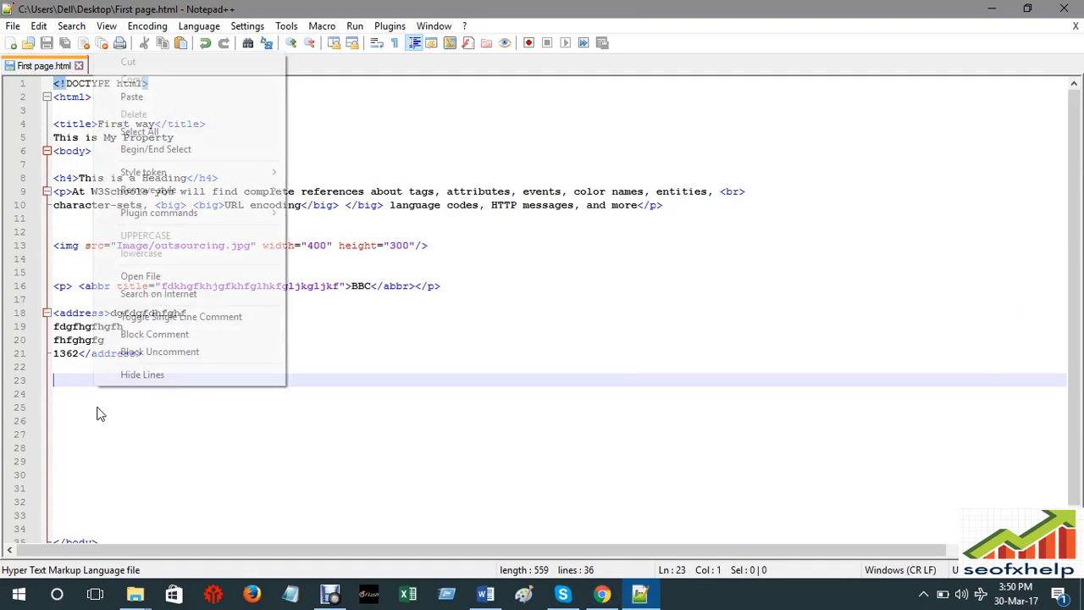
{"action": "left_click", "coordinate": [139, 96]}
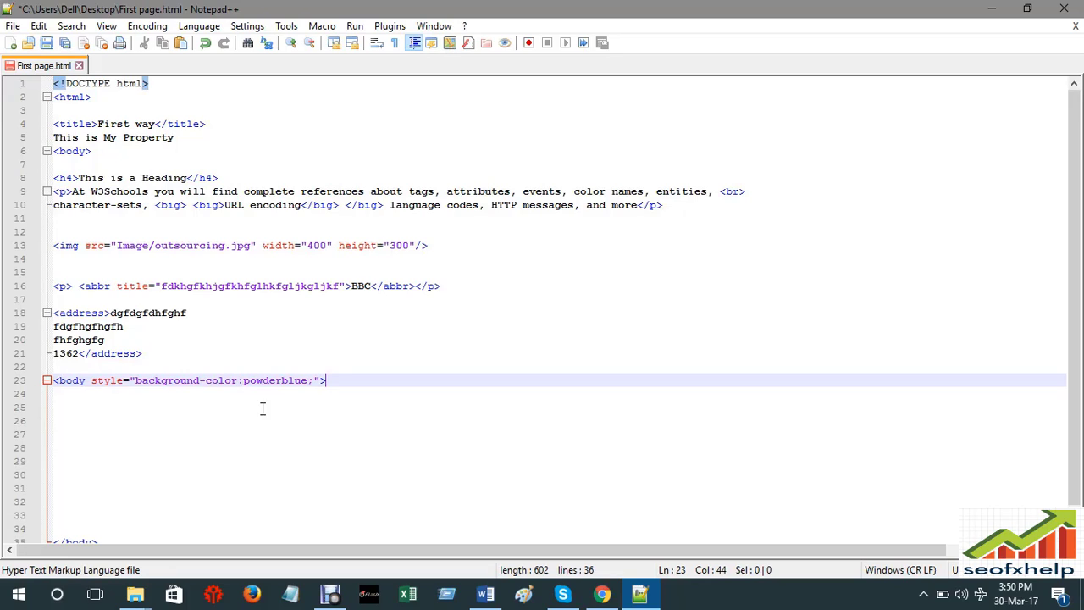
- Set the background-color value in the line 23 body tag to red
{"action": "left_click", "coordinate": [305, 381]}
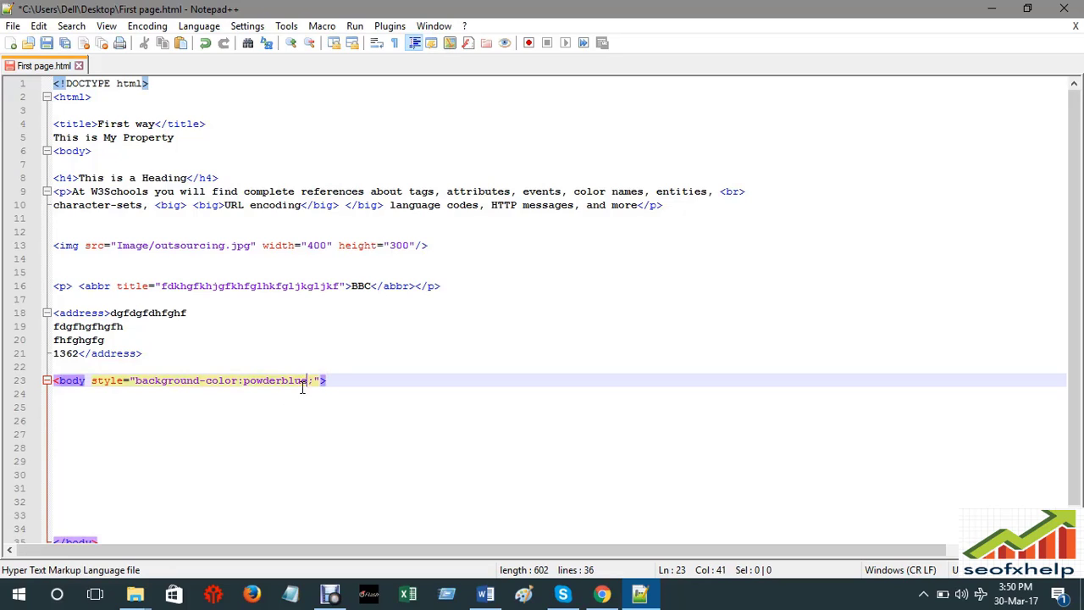
{"action": "key", "text": "BackSpace"}
{"action": "key", "text": "BackSpace"}
{"action": "key", "text": "BackSpace"}
{"action": "key", "text": "BackSpace"}
{"action": "key", "text": "BackSpace"}
{"action": "key", "text": "BackSpace"}
{"action": "key", "text": "BackSpace"}
{"action": "key", "text": "BackSpace"}
{"action": "key", "text": "BackSpace"}
{"action": "key", "text": "BackSpace"}
{"action": "type", "text": "red"}
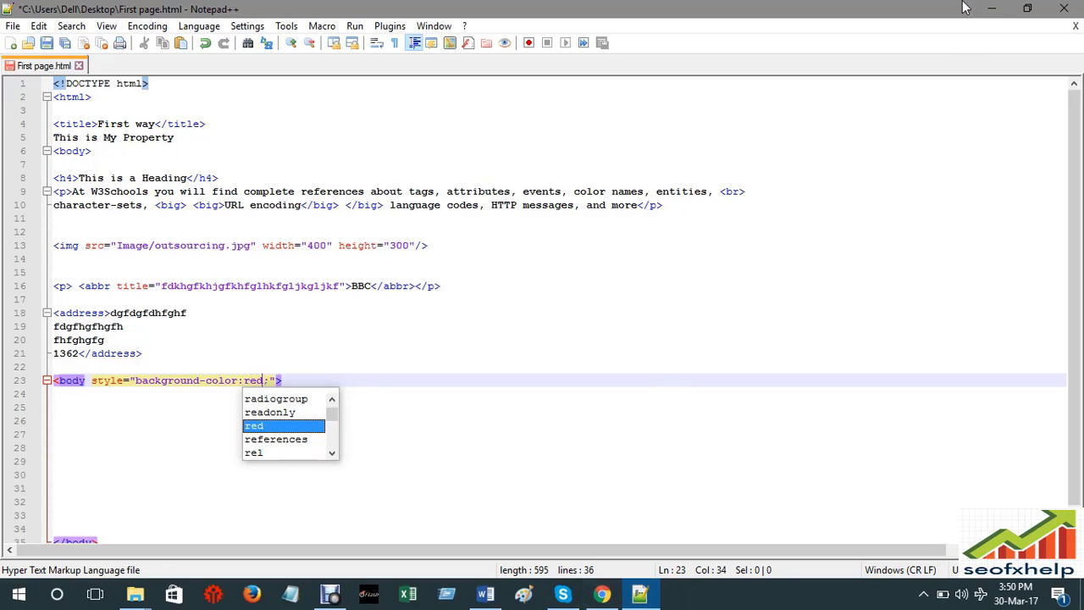
- Minimize the Notepad++ and Chrome windows to reach the desktop
{"action": "left_click", "coordinate": [992, 8]}
{"action": "left_click", "coordinate": [991, 11]}
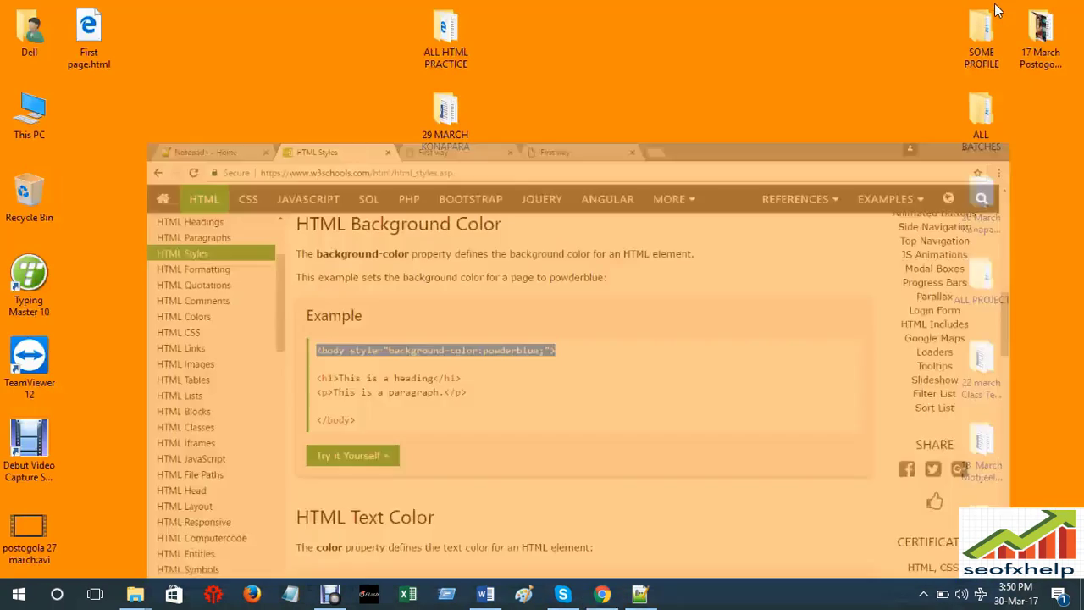
- View the sixteen fundamental colors in color of web page.docx from the ALL HTML PRACTICE folder, and put the folder window away
{"action": "double_click", "coordinate": [434, 57]}
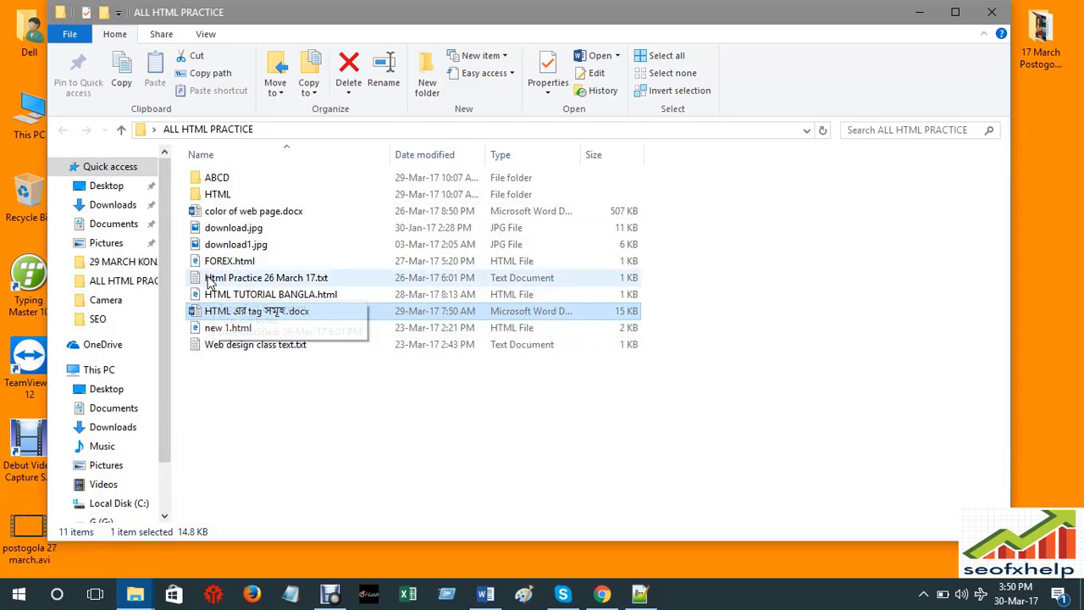
{"action": "double_click", "coordinate": [208, 213]}
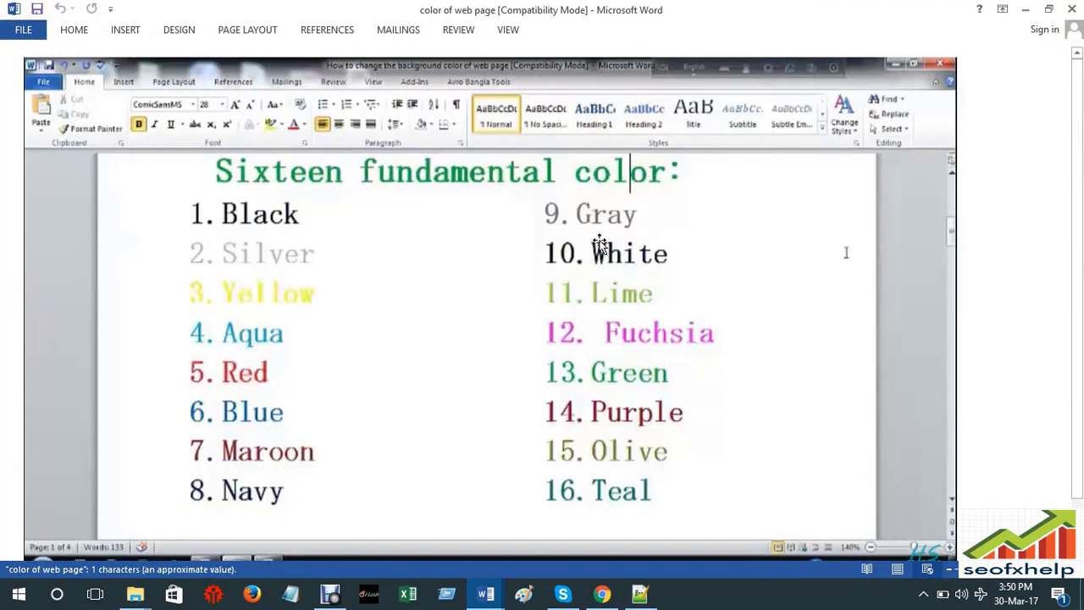
{"action": "left_click", "coordinate": [543, 313]}
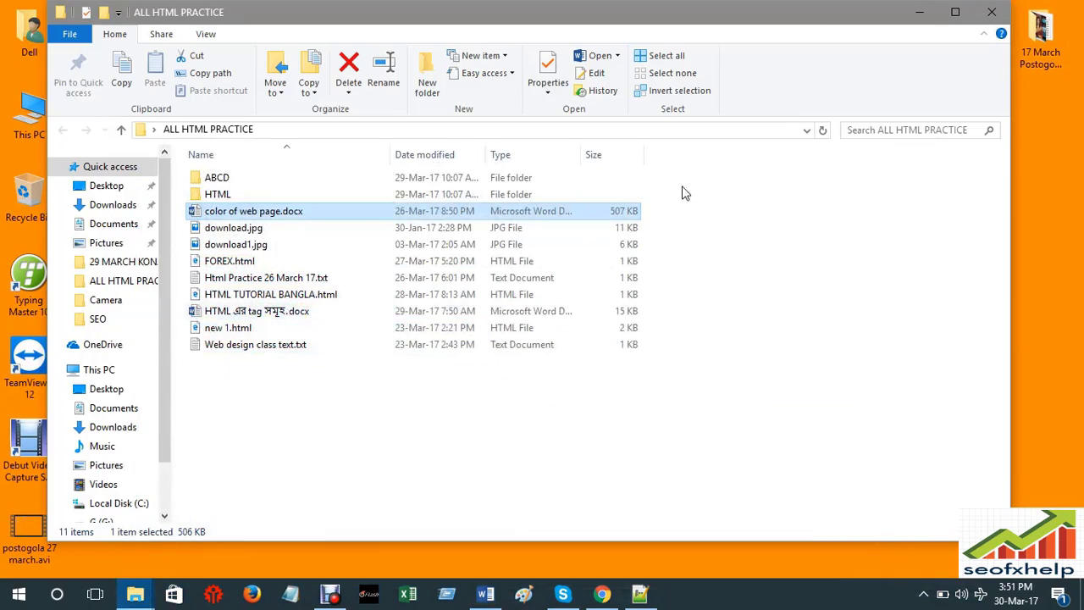
{"action": "left_click", "coordinate": [920, 13]}
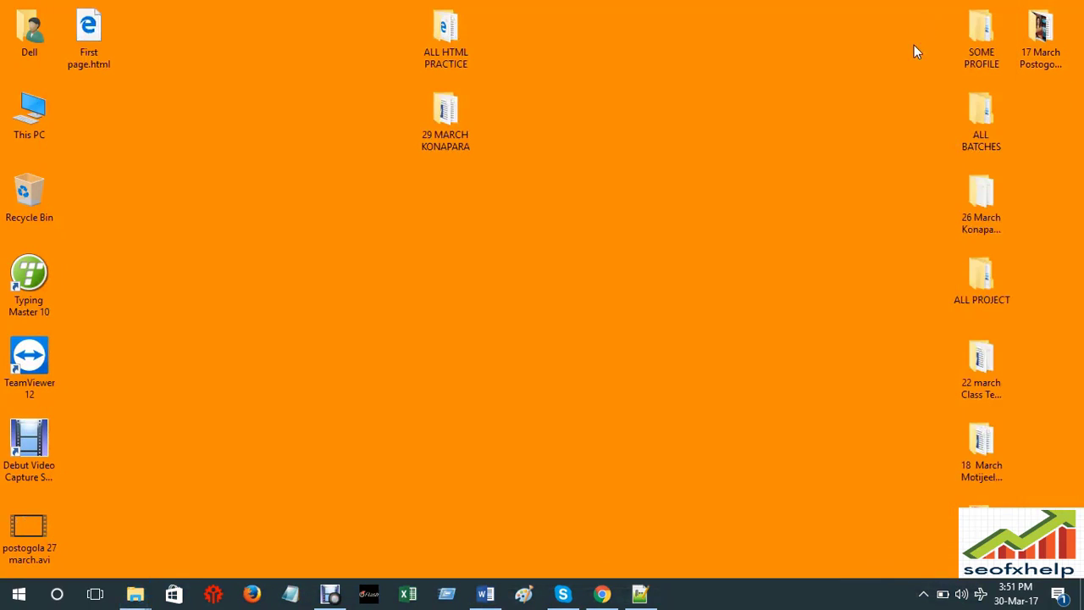
- Switch to Chrome and open the W3Schools HTML Background Color example in the Tryit Editor
{"action": "left_click", "coordinate": [641, 594]}
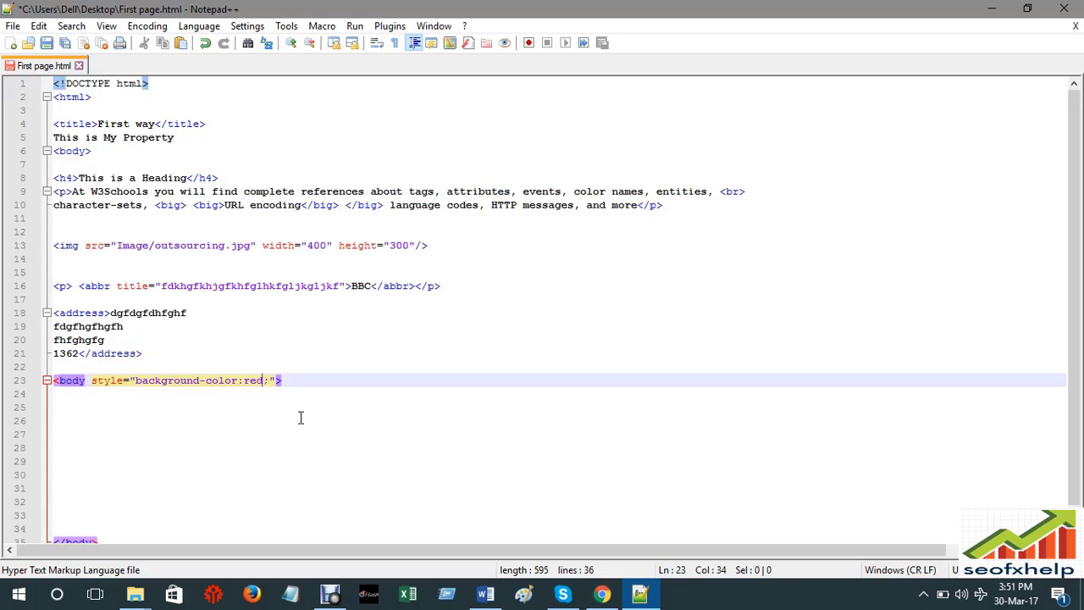
{"action": "left_click", "coordinate": [601, 594]}
{"action": "left_click", "coordinate": [520, 319]}
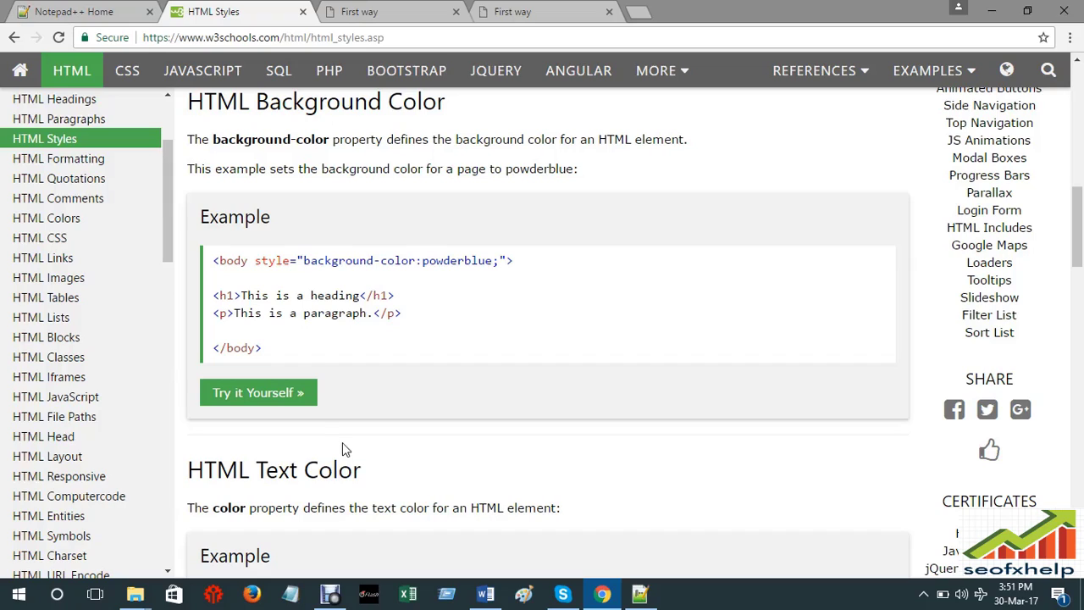
{"action": "left_click", "coordinate": [284, 394]}
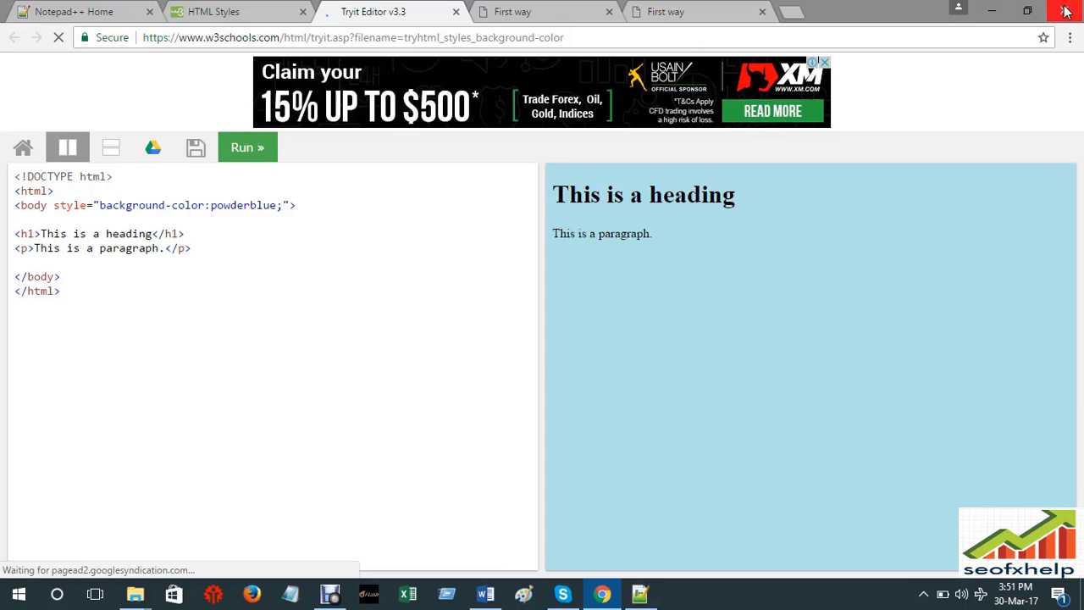
- Save First page.html in Notepad++ and reload its First way page in Chrome
{"action": "left_click", "coordinate": [639, 595]}
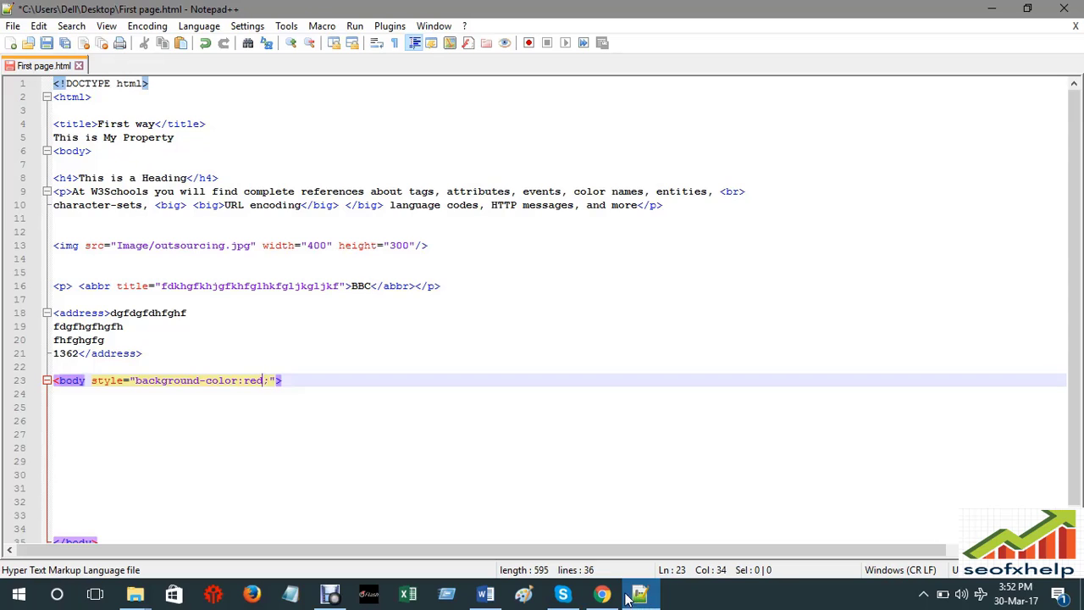
{"action": "key", "text": "ctrl+s"}
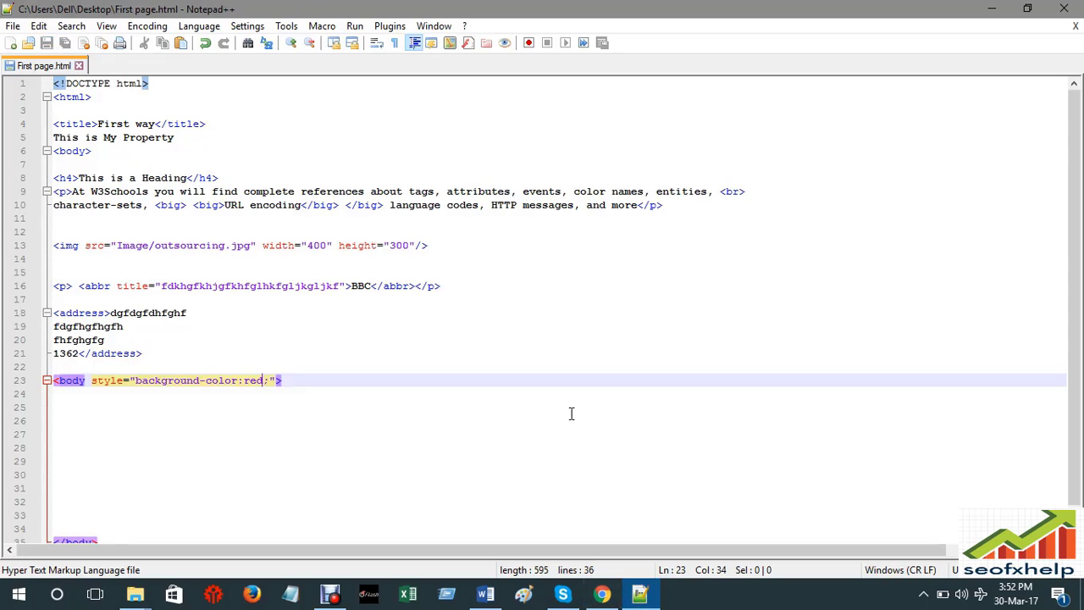
{"action": "left_click", "coordinate": [354, 25]}
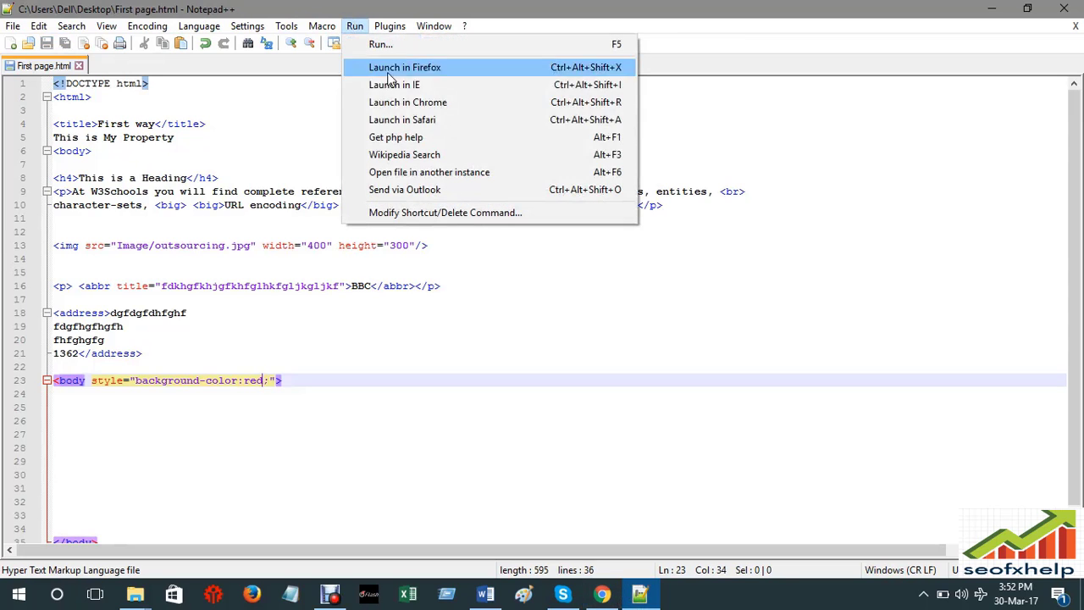
{"action": "left_click", "coordinate": [602, 593]}
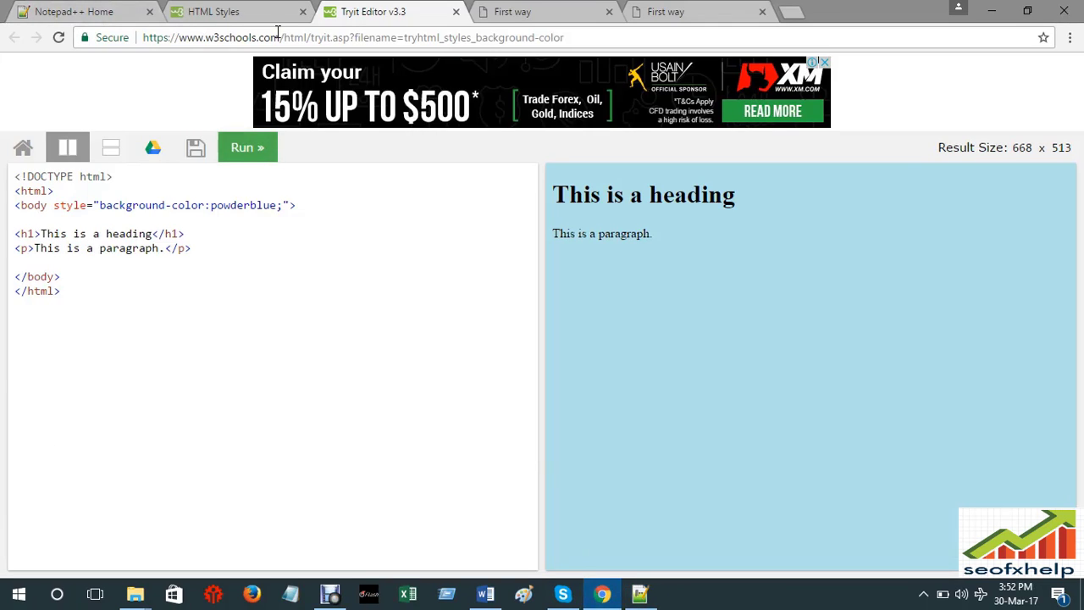
{"action": "left_click", "coordinate": [533, 12]}
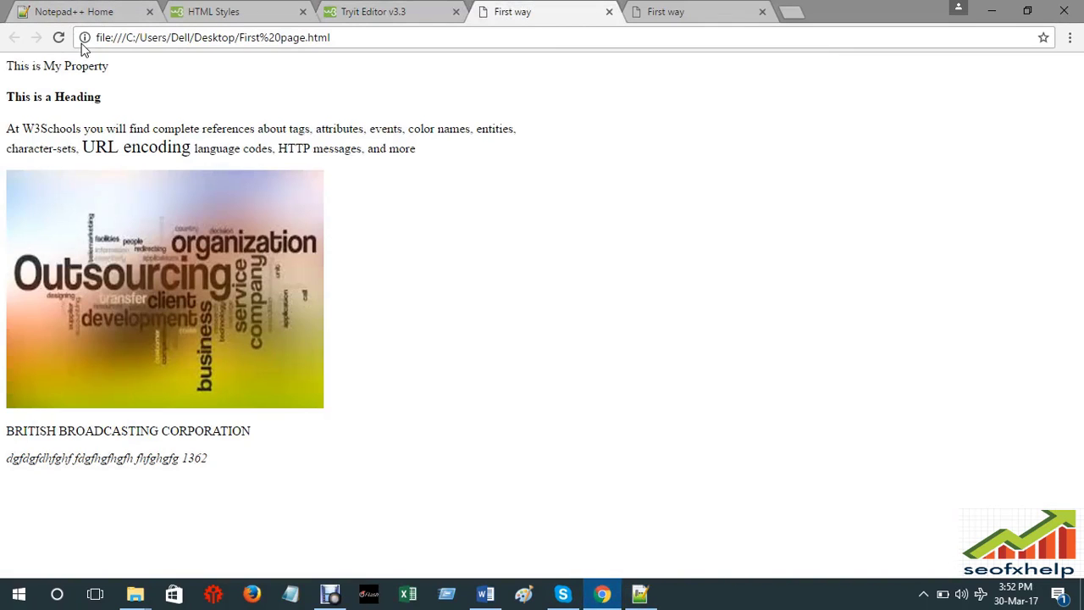
{"action": "left_click", "coordinate": [58, 38]}
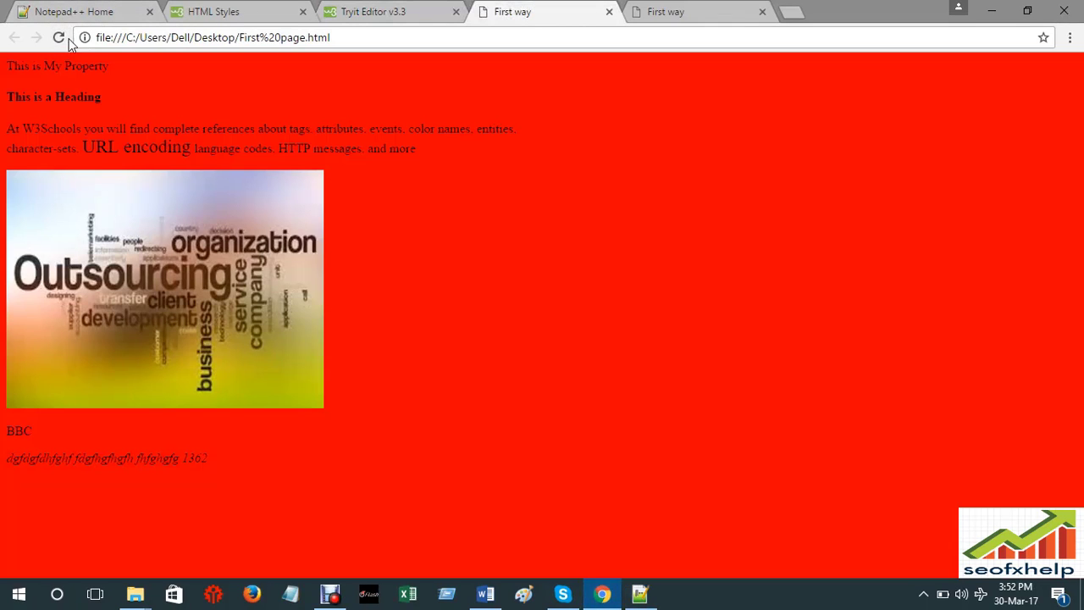
- Compare the two First way browser tabs and close one of the duplicates
{"action": "left_click", "coordinate": [701, 12]}
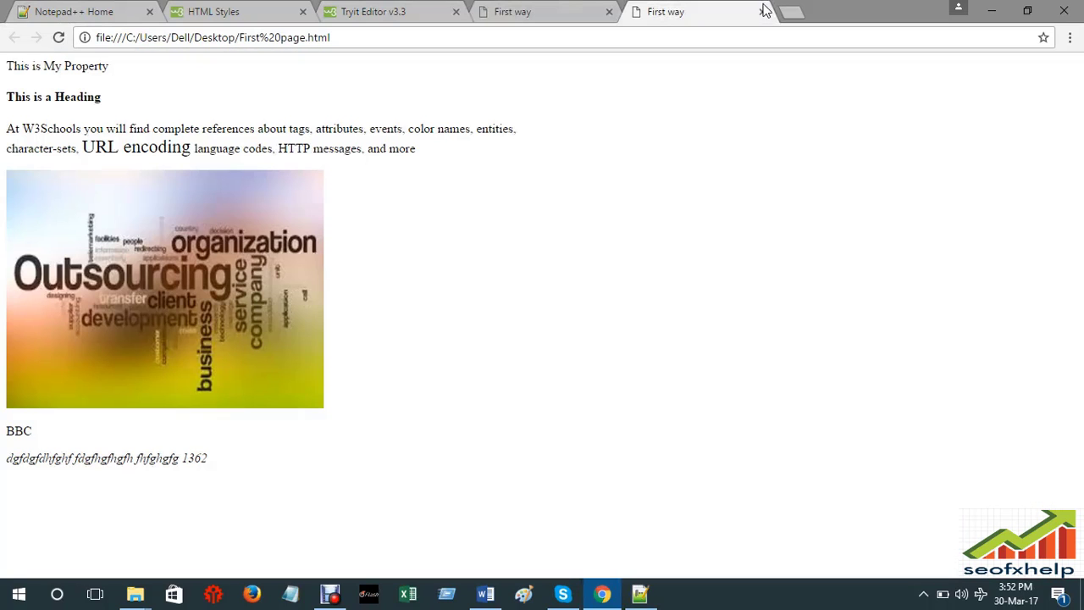
{"action": "left_click", "coordinate": [578, 18]}
{"action": "left_click", "coordinate": [609, 12]}
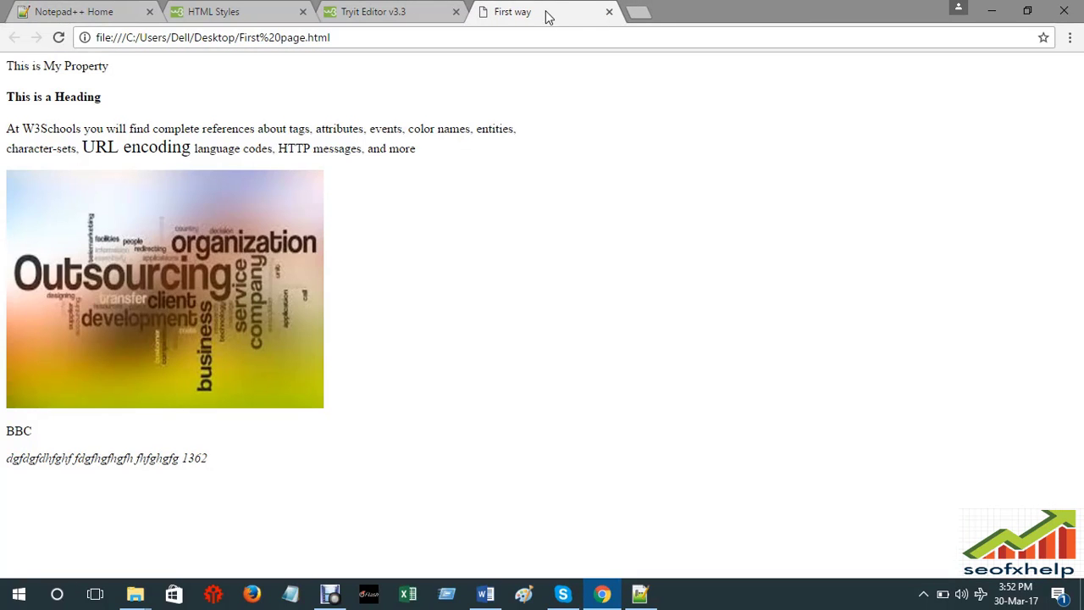
- Return to Notepad++ and insert an empty line after the body style tag on line 23
{"action": "left_click", "coordinate": [639, 593]}
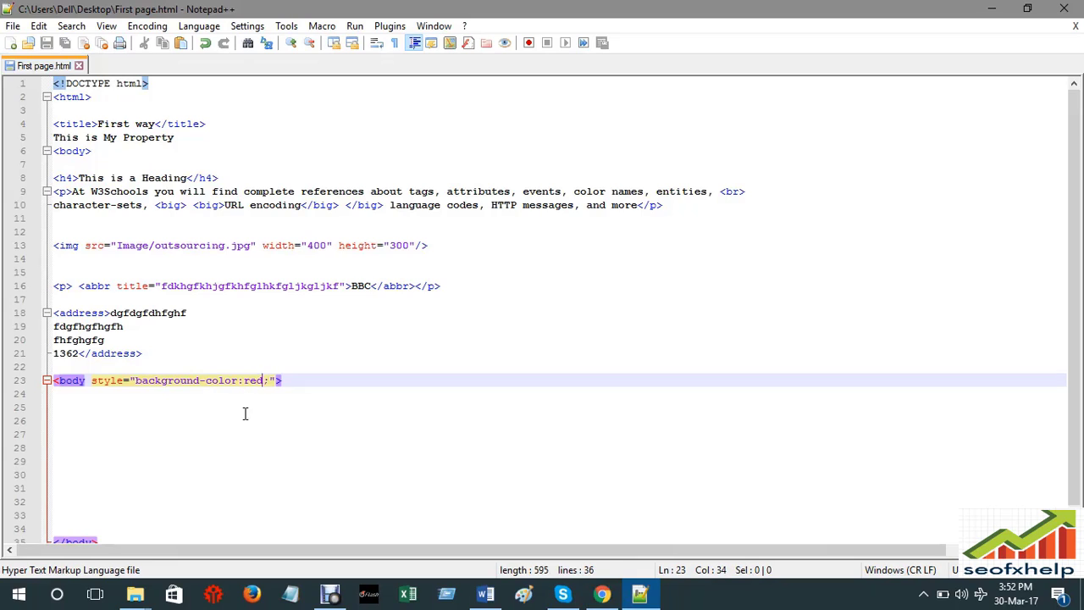
{"action": "left_click", "coordinate": [309, 370]}
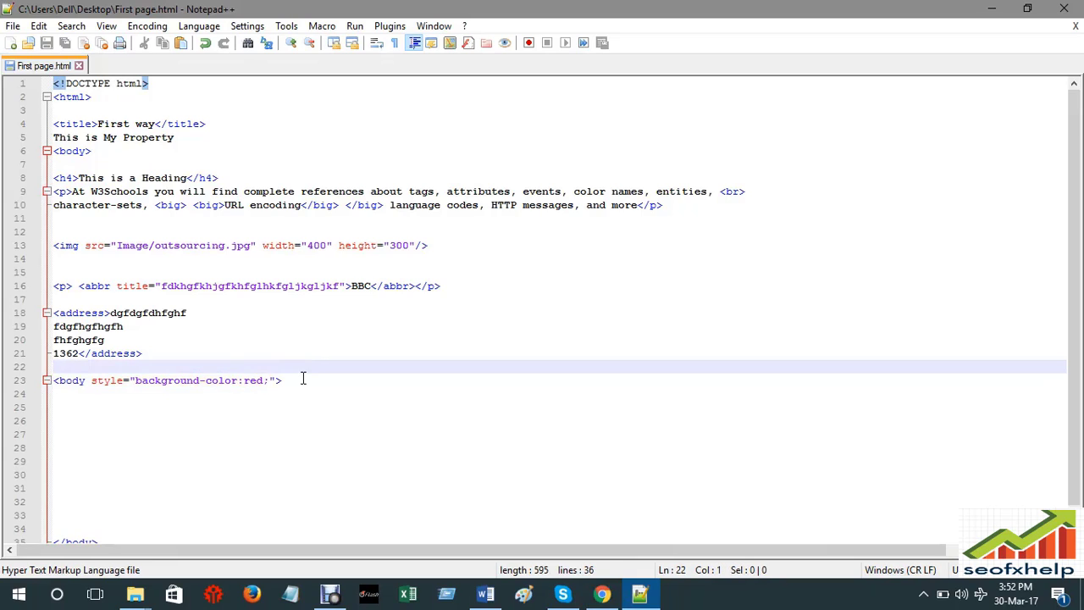
{"action": "left_click", "coordinate": [302, 379]}
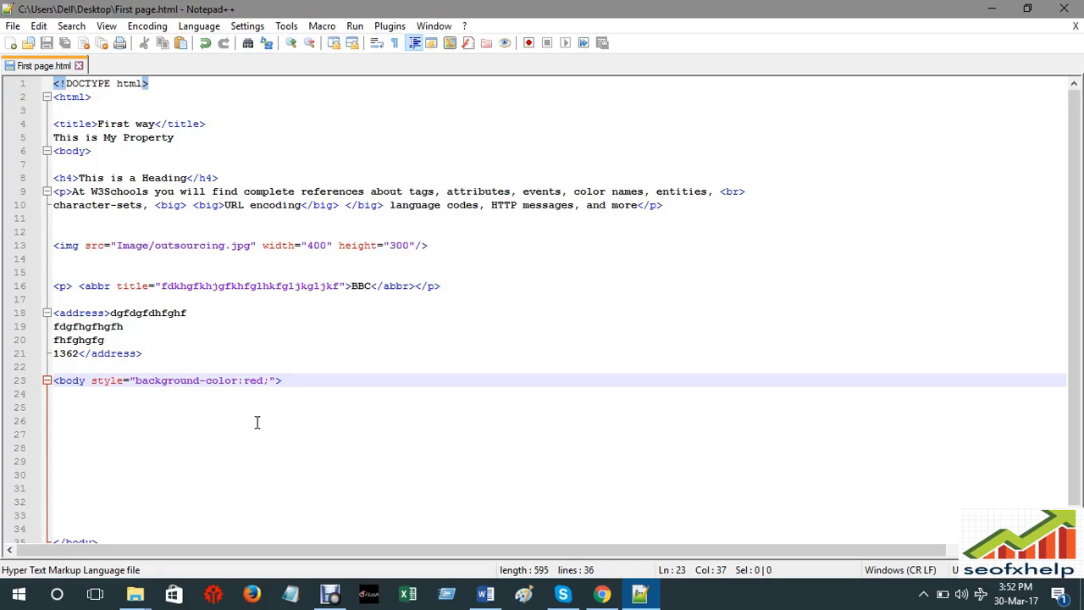
{"action": "left_click", "coordinate": [283, 395]}
{"action": "left_click", "coordinate": [308, 381]}
{"action": "key", "text": "Return"}
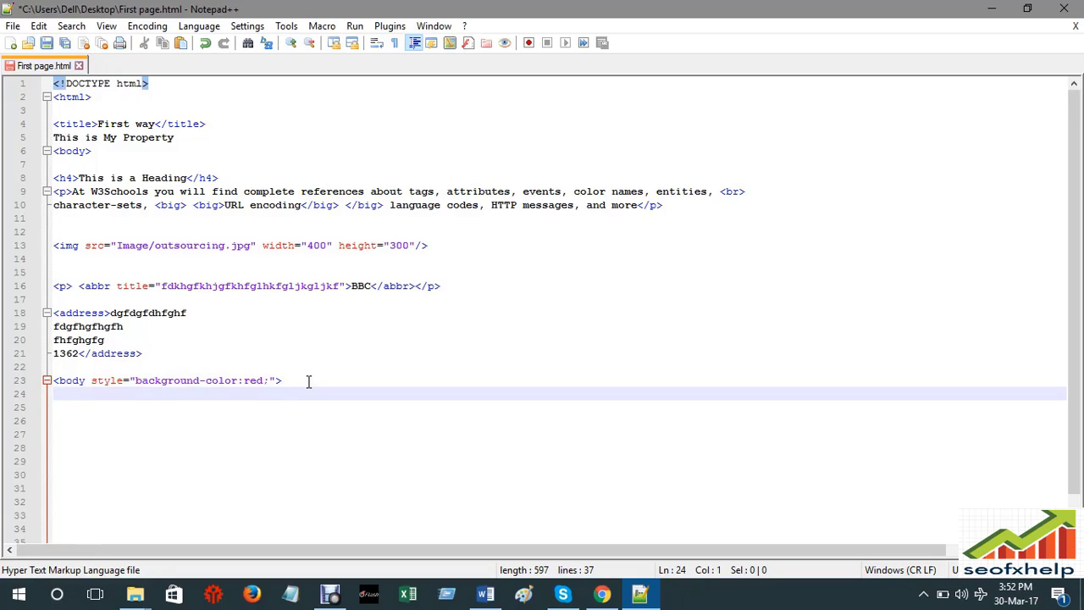
- Shorten the background-color value on line 23 to "re" and add another empty line below the tag
{"action": "left_click_drag", "start_coordinate": [308, 381], "coordinate": [207, 383]}
{"action": "left_click", "coordinate": [282, 381]}
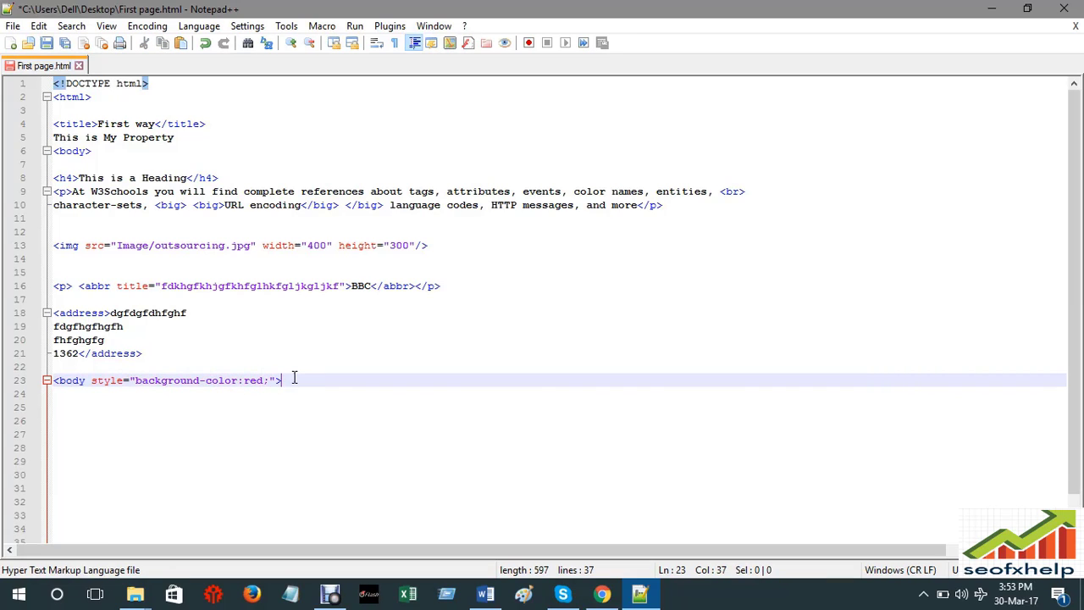
{"action": "left_click", "coordinate": [263, 380]}
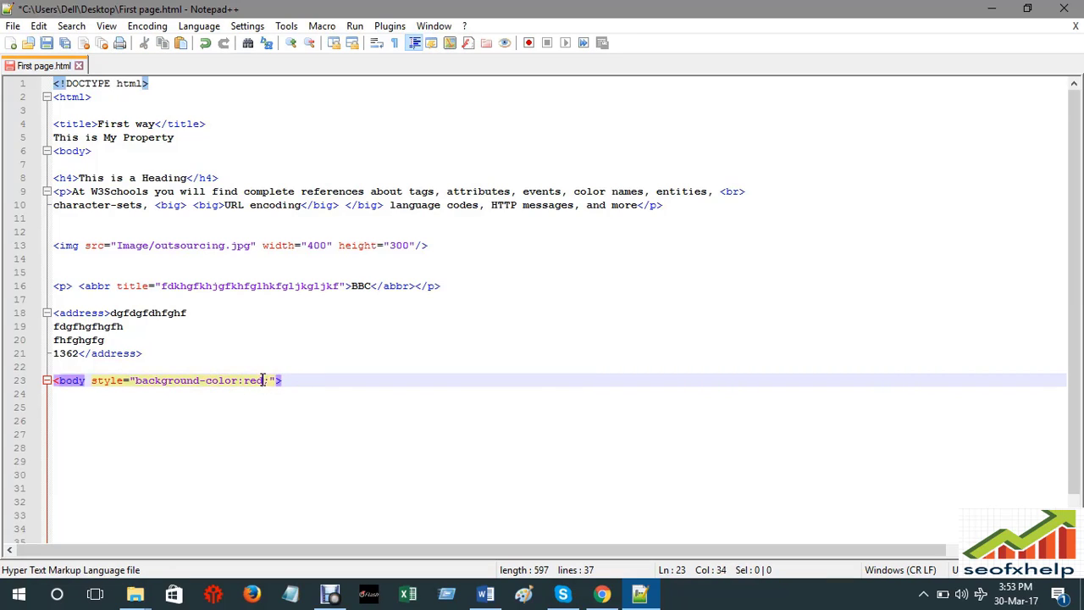
{"action": "key", "text": "BackSpace"}
{"action": "left_click", "coordinate": [380, 361]}
{"action": "left_click", "coordinate": [286, 380]}
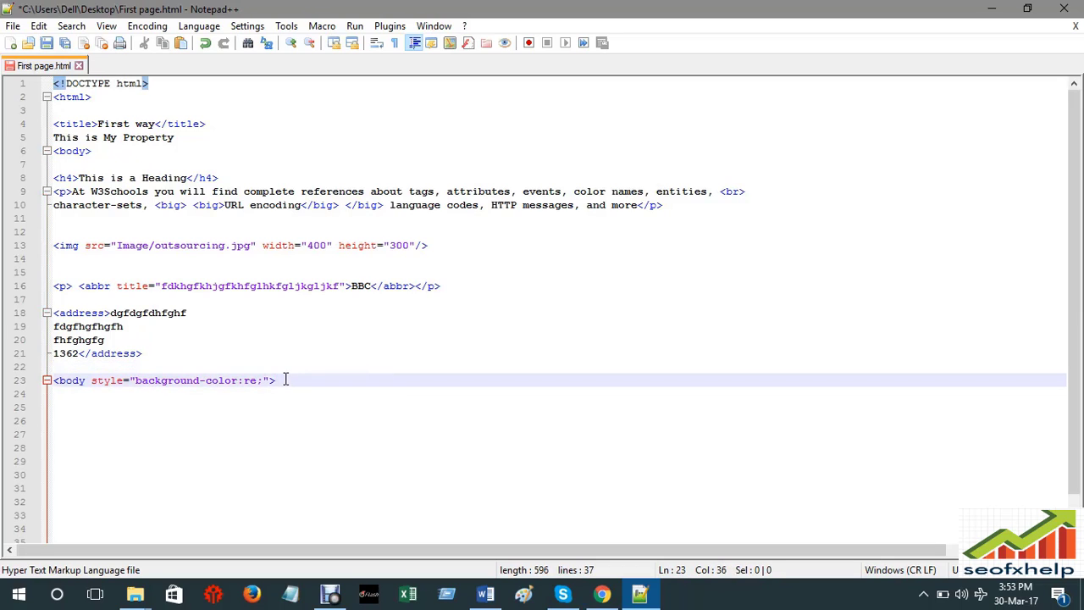
{"action": "key", "text": "Return"}
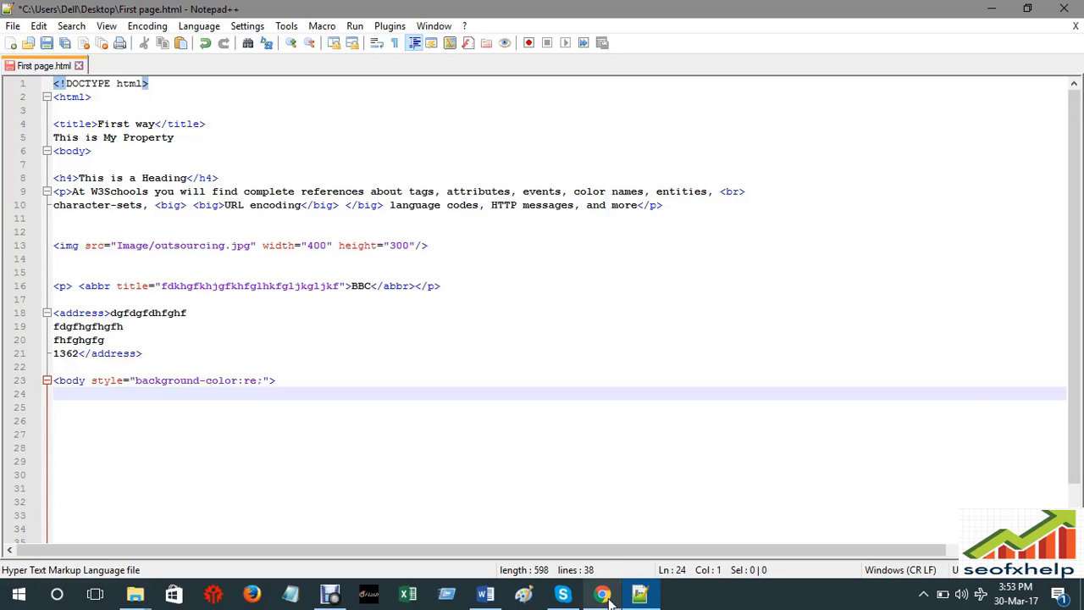
- Switch to Chrome, review the First way page and the powderblue Tryit Editor example, and minimize the open windows
{"action": "mouse_move", "coordinate": [606, 599]}
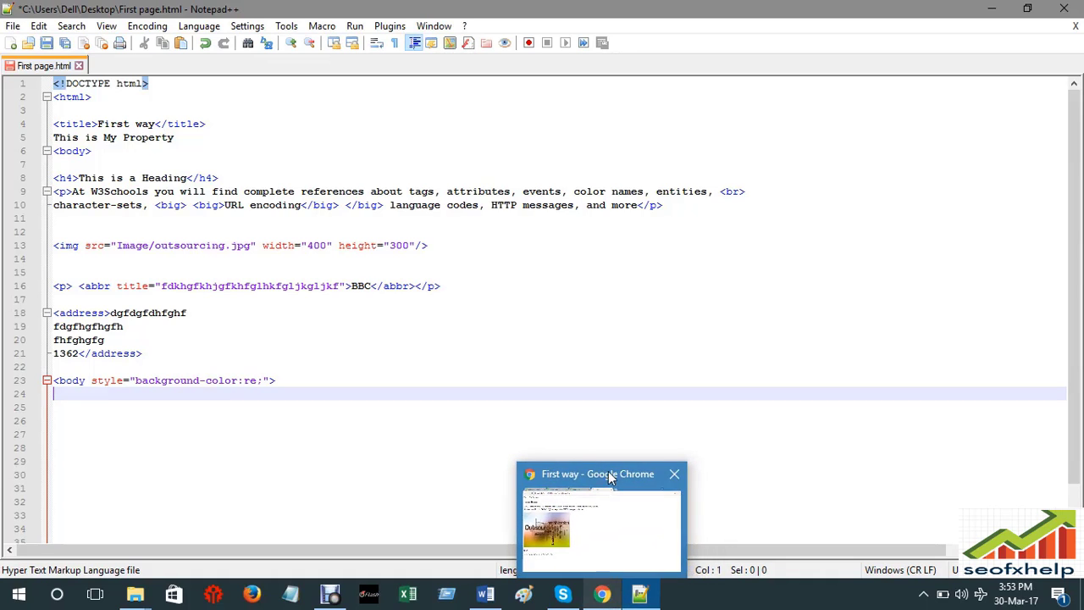
{"action": "left_click", "coordinate": [608, 508]}
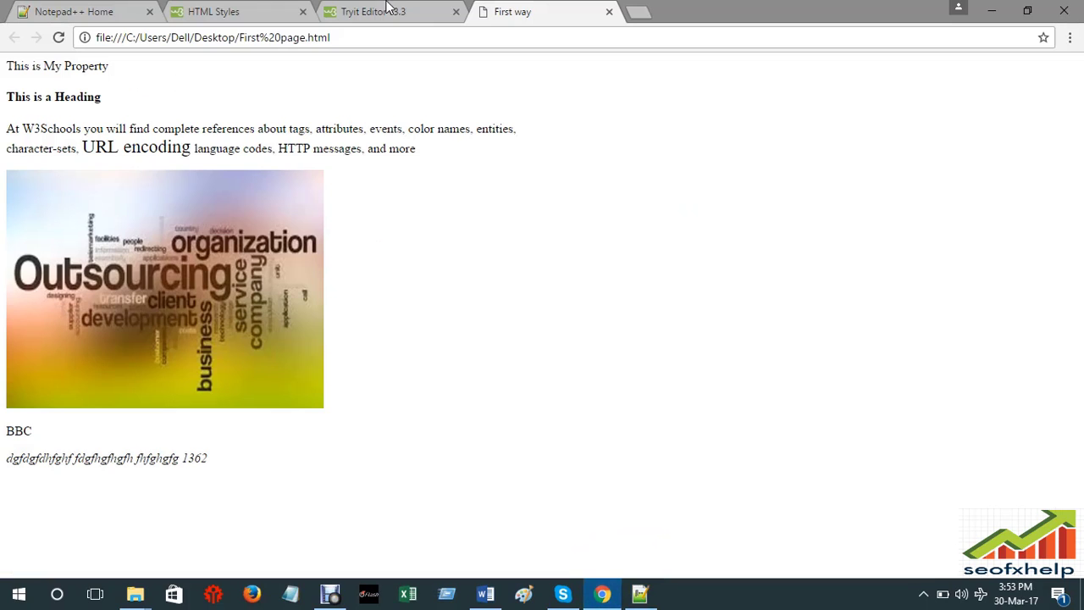
{"action": "left_click", "coordinate": [388, 8]}
{"action": "left_click", "coordinate": [499, 13]}
{"action": "left_click", "coordinate": [271, 8]}
{"action": "left_click", "coordinate": [386, 7]}
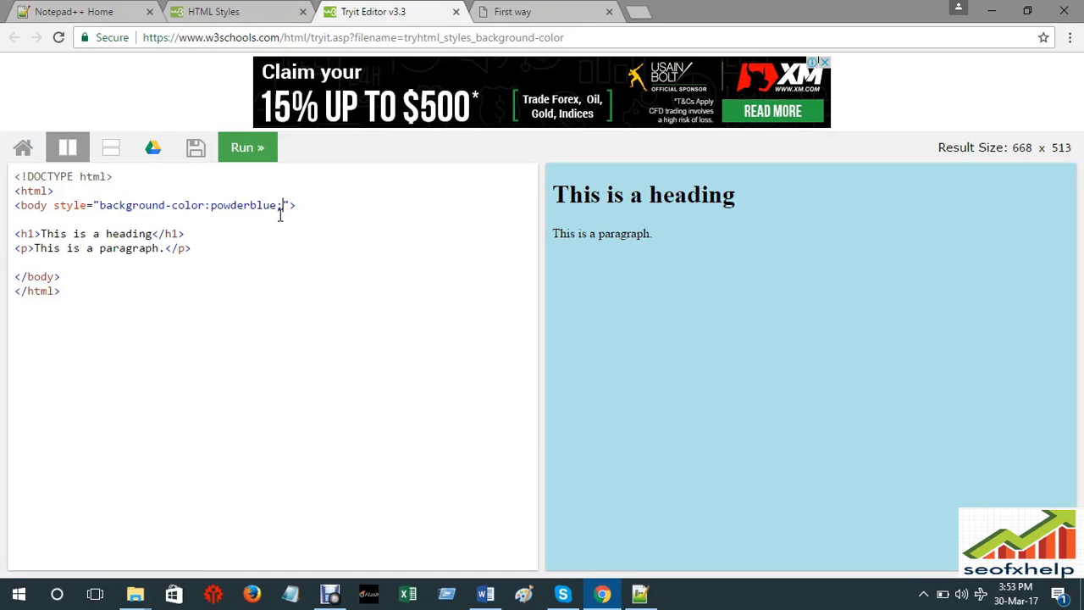
{"action": "left_click", "coordinate": [998, 8]}
{"action": "left_click", "coordinate": [988, 10]}
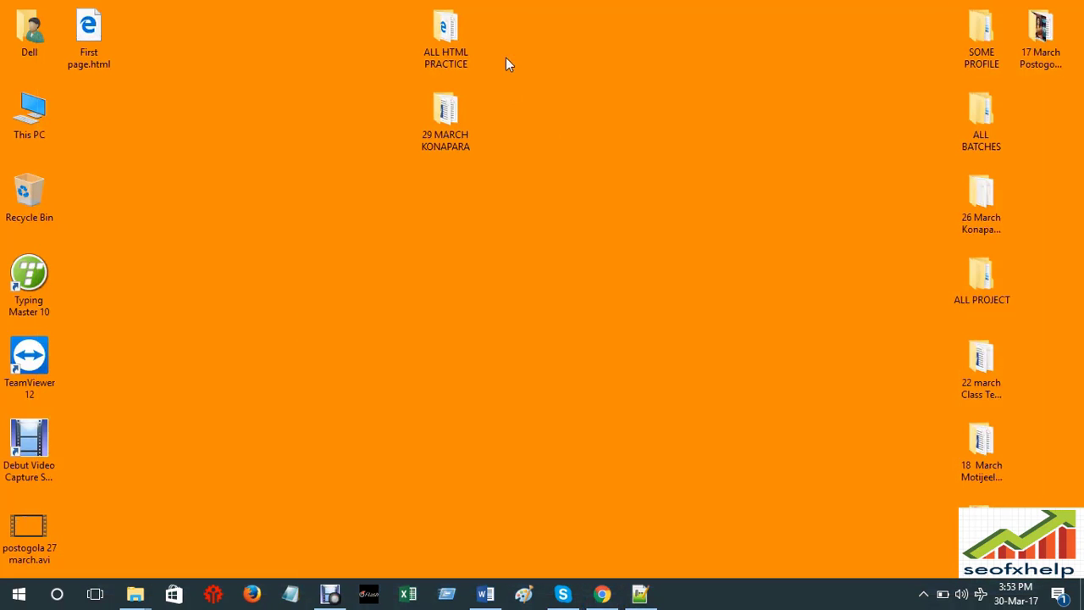
- Open who want real trade.html from the HTML subfolder of ALL HTML PRACTICE in the browser
{"action": "double_click", "coordinate": [445, 34]}
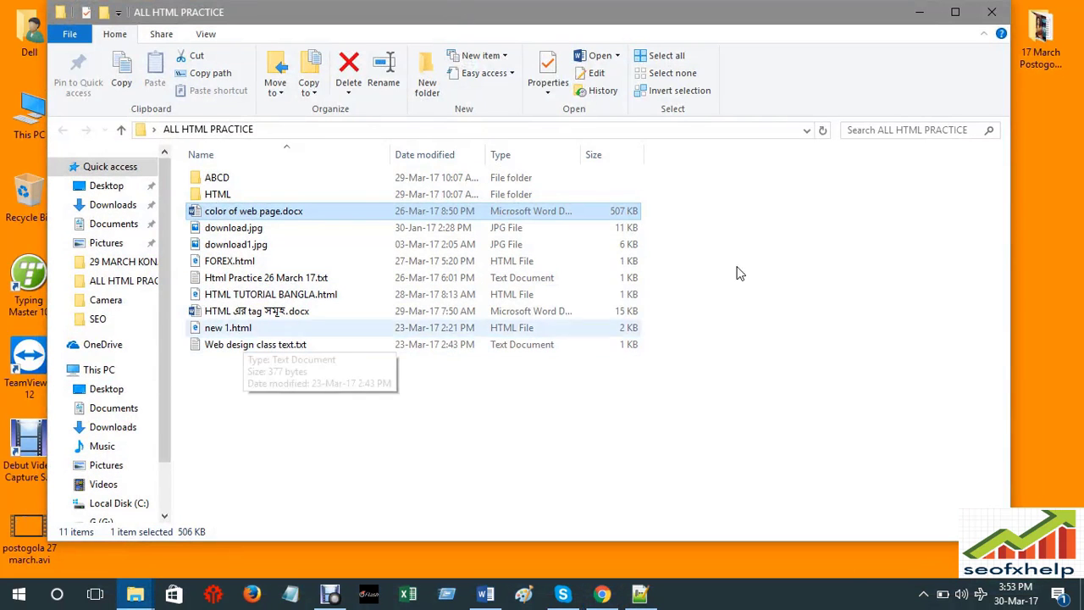
{"action": "left_click", "coordinate": [923, 10]}
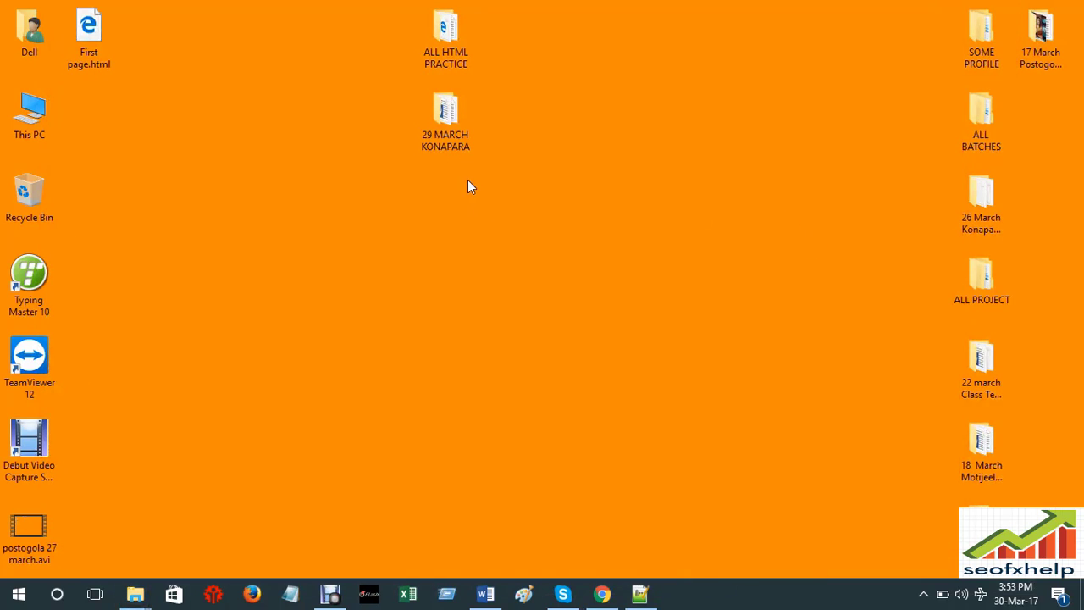
{"action": "double_click", "coordinate": [461, 44]}
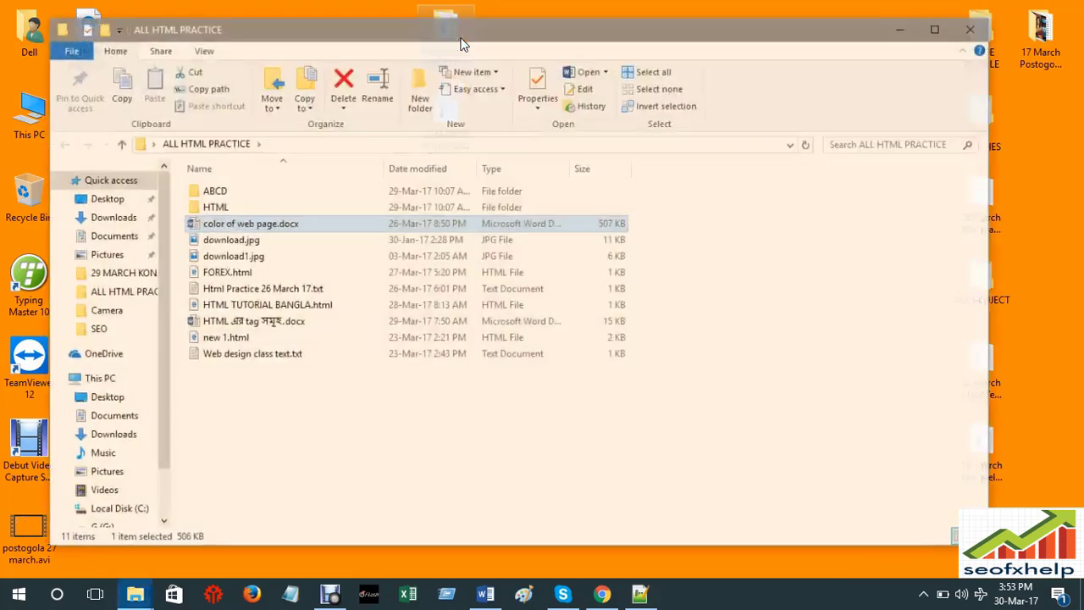
{"action": "left_click", "coordinate": [961, 12]}
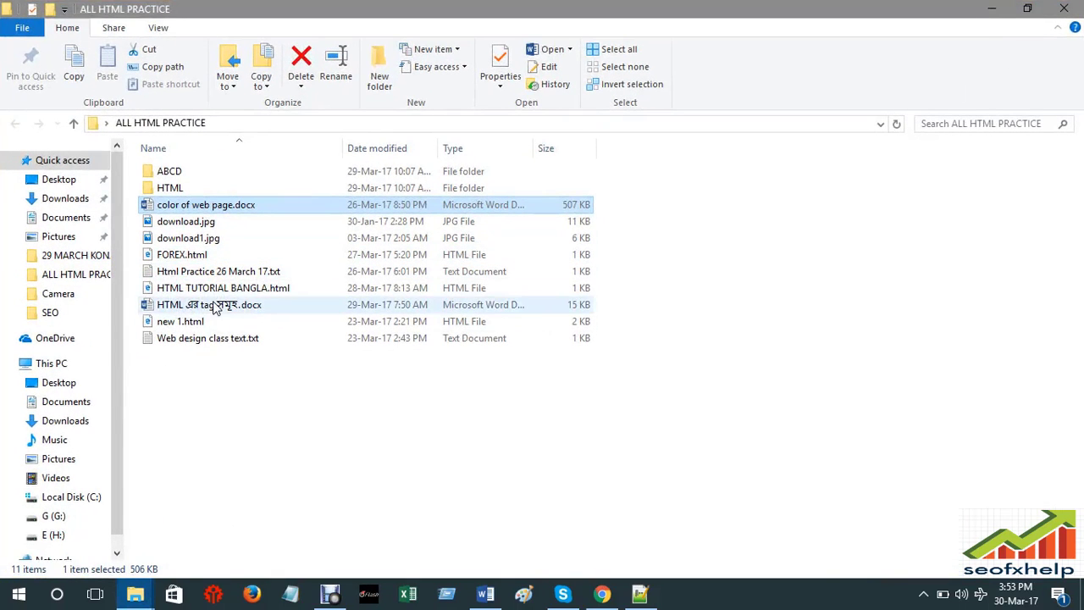
{"action": "double_click", "coordinate": [174, 188]}
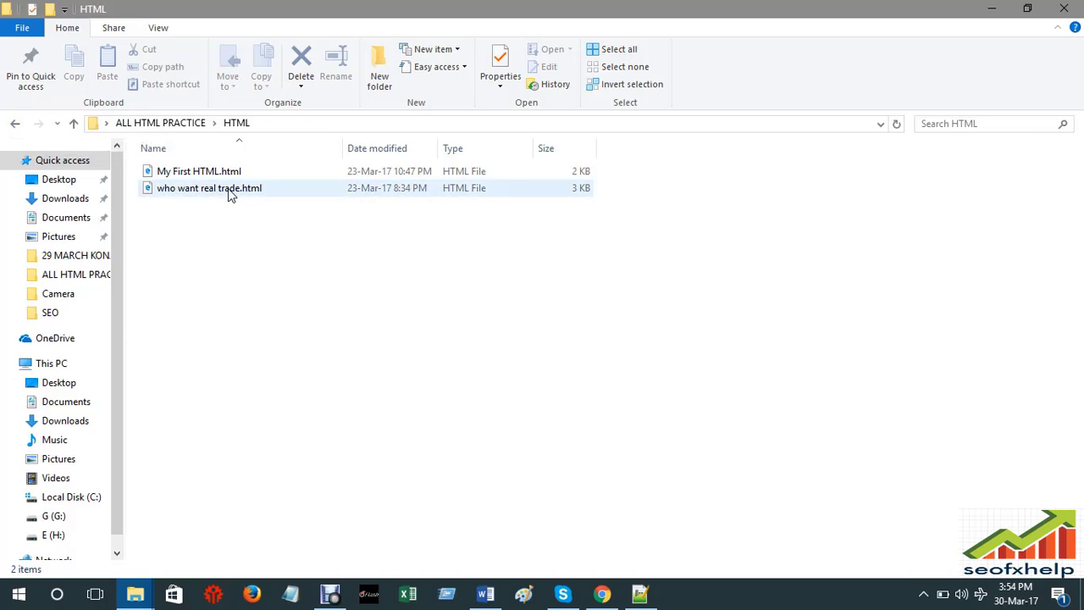
{"action": "left_click", "coordinate": [14, 123]}
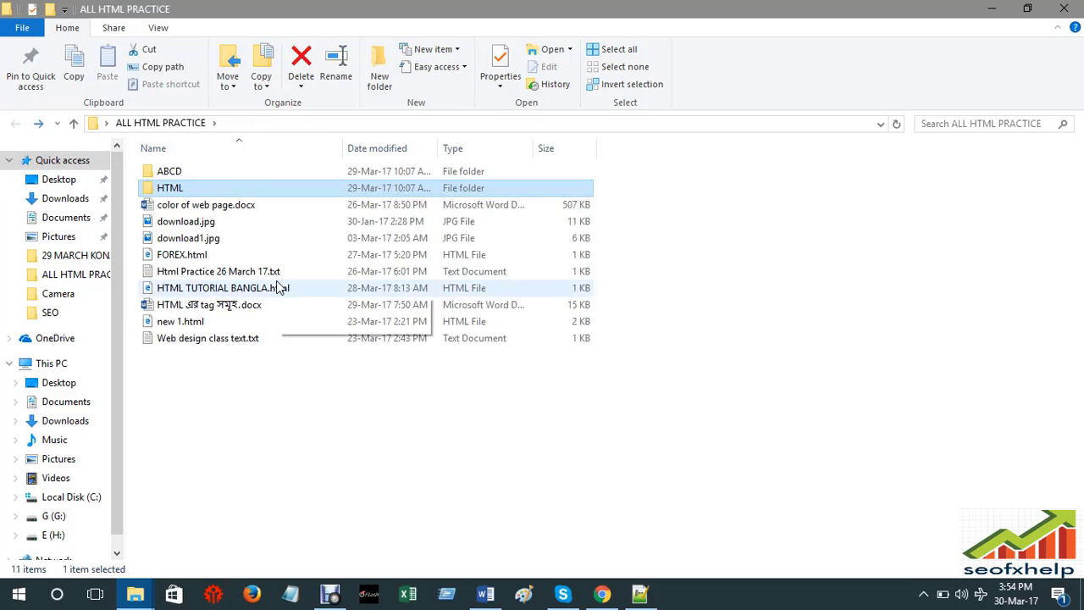
{"action": "double_click", "coordinate": [185, 190]}
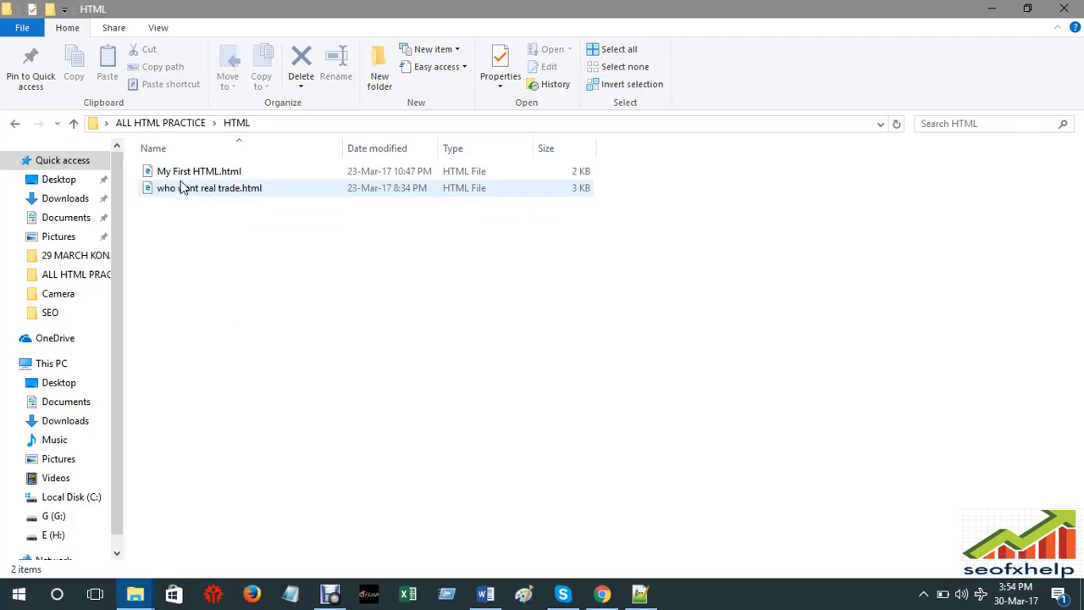
{"action": "double_click", "coordinate": [200, 192]}
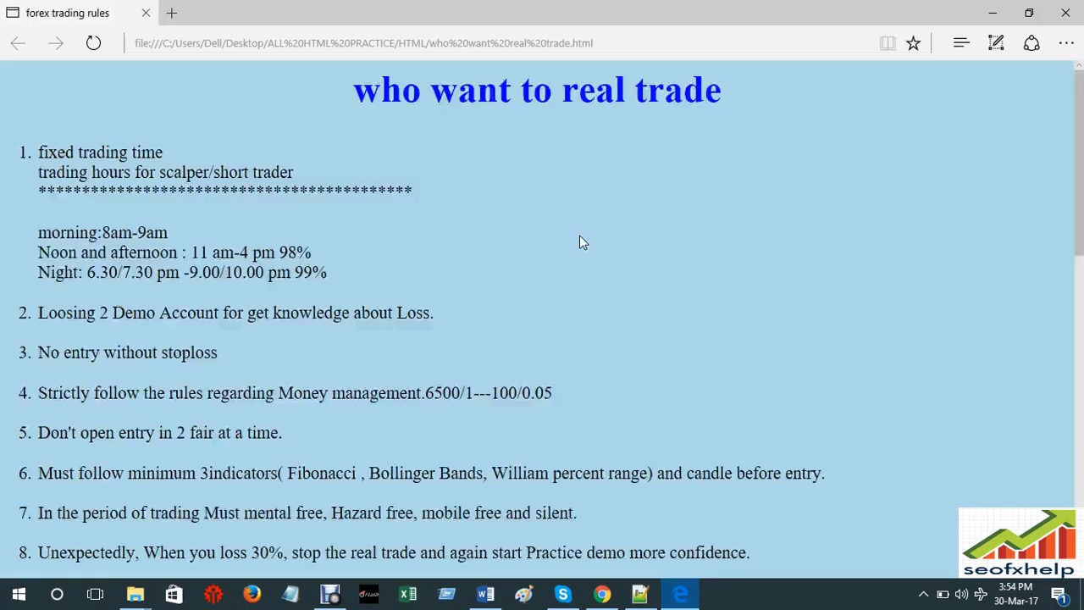
- Review the who want to real trade page from start to end, including its light blue background, and close the browser
{"action": "scroll", "coordinate": [488, 324], "scroll_direction": "down", "scroll_amount": 3}
{"action": "scroll", "coordinate": [488, 325], "scroll_direction": "down", "scroll_amount": 5}
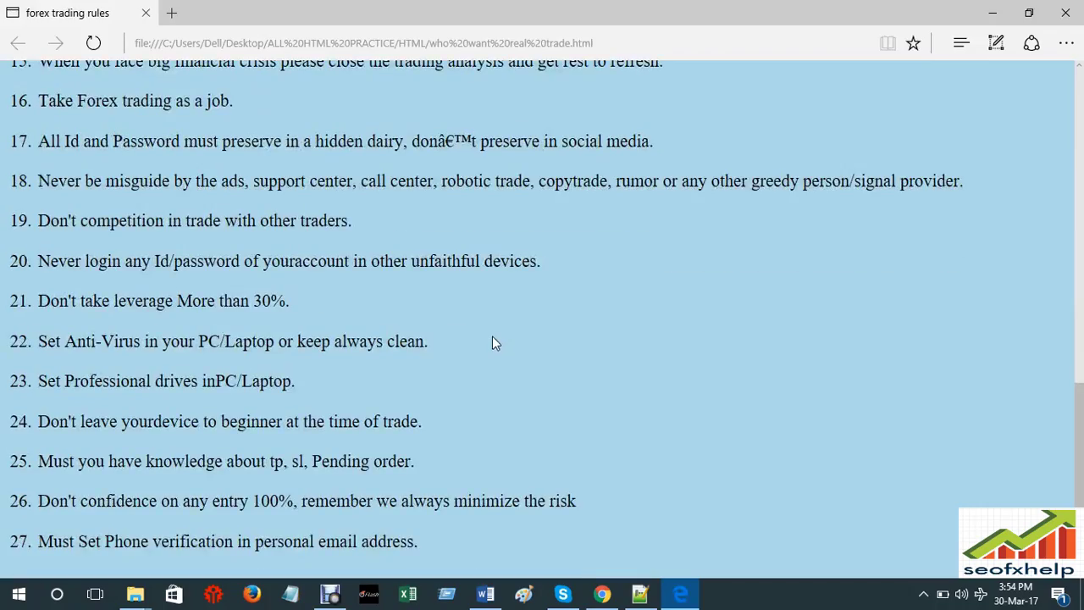
{"action": "scroll", "coordinate": [404, 393], "scroll_direction": "up", "scroll_amount": 6}
{"action": "scroll", "coordinate": [397, 396], "scroll_direction": "up", "scroll_amount": 3}
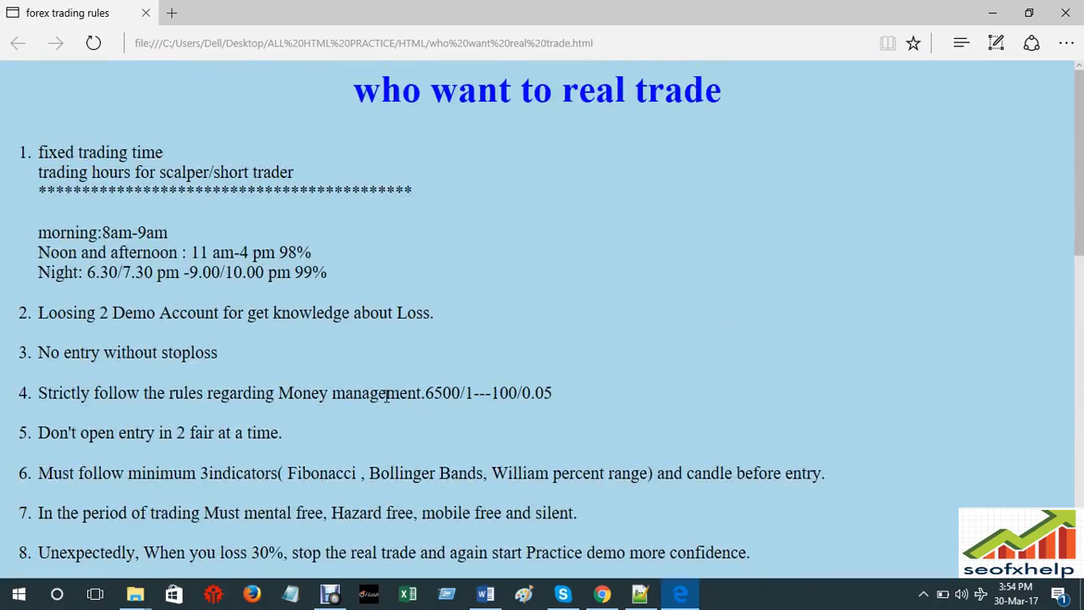
{"action": "scroll", "coordinate": [508, 237], "scroll_direction": "down", "scroll_amount": 3}
{"action": "scroll", "coordinate": [653, 258], "scroll_direction": "up", "scroll_amount": 3}
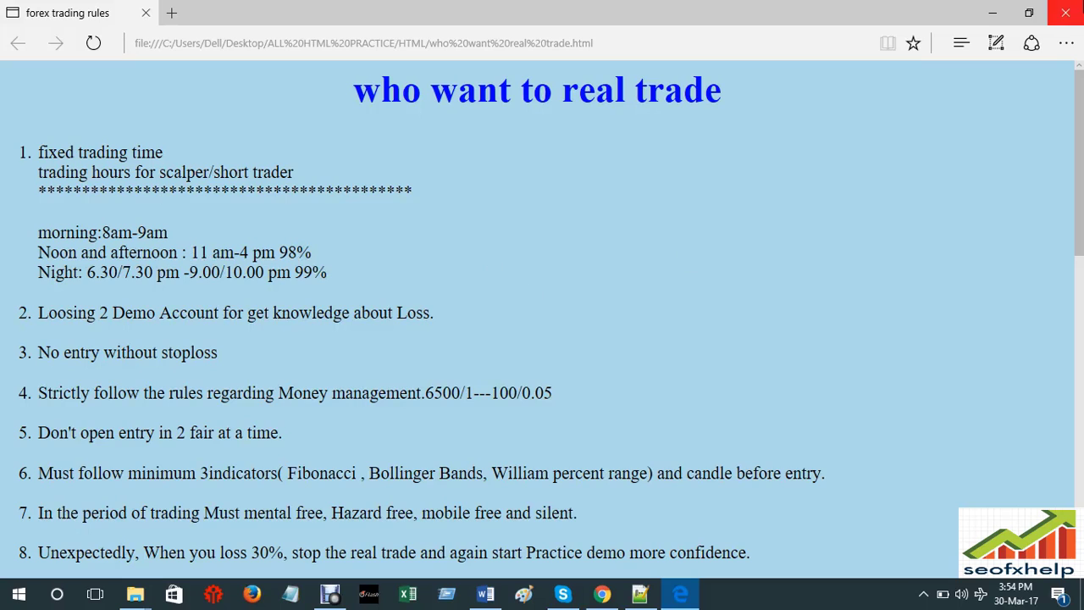
{"action": "left_click", "coordinate": [1065, 12]}
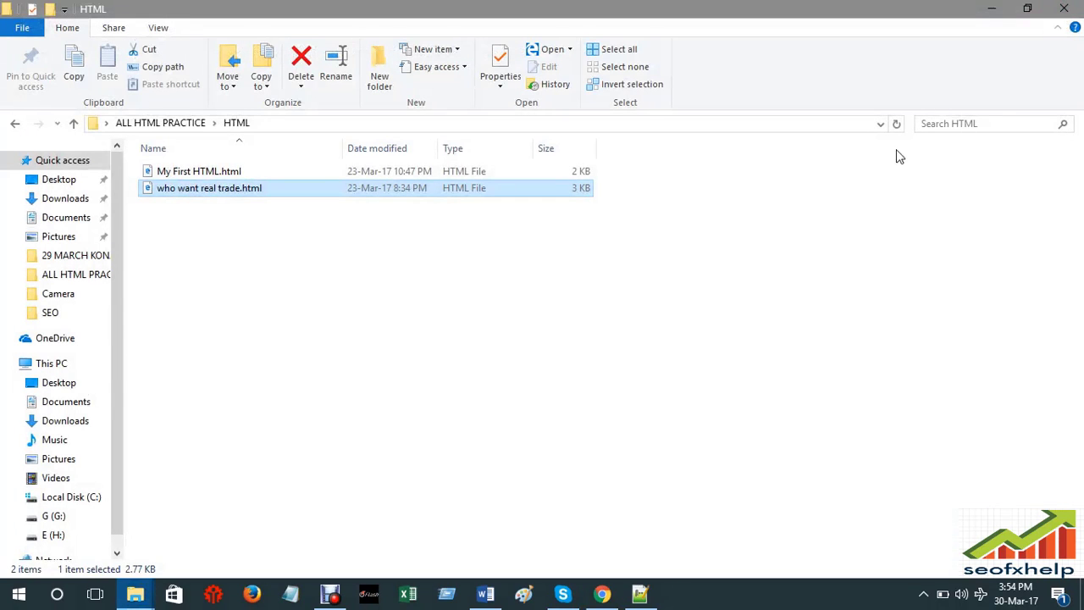
- View My First HTML.html in the browser, and close both the page and the HTML folder window
{"action": "double_click", "coordinate": [203, 173]}
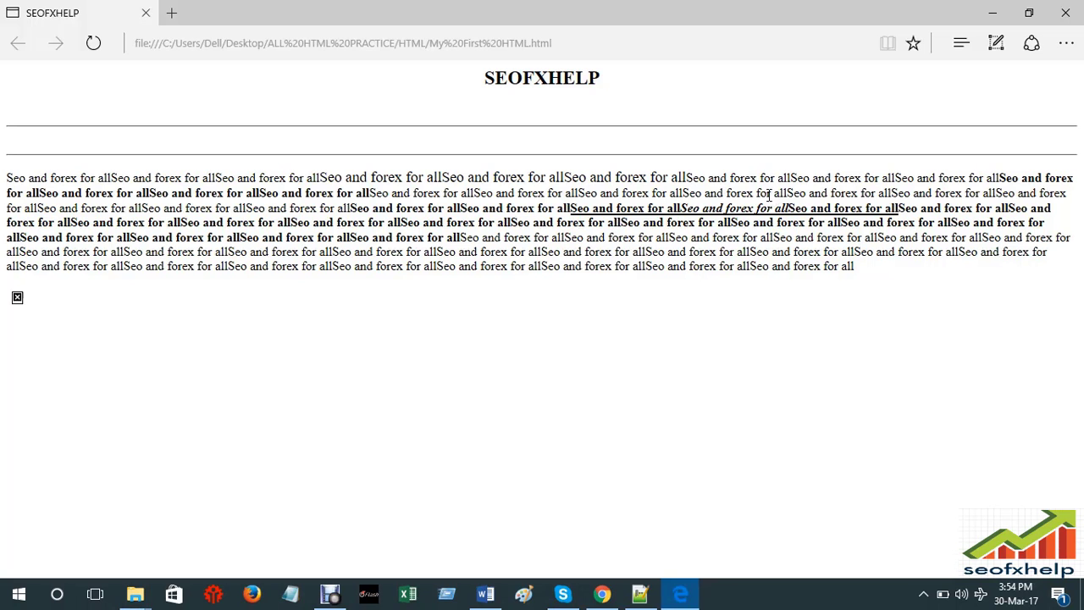
{"action": "left_click", "coordinate": [1066, 15]}
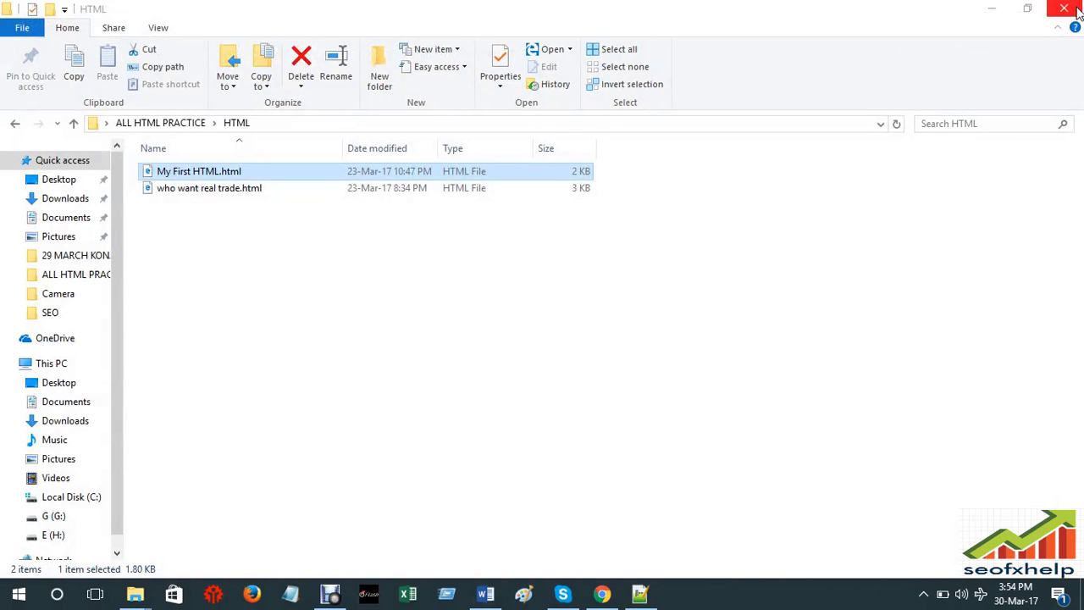
{"action": "left_click", "coordinate": [1069, 10]}
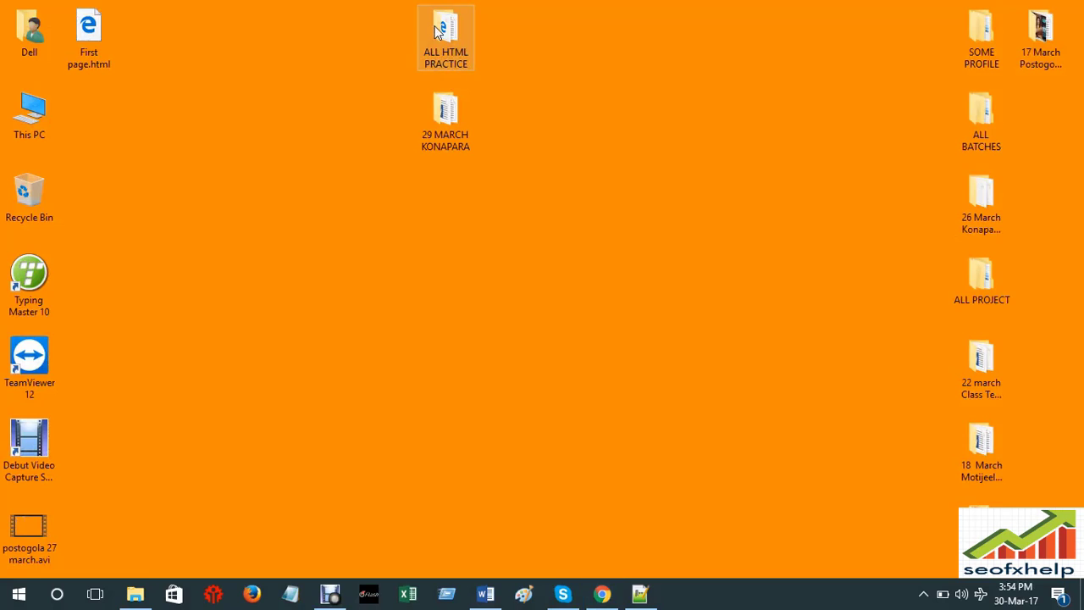
- Look at Web design class text.txt in the ALL HTML PRACTICE folder, close it and minimize the folder window
{"action": "double_click", "coordinate": [434, 32]}
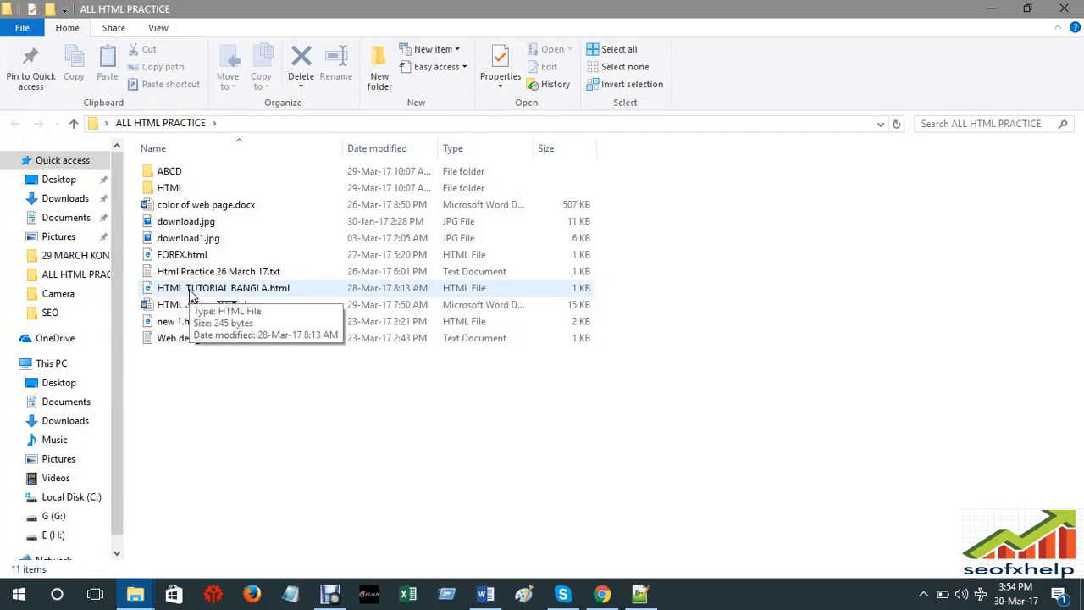
{"action": "double_click", "coordinate": [189, 346]}
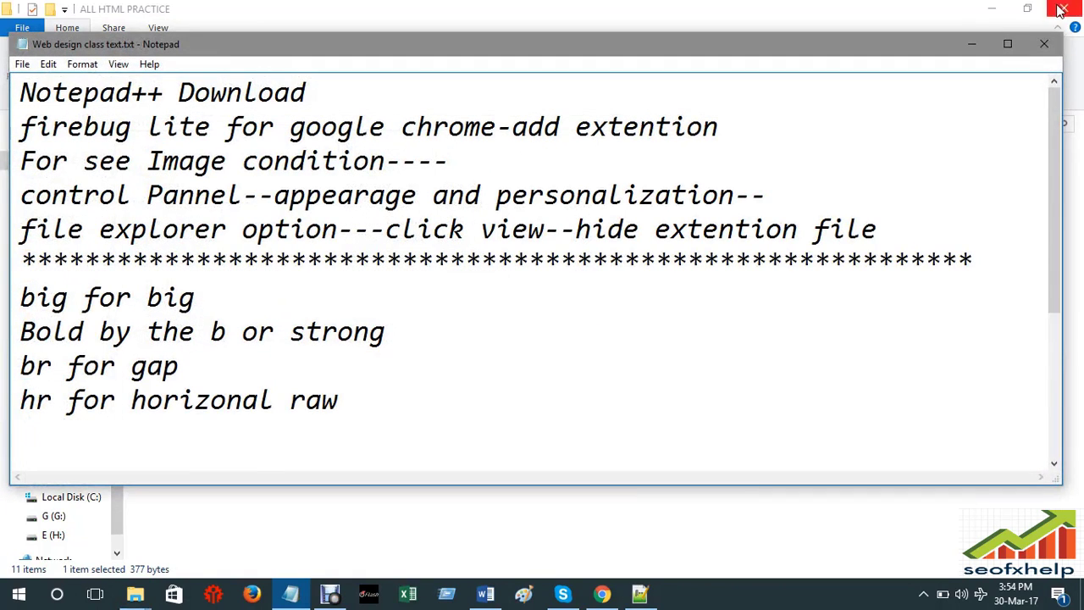
{"action": "left_click", "coordinate": [1046, 43]}
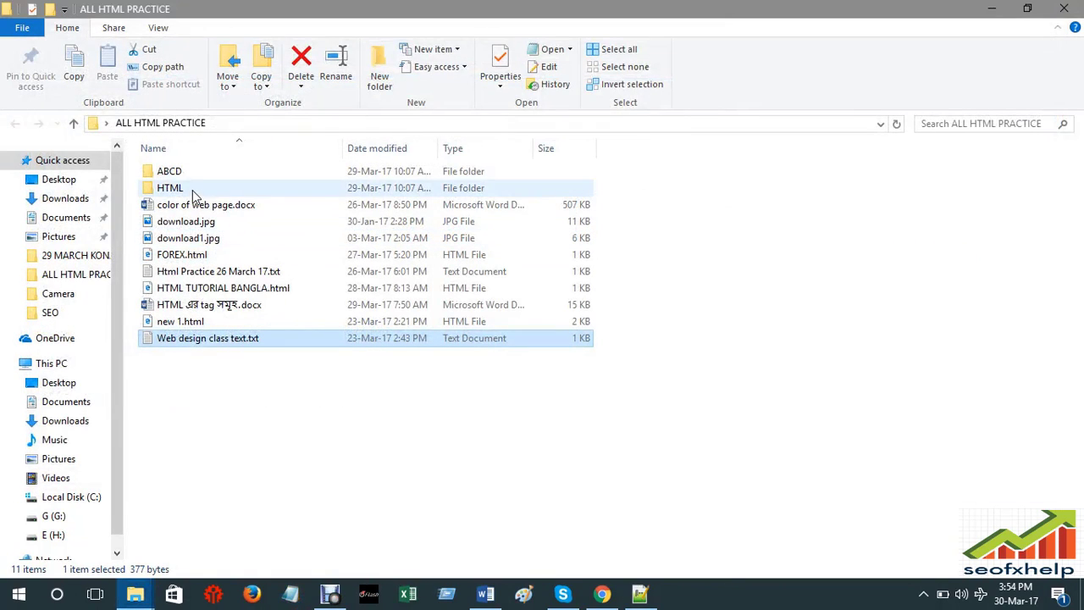
{"action": "left_click", "coordinate": [992, 9]}
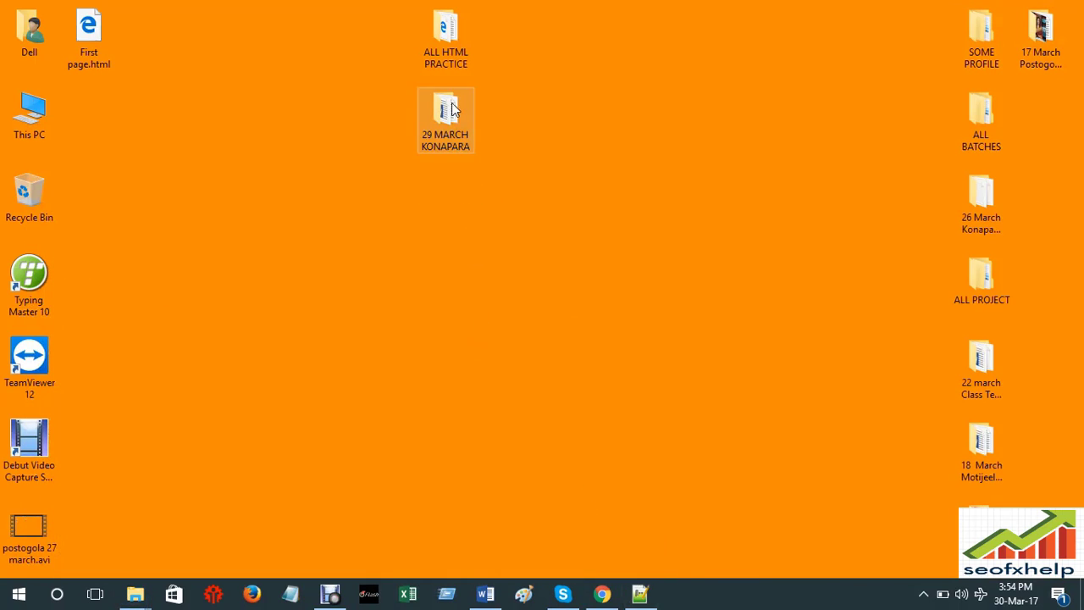
- Open who want real trade.html from the HTML subfolder of ALL HTML PRACTICE for editing in Notepad++
{"action": "double_click", "coordinate": [446, 34]}
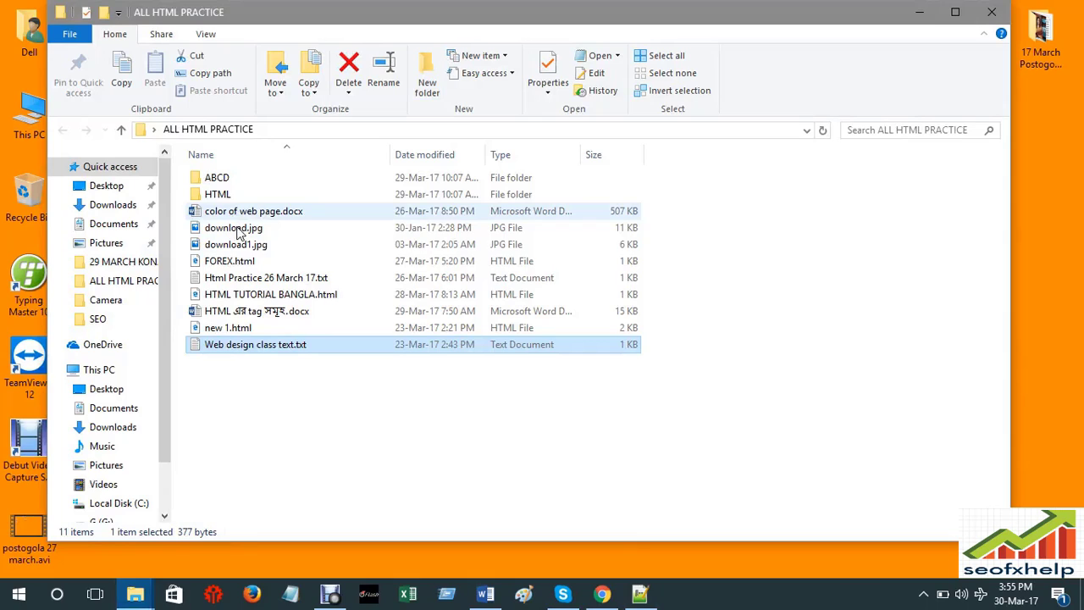
{"action": "double_click", "coordinate": [217, 194]}
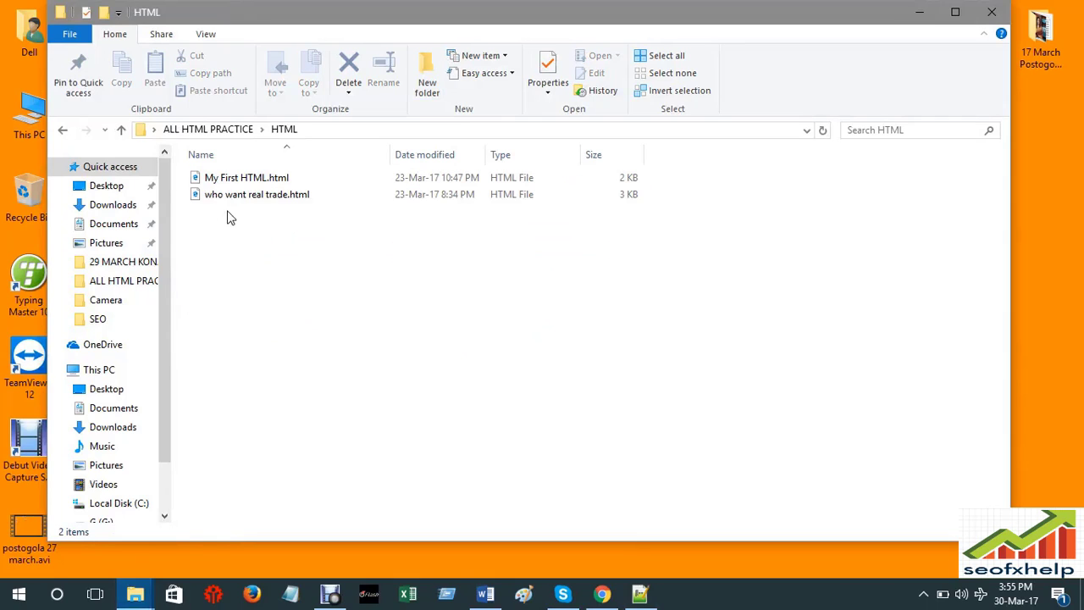
{"action": "right_click", "coordinate": [247, 200]}
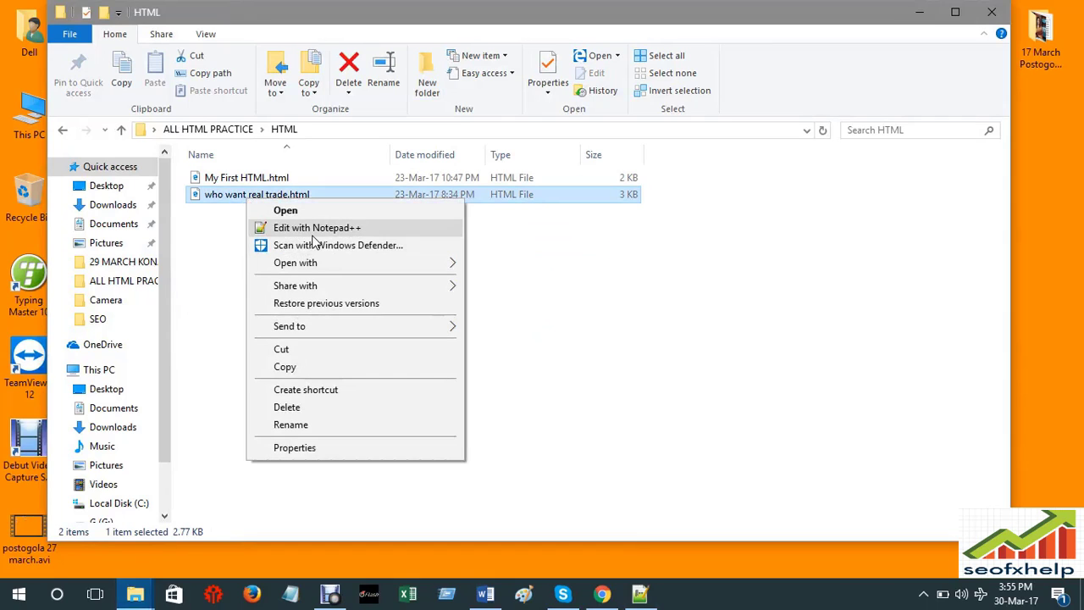
{"action": "left_click", "coordinate": [313, 229]}
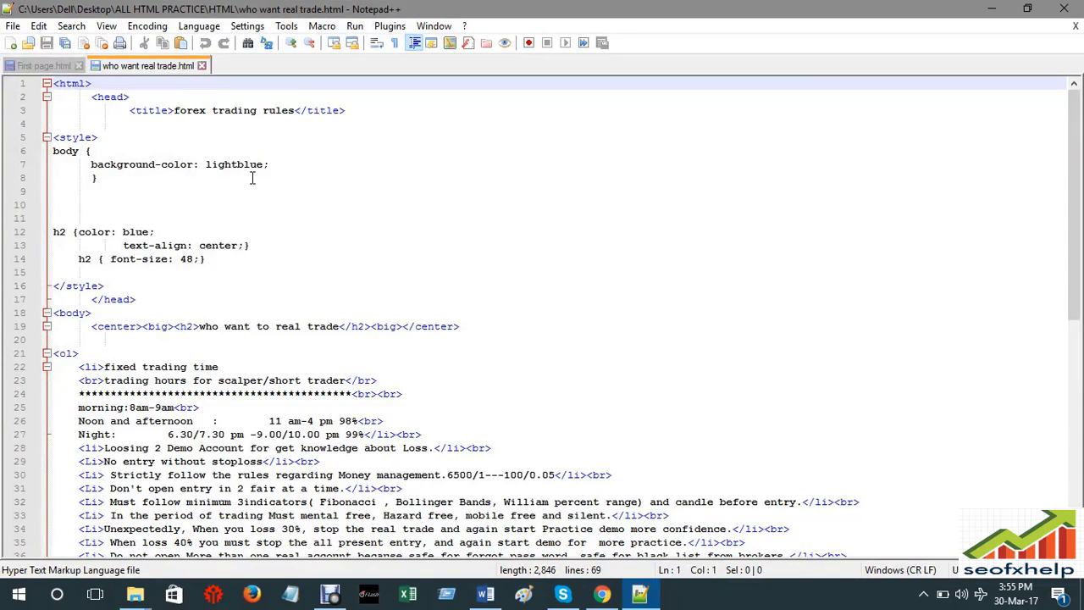
- Delete "ack" from the background-color property on line 7 so it reads "bground-color", and move to line 8
{"action": "left_click", "coordinate": [117, 164]}
{"action": "key", "text": "BackSpace"}
{"action": "key", "text": "BackSpace"}
{"action": "key", "text": "BackSpace"}
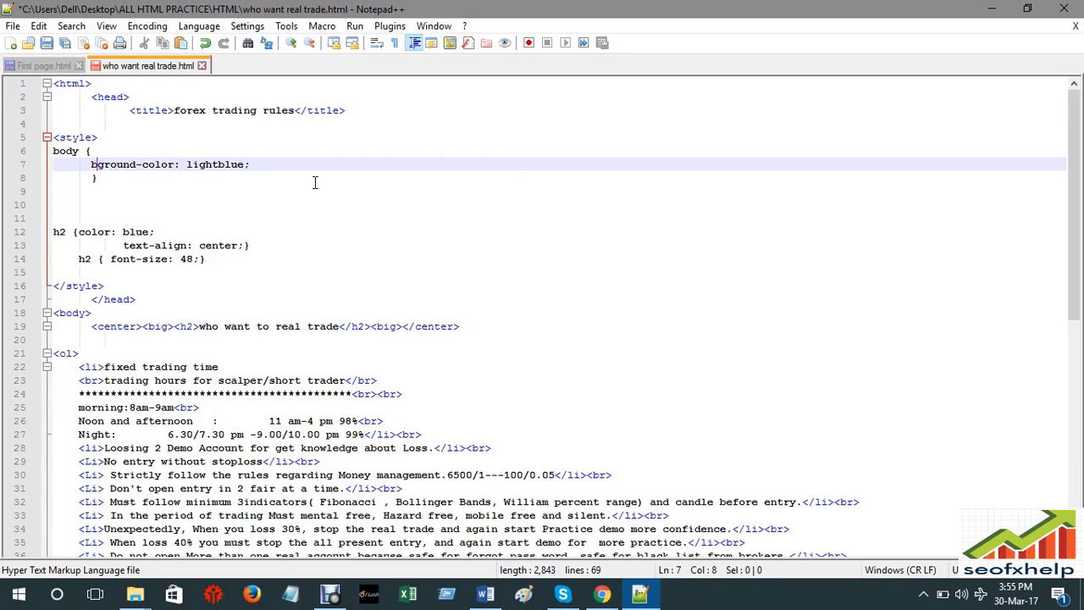
{"action": "key", "text": "Down"}
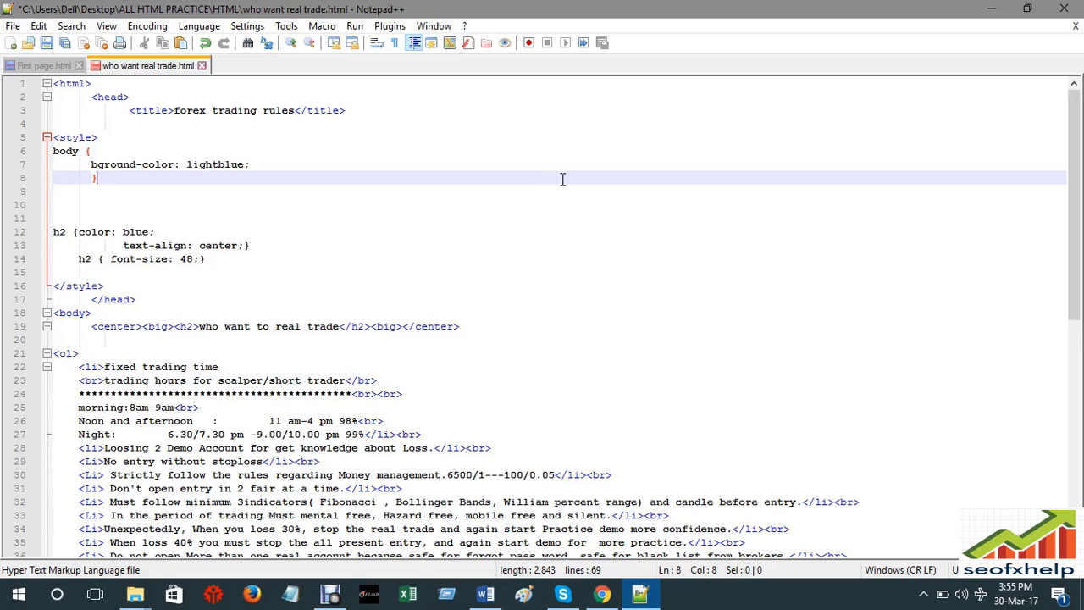
- Read through the rest of the who want real trade.html source, and minimize the editor and folder windows
{"action": "scroll", "coordinate": [538, 195], "scroll_direction": "down", "scroll_amount": 6}
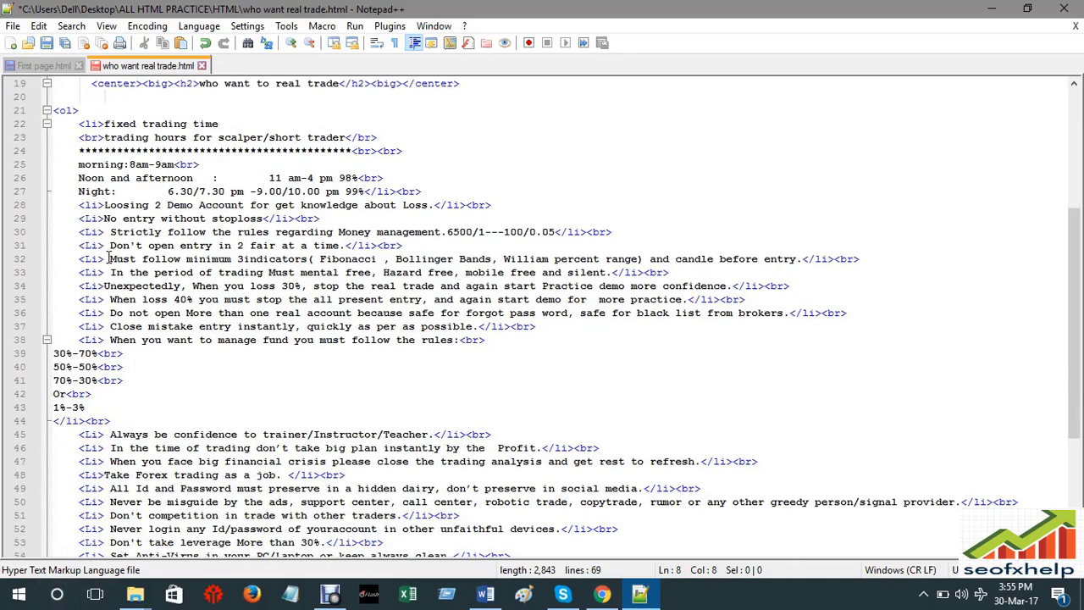
{"action": "scroll", "coordinate": [100, 449], "scroll_direction": "down", "scroll_amount": 5}
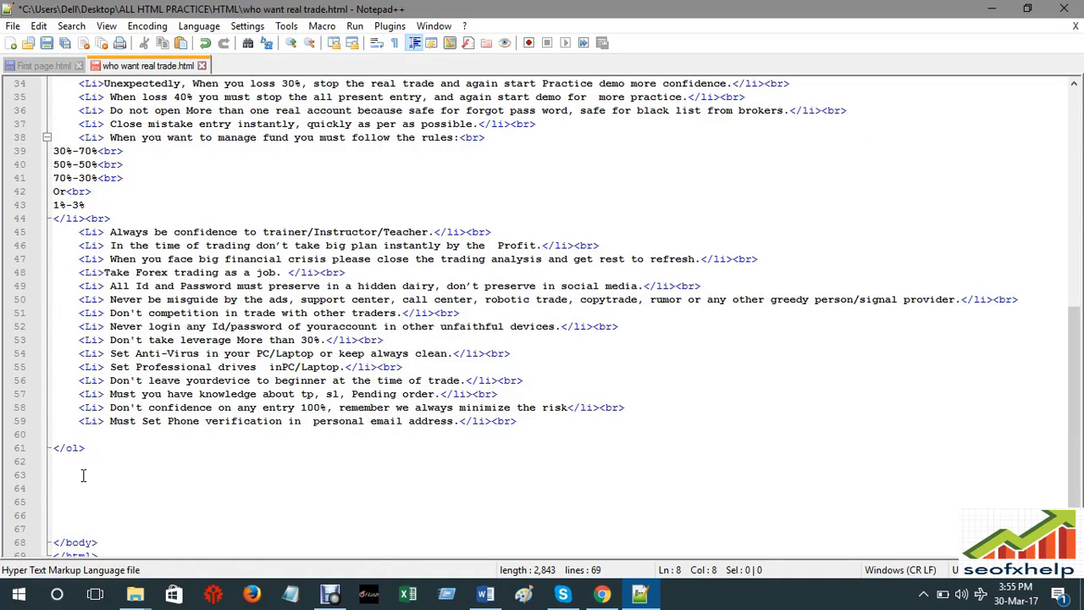
{"action": "scroll", "coordinate": [83, 475], "scroll_direction": "down", "scroll_amount": 1}
{"action": "scroll", "coordinate": [609, 343], "scroll_direction": "up", "scroll_amount": 1}
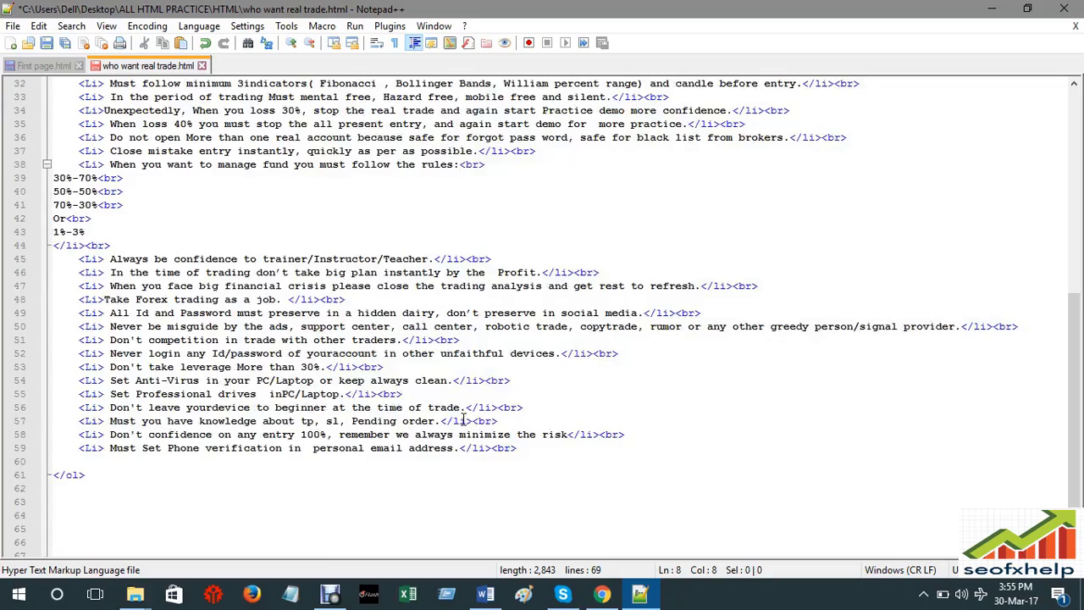
{"action": "scroll", "coordinate": [449, 407], "scroll_direction": "up", "scroll_amount": 8}
{"action": "scroll", "coordinate": [433, 394], "scroll_direction": "up", "scroll_amount": 3}
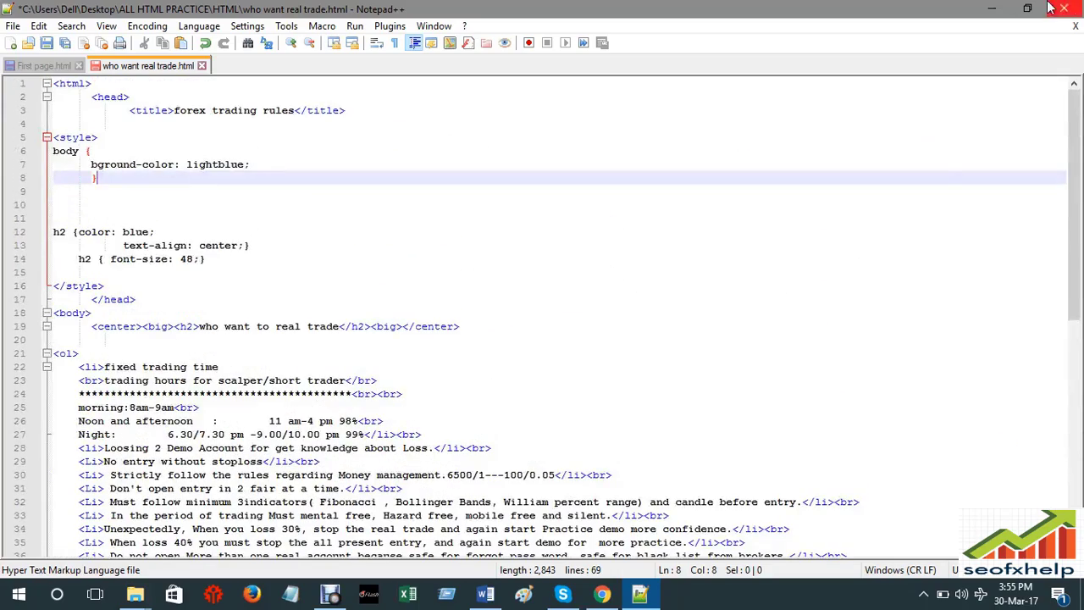
{"action": "left_click", "coordinate": [992, 8]}
{"action": "left_click", "coordinate": [935, 14]}
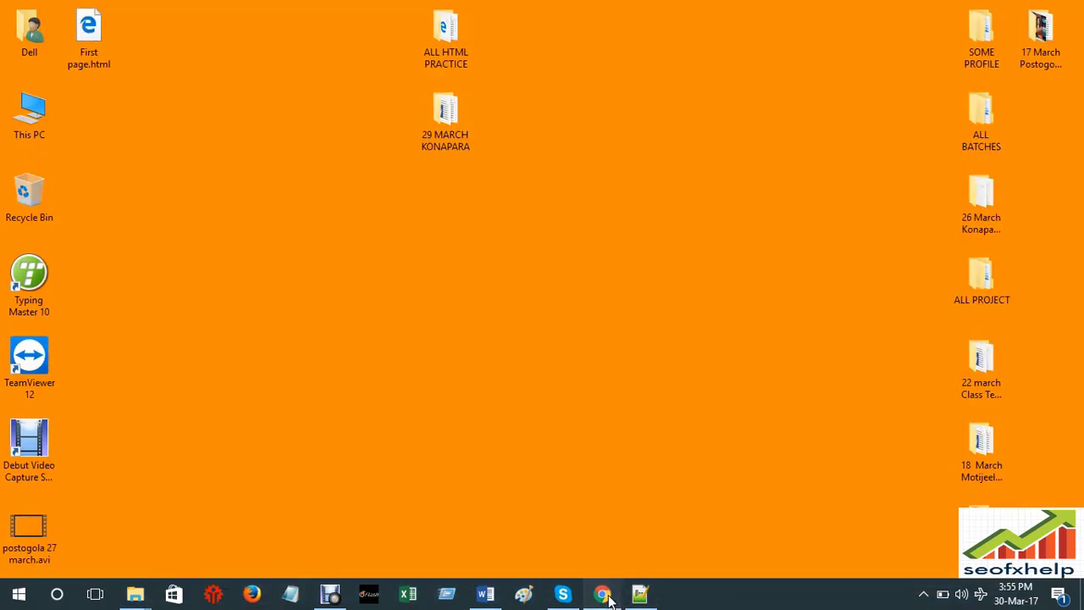
- Switch to Chrome, review the First way page and the powderblue Tryit Editor example, and open a new tab
{"action": "left_click", "coordinate": [601, 594]}
{"action": "left_click", "coordinate": [535, 11]}
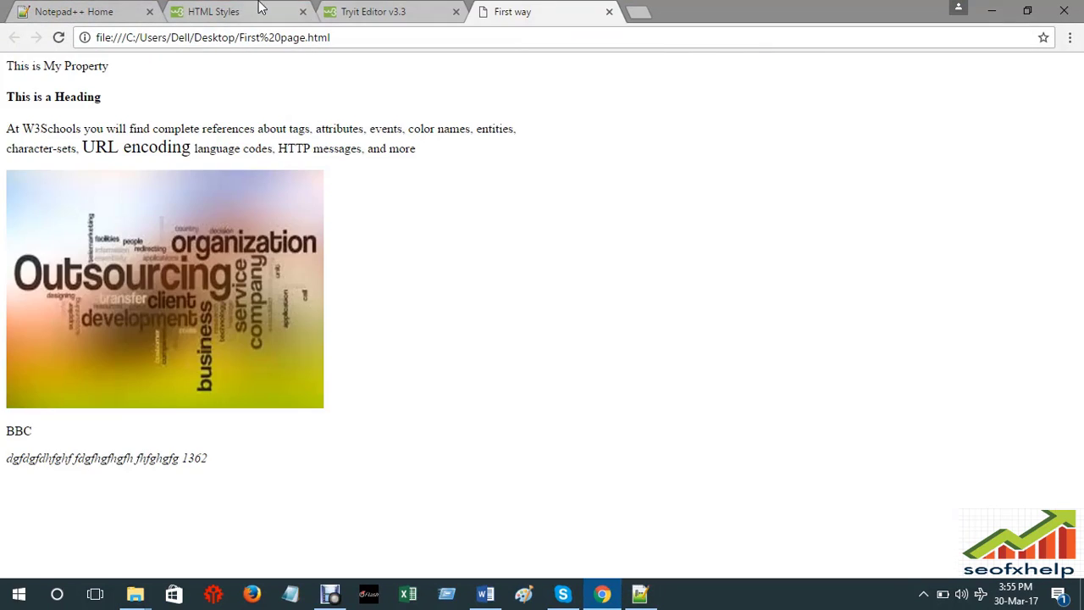
{"action": "left_click", "coordinate": [263, 11]}
{"action": "left_click", "coordinate": [93, 9]}
{"action": "left_click", "coordinate": [354, 8]}
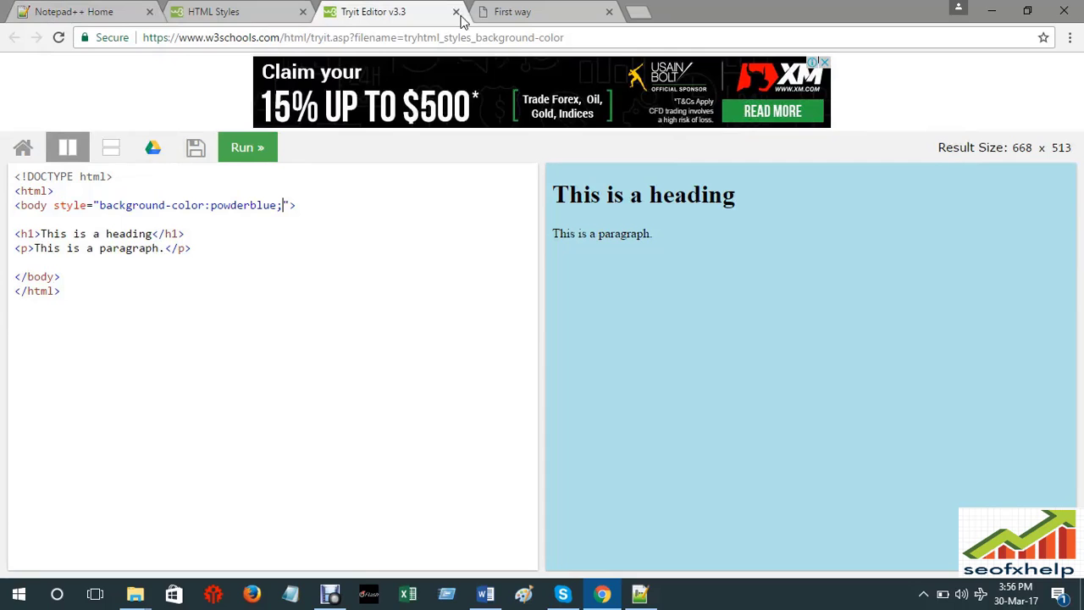
{"action": "left_click", "coordinate": [640, 20]}
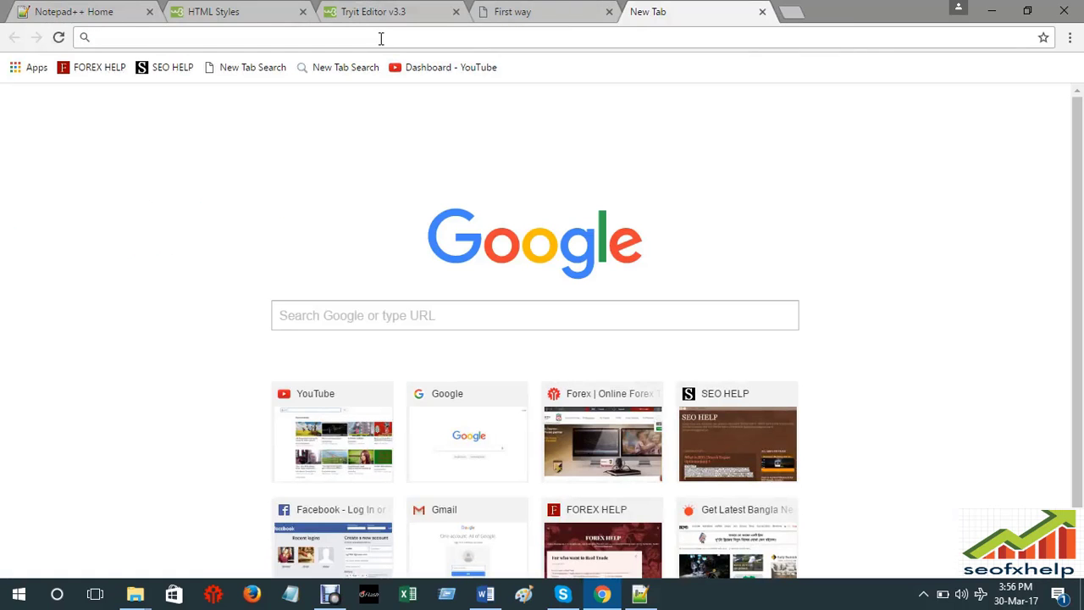
- Review the sections of the W3Schools HTML Styles page, including text size and fonts
{"action": "left_click", "coordinate": [253, 12]}
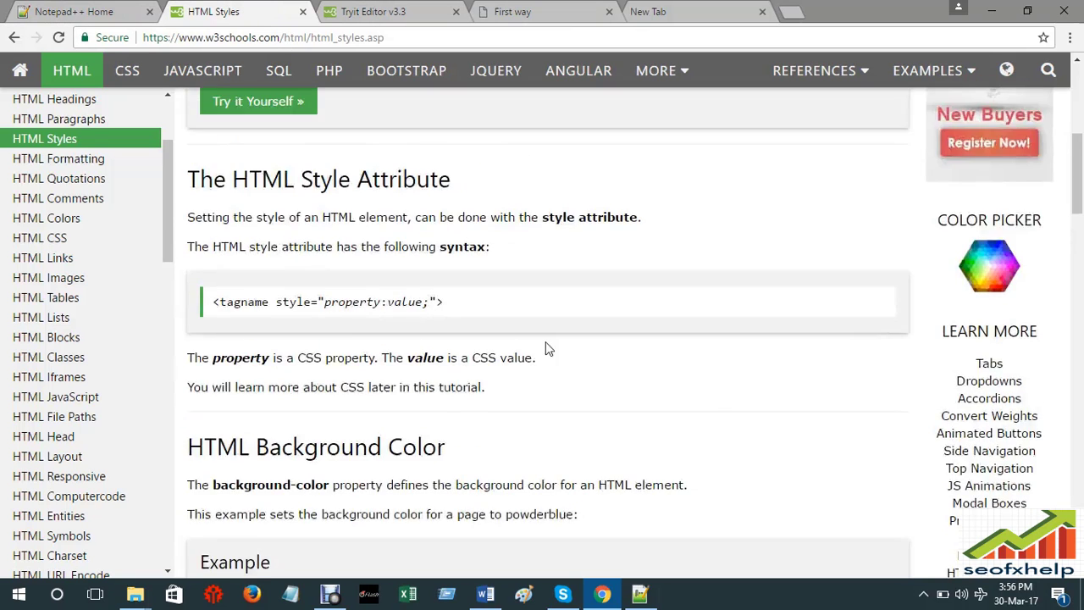
{"action": "scroll", "coordinate": [652, 411], "scroll_direction": "down", "scroll_amount": 20}
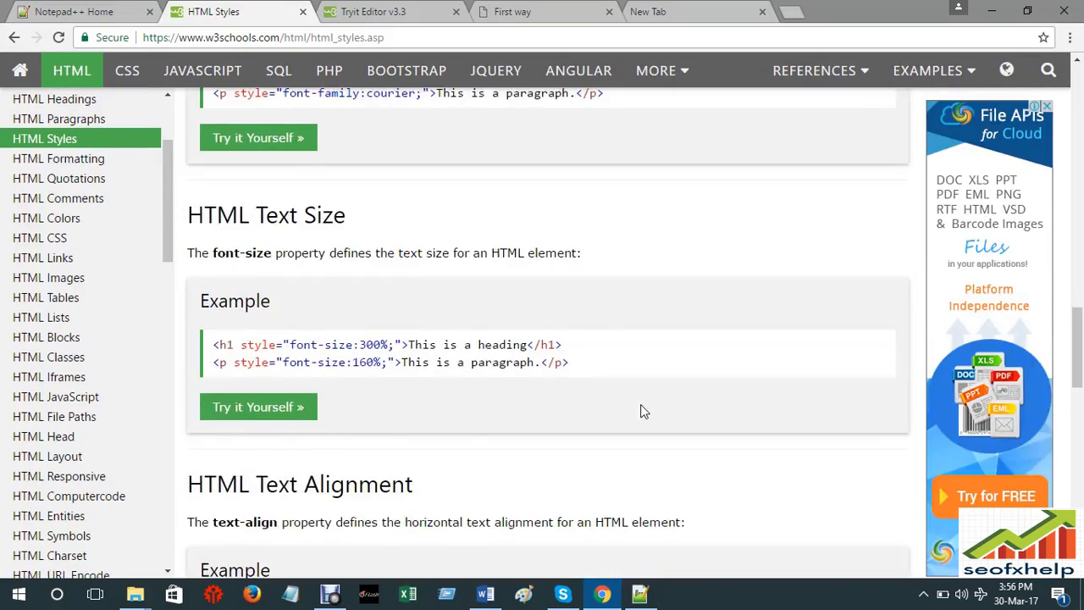
{"action": "scroll", "coordinate": [645, 410], "scroll_direction": "down", "scroll_amount": 5}
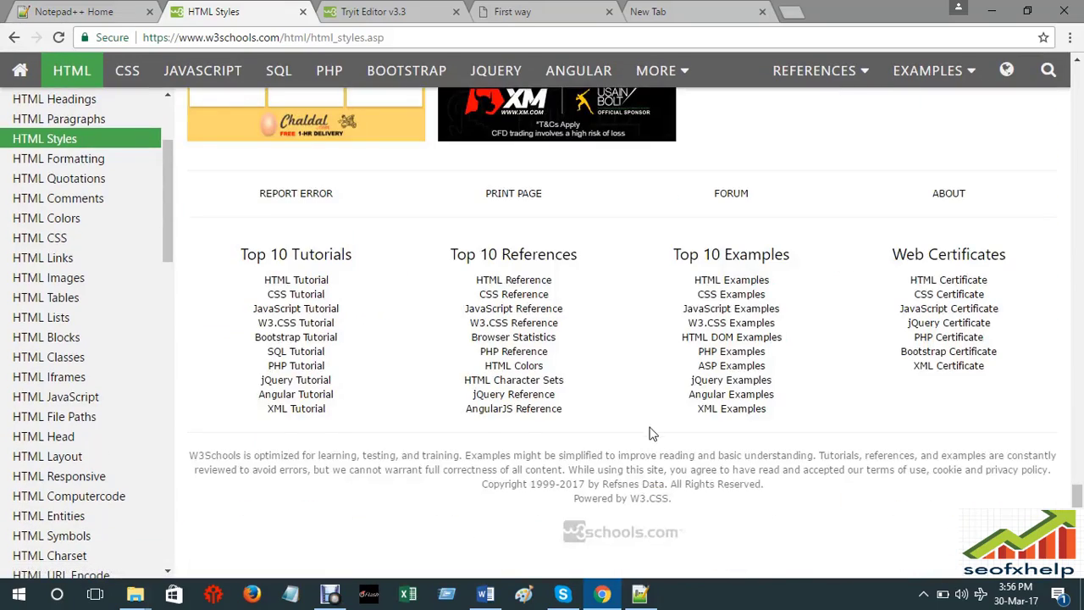
{"action": "scroll", "coordinate": [648, 435], "scroll_direction": "up", "scroll_amount": 7}
{"action": "scroll", "coordinate": [669, 465], "scroll_direction": "up", "scroll_amount": 8}
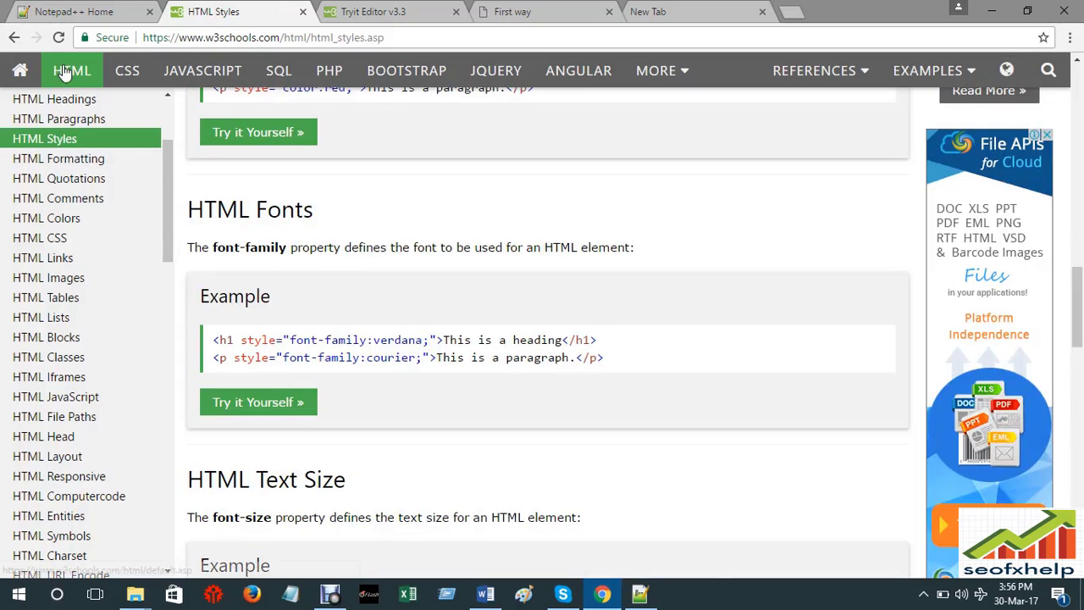
- Open the W3Schools HTML5 Tutorial home page and examine its examples, references, certification and footer link sections
{"action": "left_click", "coordinate": [67, 71]}
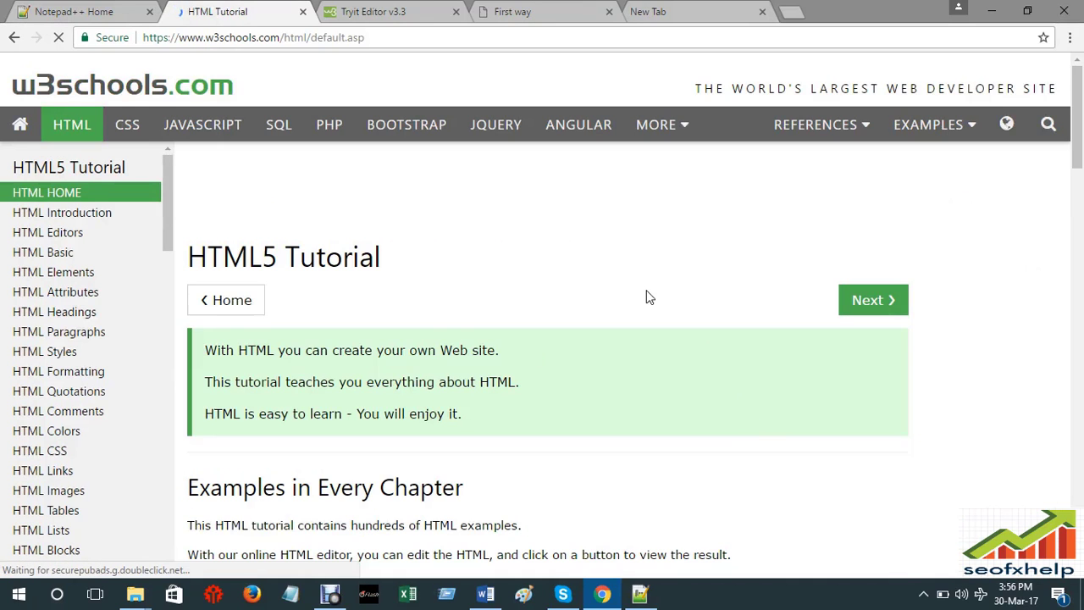
{"action": "scroll", "coordinate": [650, 305], "scroll_direction": "down", "scroll_amount": 4}
{"action": "scroll", "coordinate": [654, 319], "scroll_direction": "down", "scroll_amount": 6}
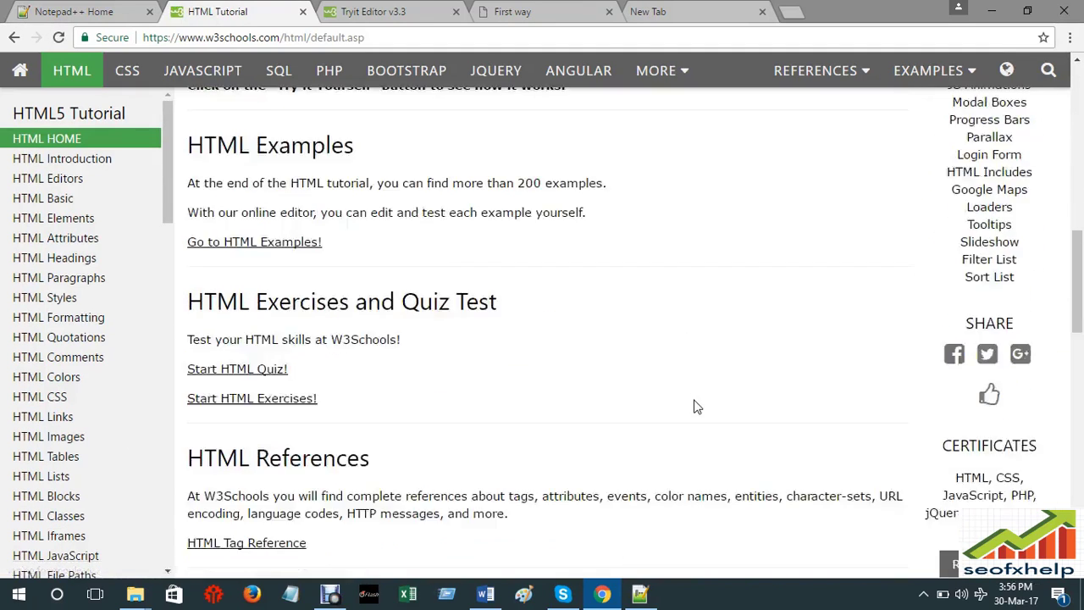
{"action": "scroll", "coordinate": [702, 368], "scroll_direction": "down", "scroll_amount": 3}
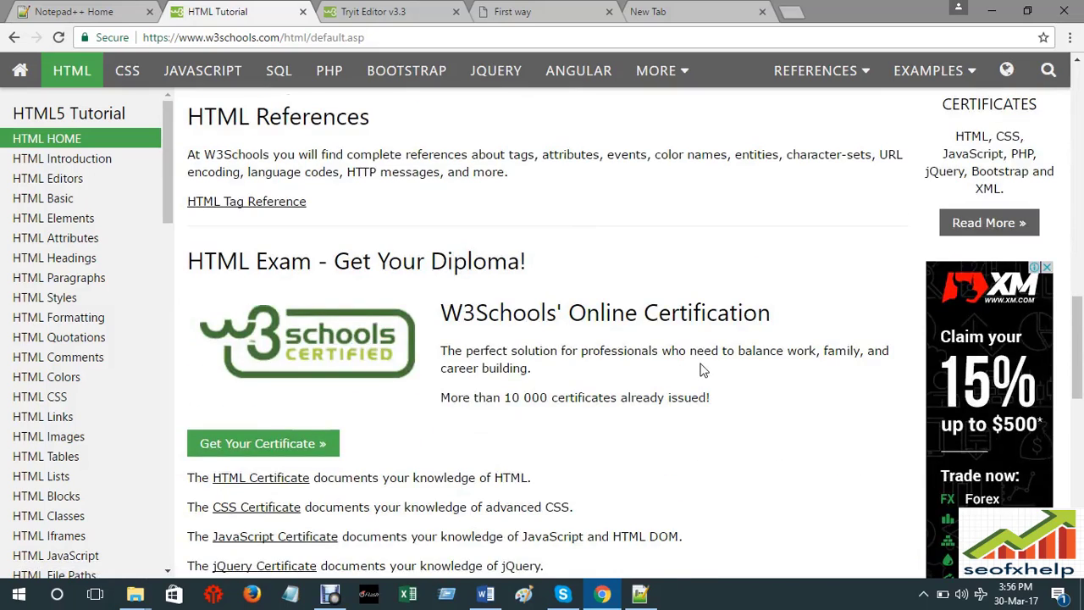
{"action": "scroll", "coordinate": [703, 370], "scroll_direction": "down", "scroll_amount": 6}
{"action": "scroll", "coordinate": [768, 373], "scroll_direction": "down", "scroll_amount": 4}
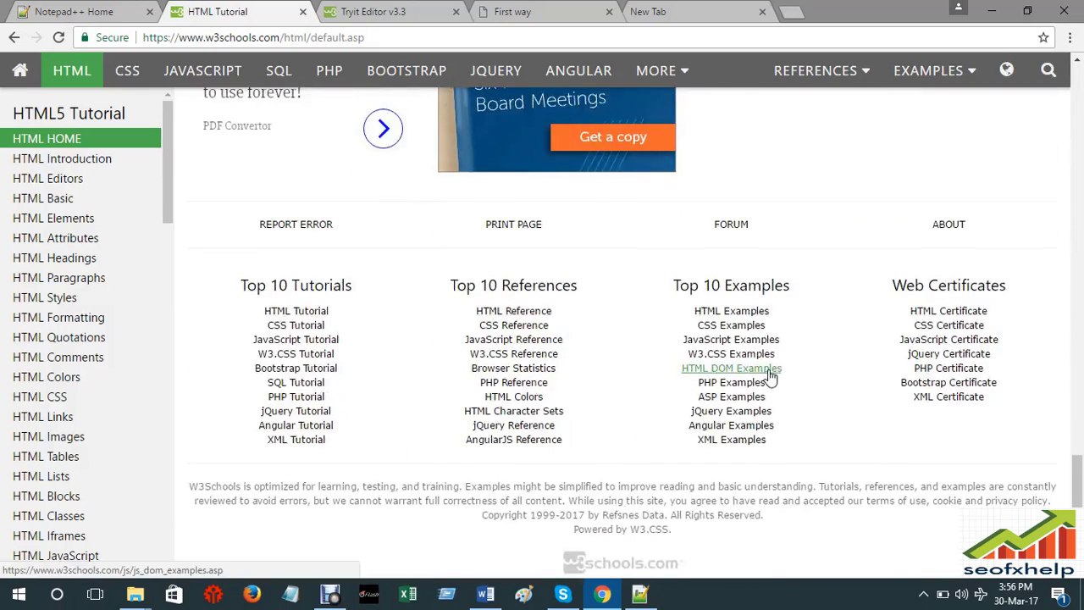
{"action": "scroll", "coordinate": [669, 385], "scroll_direction": "down", "scroll_amount": 1}
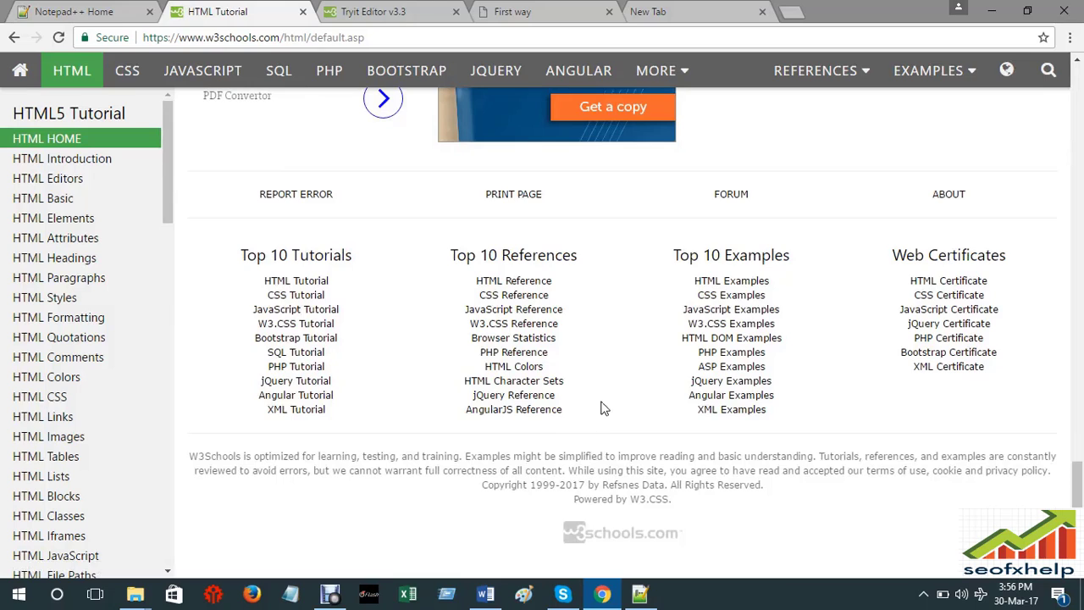
{"action": "scroll", "coordinate": [692, 396], "scroll_direction": "up", "scroll_amount": 4}
{"action": "scroll", "coordinate": [693, 397], "scroll_direction": "up", "scroll_amount": 7}
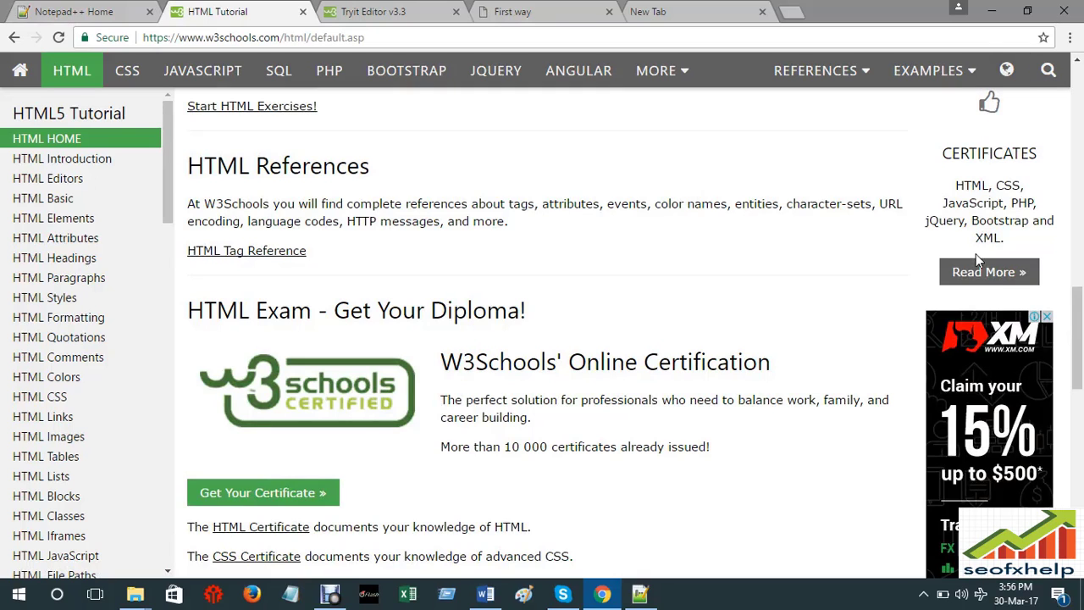
- Close the XM advertisement beside the certification section of the HTML5 Tutorial page
{"action": "scroll", "coordinate": [858, 293], "scroll_direction": "up", "scroll_amount": 3}
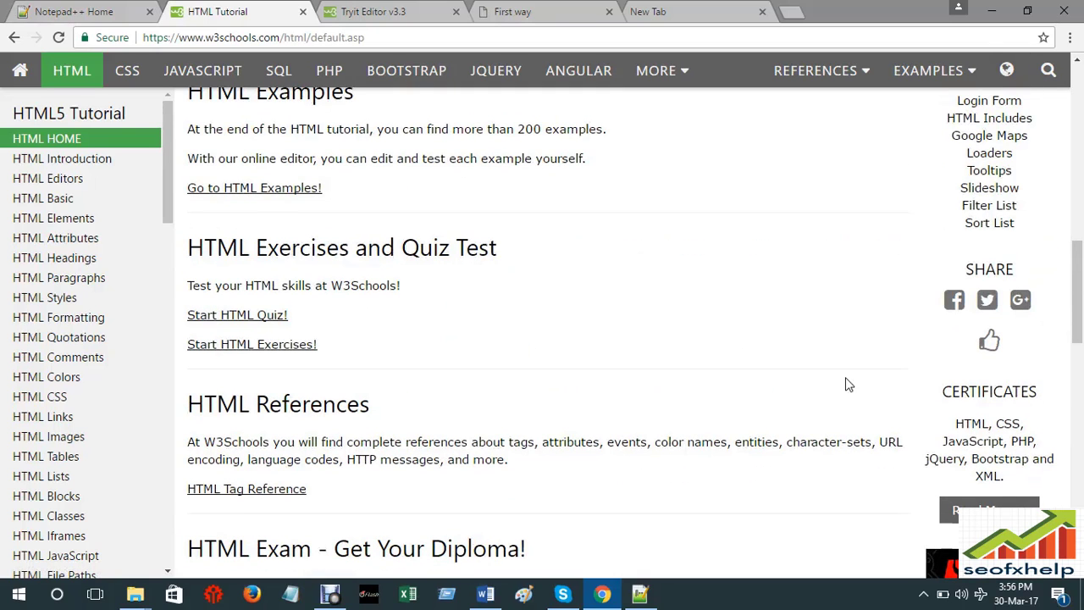
{"action": "scroll", "coordinate": [953, 408], "scroll_direction": "down", "scroll_amount": 2}
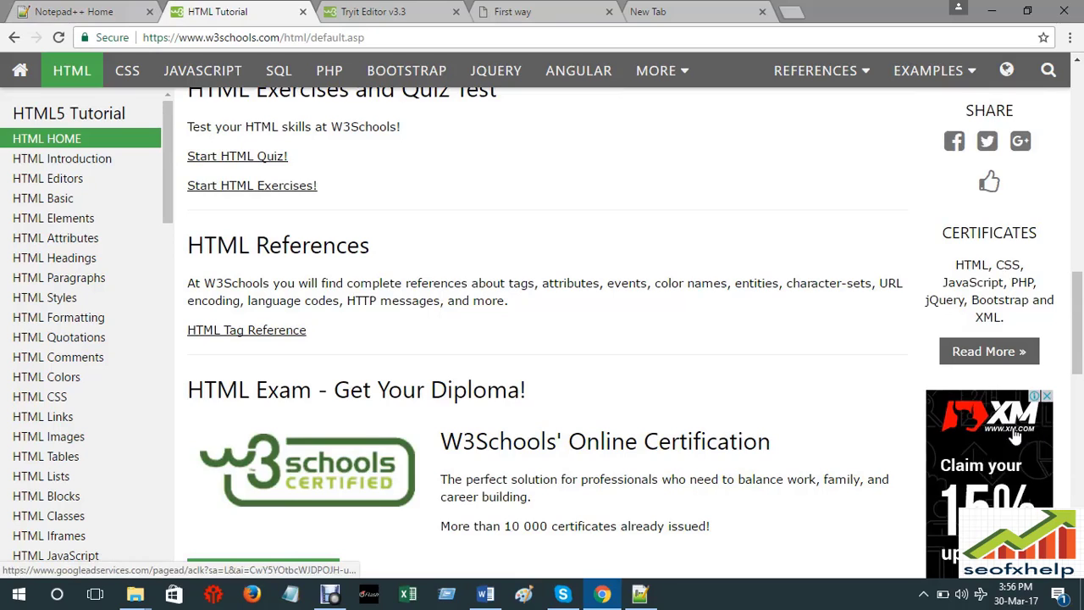
{"action": "left_click", "coordinate": [1047, 401]}
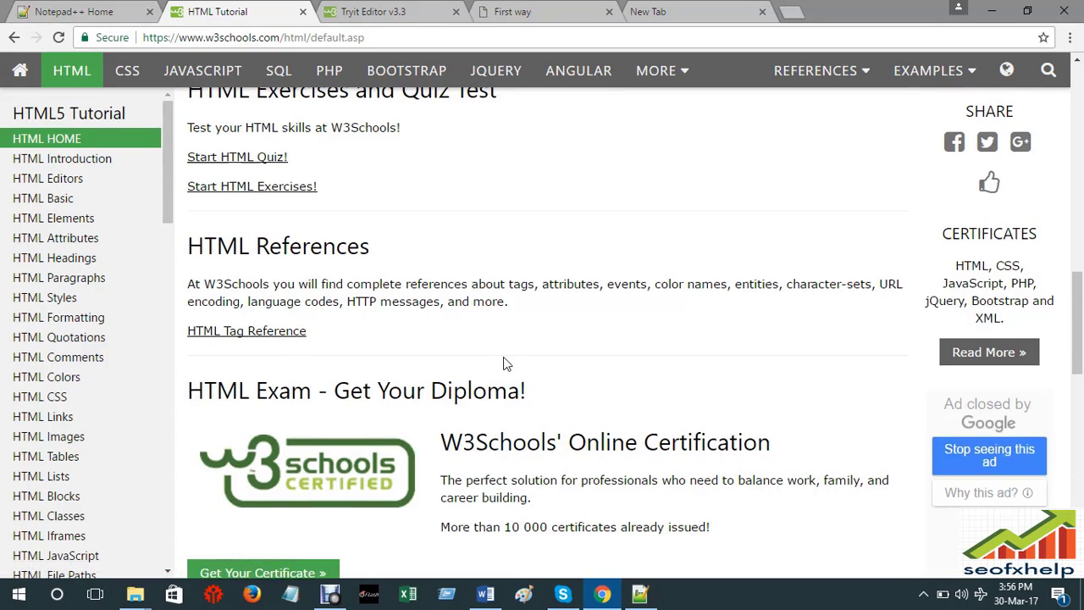
- Look back over the HTML5 Tutorial page's introduction, its chapter example code and the HTML Examples section
{"action": "scroll", "coordinate": [503, 363], "scroll_direction": "up", "scroll_amount": 4}
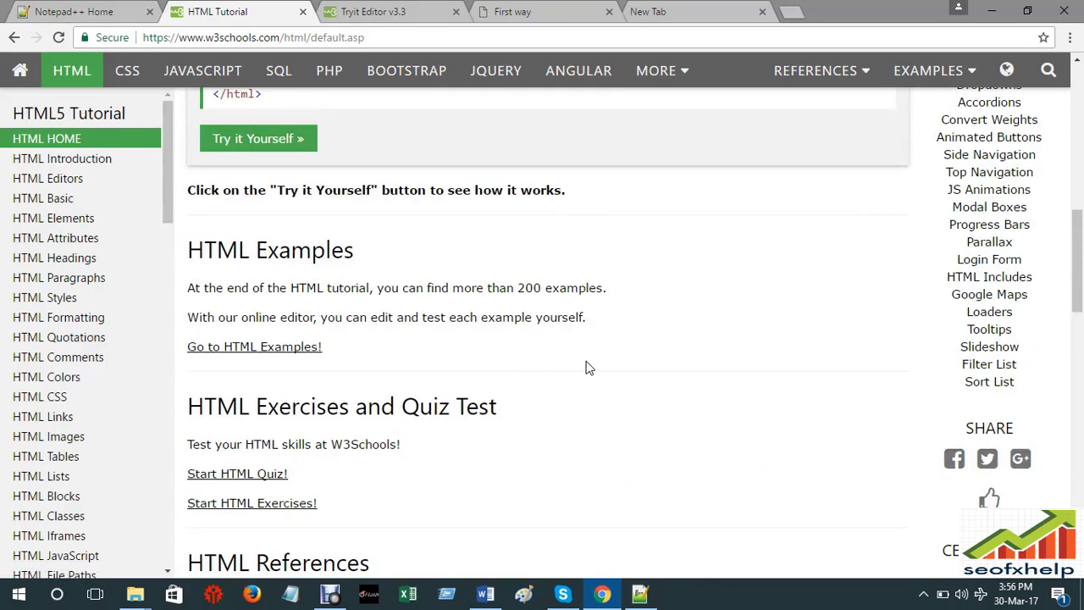
{"action": "scroll", "coordinate": [669, 381], "scroll_direction": "up", "scroll_amount": 2}
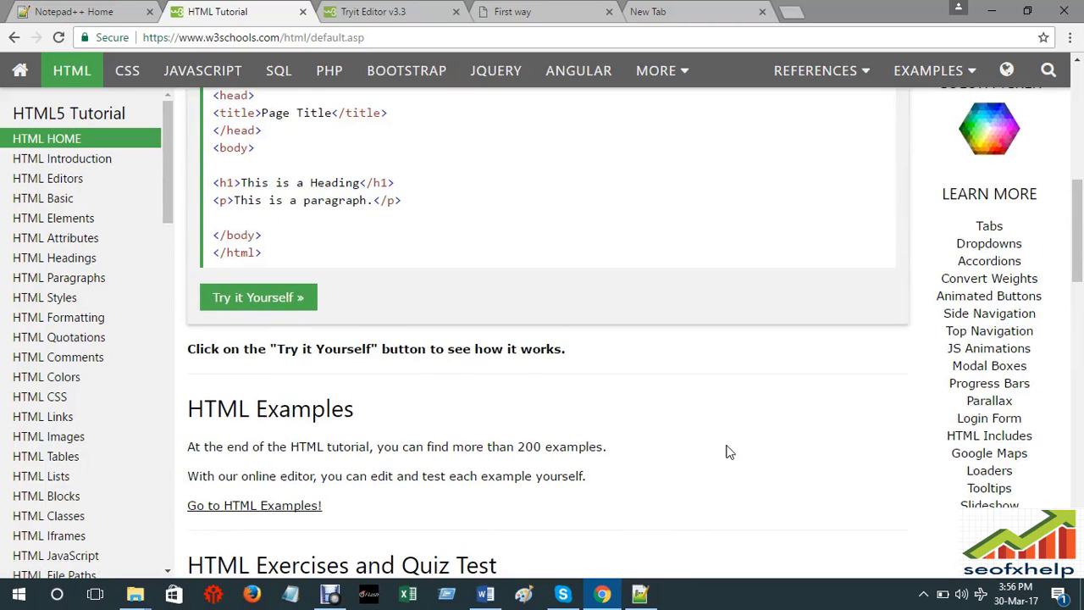
{"action": "scroll", "coordinate": [702, 369], "scroll_direction": "up", "scroll_amount": 3}
{"action": "scroll", "coordinate": [702, 369], "scroll_direction": "up", "scroll_amount": 3}
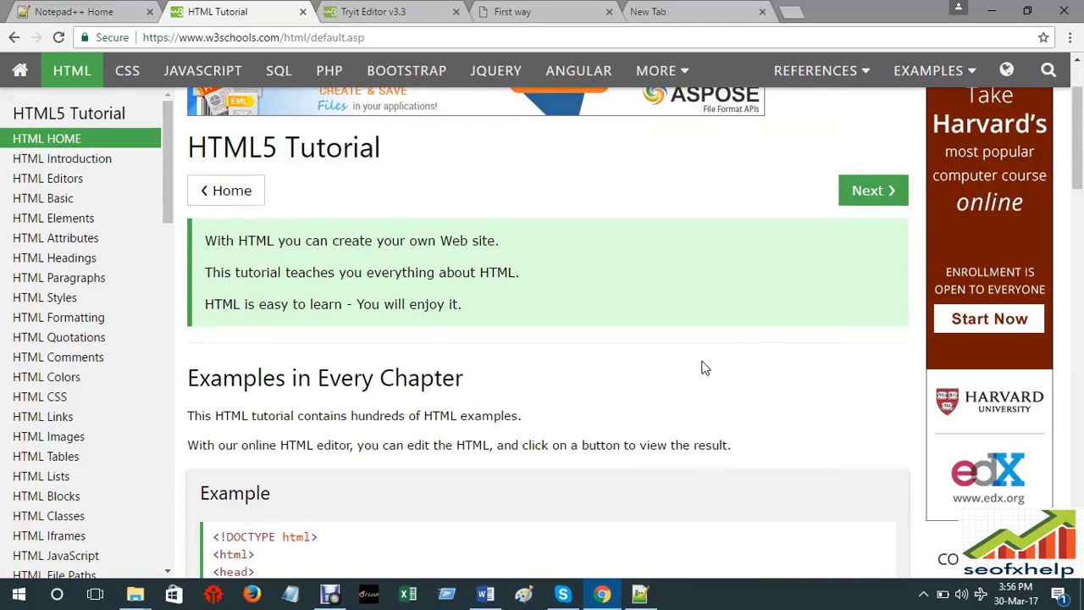
{"action": "scroll", "coordinate": [652, 377], "scroll_direction": "up", "scroll_amount": 2}
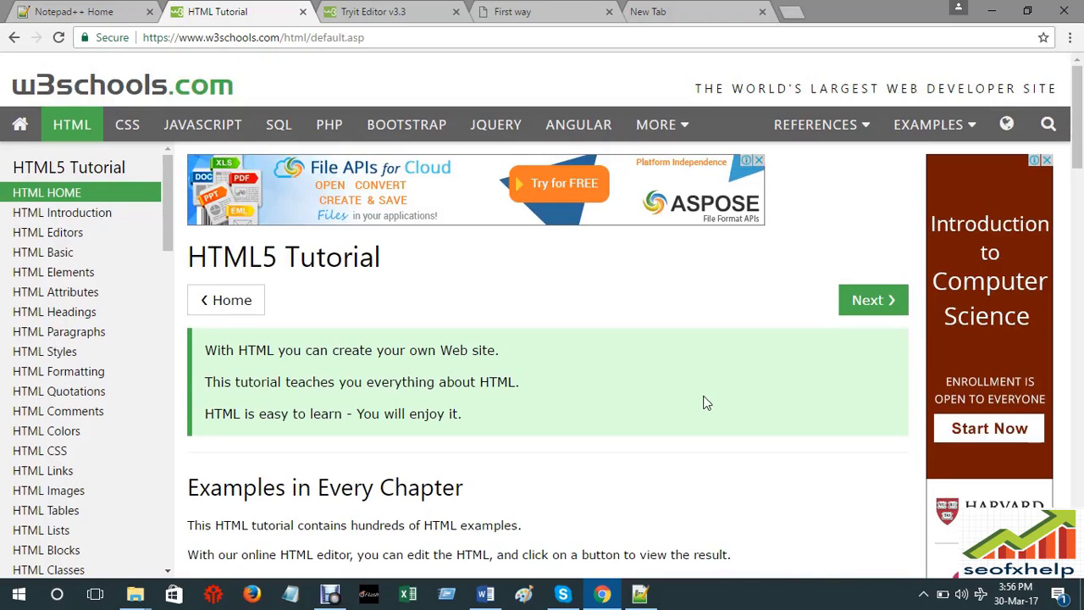
{"action": "scroll", "coordinate": [638, 355], "scroll_direction": "down", "scroll_amount": 3}
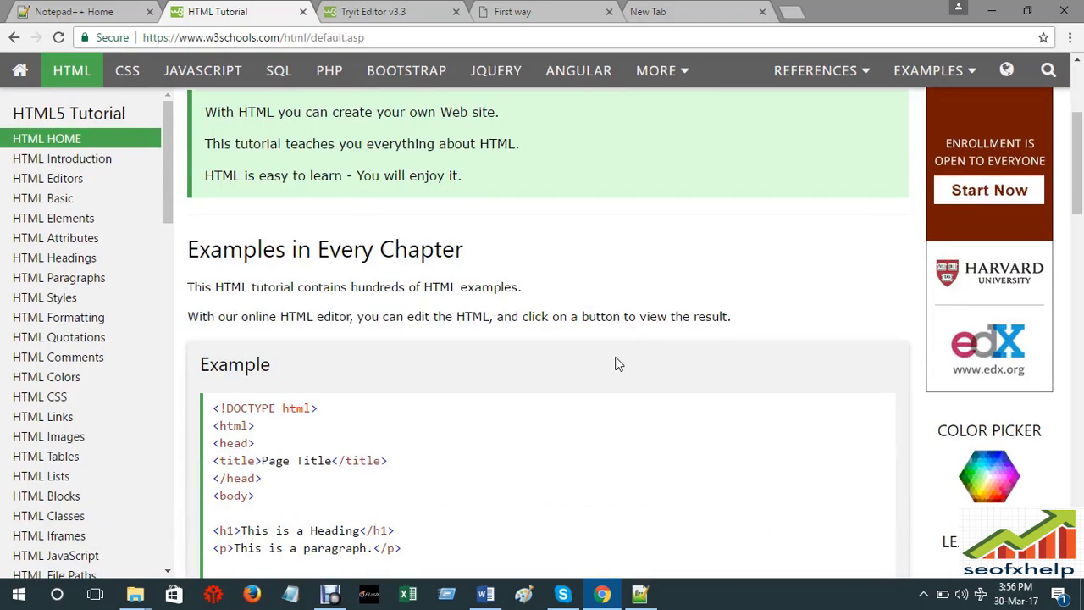
{"action": "scroll", "coordinate": [528, 244], "scroll_direction": "down", "scroll_amount": 6}
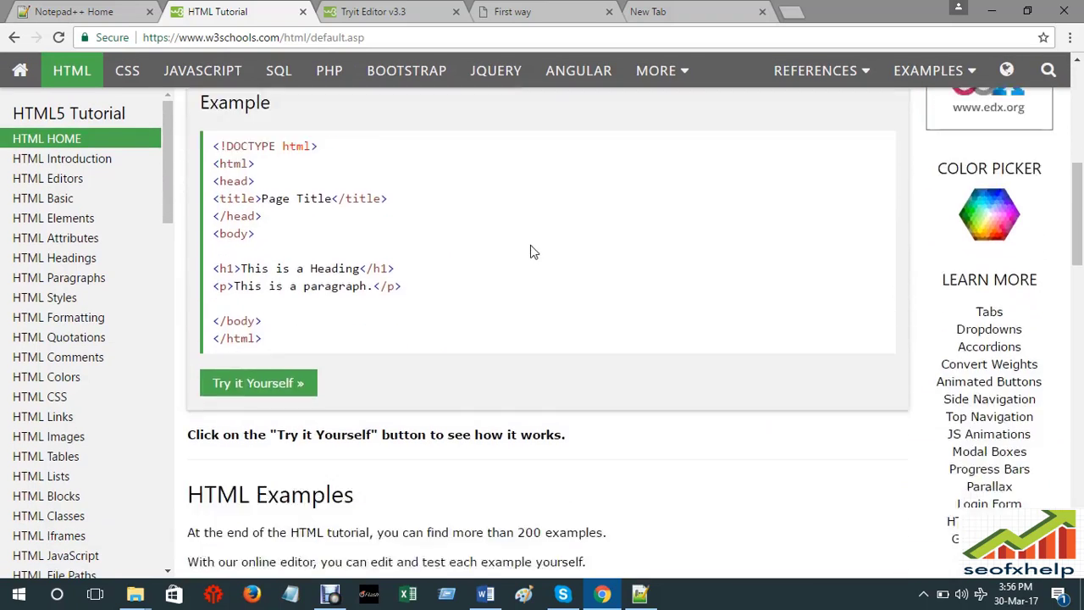
{"action": "scroll", "coordinate": [532, 243], "scroll_direction": "up", "scroll_amount": 1}
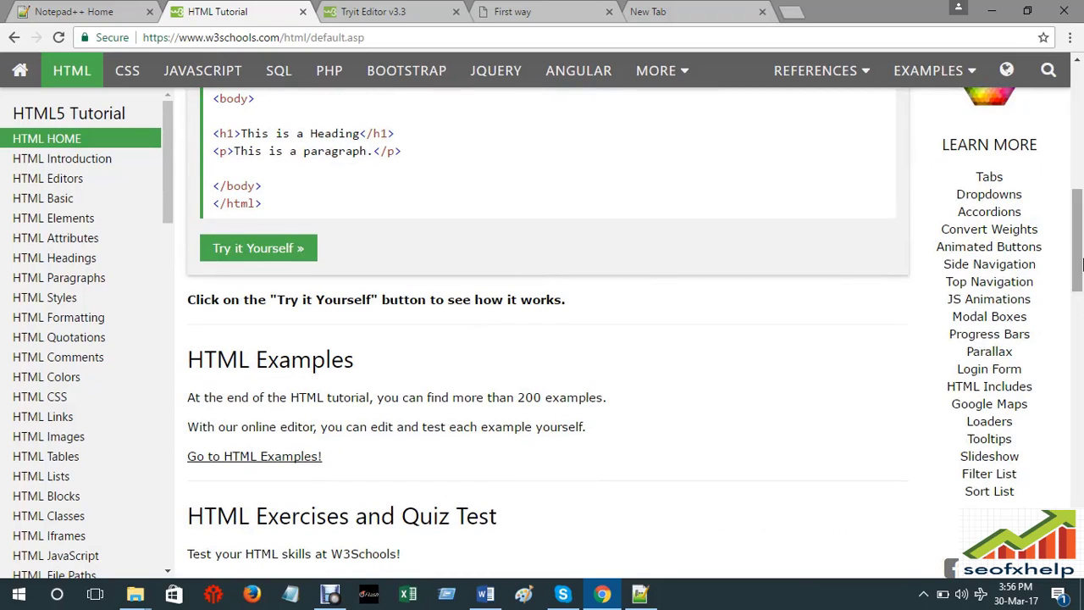
- Reload the HTML tutorial home page, and open the HTML Quiz page from its exercises section to review it
{"action": "left_click", "coordinate": [68, 78]}
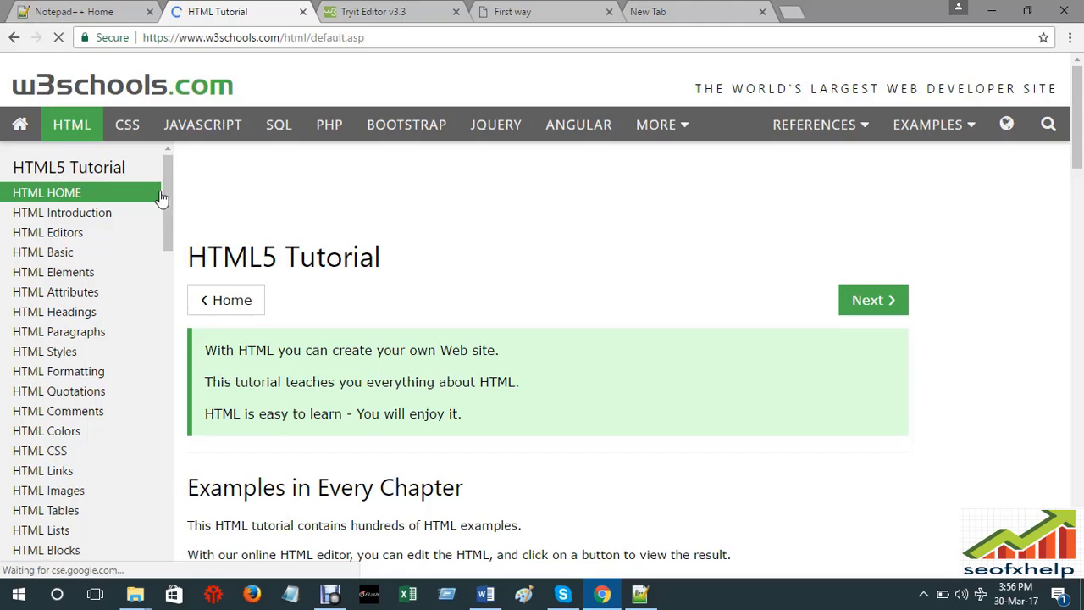
{"action": "scroll", "coordinate": [583, 228], "scroll_direction": "down", "scroll_amount": 8}
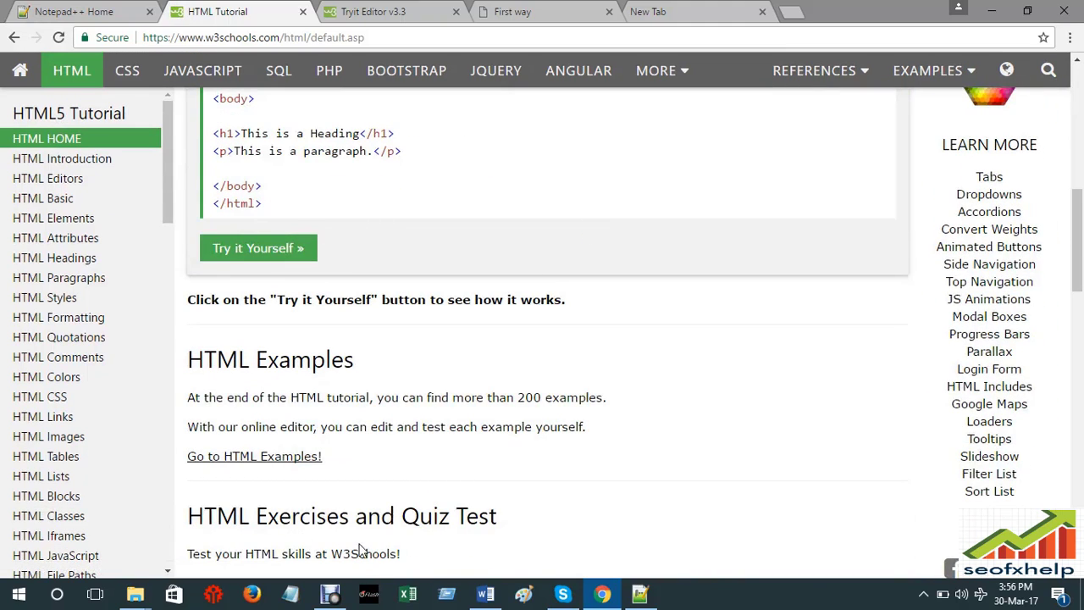
{"action": "scroll", "coordinate": [475, 525], "scroll_direction": "down", "scroll_amount": 2}
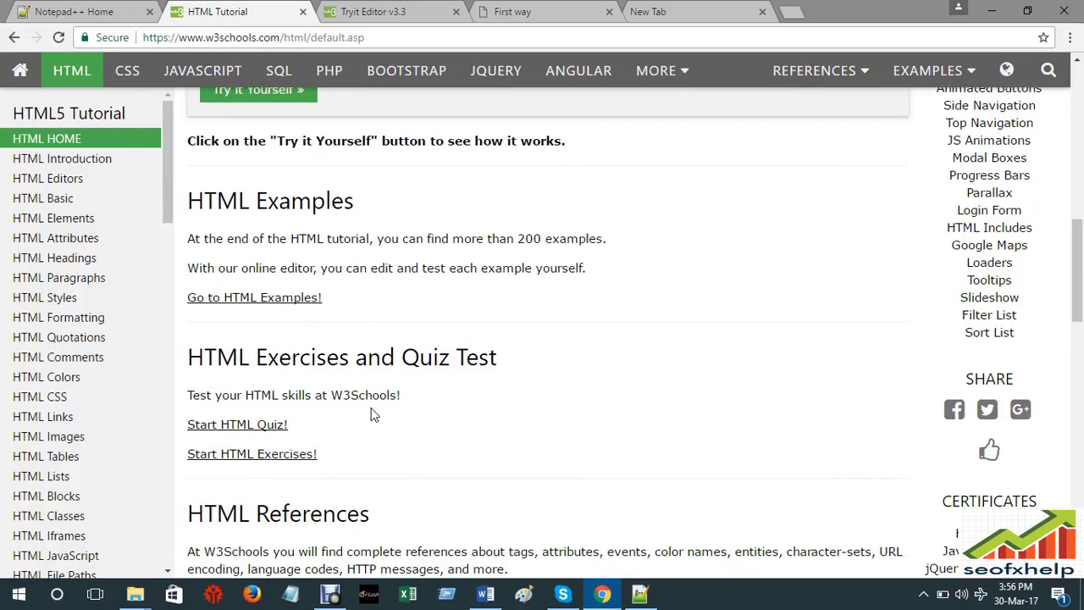
{"action": "left_click", "coordinate": [247, 427]}
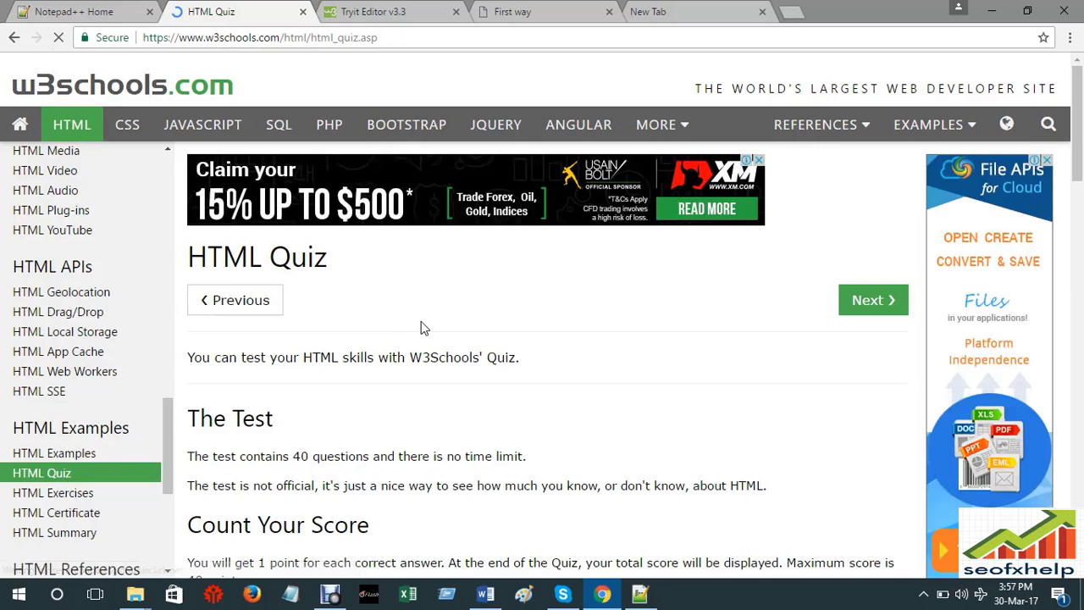
{"action": "scroll", "coordinate": [429, 325], "scroll_direction": "down", "scroll_amount": 2}
{"action": "scroll", "coordinate": [430, 324], "scroll_direction": "down", "scroll_amount": 2}
{"action": "scroll", "coordinate": [532, 411], "scroll_direction": "down", "scroll_amount": 4}
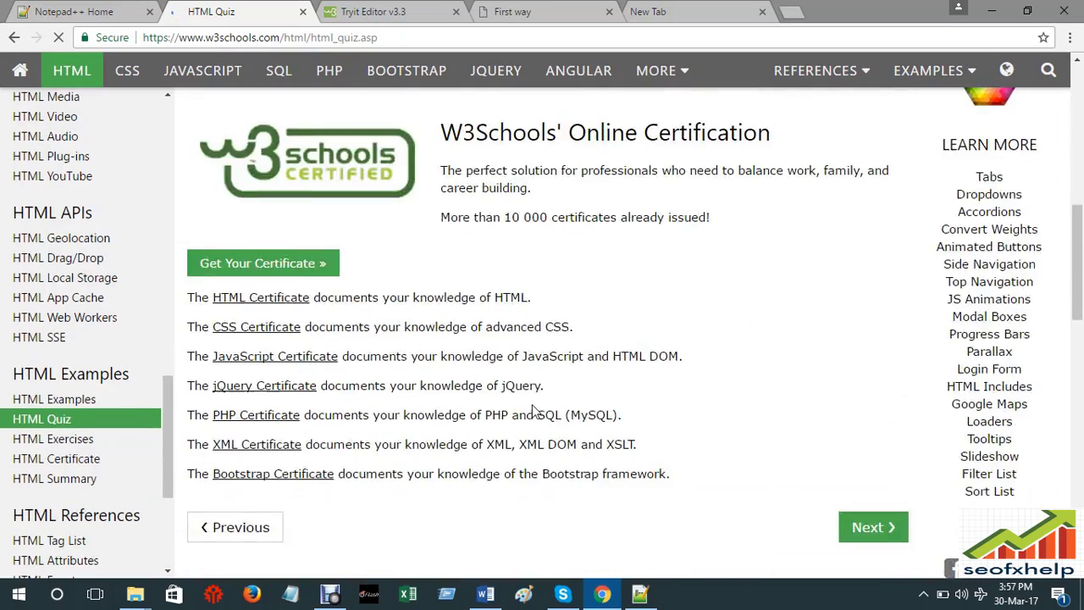
{"action": "scroll", "coordinate": [532, 411], "scroll_direction": "down", "scroll_amount": 3}
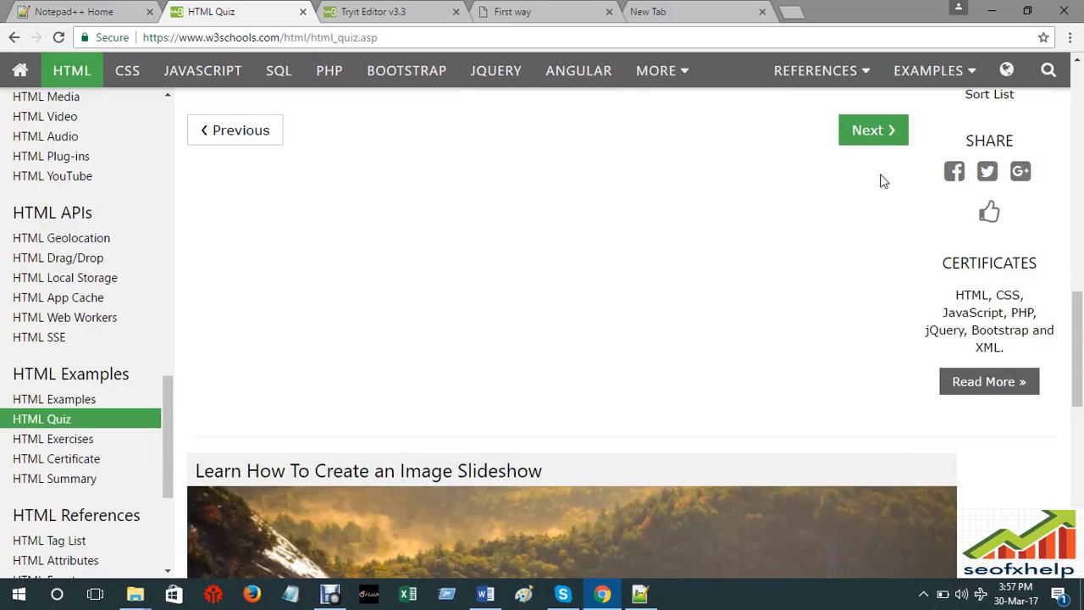
- Continue to the HTML Exercises page that follows the quiz and start the HTML exercises
{"action": "left_click", "coordinate": [876, 289]}
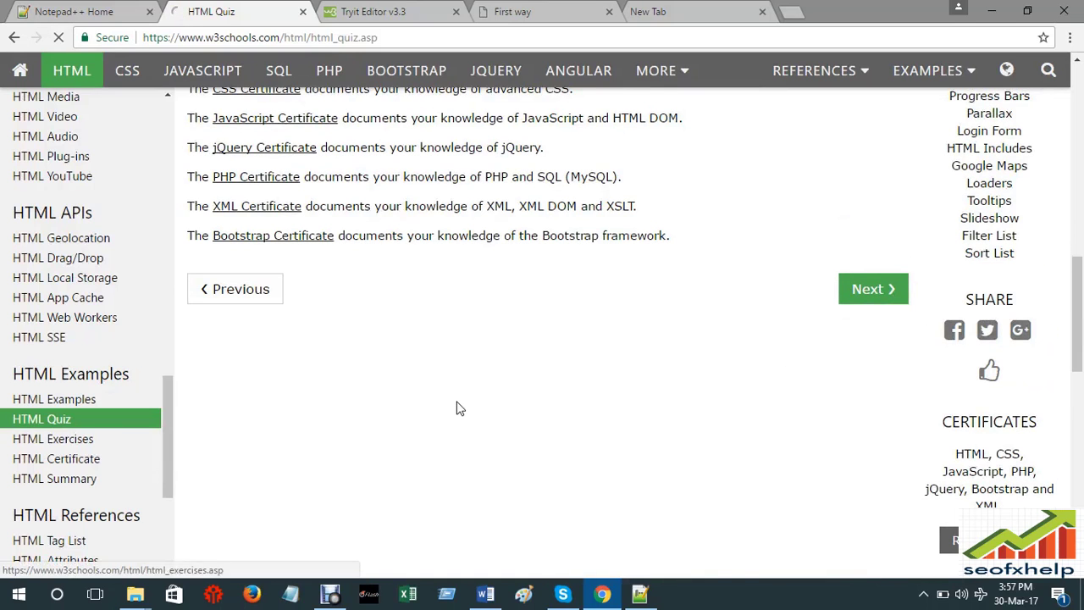
{"action": "scroll", "coordinate": [460, 380], "scroll_direction": "down", "scroll_amount": 2}
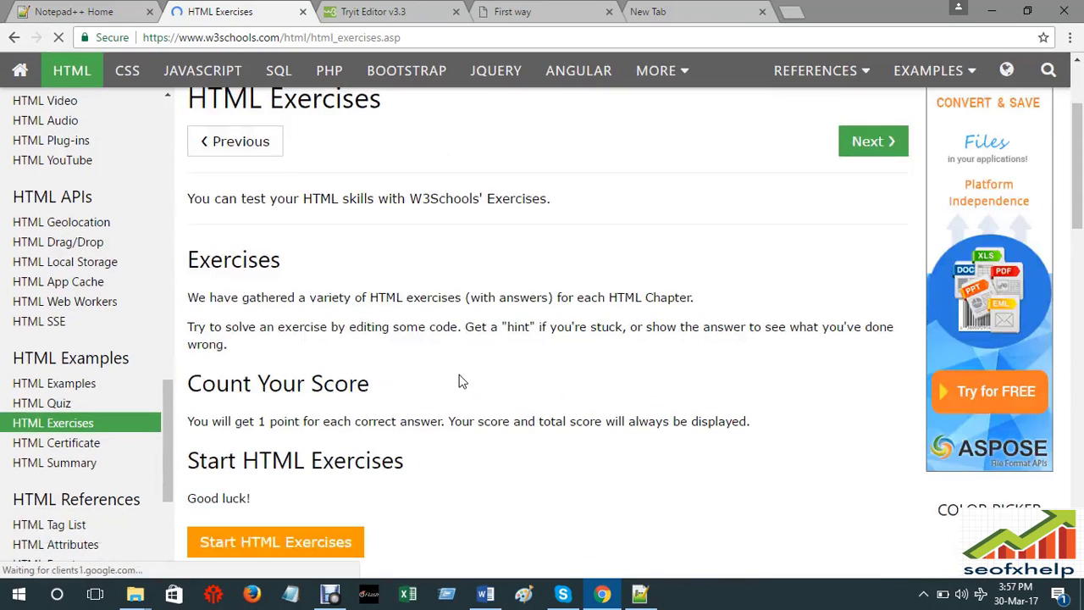
{"action": "scroll", "coordinate": [460, 386], "scroll_direction": "down", "scroll_amount": 1}
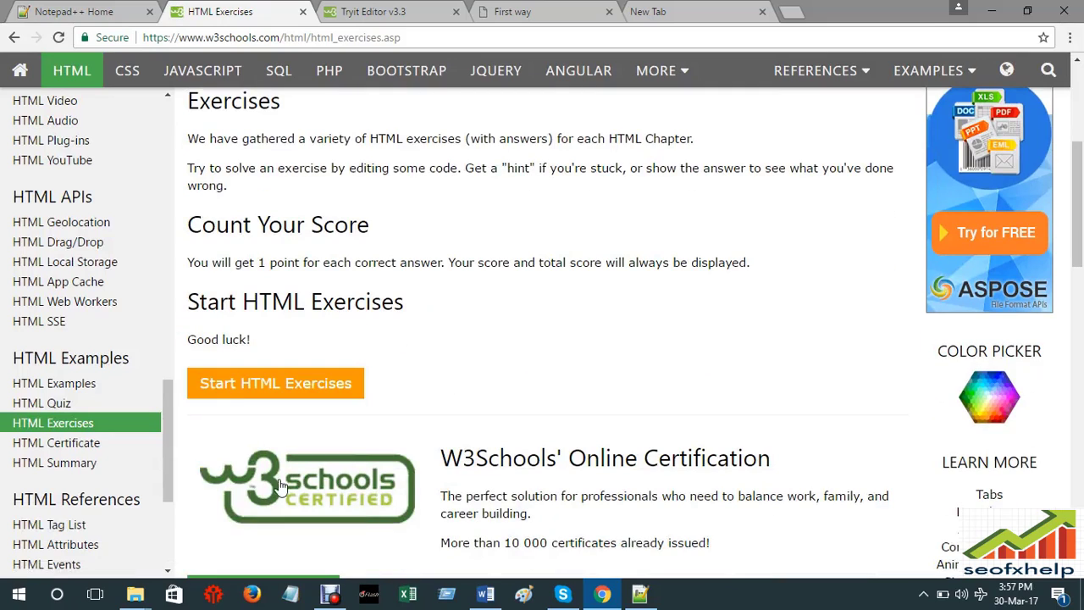
{"action": "left_click", "coordinate": [310, 388]}
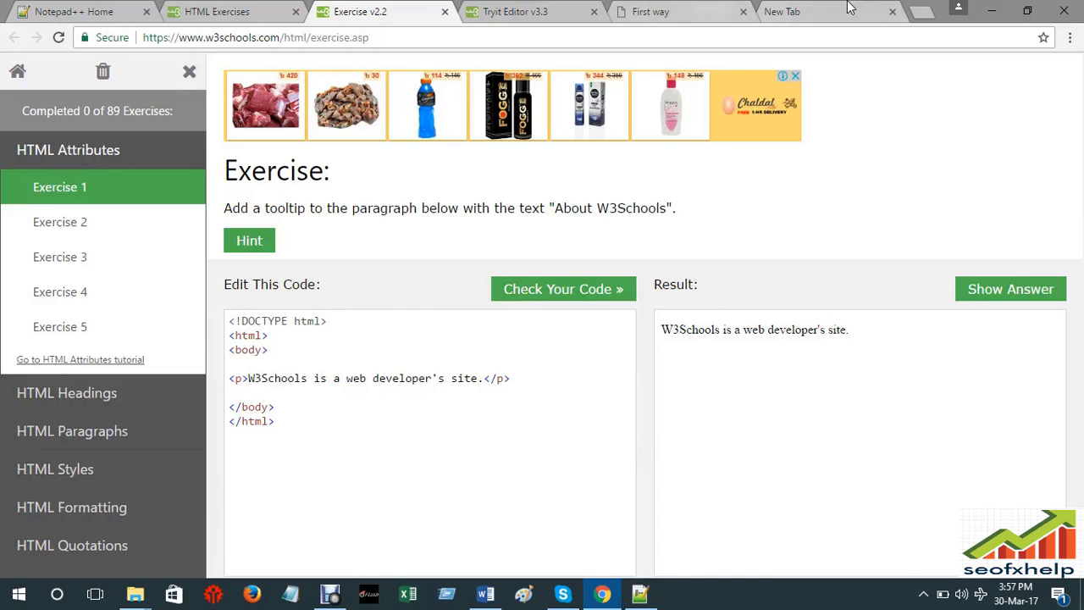
- Return to the open HTML Exercises page and look through its certificate list and footer link sections
{"action": "left_click", "coordinate": [766, 15]}
{"action": "left_click", "coordinate": [490, 7]}
{"action": "left_click", "coordinate": [351, 15]}
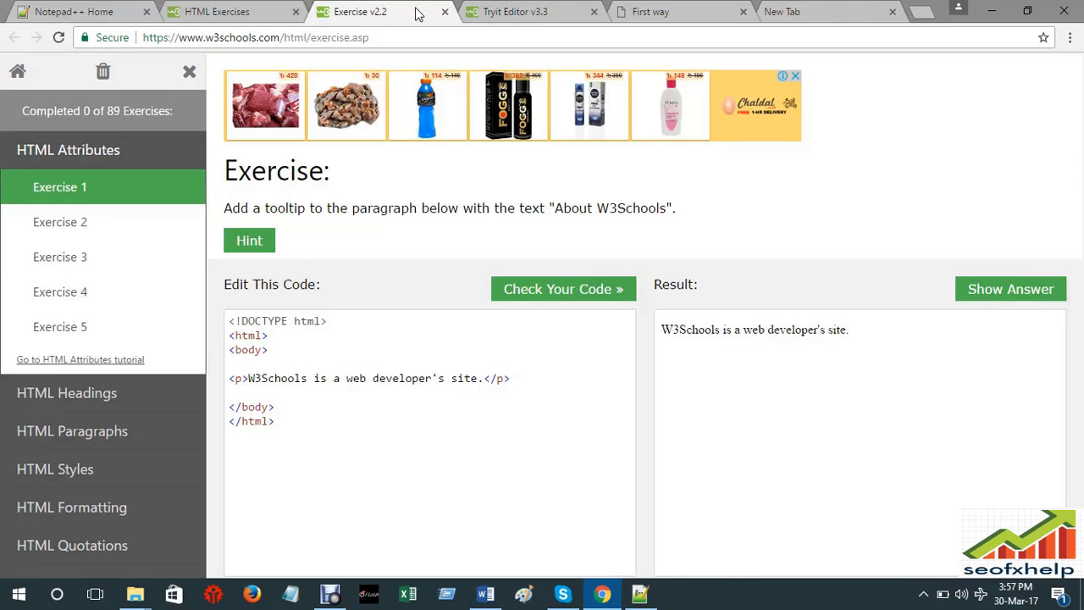
{"action": "left_click", "coordinate": [238, 34]}
{"action": "key", "text": "ctrl+shift+Tab"}
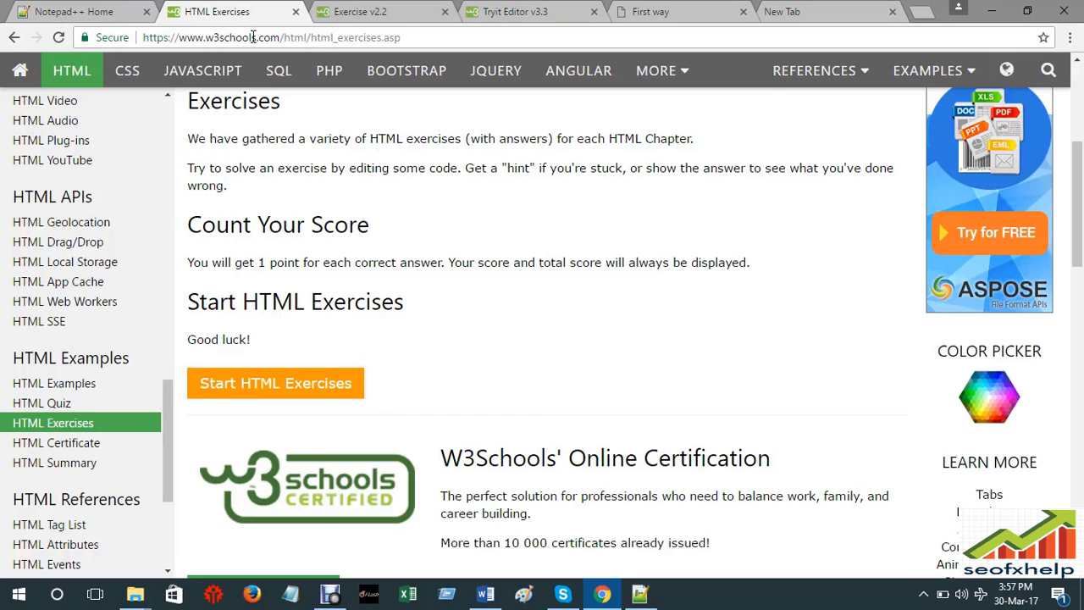
{"action": "scroll", "coordinate": [500, 453], "scroll_direction": "down", "scroll_amount": 5}
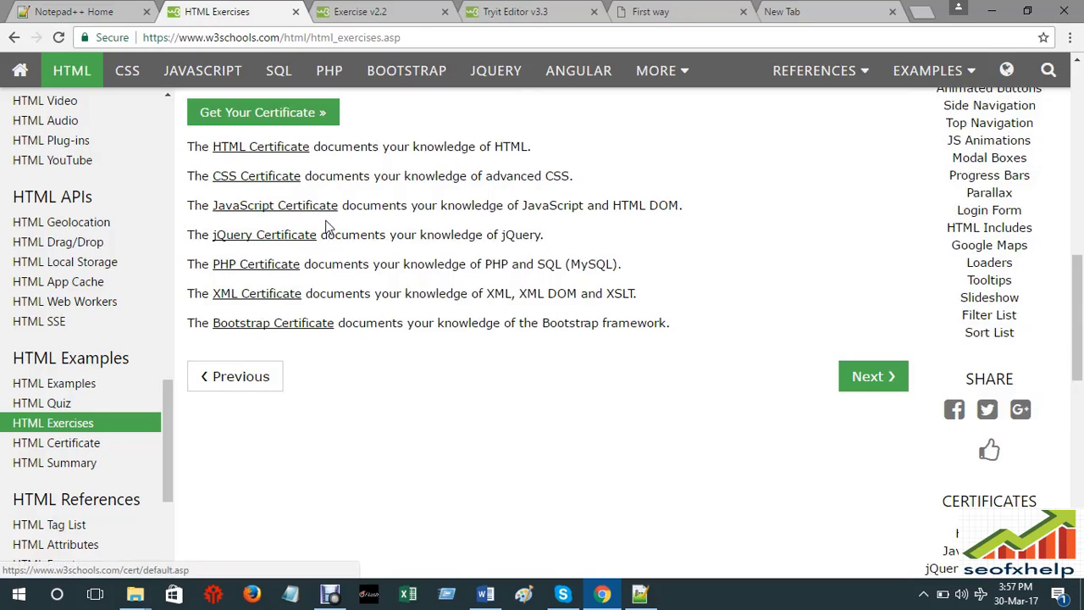
{"action": "scroll", "coordinate": [433, 435], "scroll_direction": "down", "scroll_amount": 8}
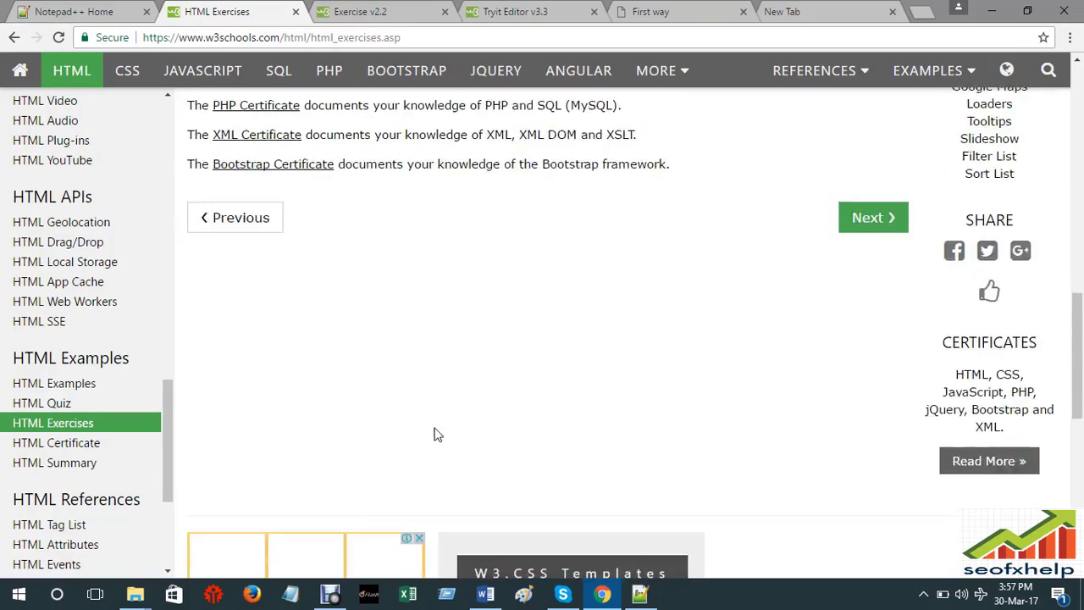
{"action": "scroll", "coordinate": [447, 450], "scroll_direction": "down", "scroll_amount": 2}
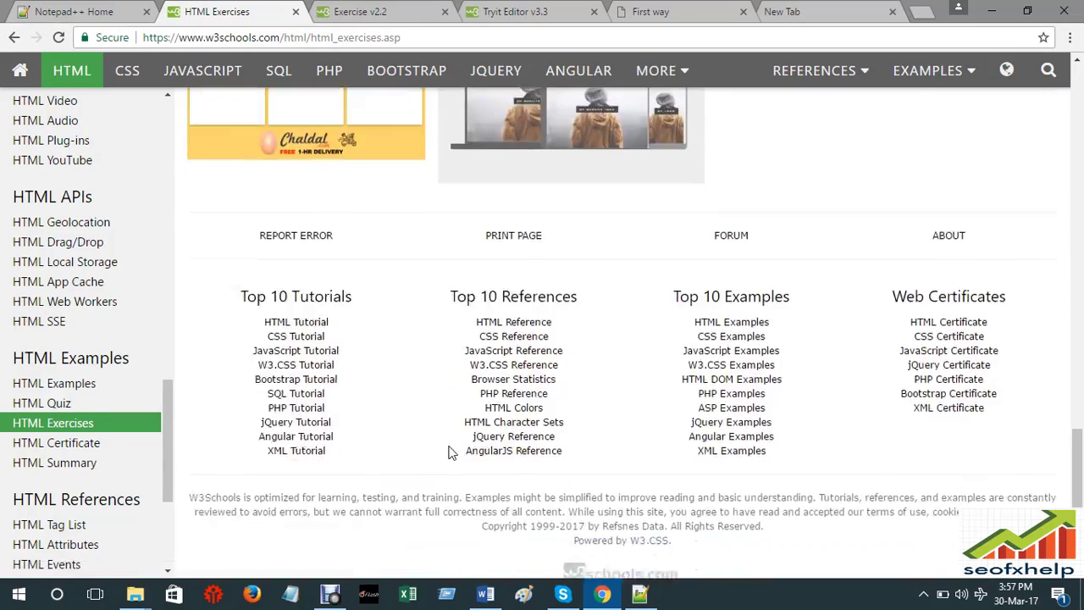
{"action": "scroll", "coordinate": [443, 510], "scroll_direction": "up", "scroll_amount": 8}
{"action": "scroll", "coordinate": [448, 513], "scroll_direction": "up", "scroll_amount": 10}
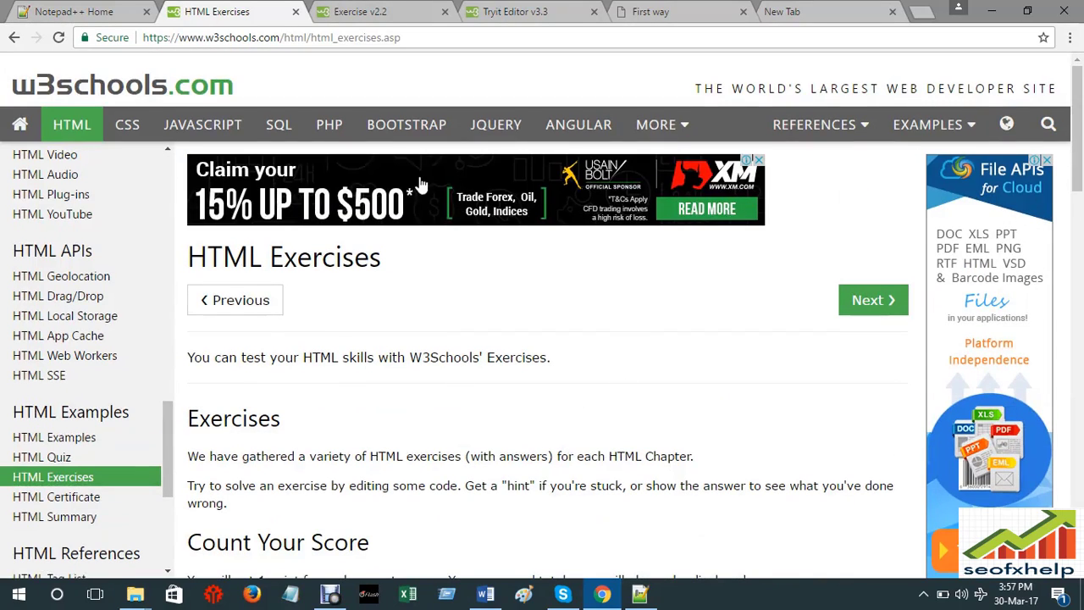
- Reopen the HTML tutorial home page and review its example, exercise and quiz, reference, and certification sections
{"action": "left_click", "coordinate": [74, 127]}
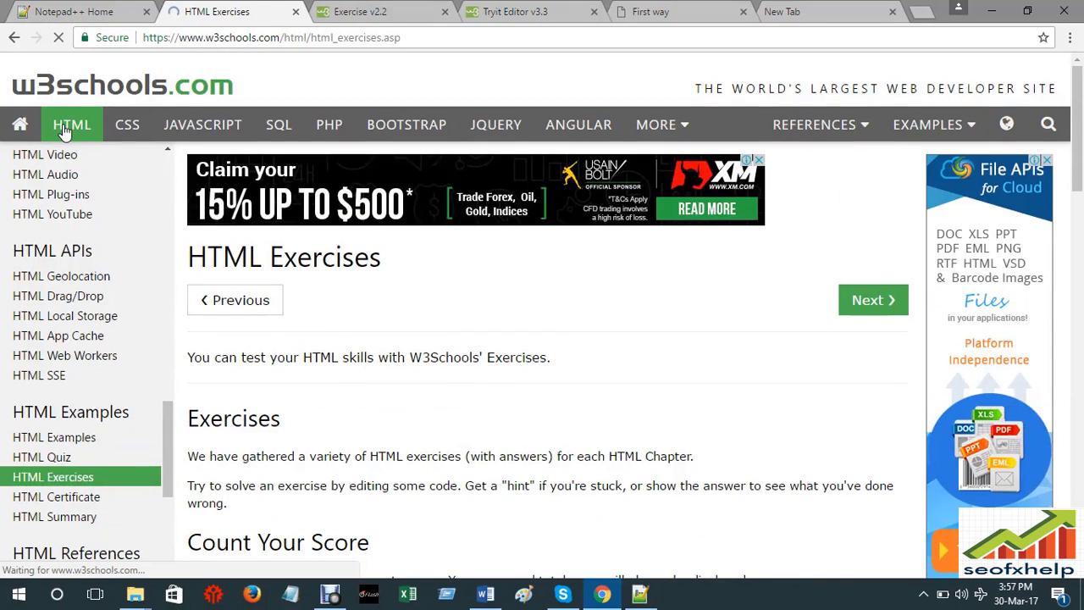
{"action": "scroll", "coordinate": [575, 249], "scroll_direction": "down", "scroll_amount": 3}
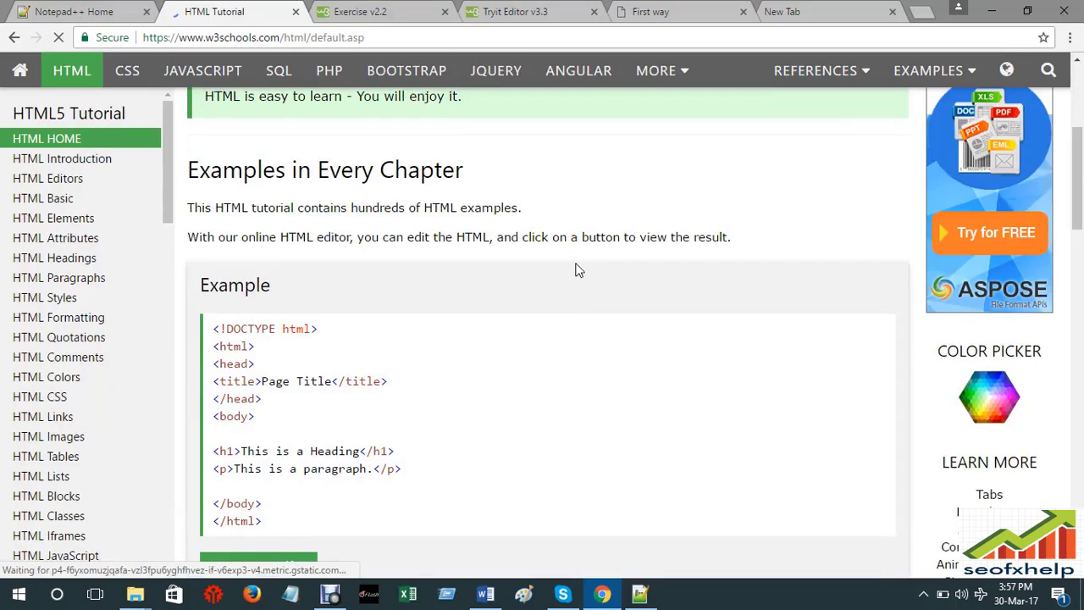
{"action": "scroll", "coordinate": [576, 270], "scroll_direction": "down", "scroll_amount": 4}
{"action": "scroll", "coordinate": [559, 322], "scroll_direction": "down", "scroll_amount": 3}
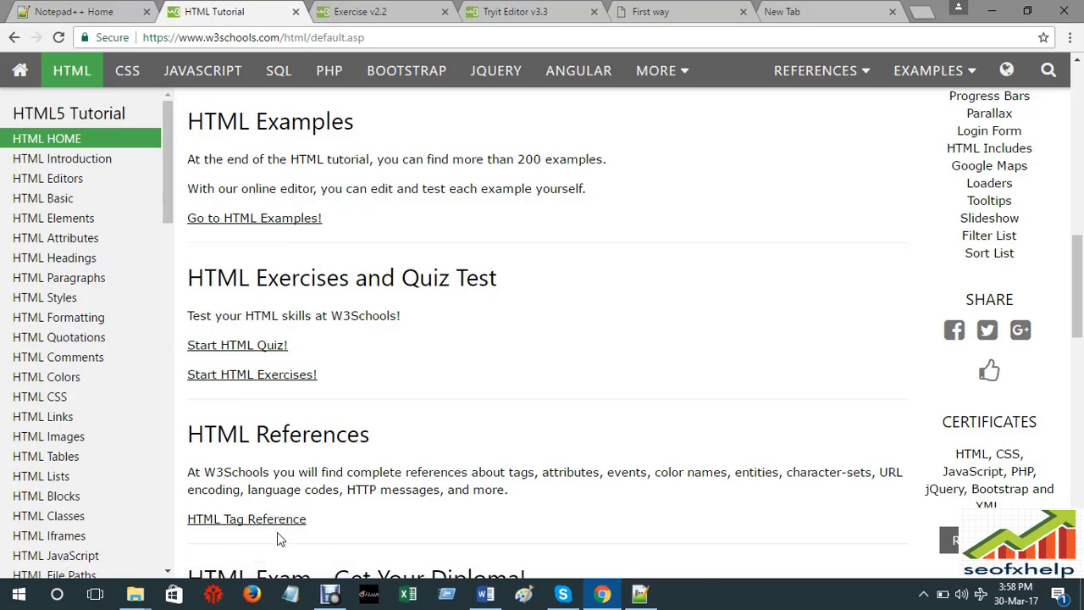
{"action": "scroll", "coordinate": [279, 532], "scroll_direction": "down", "scroll_amount": 2}
{"action": "scroll", "coordinate": [328, 445], "scroll_direction": "down", "scroll_amount": 2}
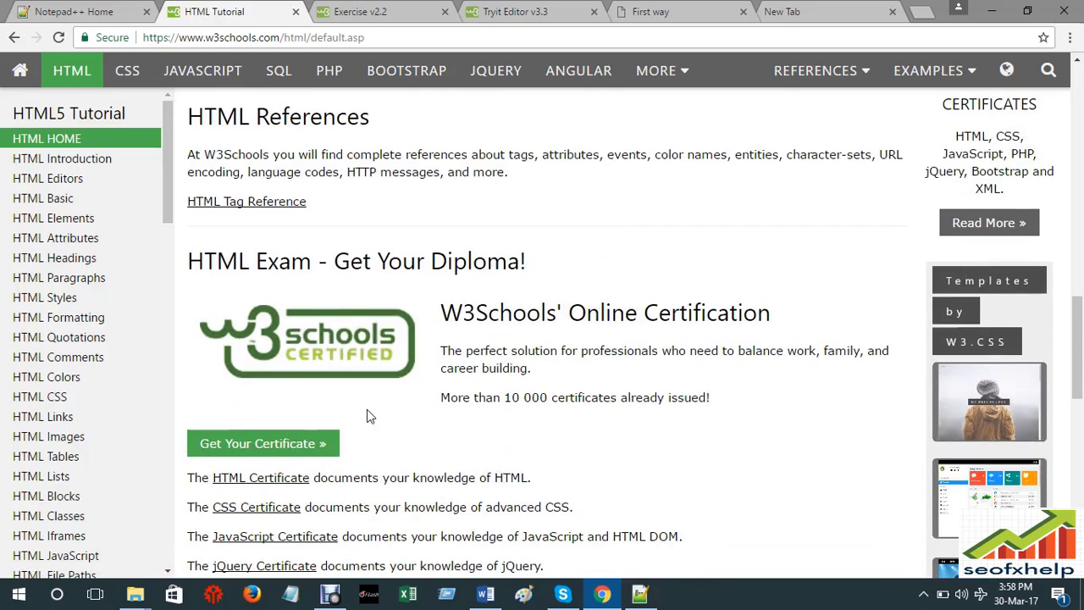
{"action": "scroll", "coordinate": [364, 411], "scroll_direction": "down", "scroll_amount": 2}
{"action": "scroll", "coordinate": [347, 415], "scroll_direction": "down", "scroll_amount": 6}
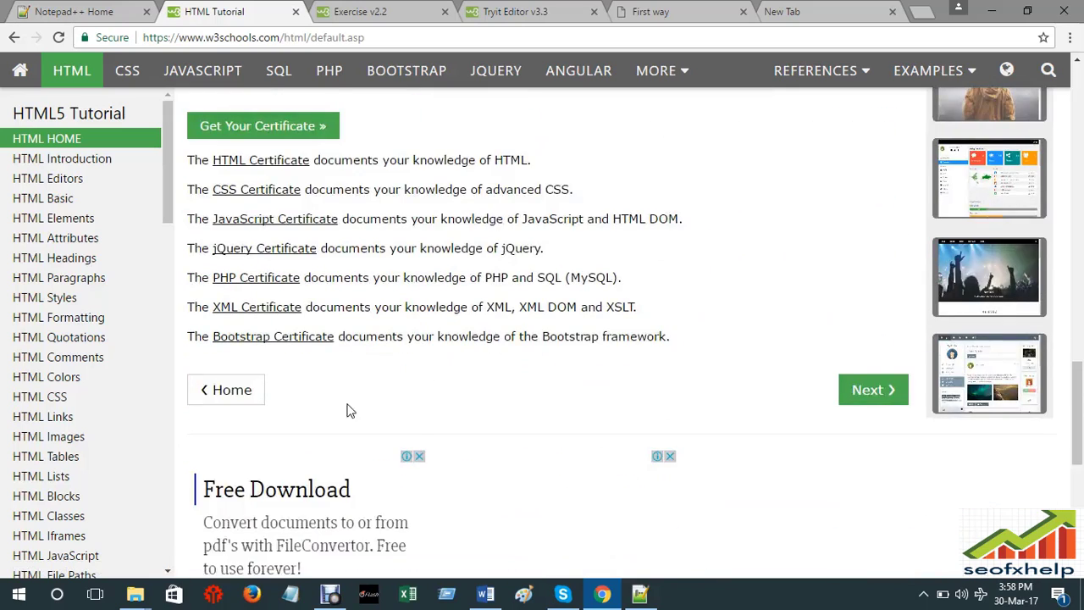
{"action": "scroll", "coordinate": [363, 430], "scroll_direction": "down", "scroll_amount": 1}
{"action": "scroll", "coordinate": [347, 377], "scroll_direction": "up", "scroll_amount": 12}
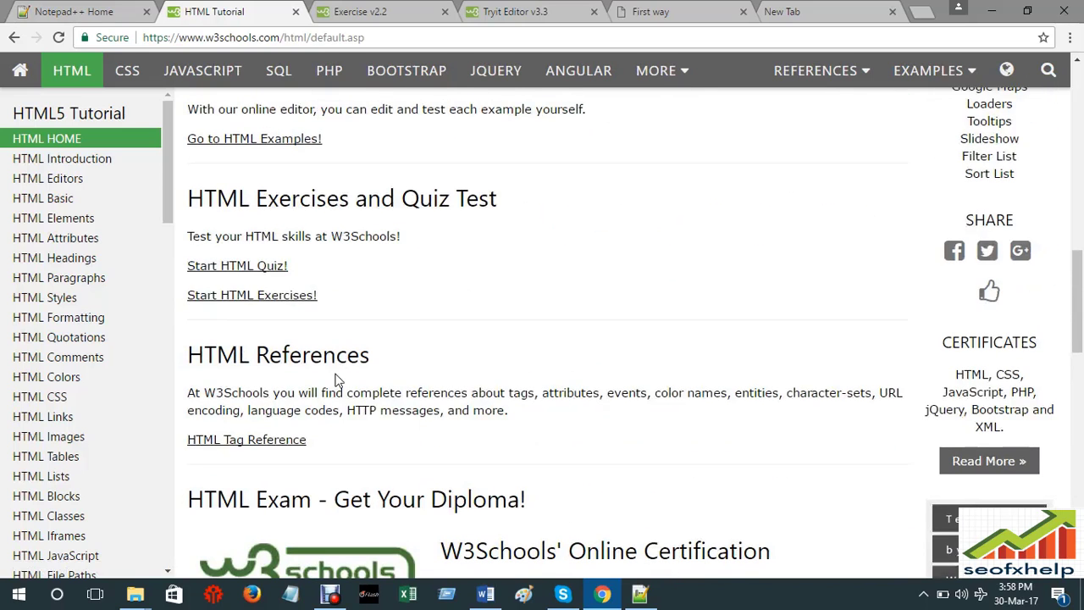
- Open the HTML quiz link in a new tab, and read the quiz page's test and scoring description
{"action": "right_click", "coordinate": [239, 271]}
{"action": "left_click", "coordinate": [298, 277]}
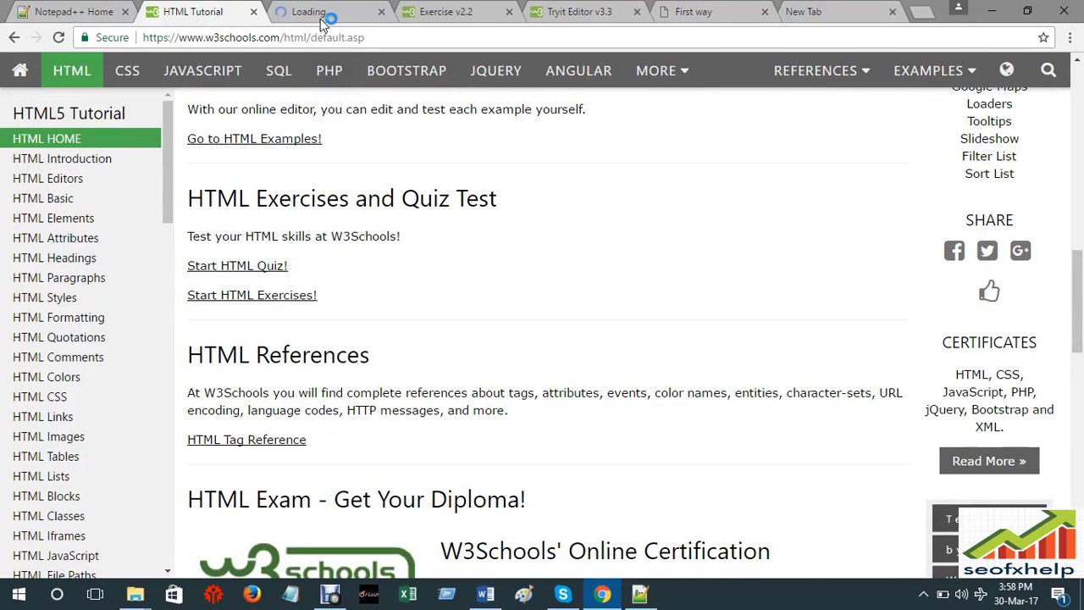
{"action": "left_click", "coordinate": [330, 17]}
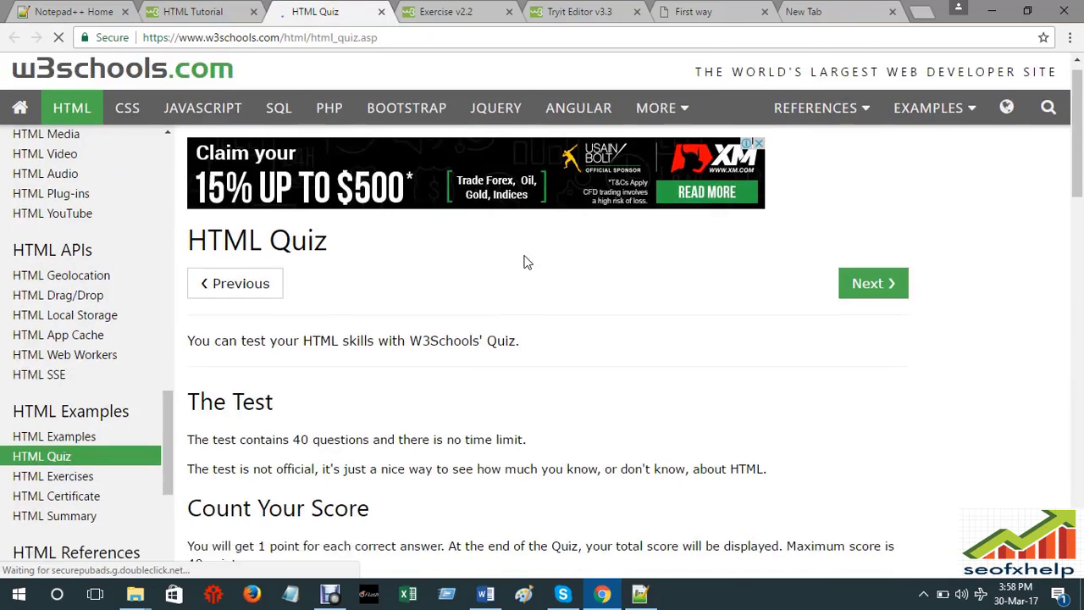
{"action": "scroll", "coordinate": [525, 261], "scroll_direction": "down", "scroll_amount": 1}
{"action": "scroll", "coordinate": [224, 280], "scroll_direction": "down", "scroll_amount": 3}
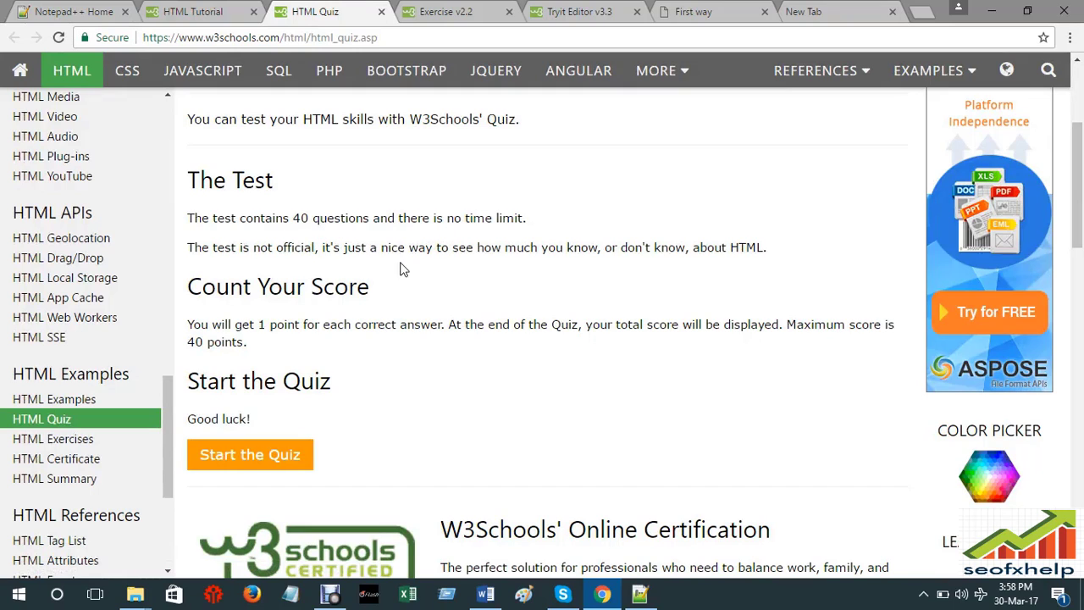
- Start the HTML quiz and answer question 1, on what HTML stands for, with Hyper Text Markup Language
{"action": "scroll", "coordinate": [375, 355], "scroll_direction": "down", "scroll_amount": 5}
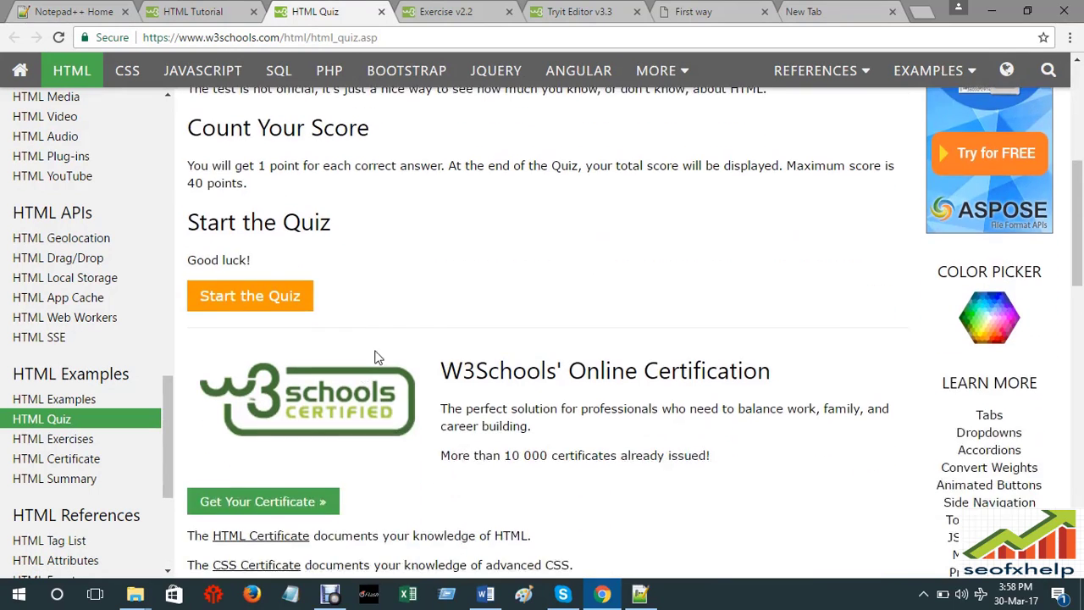
{"action": "scroll", "coordinate": [378, 359], "scroll_direction": "up", "scroll_amount": 3}
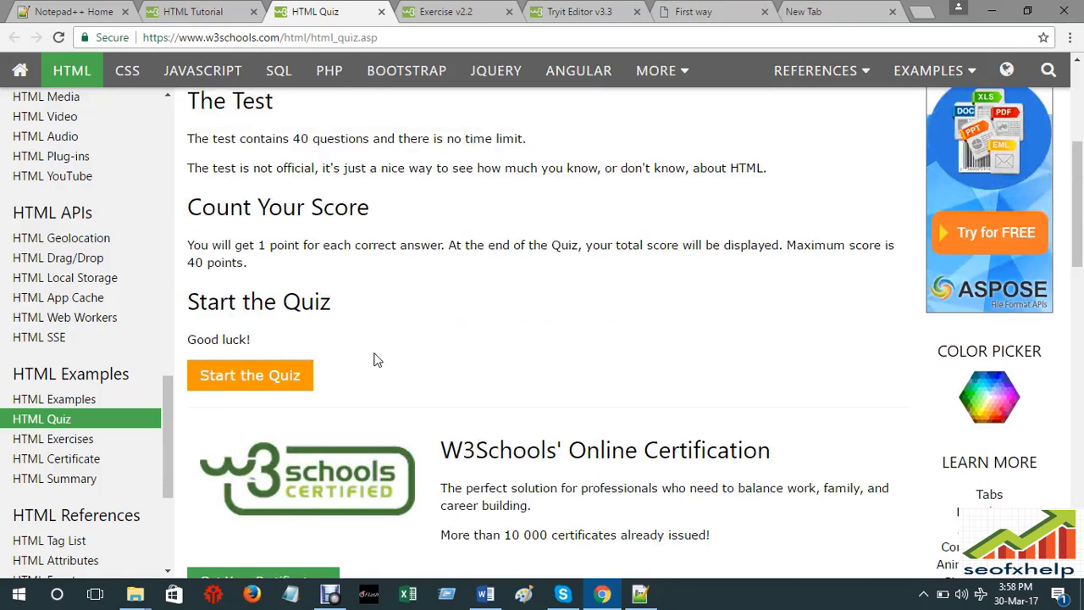
{"action": "left_click", "coordinate": [246, 383]}
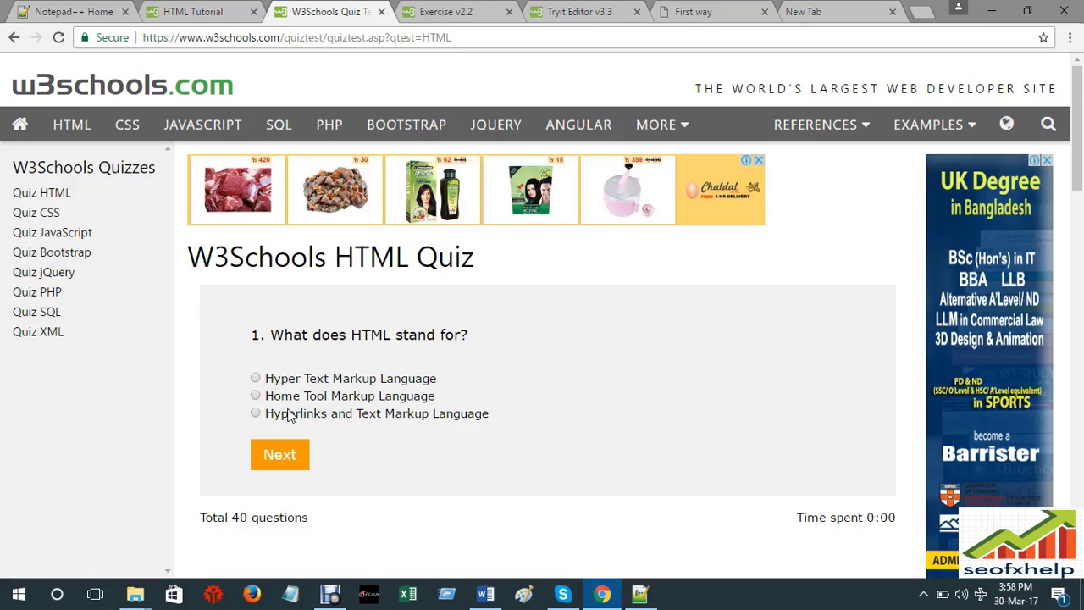
{"action": "left_click", "coordinate": [255, 378]}
{"action": "left_click", "coordinate": [279, 459]}
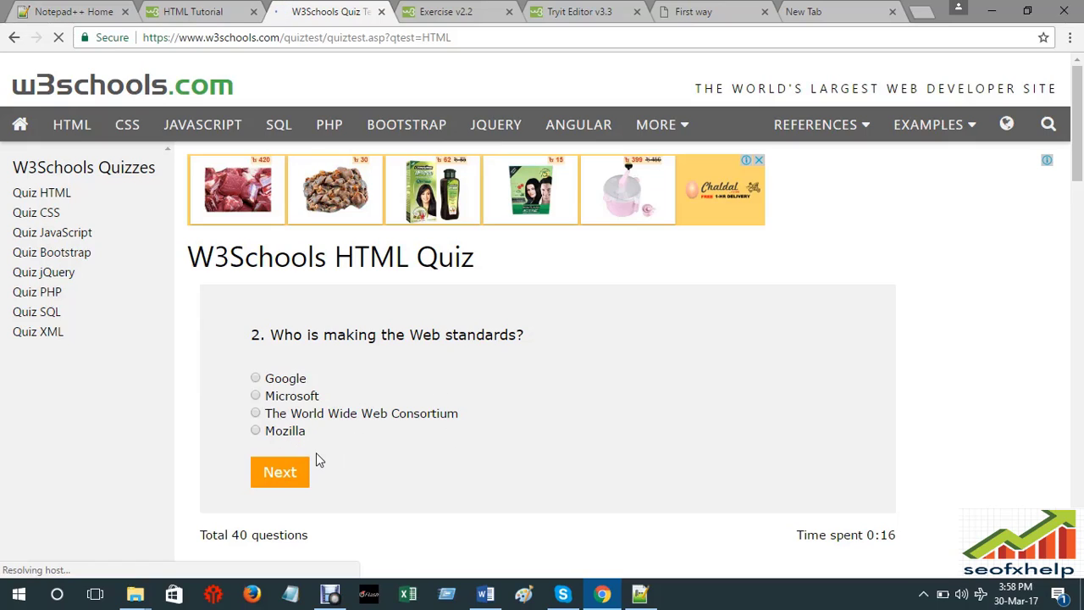
- Answer quiz question 2 on Web standards with Google and question 3 on the largest heading with <h1>
{"action": "left_click", "coordinate": [256, 379]}
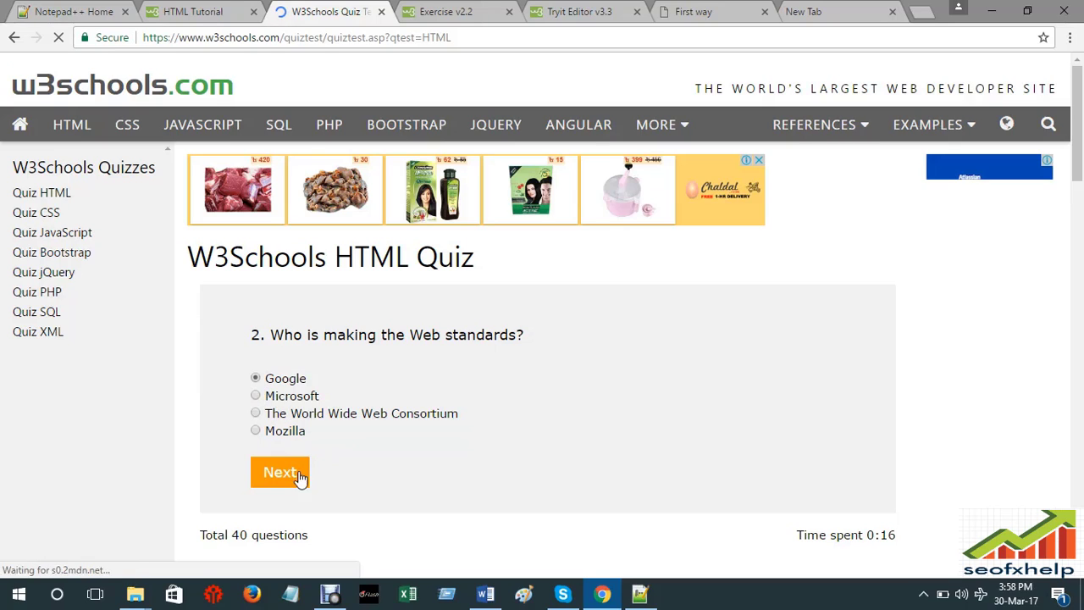
{"action": "left_click", "coordinate": [298, 475]}
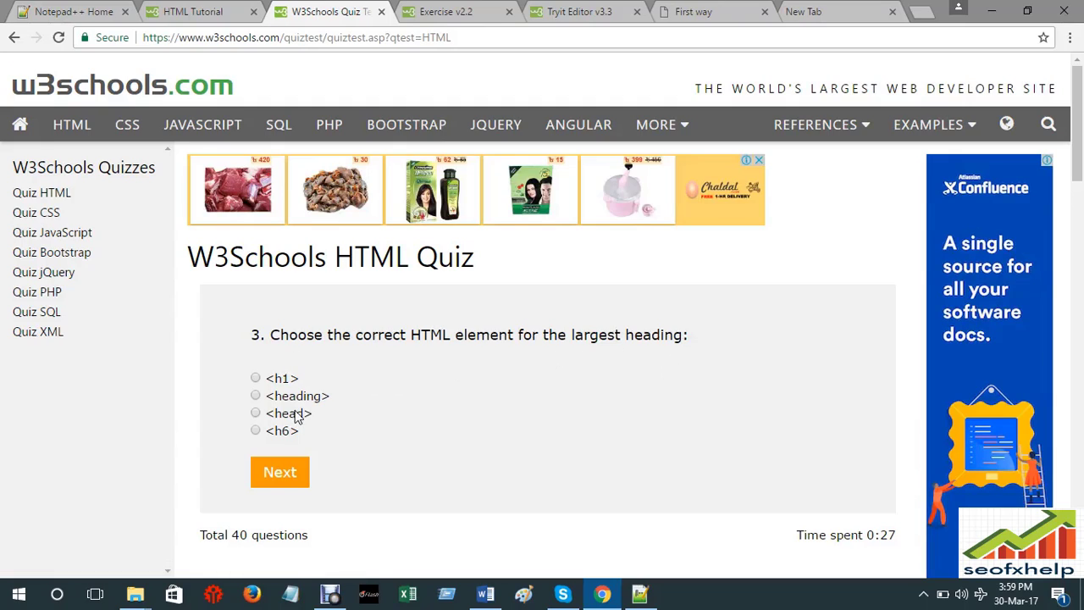
{"action": "left_click", "coordinate": [255, 378]}
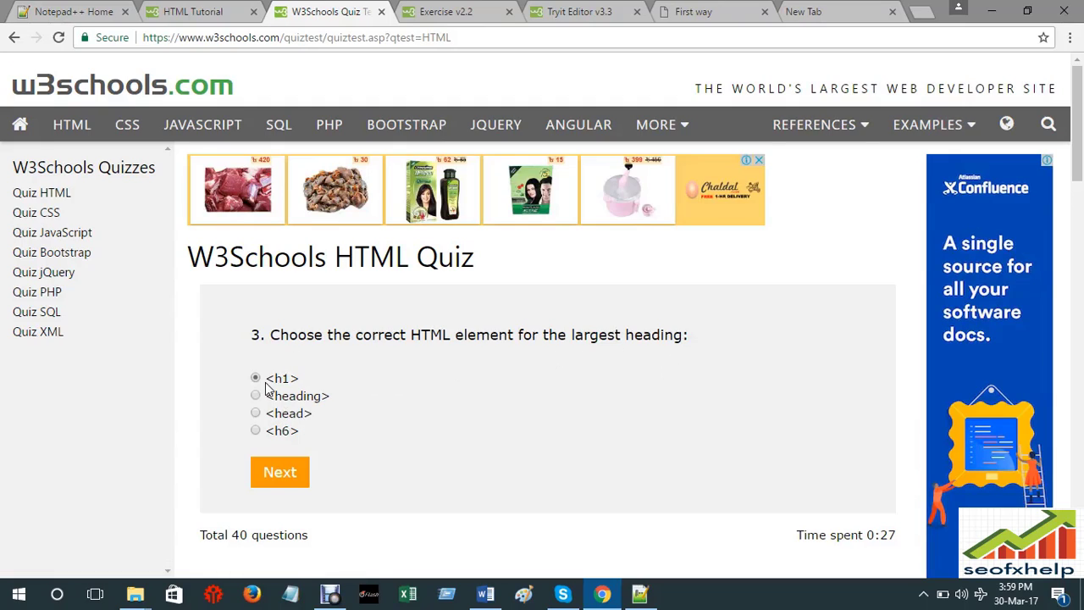
{"action": "left_click", "coordinate": [280, 477]}
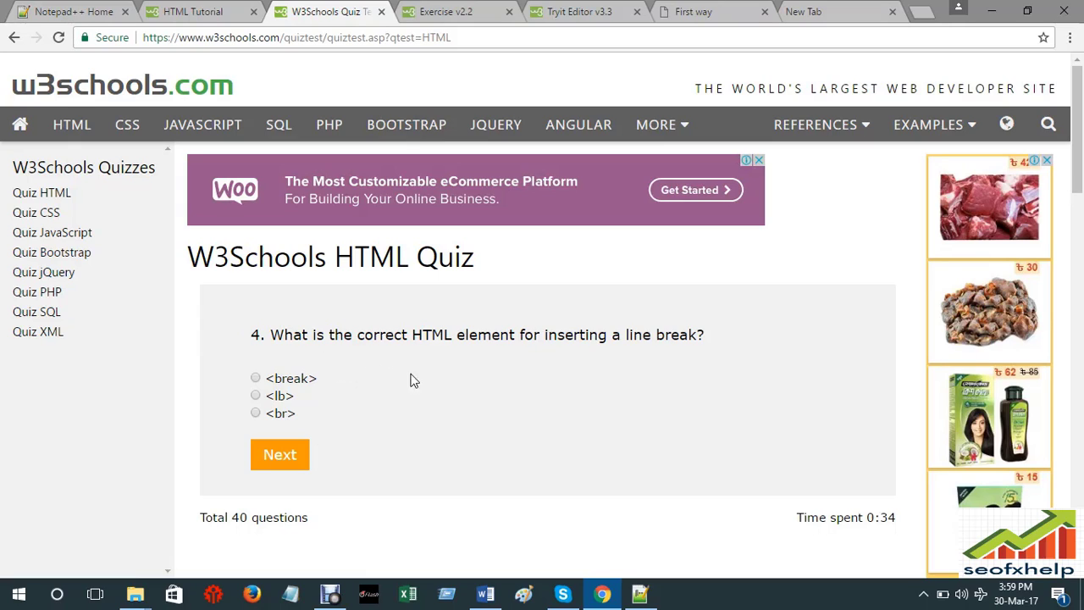
- Answer question 4 on line breaks with <br> and question 5 on background color with <body style="background-color:yellow;">
{"action": "left_click", "coordinate": [255, 414]}
{"action": "left_click", "coordinate": [275, 457]}
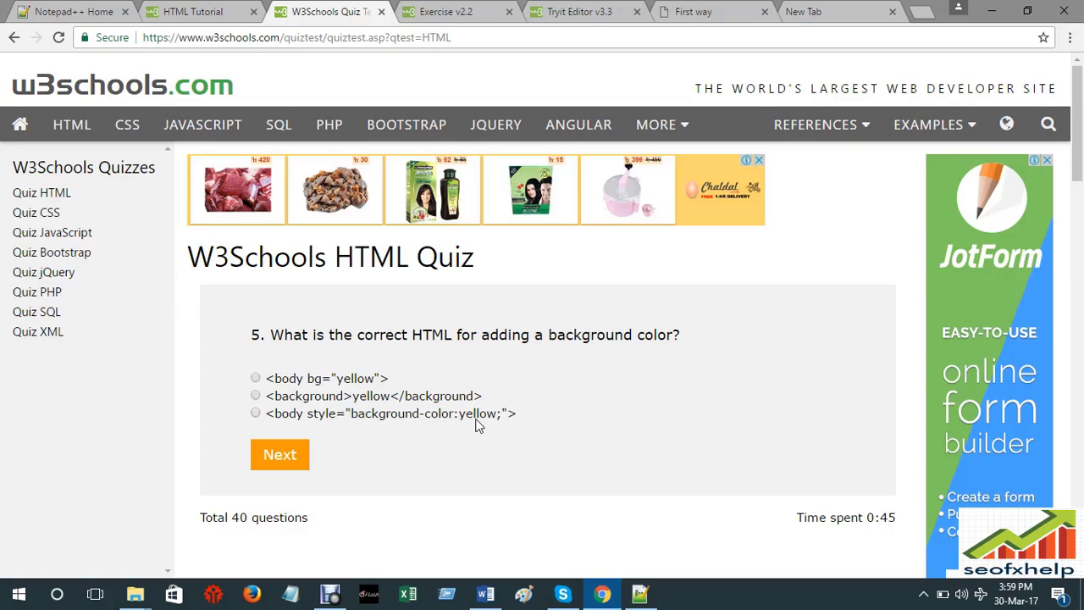
{"action": "left_click", "coordinate": [255, 413]}
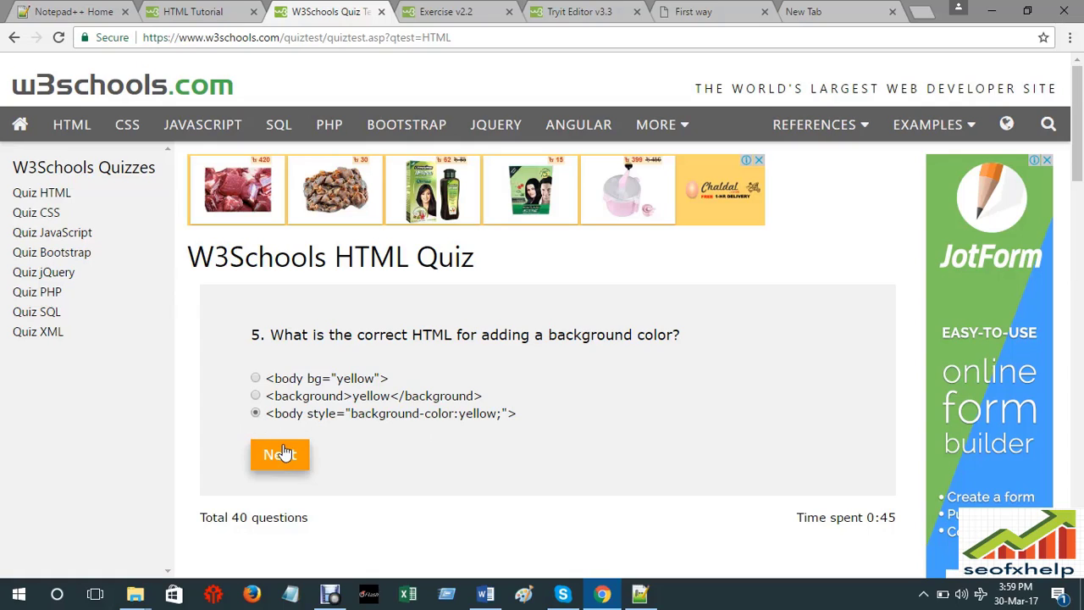
{"action": "left_click", "coordinate": [278, 455]}
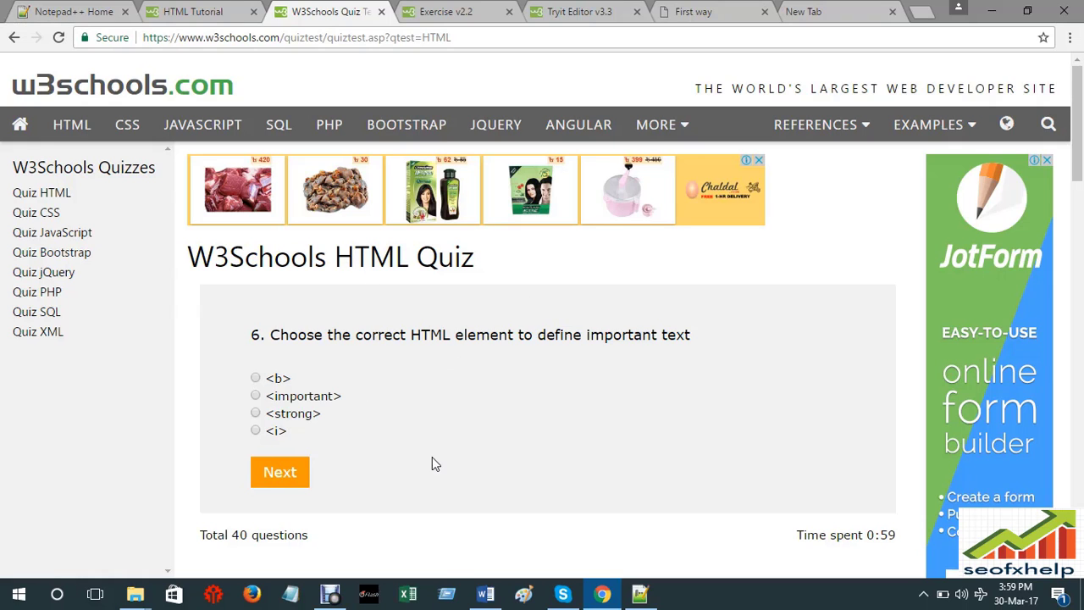
{"action": "scroll", "coordinate": [449, 457], "scroll_direction": "down", "scroll_amount": 3}
{"action": "scroll", "coordinate": [420, 483], "scroll_direction": "up", "scroll_amount": 2}
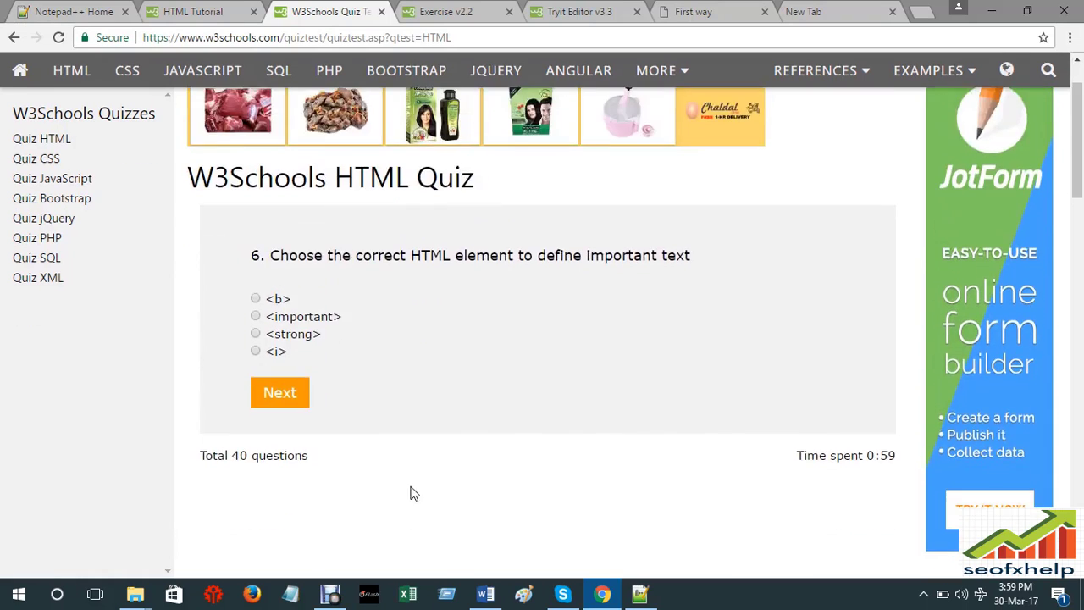
{"action": "scroll", "coordinate": [440, 474], "scroll_direction": "up", "scroll_amount": 1}
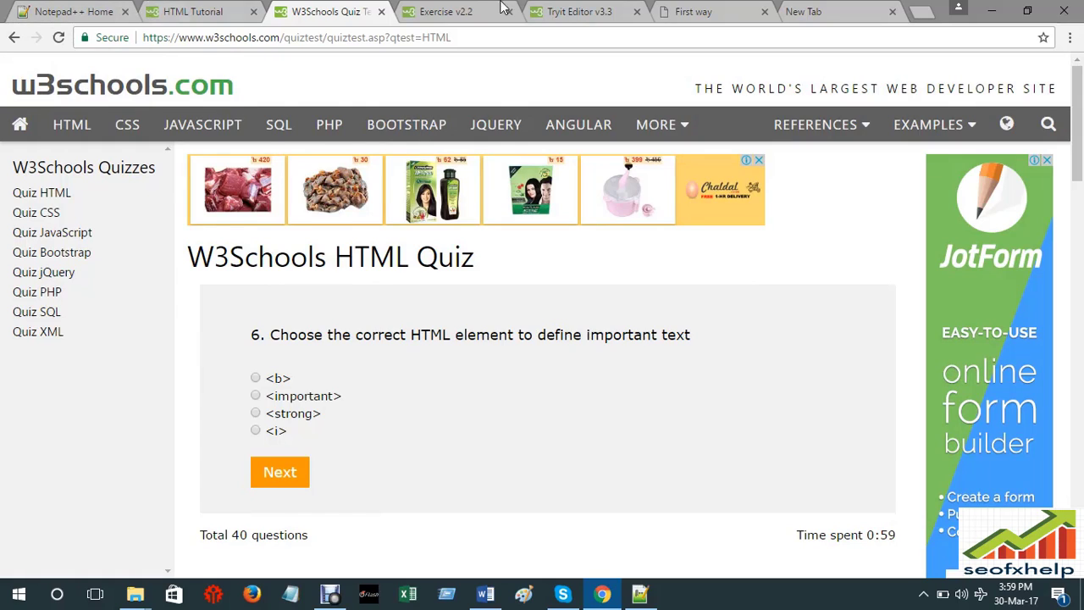
- Close the Exercise, Tryit Editor, First way, New Tab and W3Schools quiz pages in the browser
{"action": "left_click", "coordinate": [458, 8]}
{"action": "left_click", "coordinate": [317, 10]}
{"action": "left_click", "coordinate": [208, 10]}
{"action": "left_click", "coordinate": [430, 8]}
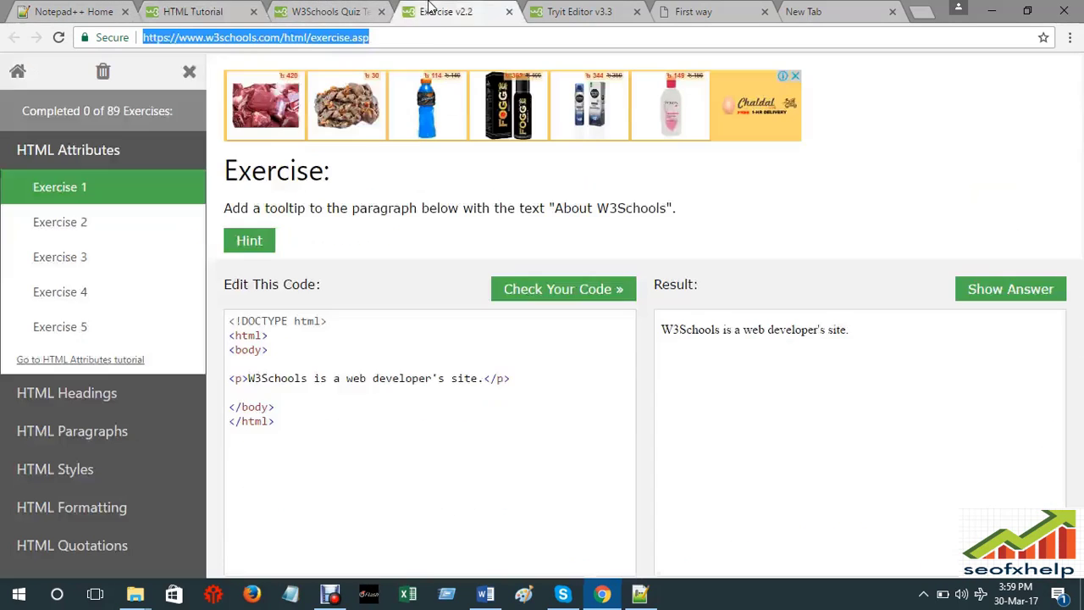
{"action": "left_click", "coordinate": [509, 12]}
{"action": "left_click", "coordinate": [509, 12]}
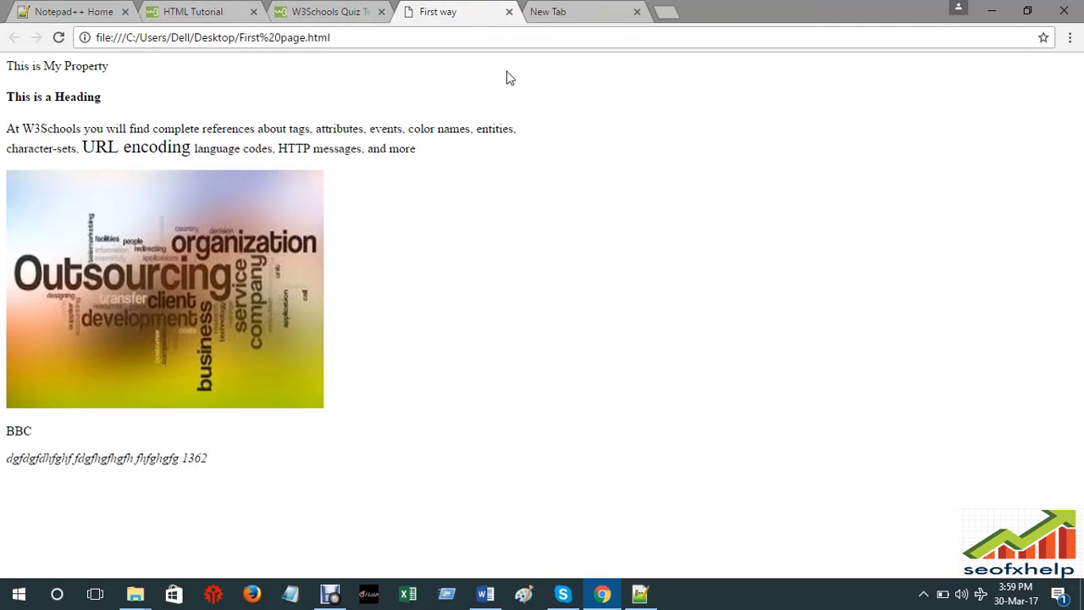
{"action": "left_click", "coordinate": [510, 12]}
{"action": "left_click", "coordinate": [509, 11]}
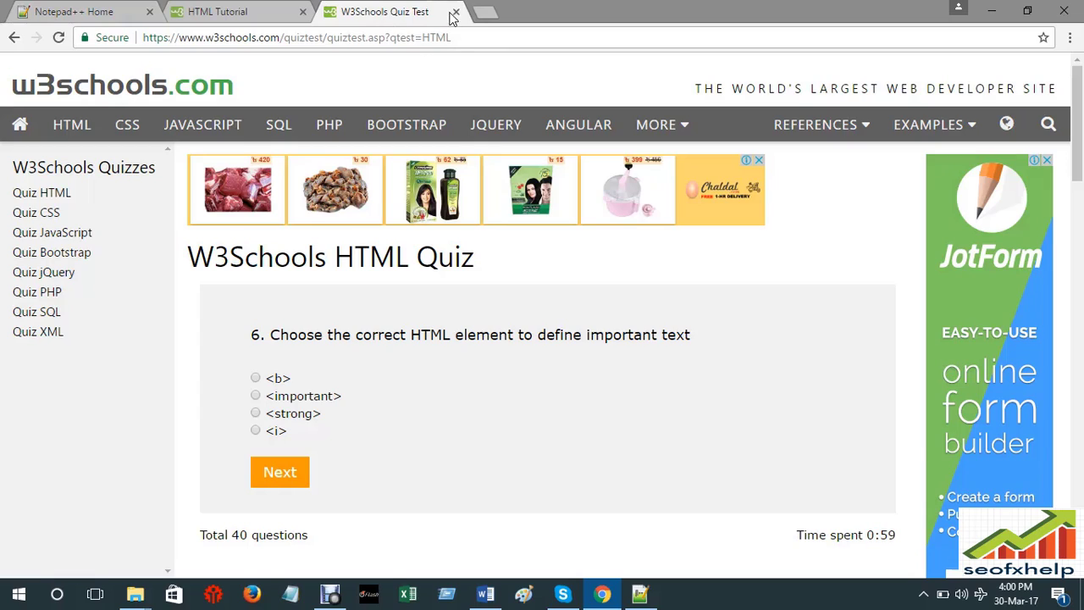
{"action": "left_click", "coordinate": [454, 12]}
- Switch to Notepad++ and close the file who want real trade.html without saving its changes
{"action": "left_click", "coordinate": [631, 594]}
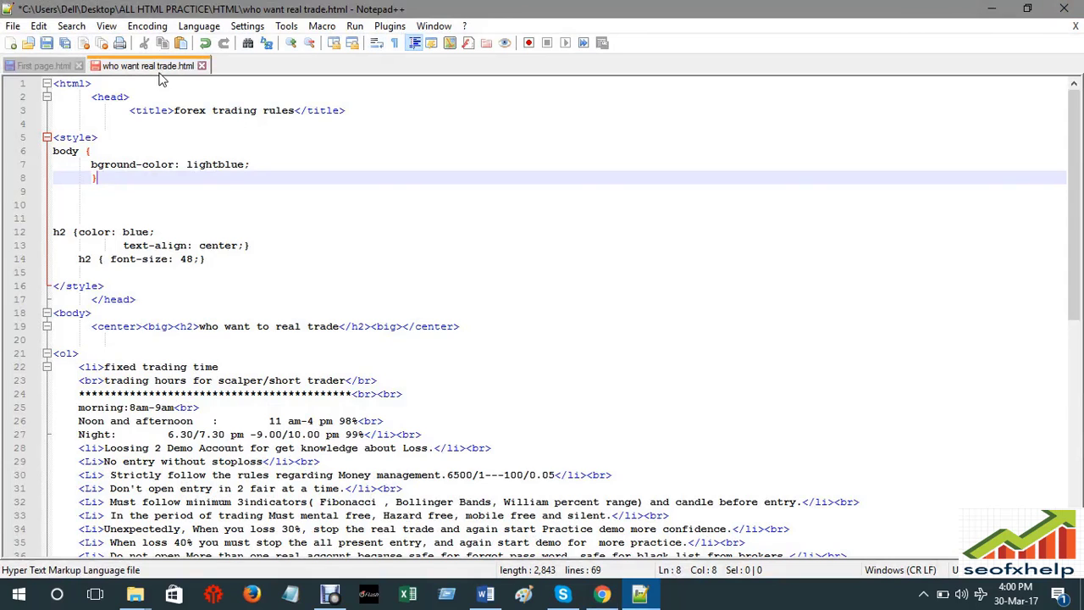
{"action": "left_click", "coordinate": [202, 66]}
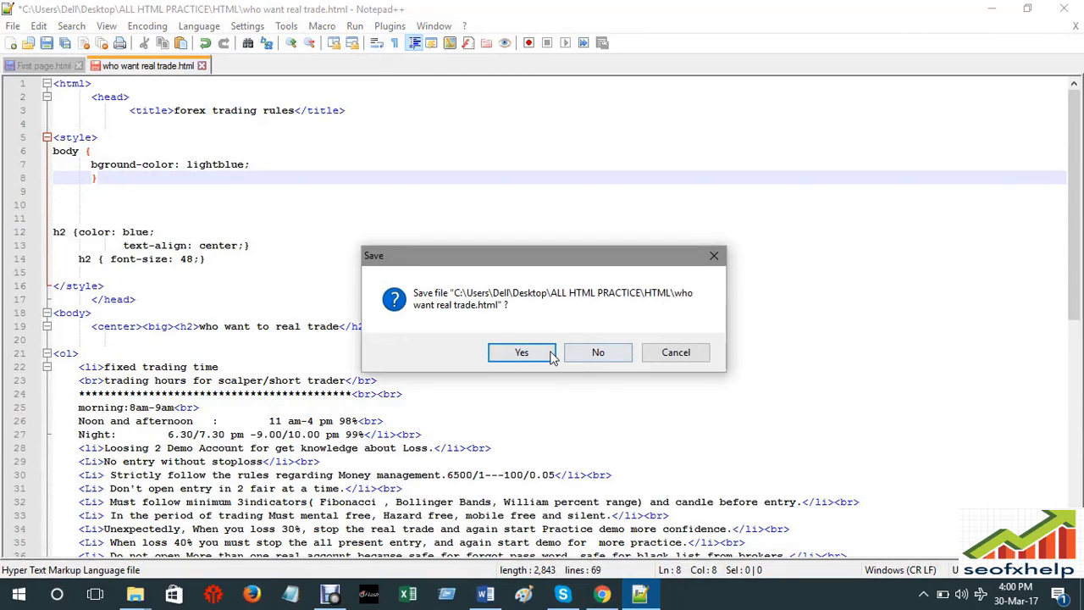
{"action": "left_click", "coordinate": [590, 354]}
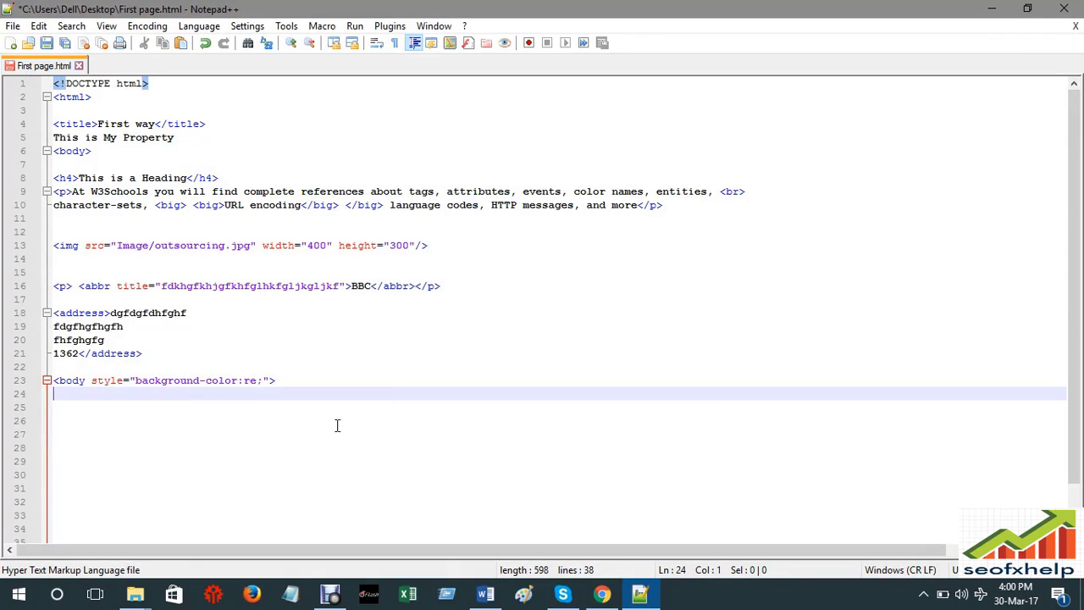
- Add an opening <ul> tag on line 26 of First page.html, with the text fdhfhgfhgfh on the line below it
{"action": "left_click", "coordinate": [131, 421]}
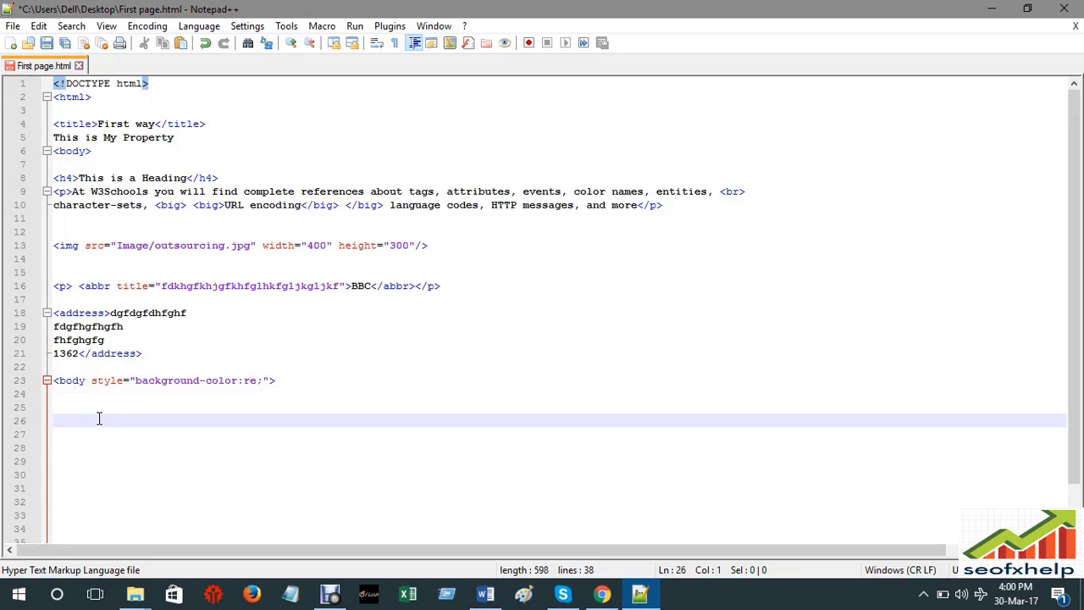
{"action": "type", "text": "<ul"}
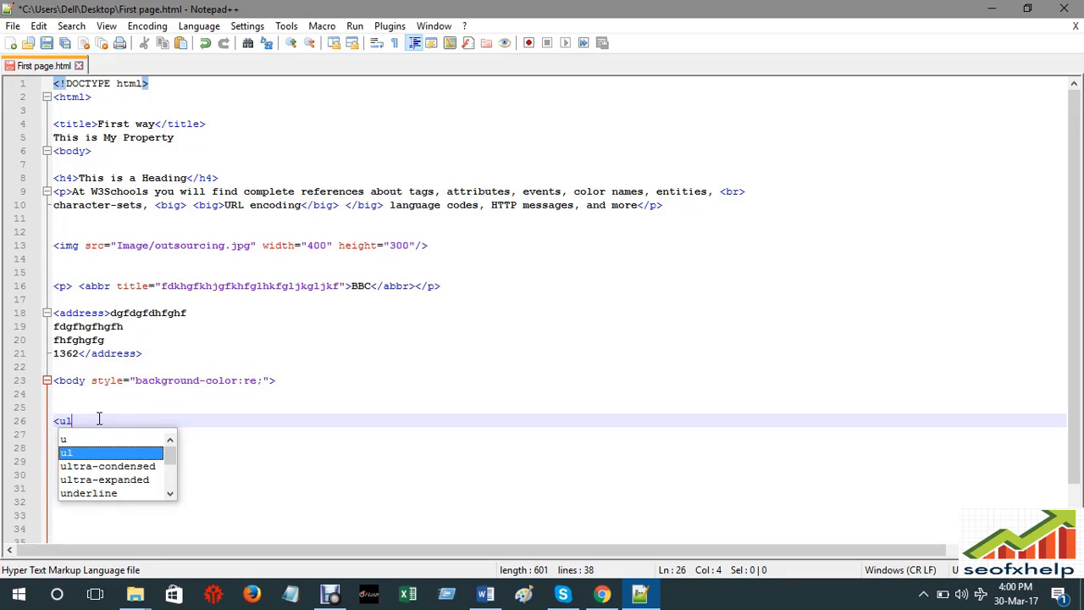
{"action": "type", "text": ">"}
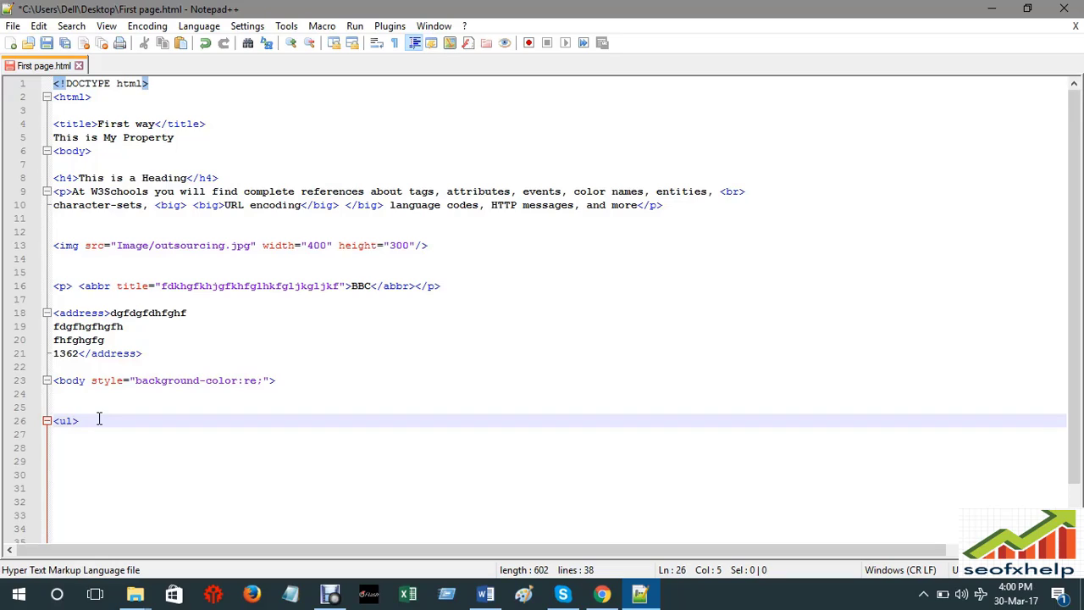
{"action": "type", "text": "fdhfhgfhgfh"}
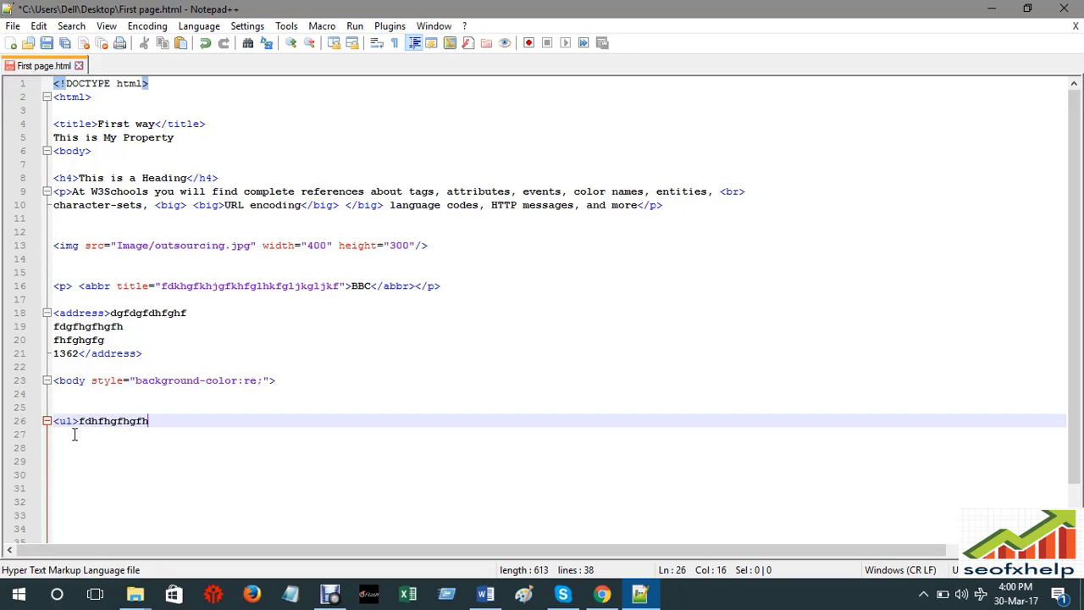
{"action": "left_click", "coordinate": [77, 421]}
{"action": "key", "text": "Return"}
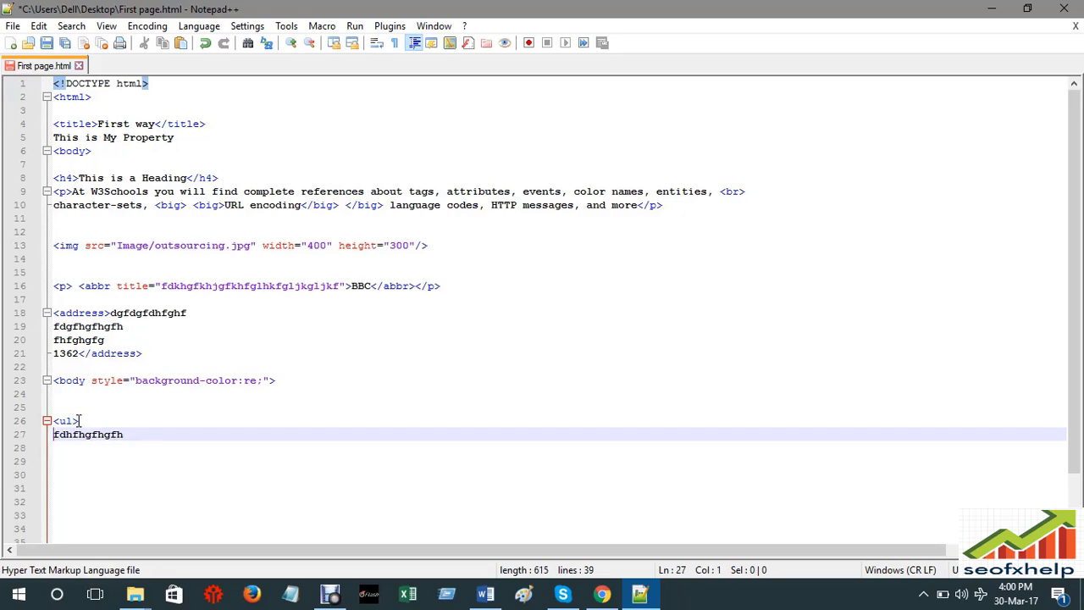
- Try changing the list's opening tag to <ol> and change it back to <ul>
{"action": "left_click", "coordinate": [139, 432]}
{"action": "left_click", "coordinate": [67, 420]}
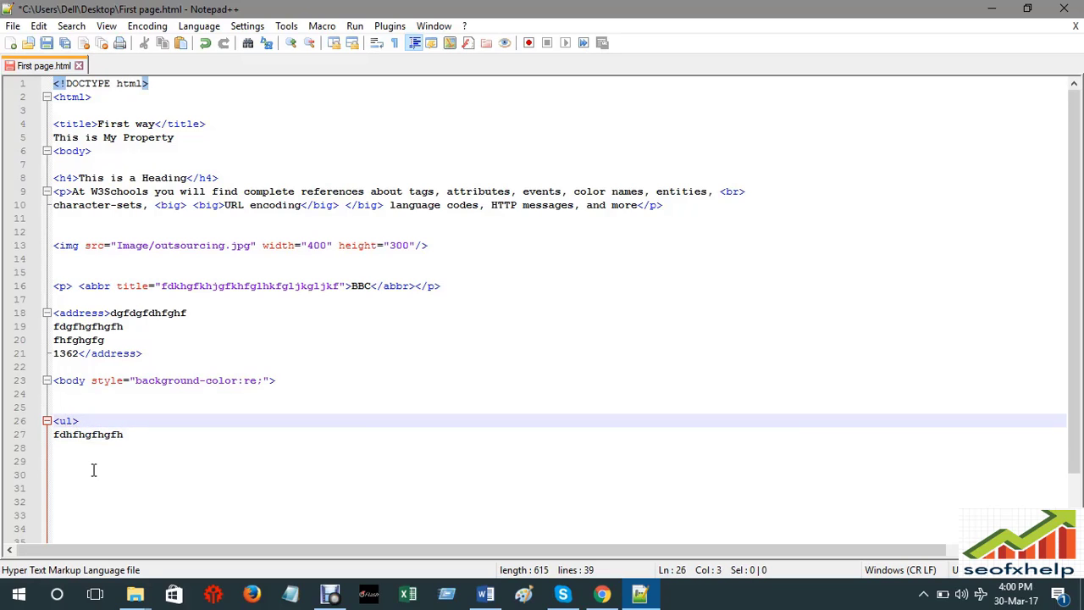
{"action": "key", "text": "BackSpace"}
{"action": "type", "text": "o"}
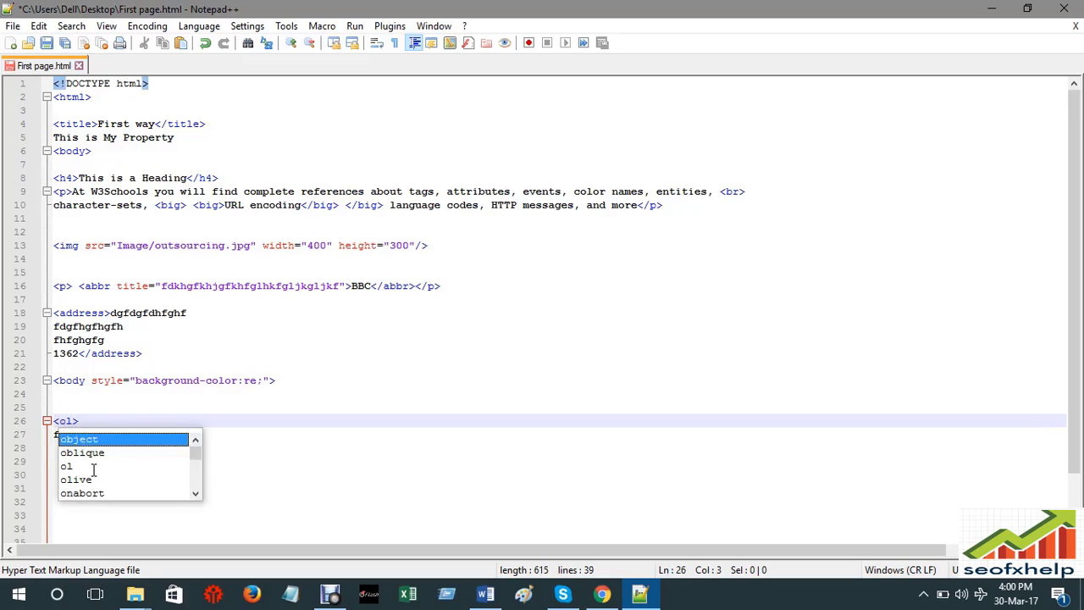
{"action": "key", "text": "BackSpace"}
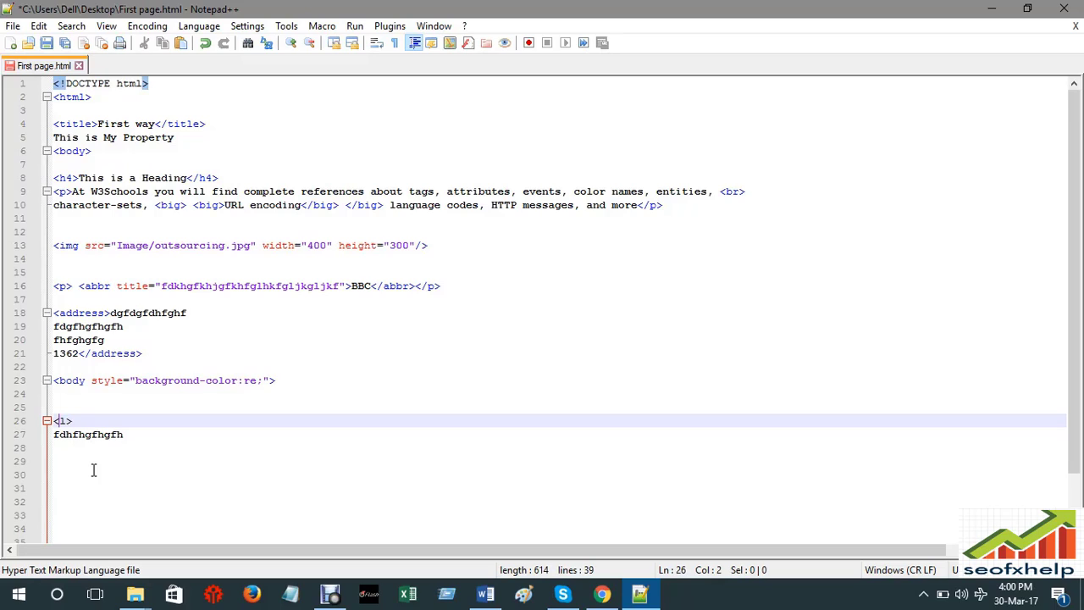
{"action": "type", "text": "u"}
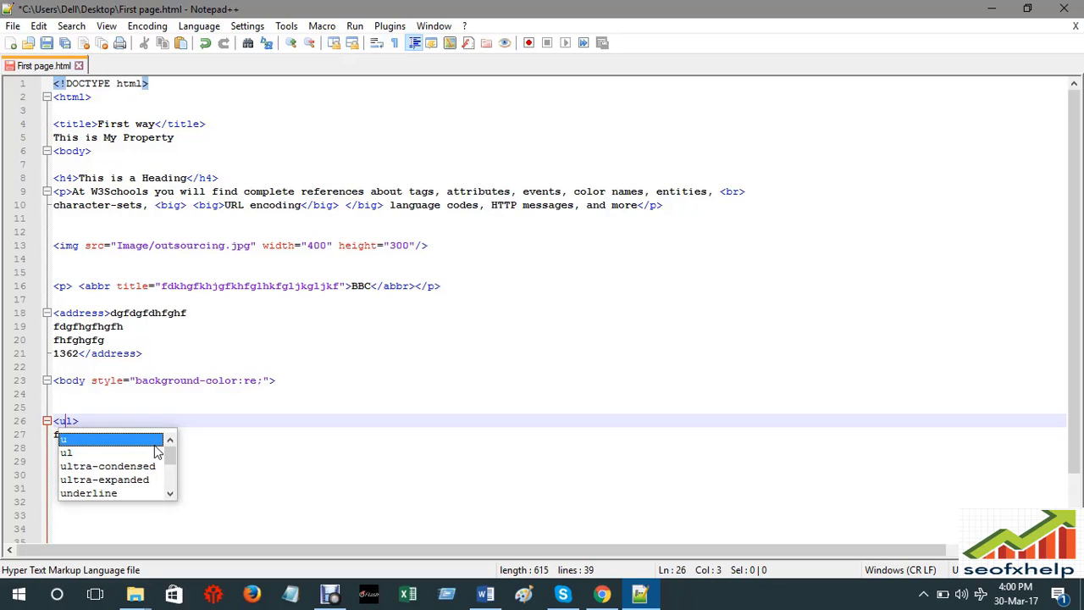
- Add the lines dgfdgfdhgfh, gfhgfhjgn and vbfgbngfng below the first line of the list text
{"action": "scroll", "coordinate": [156, 453], "scroll_direction": "down", "scroll_amount": 1}
{"action": "scroll", "coordinate": [254, 449], "scroll_direction": "up", "scroll_amount": 1}
{"action": "scroll", "coordinate": [508, 371], "scroll_direction": "down", "scroll_amount": 2}
{"action": "left_click_drag", "start_coordinate": [1082, 373], "coordinate": [1082, 420]}
{"action": "left_click", "coordinate": [122, 384]}
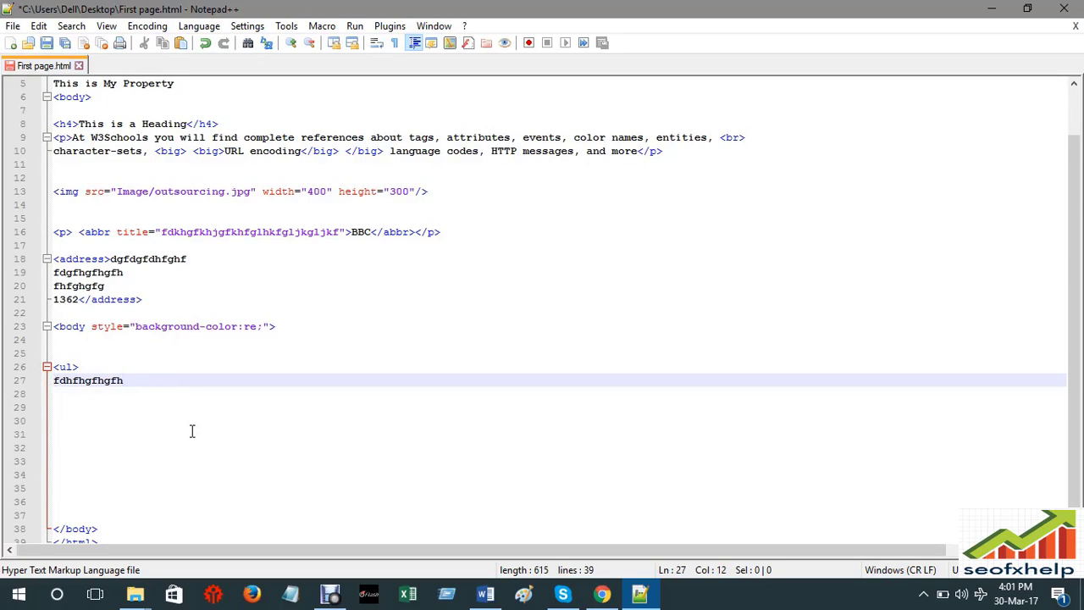
{"action": "key", "text": "Return"}
{"action": "type", "text": "dgfdgfdhgfh"}
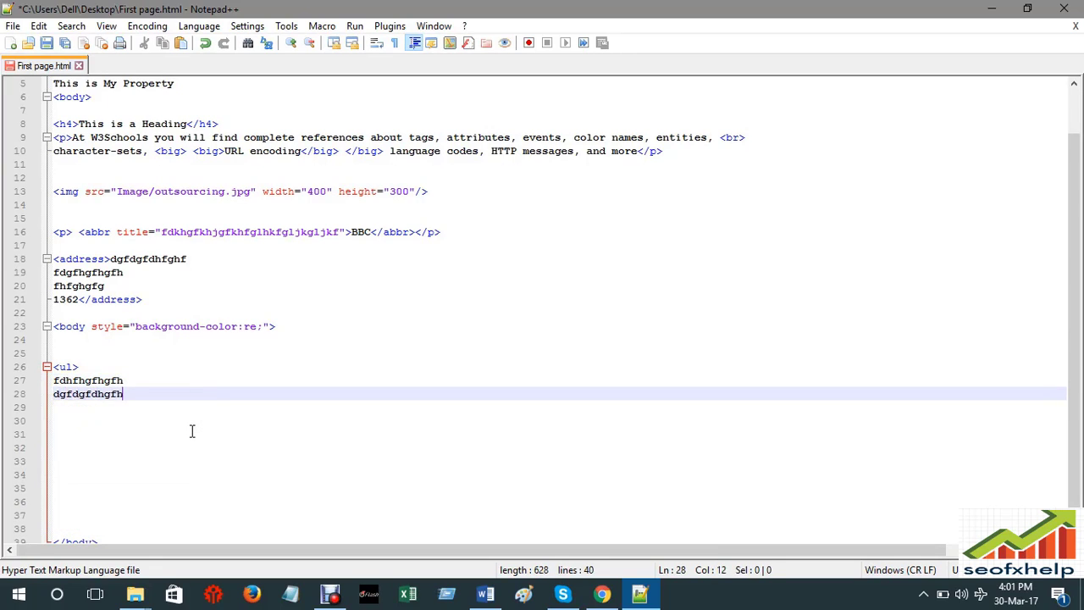
{"action": "key", "text": "Return"}
{"action": "type", "text": "gfhgfhjgn"}
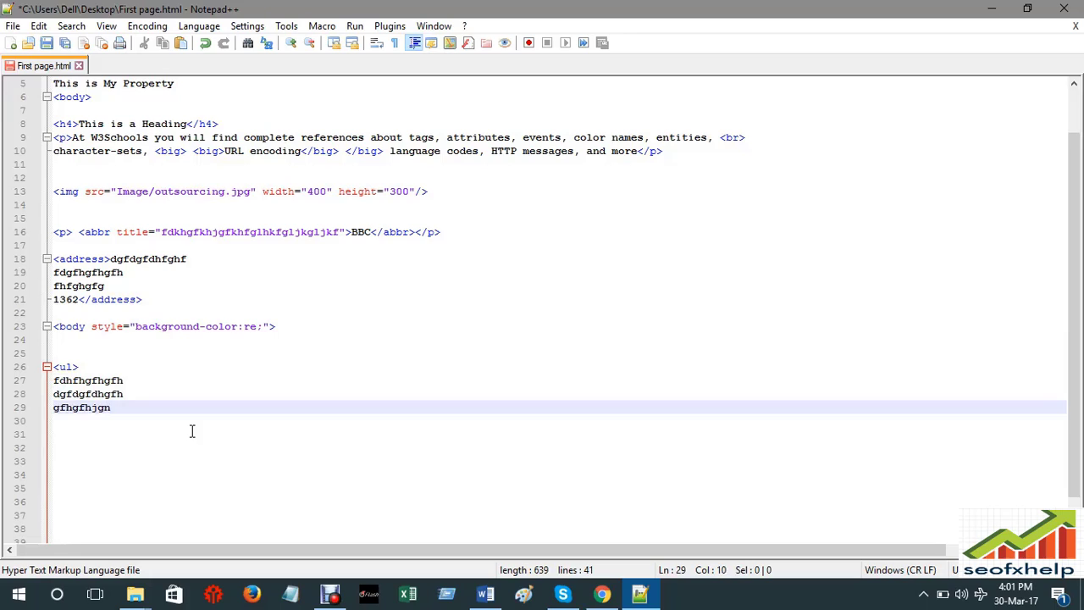
{"action": "key", "text": "Return"}
{"action": "type", "text": "vbfgbngfng"}
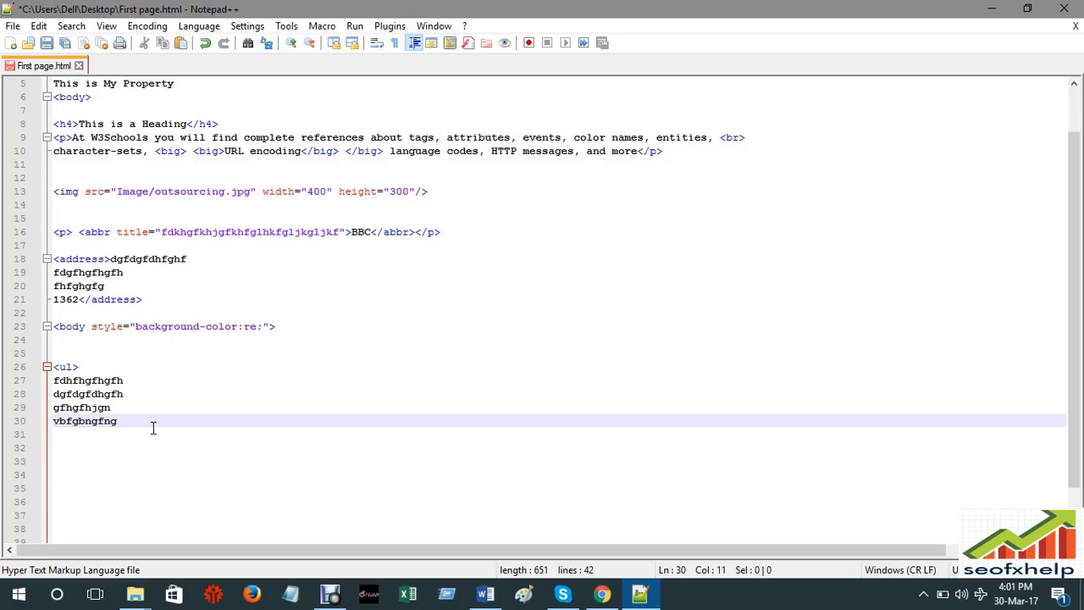
- Add the closing tag </u> on line 31, directly below the list text
{"action": "key", "text": "Return"}
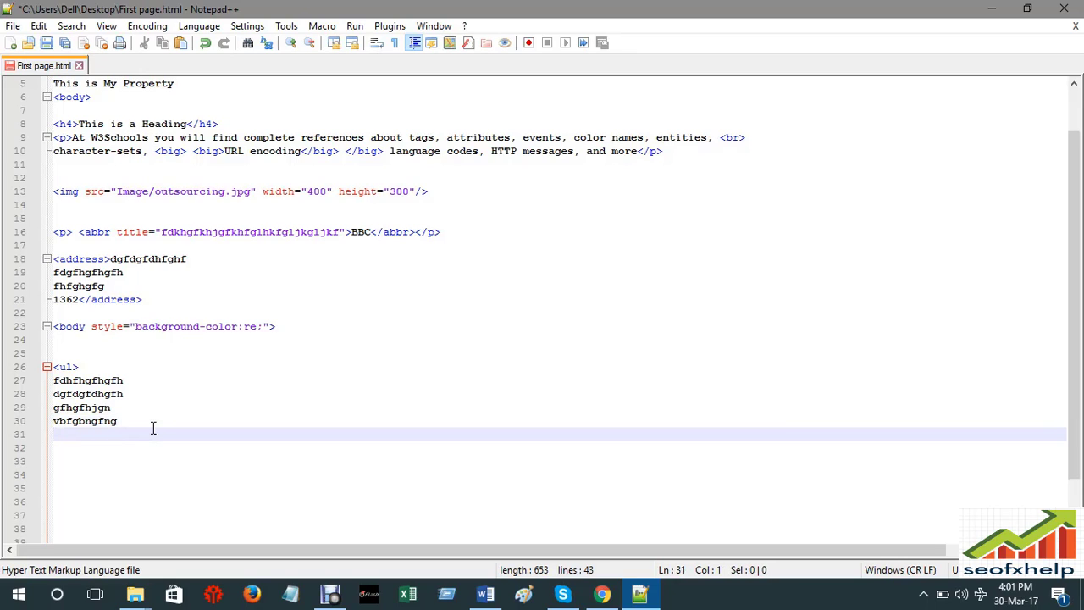
{"action": "type", "text": "<u"}
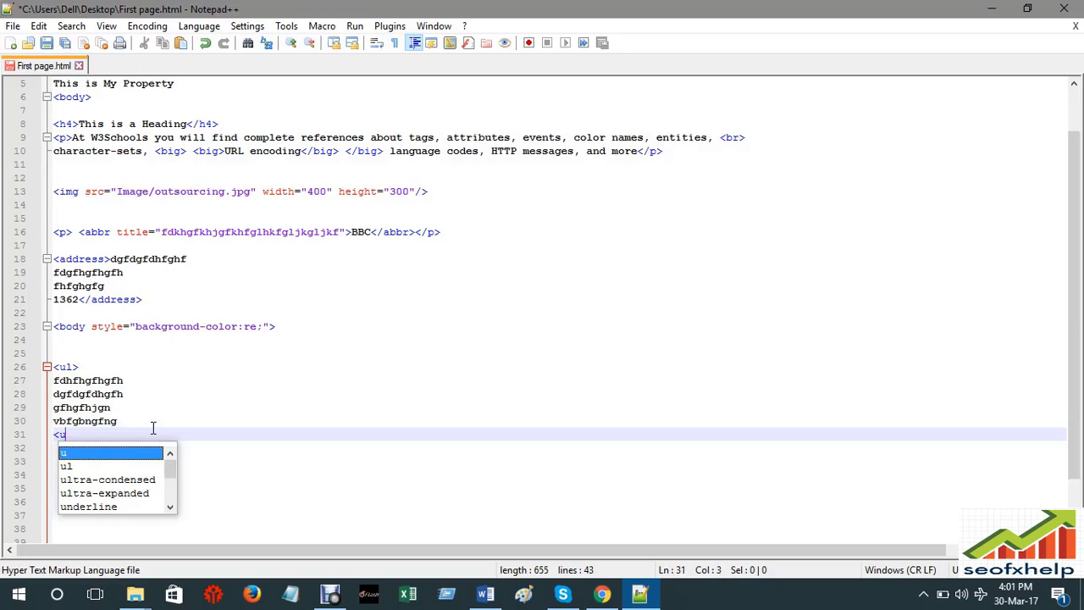
{"action": "type", "text": "/"}
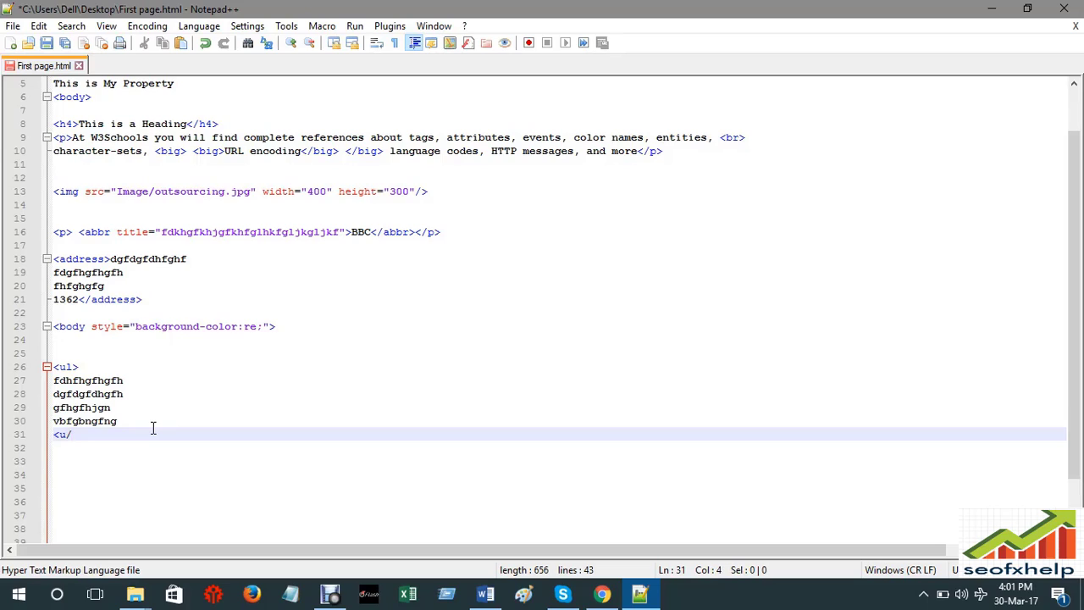
{"action": "key", "text": "BackSpace"}
{"action": "type", "text": "/u"}
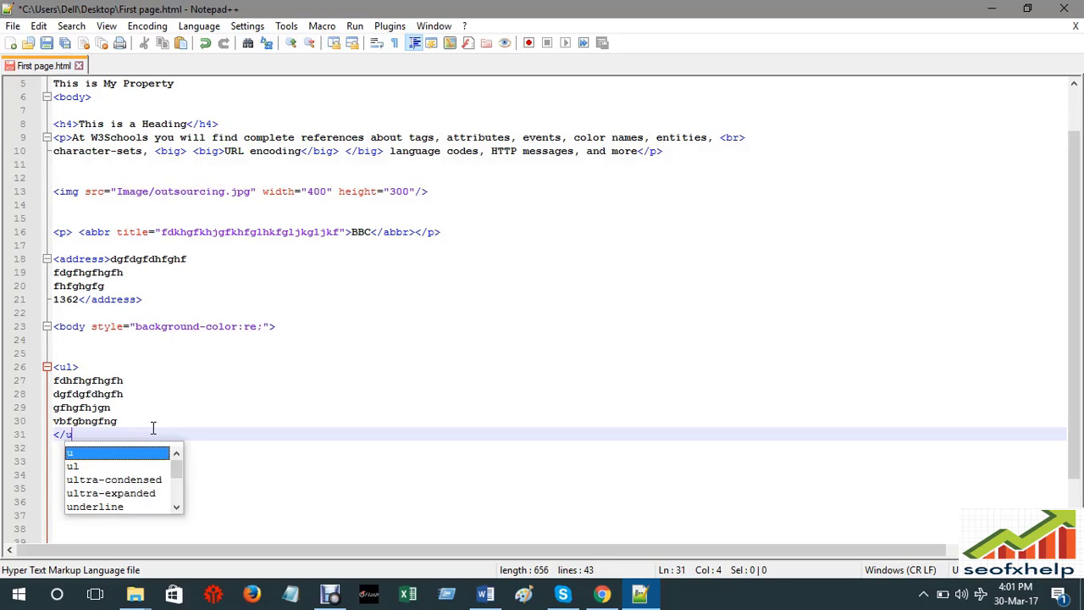
{"action": "type", "text": ">"}
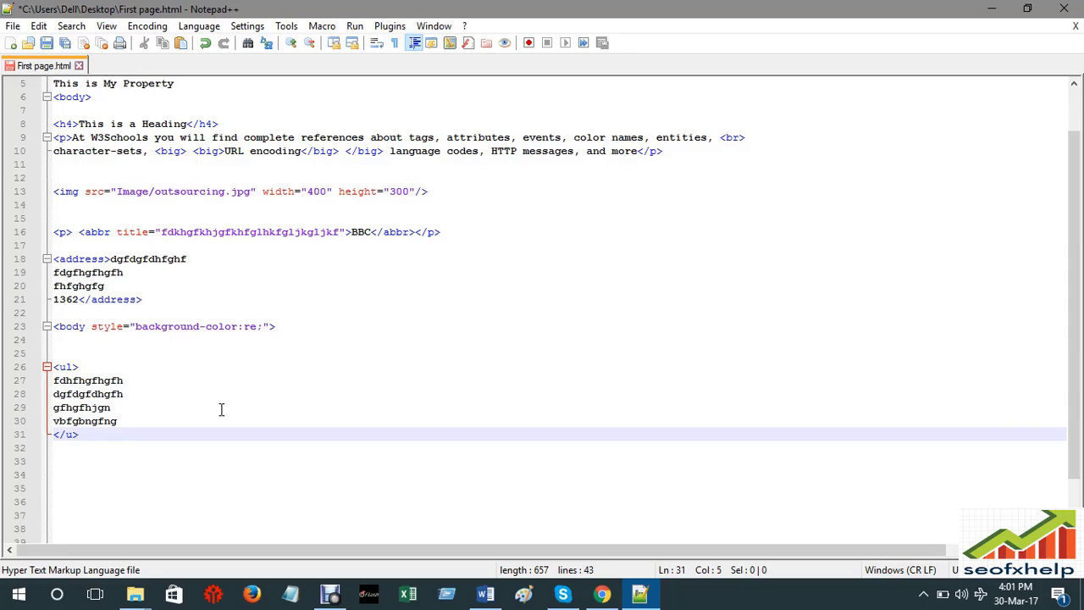
- Retype the u in the opening <ul> tag, save the file and complete the closing tag on line 31 as </ul>
{"action": "left_click", "coordinate": [69, 365]}
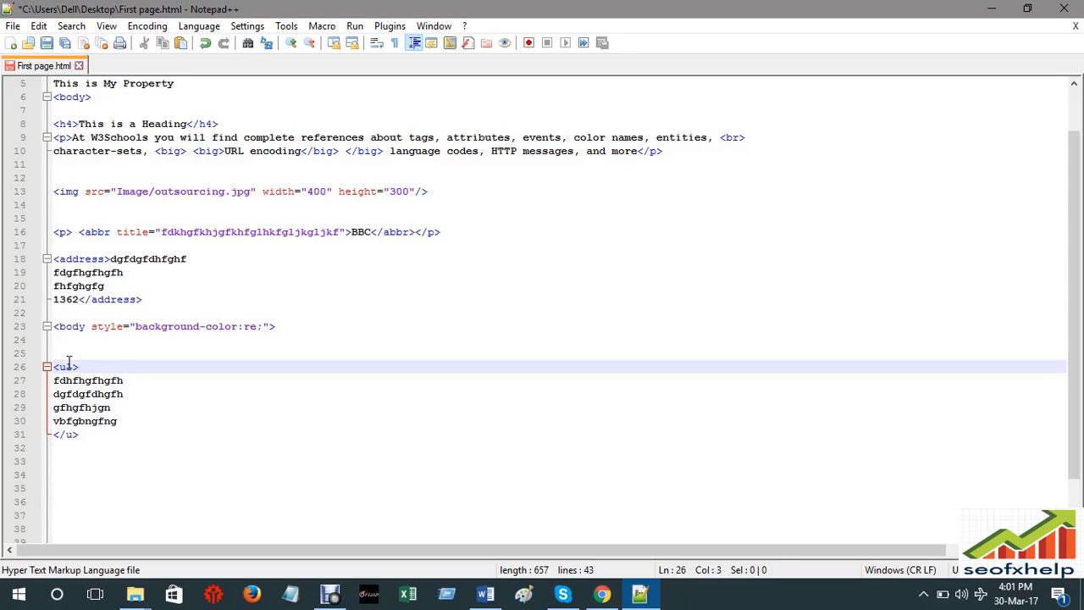
{"action": "key", "text": "BackSpace"}
{"action": "type", "text": "u"}
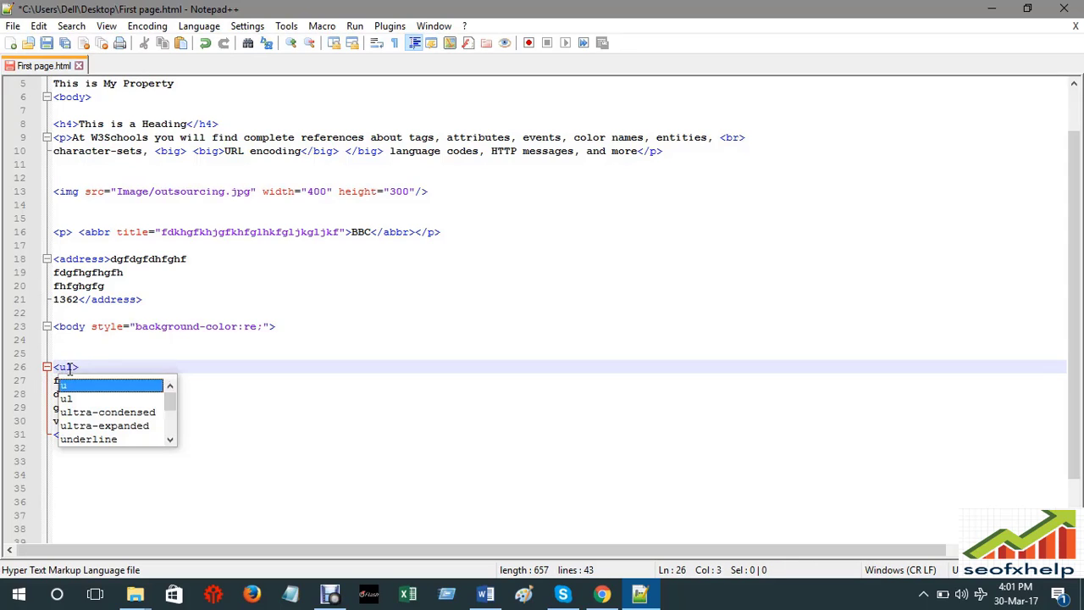
{"action": "left_click", "coordinate": [310, 406]}
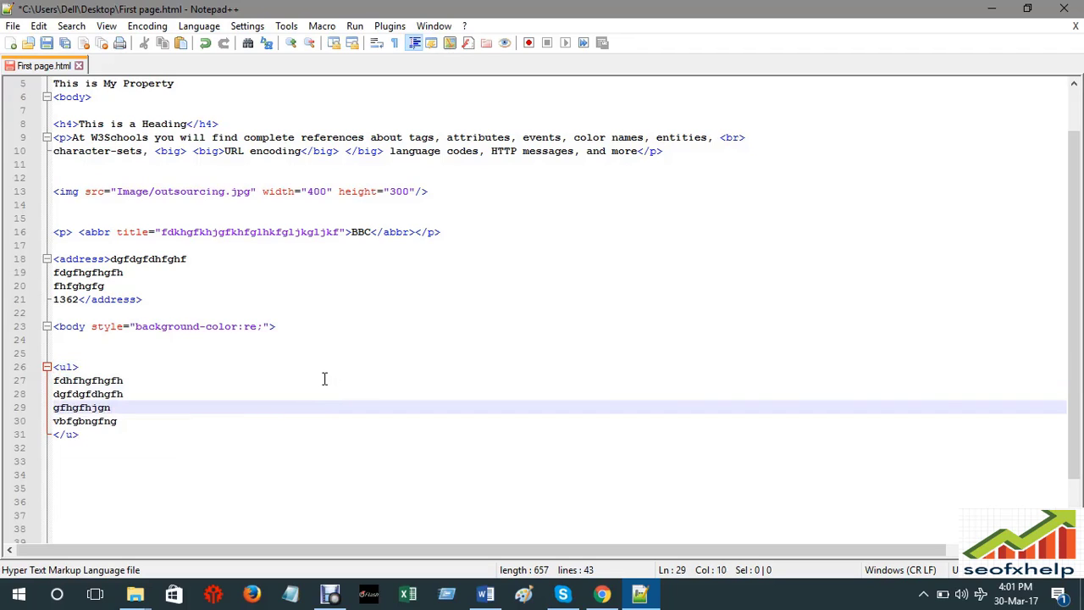
{"action": "key", "text": "ctrl+s"}
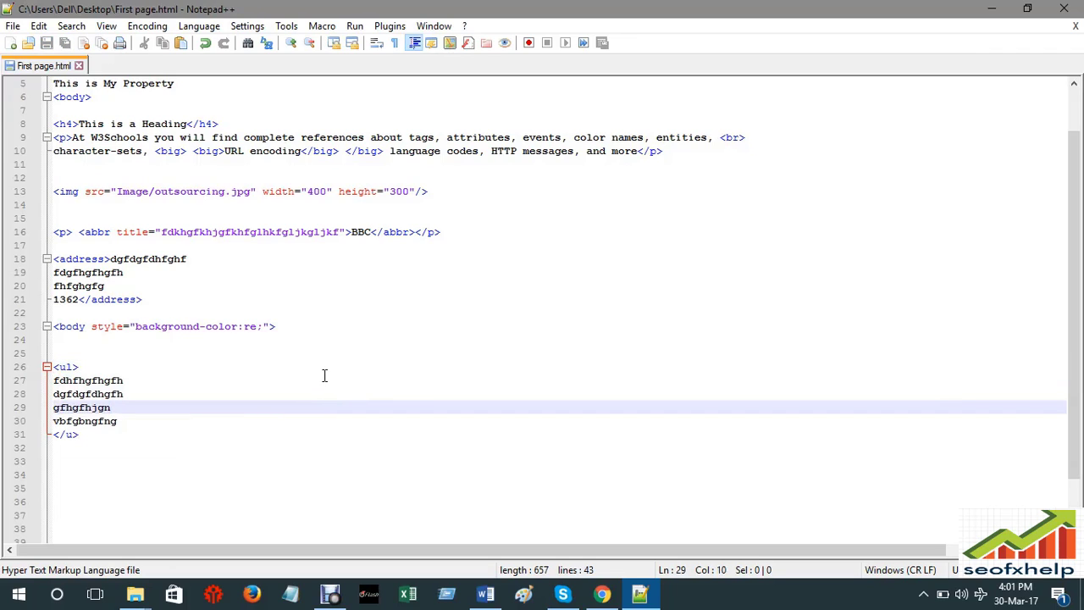
{"action": "left_click", "coordinate": [72, 436]}
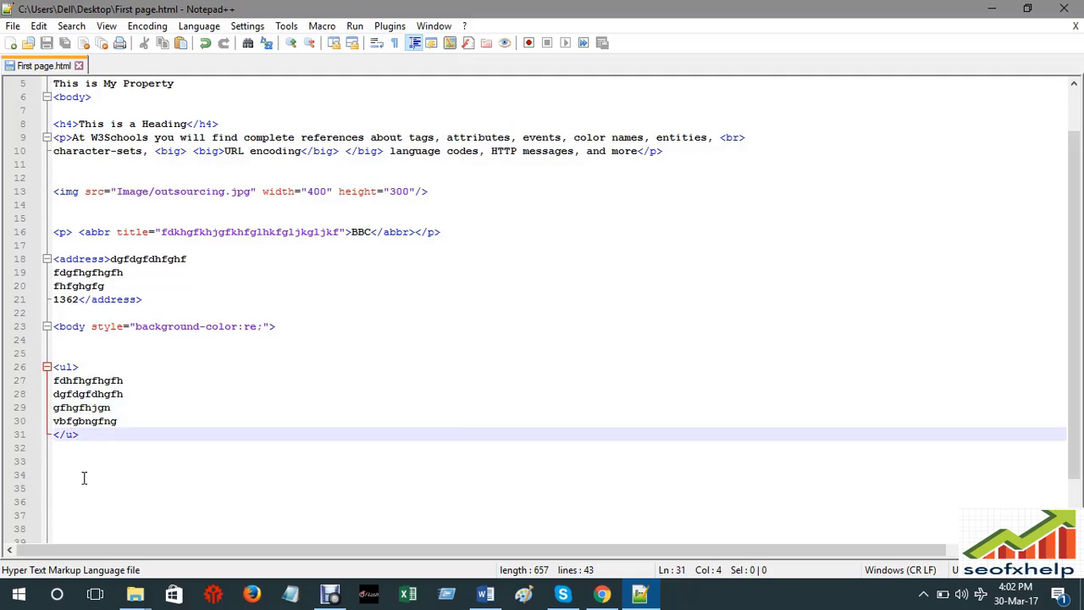
{"action": "type", "text": "l"}
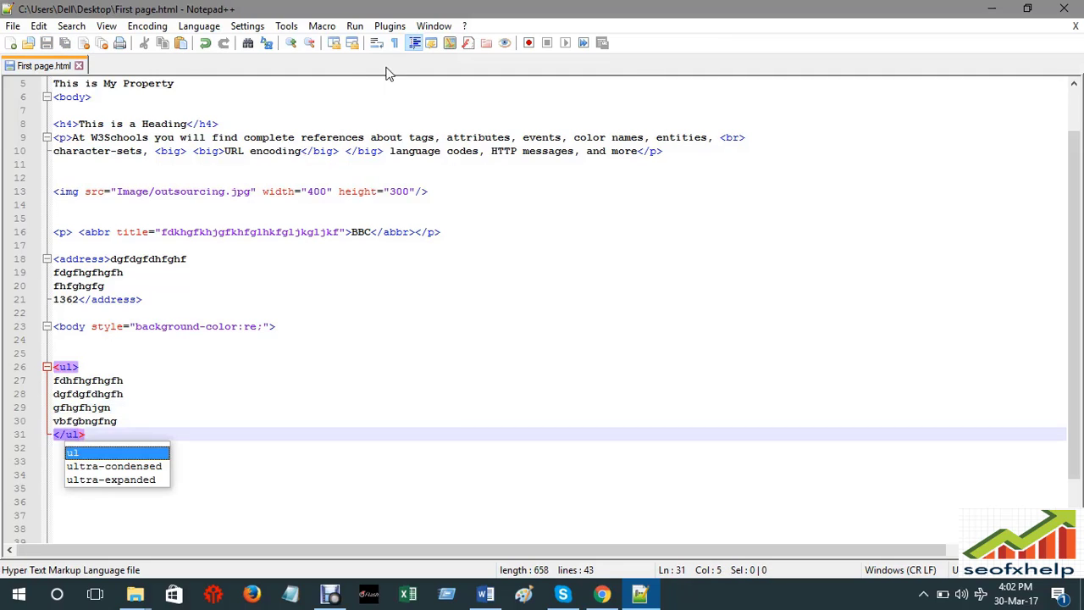
- Open an empty Chrome tab, return to Notepad++ and launch First page.html in Chrome to view the list
{"action": "left_click", "coordinate": [601, 594]}
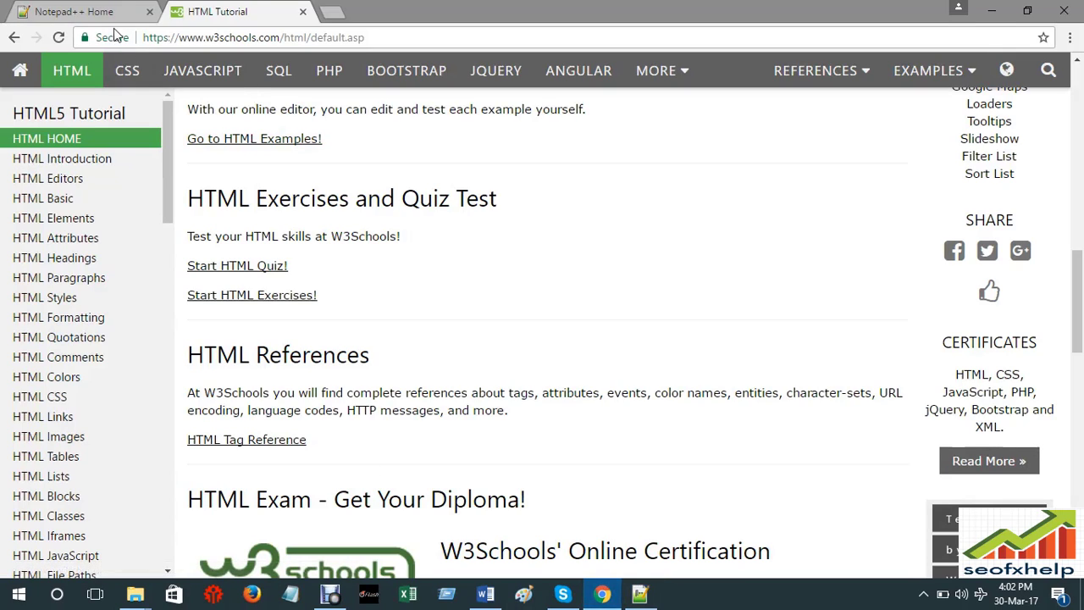
{"action": "left_click", "coordinate": [332, 10]}
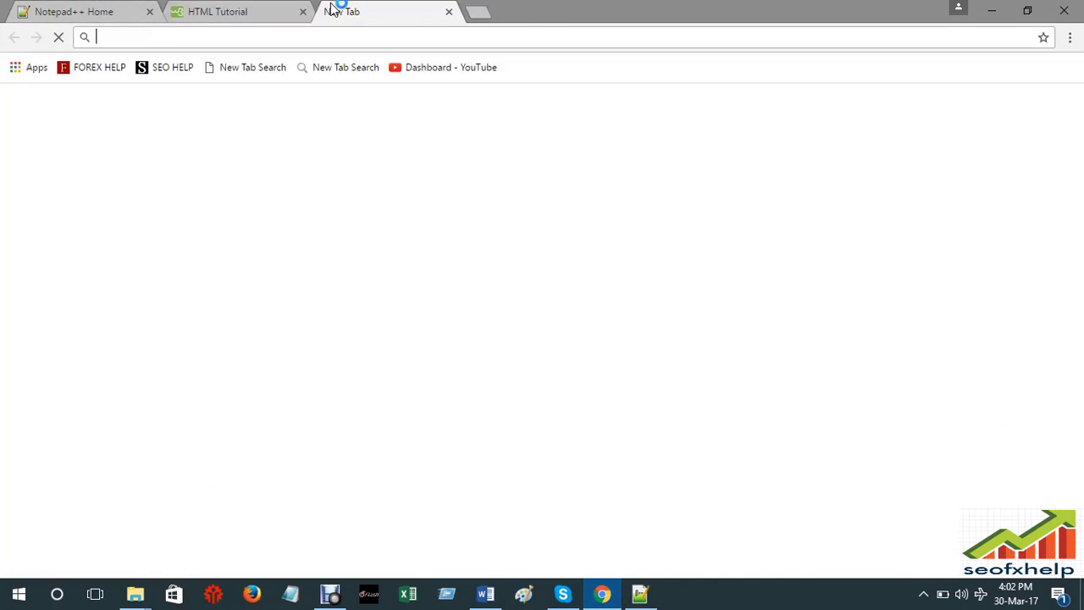
{"action": "left_click", "coordinate": [603, 596]}
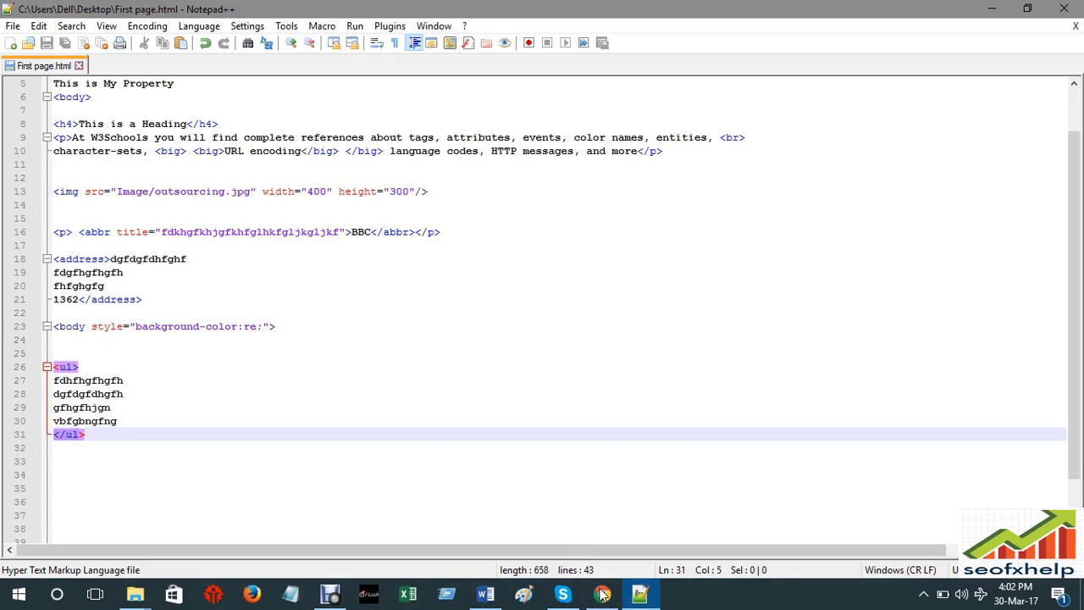
{"action": "left_click", "coordinate": [364, 28]}
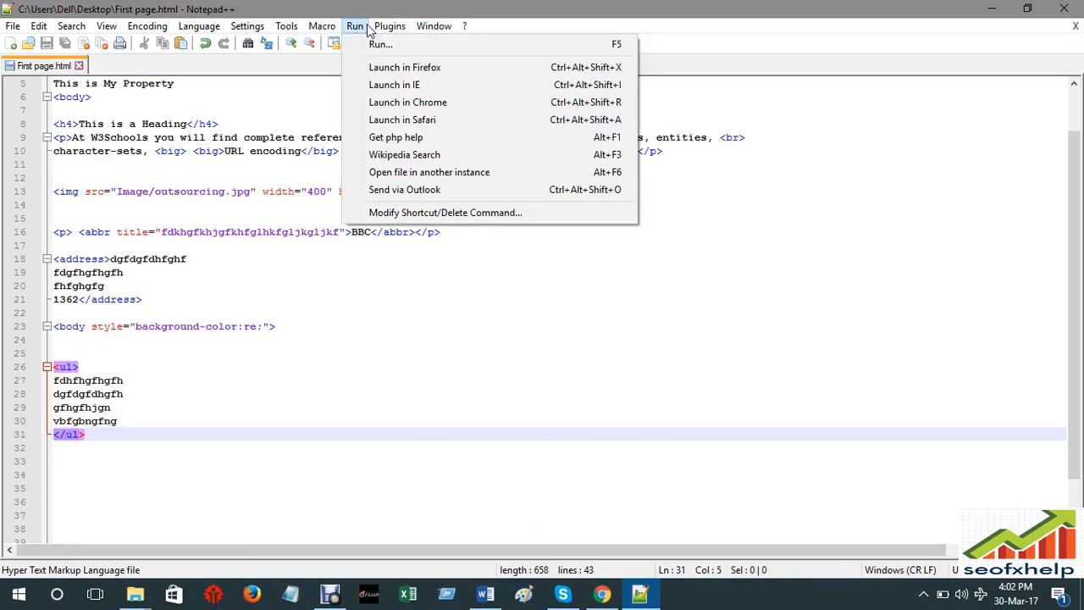
{"action": "left_click", "coordinate": [409, 103]}
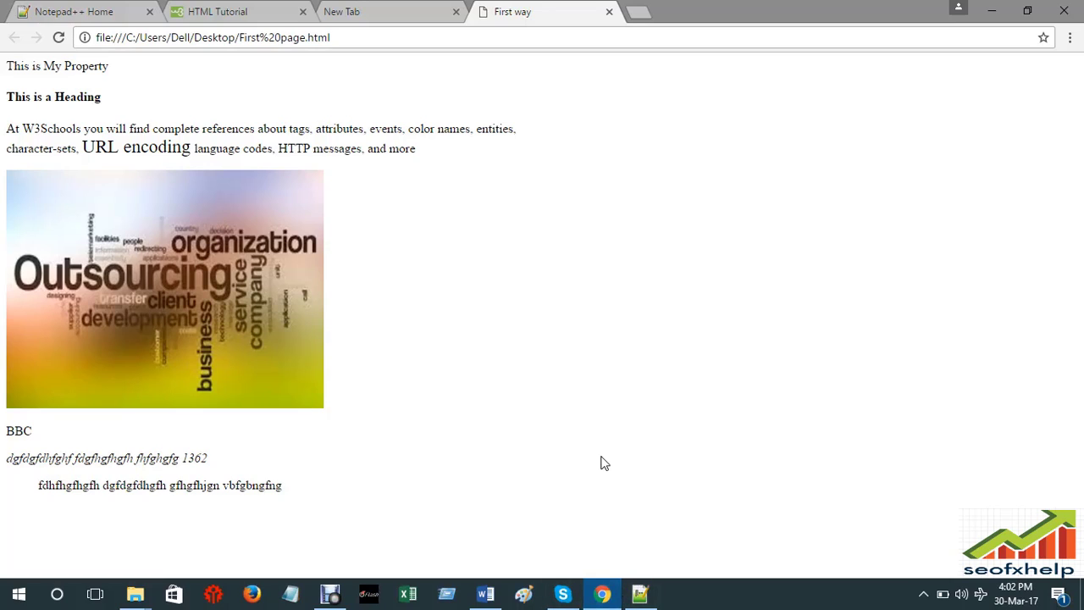
{"action": "mouse_move", "coordinate": [564, 596]}
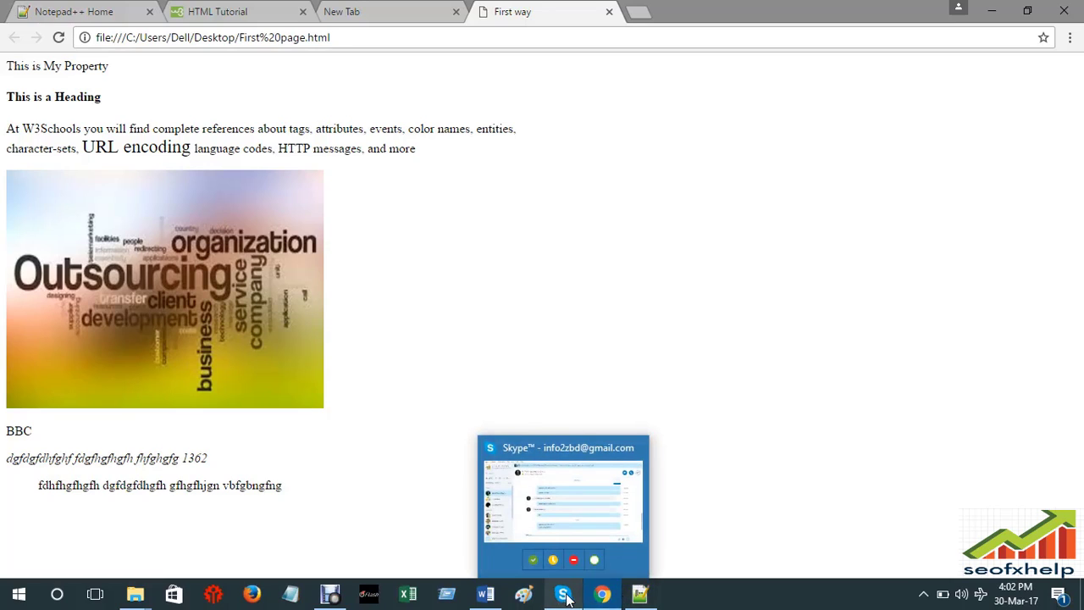
- Switch to Notepad++ and change the list's opening tag on line 26 to <li>
{"action": "left_click", "coordinate": [641, 594]}
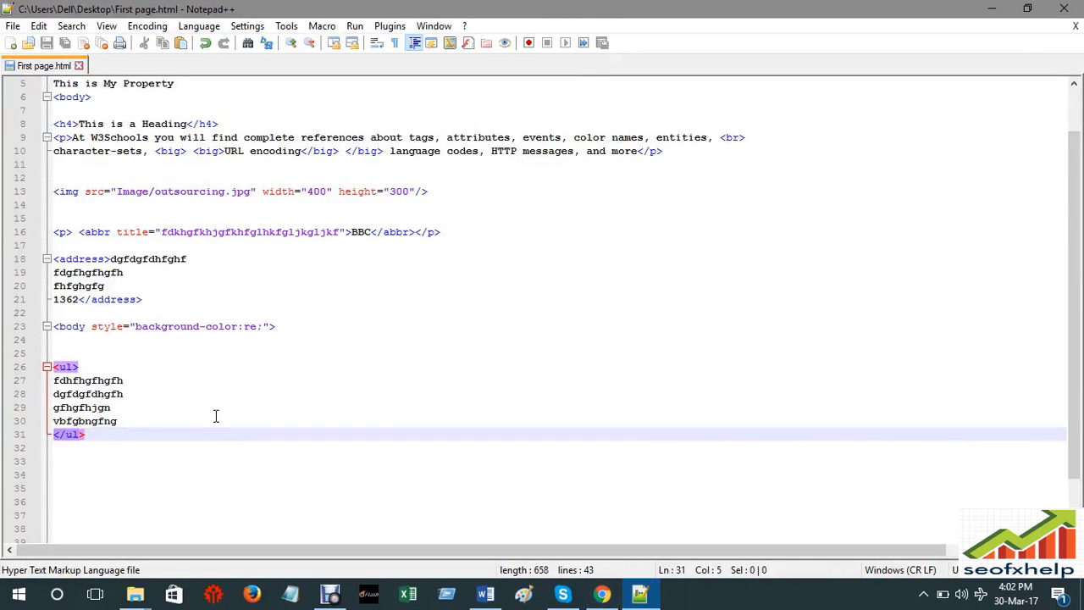
{"action": "left_click", "coordinate": [173, 381]}
{"action": "left_click", "coordinate": [72, 365]}
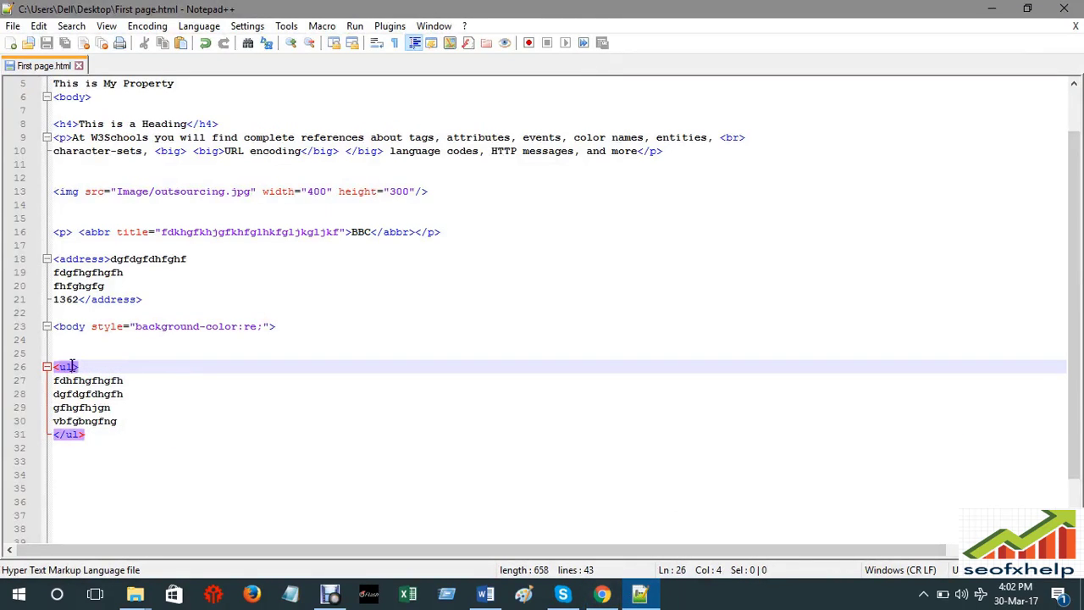
{"action": "double_click", "coordinate": [72, 365]}
{"action": "key", "text": "Delete"}
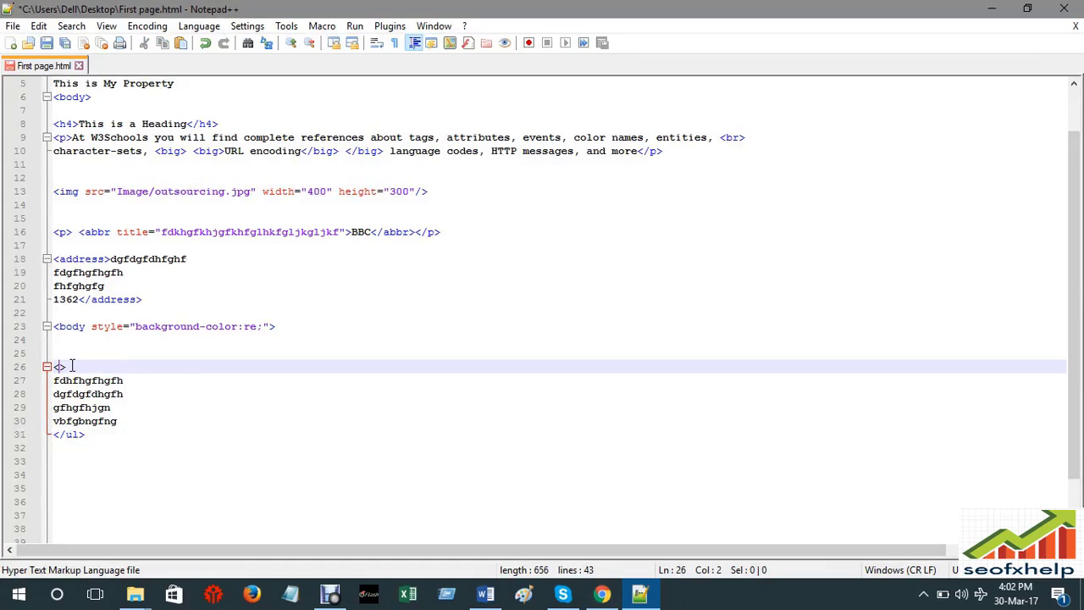
{"action": "type", "text": "li"}
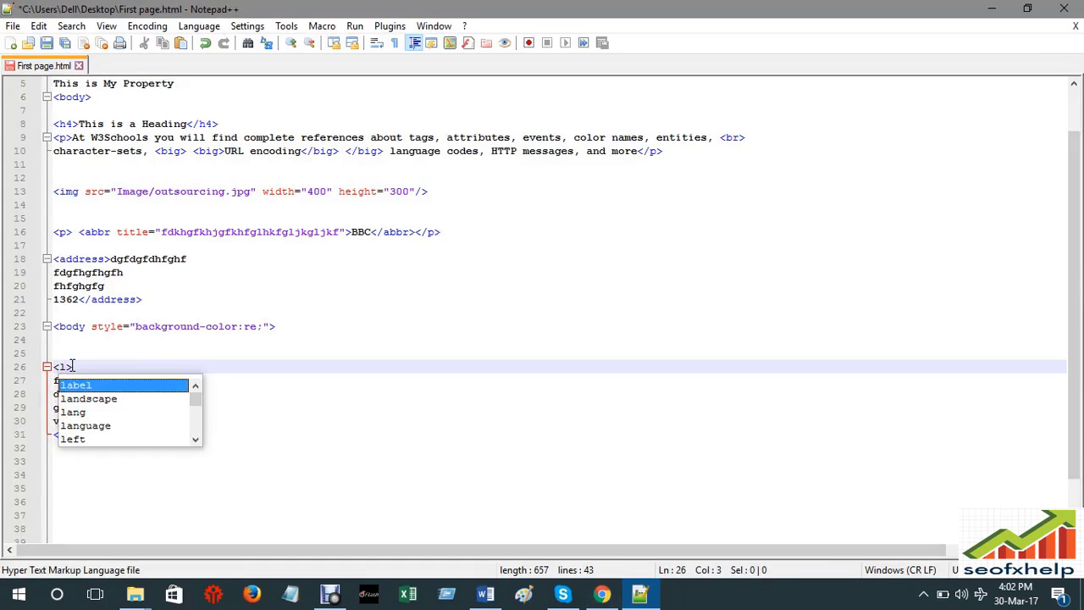
{"action": "left_click", "coordinate": [325, 352]}
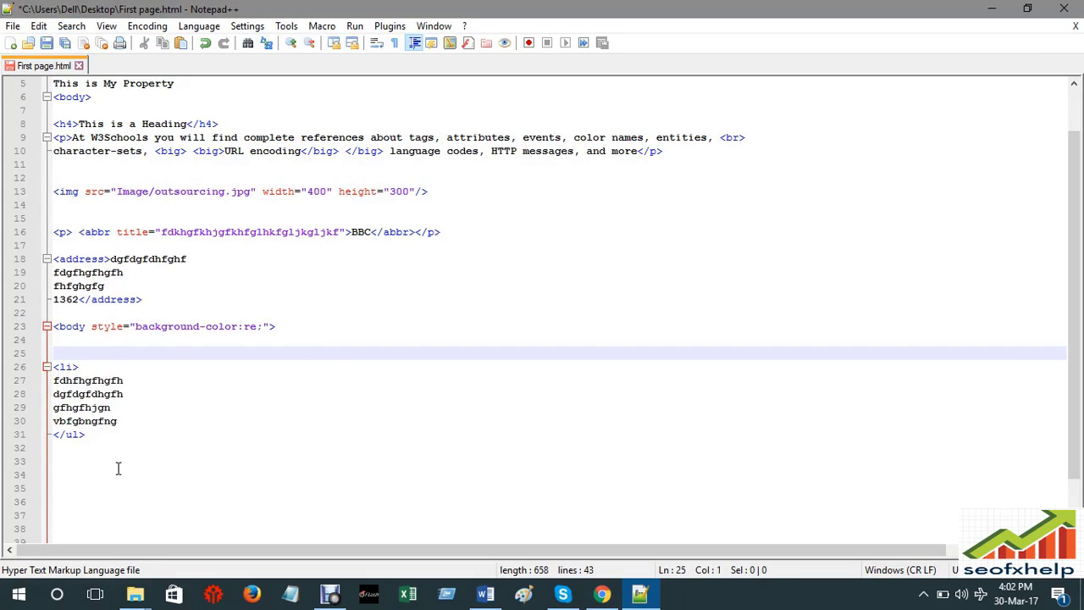
- Change the list's closing tag on line 31 to </li>
{"action": "left_click", "coordinate": [78, 434]}
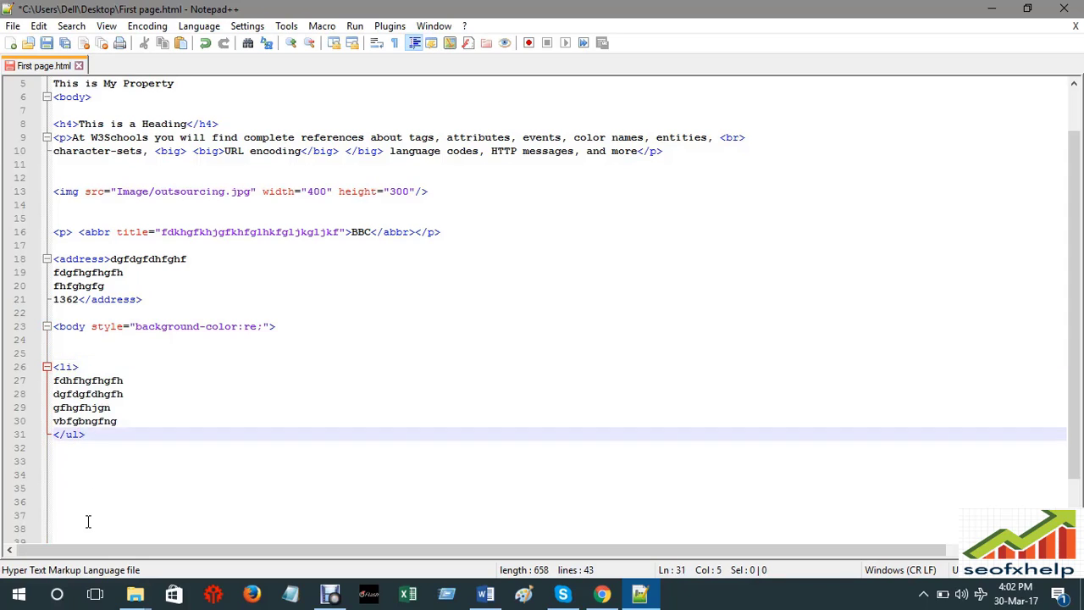
{"action": "key", "text": "BackSpace"}
{"action": "key", "text": "BackSpace"}
{"action": "type", "text": "li"}
{"action": "left_click", "coordinate": [421, 348]}
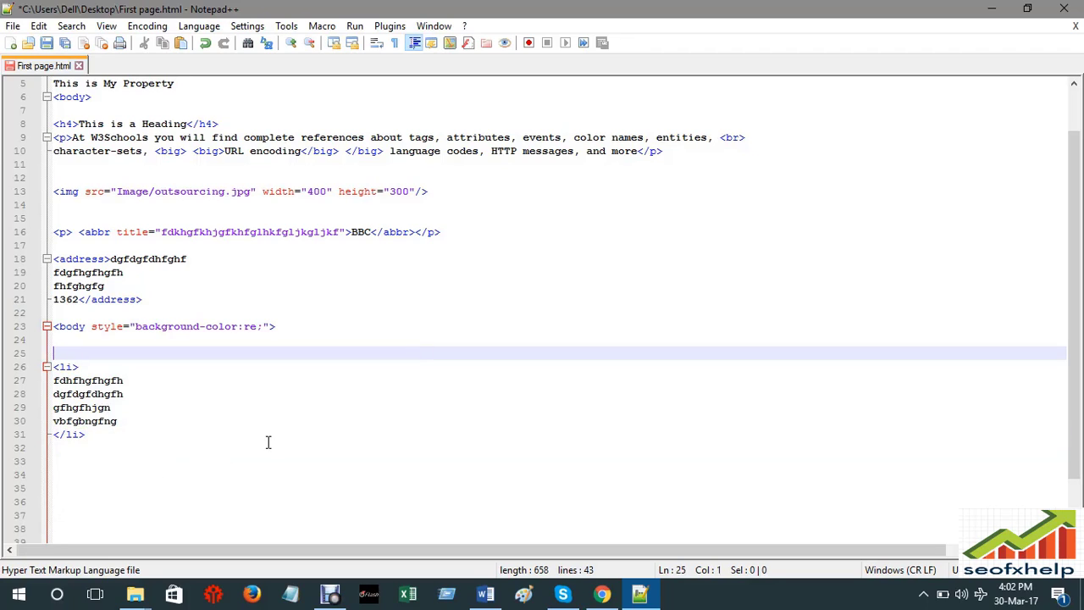
- Save First page.html and launch it in Chrome to preview the <li> version
{"action": "key", "text": "ctrl+s"}
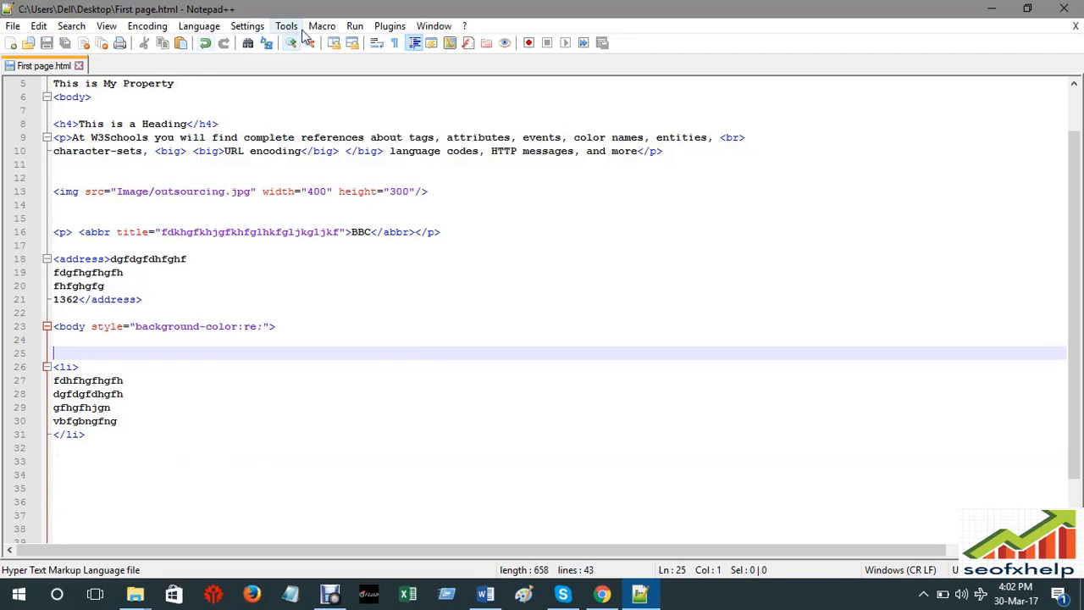
{"action": "left_click", "coordinate": [354, 26]}
{"action": "left_click", "coordinate": [415, 102]}
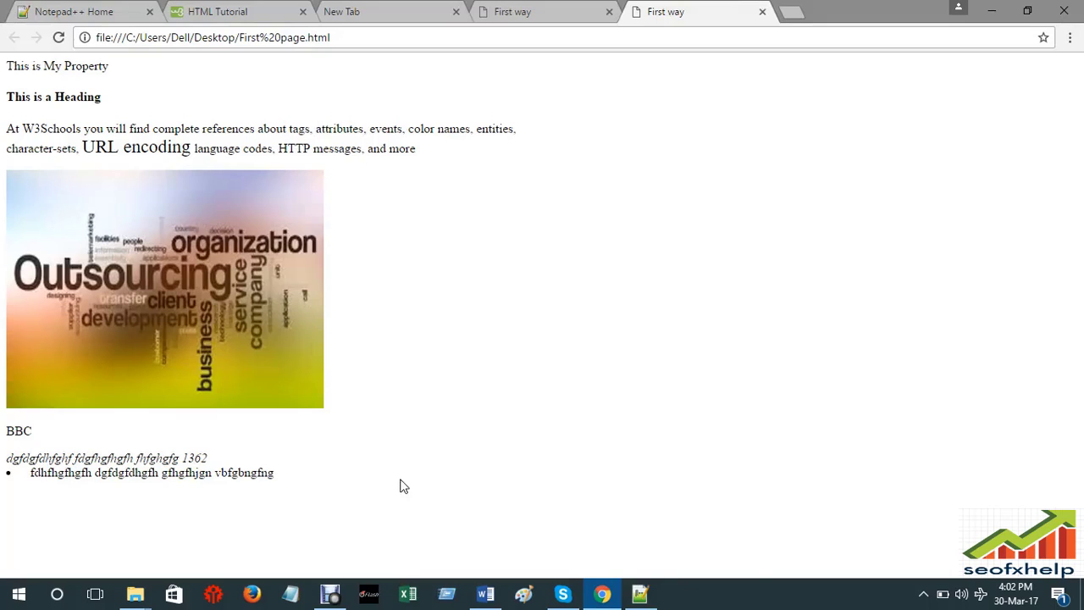
- Switch to Notepad++ and change the opening tag on line 26 to <ol>
{"action": "left_click", "coordinate": [639, 595]}
{"action": "left_click", "coordinate": [174, 399]}
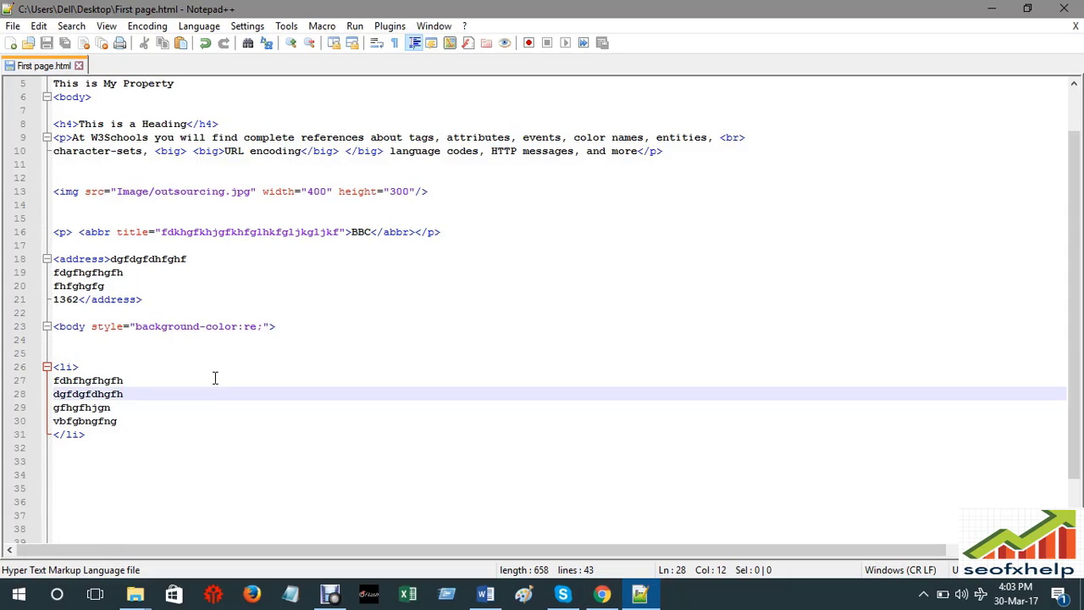
{"action": "left_click", "coordinate": [72, 370]}
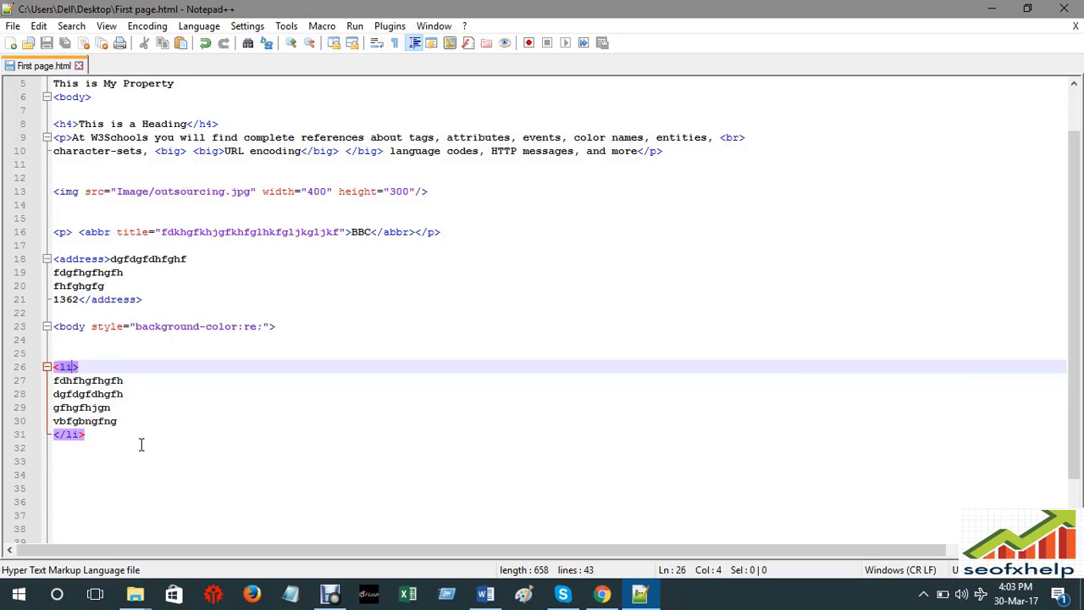
{"action": "key", "text": "BackSpace"}
{"action": "key", "text": "BackSpace"}
{"action": "type", "text": "ol"}
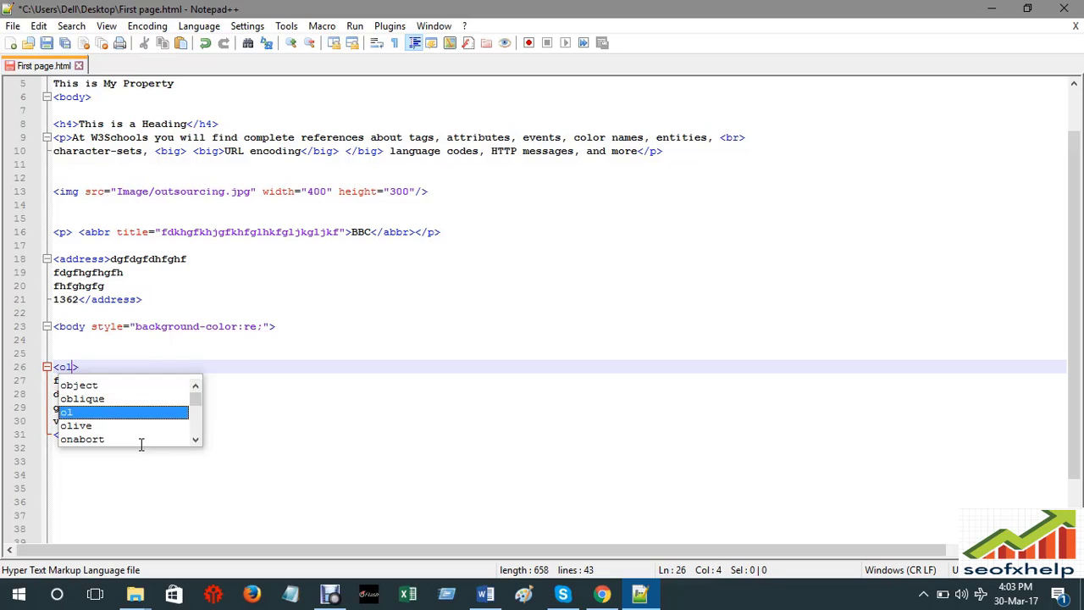
{"action": "left_click", "coordinate": [364, 324]}
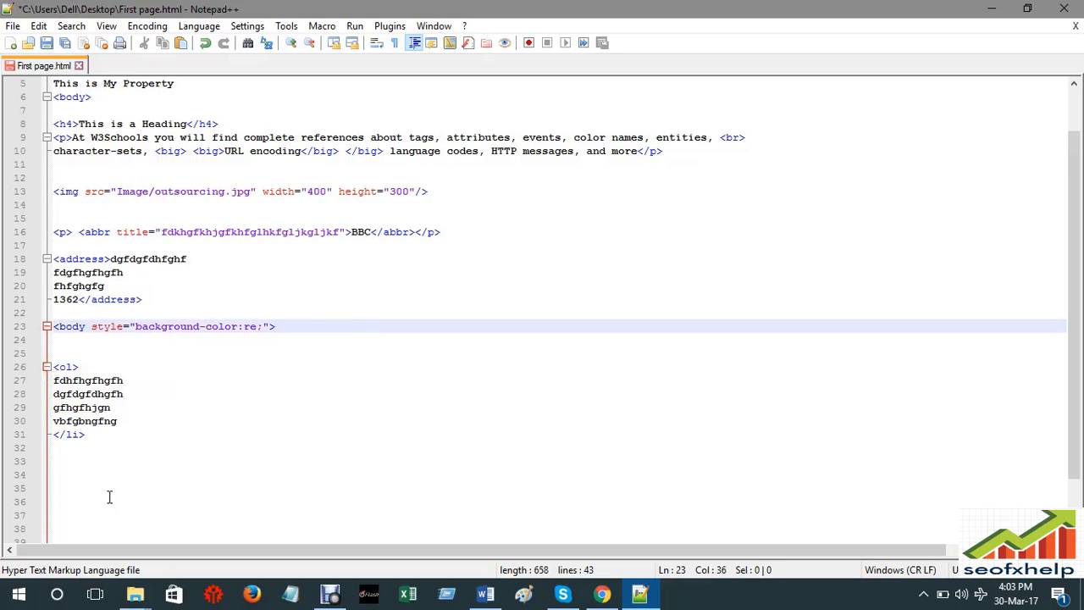
- Change the closing tag on line 31 to </ol> and save the file
{"action": "left_click", "coordinate": [80, 435]}
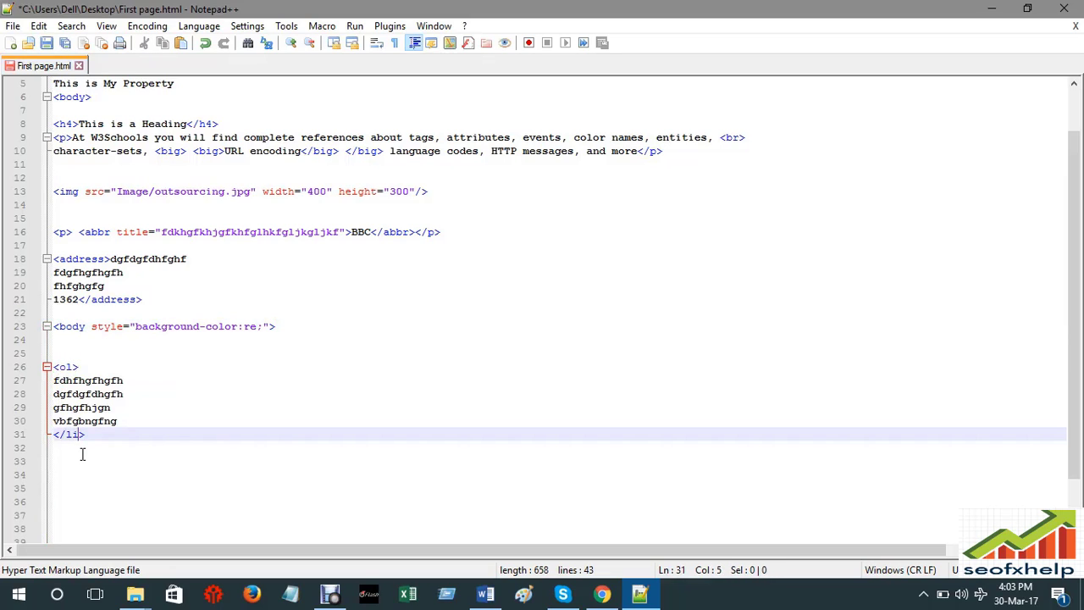
{"action": "key", "text": "BackSpace"}
{"action": "key", "text": "BackSpace"}
{"action": "type", "text": "ol"}
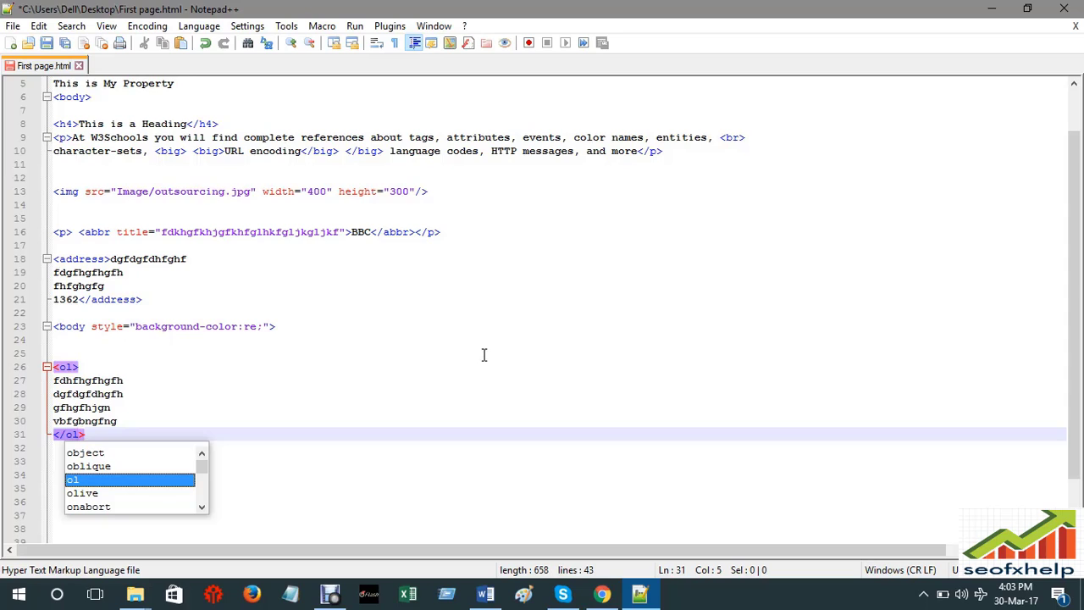
{"action": "key", "text": "ctrl+s"}
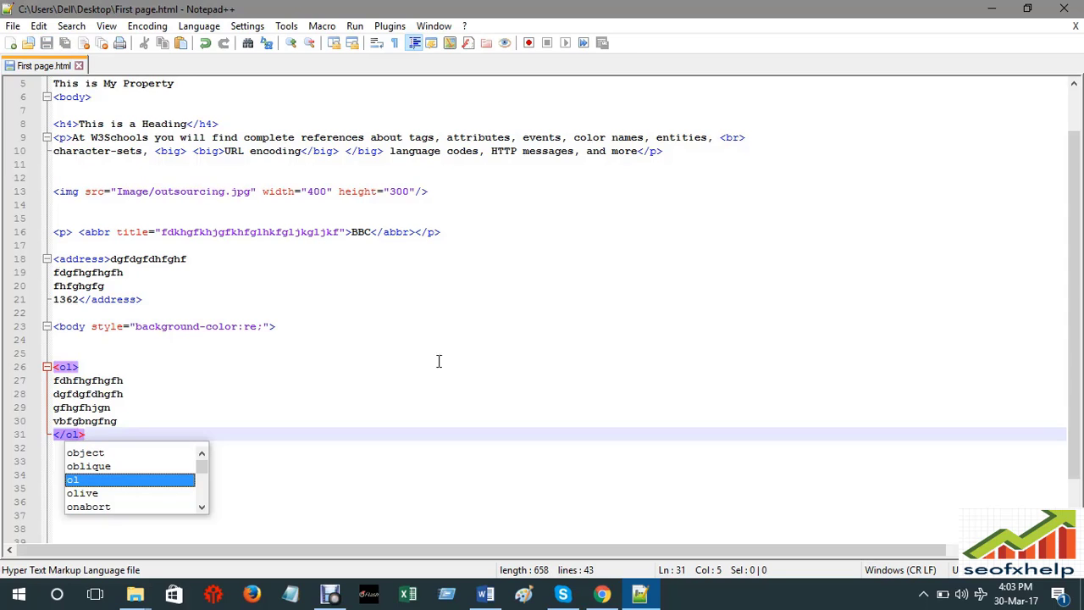
{"action": "left_click", "coordinate": [421, 380]}
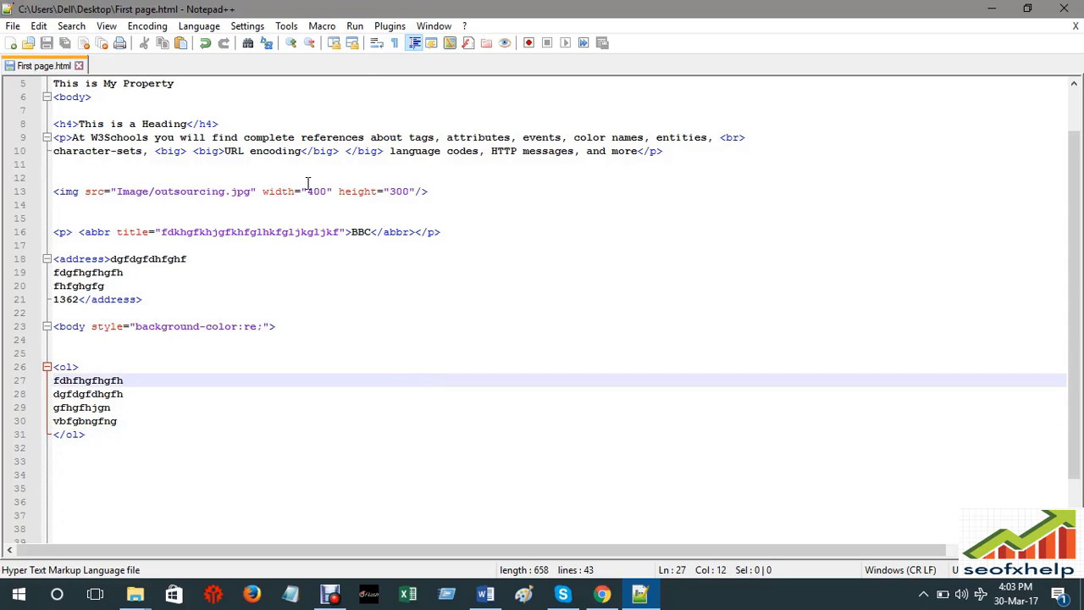
- Switch to Chrome and reload the First way page to preview the <ol> version of the list
{"action": "left_click", "coordinate": [355, 26]}
{"action": "left_click", "coordinate": [878, 52]}
{"action": "left_click", "coordinate": [601, 593]}
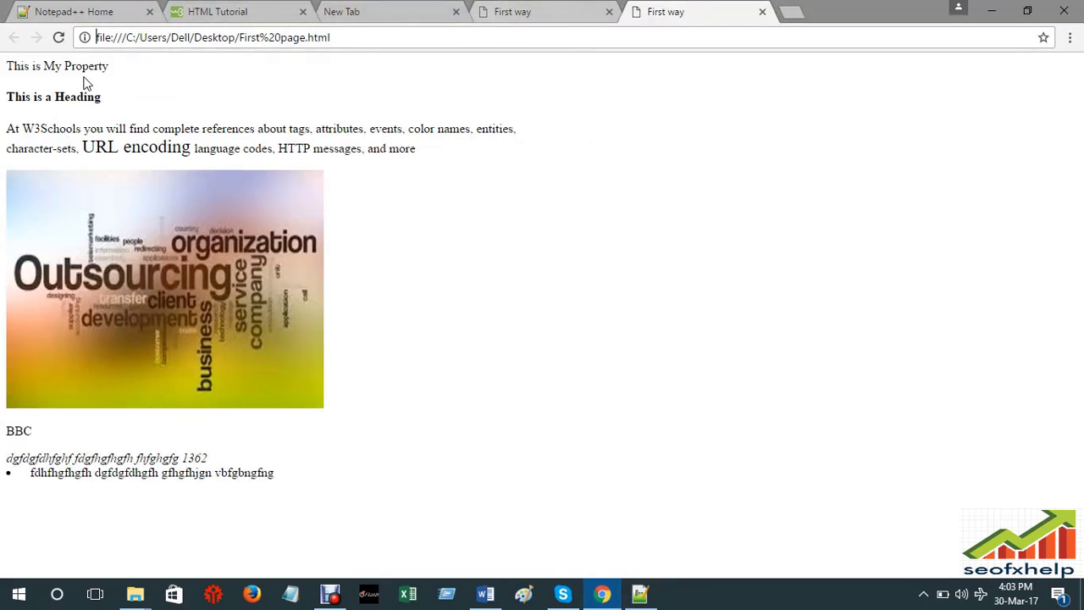
{"action": "left_click", "coordinate": [58, 37]}
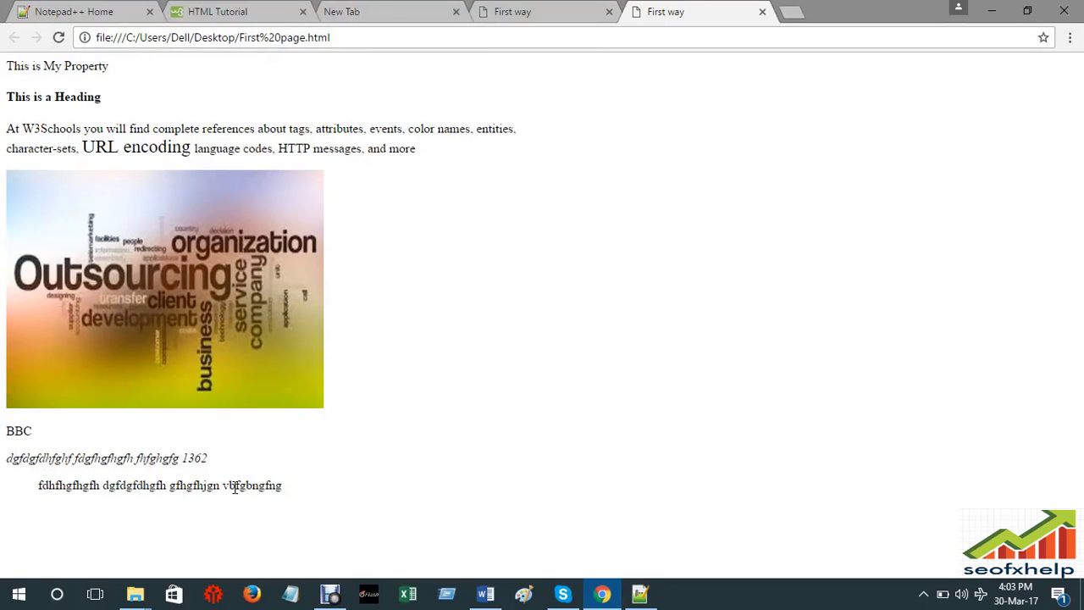
- Return to Notepad++ and insert an opening li tag before fdhfhgfhgfh on line 27
{"action": "left_click", "coordinate": [641, 593]}
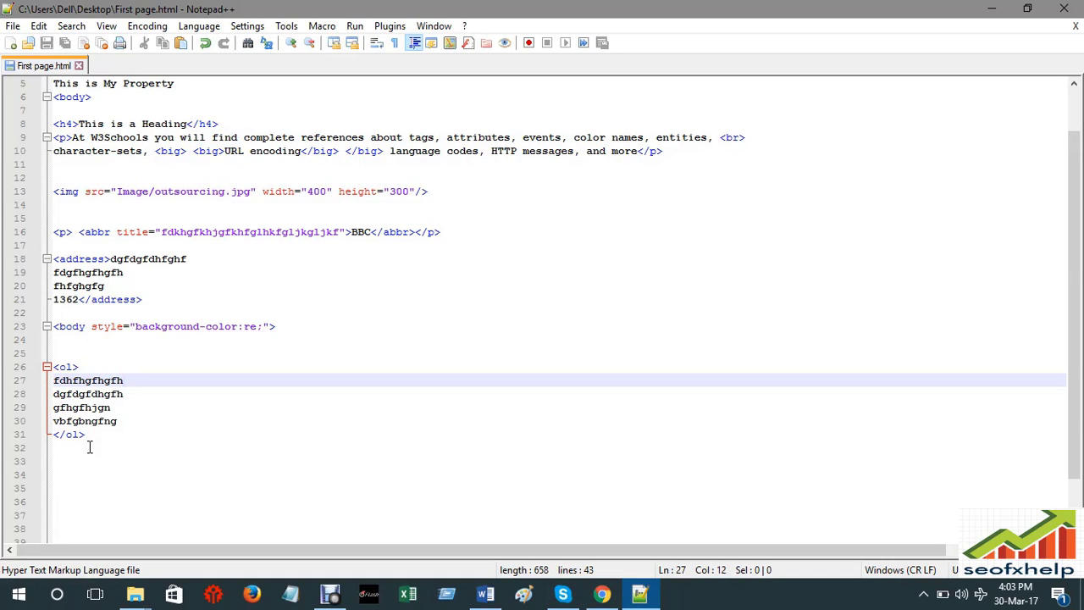
{"action": "left_click", "coordinate": [54, 381]}
{"action": "type", "text": "<"}
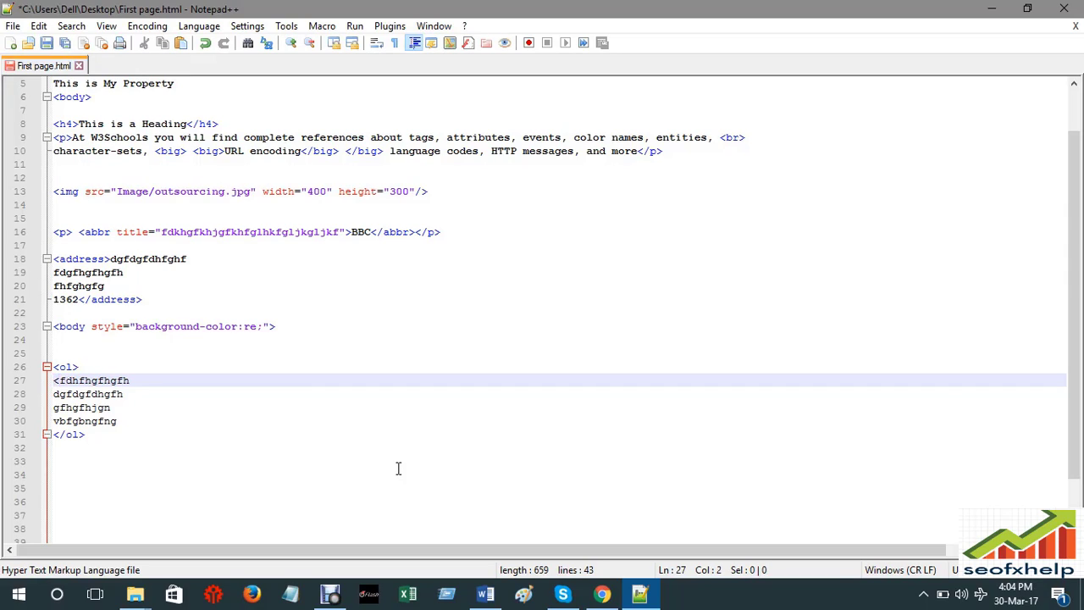
{"action": "type", "text": "li"}
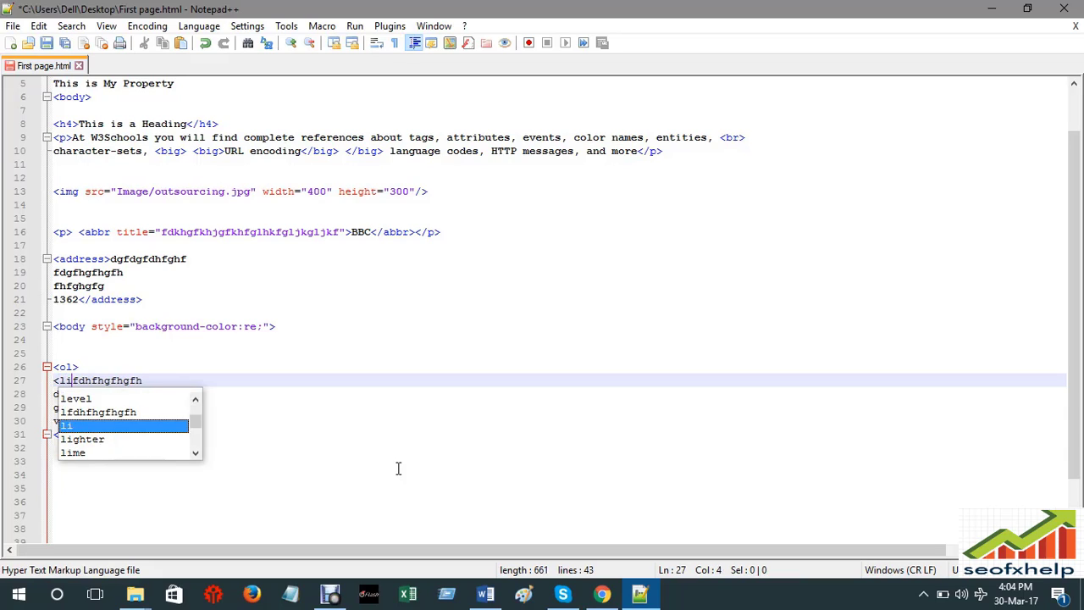
{"action": "type", "text": "<"}
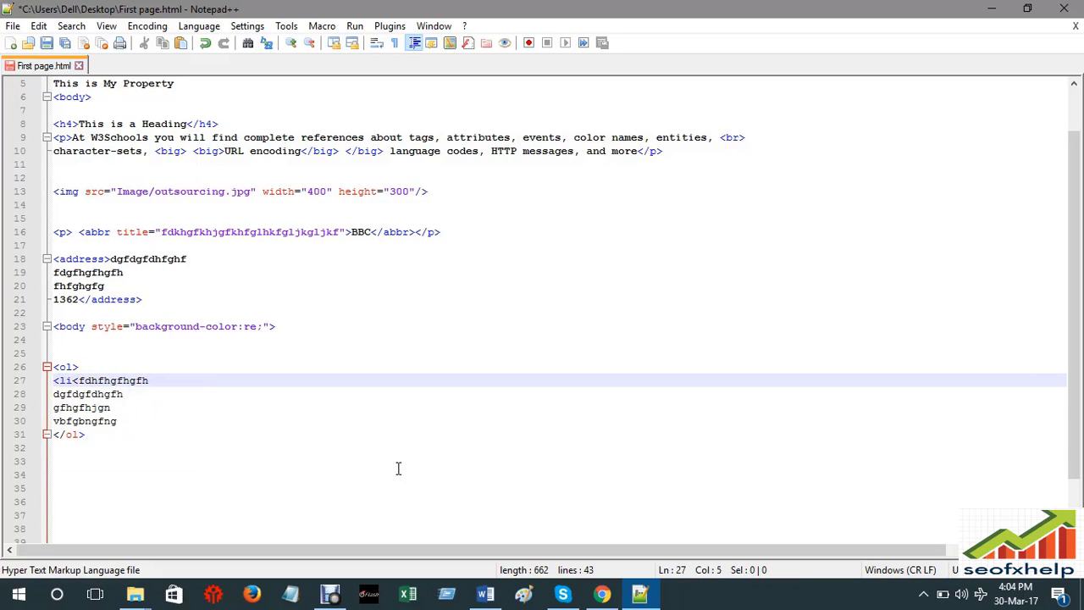
- Add a closing </li> tag after the text on line 27
{"action": "left_click", "coordinate": [151, 380]}
{"action": "type", "text": "kl"}
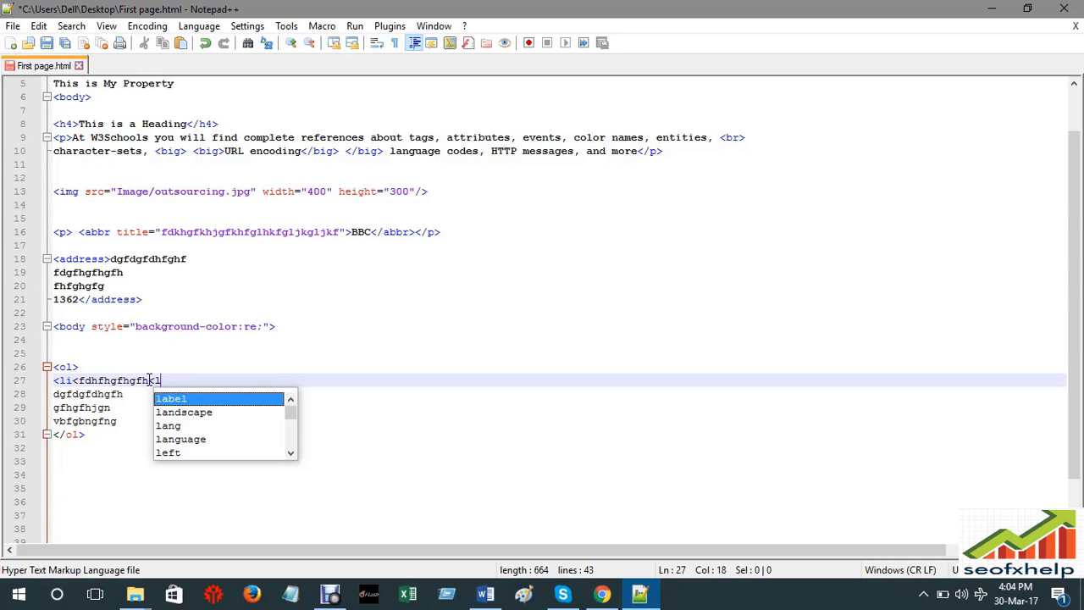
{"action": "key", "text": "Escape"}
{"action": "type", "text": "/"}
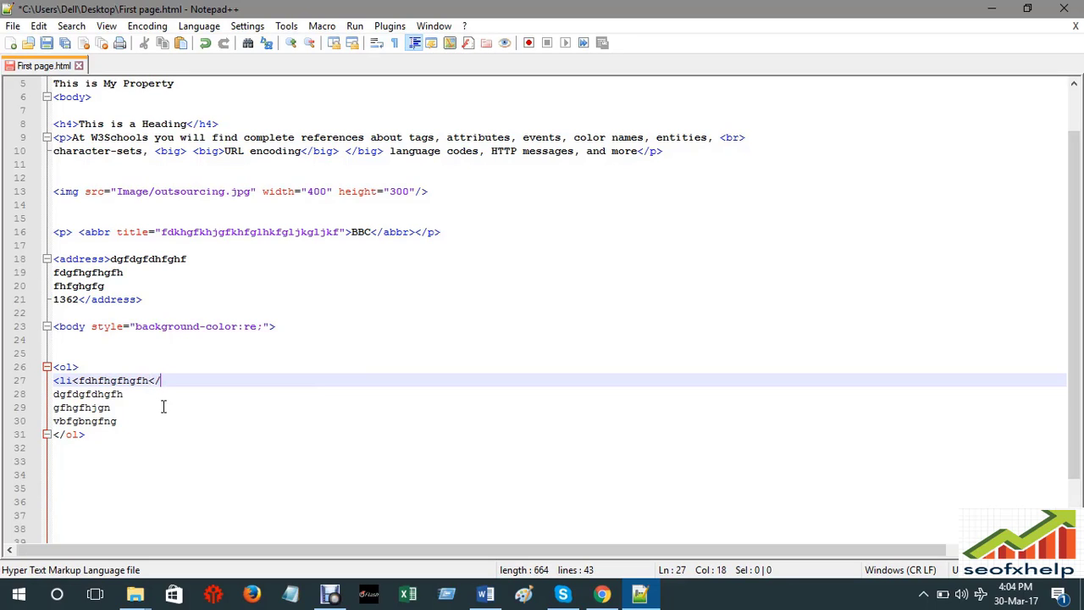
{"action": "type", "text": "li>"}
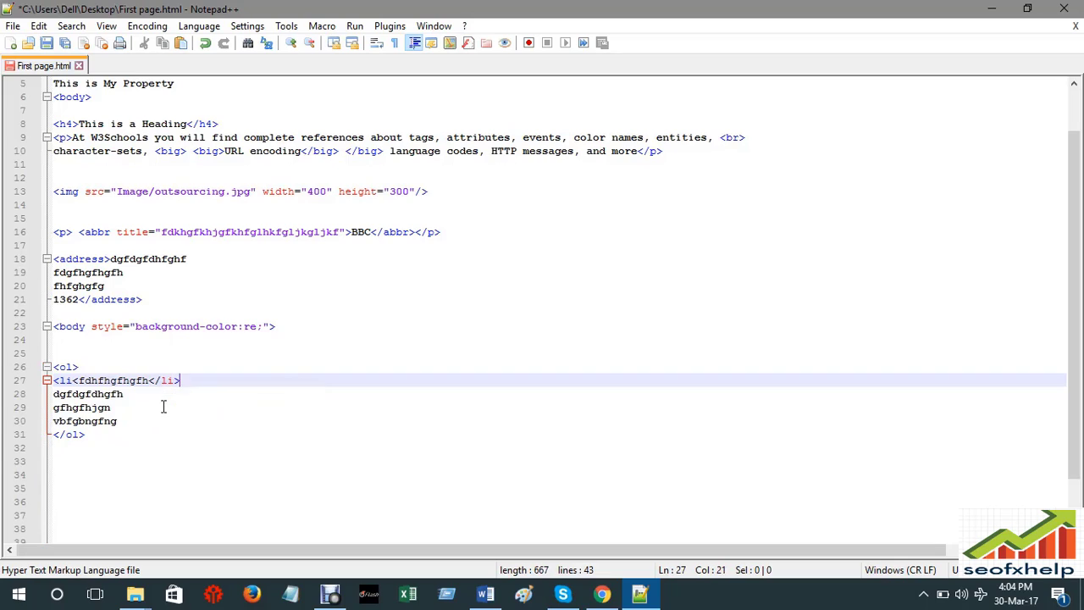
- Correct the malformed opening tag on line 27 so it reads <li>
{"action": "left_click", "coordinate": [55, 395]}
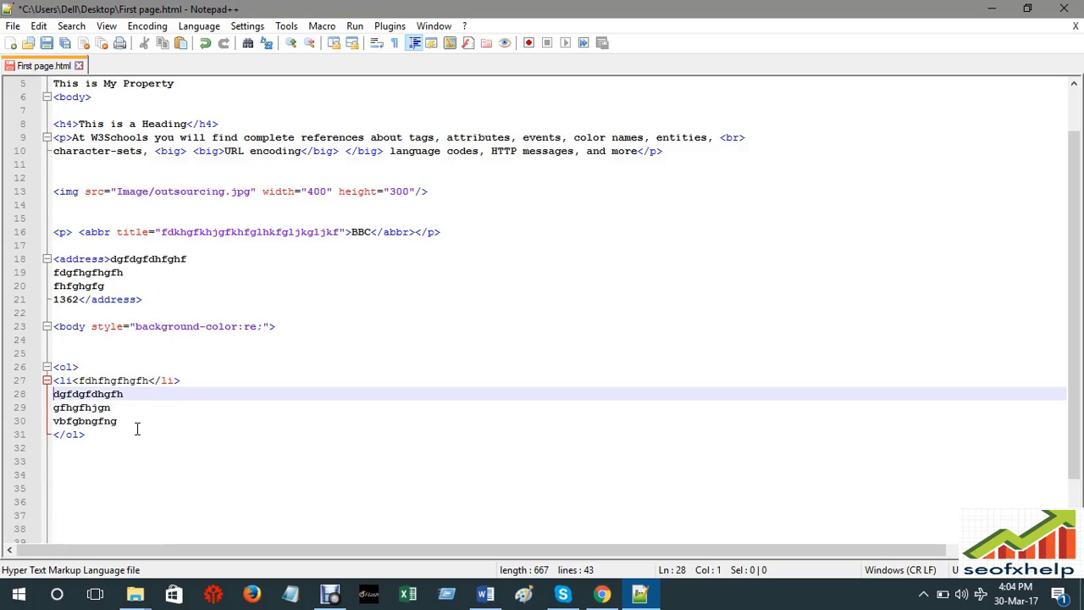
{"action": "left_click", "coordinate": [79, 381]}
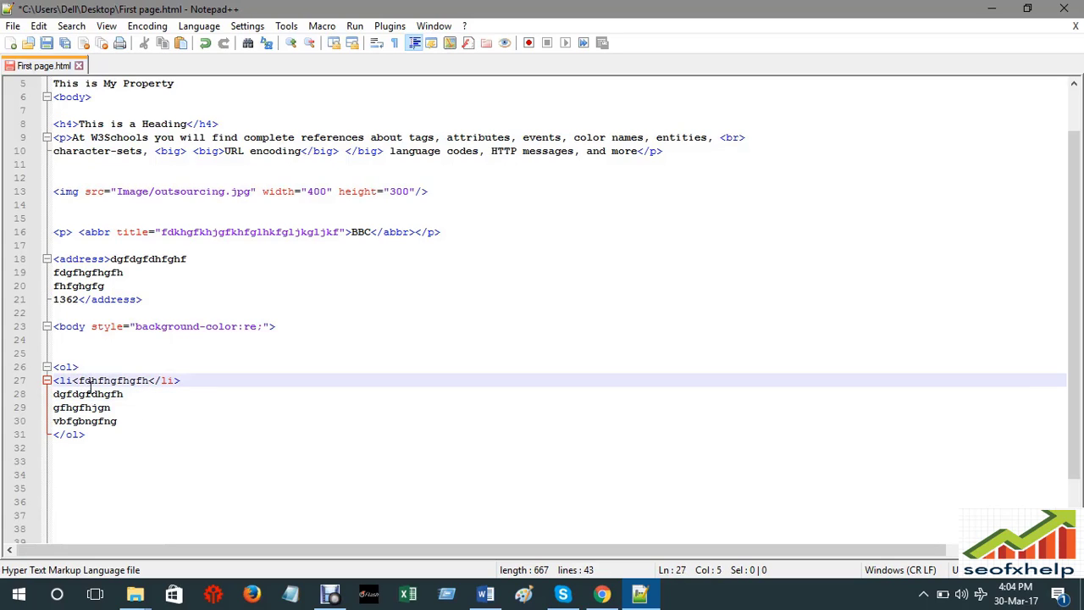
{"action": "key", "text": "BackSpace"}
{"action": "type", "text": ">"}
{"action": "left_click", "coordinate": [66, 380]}
{"action": "left_click", "coordinate": [201, 435]}
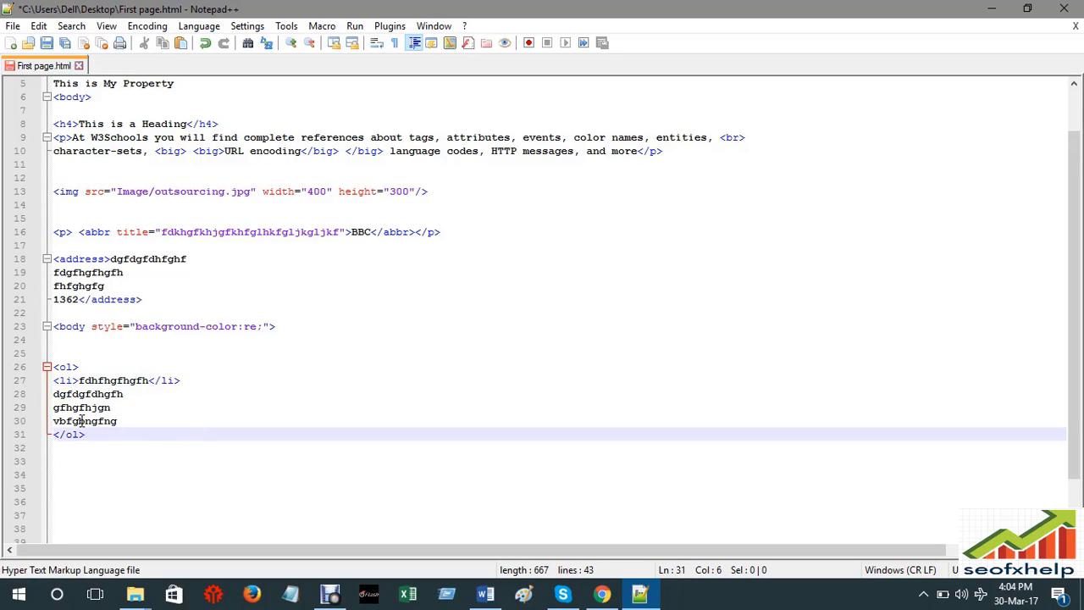
- Wrap dgfdgfdhgfh on line 28 in <li> and </li> tags and save the file
{"action": "left_click", "coordinate": [56, 394]}
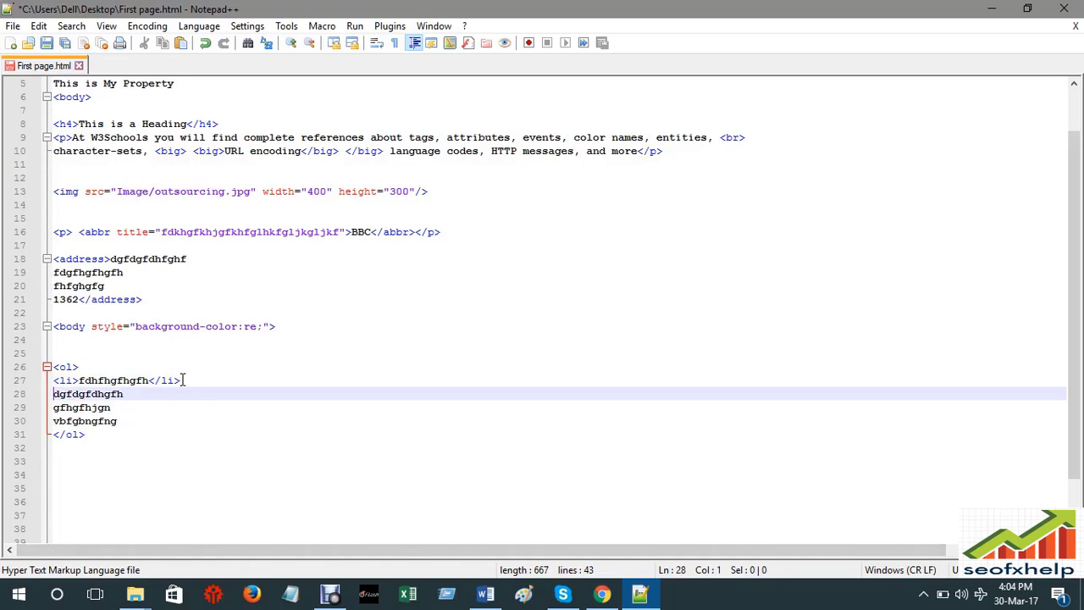
{"action": "left_click_drag", "start_coordinate": [183, 379], "coordinate": [54, 380]}
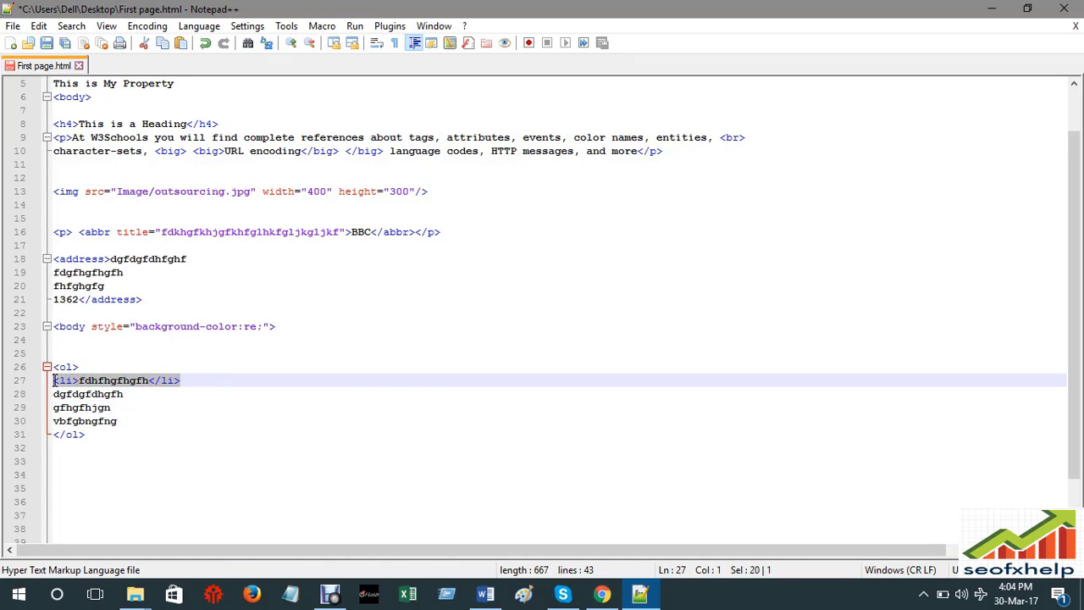
{"action": "left_click", "coordinate": [175, 397]}
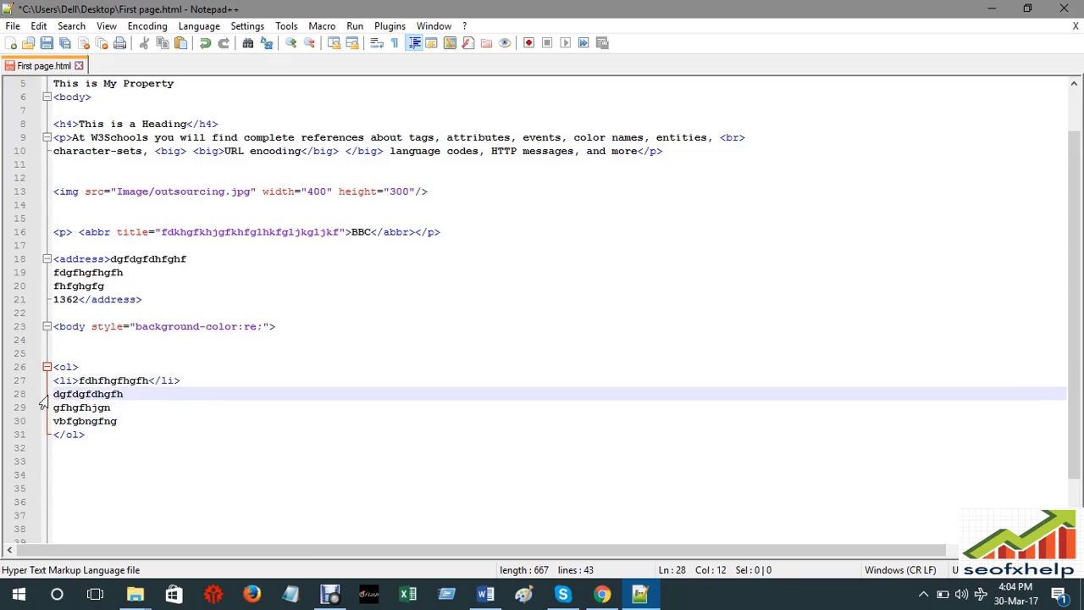
{"action": "left_click", "coordinate": [57, 394]}
{"action": "left_click", "coordinate": [54, 394]}
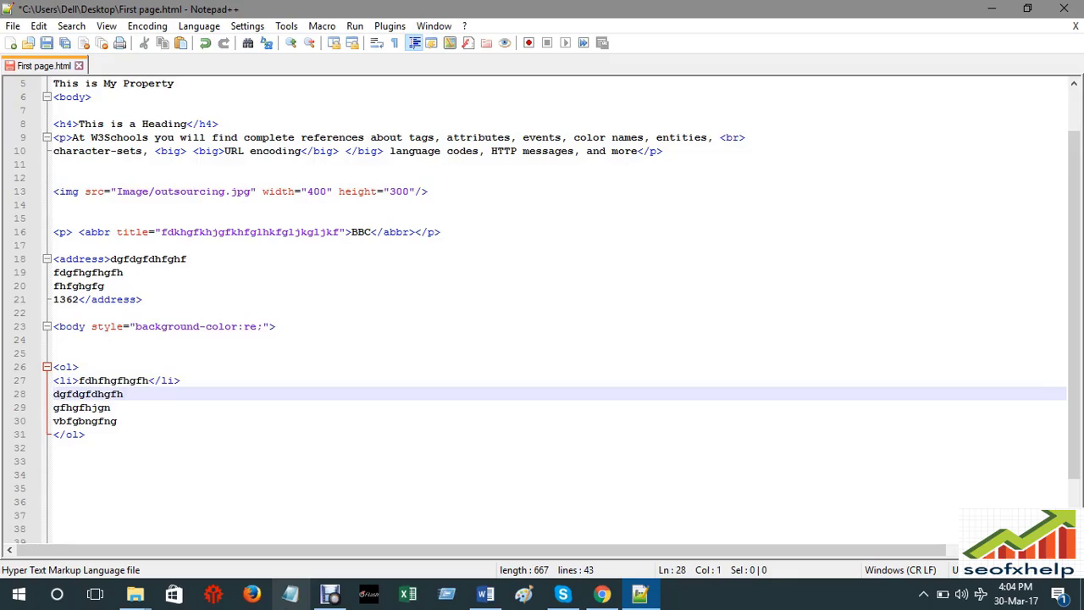
{"action": "type", "text": "<"}
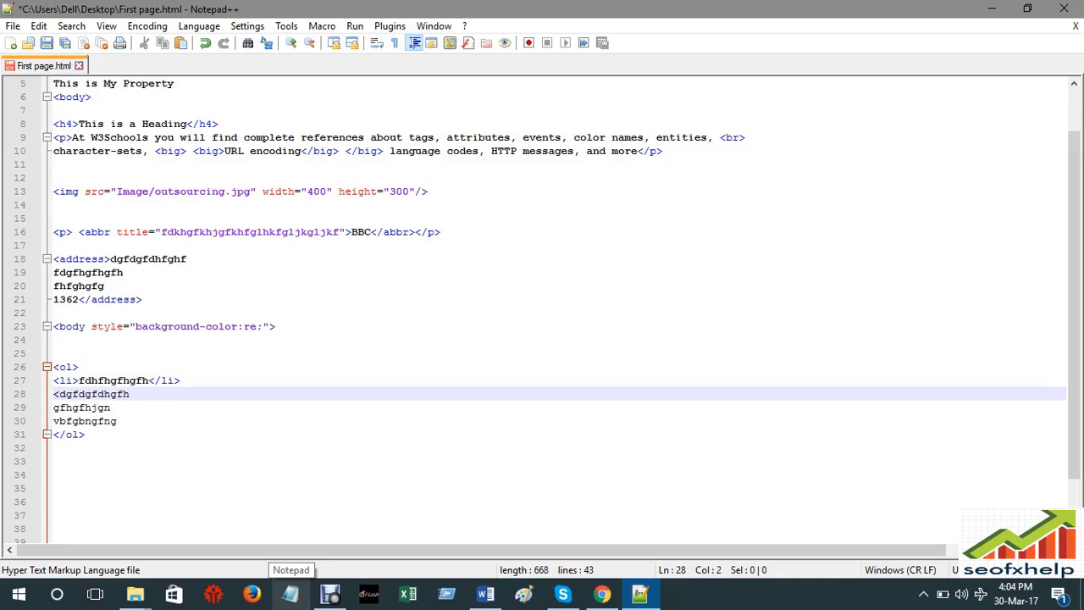
{"action": "type", "text": "li>"}
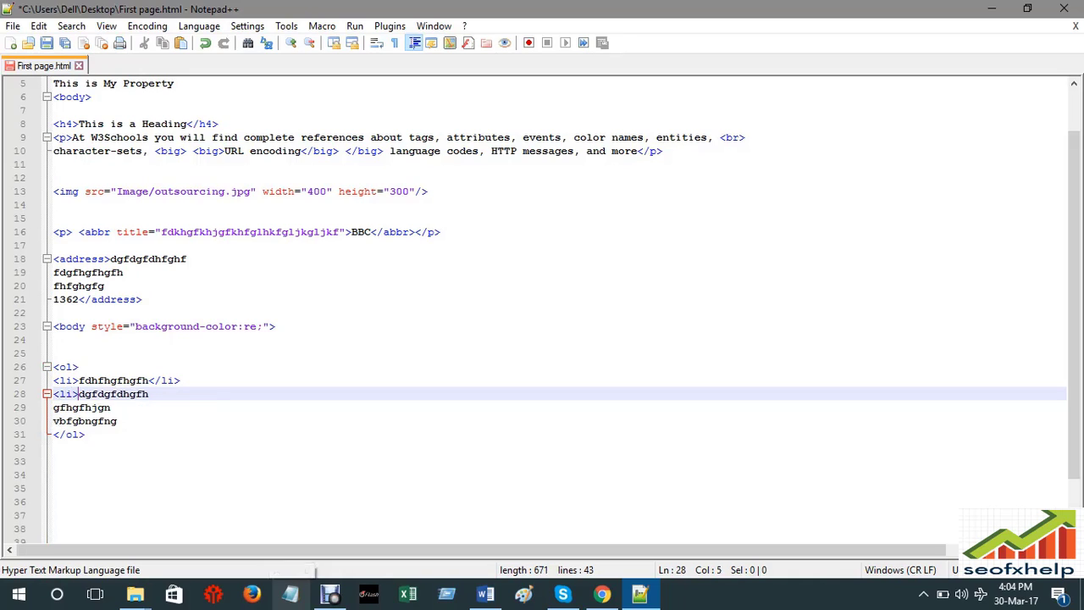
{"action": "left_click", "coordinate": [154, 395]}
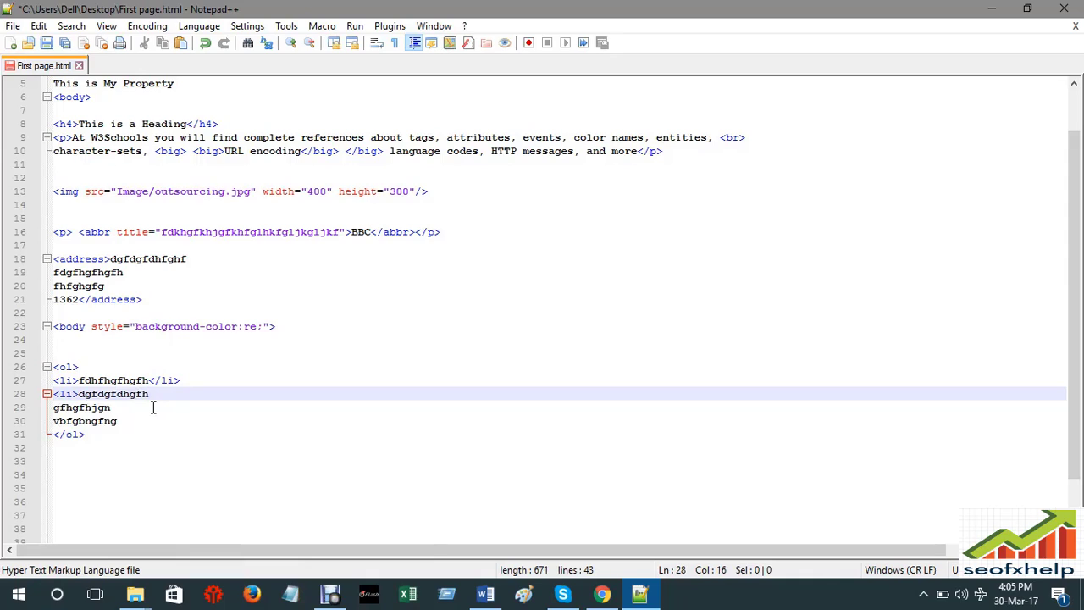
{"action": "type", "text": "</li>"}
{"action": "key", "text": "ctrl+s"}
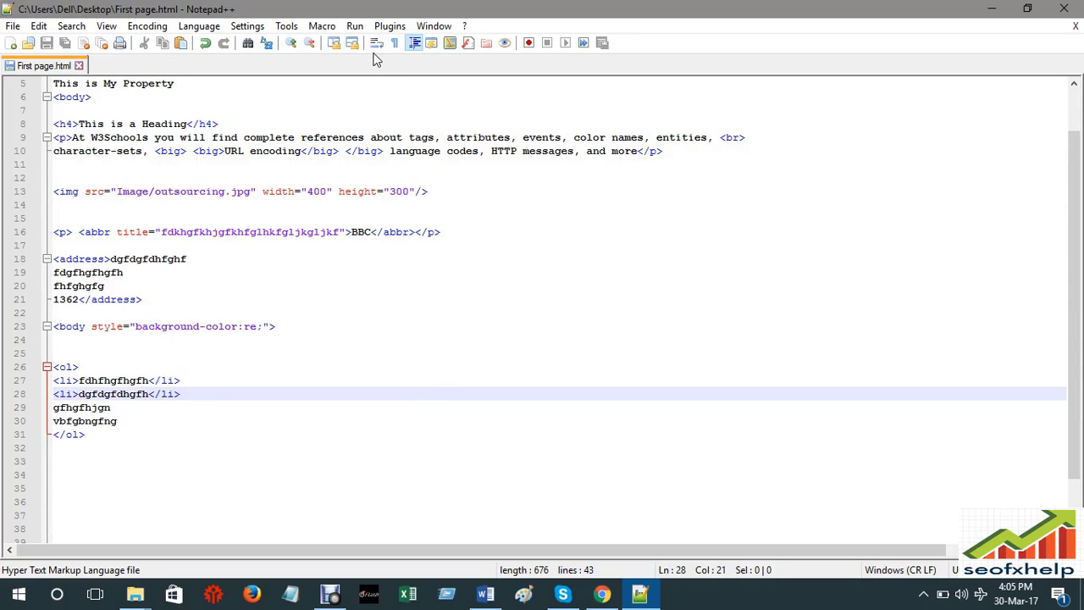
- Delete the two untagged lines, gfhgfhjgn and vbfgbngfng, above the closing </ol> tag
{"action": "left_click", "coordinate": [355, 26]}
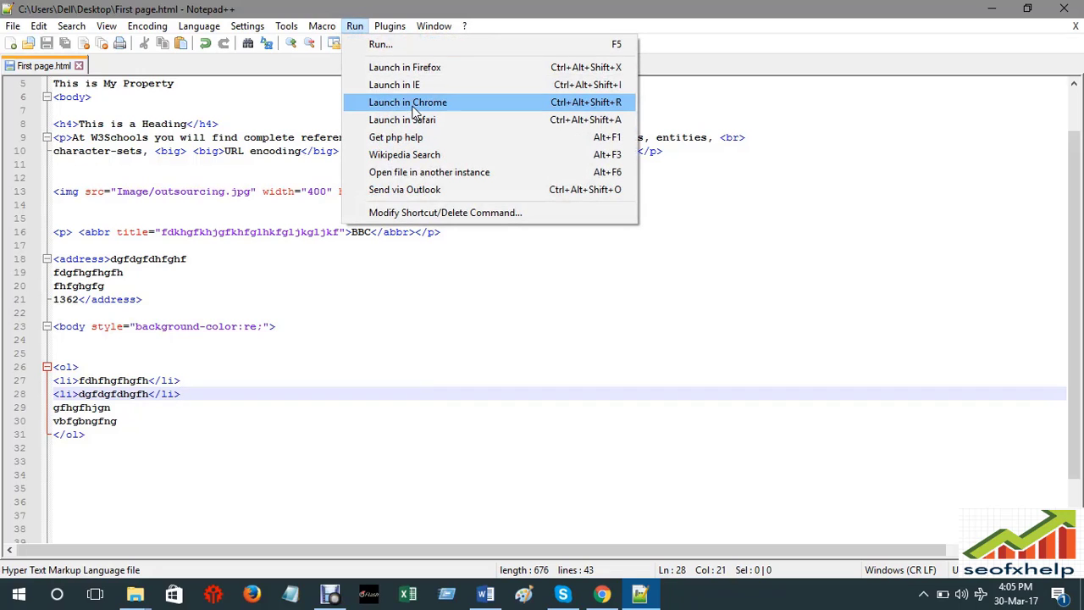
{"action": "left_click", "coordinate": [123, 421]}
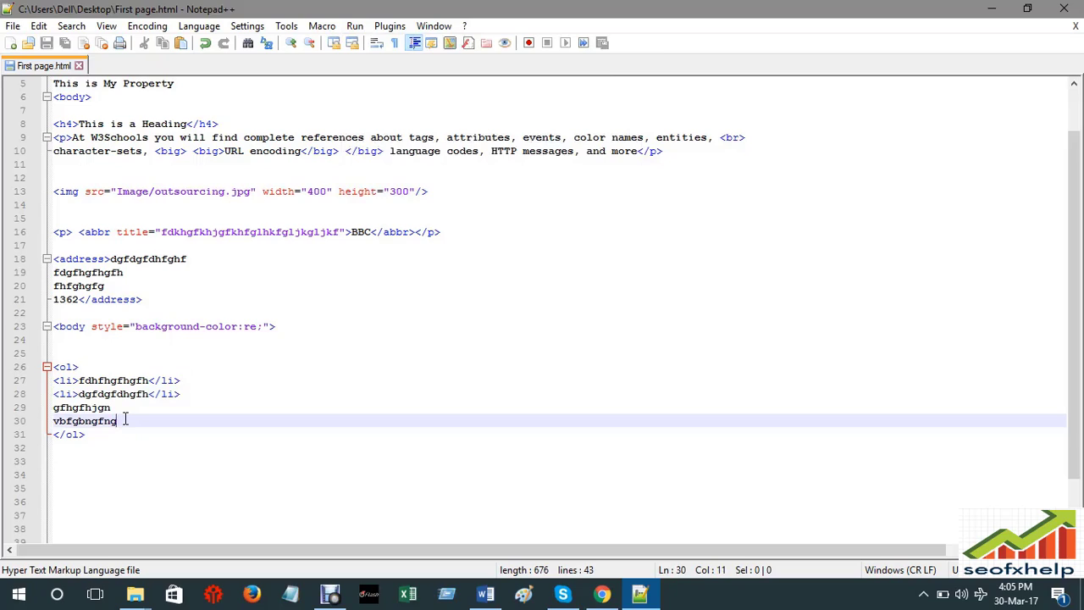
{"action": "key", "text": "BackSpace"}
{"action": "key", "text": "BackSpace"}
{"action": "key", "text": "BackSpace"}
{"action": "key", "text": "BackSpace"}
{"action": "key", "text": "BackSpace"}
{"action": "key", "text": "BackSpace"}
{"action": "key", "text": "BackSpace"}
{"action": "key", "text": "BackSpace"}
{"action": "key", "text": "BackSpace"}
{"action": "key", "text": "BackSpace"}
{"action": "key", "text": "BackSpace"}
{"action": "key", "text": "BackSpace"}
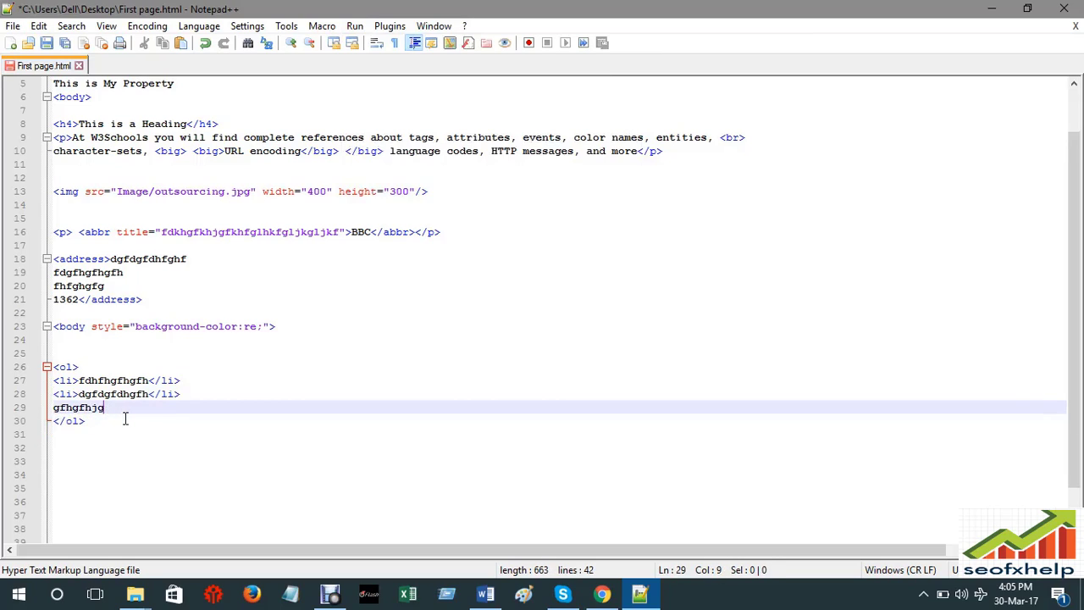
{"action": "key", "text": "BackSpace"}
{"action": "key", "text": "BackSpace"}
{"action": "key", "text": "BackSpace"}
{"action": "key", "text": "BackSpace"}
{"action": "key", "text": "BackSpace"}
{"action": "key", "text": "BackSpace"}
{"action": "key", "text": "BackSpace"}
{"action": "key", "text": "BackSpace"}
{"action": "key", "text": "BackSpace"}
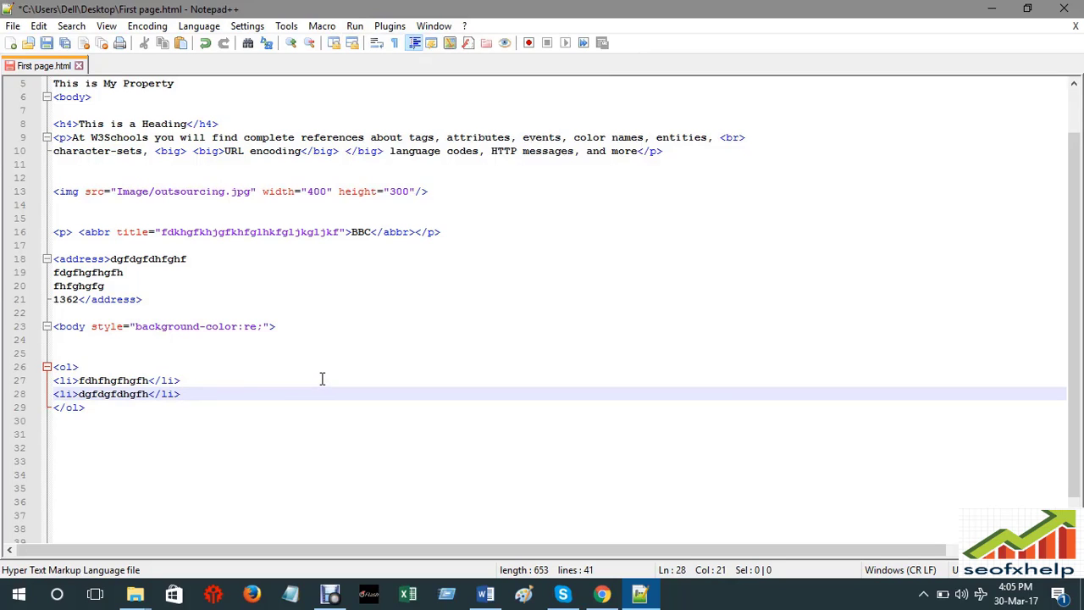
- Save First page.html, launch it in Chrome to preview the <ol> list with <li> items, and return to Notepad++
{"action": "key", "text": "ctrl+s"}
{"action": "left_click", "coordinate": [355, 26]}
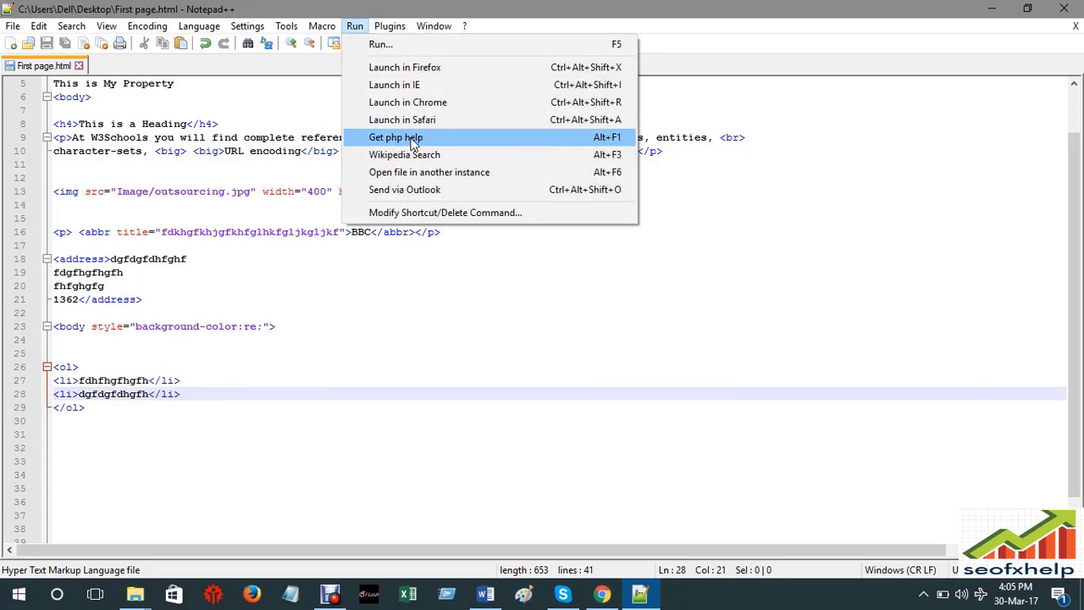
{"action": "left_click", "coordinate": [401, 110]}
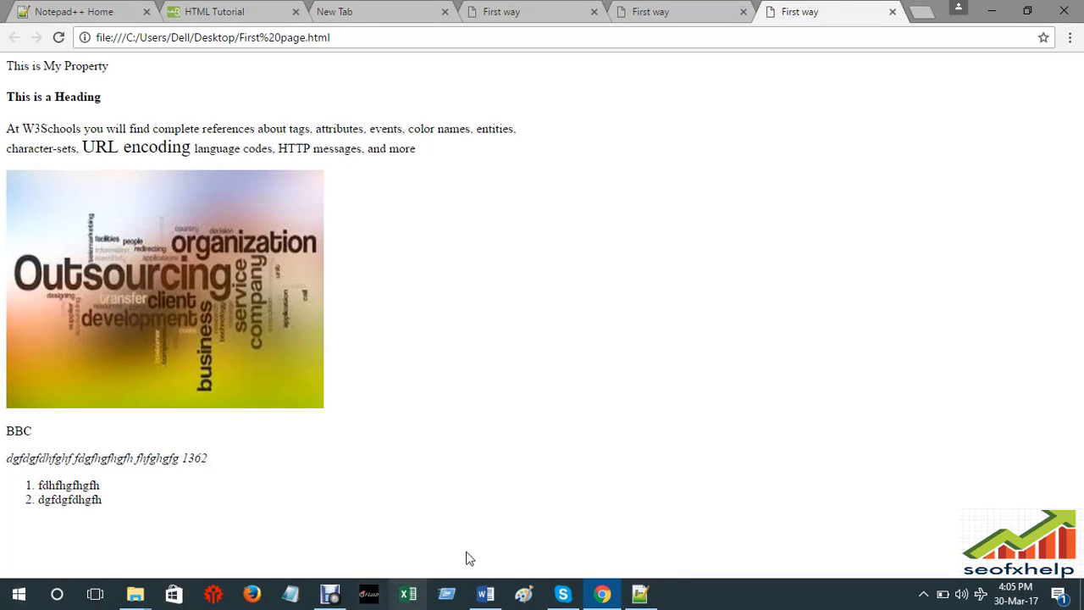
{"action": "left_click", "coordinate": [641, 597]}
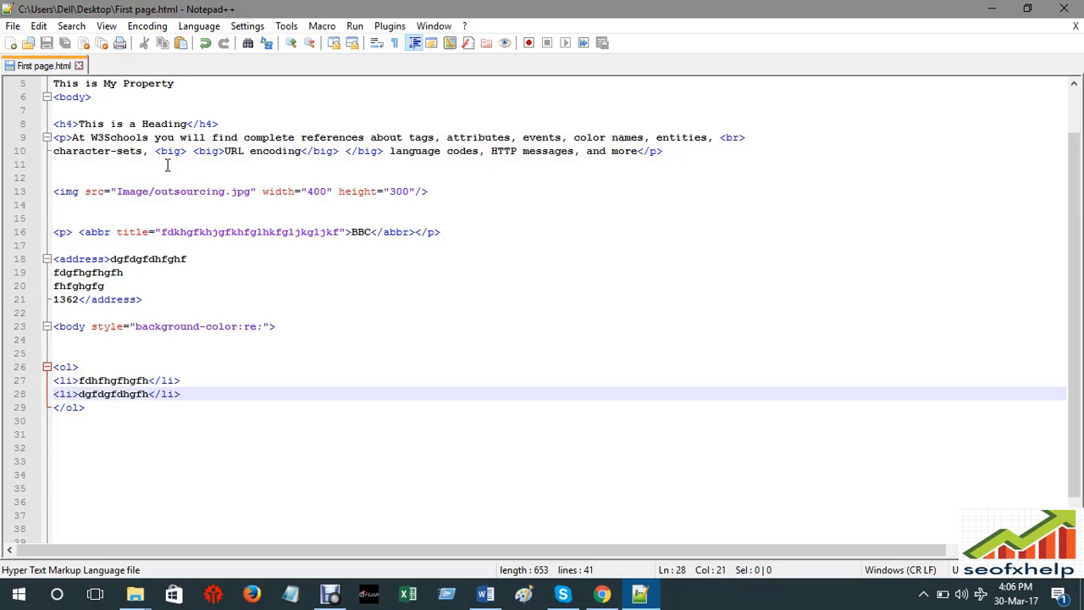
{"action": "left_click", "coordinate": [71, 382]}
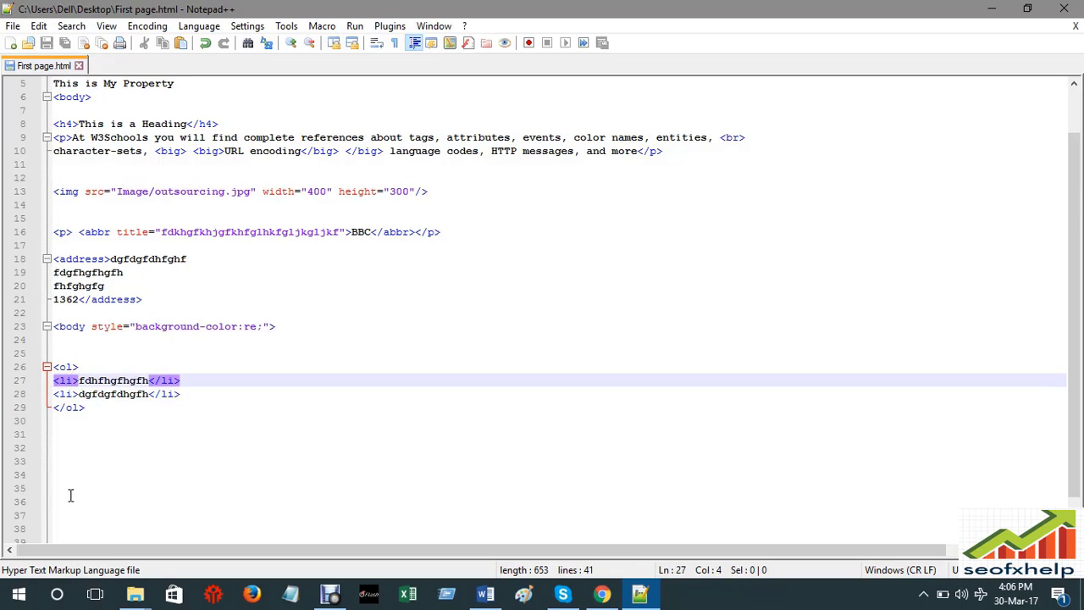
{"action": "key", "text": "BackSpace"}
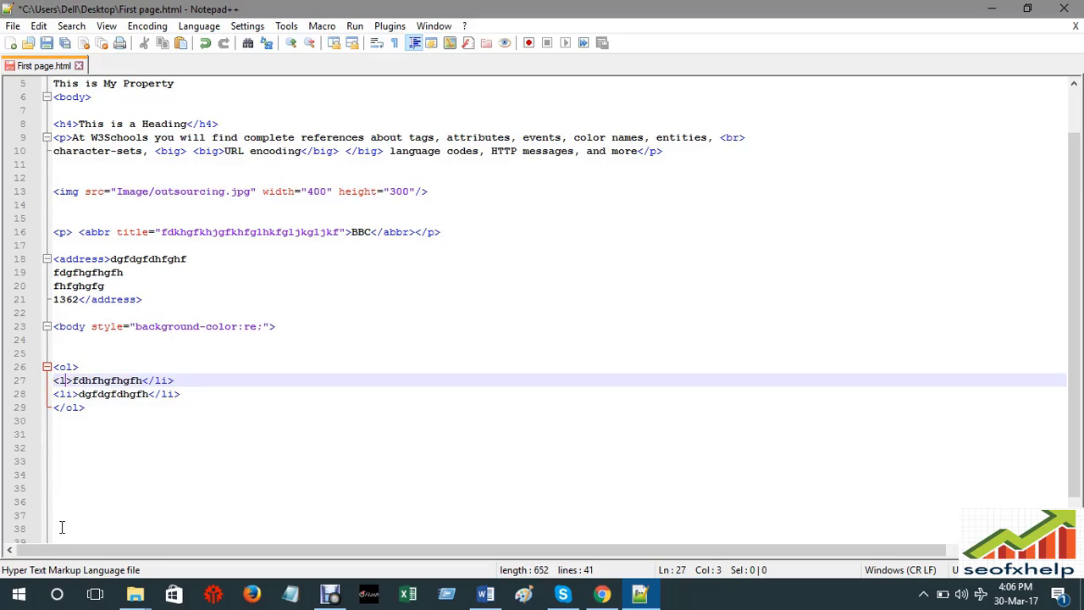
{"action": "key", "text": "BackSpace"}
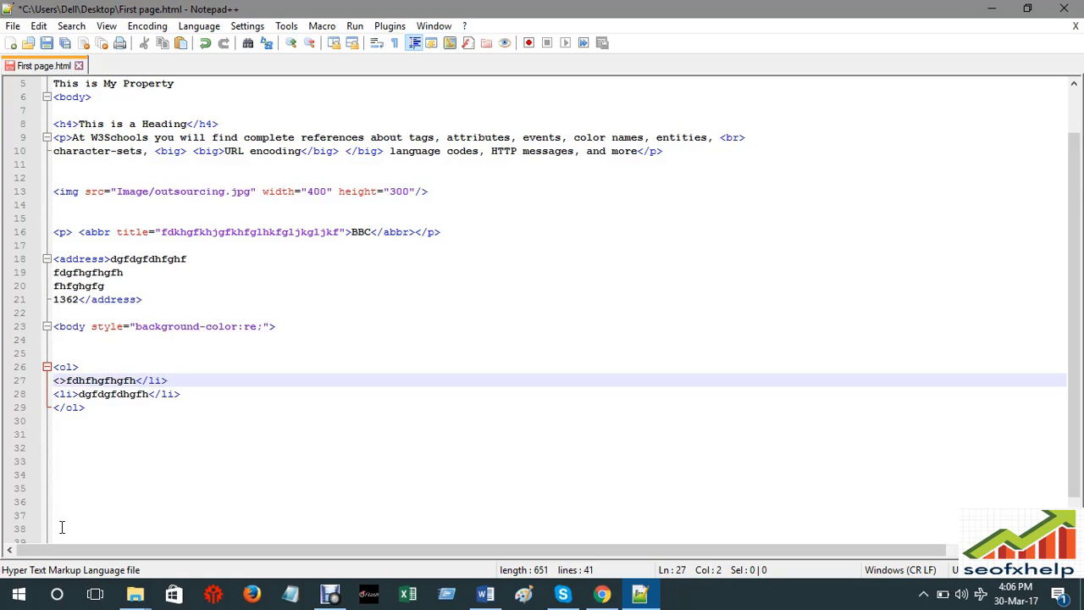
{"action": "type", "text": "l"}
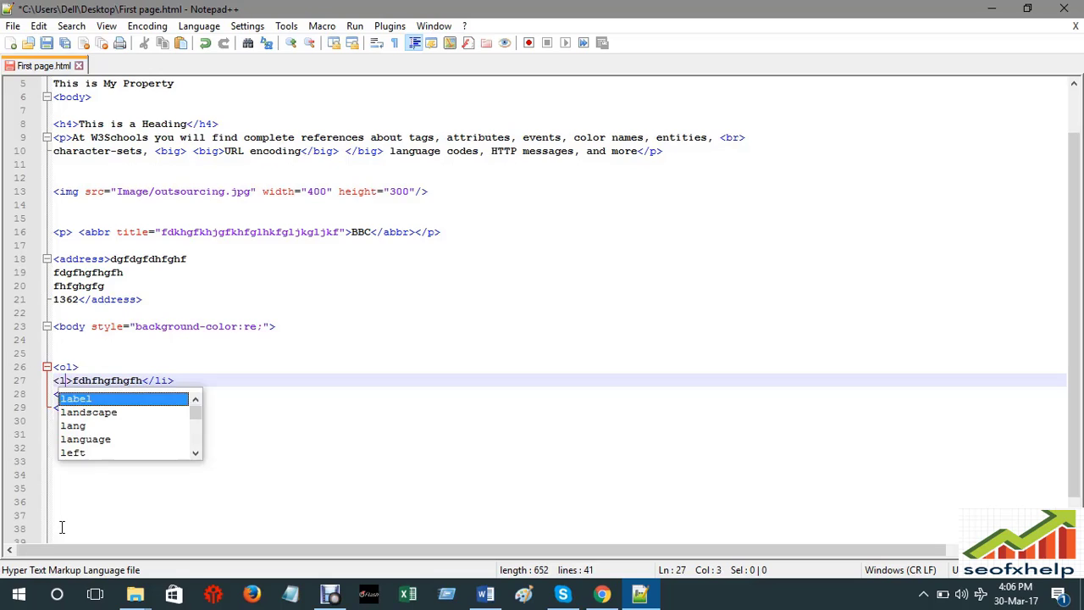
{"action": "type", "text": "i"}
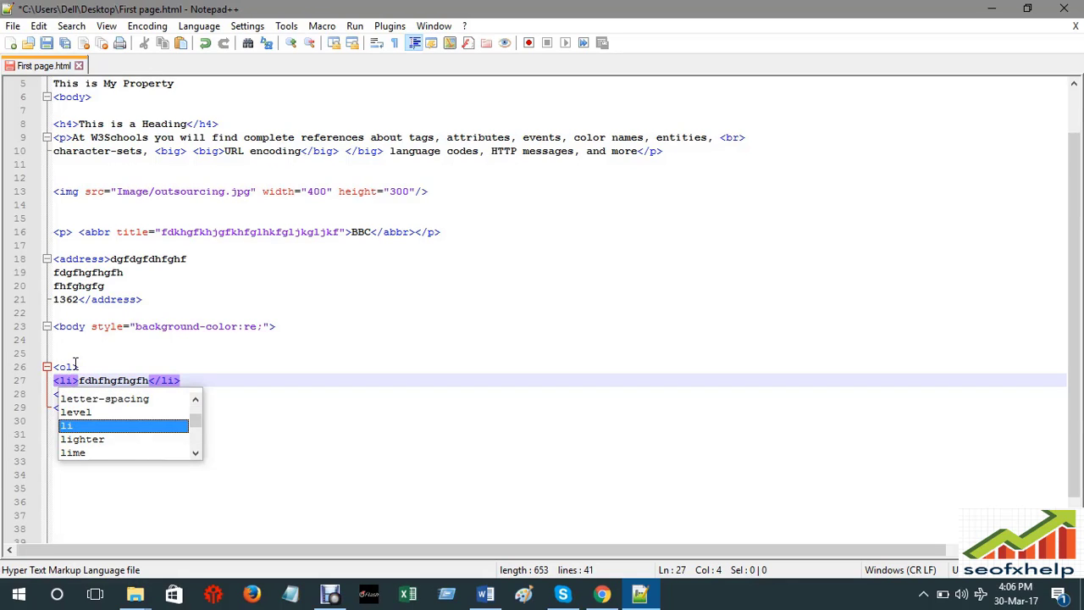
- Change the list's opening tag on line 26 to <ul>
{"action": "left_click", "coordinate": [74, 365]}
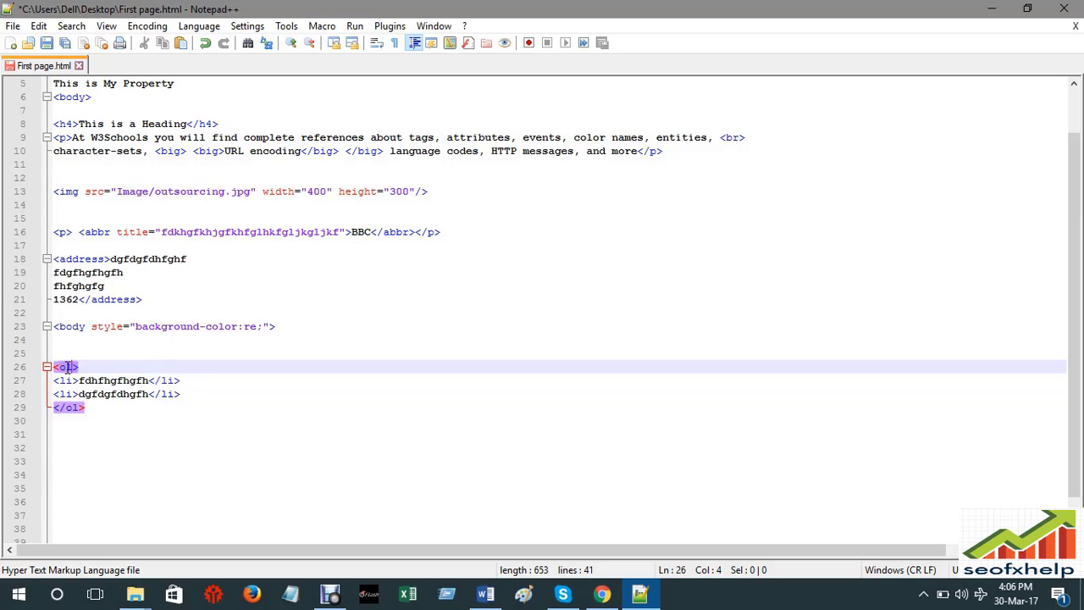
{"action": "key", "text": "BackSpace"}
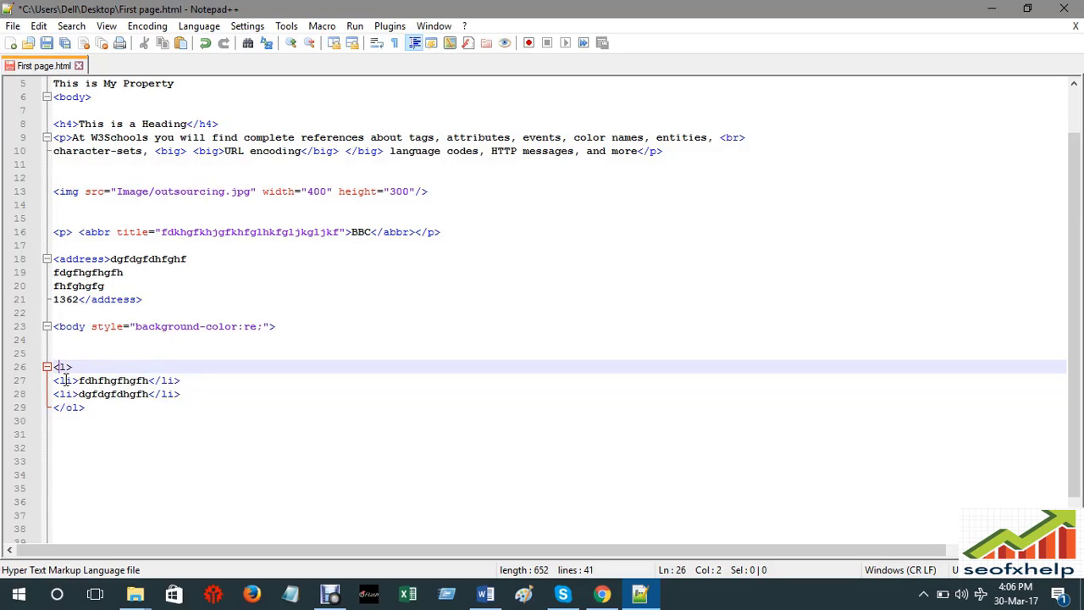
{"action": "type", "text": "u"}
{"action": "left_click", "coordinate": [337, 288]}
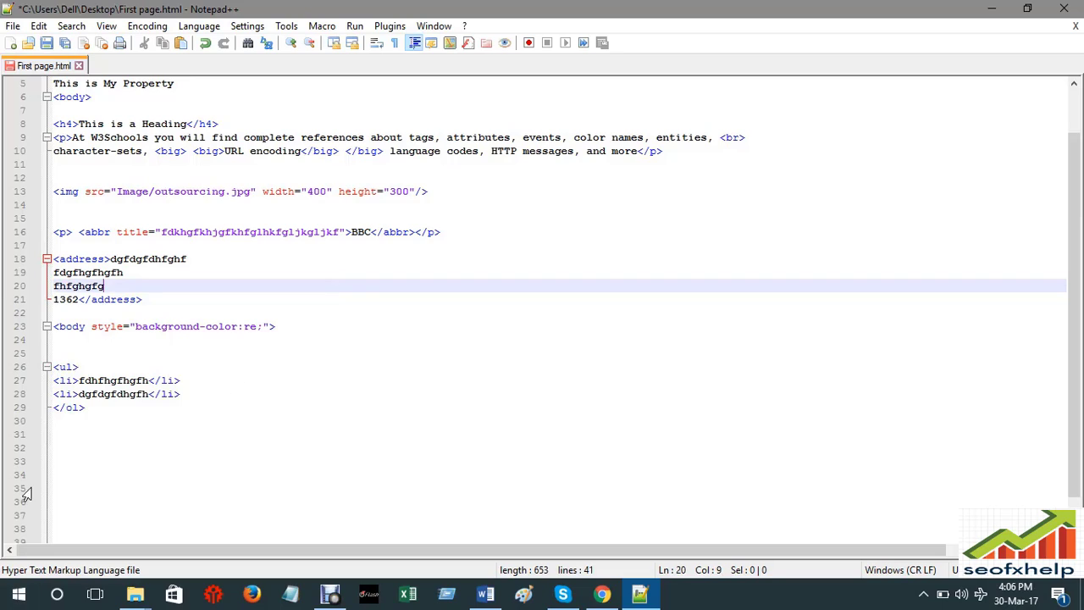
- Change the list's closing tag on line 29 to </ul> and save First page.html
{"action": "left_click", "coordinate": [73, 406]}
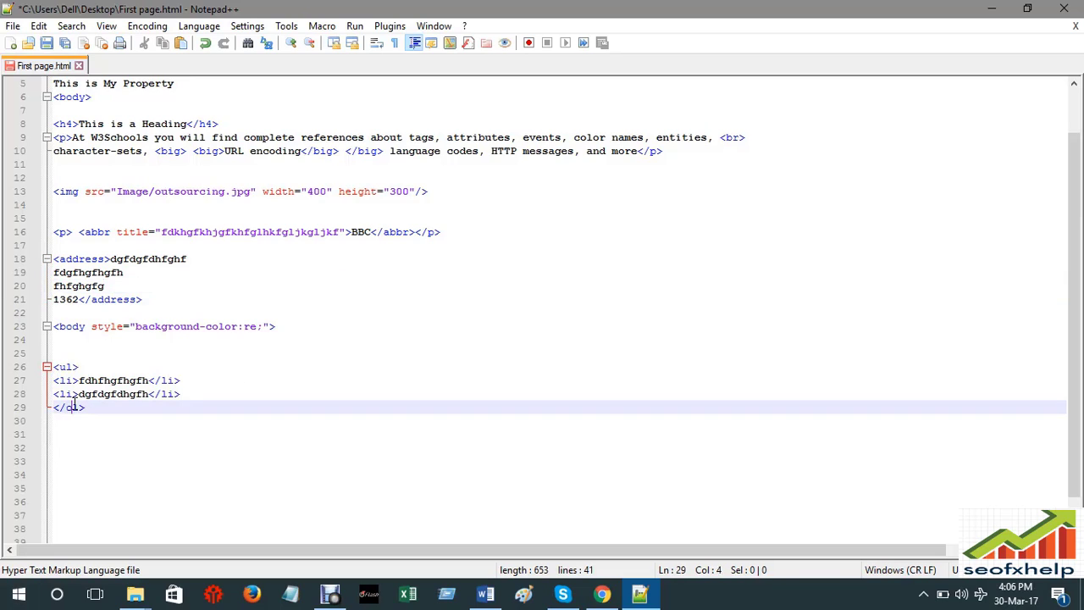
{"action": "key", "text": "BackSpace"}
{"action": "type", "text": "u"}
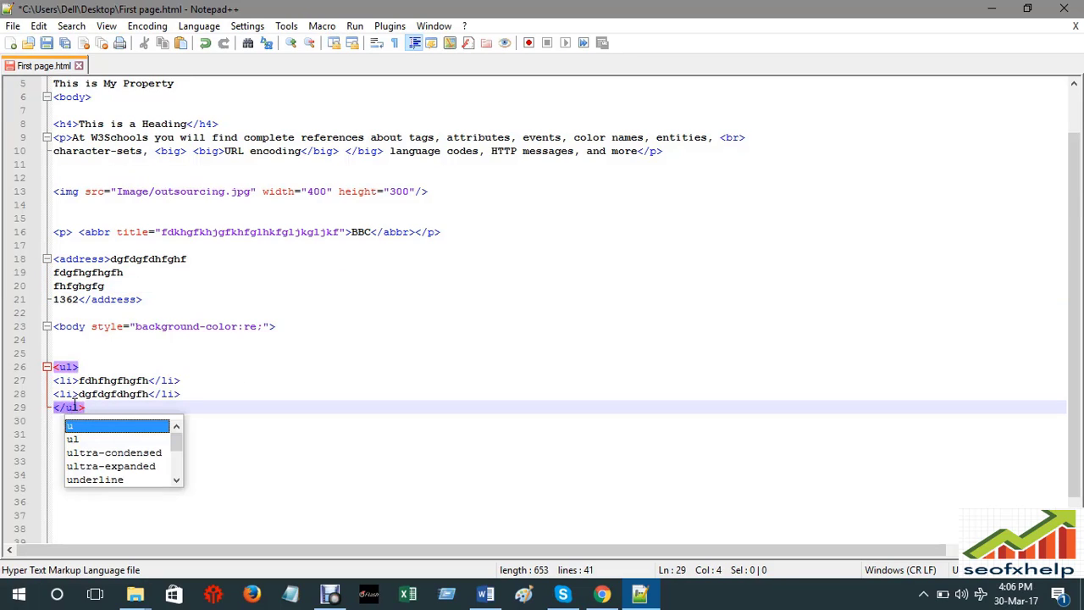
{"action": "left_click", "coordinate": [560, 241]}
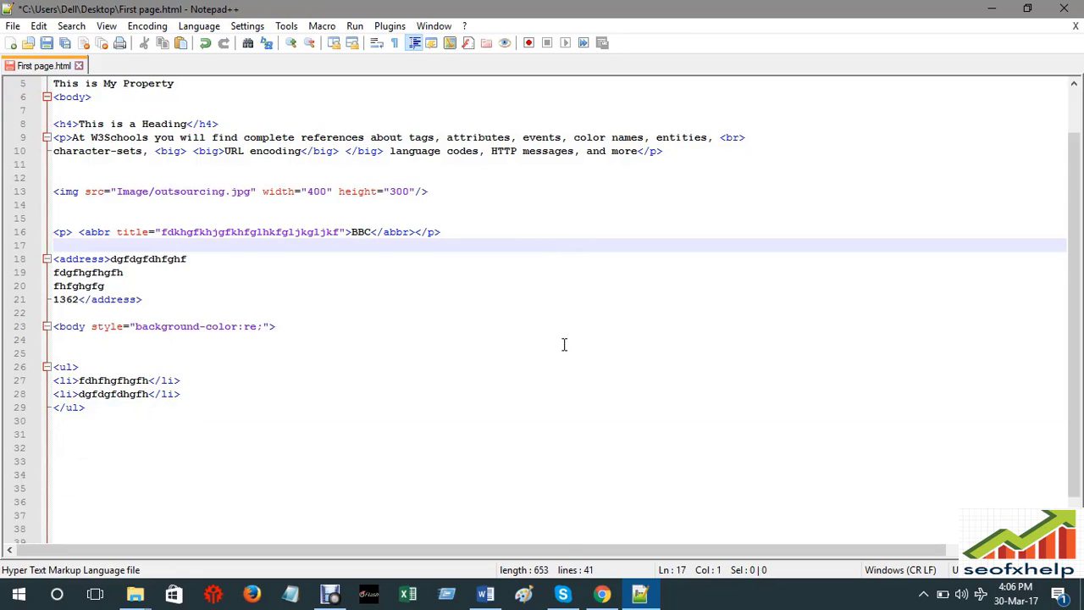
{"action": "key", "text": "ctrl+s"}
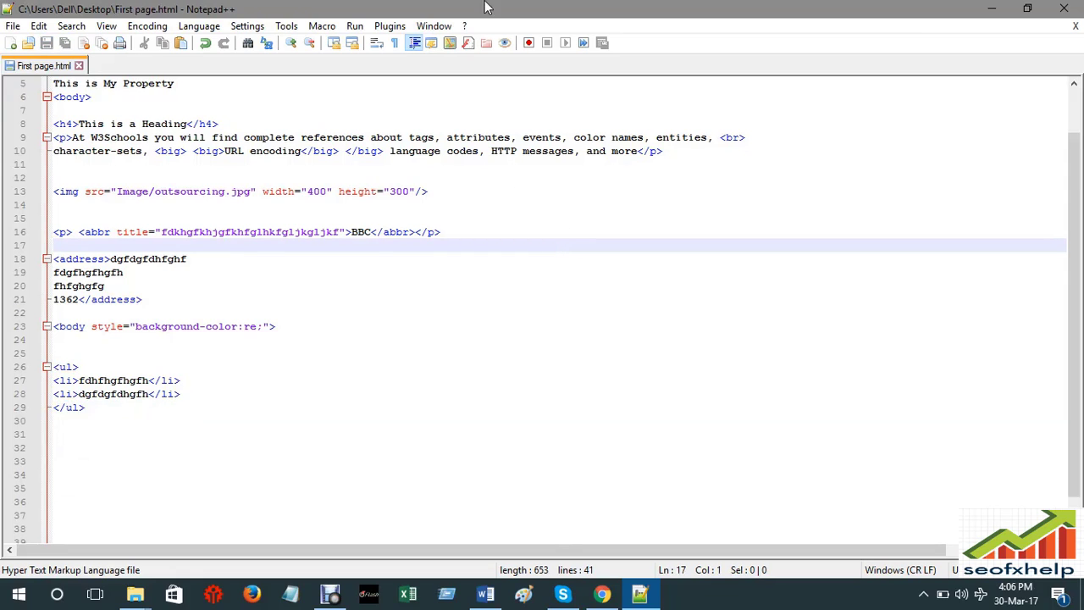
- Switch to Chrome, reload First page.html to preview the <ul> list, and close the First way tabs and the New Tab
{"action": "left_click", "coordinate": [602, 594]}
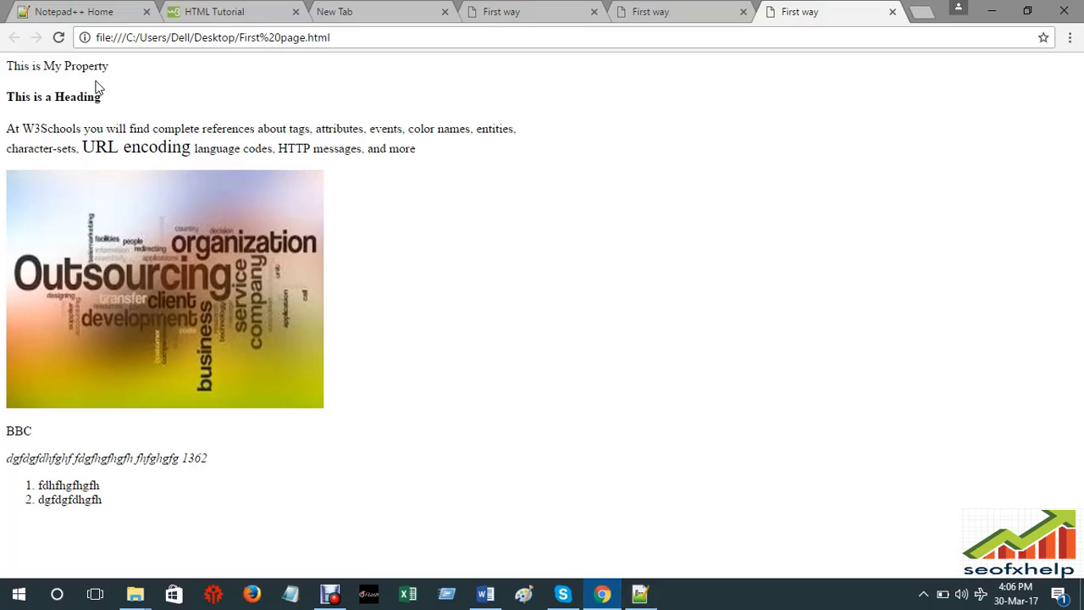
{"action": "left_click", "coordinate": [59, 37]}
{"action": "left_click", "coordinate": [519, 17]}
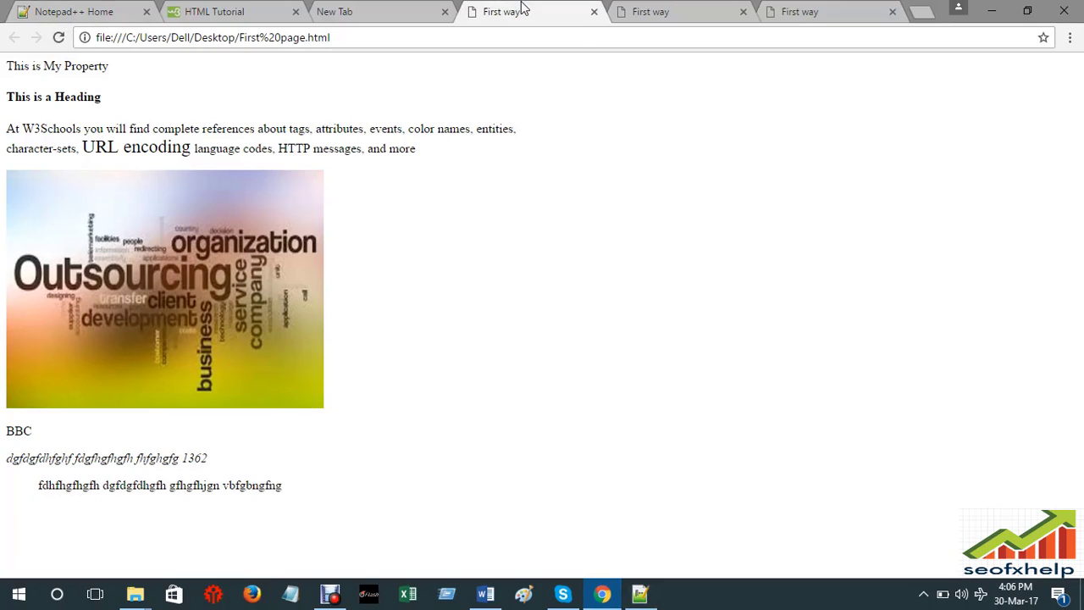
{"action": "left_click", "coordinate": [594, 12]}
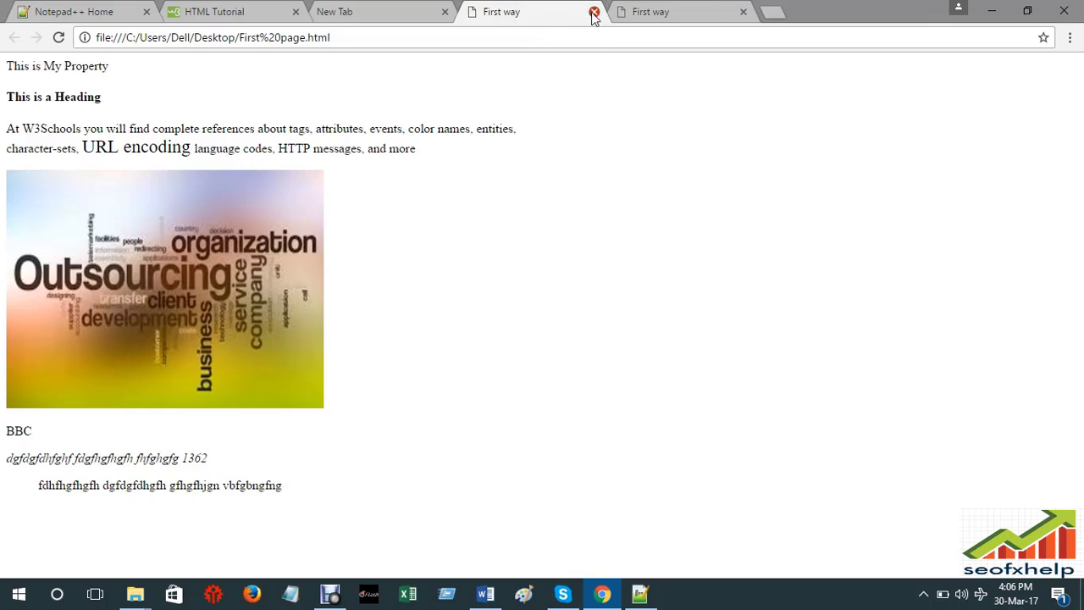
{"action": "left_click", "coordinate": [596, 12]}
{"action": "left_click", "coordinate": [595, 12]}
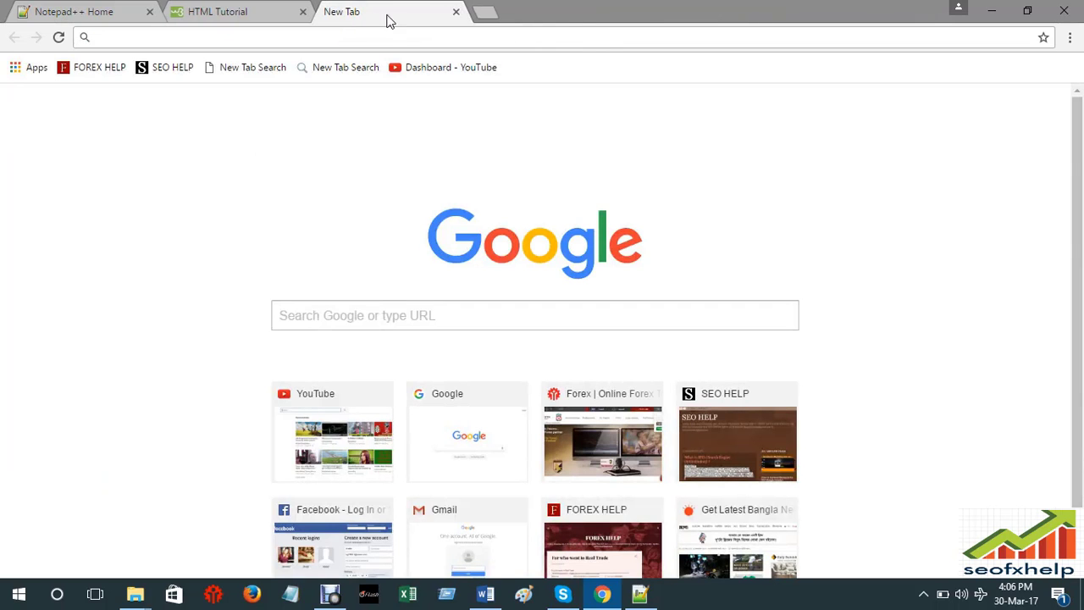
{"action": "left_click", "coordinate": [455, 12]}
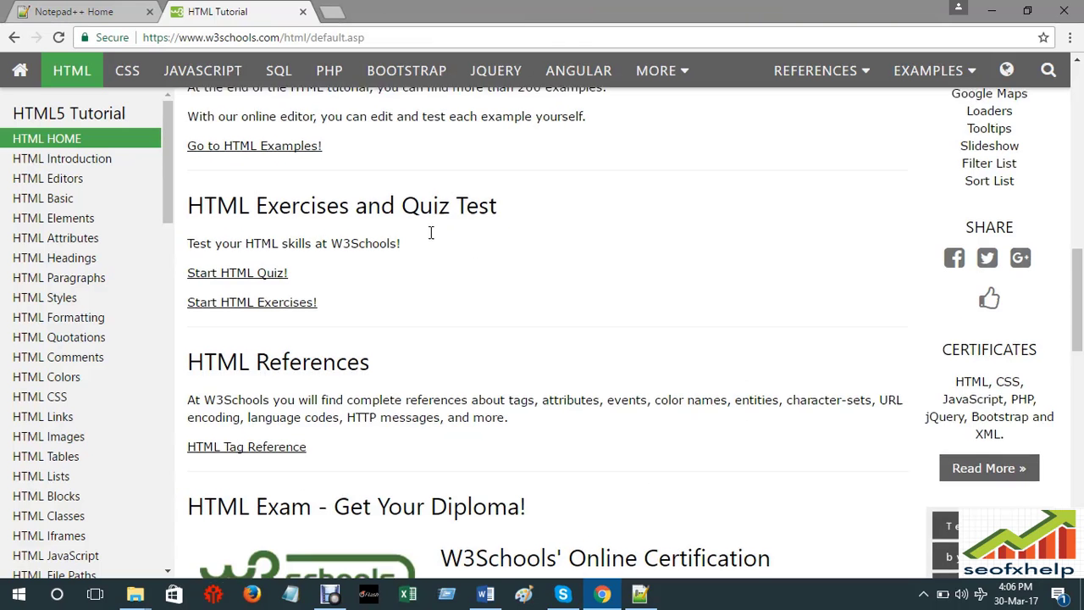
{"action": "scroll", "coordinate": [339, 271], "scroll_direction": "down", "scroll_amount": 2}
{"action": "scroll", "coordinate": [93, 339], "scroll_direction": "down", "scroll_amount": 7}
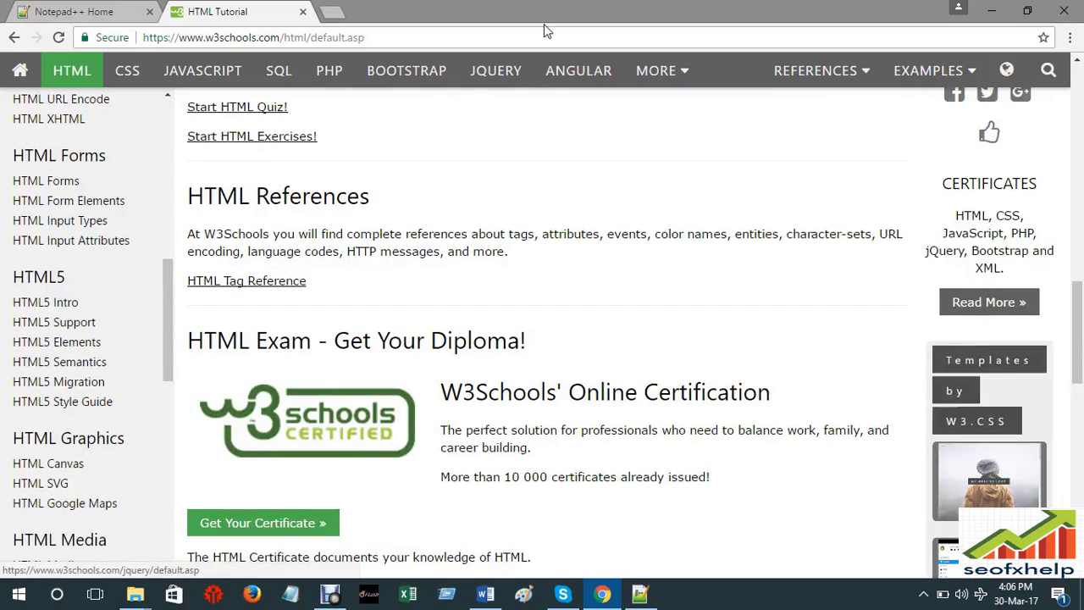
{"action": "scroll", "coordinate": [515, 317], "scroll_direction": "down", "scroll_amount": 4}
{"action": "scroll", "coordinate": [364, 412], "scroll_direction": "down", "scroll_amount": 6}
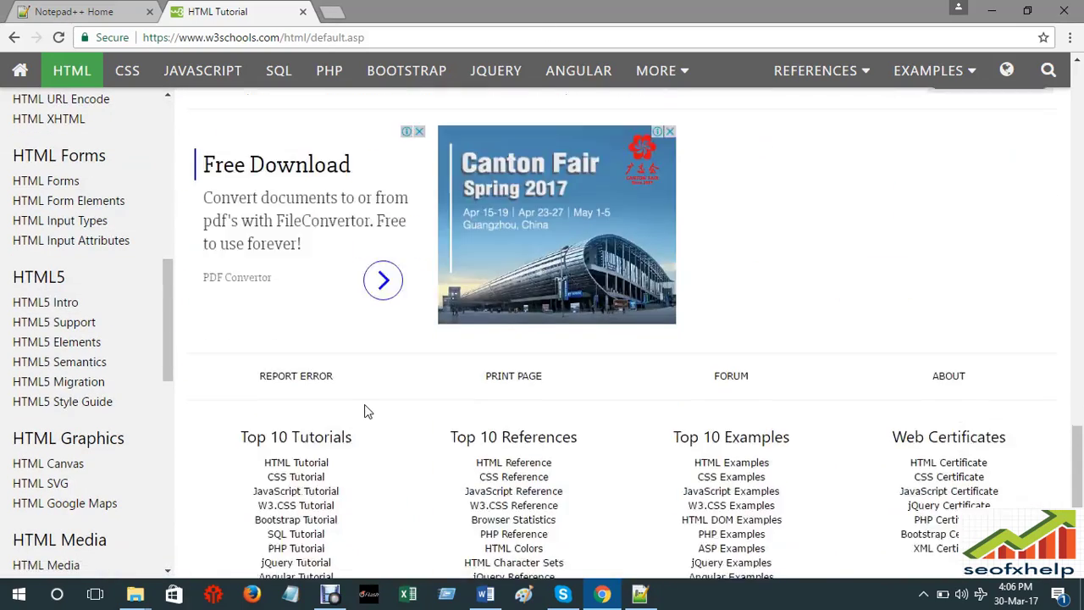
{"action": "scroll", "coordinate": [365, 411], "scroll_direction": "up", "scroll_amount": 2}
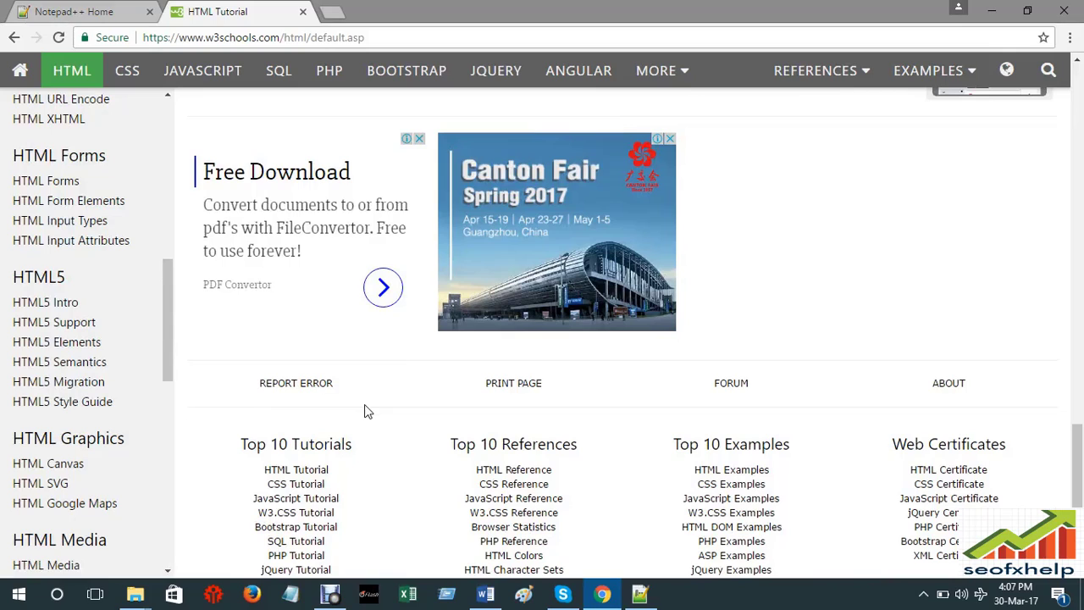
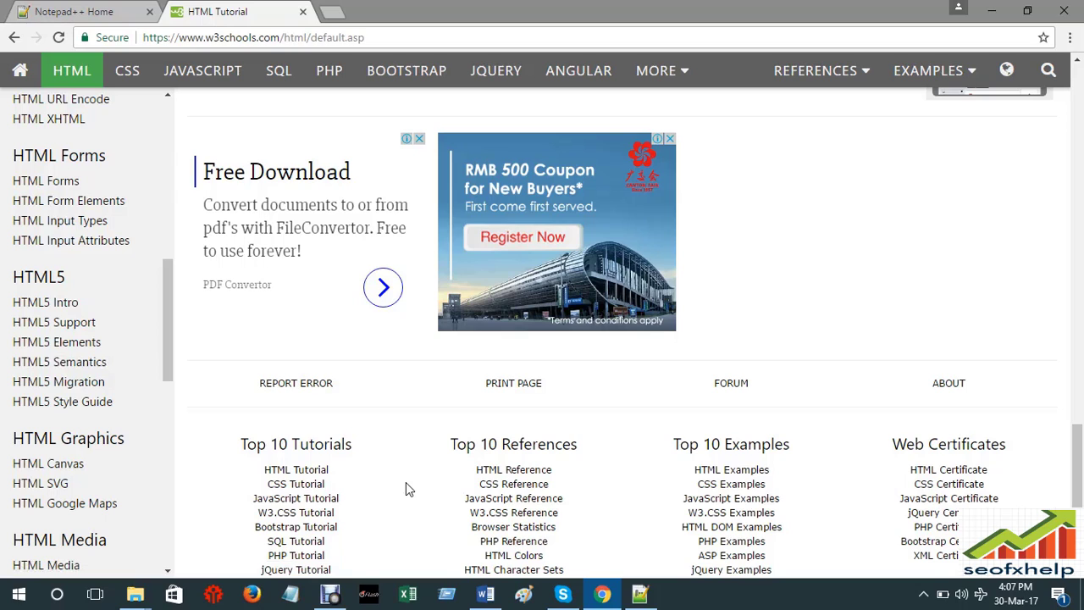
- Minimize Chrome and Notepad++, and open the HTML subfolder of the ALL HTML PRACTICE folder on the desktop
{"action": "left_click", "coordinate": [992, 11]}
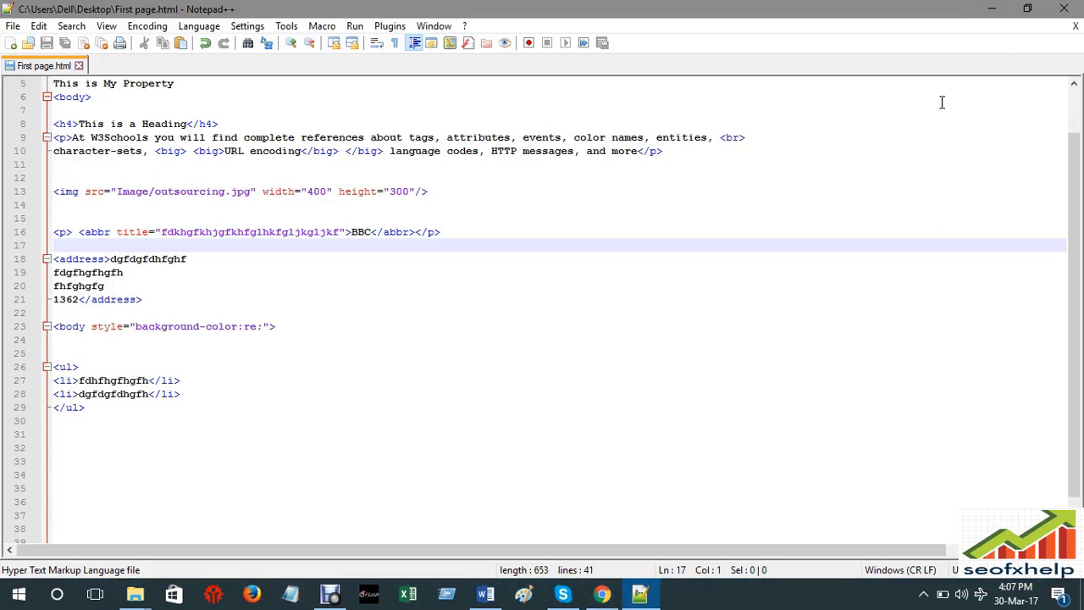
{"action": "left_click", "coordinate": [996, 15]}
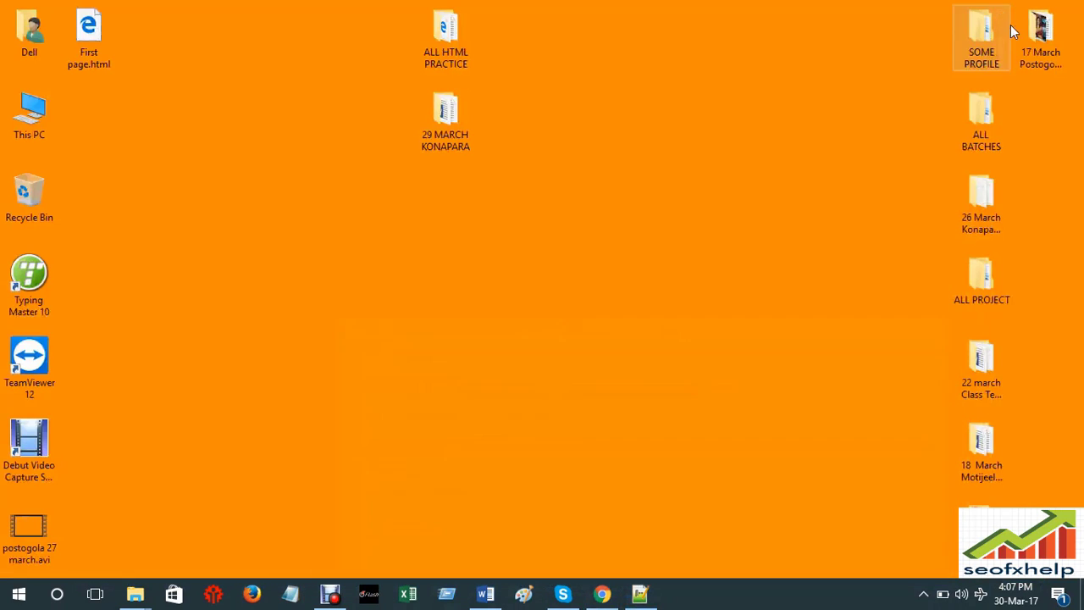
{"action": "double_click", "coordinate": [439, 56]}
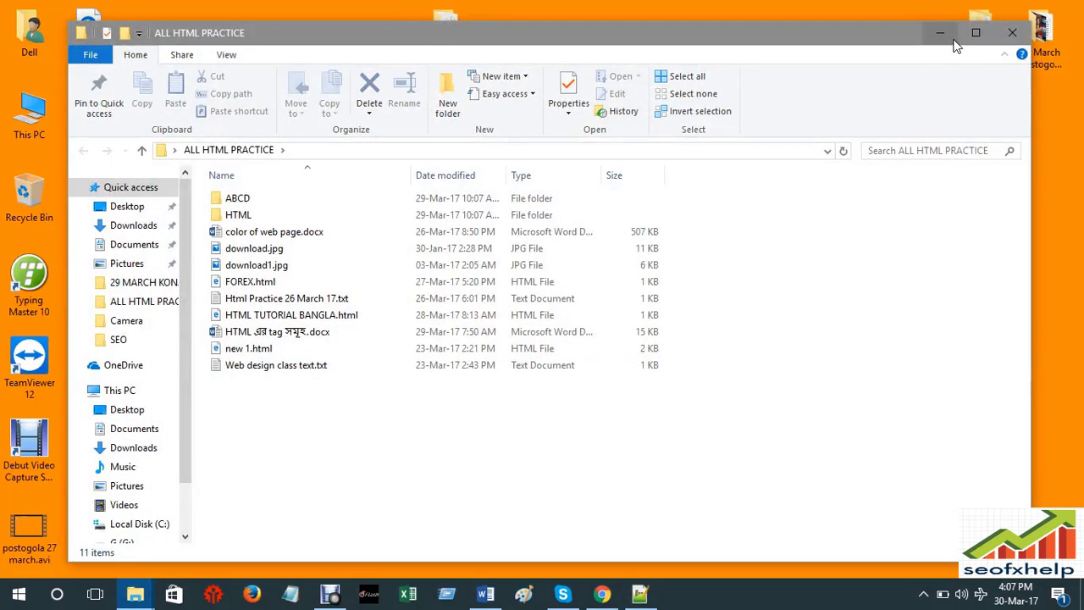
{"action": "left_click", "coordinate": [974, 33]}
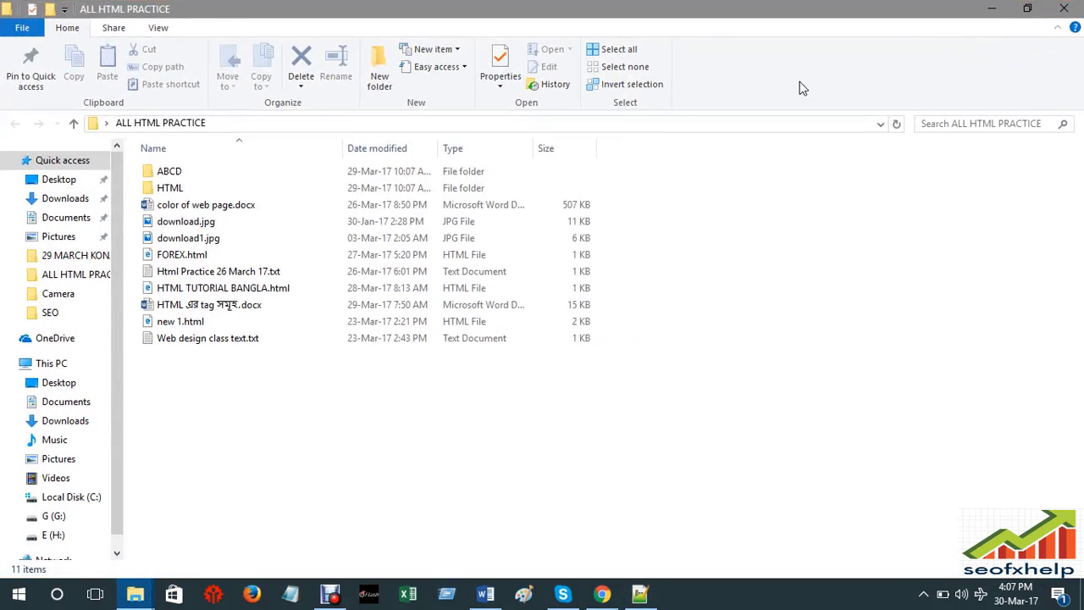
{"action": "double_click", "coordinate": [202, 188]}
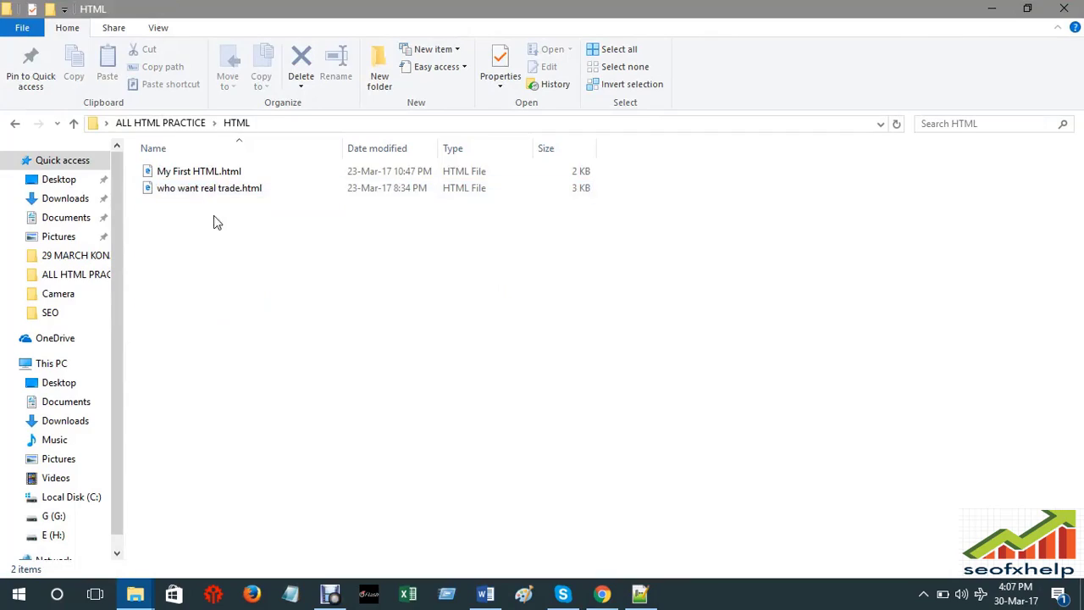
- Open who want real trade.html in Notepad++ to view its ordered-list code, and return to the HTML folder
{"action": "left_click", "coordinate": [224, 191]}
{"action": "right_click", "coordinate": [224, 192]}
{"action": "left_click", "coordinate": [292, 219]}
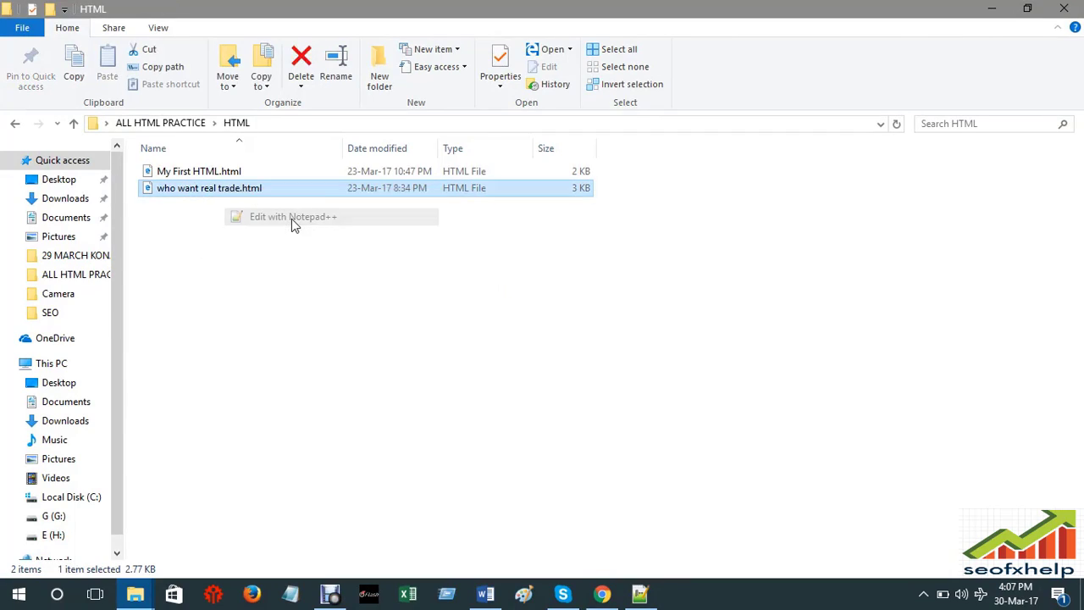
{"action": "scroll", "coordinate": [534, 295], "scroll_direction": "up", "scroll_amount": 3}
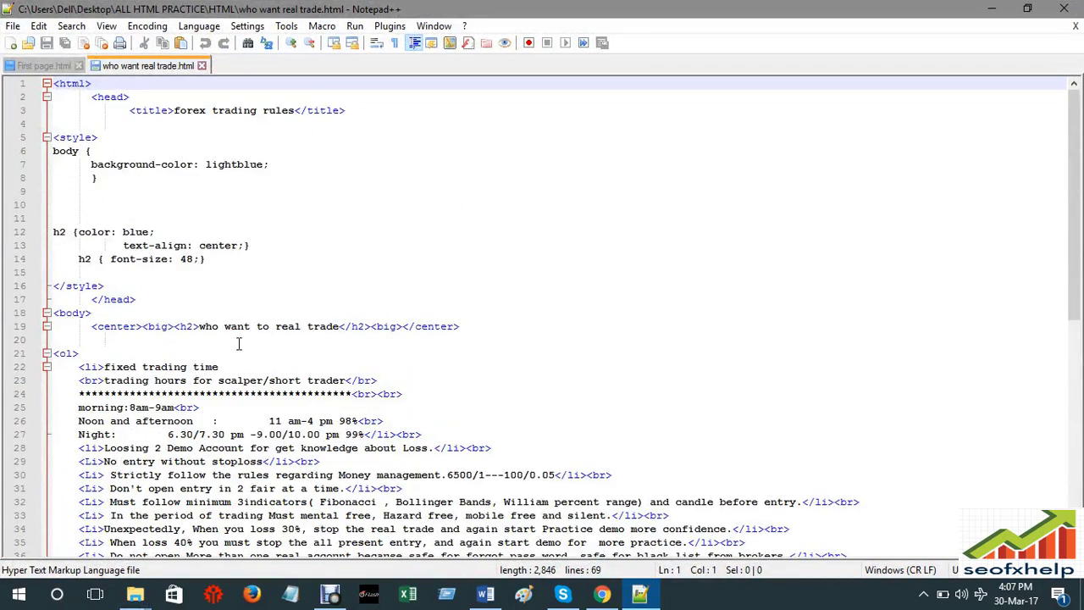
{"action": "left_click", "coordinate": [995, 10]}
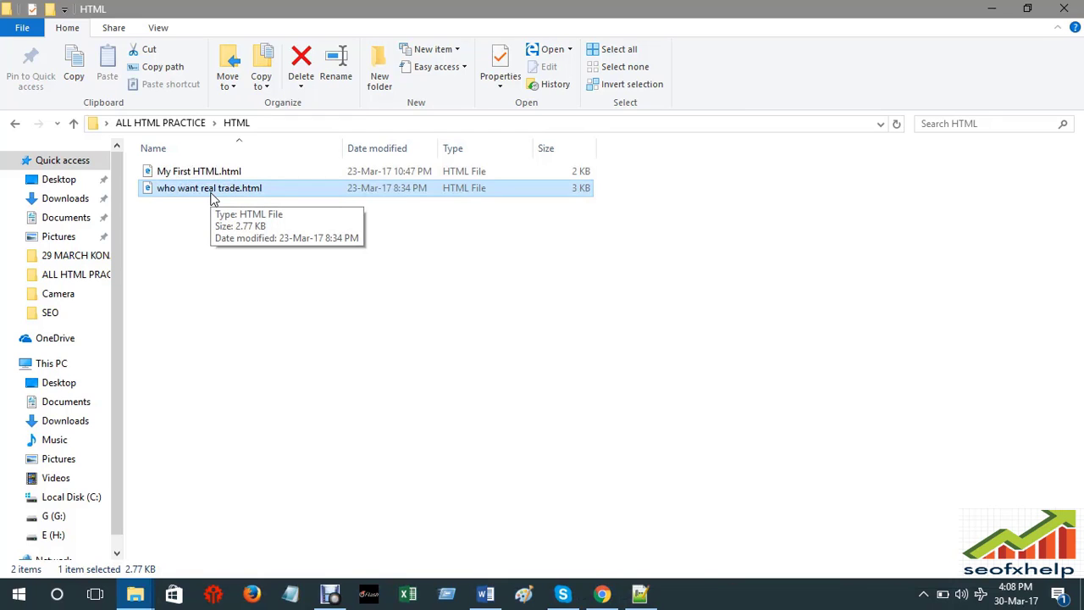
- Switch to Skype, look back through one recent contact's conversation to Sunday's messages, and minimize the window
{"action": "left_click", "coordinate": [563, 593]}
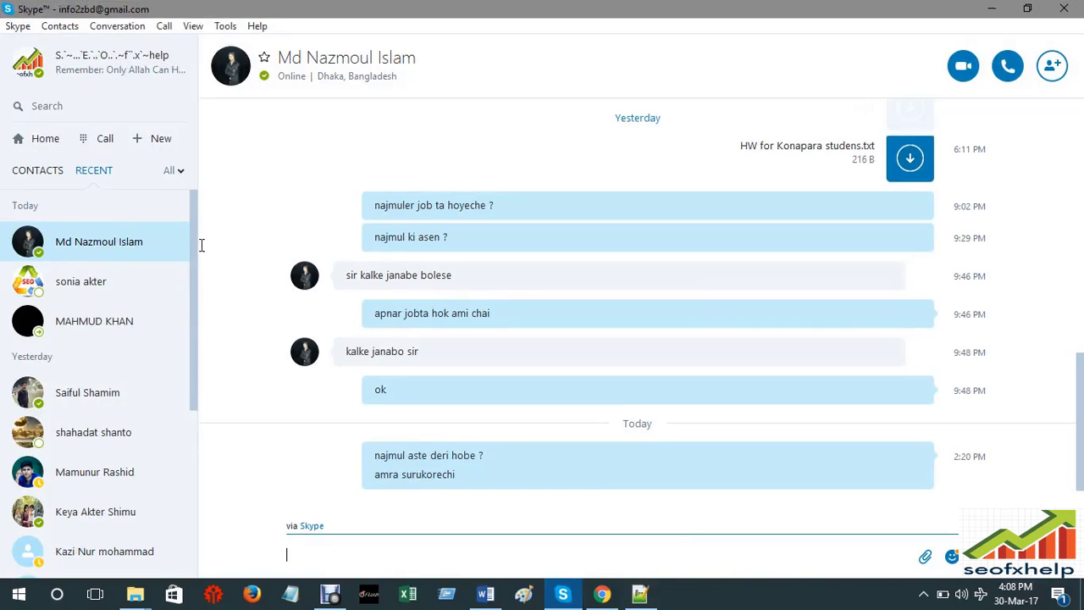
{"action": "left_click_drag", "start_coordinate": [194, 248], "coordinate": [181, 174]}
{"action": "left_click", "coordinate": [98, 440]}
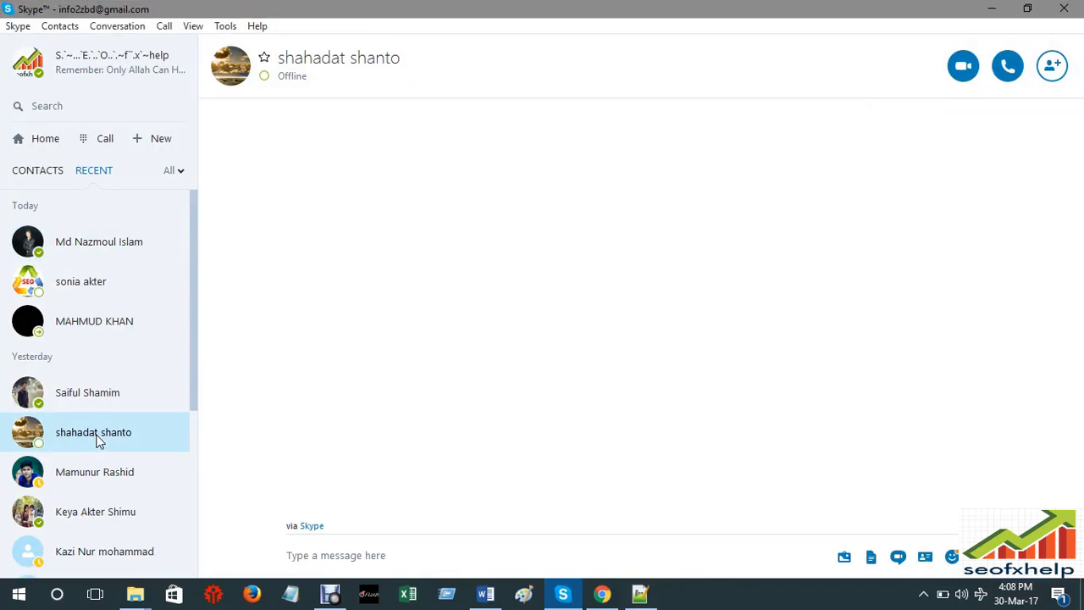
{"action": "scroll", "coordinate": [769, 370], "scroll_direction": "up", "scroll_amount": 2}
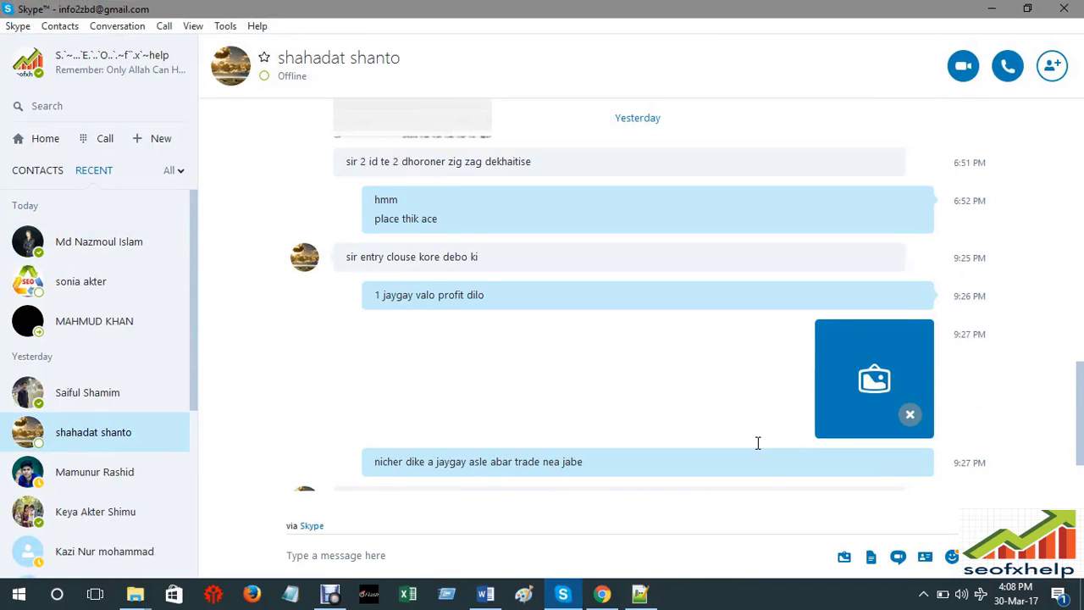
{"action": "scroll", "coordinate": [758, 442], "scroll_direction": "up", "scroll_amount": 10}
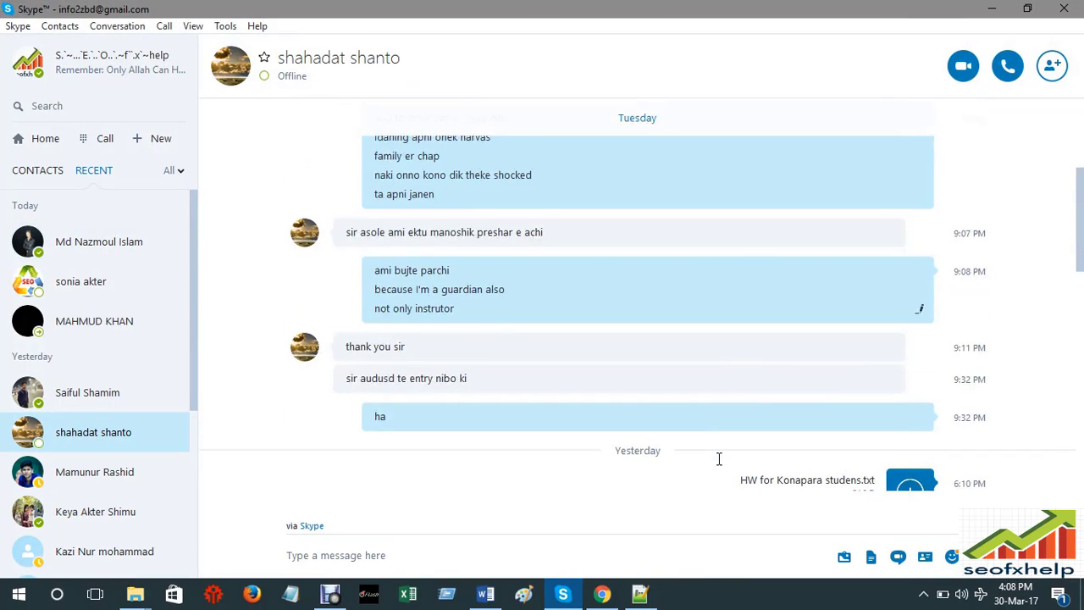
{"action": "scroll", "coordinate": [719, 459], "scroll_direction": "down", "scroll_amount": 3}
{"action": "scroll", "coordinate": [726, 462], "scroll_direction": "up", "scroll_amount": 10}
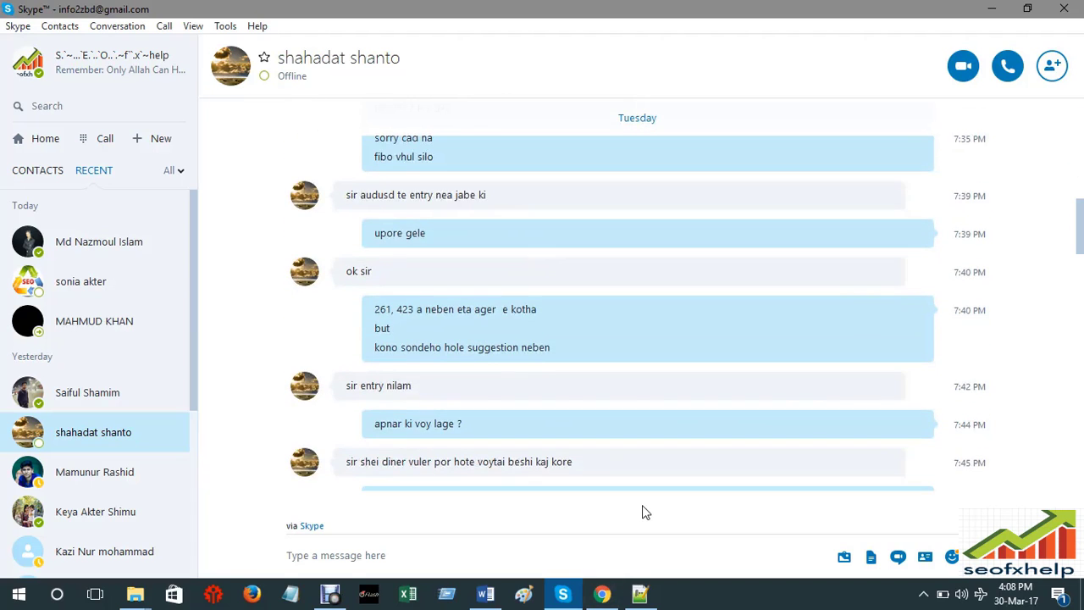
{"action": "scroll", "coordinate": [701, 356], "scroll_direction": "up", "scroll_amount": 10}
{"action": "scroll", "coordinate": [686, 392], "scroll_direction": "up", "scroll_amount": 10}
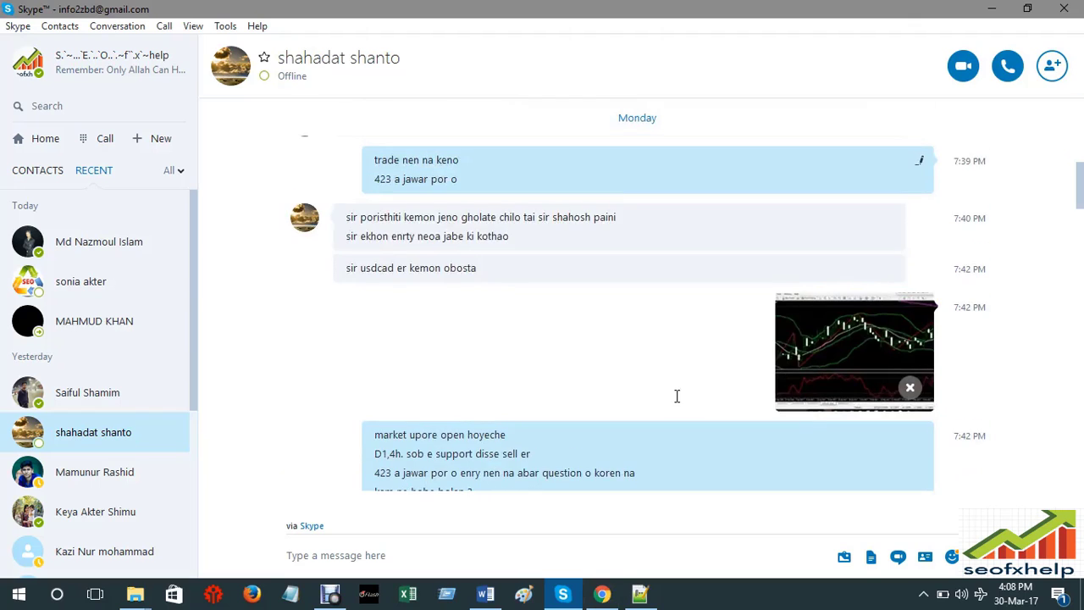
{"action": "scroll", "coordinate": [676, 395], "scroll_direction": "up", "scroll_amount": 10}
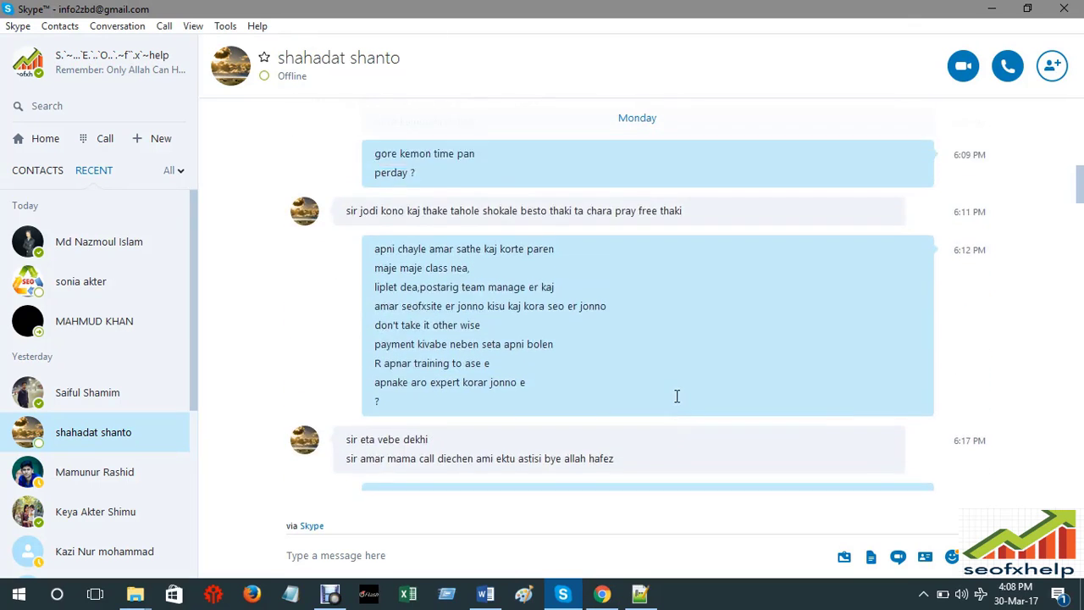
{"action": "scroll", "coordinate": [677, 395], "scroll_direction": "up", "scroll_amount": 10}
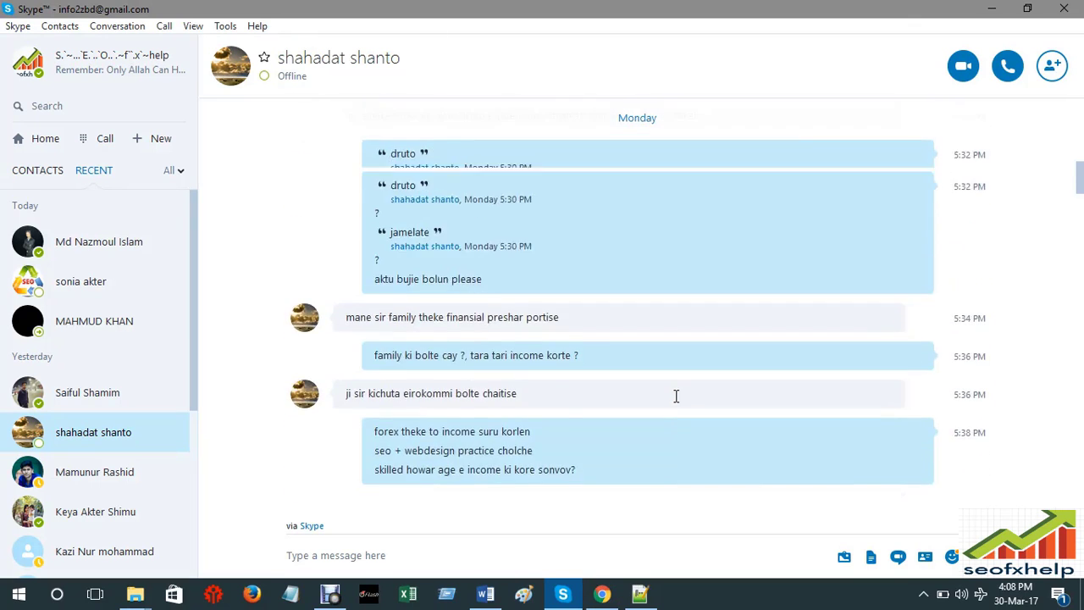
{"action": "scroll", "coordinate": [677, 395], "scroll_direction": "up", "scroll_amount": 3}
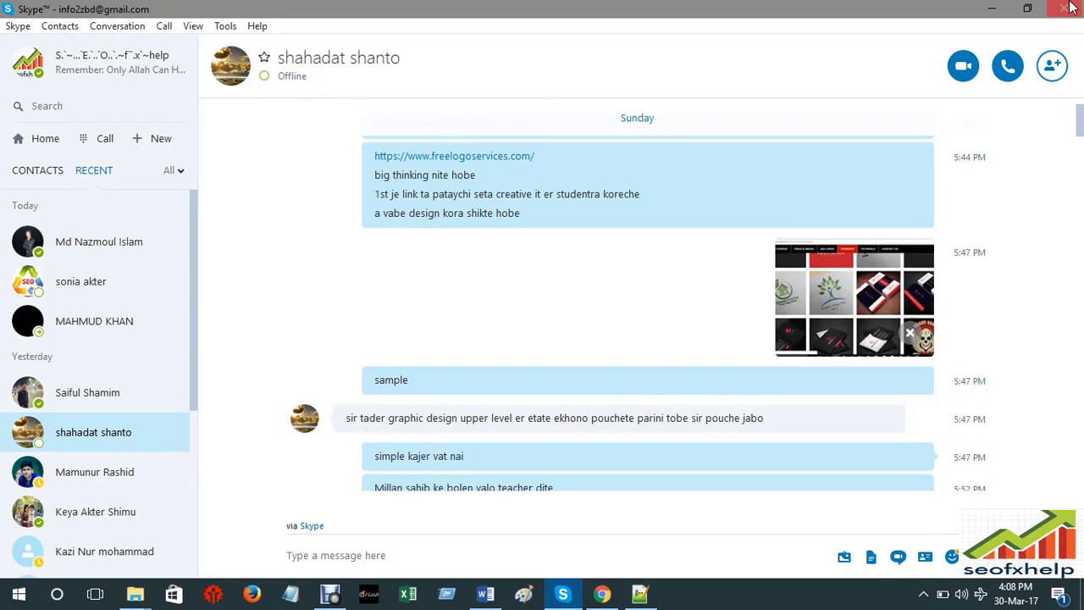
{"action": "left_click", "coordinate": [992, 9]}
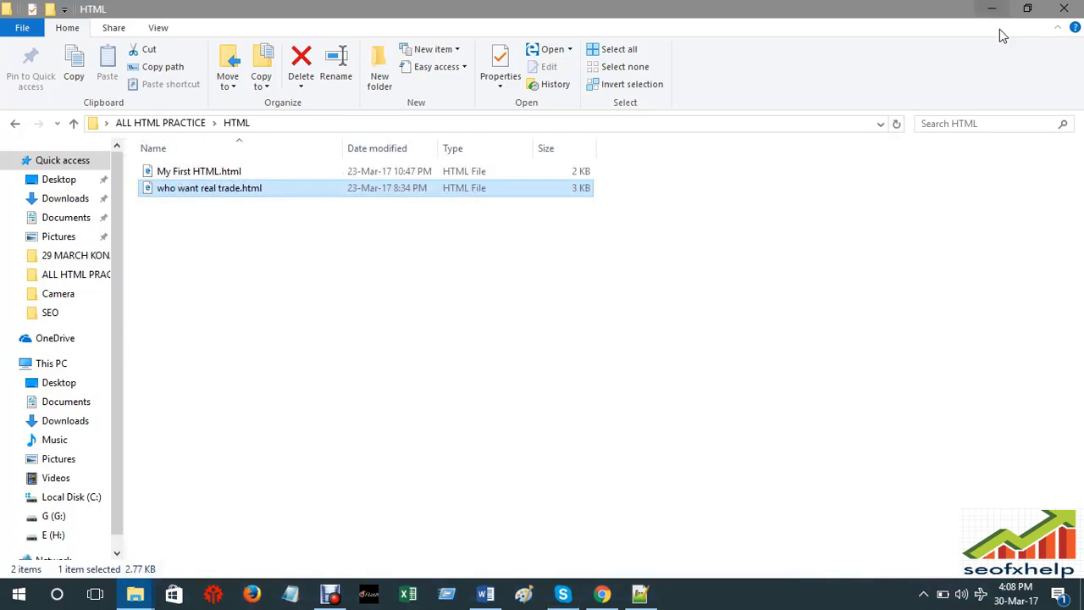
- Close the HTML folder window to return to the desktop
{"action": "left_click", "coordinate": [1064, 10]}
{"action": "right_click", "coordinate": [746, 138]}
{"action": "left_click", "coordinate": [781, 185]}
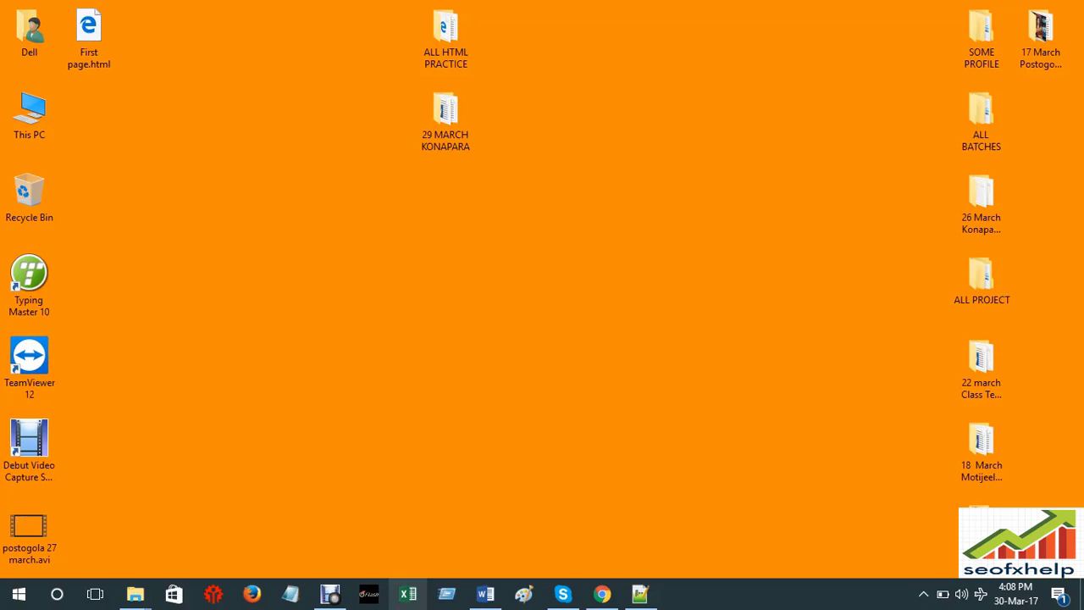
- Switch back to Notepad++ and create a new blank document
{"action": "left_click", "coordinate": [640, 594]}
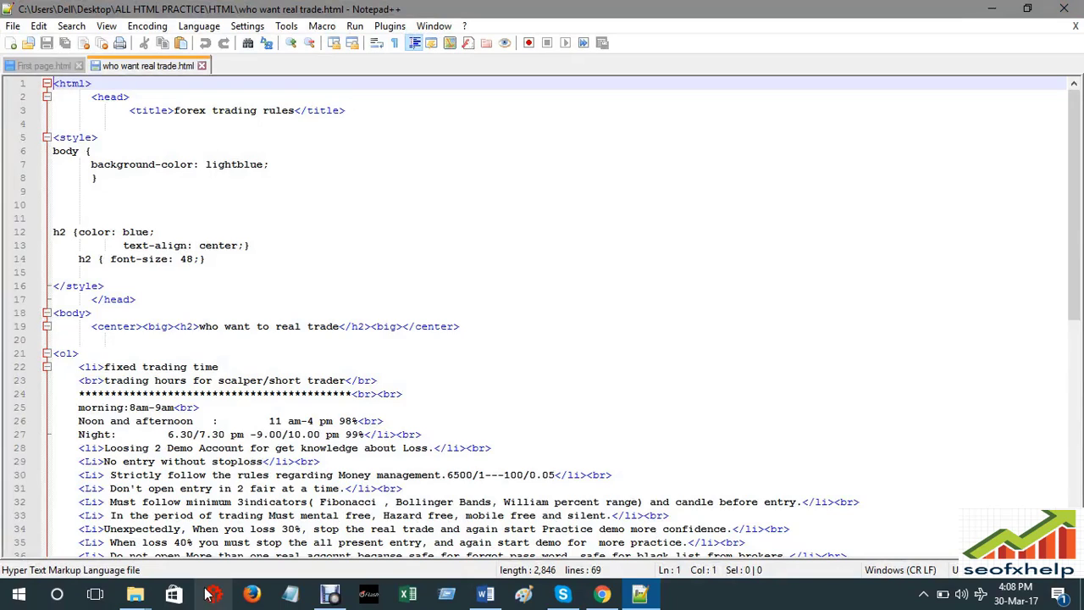
{"action": "left_click", "coordinate": [15, 26]}
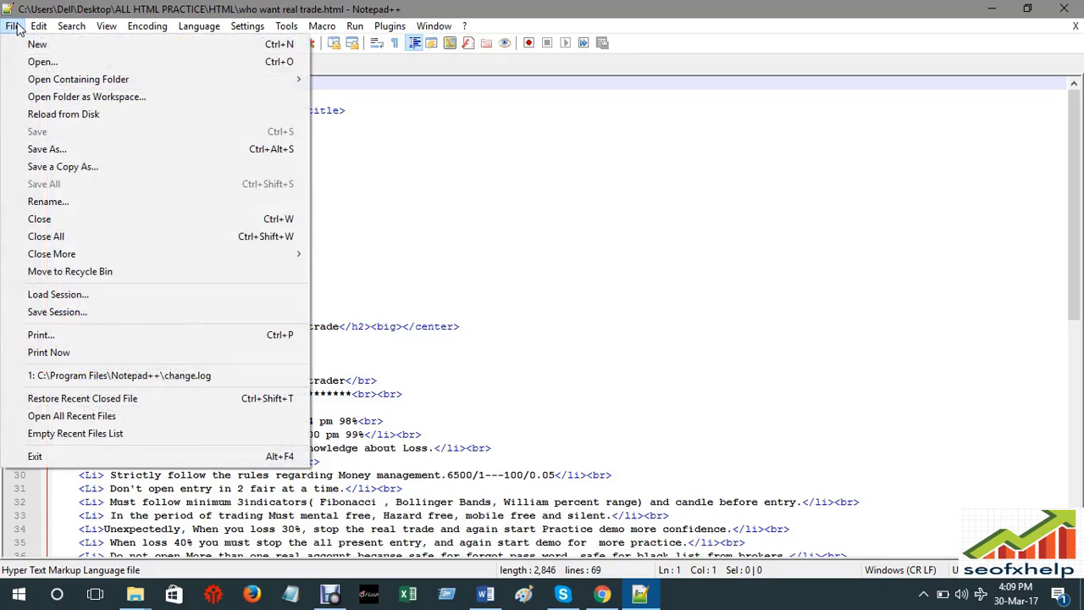
{"action": "left_click", "coordinate": [36, 45]}
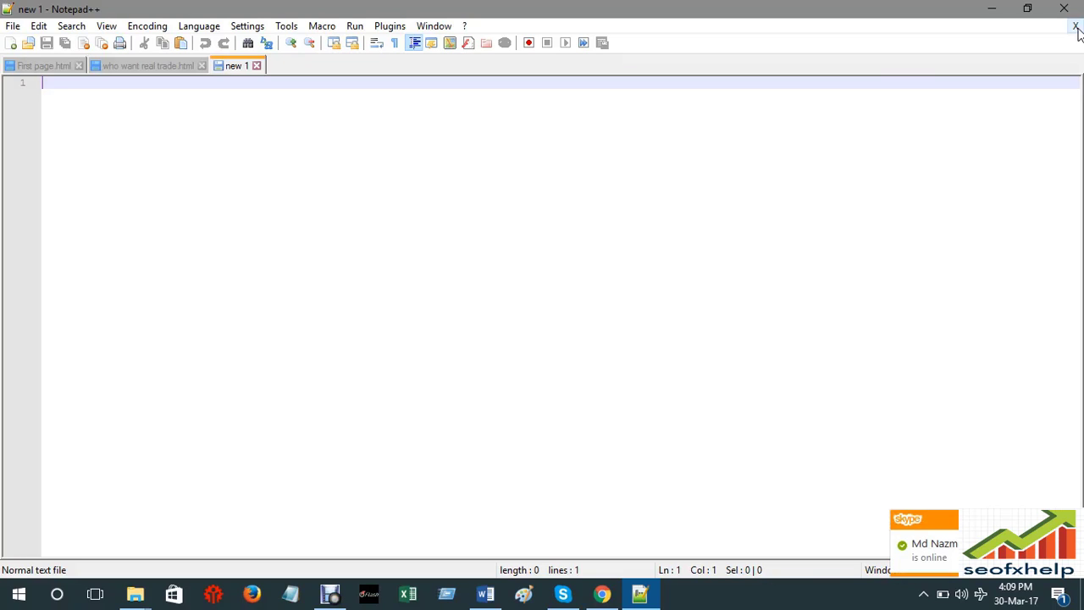
- Write the <!Doctype> declaration on the first line of the blank document and start a second line
{"action": "type", "text": "<"}
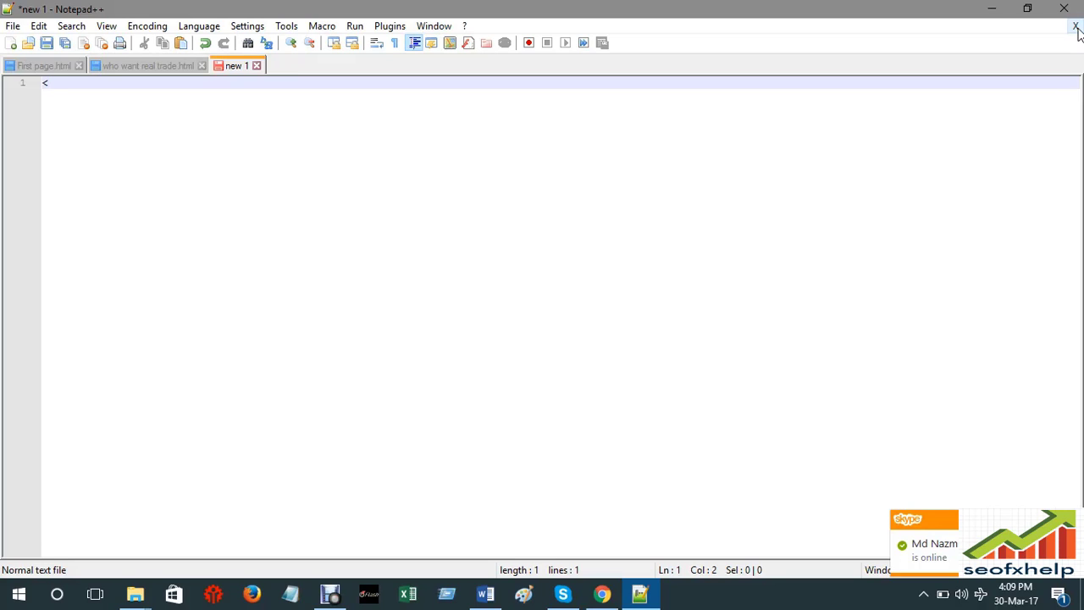
{"action": "type", "text": "do"}
{"action": "key", "text": "BackSpace"}
{"action": "key", "text": "BackSpace"}
{"action": "type", "text": "D"}
{"action": "type", "text": "!"}
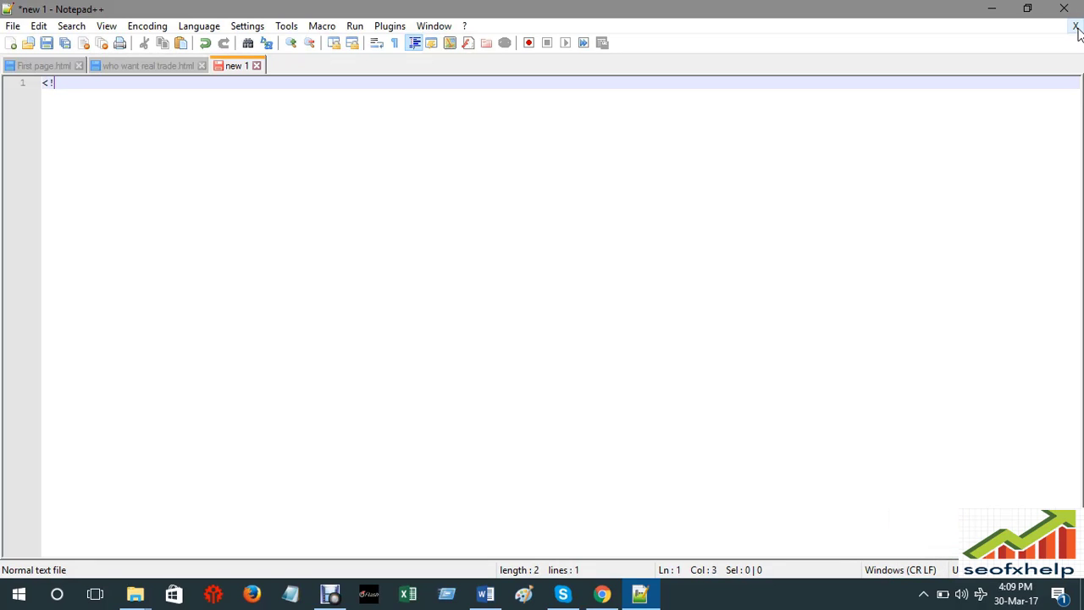
{"action": "type", "text": "Doctype"}
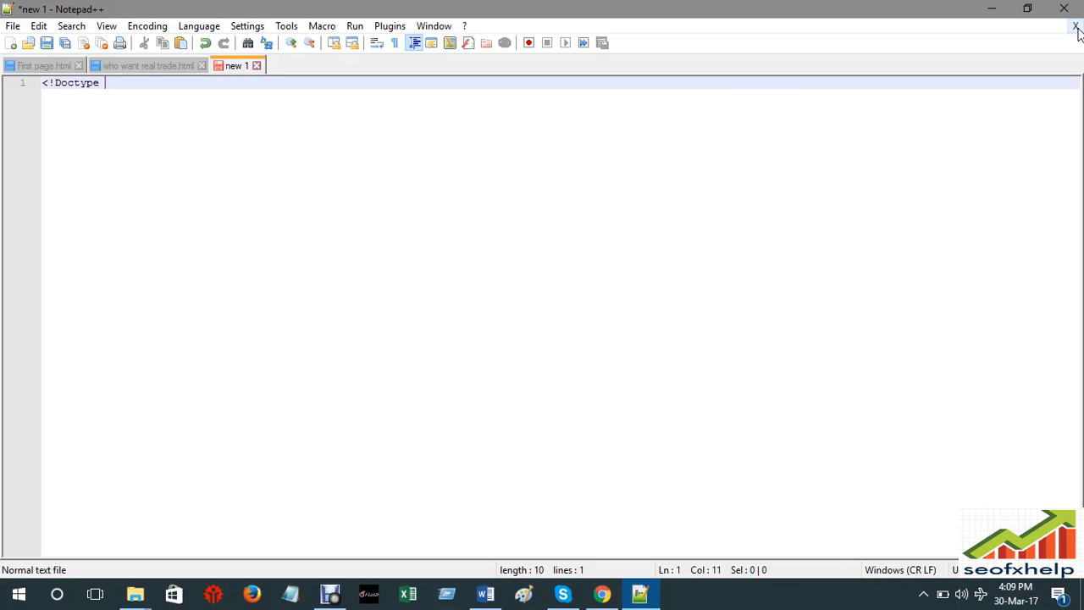
{"action": "key", "text": "BackSpace"}
{"action": "key", "text": "BackSpace"}
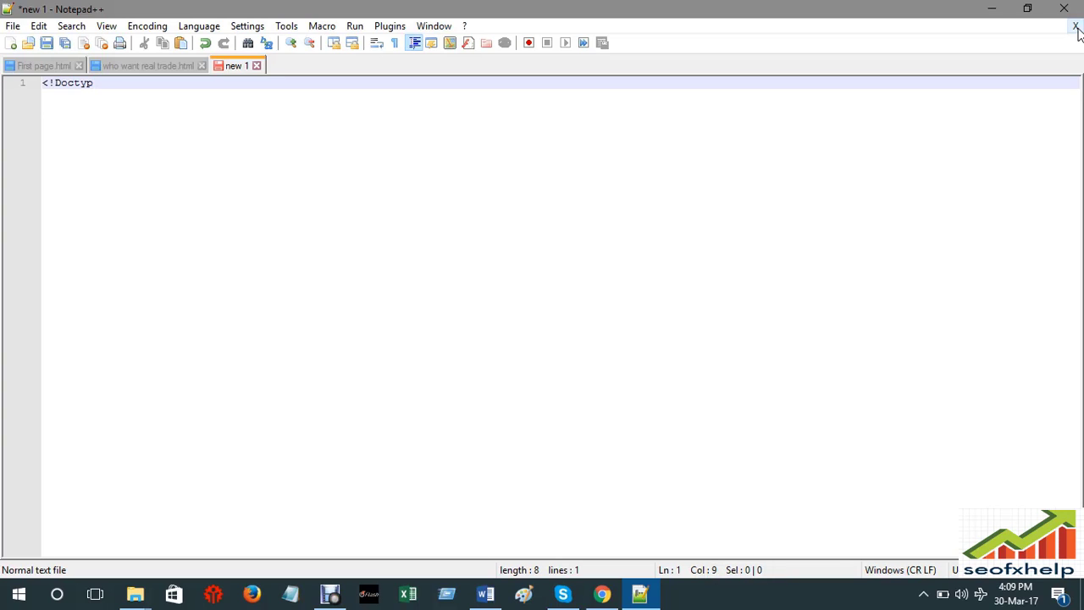
{"action": "type", "text": ">"}
{"action": "key", "text": "BackSpace"}
{"action": "type", "text": "e>"}
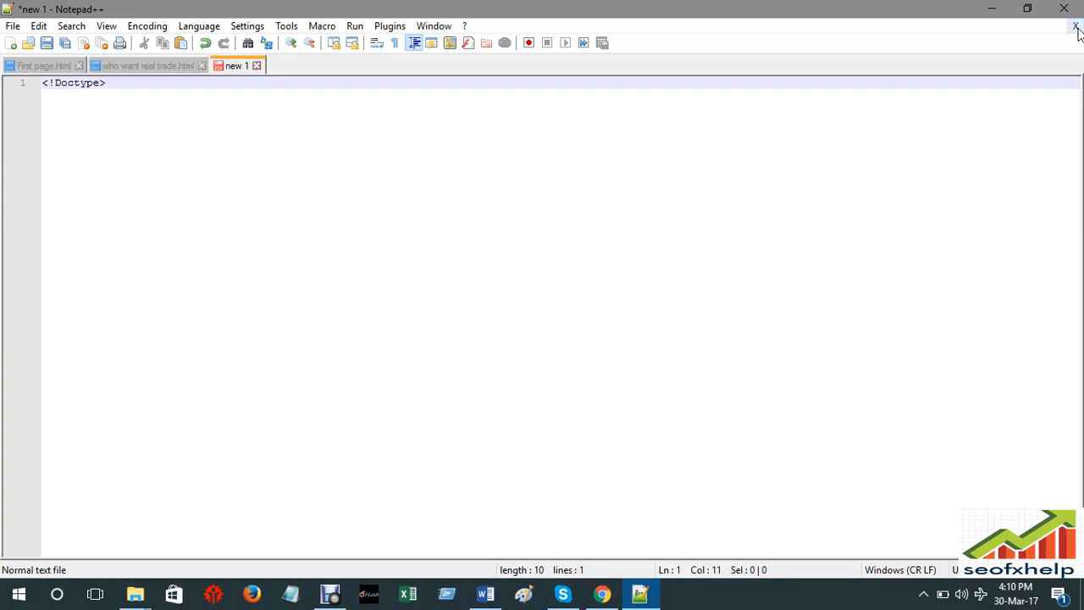
{"action": "key", "text": "Return"}
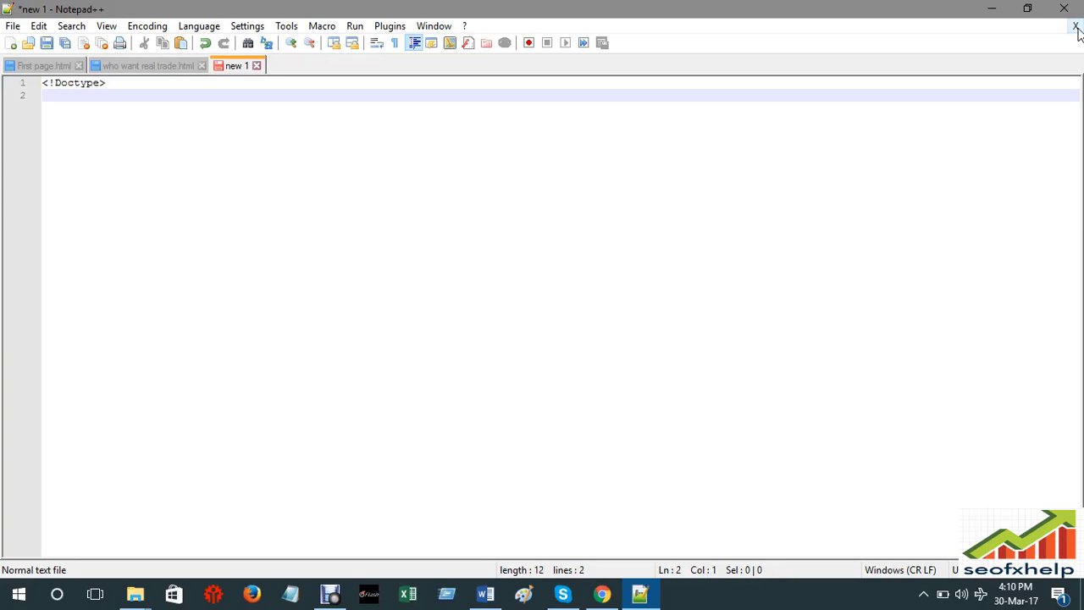
- Add an <html></html> tag pair on line 2, below the doctype declaration
{"action": "type", "text": "TML"}
{"action": "key", "text": "BackSpace"}
{"action": "key", "text": "BackSpace"}
{"action": "key", "text": "BackSpace"}
{"action": "type", "text": "tml>"}
{"action": "type", "text": "</html"}
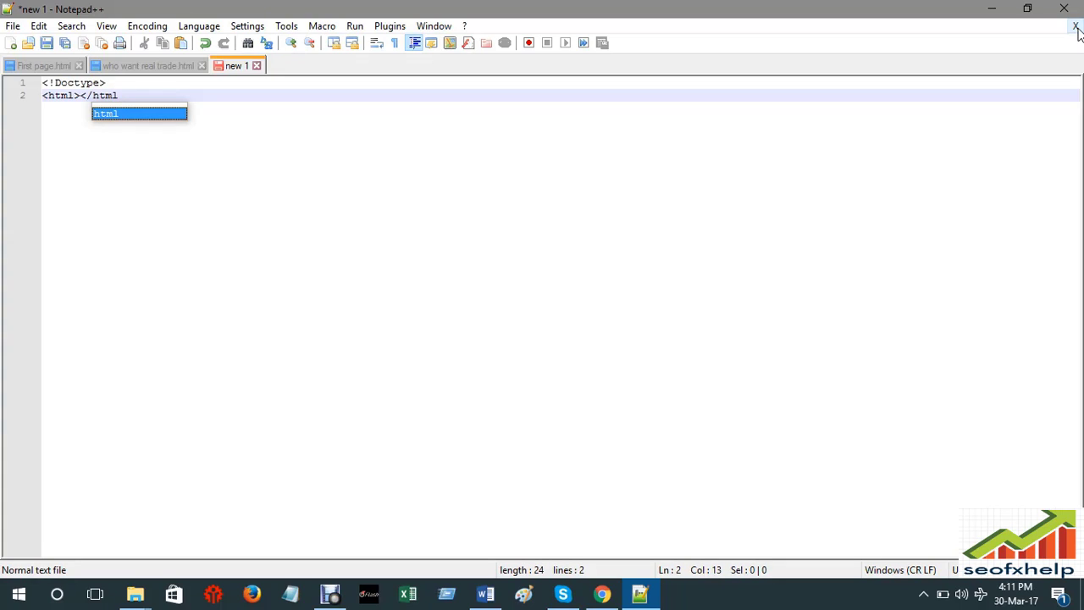
{"action": "type", "text": ">"}
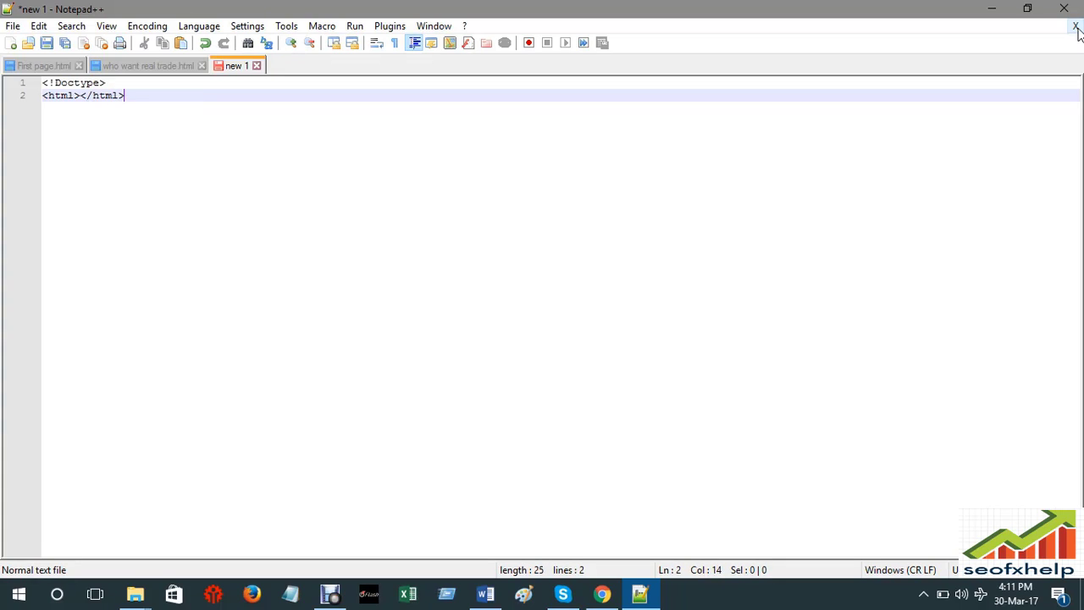
- Separate the opening and closing html tags with blank lines, moving </html> down to line 45
{"action": "key", "text": "Left"}
{"action": "key", "text": "Left"}
{"action": "key", "text": "Left"}
{"action": "key", "text": "Left"}
{"action": "key", "text": "Left"}
{"action": "key", "text": "Return"}
{"action": "key", "text": "Return"}
{"action": "key", "text": "Return"}
{"action": "key", "text": "Return"}
{"action": "key", "text": "Return"}
{"action": "key", "text": "Return"}
{"action": "key", "text": "Return"}
{"action": "key", "text": "Return"}
{"action": "key", "text": "Return"}
{"action": "key", "text": "Return"}
{"action": "key", "text": "Return"}
{"action": "key", "text": "Return"}
{"action": "key", "text": "Return"}
{"action": "key", "text": "Return"}
{"action": "key", "text": "Return"}
{"action": "key", "text": "Return"}
{"action": "key", "text": "Return"}
{"action": "key", "text": "Return"}
{"action": "key", "text": "Return"}
{"action": "key", "text": "Return"}
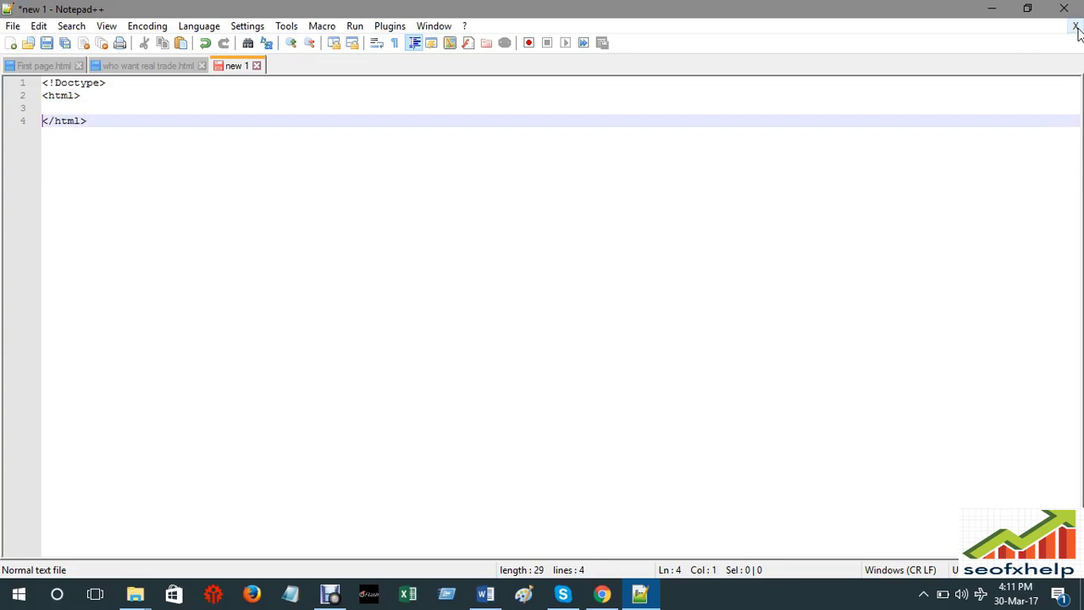
{"action": "key", "text": "Return"}
{"action": "key", "text": "Return"}
{"action": "key", "text": "Return"}
{"action": "key", "text": "Return"}
{"action": "key", "text": "Return"}
{"action": "key", "text": "Return"}
{"action": "key", "text": "Return"}
{"action": "key", "text": "Return"}
{"action": "key", "text": "Return"}
{"action": "key", "text": "Return"}
{"action": "key", "text": "Return"}
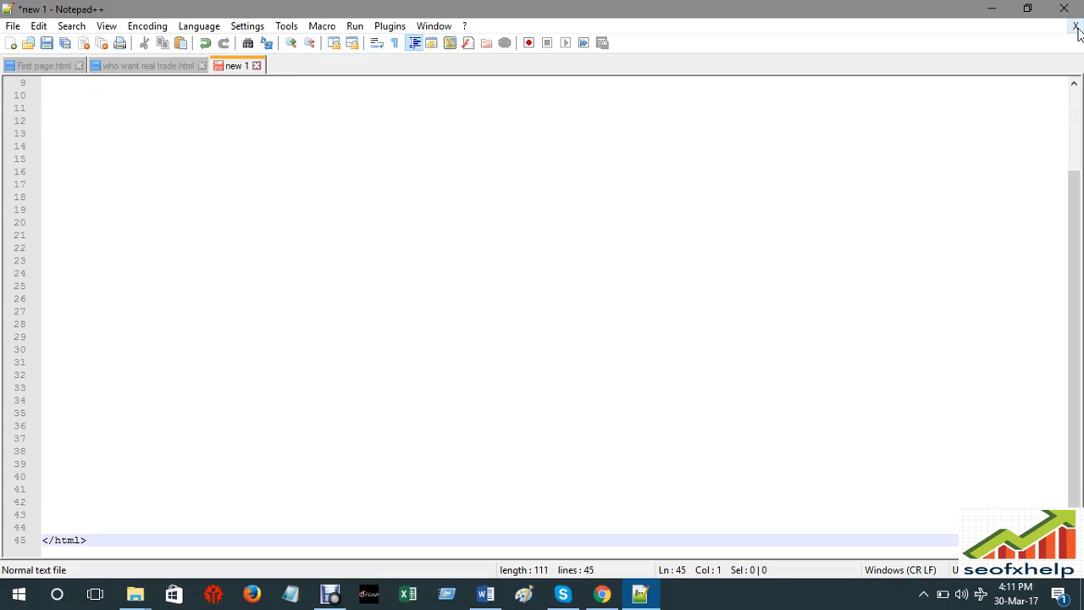
- Add a <head></head> tag pair on line 3, directly below the opening html tag
{"action": "key", "text": "Up"}
{"action": "key", "text": "Up"}
{"action": "key", "text": "Up"}
{"action": "key", "text": "Up"}
{"action": "key", "text": "Up"}
{"action": "key", "text": "Up"}
{"action": "key", "text": "Up"}
{"action": "key", "text": "Up"}
{"action": "key", "text": "Up"}
{"action": "key", "text": "Up"}
{"action": "key", "text": "Up"}
{"action": "key", "text": "Up"}
{"action": "key", "text": "Up"}
{"action": "key", "text": "Up"}
{"action": "key", "text": "Up"}
{"action": "key", "text": "Up"}
{"action": "key", "text": "Up"}
{"action": "key", "text": "Up"}
{"action": "key", "text": "Up"}
{"action": "key", "text": "Up"}
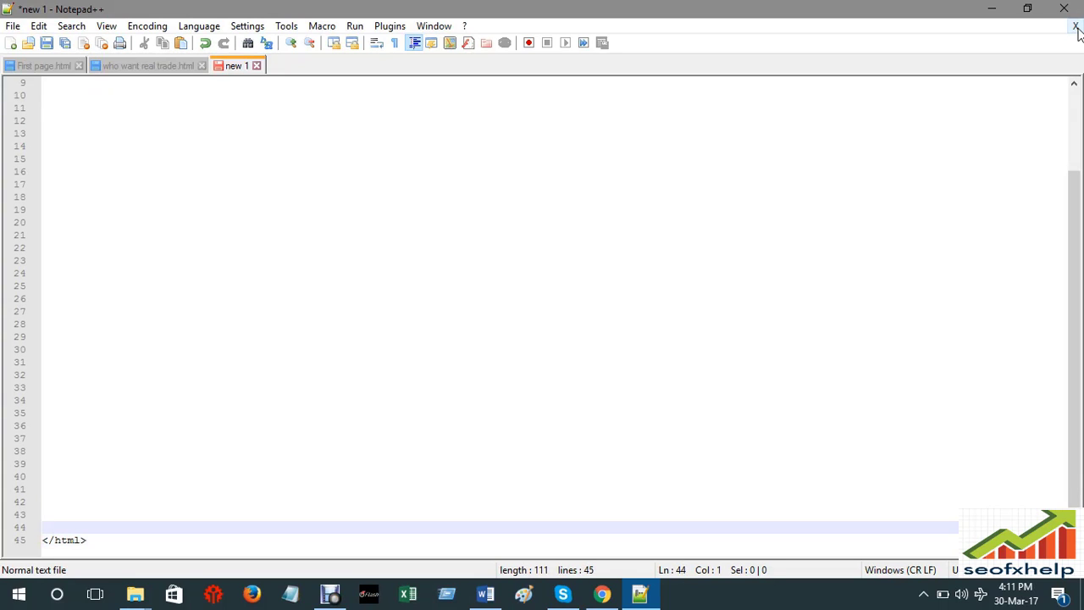
{"action": "key", "text": "Up"}
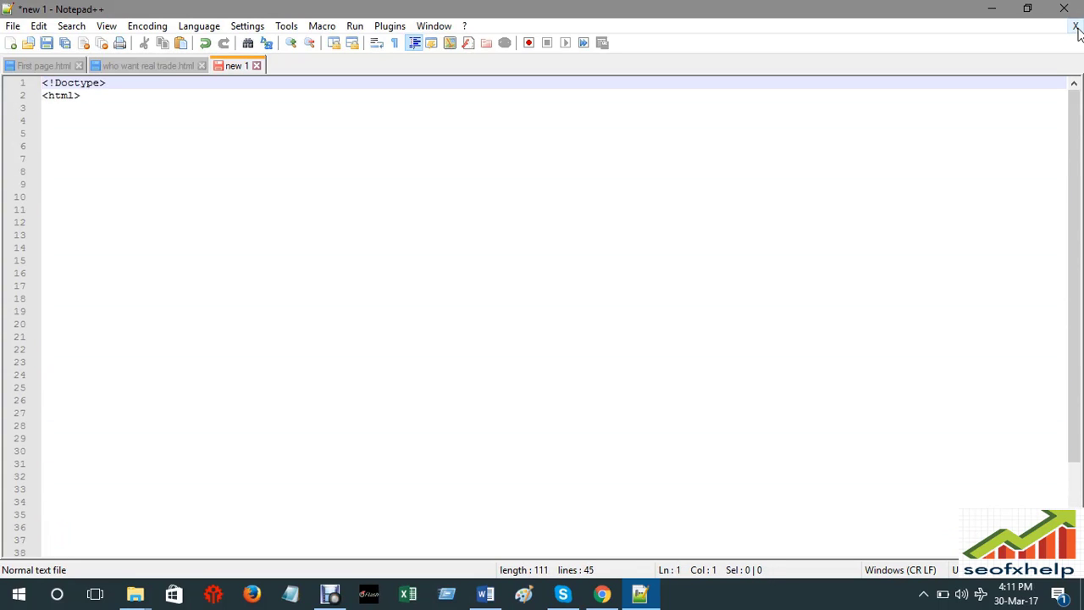
{"action": "key", "text": "Down"}
{"action": "key", "text": "Down"}
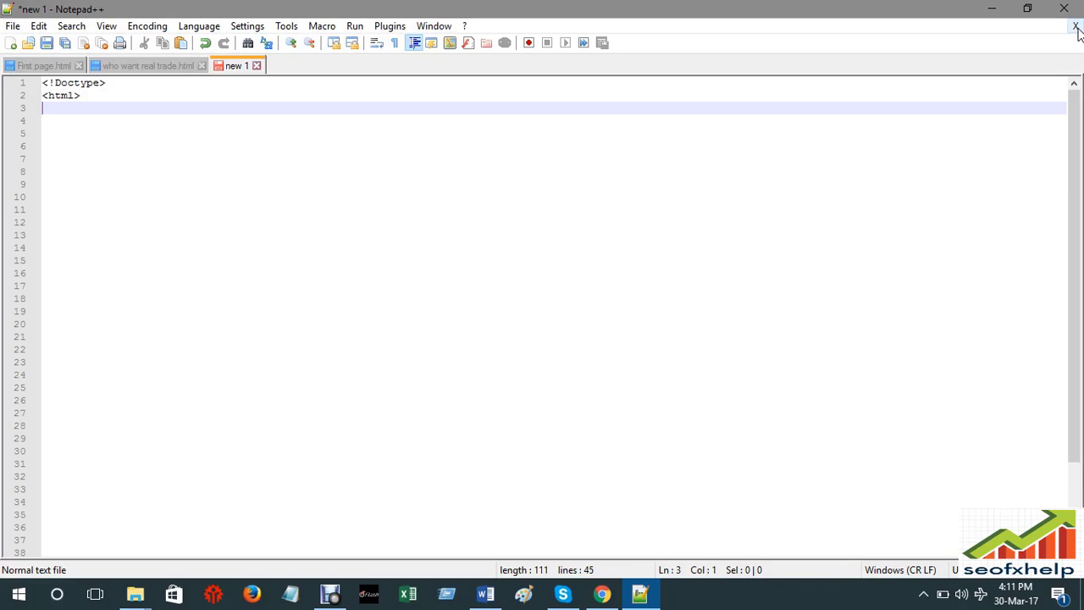
{"action": "type", "text": "<head><"}
{"action": "type", "text": "/hea"}
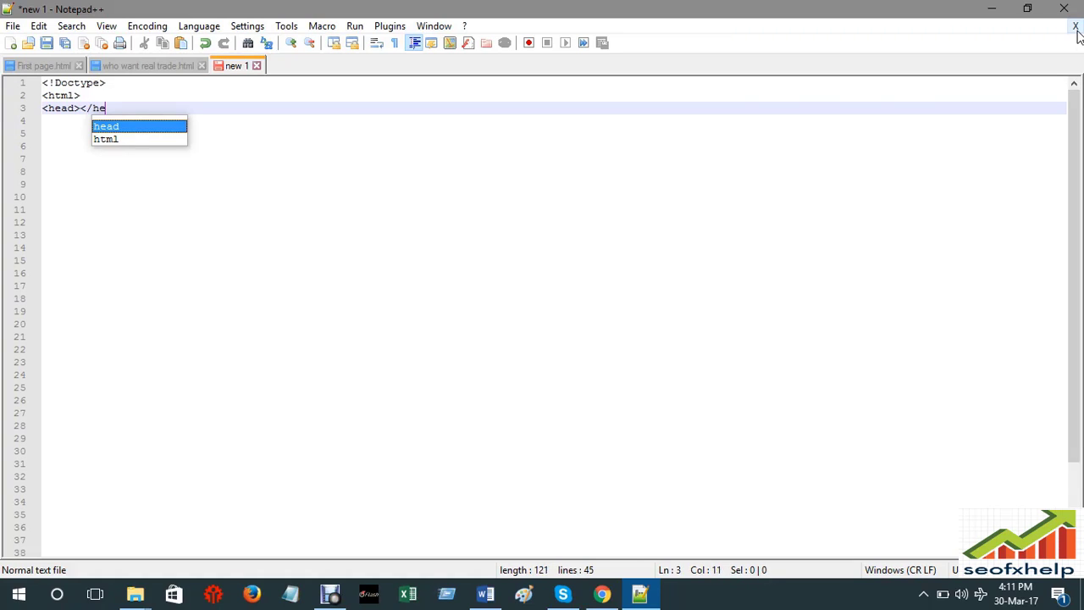
{"action": "type", "text": "d>"}
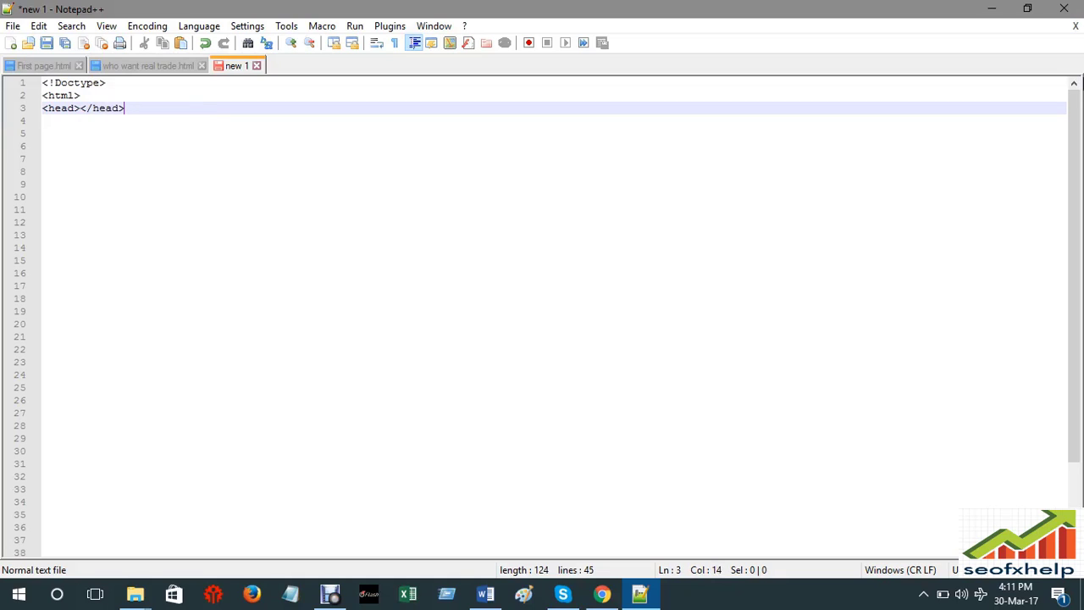
- Move the closing head tag to line 5, leaving one blank line between the head tags
{"action": "key", "text": "Left"}
{"action": "key", "text": "Left"}
{"action": "key", "text": "Left"}
{"action": "key", "text": "Left"}
{"action": "key", "text": "Left"}
{"action": "key", "text": "Left"}
{"action": "key", "text": "Return"}
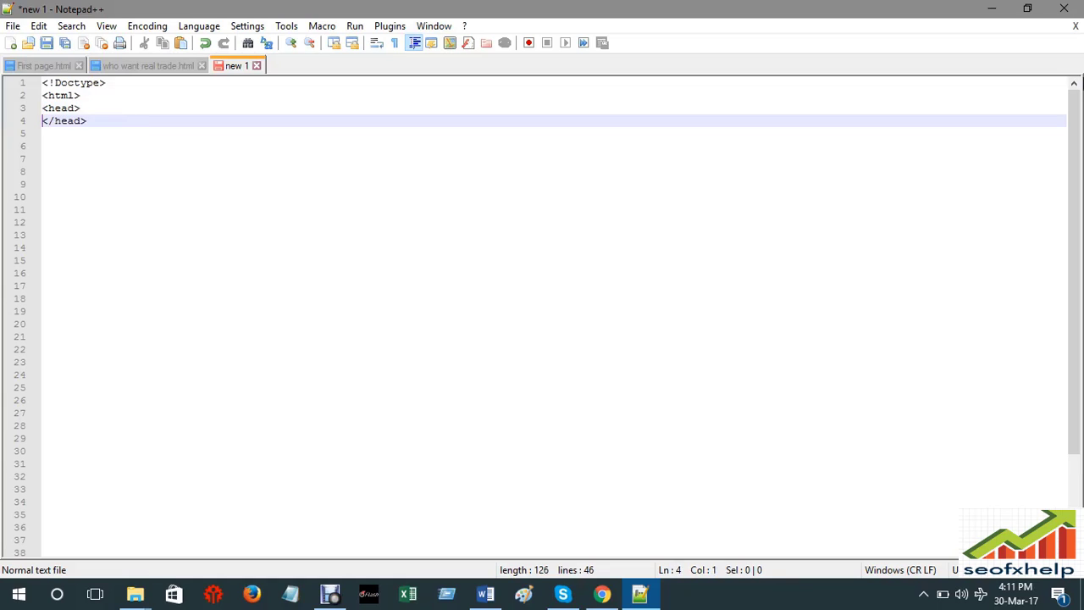
{"action": "key", "text": "Return"}
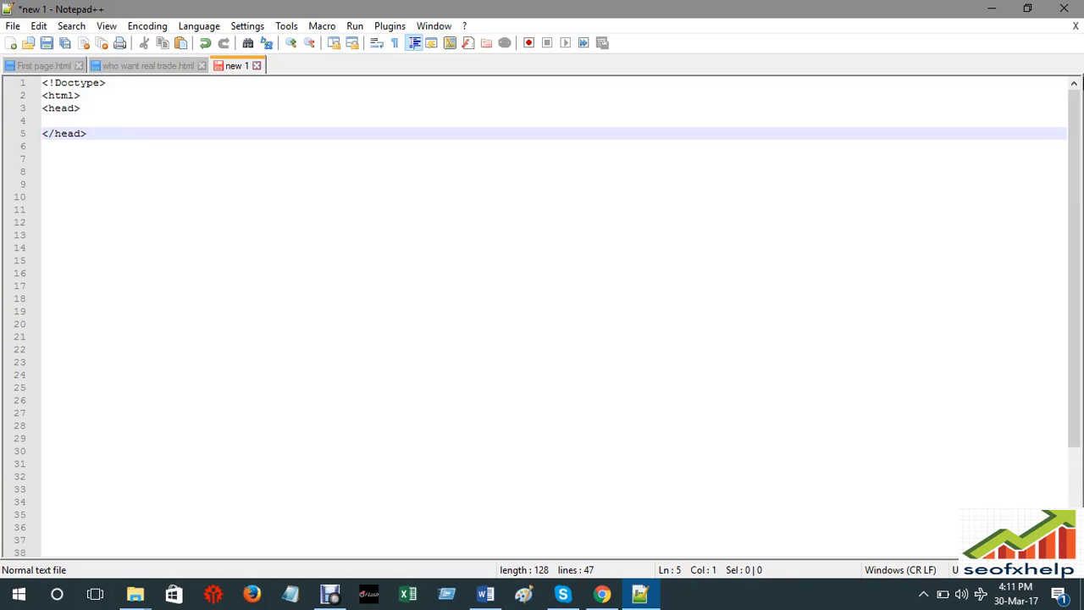
- Add a <titel></titel> tag pair on the blank line inside the head and place the cursor between the two tags
{"action": "left_click", "coordinate": [42, 120]}
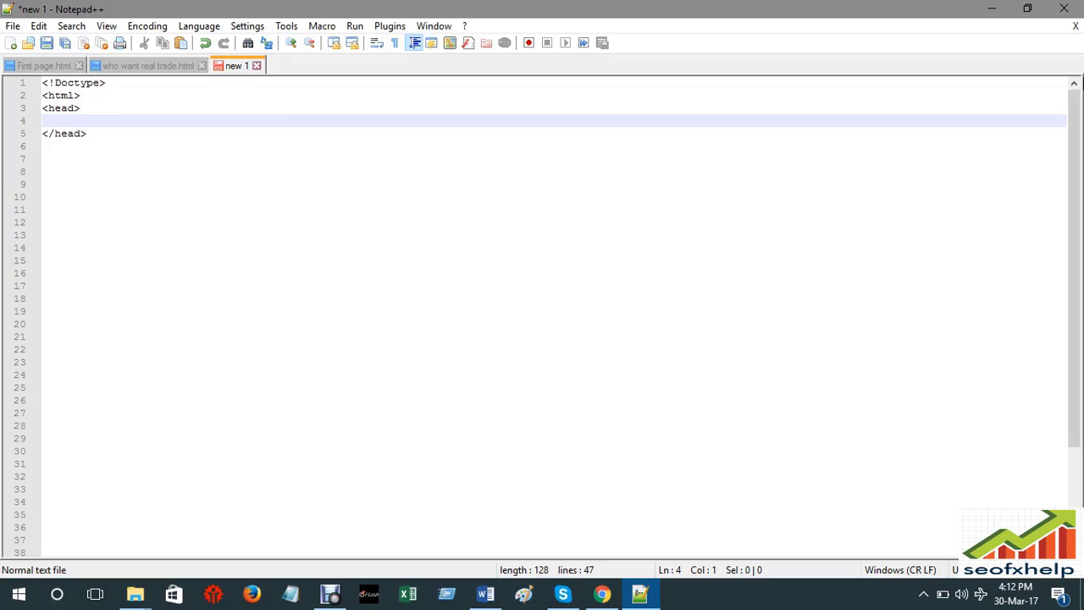
{"action": "type", "text": "<Firstway"}
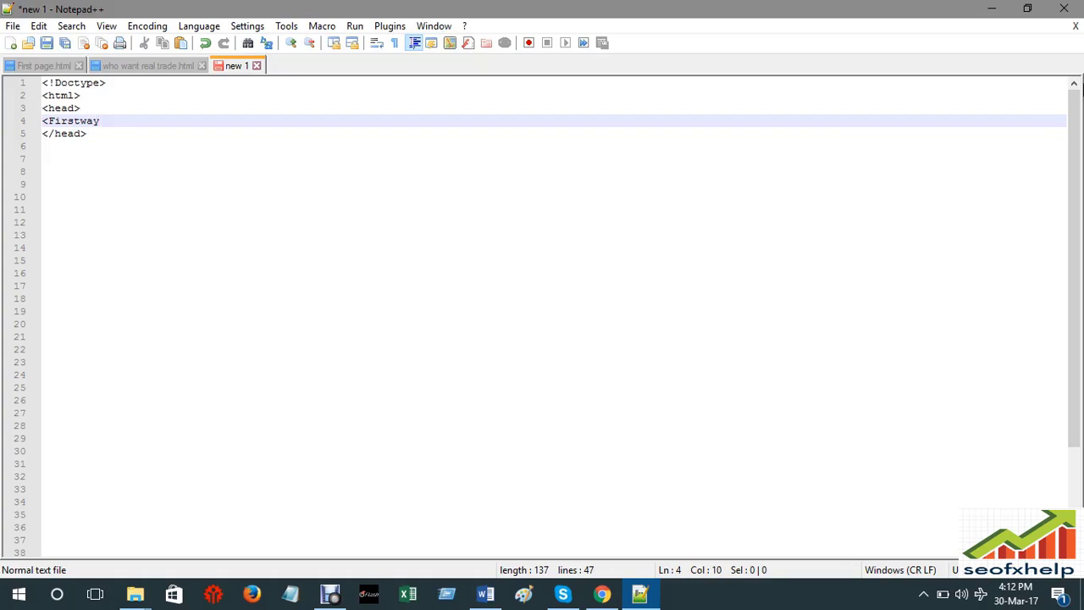
{"action": "key", "text": "BackSpace"}
{"action": "key", "text": "BackSpace"}
{"action": "key", "text": "BackSpace"}
{"action": "key", "text": "BackSpace"}
{"action": "key", "text": "BackSpace"}
{"action": "key", "text": "BackSpace"}
{"action": "key", "text": "BackSpace"}
{"action": "key", "text": "BackSpace"}
{"action": "type", "text": "t"}
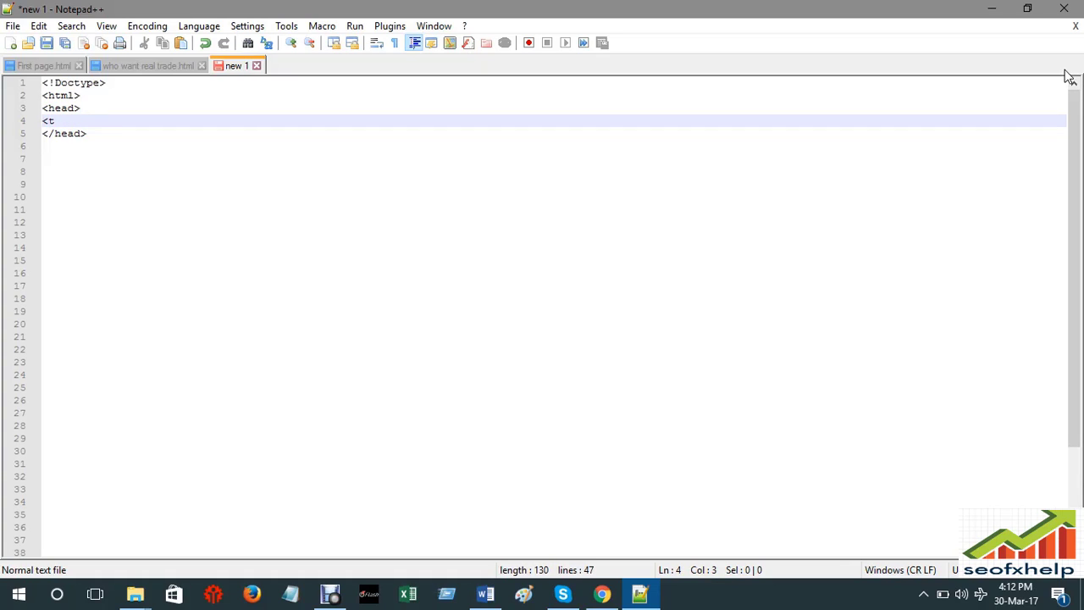
{"action": "type", "text": "itel></titel"}
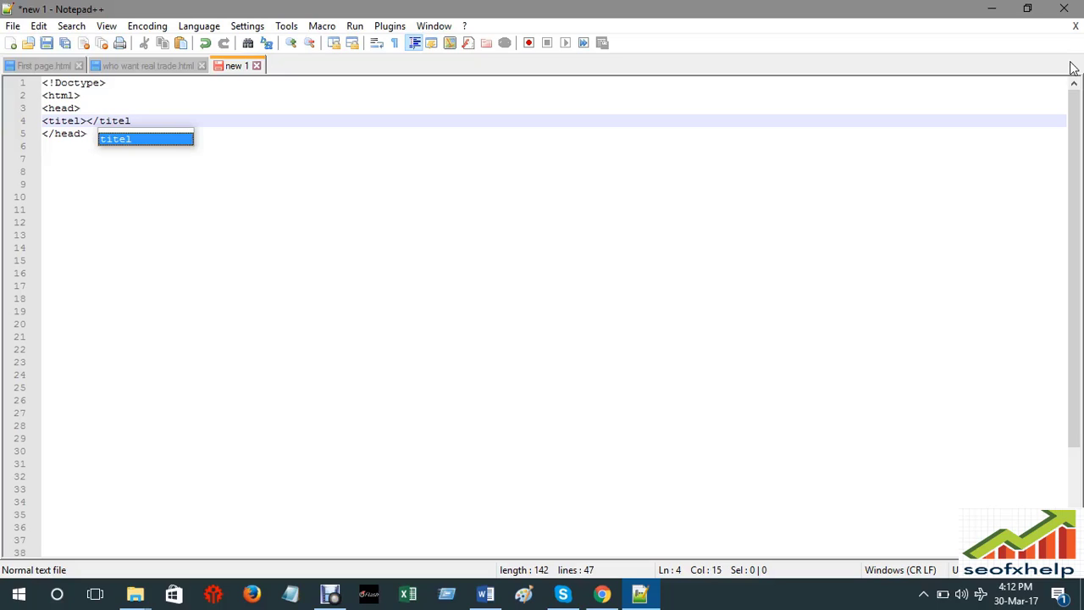
{"action": "type", "text": ">"}
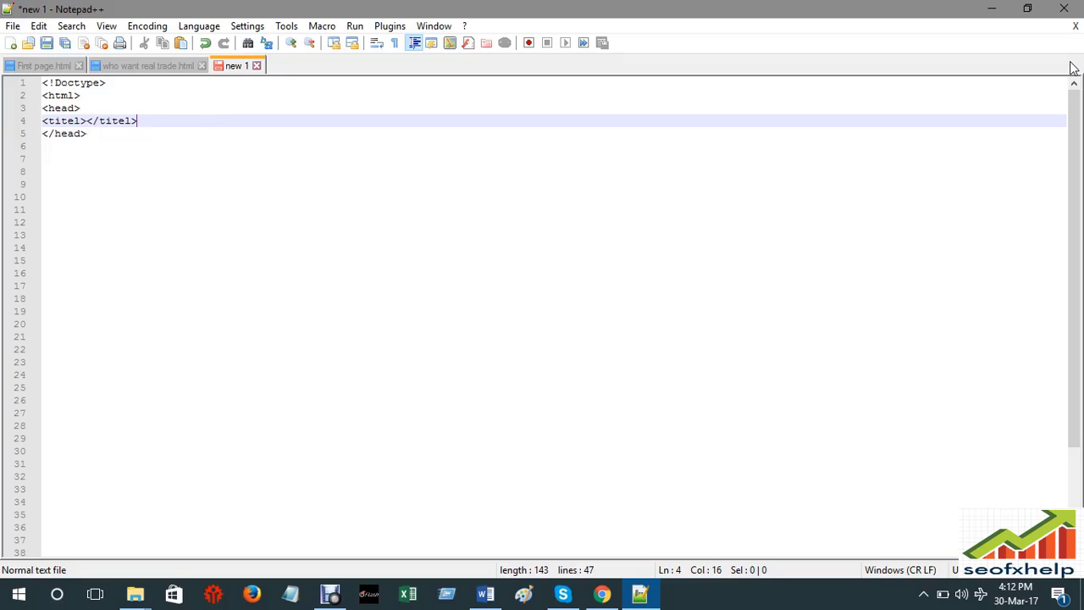
{"action": "key", "text": "Left"}
{"action": "key", "text": "Left"}
{"action": "key", "text": "Left"}
{"action": "key", "text": "Left"}
{"action": "key", "text": "Left"}
{"action": "key", "text": "Left"}
{"action": "key", "text": "Left"}
{"action": "key", "text": "Left"}
{"action": "key", "text": "Return"}
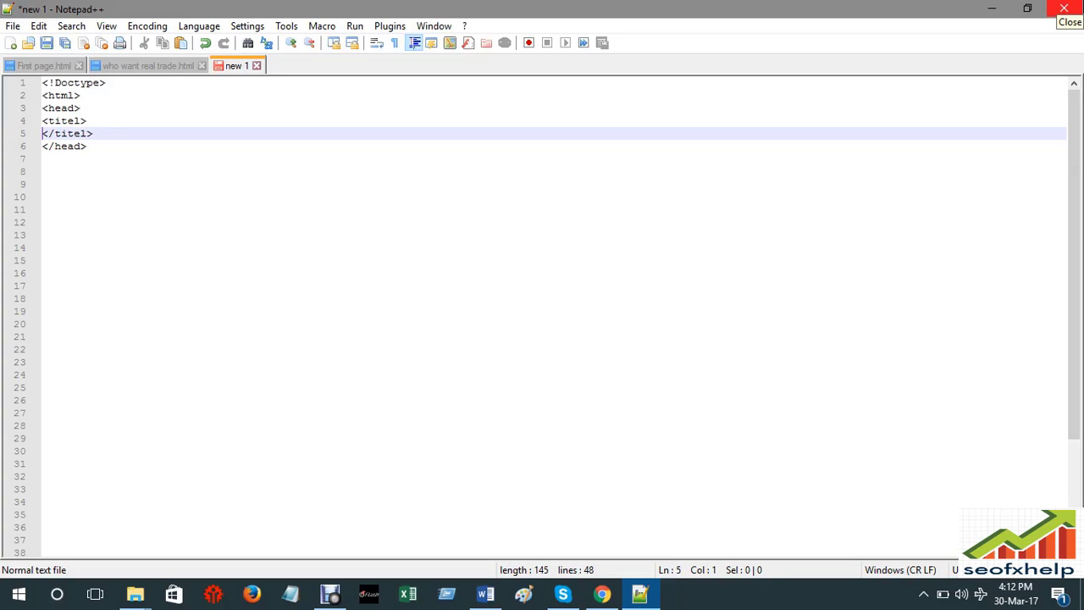
{"action": "key", "text": "Left"}
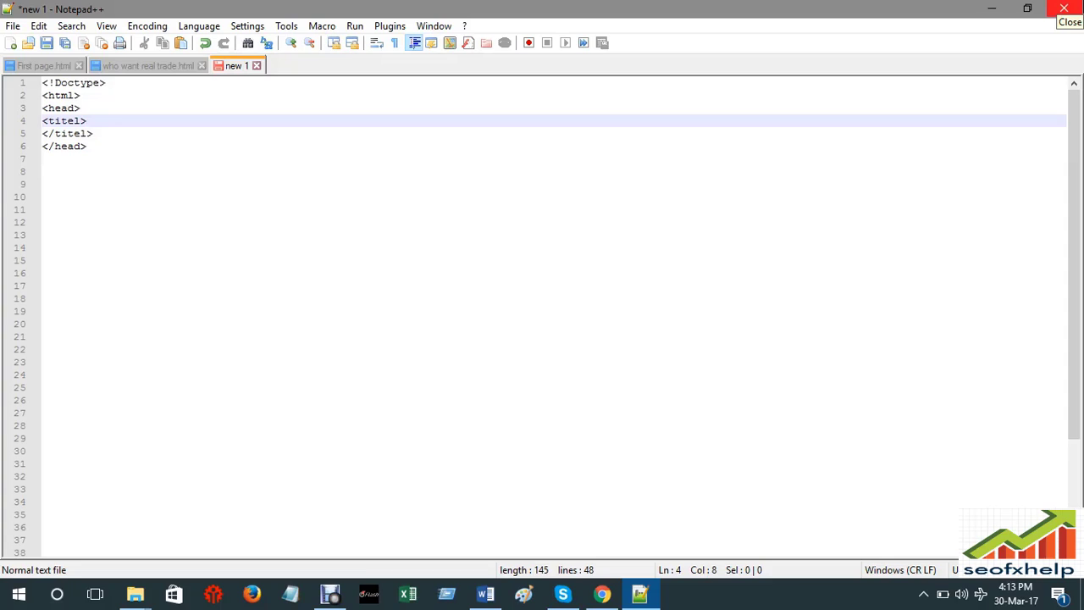
{"action": "key", "text": "Down"}
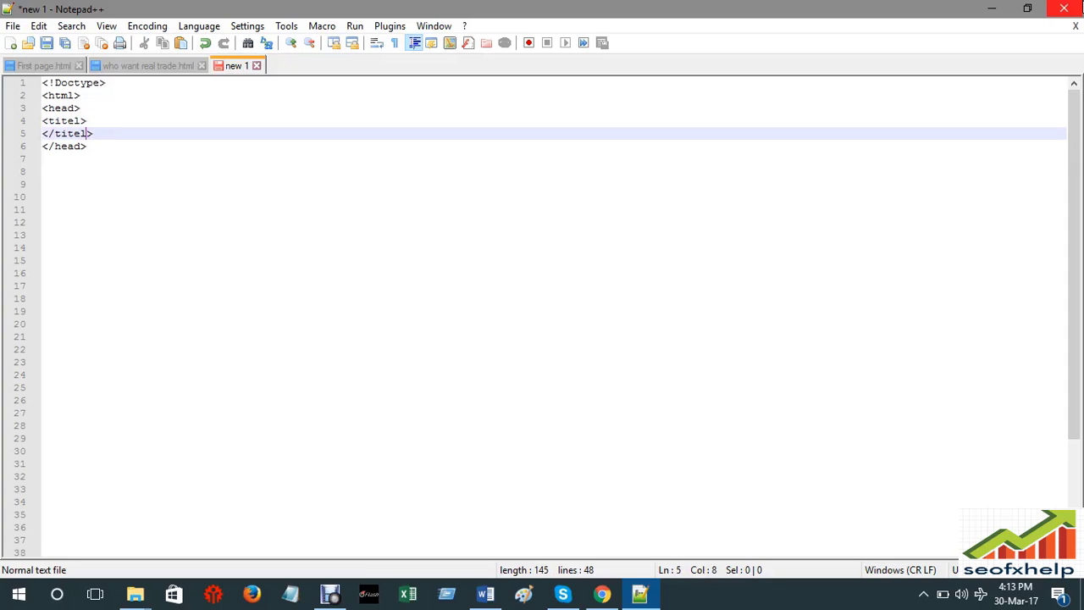
{"action": "key", "text": "Left"}
{"action": "key", "text": "Left"}
{"action": "key", "text": "Left"}
{"action": "key", "text": "Left"}
{"action": "key", "text": "Left"}
{"action": "key", "text": "Left"}
{"action": "key", "text": "Left"}
{"action": "key", "text": "BackSpace"}
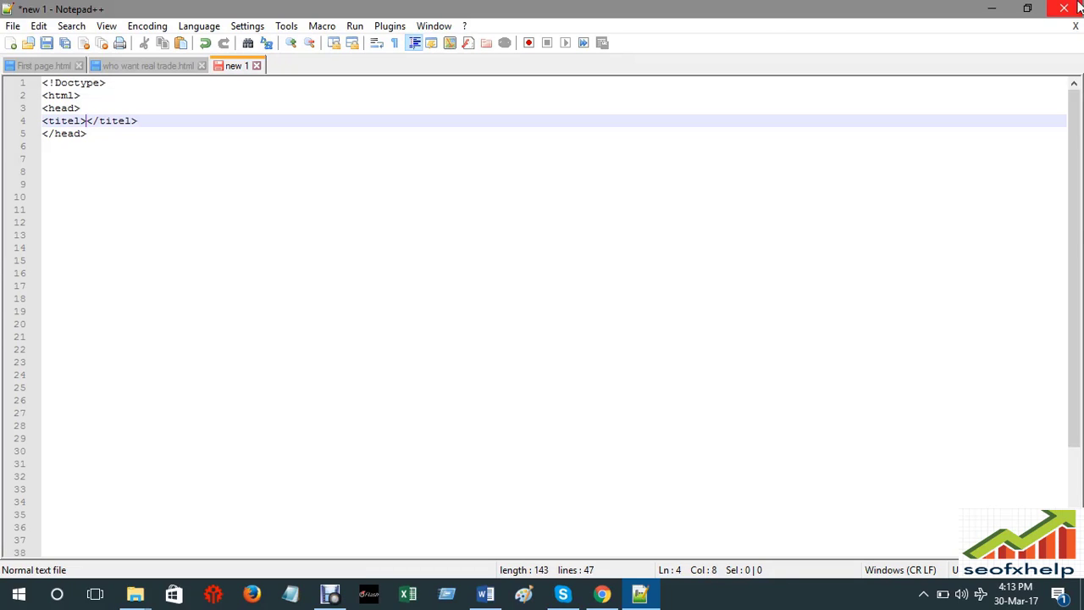
- Enter Firstway Properties as the text between the titel tags
{"action": "type", "text": "Firs"}
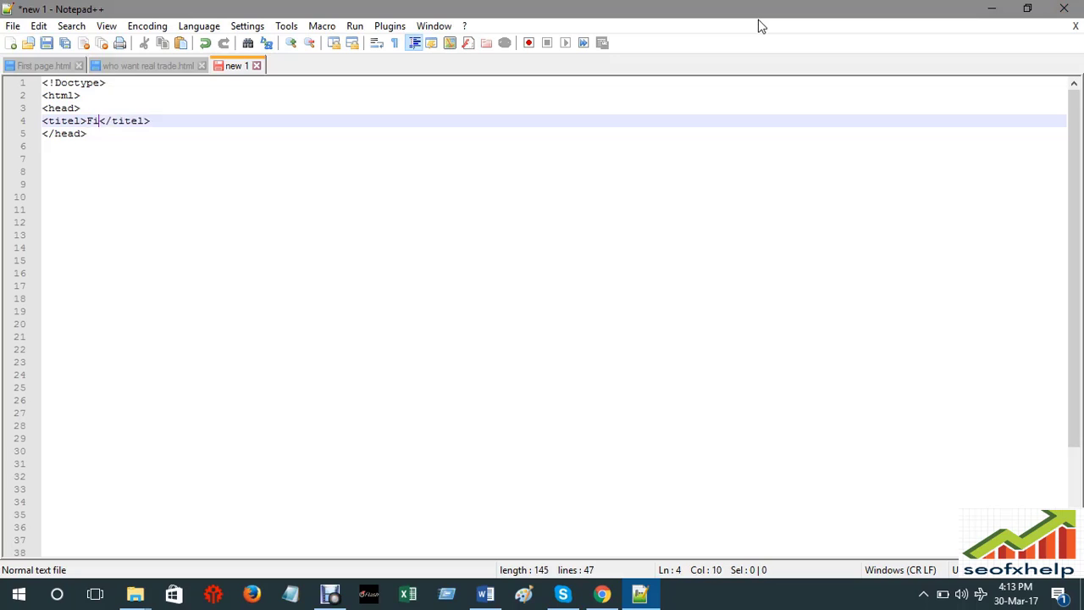
{"action": "type", "text": "tway"}
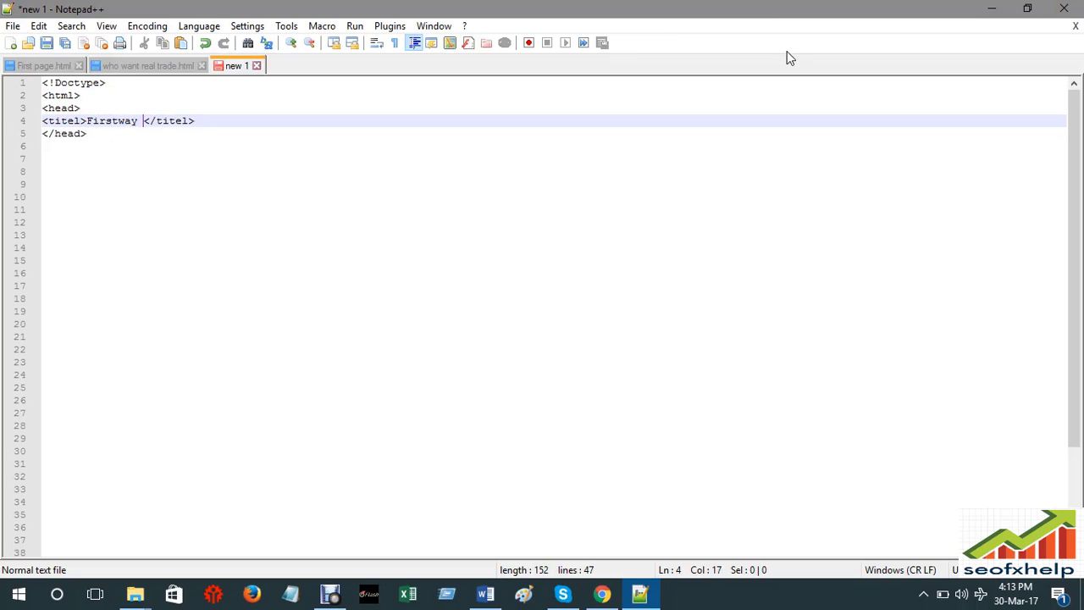
{"action": "type", "text": " Properties"}
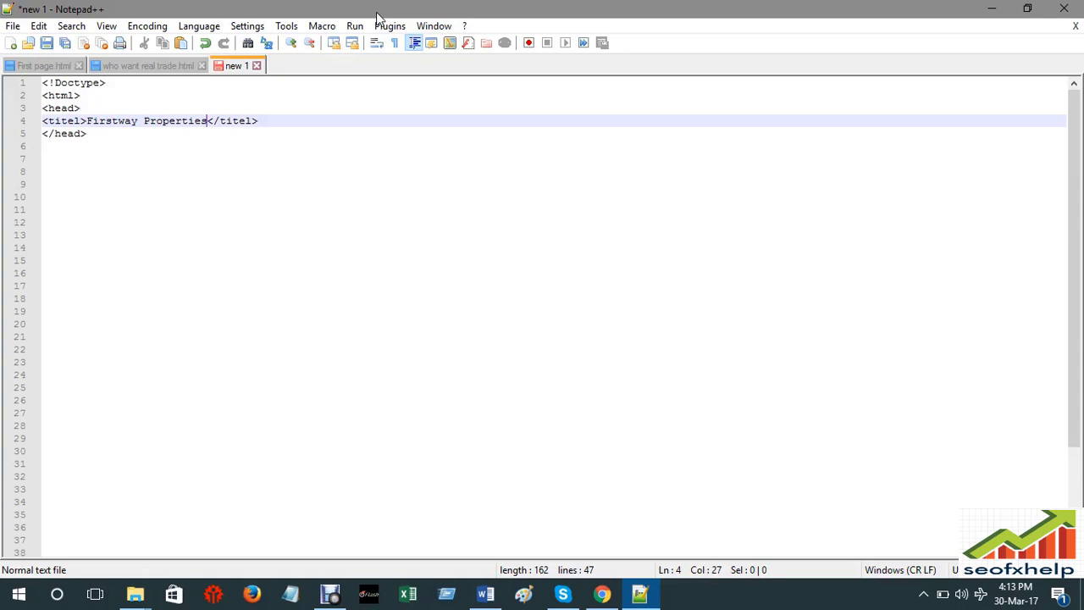
- Save the document in the HTML folder as firstway.html with the Hyper Text Markup Language file type, and preview it in Chrome
{"action": "key", "text": "ctrl+s"}
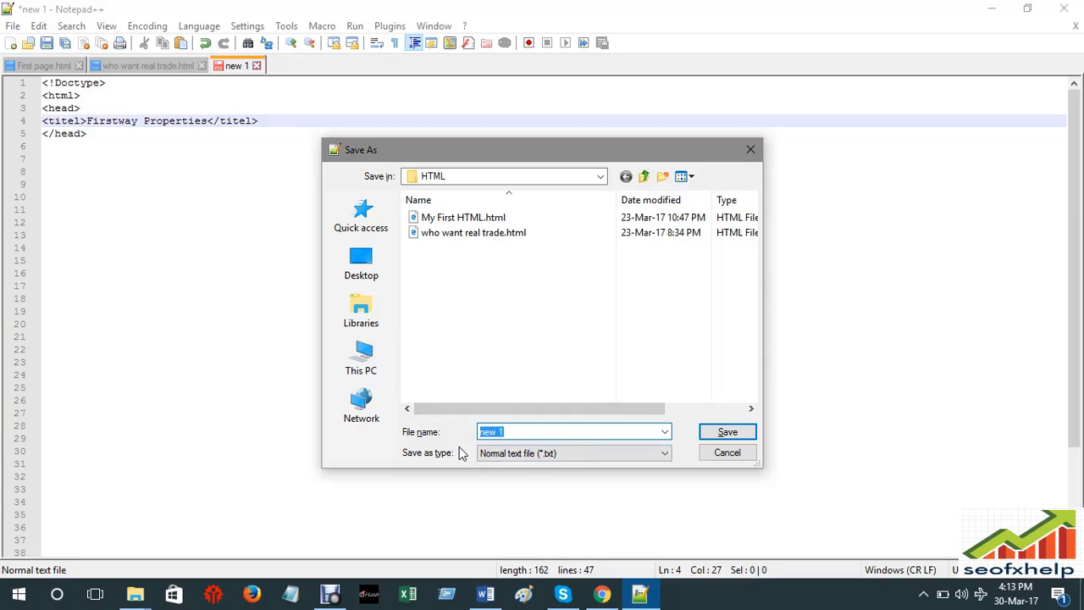
{"action": "type", "text": "firstway"}
{"action": "left_click", "coordinate": [645, 452]}
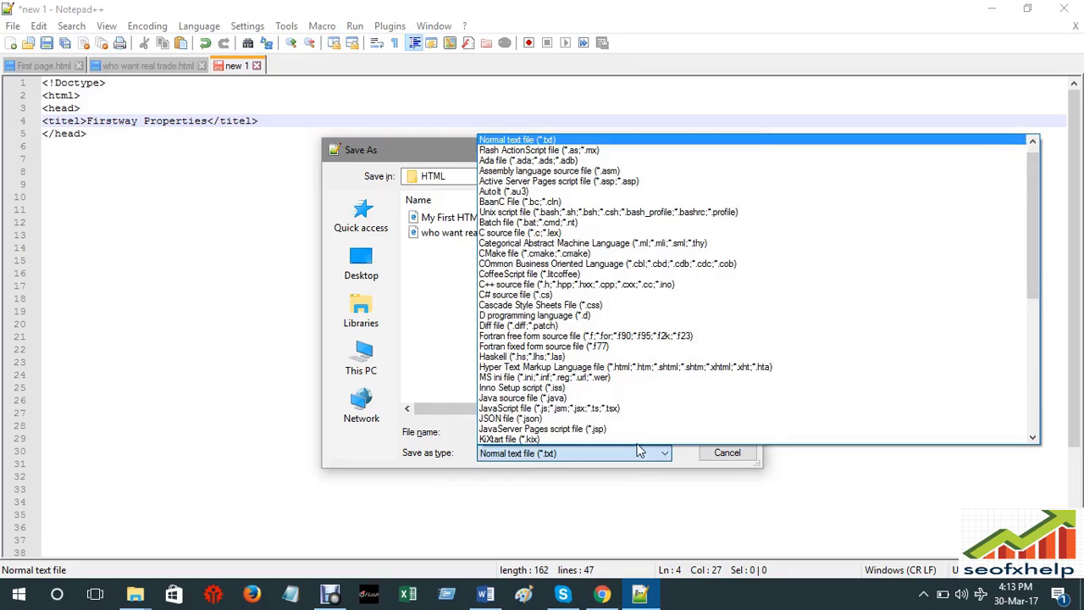
{"action": "left_click", "coordinate": [584, 368]}
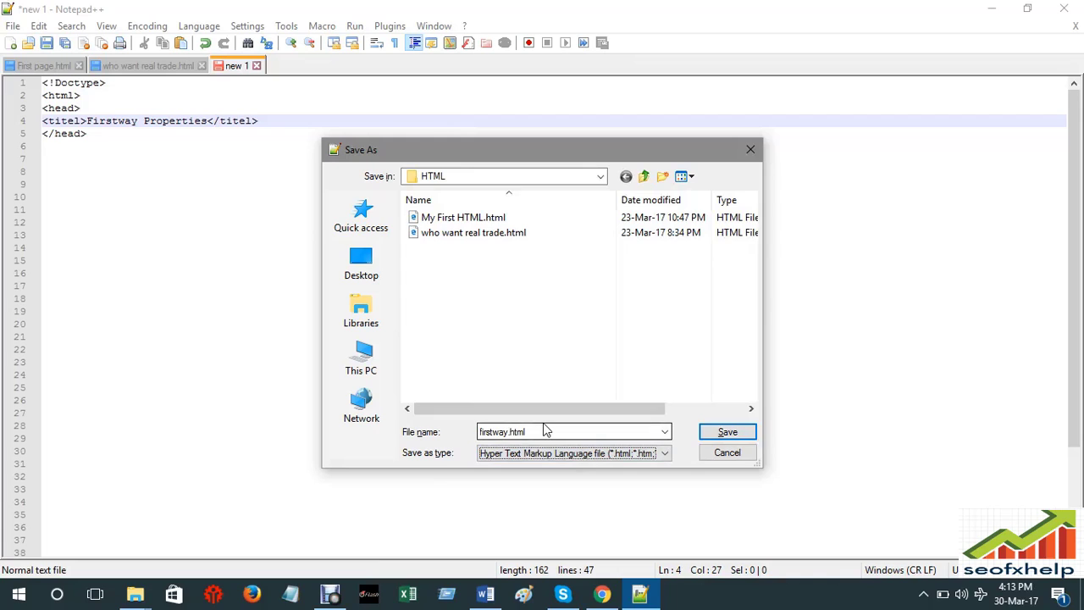
{"action": "left_click", "coordinate": [724, 435]}
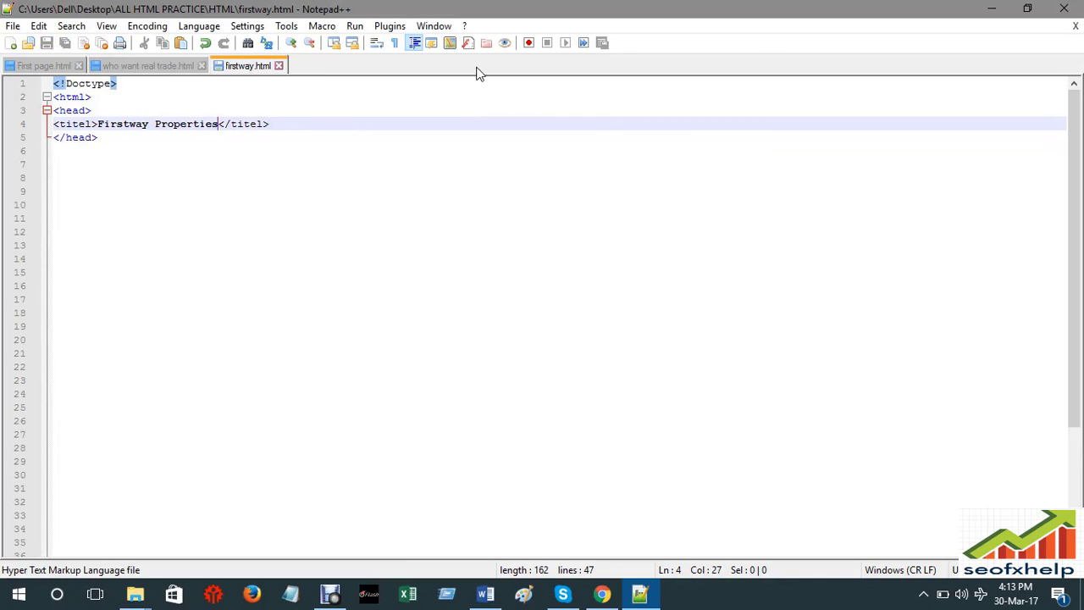
{"action": "left_click", "coordinate": [354, 25]}
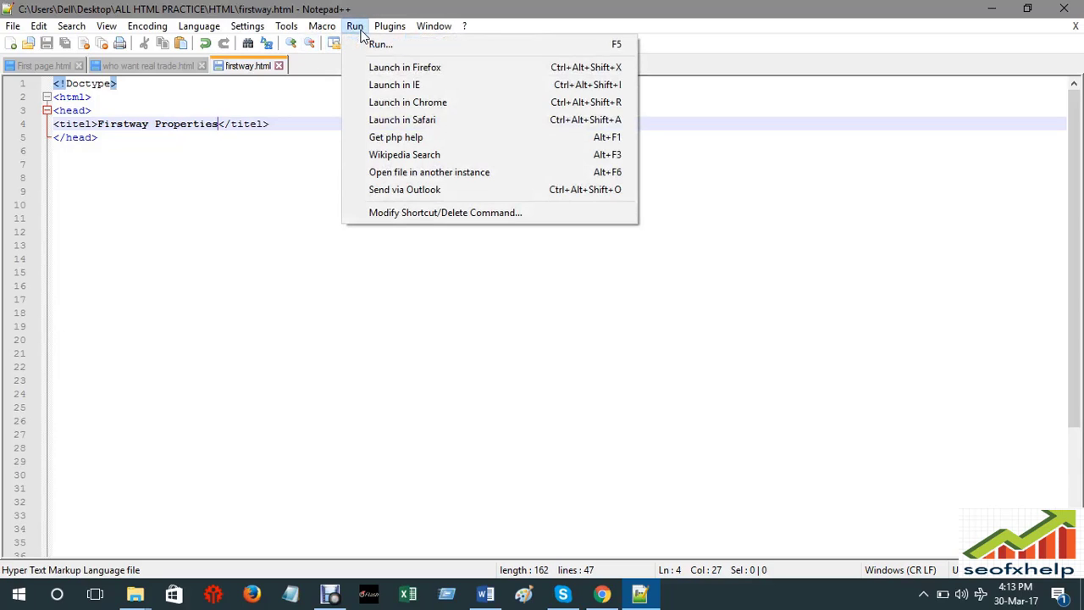
{"action": "left_click", "coordinate": [432, 109]}
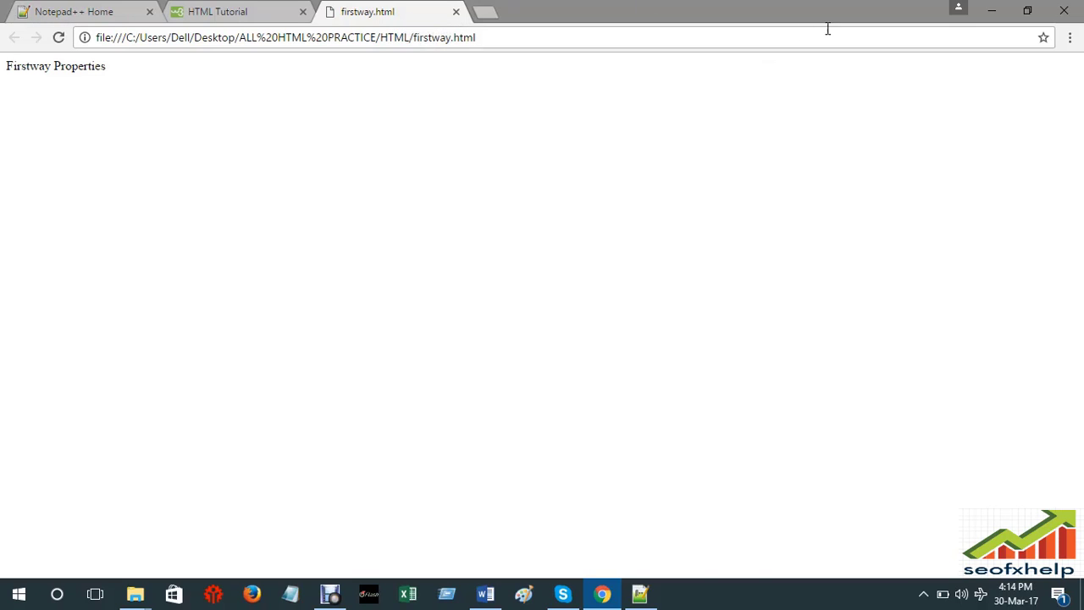
- Return to Notepad++ and start a new line 6 below the closing head tag in firstway.html
{"action": "left_click", "coordinate": [991, 17]}
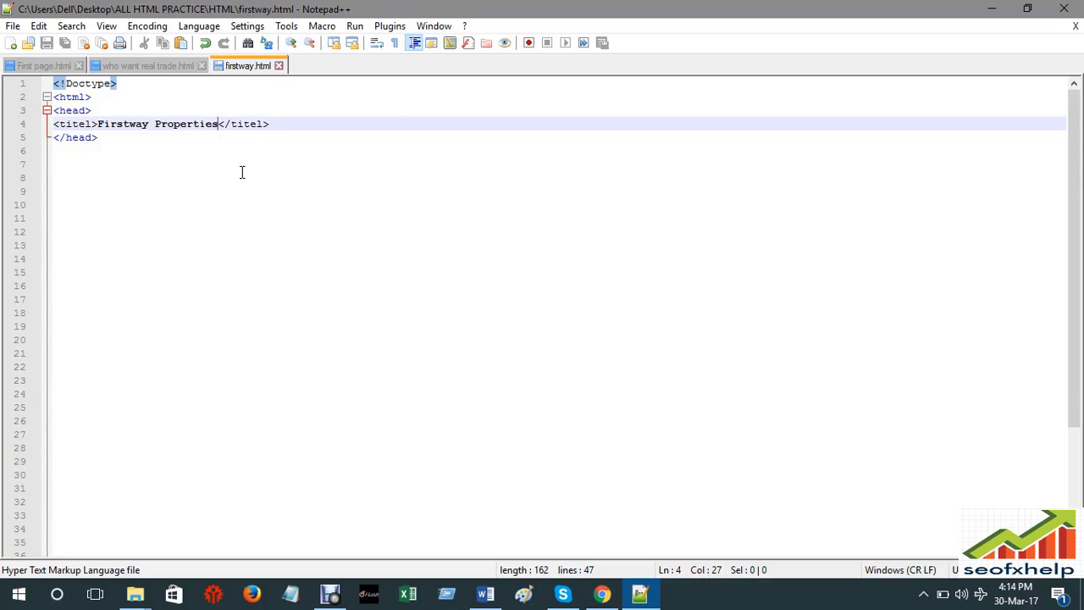
{"action": "scroll", "coordinate": [653, 310], "scroll_direction": "down", "scroll_amount": 4}
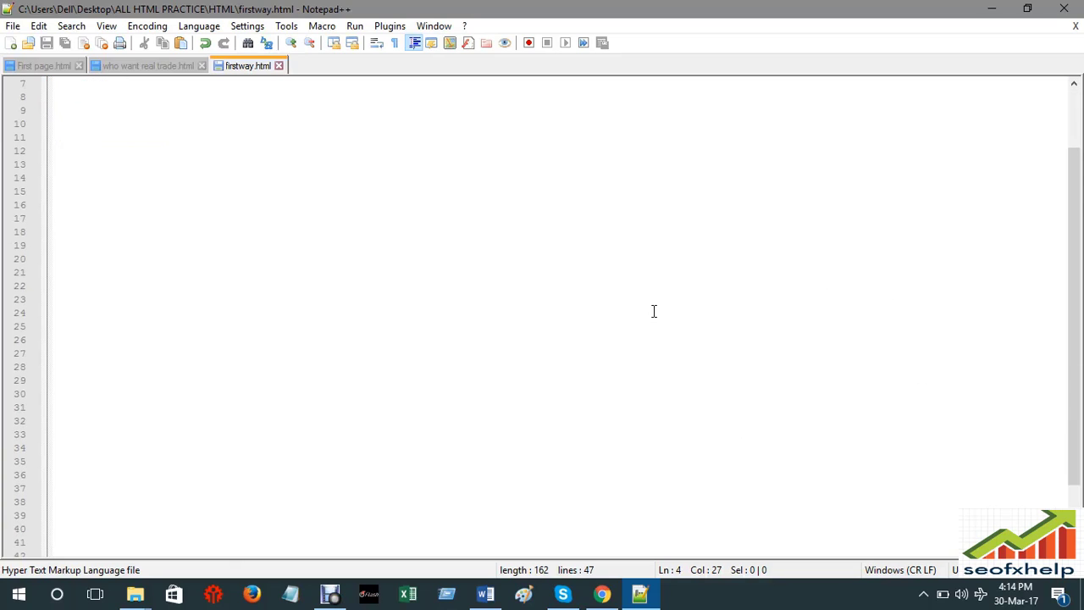
{"action": "scroll", "coordinate": [694, 351], "scroll_direction": "up", "scroll_amount": 4}
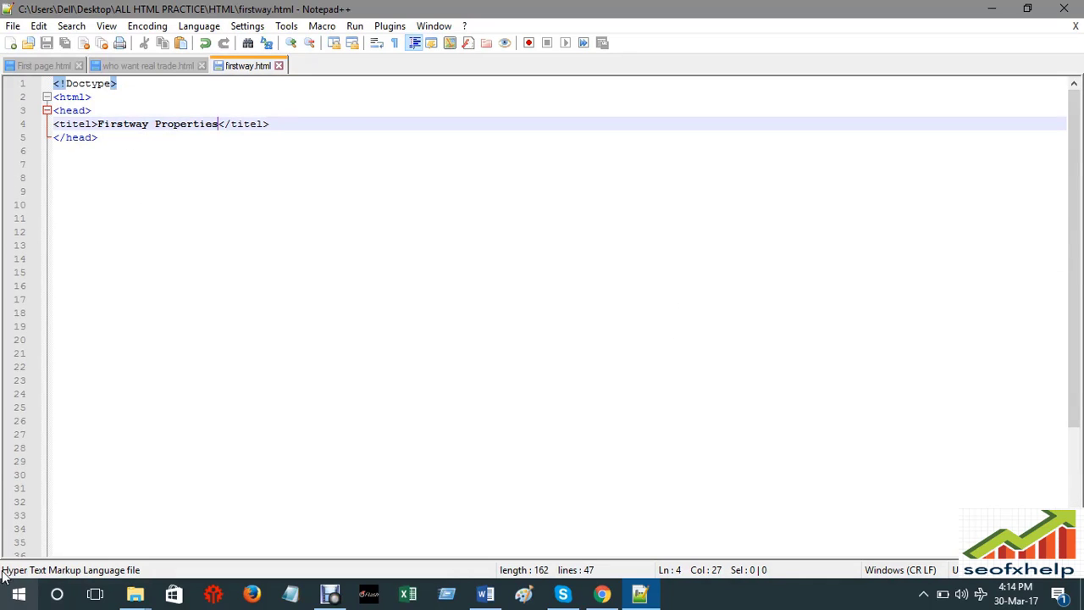
{"action": "left_click", "coordinate": [107, 133]}
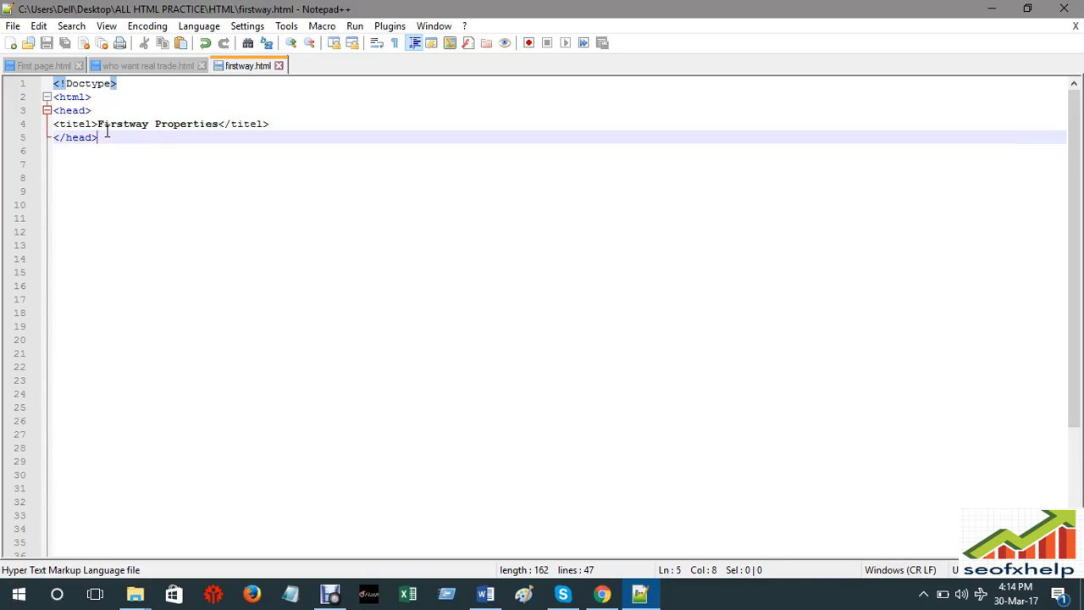
{"action": "key", "text": "Return"}
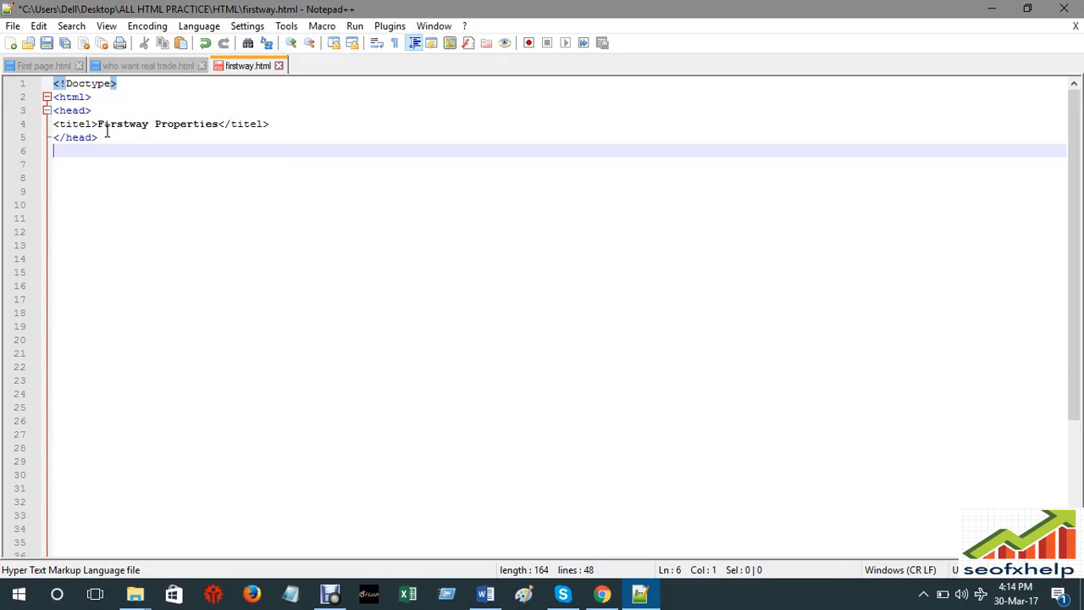
{"action": "type", "text": "<bo"}
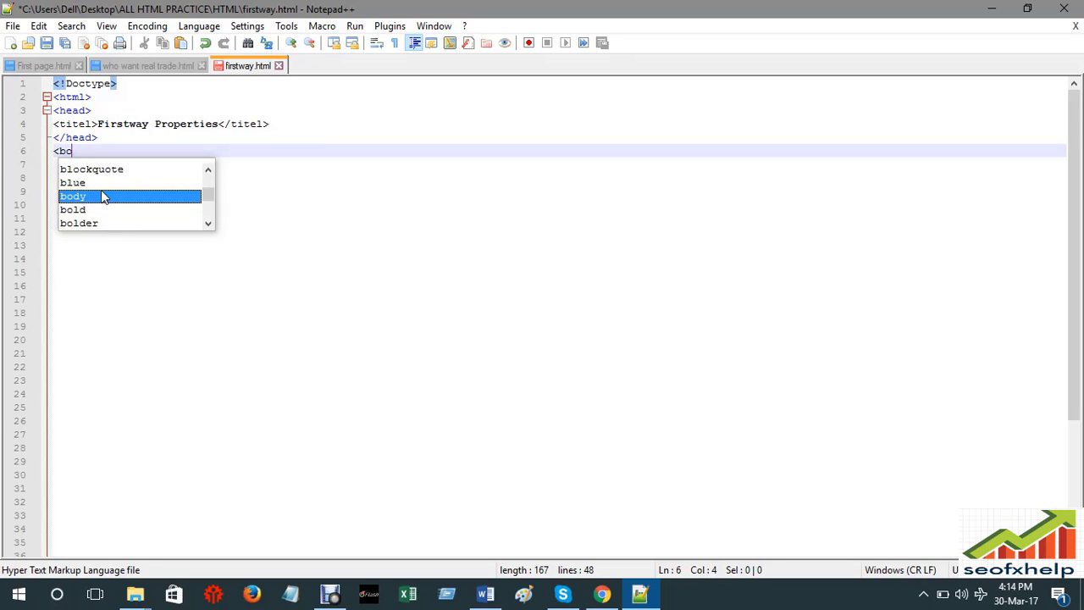
{"action": "type", "text": "dy/"}
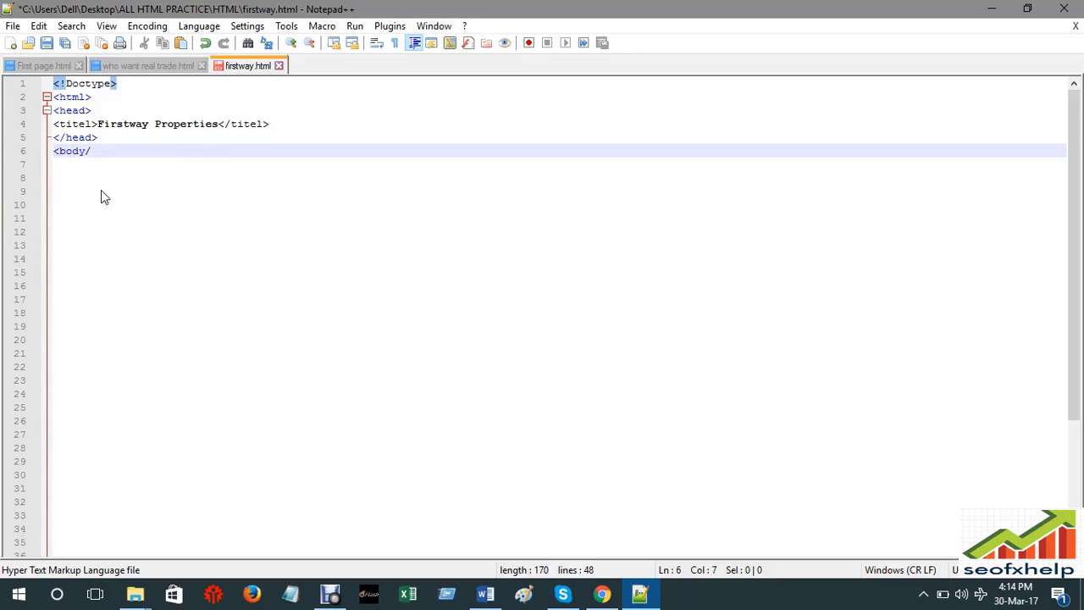
{"action": "type", "text": ">"}
{"action": "key", "text": "Left"}
{"action": "key", "text": "Left"}
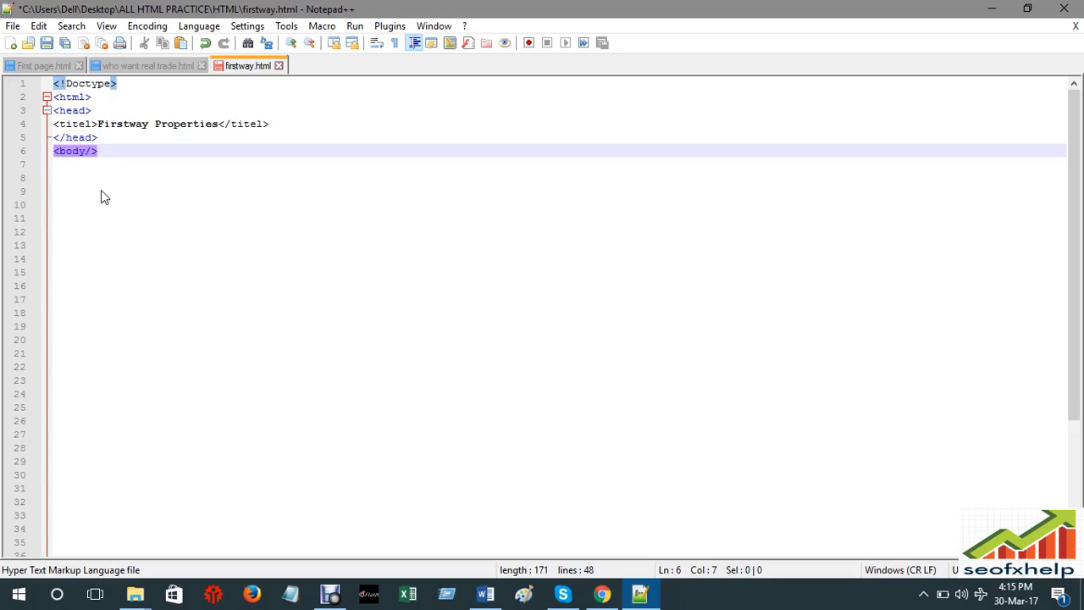
{"action": "key", "text": "BackSpace"}
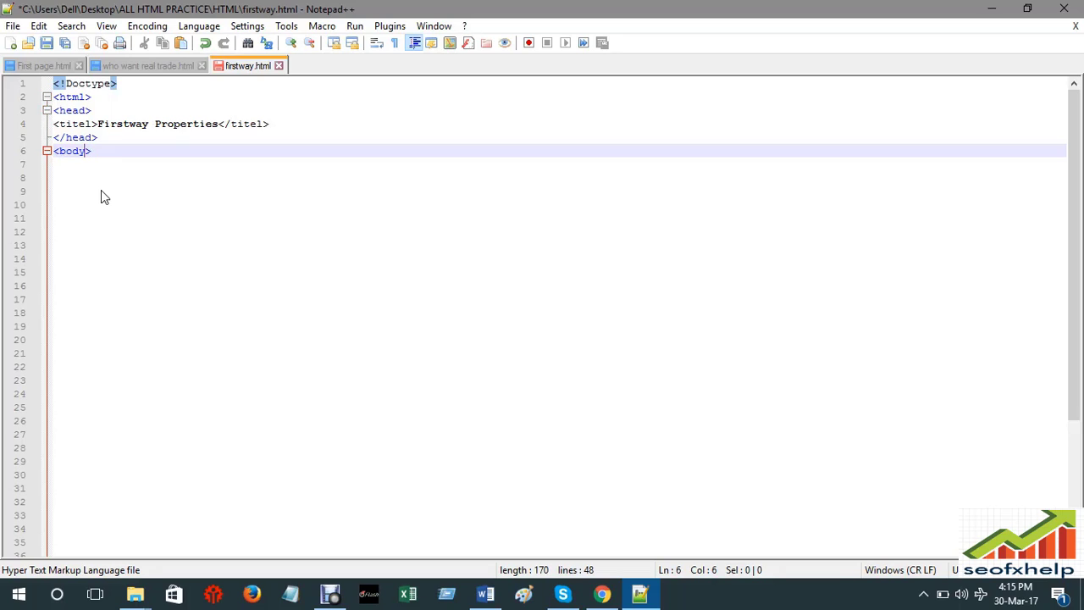
{"action": "key", "text": "Down"}
{"action": "key", "text": "Up"}
{"action": "type", "text": "</b"}
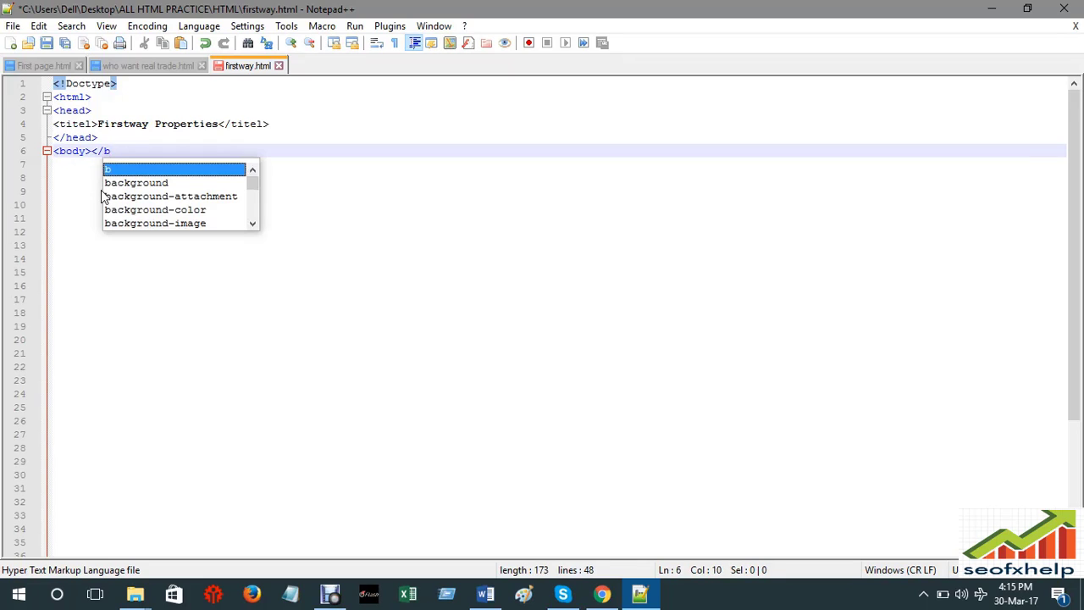
{"action": "key", "text": "Escape"}
{"action": "key", "text": "BackSpace"}
{"action": "key", "text": "BackSpace"}
{"action": "key", "text": "BackSpace"}
{"action": "key", "text": "BackSpace"}
{"action": "key", "text": "BackSpace"}
{"action": "key", "text": "BackSpace"}
{"action": "key", "text": "BackSpace"}
{"action": "key", "text": "BackSpace"}
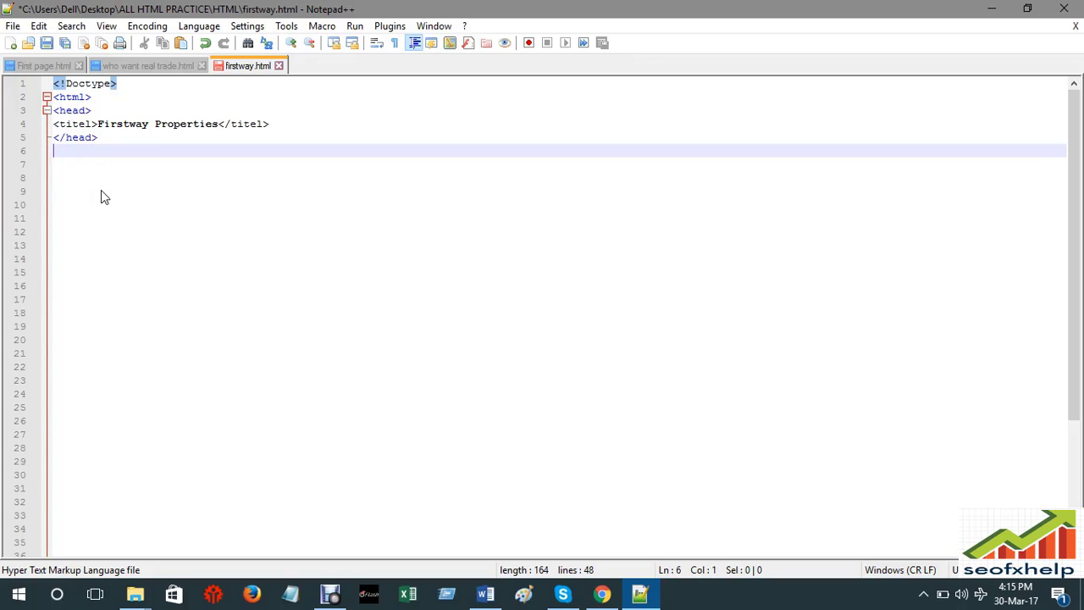
- Add a <body></body> tag pair on line 6, below the closing head tag
{"action": "type", "text": "<bo"}
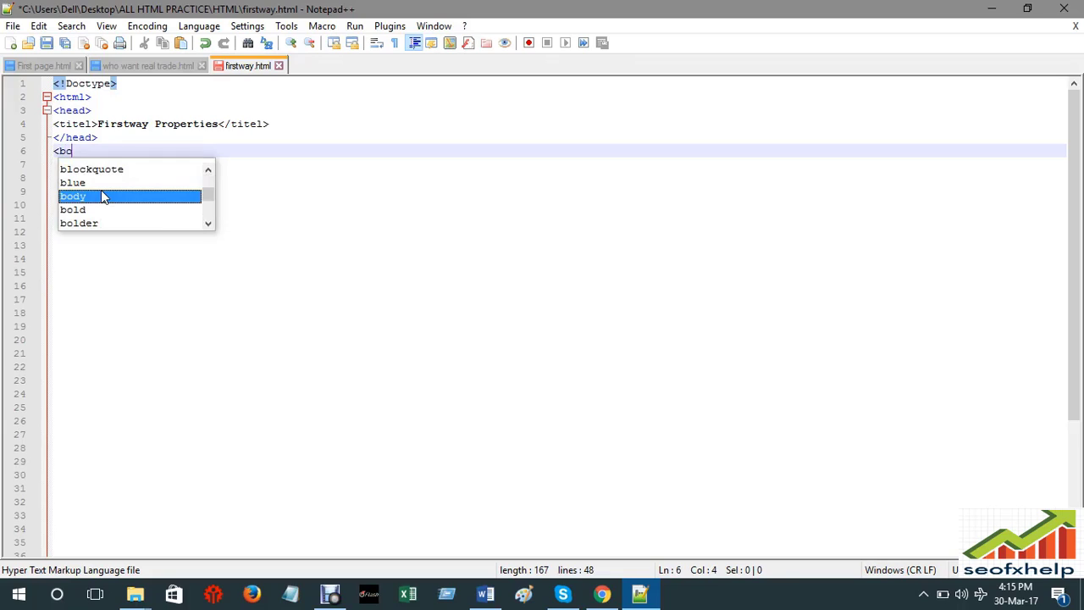
{"action": "type", "text": "dy>"}
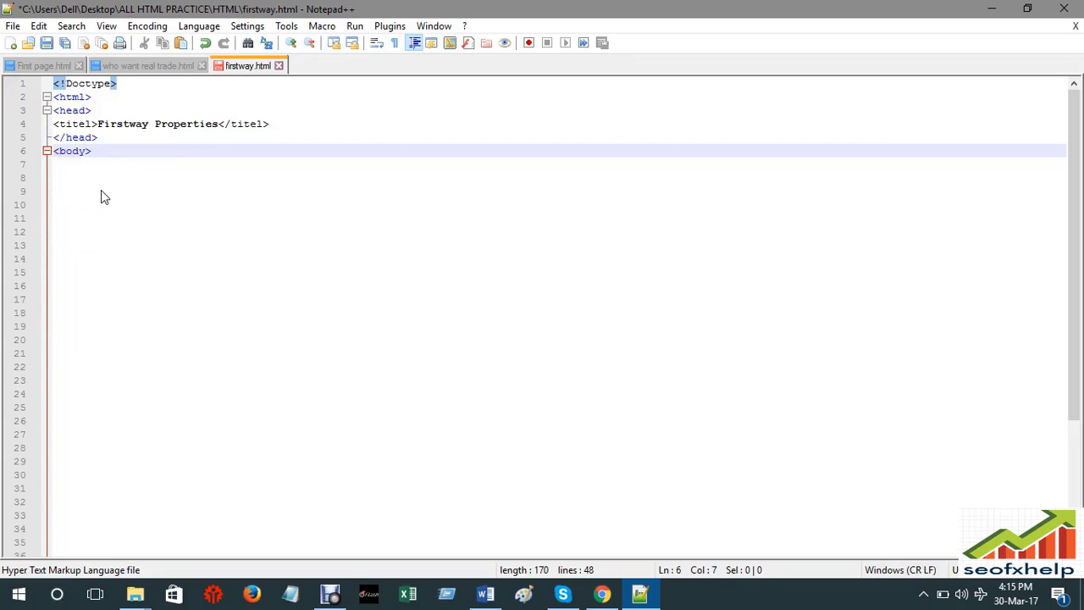
{"action": "type", "text": "<?"}
{"action": "key", "text": "BackSpace"}
{"action": "type", "text": "/body"}
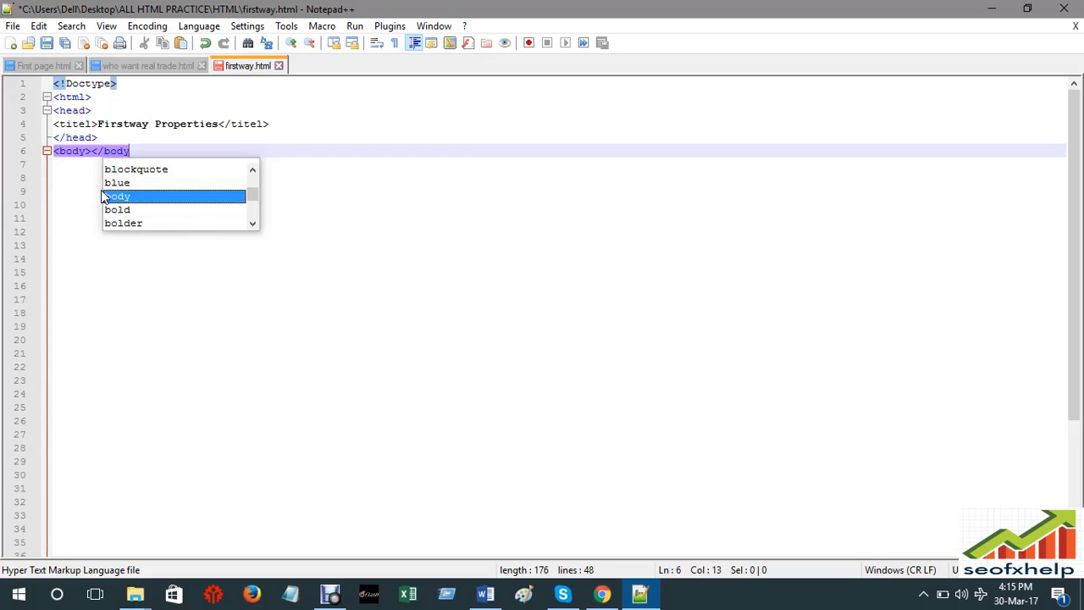
{"action": "type", "text": ">"}
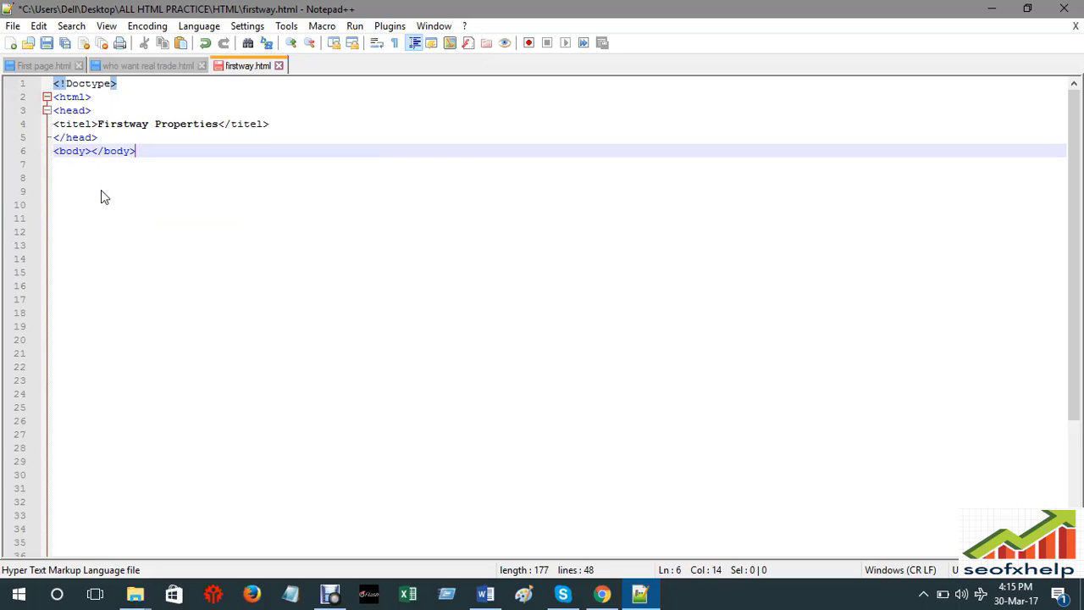
- Move the closing body tag down to line 18, leaving eleven blank lines between the body tags
{"action": "key", "text": "Left"}
{"action": "key", "text": "Left"}
{"action": "key", "text": "Left"}
{"action": "key", "text": "Left"}
{"action": "key", "text": "Left"}
{"action": "key", "text": "Left"}
{"action": "key", "text": "Left"}
{"action": "key", "text": "Return"}
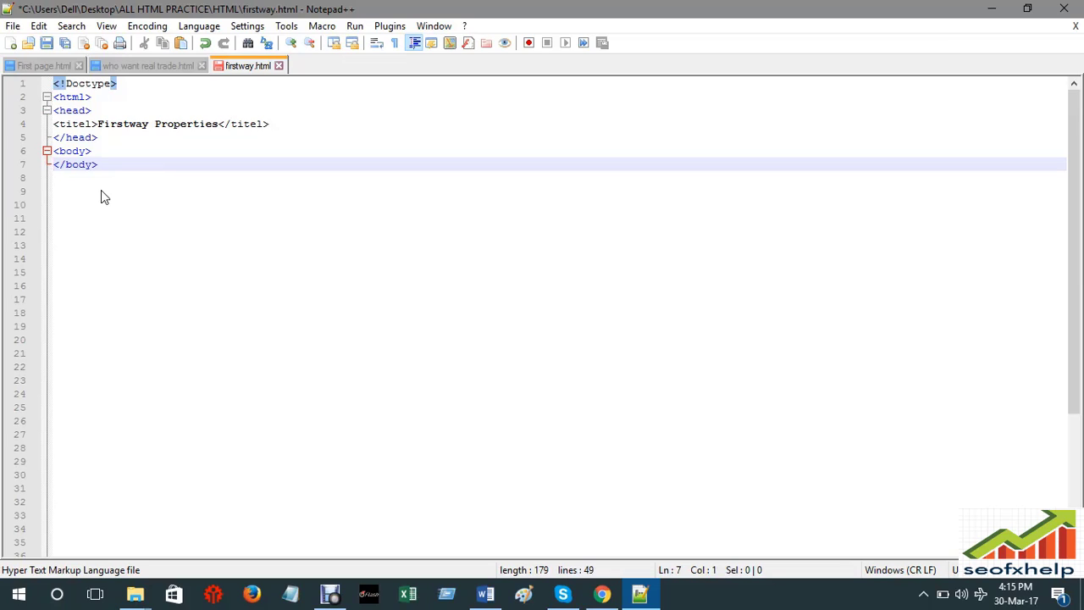
{"action": "key", "text": "Right"}
{"action": "key", "text": "Left"}
{"action": "key", "text": "Return"}
{"action": "key", "text": "Return"}
{"action": "key", "text": "Return"}
{"action": "key", "text": "Return"}
{"action": "key", "text": "Return"}
{"action": "key", "text": "Return"}
{"action": "key", "text": "Return"}
{"action": "key", "text": "Return"}
{"action": "key", "text": "Return"}
{"action": "key", "text": "Return"}
{"action": "key", "text": "Return"}
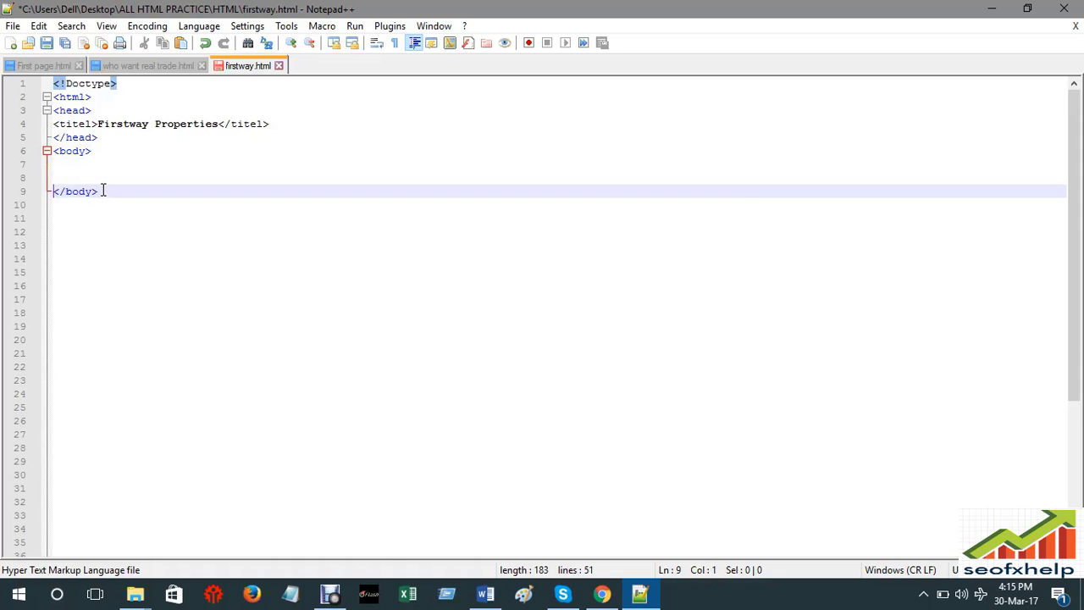
- Place the cursor on line 7, the first blank line inside the body
{"action": "key", "text": "Up"}
{"action": "key", "text": "Up"}
{"action": "key", "text": "Up"}
{"action": "key", "text": "Up"}
{"action": "key", "text": "Up"}
{"action": "key", "text": "Up"}
{"action": "key", "text": "Up"}
{"action": "key", "text": "Up"}
{"action": "key", "text": "Up"}
{"action": "key", "text": "Up"}
{"action": "key", "text": "Up"}
{"action": "key", "text": "Up"}
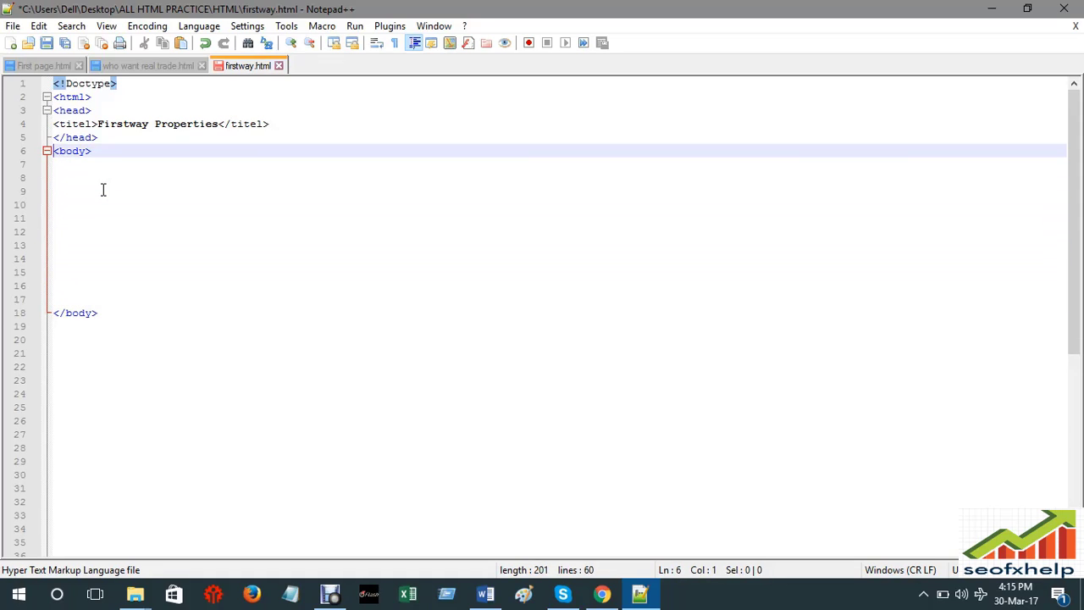
{"action": "key", "text": "Down"}
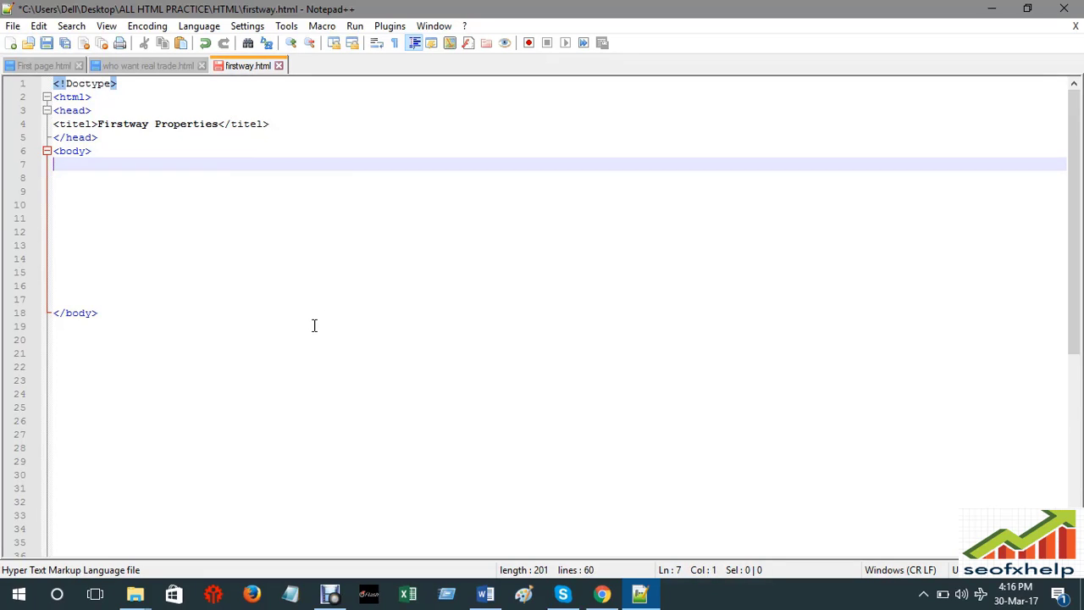
- Save firstway.html and preview it in Chrome
{"action": "key", "text": "ctrl+s"}
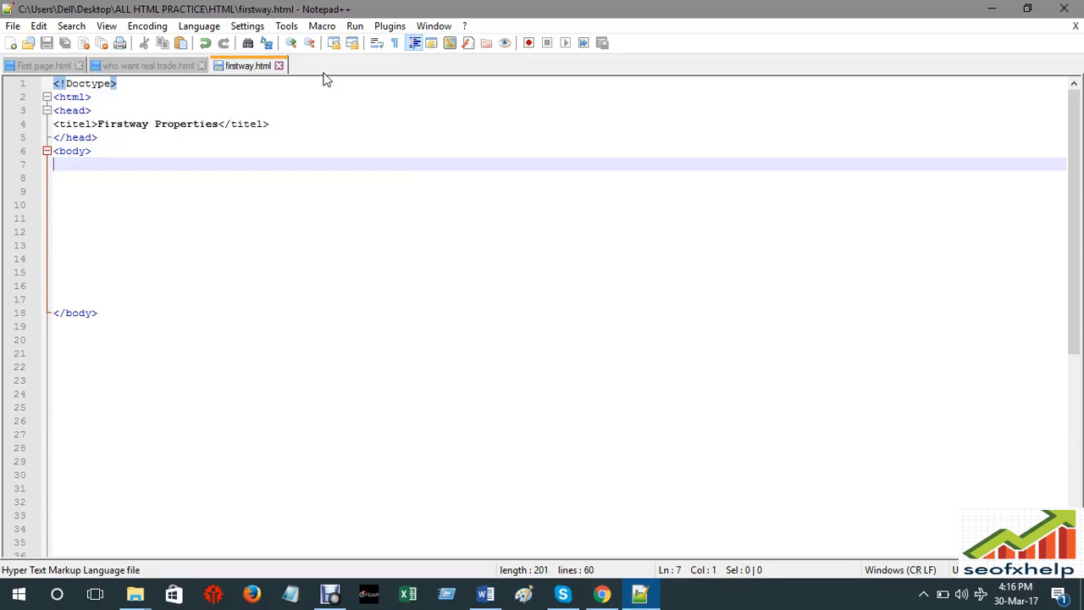
{"action": "left_click", "coordinate": [354, 26]}
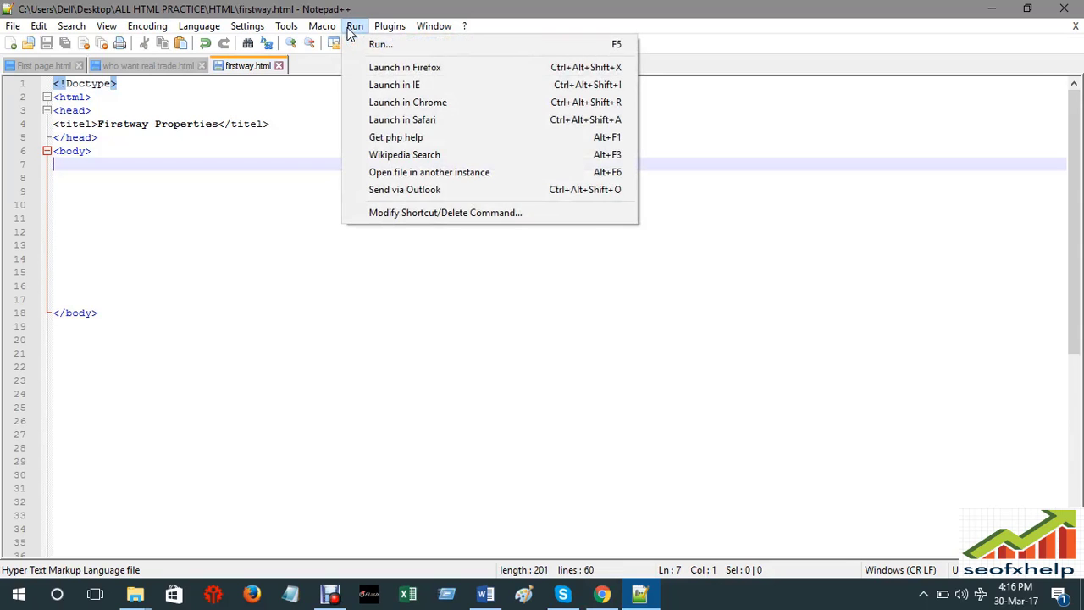
{"action": "left_click", "coordinate": [402, 101]}
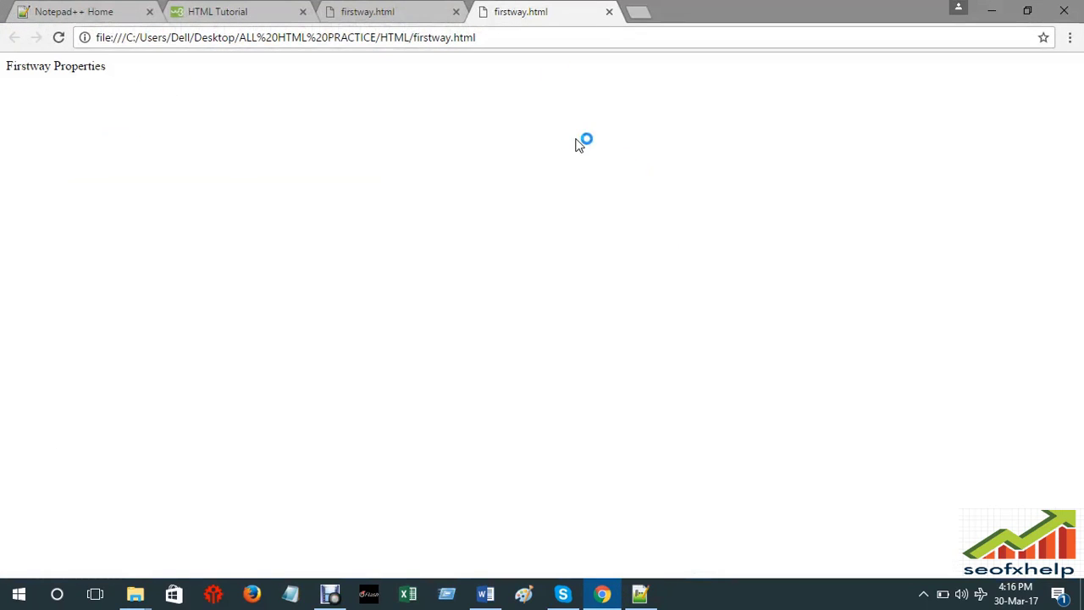
- Close both firstway.html preview tabs in Chrome and return to Notepad++
{"action": "left_click", "coordinate": [609, 12]}
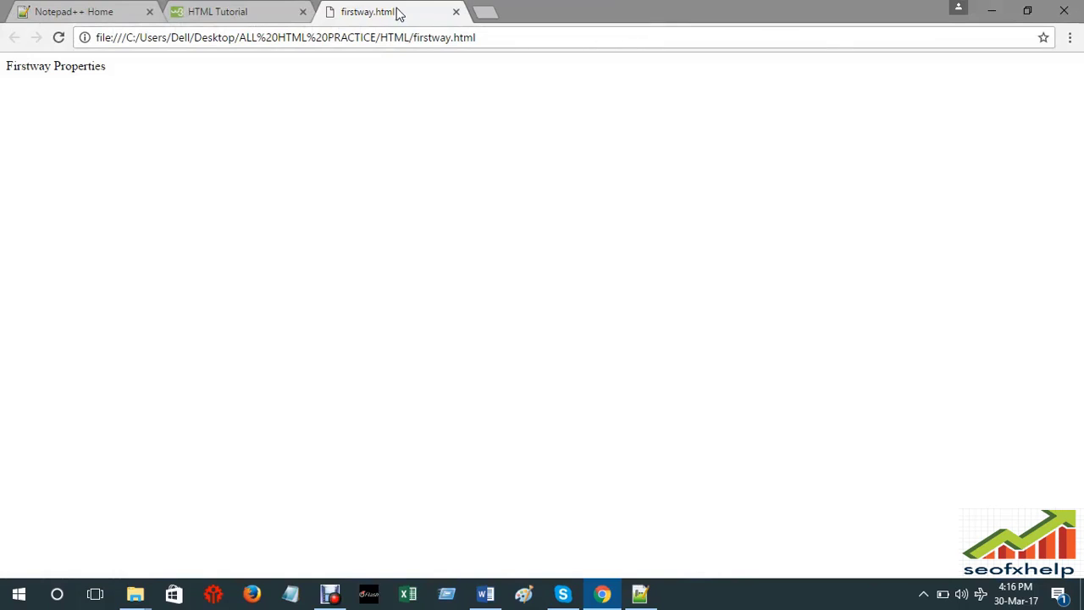
{"action": "left_click", "coordinate": [457, 13]}
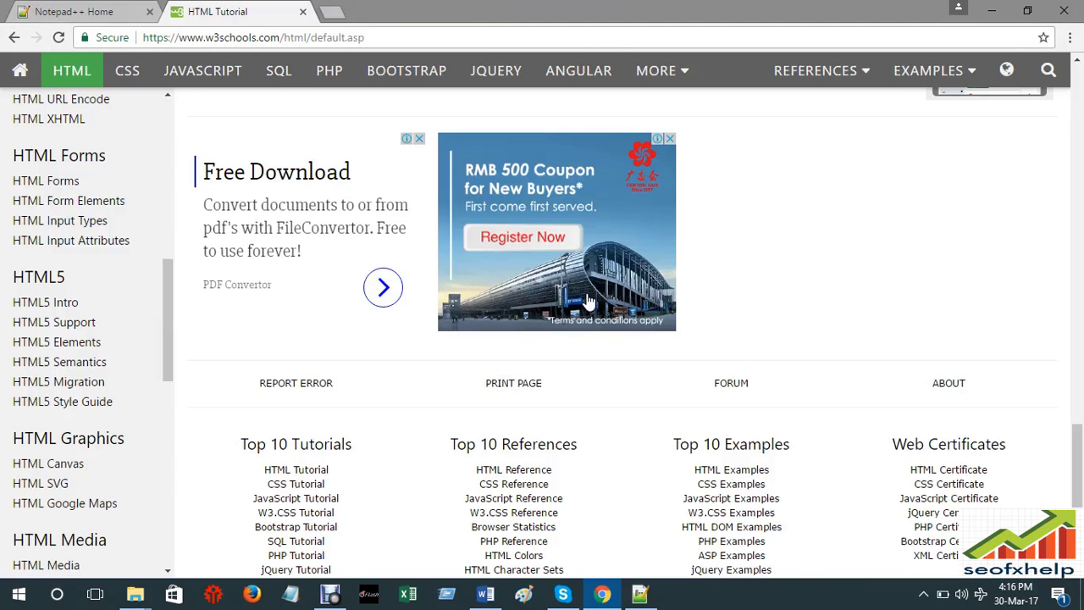
{"action": "left_click", "coordinate": [640, 593]}
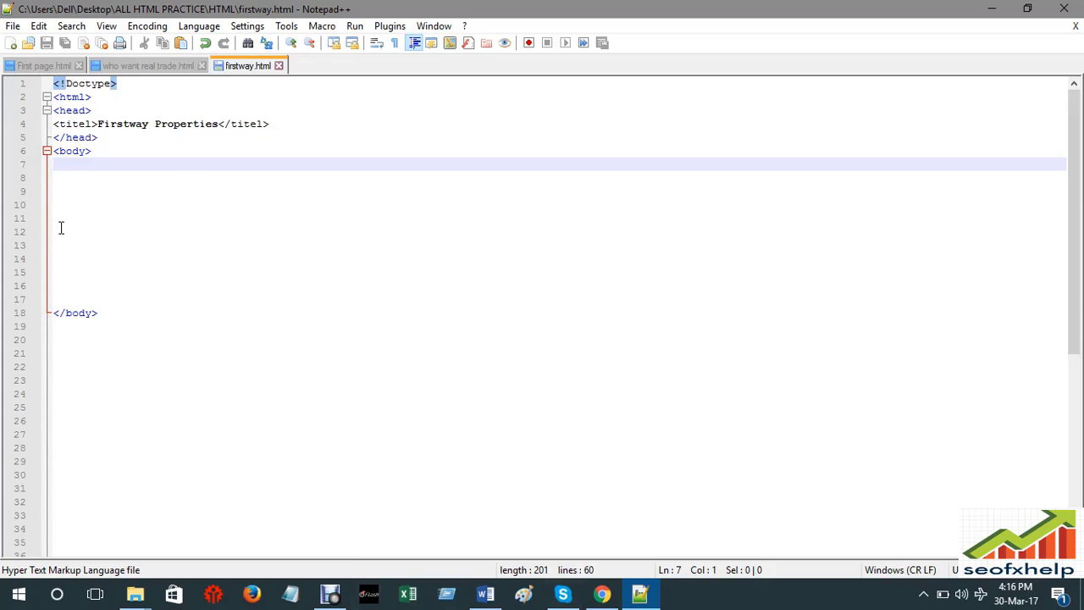
- Create two new blank documents, leaving the second one active
{"action": "left_click", "coordinate": [12, 25]}
{"action": "left_click", "coordinate": [37, 44]}
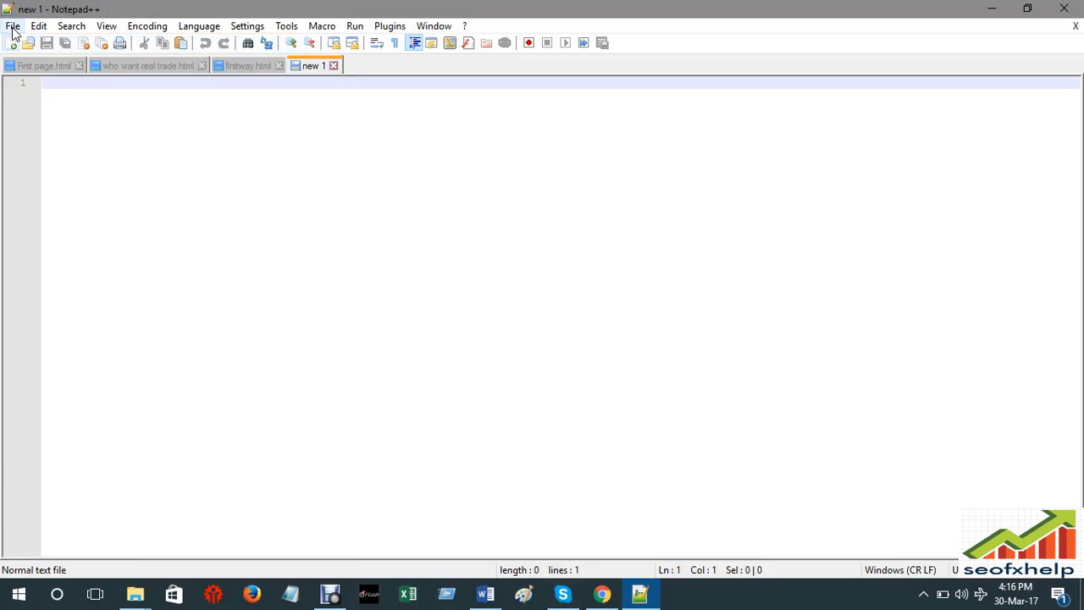
{"action": "left_click", "coordinate": [13, 26]}
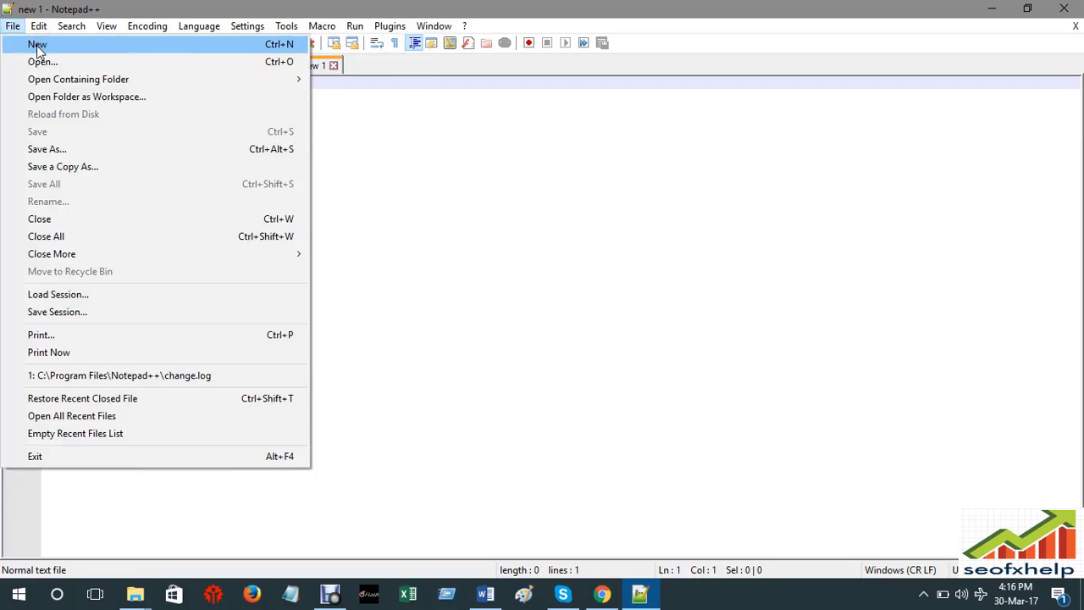
{"action": "left_click", "coordinate": [37, 49]}
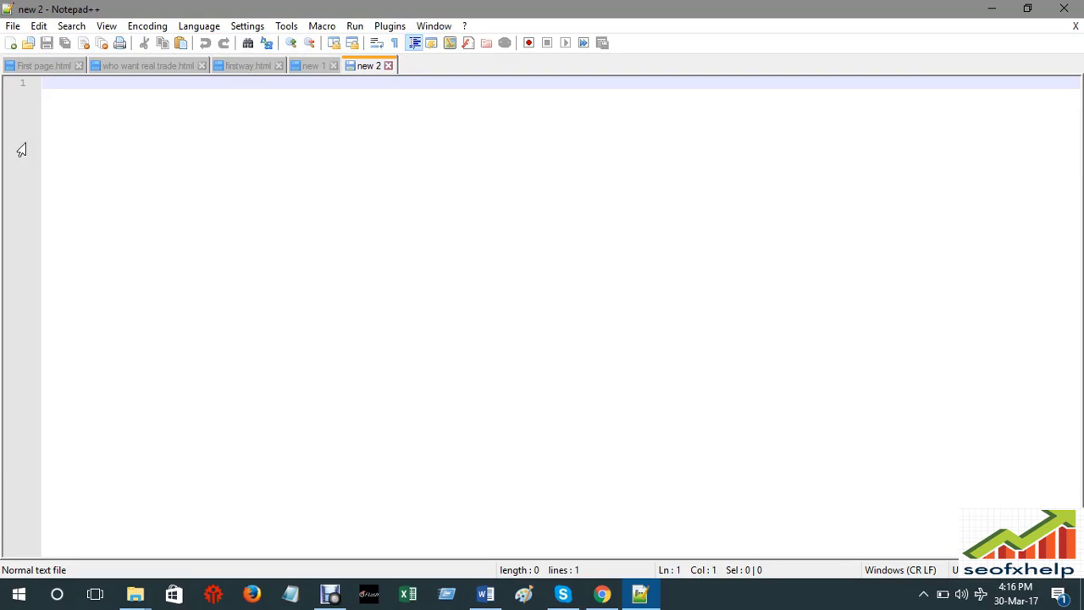
- Enter the <!Doctype> declaration on line 1 of the new document and start line 2
{"action": "type", "text": ",1"}
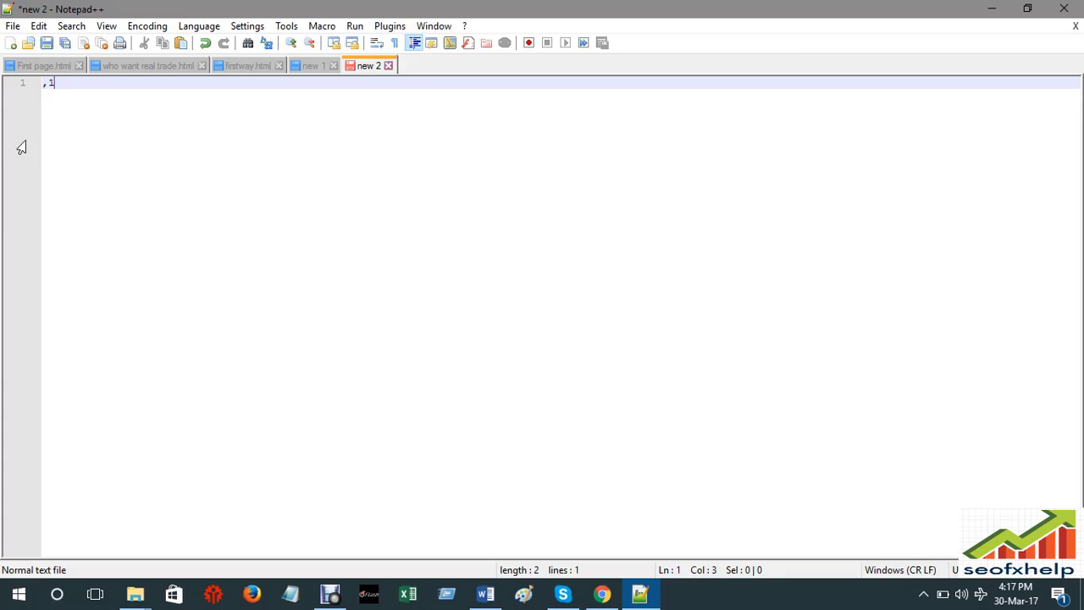
{"action": "key", "text": "BackSpace"}
{"action": "key", "text": "BackSpace"}
{"action": "key", "text": "BackSpace"}
{"action": "type", "text": "!"}
{"action": "key", "text": "BackSpace"}
{"action": "type", "text": "<!Doctype"}
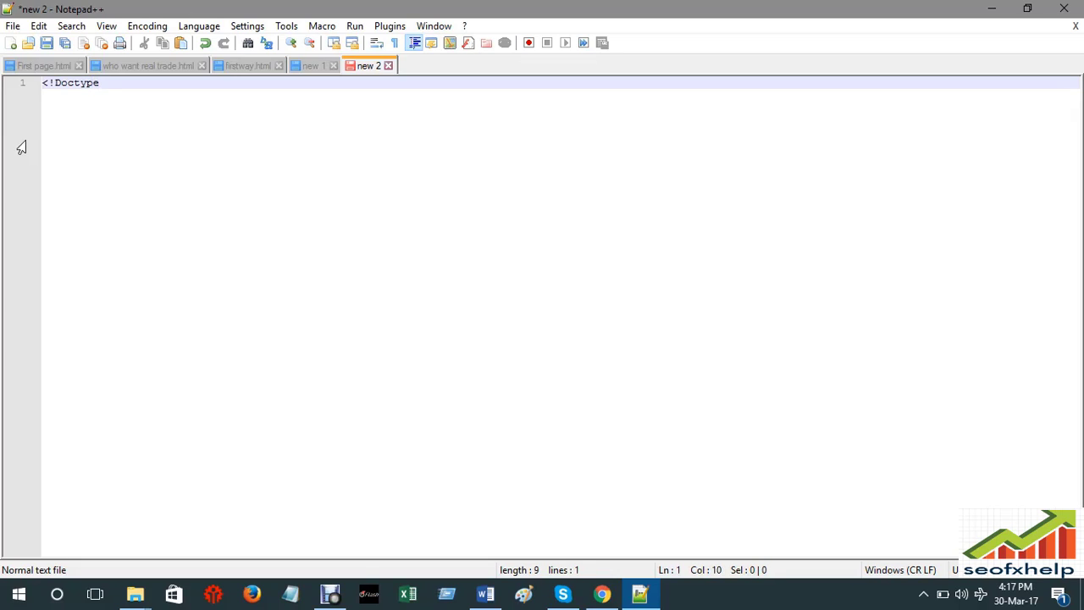
{"action": "type", "text": ">"}
{"action": "key", "text": "Return"}
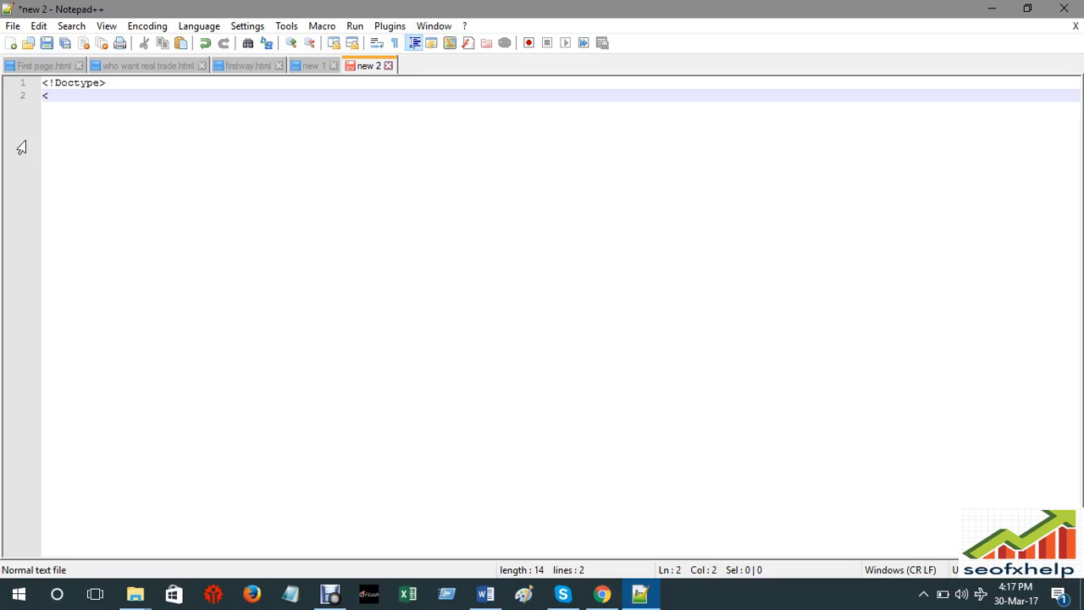
- Enter the opening <html> tag on line 2 and start a new line below it
{"action": "type", "text": "h"}
{"action": "type", "text": "t"}
{"action": "type", "text": "a"}
{"action": "type", "text": "l"}
{"action": "key", "text": "BackSpace"}
{"action": "key", "text": "BackSpace"}
{"action": "type", "text": "ml"}
{"action": "key", "text": "Return"}
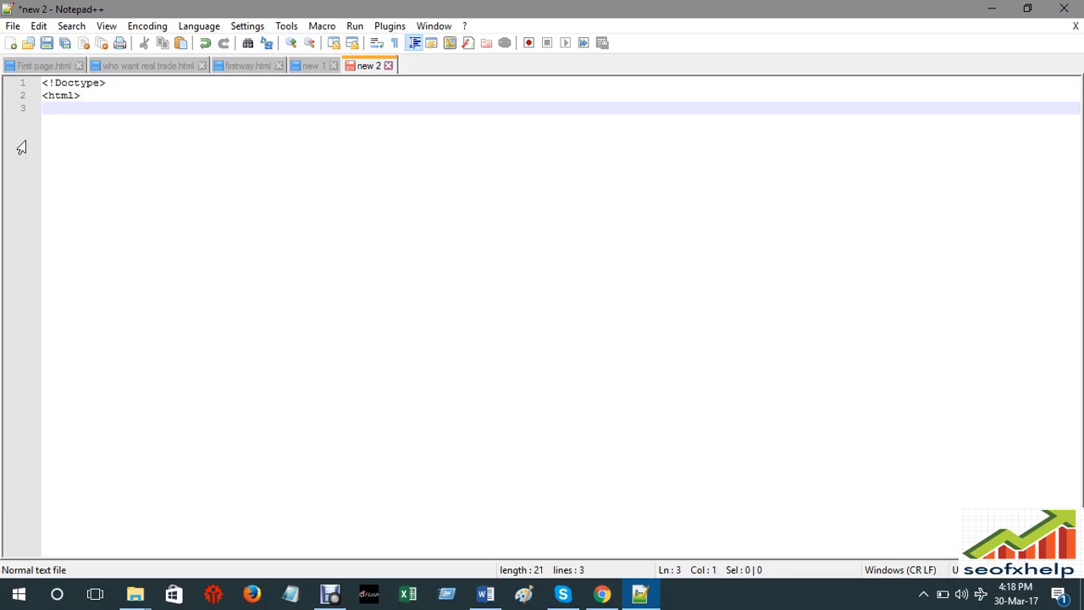
- Add the closing </html> tag right after the opening <html> tag on line 2
{"action": "left_click", "coordinate": [83, 95]}
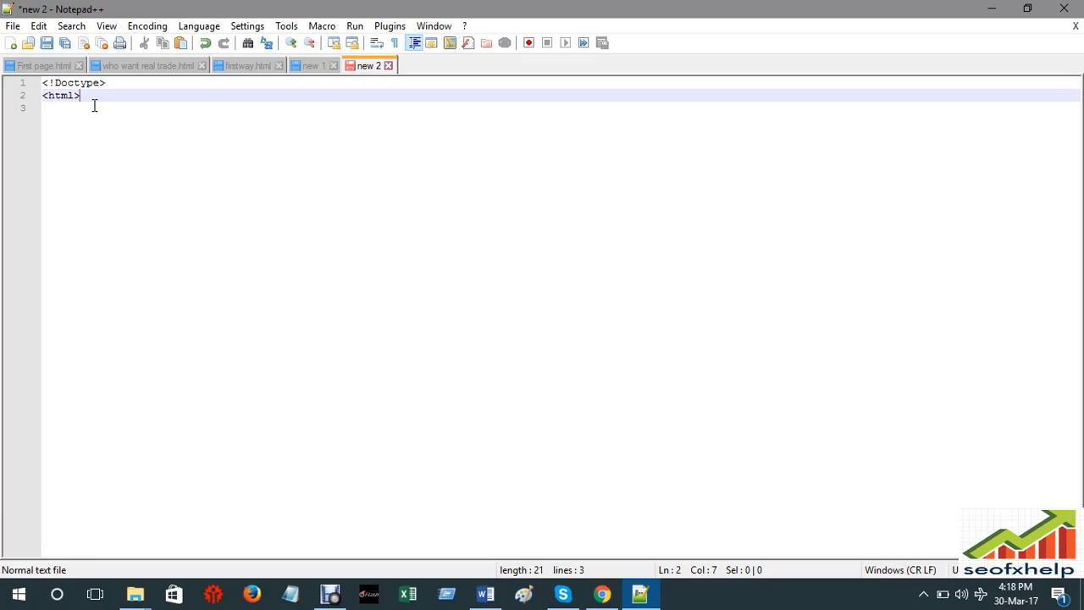
{"action": "type", "text": "<"}
{"action": "type", "text": "he"}
{"action": "key", "text": "BackSpace"}
{"action": "key", "text": "BackSpace"}
{"action": "type", "text": "/"}
{"action": "type", "text": "he"}
{"action": "key", "text": "BackSpace"}
{"action": "type", "text": "tm"}
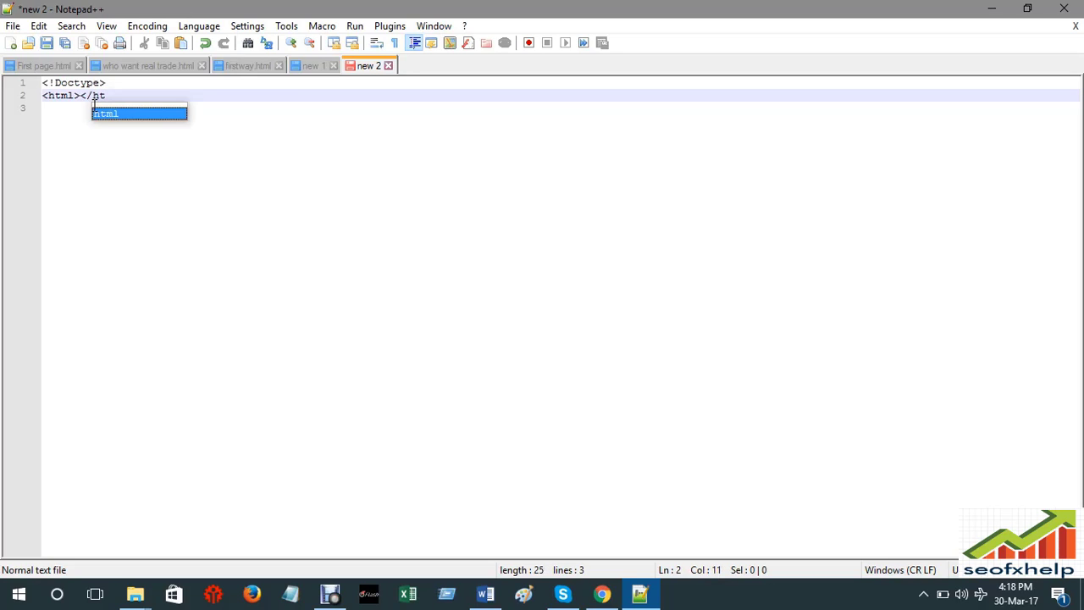
{"action": "type", "text": "l."}
{"action": "key", "text": "BackSpace"}
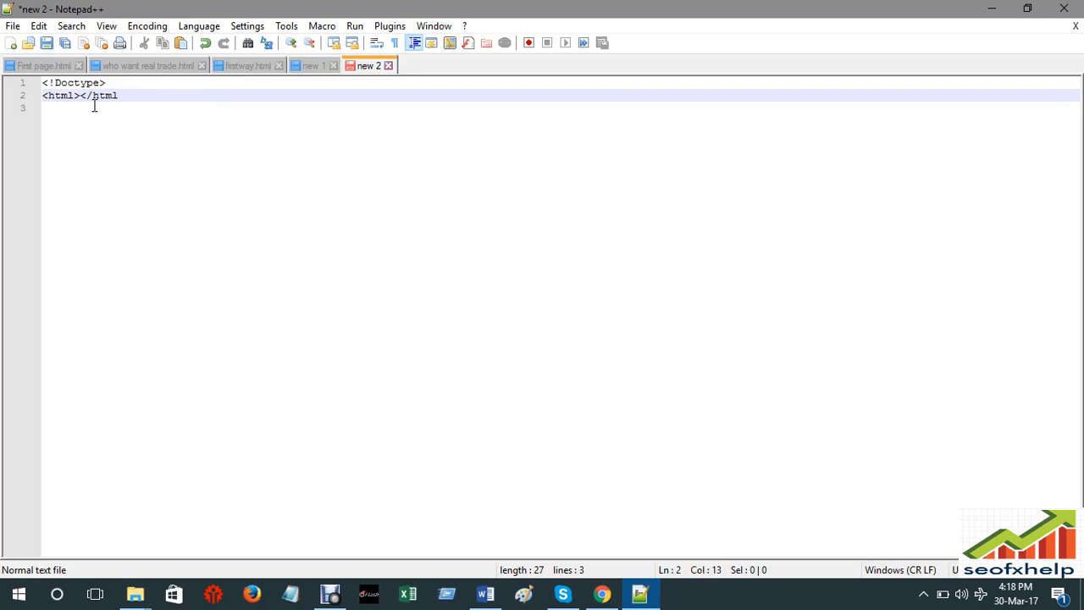
{"action": "type", "text": ">"}
- Insert blank lines between the <html> tags so that the closing </html> tag sits on line 39
{"action": "left_click", "coordinate": [80, 95]}
{"action": "key", "text": "Return"}
{"action": "key", "text": "Return"}
{"action": "key", "text": "Return"}
{"action": "key", "text": "Return"}
{"action": "key", "text": "Return"}
{"action": "key", "text": "Return"}
{"action": "key", "text": "Return"}
{"action": "key", "text": "Return"}
{"action": "key", "text": "Return"}
{"action": "key", "text": "Return"}
{"action": "key", "text": "Return"}
{"action": "key", "text": "Return"}
{"action": "key", "text": "Return"}
{"action": "key", "text": "Return"}
{"action": "key", "text": "Return"}
{"action": "key", "text": "Return"}
{"action": "key", "text": "Return"}
{"action": "key", "text": "Return"}
{"action": "key", "text": "Return"}
{"action": "key", "text": "Return"}
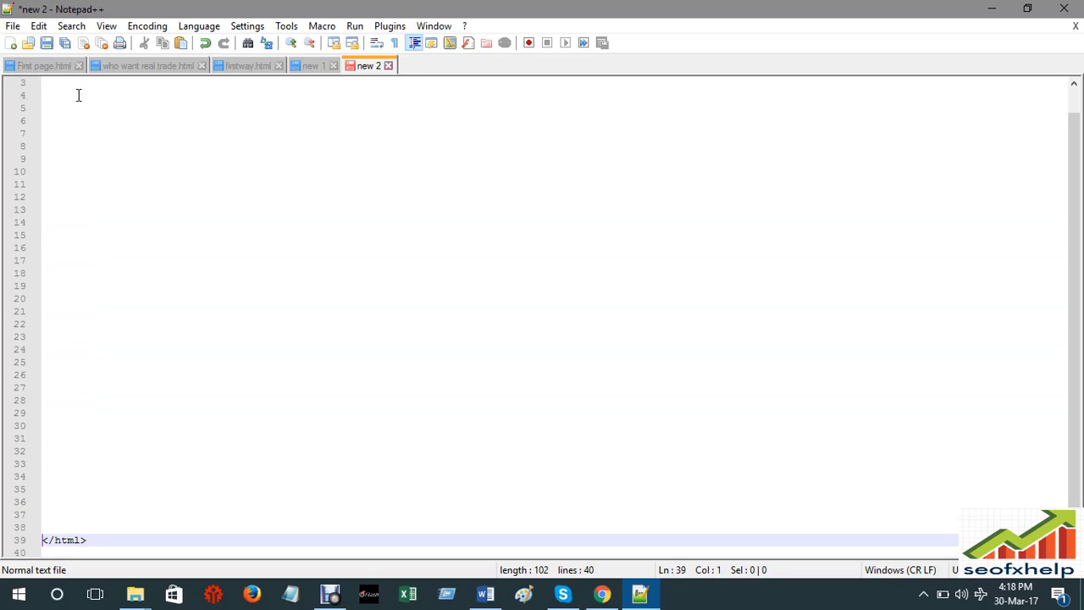
{"action": "left_click", "coordinate": [178, 118]}
{"action": "left_click_drag", "start_coordinate": [179, 121], "coordinate": [181, 111]}
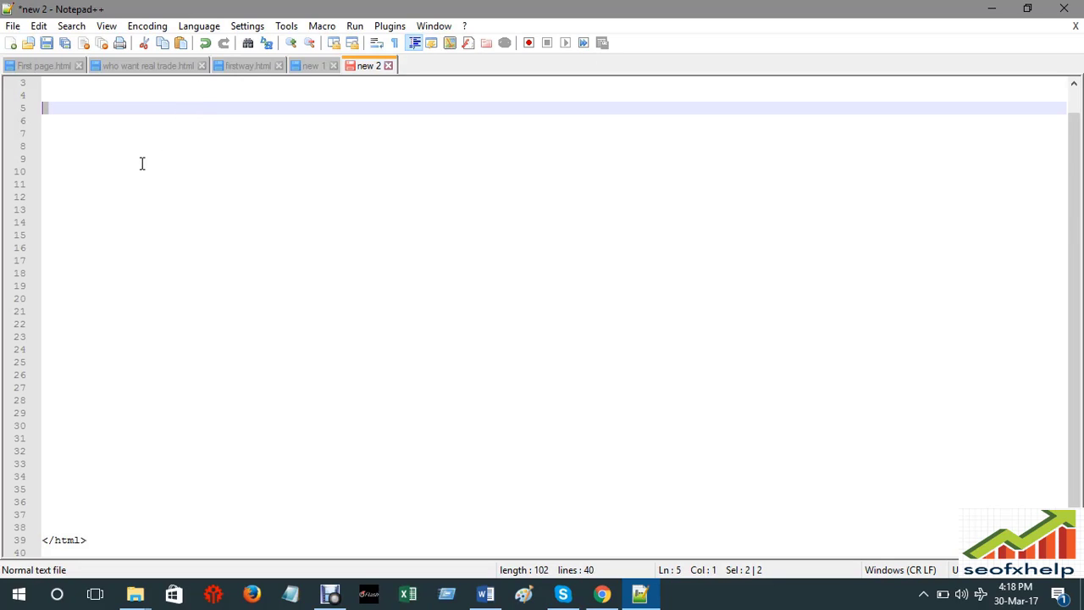
{"action": "left_click_drag", "start_coordinate": [196, 136], "coordinate": [253, 104]}
- Enter the <Head></Head> tag pair on line 4, below the opening <html> tag
{"action": "scroll", "coordinate": [253, 102], "scroll_direction": "up", "scroll_amount": 1}
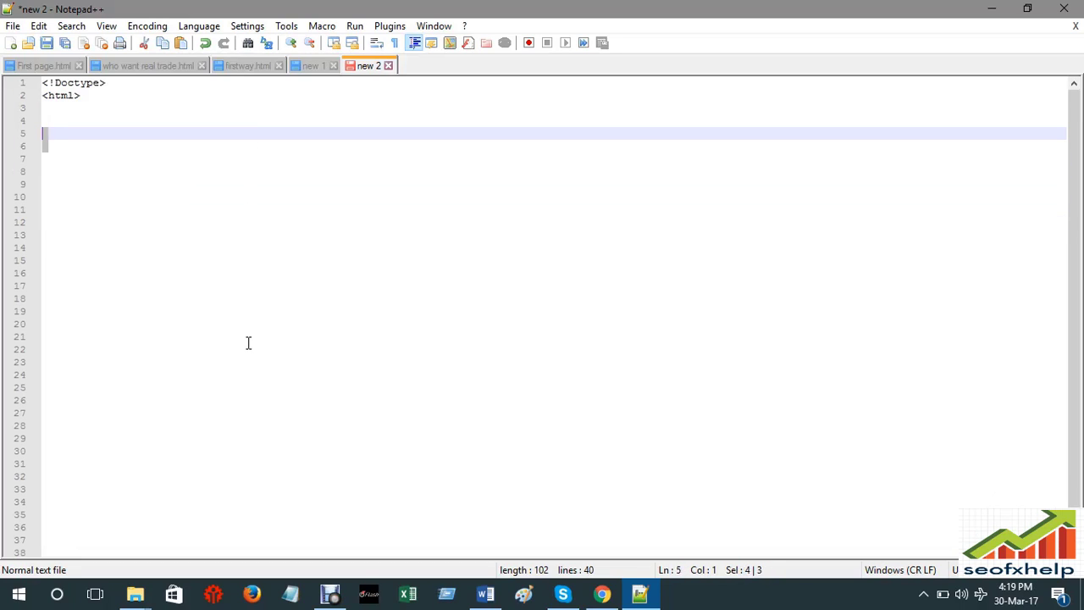
{"action": "left_click", "coordinate": [43, 119]}
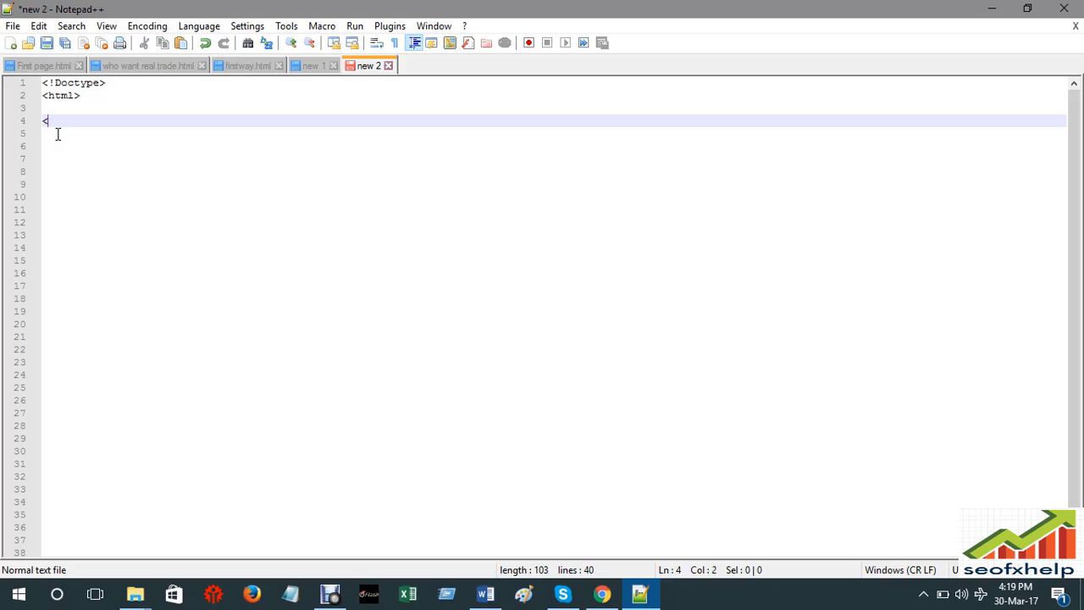
{"action": "type", "text": "Head><?"}
{"action": "key", "text": "BackSpace"}
{"action": "type", "text": "/"}
{"action": "type", "text": "He"}
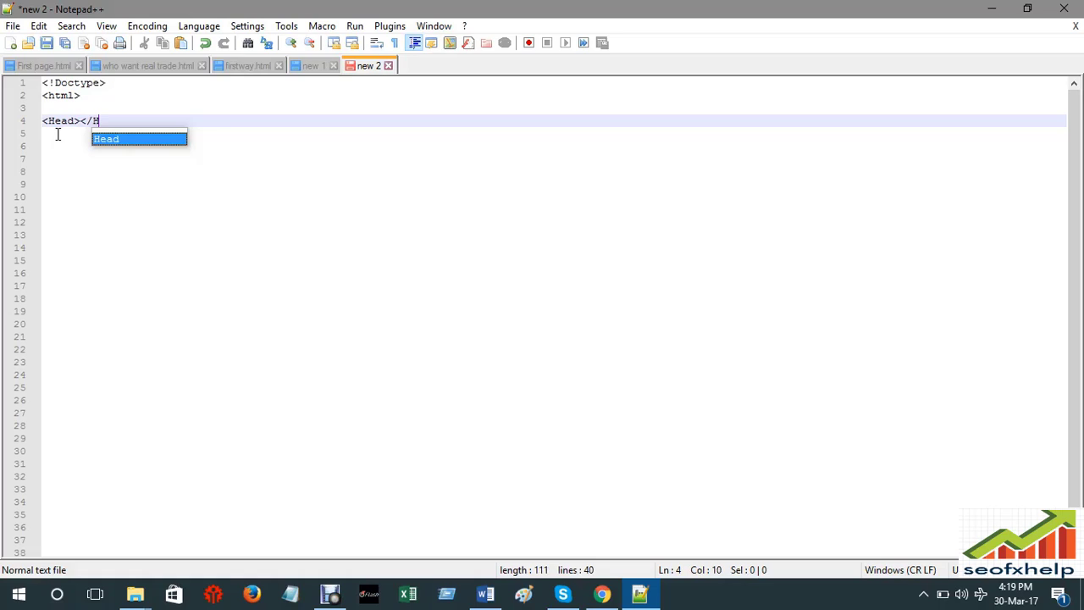
{"action": "type", "text": "ad>"}
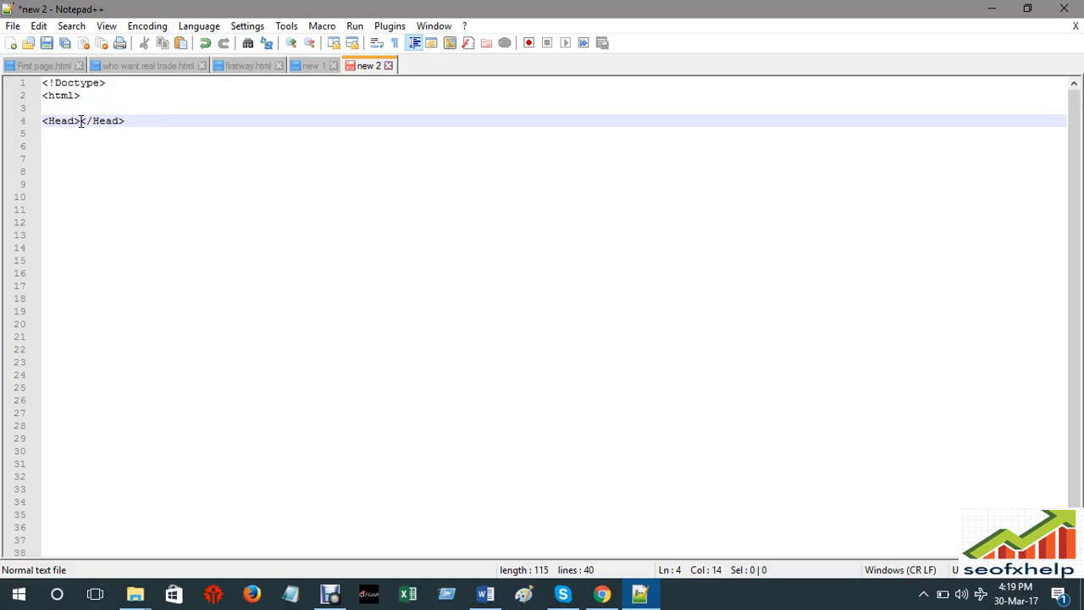
- Insert blank lines between the Head tags so that the closing </Head> tag sits on line 25
{"action": "left_click", "coordinate": [80, 120]}
{"action": "key", "text": "Return"}
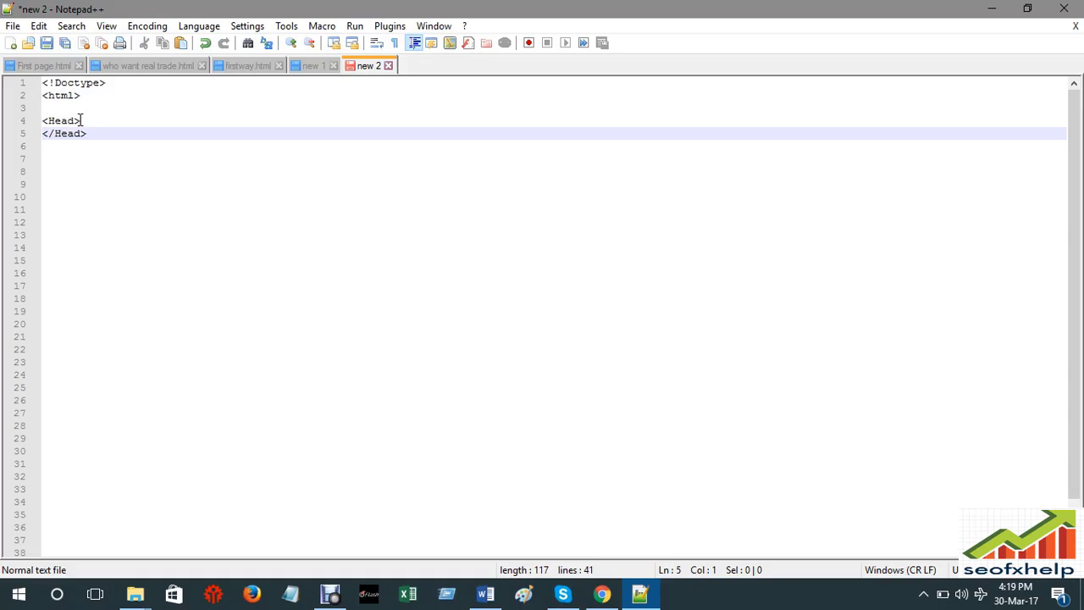
{"action": "key", "text": "Return"}
{"action": "key", "text": "Return"}
{"action": "key", "text": "Return"}
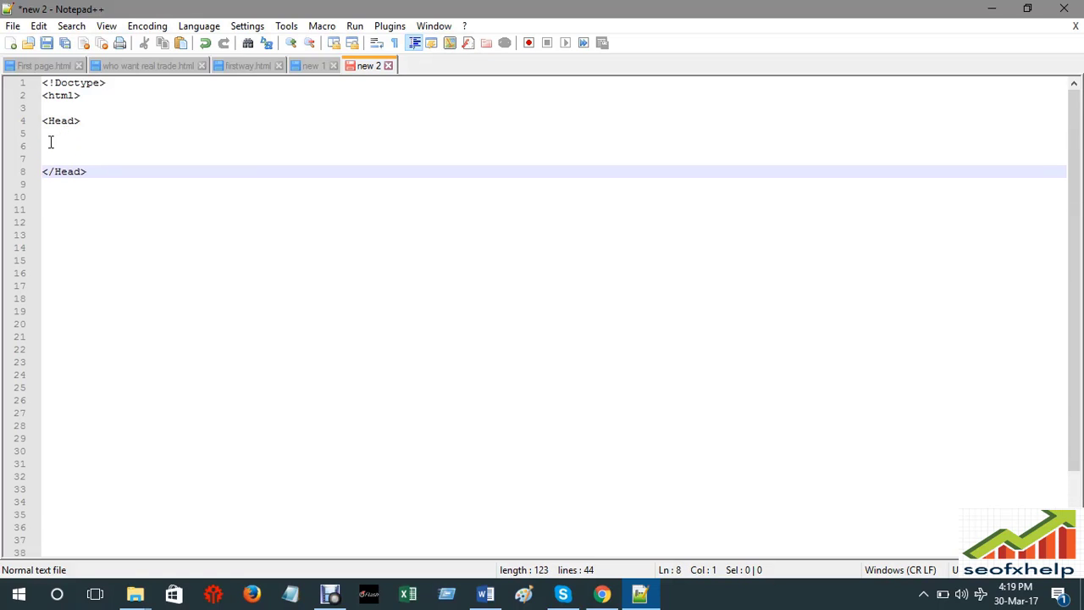
{"action": "key", "text": "Return"}
{"action": "key", "text": "Return"}
{"action": "key", "text": "Return"}
{"action": "key", "text": "Return"}
{"action": "key", "text": "Return"}
{"action": "key", "text": "Return"}
{"action": "key", "text": "Return"}
{"action": "key", "text": "Return"}
{"action": "key", "text": "Return"}
{"action": "key", "text": "Return"}
{"action": "key", "text": "Return"}
{"action": "key", "text": "Return"}
{"action": "key", "text": "Return"}
{"action": "key", "text": "Return"}
{"action": "key", "text": "Return"}
{"action": "key", "text": "Return"}
{"action": "key", "text": "Return"}
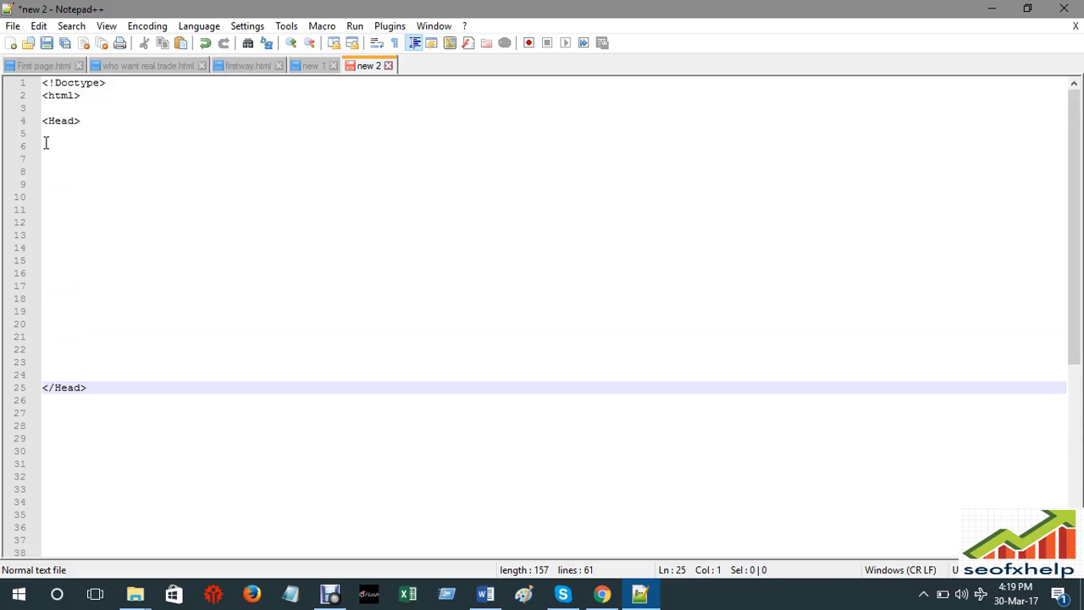
- Enter the <Titel></Titel> tag pair on line 6 inside the Head section
{"action": "left_click", "coordinate": [45, 144]}
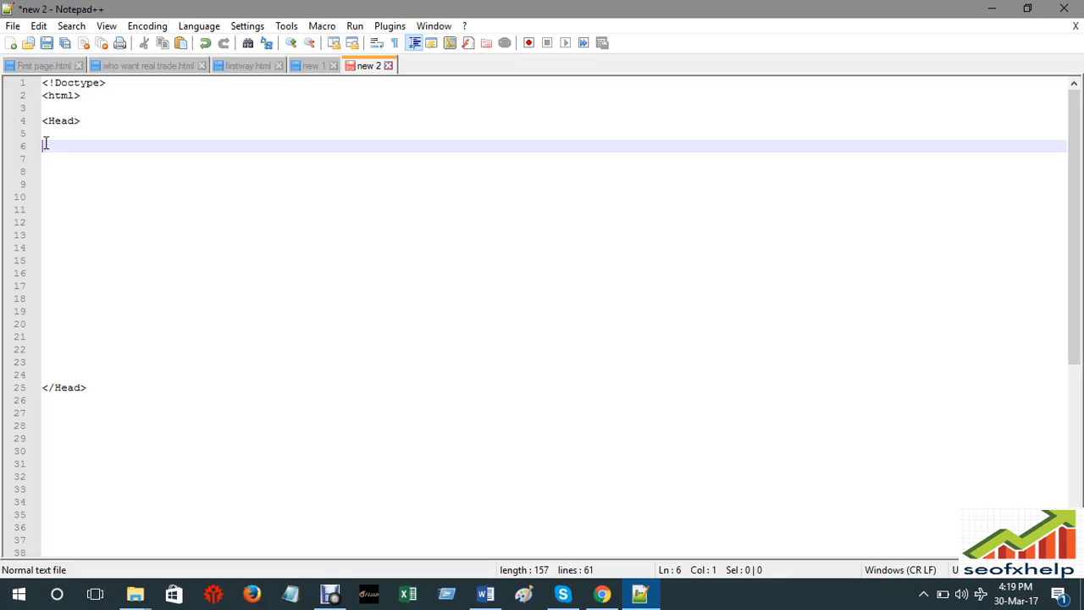
{"action": "type", "text": "<Titel><T"}
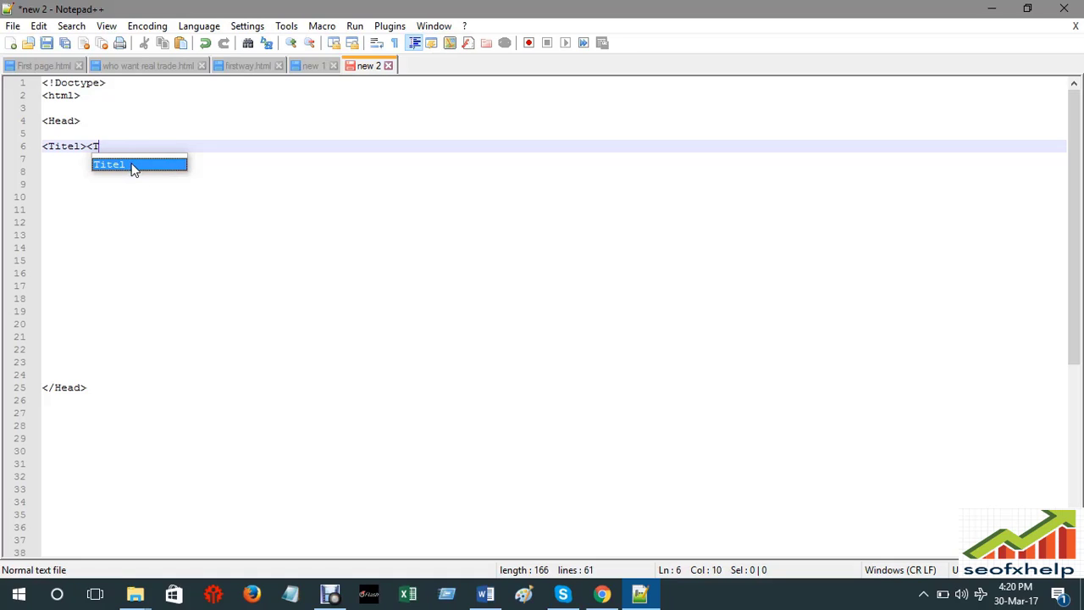
{"action": "type", "text": "itel"}
{"action": "key", "text": "BackSpace"}
{"action": "key", "text": "BackSpace"}
{"action": "key", "text": "BackSpace"}
{"action": "key", "text": "BackSpace"}
{"action": "key", "text": "BackSpace"}
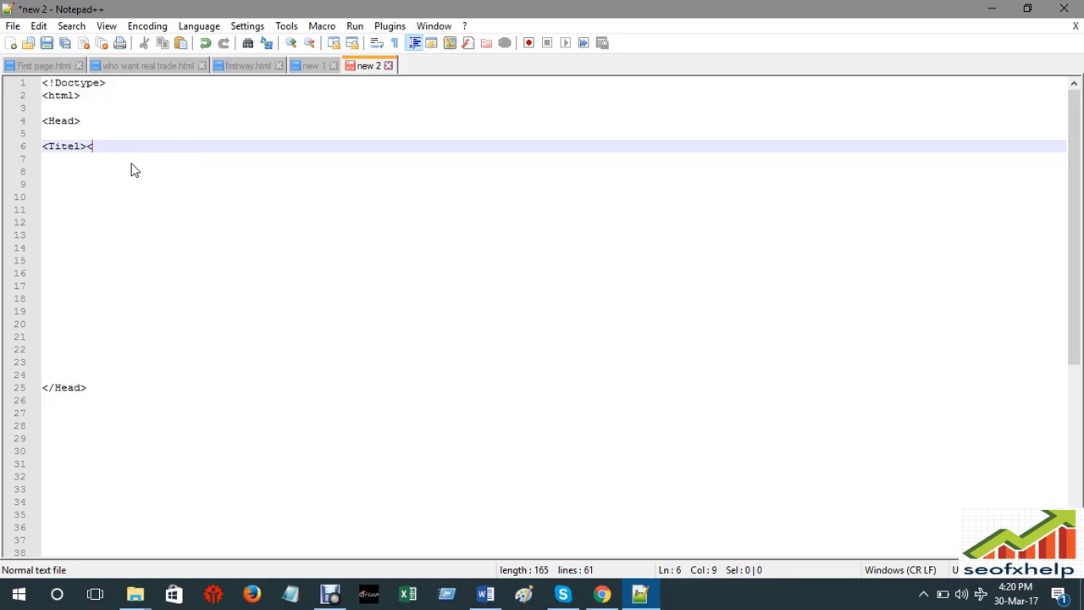
{"action": "type", "text": "/"}
{"action": "key", "text": "BackSpace"}
{"action": "type", "text": "/Tite"}
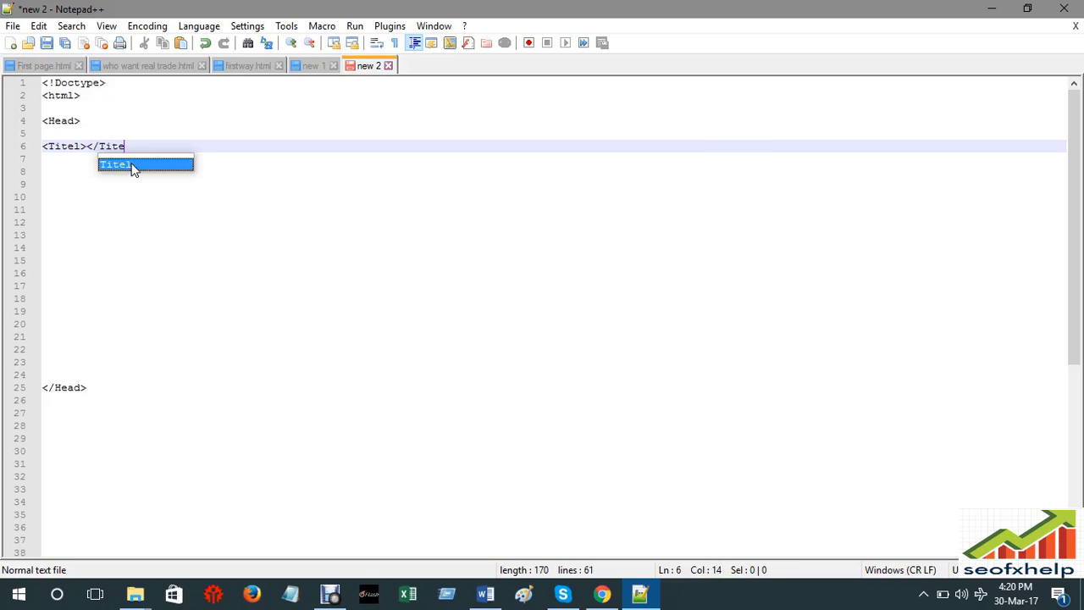
{"action": "type", "text": "l>"}
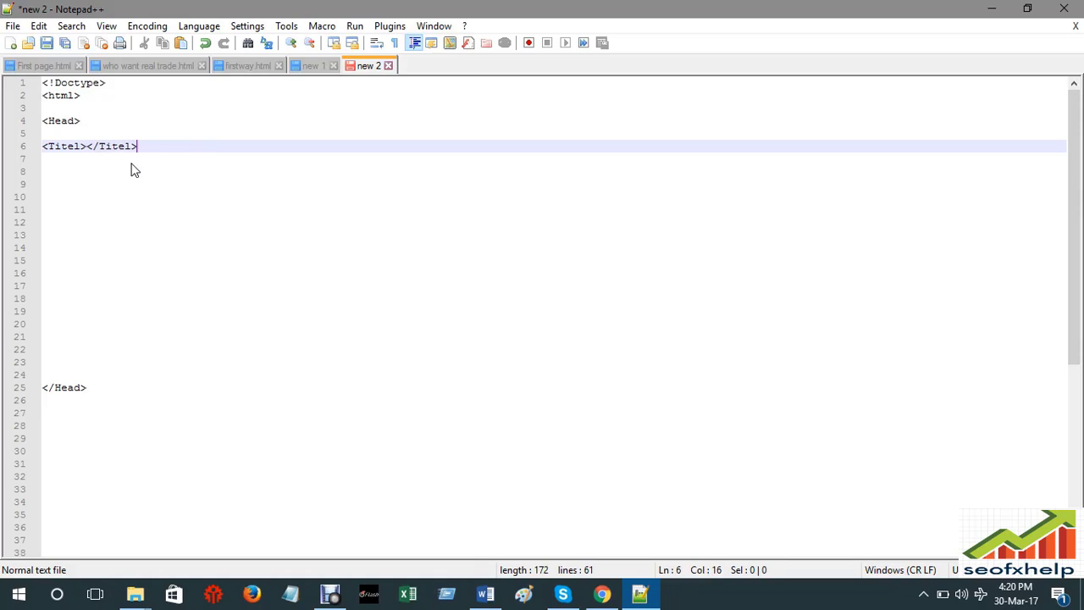
- Fill the Titel element on line 6 with the placeholder text sdfgh followed by 17 g's, keeping both tags on the same line
{"action": "left_click", "coordinate": [87, 148]}
{"action": "key", "text": "Return"}
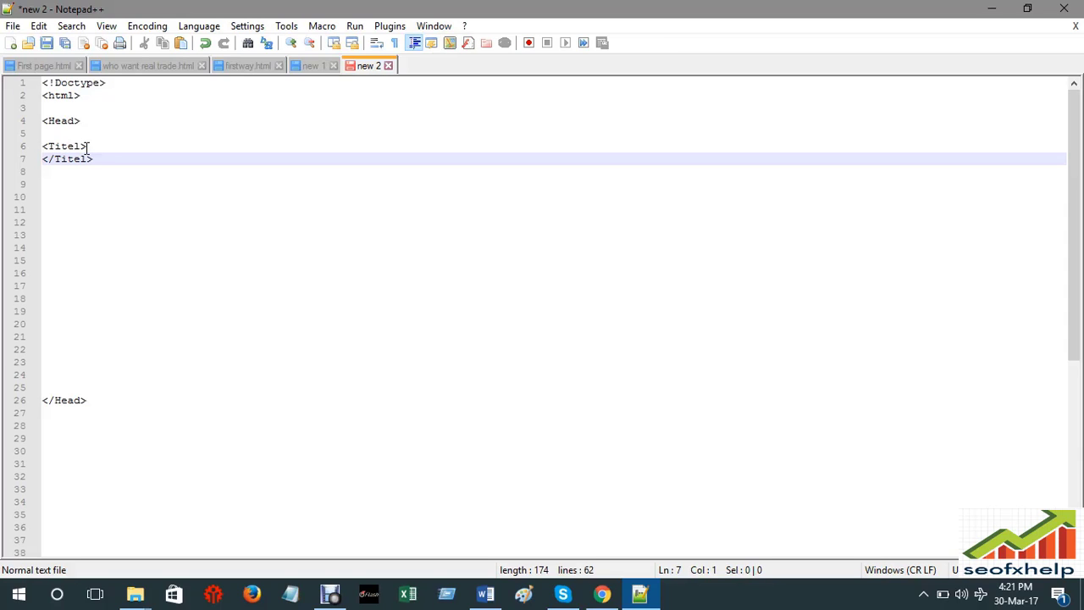
{"action": "key", "text": "BackSpace"}
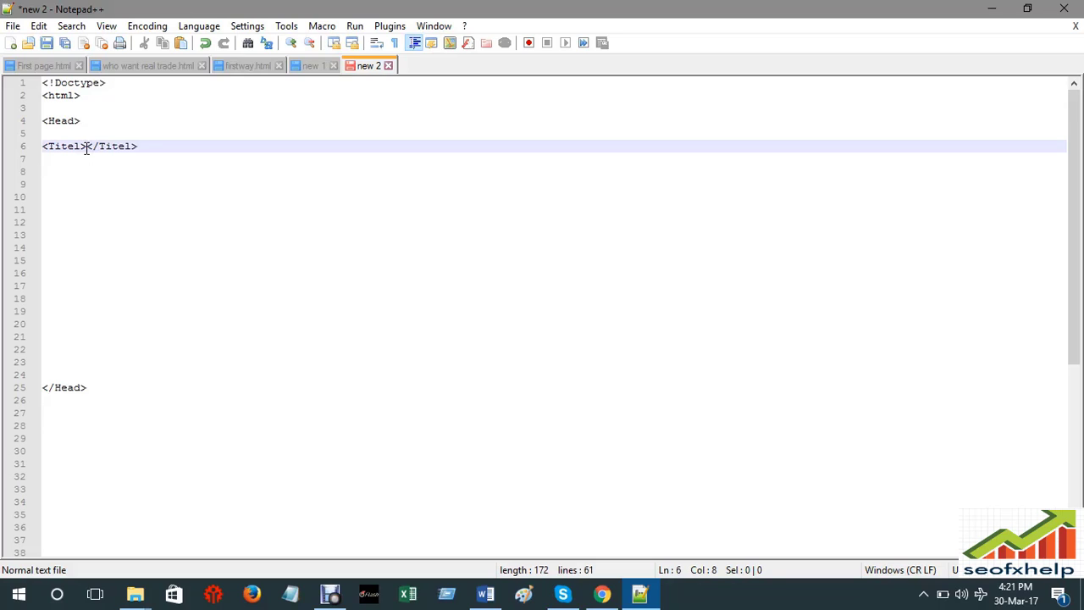
{"action": "type", "text": "sdfgh"}
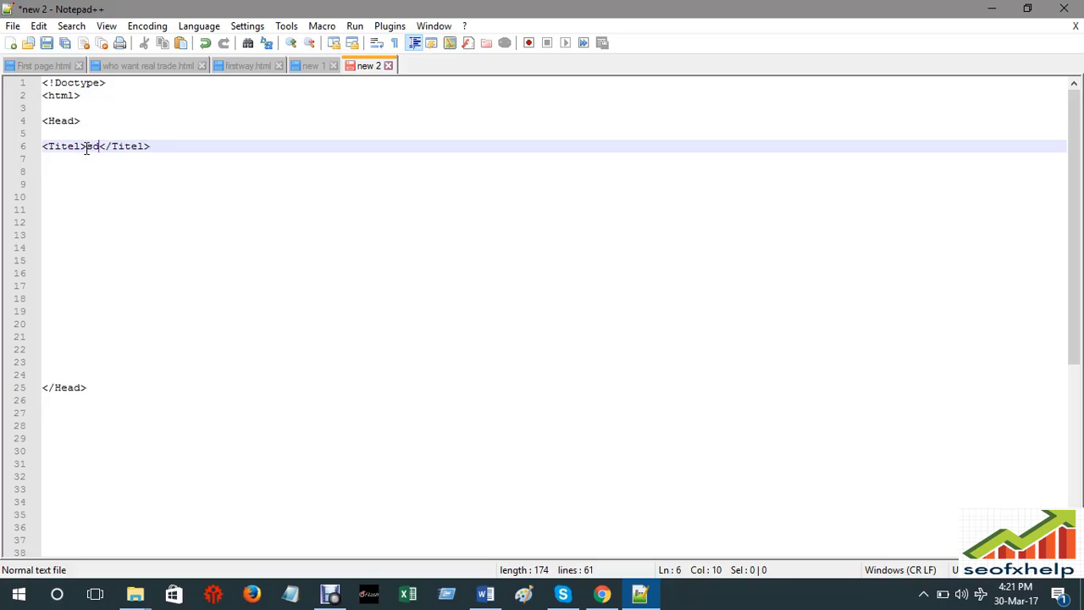
{"action": "type", "text": "ggggggggggggggggg"}
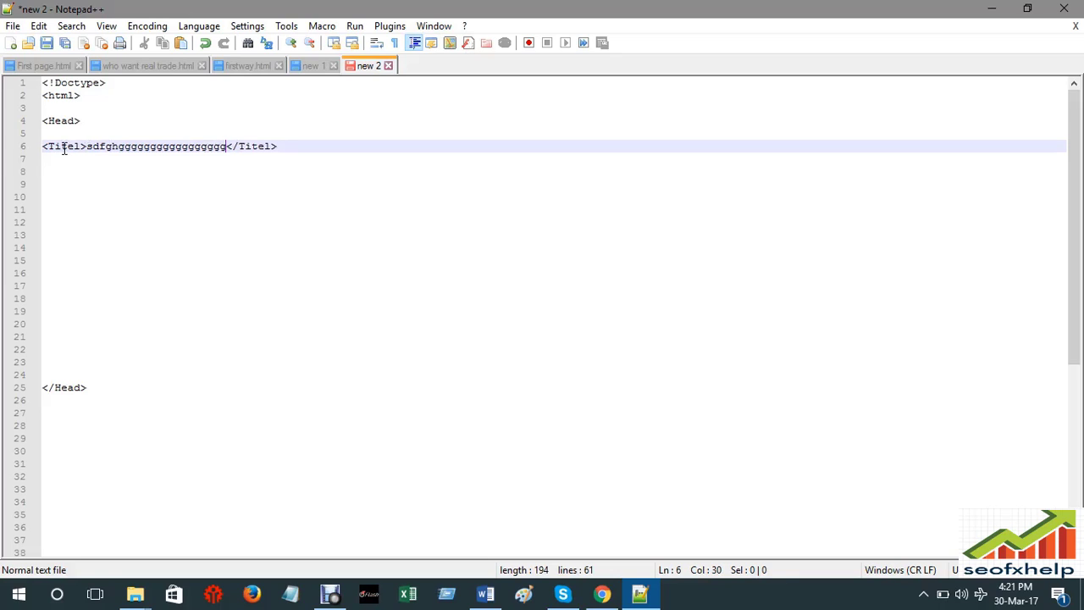
{"action": "left_click", "coordinate": [46, 171]}
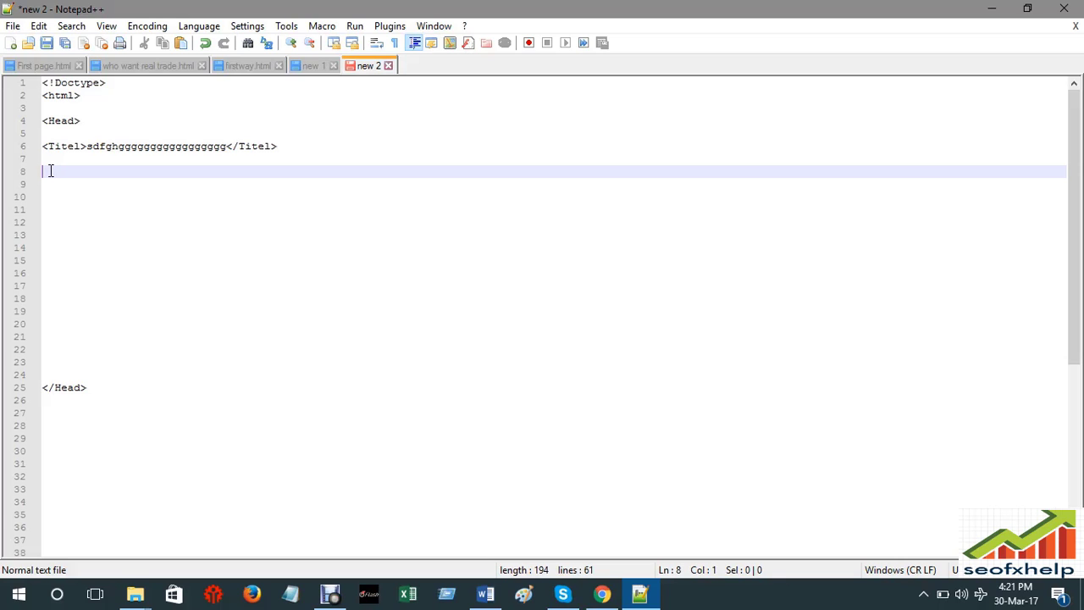
- Save the document to the Desktop as doc.html and close Notepad++
{"action": "key", "text": "ctrl+s"}
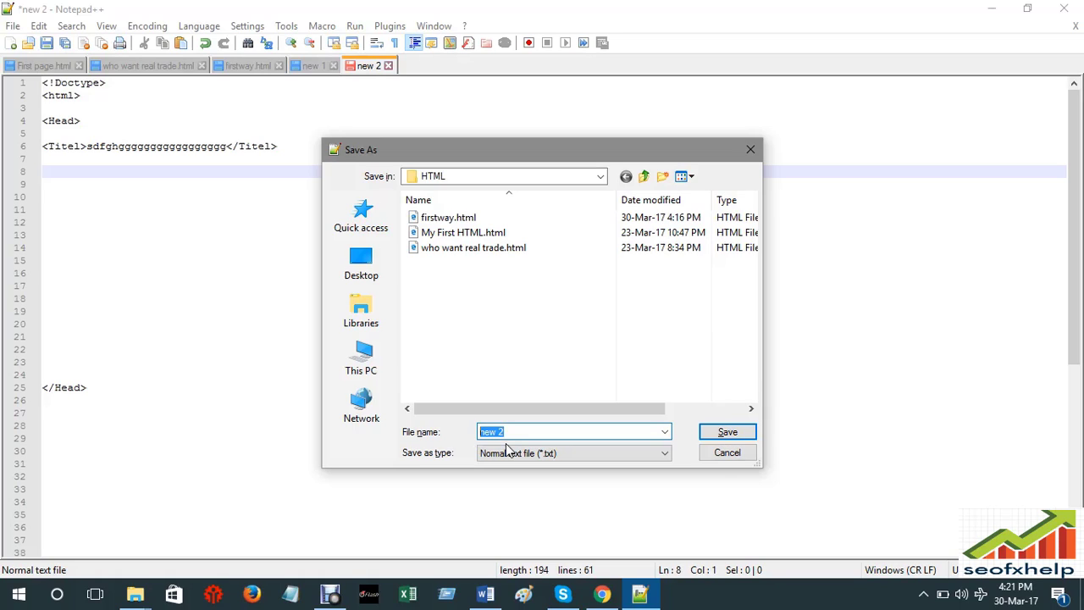
{"action": "type", "text": "doc"}
{"action": "type", "text": "h."}
{"action": "key", "text": "BackSpace"}
{"action": "type", "text": ".html"}
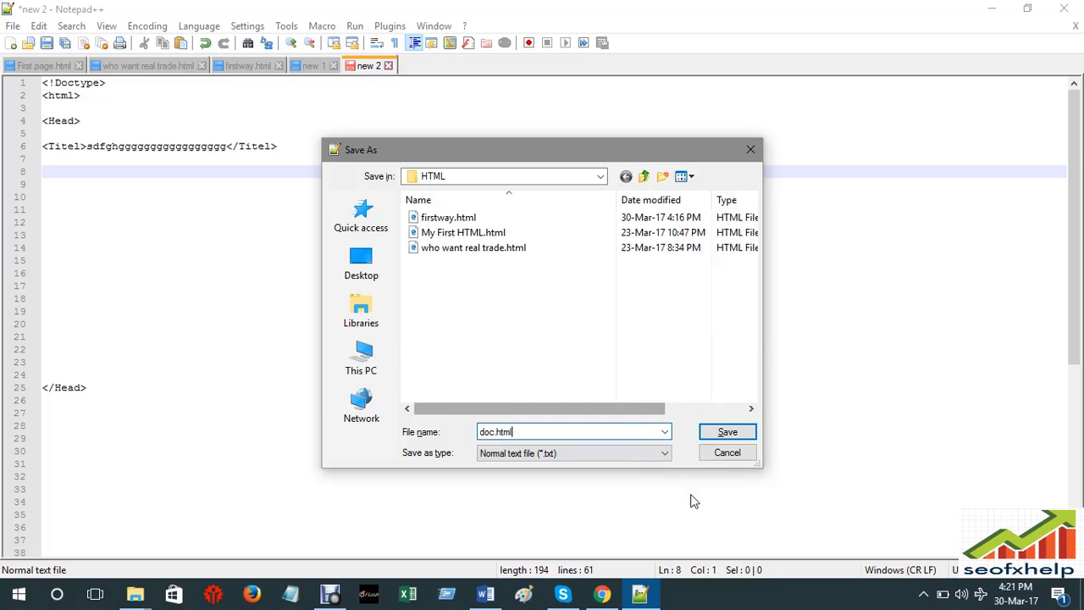
{"action": "left_click", "coordinate": [347, 268]}
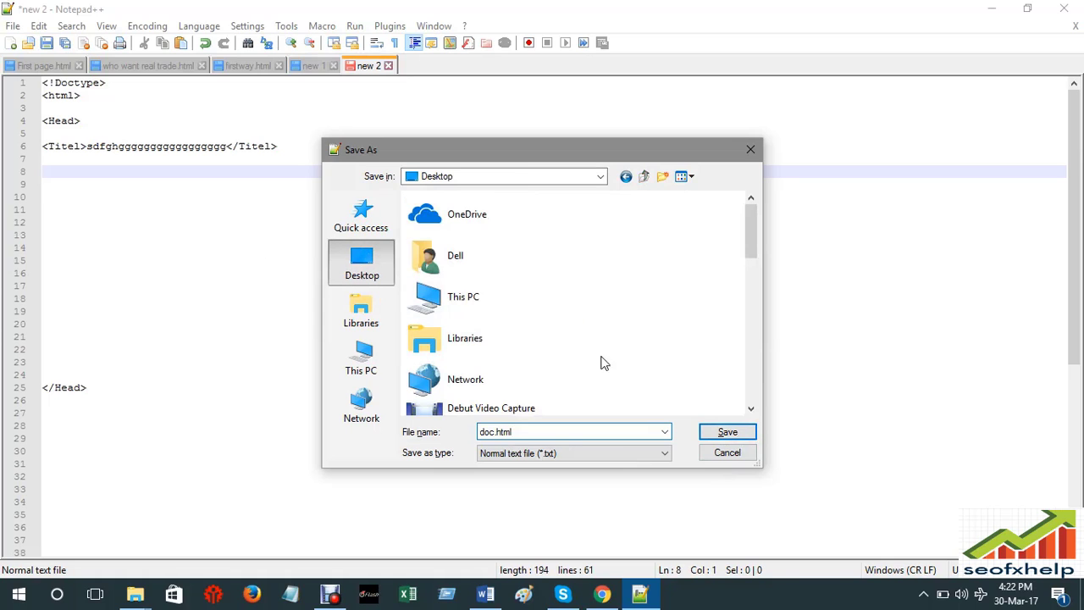
{"action": "left_click", "coordinate": [726, 433]}
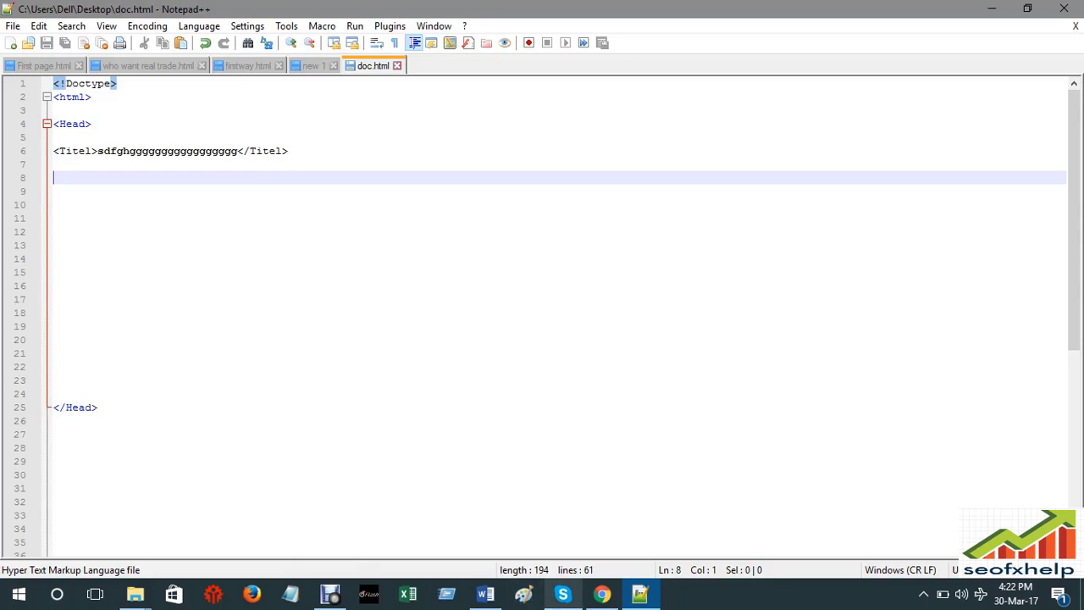
{"action": "left_click", "coordinate": [1066, 18]}
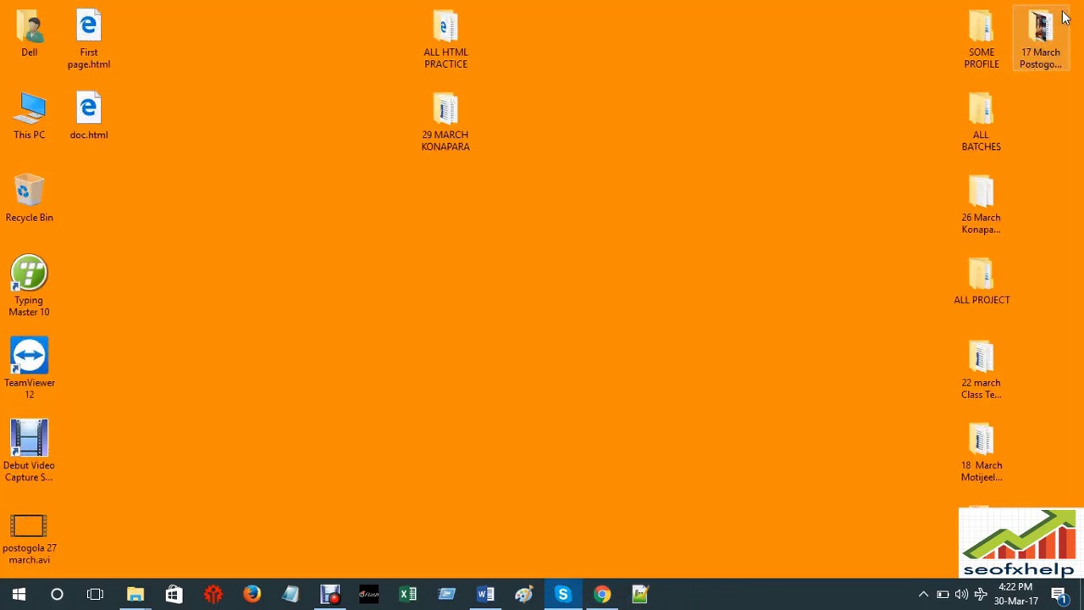
{"action": "left_click", "coordinate": [1064, 13]}
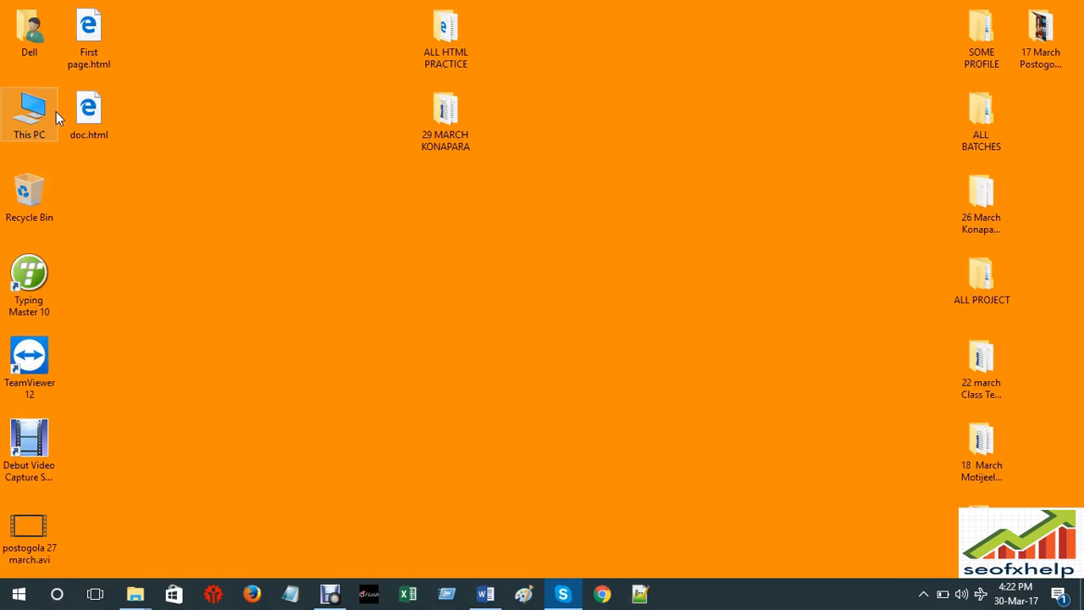
- Open doc.html from the desktop to preview the page in the browser, and close the preview window
{"action": "left_click", "coordinate": [88, 106]}
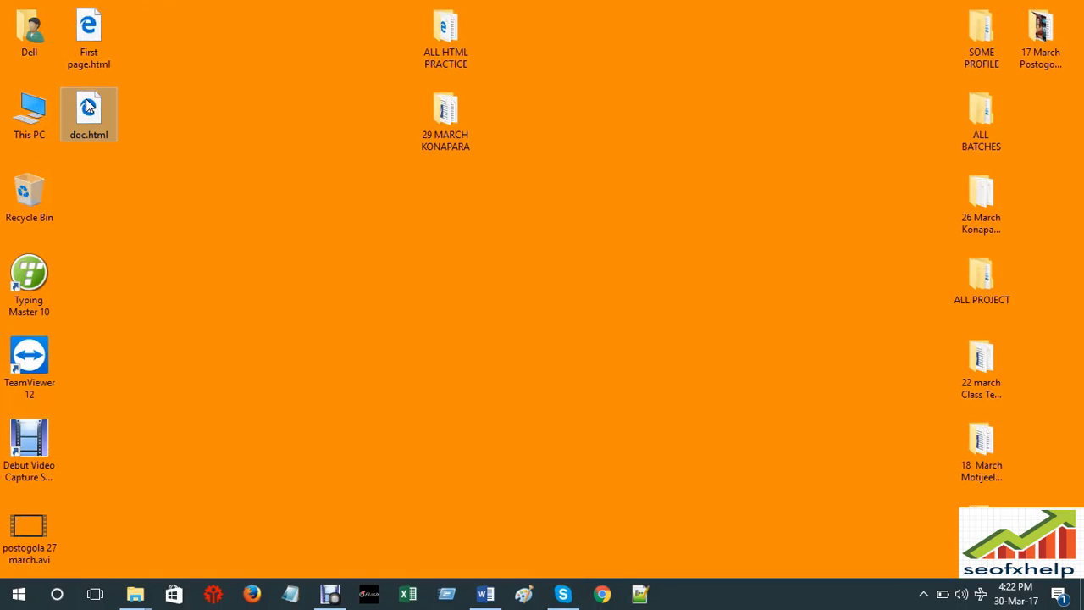
{"action": "right_click", "coordinate": [182, 174]}
{"action": "left_click", "coordinate": [212, 219]}
{"action": "double_click", "coordinate": [91, 124]}
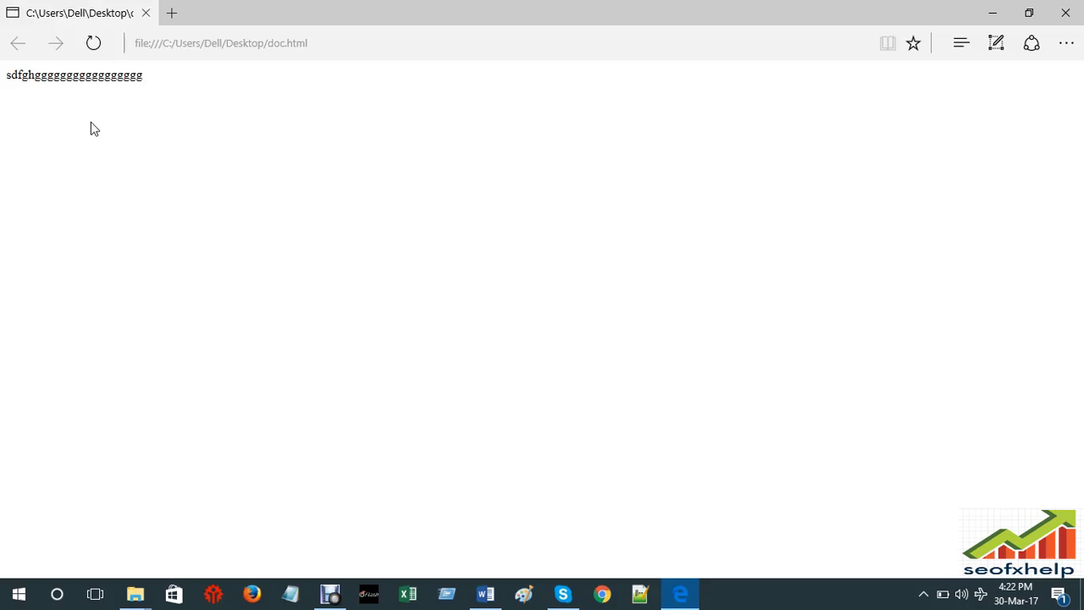
{"action": "left_click", "coordinate": [1072, 15]}
{"action": "right_click", "coordinate": [513, 337]}
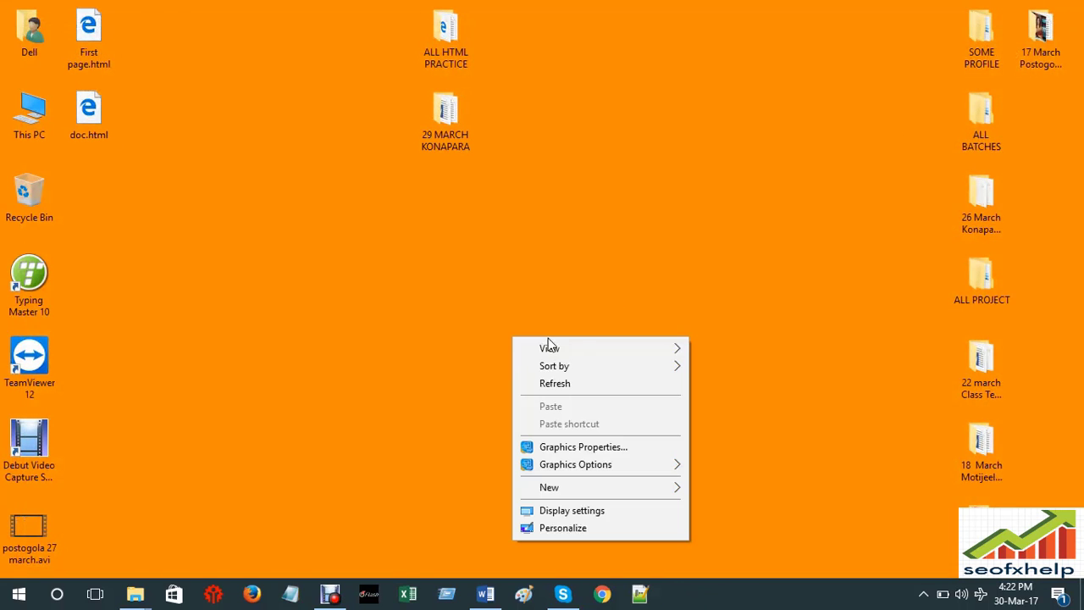
{"action": "left_click", "coordinate": [551, 384]}
{"action": "right_click", "coordinate": [487, 347]}
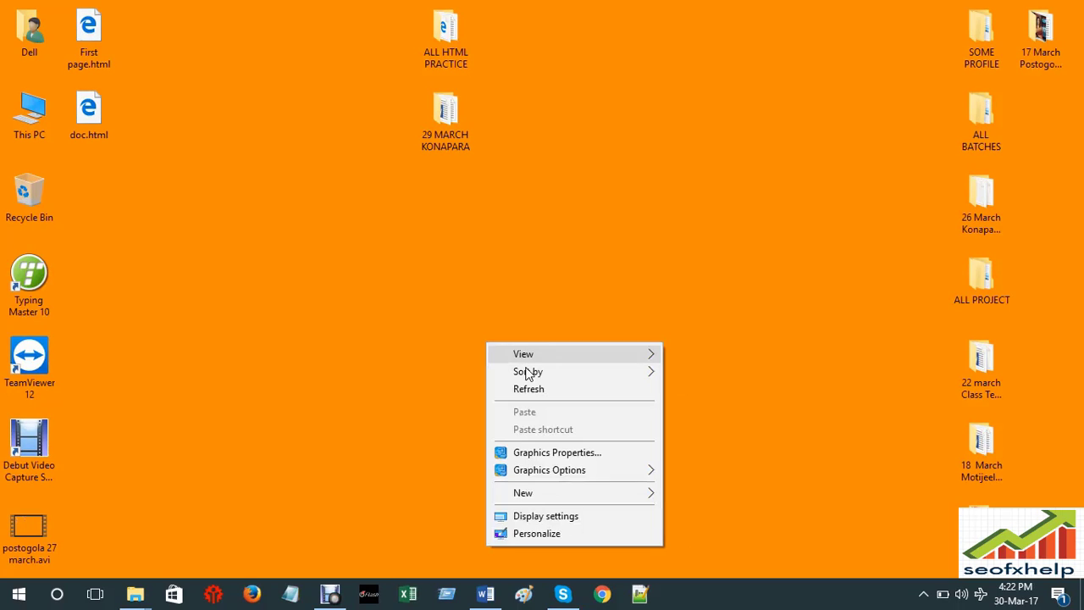
{"action": "left_click", "coordinate": [518, 388]}
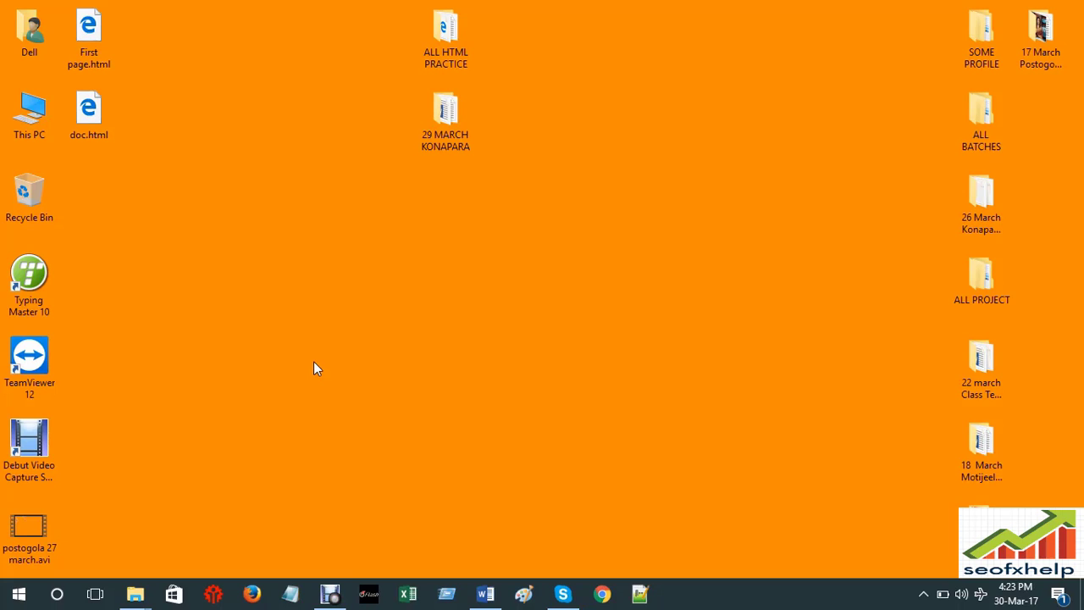
{"action": "right_click", "coordinate": [500, 150]}
{"action": "left_click", "coordinate": [547, 196]}
{"action": "right_click", "coordinate": [408, 224]}
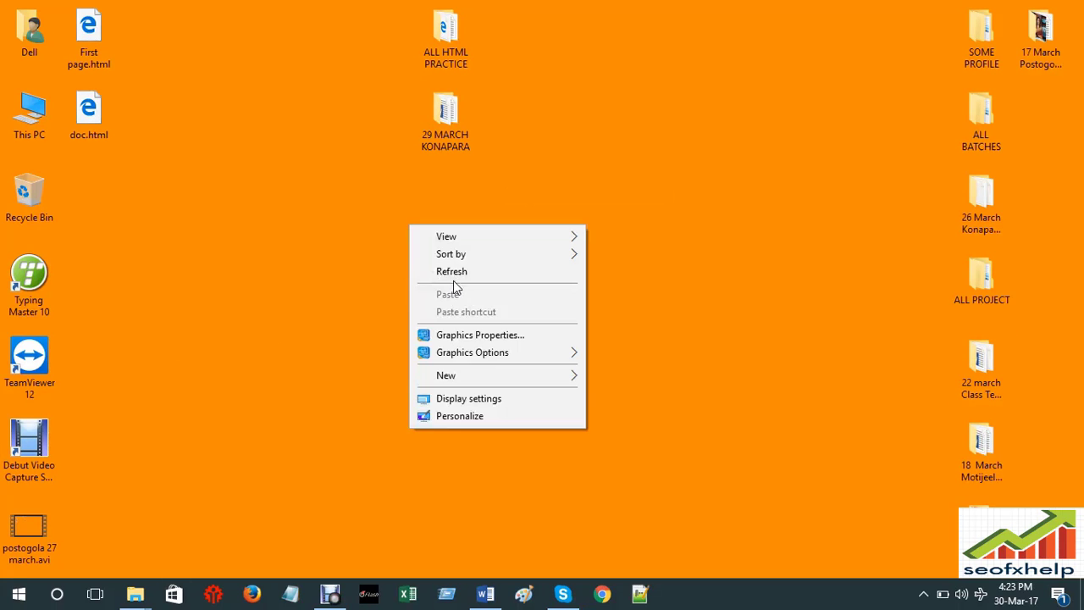
{"action": "left_click", "coordinate": [490, 269]}
{"action": "right_click", "coordinate": [277, 155]}
{"action": "left_click", "coordinate": [319, 203]}
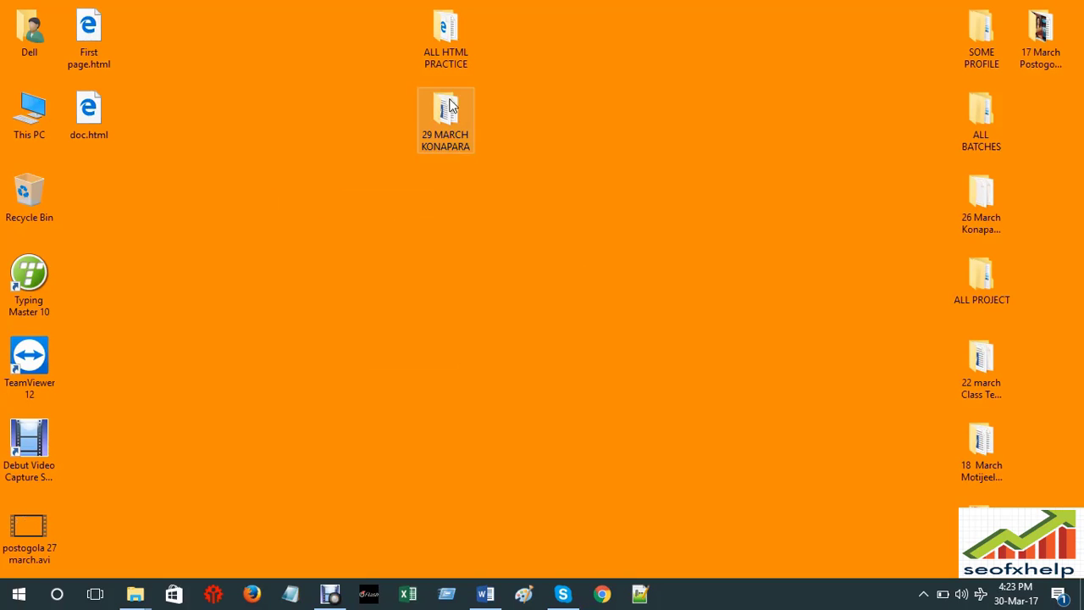
- Open the ALL HTML PRACTICE folder on the desktop and look through its ABCD and HTML subfolders
{"action": "double_click", "coordinate": [453, 44]}
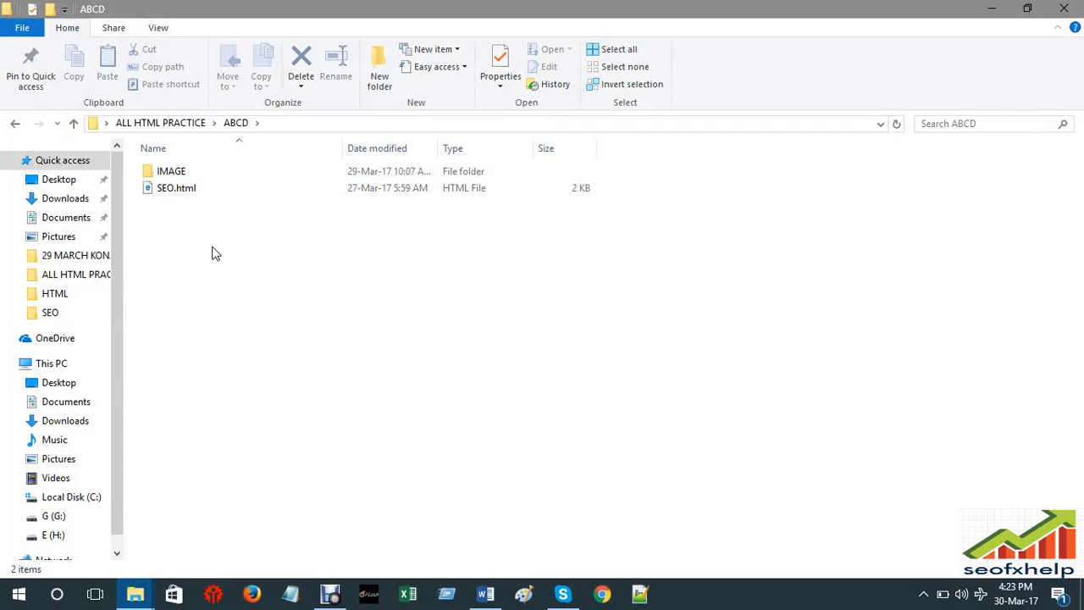
{"action": "left_click", "coordinate": [14, 123]}
{"action": "left_click", "coordinate": [185, 193]}
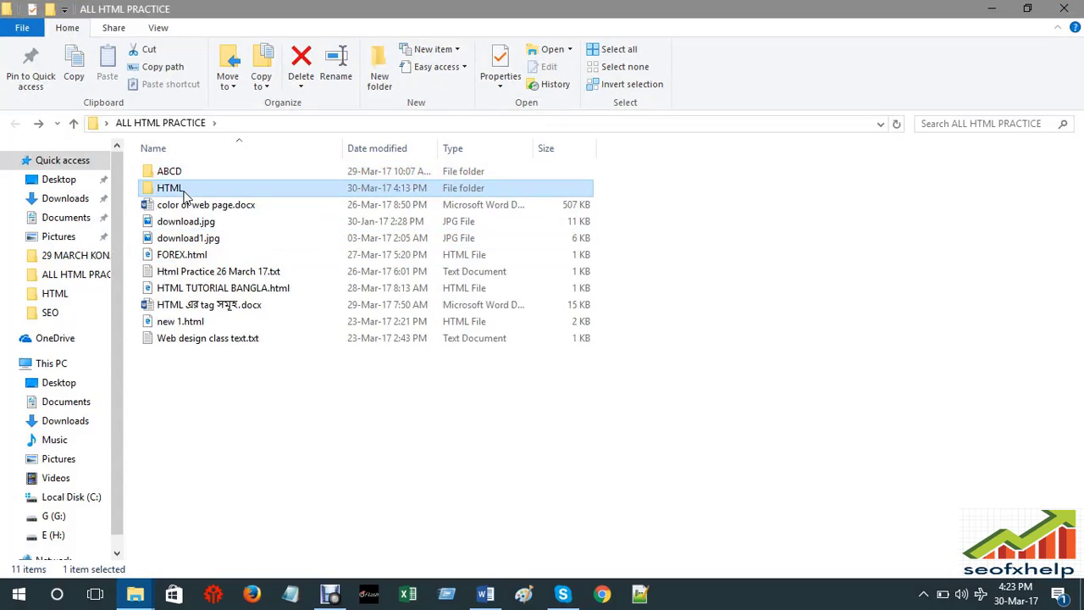
{"action": "double_click", "coordinate": [185, 193]}
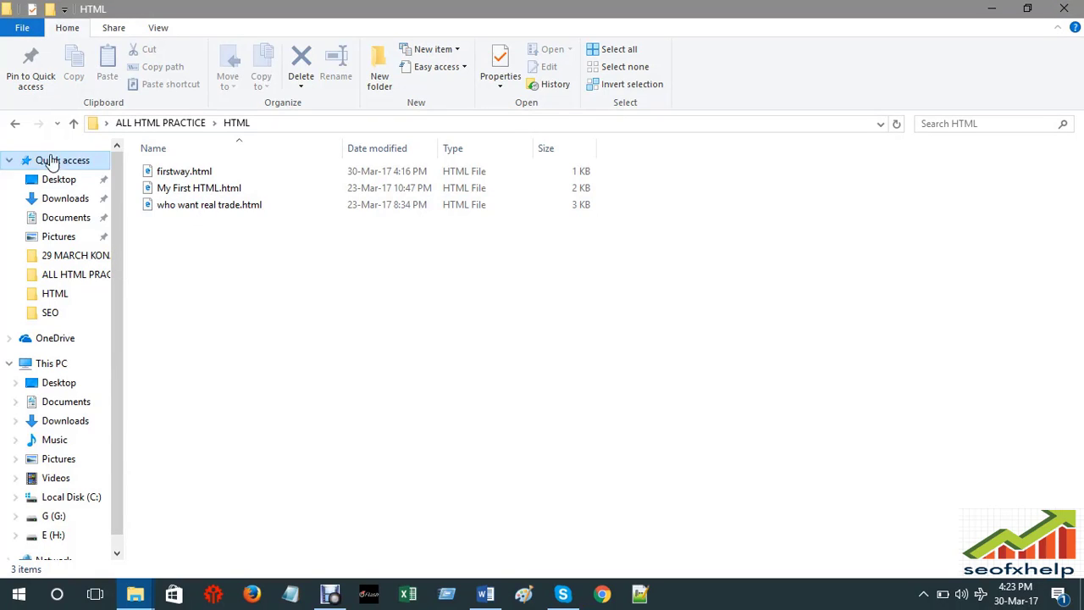
{"action": "left_click", "coordinate": [14, 123]}
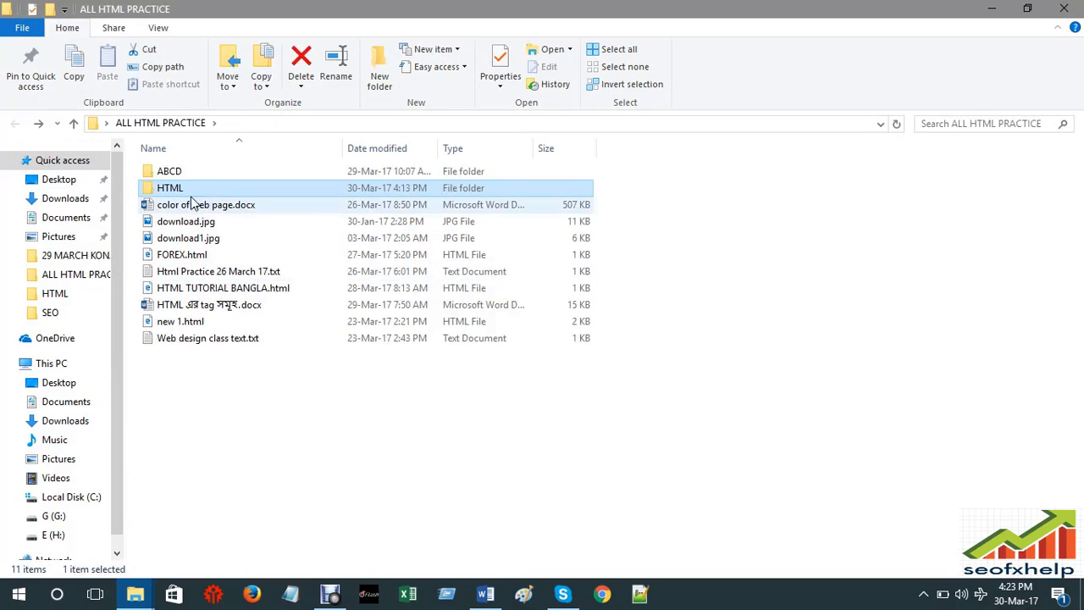
- Open SEO.html from the ABCD folder in the browser and examine its page title, headings, coloured text bands, links, image and list
{"action": "double_click", "coordinate": [177, 172]}
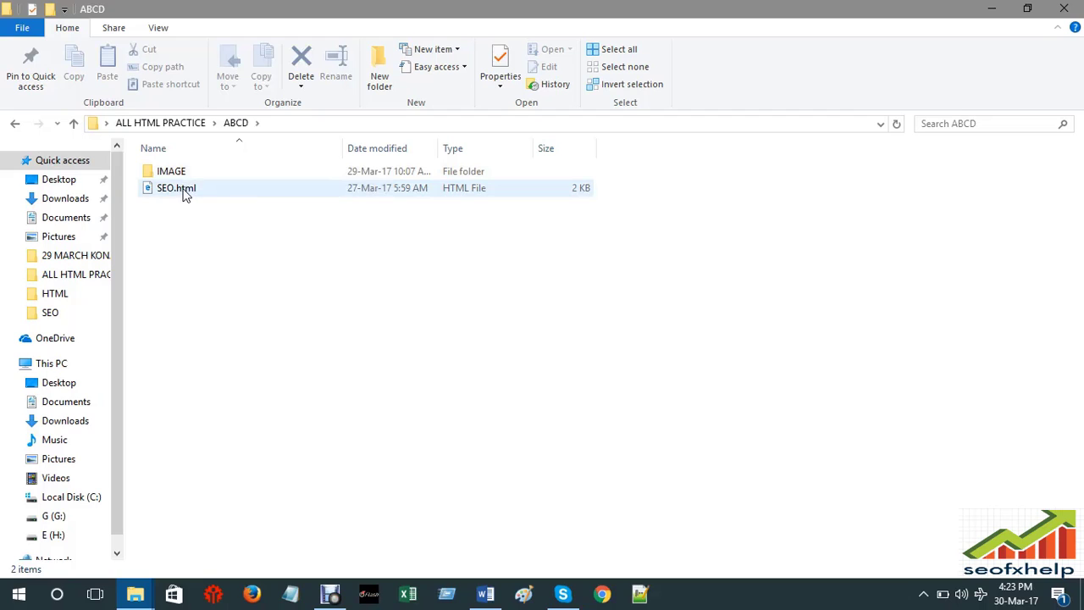
{"action": "double_click", "coordinate": [184, 190]}
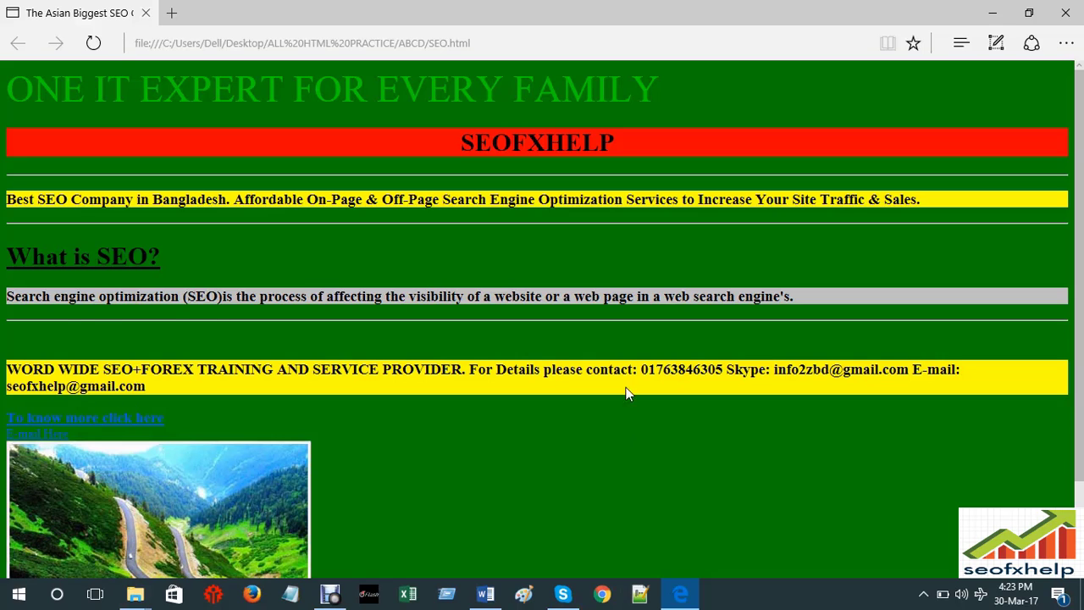
{"action": "scroll", "coordinate": [627, 395], "scroll_direction": "down", "scroll_amount": 2}
{"action": "scroll", "coordinate": [624, 431], "scroll_direction": "up", "scroll_amount": 2}
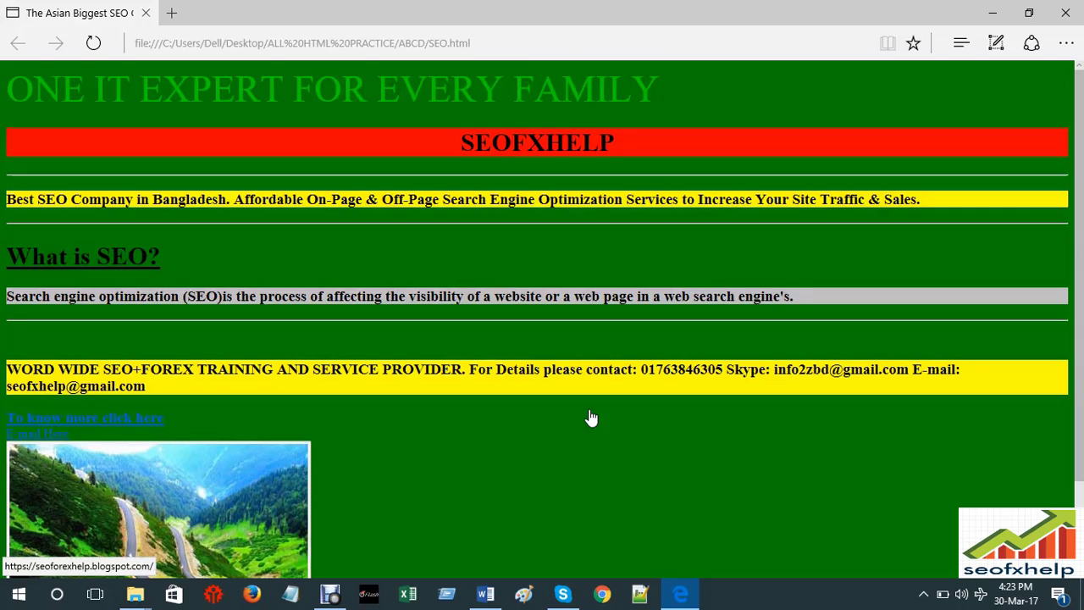
{"action": "scroll", "coordinate": [591, 417], "scroll_direction": "down", "scroll_amount": 2}
{"action": "scroll", "coordinate": [589, 417], "scroll_direction": "up", "scroll_amount": 2}
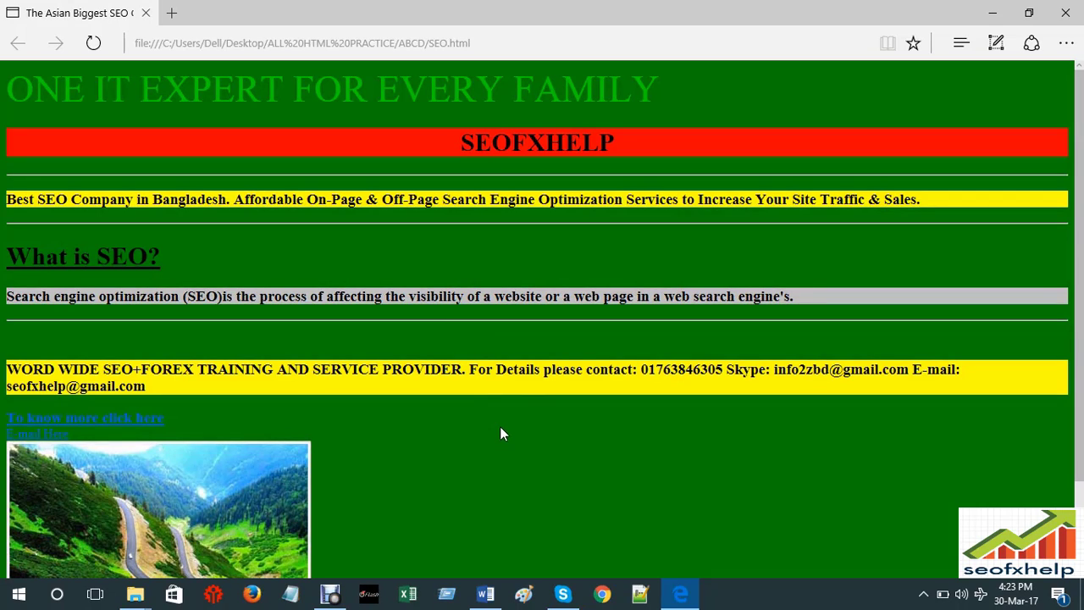
{"action": "scroll", "coordinate": [502, 441], "scroll_direction": "down", "scroll_amount": 2}
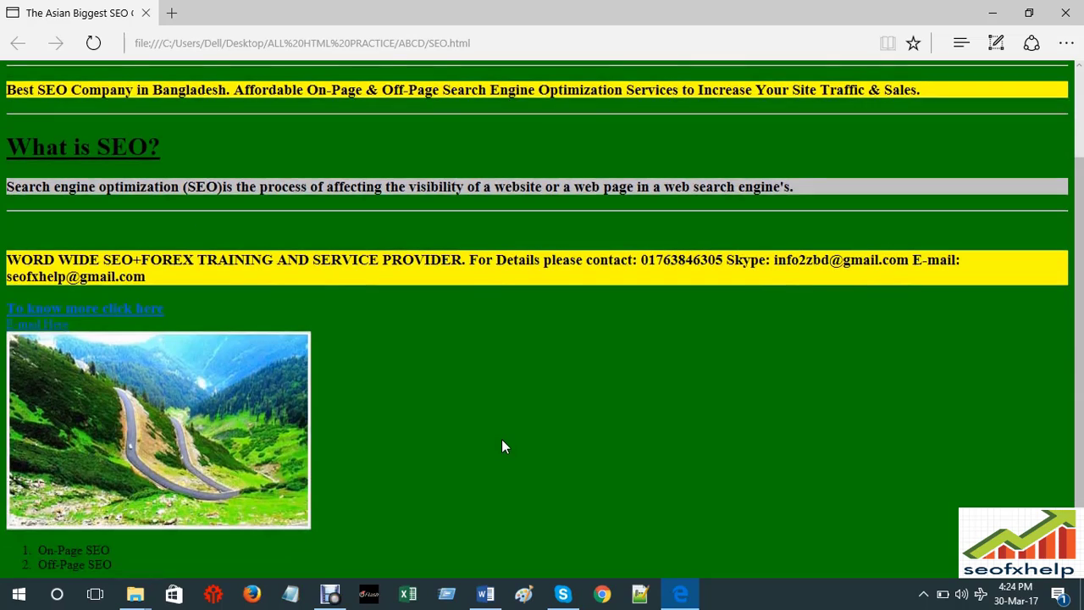
{"action": "scroll", "coordinate": [511, 498], "scroll_direction": "up", "scroll_amount": 2}
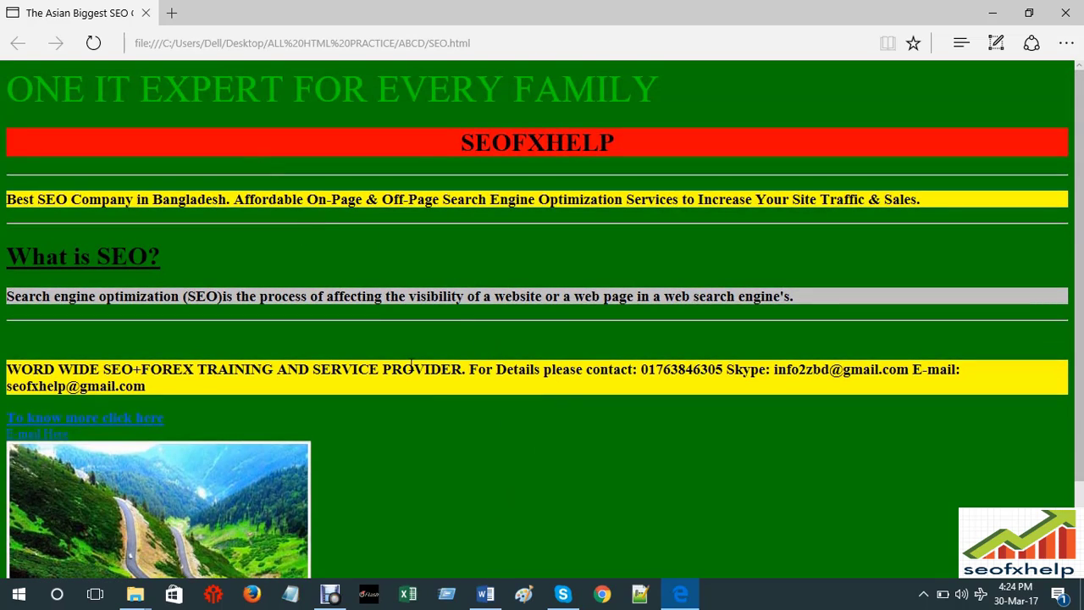
{"action": "scroll", "coordinate": [435, 432], "scroll_direction": "down", "scroll_amount": 2}
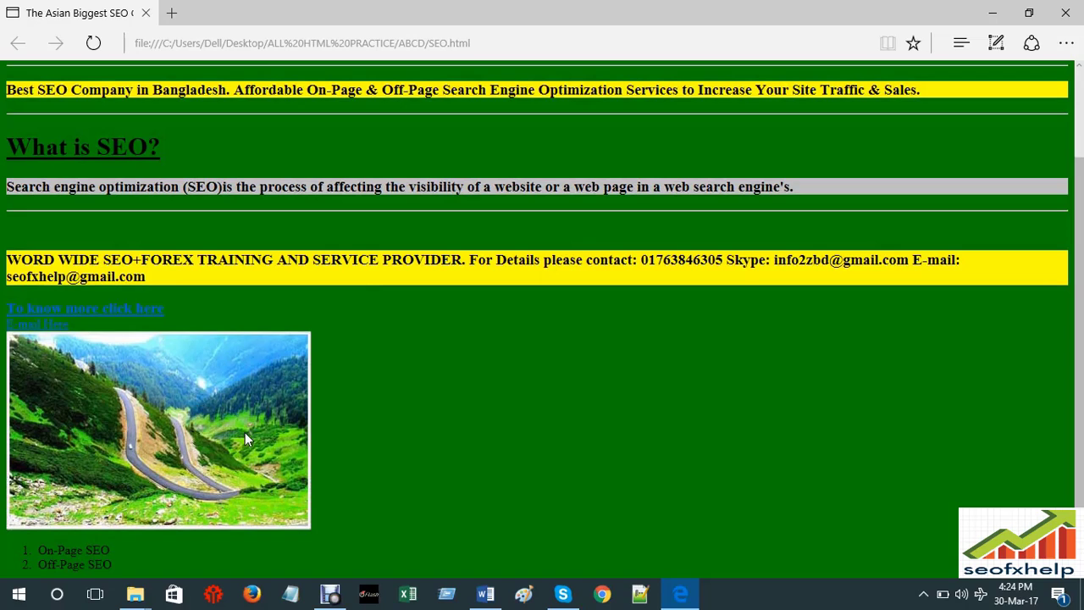
{"action": "scroll", "coordinate": [193, 364], "scroll_direction": "up", "scroll_amount": 2}
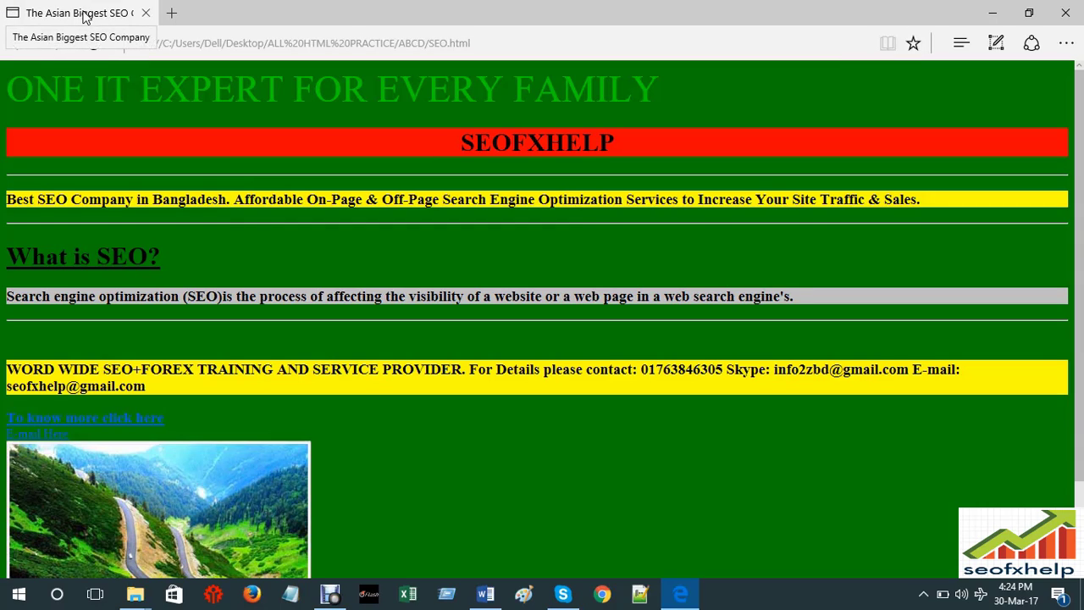
{"action": "scroll", "coordinate": [282, 337], "scroll_direction": "down", "scroll_amount": 1}
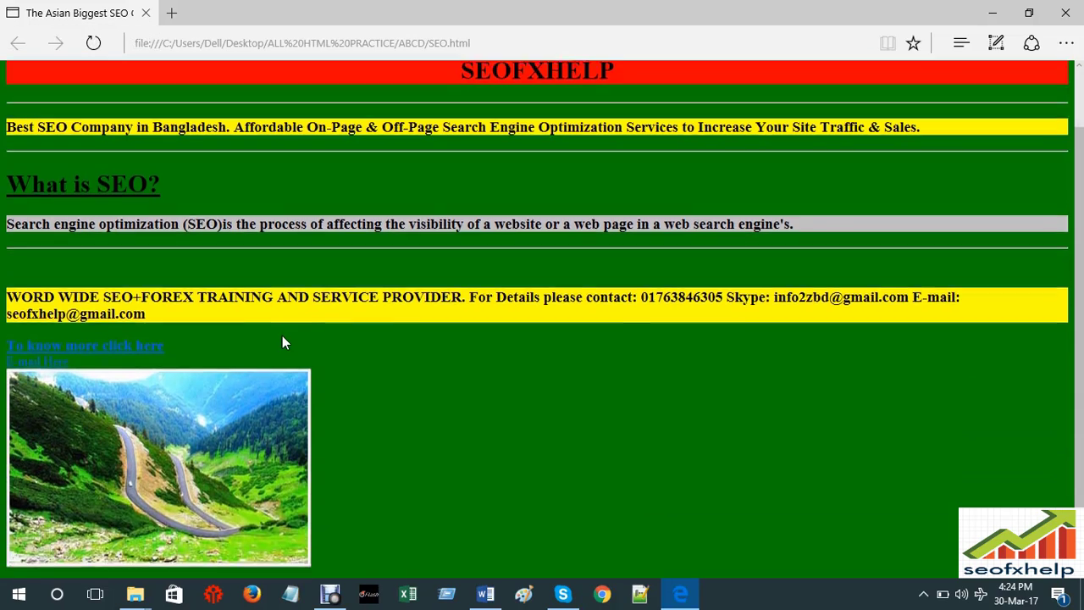
{"action": "scroll", "coordinate": [570, 292], "scroll_direction": "down", "scroll_amount": 1}
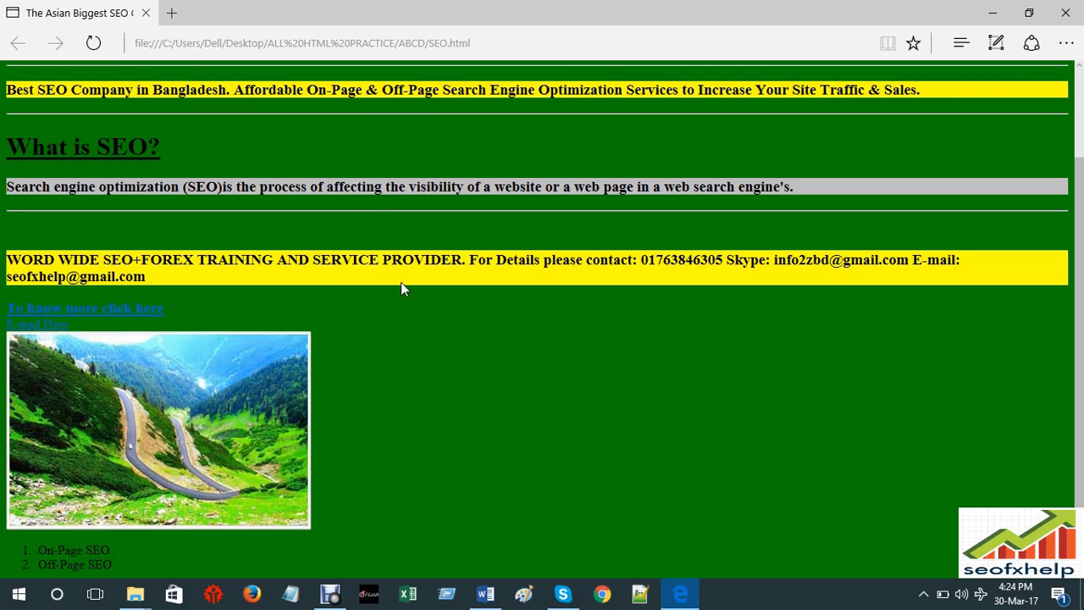
- Close the browser preview and open SEO.html from the ABCD folder for editing in Notepad++
{"action": "left_click", "coordinate": [1066, 12]}
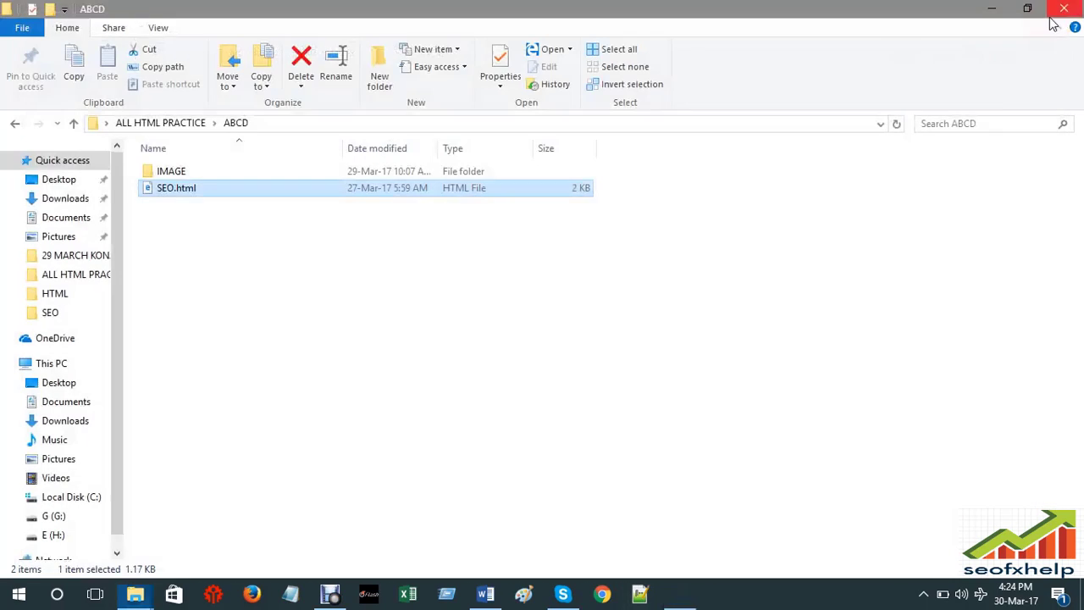
{"action": "right_click", "coordinate": [197, 186]}
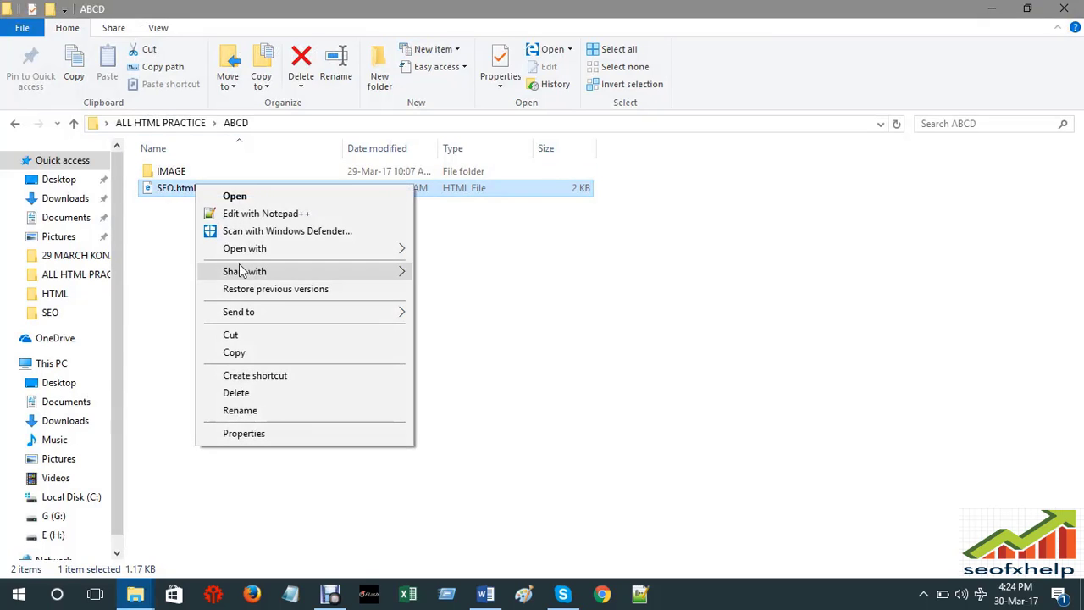
{"action": "left_click", "coordinate": [260, 214]}
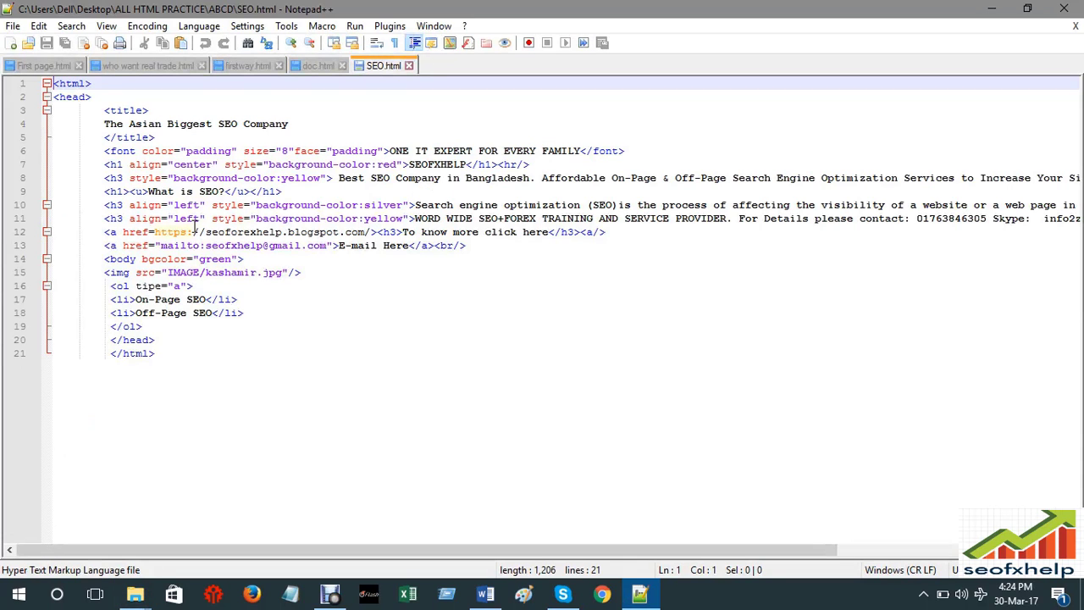